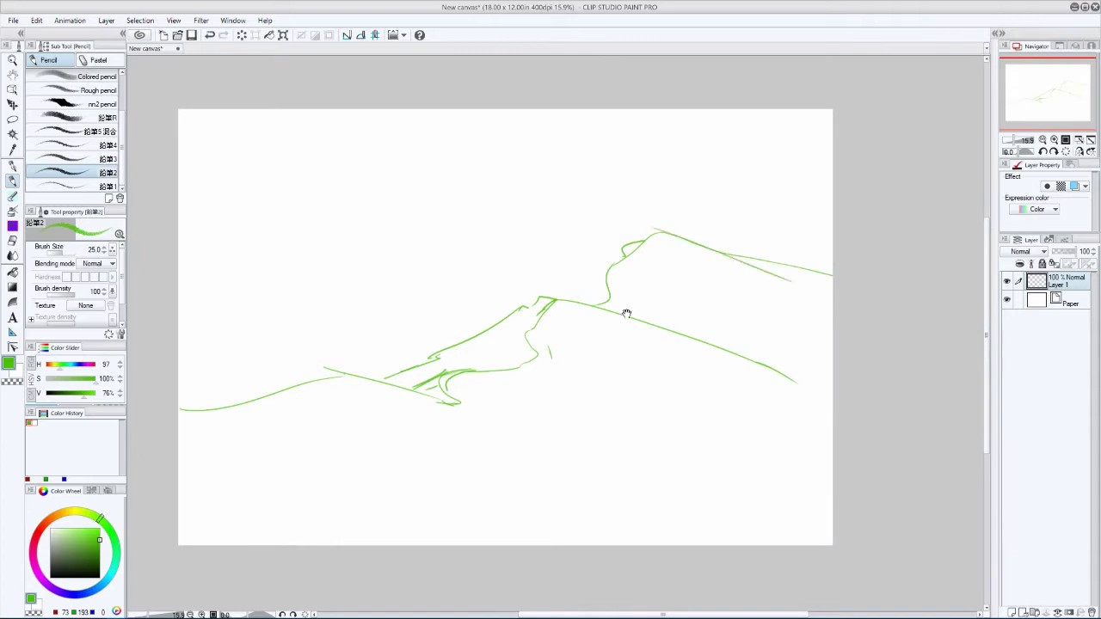
- Select the green landscape sketch, move it slightly lower on the canvas, and deselect it
scroll(627, 313, "down", 2)
key("m")
mouse_move(701, 258)
left_mouse_down()
mouse_move(835, 480)
mouse_move(258, 369)
mouse_move(258, 384)
left_mouse_up()
key("ctrl+d")
- Sketch the highest ridge line and its steep slope behind the existing hills with the green pencil, undoing the stray slope strokes
key("p")
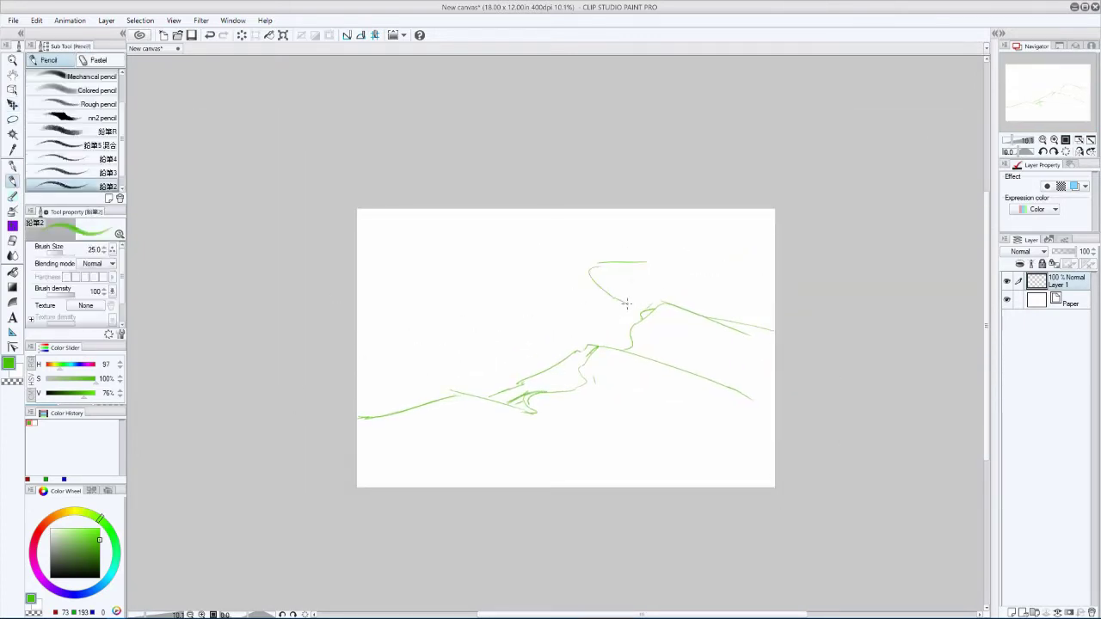
key("h")
key("h")
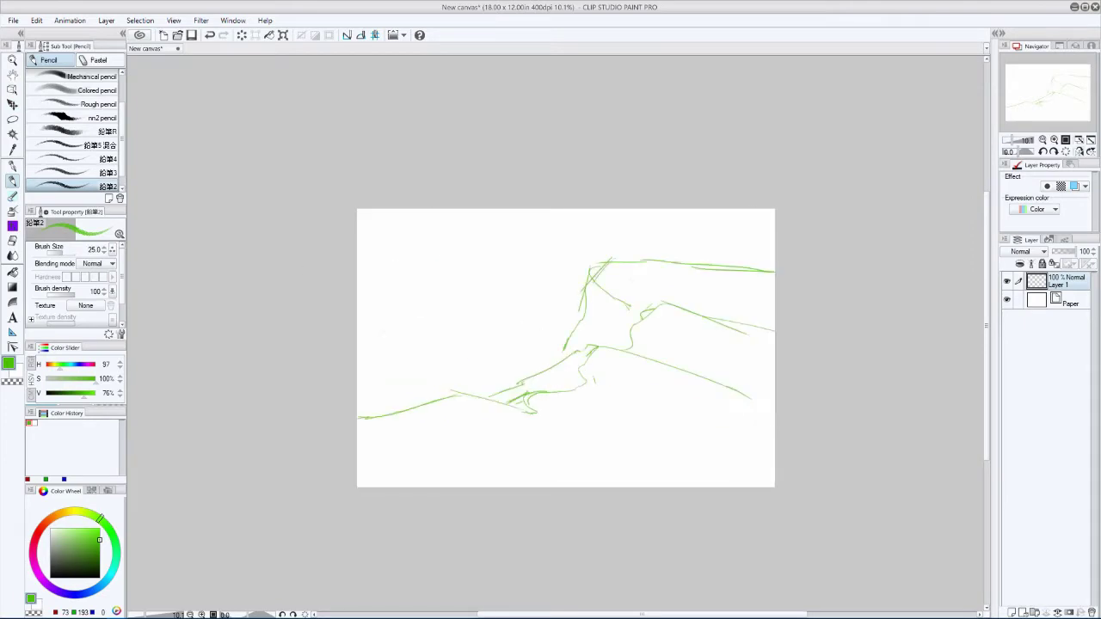
key("h")
key("ctrl+z")
key("h")
mouse_move(621, 265)
left_mouse_down()
mouse_move(570, 322)
mouse_move(613, 289)
left_mouse_up()
key("h")
left_click_drag(494, 276, 599, 380)
key("h")
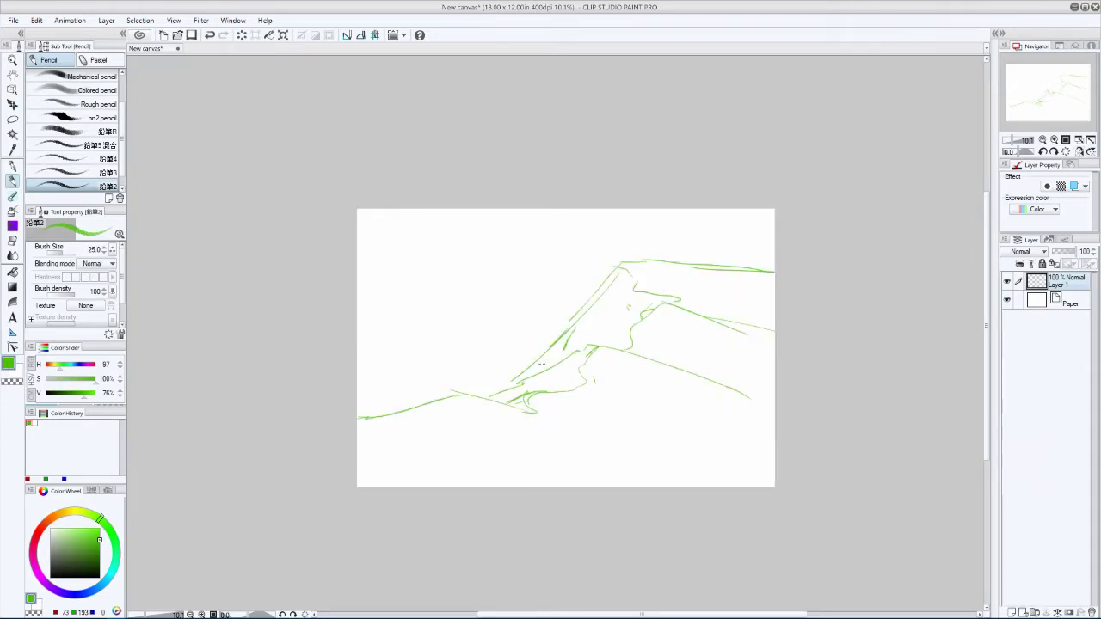
key("h")
key("ctrl+z")
key("h")
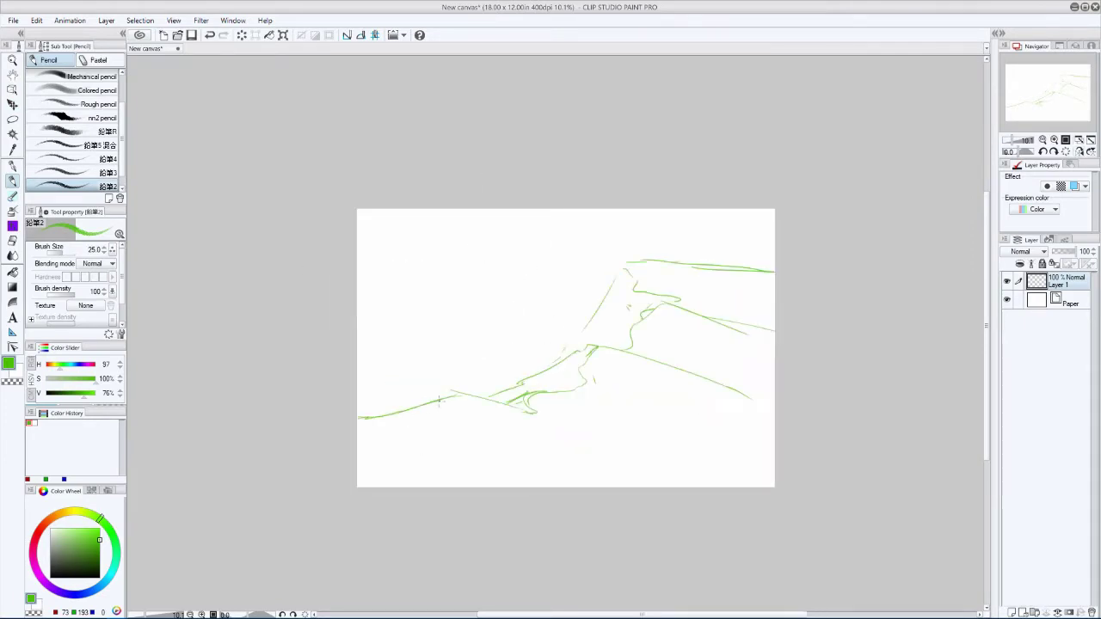
- Sketch the low hills on the left, the winding foreground path, and two small standing figures on it
key("asciicircum")
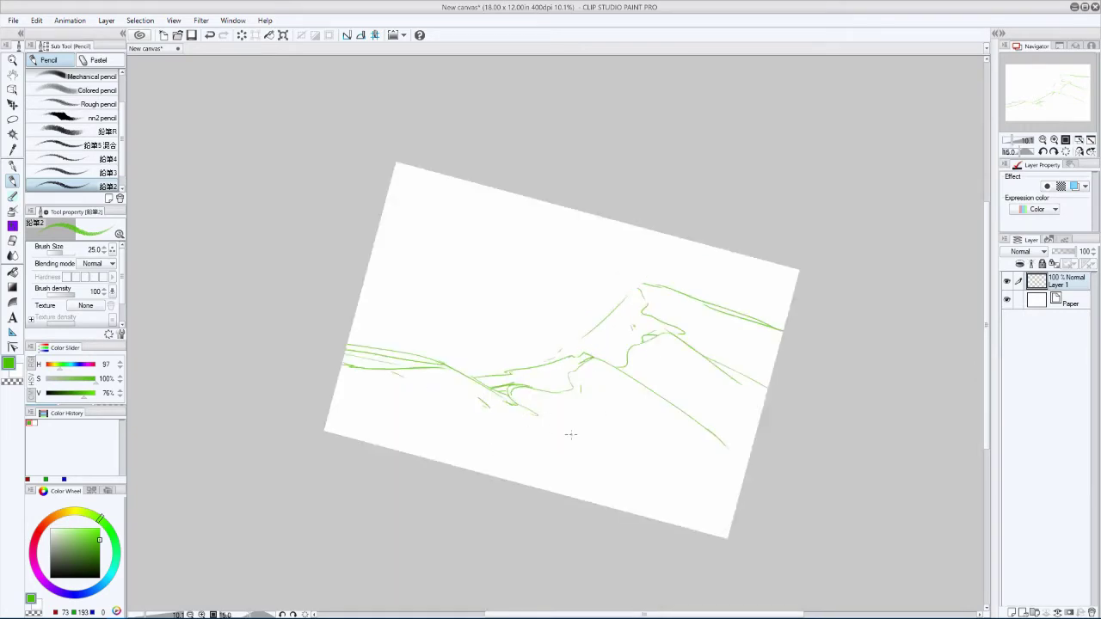
key("h")
key("minus")
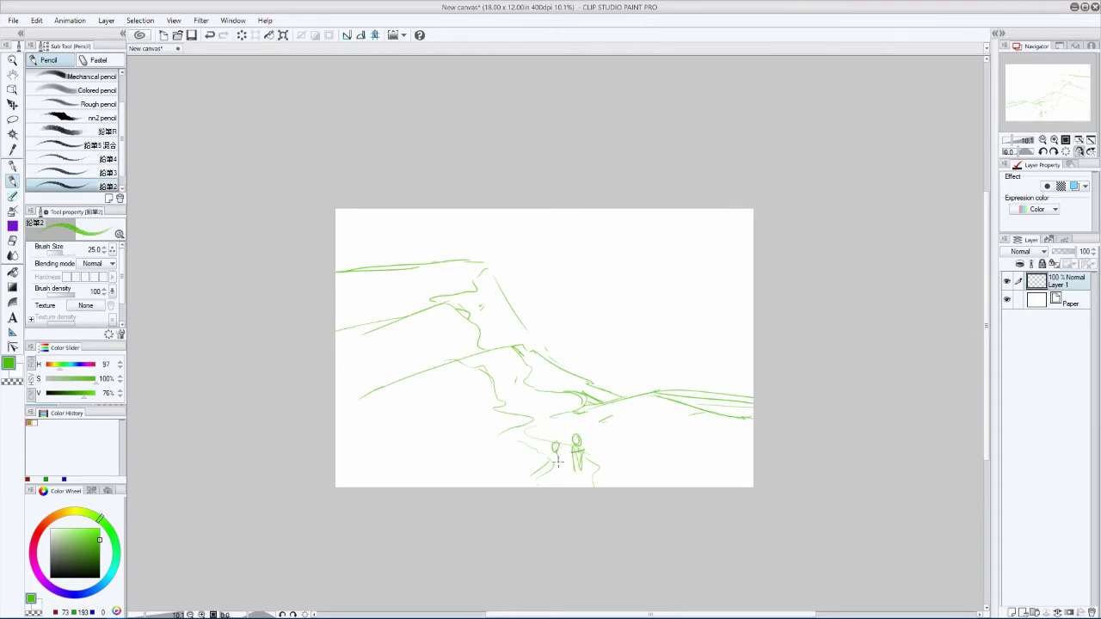
key("h")
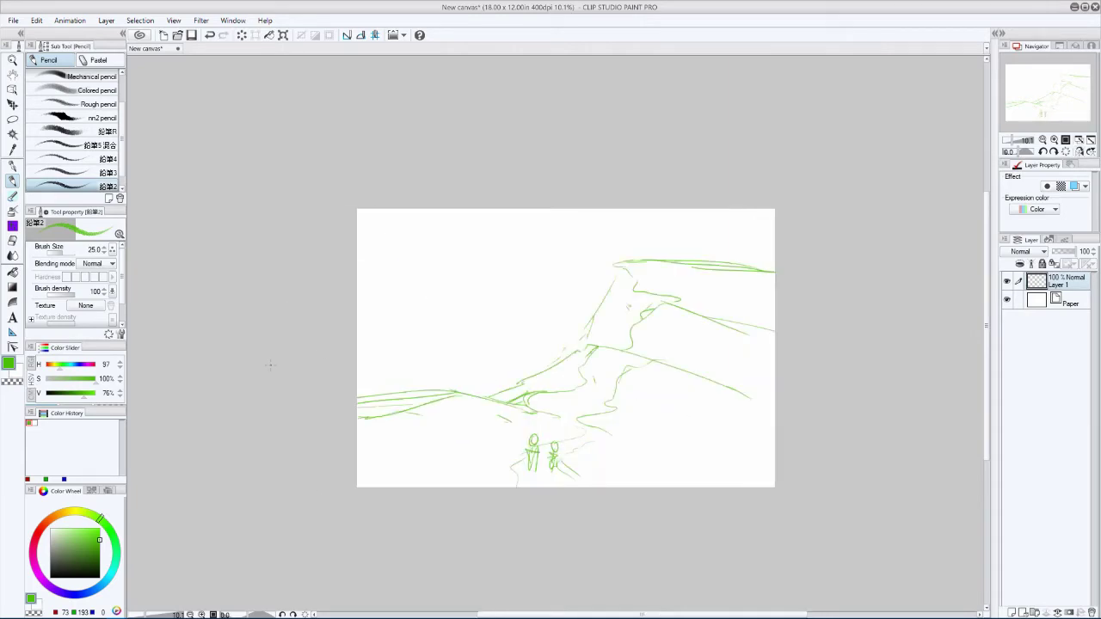
- Redraw the top ridge line and add hatching lines to the cliff edges below it
key("ctrl+z")
key("h")
left_click_drag(504, 261, 340, 274)
key("h")
key("h")
left_click_drag(538, 344, 557, 370)
key("h")
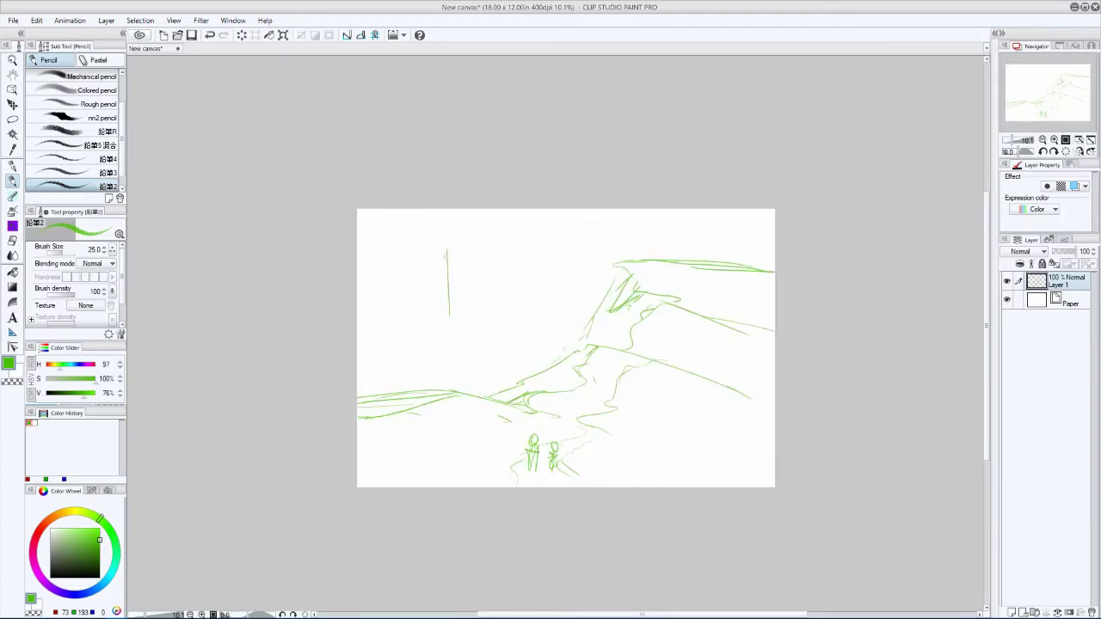
- Sketch a group of tall floating vertical pillars above the left hills, undoing the last stray stroke
left_click_drag(408, 277, 424, 314)
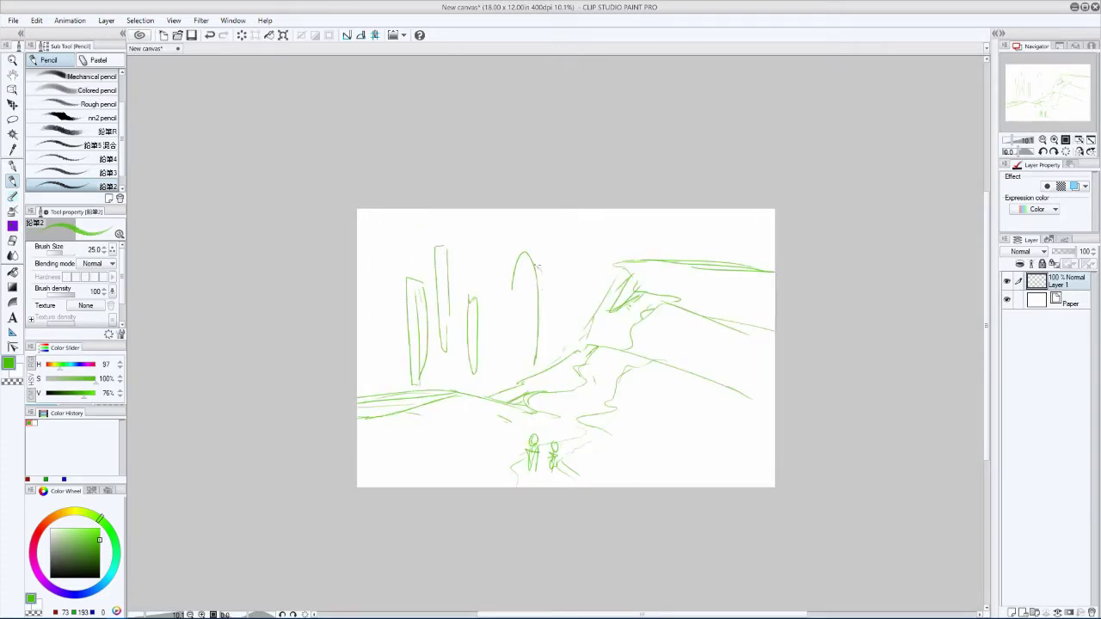
left_click_drag(536, 263, 518, 371)
left_click_drag(491, 265, 493, 268)
left_click_drag(399, 206, 389, 212)
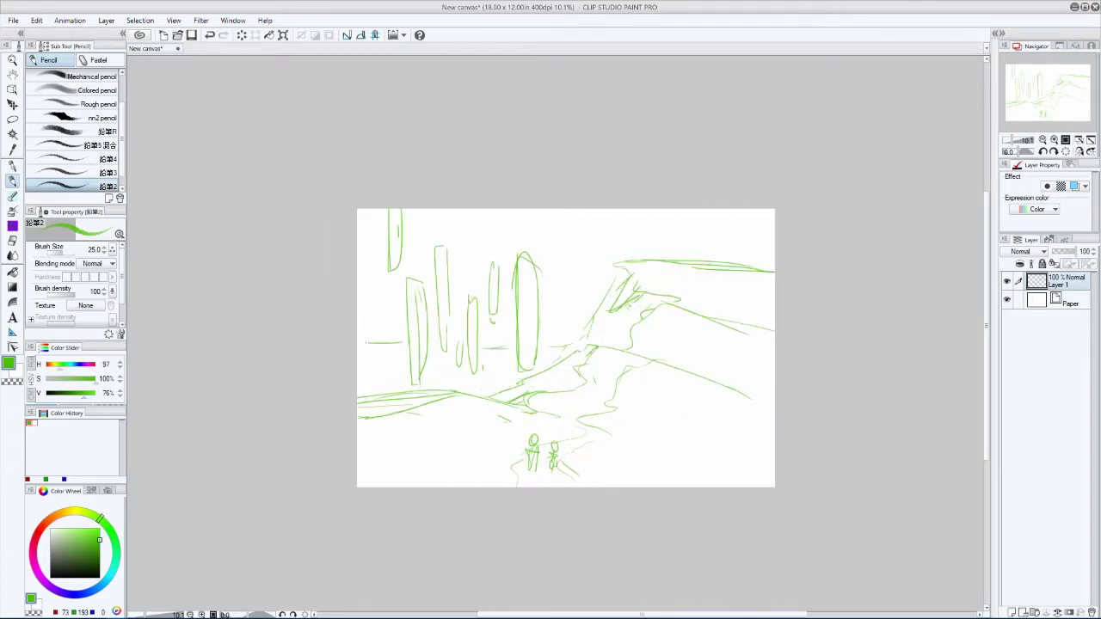
key("ctrl+z")
- Add a new layer and block in the sketched pillars in dark blue (RGB 46, 84, 107)
key("ctrl+shift+n")
key("x")
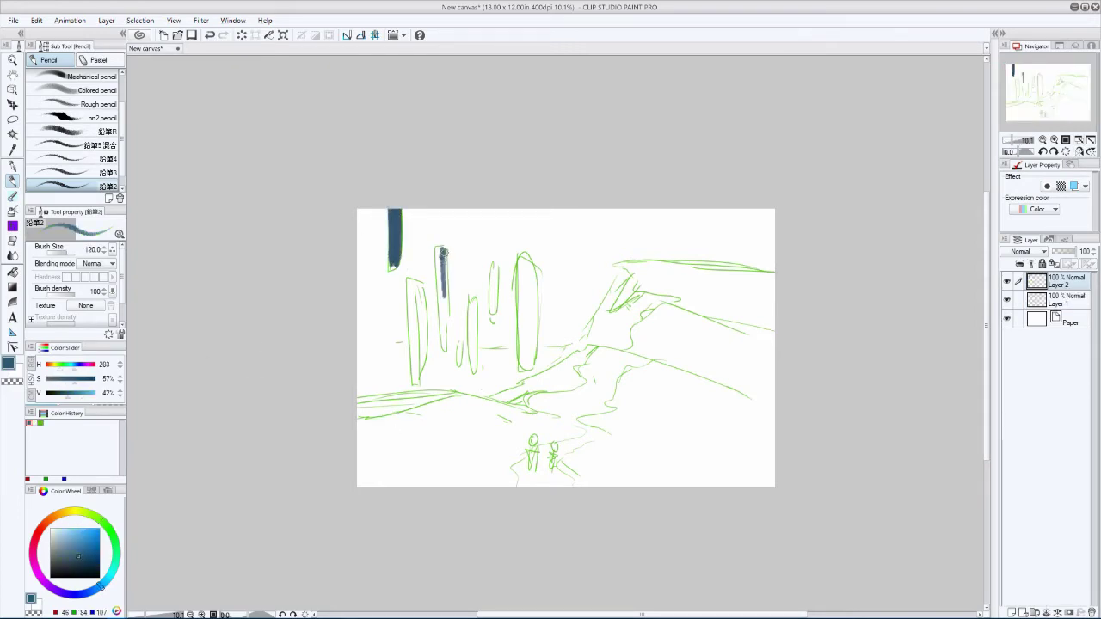
mouse_move(442, 252)
left_mouse_down()
mouse_move(443, 334)
mouse_move(444, 265)
mouse_move(421, 357)
left_mouse_up()
left_click_drag(522, 250, 525, 365)
key("ctrl+z")
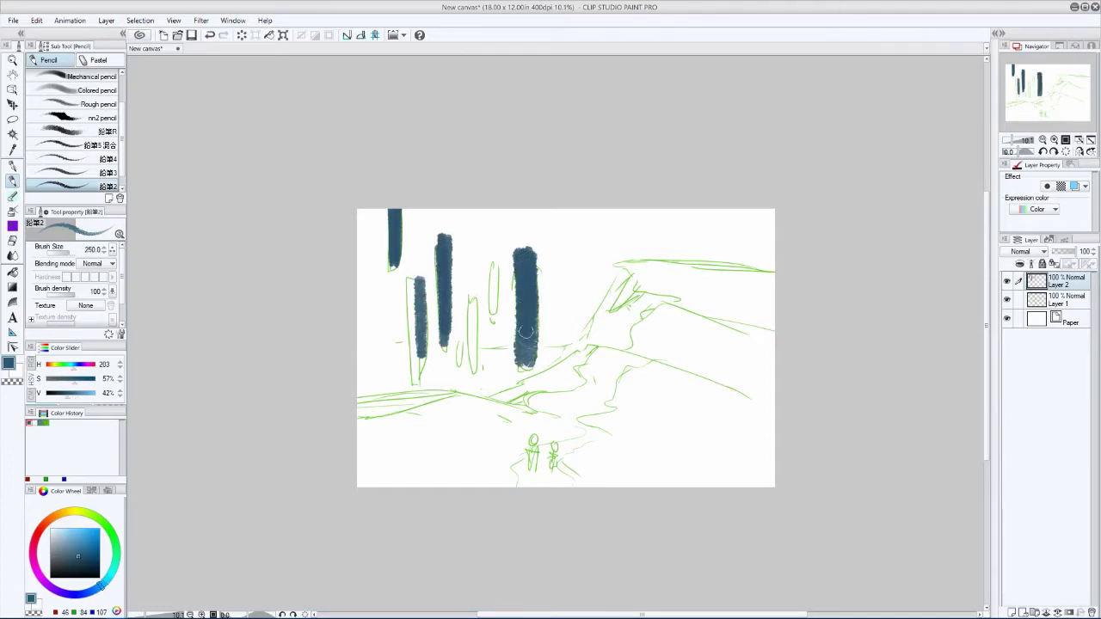
- Thicken and even out the dark blue pillars with the 鉛筆3 pencil
left_click(94, 172)
mouse_move(499, 252)
left_mouse_down()
mouse_move(499, 337)
mouse_move(531, 266)
mouse_move(536, 344)
left_mouse_up()
key("ctrl+z")
scroll(125, 310, "down", 1)
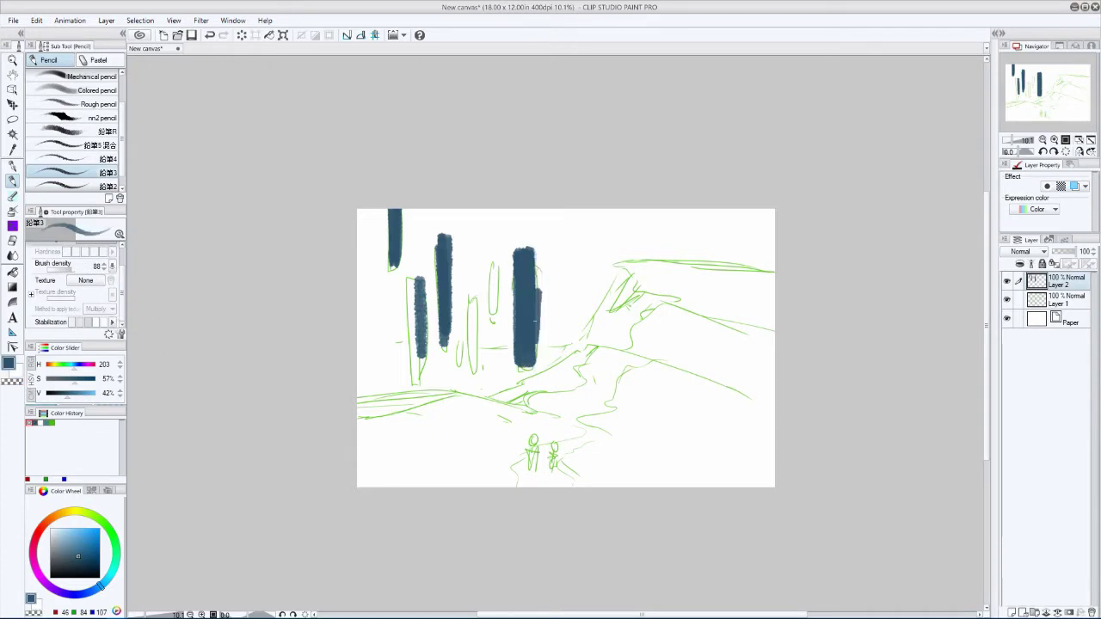
left_click_drag(445, 246, 439, 316)
left_click_drag(419, 284, 419, 370)
- Paint the smaller pillars between the dark ones in a lighter blue (RGB 46, 103, 148)
left_click(83, 549)
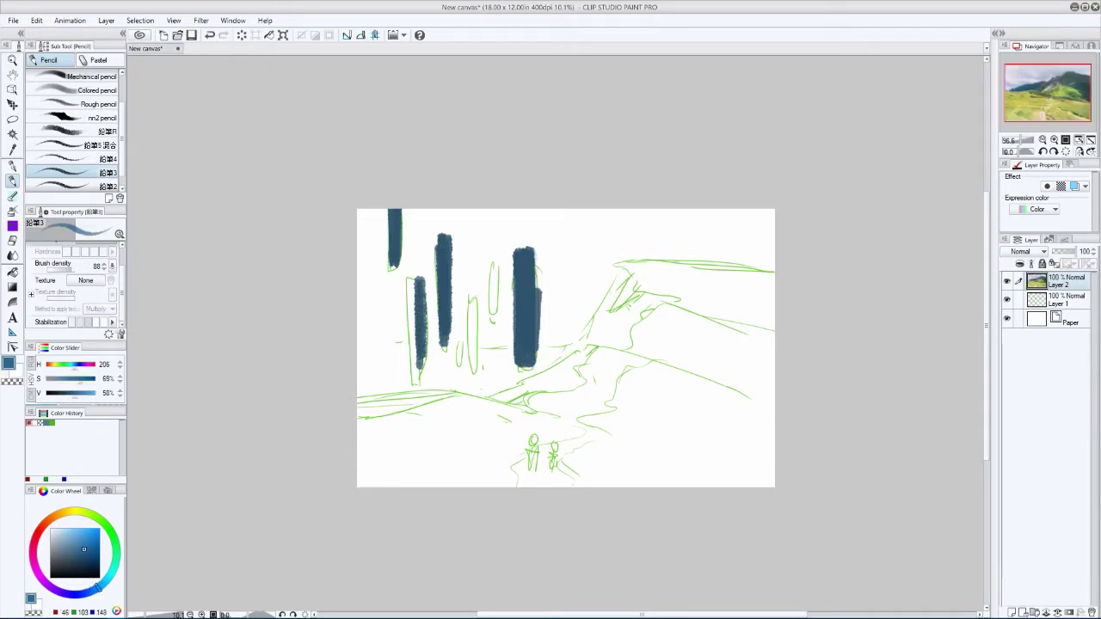
left_click_drag(487, 259, 470, 371)
left_click_drag(470, 306, 469, 375)
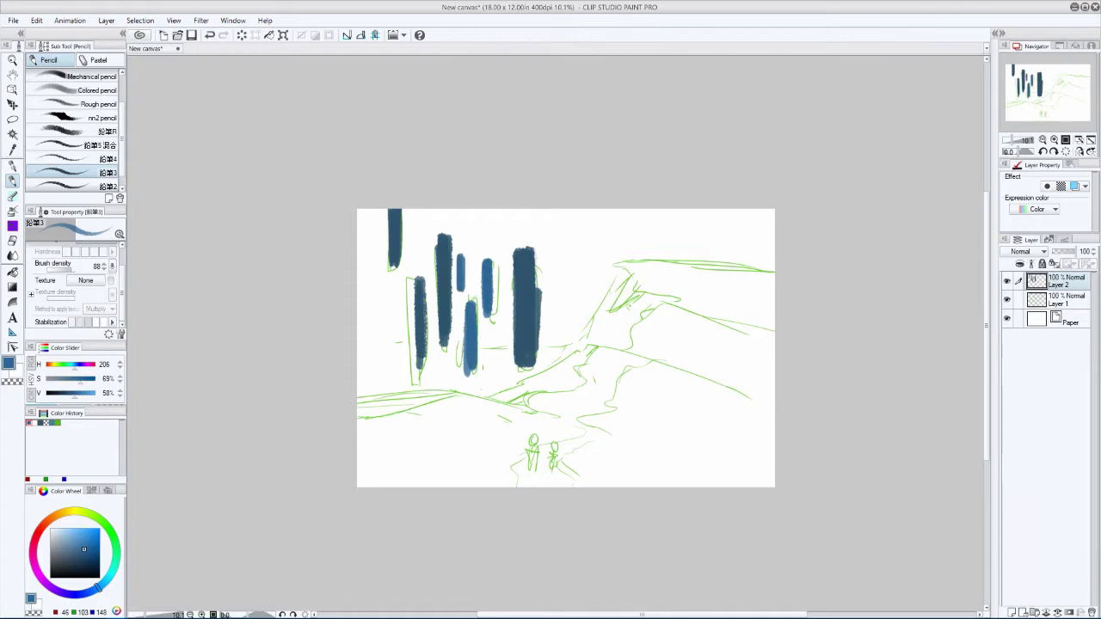
- Erase the top-left pillar and the leftover green pillar outlines, and touch up the largest pillar in dark blue
key("e")
left_click_drag(394, 214, 405, 370)
key("alt+bracketleft")
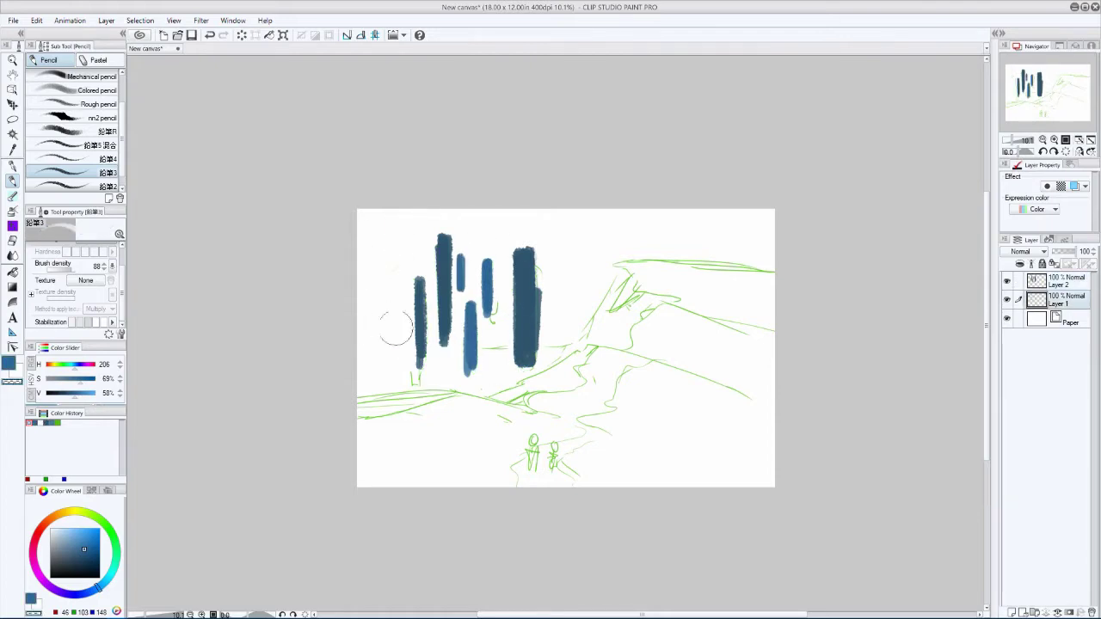
key("alt+bracketright")
key("c")
left_click(524, 301, "alt")
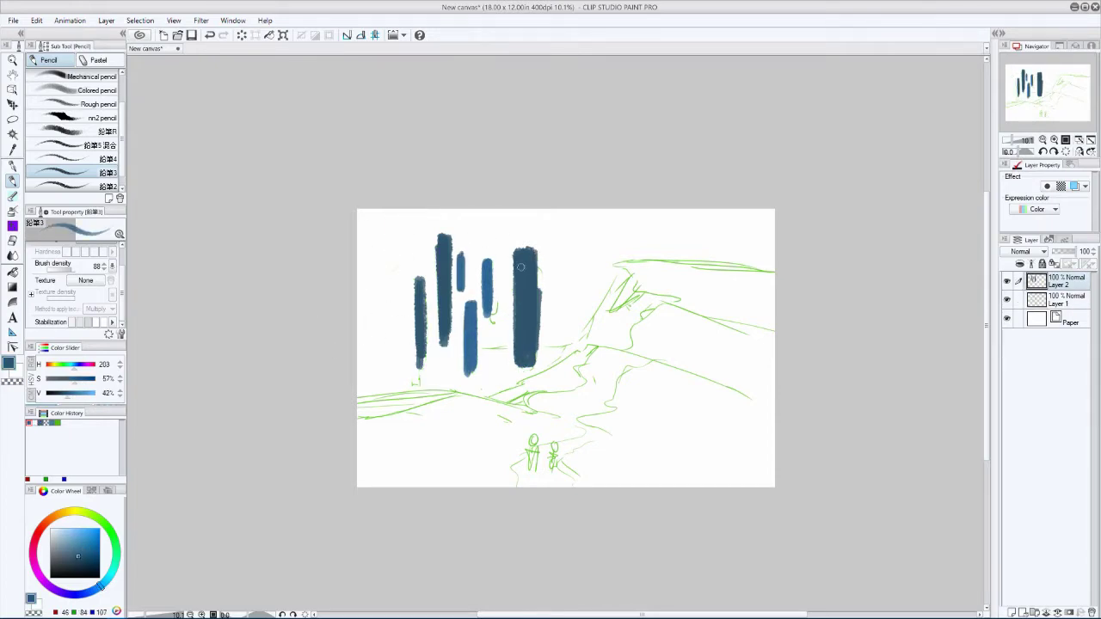
- Add a new layer beneath the sketch and fill it with pale blue-grey (RGB 213, 225, 232)
key("ctrl+shift+n")
key("g")
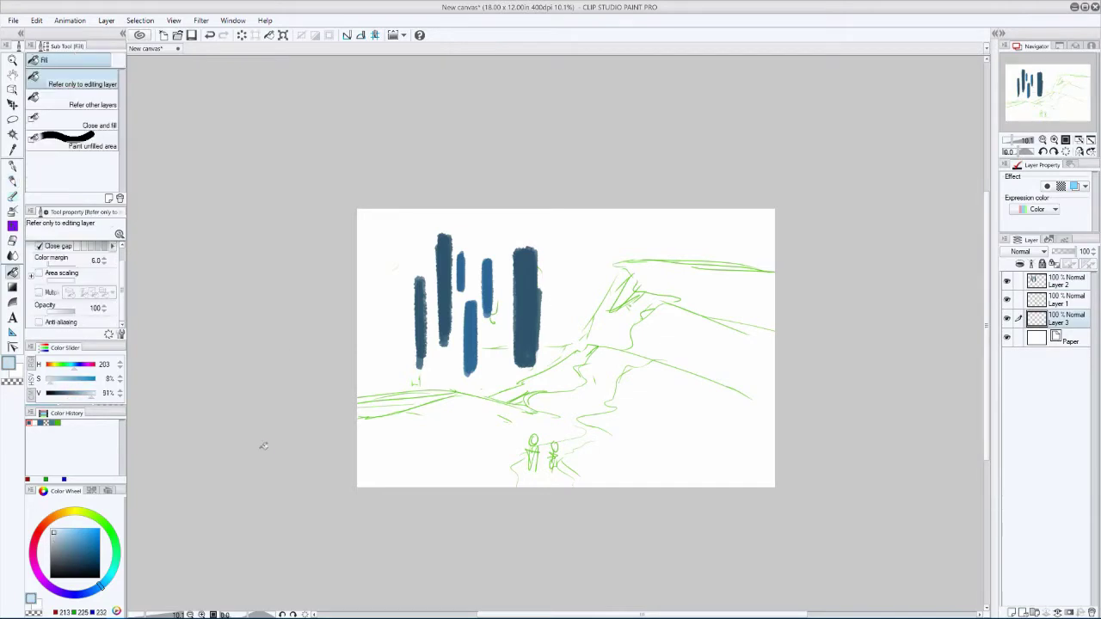
left_click(263, 448)
- Paint the left hill on Layer 1 with the 鉛筆3 pencil, using ochre (RGB 183, 184, 90) and brighter greens
key("x")
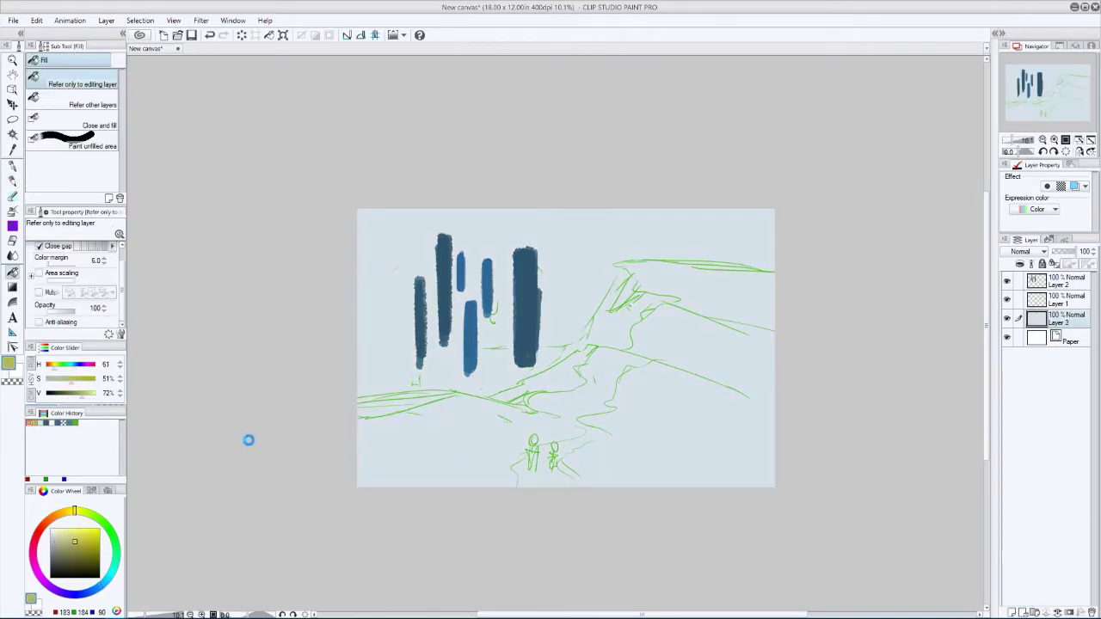
key("alt+bracketright")
key("p")
left_click_drag(428, 398, 356, 409)
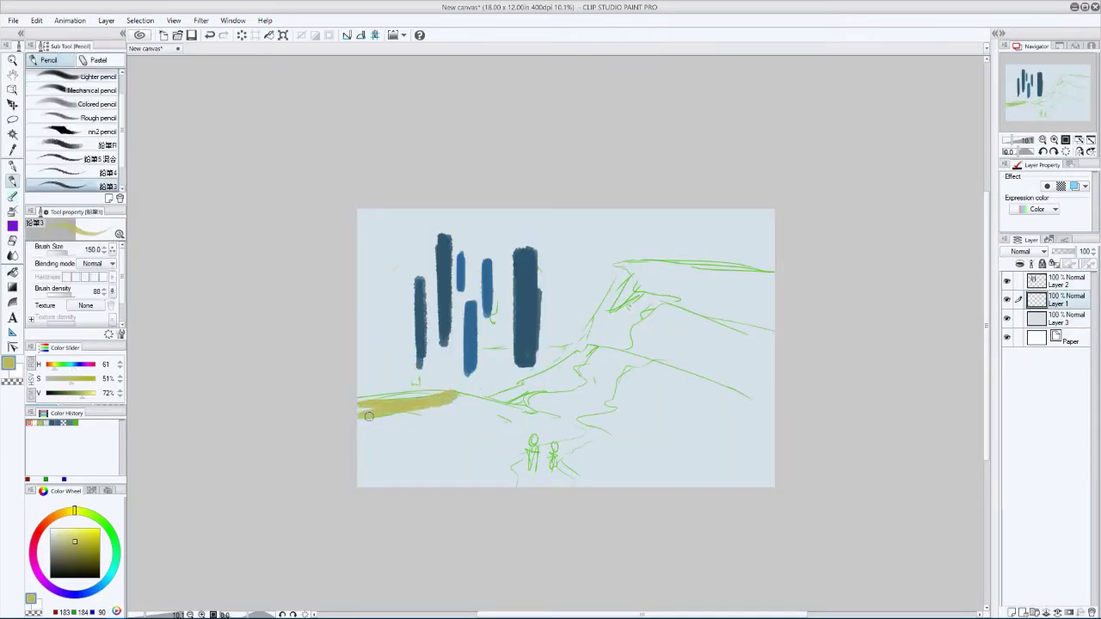
key("asciicircum")
mouse_move(445, 376)
left_mouse_down()
mouse_move(511, 411)
mouse_move(383, 379)
left_mouse_up()
key("minus")
key("minus")
mouse_move(492, 458)
left_mouse_down()
mouse_move(594, 421)
mouse_move(568, 452)
left_mouse_up()
- Add a layer above the hill, paint the figures and the rock beside them in dark blue, and straighten the canvas
left_click(529, 297, "alt")
key("ctrl+shift+n")
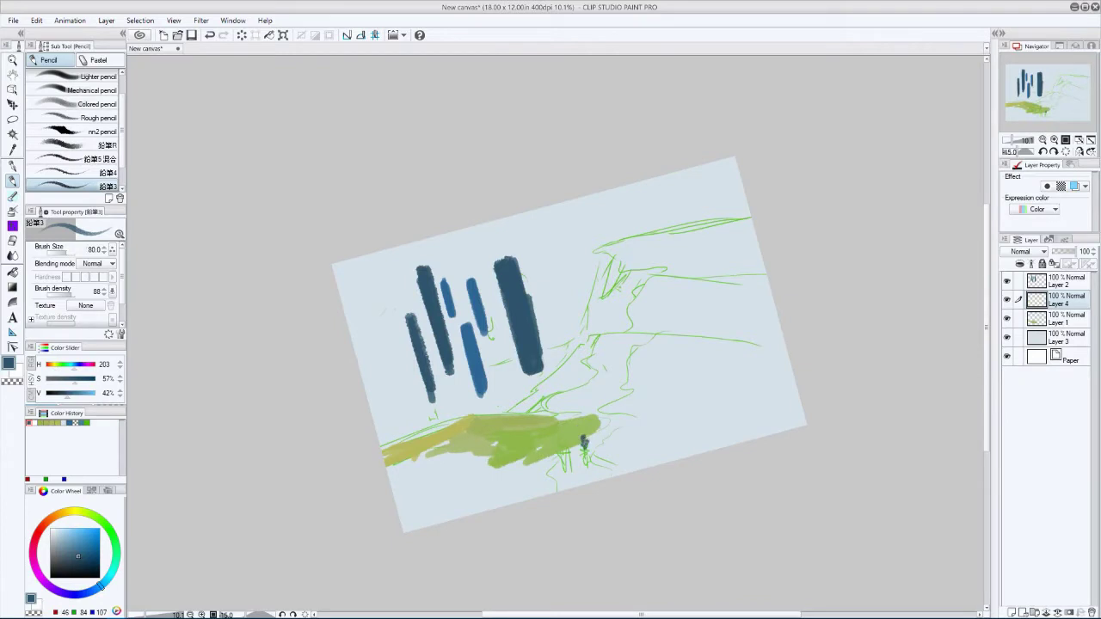
key("ctrl+z")
key("ctrl+y")
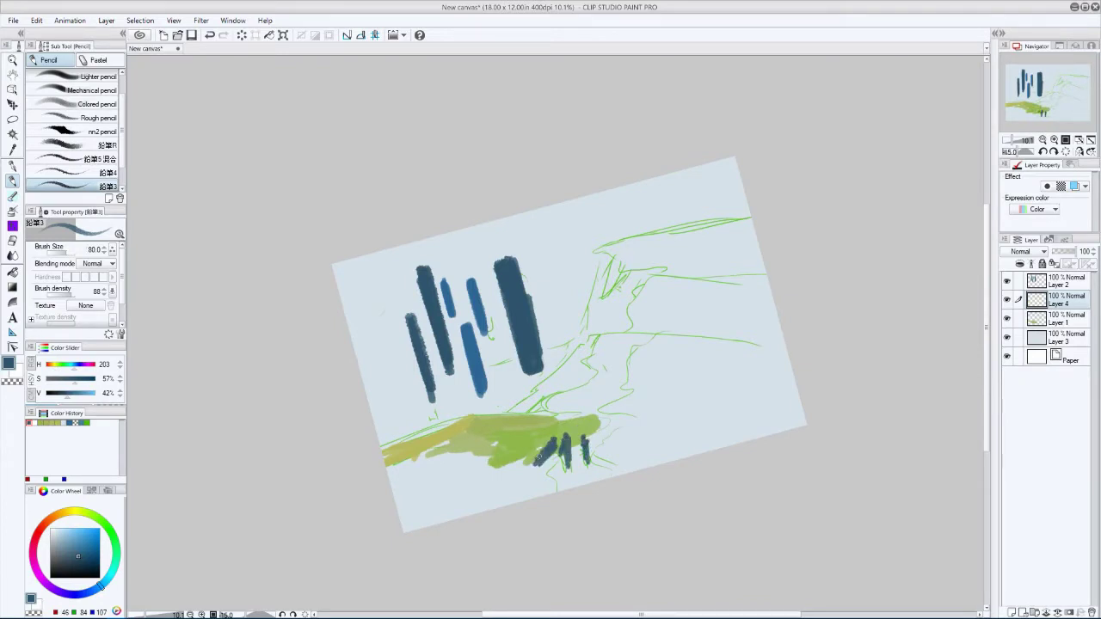
key("ctrl+at")
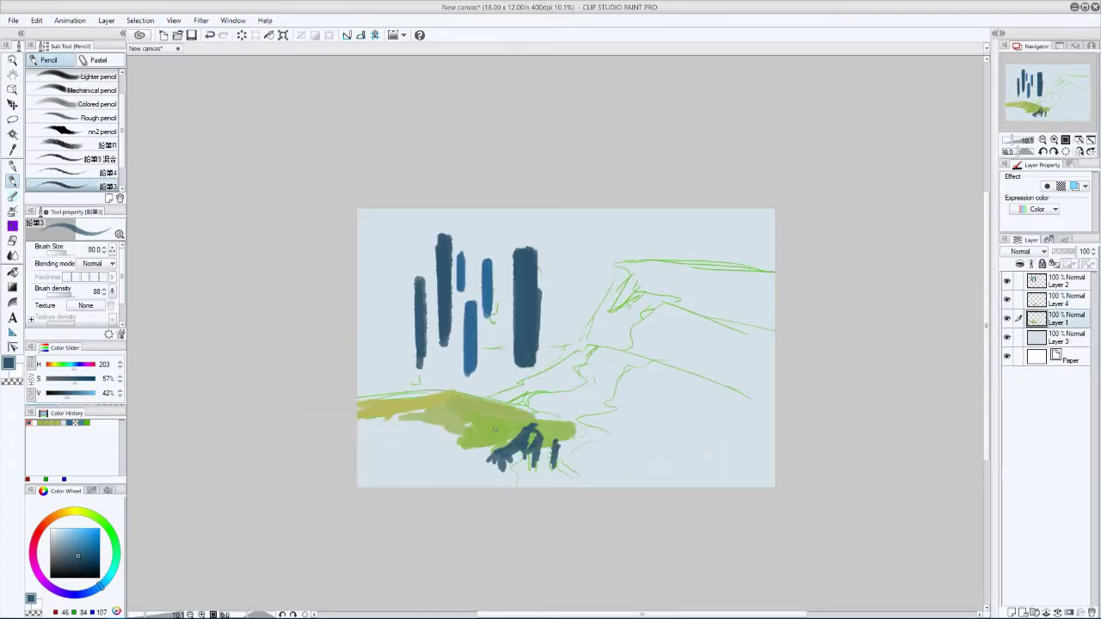
- Extend the left hill on Layer 1 down into the foreground with green and ochre strokes
left_click(408, 427, "alt")
mouse_move(389, 433)
left_mouse_down()
mouse_move(461, 445)
mouse_move(409, 428)
left_mouse_up()
left_click(406, 420, "alt")
key("bracketleft")
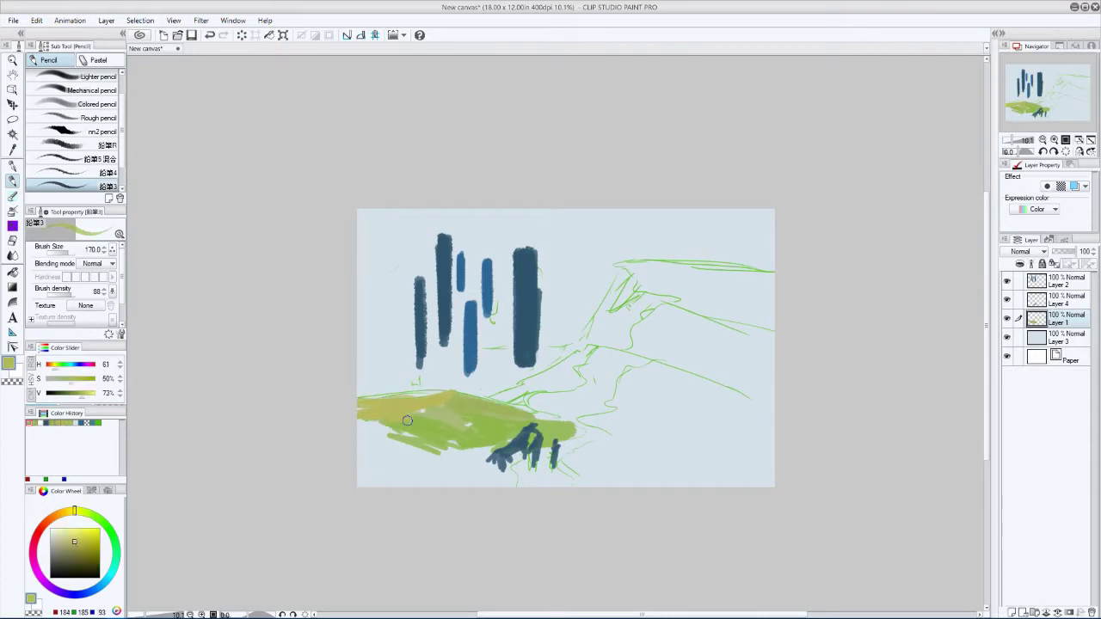
left_click(442, 457, "alt")
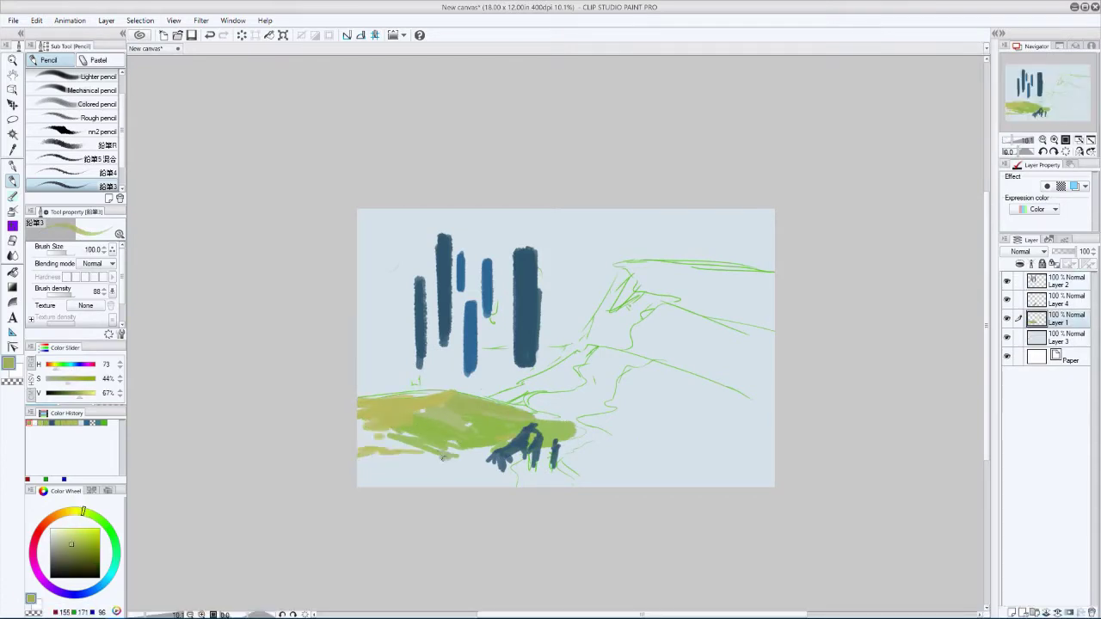
- Add a hue/saturation correction layer at the top of the layer stack and hide it
key("ctrl+u")
key("Return")
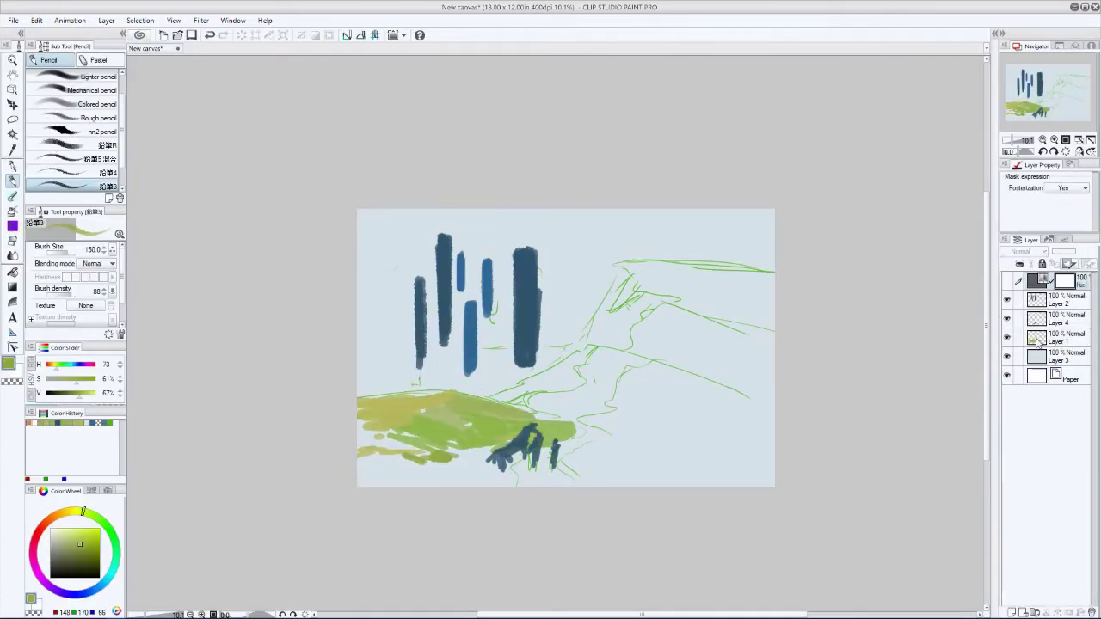
- Block in the lower-left foreground on Layer 1 with a larger G-pen in green and ochre
key("p")
key("bracketright")
key("bracketright")
key("bracketright")
key("bracketright")
key("bracketright")
left_click_drag(420, 432, 359, 446)
left_click_drag(435, 460, 362, 482)
- Fill the gaps in the left hill with sampled ochre and green, using the 鉛筆3 pencil at size 250
left_click(492, 396, "alt")
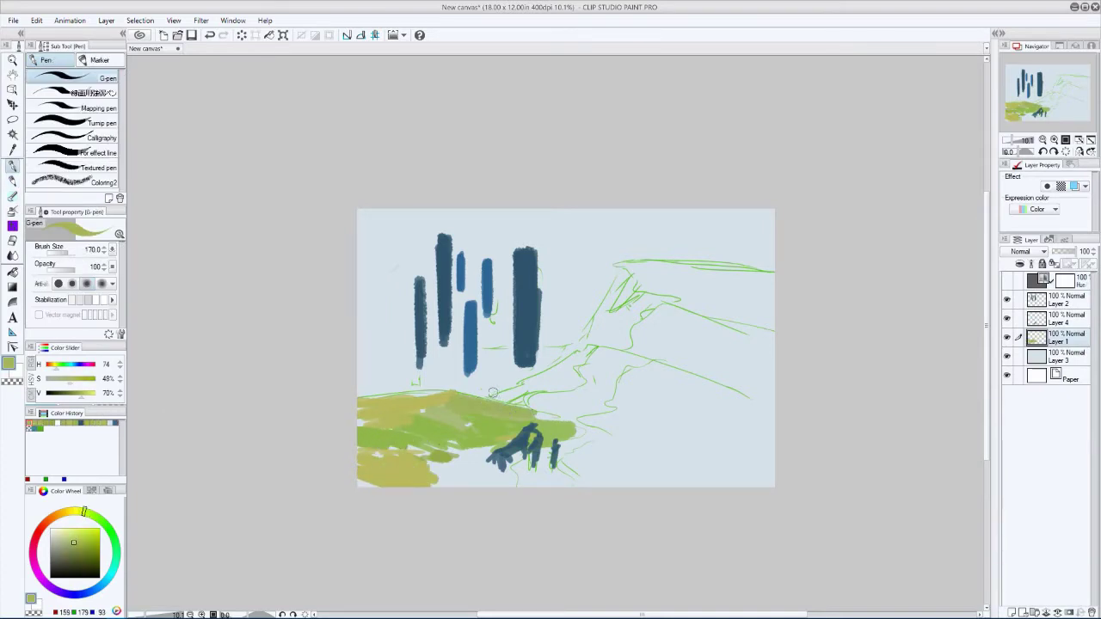
key("bracketright")
key("h")
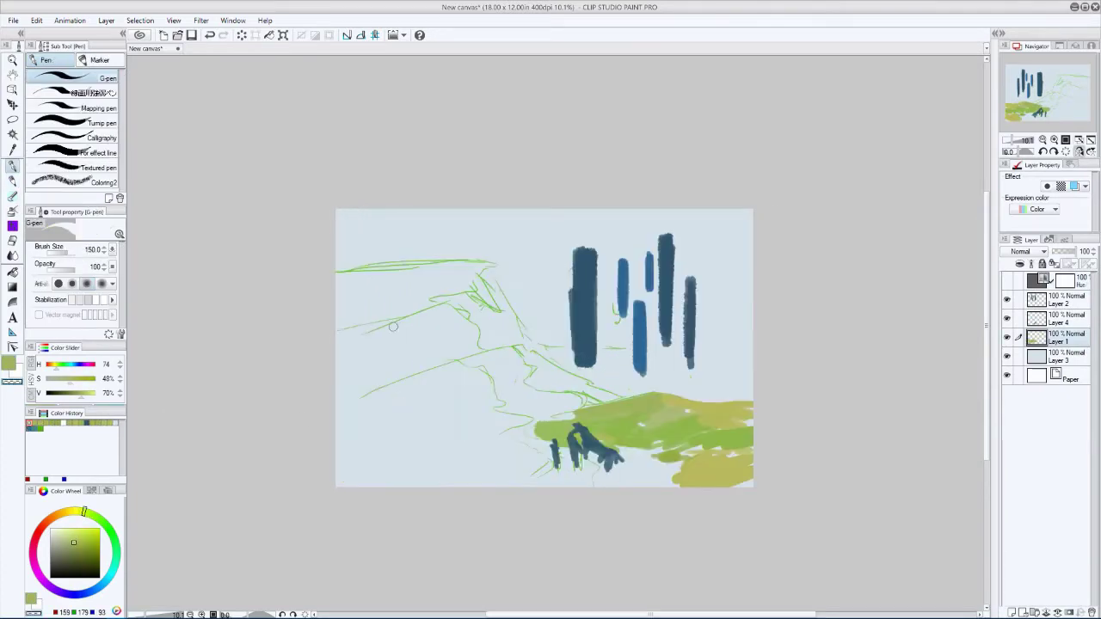
key("p")
left_click(738, 420, "alt")
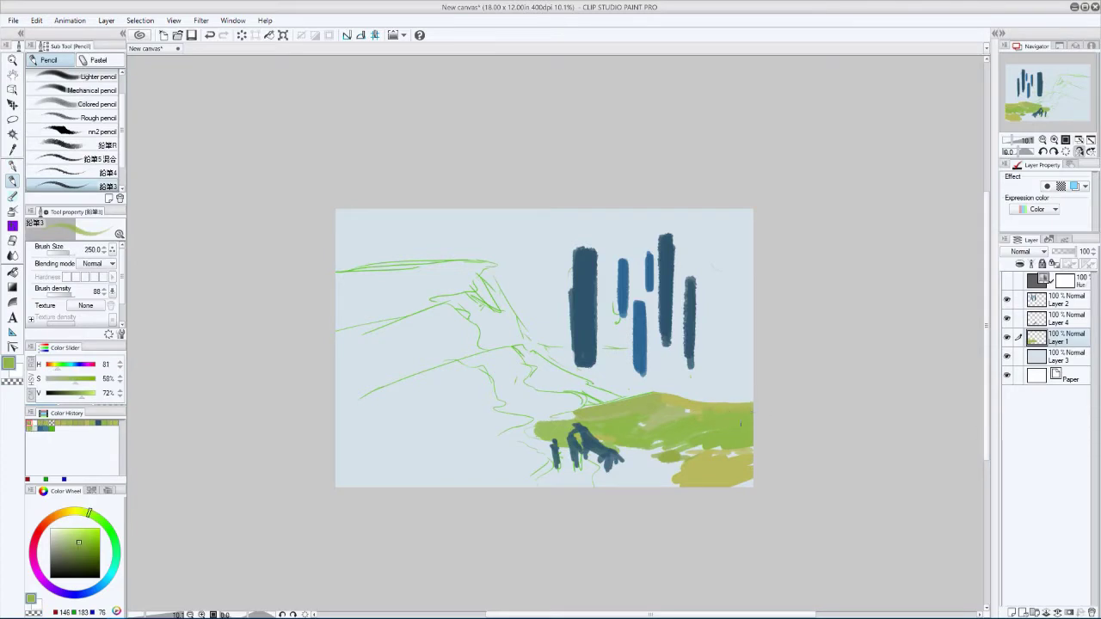
key("h")
key("h")
key("h")
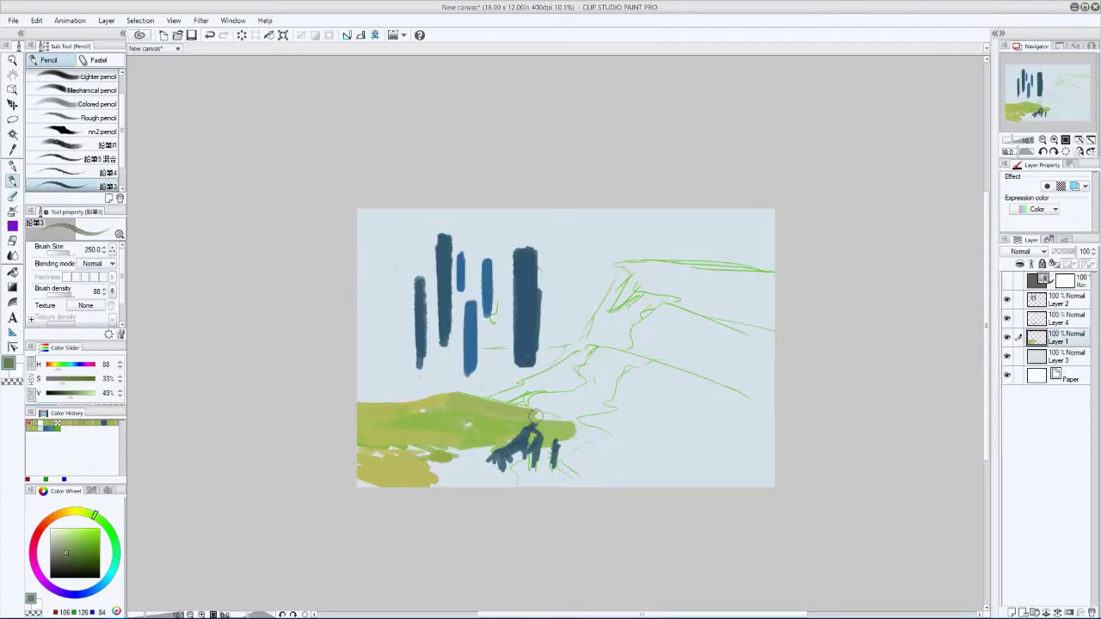
- Paint a shaded olive strip (RGB 106, 126, 84) along the left hill's descending edge, extending it past the figures
key("h")
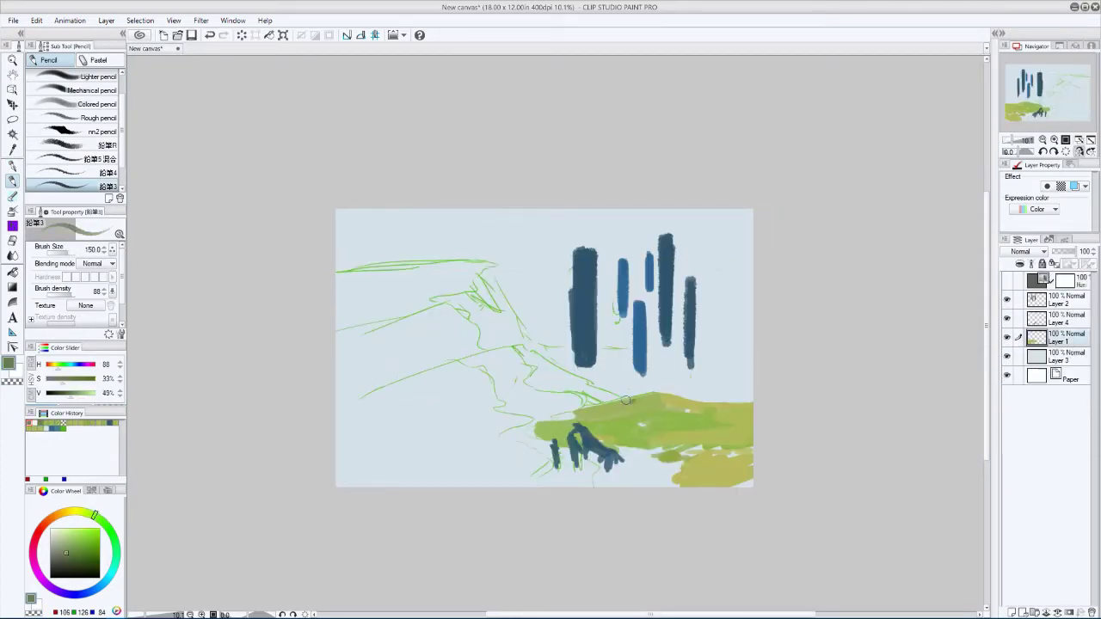
mouse_move(637, 400)
left_mouse_down()
mouse_move(609, 413)
mouse_move(622, 409)
mouse_move(616, 424)
mouse_move(643, 411)
mouse_move(507, 427)
left_mouse_up()
left_click(567, 416, "alt")
key("h")
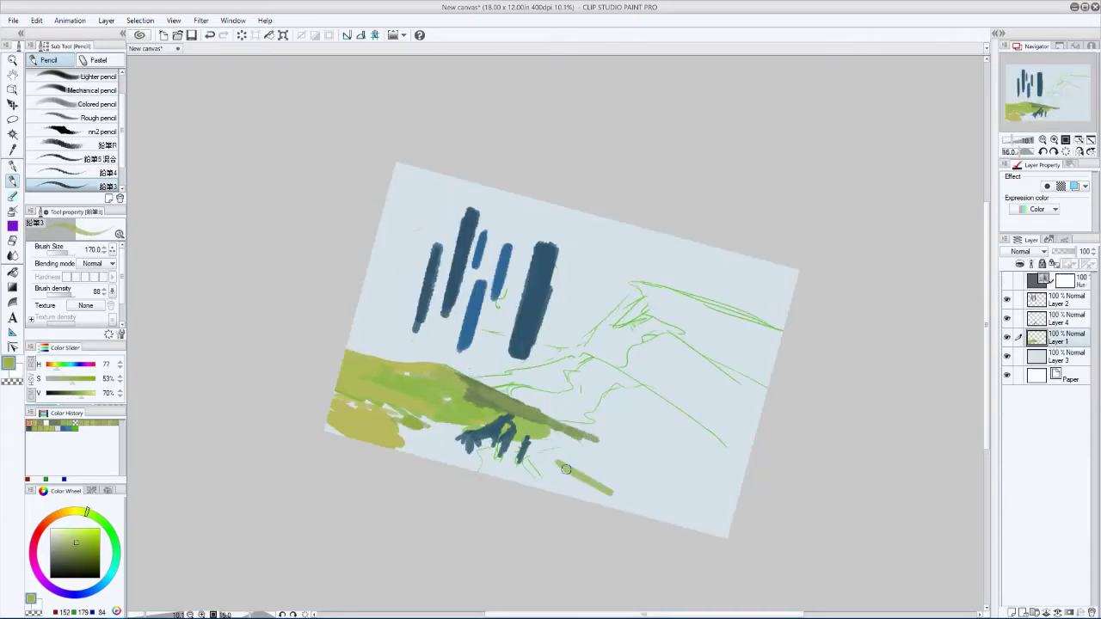
- Paint a light green slope in the lower-right foreground and fill the remaining lower-left ground with the G-pen
mouse_move(606, 493)
left_mouse_down()
mouse_move(555, 462)
mouse_move(645, 512)
mouse_move(718, 531)
left_mouse_up()
key("p")
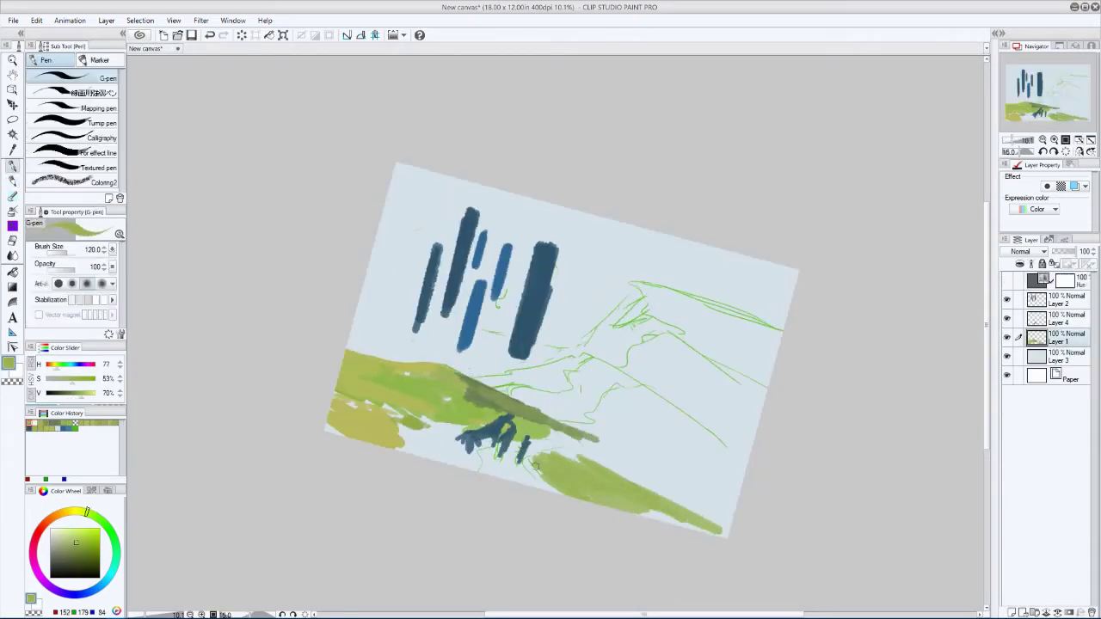
mouse_move(471, 435)
left_mouse_down()
mouse_move(413, 449)
mouse_move(413, 412)
mouse_move(369, 407)
mouse_move(363, 376)
left_mouse_up()
left_click(365, 379, "alt")
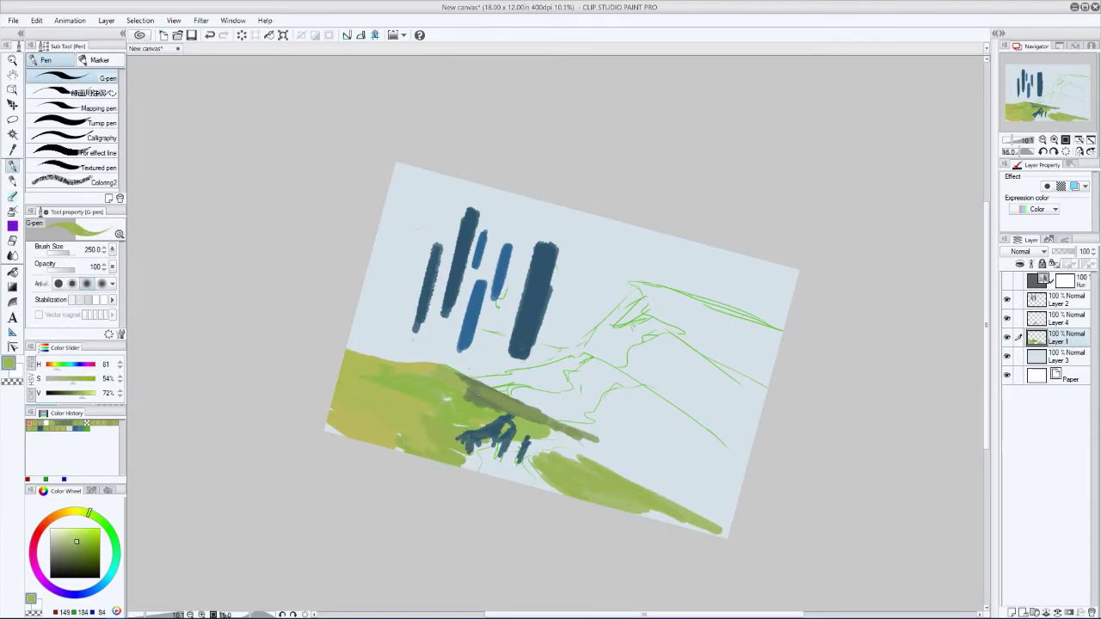
- Extend the lower-right slope toward the figures in green (RGB 152, 179, 84) with the G-pen
key("p")
left_click(550, 472, "alt")
key("p")
left_click_drag(557, 482, 500, 465)
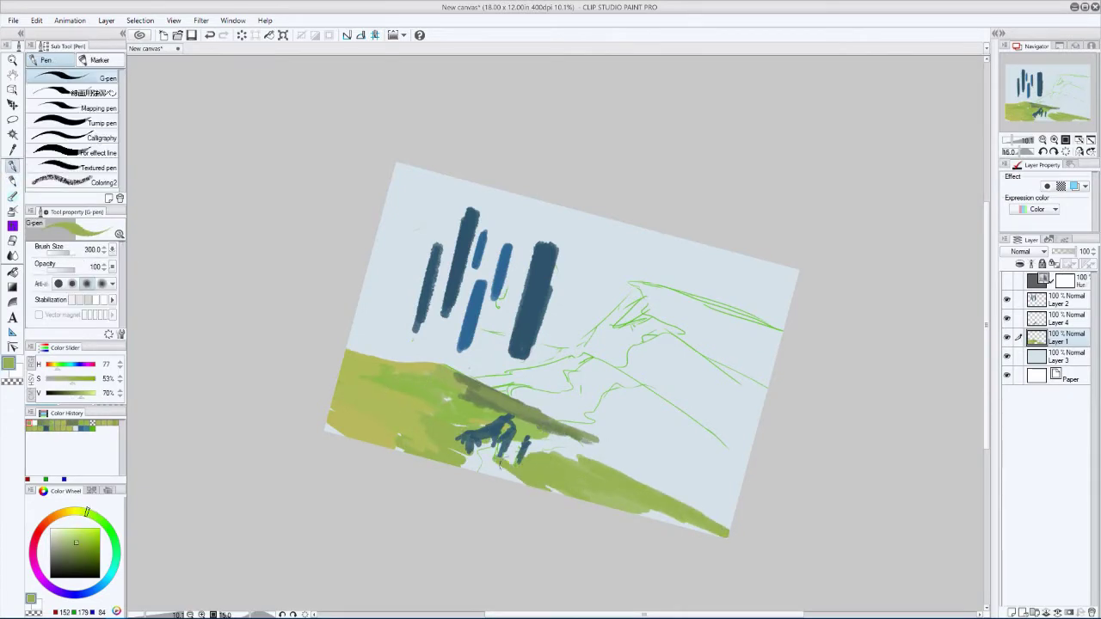
- Add yellow-green touches and sand-coloured patches (RGB 220, 198, 138) to the path and the right foreground slope with the G-pen
mouse_move(599, 465)
left_mouse_down()
mouse_move(723, 516)
mouse_move(625, 463)
left_mouse_up()
left_click(671, 494, "alt")
key("bracketleft")
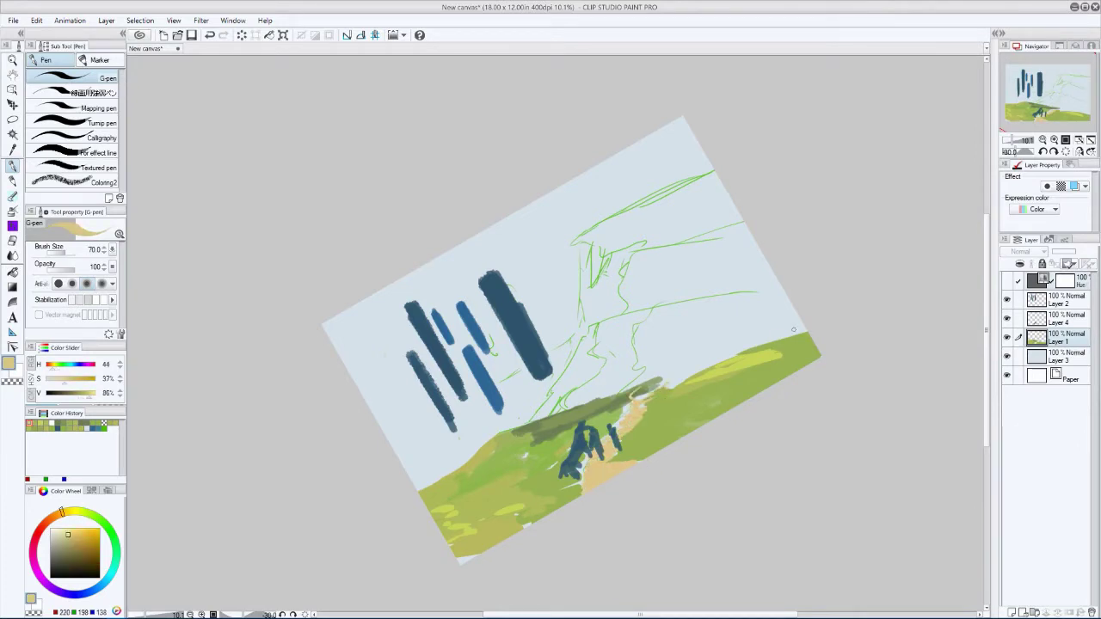
left_click_drag(801, 328, 707, 368)
left_click_drag(755, 397, 685, 417)
left_click(688, 413, "alt")
key("bracketright")
key("bracketright")
key("bracketright")
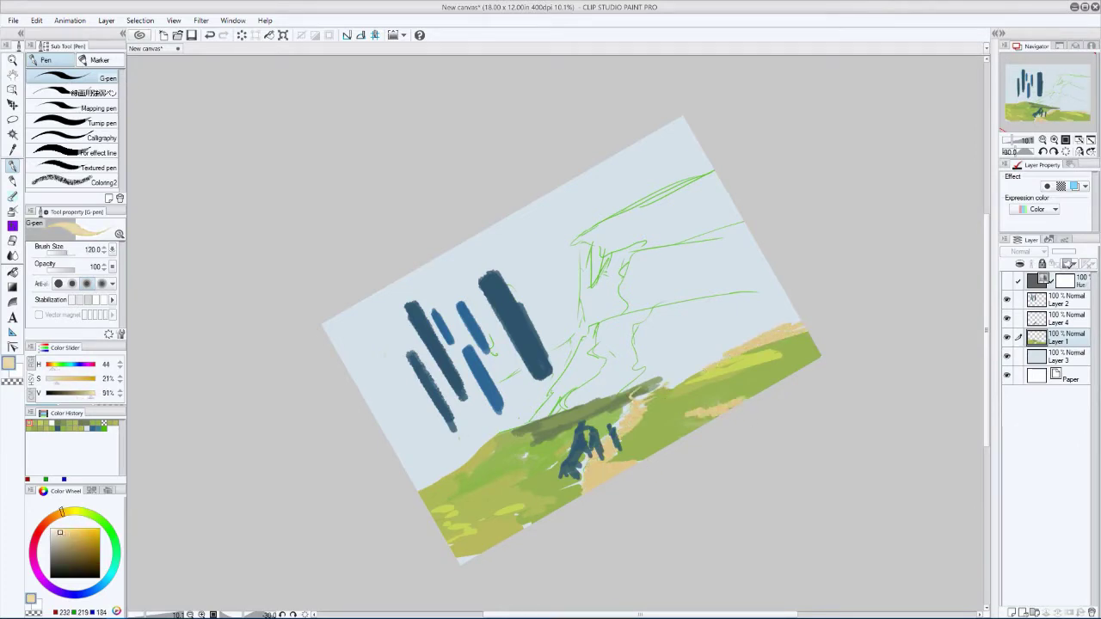
- Refine the edges of the sandy path near the figures with sampled greens, using the 鉛筆3 pencil at sizes 60 to 100
key("p")
left_click(637, 420, "alt")
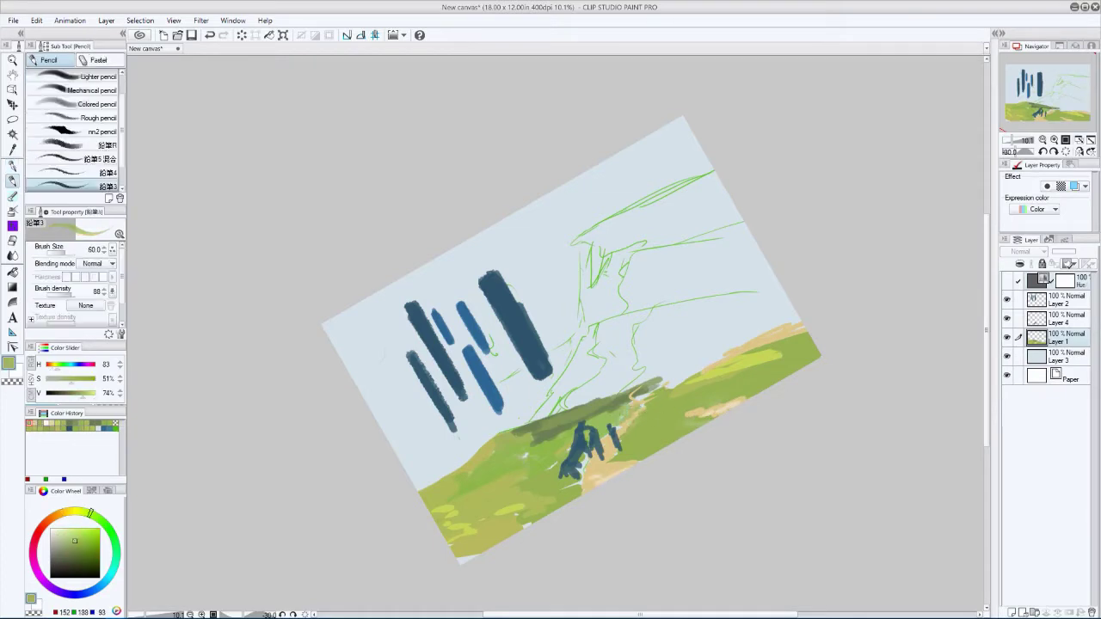
left_click(641, 404, "alt")
key("bracketright")
left_click(719, 359, "alt")
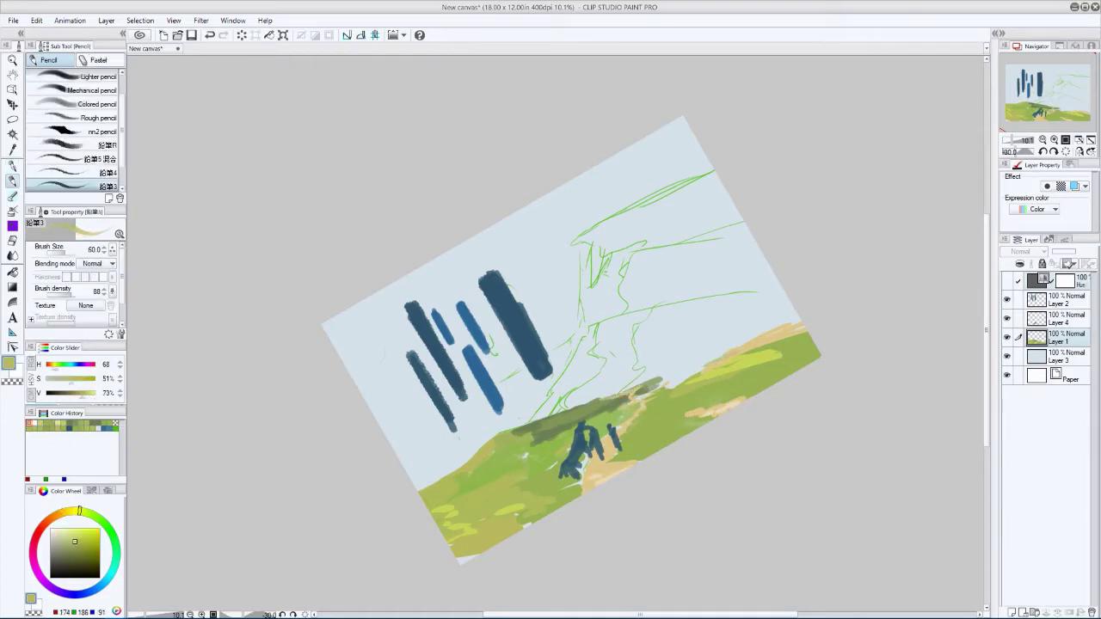
key("asciicircum")
key("asciicircum")
key("asciicircum")
key("asciicircum")
left_click(472, 413, "alt")
key("bracketright")
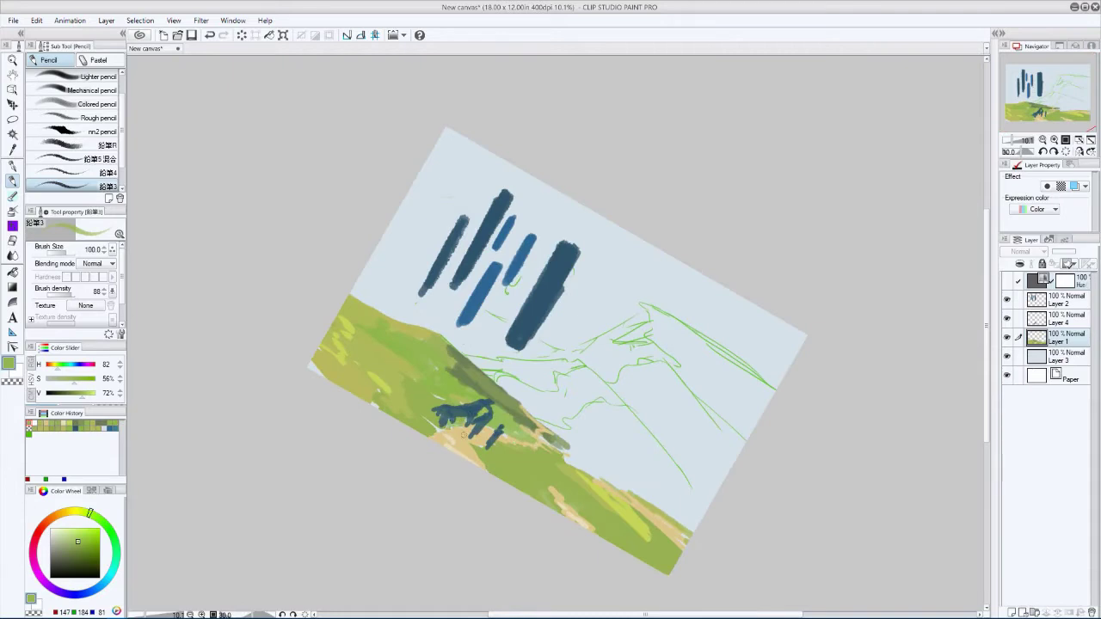
- Extend the sand path (RGB 220, 198, 138) past the figures and wind it thinly up the right slope with the 鉛筆3 pencil
key("bracketright")
left_click(460, 449, "alt")
key("x")
key("h")
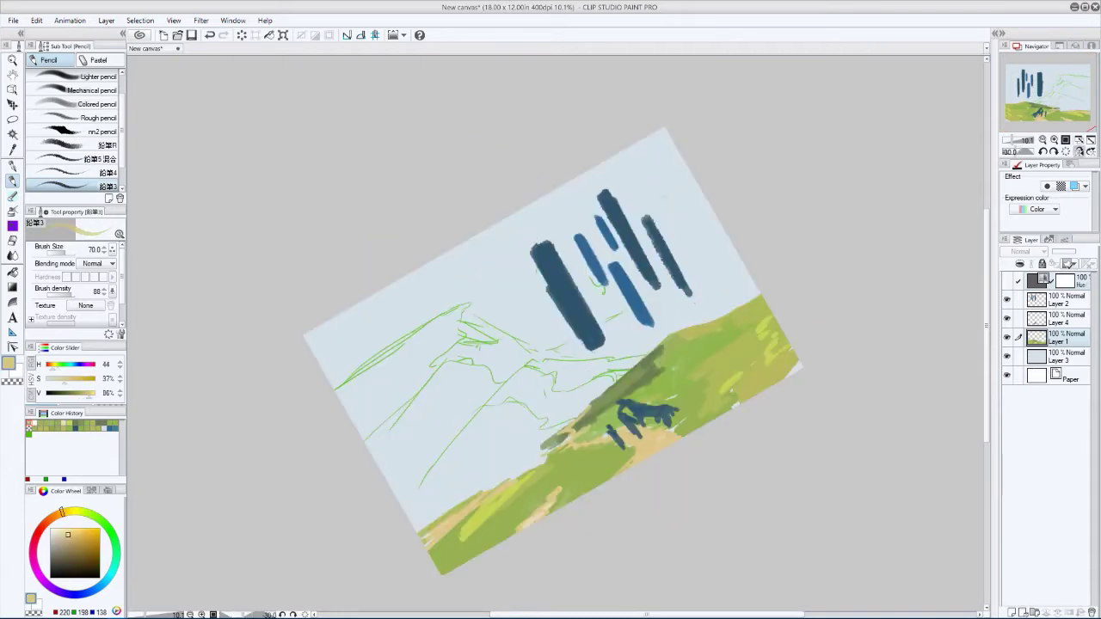
key("bracketright")
key("h")
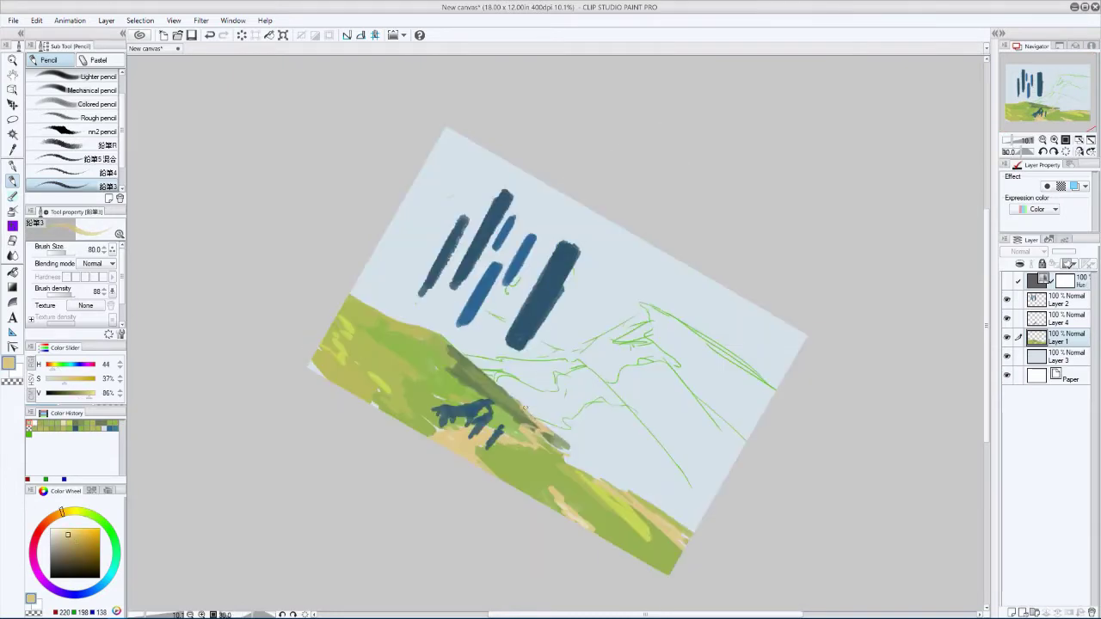
key("minus")
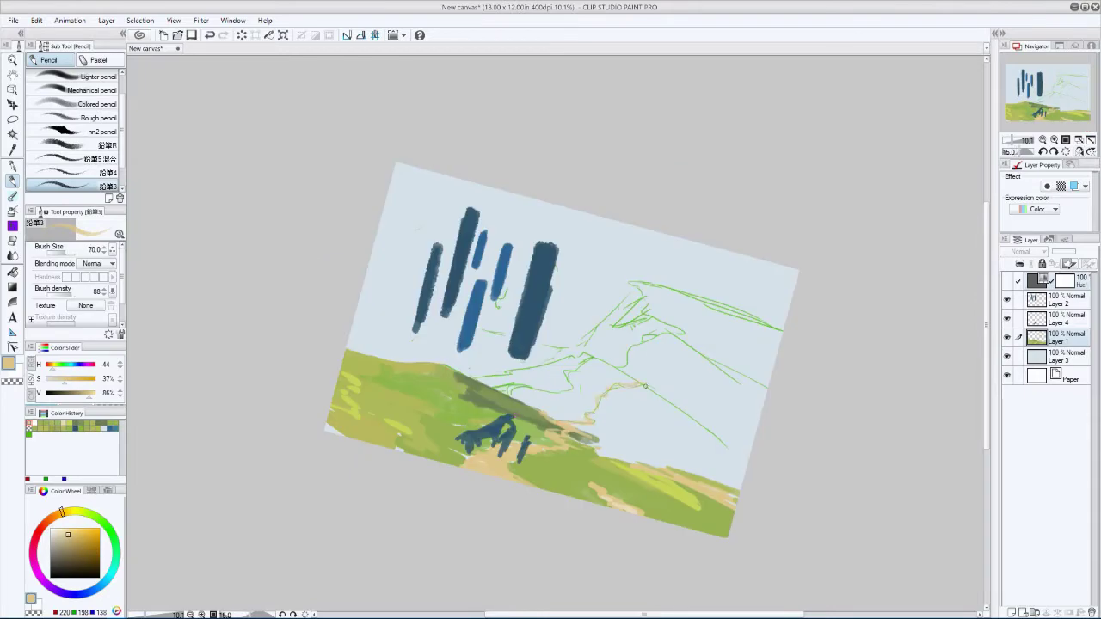
key("bracketleft")
key("bracketleft")
key("bracketleft")
key("bracketleft")
key("ctrl+z")
- Block in the hill behind the right foreground in olive green (RGB 108, 128, 85) with the 鉛筆3 pencil at size 170
key("h")
key("bracketright")
key("bracketright")
left_click(395, 447, "alt")
key("h")
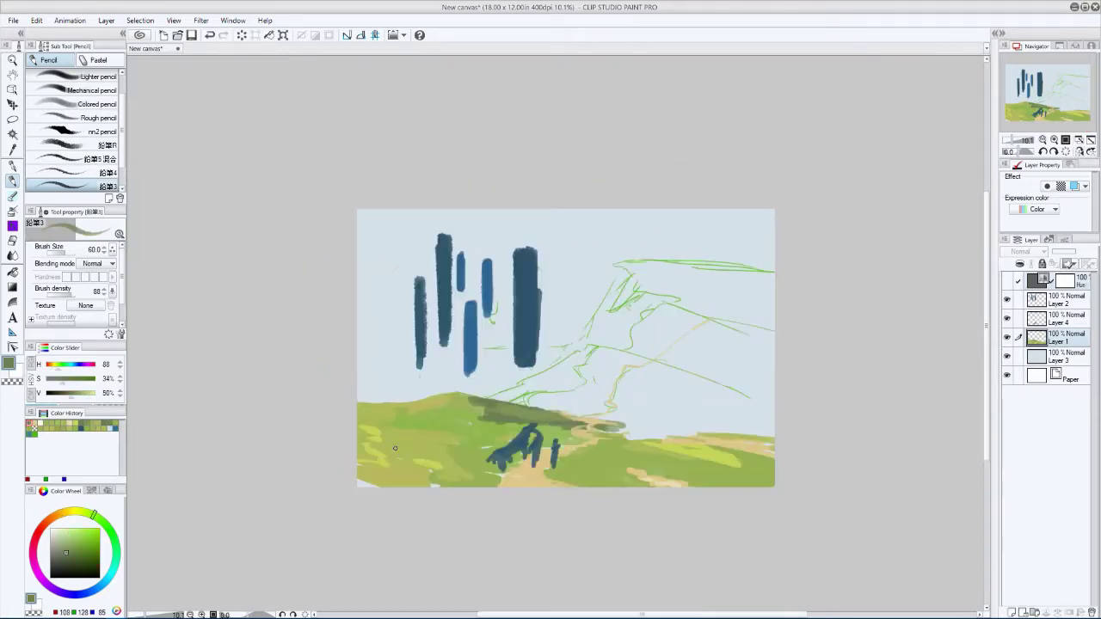
key("bracketright")
key("bracketright")
key("bracketright")
key("bracketright")
mouse_move(749, 378)
left_mouse_down()
mouse_move(646, 430)
mouse_move(765, 396)
left_mouse_up()
key("h")
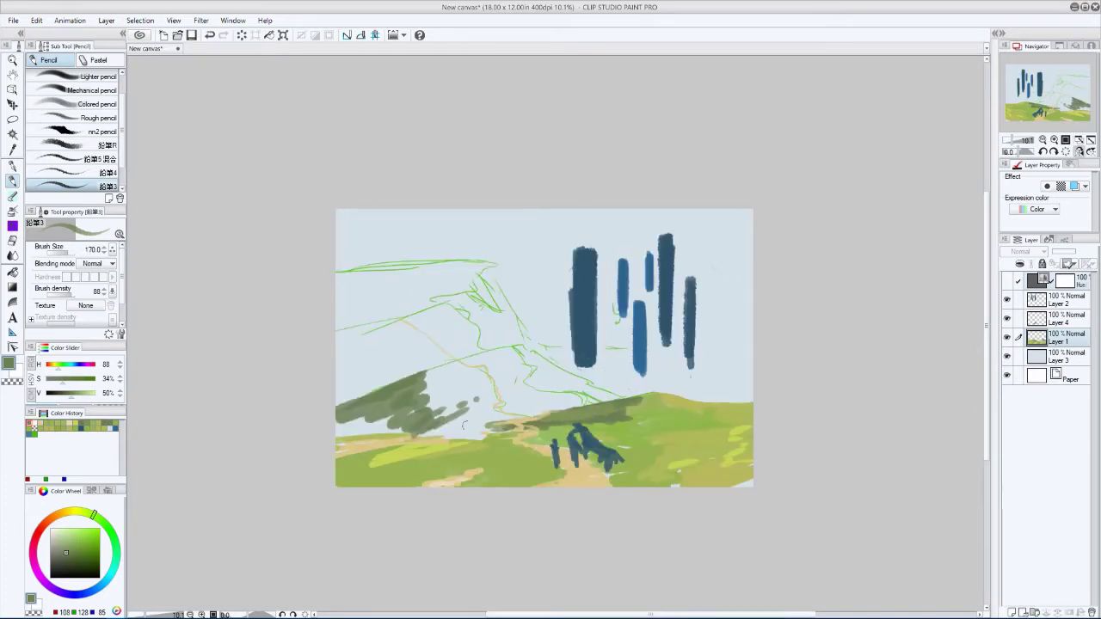
mouse_move(452, 436)
left_mouse_down()
mouse_move(495, 430)
mouse_move(353, 443)
mouse_move(498, 419)
left_mouse_up()
- Fill the body of the olive hill up to the winding path with the G-pen in RGB 109, 130, 83
key("p")
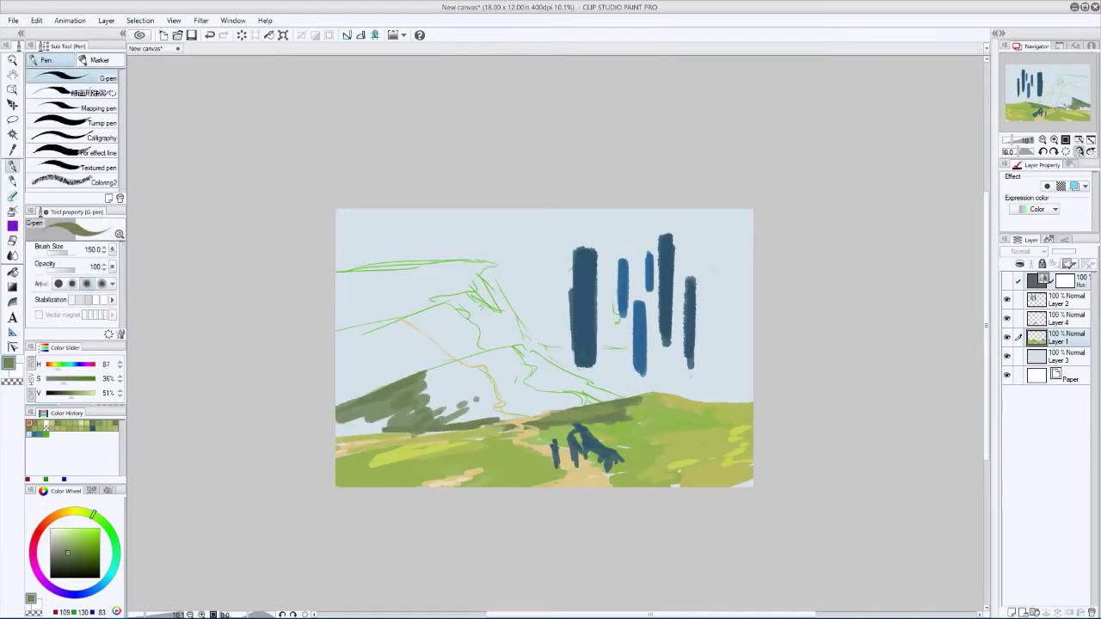
left_click_drag(339, 437, 447, 431)
mouse_move(497, 421)
left_mouse_down()
mouse_move(519, 420)
mouse_move(434, 421)
left_mouse_up()
left_click_drag(481, 378, 413, 413)
- Add a new layer and redraw the winding path on it in sand (RGB 223, 204, 151) with the 鉛筆3 pencil at size 50
key("ctrl+shift+n")
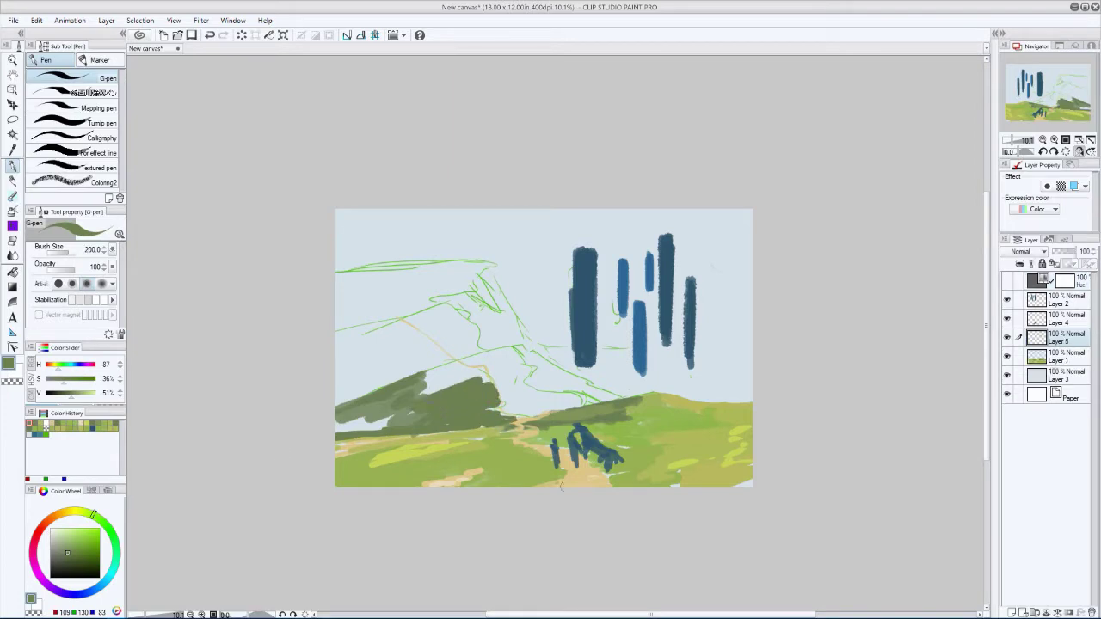
key("h")
key("p")
key("h")
- Return to Layer 1 and fill the olive hill's steep edge beside the path and its outer gaps with the G-pen
left_click(1066, 356)
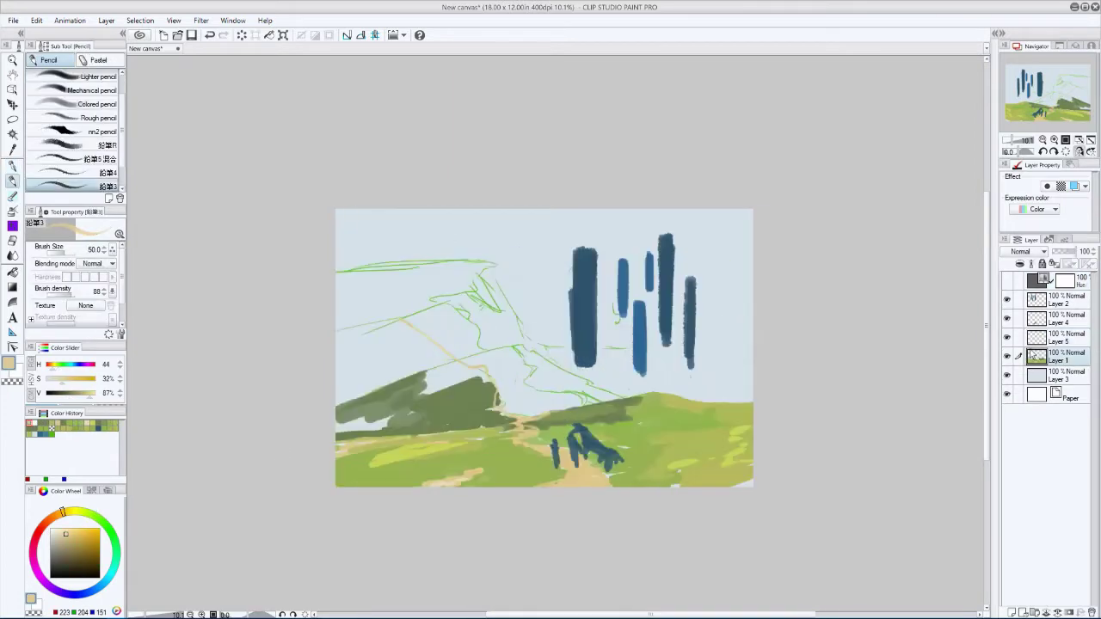
key("p")
left_click_drag(475, 365, 517, 417)
left_click_drag(344, 430, 426, 404)
- Paint a dark blue-grey shadow (RGB 46, 66, 73) at the hill's outer end and lighter green (RGB 132, 172, 86) on its crest
left_click(51, 428)
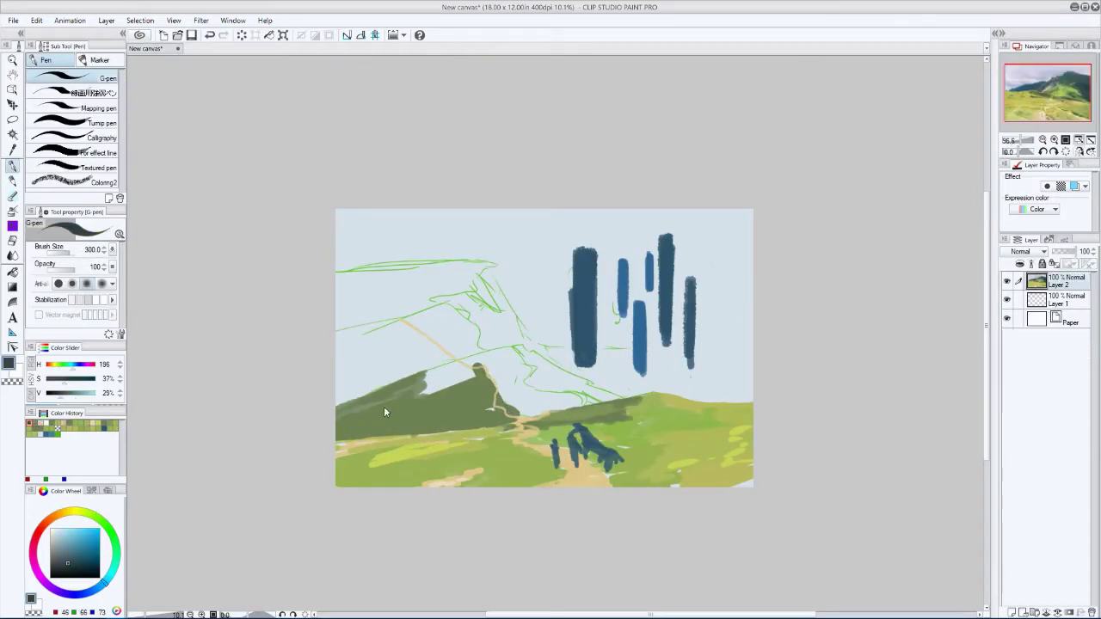
mouse_move(357, 377)
left_mouse_down()
mouse_move(340, 415)
mouse_move(405, 387)
mouse_move(413, 417)
mouse_move(435, 400)
left_mouse_up()
key("p")
left_click(63, 427)
key("h")
key("h")
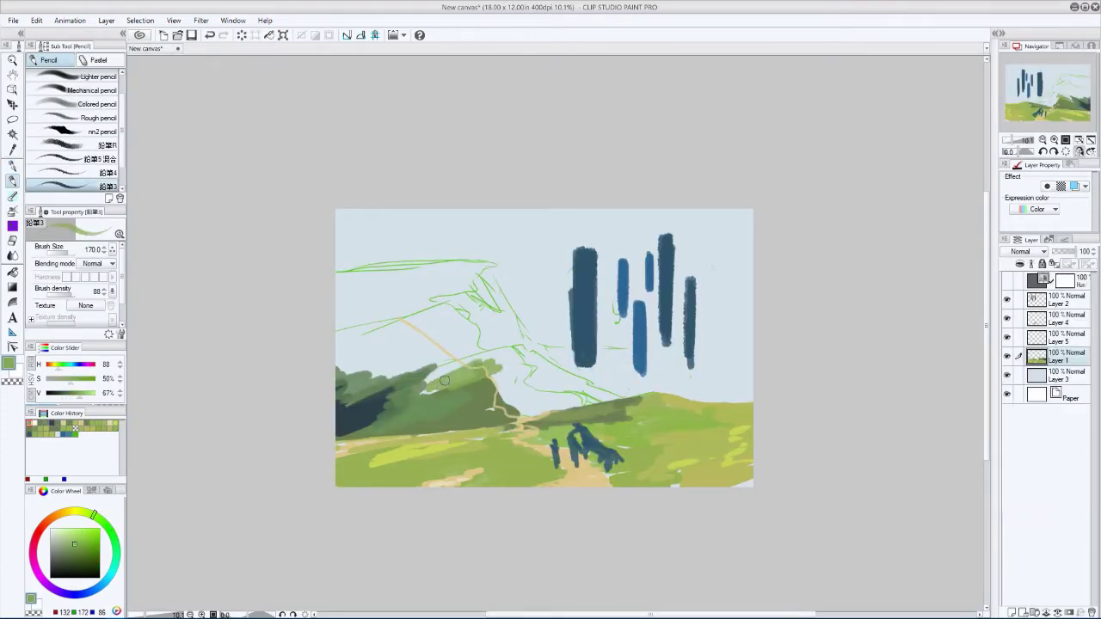
- Fill the slope between the path hill and the left hill in green (RGB 132, 172, 86) with the G-pen at size 170
key("p")
key("h")
key("asciicircum")
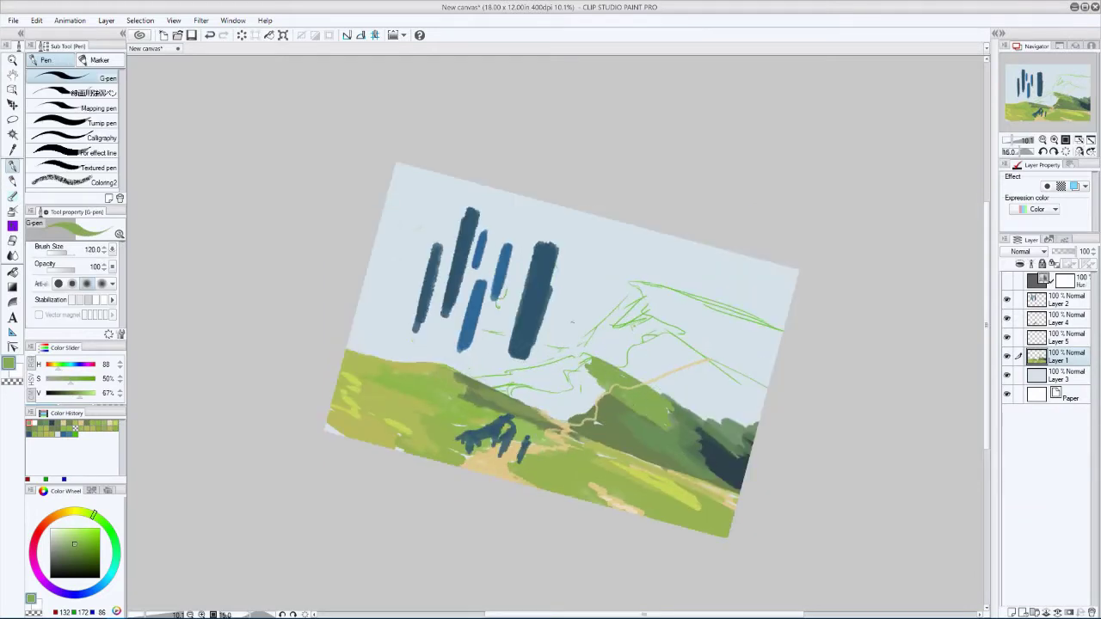
key("asciicircum")
key("bracketright")
left_click_drag(550, 406, 583, 390)
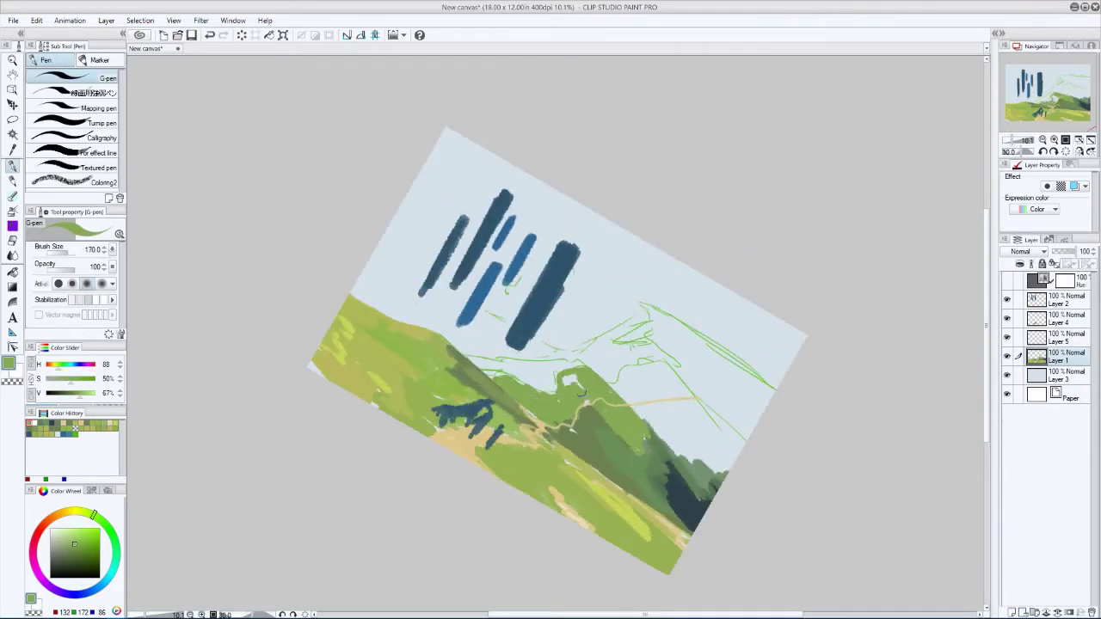
- Deepen the hill's outer shadow with RGB 46, 66, 73 and extend a dark teal slope (RGB 54, 85, 80) behind it
left_click(675, 464, "alt")
key("bracketright")
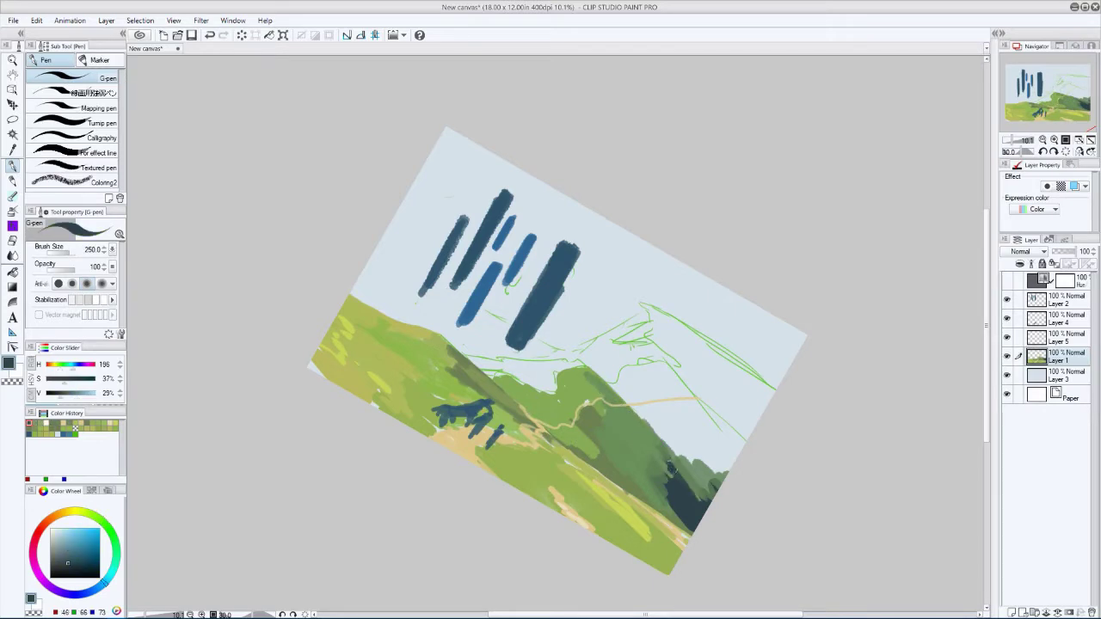
key("h")
left_click(430, 447, "alt")
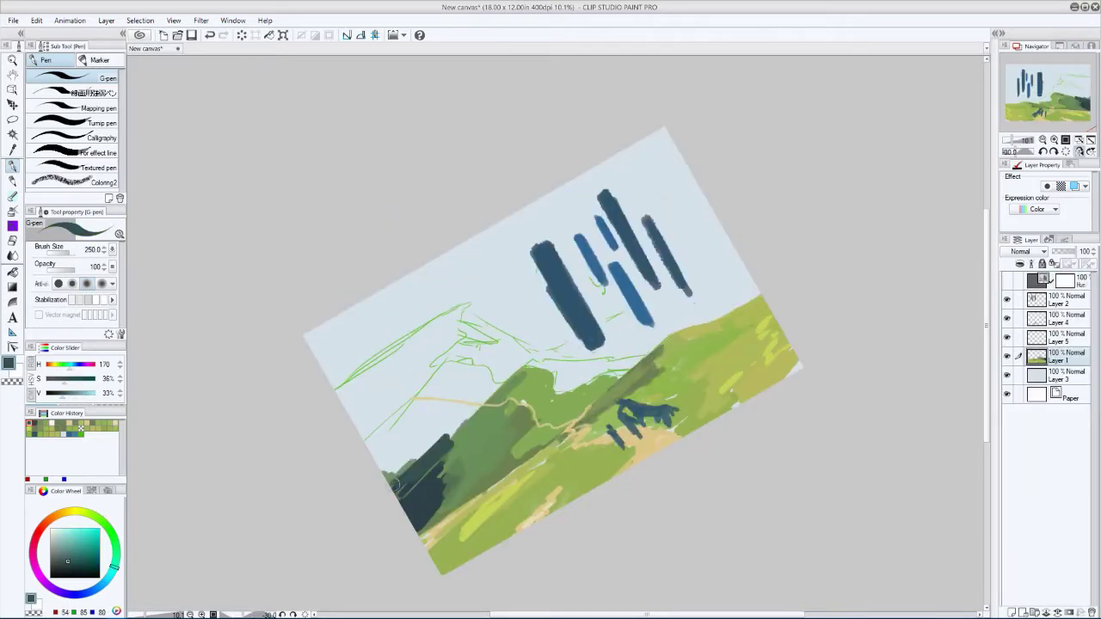
key("p")
mouse_move(435, 452)
left_mouse_down()
mouse_move(459, 422)
mouse_move(439, 449)
mouse_move(441, 432)
mouse_move(379, 452)
left_mouse_up()
key("h")
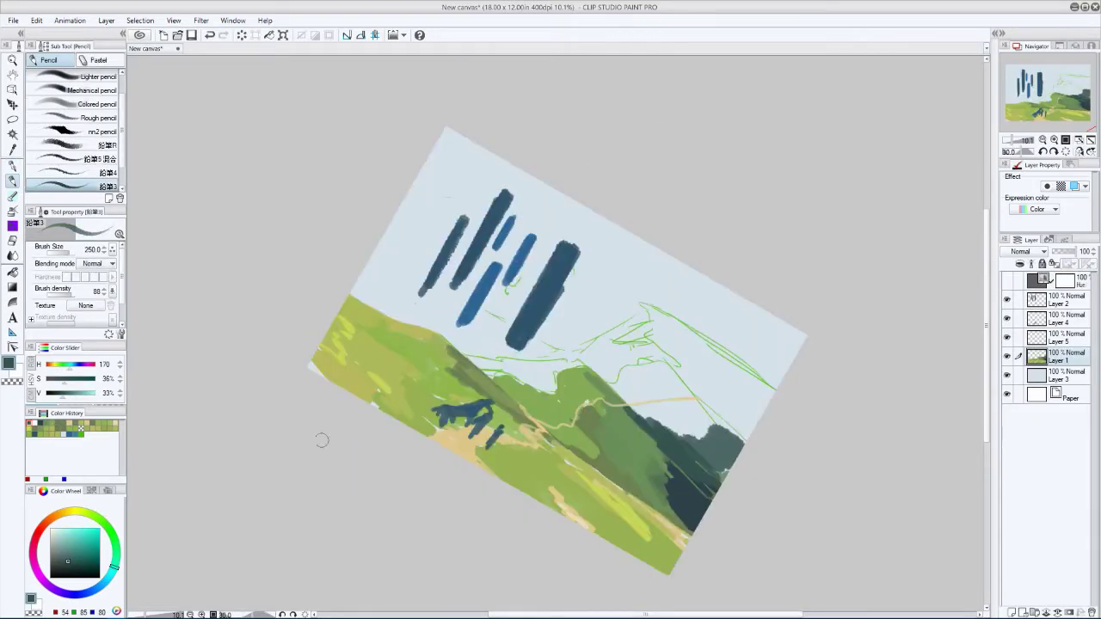
- Outline the overhanging cliff in dark teal (RGB 54, 85, 80) with the pencil and fill it with the G-pen
key("bracketright")
key("bracketright")
mouse_move(652, 308)
left_mouse_down()
mouse_move(774, 392)
mouse_move(692, 370)
mouse_move(709, 398)
left_mouse_up()
key("h")
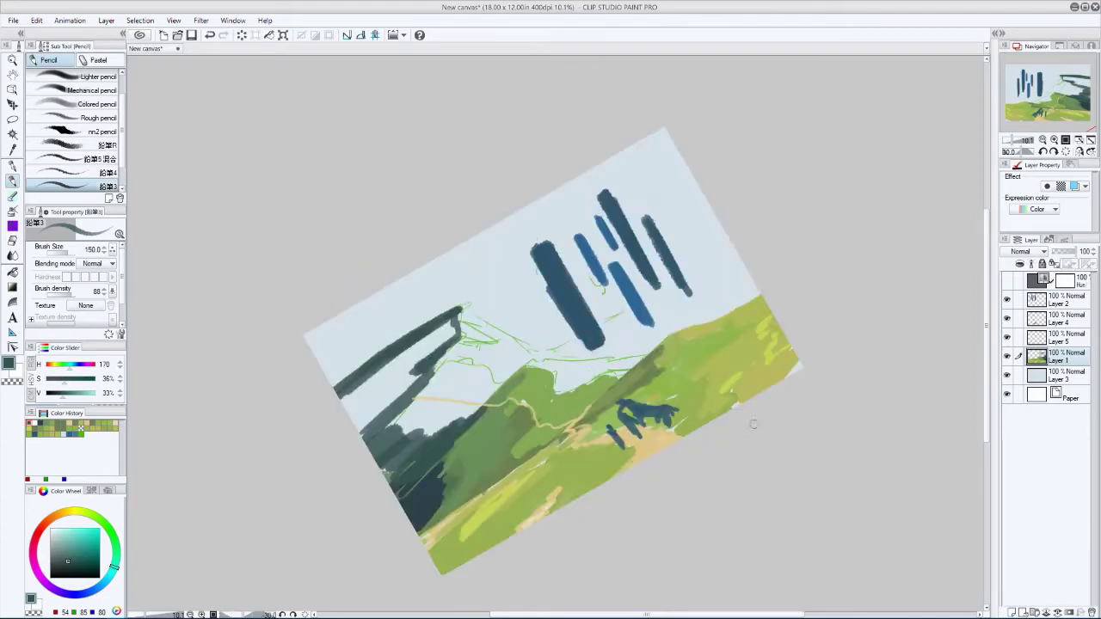
key("p")
left_click_drag(454, 327, 400, 381)
key("h")
- Paint the grassy top of the overhanging cliff in green (RGB 132, 172, 86) with the G-pen
key("bracketleft")
key("bracketleft")
left_click(641, 289, "alt")
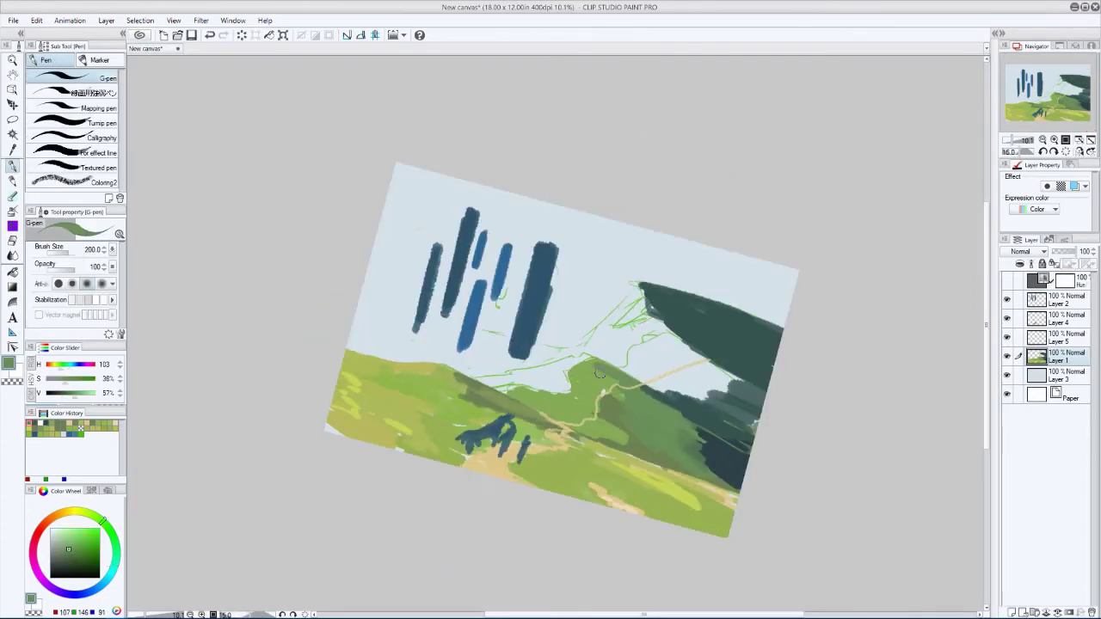
mouse_move(641, 286)
left_mouse_down()
mouse_move(697, 325)
mouse_move(731, 306)
left_mouse_up()
key("h")
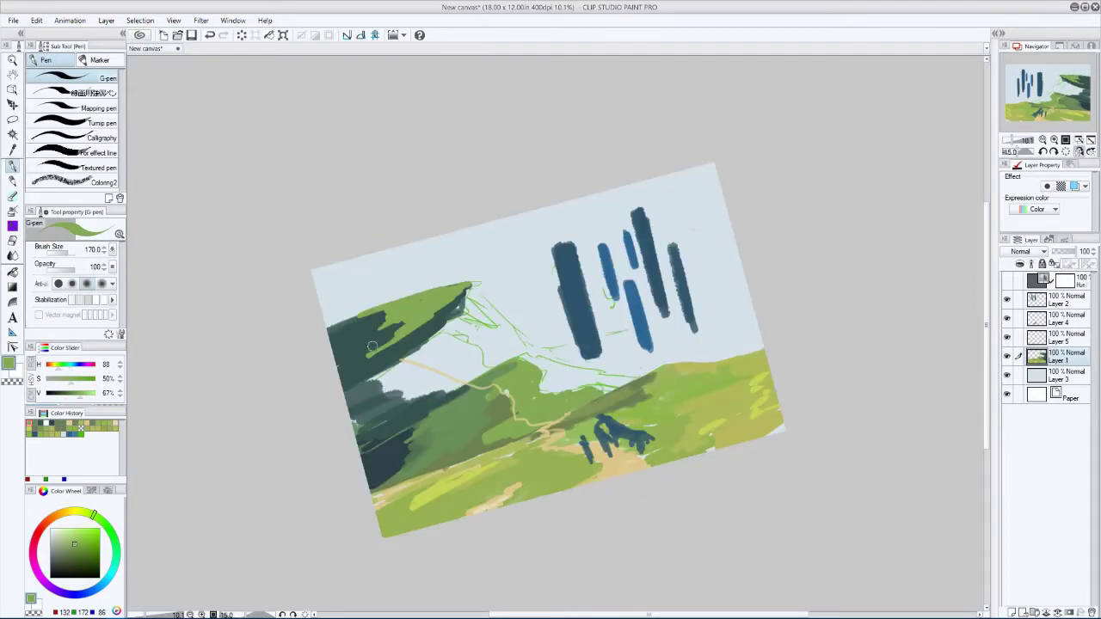
- Reshape the cliff's green top with sampled dark teal and block in the rock face beneath the overhang
key("bracketright")
left_click(365, 348, "alt")
left_click_drag(365, 348, 434, 391)
left_click_drag(443, 337, 486, 372)
key("p")
mouse_move(404, 344)
left_mouse_down()
mouse_move(369, 323)
mouse_move(344, 336)
mouse_move(373, 372)
mouse_move(464, 362)
mouse_move(439, 391)
left_mouse_up()
- Fill the remaining gaps in the cliff face down to the hill in dark teal (RGB 54, 85, 80) with the G-pen
key("p")
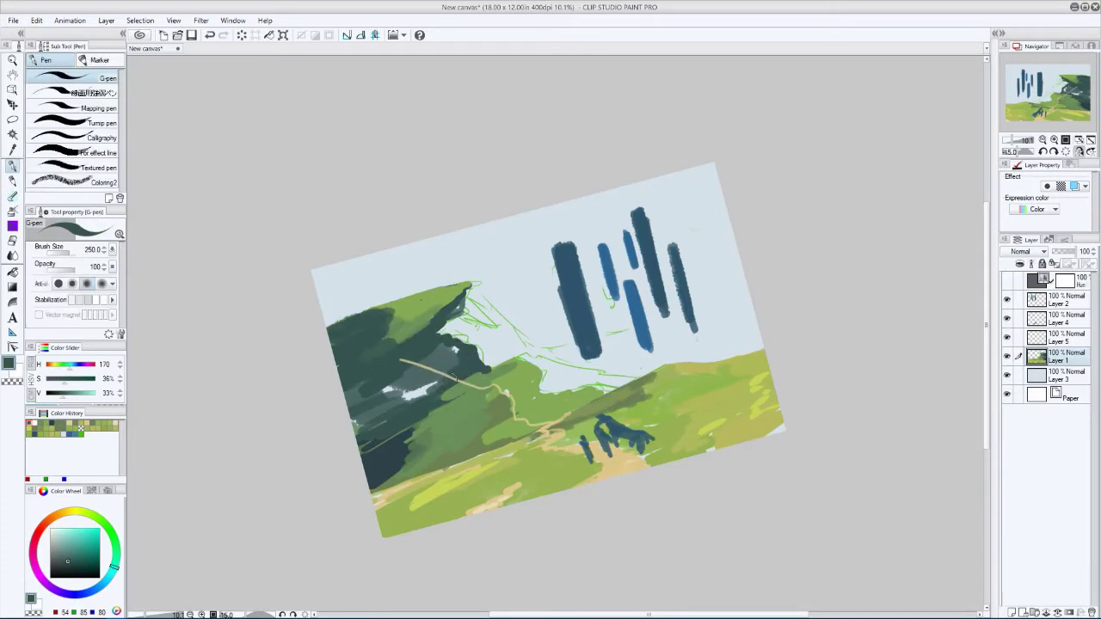
left_click_drag(456, 348, 387, 403)
left_click_drag(396, 400, 357, 431)
left_click_drag(349, 383, 365, 397)
key("h")
left_click_drag(372, 466, 347, 408)
- Shade the cliff face with darker blue-grey (RGB 46, 66, 73), using the G-pen and the 鉛筆3 pencil
left_click(703, 401, "alt")
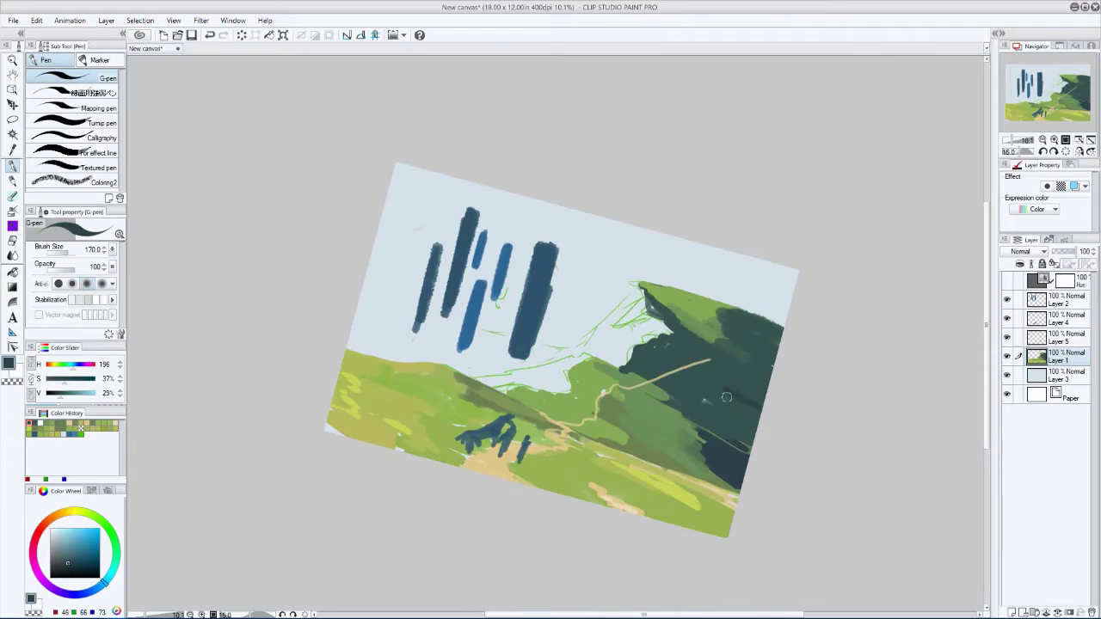
key("p")
key("h")
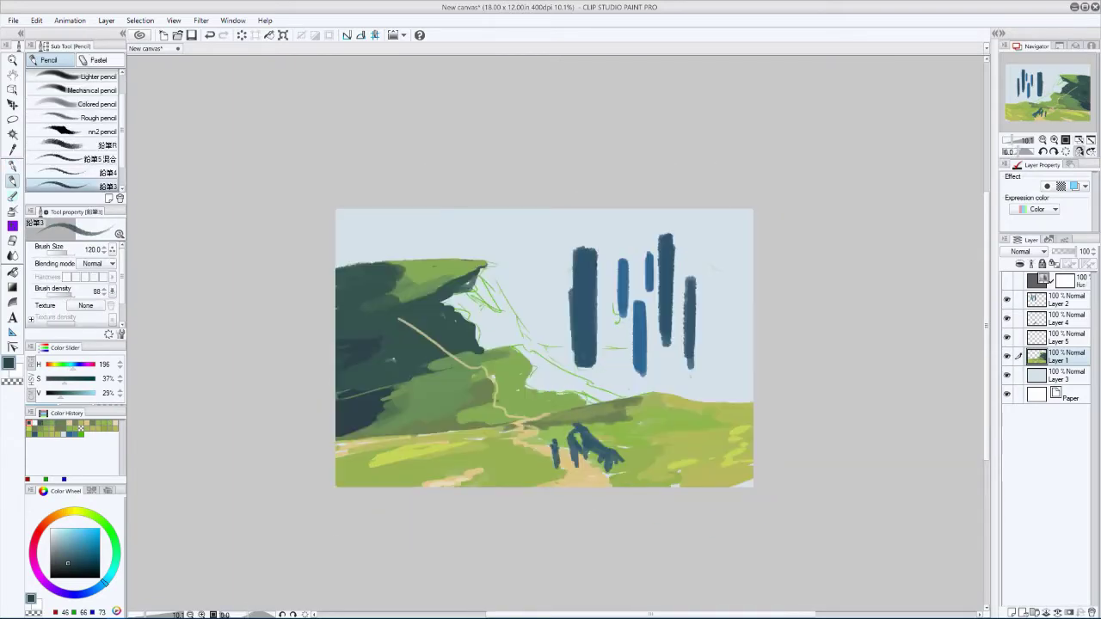
key("bracketright")
key("bracketright")
- Rework the boundary between the cliff's shadow and the hill with teal (RGB 54, 85, 80) and green (RGB 107, 146, 91)
left_click(378, 382, "alt")
key("h")
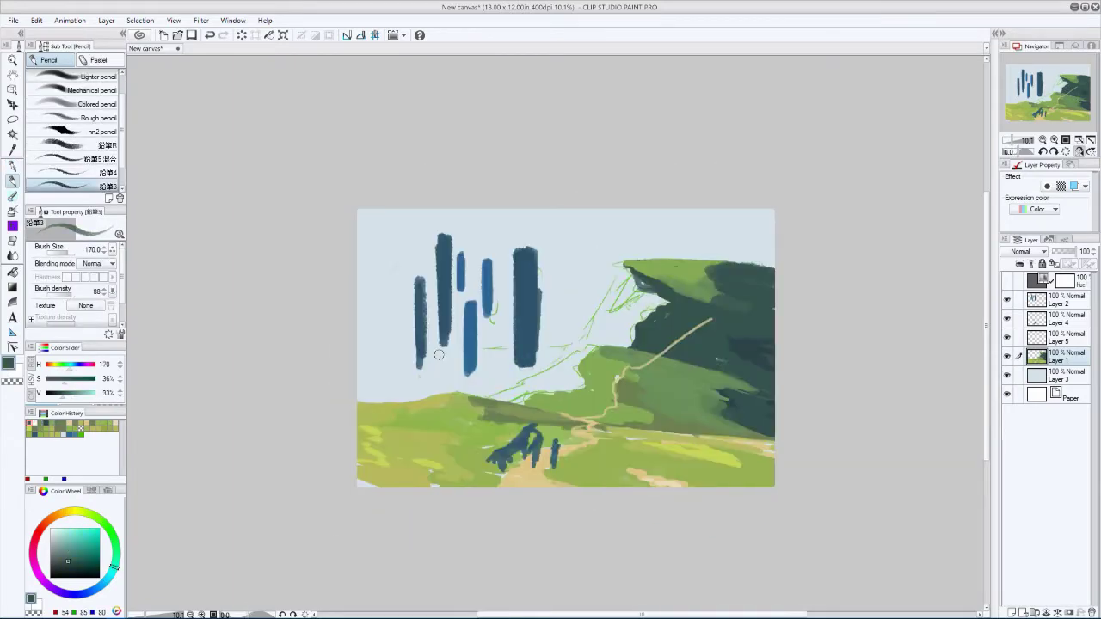
left_click_drag(439, 354, 516, 301)
left_click(550, 404, "alt")
key("bracketleft")
key("h")
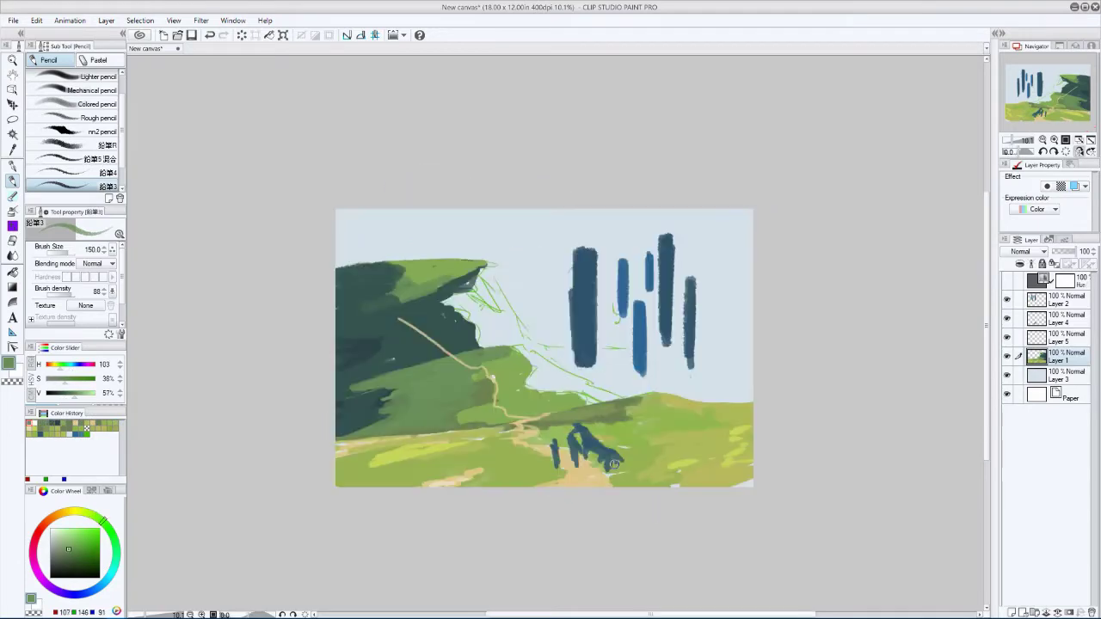
- Hide Layer 5 with the winding path and make Layer 1 active again
key("h")
left_click(1058, 338)
key("h")
key("h")
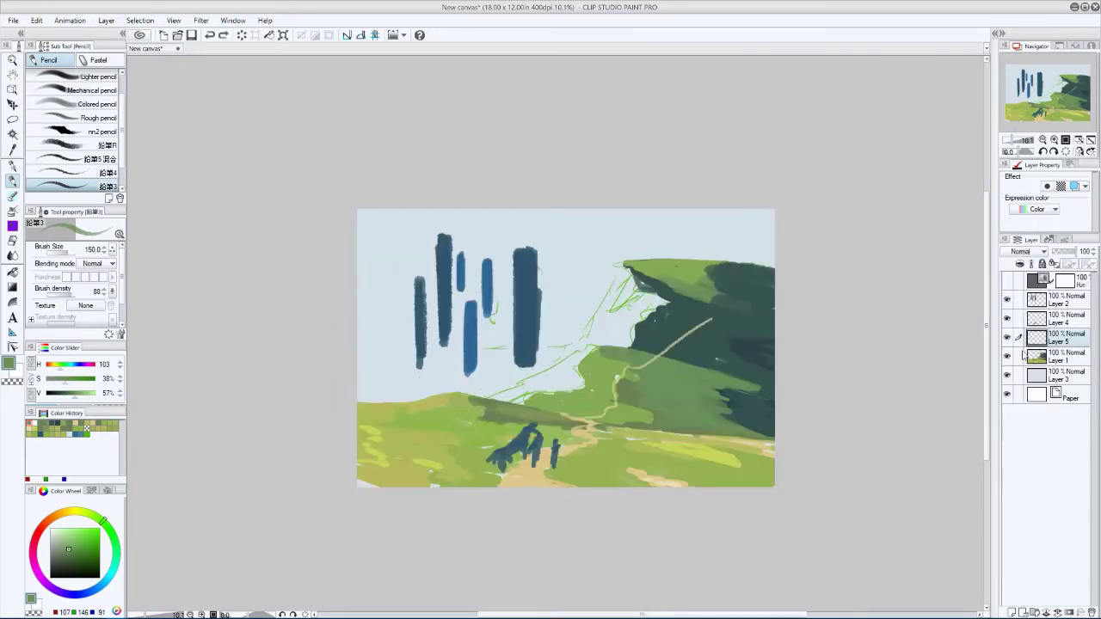
left_click(1023, 354)
key("h")
- Dab yellow-green (RGB 198, 214, 88) and olive (RGB 129, 149, 88) onto the middle hill and lengthen the cliff's green tip
left_click(487, 376, "alt")
left_click(86, 428)
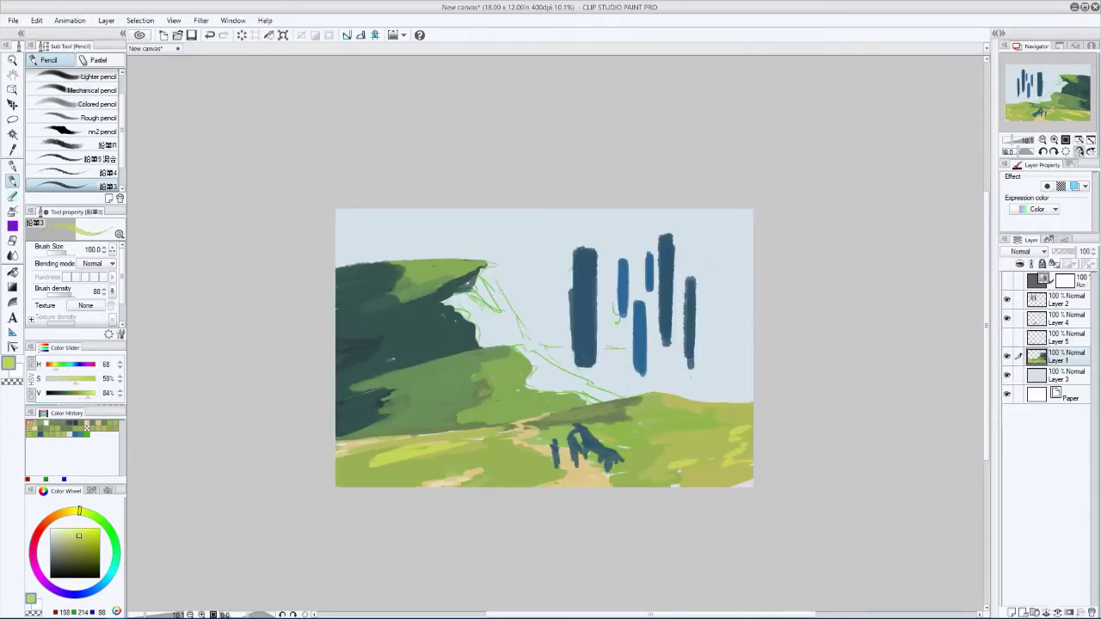
key("h")
left_click_drag(516, 362, 585, 386)
key("h")
left_click(660, 367, "alt")
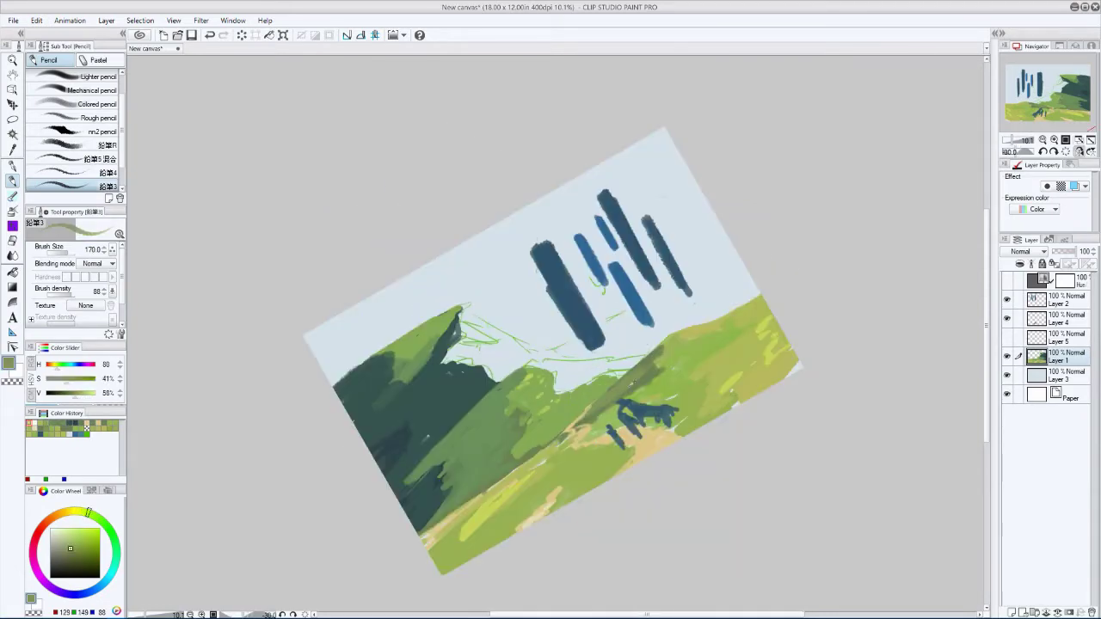
left_click(647, 384, "alt")
key("h")
left_click_drag(663, 365, 683, 274)
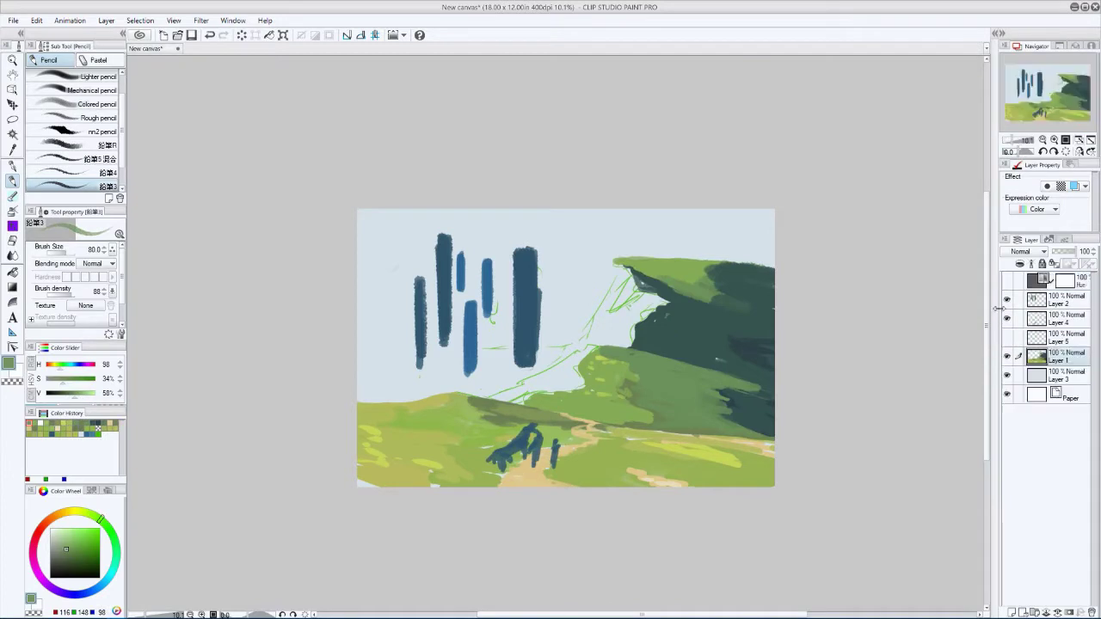
- Add a new layer above Layer 1 and paint a short dark green stroke on the left hill with the 鉛筆3 pencil
key("m")
key("ctrl+plus")
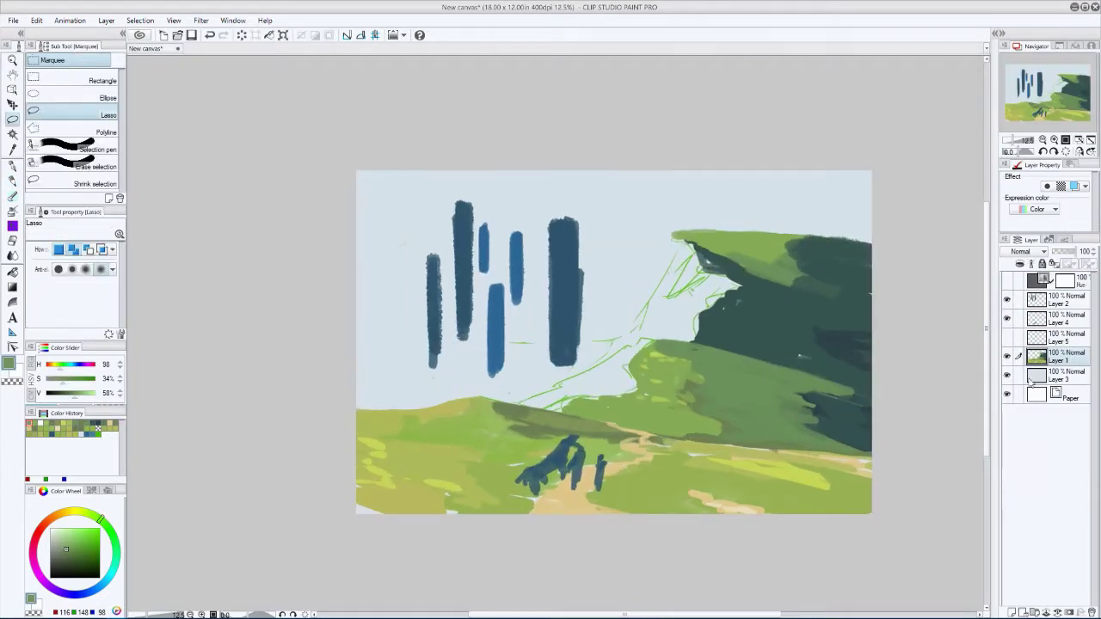
key("alt+bracketleft")
key("alt+bracketright")
key("ctrl+shift+n")
key("p")
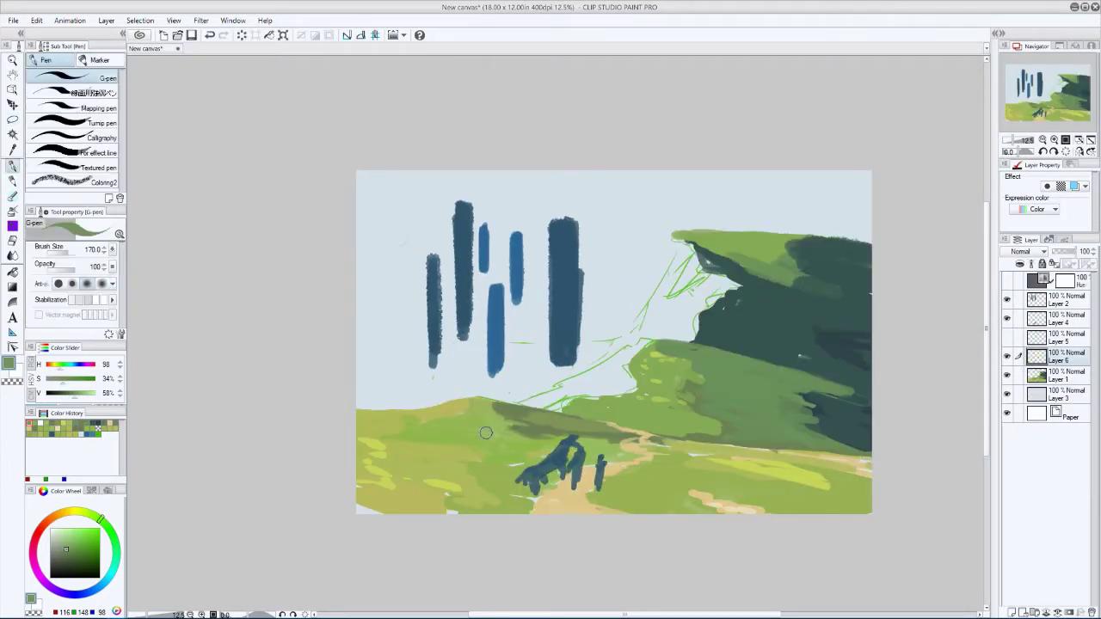
key("p")
mouse_move(504, 433)
left_mouse_down()
mouse_move(473, 433)
mouse_move(504, 434)
left_mouse_up()
key("h")
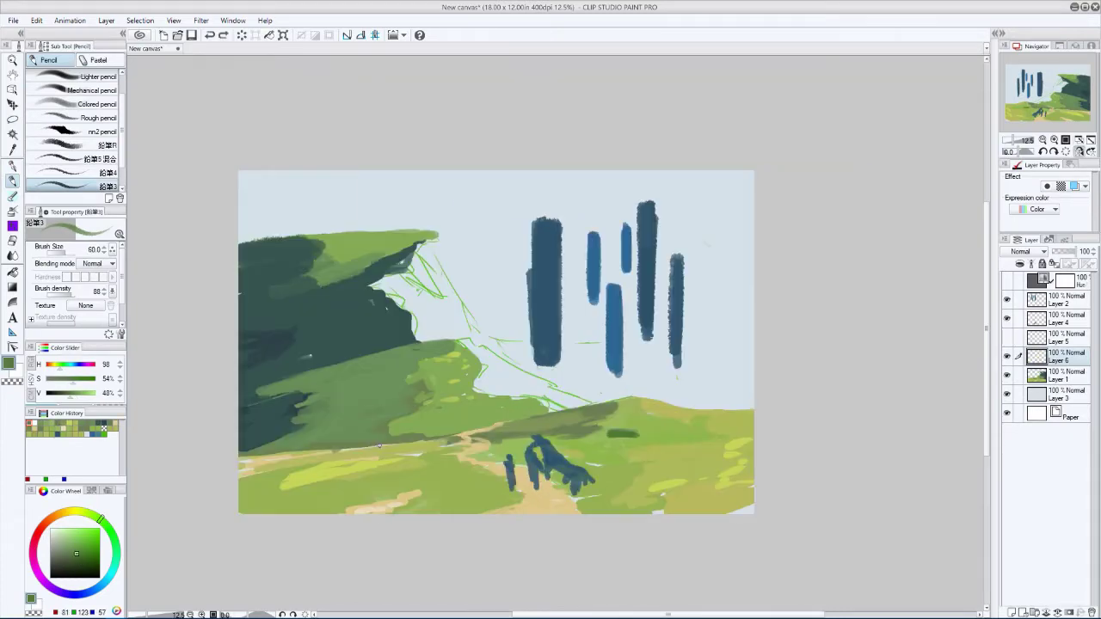
- Make Layer 1 active and rework the lower flank of the middle hill with muted green (RGB 108, 147, 91)
key("alt+bracketleft")
left_click(379, 445, "alt")
key("h")
key("asciicircum")
key("asciicircum")
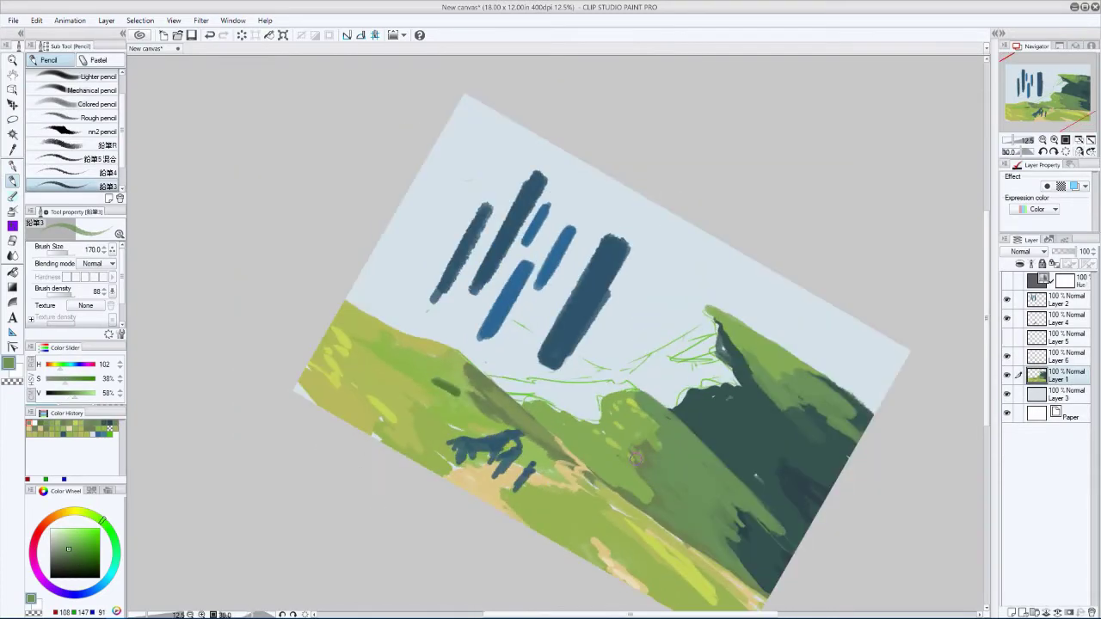
key("minus")
key("minus")
left_click(634, 458, "alt")
key("bracketleft")
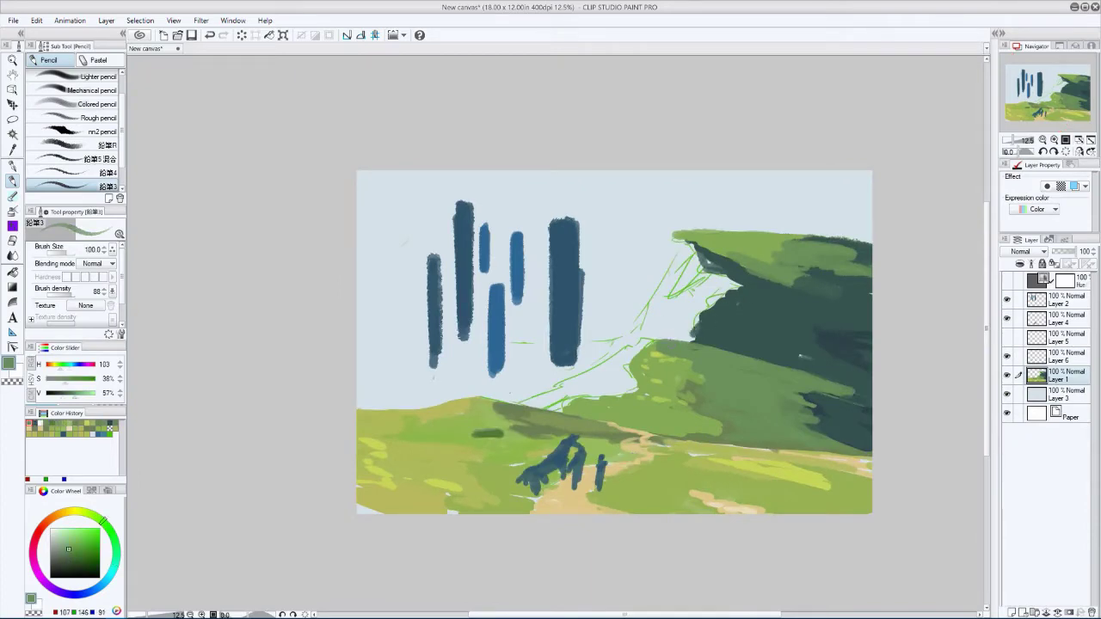
- Paint the foot of the middle hill with olive green (RGB 109, 132, 84) at brush size 200
key("asciicircum")
key("asciicircum")
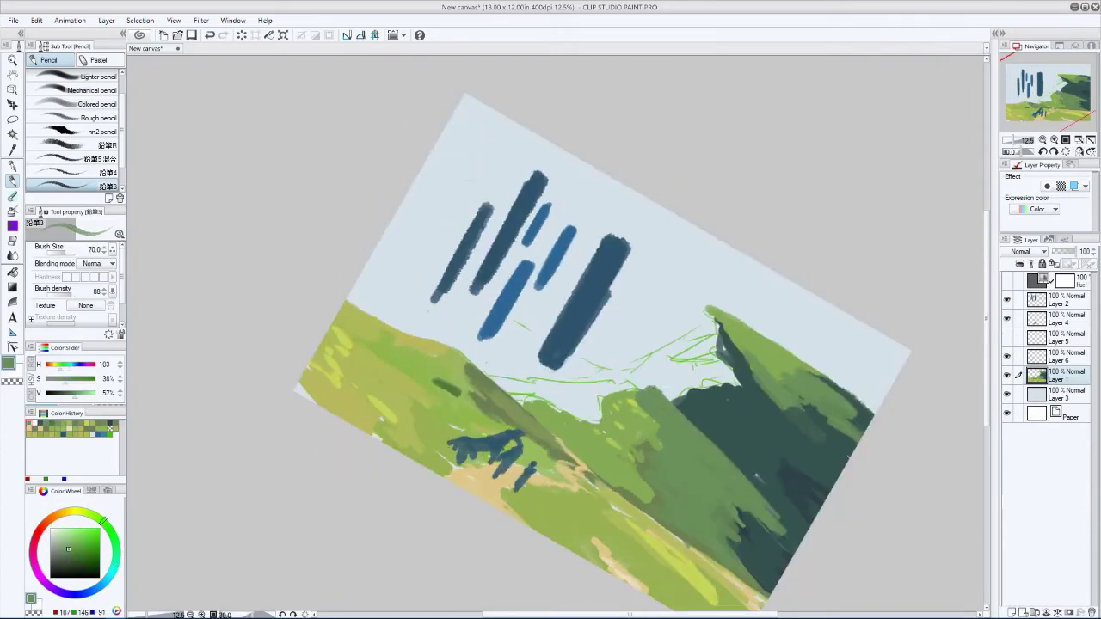
key("bracketright")
key("h")
left_click(466, 410, "alt")
key("minus")
key("minus")
key("h")
key("asciicircum")
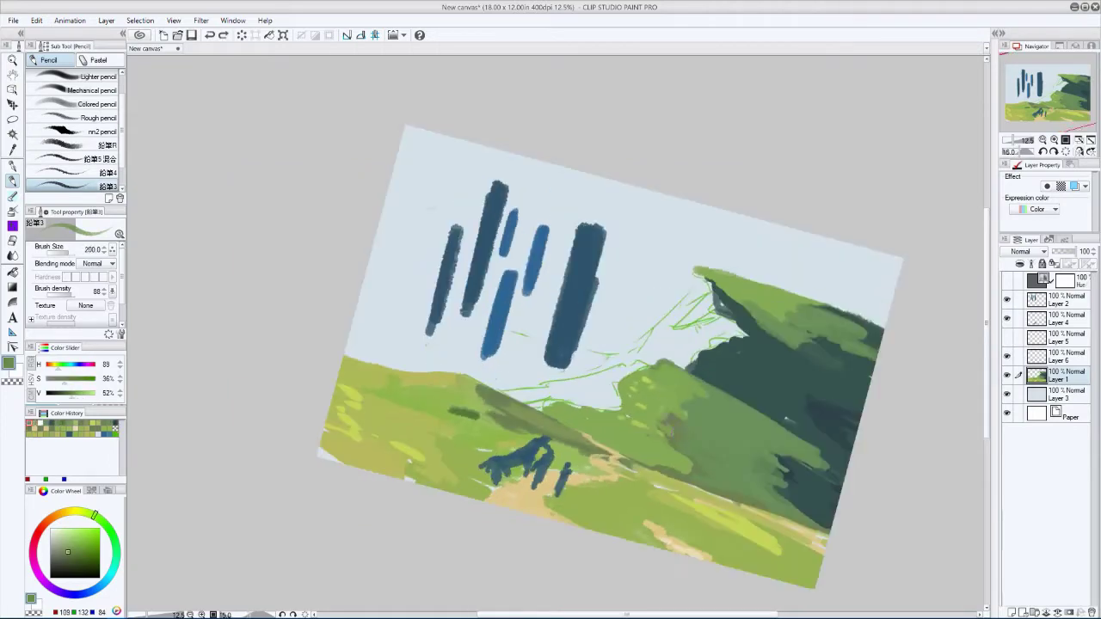
key("bracketleft")
left_click(645, 448, "alt")
key("h")
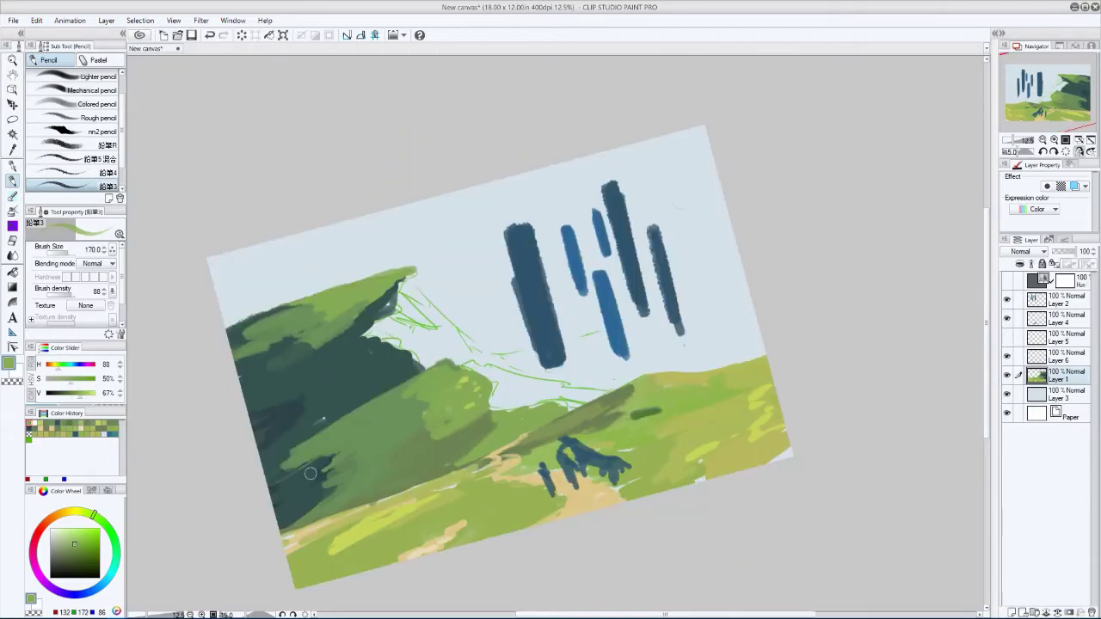
- Extend the cliff's shadow over the middle hill with a dark teal patch (RGB 48, 71, 75) at brush size 400
left_click(311, 473, "alt")
key("bracketright")
key("bracketright")
key("bracketright")
mouse_move(310, 473)
left_mouse_down()
mouse_move(344, 447)
mouse_move(387, 460)
mouse_move(401, 452)
mouse_move(326, 440)
mouse_move(369, 455)
left_mouse_up()
key("h")
left_click(804, 457, "alt")
left_click_drag(803, 457, 780, 473)
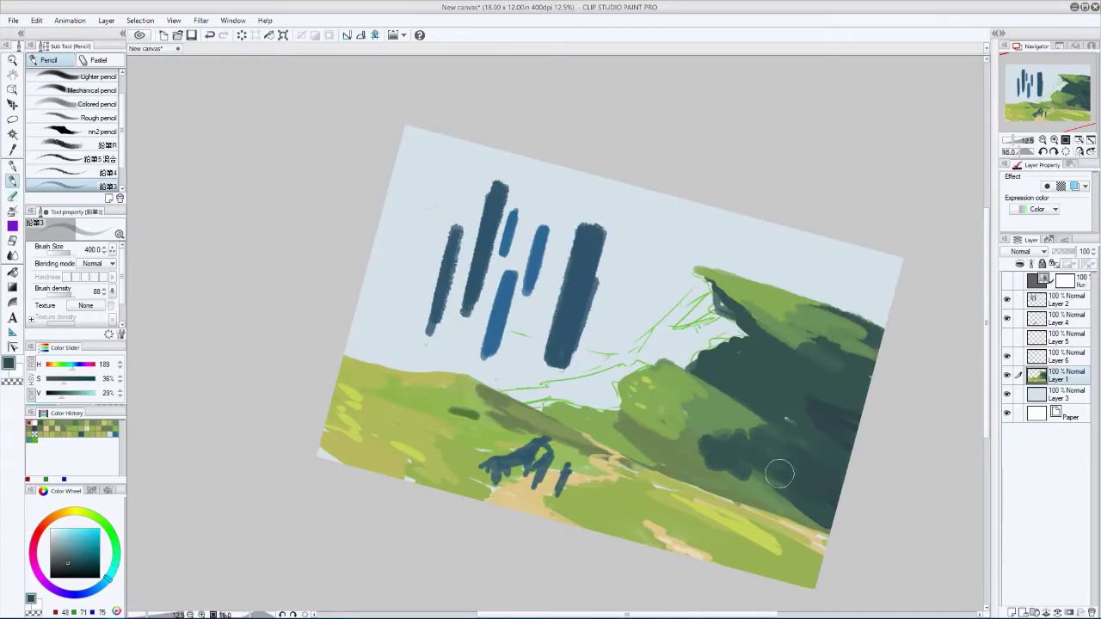
- Touch up the meadow edge along the middle hill's foot with yellow-green (RGB 174, 186, 91) at brush size 70
key("h")
key("bracketleft")
key("bracketleft")
key("bracketleft")
key("bracketleft")
left_click(459, 472, "alt")
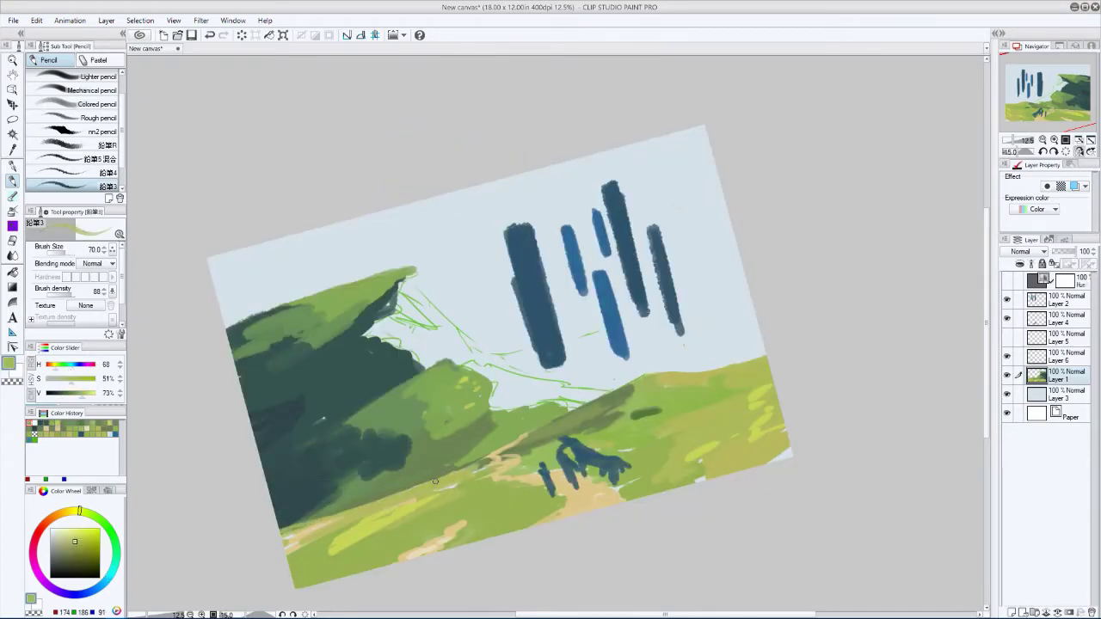
- Paint an olive shadow (RGB 109, 130, 85) in the foreground corner below the cliff at brush size 500
key("h")
left_click(597, 484, "alt")
key("minus")
left_click_drag(654, 551, 600, 535)
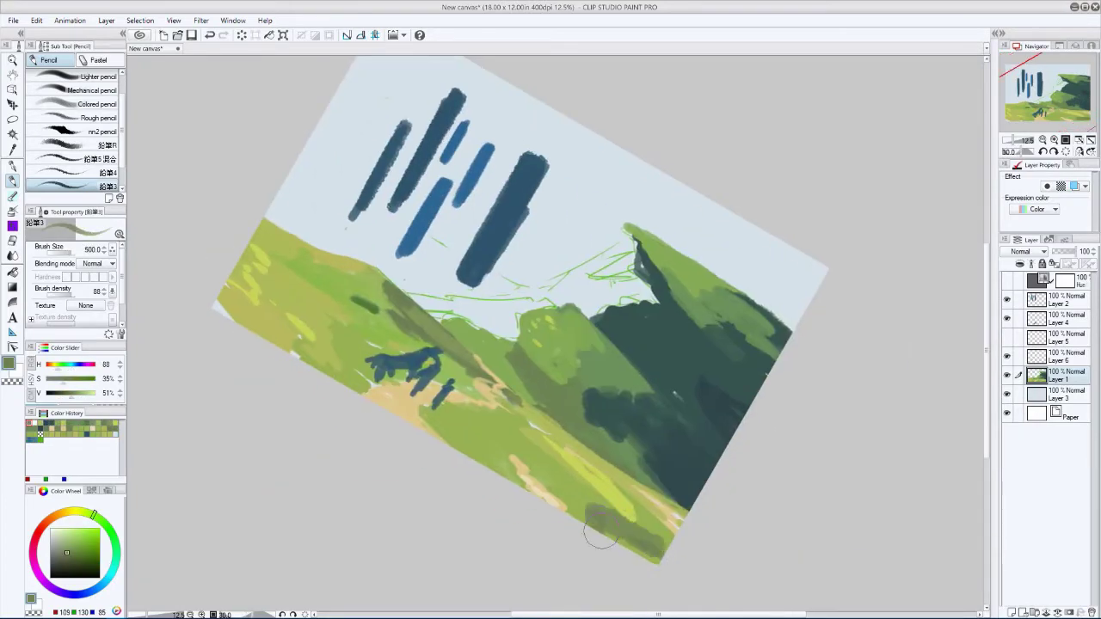
key("ctrl+at")
key("h")
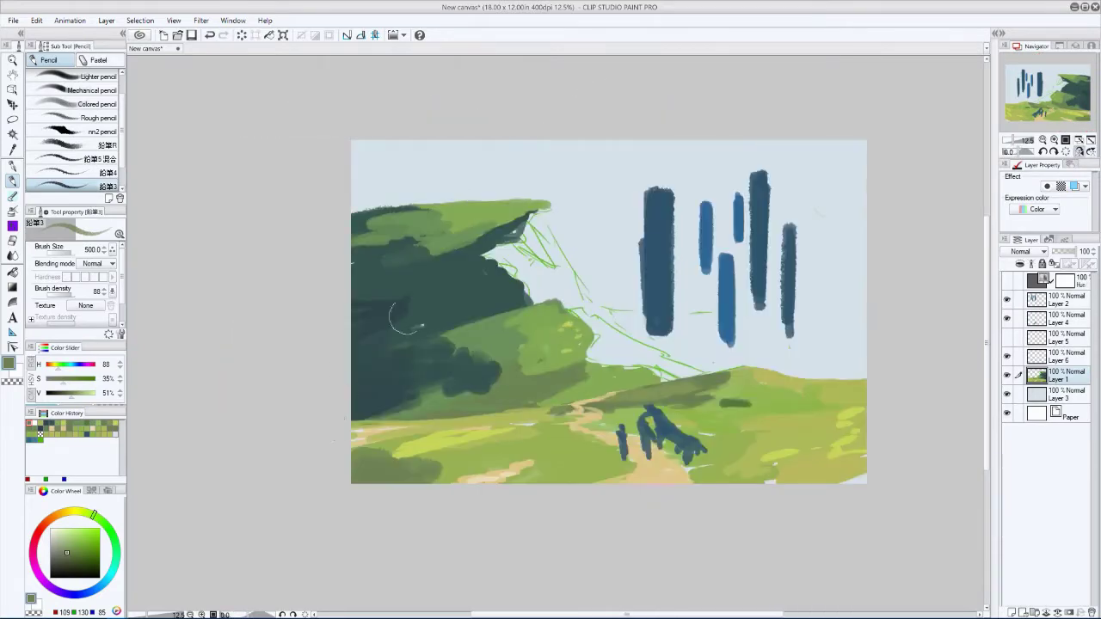
- Break up the dark patch on the middle hill with slanted green (RGB 107, 146, 91) and teal (RGB 55, 86, 80) strokes
key("h")
key("minus")
key("minus")
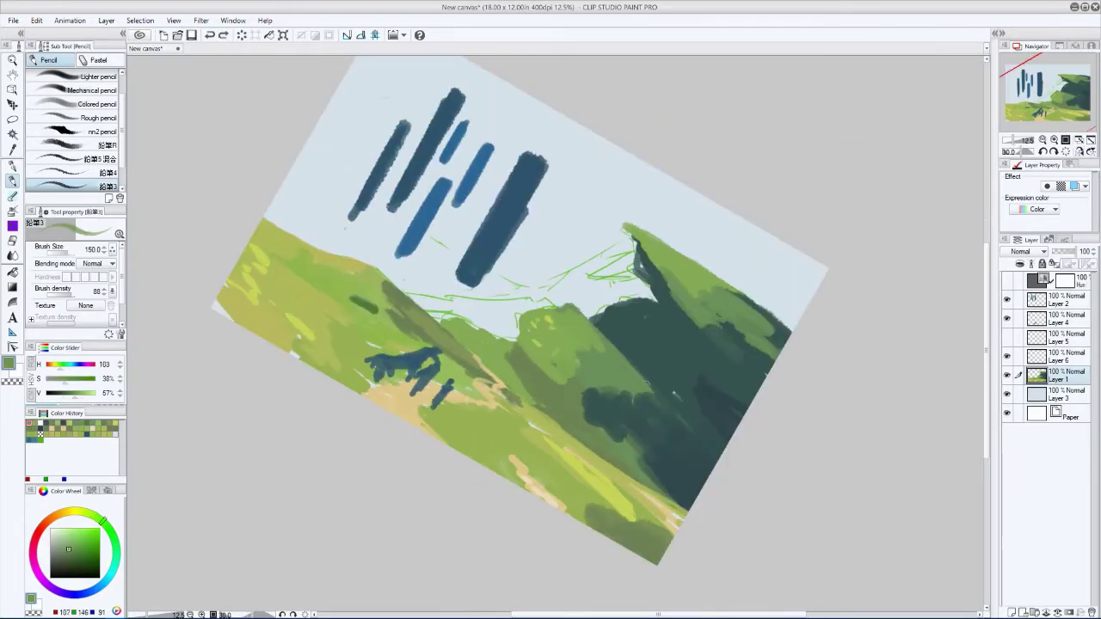
mouse_move(607, 422)
left_mouse_down()
mouse_move(607, 371)
mouse_move(564, 379)
left_mouse_up()
left_click(662, 421, "alt")
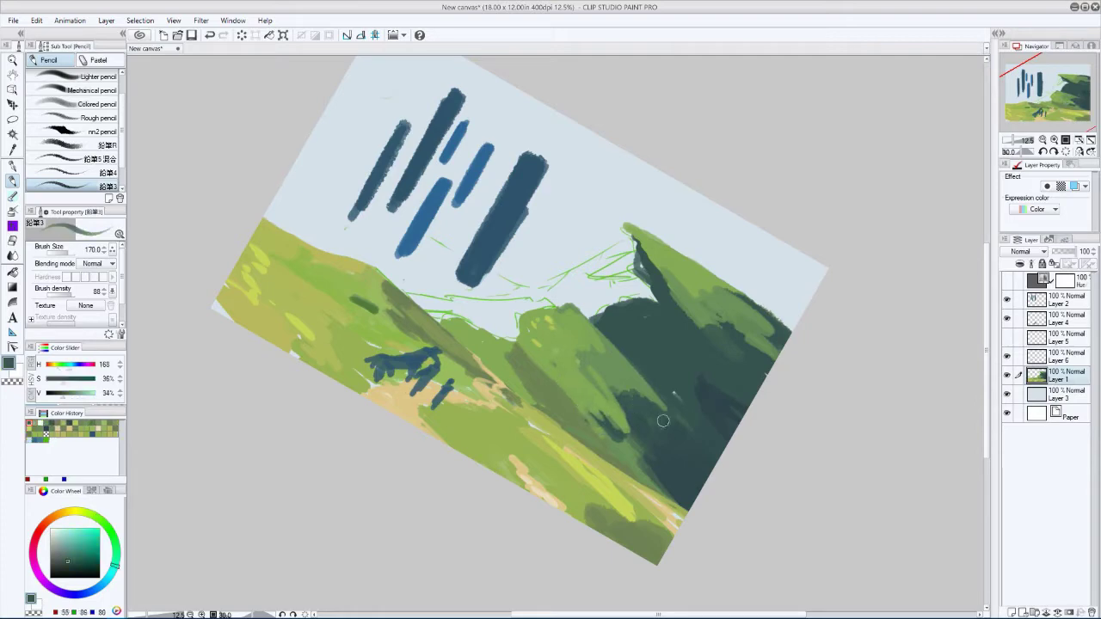
mouse_move(639, 441)
left_mouse_down()
mouse_move(603, 416)
mouse_move(654, 470)
mouse_move(550, 365)
mouse_move(499, 430)
left_mouse_up()
key("h")
key("h")
key("h")
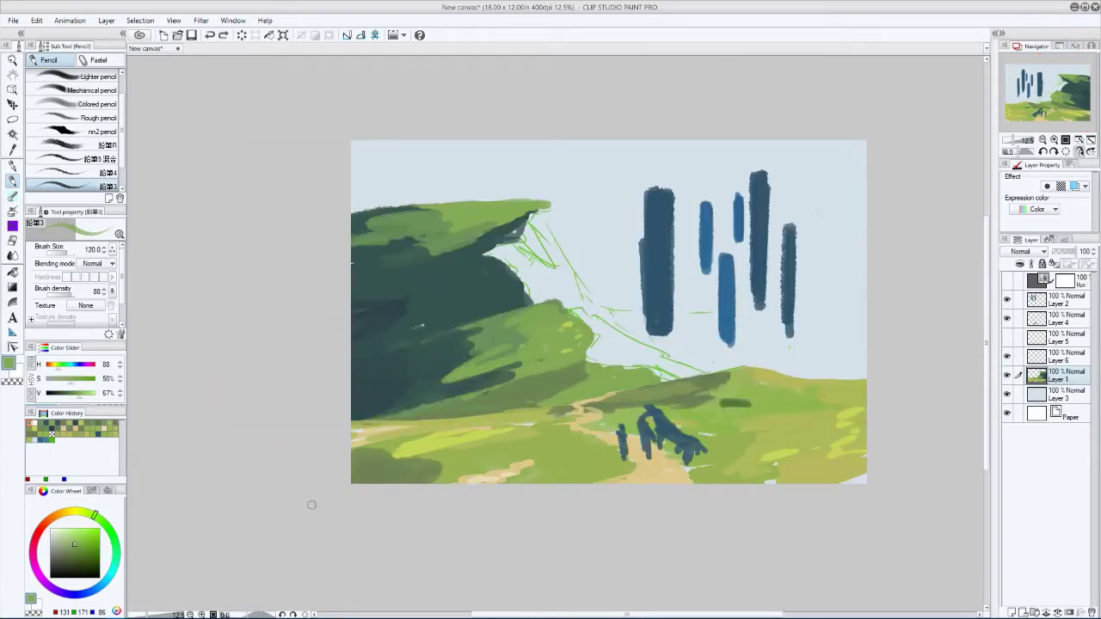
- Add a new layer below Layer 1 and block in a rocky slope beside the middle hill in beige (RGB 209, 198, 176) and grey
key("ctrl+shift+n")
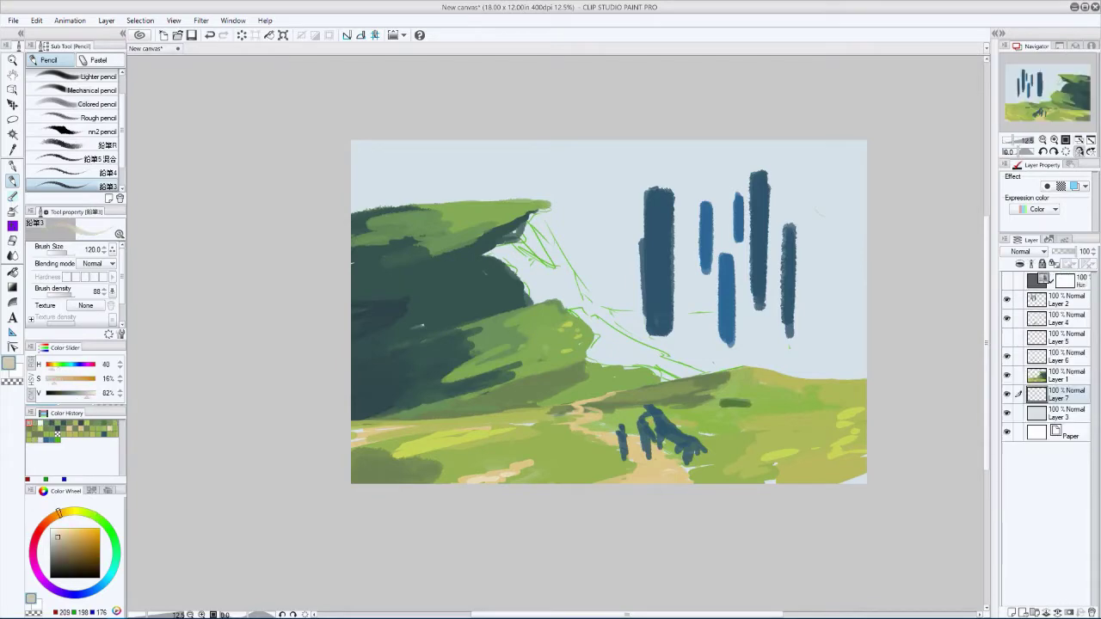
key("h")
key("bracketright")
key("bracketright")
key("bracketright")
key("bracketright")
mouse_move(516, 327)
left_mouse_down()
mouse_move(490, 370)
mouse_move(490, 347)
mouse_move(456, 366)
left_mouse_up()
key("h")
key("h")
key("bracketleft")
key("bracketleft")
key("bracketleft")
key("bracketleft")
key("bracketleft")
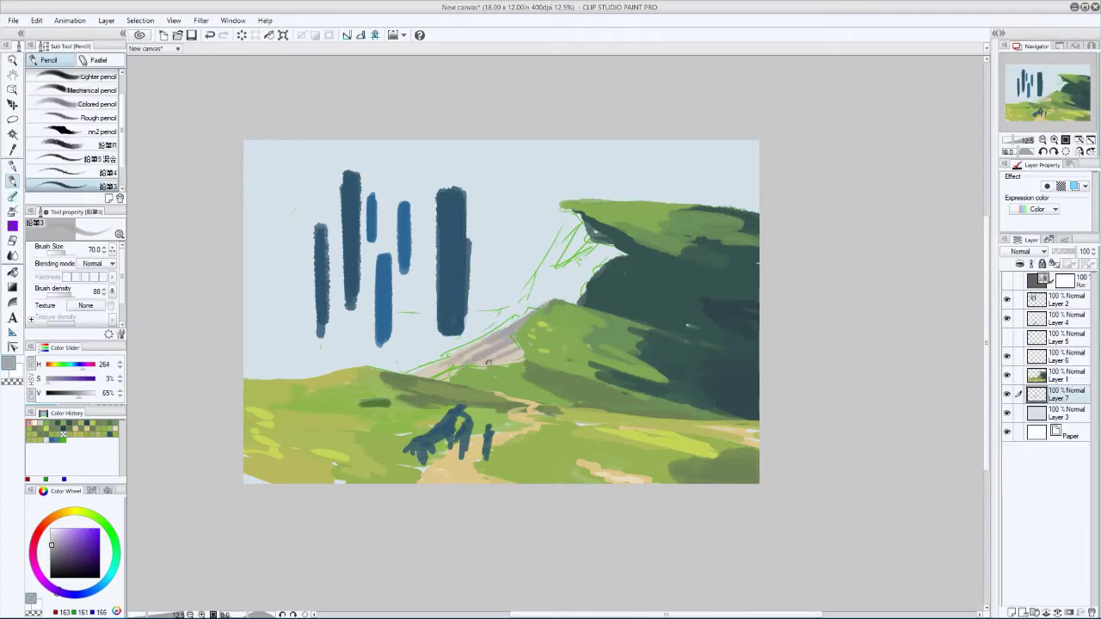
- Add darker grey-brown streaks (RGB 111, 107, 96) to the rocky slope
left_click(516, 318, "alt")
mouse_move(514, 353)
left_mouse_down()
mouse_move(489, 363)
mouse_move(506, 349)
left_mouse_up()
key("bracketright")
key("h")
key("h")
left_click(517, 342, "alt")
key("bracketleft")
key("h")
key("h")
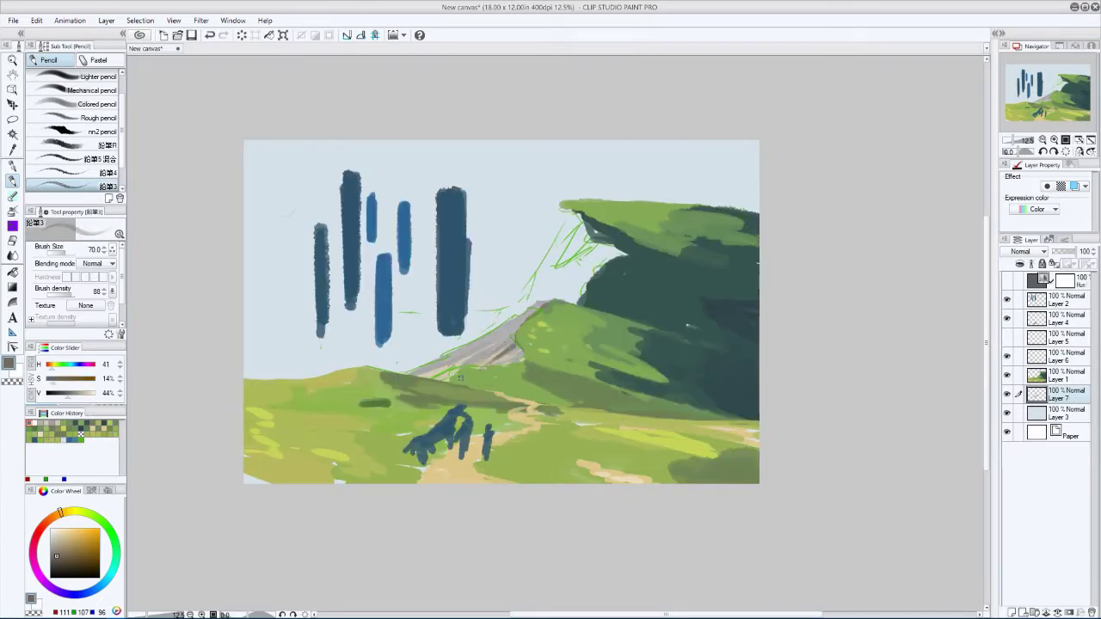
- Blend the rocky slope's tones and erase the green sketch line along its edge on Layer 1 with transparent colour
key("h")
key("bracketright")
key("bracketright")
key("bracketright")
key("bracketright")
key("bracketright")
key("h")
key("h")
key("h")
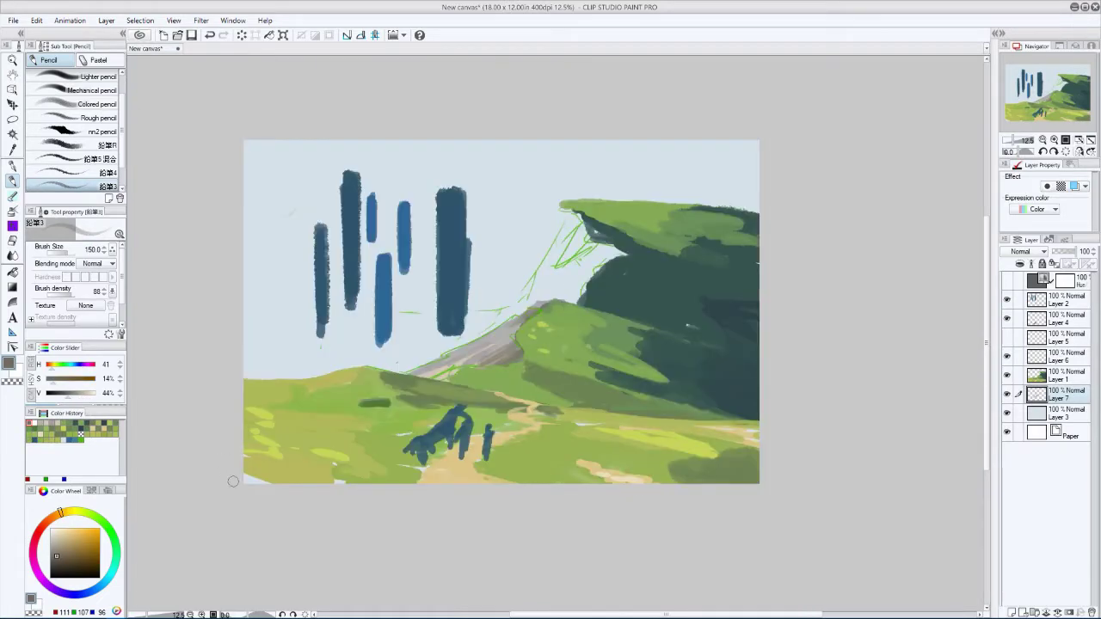
key("bracketleft")
left_click(525, 317, "ctrl+shift")
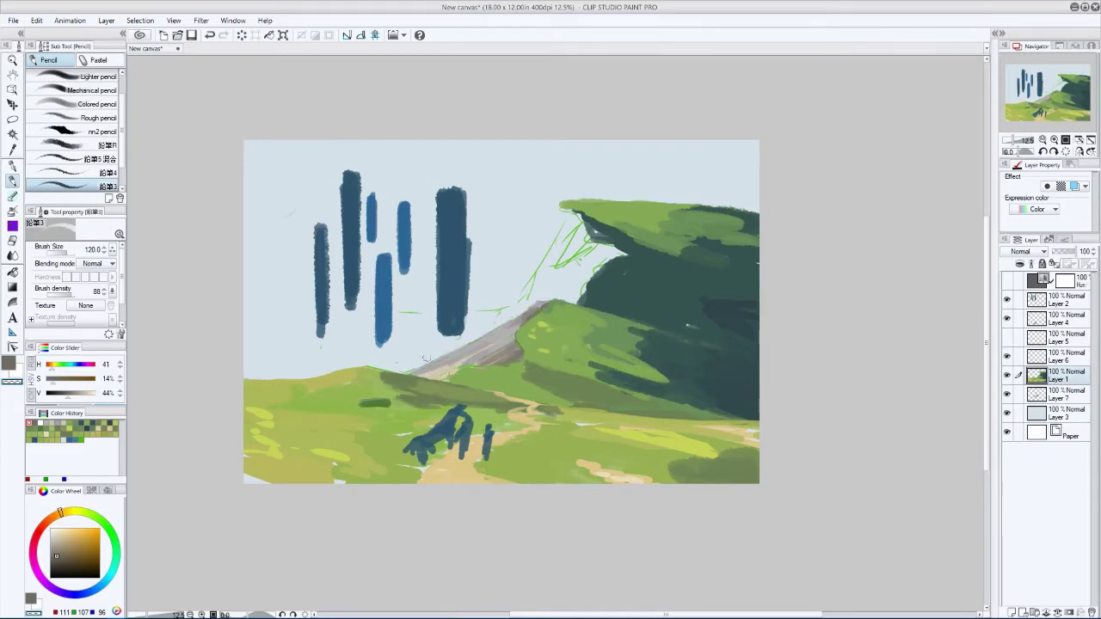
key("h")
key("h")
key("bracketleft")
- On Layer 7, paint small dark teal (RGB 52, 80, 78) and green (RGB 131, 171, 86) strokes on the rocky slope
left_click(483, 338, "alt")
left_click(483, 338, "ctrl+shift")
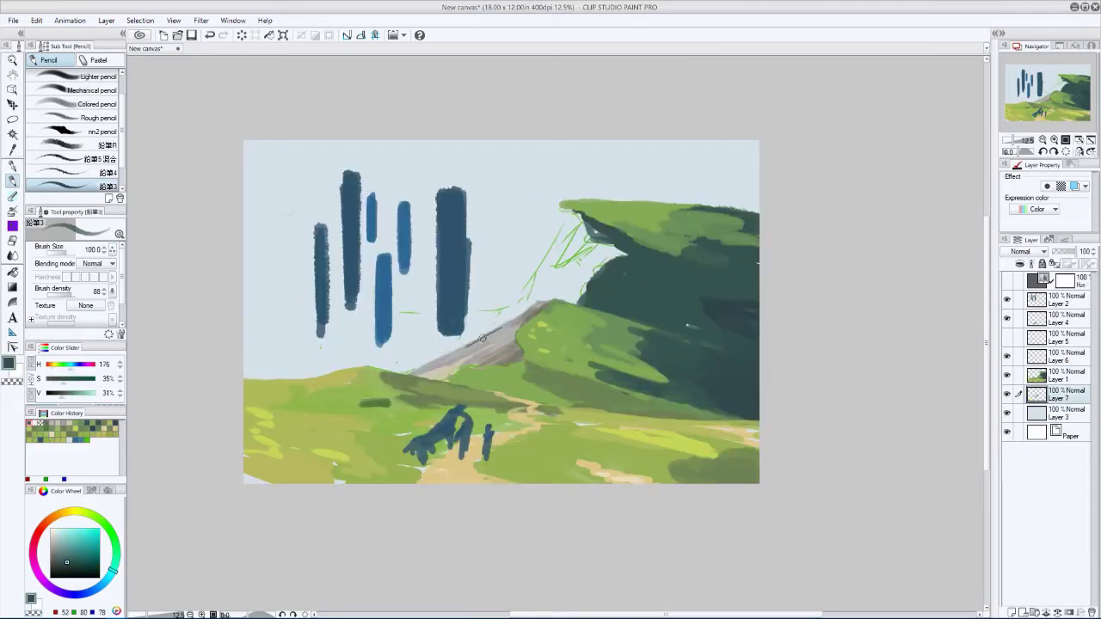
left_click(538, 331, "alt")
key("bracketright")
key("bracketright")
key("bracketright")
mouse_move(456, 363)
left_mouse_down()
mouse_move(499, 346)
mouse_move(499, 334)
left_mouse_up()
key("h")
key("h")
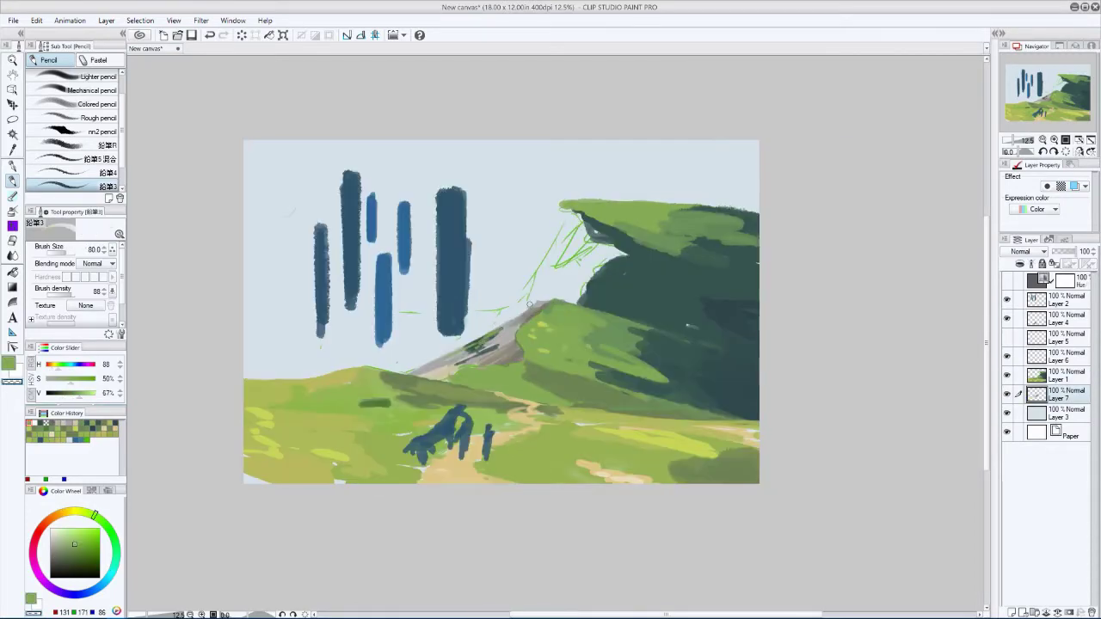
- Trim the rocky slope's outer edge and lower tip with transparent colour on Layers 7 and 1
key("h")
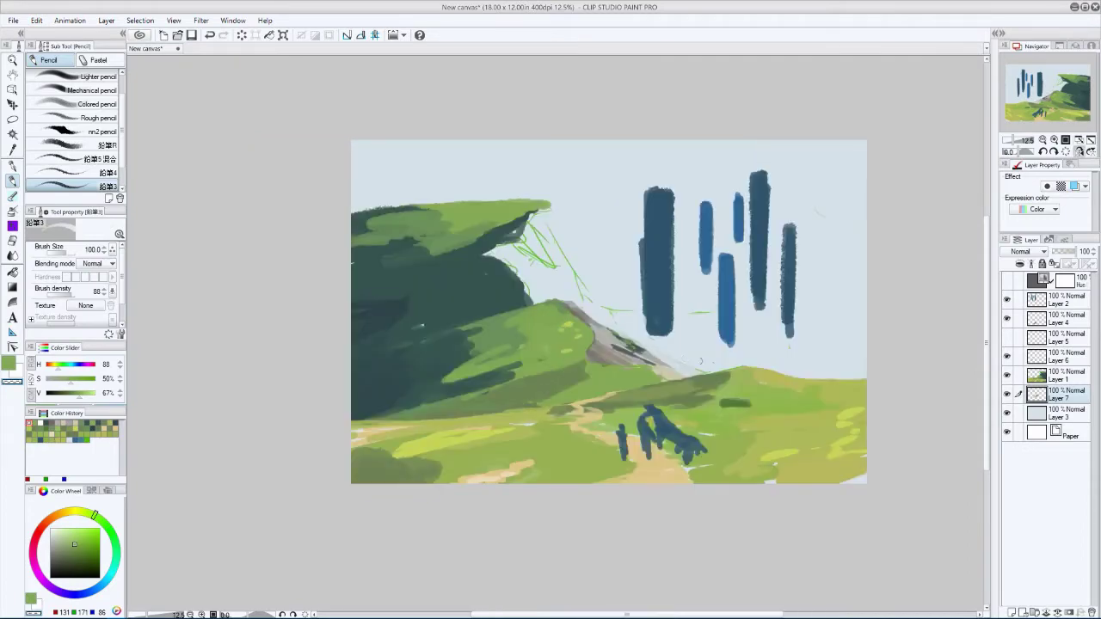
key("minus")
left_click(615, 340, "ctrl+shift")
key("asciicircum")
key("bracketleft")
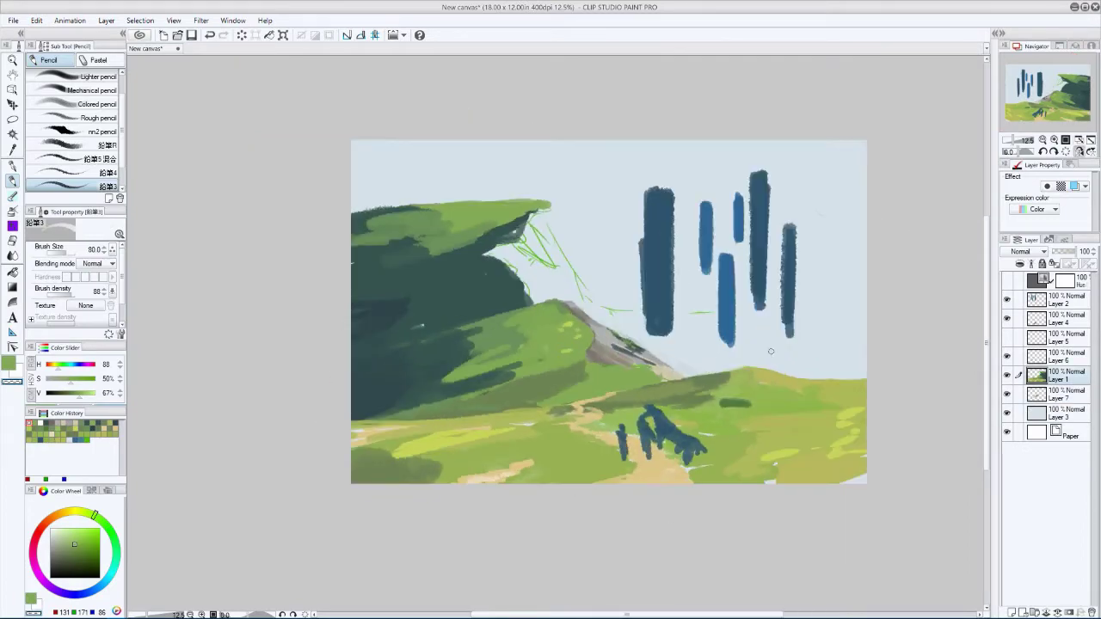
key("h")
key("bracketright")
key("bracketleft")
left_click(477, 357, "ctrl+shift")
left_click(478, 356, "alt")
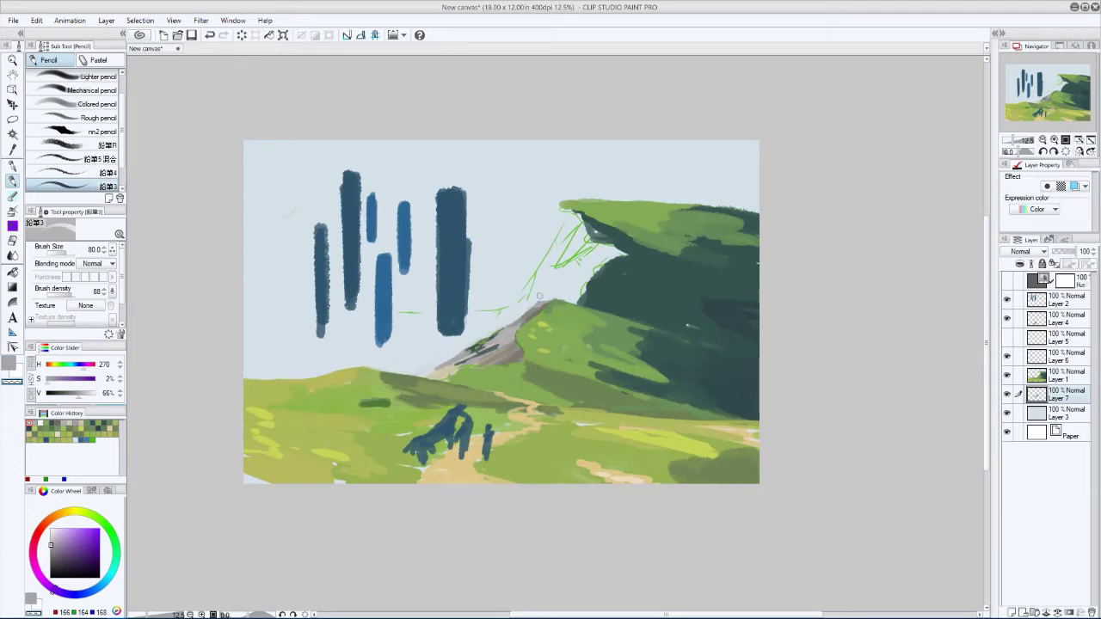
- On Layer 1, refine the middle hill's edge against the rocky slope with green (RGB 132, 172, 86) and grey-green (RGB 112, 136, 98)
key("h")
key("bracketleft")
key("bracketleft")
key("bracketleft")
key("bracketleft")
left_click(566, 303, "alt")
left_click(566, 303, "ctrl+shift")
left_click(511, 339, "alt")
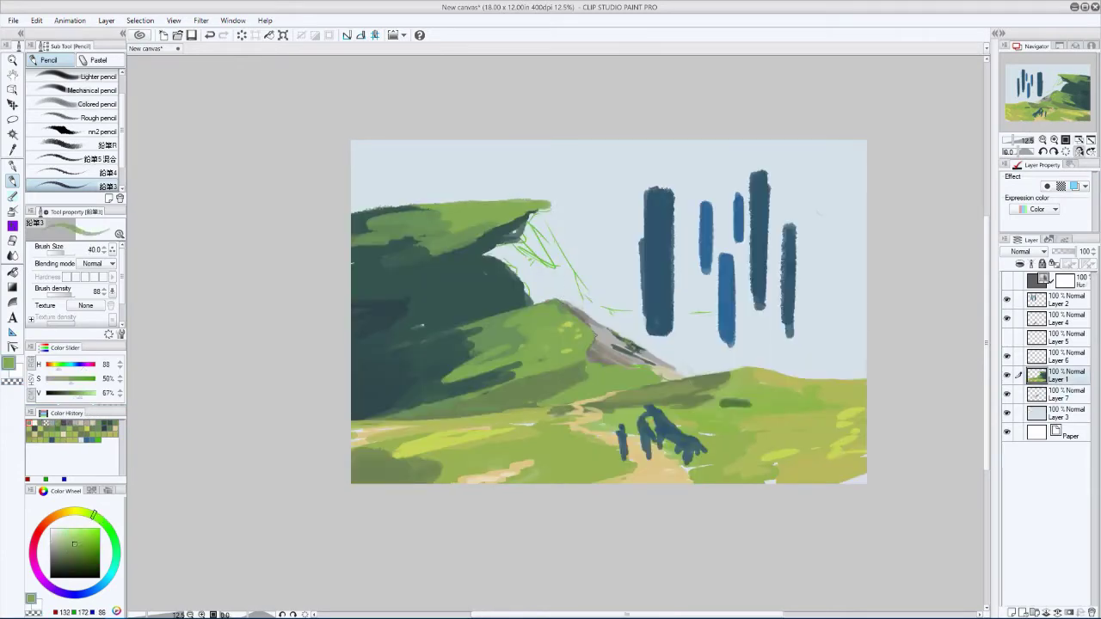
key("bracketright")
key("bracketright")
key("h")
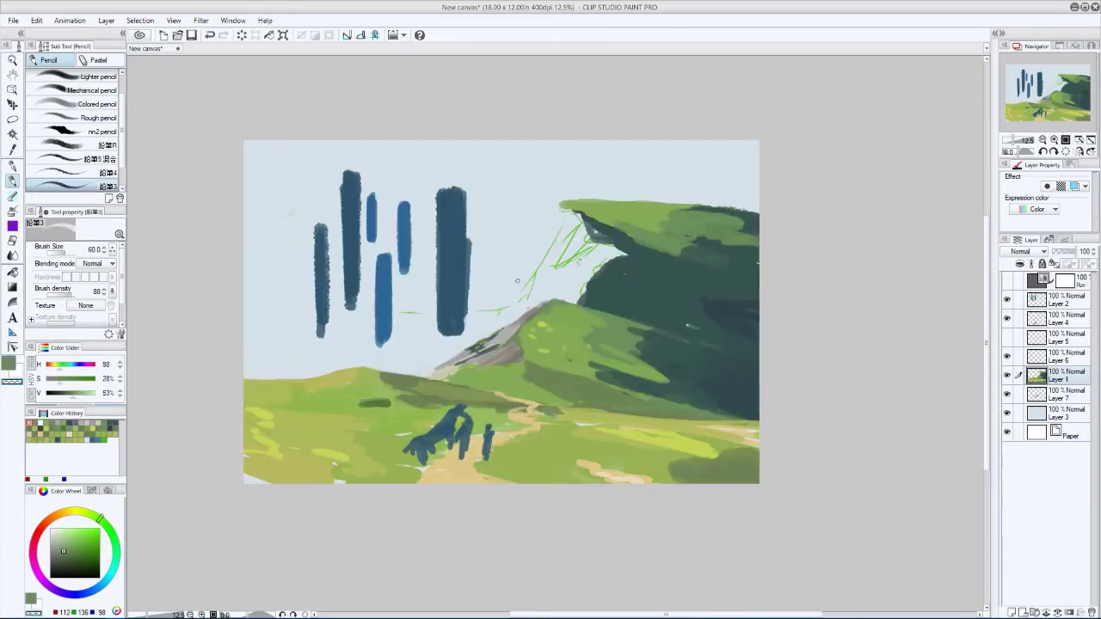
key("bracketright")
left_click(519, 338, "alt")
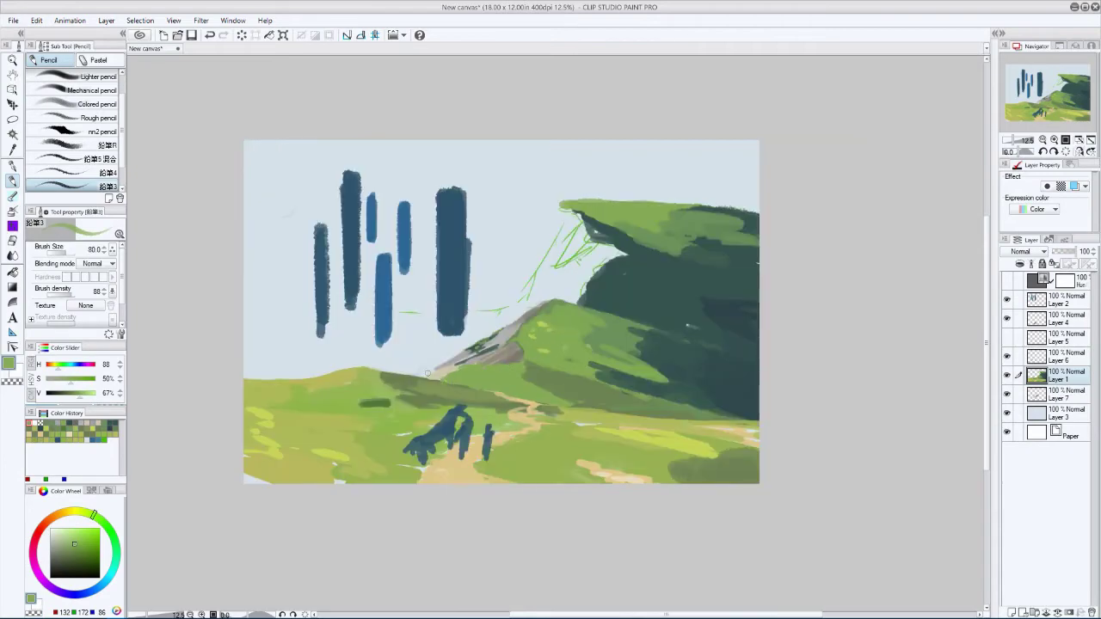
- Brighten the middle hill's sunlit side with light yellow-green strokes (RGB 149, 184, 84) at brush size 120
key("minus")
key("minus")
key("bracketleft")
left_click(427, 373, "alt")
key("h")
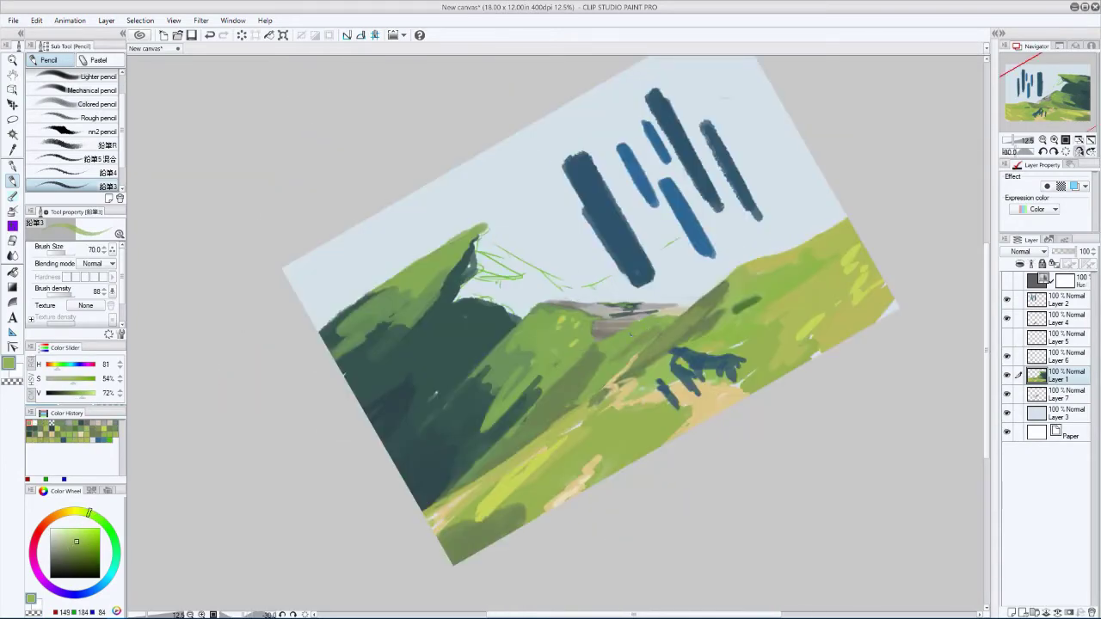
key("bracketright")
key("bracketright")
key("bracketright")
key("equal")
key("equal")
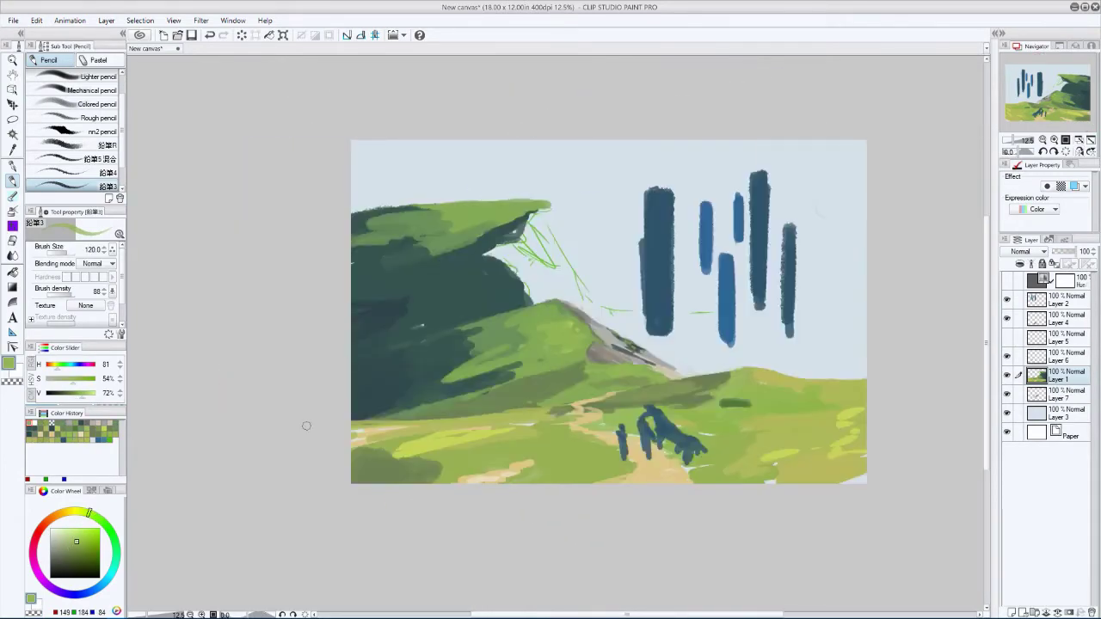
- Shade the middle hill's upper ridge with dark green strokes (RGB 71, 104, 83) at brush size 170
left_click(464, 327, "alt")
key("bracketright")
left_click_drag(464, 332, 554, 301)
left_click_drag(478, 351, 559, 303)
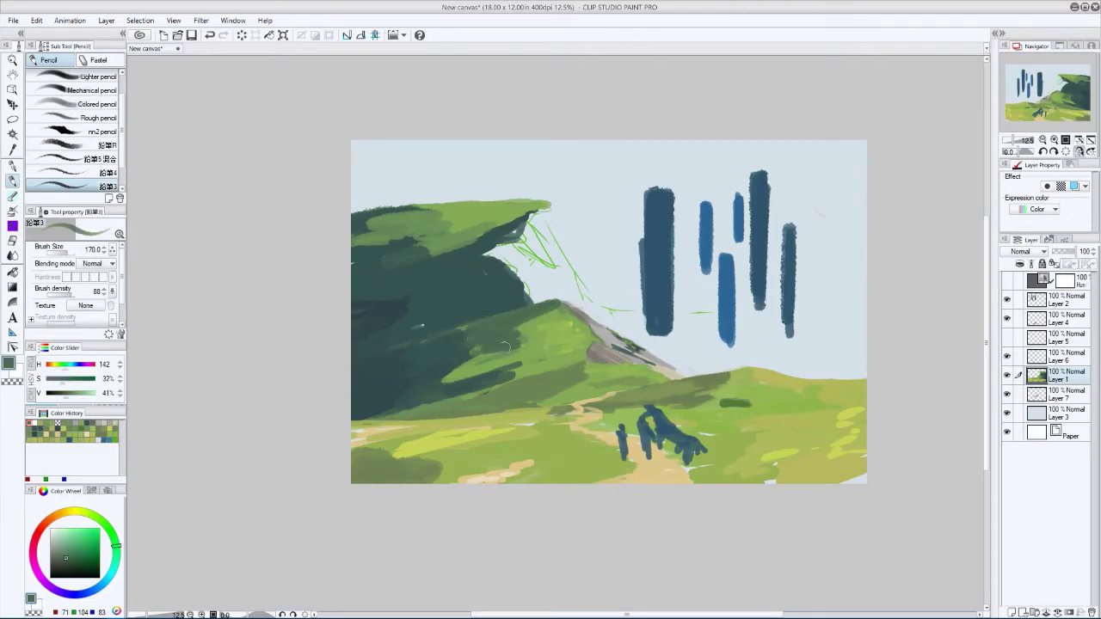
- Rework the ridge's shadow edge with green (RGB 131, 171, 86) and dark green (RGB 77, 111, 85)
key("h")
key("minus")
key("minus")
key("h")
key("bracketleft")
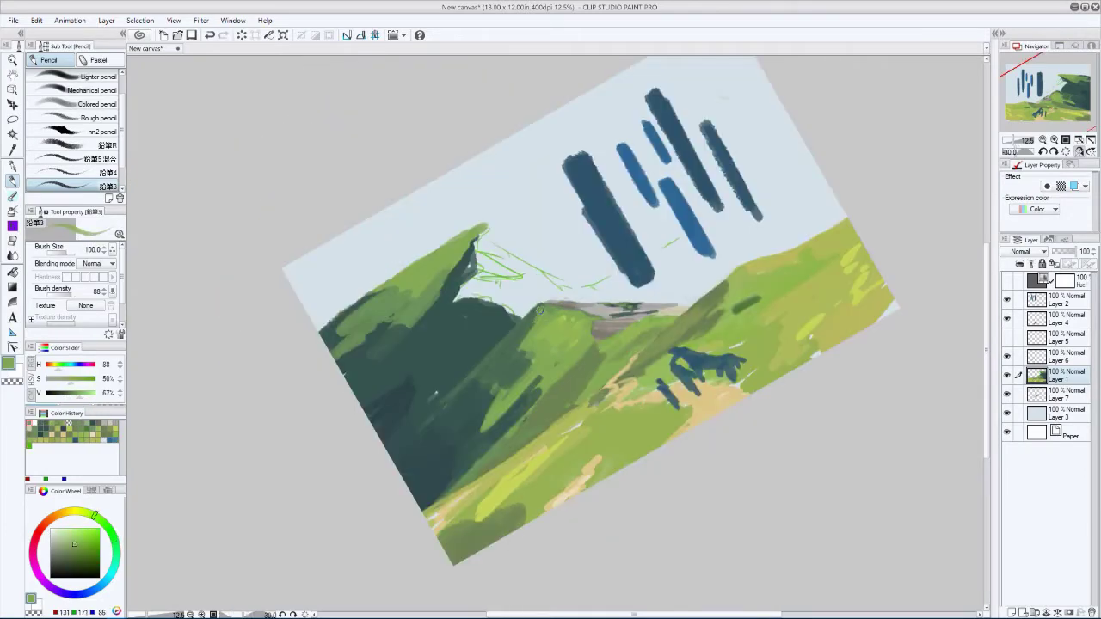
key("h")
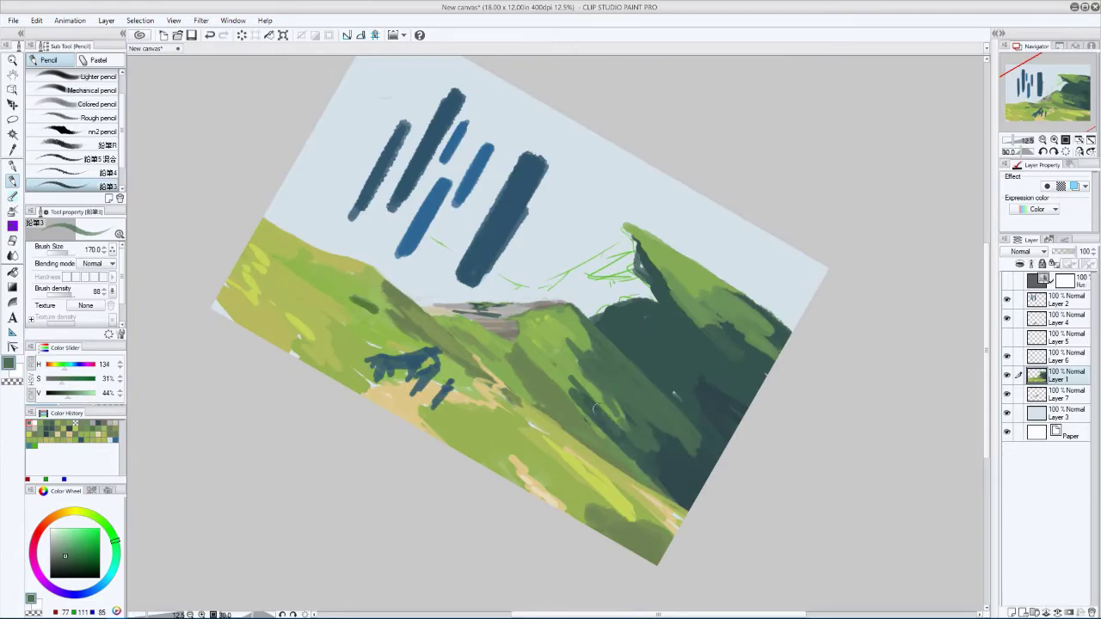
key("h")
- Paint a green hillside (RGB 130, 170, 86) under the cliff overhang, behind the middle hill, at brush size 150
left_click(499, 412, "alt")
key("bracketright")
key("bracketright")
key("equal")
left_click(496, 329, "alt")
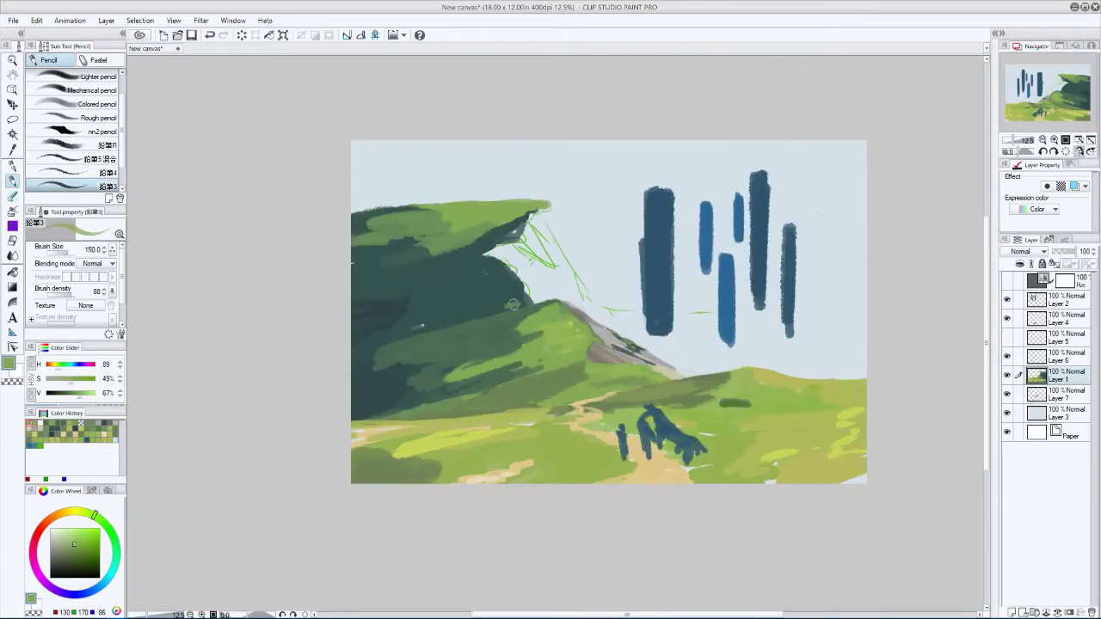
left_click_drag(531, 296, 437, 327)
left_click_drag(488, 294, 384, 344)
key("h")
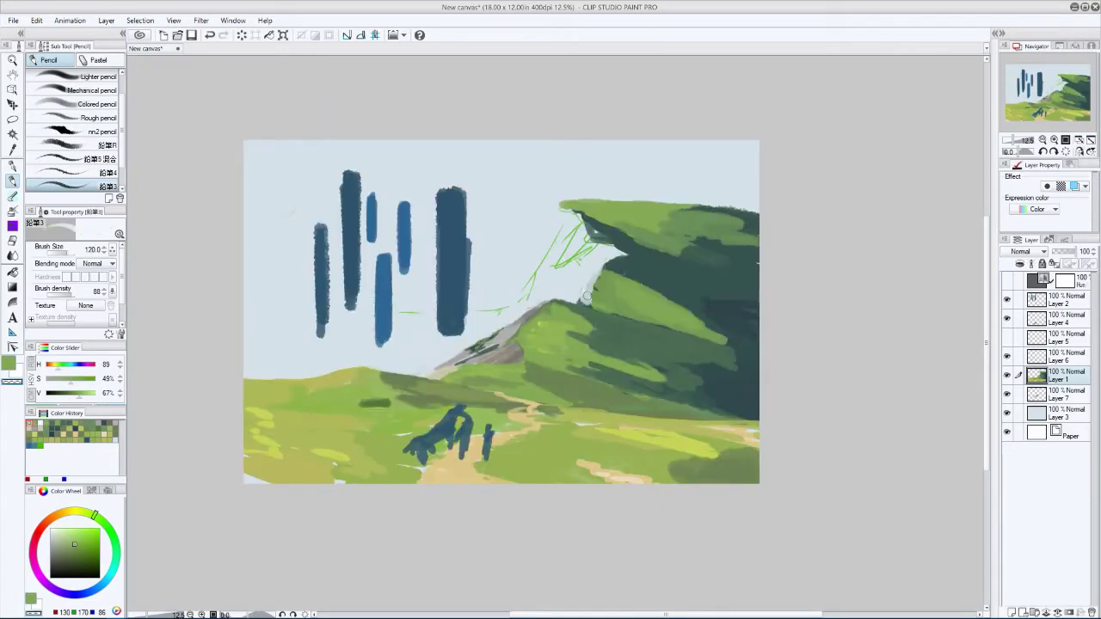
- Trim the rear hillside's sky edge into a straight slope and rework its surface with green (RGB 127, 167, 85)
left_click(586, 296, "alt")
mouse_move(586, 298)
left_mouse_down()
mouse_move(614, 361)
mouse_move(616, 353)
left_mouse_up()
key("h")
key("h")
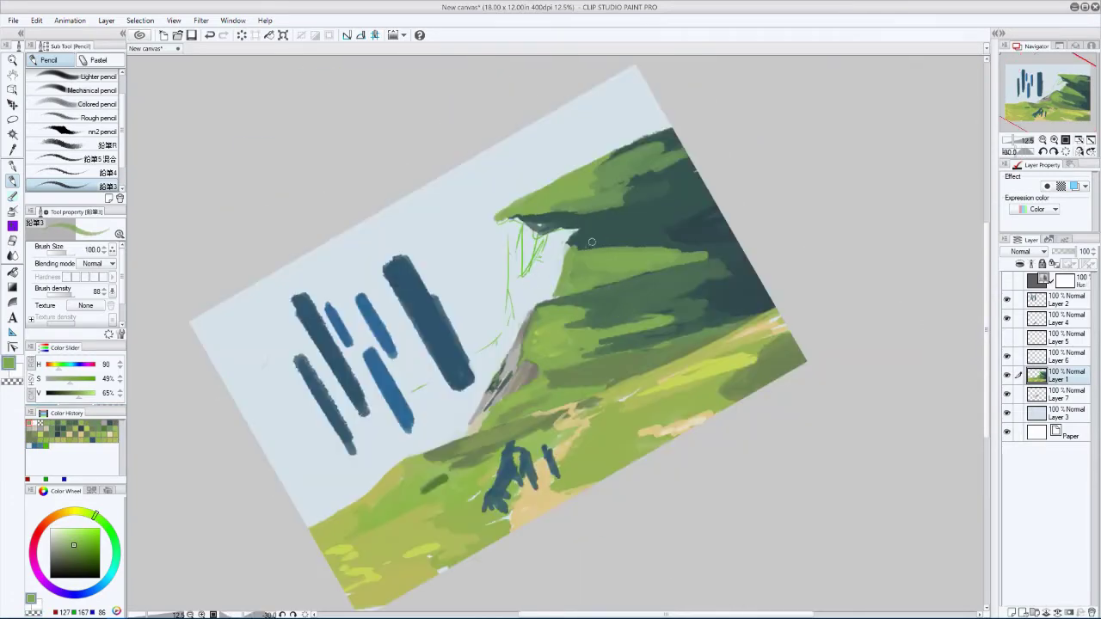
- Add grey streaks (RGB 166, 164, 168 and 158, 155, 156) to the rocky slope on Layer 7 at brush size 60
left_click(508, 357, "alt")
key("h")
left_click(1067, 394)
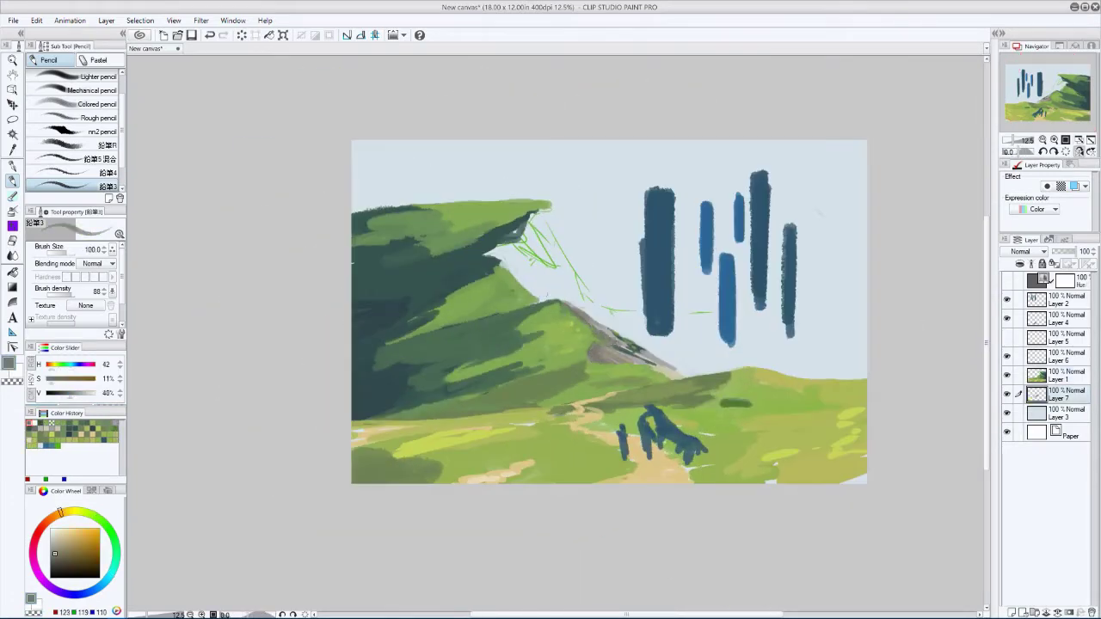
key("h")
left_click(512, 325, "alt")
key("bracketleft")
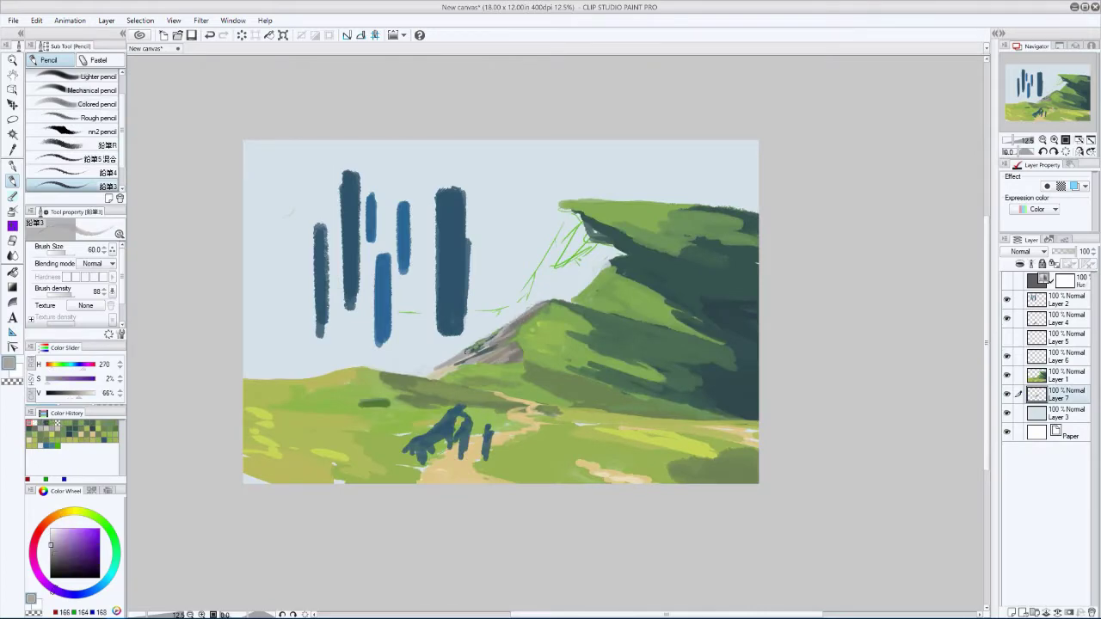
key("h")
left_click(616, 349, "alt")
key("h")
left_click(485, 374, "alt")
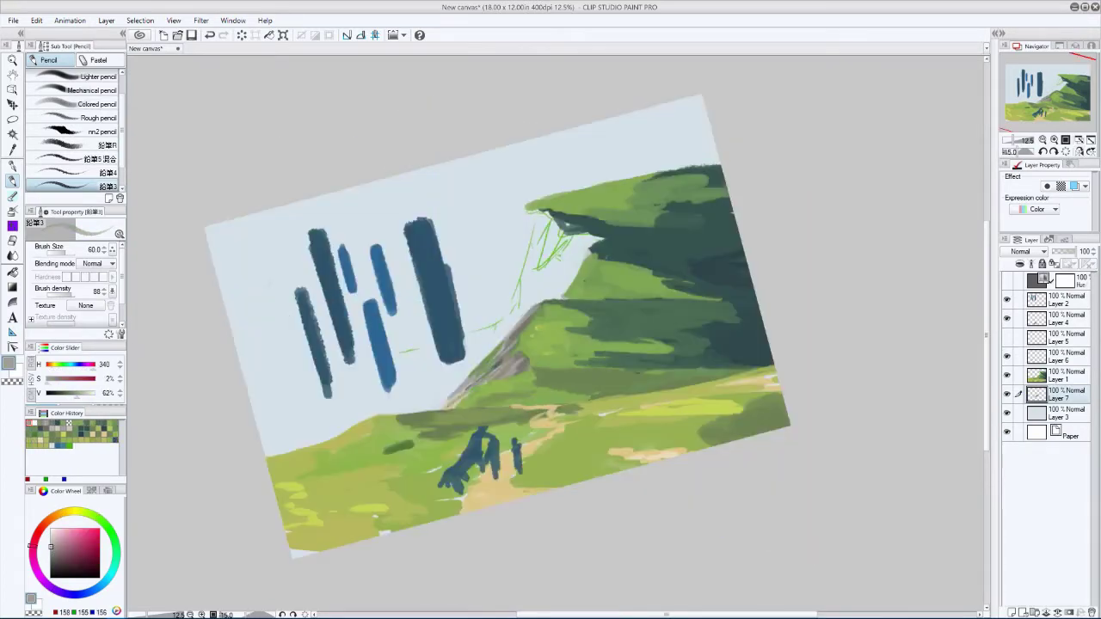
- Trim the rocky slope's sky edge with transparent colour at brush size 80 and rework its foot with grey (RGB 160, 157, 159)
key("h")
left_click(469, 373, "alt")
key("h")
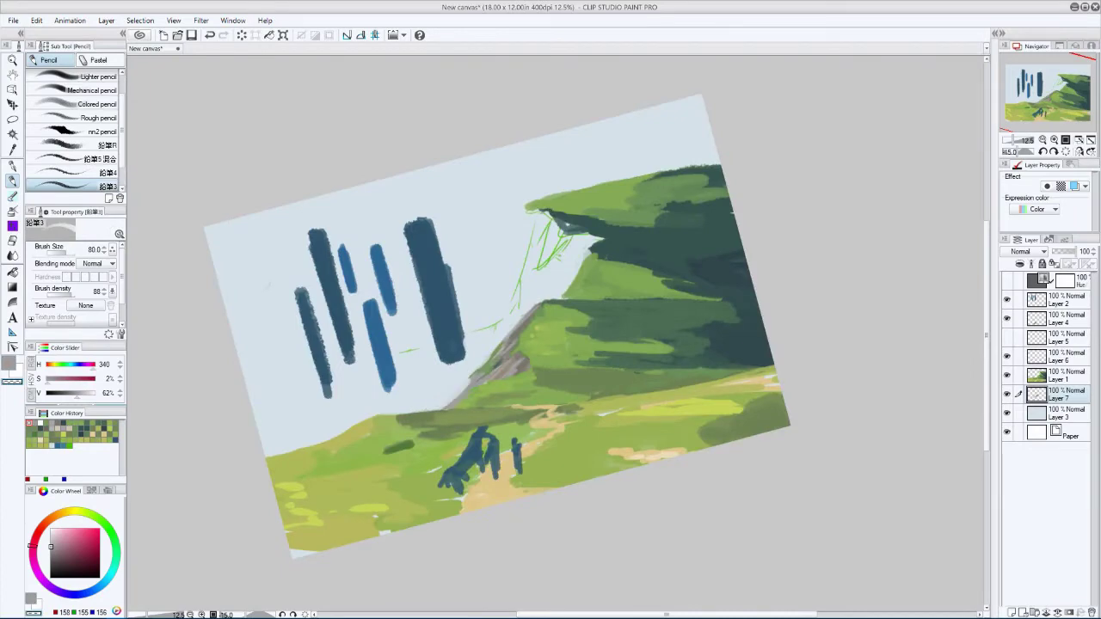
key("h")
left_click(649, 392, "alt")
key("bracketleft")
key("h")
key("h")
key("h")
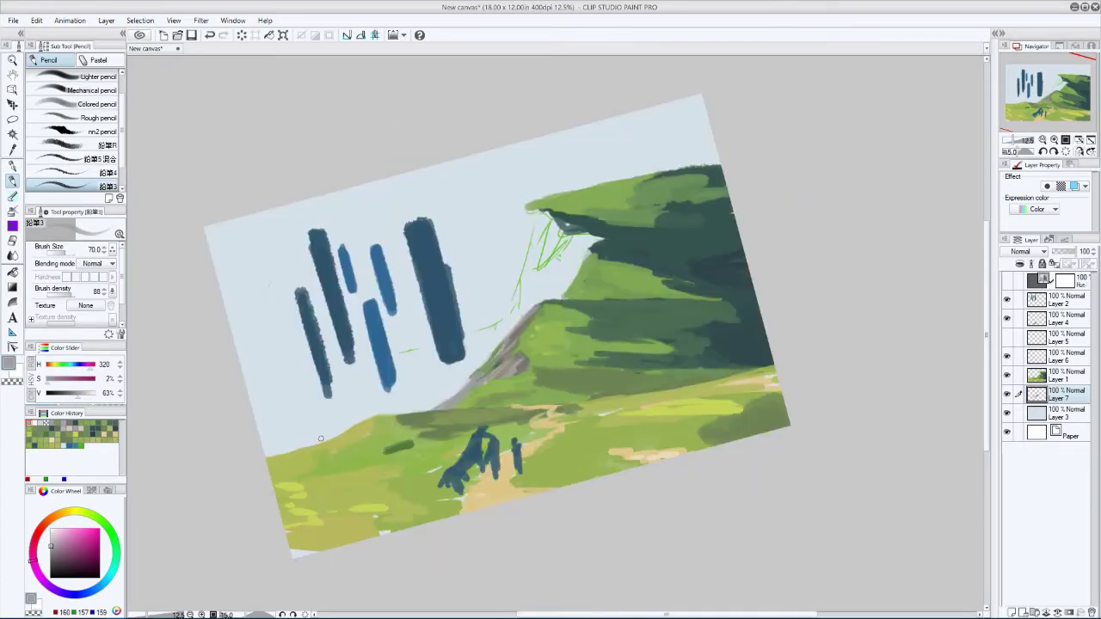
- Create a new layer and block in a grey cliff face (RGB 160, 157, 159) under the overhang at brush size 170
key("ctrl+shift+n")
key("bracketright")
key("bracketright")
key("bracketright")
key("bracketright")
key("bracketright")
mouse_move(532, 213)
left_mouse_down()
mouse_move(542, 262)
mouse_move(598, 234)
mouse_move(558, 297)
left_mouse_up()
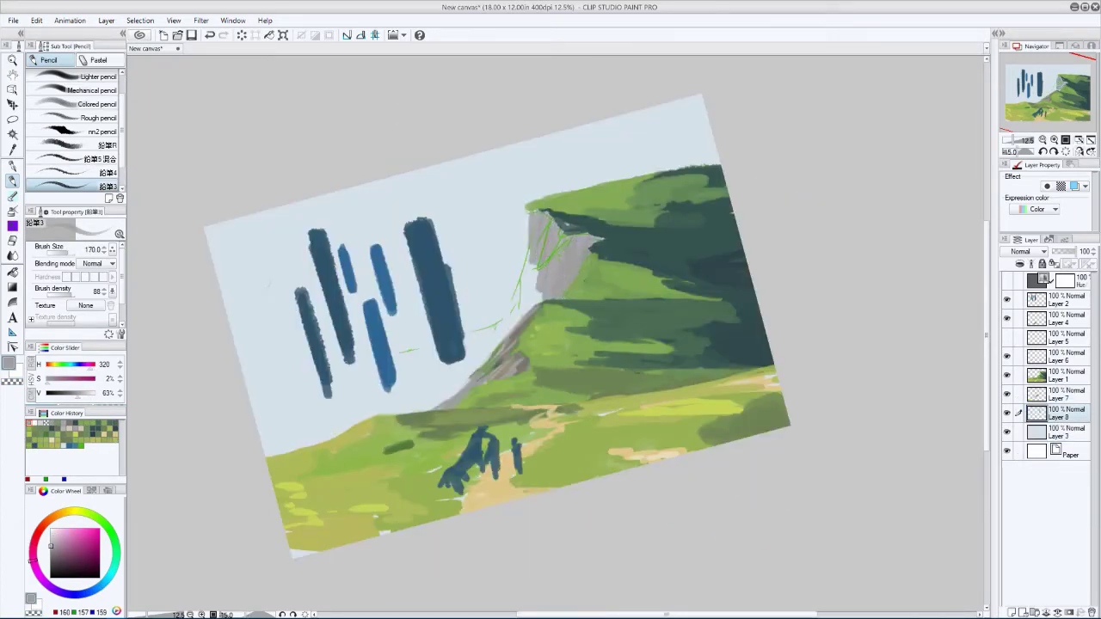
left_click_drag(540, 258, 503, 338)
- Paint darker grey streaks down the cliff face beneath the overhang with a smaller brush
left_click(512, 326, "alt")
key("bracketleft")
key("bracketleft")
key("bracketleft")
key("bracketleft")
key("bracketleft")
left_click_drag(595, 222, 550, 296)
- Shade the cliff and extend a distant ridge from its foot to the canvas edge in purple-grey (RGB 115, 110, 123), brush size 150
mouse_move(61, 513)
left_mouse_down()
mouse_move(40, 533)
mouse_move(33, 568)
mouse_move(59, 592)
left_mouse_up()
key("bracketright")
mouse_move(538, 221)
left_mouse_down()
mouse_move(503, 337)
mouse_move(439, 392)
mouse_move(382, 405)
left_mouse_up()
key("h")
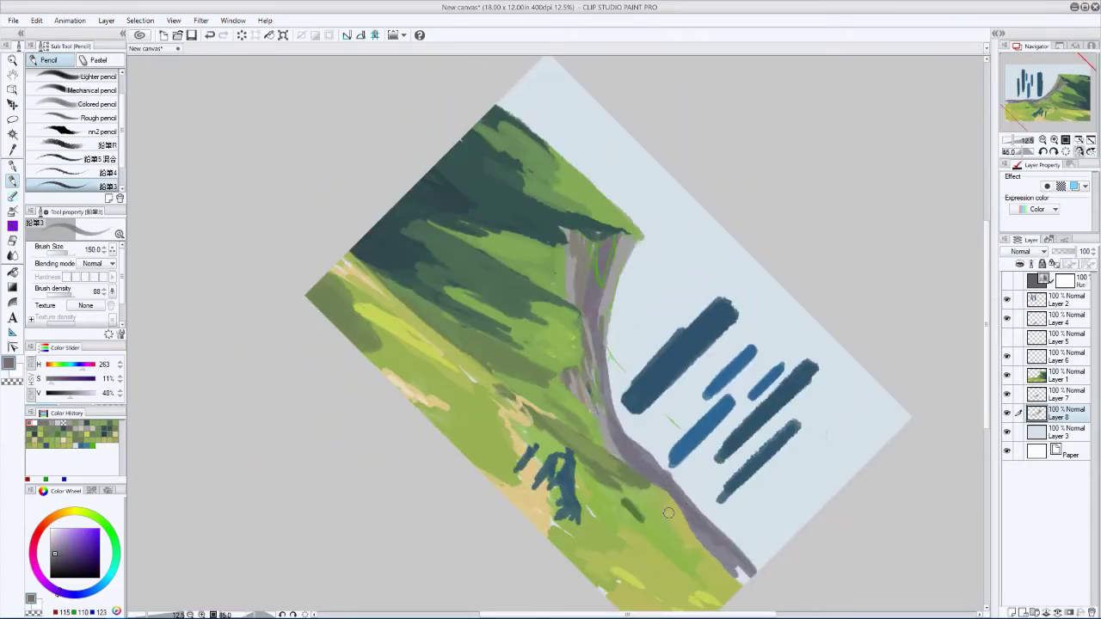
- Streak the cliff face with warm grey (RGB 130, 126, 119) at brush size 120 and light grey (RGB 160, 157, 159) at size 170
key("minus")
key("minus")
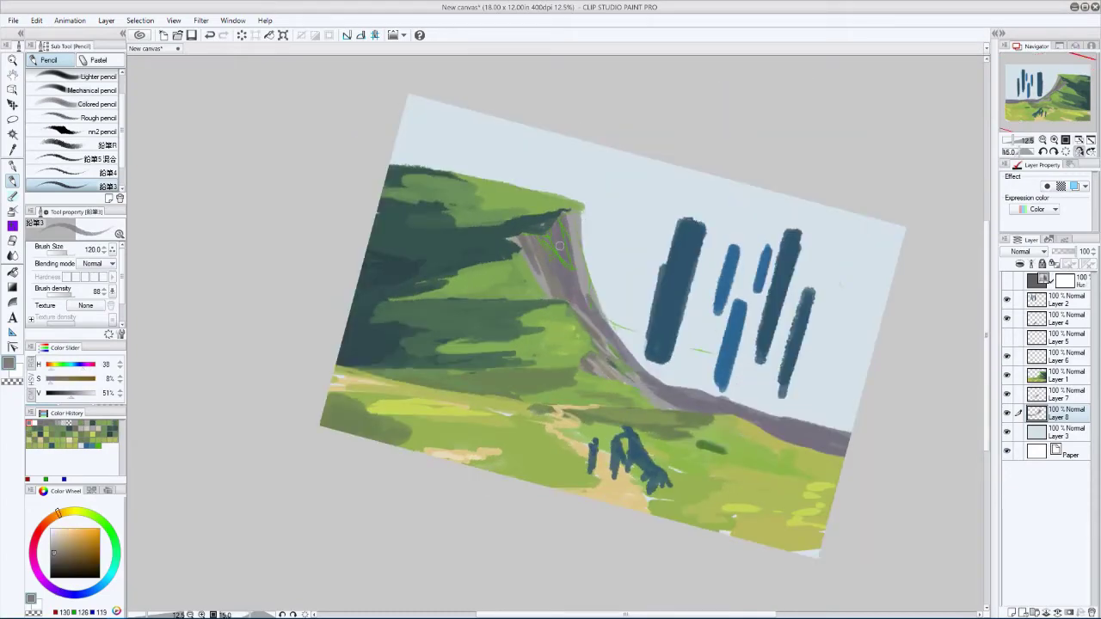
left_click_drag(573, 213, 590, 308)
left_click_drag(537, 238, 515, 282)
key("h")
key("bracketright")
key("bracketright")
left_click(553, 297, "alt")
left_click_drag(542, 224, 508, 340)
key("h")
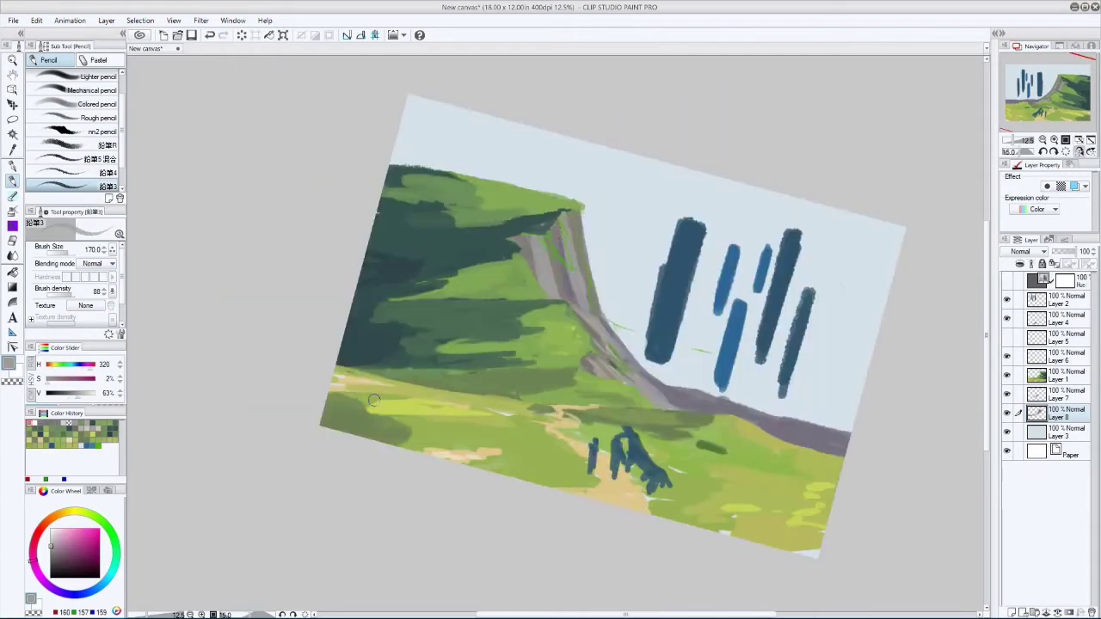
- Rework the cliff face's sky side with finer grey streaks at brush size 60
left_click(568, 250, "alt")
left_click_drag(578, 215, 559, 280)
key("h")
key("bracketleft")
key("bracketleft")
key("bracketleft")
left_click(570, 251, "alt")
left_click_drag(575, 236, 558, 300)
- Paint cream highlights (RGB 223, 214, 195) along the cliff's sky edge and the distant ridge at brush size 80
left_click(563, 258, "alt")
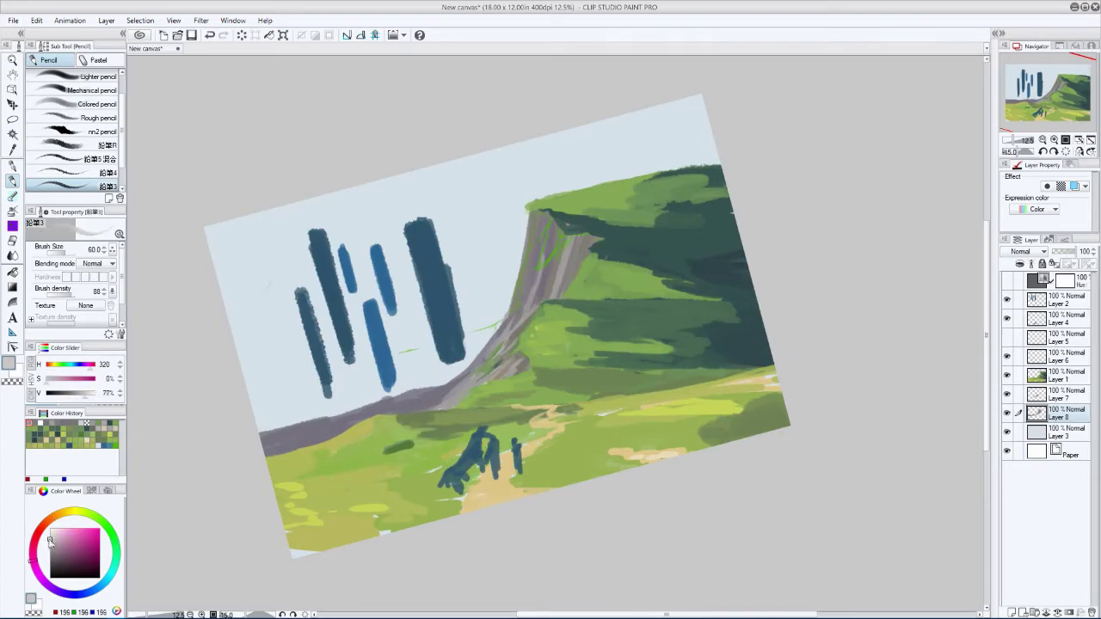
key("bracketright")
key("bracketright")
key("minus")
key("minus")
key("minus")
left_click_drag(471, 536, 489, 431)
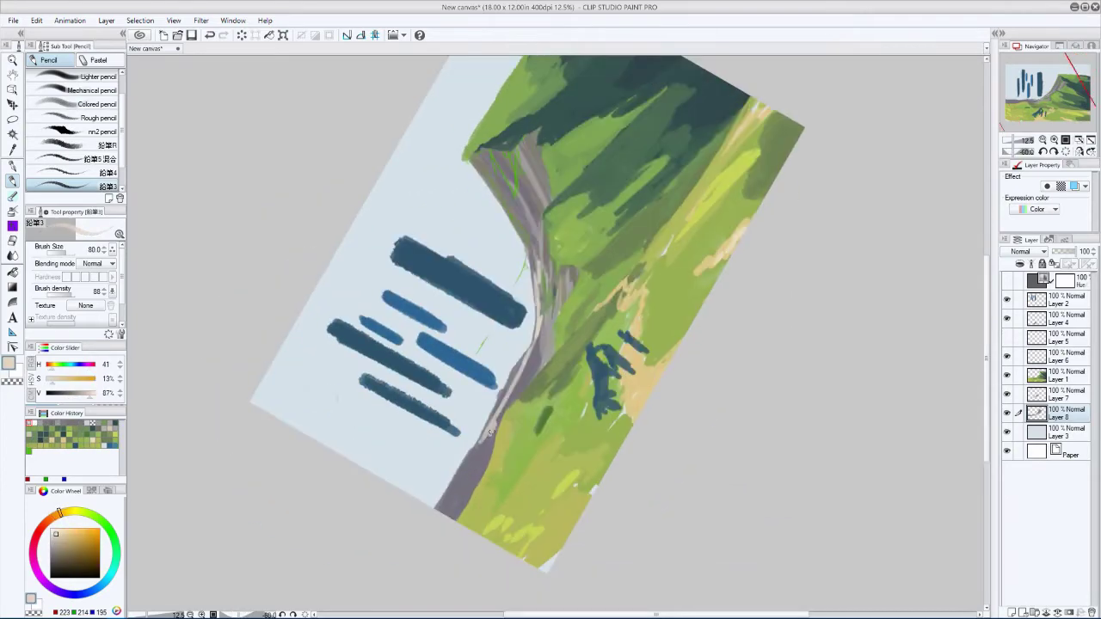
key("asciicircum")
key("asciicircum")
key("asciicircum")
key("asciicircum")
key("asciicircum")
- Erase the green sketch lines over the cliff face and sky on Layer 1 at brush size 150
left_click(1079, 152)
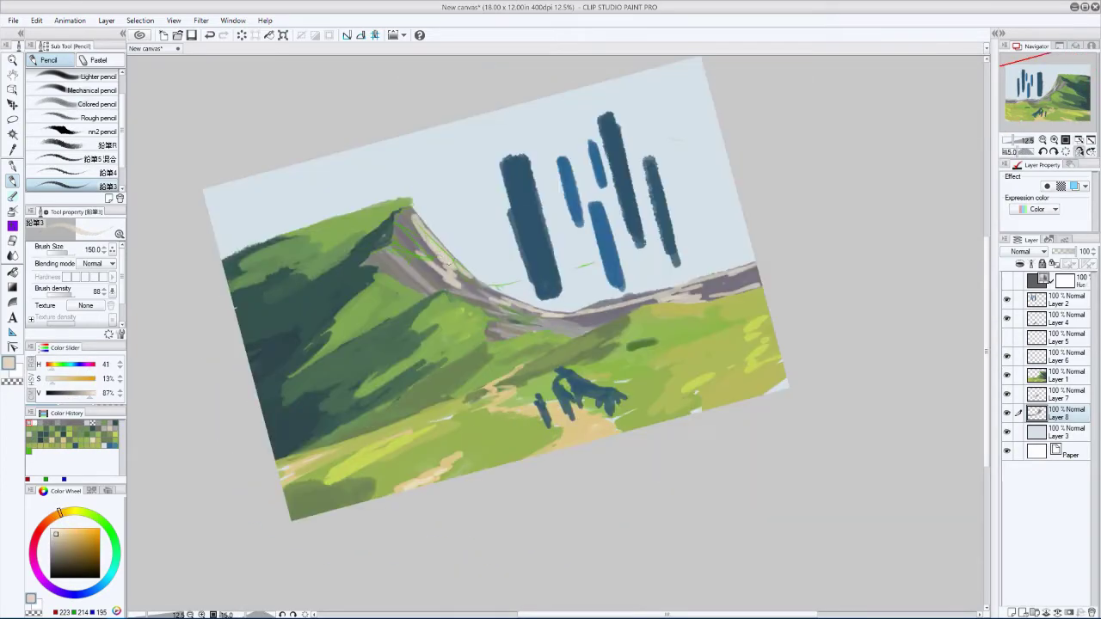
left_click(1078, 151)
left_click(1067, 152)
left_click(1017, 374)
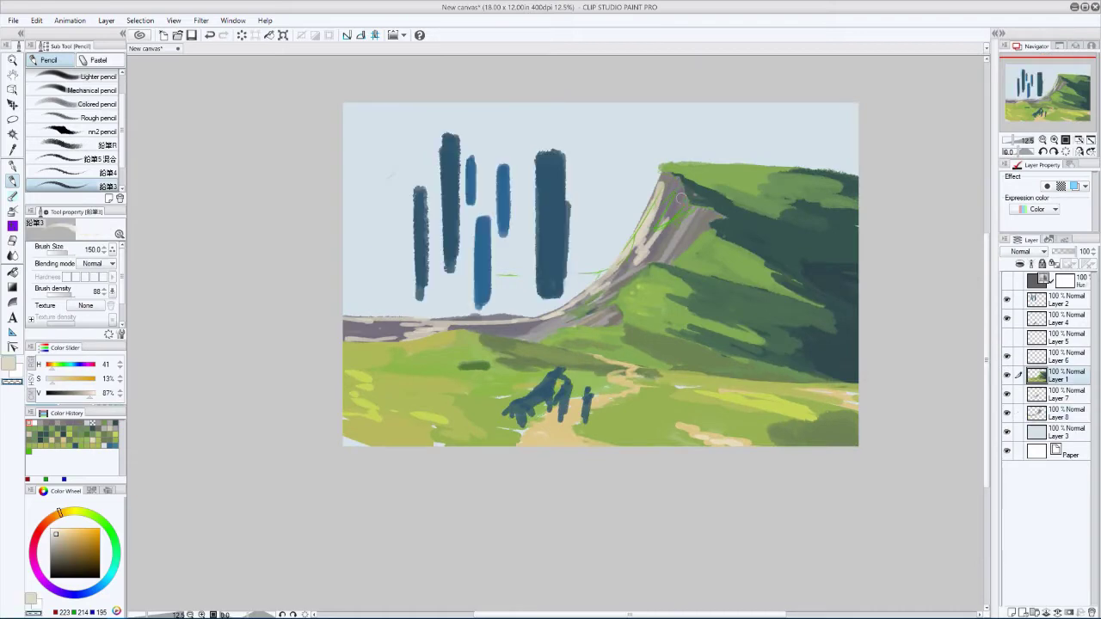
key("h")
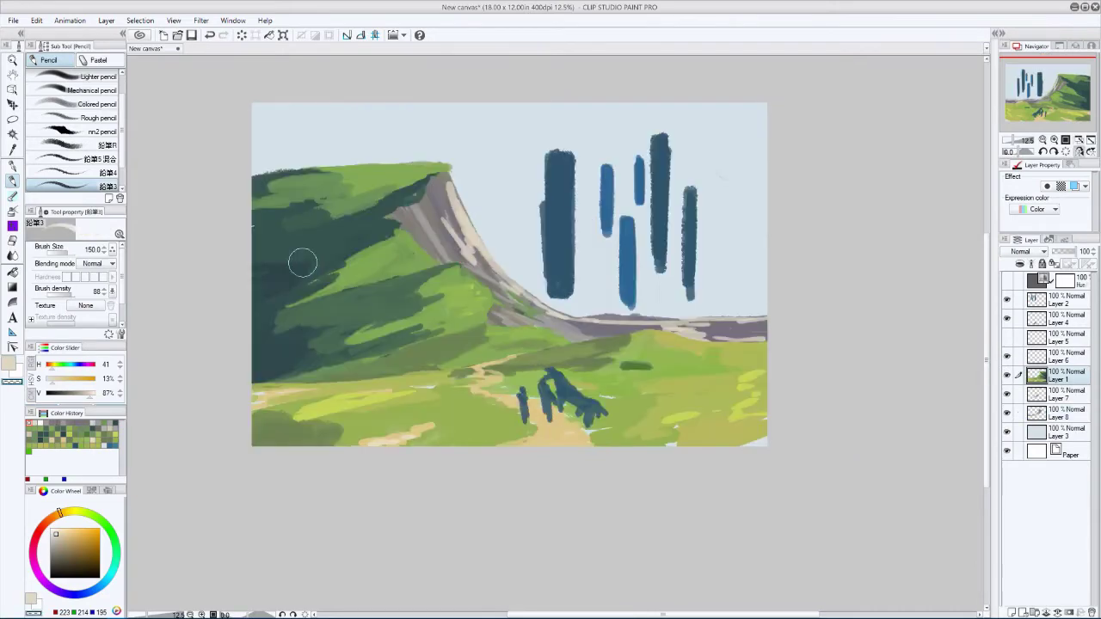
- Paint muted green shadow patches (RGB 109, 129, 84) in the foreground grass beside the sandy path at brush size 200
key("h")
key("equal")
left_click(509, 400, "alt")
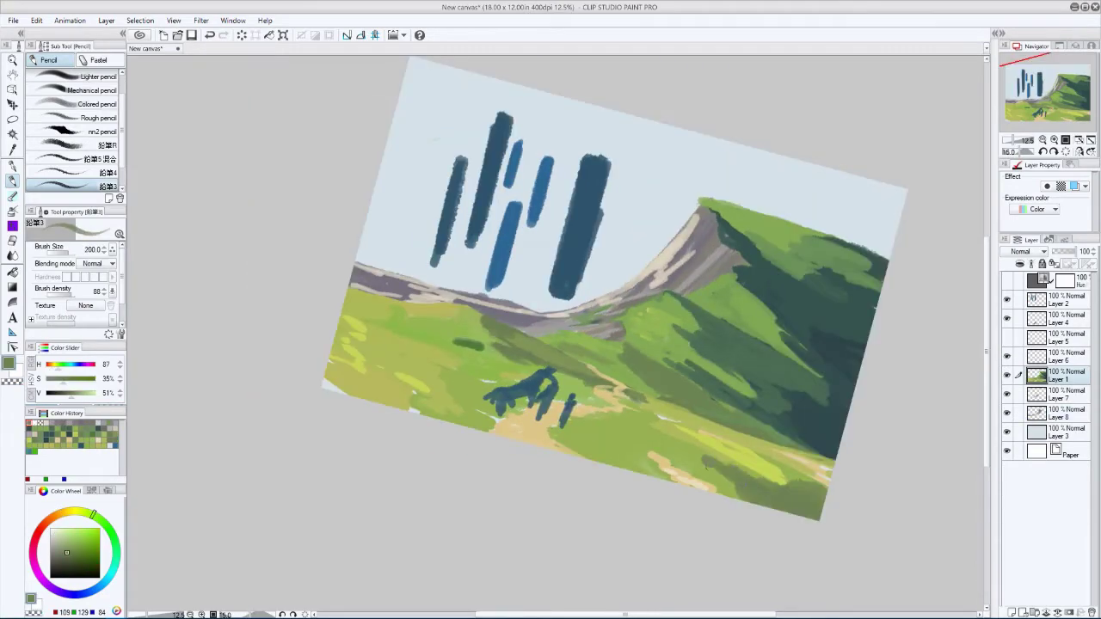
key("h")
key("bracketright")
key("h")
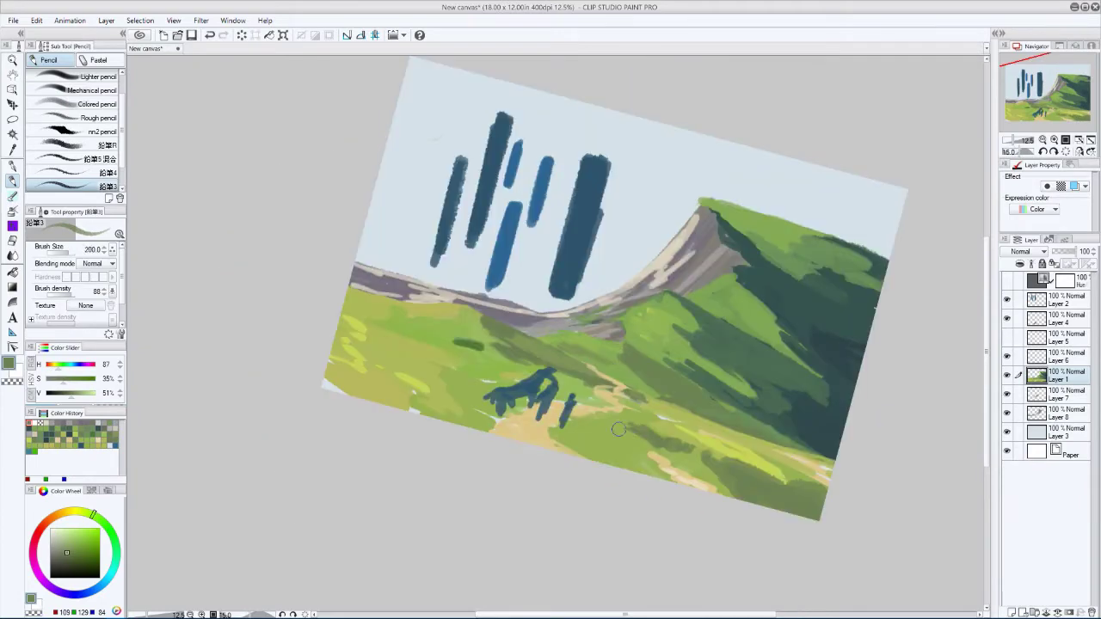
- Extend the muted green shadows (RGB 109, 129, 84) along the foreground's lower edge beside the path at brush size 170
key("h")
key("bracketright")
key("bracketright")
key("bracketright")
key("bracketright")
key("h")
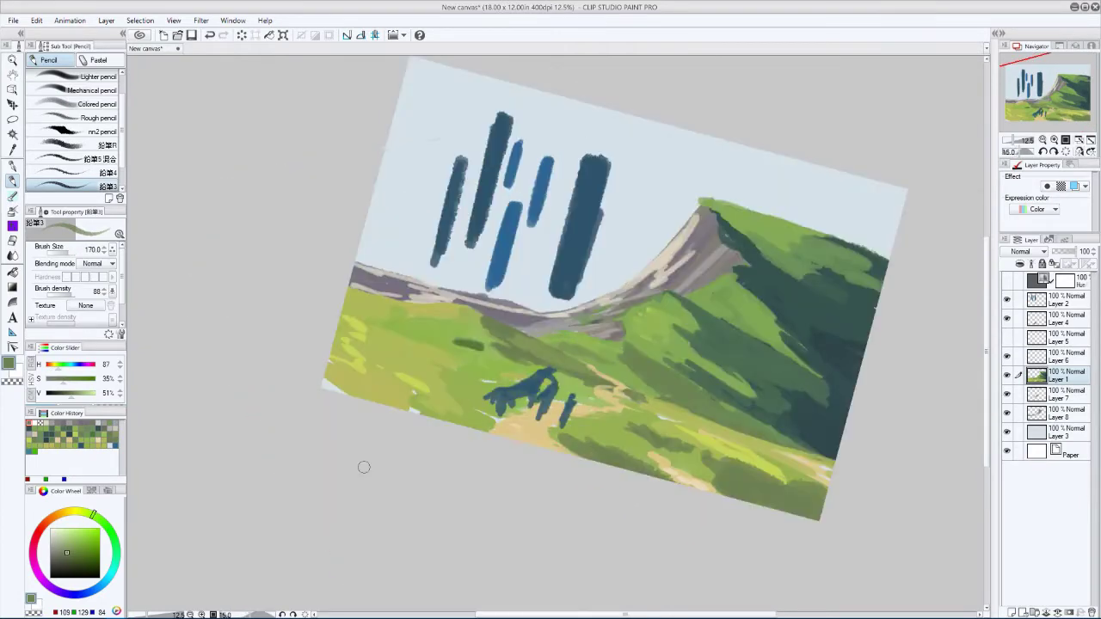
- Pick rock grey (RGB 172, 165, 161) and switch to the cliff face's Layer 8, undoing the strokes tried on the other layers
key("equal")
key("equal")
left_click(508, 370, "alt")
key("bracketleft")
key("bracketleft")
key("bracketleft")
key("bracketleft")
key("bracketleft")
key("bracketleft")
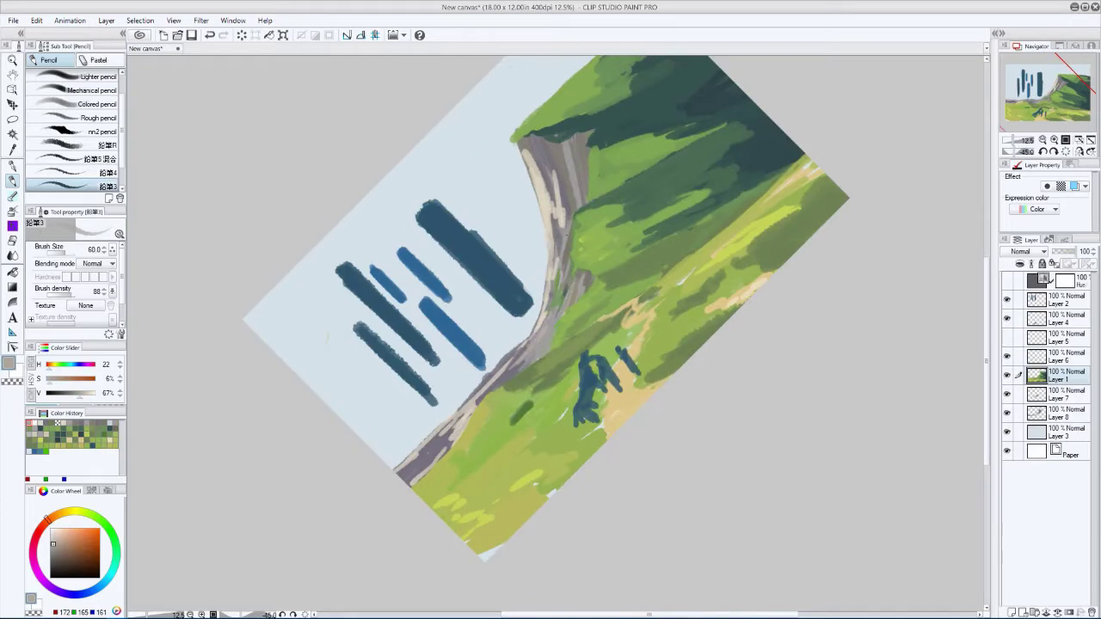
key("ctrl+z")
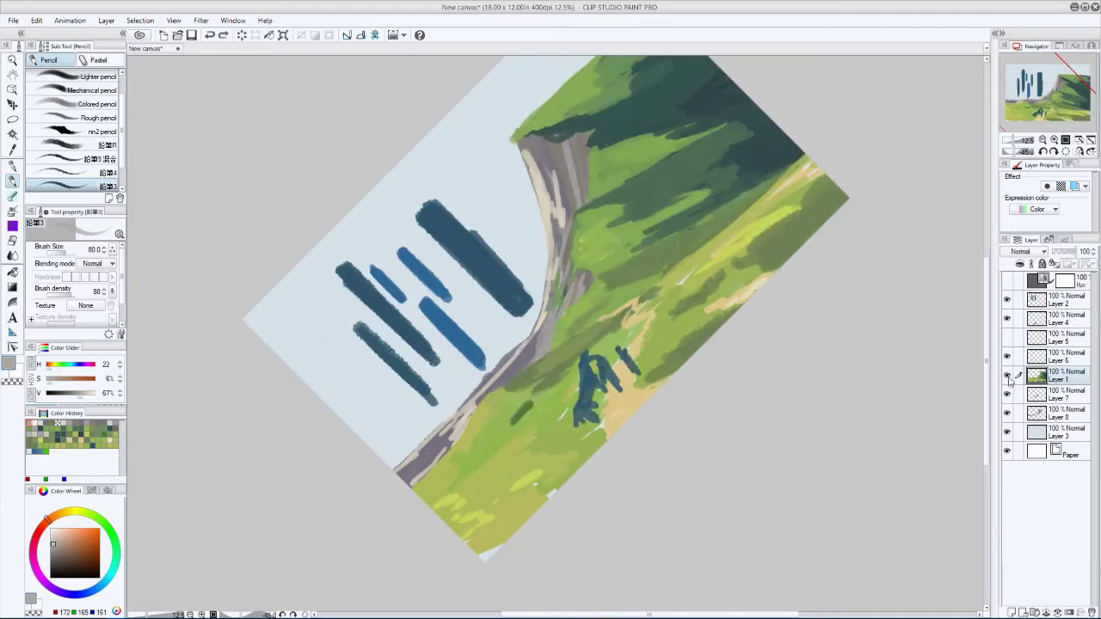
key("alt+bracketleft")
key("ctrl+z")
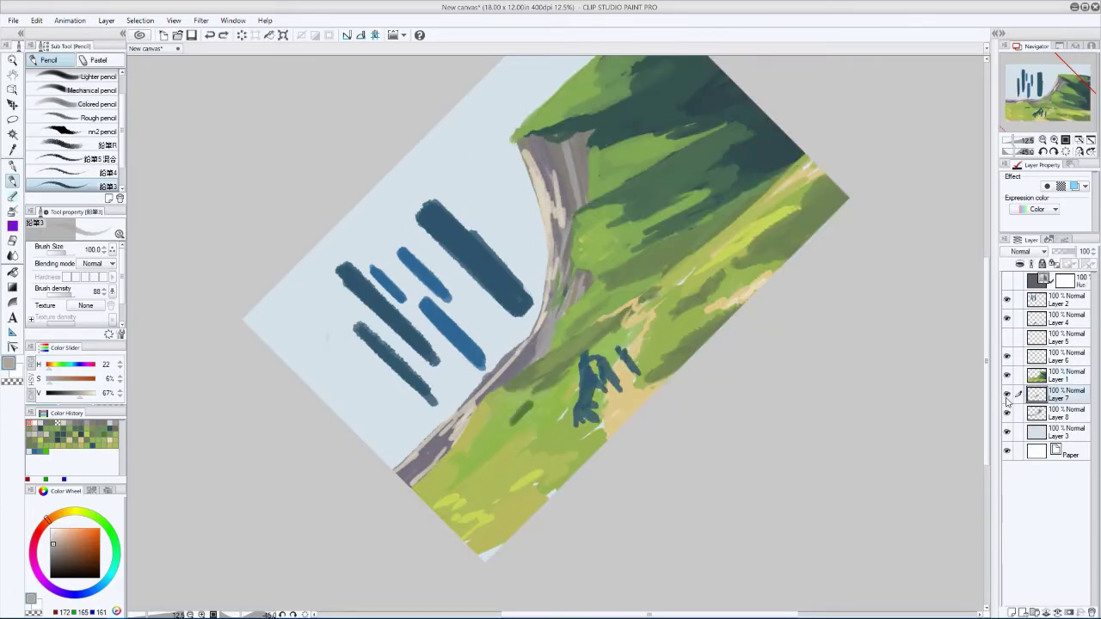
key("alt+bracketleft")
key("ctrl+y")
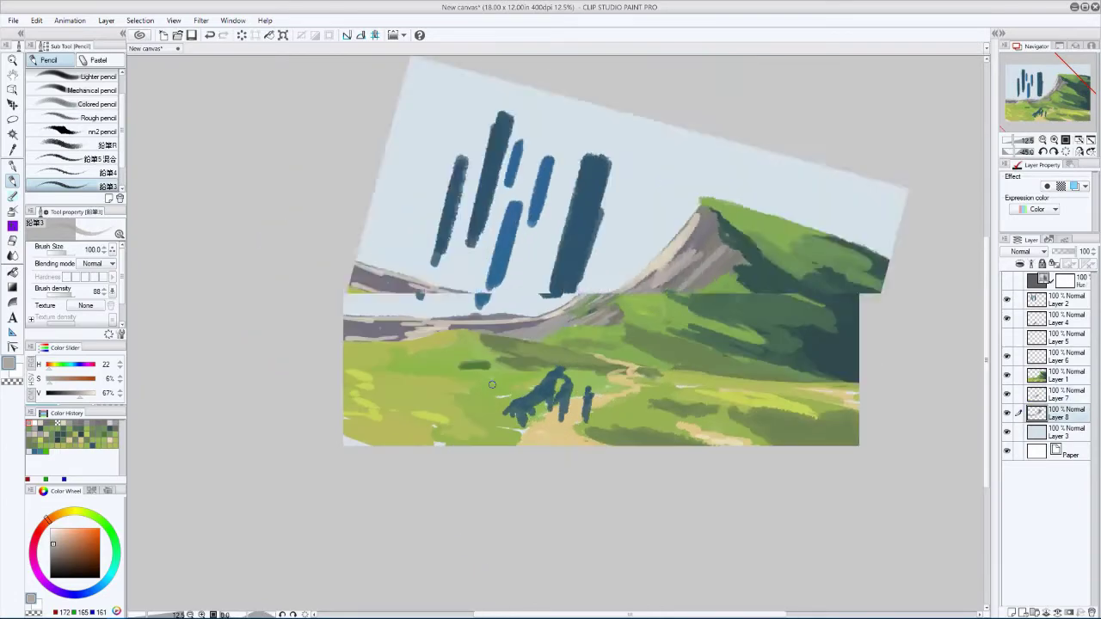
- Tone down the cliff's cream highlights with purple-greys (RGB 129, 124, 132 and 123, 117, 122)
left_click_drag(493, 385, 524, 366)
left_click(524, 367, "alt")
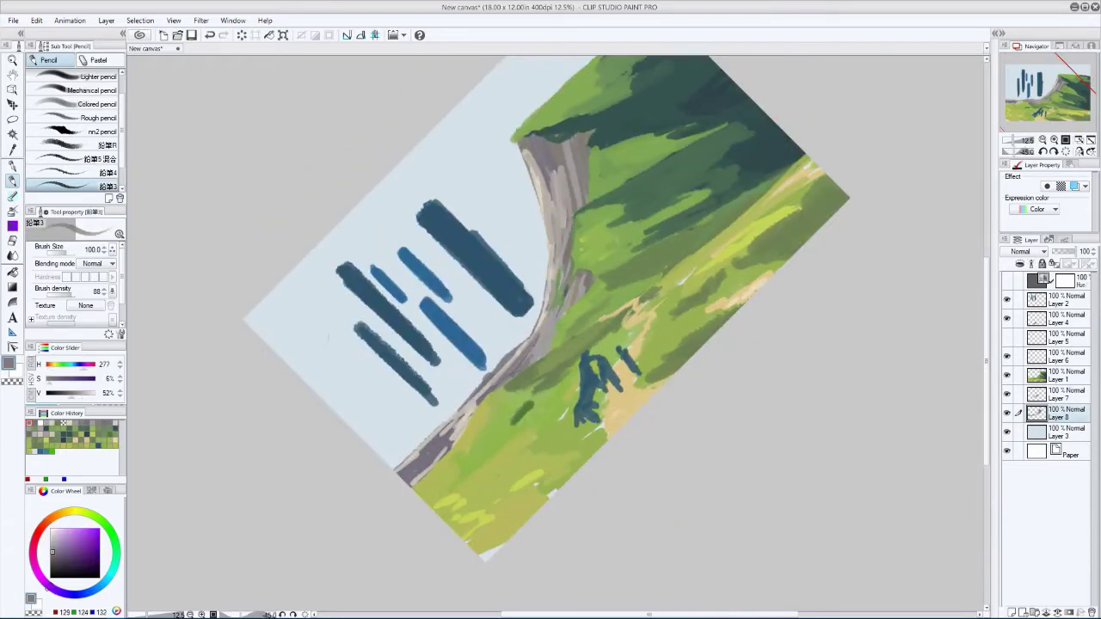
key("ctrl+at")
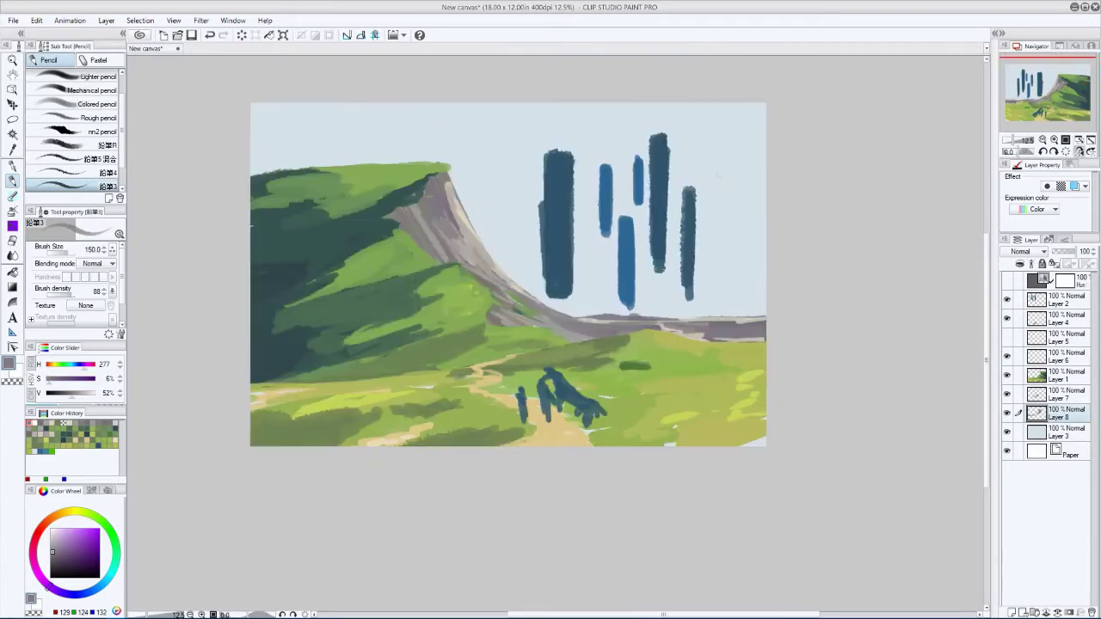
key("bracketleft")
left_click(447, 177, "alt")
key("h")
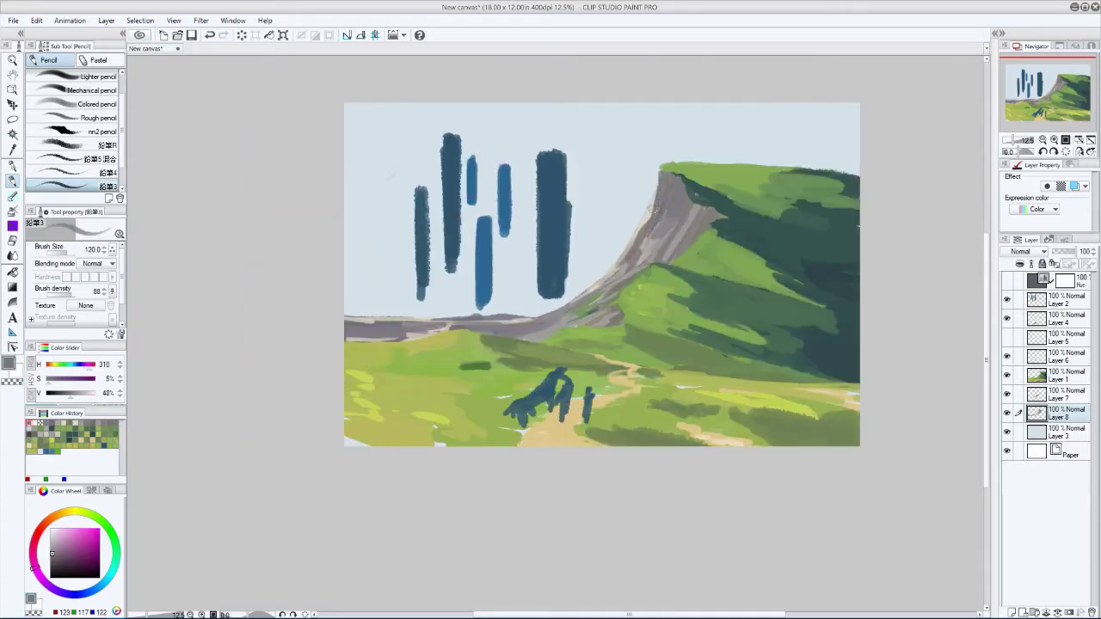
- Blend the cliff face's outer edge and foot with light grey (RGB 159, 156, 158) at brush size 150
left_click(653, 209, "alt")
key("h")
key("bracketright")
left_click_drag(511, 284, 564, 315)
key("h")
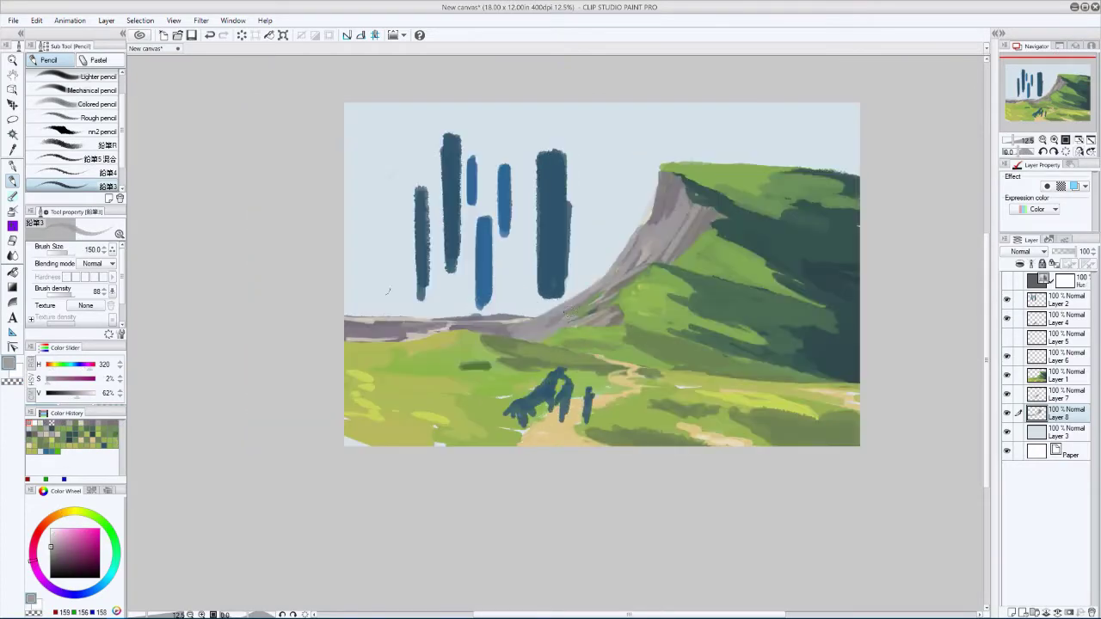
- Refine the distant ridge with blue-grey (RGB 130, 127, 139) and pale beige-grey (RGB 188, 180, 171) strokes at brush size 70
key("bracketleft")
left_click_drag(328, 392, 502, 282)
left_click(502, 281, "alt")
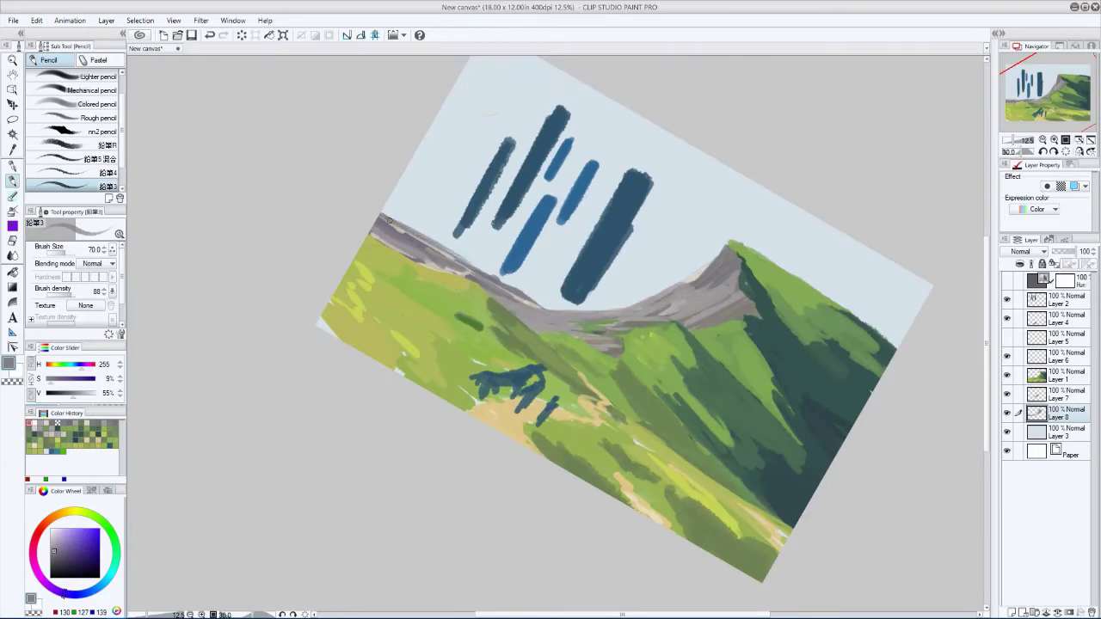
left_click(388, 222, "alt")
key("h")
left_click_drag(404, 250, 455, 288)
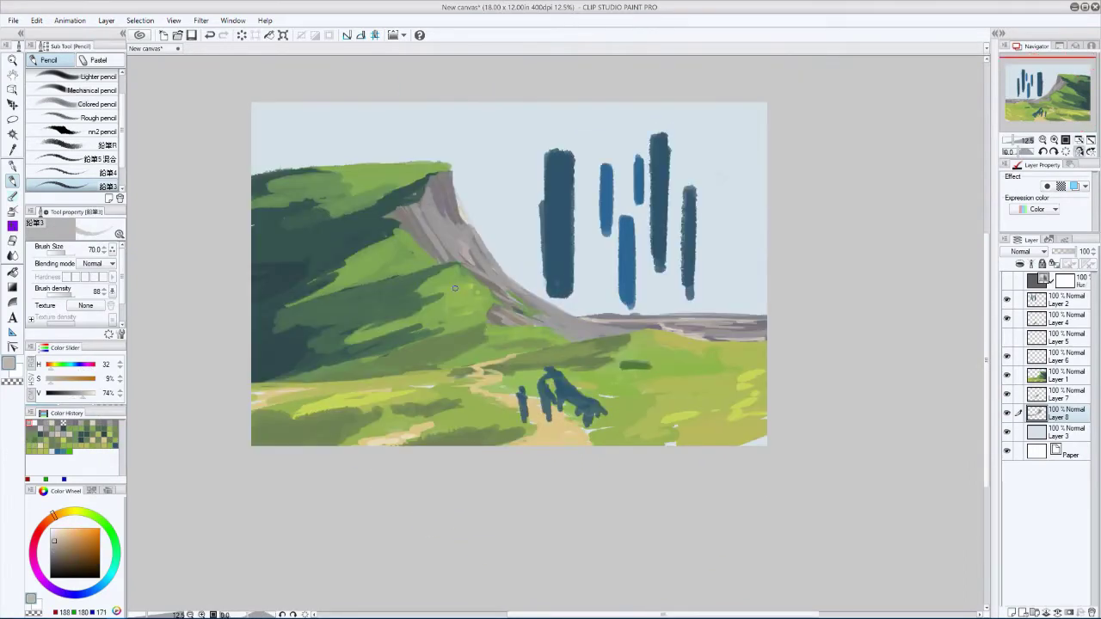
- Place the pillars' Layer 2 below Layer 1, then lasso the largest pillar and shift it down
key("m")
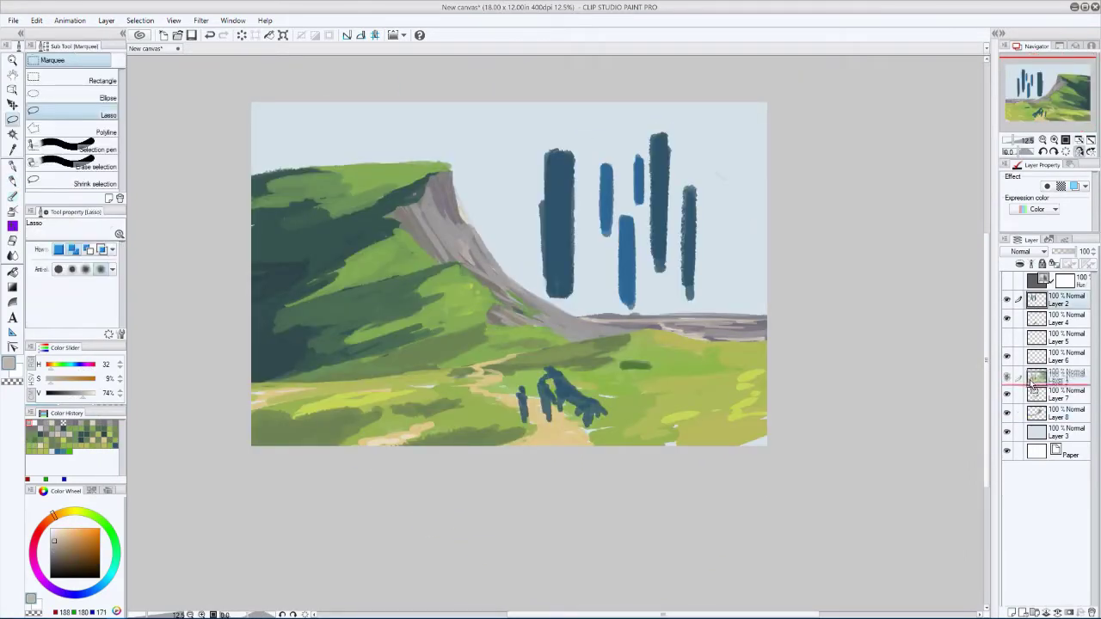
left_click_drag(1058, 300, 1058, 383)
left_click(1067, 355)
key("k")
left_click_drag(588, 258, 559, 265)
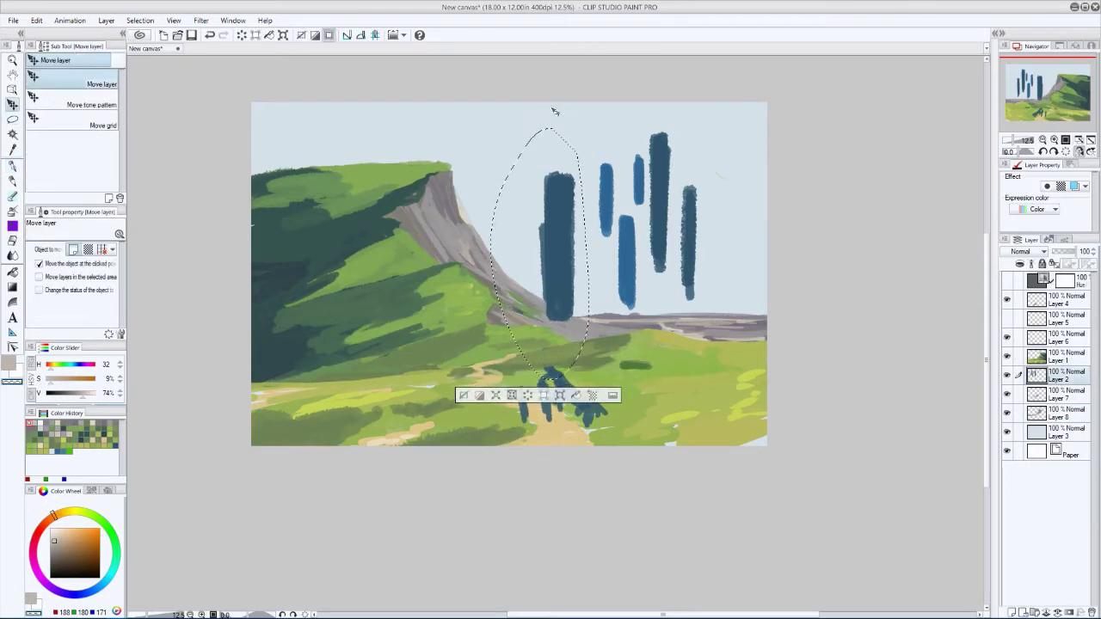
- Place Layer 2 below Layer 7 and scale the largest pillar to 121%, positioning its base behind the rocky slope
left_click(1036, 397)
key("h")
key("ctrl+t")
left_click_drag(570, 131, 550, 93)
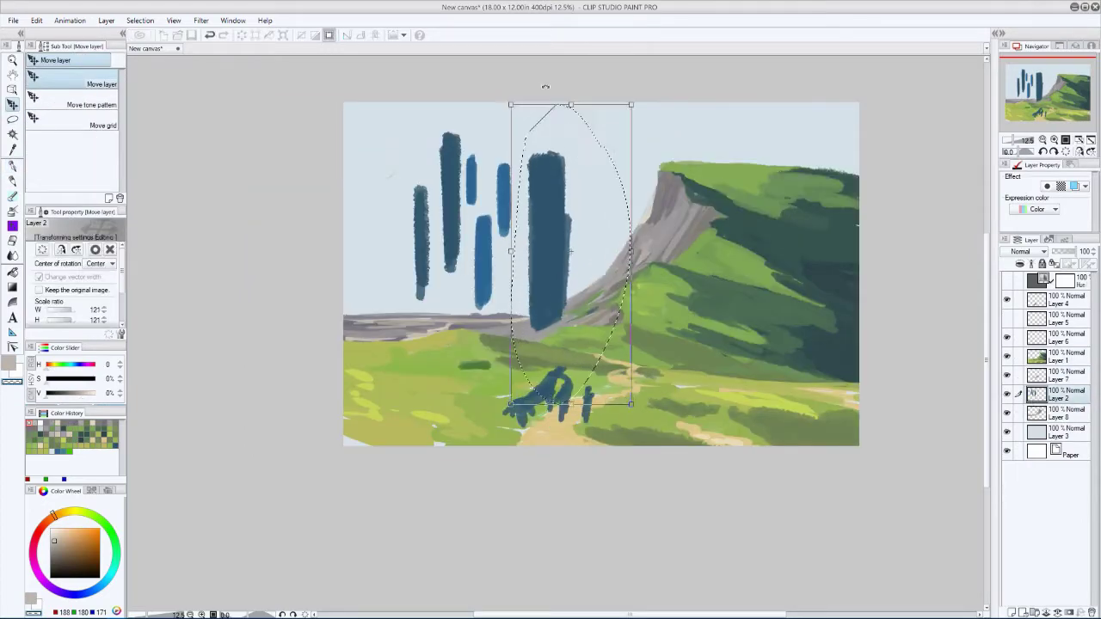
key("h")
key("h")
key("Return")
- Lasso the tall dark pillar, transform it down and closer to the largest pillar with its base behind the hills, and deselect it
key("m")
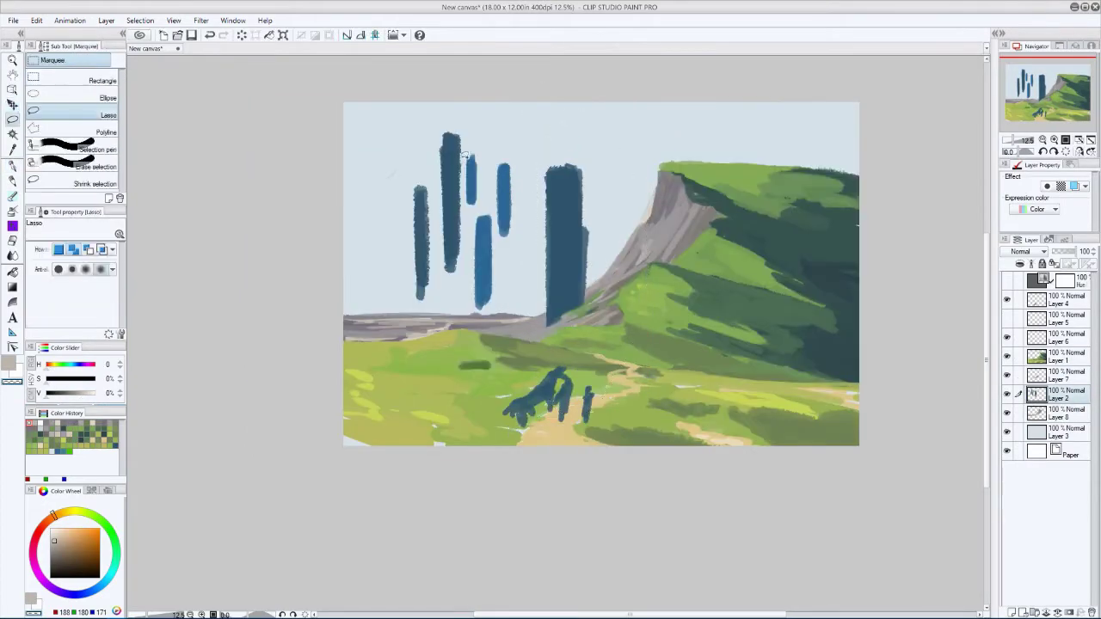
left_click_drag(440, 112, 452, 140)
key("ctrl+t")
key("h")
mouse_move(680, 284)
left_mouse_down()
mouse_move(690, 284)
mouse_move(612, 284)
left_mouse_up()
key("h")
left_click_drag(512, 258, 492, 258)
key("Return")
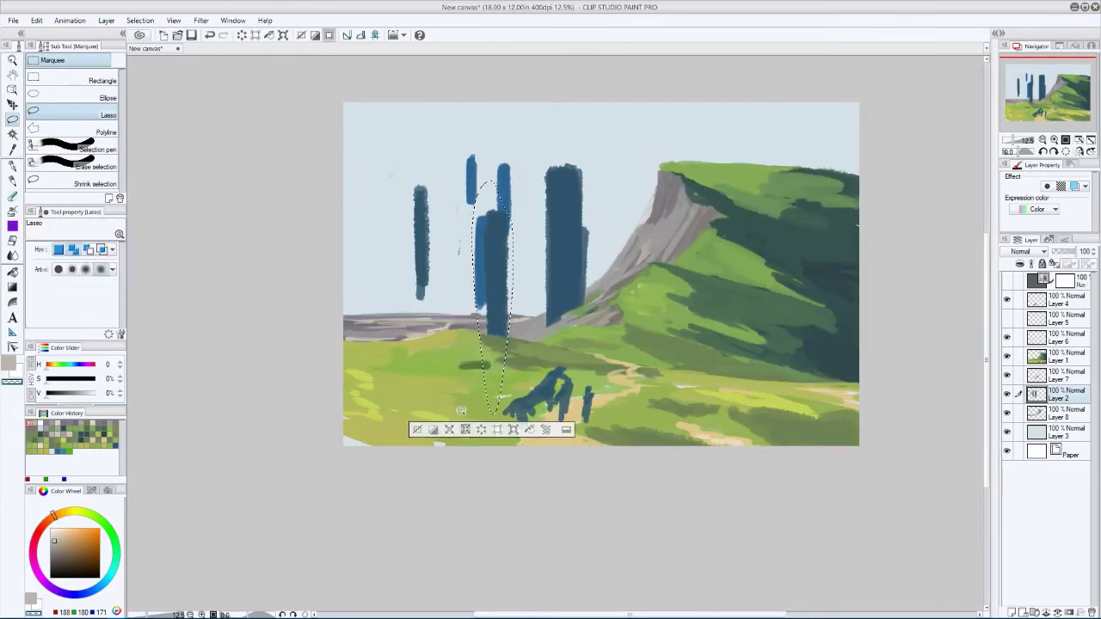
key("ctrl+d")
- Touch up the moved pillar with dark blue (RGB 46, 84, 107) and erase the lower light-blue pillar and stray marks beside it
left_click(472, 274, "alt")
key("p")
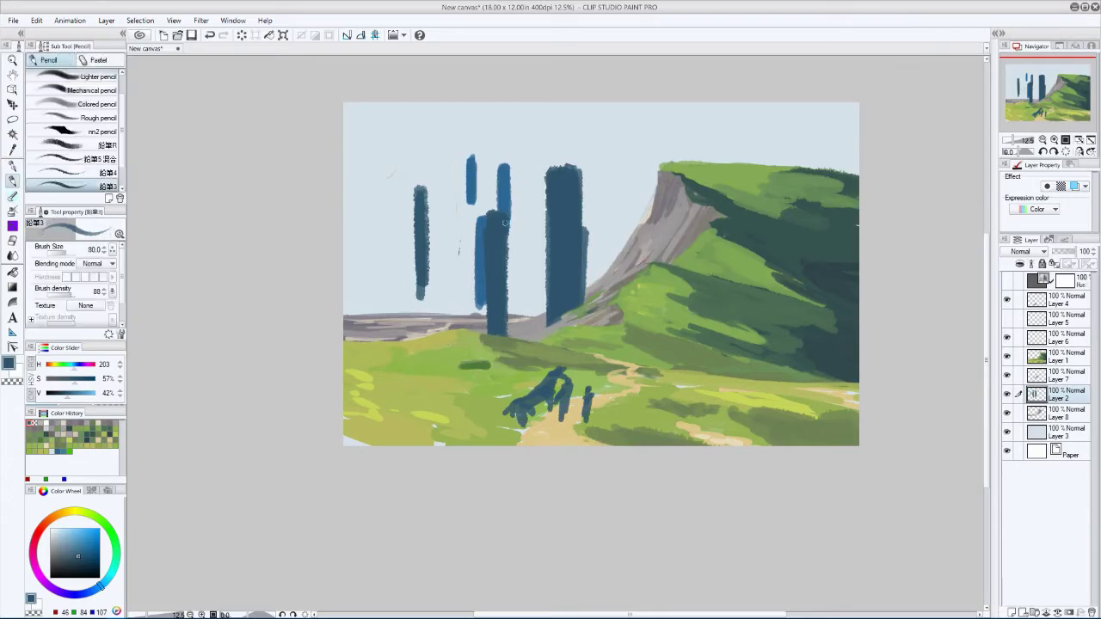
key("bracketright")
key("bracketright")
key("bracketright")
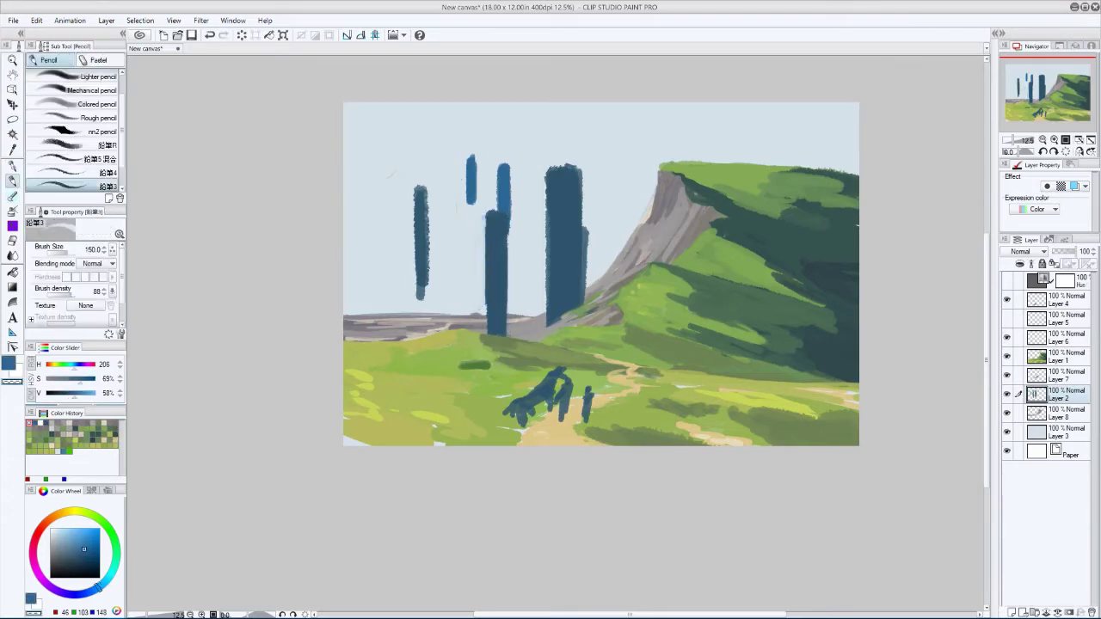
- Reshape the largest pillar with dark blue (RGB 46, 84, 107), widening its lower part into a step and trimming its edges
key("h")
left_click(551, 224, "alt")
left_click_drag(566, 219, 568, 330)
key("bracketleft")
key("h")
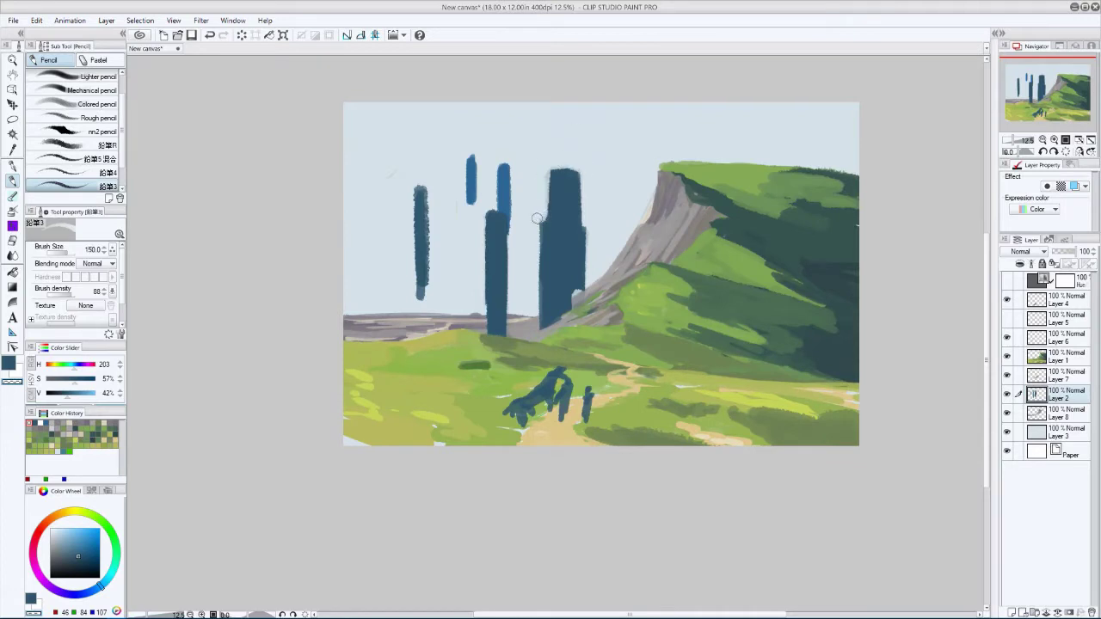
- Reshape the largest and middle pillars with dark blue (RGB 46, 84, 107), carving a notch into the largest one's upper side
key("h")
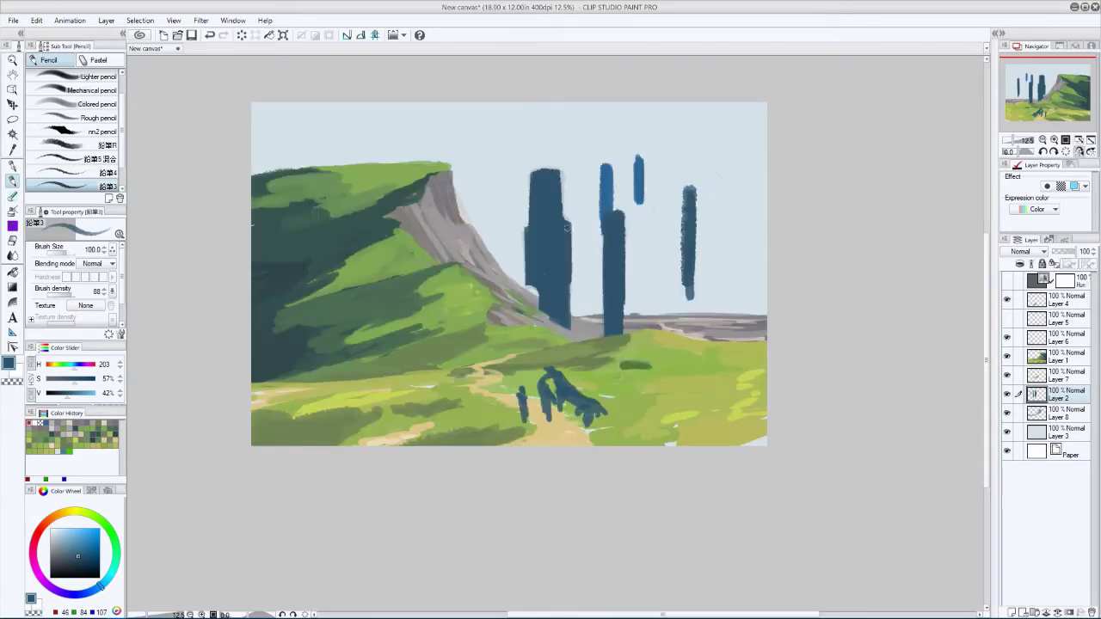
key("ctrl+minus")
key("ctrl+minus")
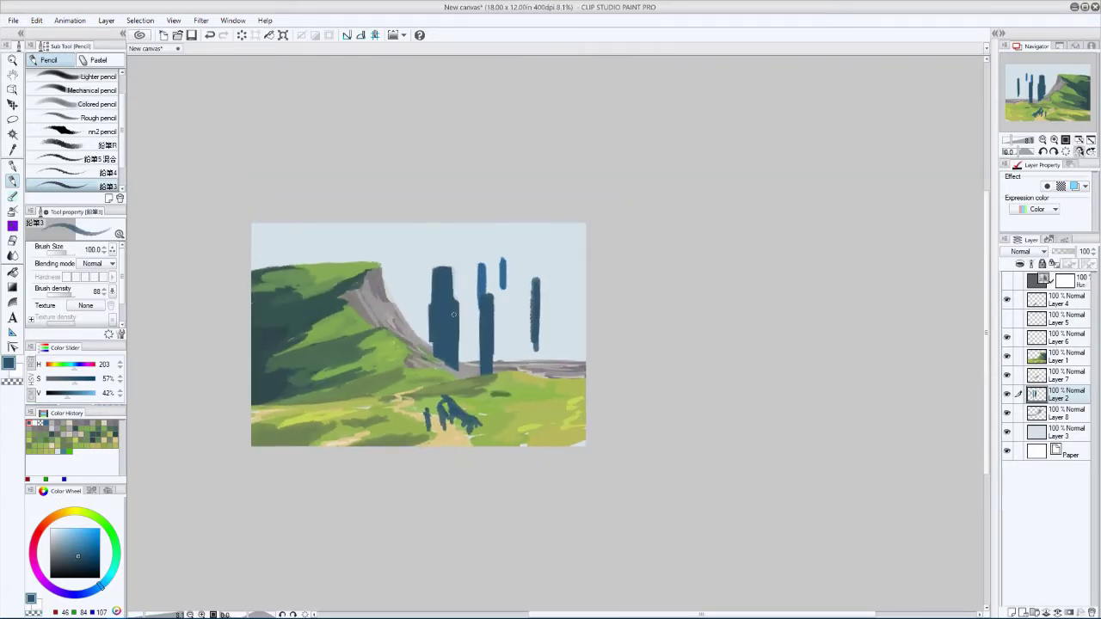
key("h")
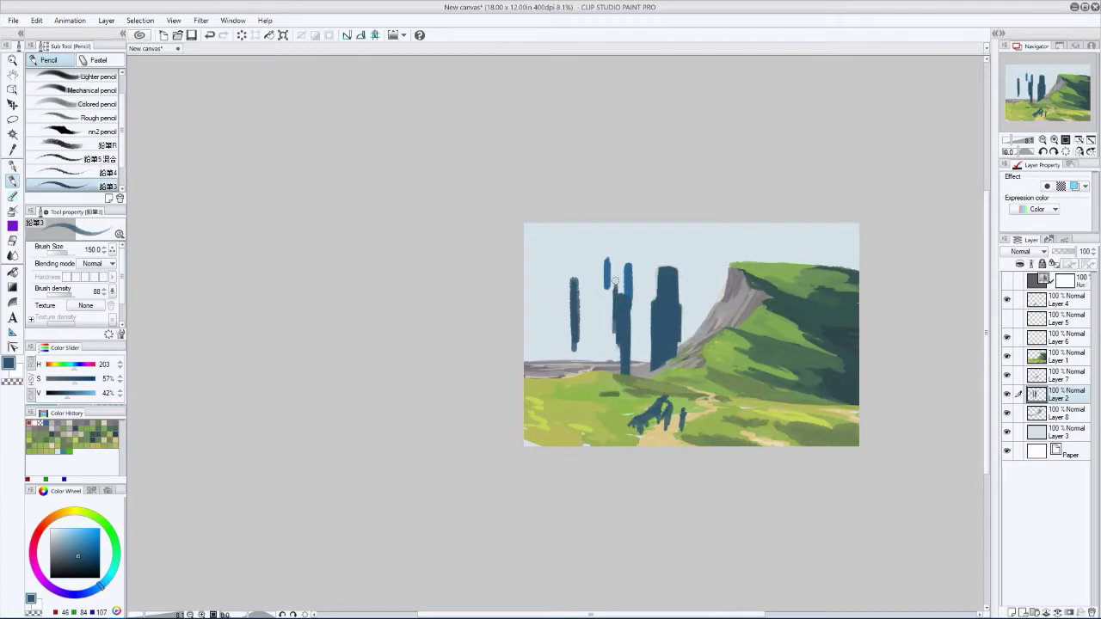
key("h")
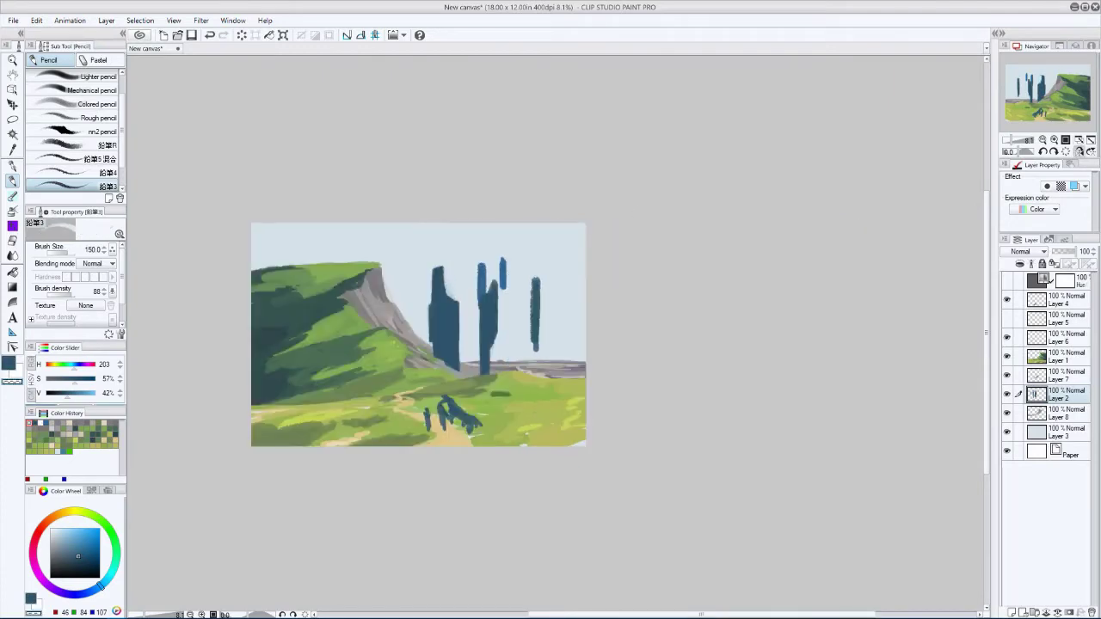
- Extend the farthest dark pillar upward at brush size 170 and taper the bases of the farthest and middle pillars
key("bracketright")
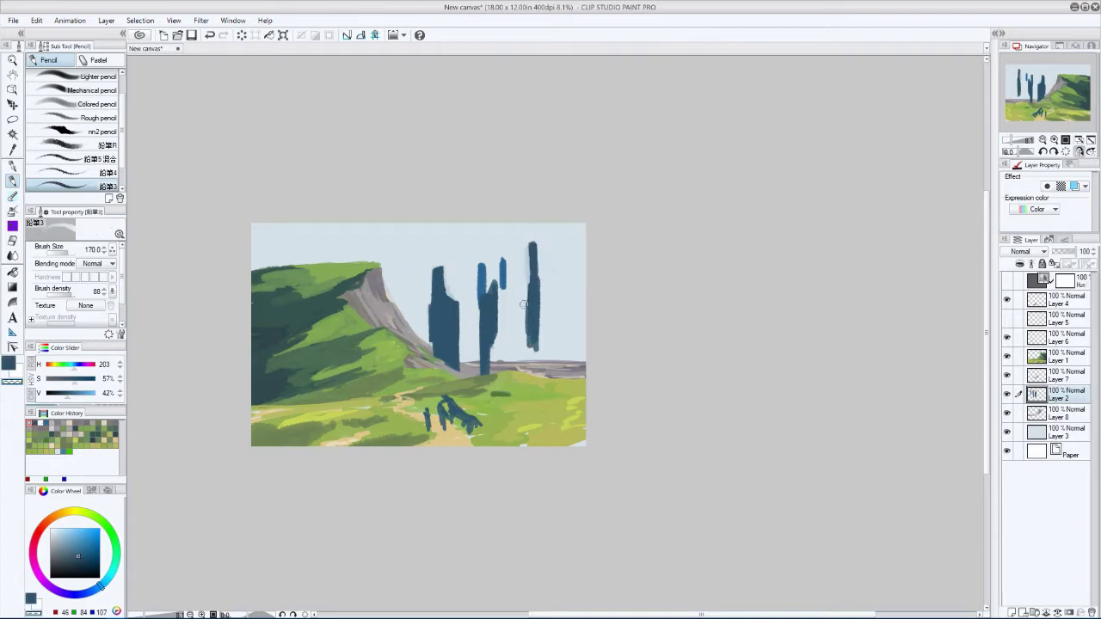
key("bracketright")
key("h")
mouse_move(569, 308)
left_mouse_down()
mouse_move(569, 352)
mouse_move(628, 376)
left_mouse_up()
key("h")
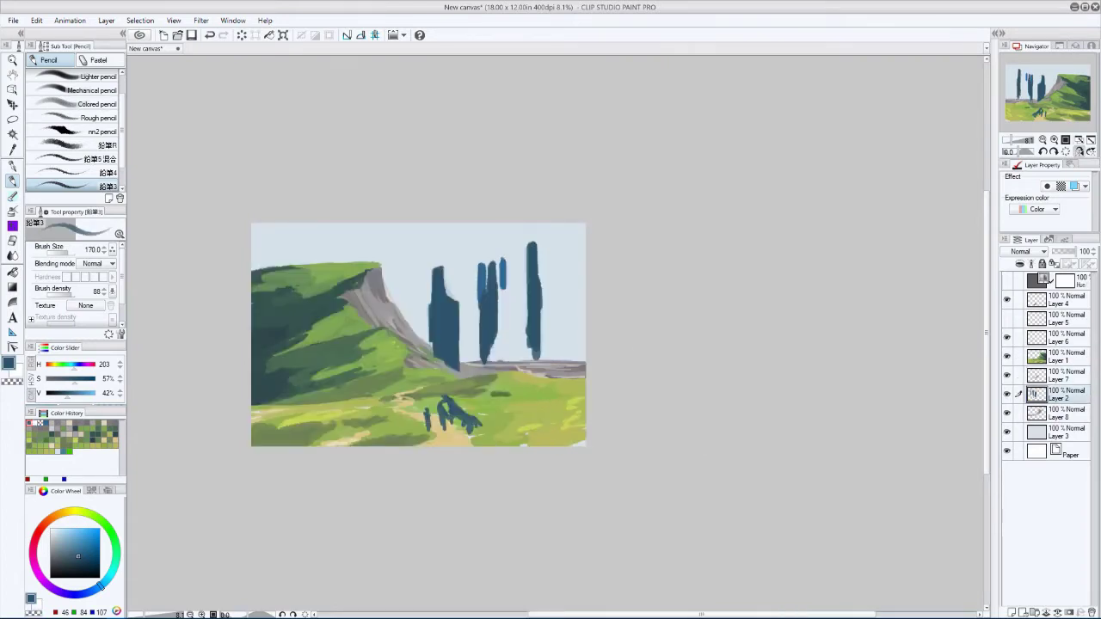
- Create a new layer below Layer 1 and airbrush pale haze (RGB 213, 225, 232) over the pillars and cliff with the Soft brush at size 2000
key("ctrl+shift+n")
left_click(576, 319, "alt")
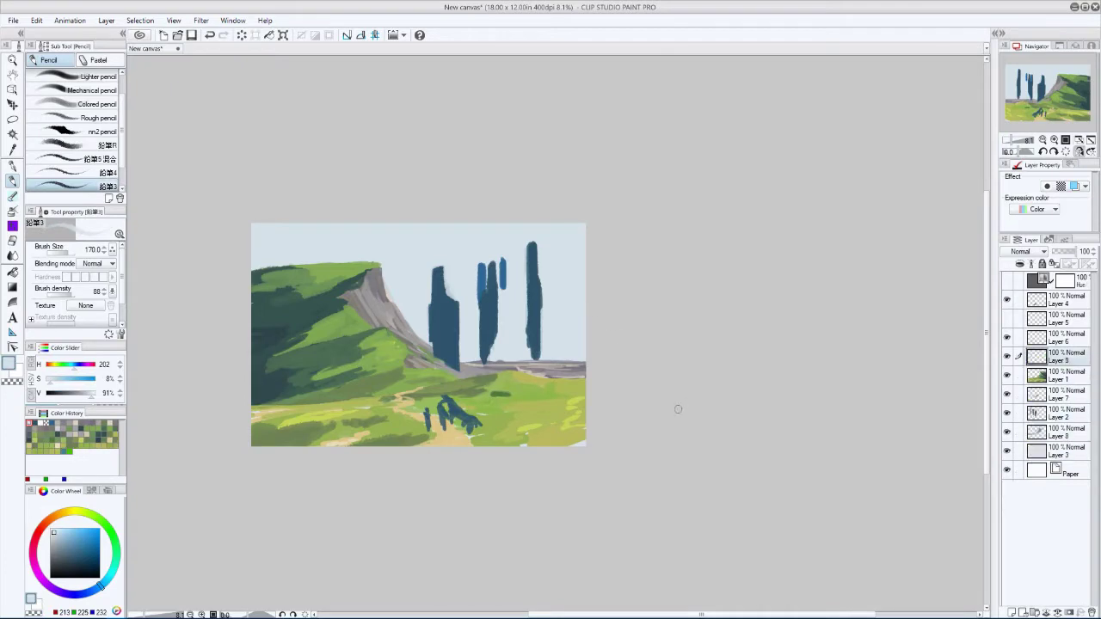
key("h")
key("b")
mouse_move(740, 293)
left_mouse_down()
mouse_move(671, 335)
mouse_move(628, 327)
mouse_move(830, 318)
left_mouse_up()
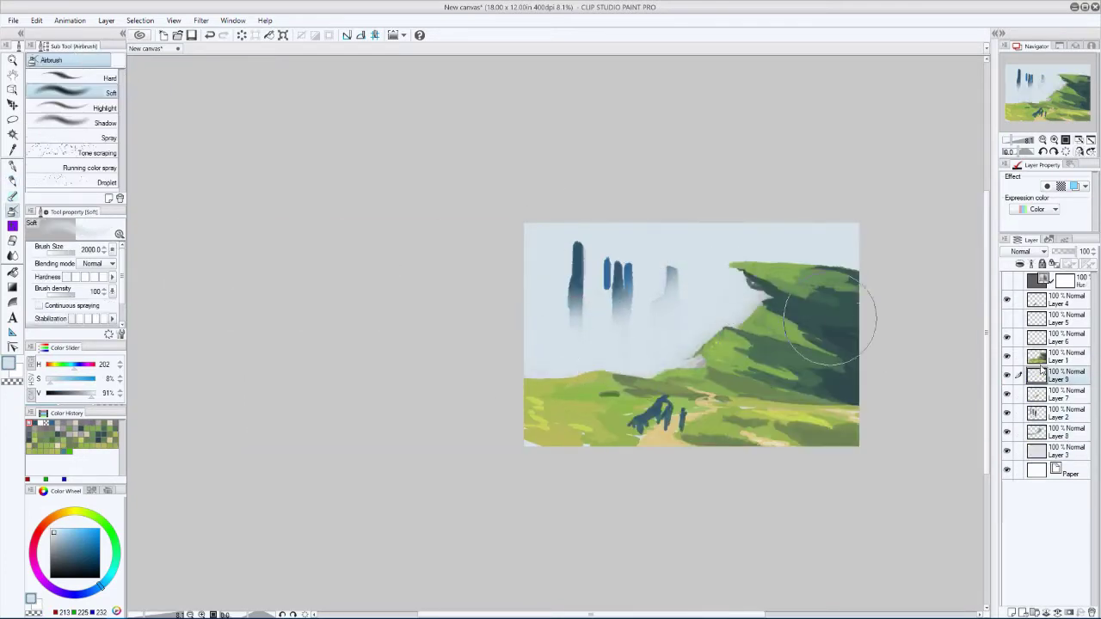
- Move the haze layer (Layer 9) beneath Layer 2 and lower its opacity to 33%
left_click_drag(1043, 376, 1042, 419)
left_click_drag(1086, 251, 1069, 251)
key("h")
- Select the hills from Layer 1's contents, airbrush pale haze over the upper hill on a new layer above it, and deselect
left_click(1021, 394, "ctrl")
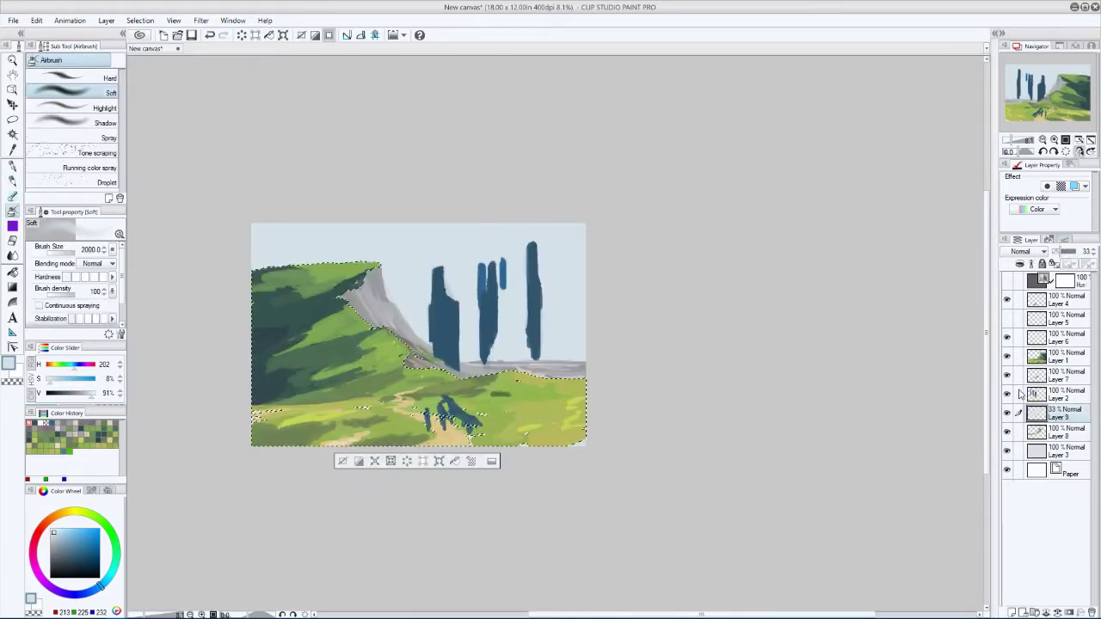
left_click(1058, 356)
key("ctrl+shift+n")
mouse_move(413, 258)
left_mouse_down()
mouse_move(325, 303)
mouse_move(209, 290)
left_mouse_up()
key("h")
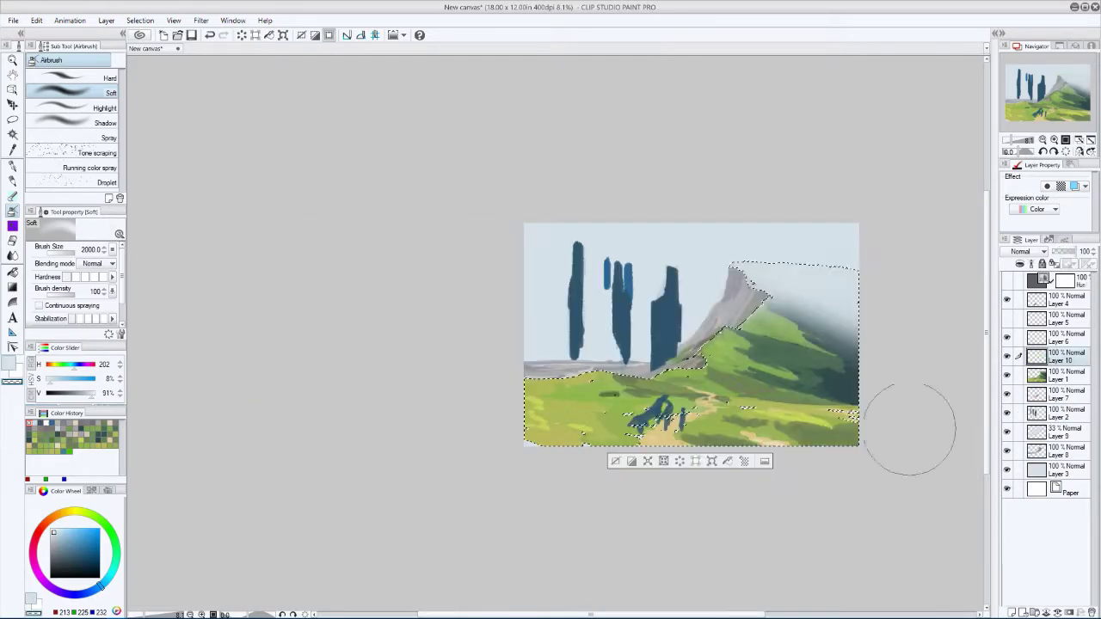
key("ctrl+d")
- Airbrush soft haze around the cliff top at size 1500 and set Layers 9 and 10 to Screen blending at 33% opacity
key("bracketleft")
key("bracketleft")
left_click_drag(737, 296, 748, 274)
left_click(1063, 432)
left_click(1021, 251)
left_click(1033, 369)
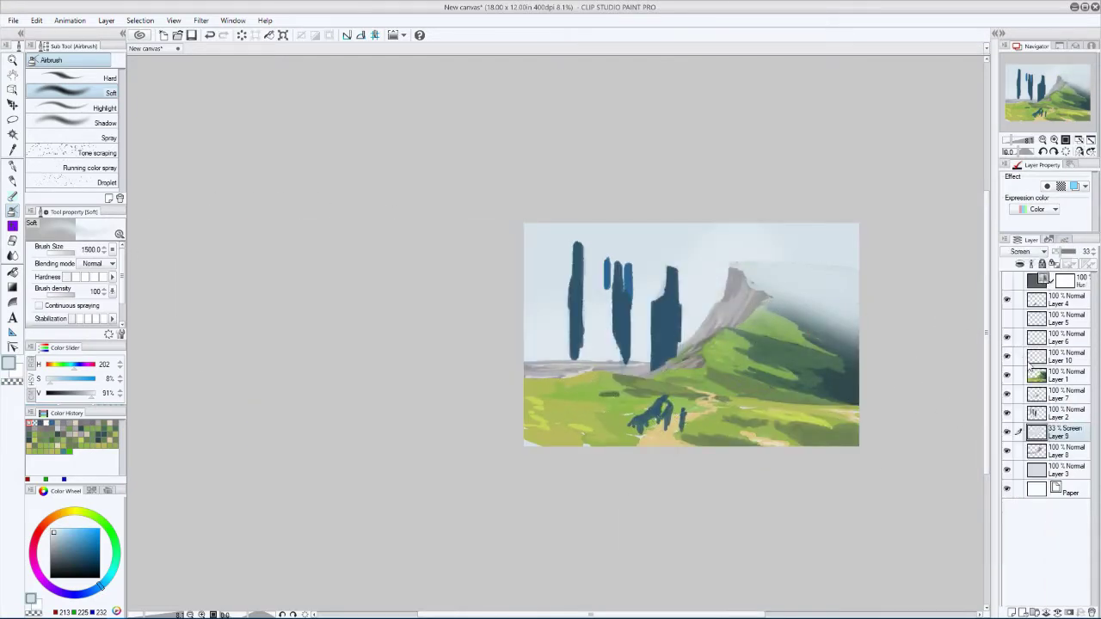
left_click(1058, 356)
key("h")
key("h")
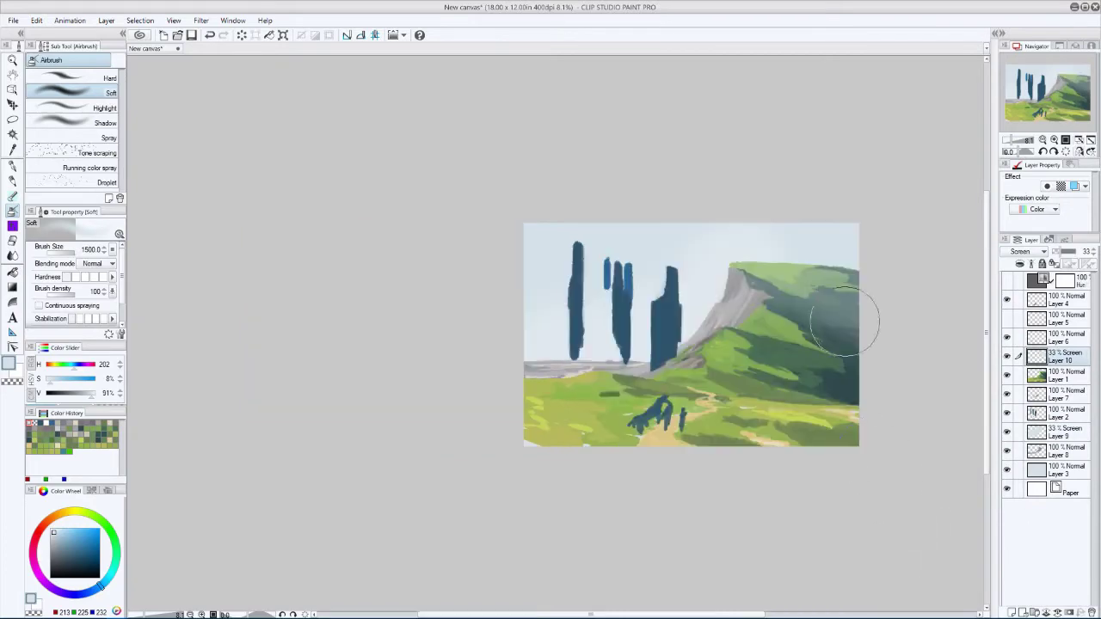
- Trim the Layer 10 haze along the nearer green ridge by erasing with the Soft airbrush at size 200
key("asciicircum")
key("asciicircum")
key("minus")
key("minus")
key("h")
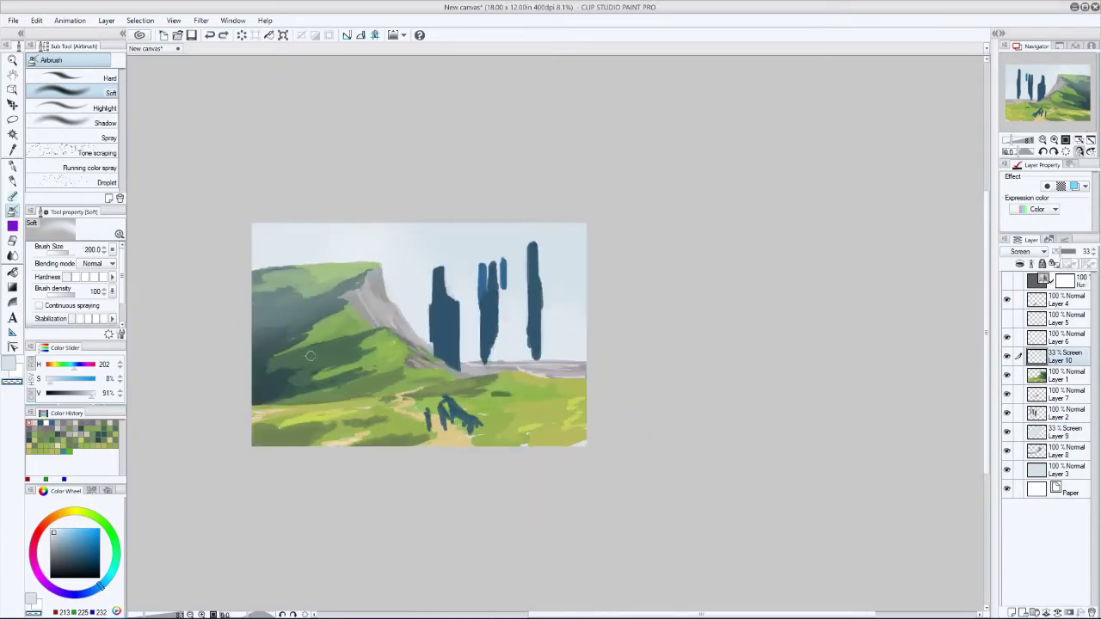
- Adjust the hue and saturation of Layer 3 to make the sky a stronger light blue
key("ctrl+u")
left_click_drag(248, 421, 301, 421)
key("Return")
key("p")
key("h")
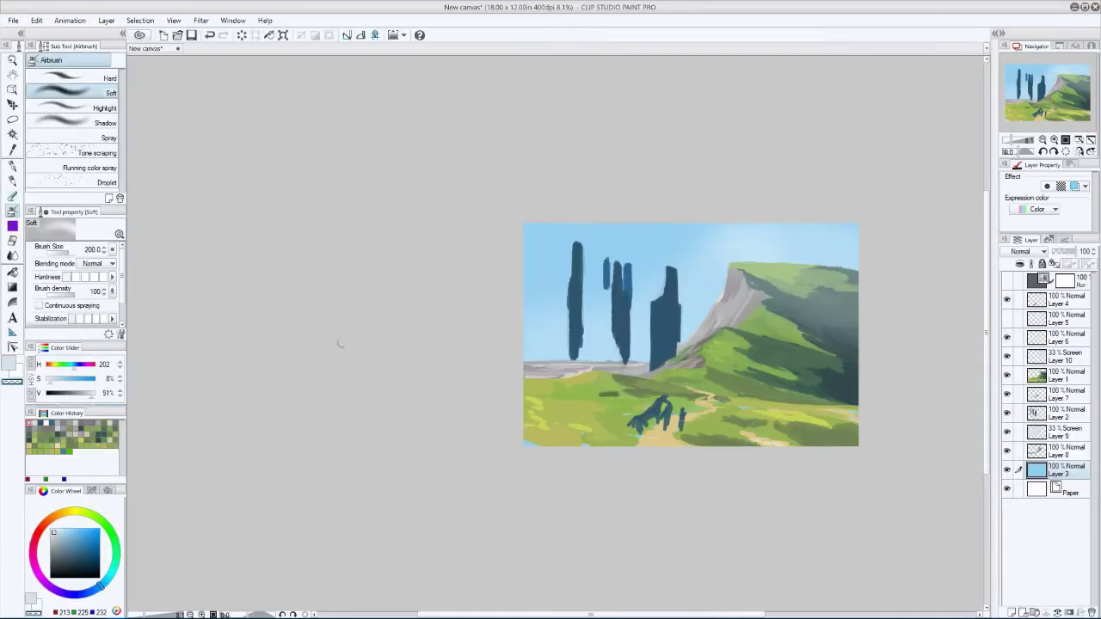
- Lock Layer 9's transparent pixels and recolour its haze light blue (RGB 149, 206, 240) using the G-pen at sizes 1000 to 1500
key("asciicircum")
key("bracketright")
key("bracketright")
key("bracketright")
key("bracketright")
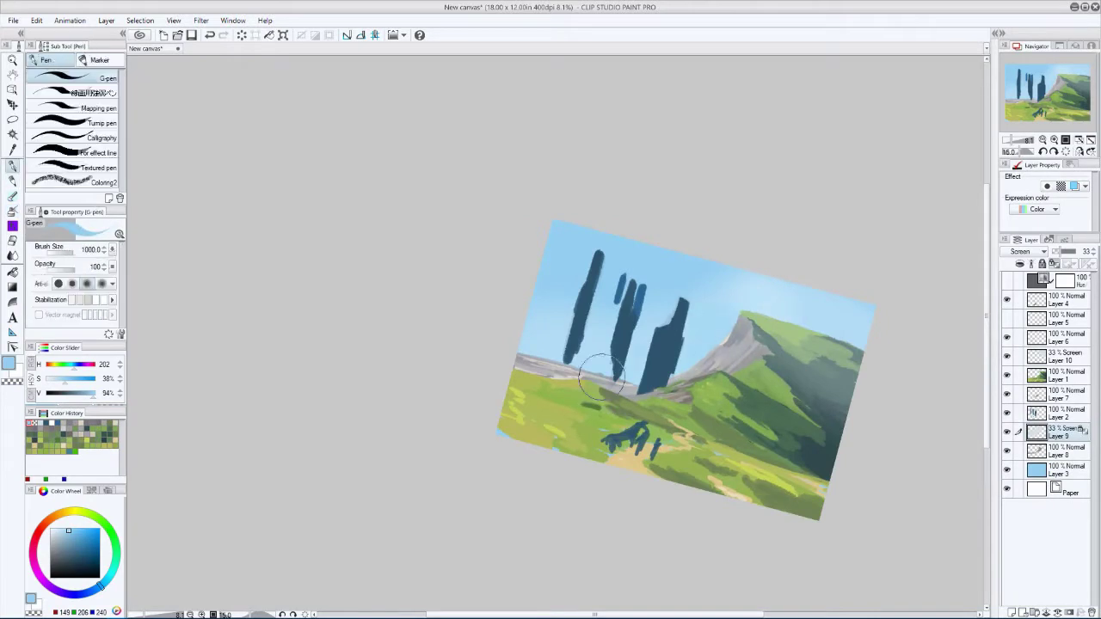
left_click(554, 333, "ctrl+shift")
key("minus")
key("h")
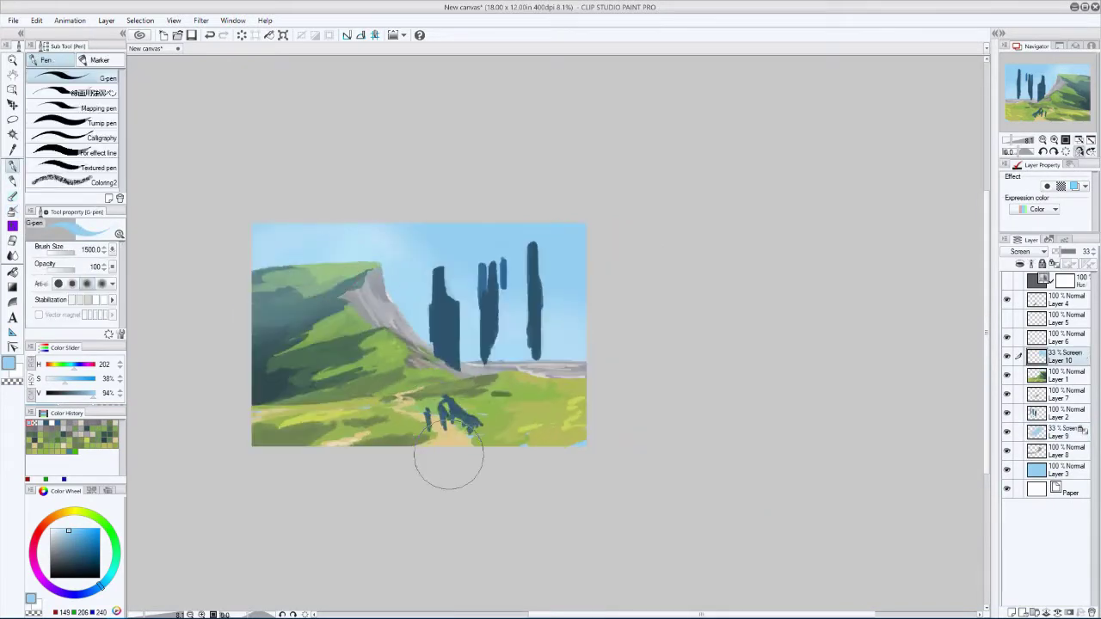
- Paint light-blue haze over the upper hill on Layer 10 with the pencil and set both haze layers to Normal blending
key("p")
key("bracketright")
key("bracketright")
key("bracketright")
key("h")
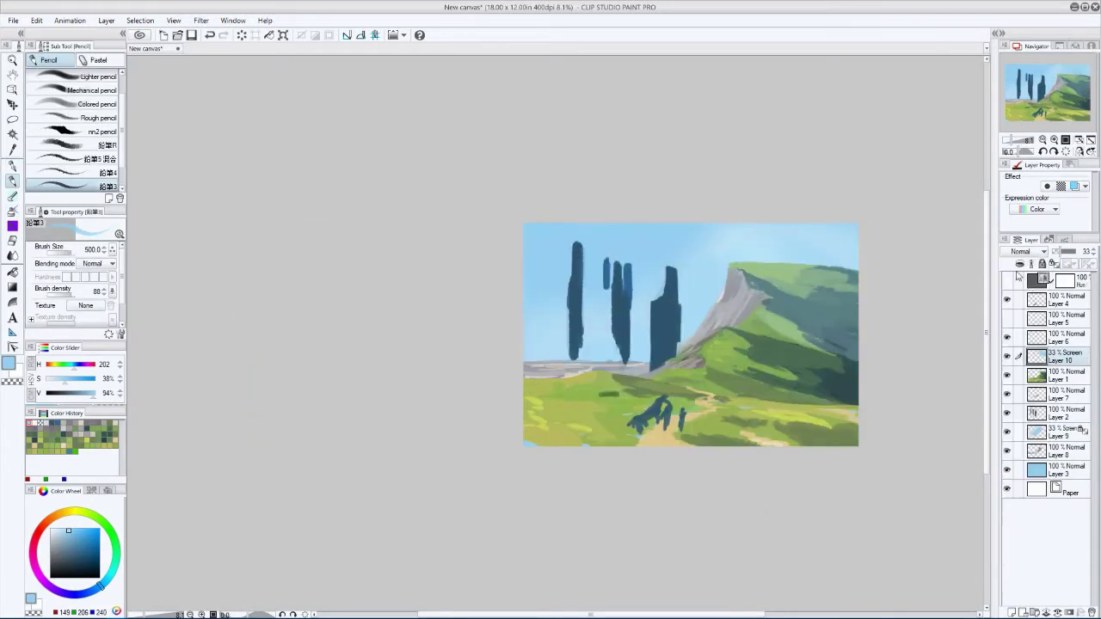
key("h")
left_click(396, 305, "ctrl+shift")
key("h")
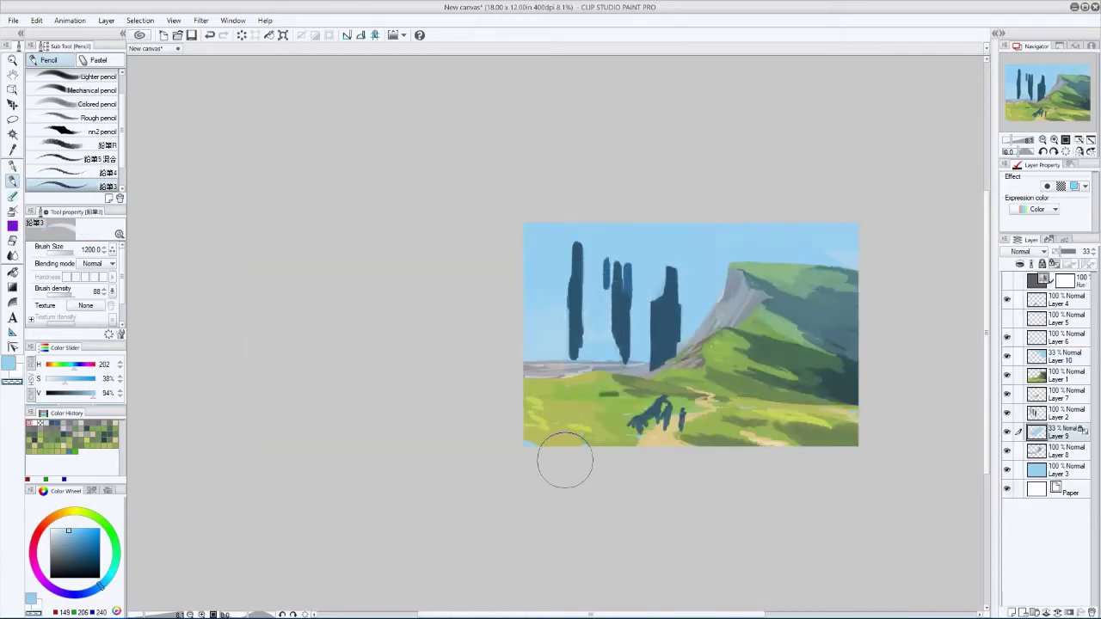
- Erase parts of the Layer 10 haze over the dark hillside with the G-pen at about size 600
key("p")
left_click(852, 233, "ctrl+shift")
key("h")
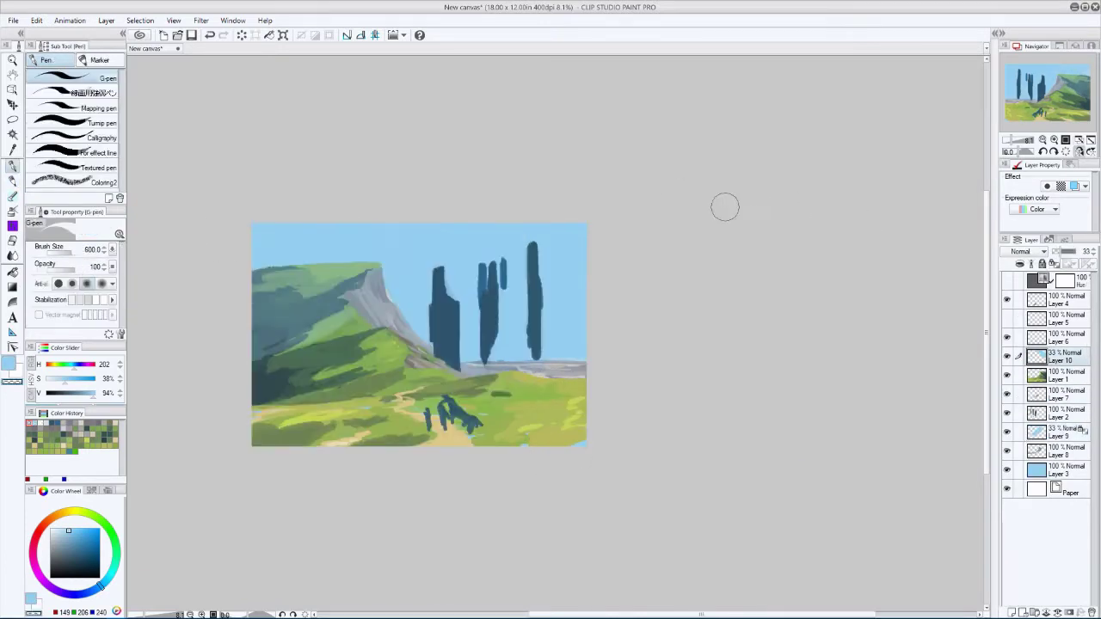
key("h")
key("bracketleft")
key("bracketleft")
key("bracketleft")
key("bracketleft")
key("bracketleft")
key("bracketright")
key("bracketright")
key("h")
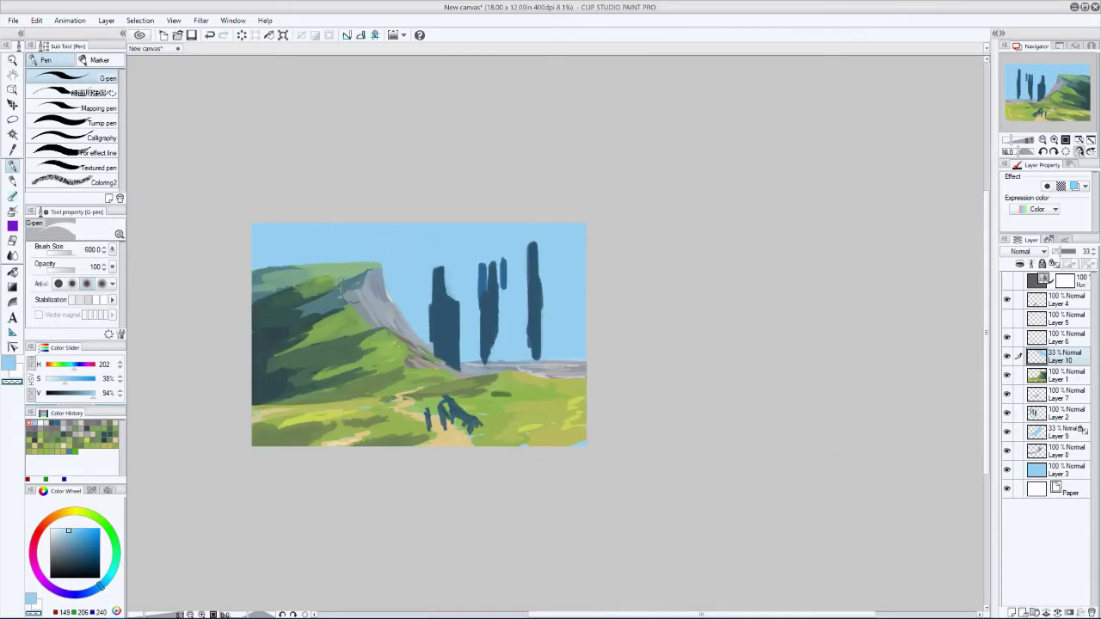
- Paint light-blue haze across the far hill behind the nearer ridge with the G-pen at sizes 250 to 500, and hide Layer 9
key("minus")
key("minus")
key("h")
key("h")
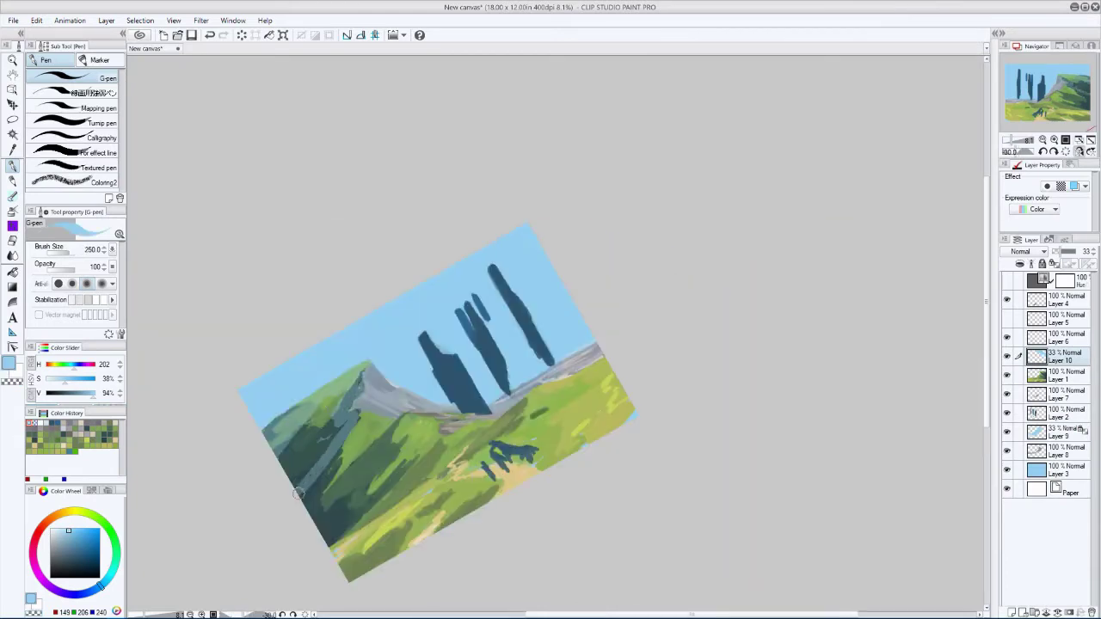
key("bracketright")
key("bracketright")
key("bracketright")
key("h")
left_click_drag(694, 340, 693, 217)
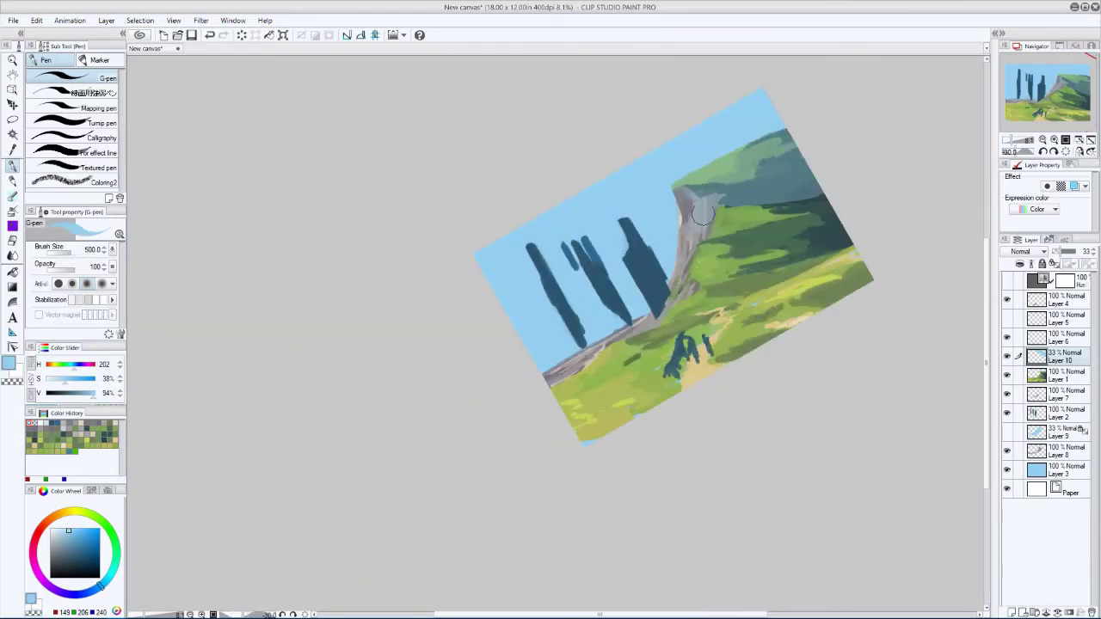
- Paint haze over the cliff and distant pillars on Layer 10, and erase it from the largest pillar with the G-pen at size 400
key("bracketright")
key("asciicircum")
key("asciicircum")
key("bracketleft")
key("bracketleft")
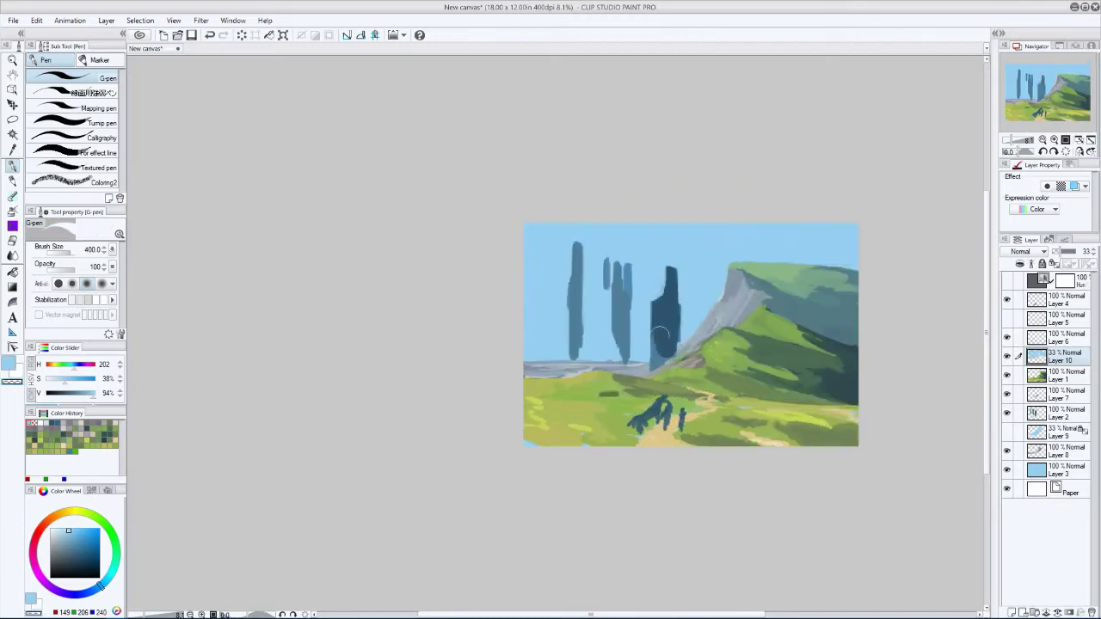
- Raise Layer 10's opacity to 50% and airbrush soft light-blue haze over the far hill and cliff at size 2000
key("minus")
key("b")
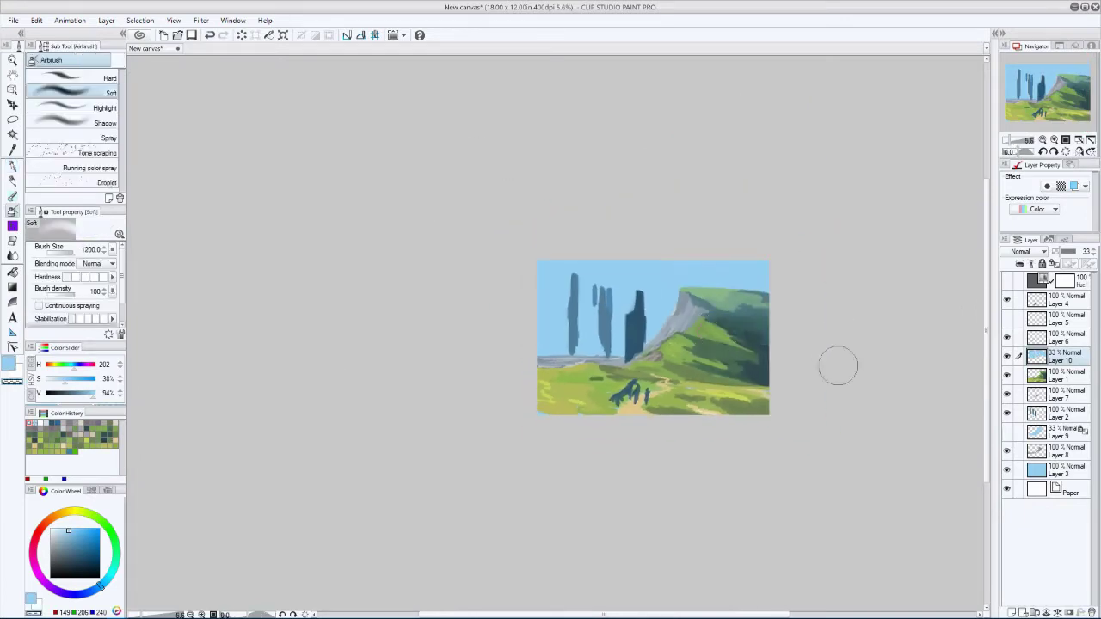
key("h")
key("h")
key("minus")
key("bracketright")
key("h")
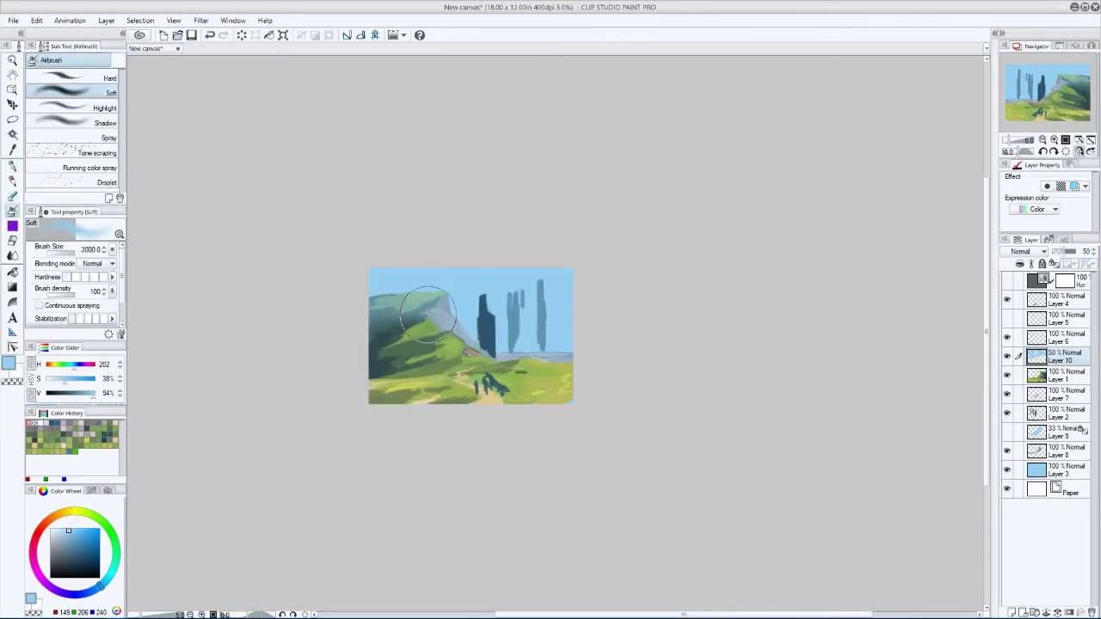
- Erase the haze from the hills, cliff and middle pillars with the Soft airbrush, reducing its size from 1700 to 600
key("h")
key("h")
key("h")
key("h")
key("h")
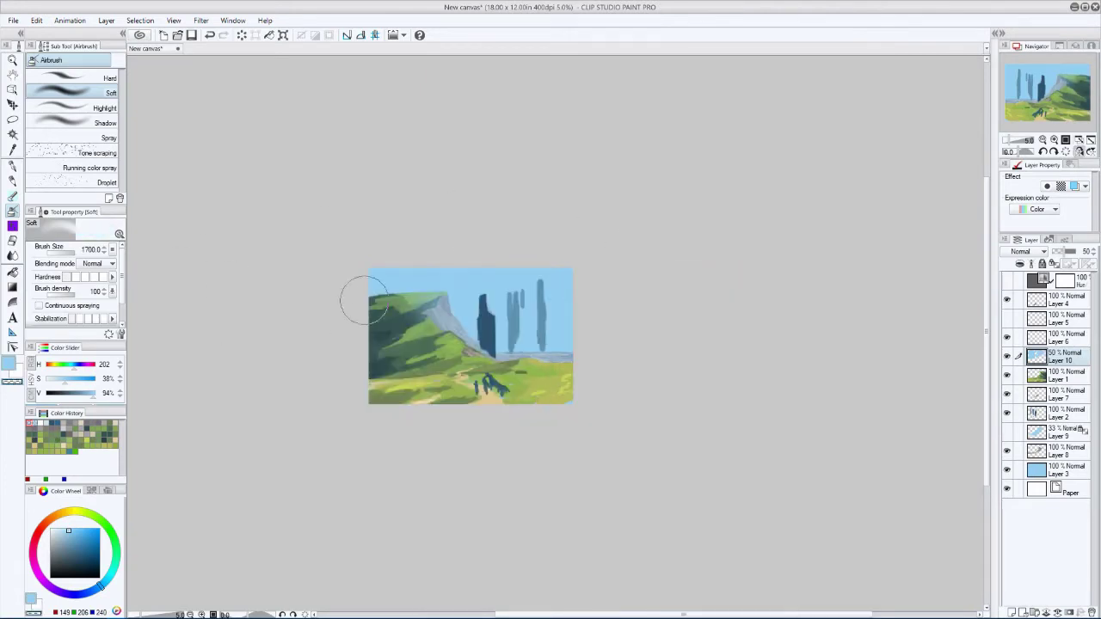
key("bracketleft")
key("h")
key("bracketleft")
key("bracketleft")
key("bracketleft")
key("h")
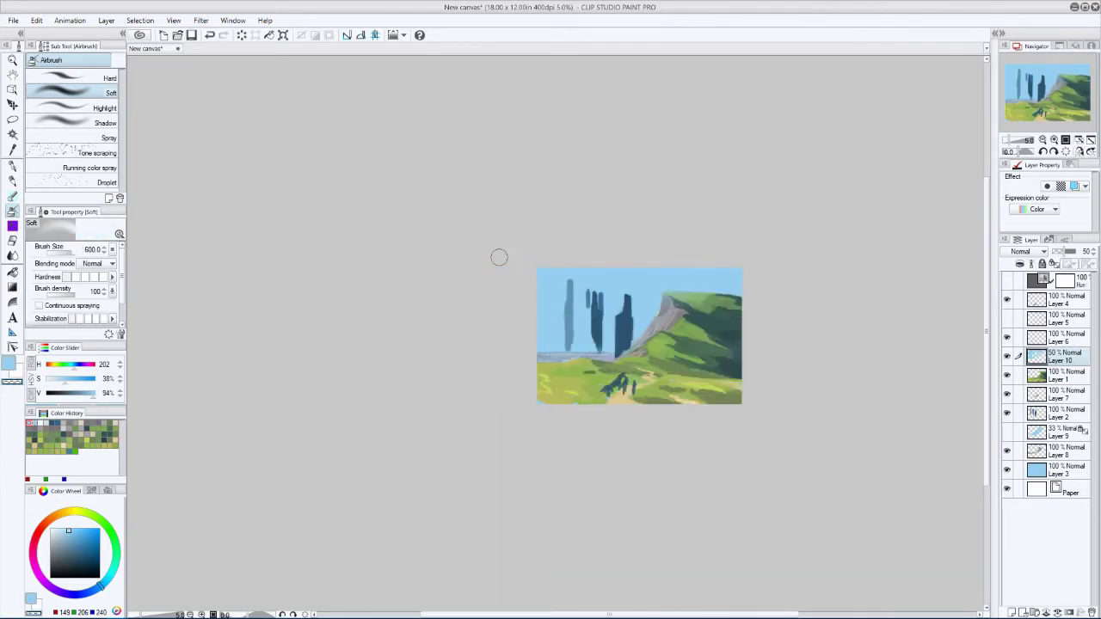
- Hide the pillars on Layer 2, place a duplicate of the Layer 10 haze beneath Layer 8, and hide the original
key("h")
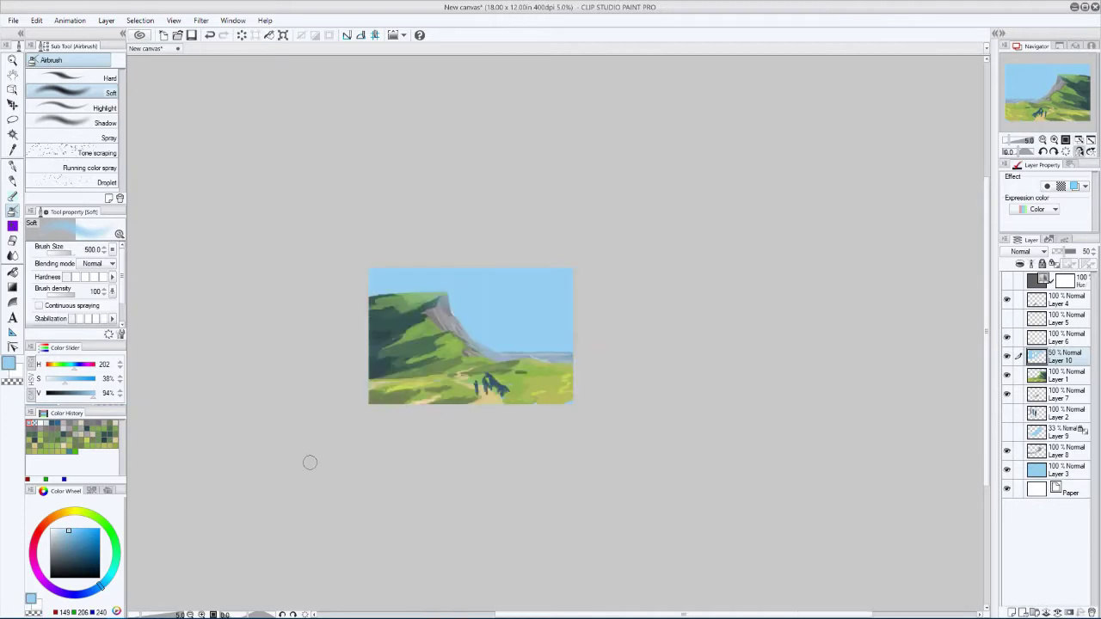
left_click_drag(1040, 374, 1039, 452)
key("asciicircum")
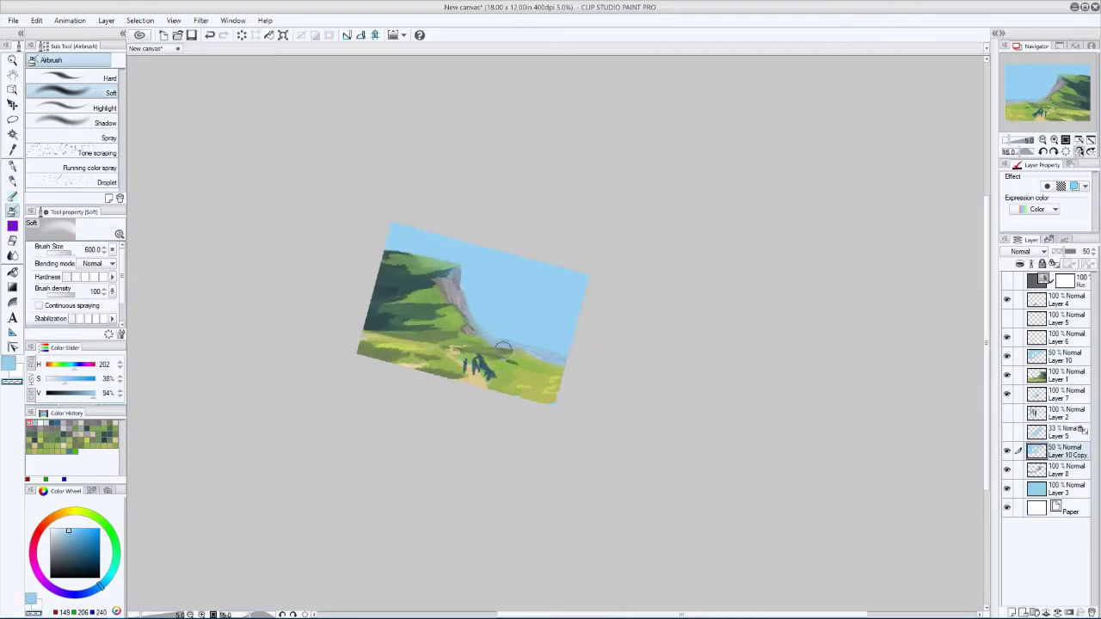
left_click_drag(503, 346, 379, 404)
left_click_drag(1065, 452, 1065, 479)
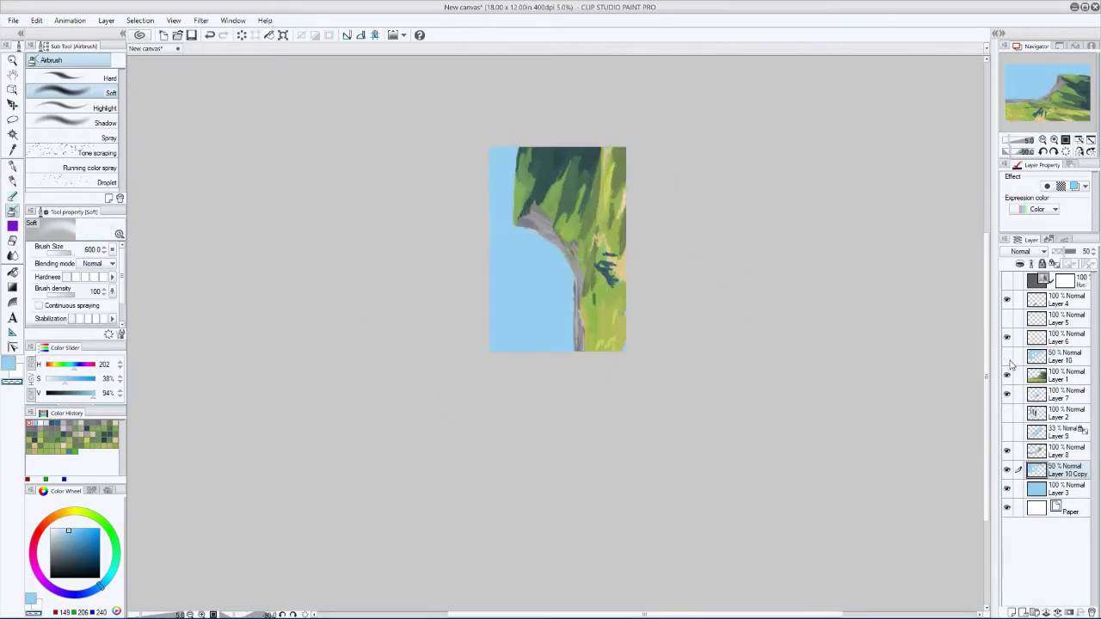
- Create a new layer beneath Layer 8 and the haze copy, and pencil distant ridge strokes on it in grey (RGB 157, 154, 156)
left_click(570, 278, "alt")
key("p")
key("ctrl+shift+n")
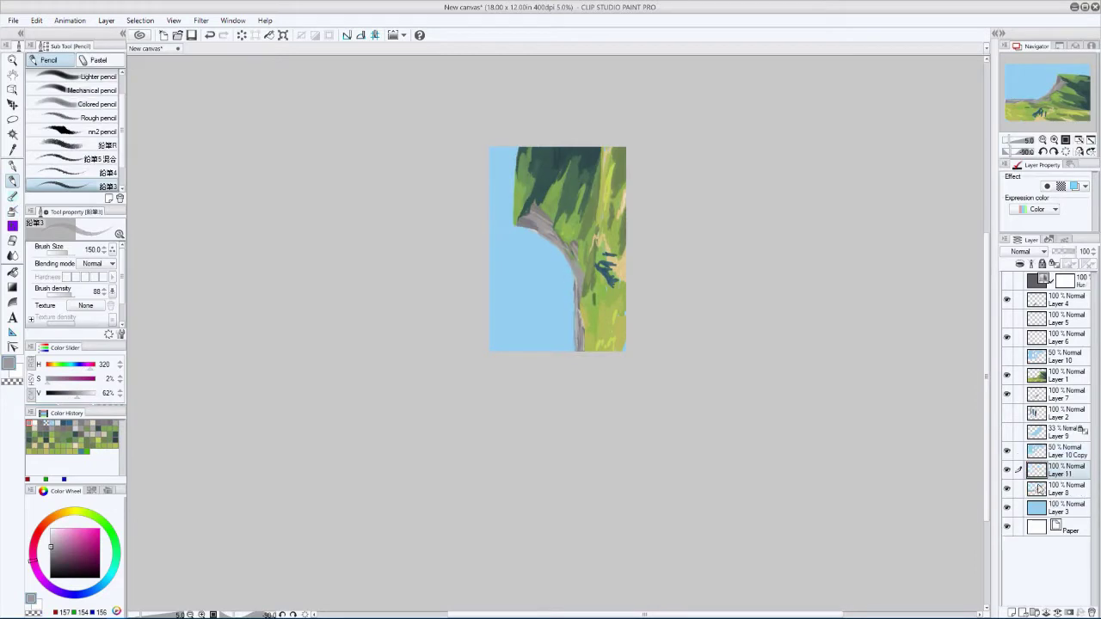
left_click_drag(1039, 489, 1039, 451)
mouse_move(574, 265)
left_mouse_down()
mouse_move(569, 344)
mouse_move(602, 387)
mouse_move(560, 378)
left_mouse_up()
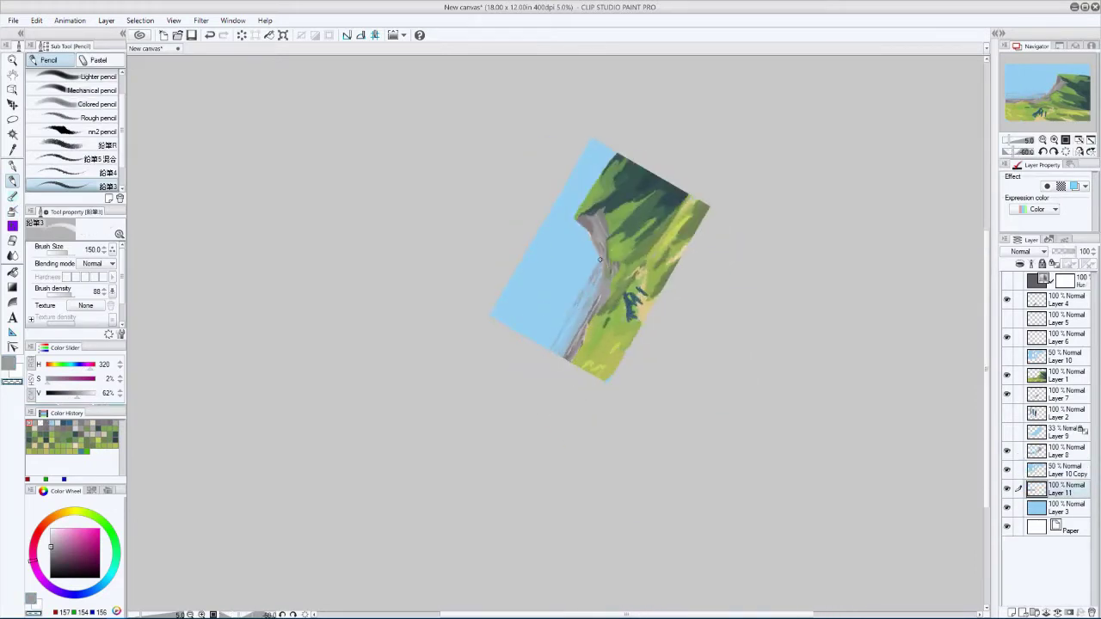
- Add finer grey strokes to the distant ridge toward the cliff base with the pencil at size 80
key("asciicircum")
key("asciicircum")
key("asciicircum")
key("asciicircum")
key("asciicircum")
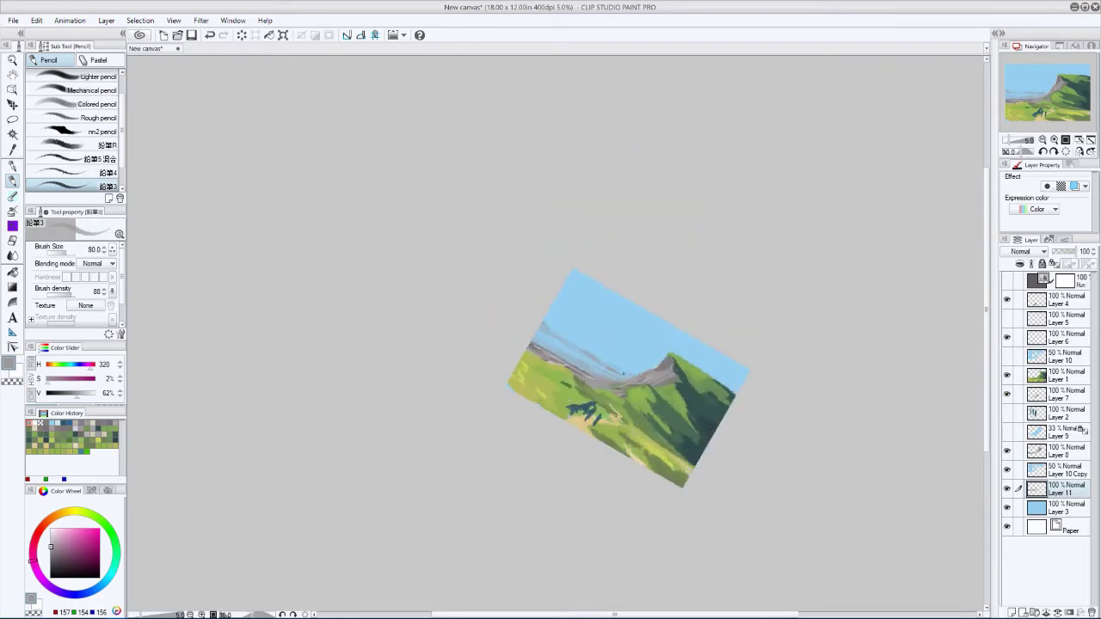
key("minus")
key("minus")
key("minus")
key("minus")
key("minus")
key("minus")
key("minus")
key("asciicircum")
key("asciicircum")
key("asciicircum")
key("asciicircum")
key("asciicircum")
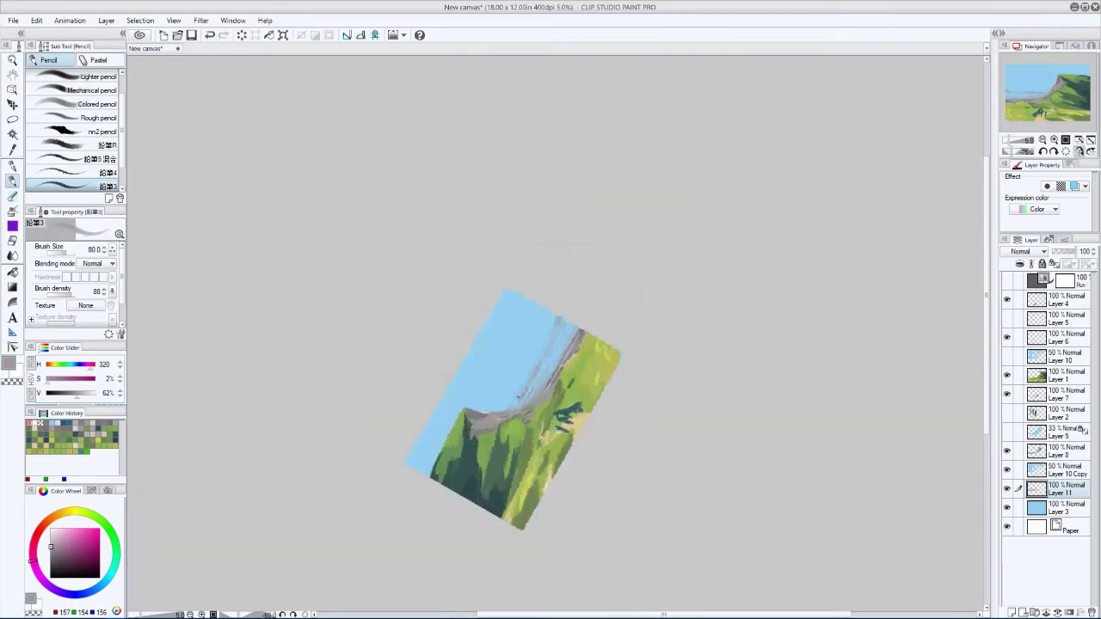
- Spread more sky blue haze (RGB 149, 206, 240) on Layer 10 Copy with the Soft airbrush at size 1700
key("b")
left_click(532, 322, "alt")
key("h")
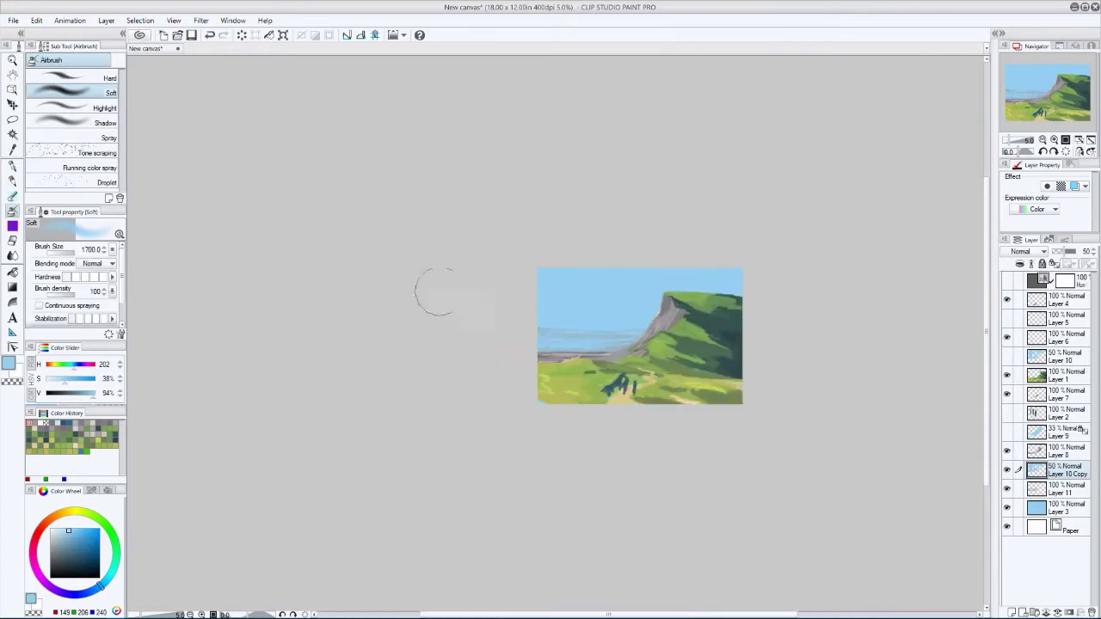
key("h")
key("bracketright")
key("h")
- Add fine grey strokes to the distant ridges on Layer 11 with the pencil, reducing its size from 70 to 25
key("alt+bracketleft")
key("p")
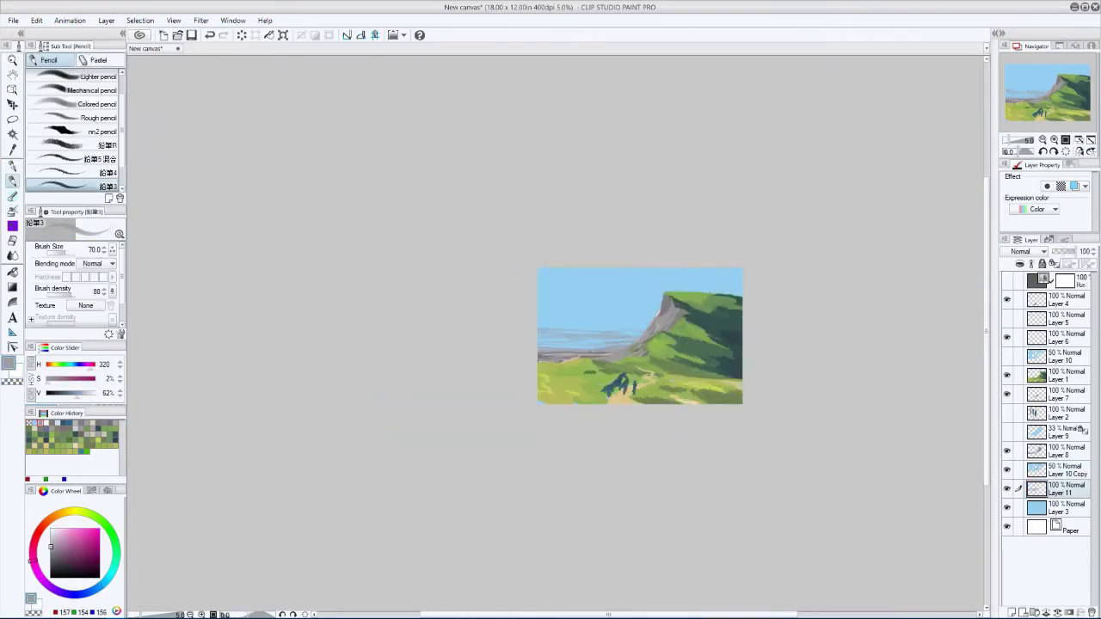
key("minus")
key("minus")
key("minus")
key("minus")
key("minus")
left_click(574, 248, "alt")
key("asciicircum")
key("asciicircum")
key("asciicircum")
key("asciicircum")
key("asciicircum")
key("asciicircum")
key("asciicircum")
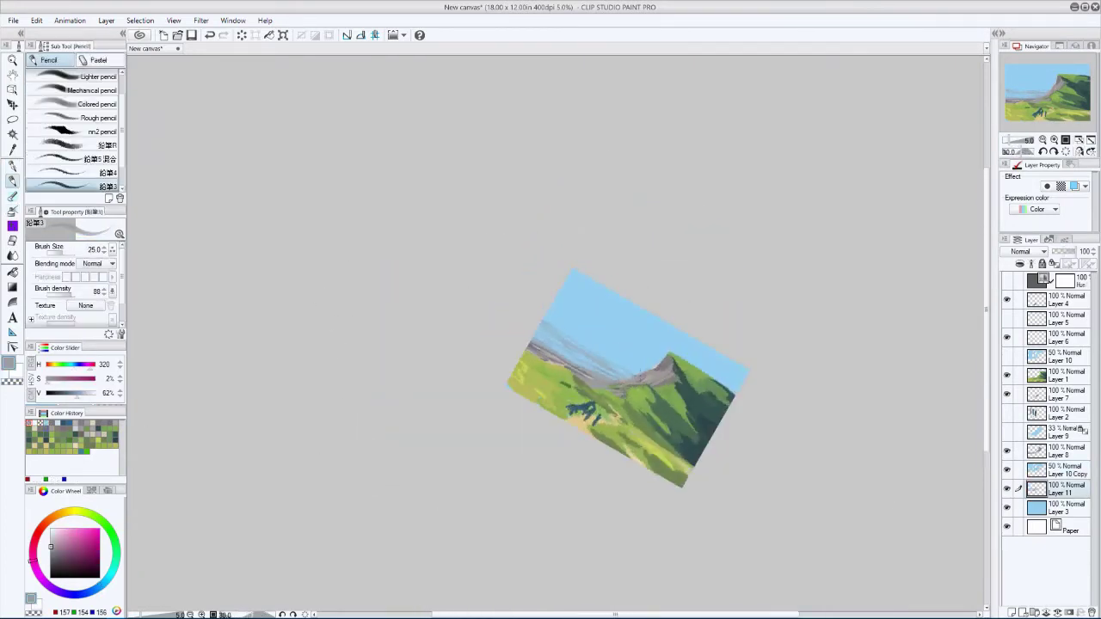
- Touch up the distant grey ridges near the horizon on Layer 11 with the pencil at size 50
key("minus")
key("minus")
key("minus")
key("minus")
key("minus")
key("bracketright")
key("bracketright")
key("bracketright")
key("asciicircum")
key("asciicircum")
key("asciicircum")
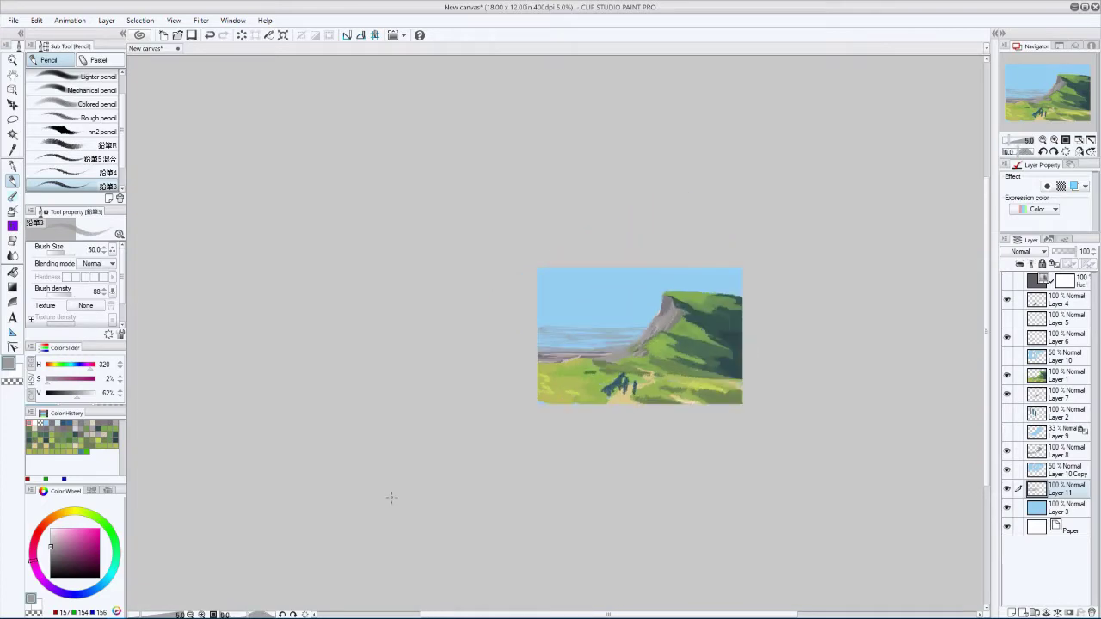
- Create a Color dodge layer beneath Layer 11 and pencil sky blue highlights between the distant ridges at size 20
key("ctrl+shift+n")
key("minus")
key("minus")
key("minus")
left_click(550, 284, "alt")
left_click(1022, 252)
left_click(1017, 351)
scroll(622, 275, "up", 2)
key("bracketleft")
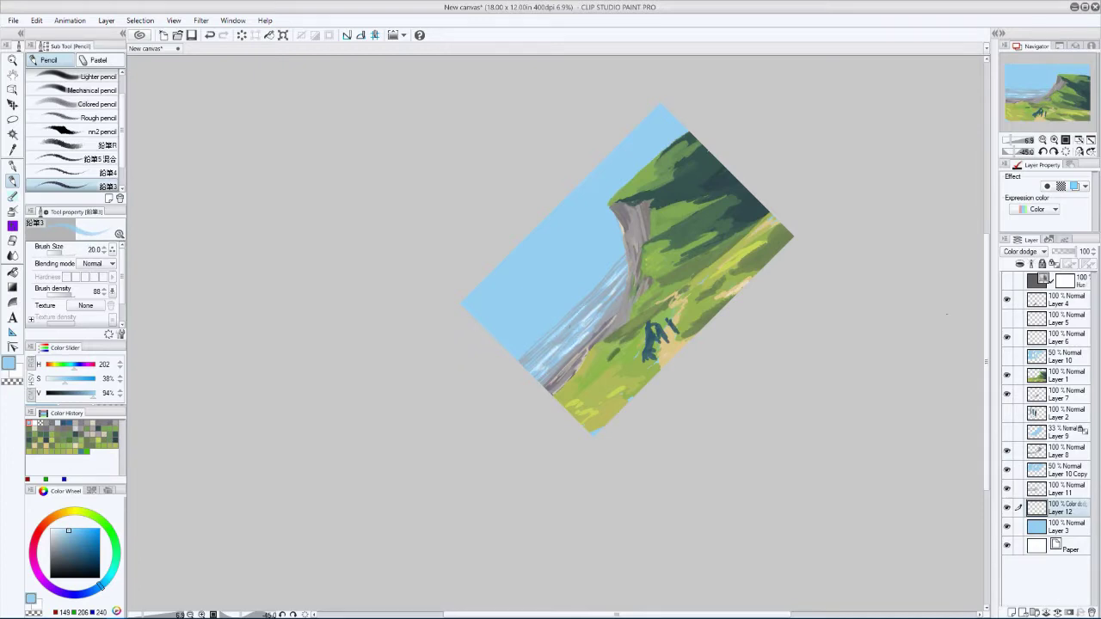
- Set the highlight layer to Glow dodge at 36% opacity and raise it above Layer 10 Copy
key("Down")
key("asciicircum")
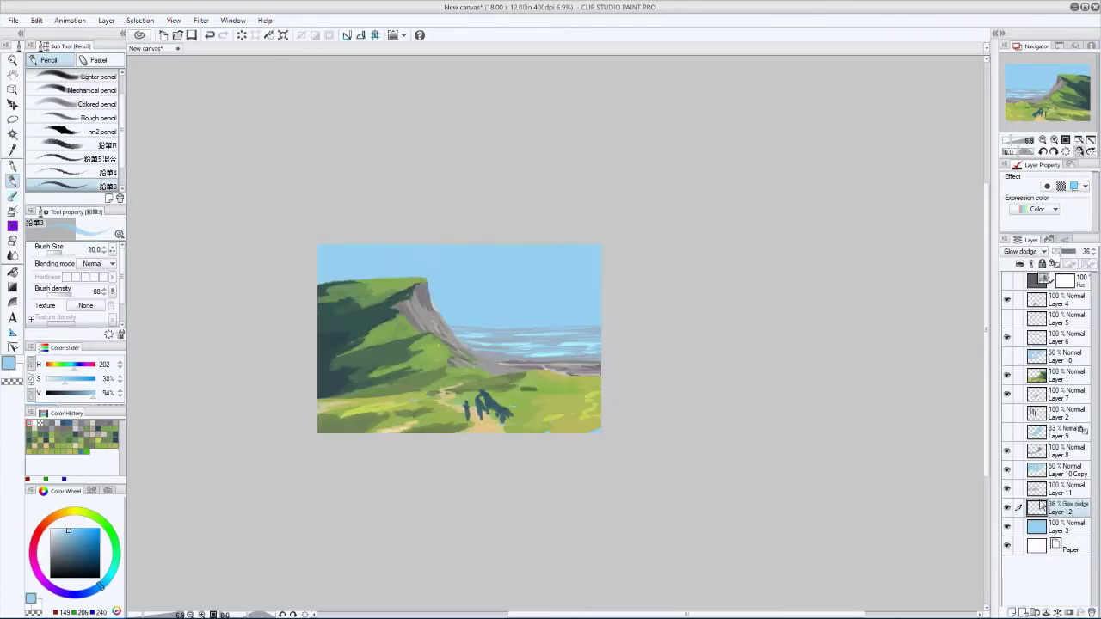
key("ctrl+bracketright")
key("ctrl+bracketright")
- Erase parts of the water highlights on Layer 12 with the transparent pencil at size 20
key("minus")
key("minus")
key("minus")
key("minus")
key("minus")
key("minus")
key("asciicircum")
key("asciicircum")
key("asciicircum")
key("asciicircum")
key("asciicircum")
key("asciicircum")
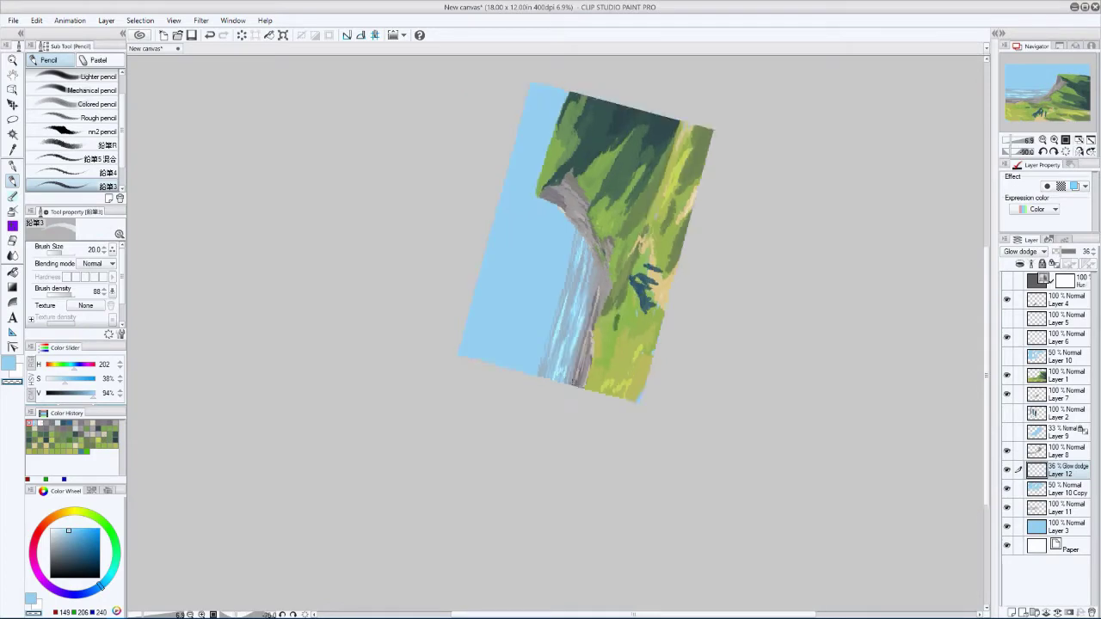
- Move Layer 12 beneath Layer 10 Copy, change its blending mode to Add (Glow), and hide it
key("ctrl+bracketleft")
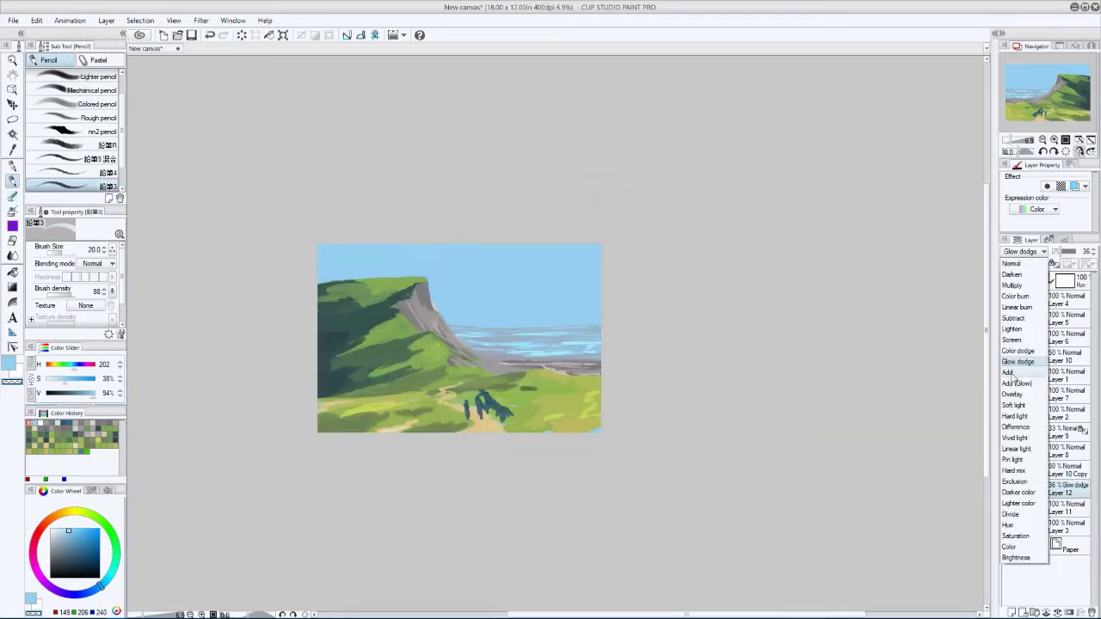
key("Down")
key("Down")
key("h")
key("h")
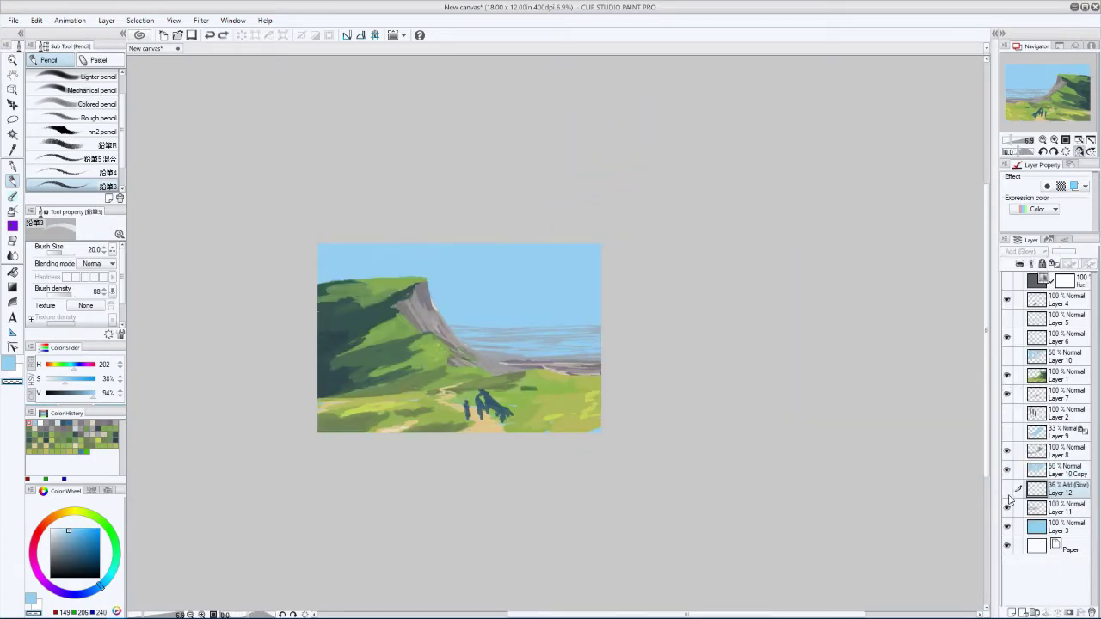
- Create a new layer above Layer 12, hide Layer 10 Copy, and pencil a large white cloud over the sea at size 250
key("ctrl+shift+n")
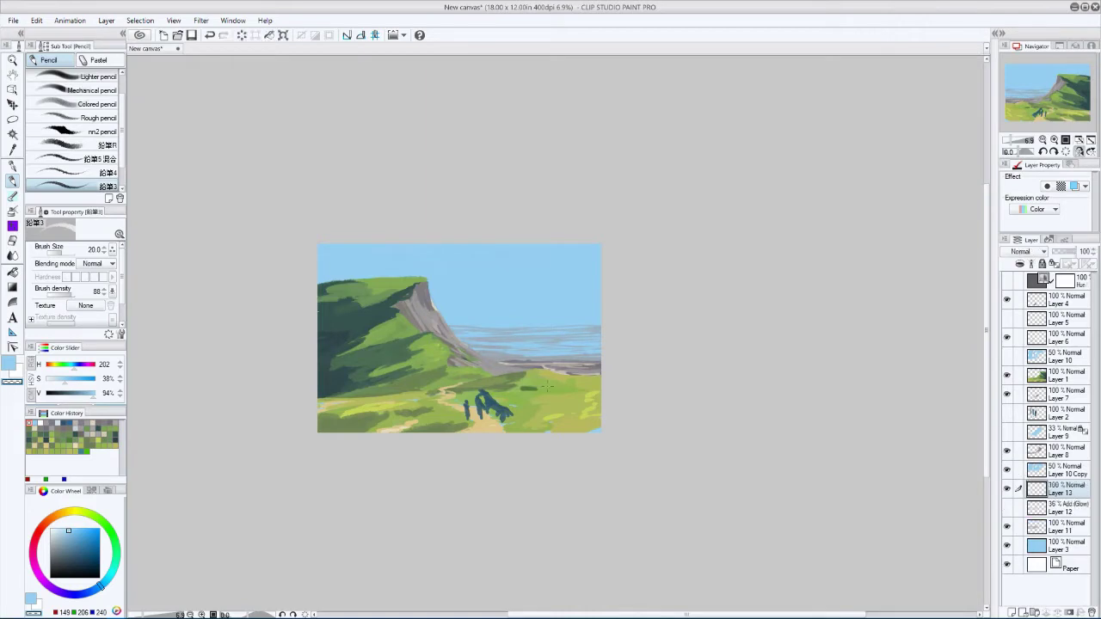
key("x")
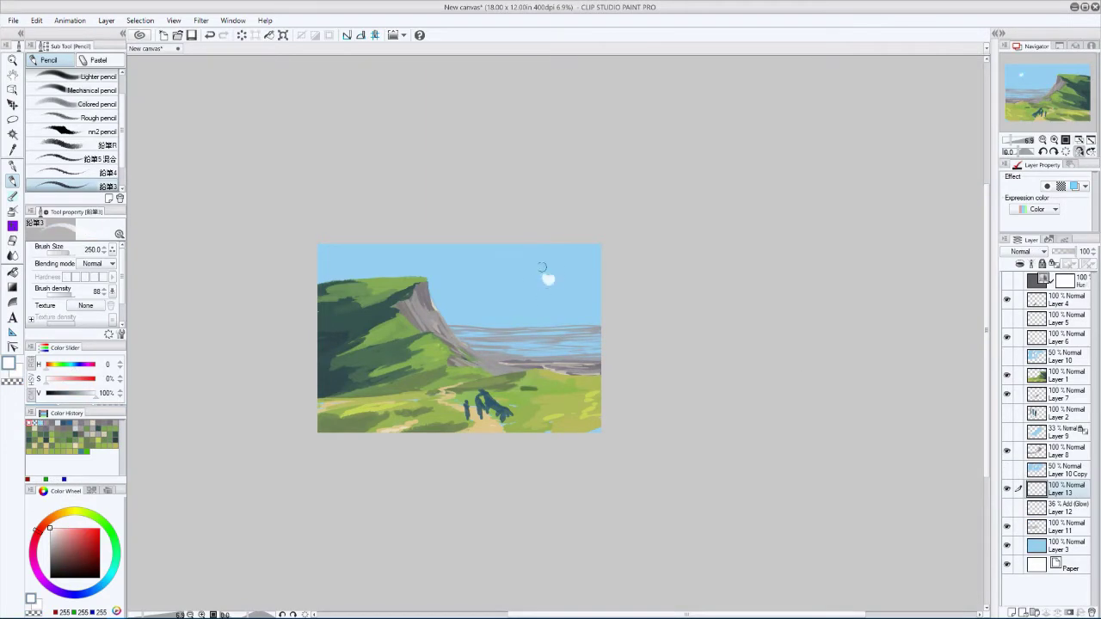
mouse_move(542, 267)
left_mouse_down()
mouse_move(499, 292)
mouse_move(512, 298)
mouse_move(507, 312)
mouse_move(568, 322)
mouse_move(549, 290)
mouse_move(590, 271)
mouse_move(571, 282)
mouse_move(594, 319)
left_mouse_up()
key("minus")
key("minus")
key("minus")
key("minus")
key("minus")
key("minus")
key("minus")
key("minus")
key("minus")
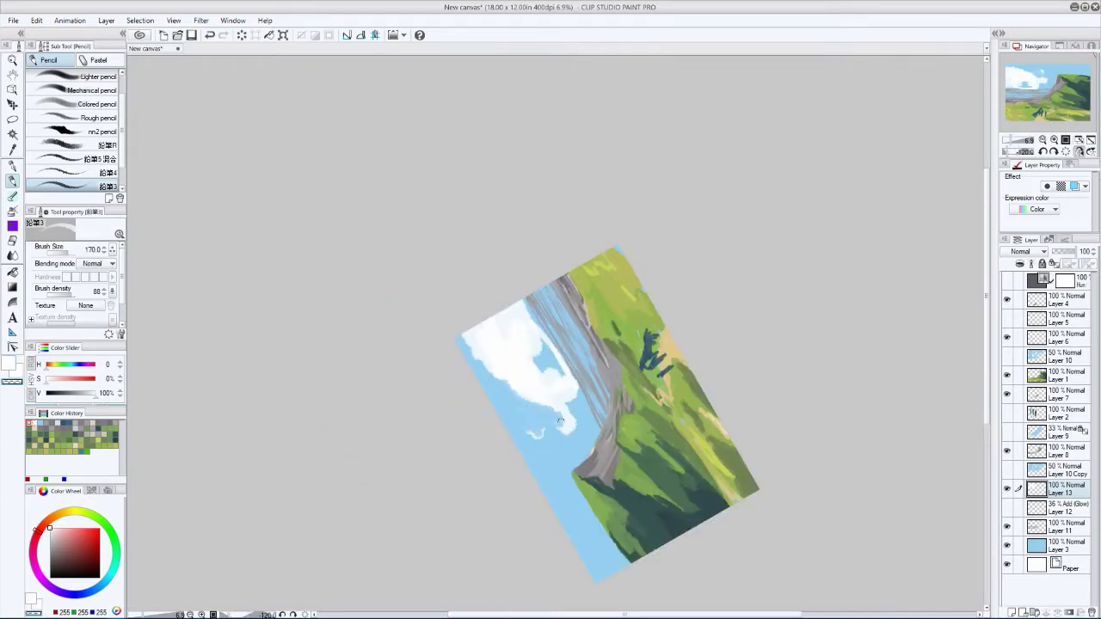
- Erase around and inside the white cloud with the transparent pencil and move Layer 13 beneath Layer 11
left_click_drag(560, 421, 502, 328)
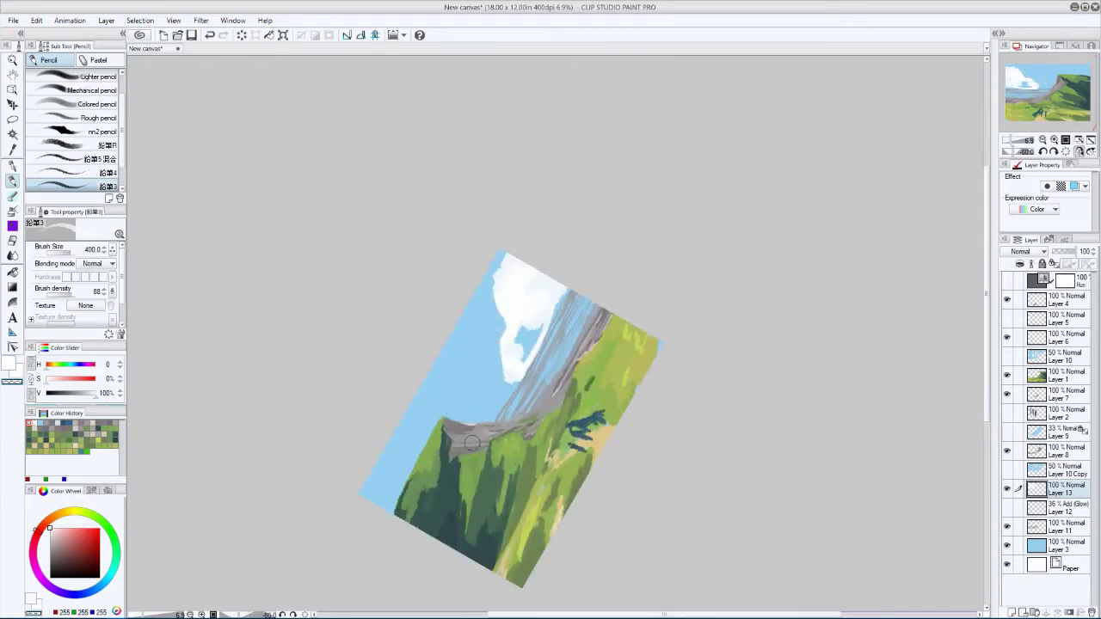
key("ctrl+bracketleft")
key("ctrl+bracketleft")
- Fill out the cloud bank above the horizon and add a small round cloud in white with the pencil at size 500
key("bracketright")
key("bracketright")
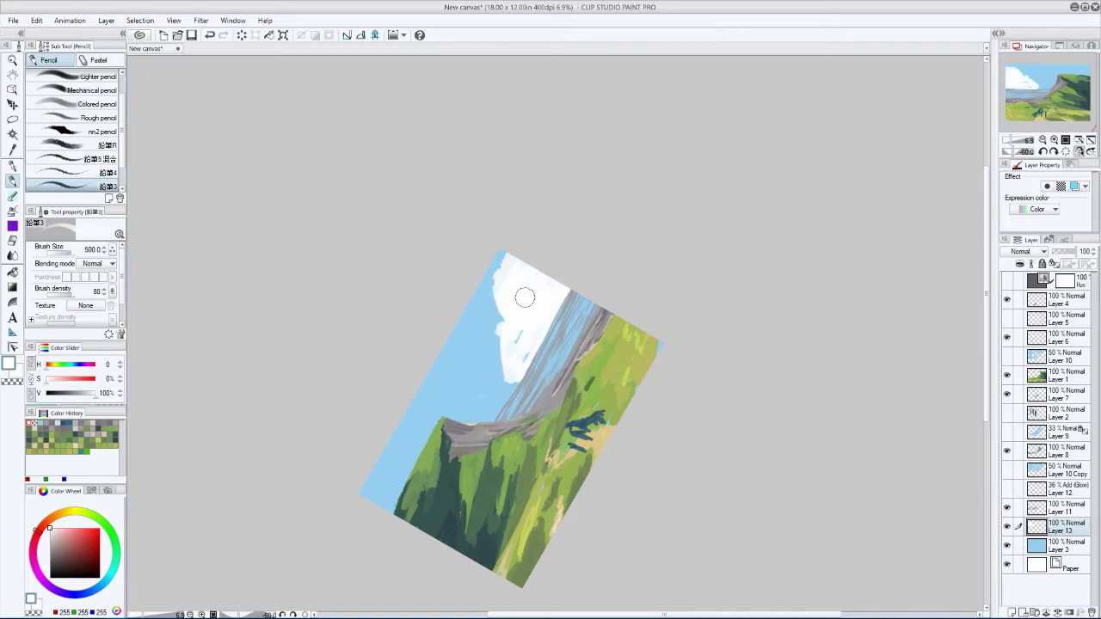
left_click_drag(525, 297, 644, 284)
key("h")
key("h")
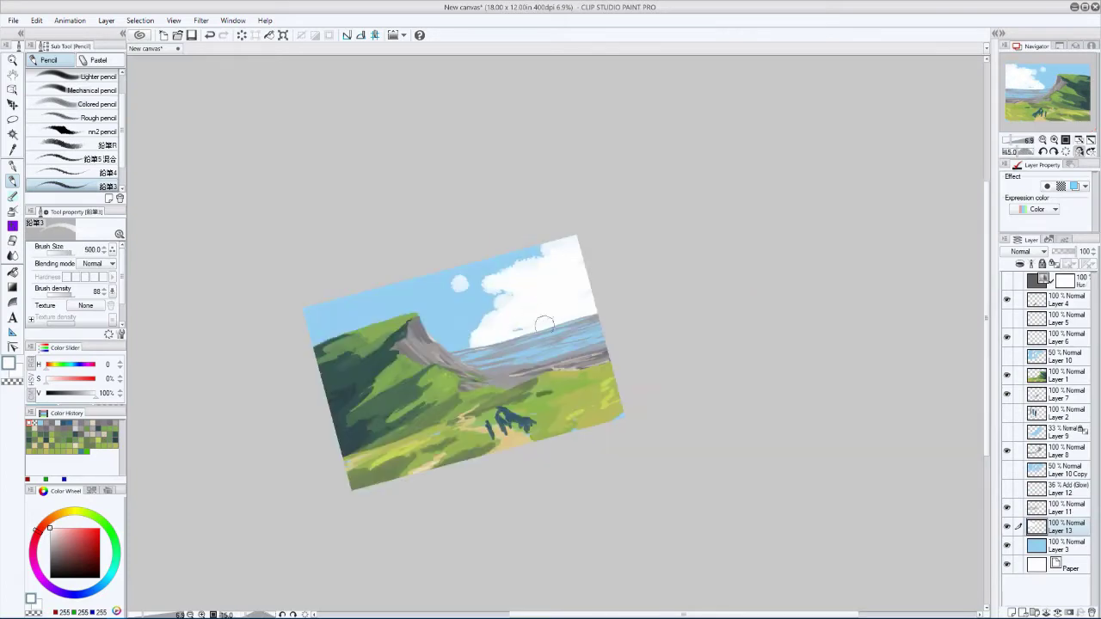
- Work pale blue-white strokes (RGB 243, 249, 253) into the cloud bank with the pencil at up to size 800
left_click(543, 324, "alt")
key("bracketright")
mouse_move(486, 293)
left_mouse_down()
mouse_move(558, 277)
mouse_move(542, 301)
left_mouse_up()
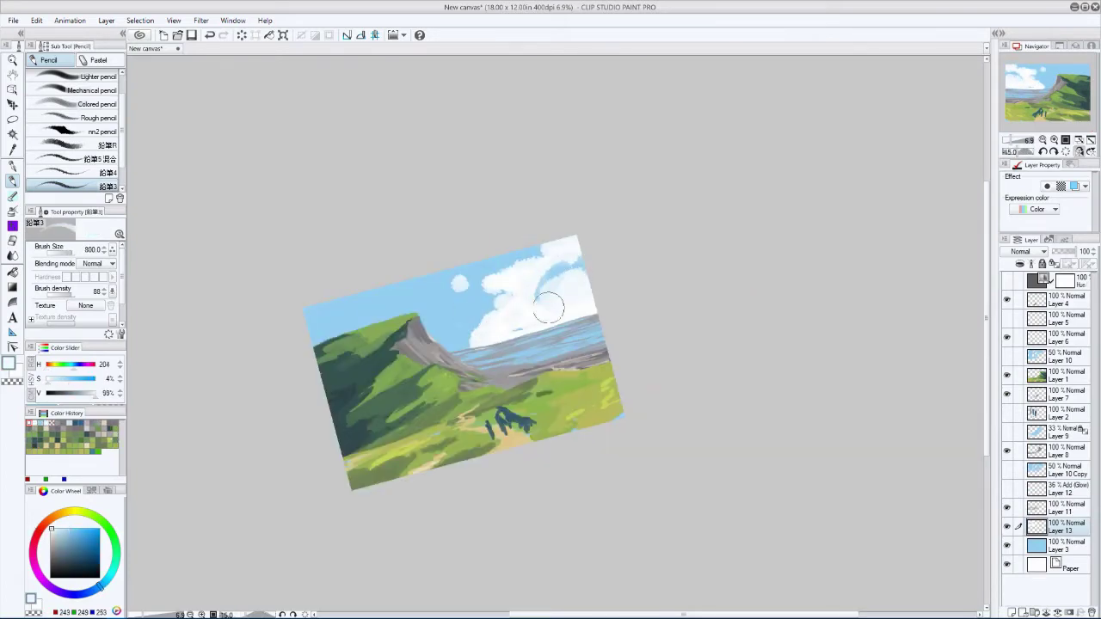
key("bracketleft")
key("bracketleft")
key("bracketleft")
- Lighten the middle of the cloud bank with sampled near-white (RGB 243, 252, 254) at pencil size 700
left_click(552, 278, "alt")
key("bracketright")
key("bracketright")
key("bracketright")
left_click(552, 278, "alt")
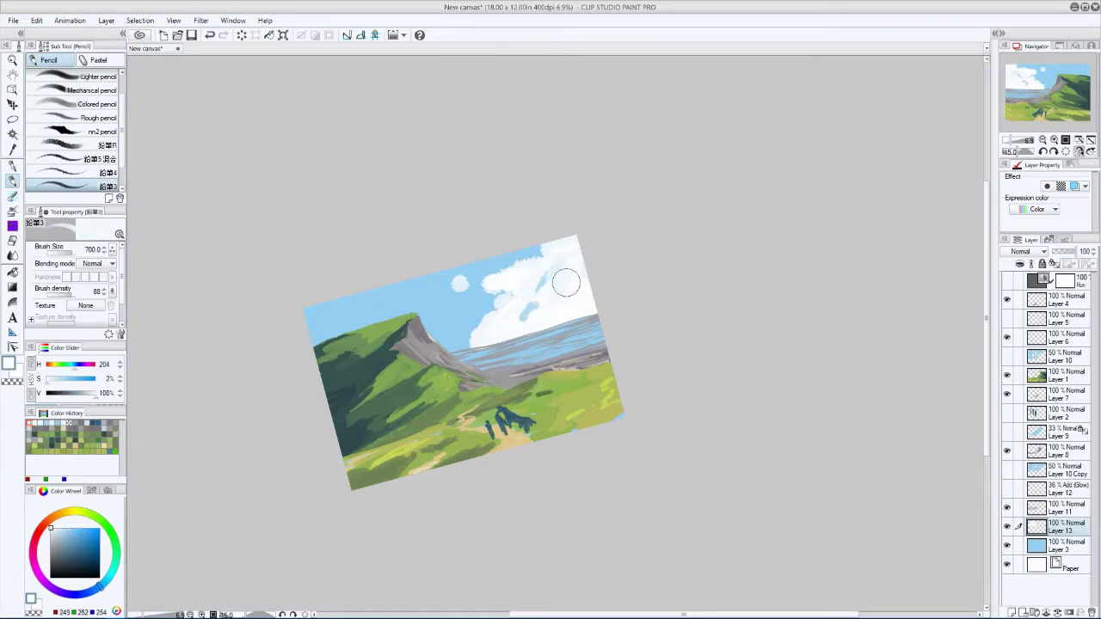
- Shape the cloud tops and the small separate cloud with near-white strokes and transparent pencil erasing at up to size 800
key("h")
key("h")
mouse_move(507, 251)
left_mouse_down()
mouse_move(515, 301)
mouse_move(547, 269)
left_mouse_up()
key("h")
key("h")
key("bracketright")
key("bracketleft")
key("bracketleft")
key("bracketleft")
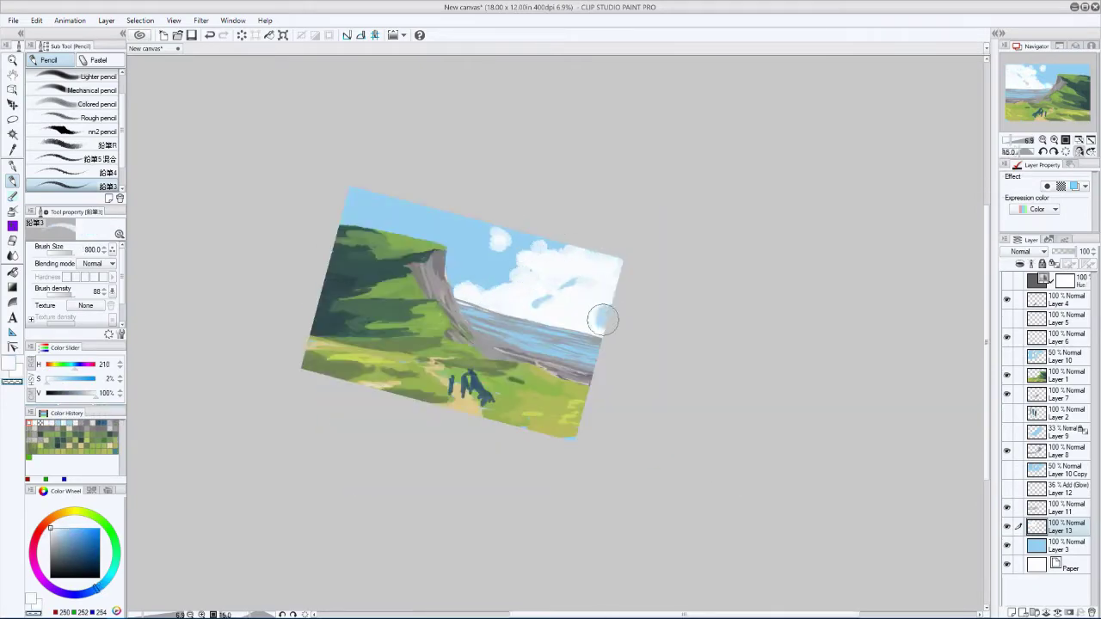
- Shade the lower clouds with sampled pale blue (RGB 216, 237, 250) and soften their edges at pencil sizes 600 to 700
key("h")
left_click(504, 309, "alt")
left_click(548, 294, "alt")
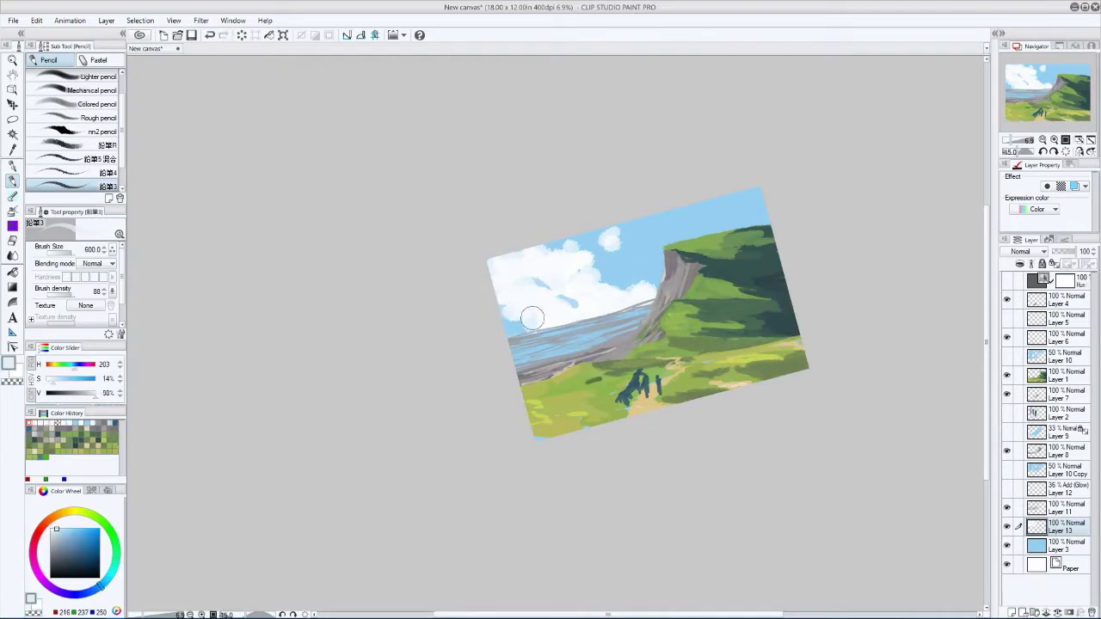
key("h")
left_click(548, 296, "alt")
key("bracketright")
key("h")
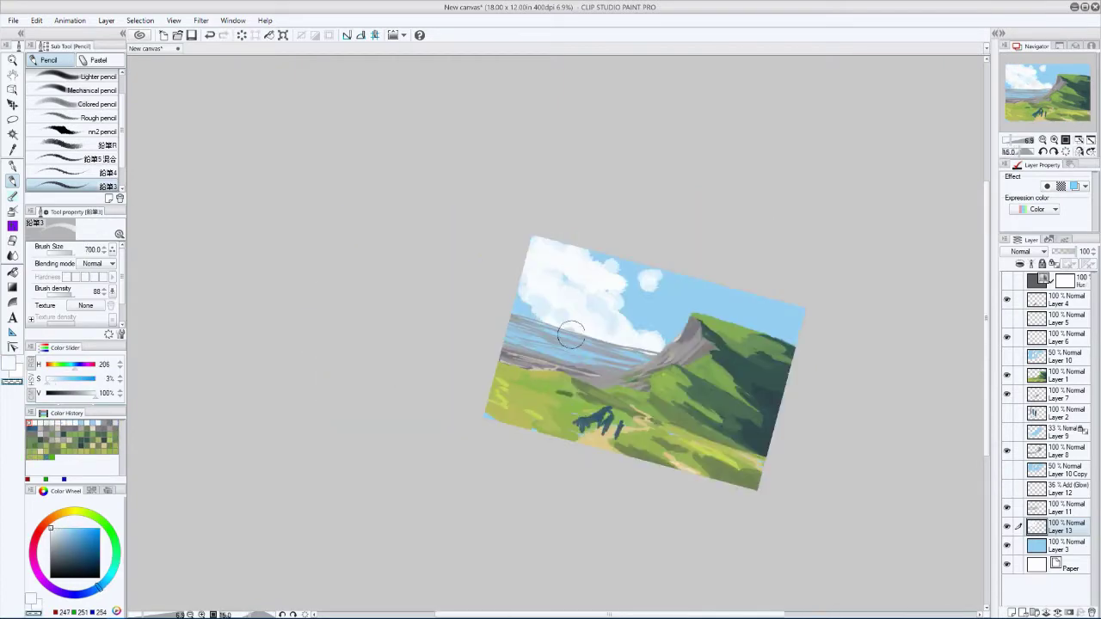
- Show Layer 10 Copy and paint sky blue haze over the clouds on it with the G-pen at size 1500
key("ctrl+at")
left_click(586, 275, "ctrl+shift")
key("bracketright")
key("bracketright")
left_click(586, 274, "alt")
key("p")
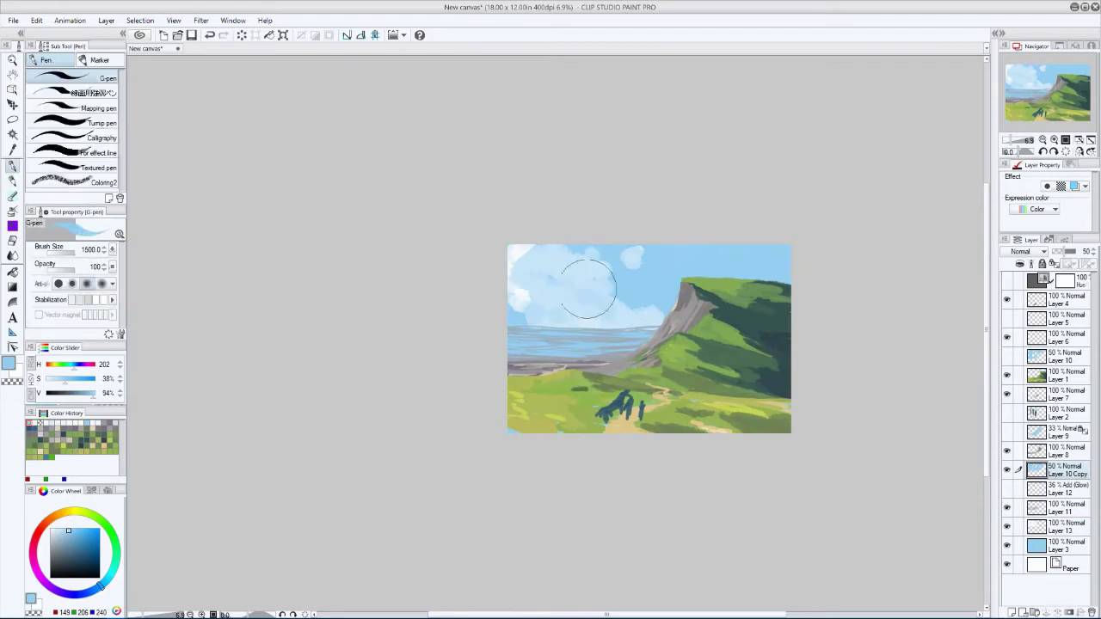
- Show Layer 9, erase parts of its haze with the transparent G-pen at size 1000, and hide both haze layers
left_click(1008, 431)
left_click(1037, 432)
key("bracketleft")
key("bracketleft")
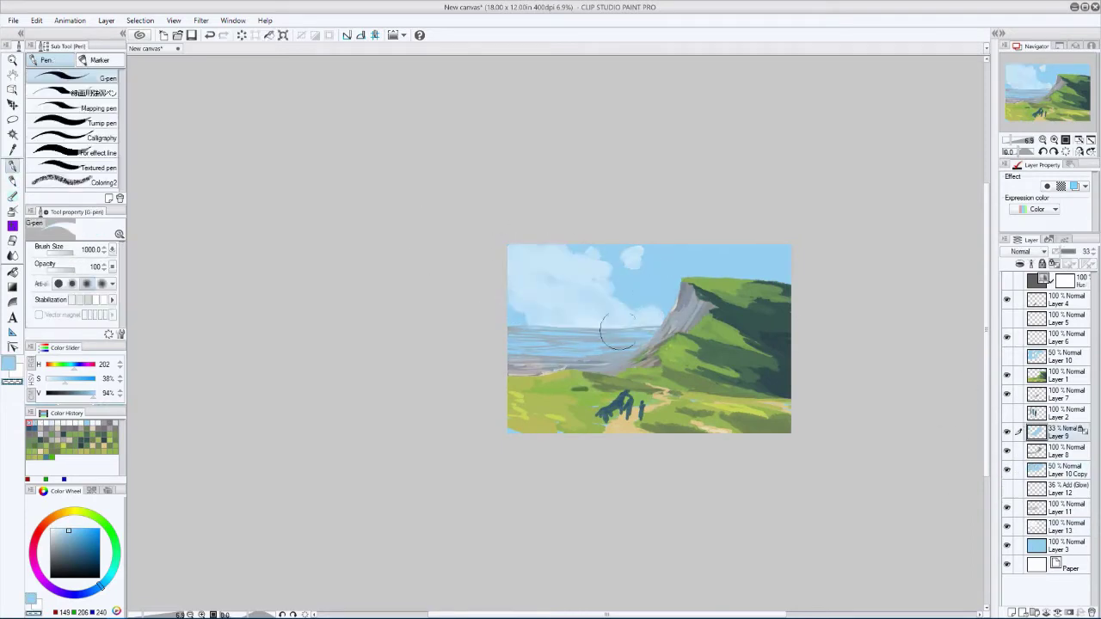
key("h")
key("h")
key("h")
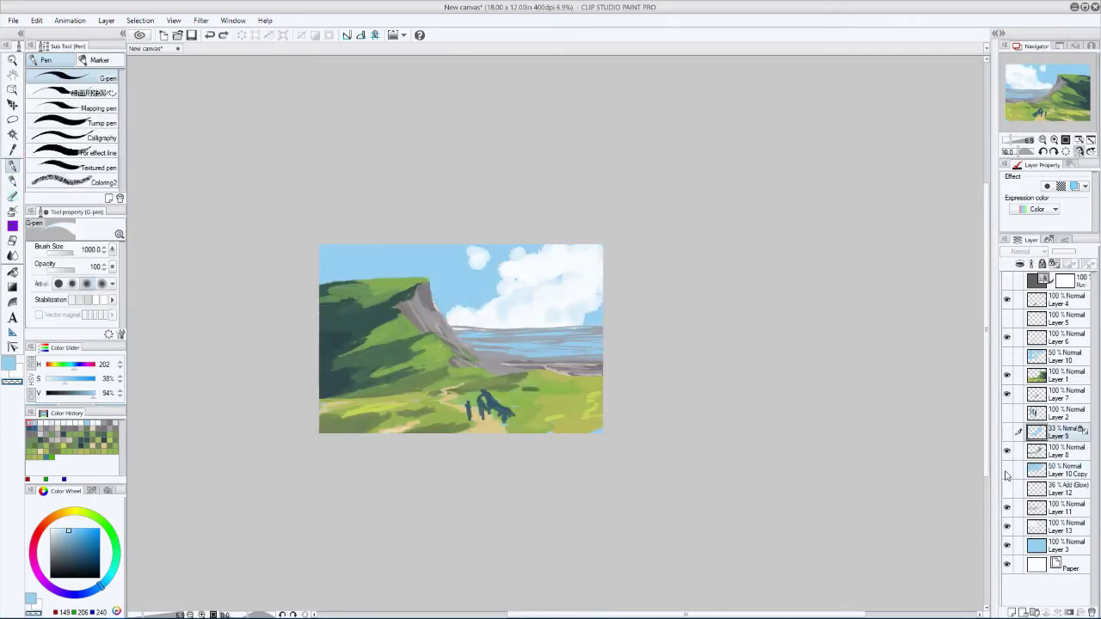
- Try Glow dodge at 29% opacity on the Layer 13 clouds and settle on Overlay at 100%
left_click(1058, 526)
left_click(1024, 251)
left_click(1020, 401)
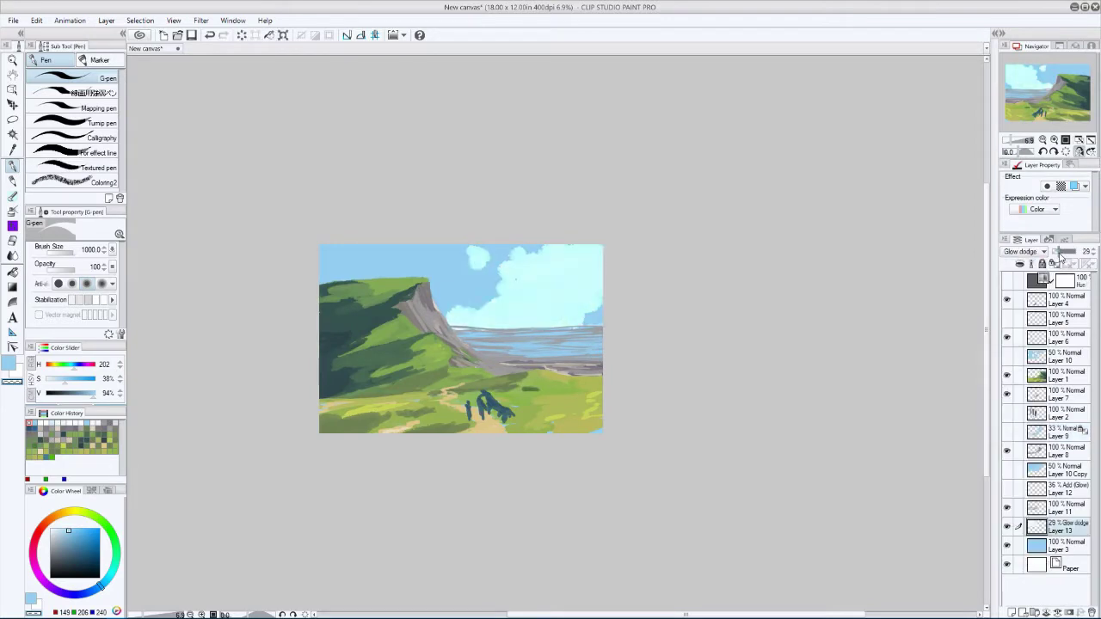
left_click(1023, 251)
left_click(1019, 401)
left_click_drag(1080, 251, 1058, 258)
key("ctrl+z")
key("h")
key("ctrl+z")
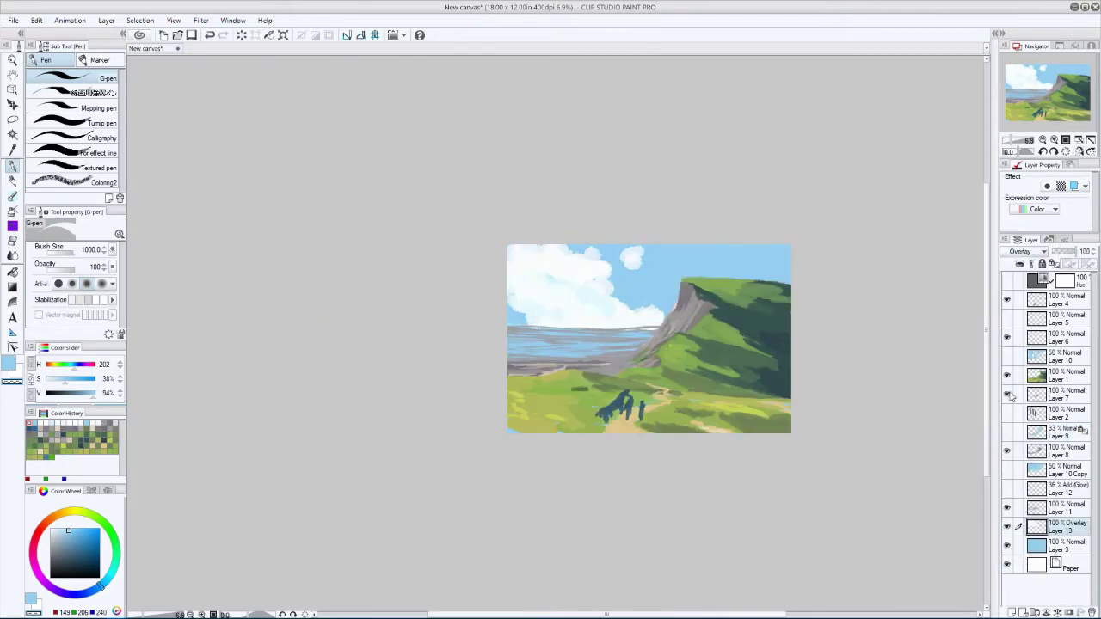
left_click(1024, 251)
left_click(1020, 424)
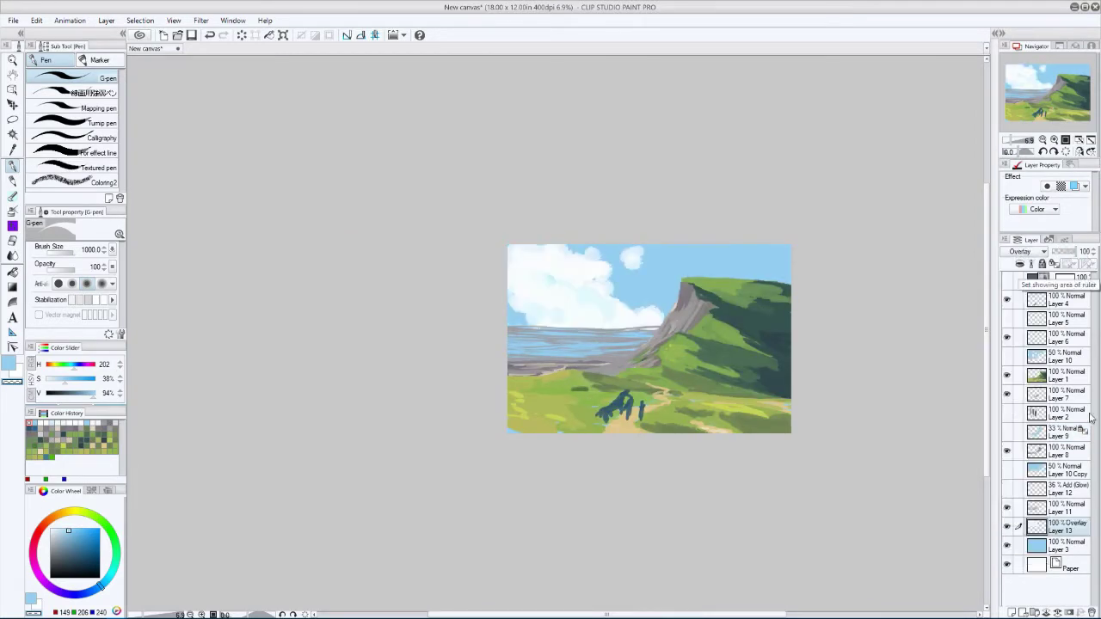
- Duplicate the Layer 13 clouds, flip the copy vertically, and squash it to 40% height over the sea as a reflection
key("ctrl+c")
key("ctrl+v")
left_click(36, 20)
mouse_move(129, 241)
left_click(229, 283)
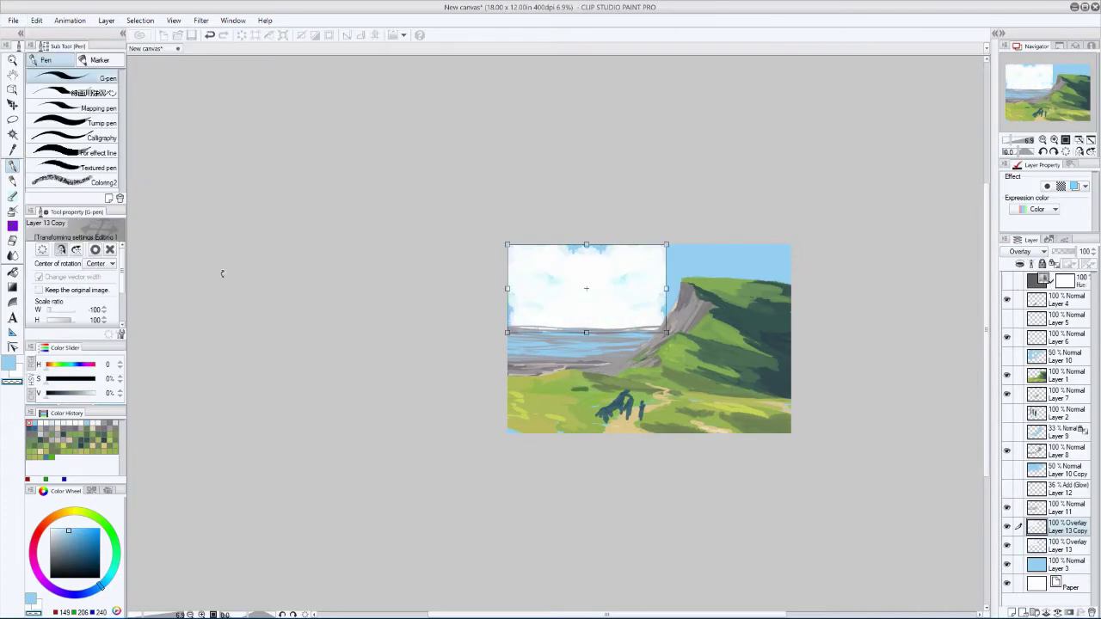
left_click(36, 20)
left_click(236, 290)
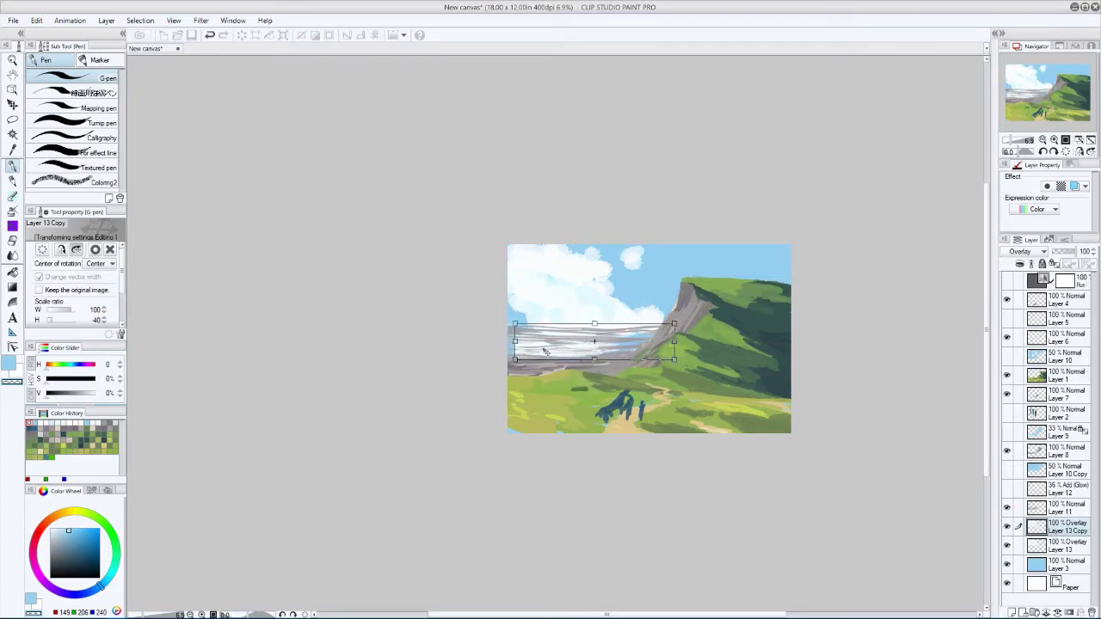
key("Return")
- Set the cloud reflection to Normal at 62% opacity and show the haze on Layer 9 and Layer 10 Copy
left_click(1078, 151)
left_click(1024, 251)
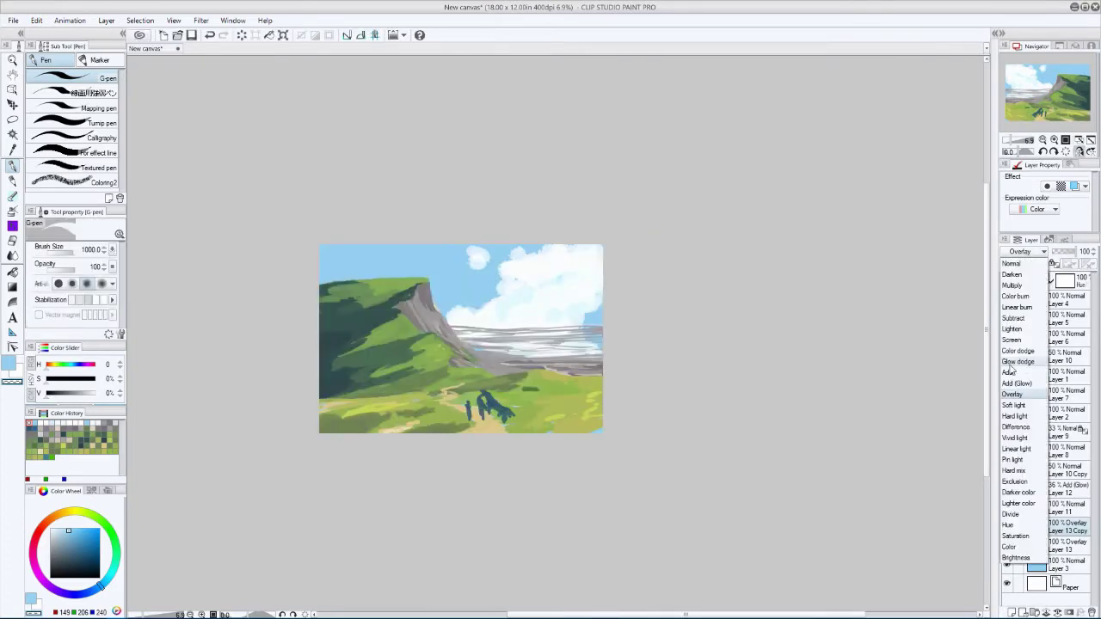
left_click(1019, 262)
left_click_drag(1063, 252, 1058, 251)
key("h")
key("ctrl+minus")
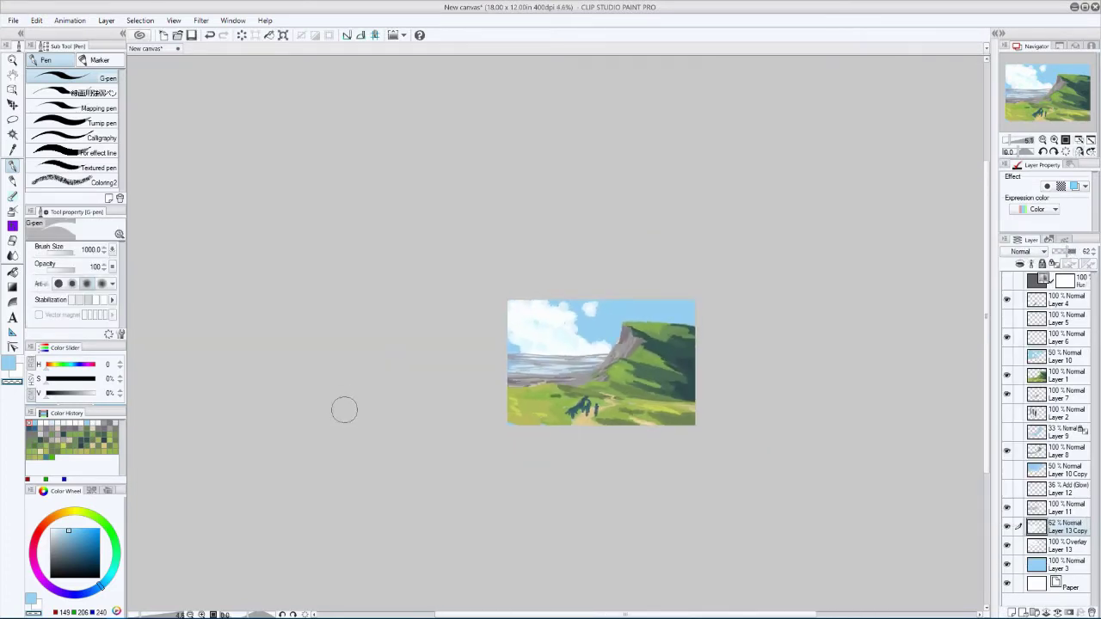
key("ctrl+minus")
key("h")
- Try placing the Layer 13 clouds above Layer 10 Copy and undo the move
left_click_drag(1032, 543, 1032, 473)
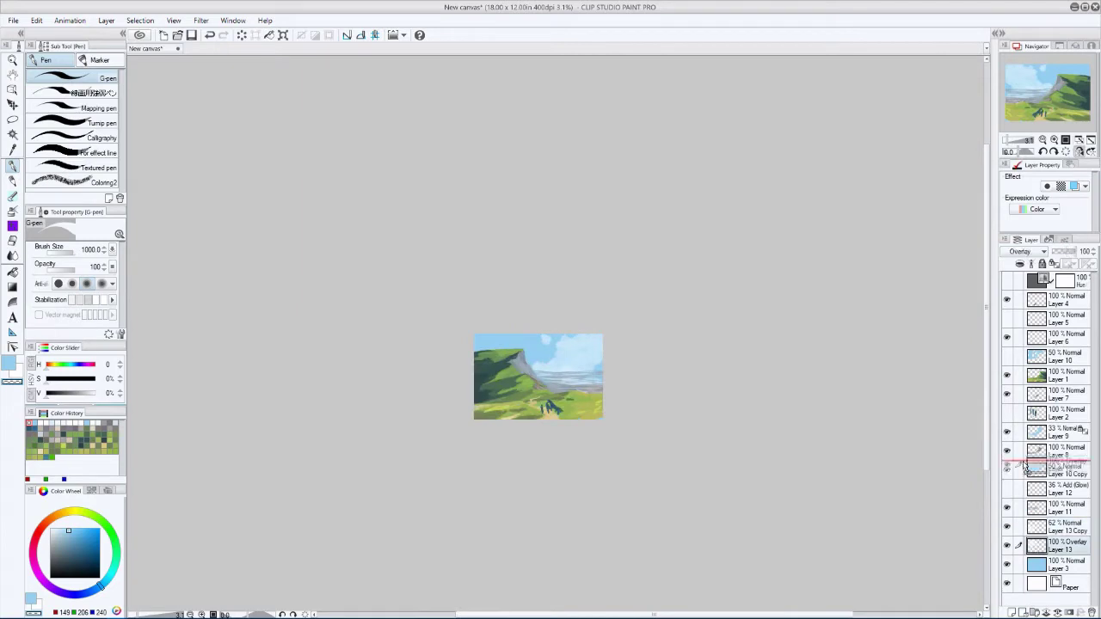
key("h")
key("h")
key("h")
key("h")
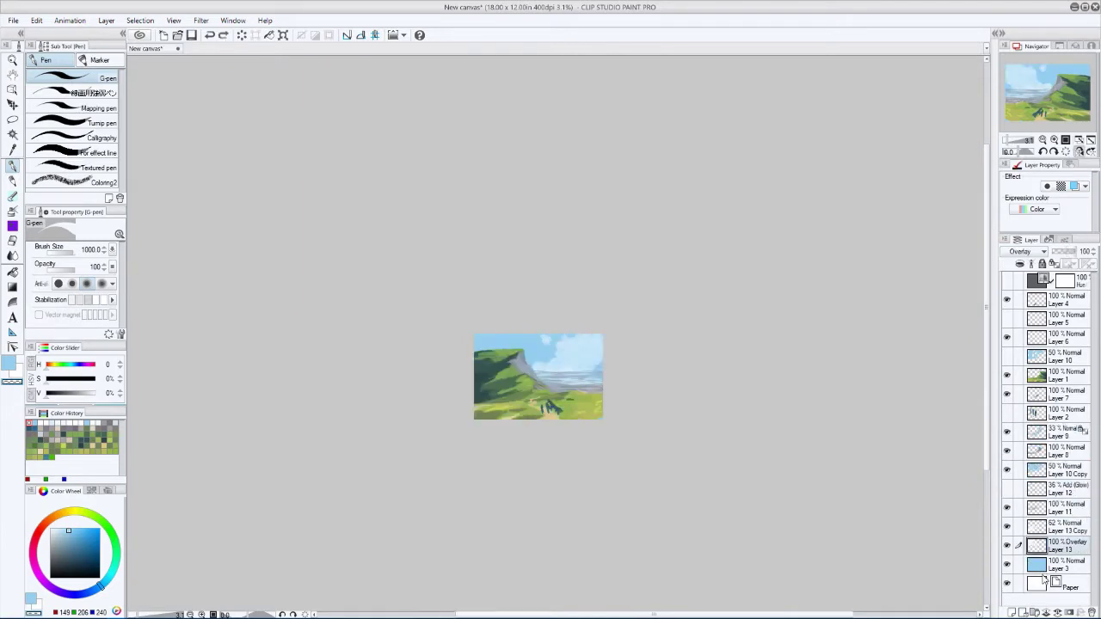
key("h")
key("ctrl+plus")
key("ctrl+plus")
key("ctrl+z")
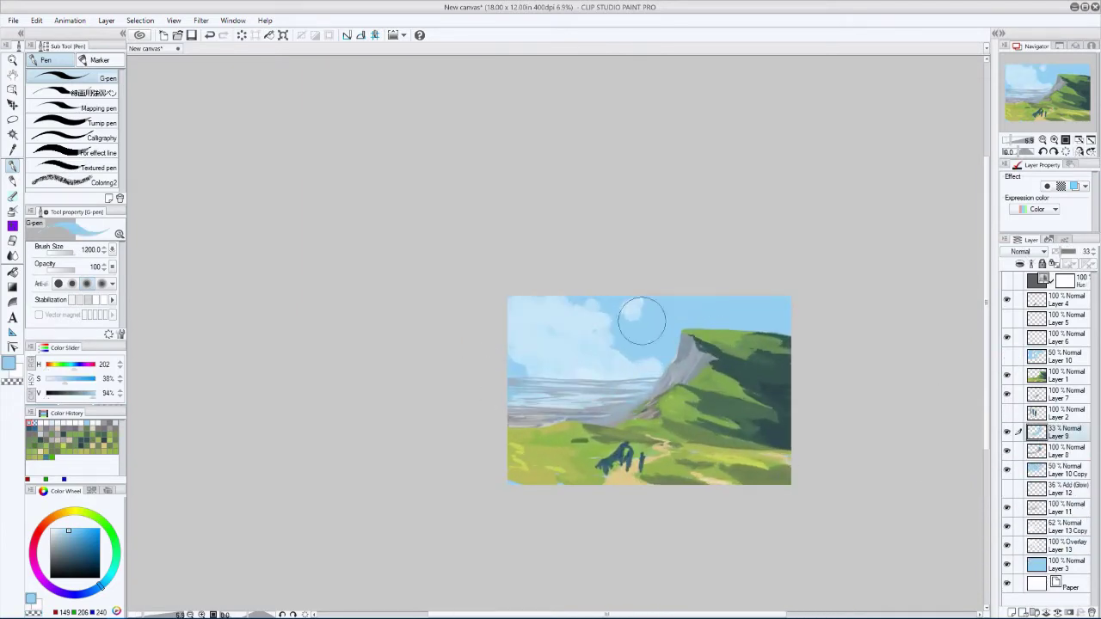
- Choose the Soft airbrush and move the Layer 9 haze directly above Layer 1
key("b")
key("b")
key("h")
left_click_drag(1035, 375, 1024, 376)
key("h")
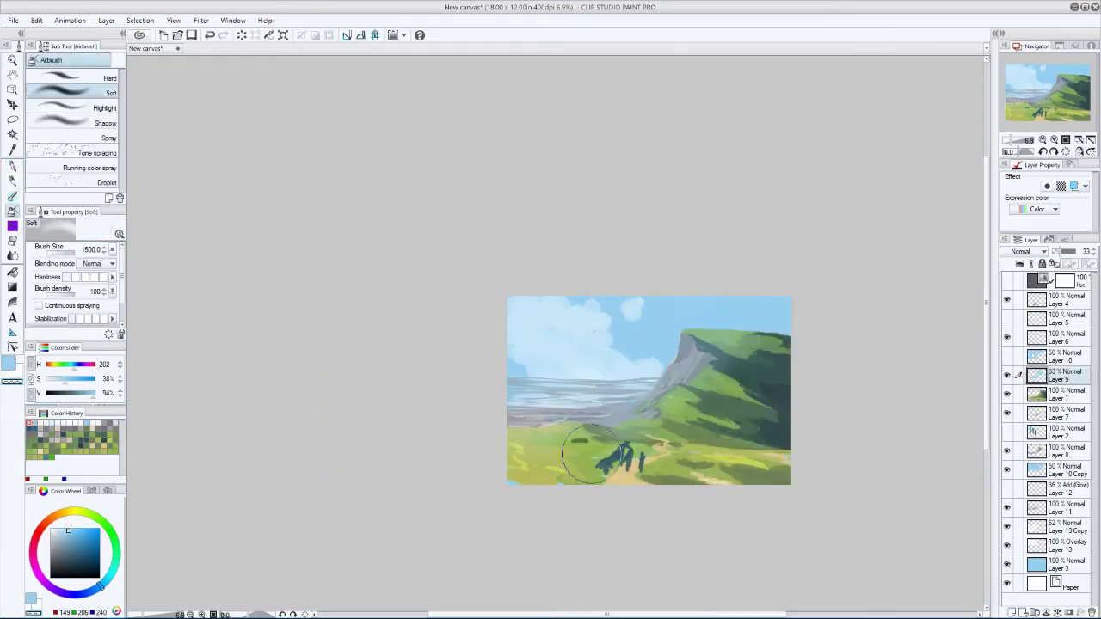
- Airbrush soft sky-blue haze over the landscape on Layer 9 at brush size 2000
key("h")
key("ctrl+minus")
key("h")
key("bracketright")
key("bracketright")
key("h")
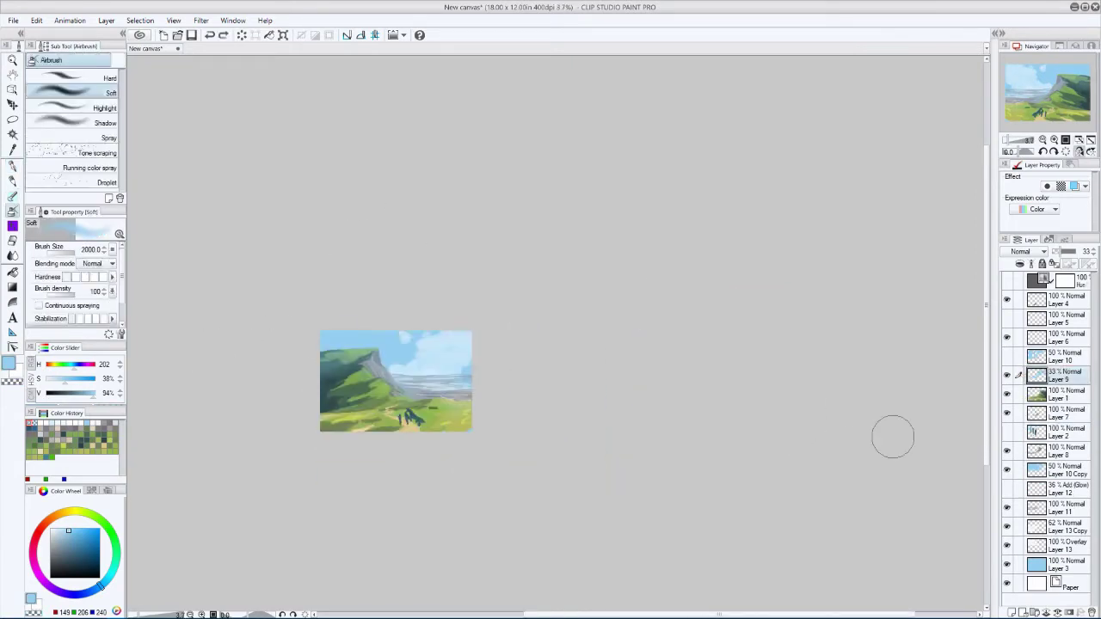
key("h")
key("ctrl+plus")
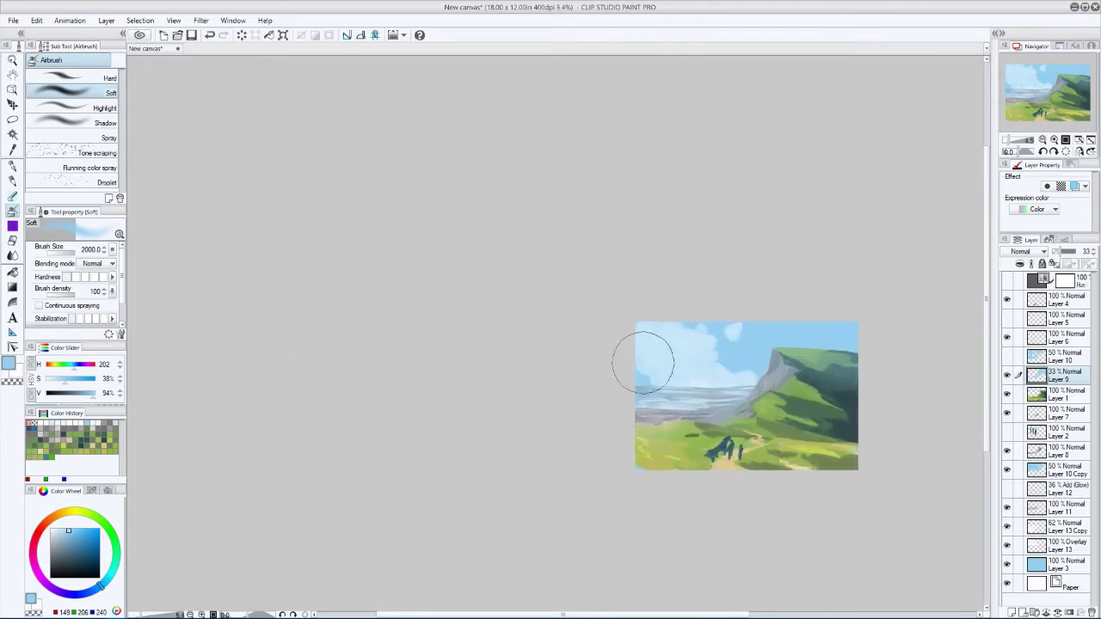
key("ctrl+plus")
key("ctrl+plus")
key("h")
- Hide Layer 10 Copy and compare the painting with and without the Layer 9 haze
left_click(1008, 469)
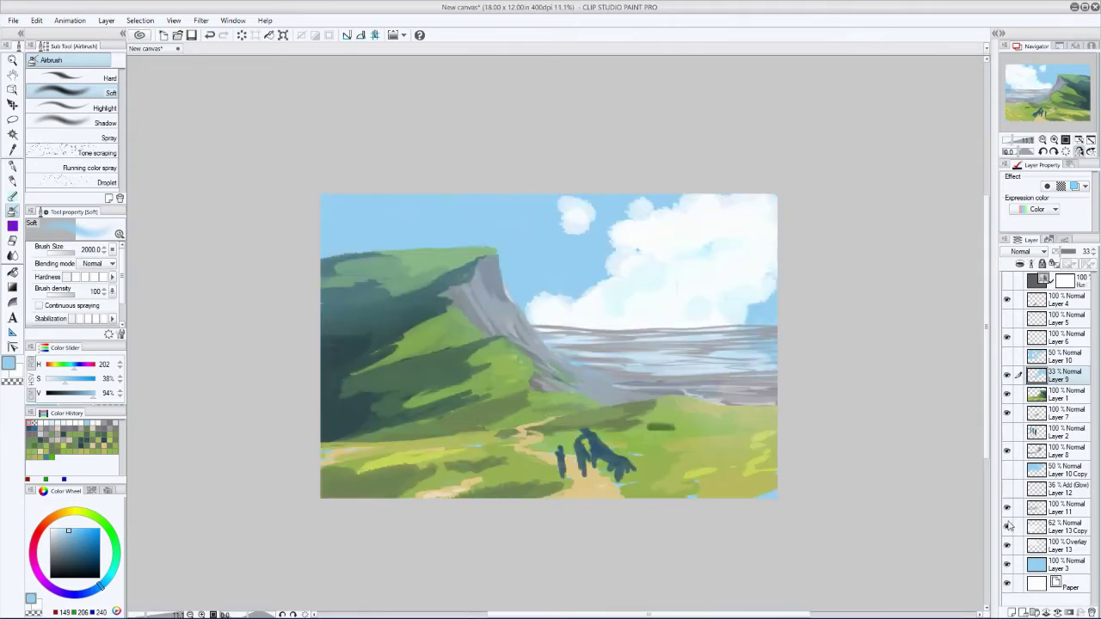
left_click(1007, 374)
left_click(1007, 374)
left_click(1007, 374)
left_click(1007, 374)
- Reduce the airbrush to 250, check the values in greyscale, and hide the Layer 9 haze
key("bracketleft")
key("bracketleft")
key("bracketleft")
key("bracketleft")
key("bracketleft")
key("bracketleft")
key("bracketleft")
key("bracketleft")
key("bracketleft")
key("bracketleft")
key("bracketleft")
key("bracketleft")
key("h")
key("h")
left_click(1008, 280)
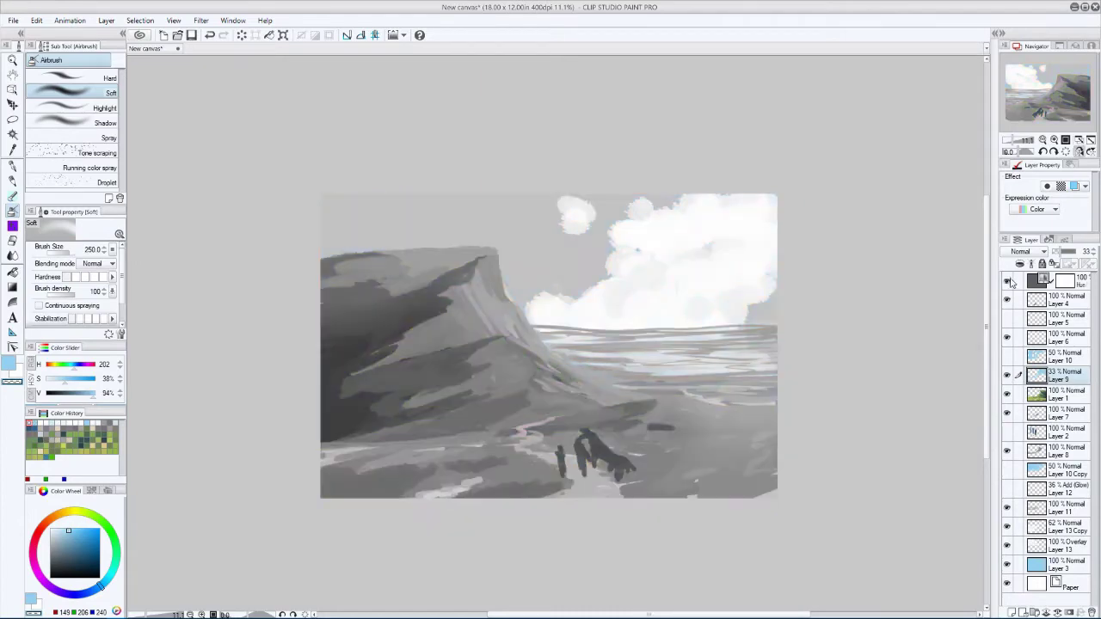
key("h")
left_click(1007, 374)
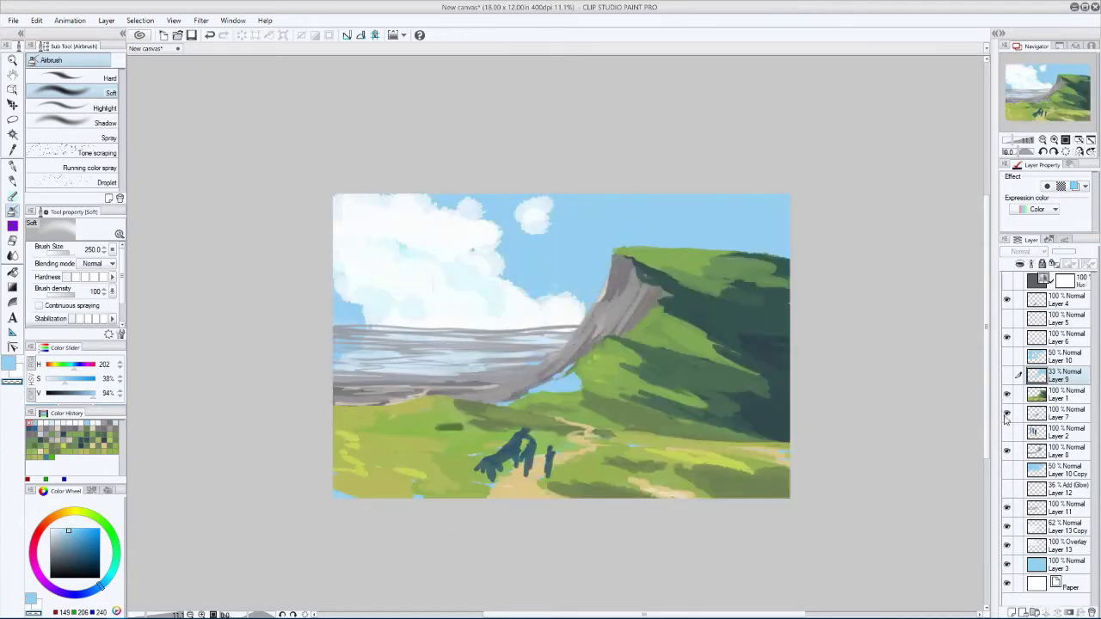
- Adjust the grey rocks on Layer 8 with Hue/Saturation/Luminosity, trying saturation 8 and brightness -18
left_click(1023, 452)
key("ctrl+u")
left_click_drag(256, 425, 249, 425)
left_click_drag(224, 328, 75, 328)
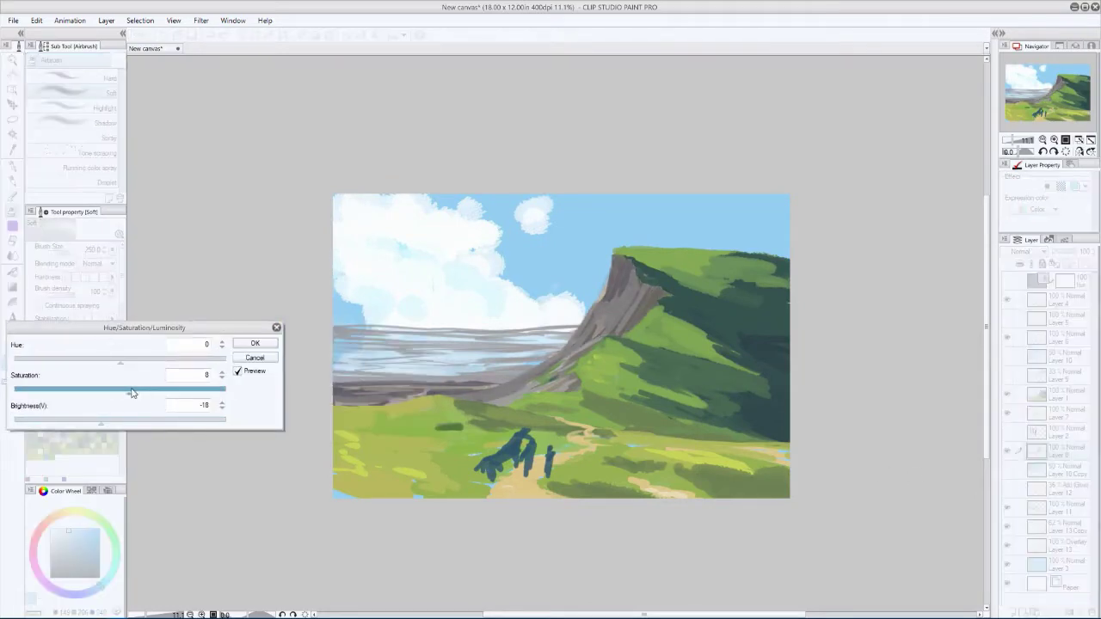
key("h")
key("Return")
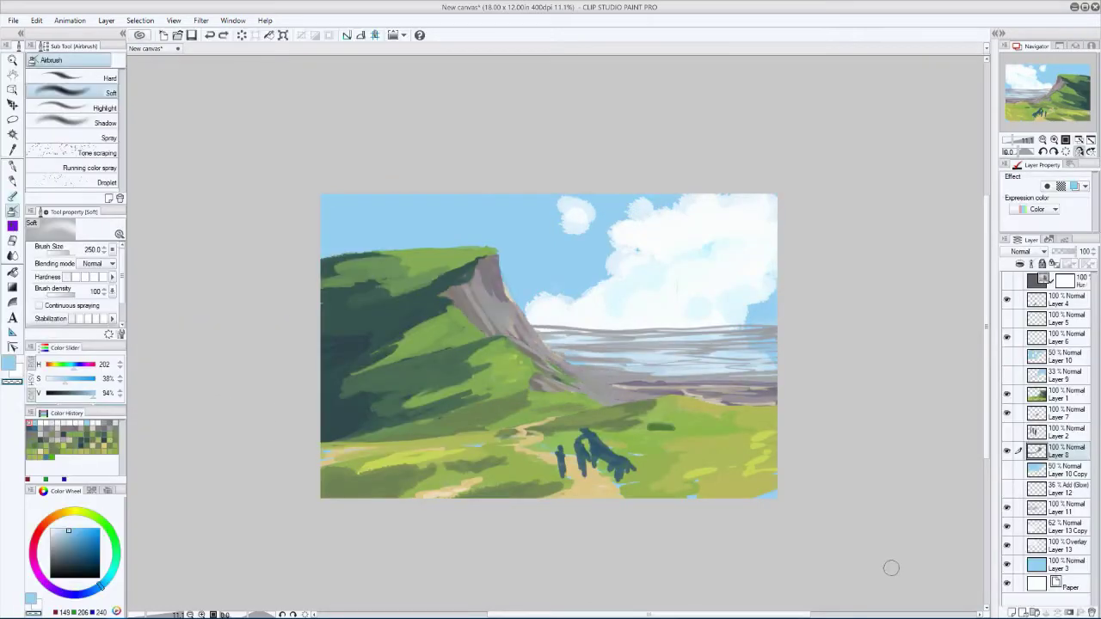
- Check the painting's values in greyscale and return to the colour view
left_click(1007, 281)
key("h")
left_click(1008, 280)
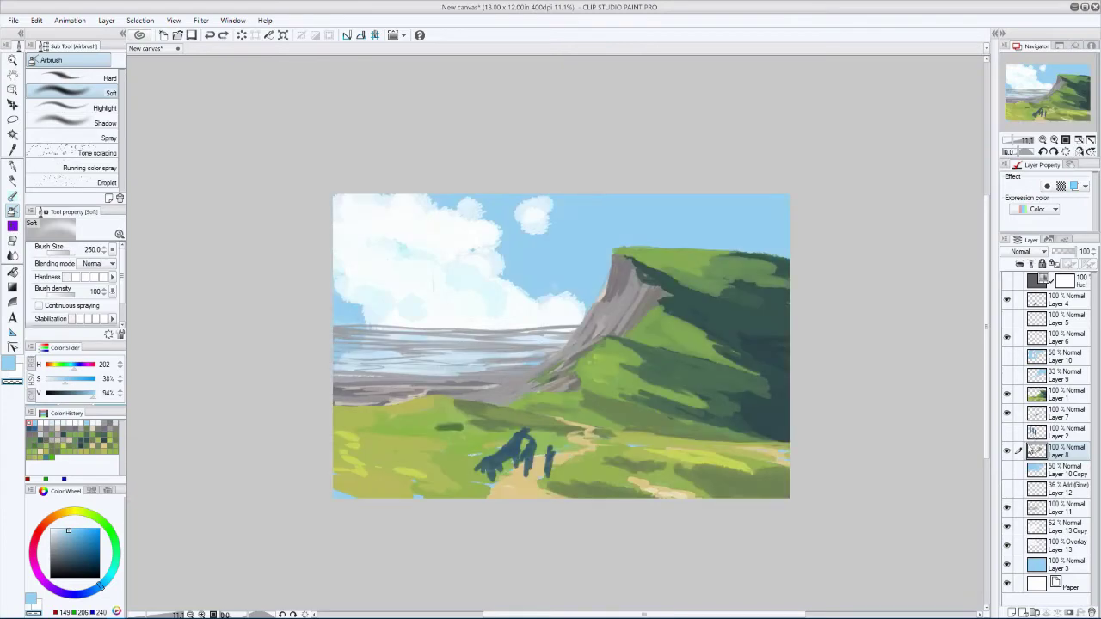
- Lock Layer 11's transparent pixels and recolour its sea strokes with sampled green and grey
left_click(1059, 507)
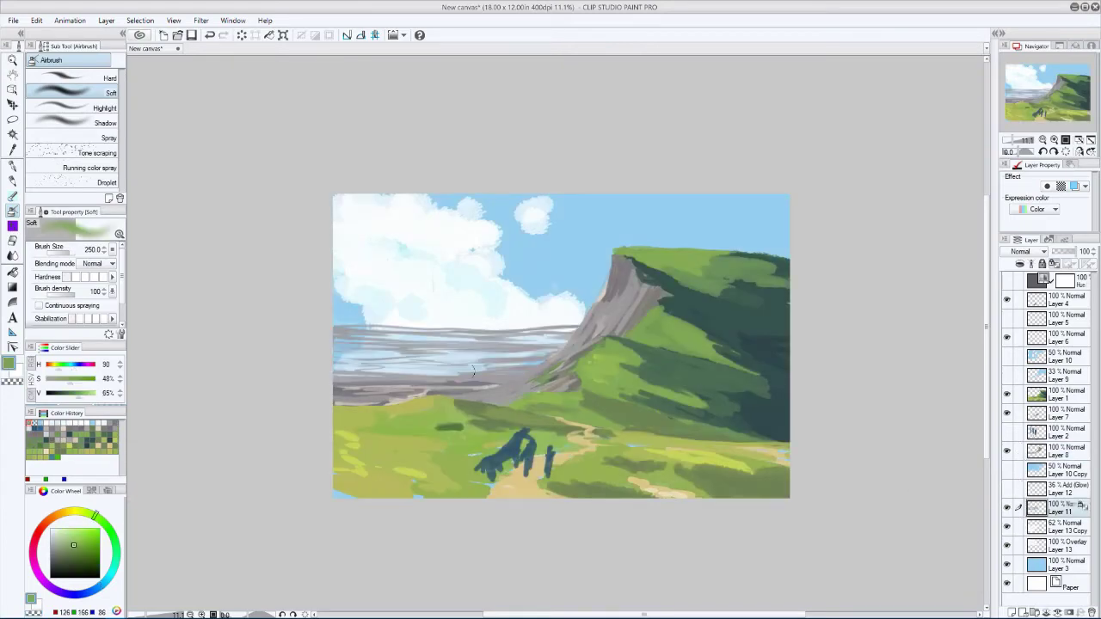
key("p")
mouse_move(585, 336)
left_mouse_down()
mouse_move(215, 315)
mouse_move(288, 388)
mouse_move(551, 344)
left_mouse_up()
left_click(551, 344, "alt")
key("p")
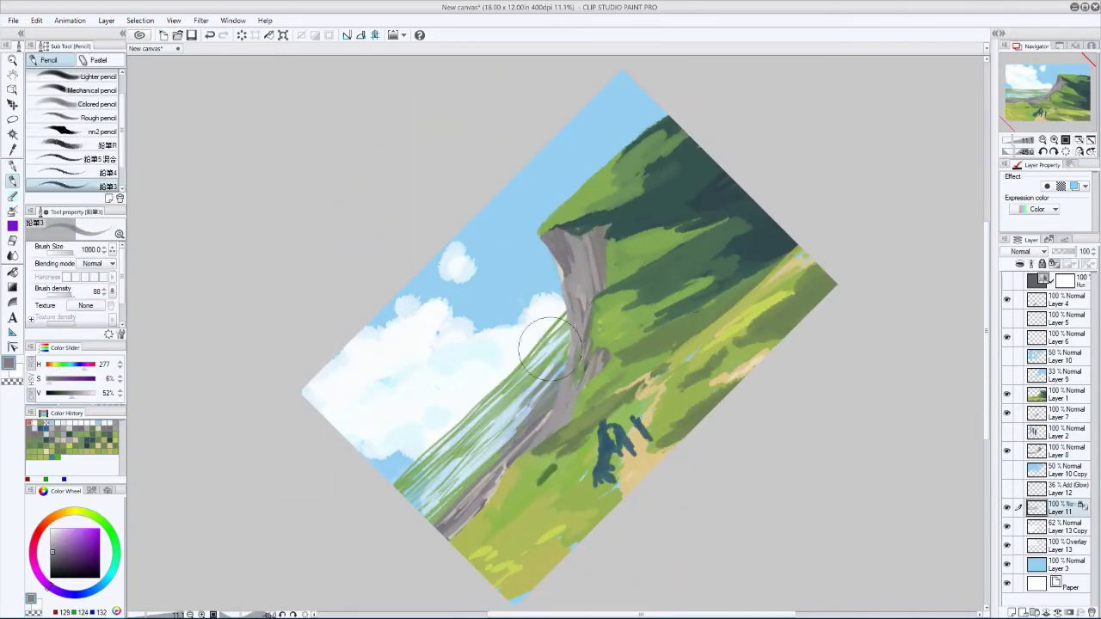
mouse_move(470, 439)
left_mouse_down()
mouse_move(265, 295)
mouse_move(364, 338)
mouse_move(421, 405)
mouse_move(516, 361)
left_mouse_up()
- Add a new layer above Layer 11 at 50% opacity and paint sky-blue strokes over the sea at brush size 500
left_click(421, 405, "alt")
key("ctrl+shift+n")
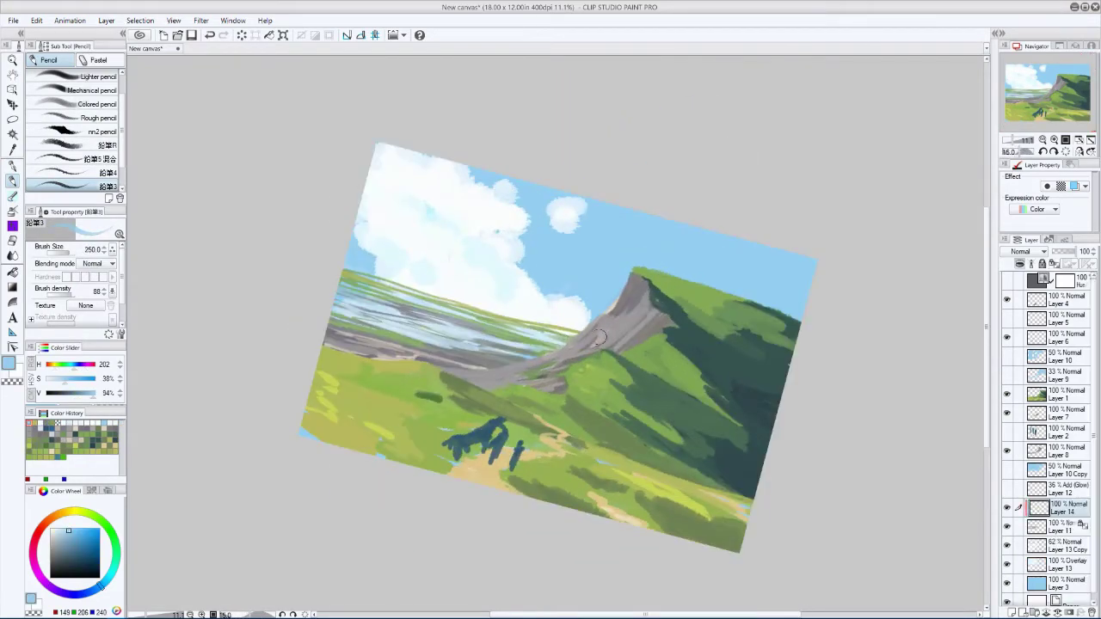
left_click(559, 258, "alt")
left_click_drag(1085, 251, 1066, 251)
key("-")
key("-")
key("-")
key("-")
key("-")
key("-")
key("-")
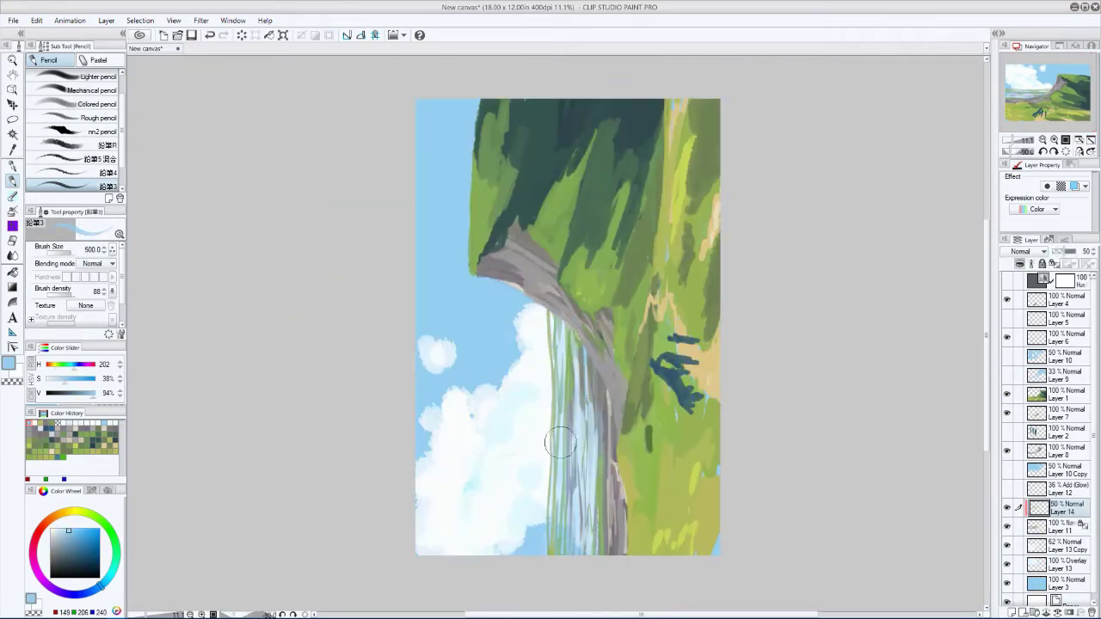
mouse_move(559, 443)
left_mouse_down()
mouse_move(587, 370)
mouse_move(598, 533)
left_mouse_up()
left_click_drag(598, 533, 573, 520)
key("ctrl+z")
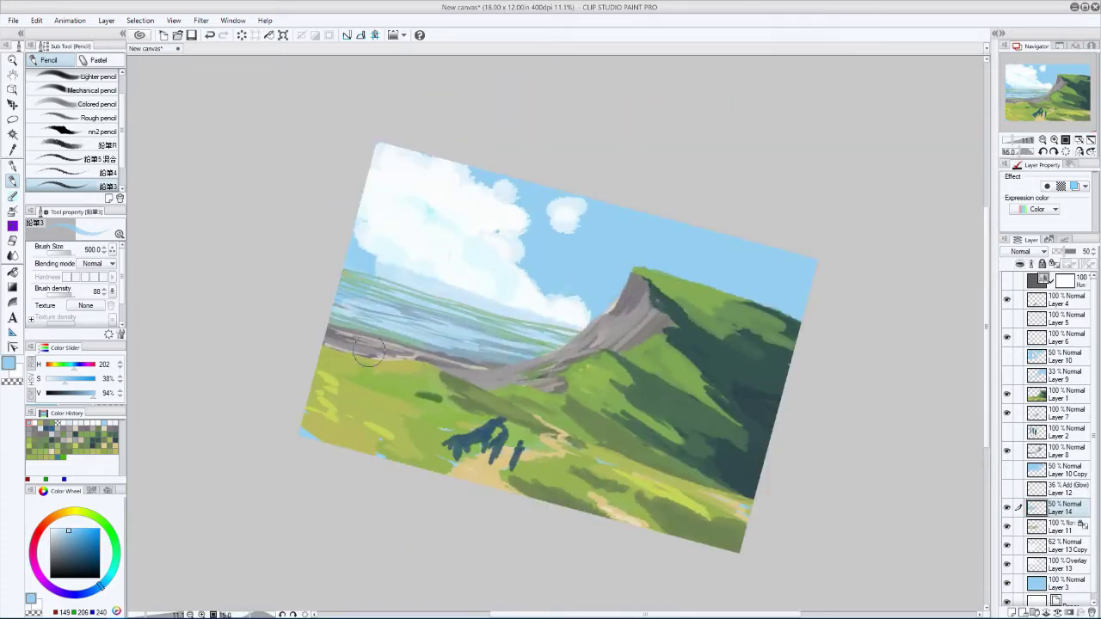
- Move Layer 14 above Layer 8, brush sky blue over the distant shore, and make Layer 1 the active layer
key("bracketleft")
left_click_drag(1046, 508, 1029, 456)
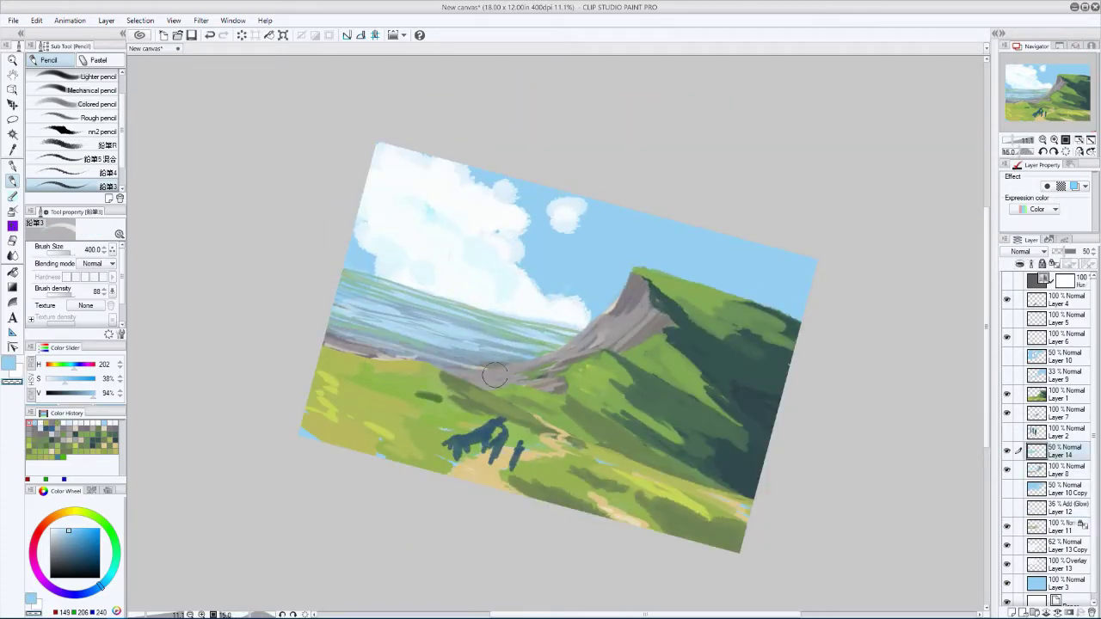
key("b")
mouse_move(407, 368)
left_mouse_down()
mouse_move(248, 313)
mouse_move(648, 540)
mouse_move(290, 361)
mouse_move(435, 283)
left_mouse_up()
left_click(436, 284, "ctrl+shift")
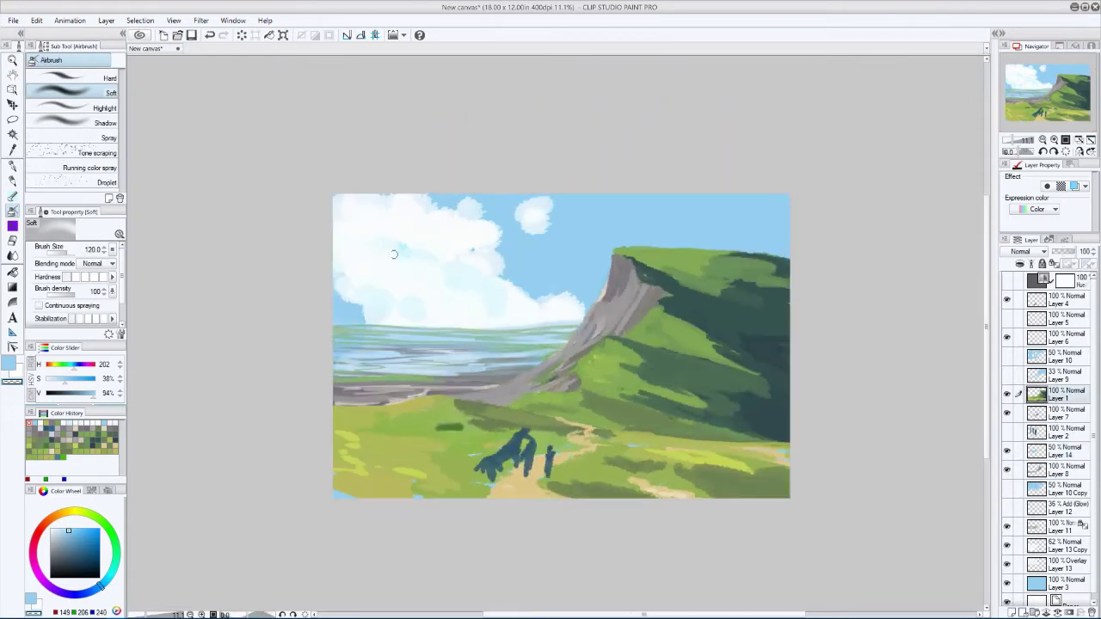
scroll(278, 312, "down", 3)
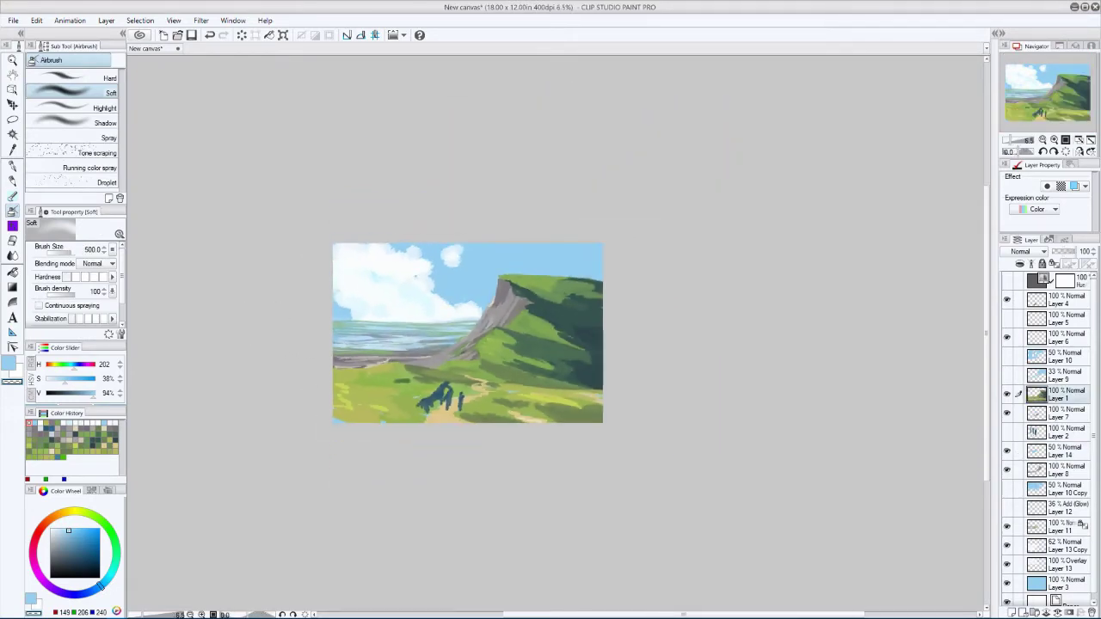
- Show the Layer 2 pillars and transform them up over the sea and clouds
left_click(1008, 431)
left_click(1063, 432)
key("ctrl+t")
left_click_drag(458, 387, 381, 347)
key("h")
key("h")
key("Return")
key("p")
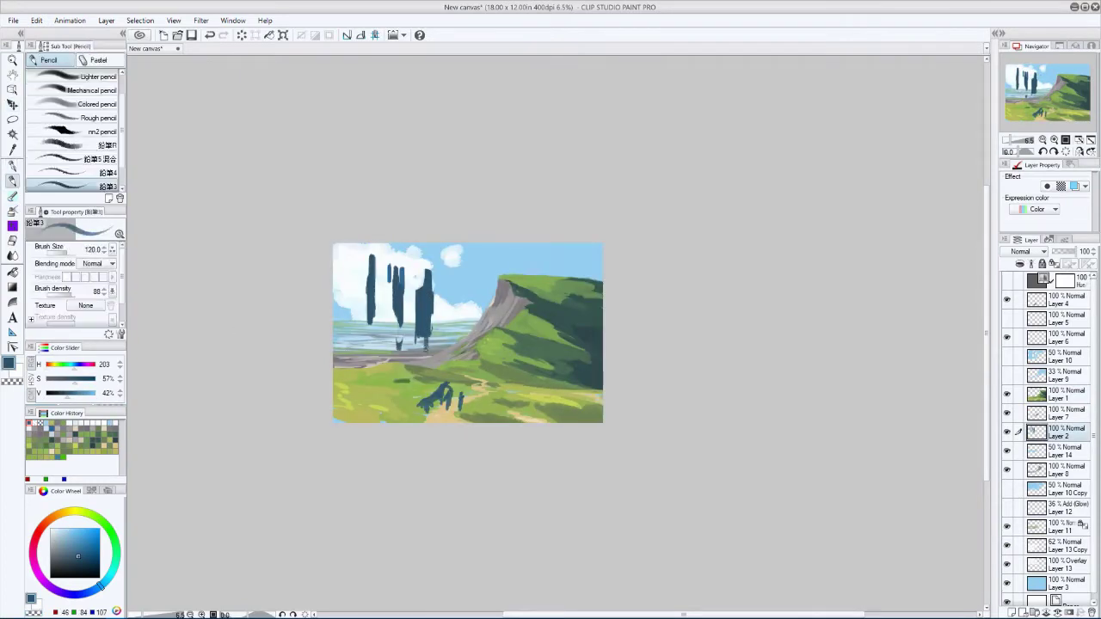
- Extend the main pillar to the shore and paint thinner blue pillars around the group with the pencil
key("h")
key("bracketleft")
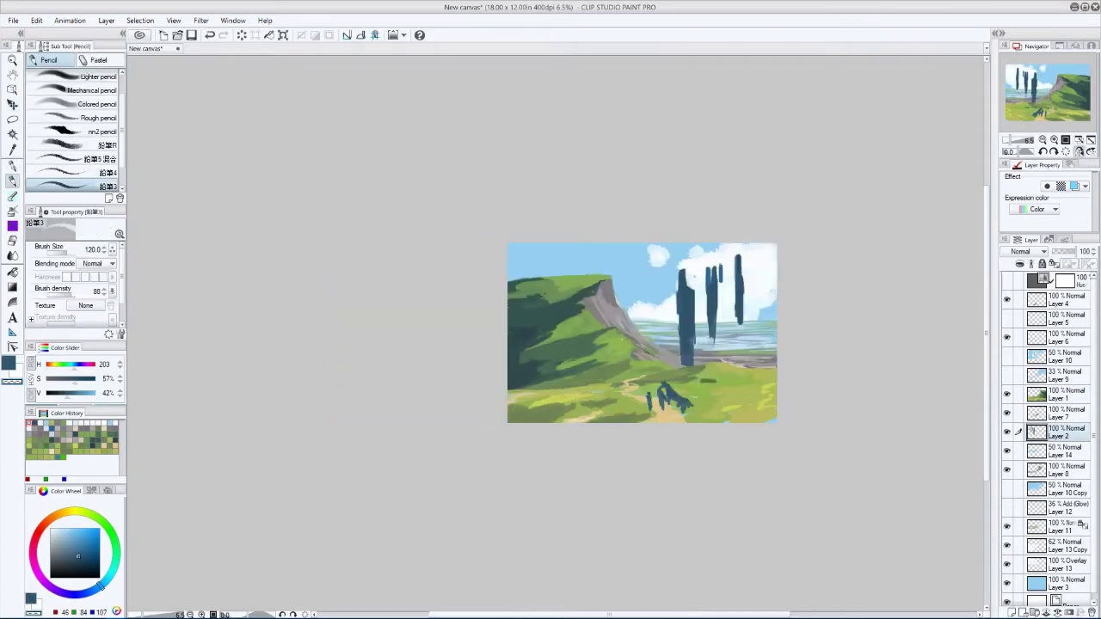
left_click(727, 269, "alt")
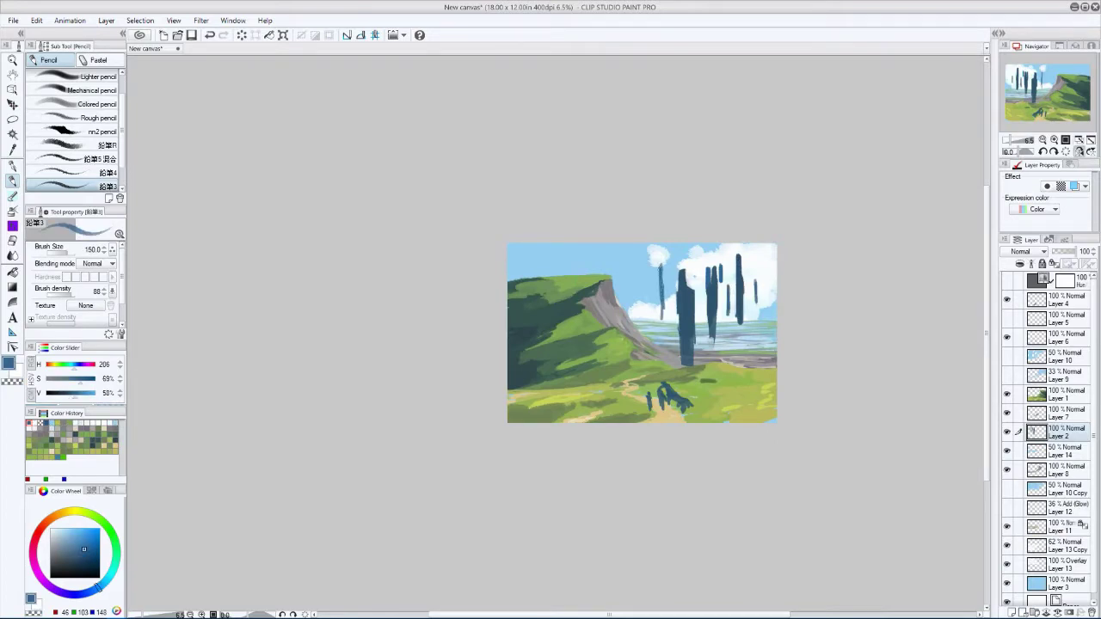
key("h")
key("bracketright")
key("h")
key("h")
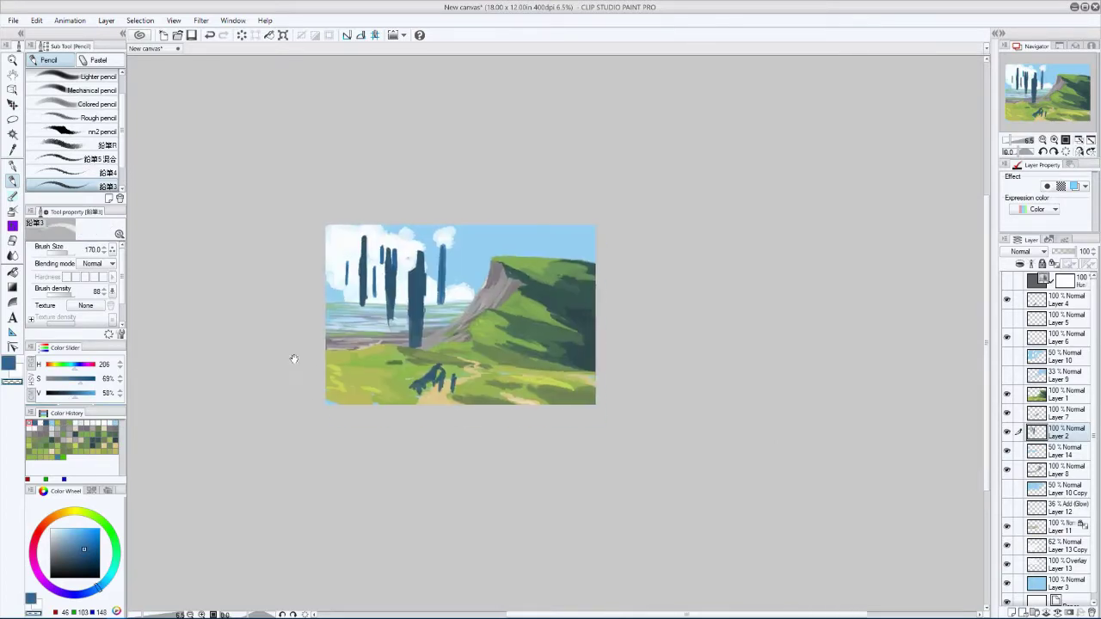
scroll(294, 358, "up", 4)
- Add a Color balance correction layer on top, tuning highlights and shadows, with shadow blue at 17
left_click(1071, 284)
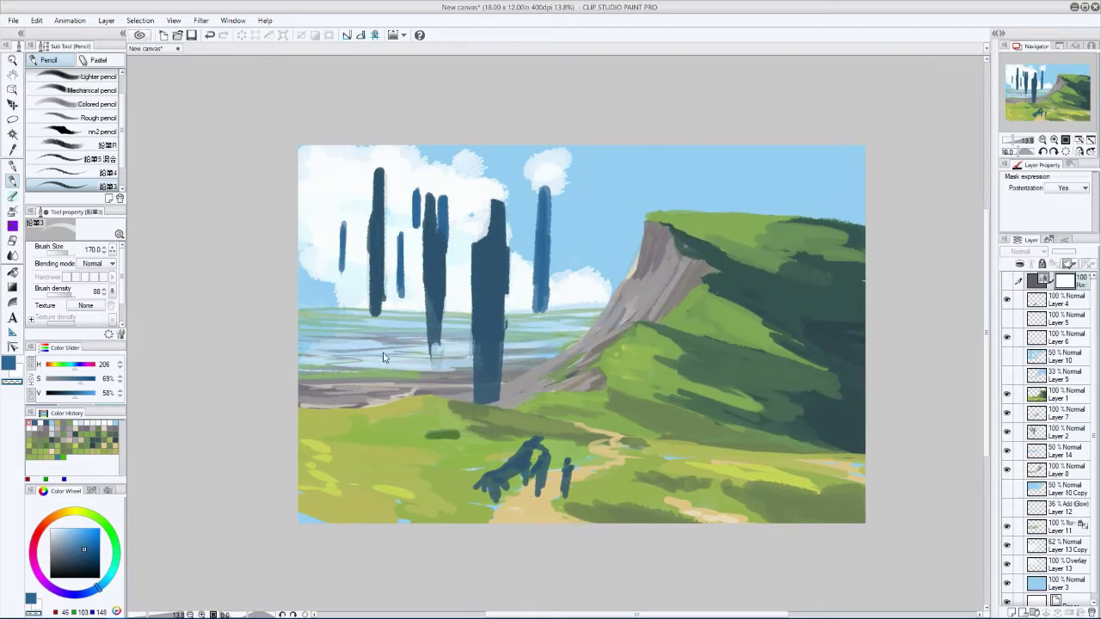
key("ctrl+b")
left_click(256, 436)
left_click(220, 365)
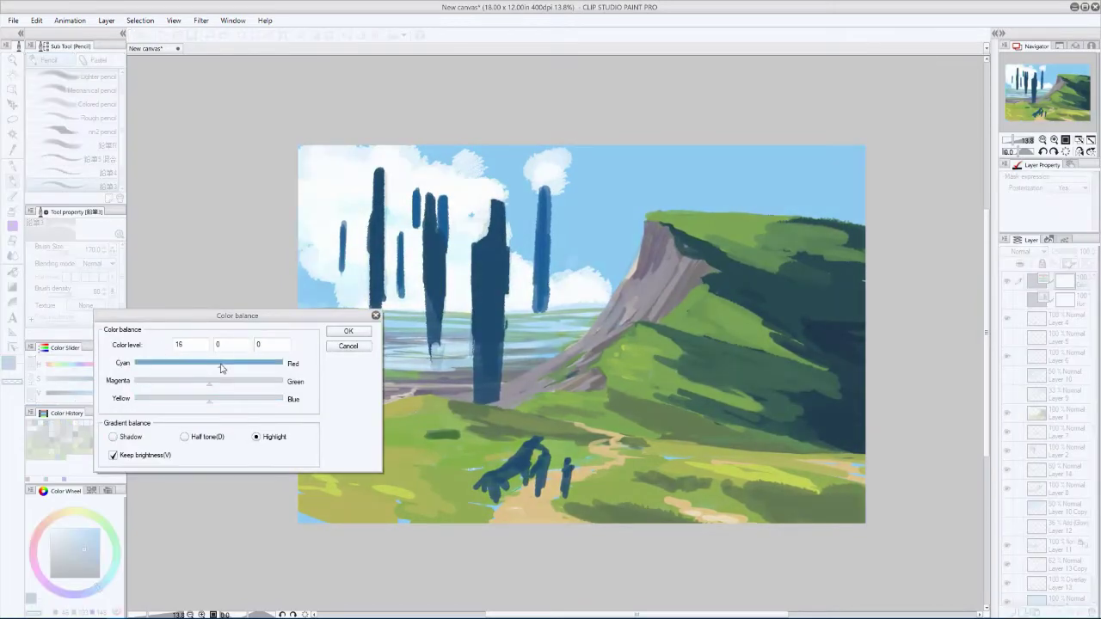
left_click_drag(240, 386, 197, 402)
left_click(212, 400)
left_click(222, 364)
left_click(112, 437)
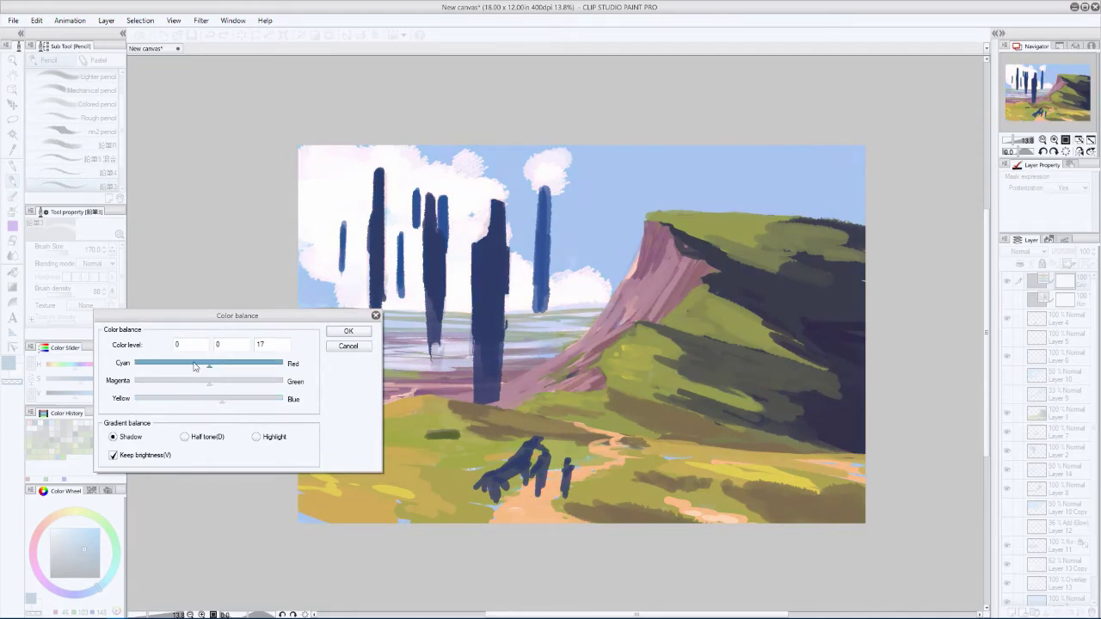
key("Return")
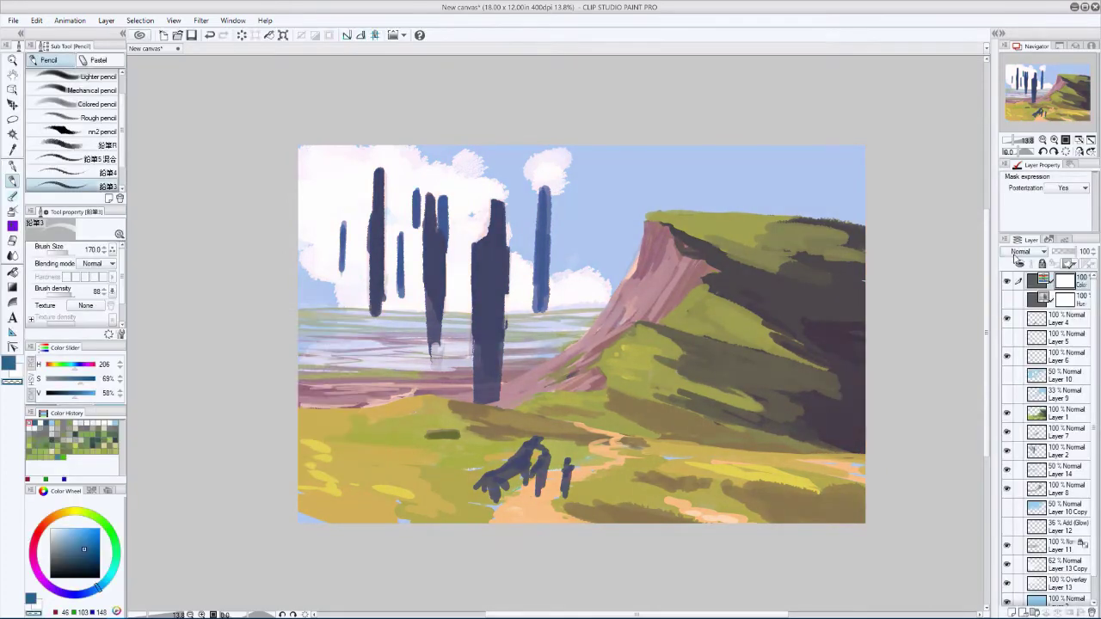
- Try Soft light and Darker color on the colour balance layer, settle on Color at 50% opacity, and hide it
scroll(1011, 252, "down", 9)
scroll(1011, 252, "down", 12)
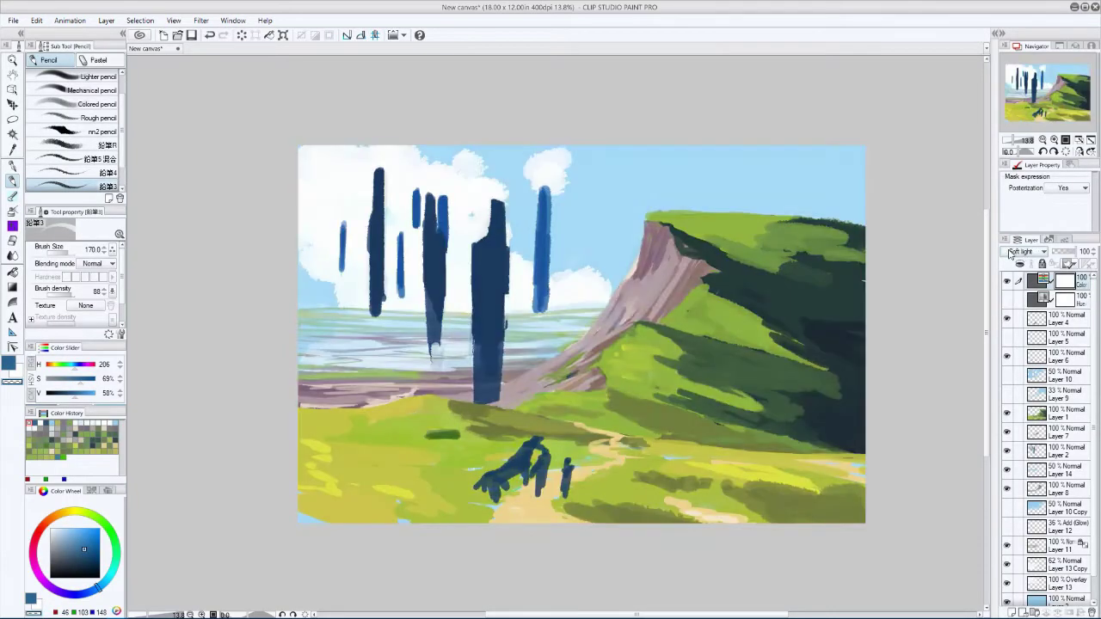
scroll(1012, 253, "up", 10)
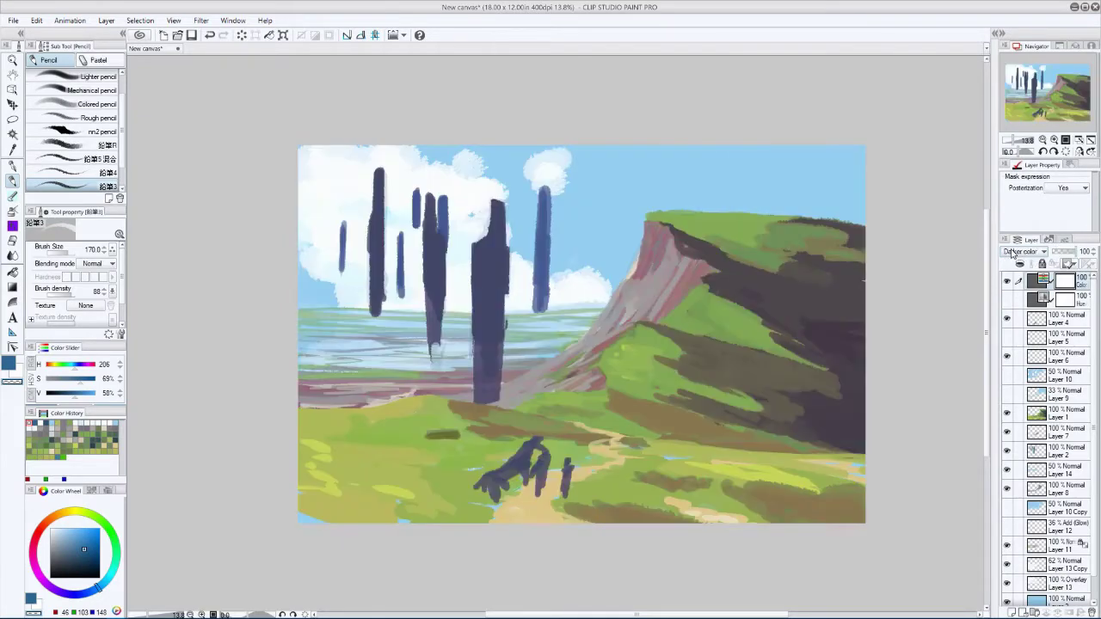
scroll(1012, 263, "down", 19)
left_click(1008, 280)
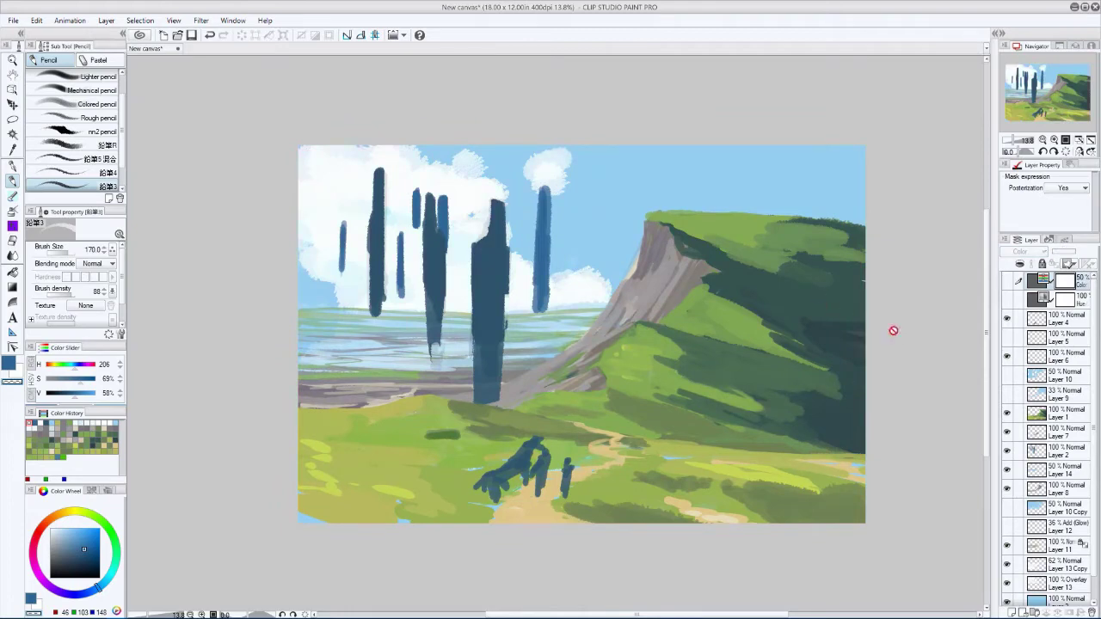
- Fill a new layer with dark teal and try it as Vivid light and as Difference at 20% opacity
key("ctrl+shift+n")
key("g")
scroll(1020, 253, "down", 5)
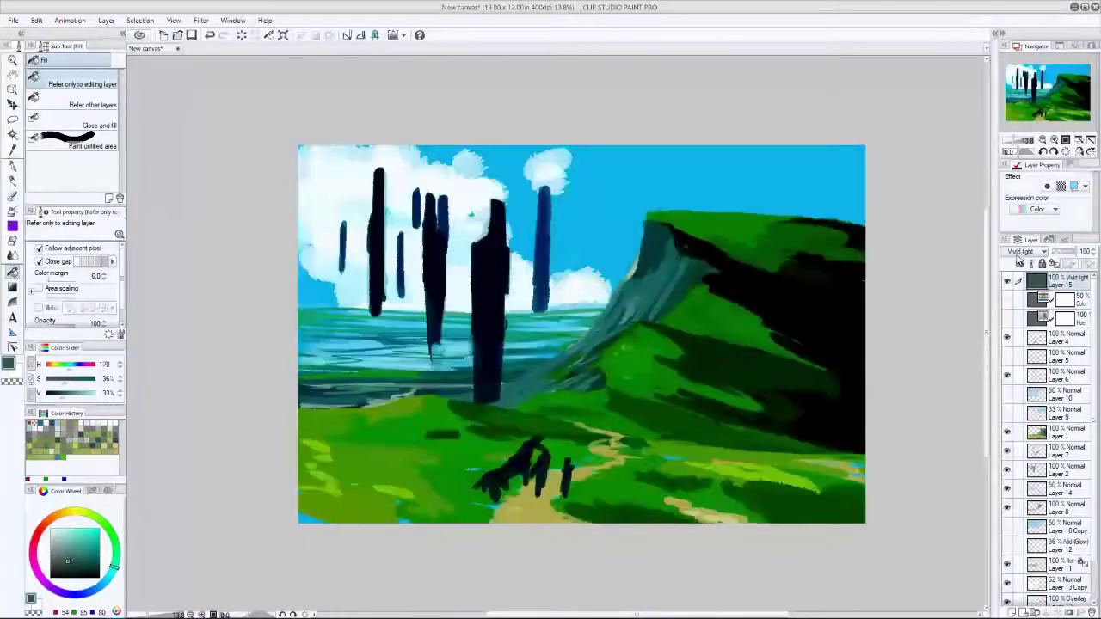
scroll(1019, 260, "down", 4)
left_click_drag(1079, 251, 1058, 251)
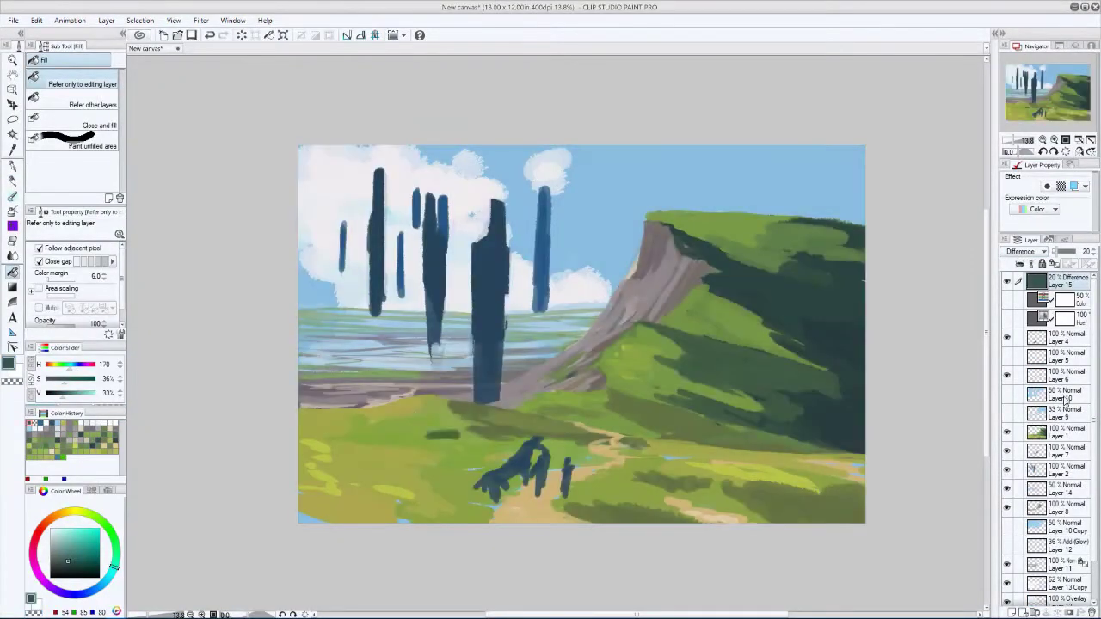
- Check the values with the greyscale correction layer on top, hide it, delete Layer 15, and hide Layer 6
left_click(1007, 280)
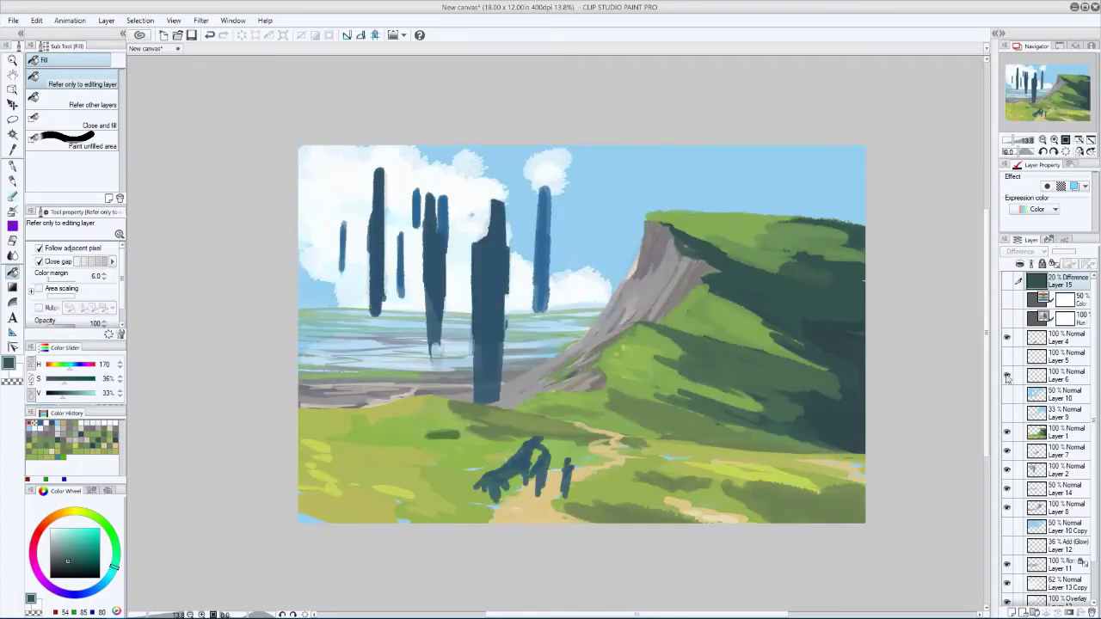
left_click(1008, 319)
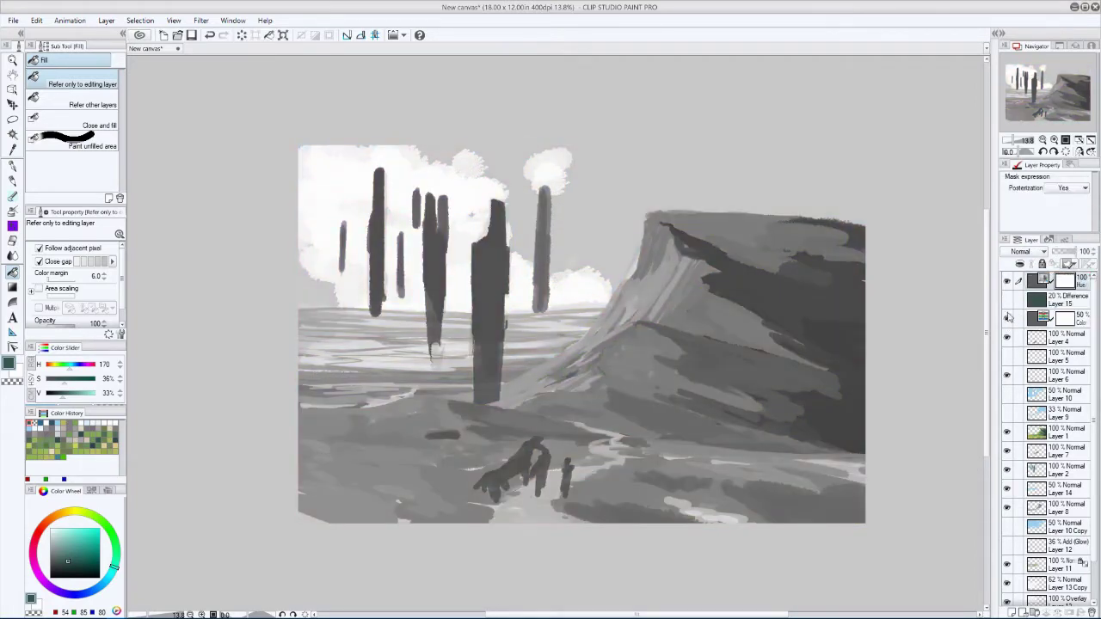
left_click(1007, 319)
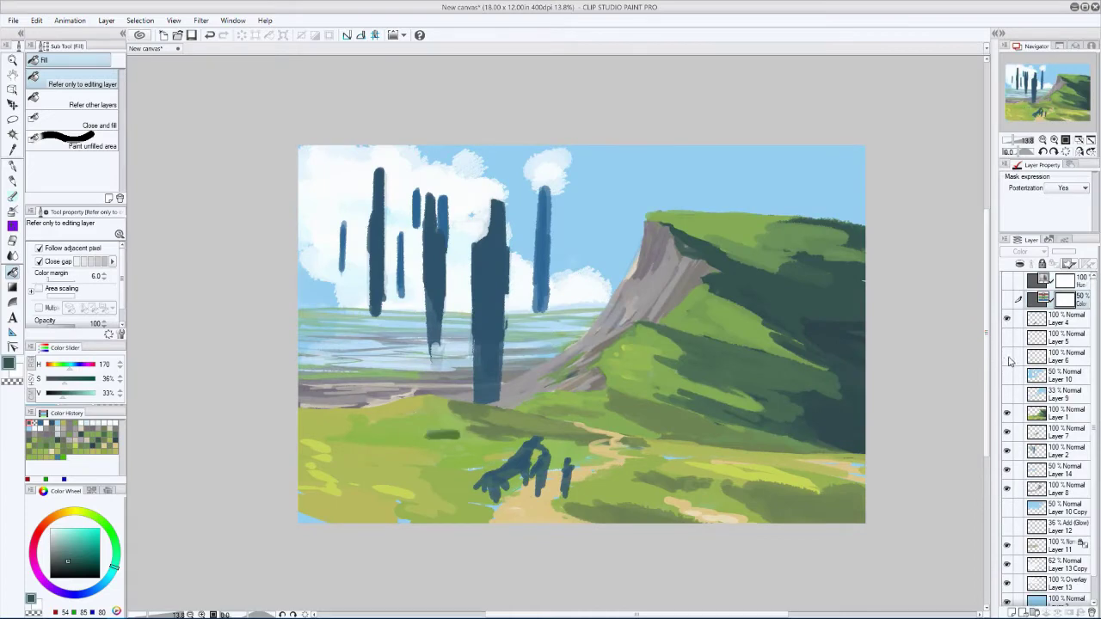
- With the pencil on Layer 1, cover the blue gaps and dark patch in the left meadow using sampled greens
key("p")
left_click(390, 514, "alt")
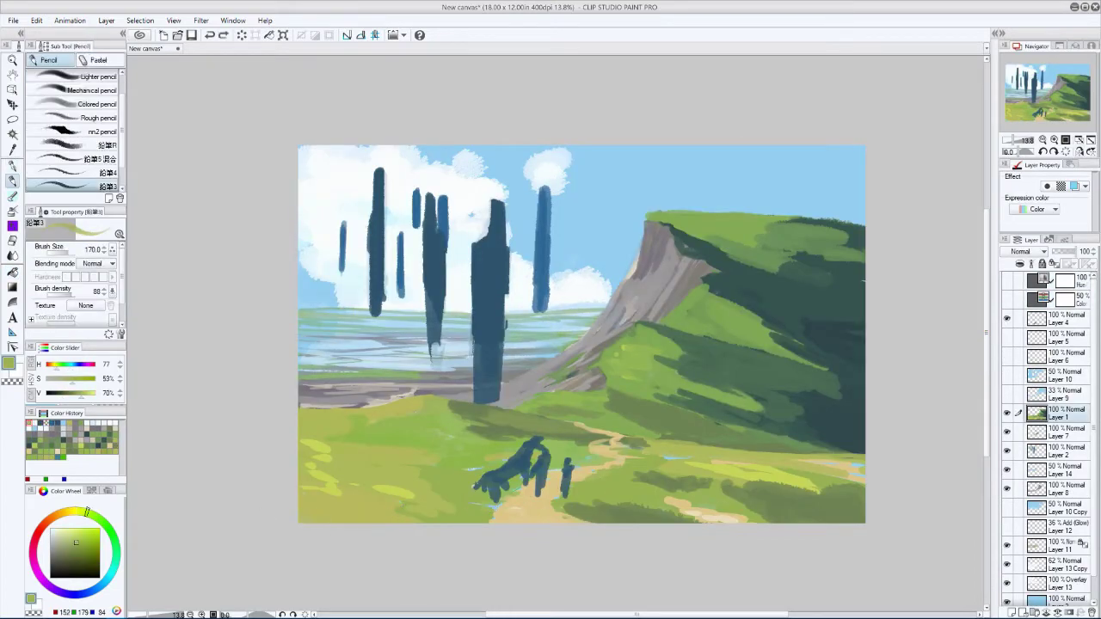
left_click(423, 416, "alt")
key("bracketleft")
key("bracketleft")
left_click(414, 495, "alt")
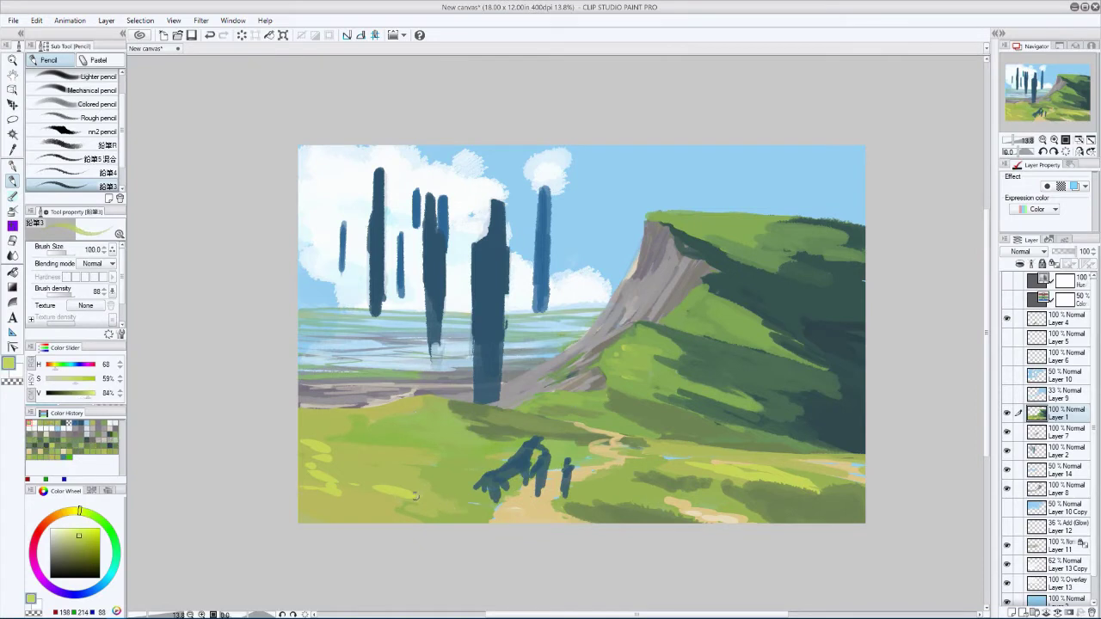
- Broaden the bright yellow-green highlights in the lower left meadow, sampling nearby tones at brush sizes up to 250
key("h")
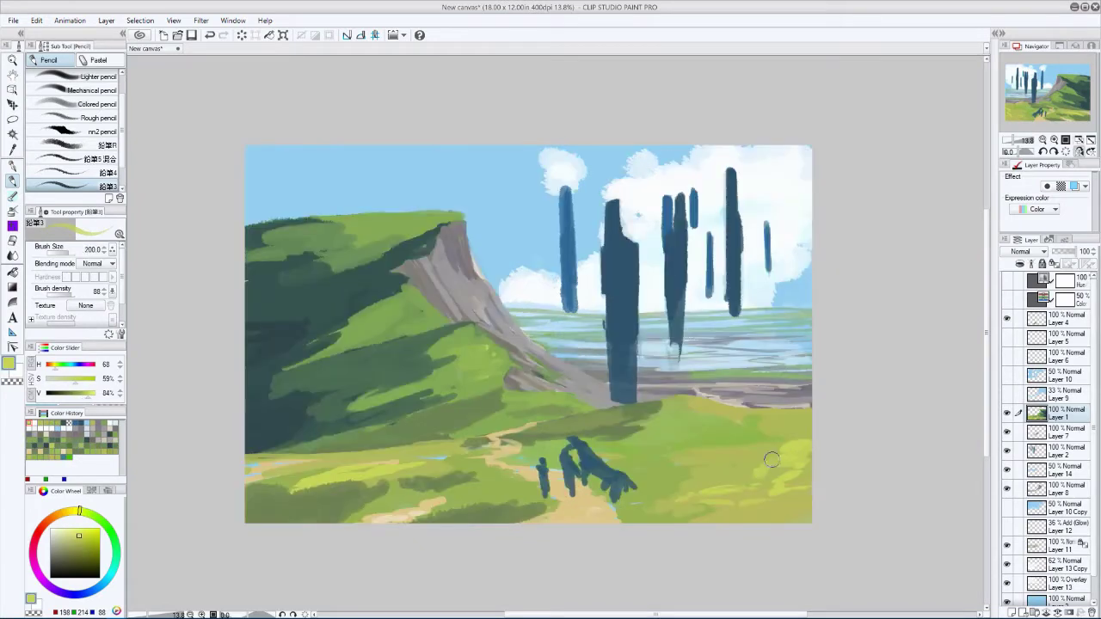
left_click(807, 495, "alt")
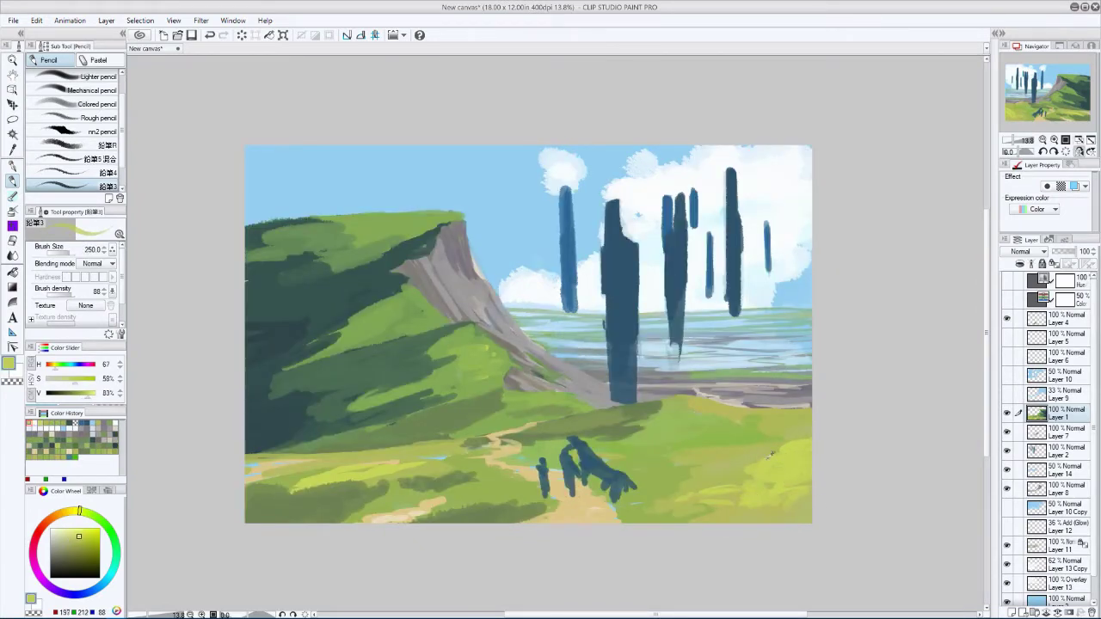
left_click(772, 454, "alt")
key("bracketleft")
key("bracketleft")
- Blend sampled olive and mid green across the middle of the left meadow at brush size 170
key("h")
key("minus")
key("h")
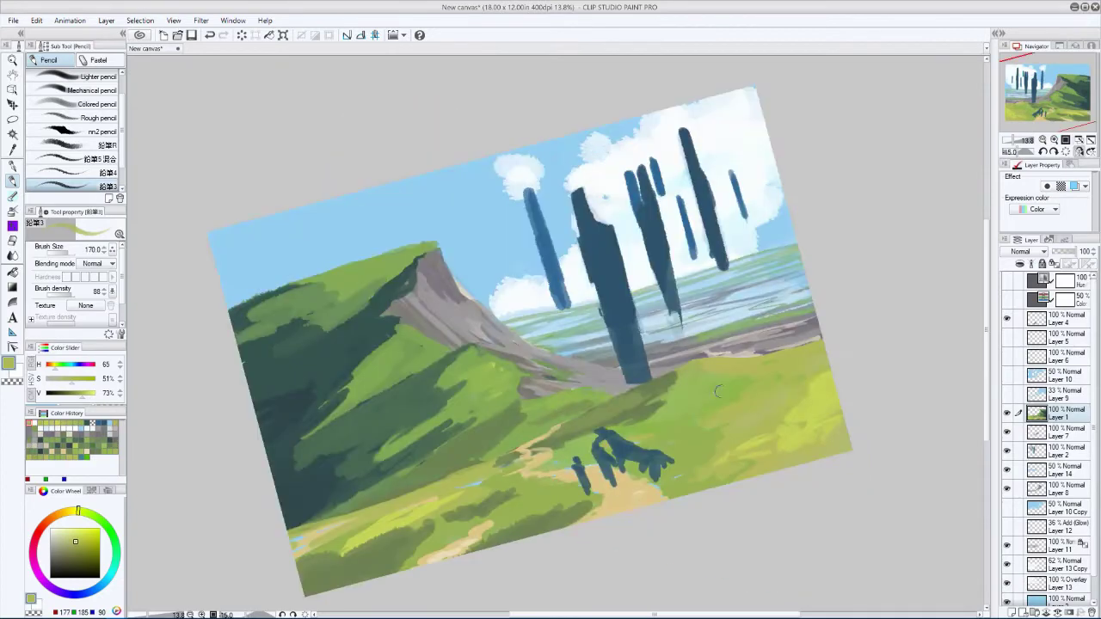
left_click(697, 440, "alt")
key("h")
key("minus")
left_click(452, 476, "alt")
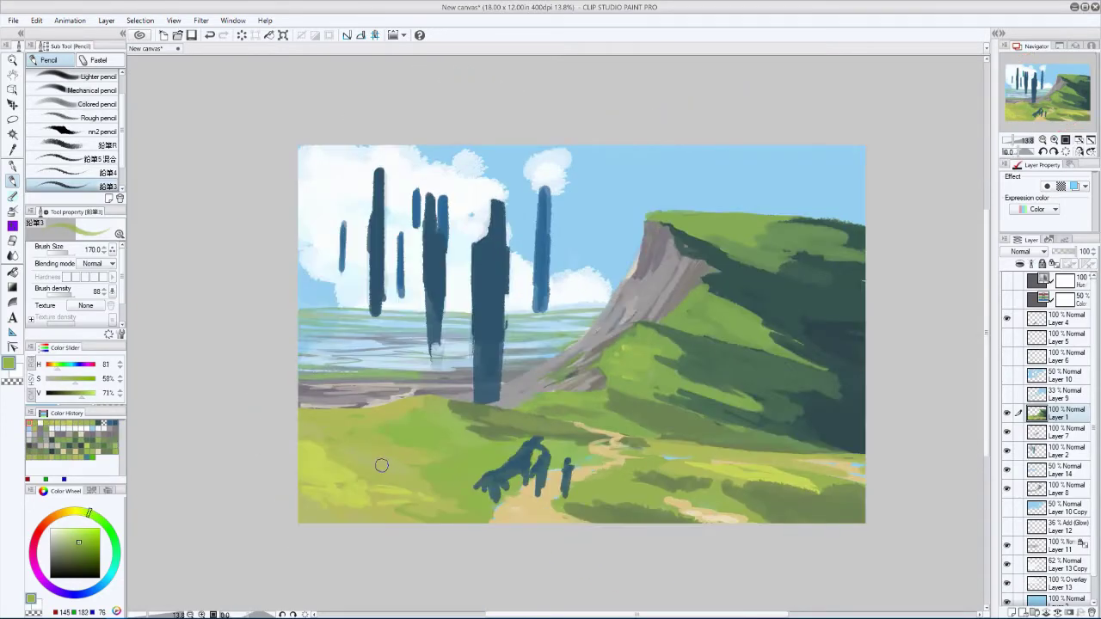
- Soften the color transitions in the left meadow with sampled yellow-greens at brush sizes 150 and 200
left_click(381, 437, "alt")
key("bracketleft")
key("h")
key("minus")
key("minus")
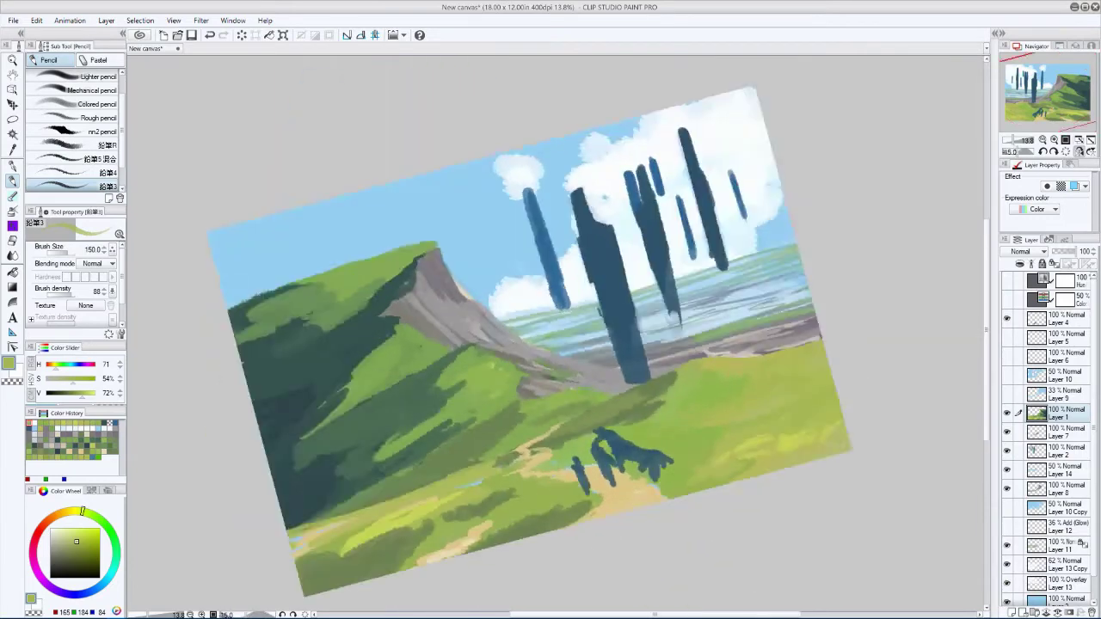
key("h")
key("minus")
key("minus")
key("bracketright")
left_click(353, 471, "alt")
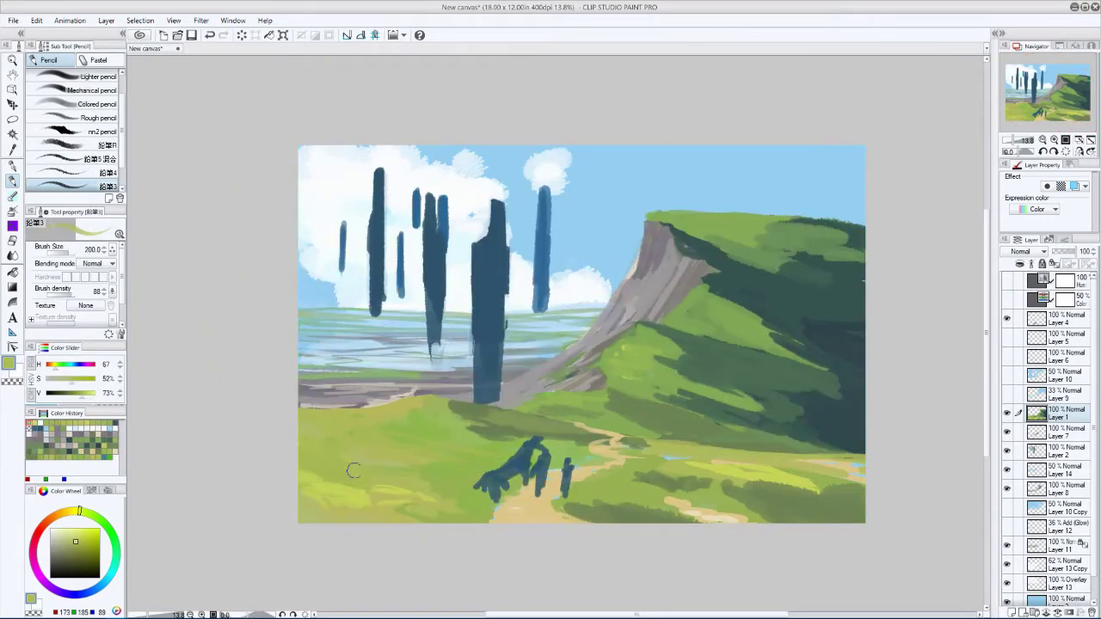
- Refine the left meadow's upper edge against the grey shore with sampled olive-yellow at brush size 70
left_click(452, 427, "alt")
key("bracketleft")
key("bracketleft")
key("bracketleft")
key("bracketleft")
key("h")
left_click(752, 410, "alt")
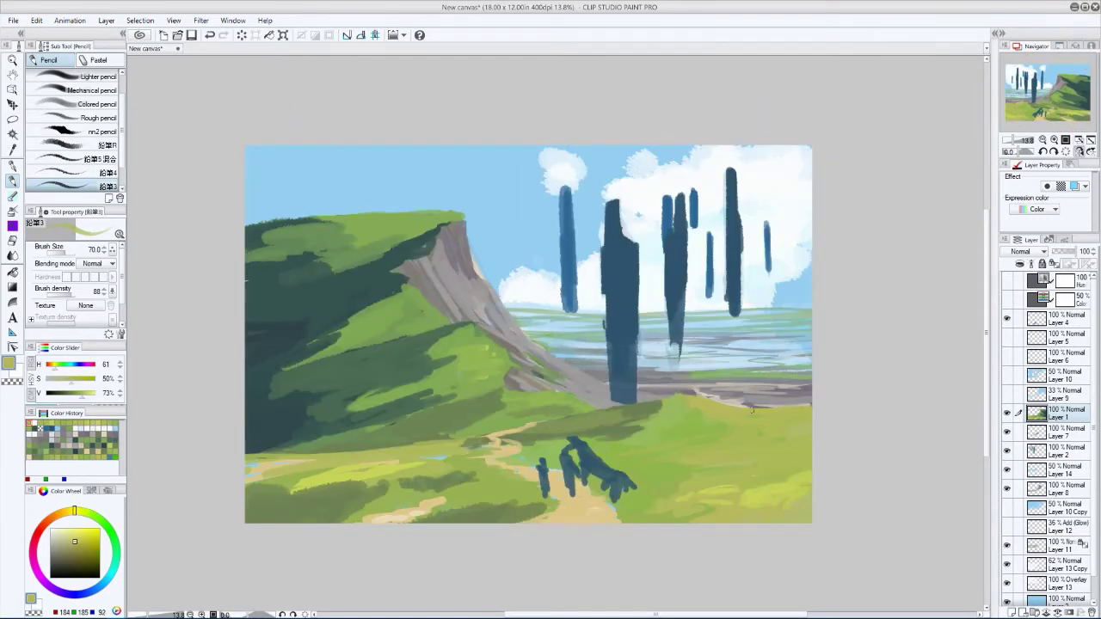
- Paint sampled yellow-green and mid green below the left meadow's crest, enlarging the brush to 170
key("h")
key("bracketright")
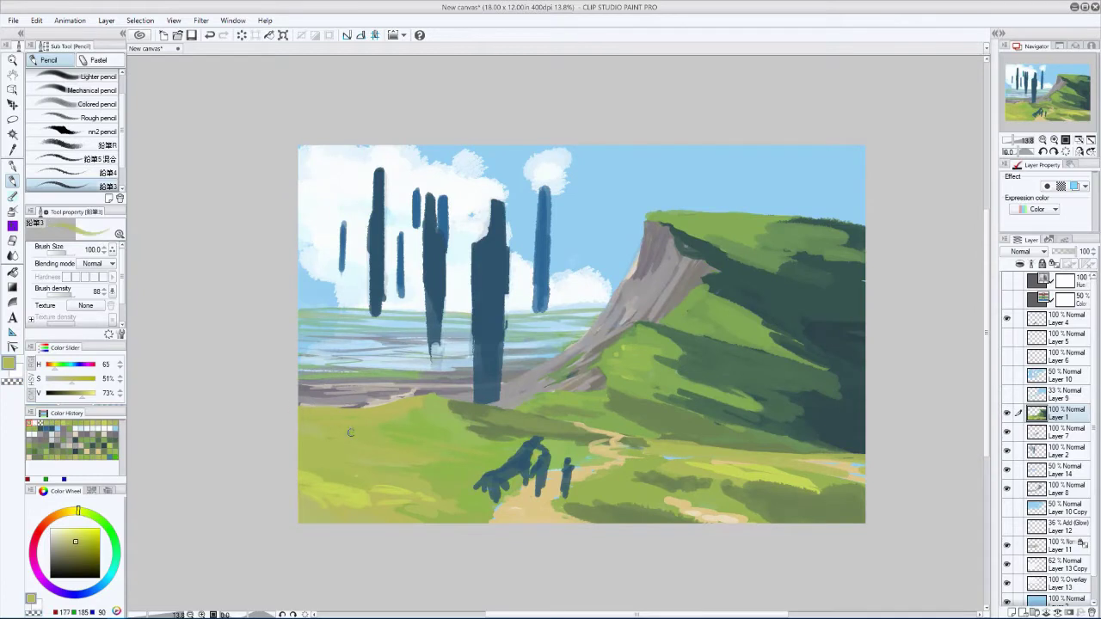
key("bracketright")
left_click(350, 432, "alt")
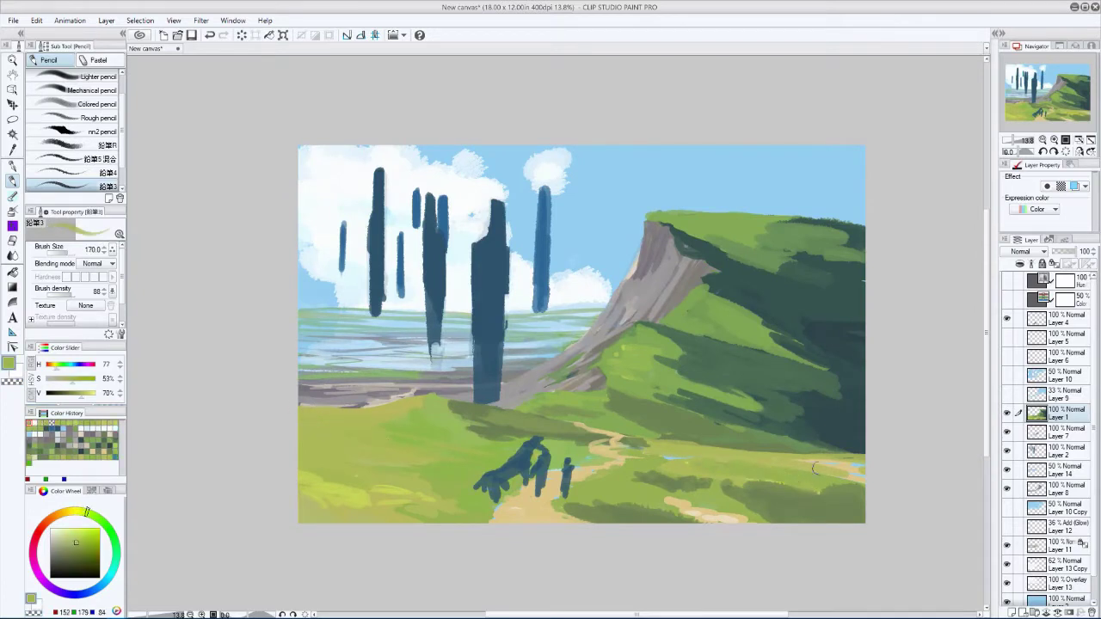
- Cover the blue patch at the far right end of the path with sampled sand color at brush size 80
key("bracketleft")
key("bracketleft")
key("bracketleft")
key("bracketleft")
left_click(856, 469, "alt")
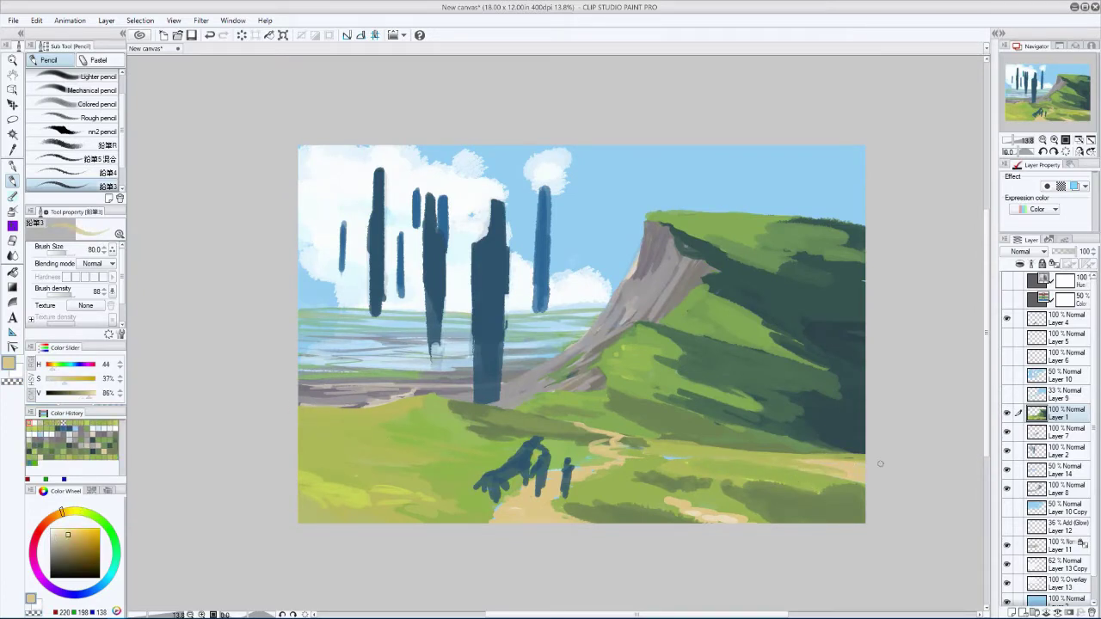
- Paint sampled mid green over the bright yellow streaks in the right meadow at brush size 150
left_click(880, 464, "alt")
left_click(831, 473, "alt")
left_click(856, 486, "alt")
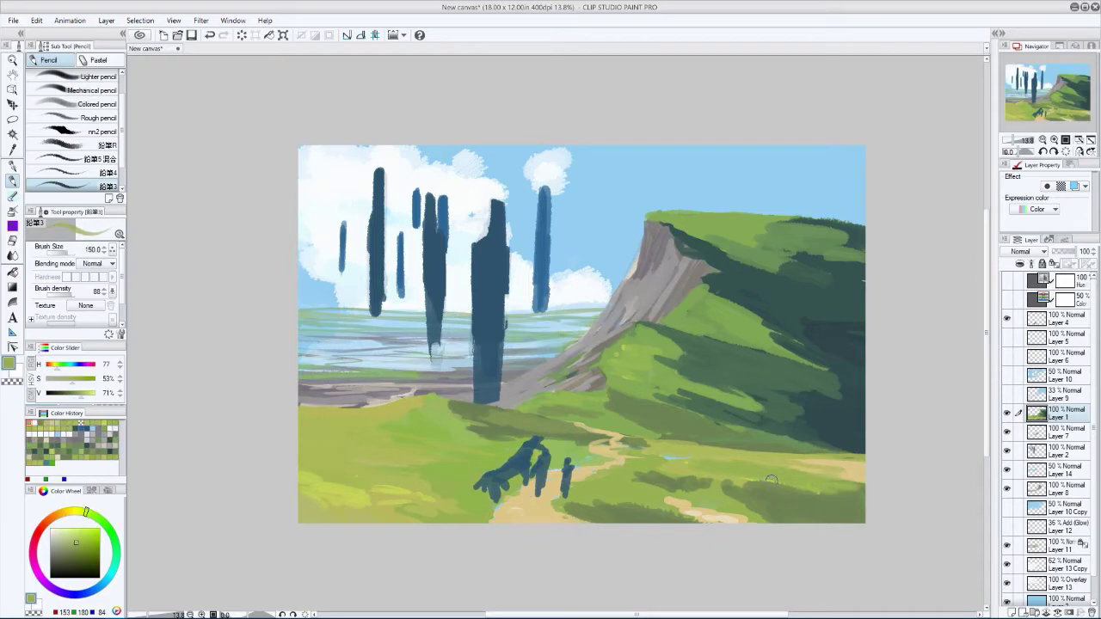
key("bracketright")
mouse_move(772, 480)
left_mouse_down()
mouse_move(332, 528)
mouse_move(791, 458)
left_mouse_up()
- Mix a light olive of hue 51, saturation 45%, value 74% and paint it in the right foreground at brush size 100
left_click(791, 459, "alt")
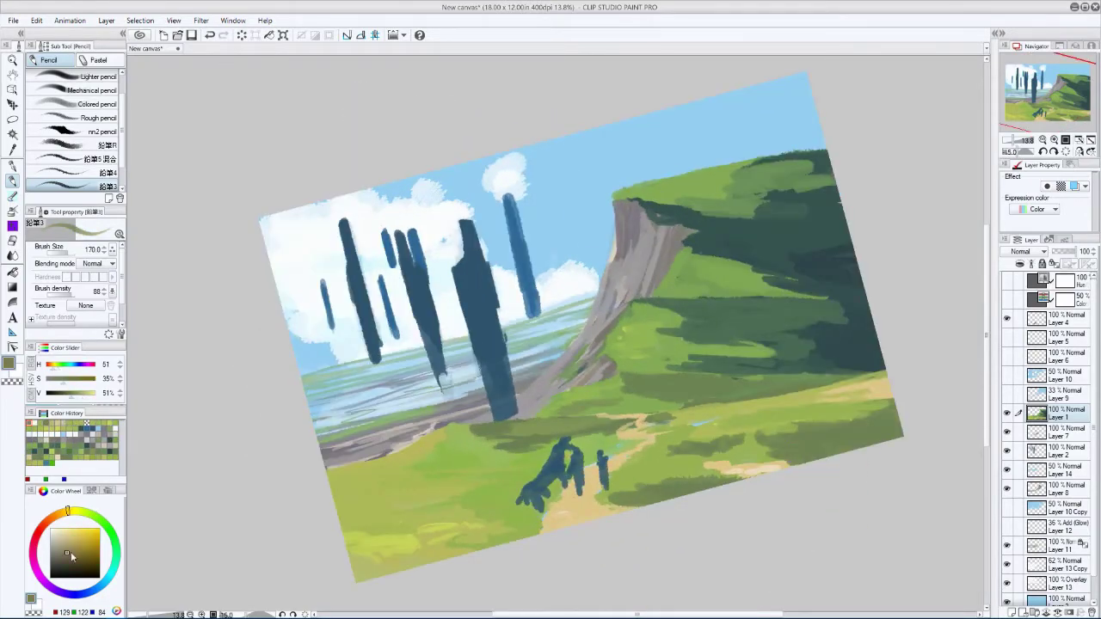
left_click_drag(71, 557, 63, 542)
key("bracketleft")
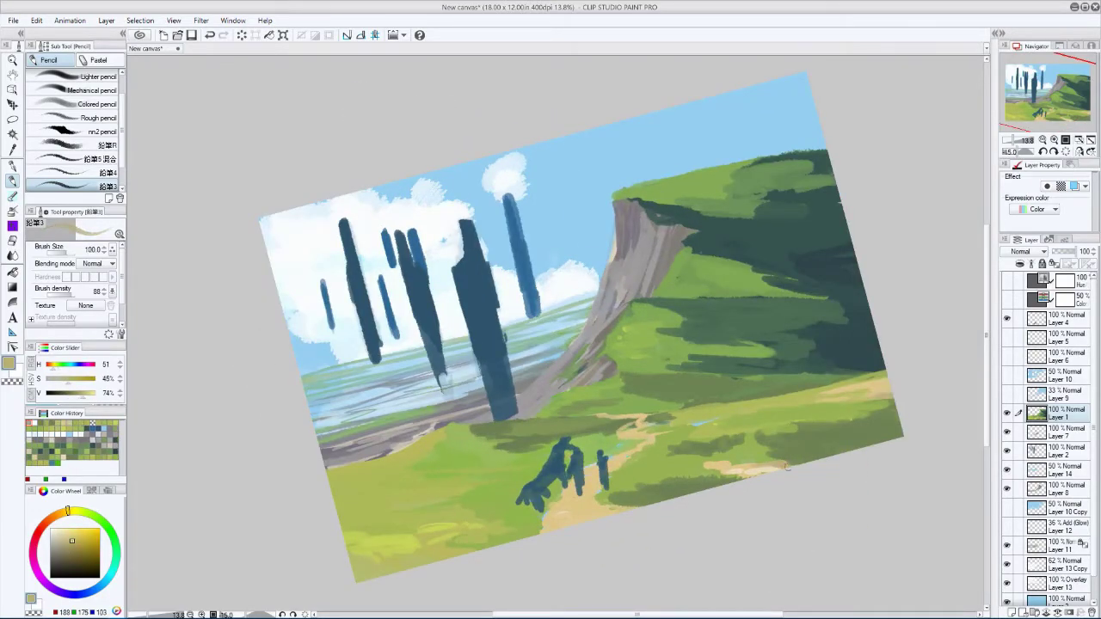
- Rework the grass in the right foreground corner with dark green at size 200 and mid green at size 120
key("h")
key("bracketright")
key("bracketright")
key("bracketright")
key("bracketright")
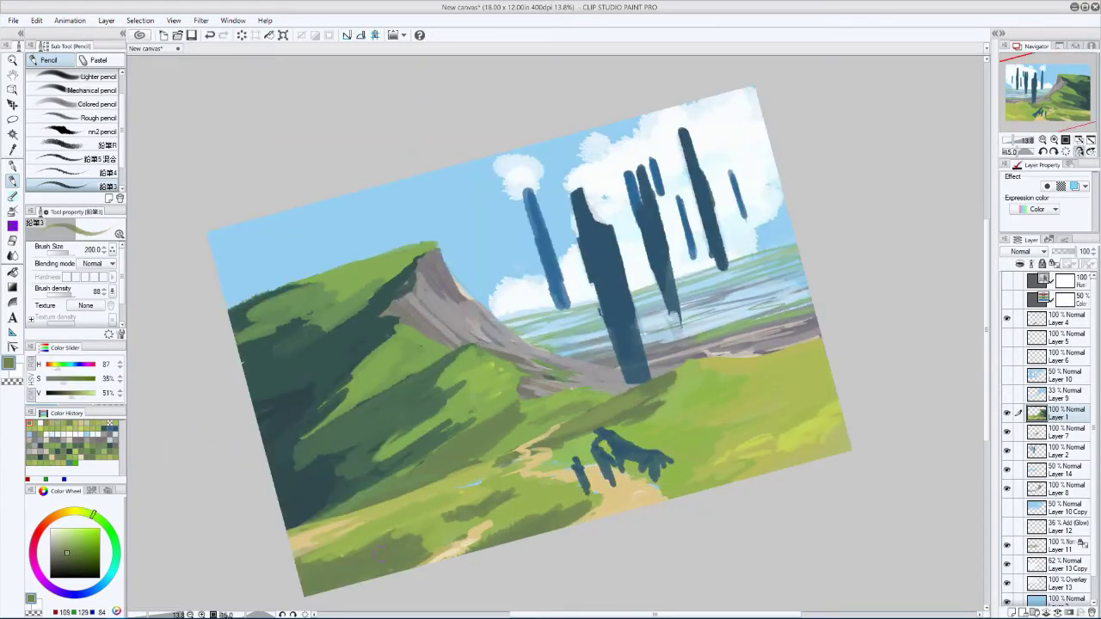
left_click(421, 528, "alt")
key("bracketleft")
key("bracketleft")
key("bracketleft")
key("h")
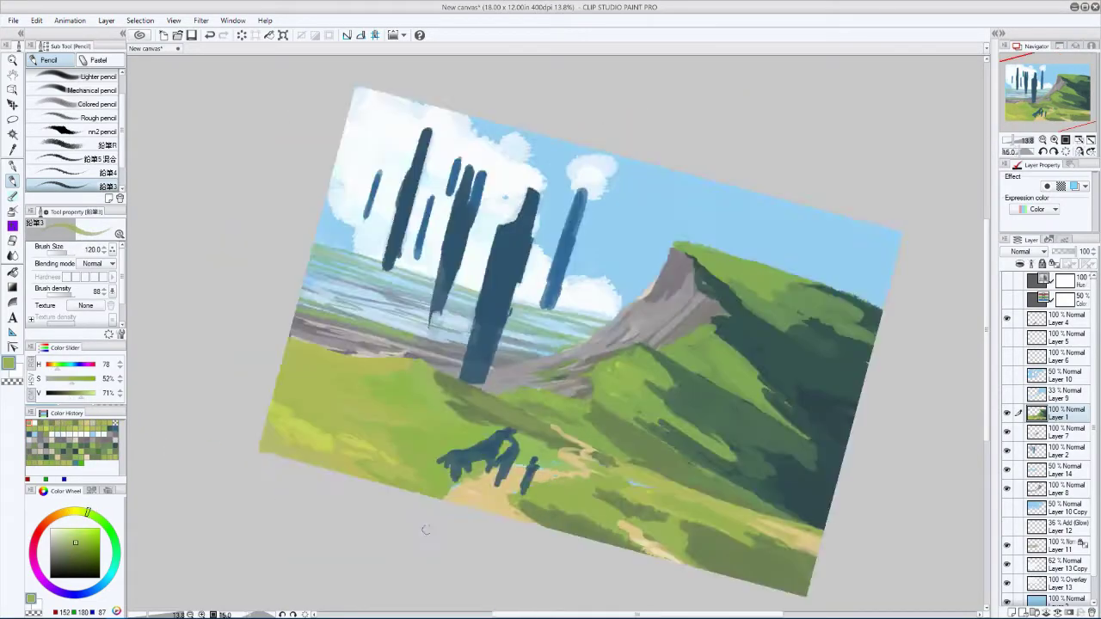
- Paint mid green and brighter yellow-green grass between the right meadow's path and bushes at brush sizes 150 and 170
key("minus")
left_click(723, 478, "alt")
key("bracketright")
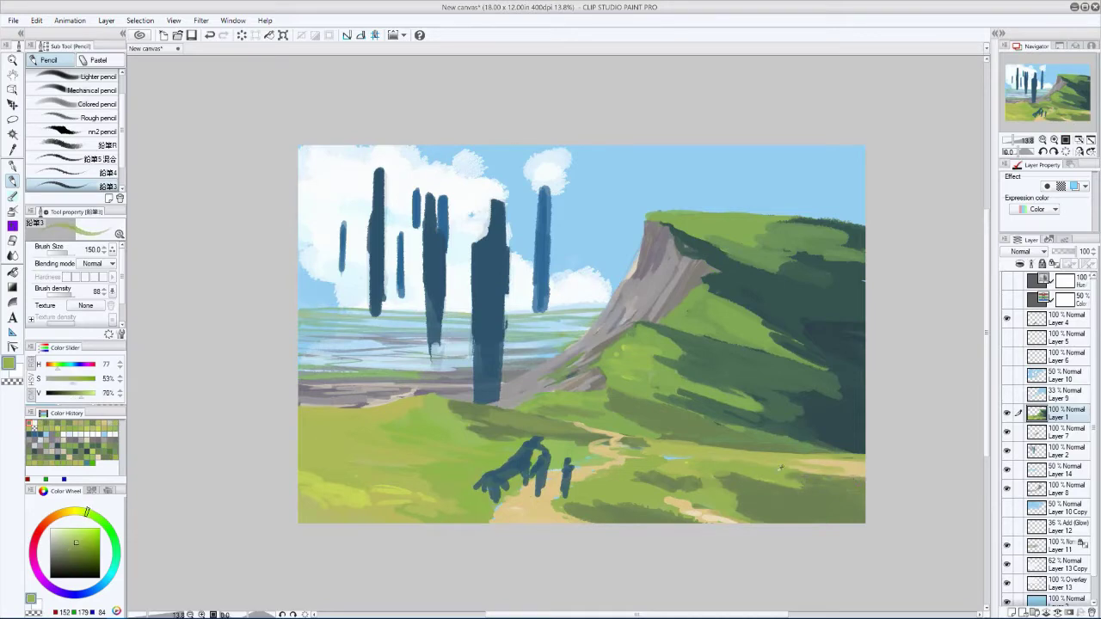
left_click(817, 482, "alt")
key("asciicircum")
key("asciicircum")
left_click(636, 468, "alt")
key("bracketright")
key("h")
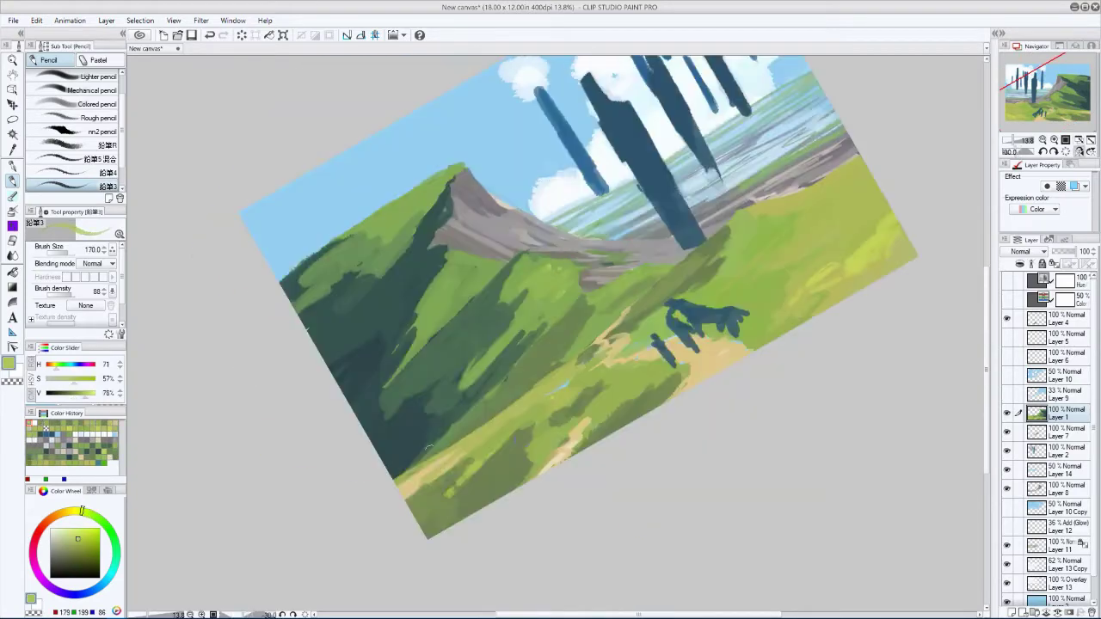
- Break up the dark grass in the right foreground with sampled mid green at brush size 200
left_click(542, 452, "alt")
key("bracketright")
key("h")
key("minus")
key("minus")
key("minus")
key("minus")
key("minus")
key("minus")
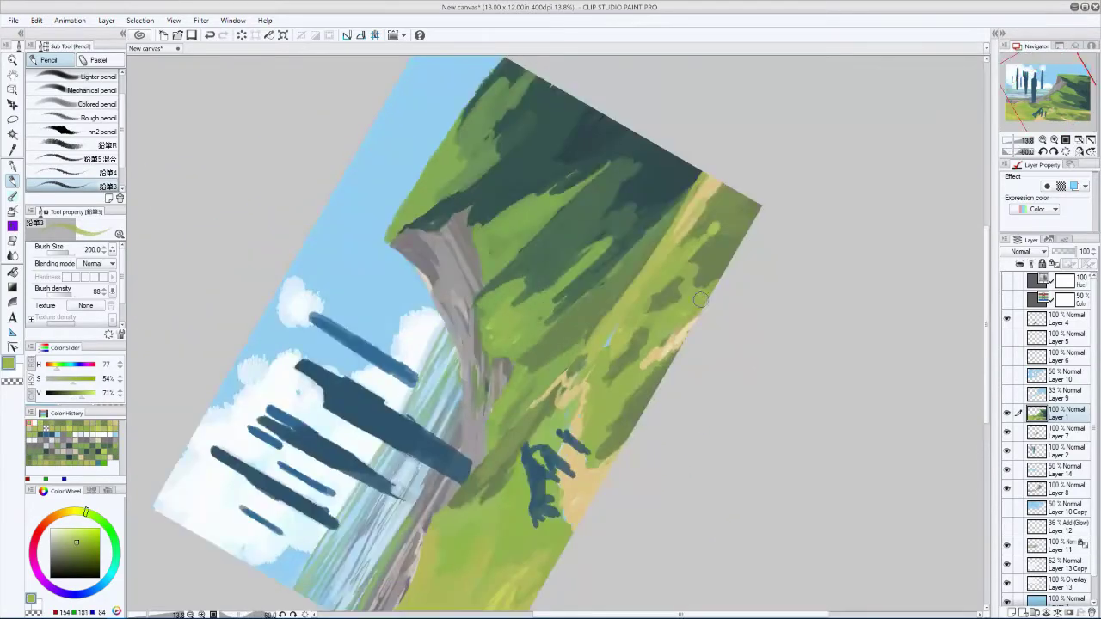
- Shape the dark green bush patches in the right foreground with sampled greens at brush size 150
left_click(697, 297, "alt")
left_click(649, 322, "alt")
left_click(708, 289, "alt")
key("bracketleft")
key("bracketleft")
key("asciicircum")
key("asciicircum")
key("asciicircum")
key("asciicircum")
key("asciicircum")
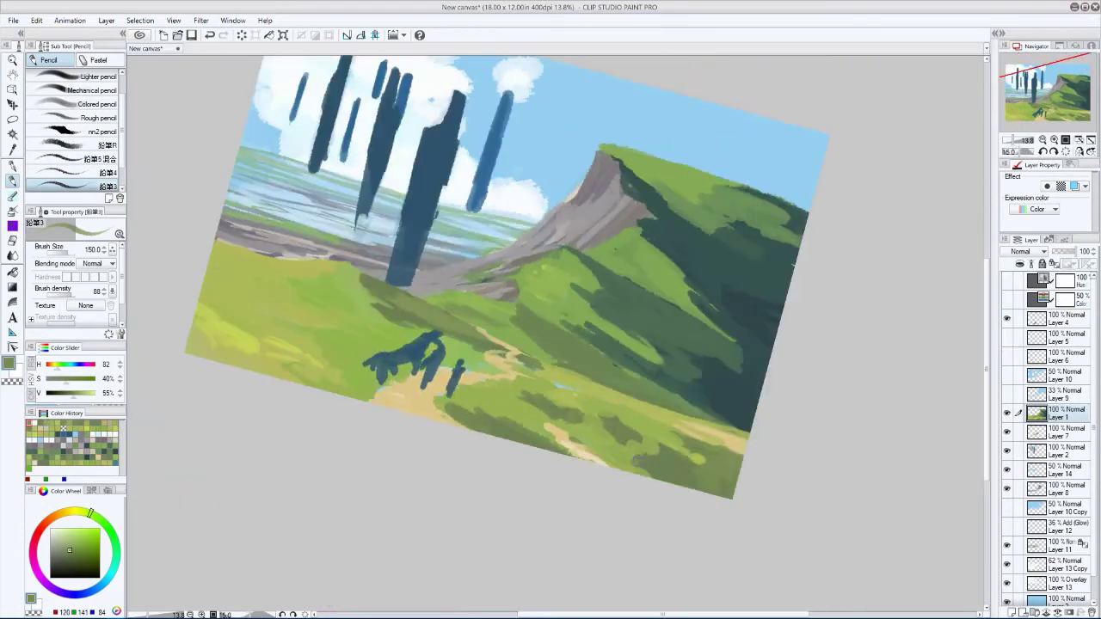
- Refine the grass edges around the right foreground's sandy patch with sampled yellow-greens at brush sizes 80 and 60
left_click(633, 459, "alt")
key("bracketleft")
left_click(567, 434, "alt")
key("bracketleft")
key("bracketleft")
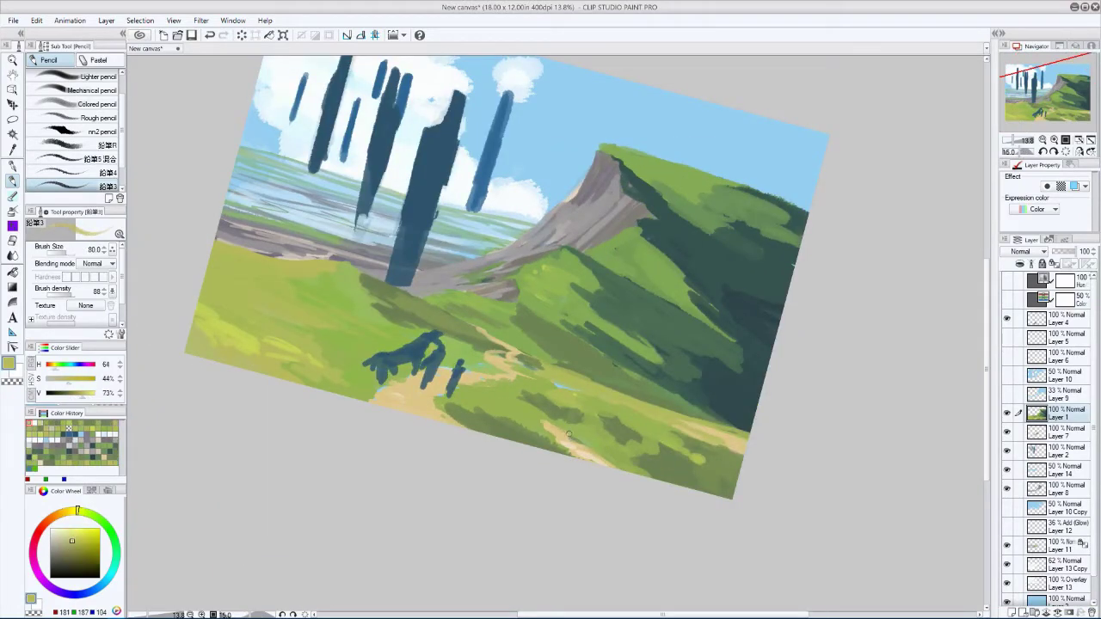
left_click(568, 438, "alt")
key("bracketleft")
- Paint muted yellow-green grass near the path bend below the hill at brush size 100
key("h")
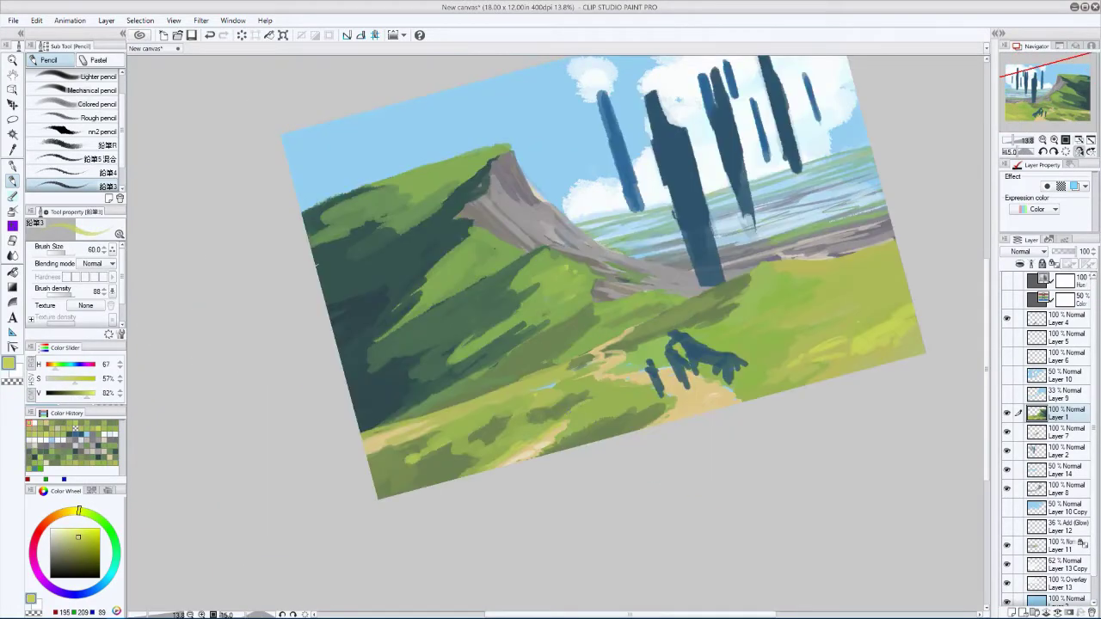
key("minus")
key("minus")
key("minus")
left_click(682, 255, "alt")
key("bracketright")
key("bracketright")
key("bracketright")
key("h")
- Add small grass accents between the path bend and the little pond using a reduced brush
left_click(538, 362, "alt")
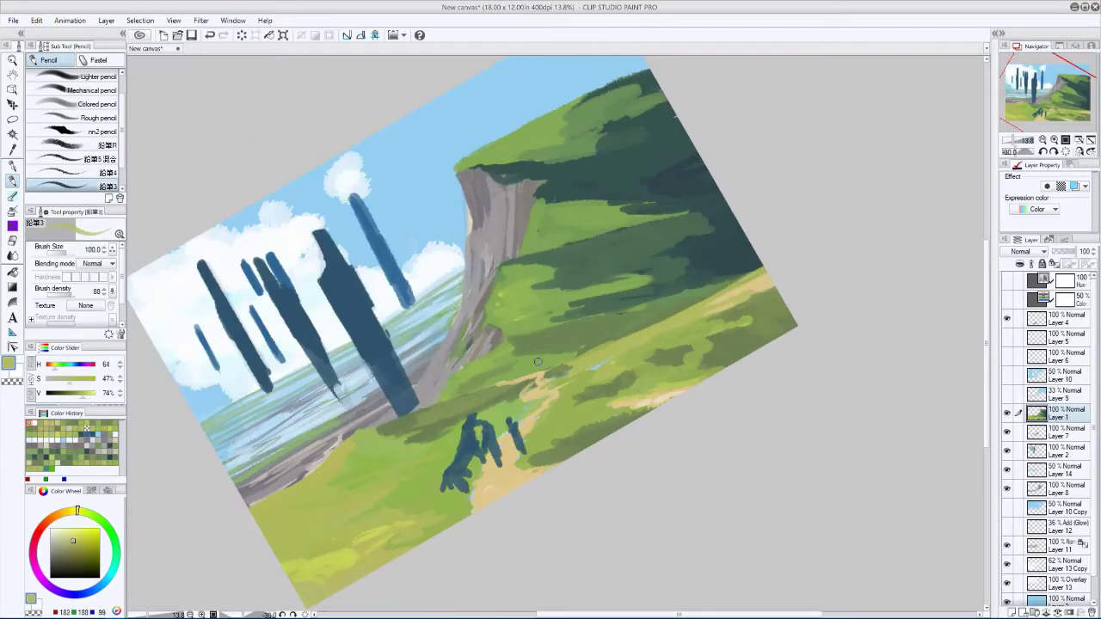
key("bracketleft")
key("bracketleft")
key("bracketleft")
key("bracketleft")
key("bracketleft")
key("bracketleft")
key("asciicircum")
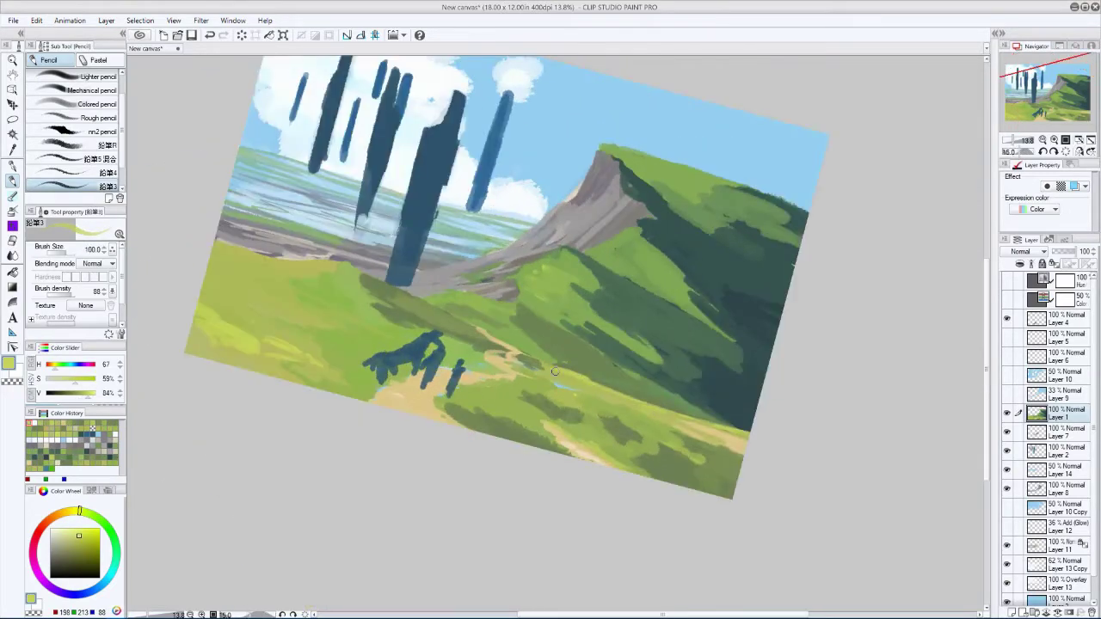
- Smooth the left meadow with broad strokes of sampled mid green at brush size 250
key("minus")
key("minus")
key("asciicircum")
key("asciicircum")
key("h")
key("bracketright")
key("bracketright")
key("bracketright")
left_click(845, 276, "alt")
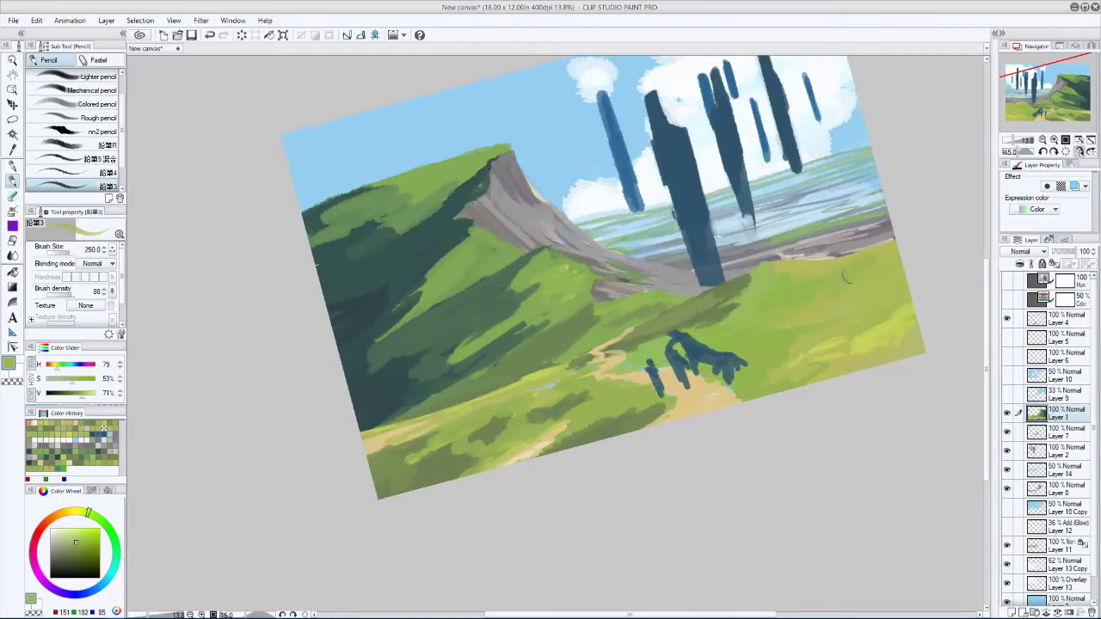
key("asciicircum")
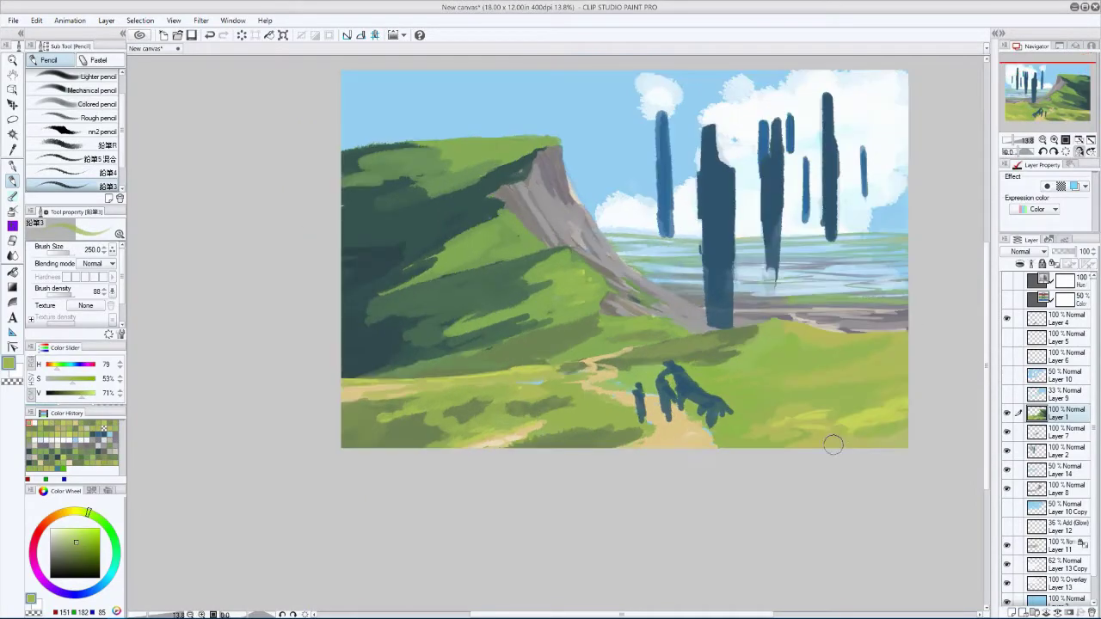
- Touch up the foreground path around the figures with sampled sand color at brush size 120
left_click(865, 439, "alt")
key("h")
key("bracketleft")
key("bracketleft")
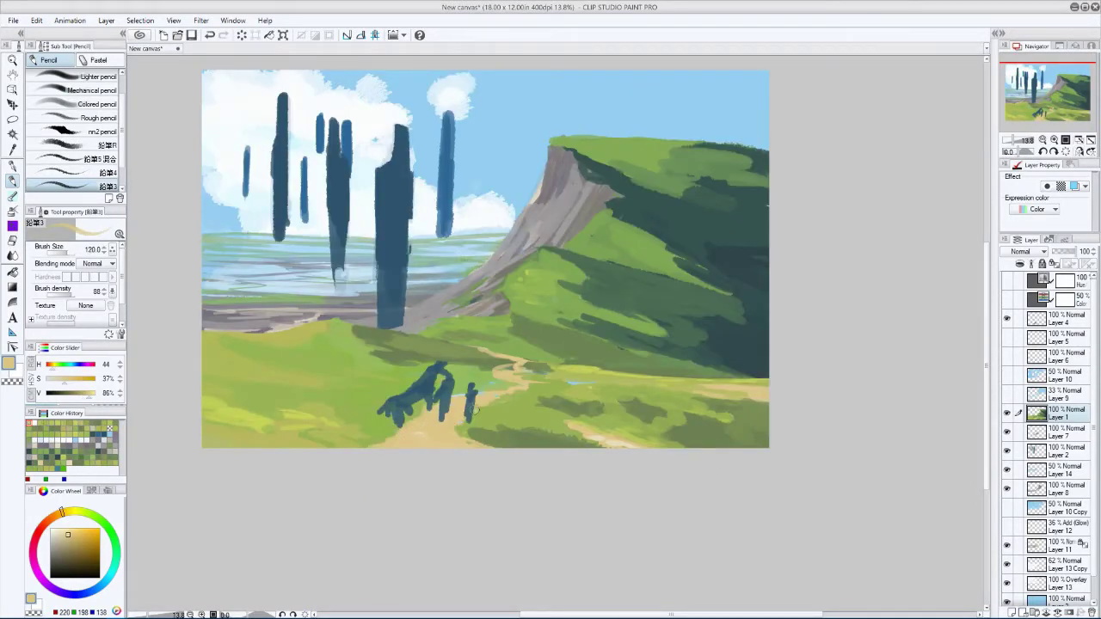
- Cover the bluish gap between the figures and the path with sampled green at brush size 120
left_click(508, 382, "alt")
key("bracketright")
key("h")
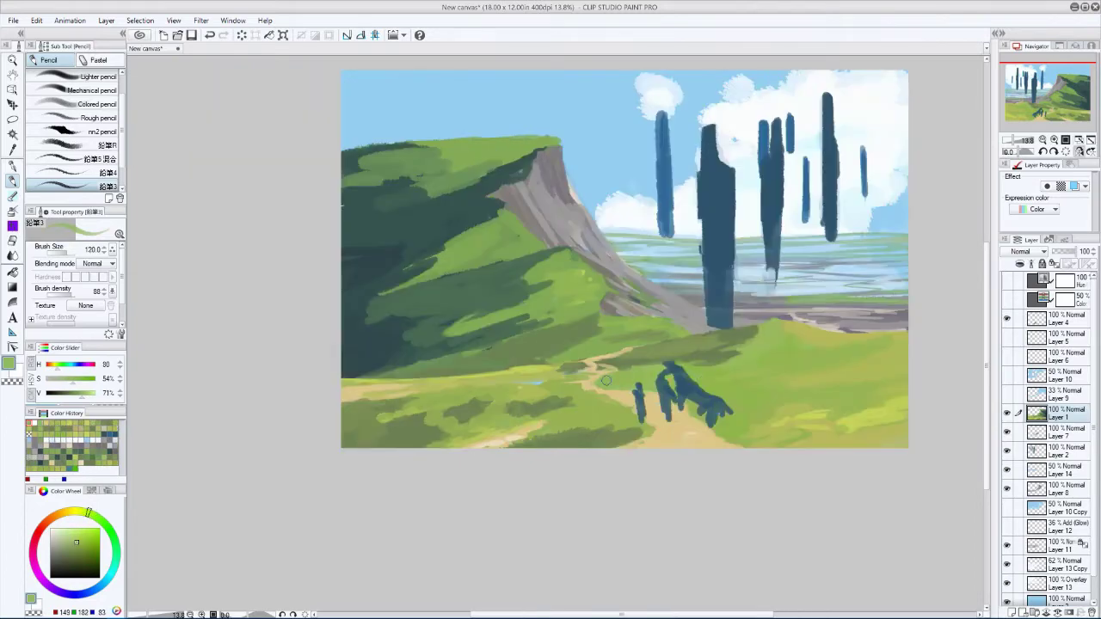
key("h")
- Add pale sand highlights to the foreground path at brush size 80
left_click(599, 438, "alt")
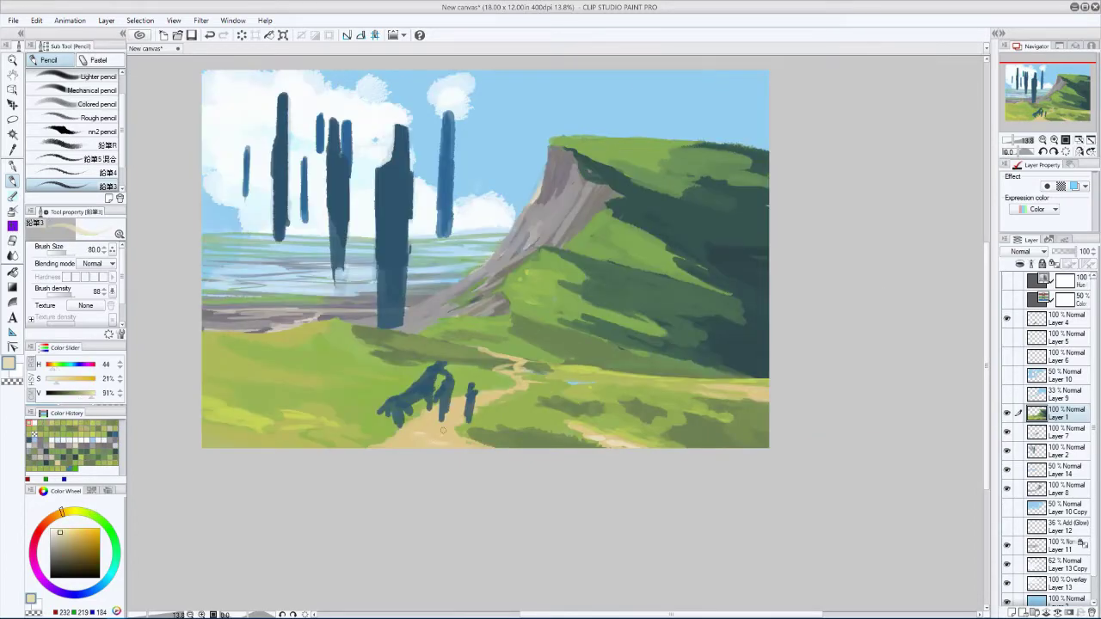
key("asciicircum")
key("bracketleft")
key("bracketleft")
- Add olive-tan and ochre touches to the path's edges near the figures at brush sizes 70 and 80
left_click(396, 343, "alt")
key("bracketleft")
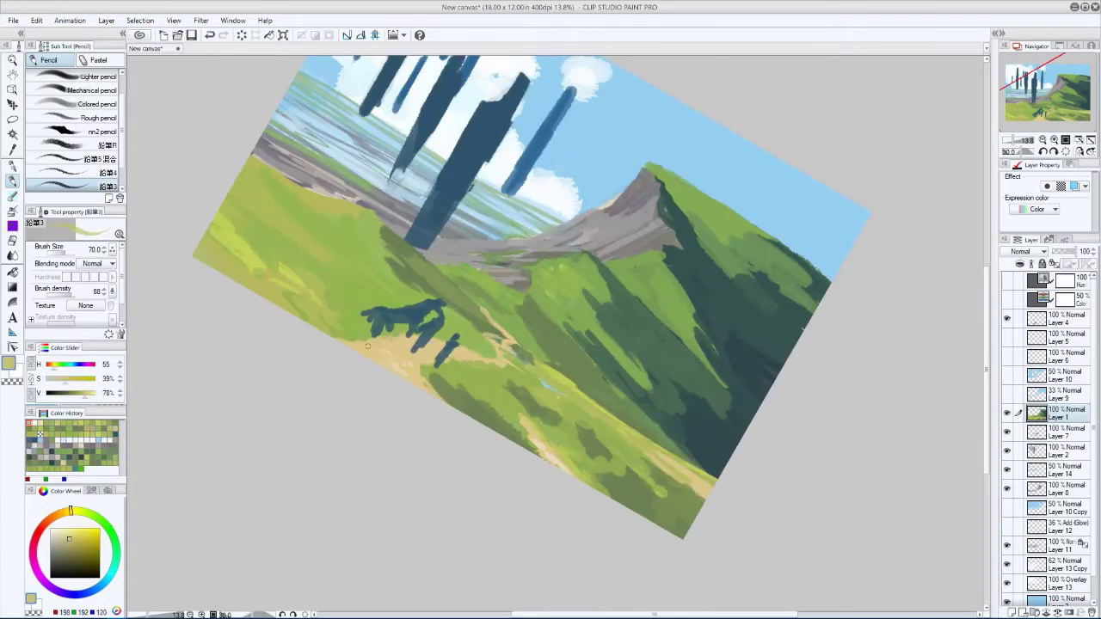
left_click(427, 343, "alt")
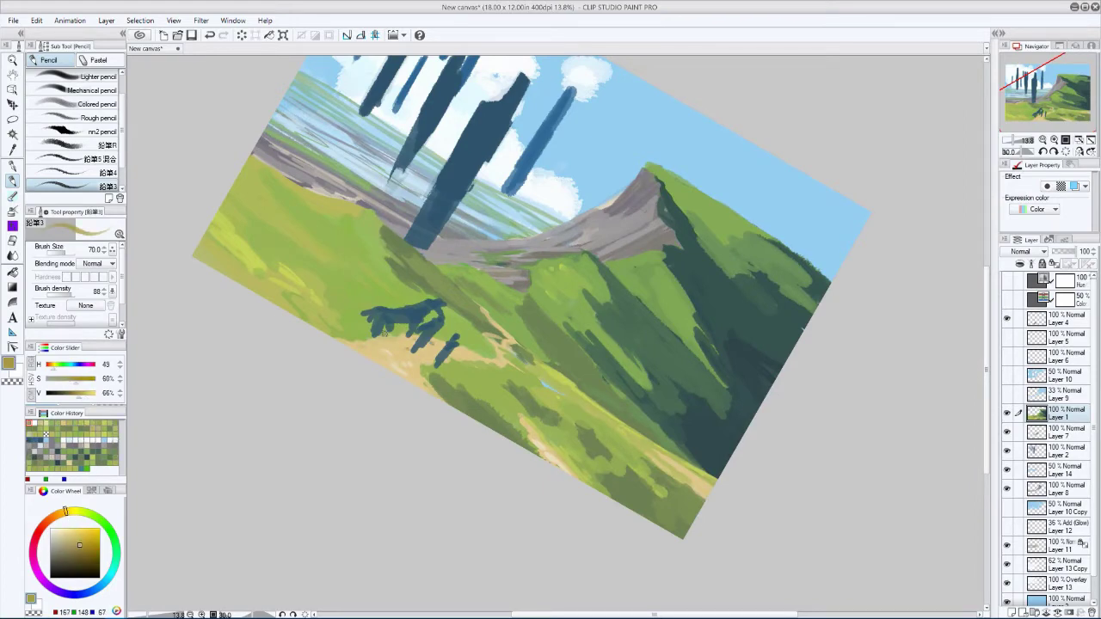
left_click_drag(427, 343, 649, 427)
left_click(644, 445, "alt")
left_click(641, 444, "alt")
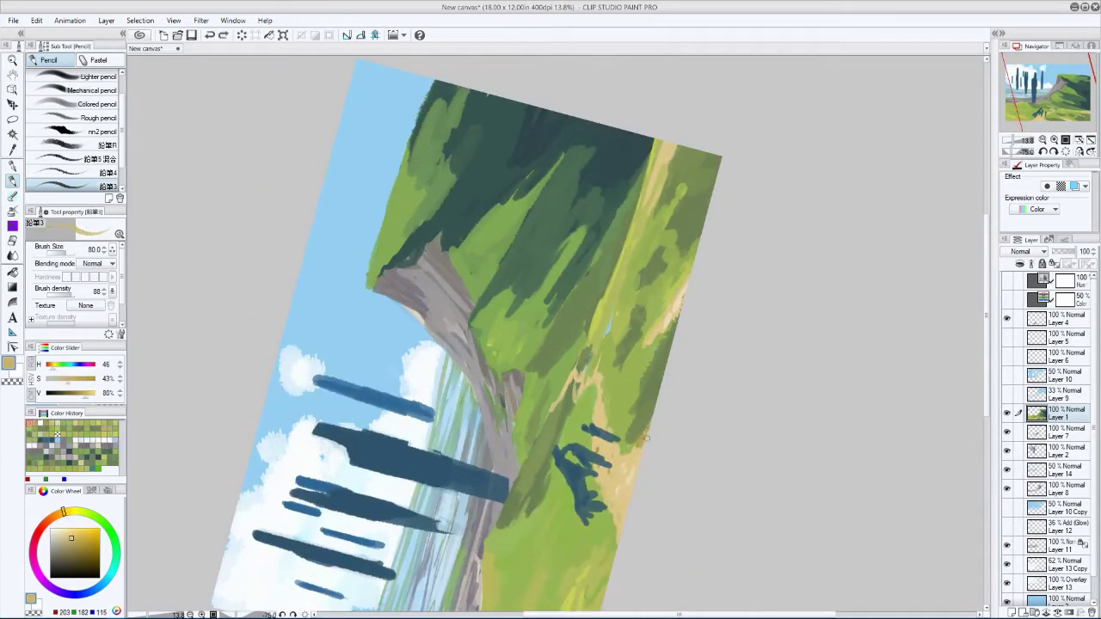
key("ctrl+@")
- Darken the grass and bushes along the right foreground's lower edge with sampled dark green, enlarging the brush to 120
key("h")
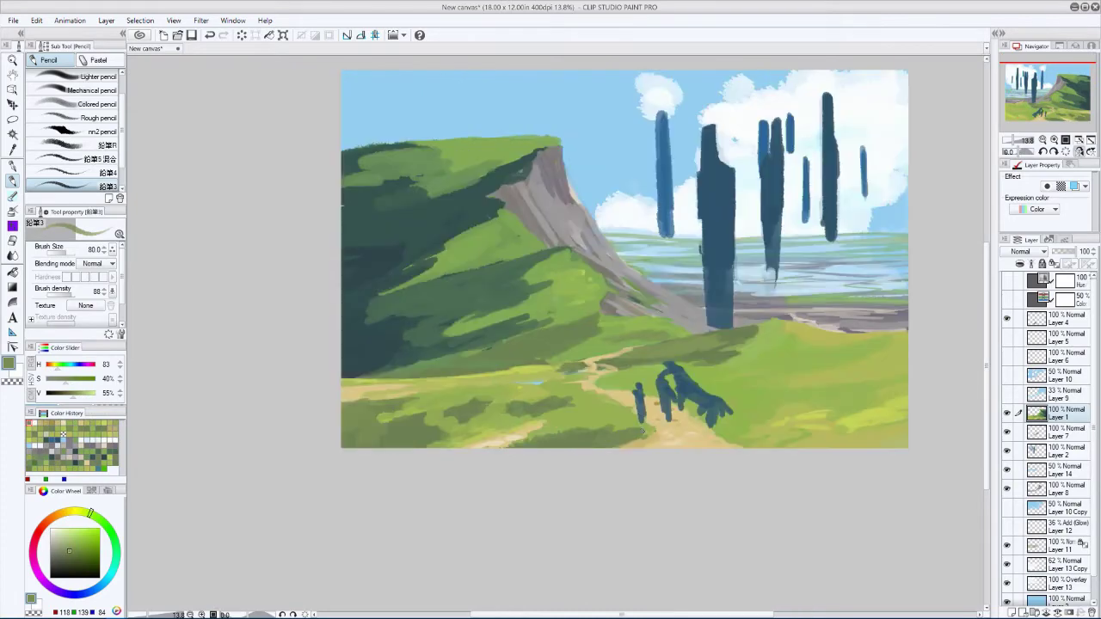
left_click(472, 440, "alt")
key("h")
left_click(483, 443, "alt")
key("h")
key("bracketright")
key("bracketright")
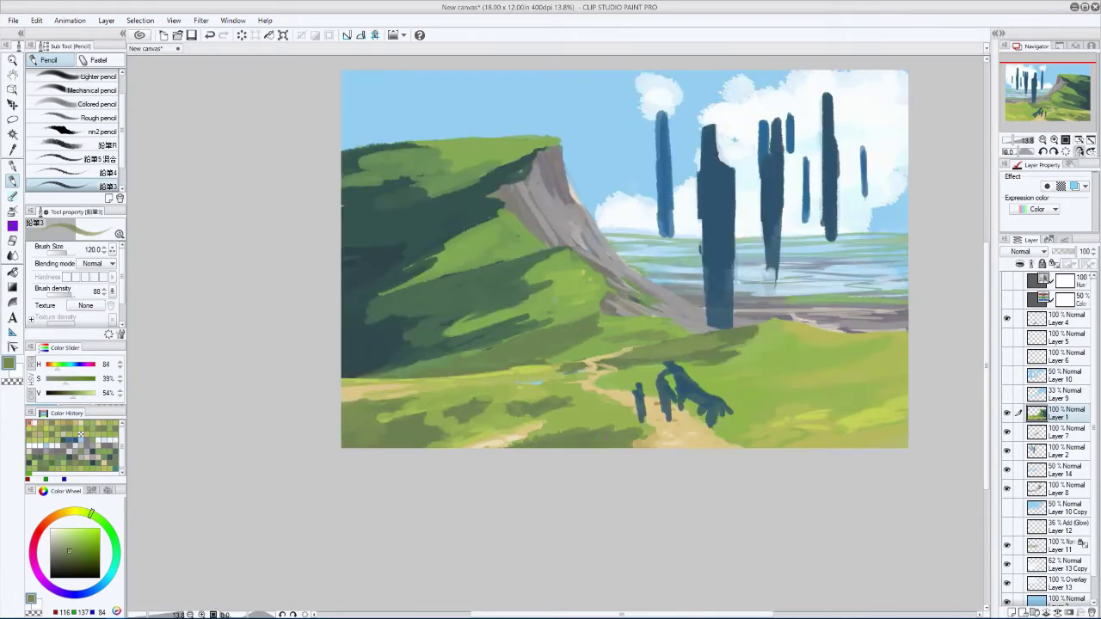
- Work sampled ochre-tan into the foreground meadow and path edge, enlarging the brush to 200
key("bracketright")
key("bracketright")
key("bracketright")
key("h")
left_click(455, 450, "alt")
key("h")
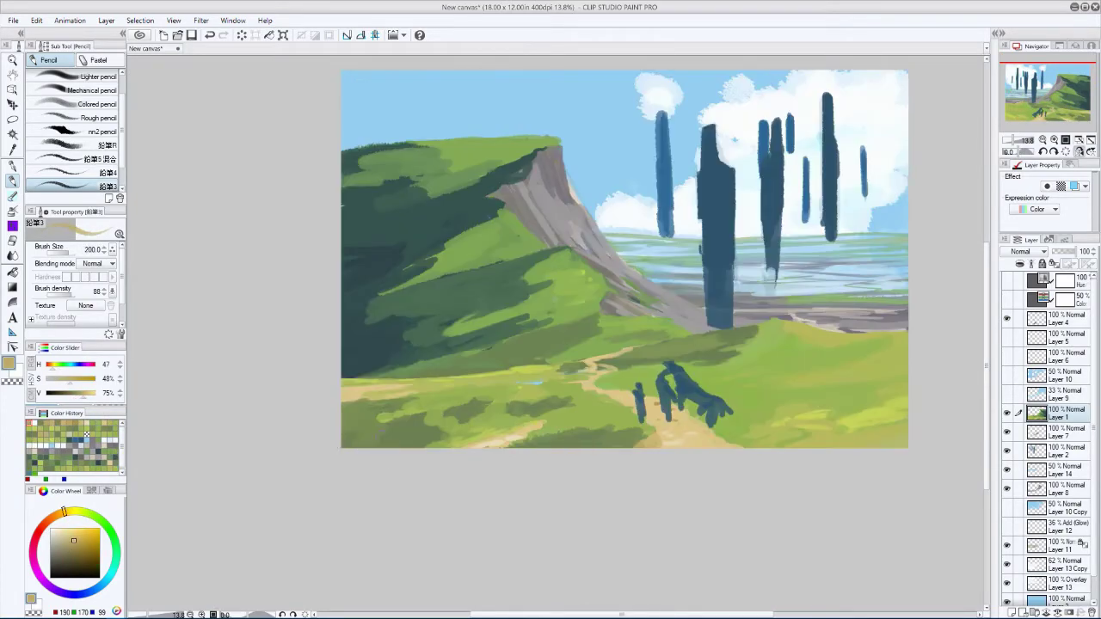
- Brush sampled dark green into the foreground grass beside the path at brush size 250
left_click(643, 445, "alt")
key("bracketright")
key("h")
key("h")
left_click(480, 447, "alt")
key("h")
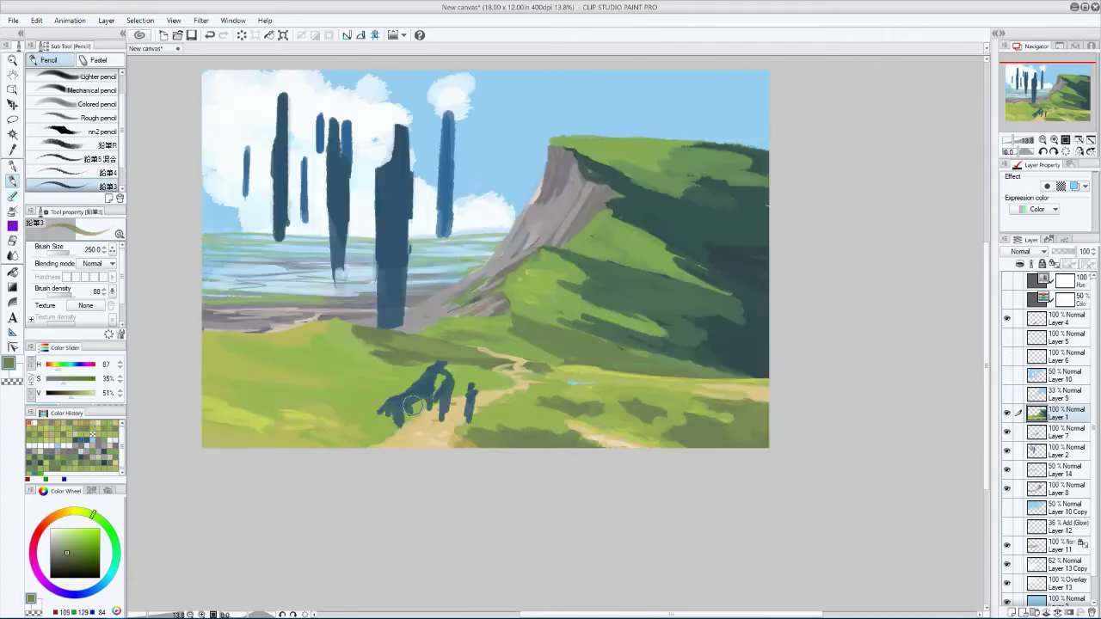
- Touch up the winding path near the small figure with sampled pale sand, using a much smaller brush
left_click(564, 383, "alt")
key("h")
key("h")
left_click(420, 434, "alt")
key("h")
key("bracketleft")
key("bracketleft")
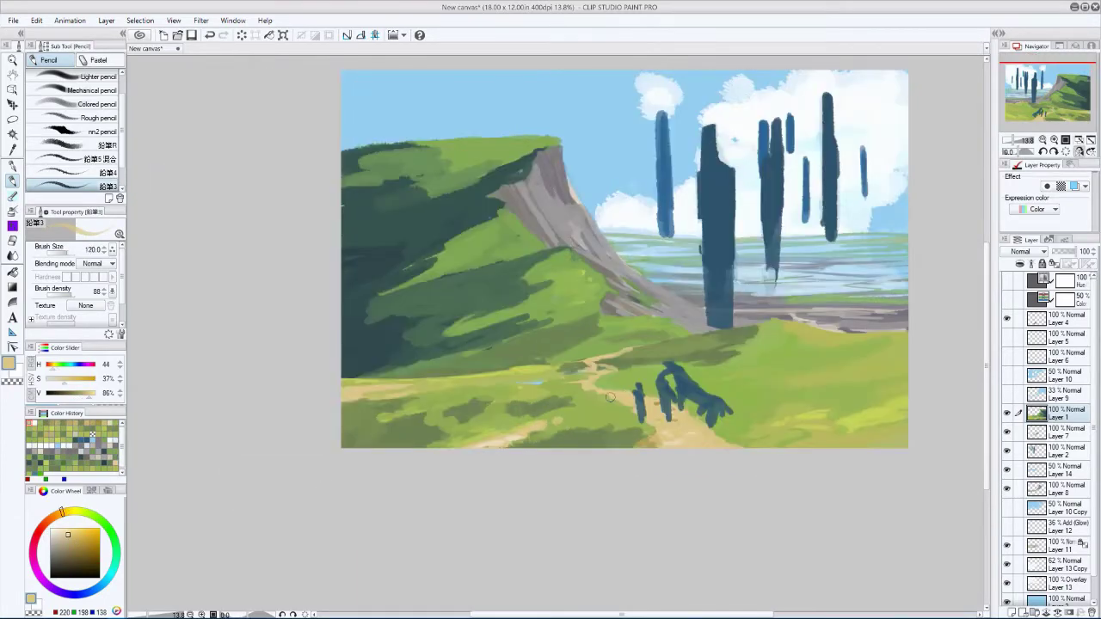
key("bracketleft")
key("bracketleft")
key("bracketleft")
key("bracketleft")
- Deepen the shaded slope behind the figures with sampled dark green at brush sizes 80 and 150
left_click(610, 397, "alt")
left_click(764, 329, "alt")
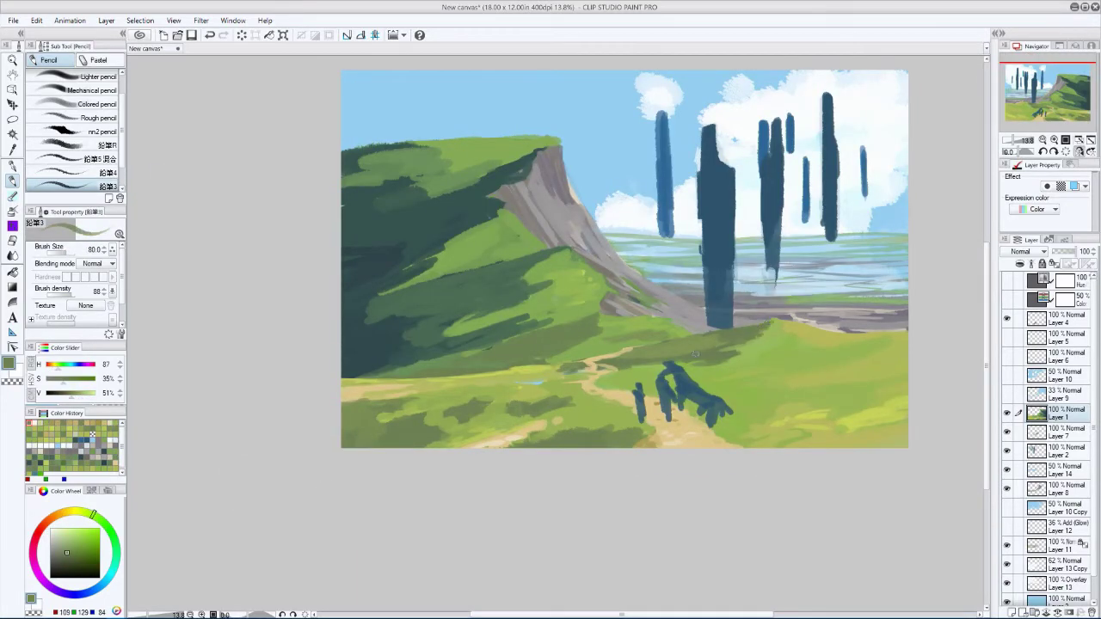
key("h")
key("h")
key("h")
left_click_drag(332, 320, 407, 403)
key("bracketleft")
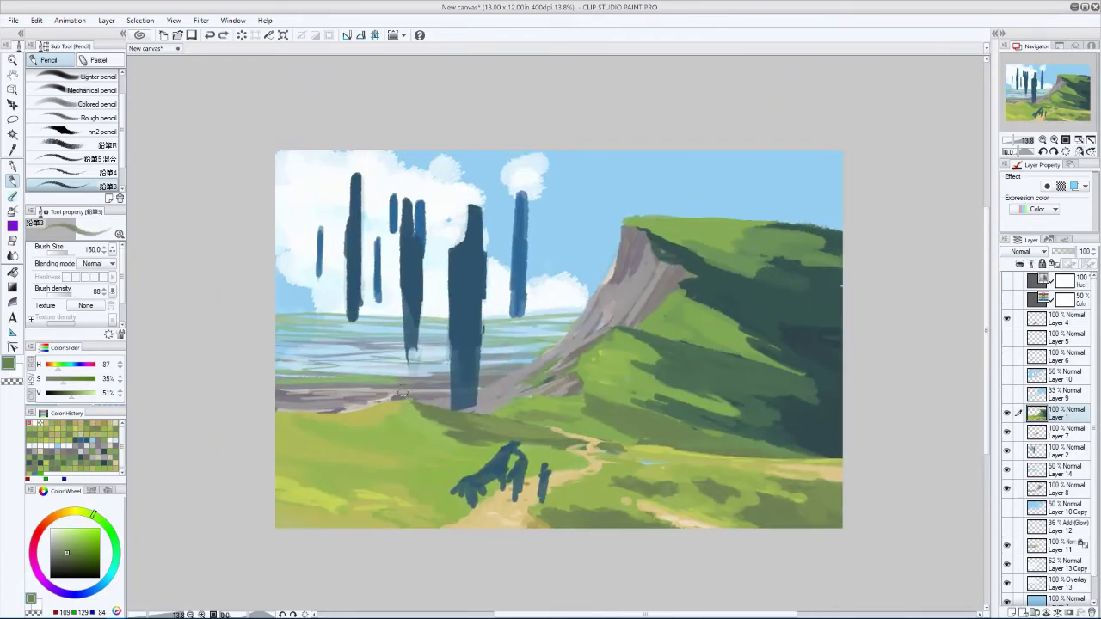
- Rework the meadow's crest below the main pillar with sampled greens at brush size 120
left_click(406, 404, "alt")
key("h")
key("bracketright")
key("bracketright")
key("bracketright")
key("bracketright")
left_click(656, 438, "alt")
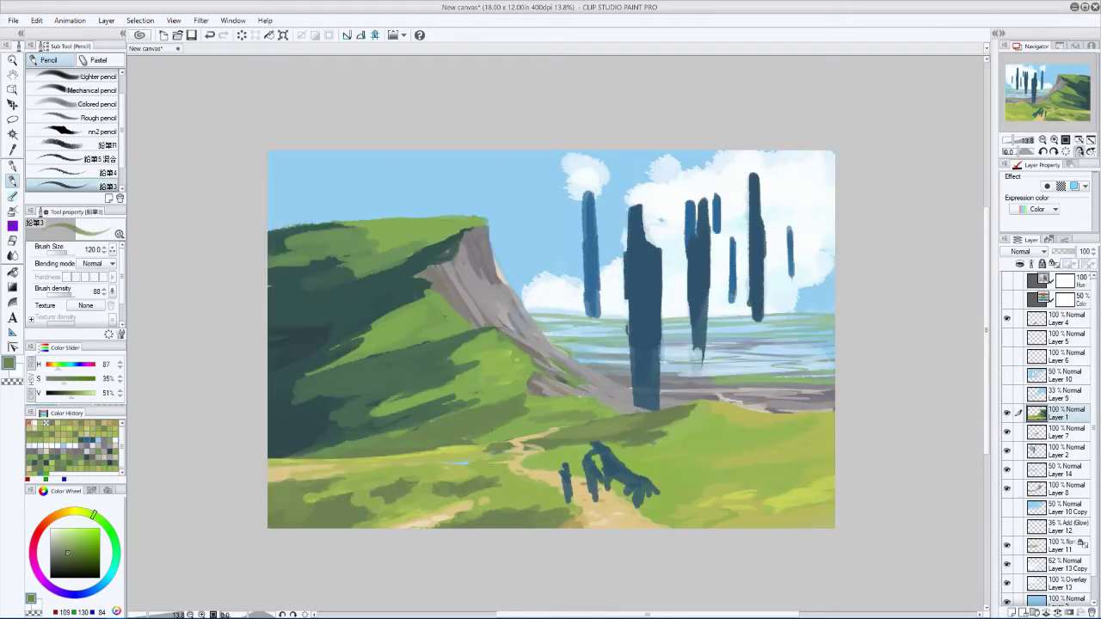
- Refine the grass around the winding path with sampled yellow-green at size 100 and pale sand at size 60
key("h")
key("h")
left_click(486, 453, "alt")
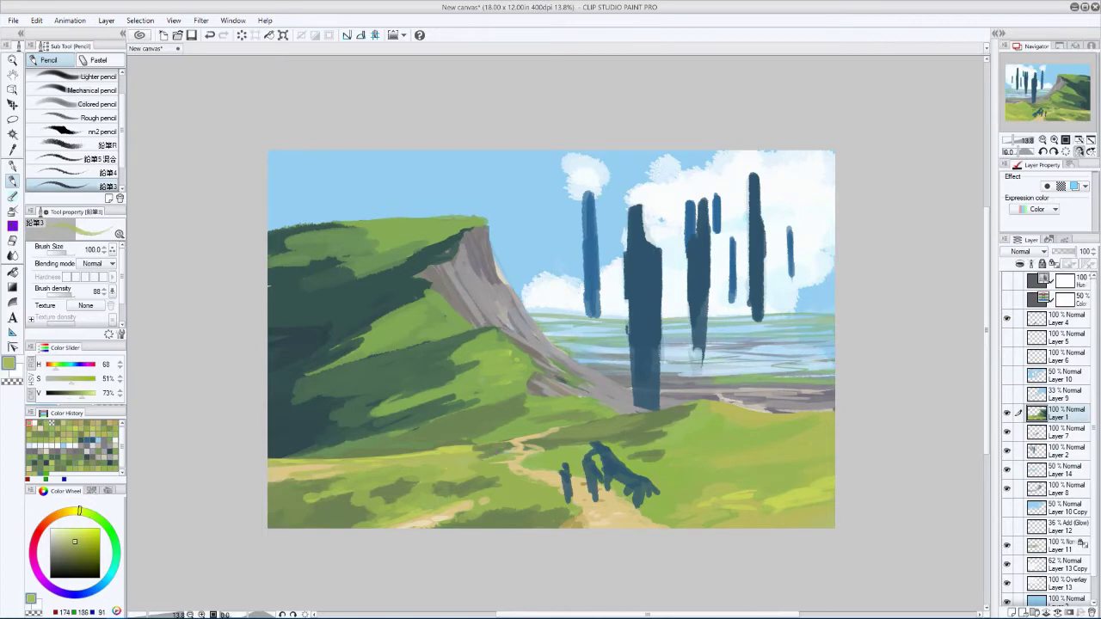
left_click(479, 463, "alt")
left_click(521, 460, "alt")
key("bracketleft")
key("bracketleft")
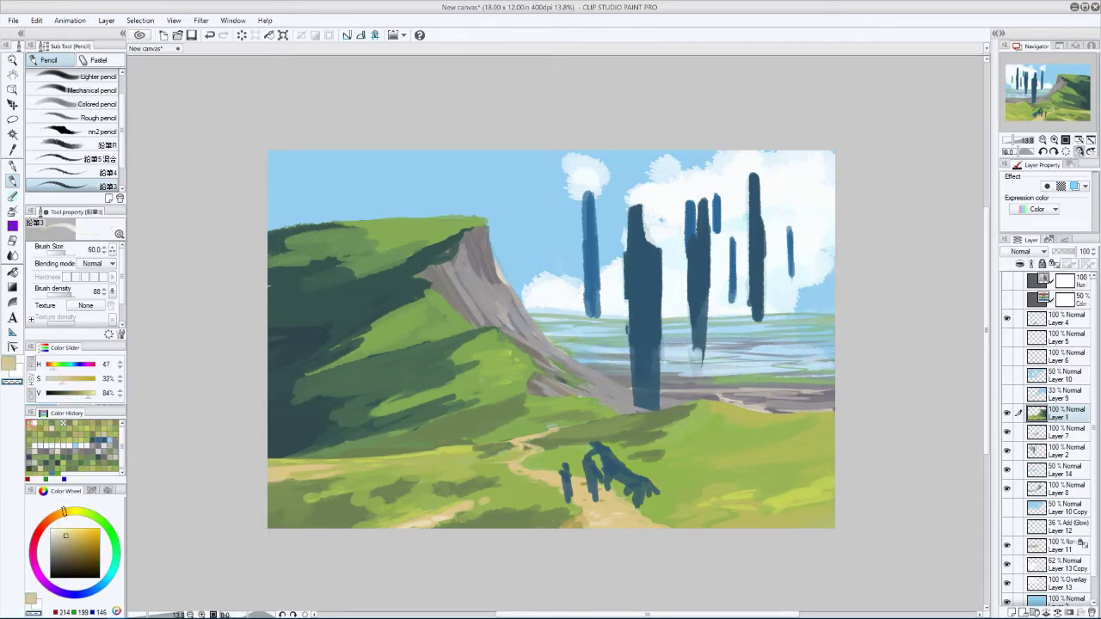
- Add ochre and muted green touches around the path's bend at brush size 70
key("h")
key("asciicircum")
key("asciicircum")
key("bracketright")
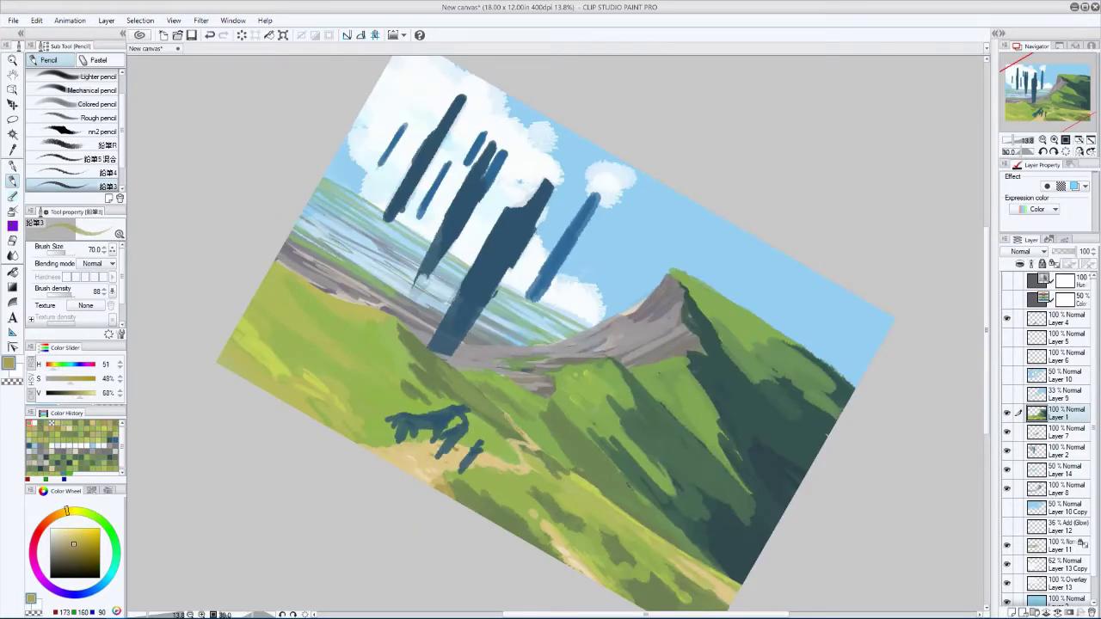
left_click(514, 442, "alt")
key("h")
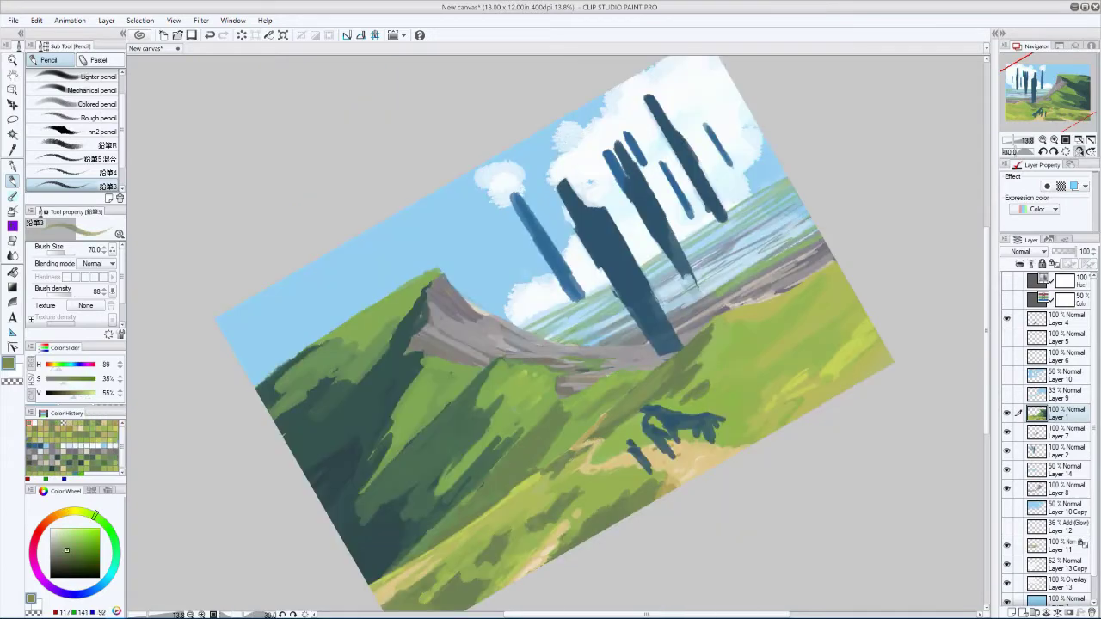
- Blend sampled light green into the open meadow away from the cliff at brush size 150
key("h")
key("asciicircum")
left_click(229, 458, "alt")
key("ctrl+minus")
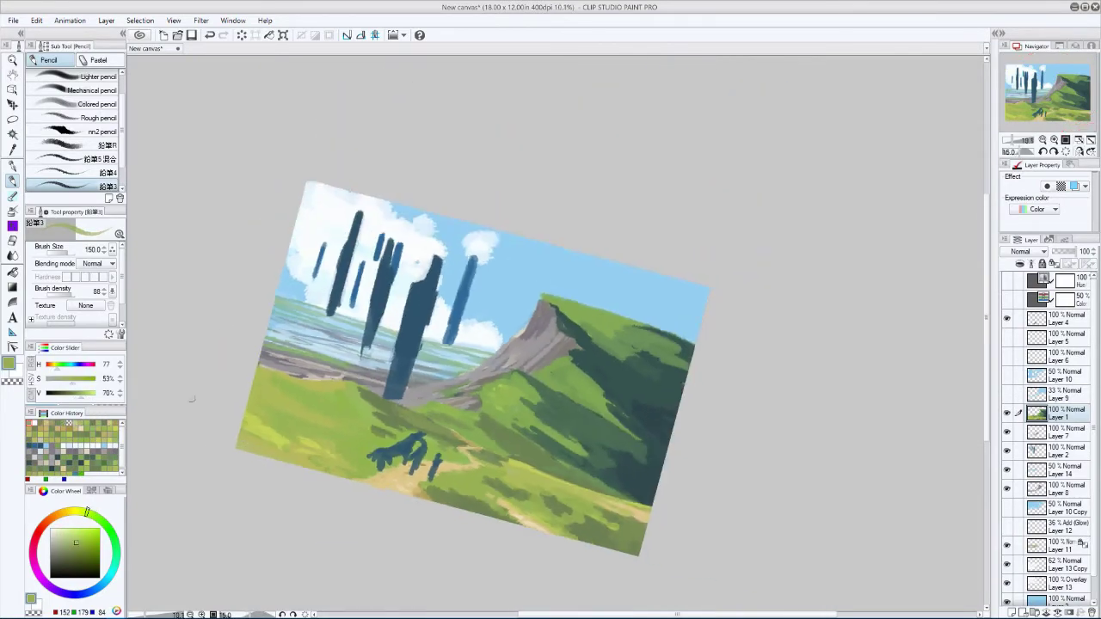
- Brush sampled pale sand onto the foreground path at brush size 150
key("asciicircum")
key("ctrl+minus")
key("h")
key("h")
left_click(464, 456, "alt")
key("h")
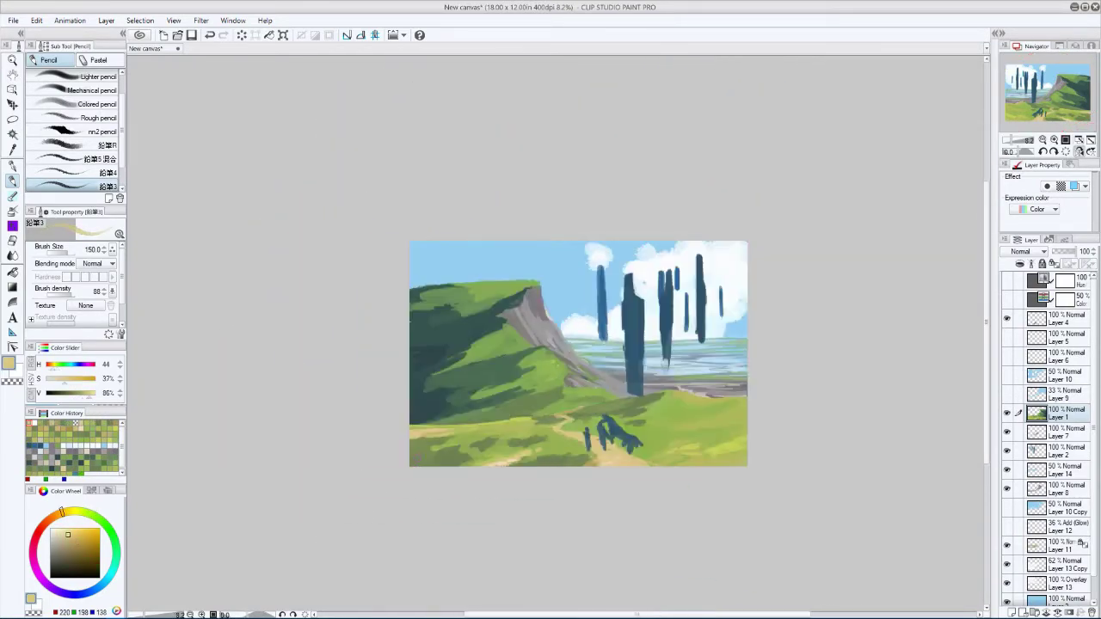
- Brush bright green over the meadow beside the path at size 250, and undo the last stroke
key("h")
key("bracketright")
key("bracketright")
key("h")
key("h")
key("bracketright")
key("bracketright")
key("ctrl+z")
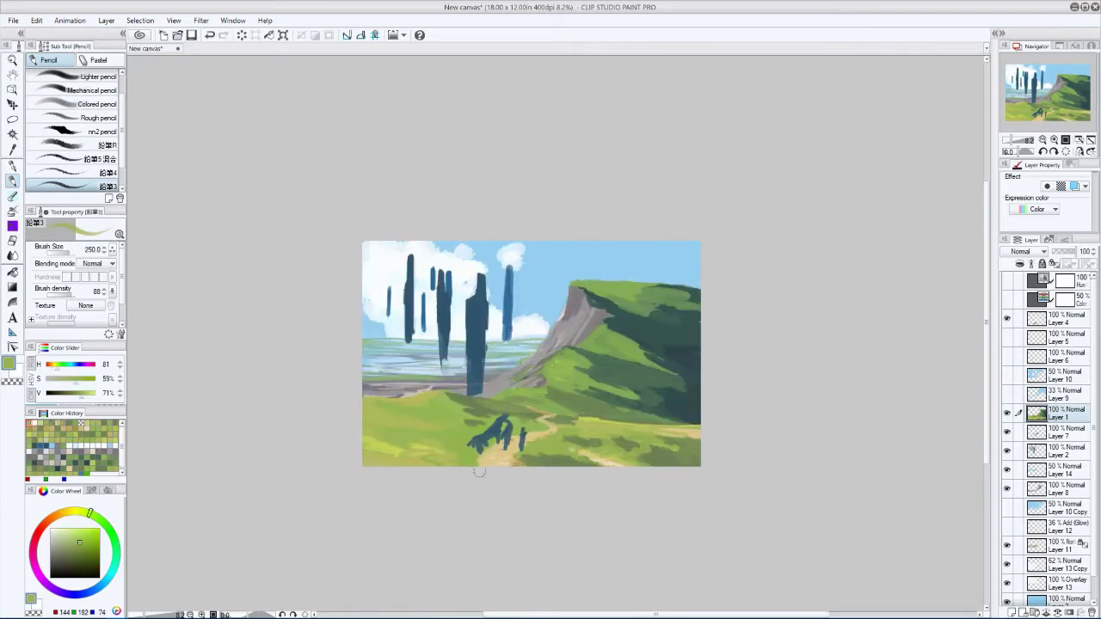
- Touch up the grass at the foreground path's edge with sampled mid green at brush size 120
key("h")
left_click(608, 461, "alt")
key("h")
key("bracketleft")
key("bracketleft")
key("bracketleft")
key("bracketleft")
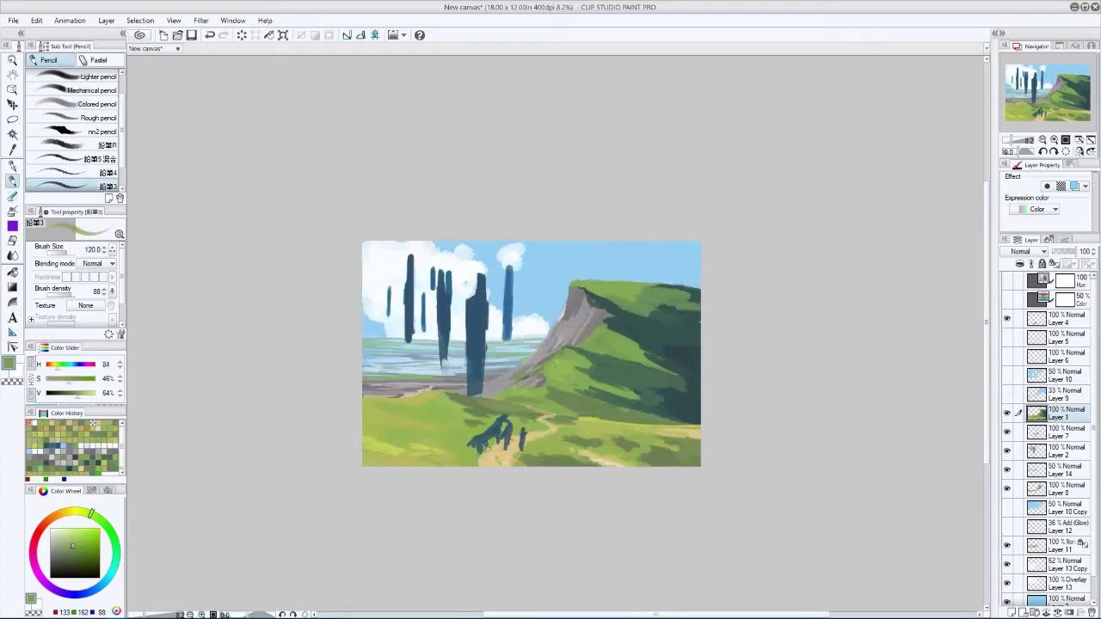
- Refine the small grass shapes between the figures and the path with sampled muted green at brush size 50
key("h")
left_click(622, 451, "alt")
key("bracketleft")
key("bracketleft")
key("bracketleft")
key("bracketleft")
key("bracketleft")
left_click(622, 451, "alt")
key("h")
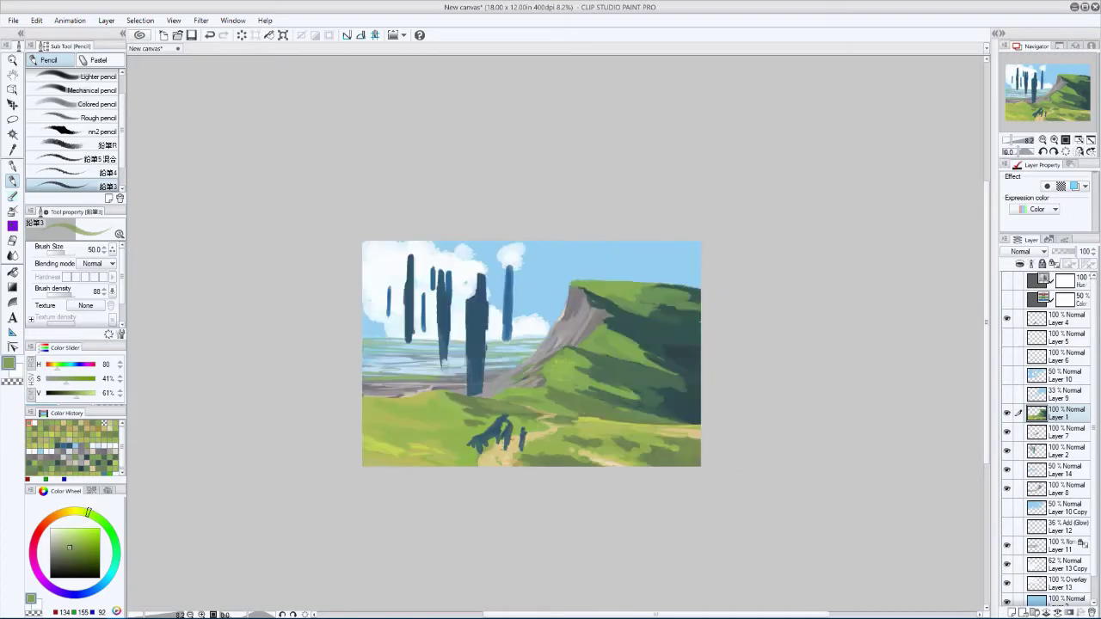
- Work sampled yellow-olive into the foreground meadow, enlarging the brush to 150
key("h")
left_click(438, 432, "alt")
key("bracketright")
key("bracketright")
key("bracketright")
left_click(432, 432, "alt")
key("h")
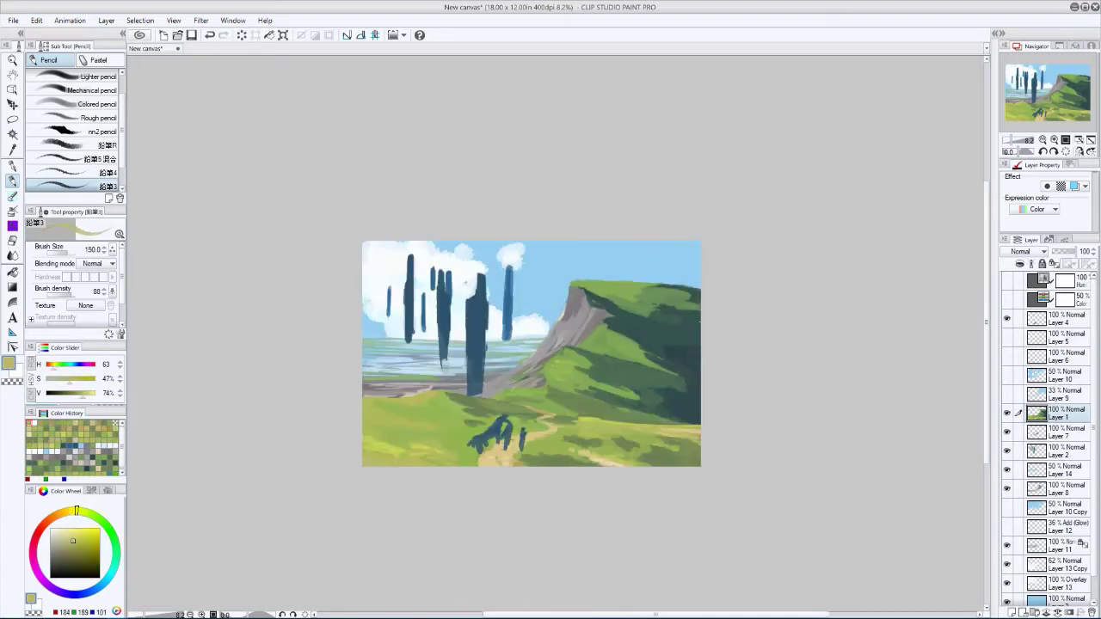
- Brush sampled muted green along the open meadow's lower edge at brush size 170
key("bracketright")
key("bracketright")
key("bracketright")
left_click(465, 465, "alt")
key("h")
key("h")
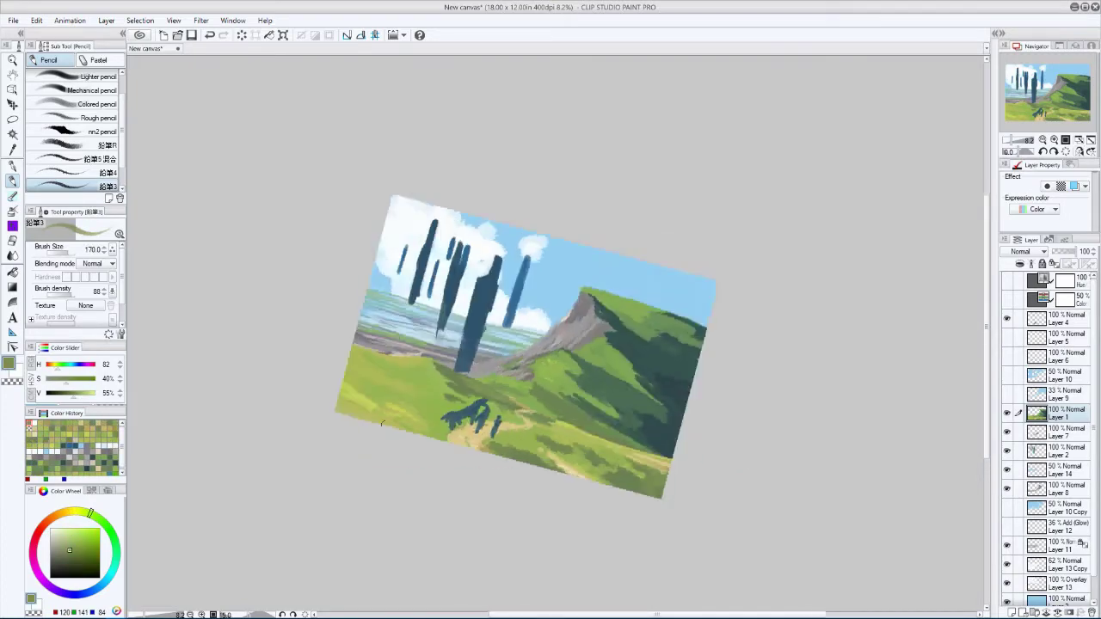
key("h")
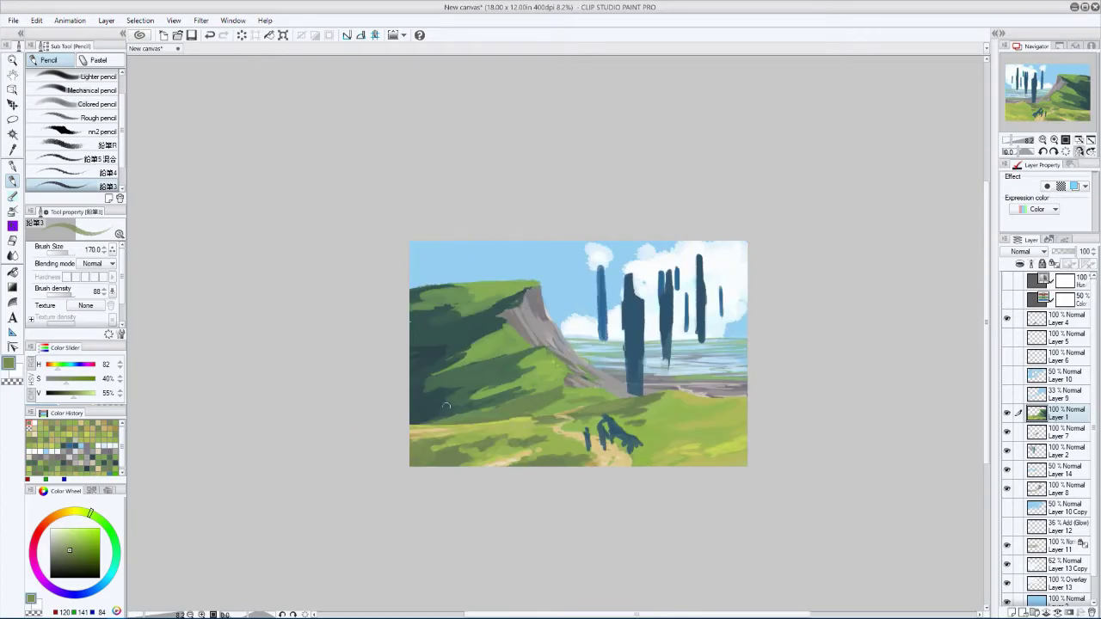
- Add bright yellow-green highlights to the open meadow's outer edge at brush sizes 80 and 170
key("minus")
key("minus")
key("bracketleft")
key("bracketleft")
key("bracketleft")
key("bracketleft")
left_click(777, 325, "alt")
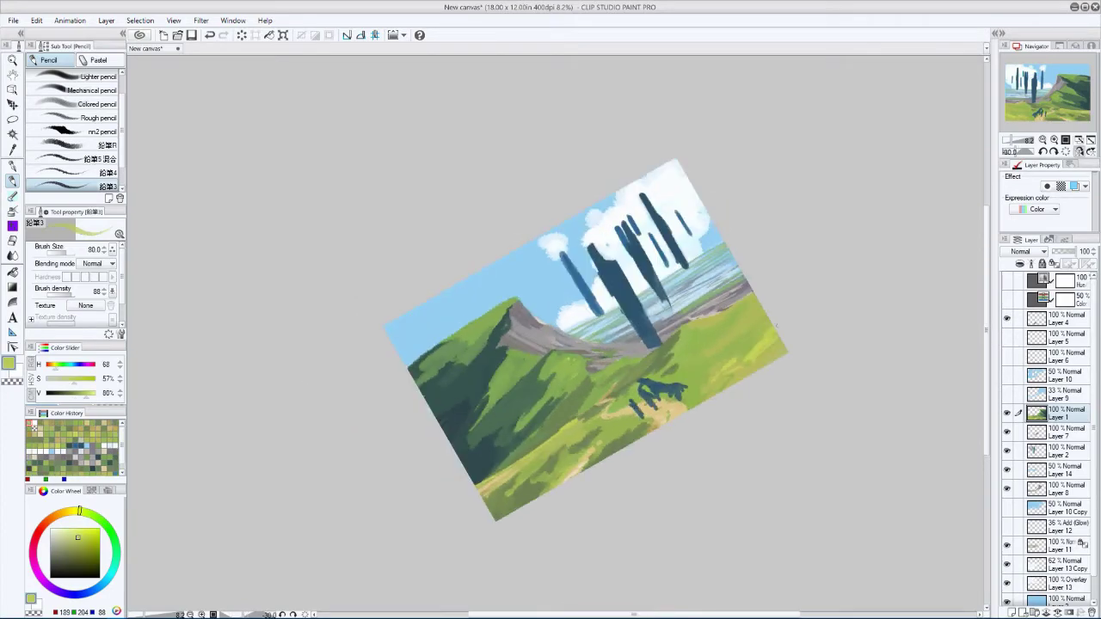
key("asciicircum")
key("asciicircum")
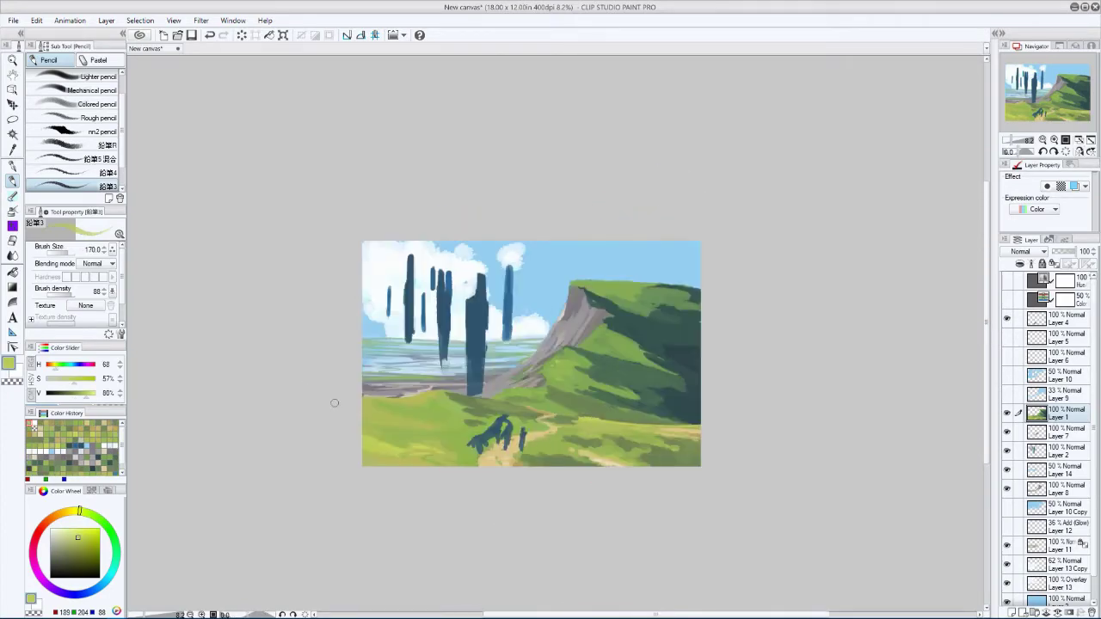
- Create a new layer above the landscape layer and choose the last grass brush among the vegetation decoration brushes
key("ctrl+shift+n")
key("b")
key("b")
key("b")
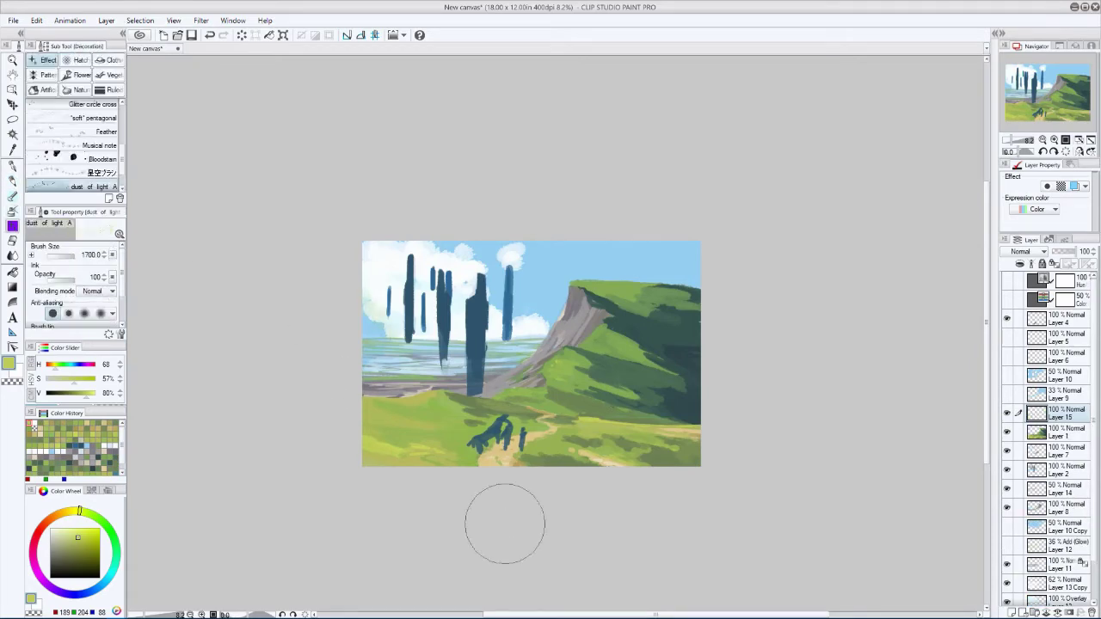
left_click(108, 75)
left_click(86, 186)
- Try grass strokes on the meadow with sampled light and dark greens at 100 opacity and brush sizes 250 and 300
key("asciicircum")
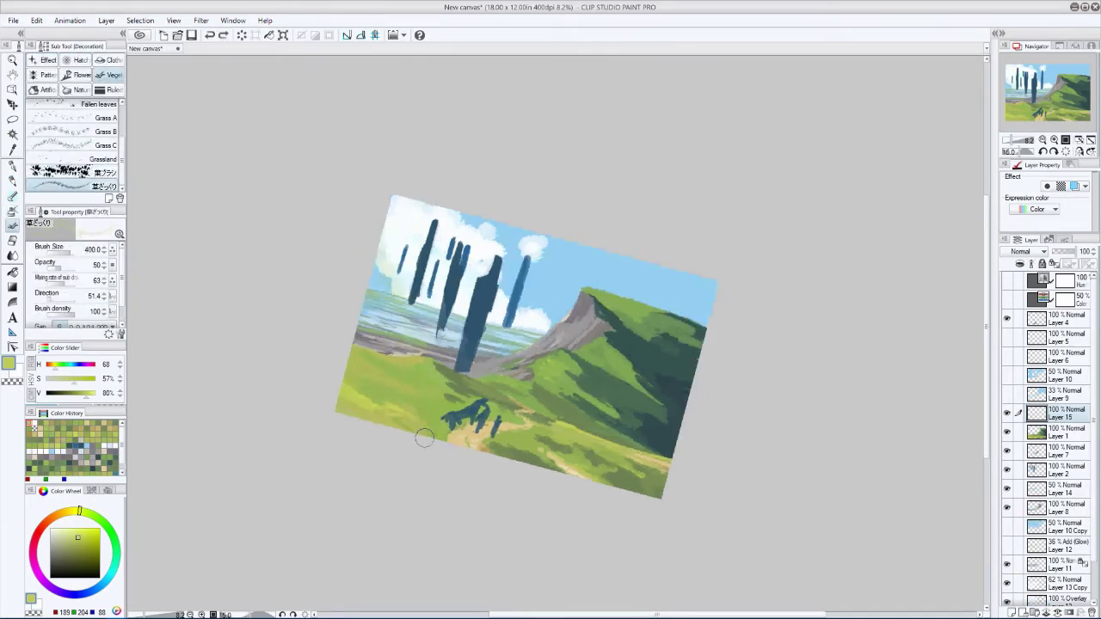
left_click(407, 400, "alt")
scroll(406, 400, "up", 2)
key("h")
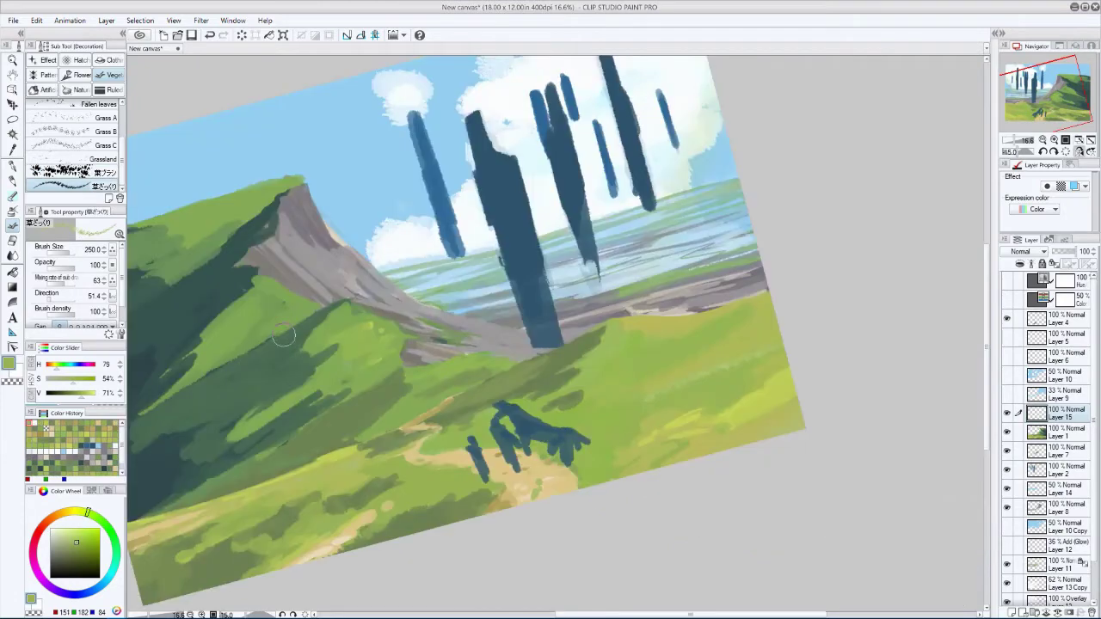
key("asciicircum")
left_click(644, 411, "alt")
key("bracketright")
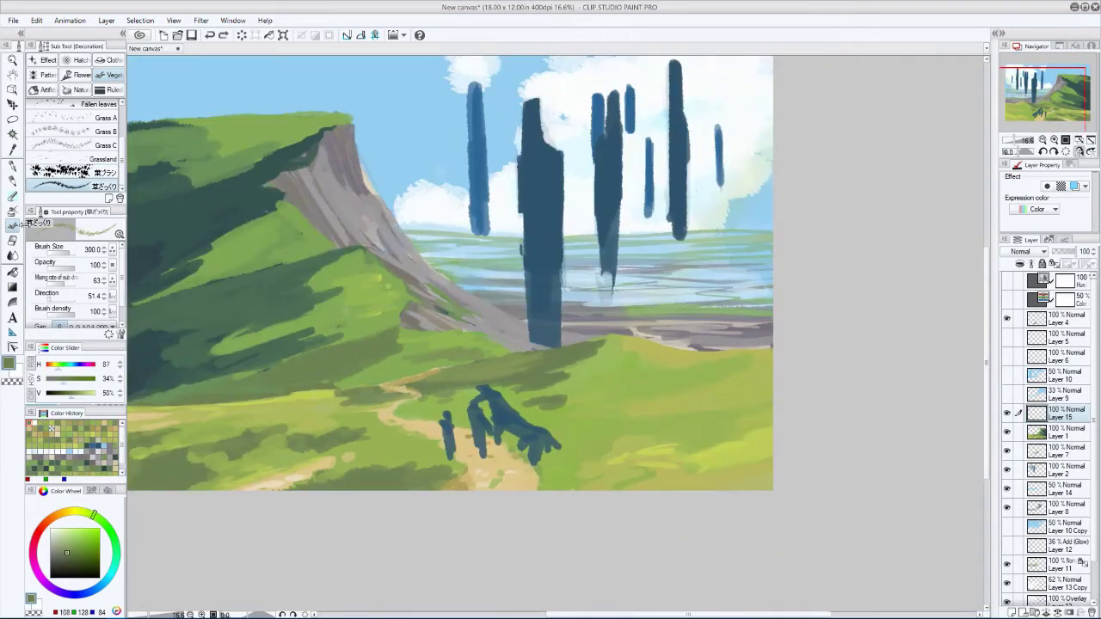
left_click(736, 419, "alt")
- Switch to the Grassland brush with a sampled light green and set its particle size to 200
key("comma")
key("comma")
left_click(710, 412, "alt")
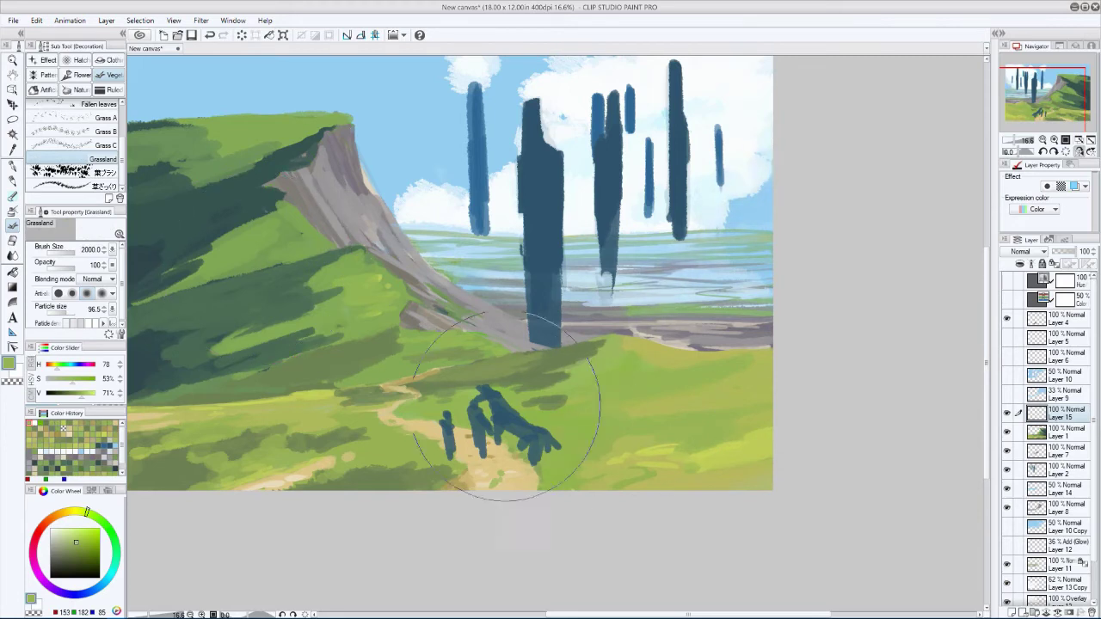
left_click(69, 314)
left_click_drag(69, 314, 107, 314)
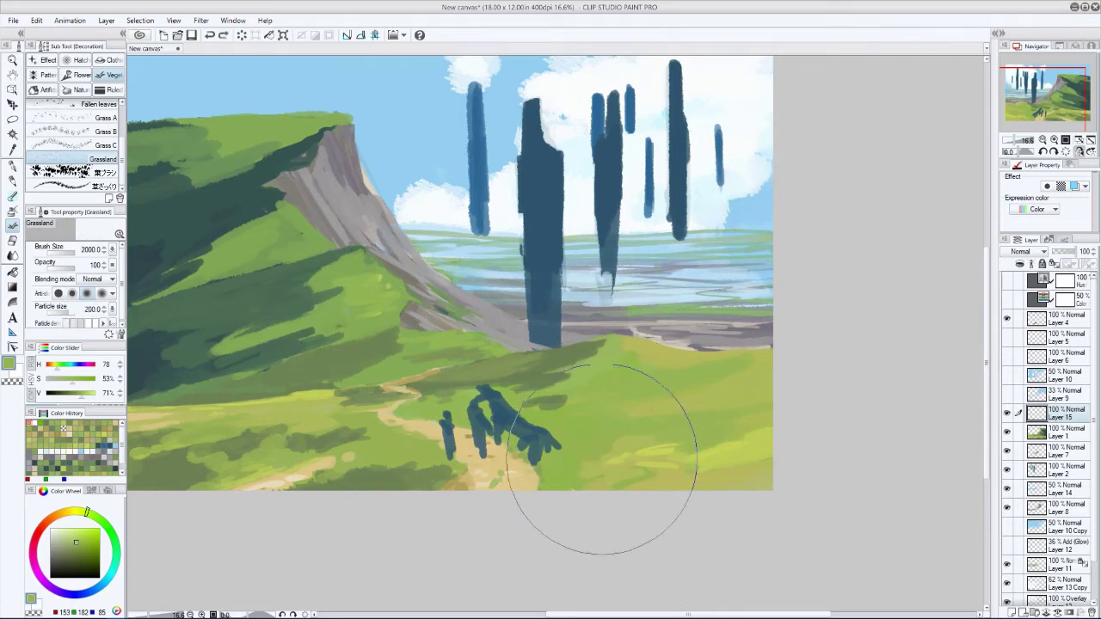
- Scatter yellow-green grass over the open meadow at brush sizes 170 and 250, raising the particle size to 500
key("bracketleft")
left_click(336, 377, "alt")
key("bracketright")
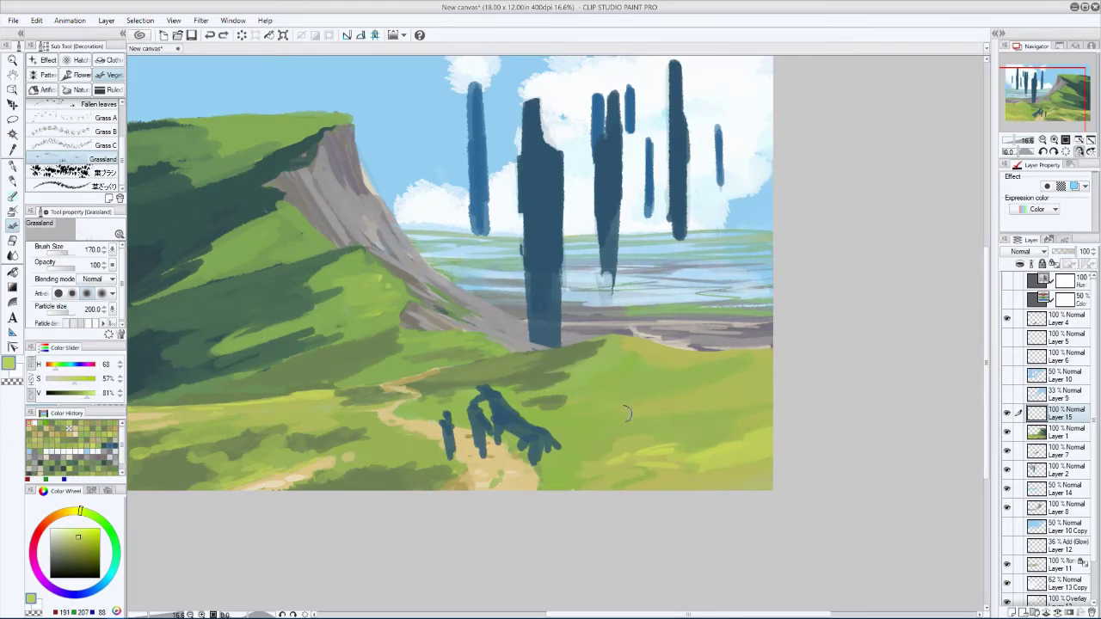
key("h")
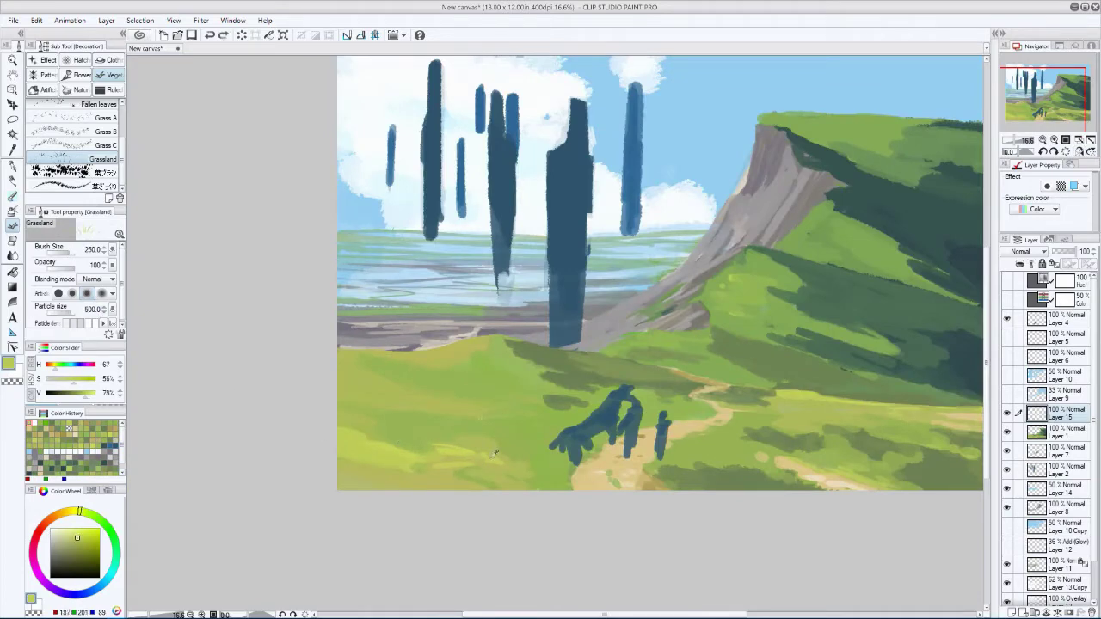
left_click(526, 438, "alt")
key("h")
left_click(762, 422, "alt")
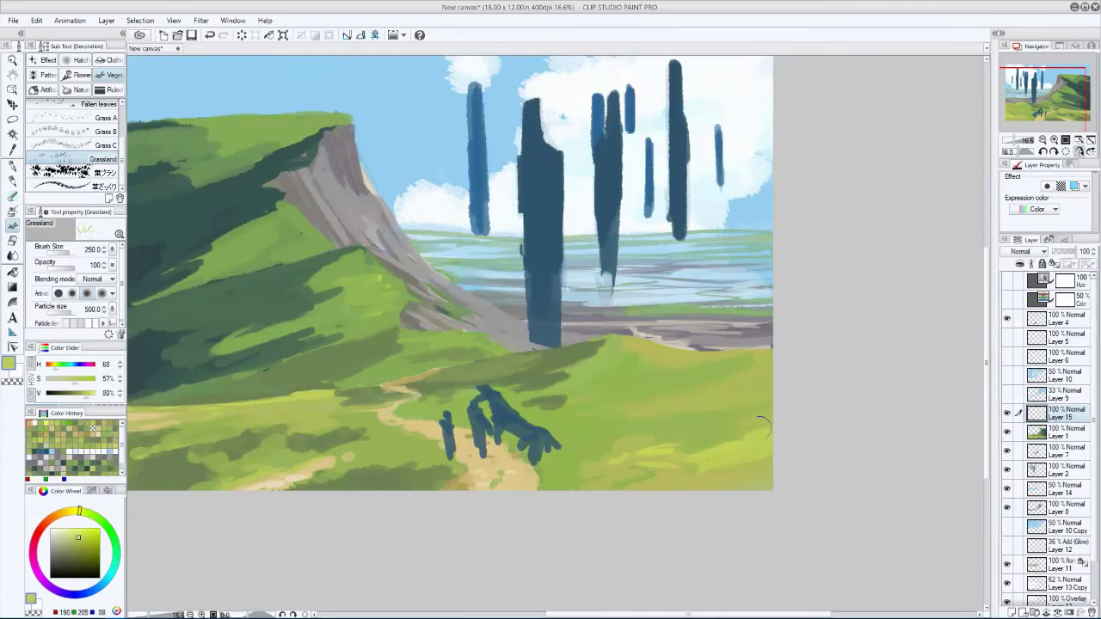
- Scatter pale and olive yellow-green grass across the foreground at brush size 250 and particle size 200
key("h")
left_click(356, 484, "alt")
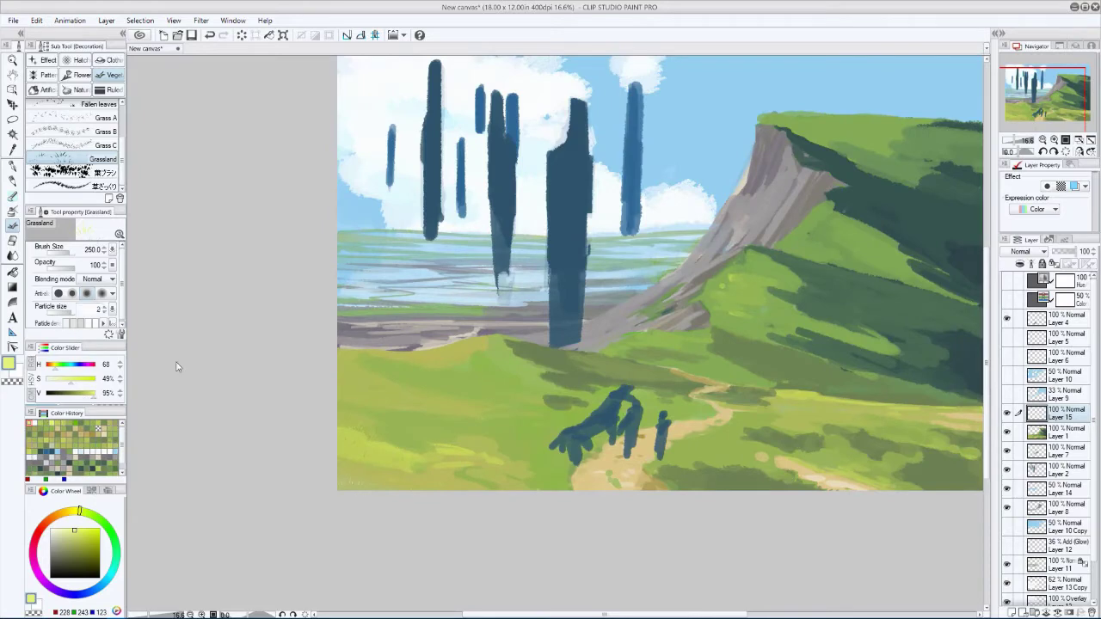
left_click(514, 427, "alt")
left_click(396, 390, "alt")
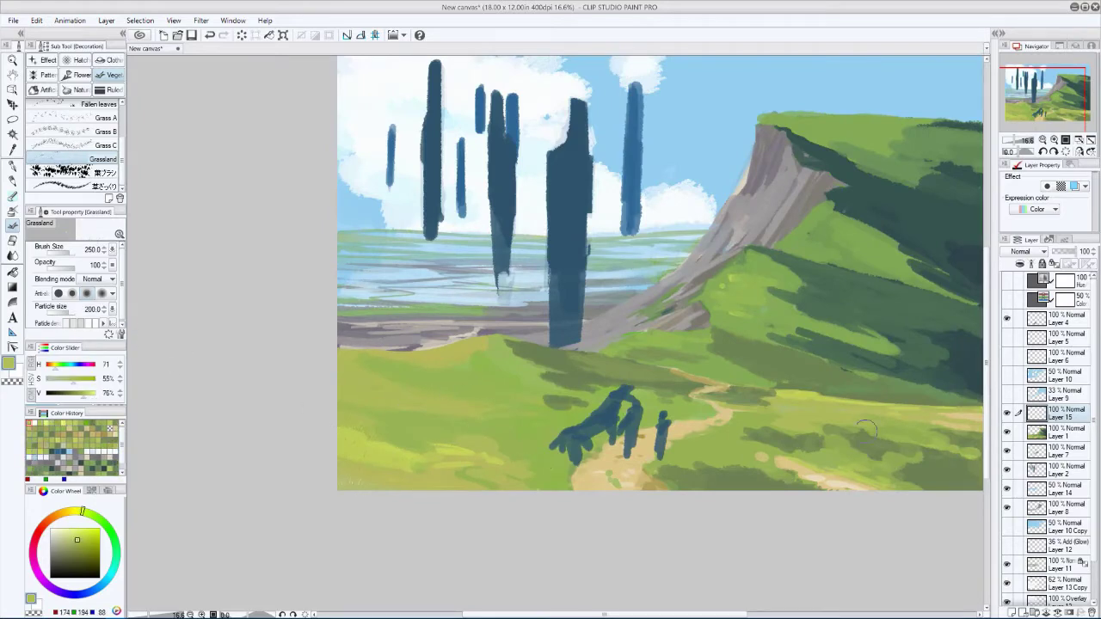
- Set the grass layer to Glow dodge at 21% opacity and merge it into the landscape layer below
left_click(1024, 252)
left_click(1024, 408)
left_click(1067, 252)
key("ctrl+minus")
key("h")
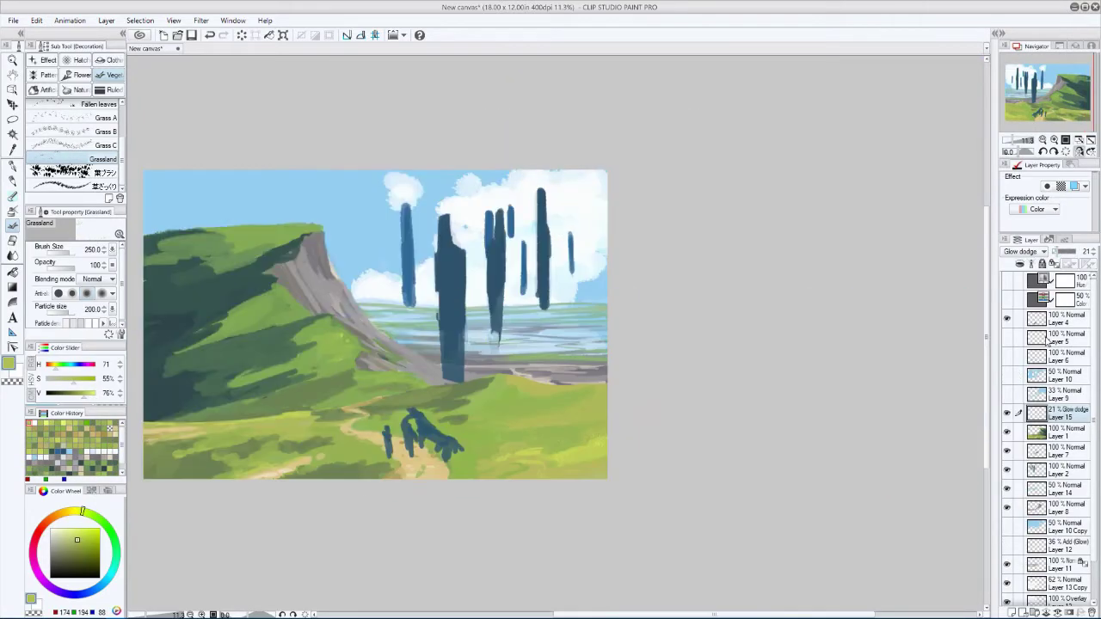
key("h")
key("ctrl+e")
- Return to the pencil brush and touch up the open meadow with bright yellow-green at brush size 60
scroll(712, 345, "up", 1)
key("h")
scroll(344, 331, "up", 1)
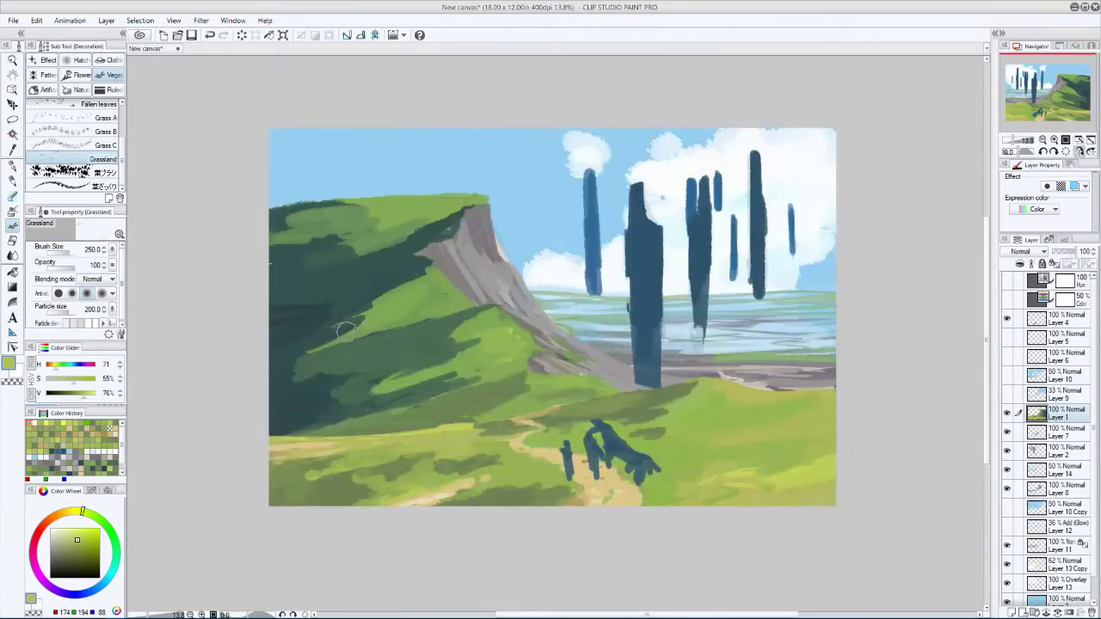
key("p")
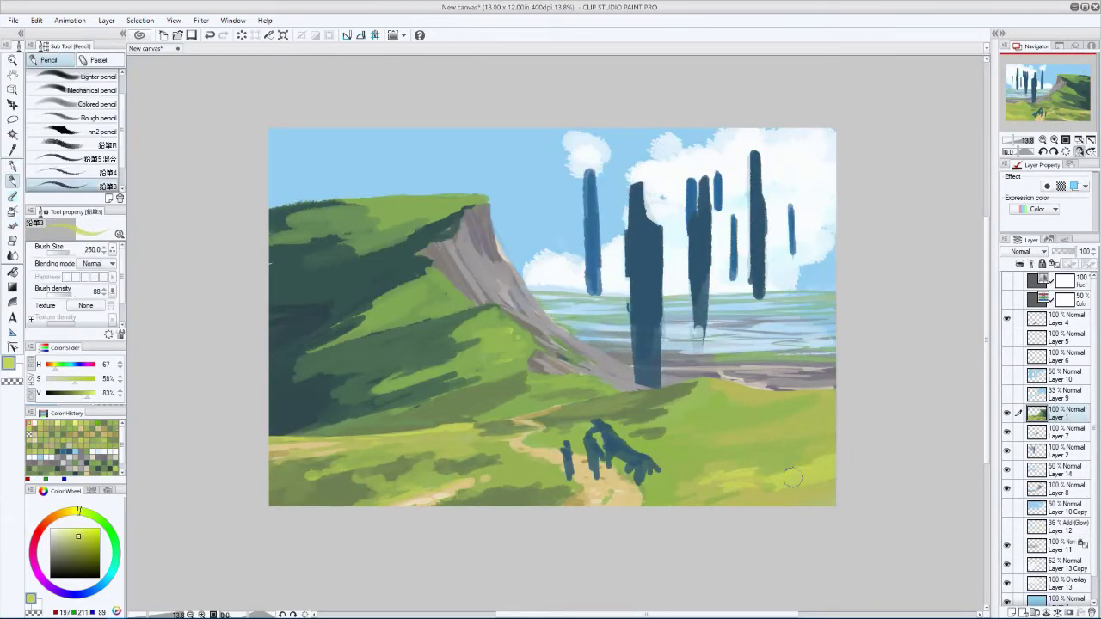
left_click(808, 480, "alt")
key("h")
left_click(39, 434)
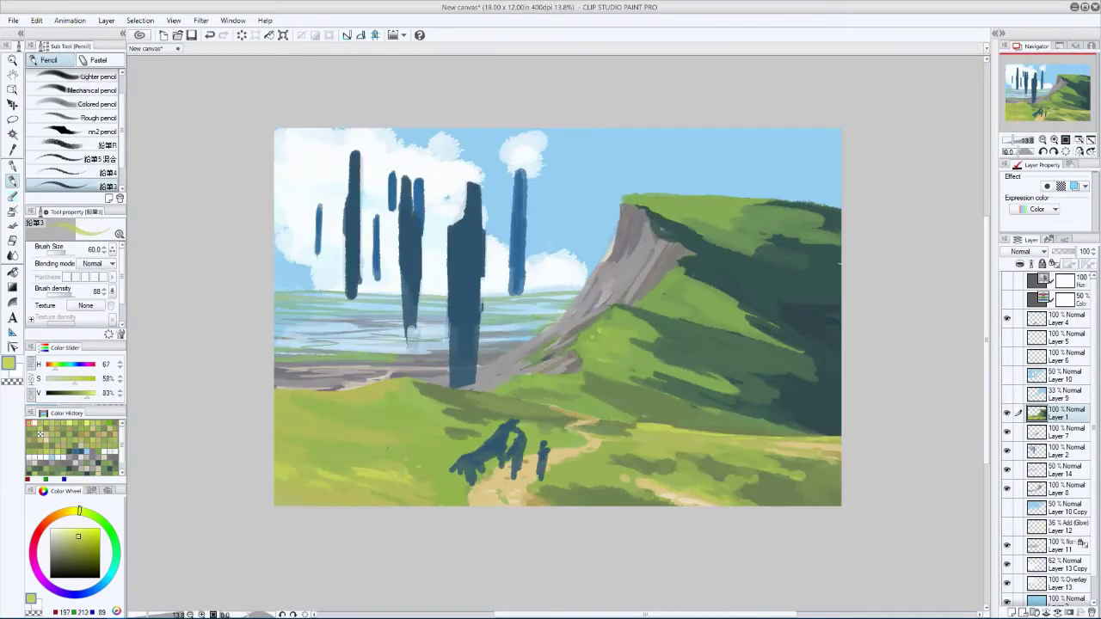
- Brush bright yellow-green grass onto the lower open meadow at brush sizes 50 and 150
key("h")
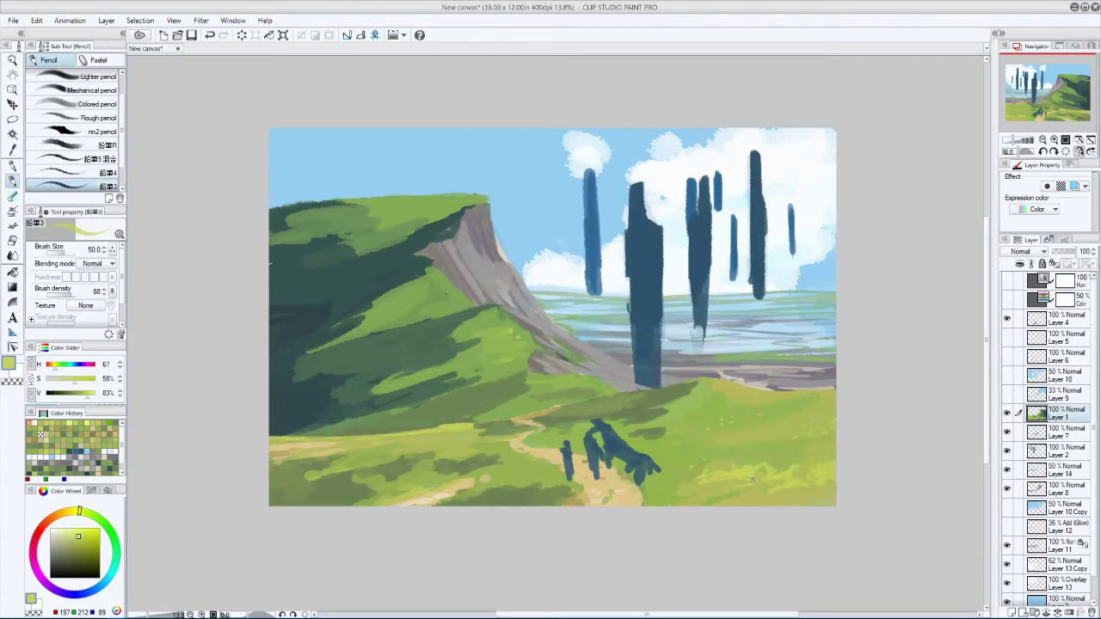
key("h")
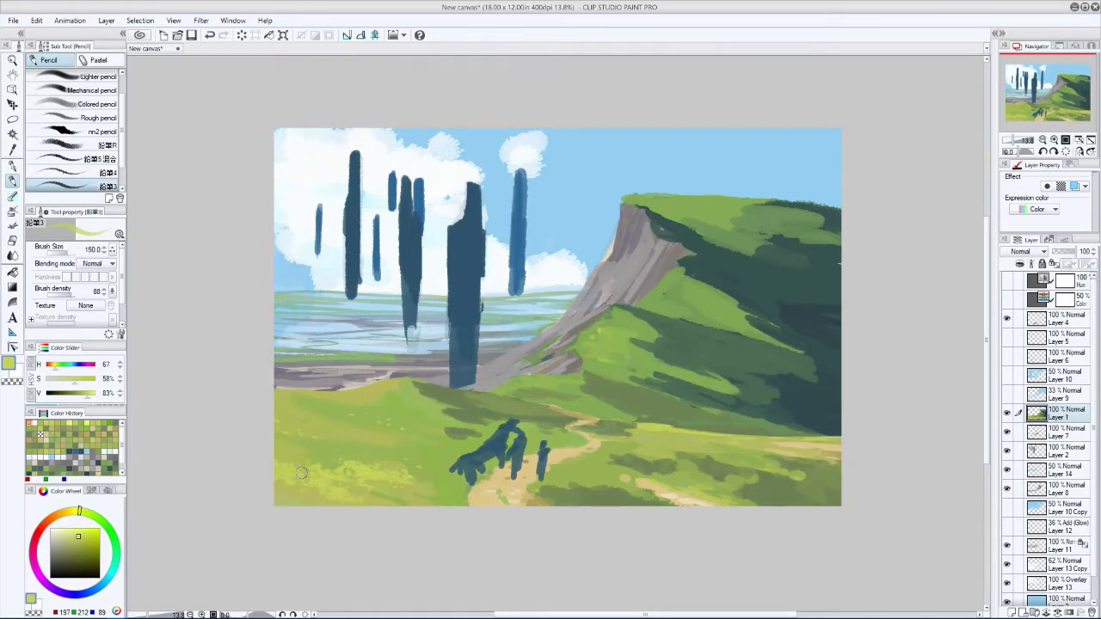
key("h")
key("h")
key("bracketleft")
key("h")
key("h")
- Check the whole painting's values in greyscale with the hue correction layer, then restore the colour view
key("minus")
left_click(1008, 280)
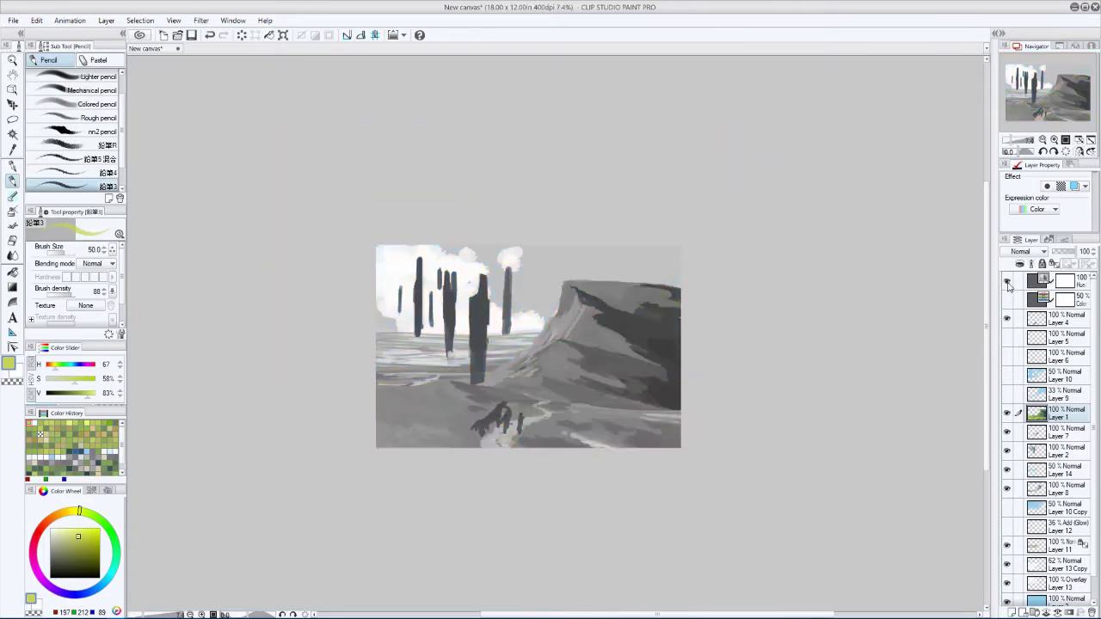
left_click(1007, 280)
scroll(1005, 281, "down", 1)
scroll(1005, 281, "up", 1)
key("plus")
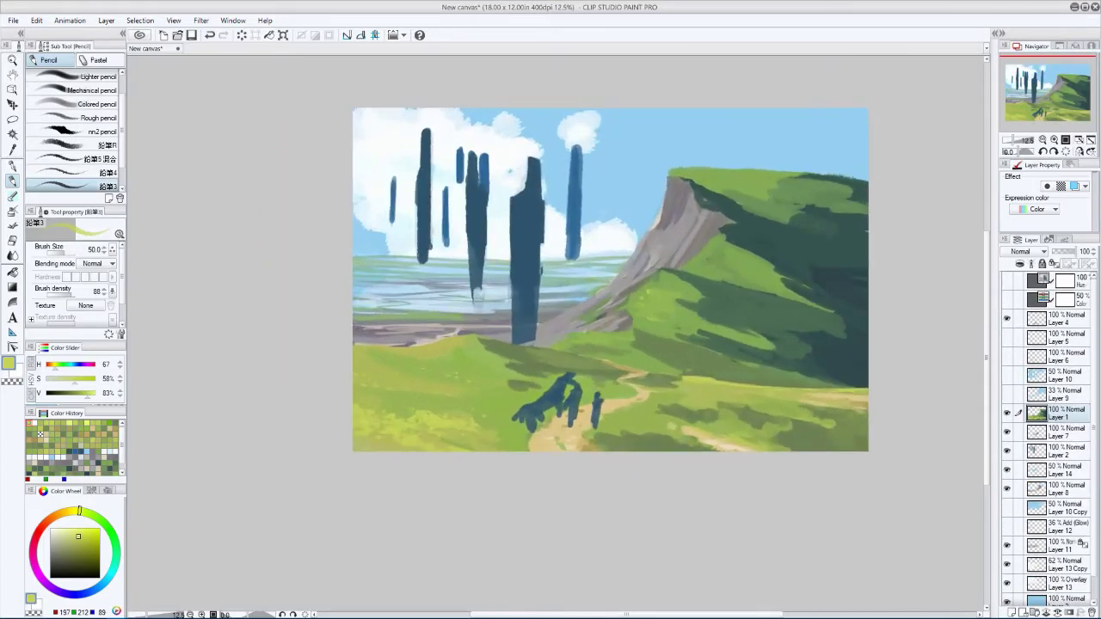
- Sample a muted yellow-green from the foreground beside the sandy path and touch up the grass there at brush size 70
left_click(826, 427, "alt")
key("h")
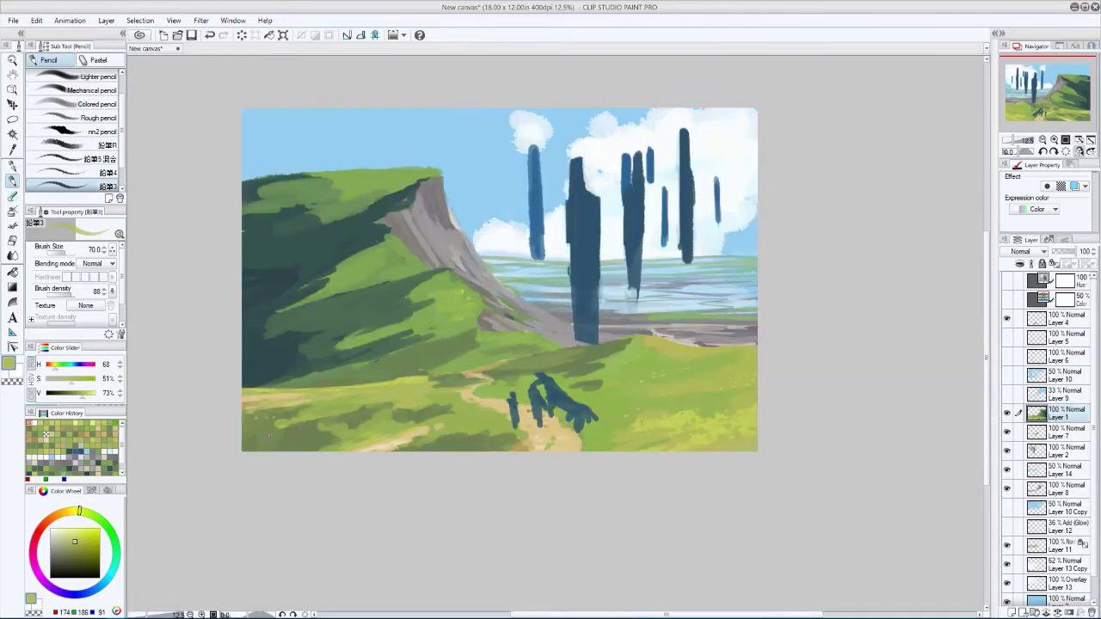
key("h")
key("bracketleft")
key("bracketleft")
key("bracketleft")
key("bracketright")
- Add fine light yellow-green accents to the foreground grass below the shaded hill at brush size 30
left_click(52, 435)
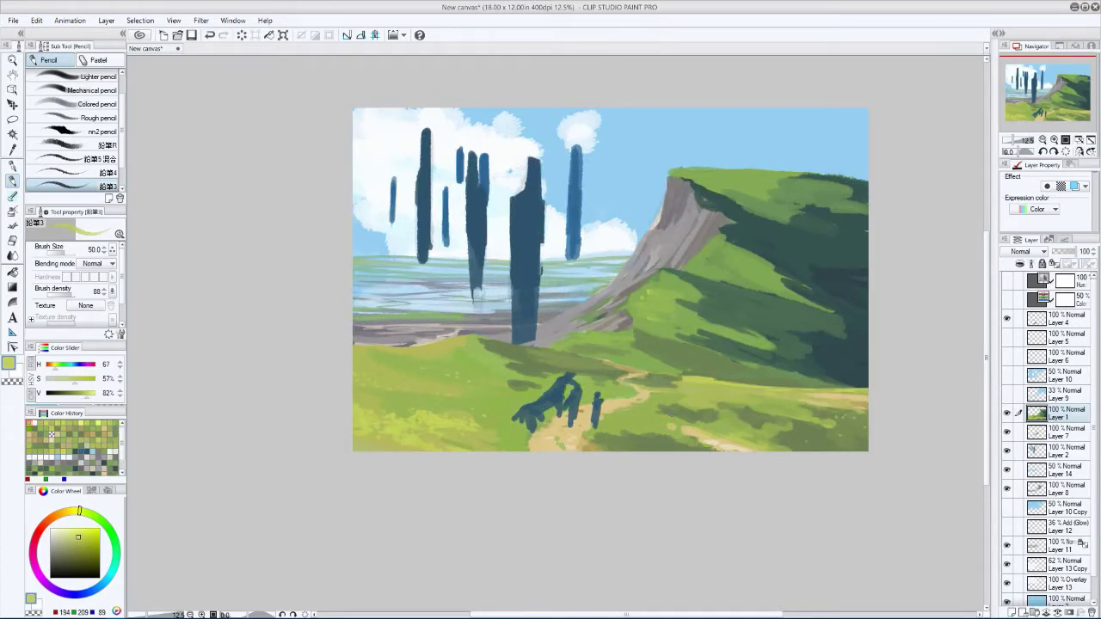
key("h")
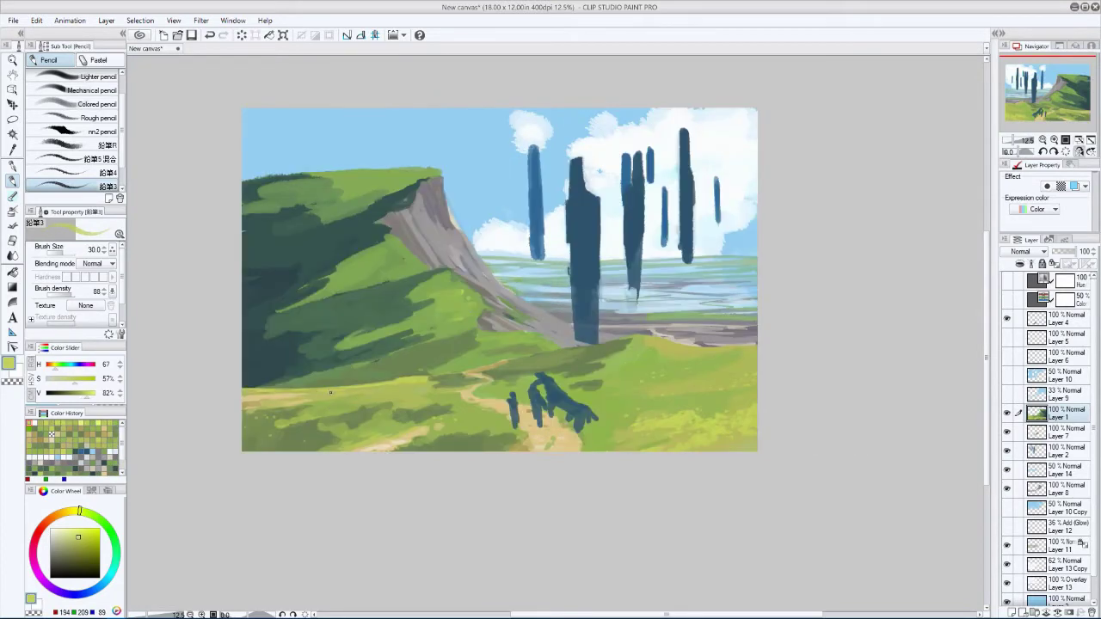
left_click(75, 542)
left_click(423, 380, "alt")
key("bracketleft")
key("bracketleft")
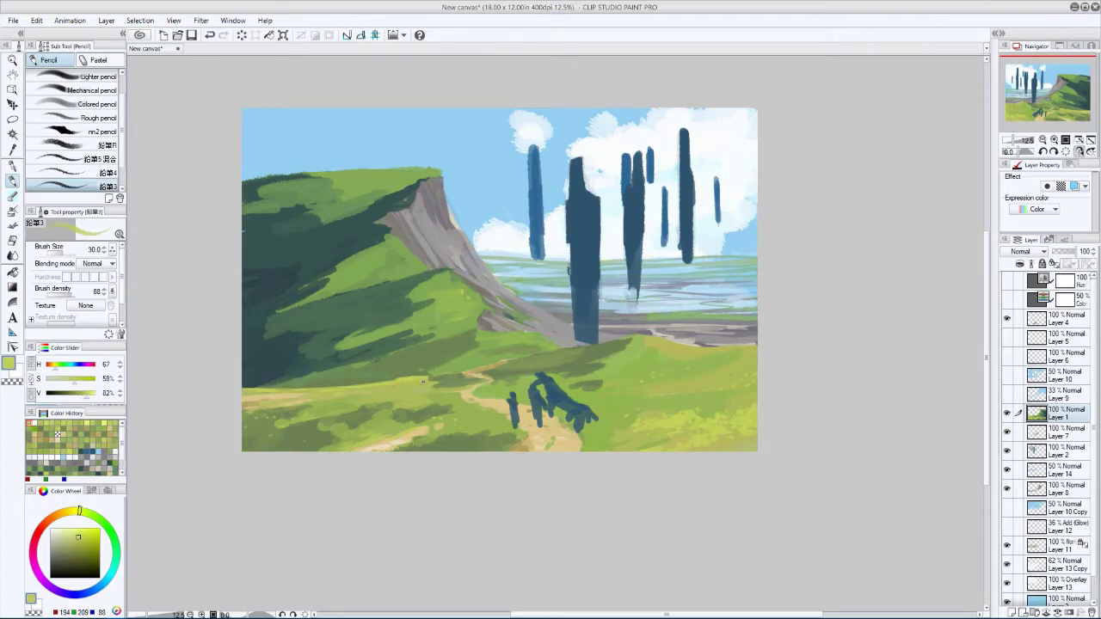
- Paint dark olive-green shadow patches in the foreground grass below the hill at brush sizes 100 and 200
key("h")
left_click(75, 434)
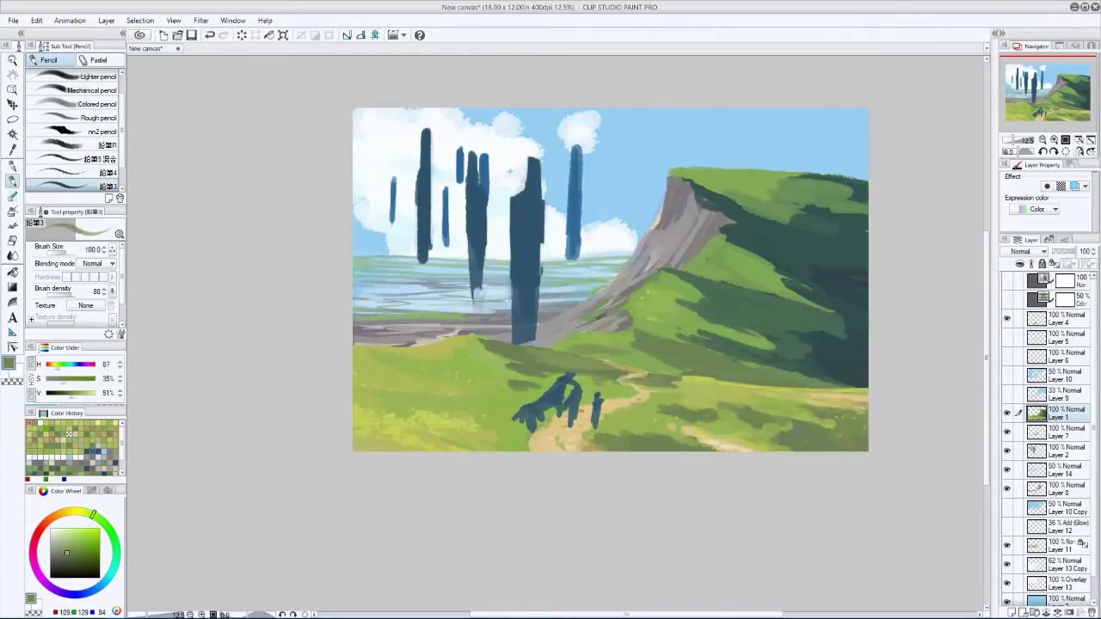
key("h")
key("bracketright")
key("bracketright")
key("bracketright")
key("bracketright")
key("bracketright")
key("bracketright")
key("bracketright")
key("bracketright")
key("bracketright")
key("bracketright")
key("h")
key("h")
left_click(338, 412, "alt")
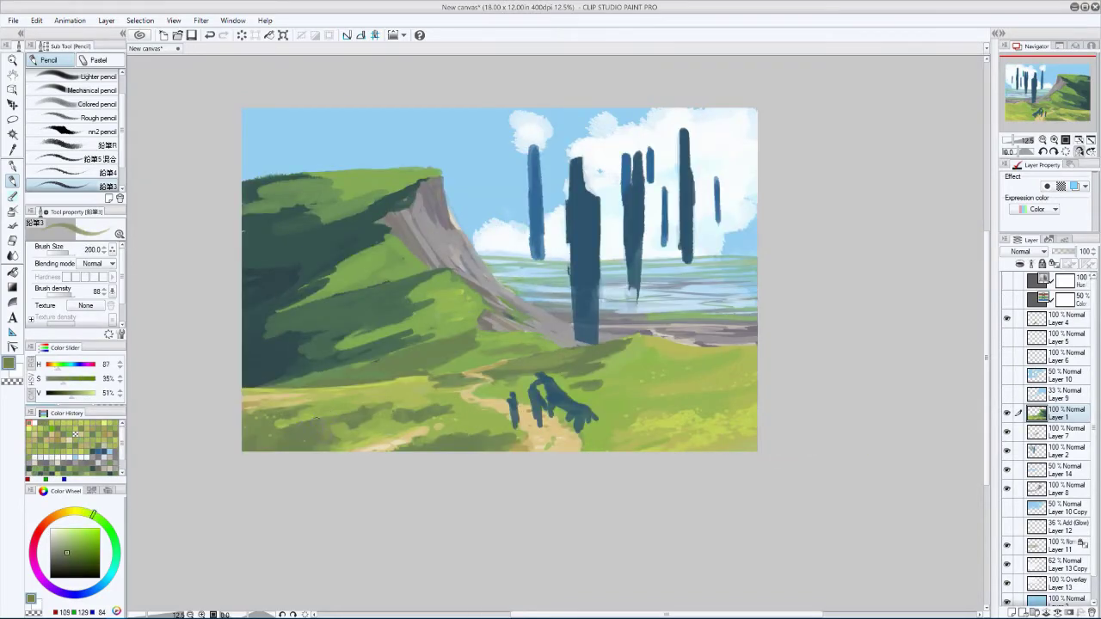
key("h")
key("h")
- Tilt the canvas and refine the shaded grass along the hill's foot and path with sampled olive greens at brush size 50
mouse_move(335, 419)
left_mouse_down()
mouse_move(192, 411)
mouse_move(596, 295)
mouse_move(516, 371)
left_mouse_up()
key("bracketleft")
key("bracketleft")
key("bracketleft")
key("bracketleft")
key("bracketleft")
key("bracketleft")
key("bracketleft")
left_click(516, 371, "alt")
left_click(497, 394, "alt")
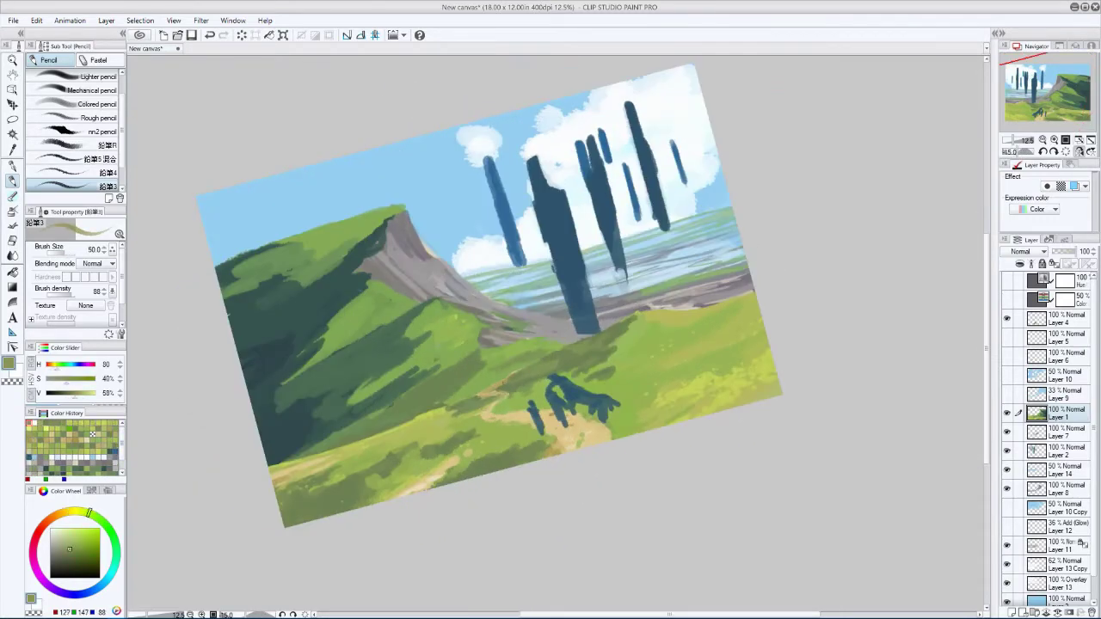
key("bracketright")
key("bracketright")
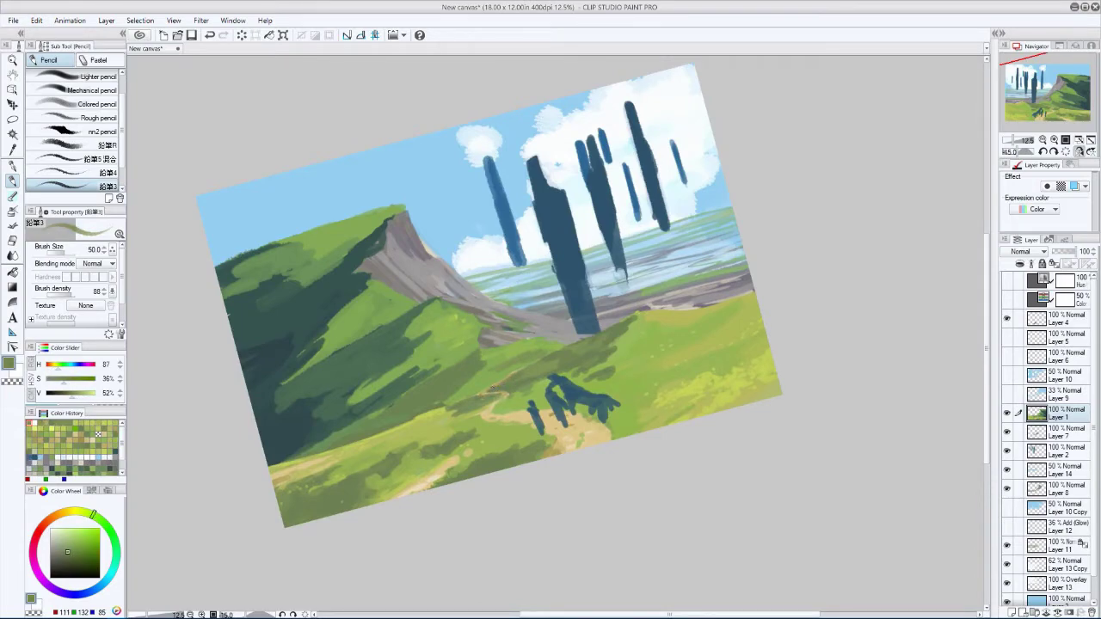
- Touch up the winding path's edges with muted brown at brush size 40 and grey-green at brush size 50
key("h")
key("bracketleft")
left_click(628, 394, "alt")
key("bracketright")
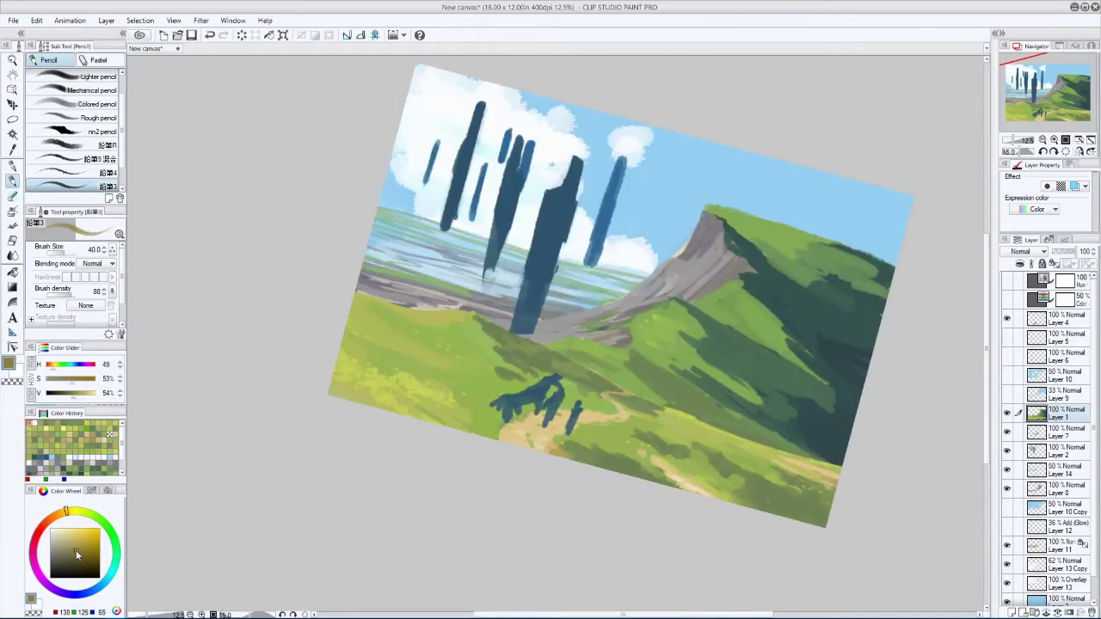
mouse_move(628, 394)
left_mouse_down()
mouse_move(652, 350)
mouse_move(653, 308)
mouse_move(664, 353)
mouse_move(654, 396)
left_mouse_up()
left_click(653, 308, "alt")
left_click(654, 396, "alt")
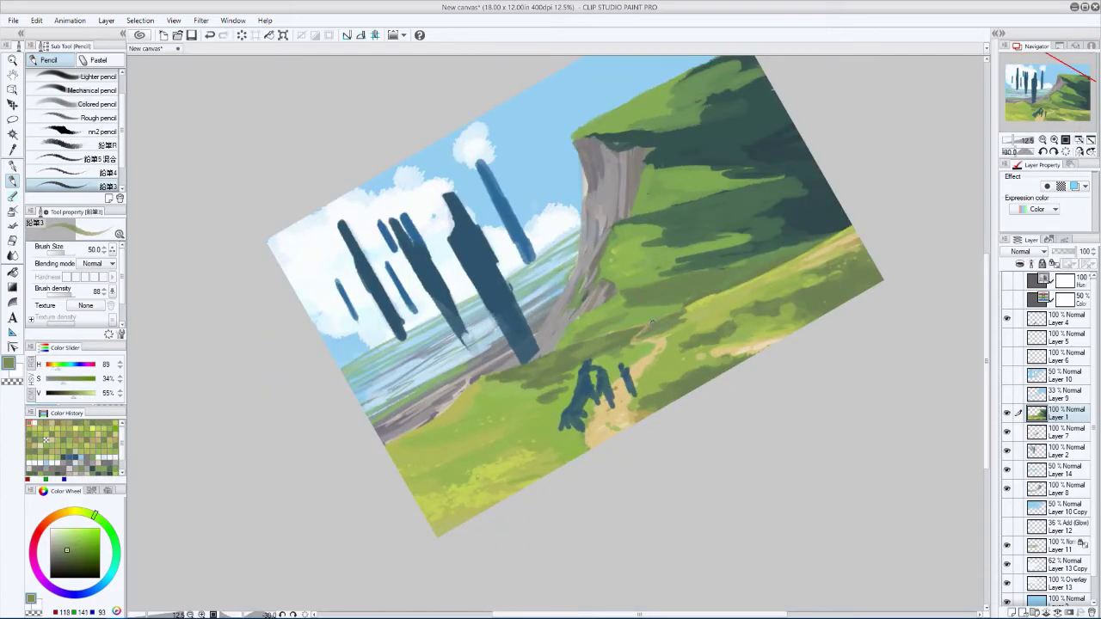
- Blend the grass around the path and below the cliff with sampled muted greens, enlarging the brush to 150
key("h")
key("bracketright")
key("bracketright")
key("bracketright")
key("bracketright")
key("bracketright")
key("bracketright")
key("bracketright")
left_click(609, 457, "alt")
key("h")
left_click_drag(543, 345, 472, 320)
left_click(581, 378, "alt")
left_click(581, 378, "alt")
left_click(473, 320, "alt")
key("bracketright")
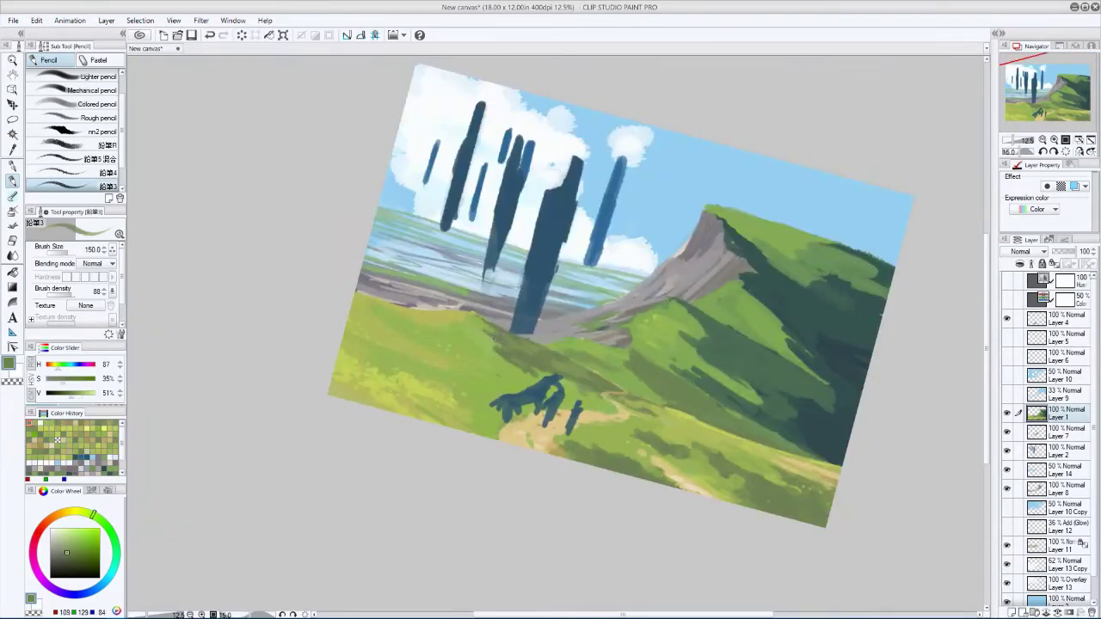
- Reuse recent dark olive greens to soften the foreground shadows at brush sizes 150 and 120
key("h")
left_click(63, 441)
key("h")
left_click(69, 440)
key("bracketleft")
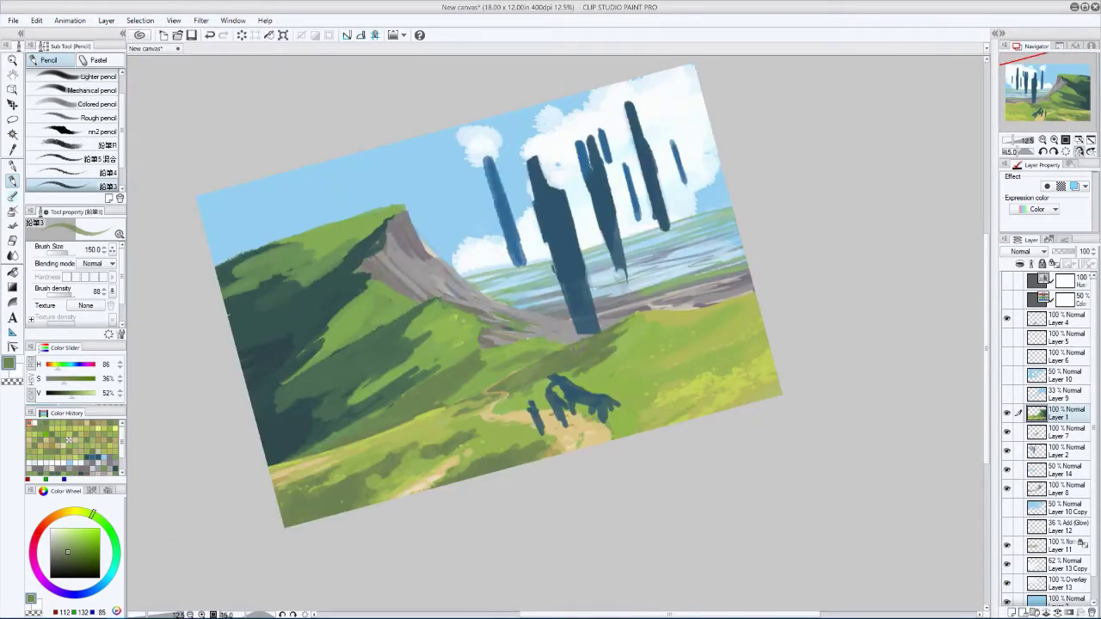
scroll(276, 383, "down", 3)
key("h")
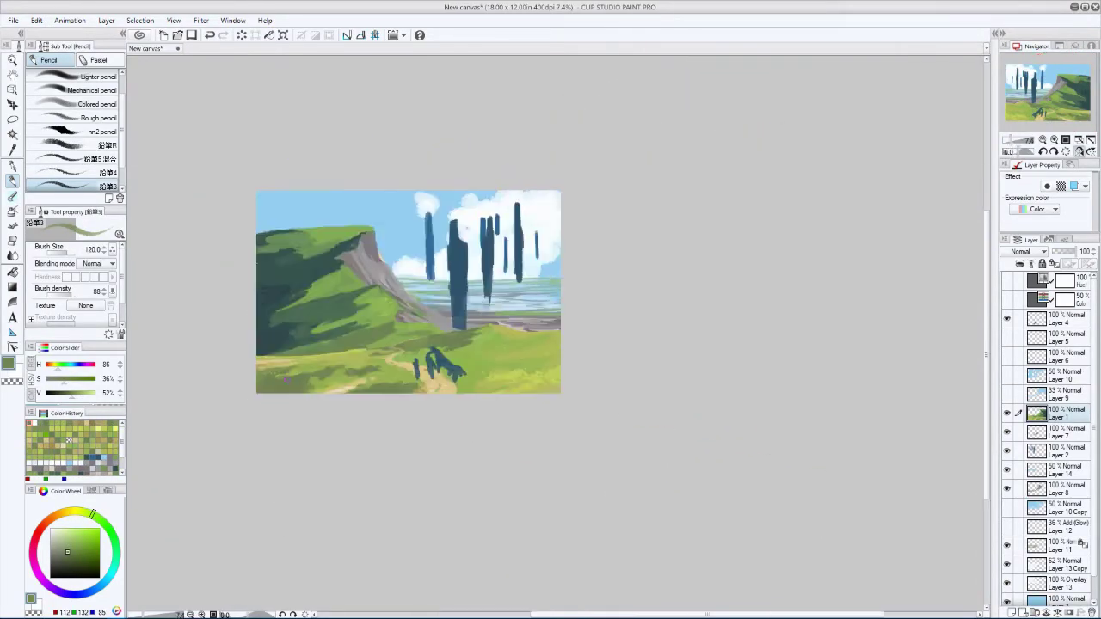
key("h")
scroll(688, 331, "up", 2)
- Paint a pale grey highlight along the foot of the cliff on Layer 7, with its transparent pixels locked
left_click(708, 300, "alt")
key("bracketleft")
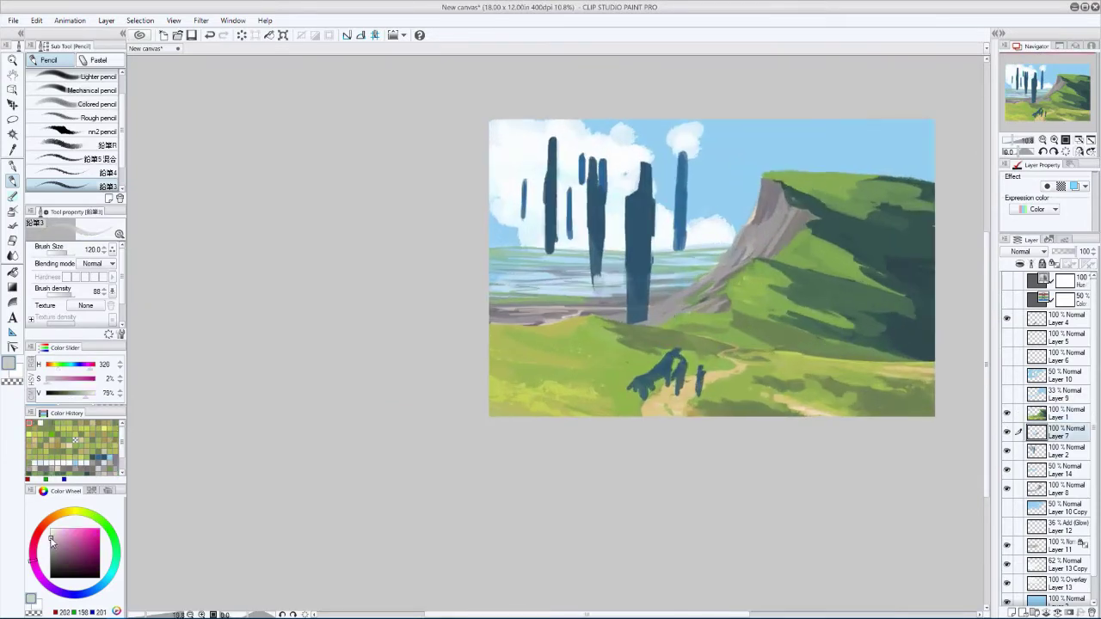
key("ctrl+z")
key("bracketleft")
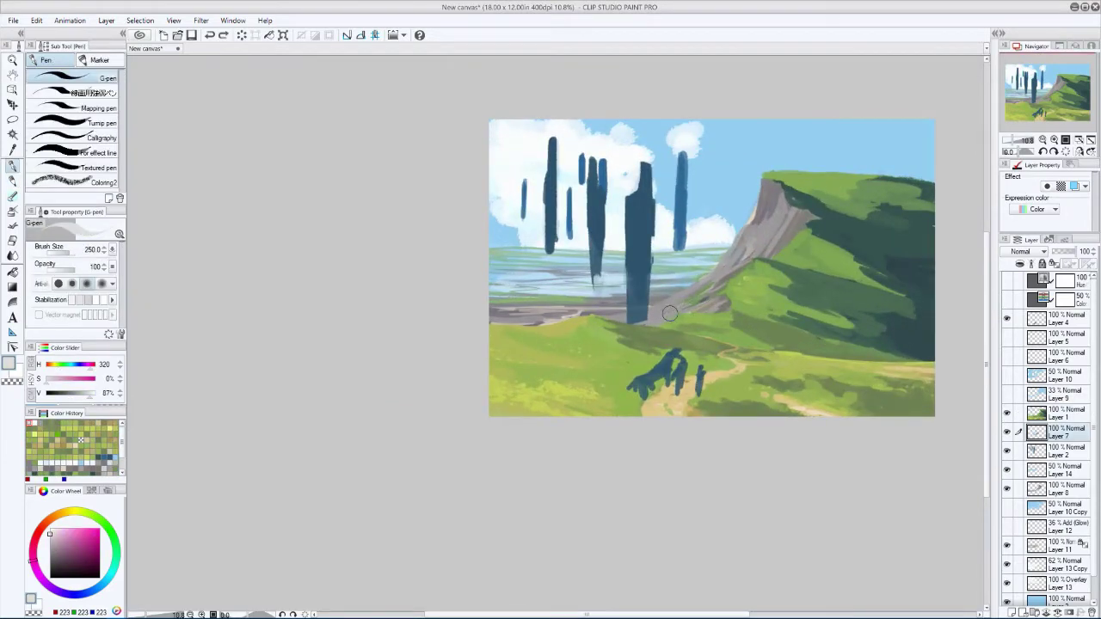
left_click(702, 289, "alt")
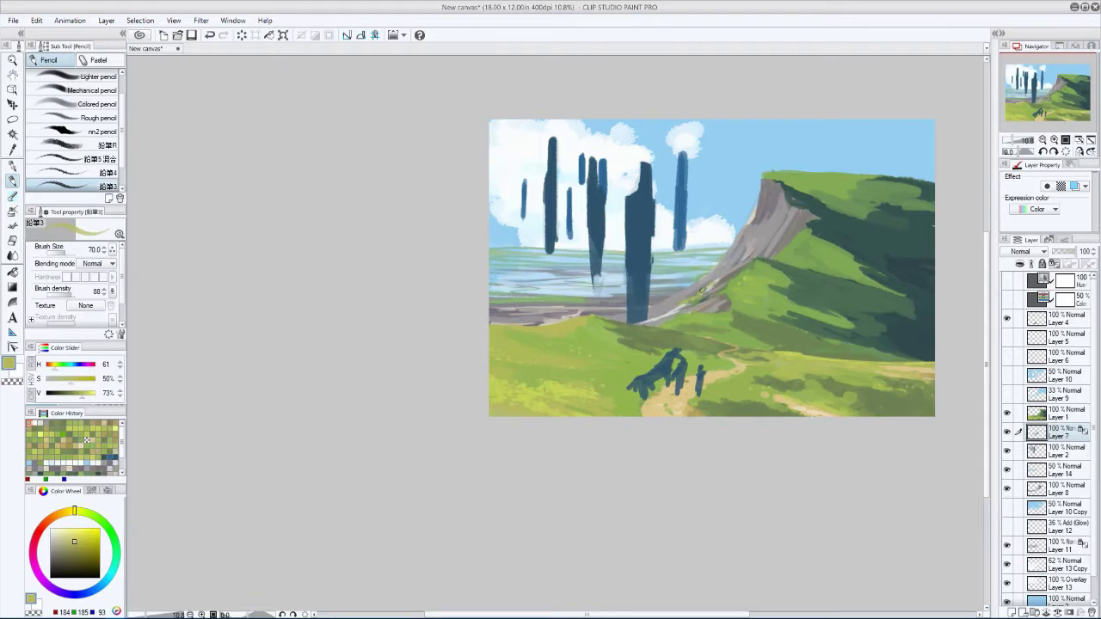
- Add yellow-green, grey-green and dark green grass touches to the cliff's lower edge at brush sizes 70 and 80
key("h")
left_click(430, 310, "alt")
key("h")
key("bracketright")
key("h")
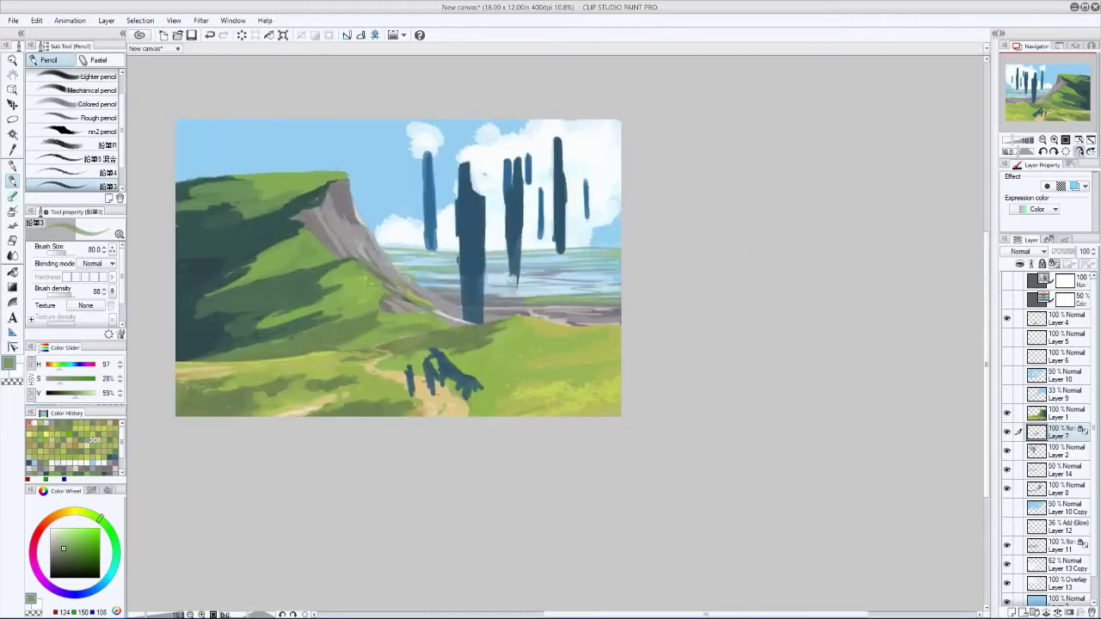
key("h")
key("bracketleft")
left_click(516, 365, "alt")
key("h")
key("h")
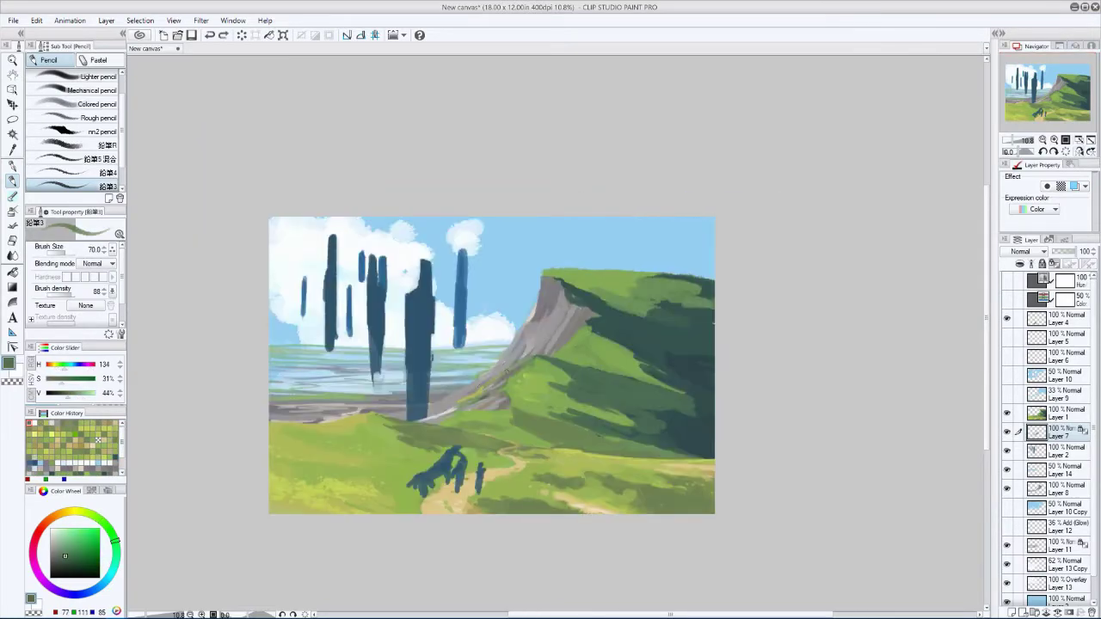
- Tilt the canvas and dab sampled yellow-green grass onto the cliff base at brush size 60
left_click(484, 419, "alt")
key("bracketleft")
key("h")
key("minus")
left_click(484, 419, "alt")
key("h")
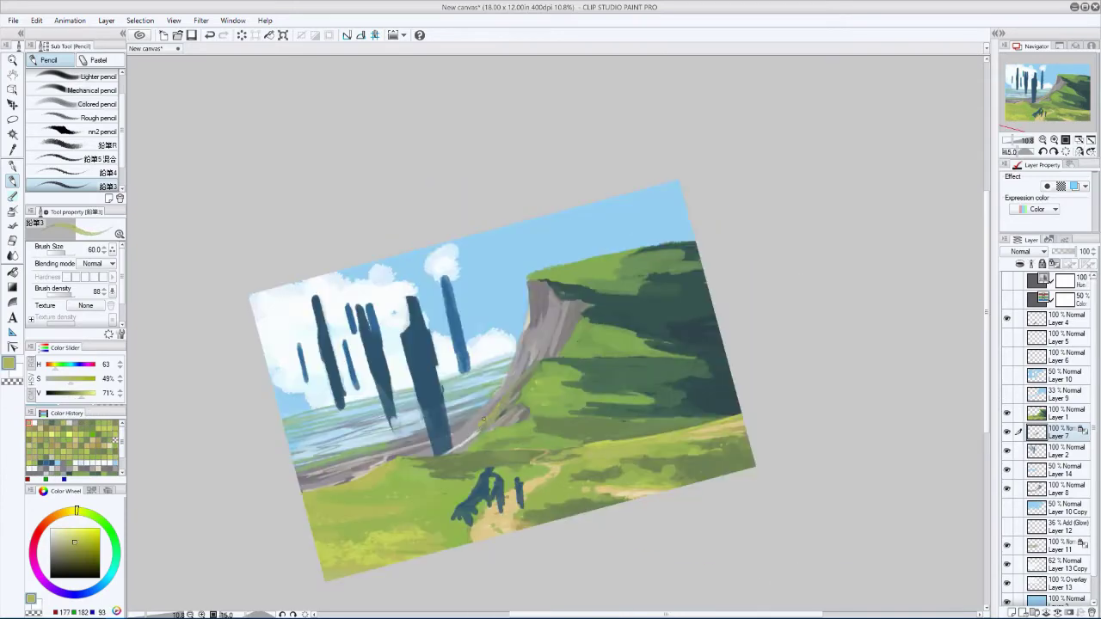
key("h")
key("bracketleft")
- Soften the grassy cliff base with desaturated green and light neutral grey at brush size 50
left_click(618, 420, "alt")
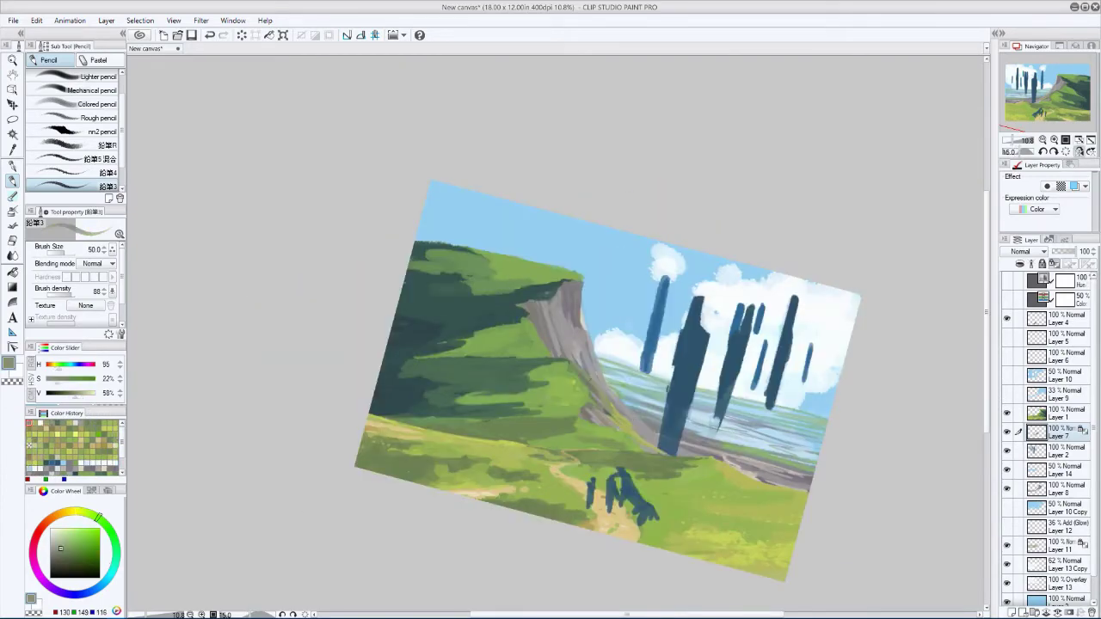
key("h")
key("h")
left_click(613, 429, "alt")
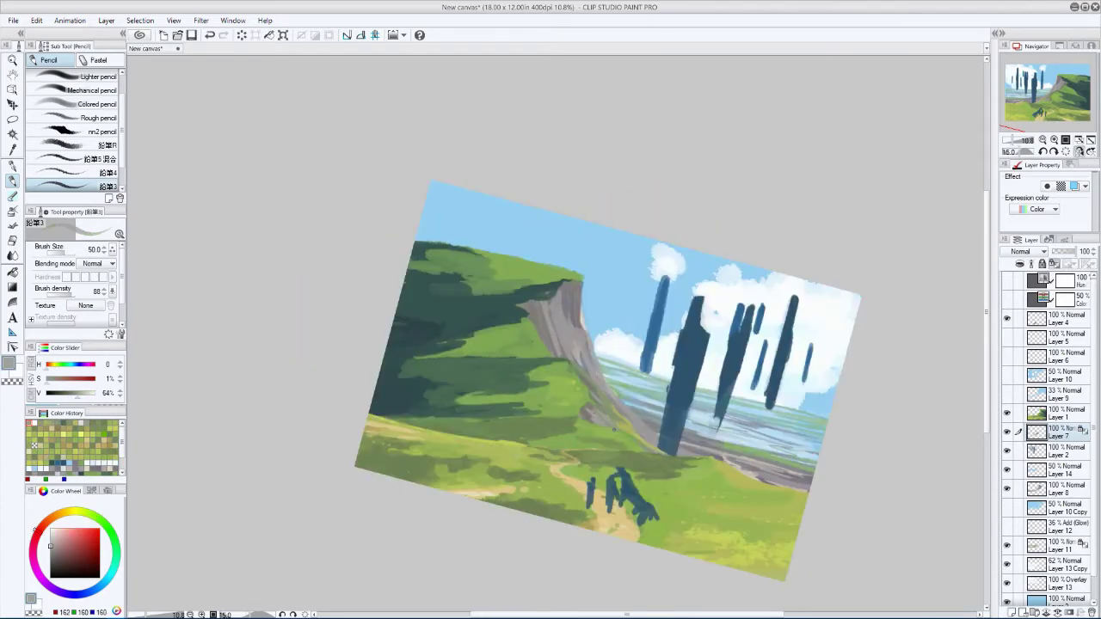
- Repaint the lower cliff rock with warm grey at brush size 100 and lighter grey at brush size 70
left_click(599, 417, "alt")
key("bracketright")
key("bracketright")
key("bracketright")
key("h")
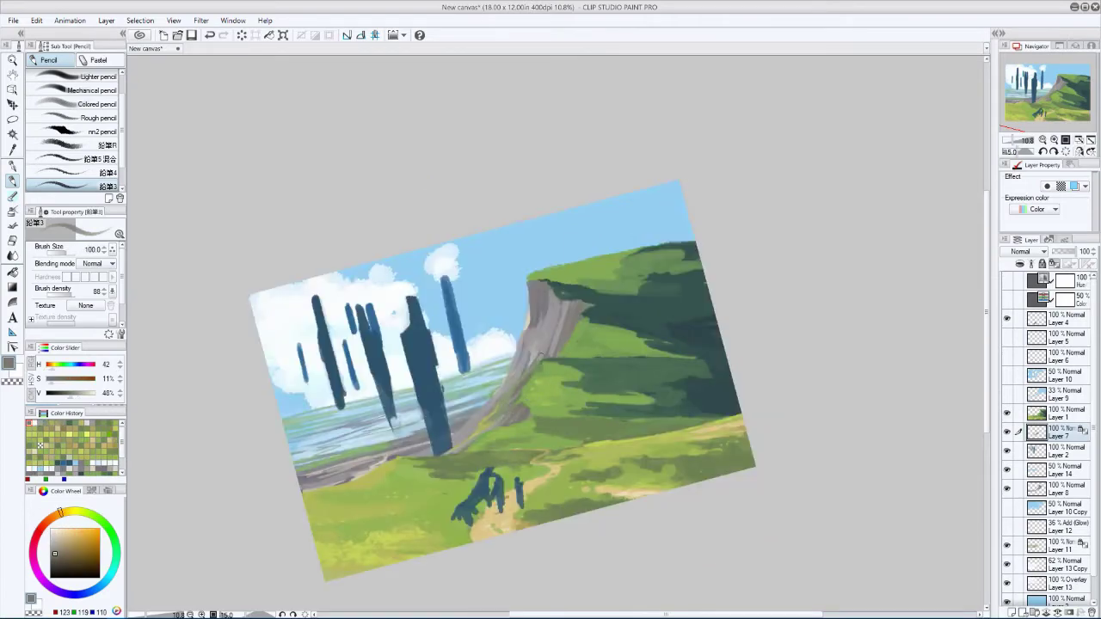
left_click(46, 445)
key("h")
left_click(652, 448, "alt")
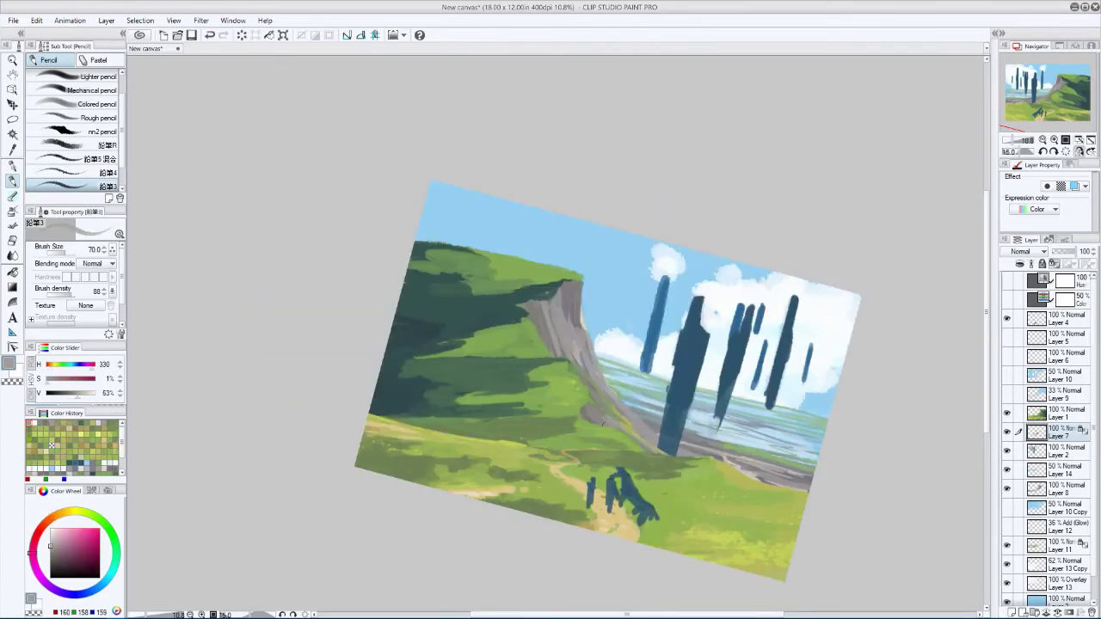
key("h")
- Compare the cliff and meadow values in greyscale using the hue correction layer
left_click(1008, 281)
left_click(1008, 281)
left_click(1008, 281)
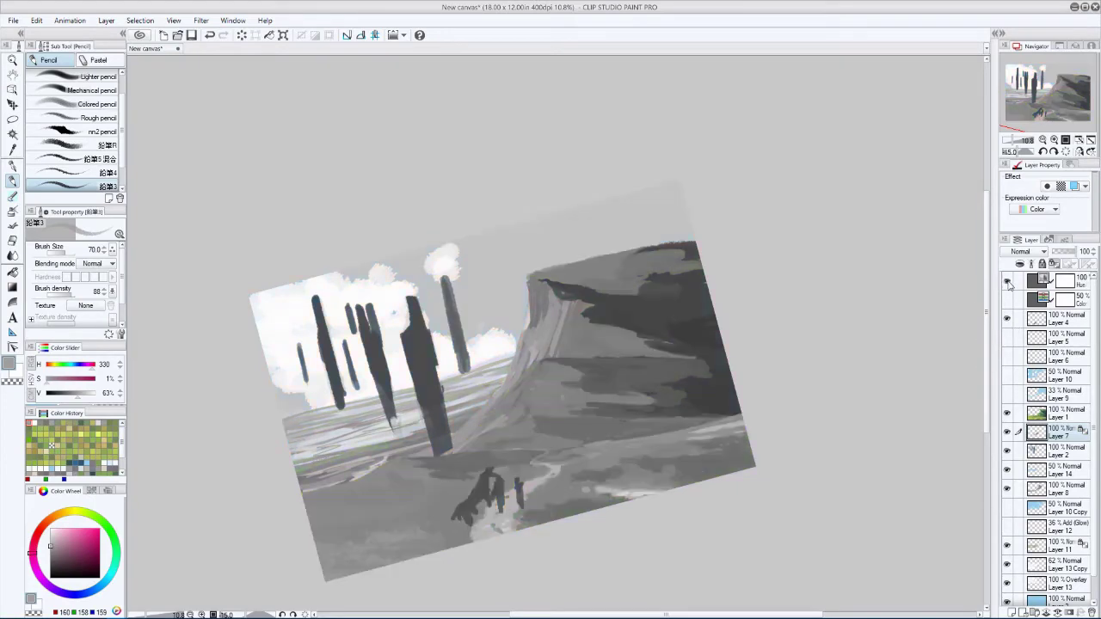
key("h")
left_click(1008, 281)
- Straighten the canvas and blend sampled olive and mid greens into the cliff's base at brush sizes 60 and 70
key("h")
left_click(529, 389, "alt")
left_click(473, 394, "alt")
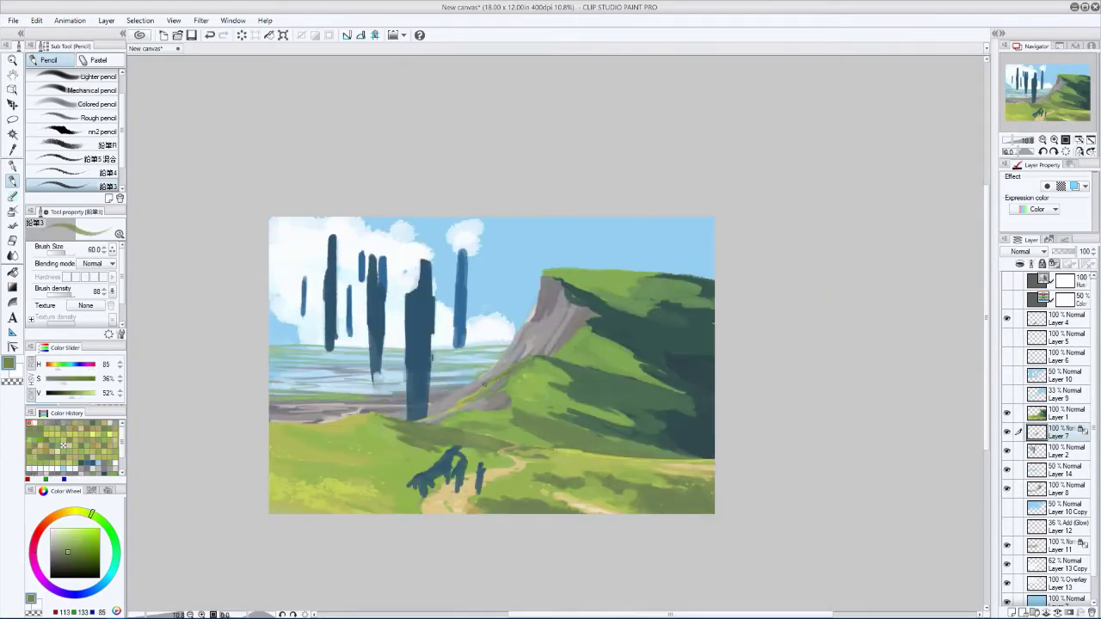
key("]")
key("h")
left_click(588, 361, "alt")
key("h")
left_click(521, 362, "alt")
key("]")
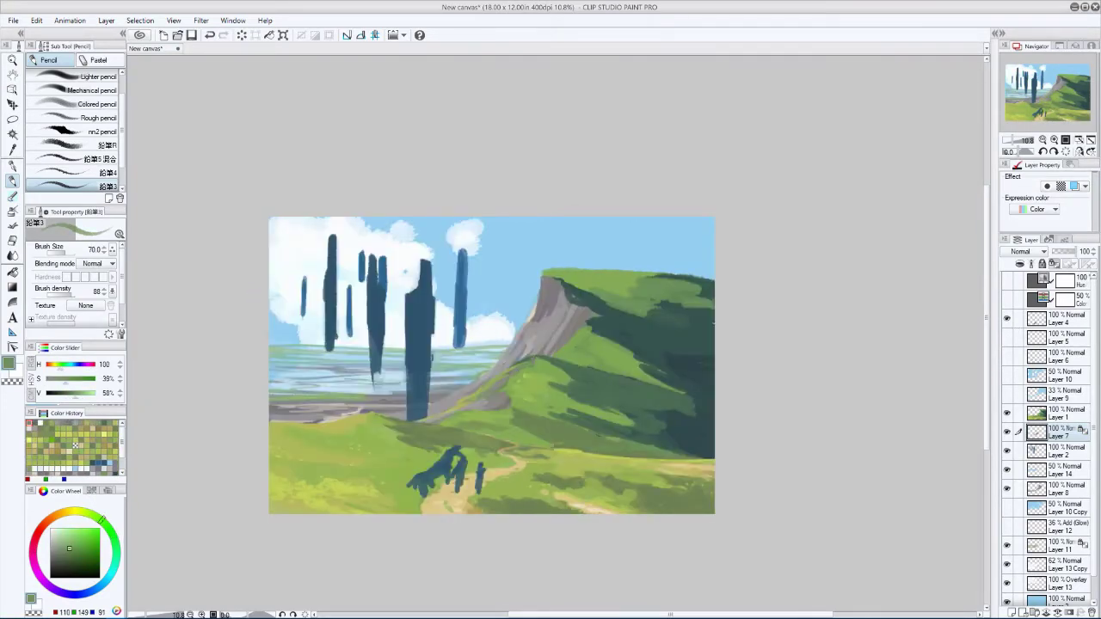
key("h")
key("h")
- Examine the mirrored and zoomed-out composition in greyscale, then return it to colour
left_click(1008, 281)
key("h")
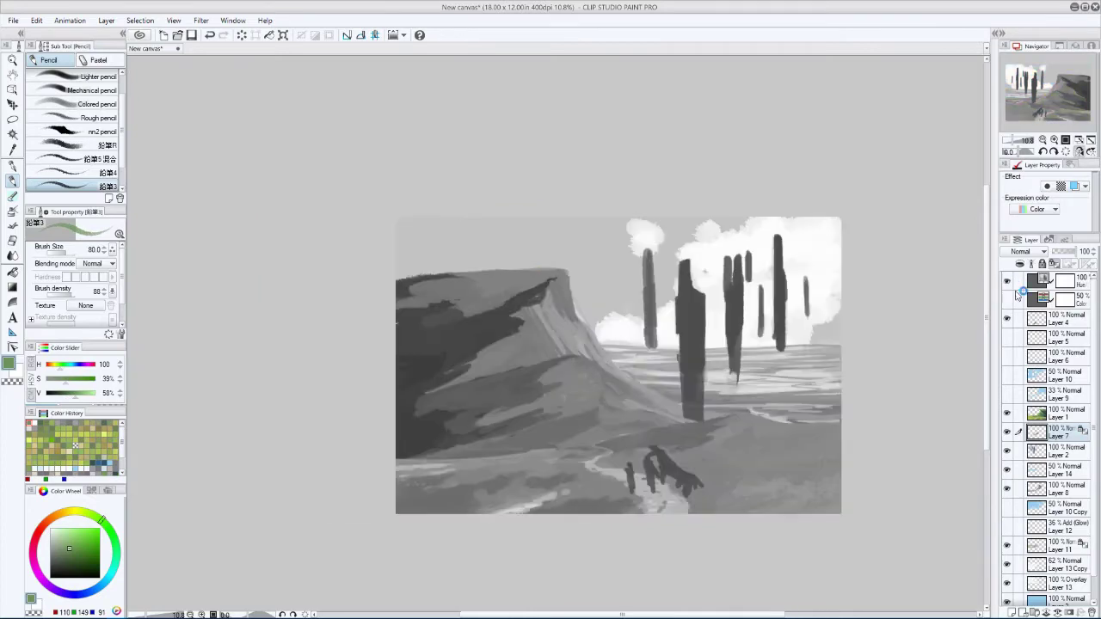
scroll(356, 318, "down", 2)
key("h")
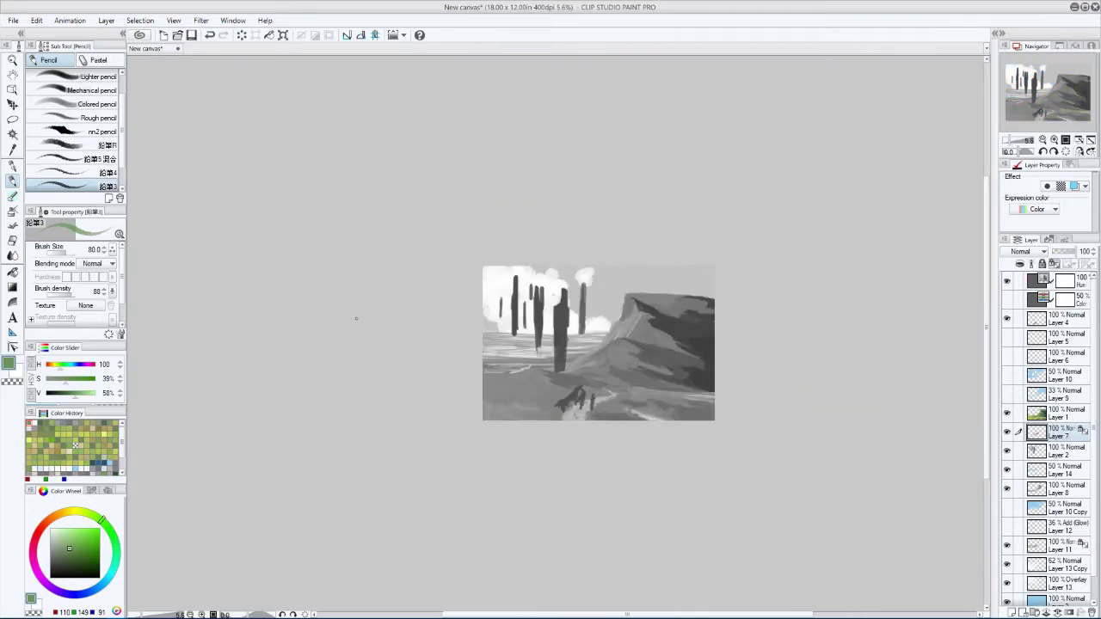
scroll(359, 315, "up", 1)
left_click(1009, 281)
key("h")
scroll(381, 393, "up", 3)
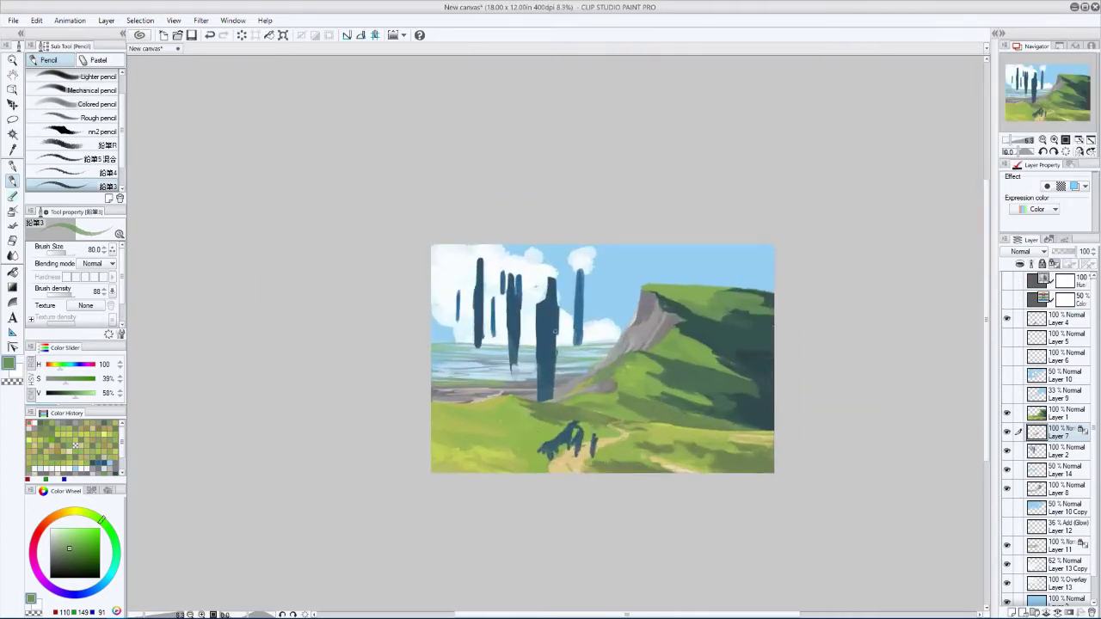
- Switch to Layer 1 and paint sampled fresh green onto the sunlit hill slope at brush sizes 50 and 150
left_click_drag(381, 393, 385, 391)
key("alt+]")
key("bracketleft")
key("bracketleft")
key("bracketleft")
key("bracketleft")
left_click(385, 391, "alt")
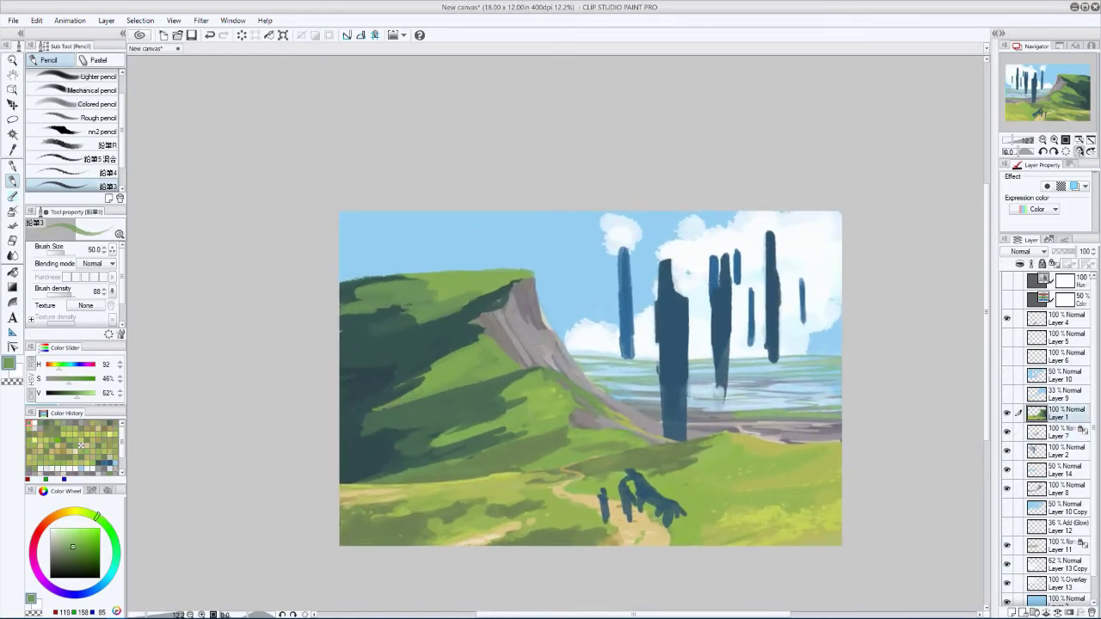
left_click(438, 375, "alt")
key("bracketright")
key("bracketright")
key("h")
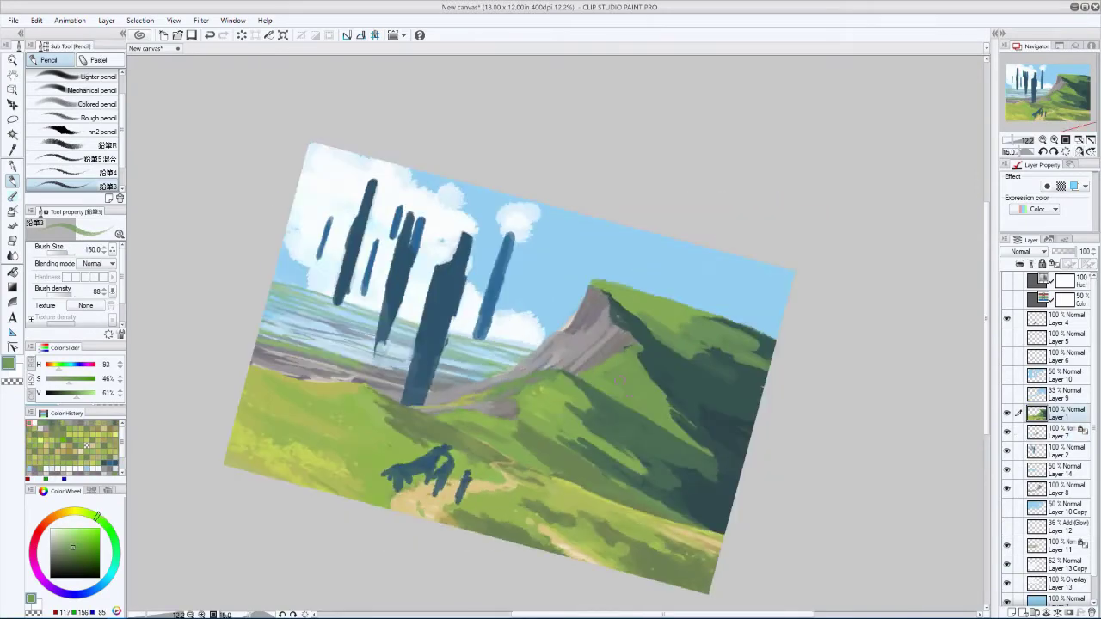
- Rotate the canvas and brush sampled dark teal shadow down the shaded hill slope beside the cliff at brush size 200
key("h")
key("minus")
key("minus")
key("minus")
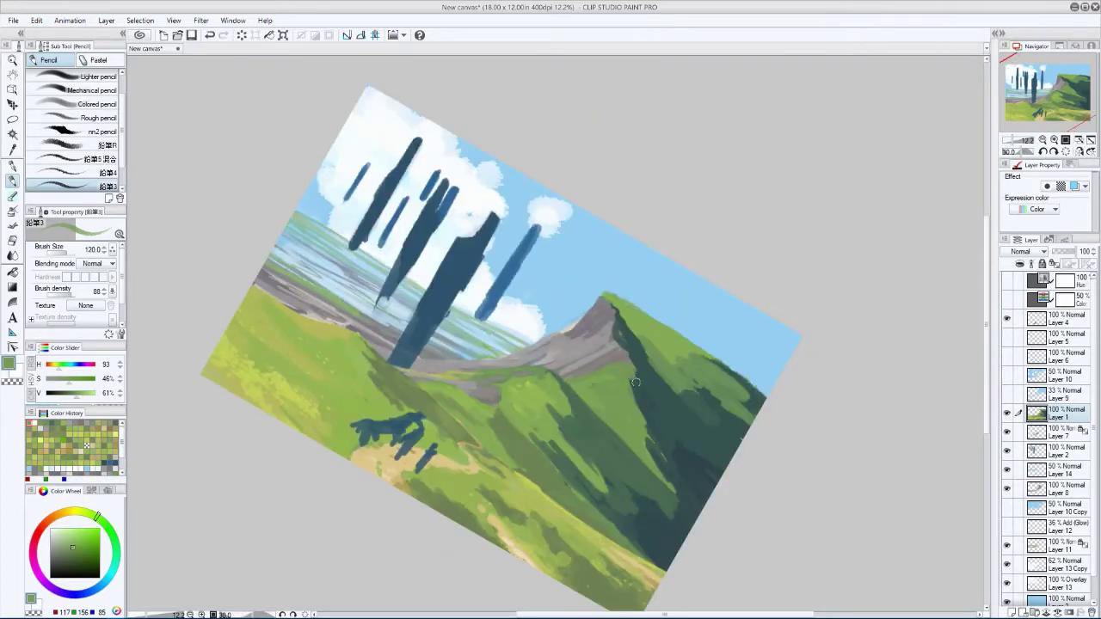
left_click(635, 382, "alt")
left_click_drag(635, 382, 628, 443)
key("h")
left_click_drag(493, 423, 444, 462)
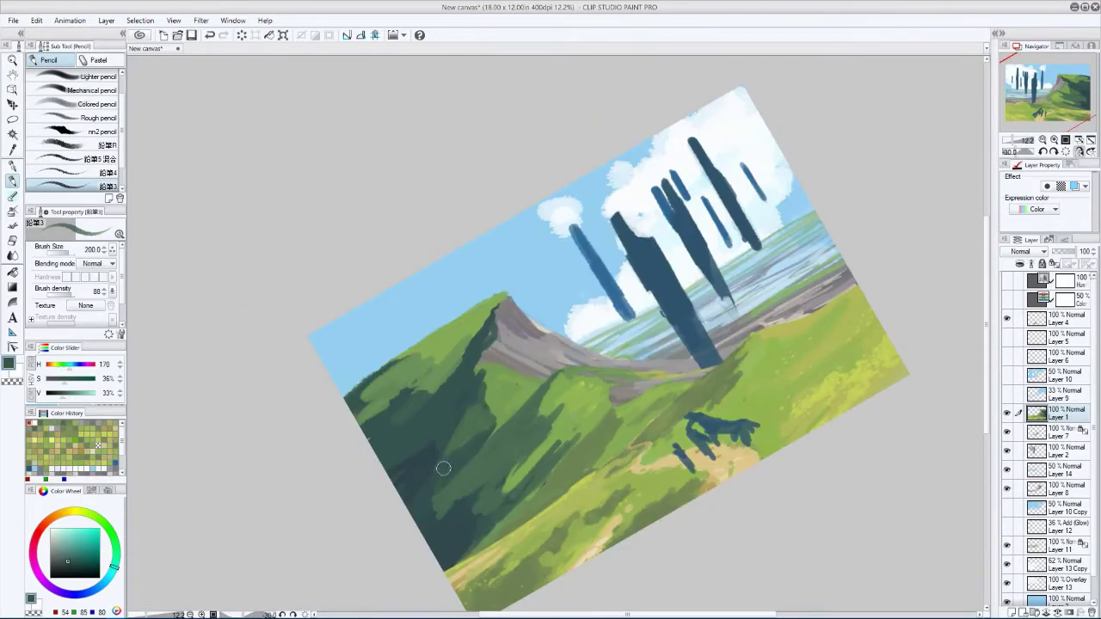
- Blend sampled muted green and dark teal across the shaded hill slope at brush sizes 200 and 150
key("h")
key("h")
left_click(489, 442, "alt")
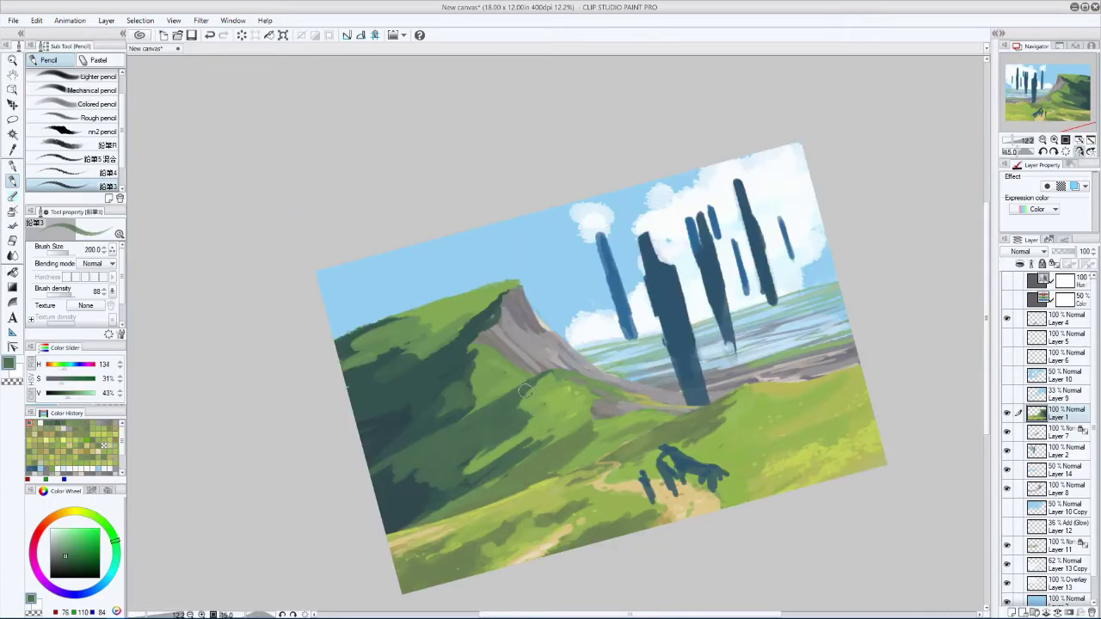
key("h")
key("h")
mouse_move(494, 442)
left_mouse_down()
mouse_move(507, 449)
mouse_move(500, 454)
left_mouse_up()
key("]")
left_click(500, 454, "alt")
key("h")
key("h")
key("]")
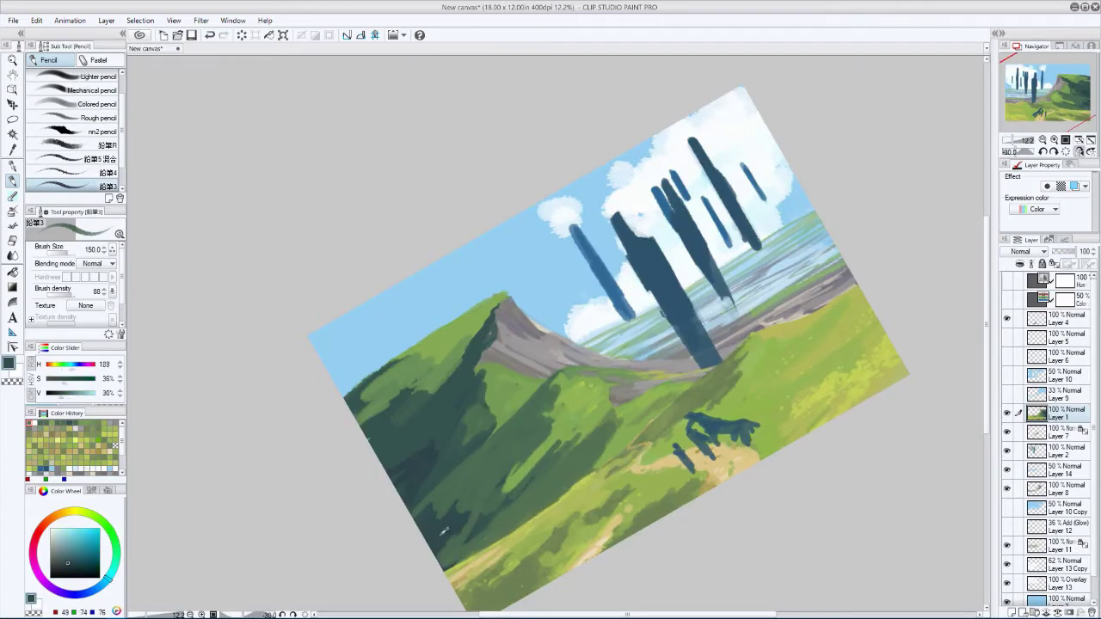
- Work sampled muted green into the lower part of the hill's shadow at brush size 120
left_click(450, 516, "alt")
key("h")
key("minus")
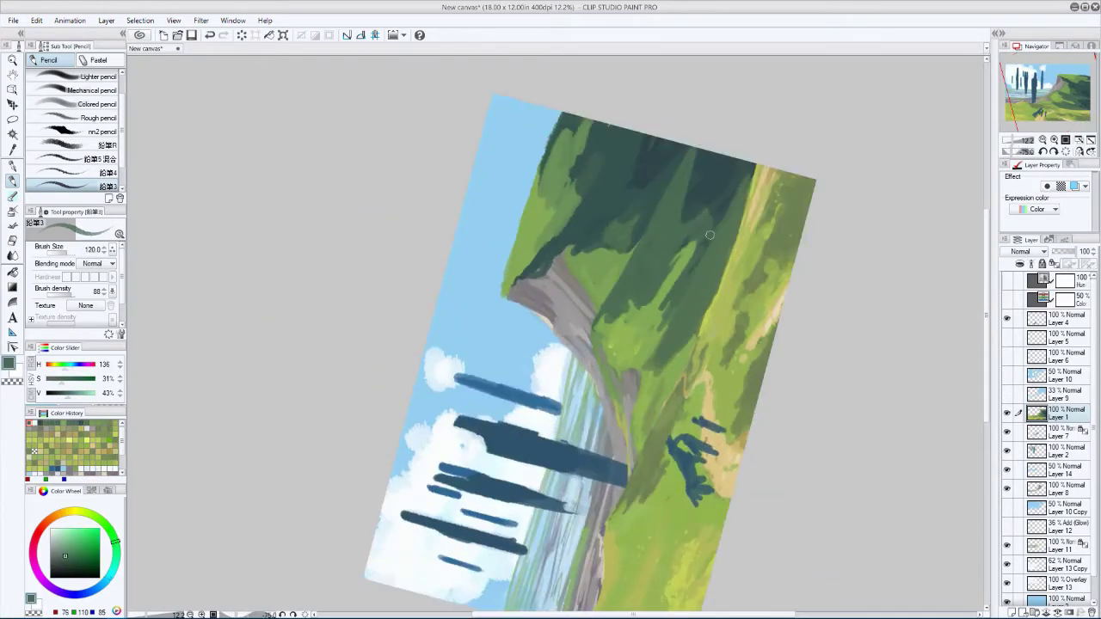
key("asciicircum")
key("asciicircum")
key("bracketright")
left_click(736, 331, "alt")
- Paint sampled fresh green onto the sunlit ridge below the cliff at brush sizes 80 and 200
key("asciicircum")
key("asciicircum")
key("asciicircum")
key("asciicircum")
key("bracketright")
key("bracketright")
key("bracketright")
key("bracketright")
left_click(560, 383, "alt")
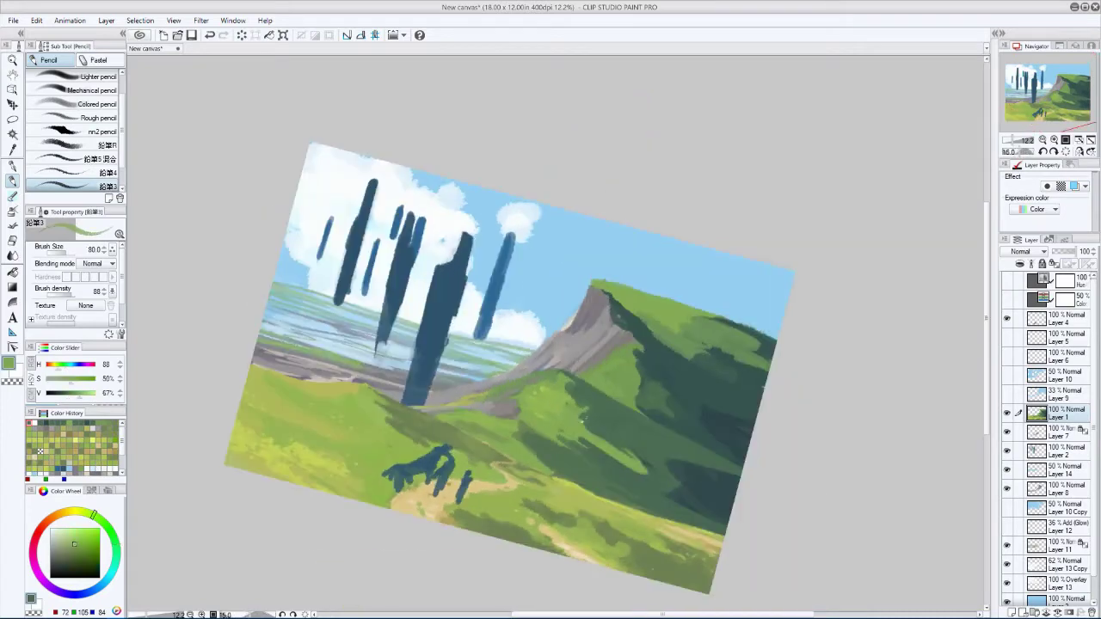
key("h")
key("bracketright")
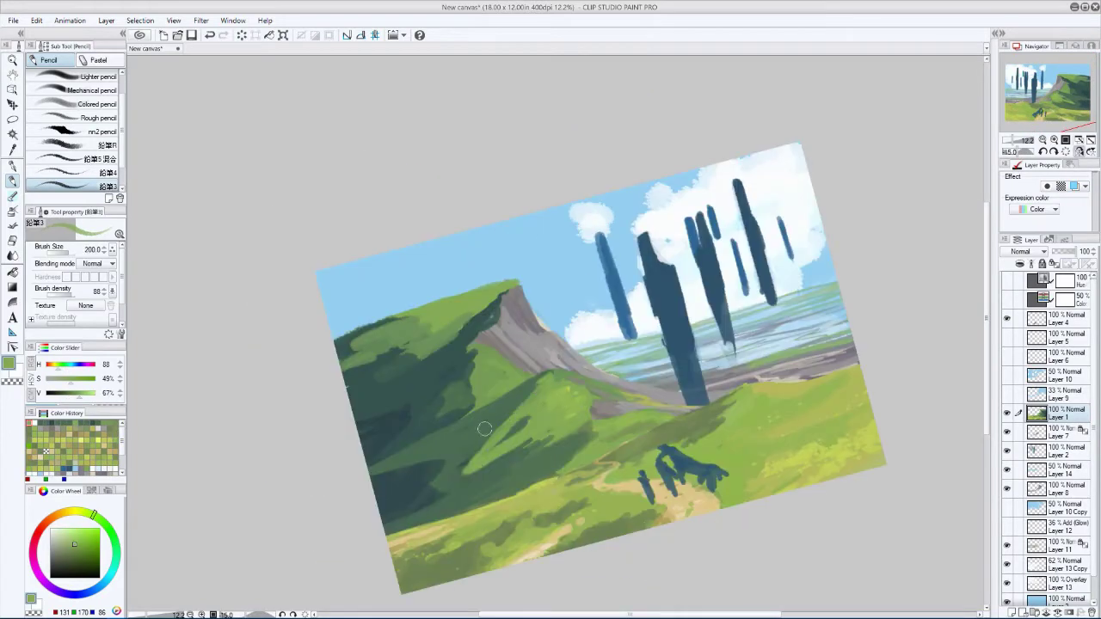
- Reshape the ridge's shadow patches with sampled muted greens at brush sizes 300 and 250
left_click(485, 428, "alt")
left_click(536, 444, "alt")
key("h")
key("bracketleft")
left_click(593, 454, "alt")
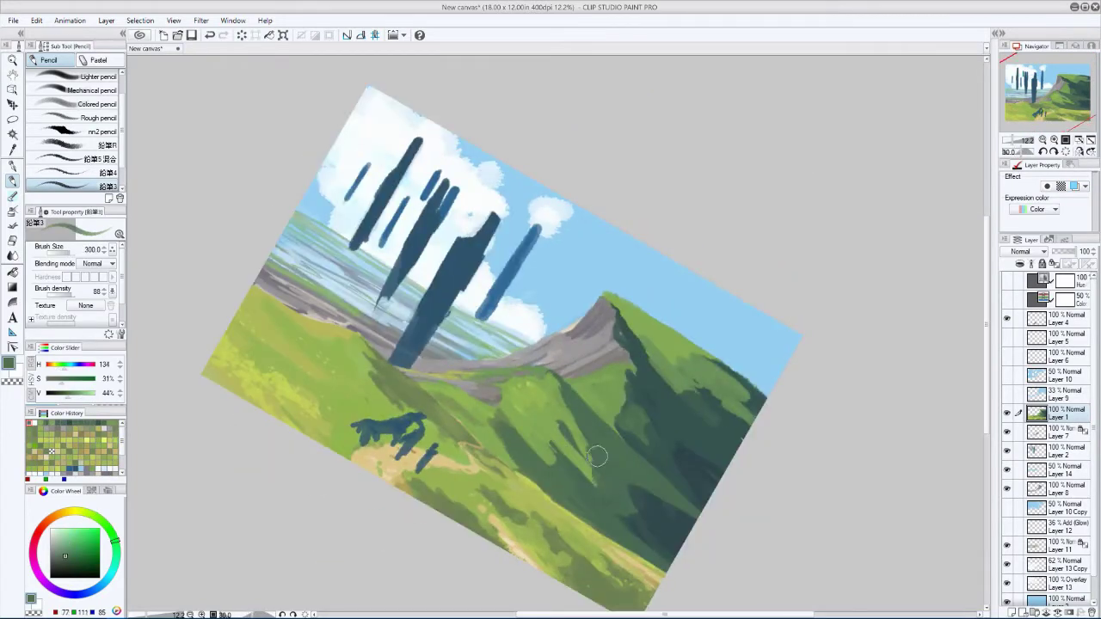
left_click(577, 415, "alt")
key("bracketleft")
key("h")
left_click(521, 435, "alt")
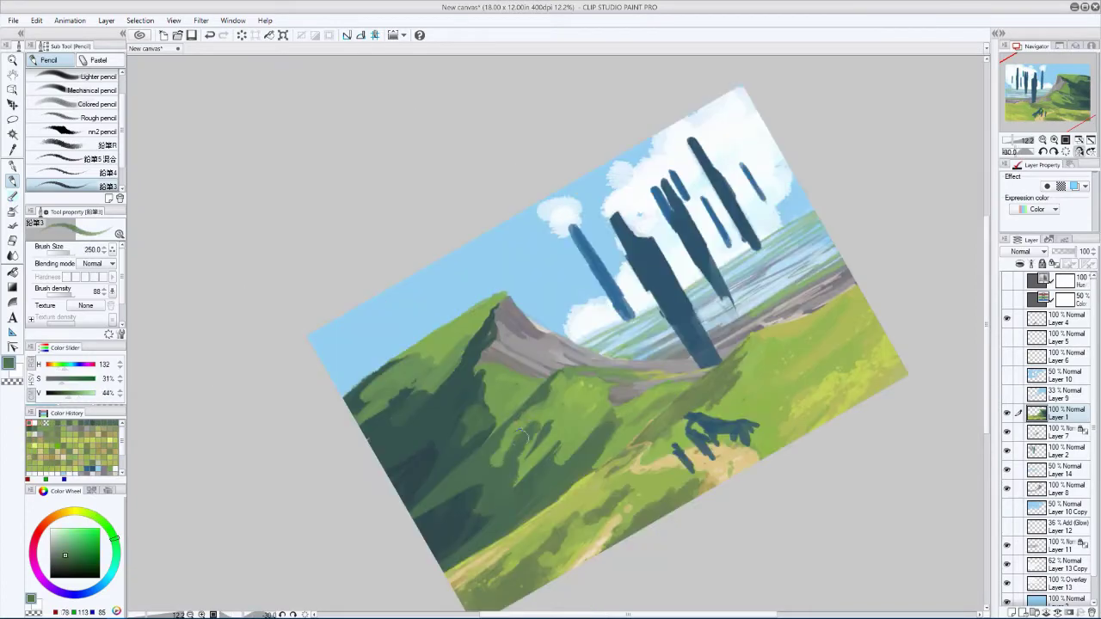
- Deepen the far shaded hillside with sampled dark teals at brush sizes 150 and 200
key("bracketleft")
key("bracketleft")
key("bracketleft")
key("h")
key("asciicircum")
left_click(801, 287, "alt")
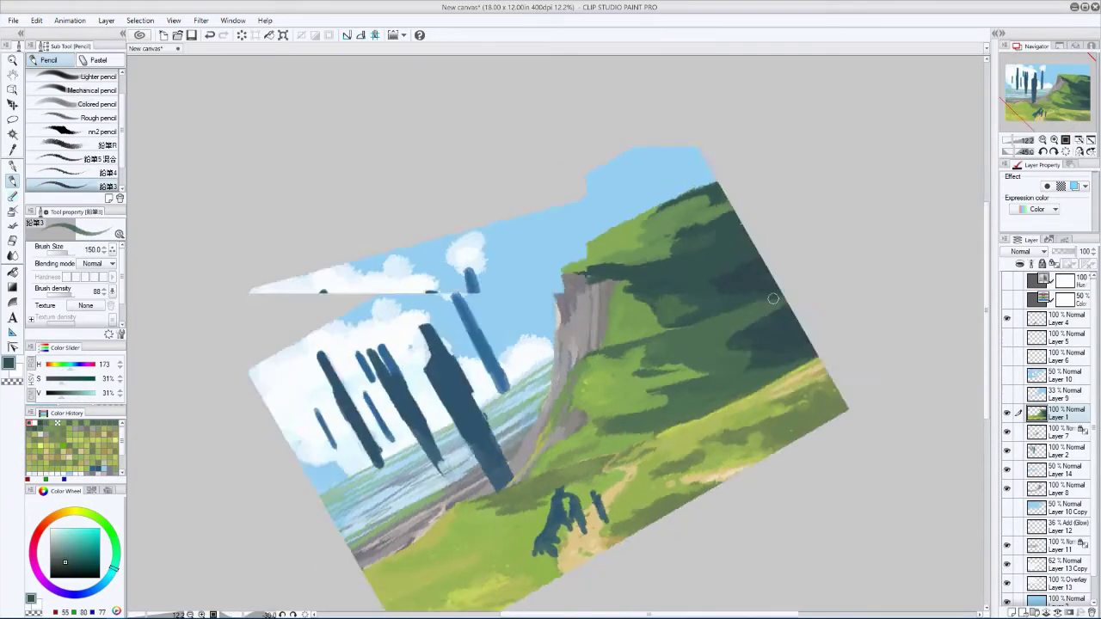
key("h")
key("bracketright")
key("h")
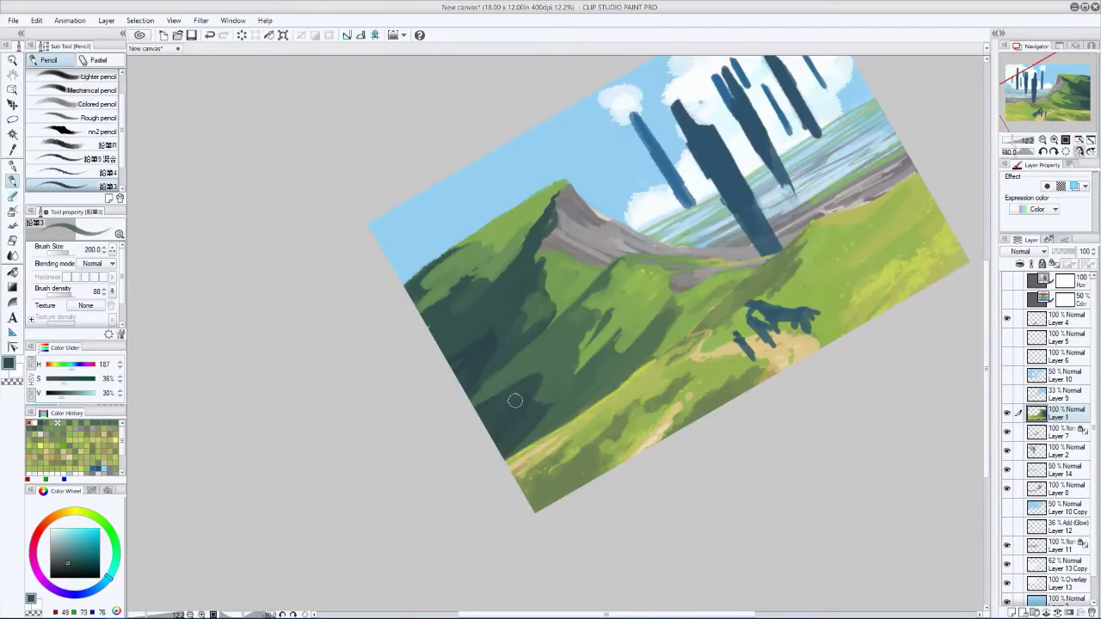
- Mass in the hill's outer shadow with dark teal at brush size 300 and soften it with lighter teal at 120
key("h")
key("asciicircum")
left_click(572, 278, "alt")
key("asciicircum")
key("bracketright")
key("bracketright")
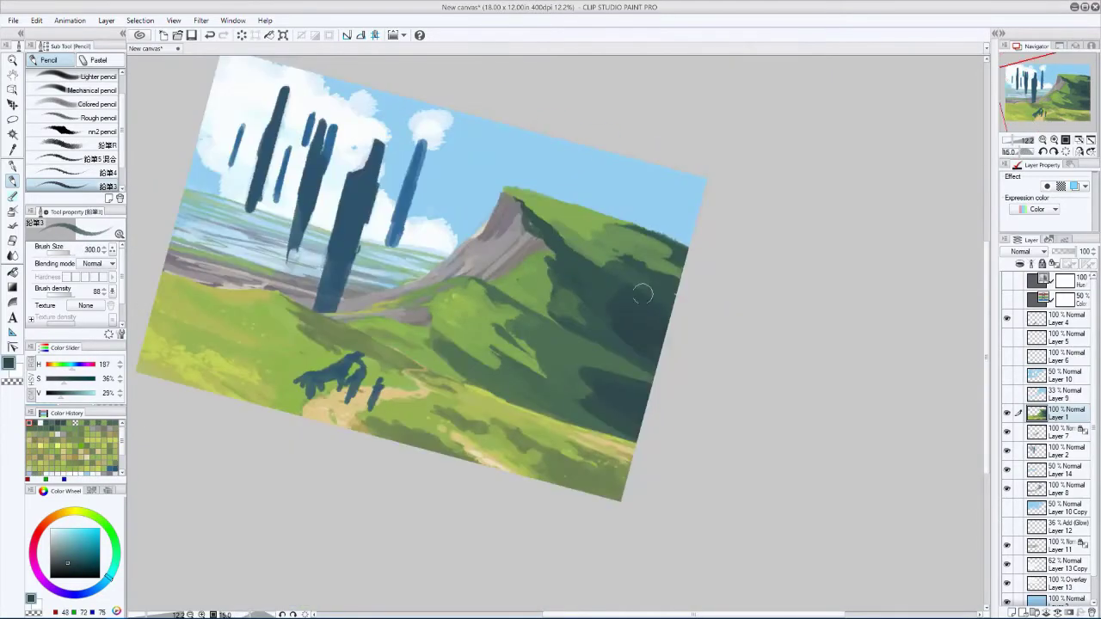
left_click(628, 321, "alt")
key("h")
left_click(508, 337, "alt")
key("bracketleft")
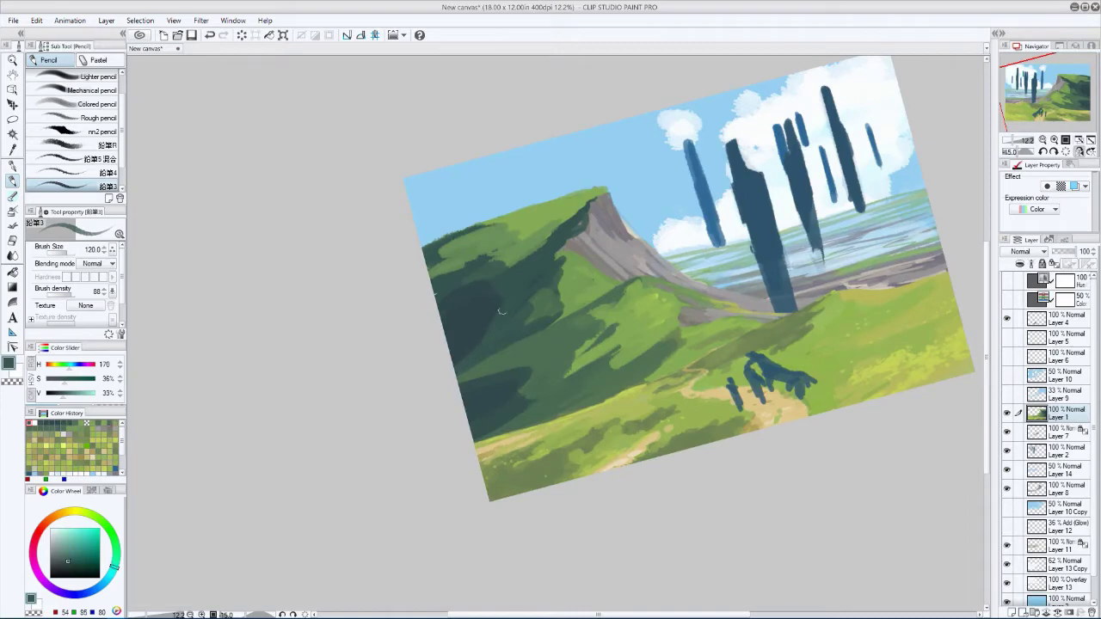
- Straighten the canvas and darken the hill's outer edge with sampled deep teal at brush size 170
key("h")
key("h")
key("asciicircum")
key("asciicircum")
left_click(465, 344, "alt")
key("ctrl+at")
key("bracketright")
key("bracketright")
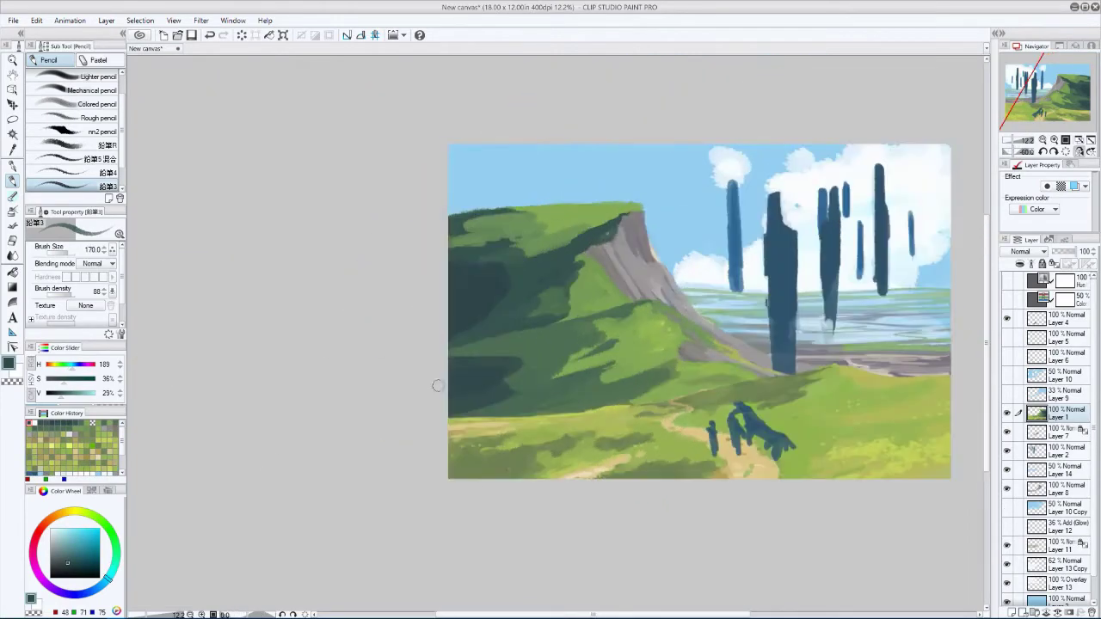
- Sample fresh green at brush size 150 and touch up the grassy hilltop while rotating the canvas
key("bracketleft")
left_click(492, 234, "alt")
key("h")
key("asciicircum")
key("asciicircum")
key("asciicircum")
key("asciicircum")
key("asciicircum")
key("asciicircum")
key("asciicircum")
key("asciicircum")
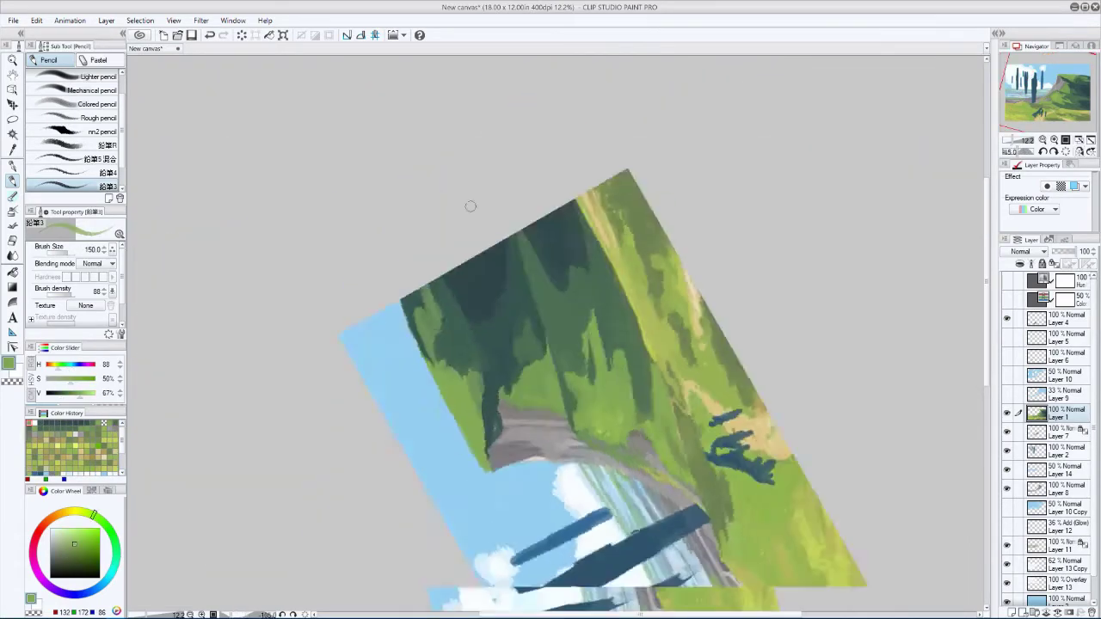
- Straighten, zoom out and mirror the canvas to examine the overall composition
key("asciicircum")
key("asciicircum")
key("asciicircum")
key("asciicircum")
key("asciicircum")
key("asciicircum")
key("asciicircum")
key("asciicircum")
key("asciicircum")
key("asciicircum")
key("asciicircum")
key("asciicircum")
key("asciicircum")
key("asciicircum")
key("asciicircum")
key("asciicircum")
key("ctrl+minus")
key("h")
key("ctrl+minus")
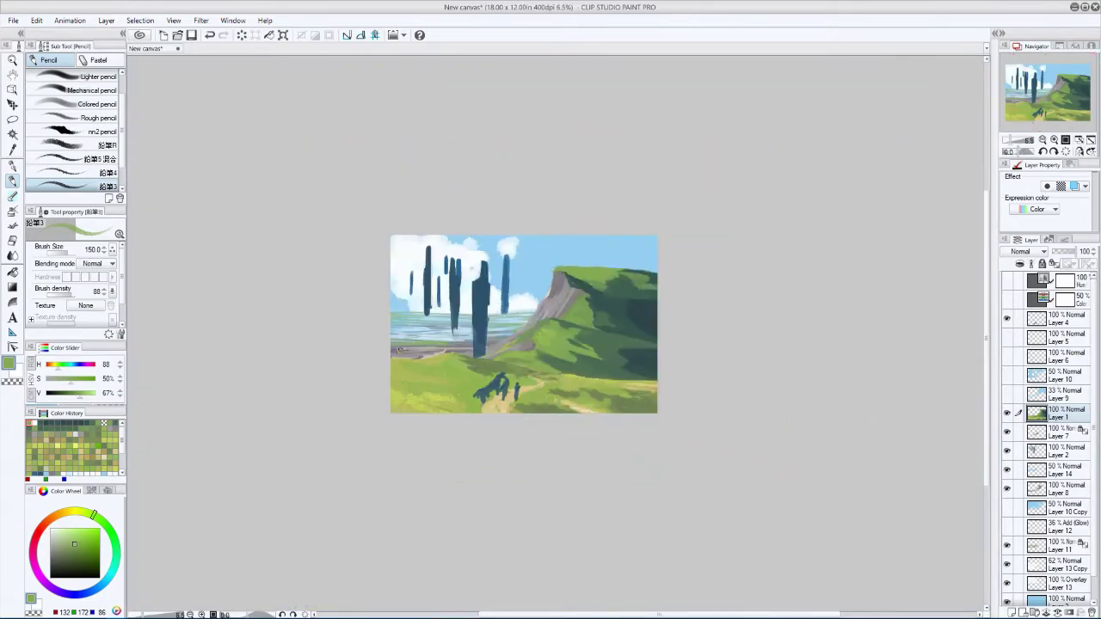
key("h")
key("ctrl+plus")
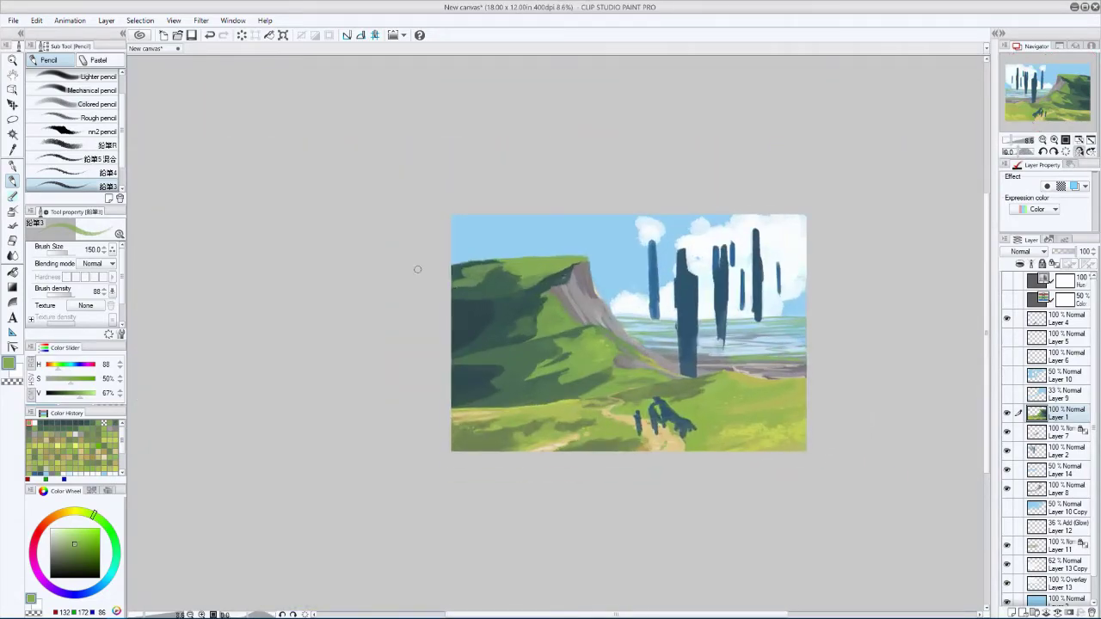
- Paint sampled dark green shadow beneath the hilltop near the cliff edge at brush sizes 70 and 250
key("bracketright")
key("bracketright")
left_click(514, 286, "alt")
left_click(553, 275, "alt")
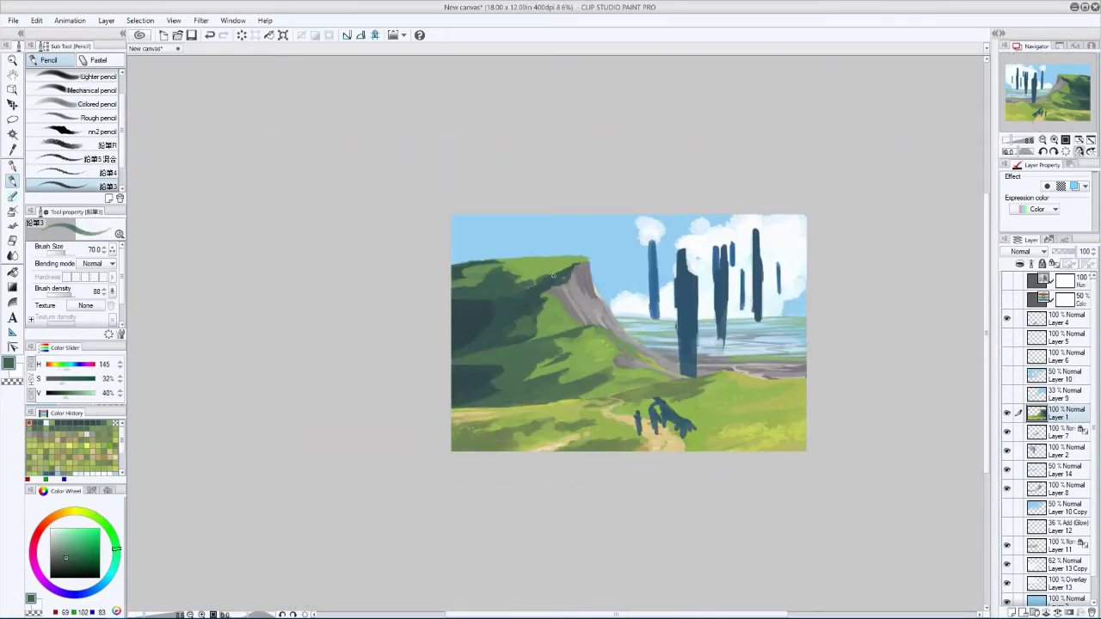
key("bracketright")
key("h")
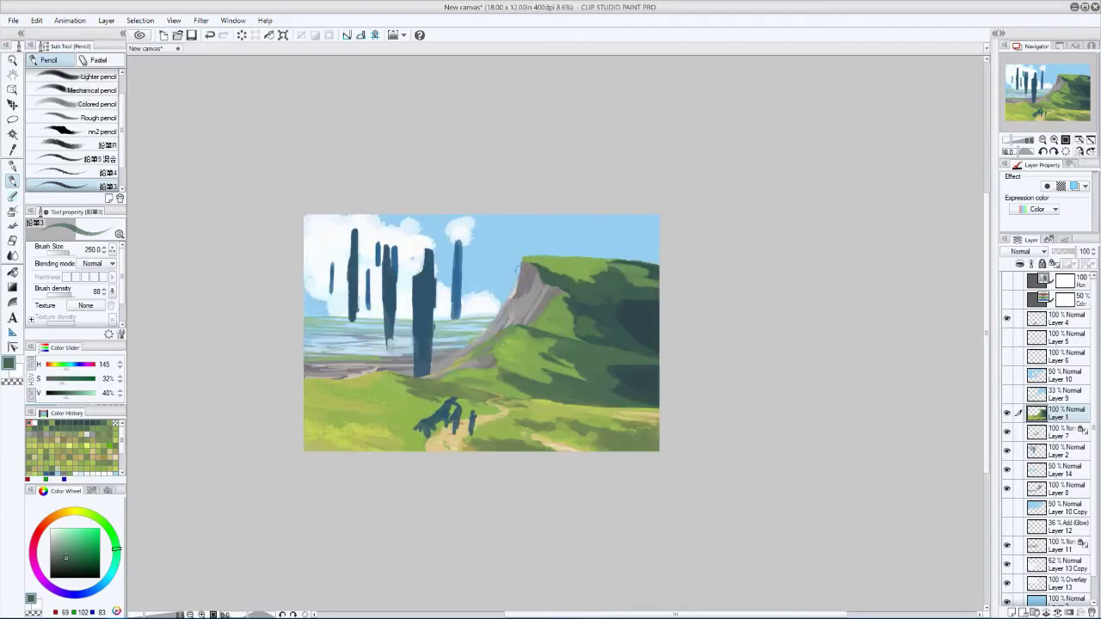
- Break up the dark hilltop shadow with sampled fresh green at brush size 300
key("h")
key("bracketleft")
key("bracketleft")
key("bracketleft")
left_click(517, 290, "alt")
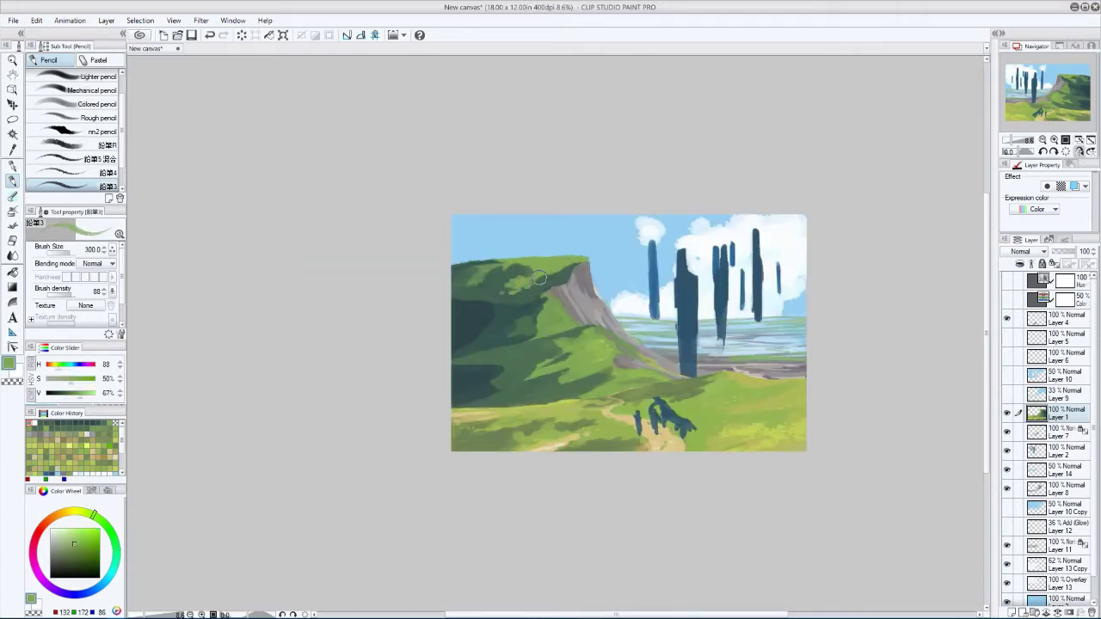
left_click(539, 277, "alt")
key("bracketleft")
key("bracketleft")
key("bracketleft")
key("bracketleft")
- Rotate the canvas and brush fresh green along the hilltop's outer rim at brush size 150
key("h")
mouse_move(508, 284)
left_mouse_down()
mouse_move(419, 314)
mouse_move(447, 348)
left_mouse_up()
key("h")
left_click(659, 371, "alt")
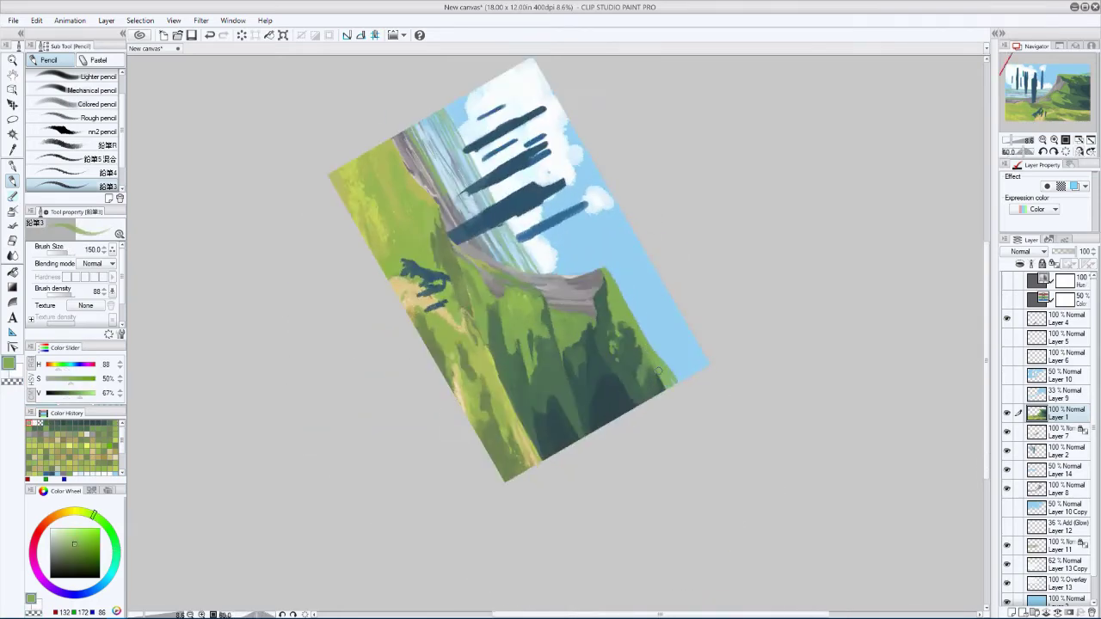
key("bracketright")
mouse_move(659, 371)
left_mouse_down()
mouse_move(690, 402)
mouse_move(467, 413)
mouse_move(658, 324)
left_mouse_up()
- Unify the hill's large shadow area with sampled dark teal at brush size 500
left_click(467, 413, "alt")
key("h")
key("bracketright")
key("bracketright")
key("bracketright")
key("bracketright")
key("bracketright")
left_click(647, 338, "alt")
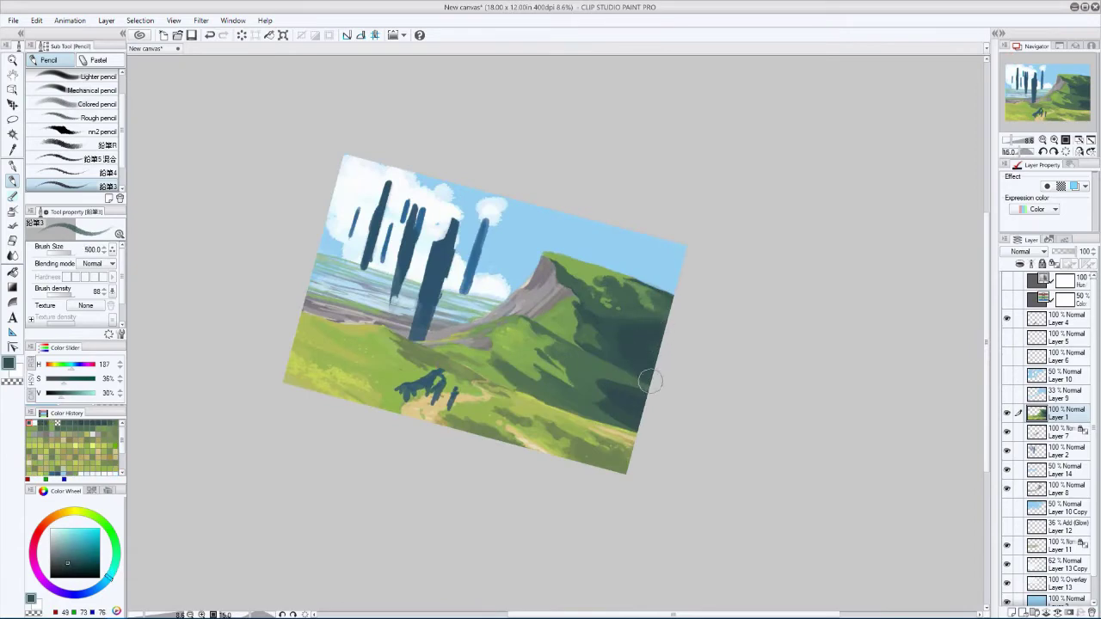
- Brush a sampled colour down the upper slope beside the cliff and reduce the brush size
key("h")
key("h")
left_click(559, 292, "alt")
mouse_move(559, 292)
left_mouse_down()
mouse_move(574, 301)
mouse_move(565, 324)
mouse_move(538, 337)
left_mouse_up()
key("bracketleft")
key("bracketleft")
key("bracketleft")
key("bracketleft")
- Try to widen the cliff face toward the hill, switching to Layer 8 with sampled grey at brush size 200
key("c")
key("h")
key("alt+bracketleft")
key("alt+bracketleft")
key("alt+bracketleft")
key("alt+bracketleft")
left_click(550, 309, "alt")
key("h")
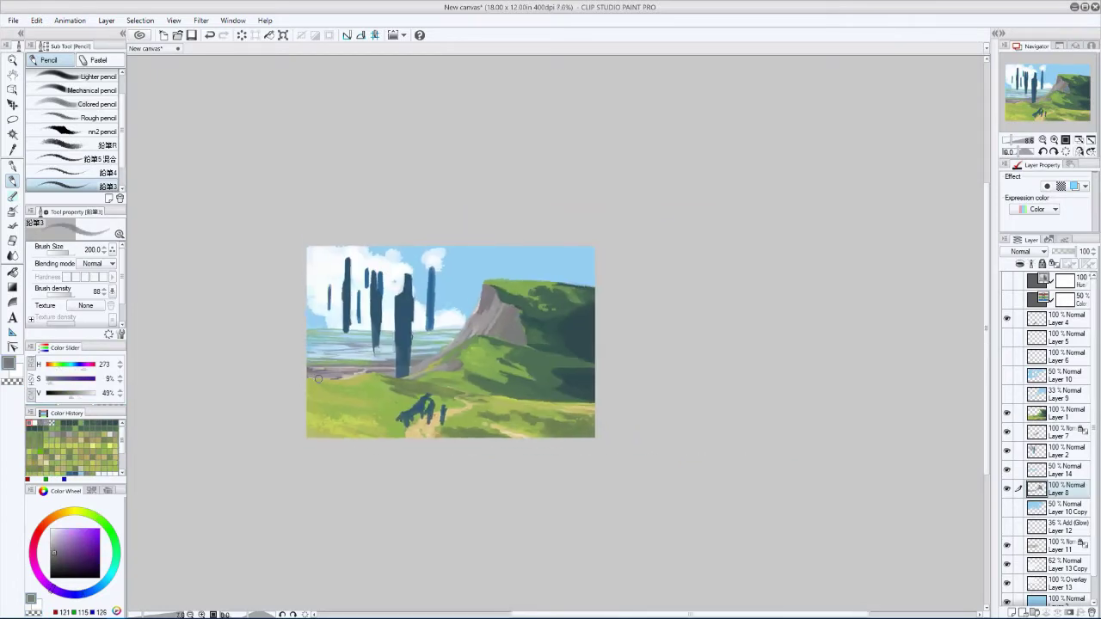
- Compare the cliff's new shape in mirrored and zoomed-out views, and undo the cliff widening
key("h")
key("ctrl+minus")
key("ctrl+y")
key("h")
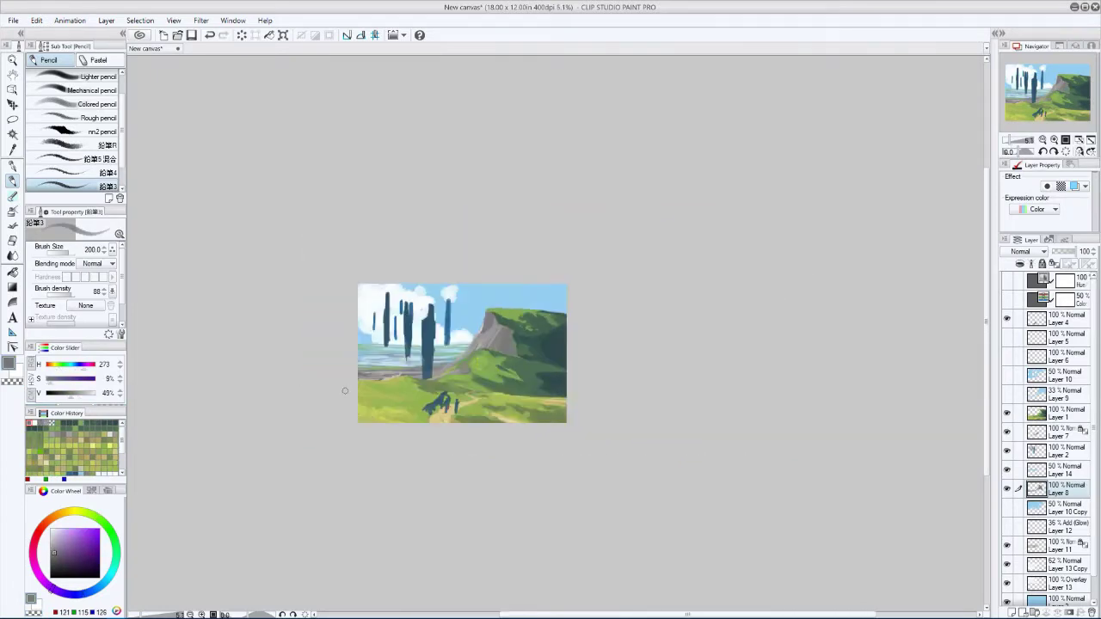
key("h")
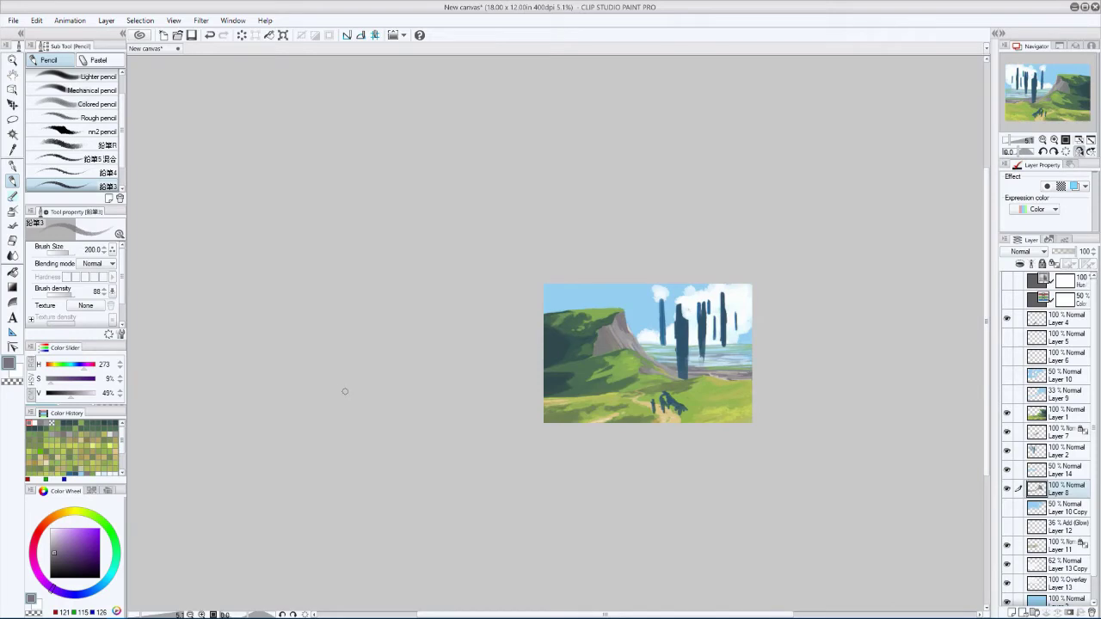
key("ctrl+plus")
key("h")
key("ctrl+z")
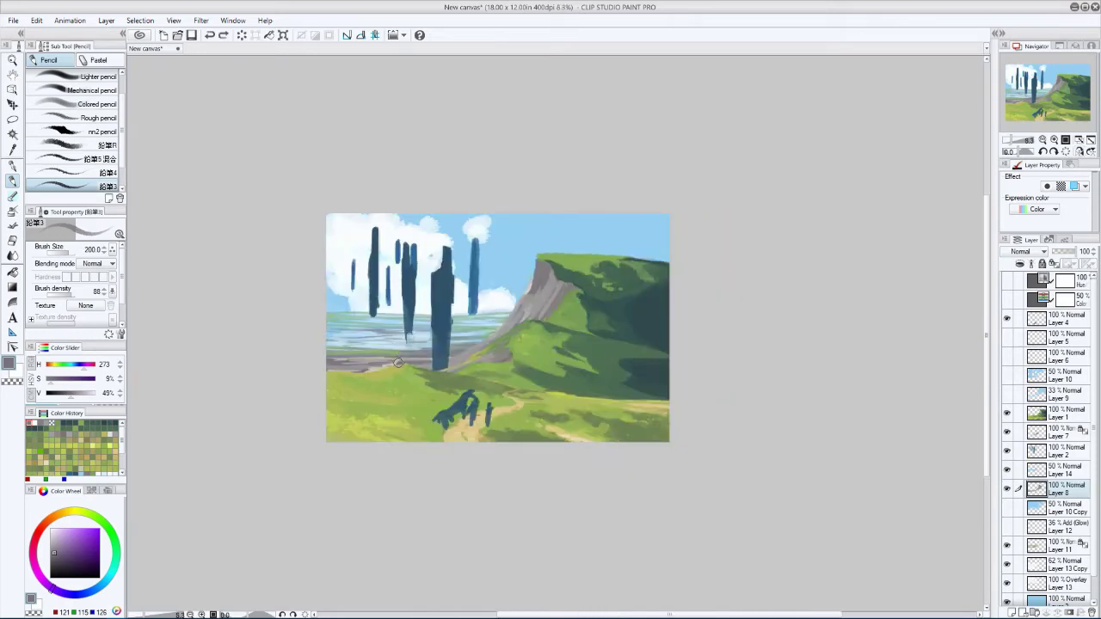
- Restore the undone cliff widening and check its shape in mirrored and greyscale views
key("ctrl+y")
key("h")
key("g")
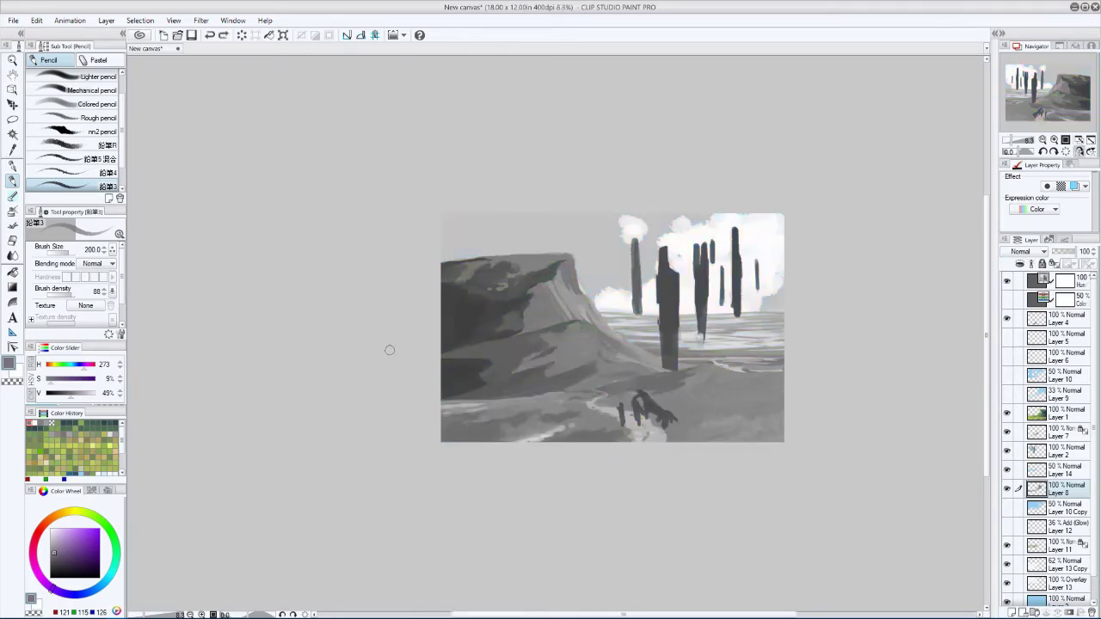
key("g")
key("h")
- Sample the dark green of the hill's shadow on Layer 1 and switch to a nature decoration brush
key("ctrl+plus")
key("minus")
key("minus")
key("minus")
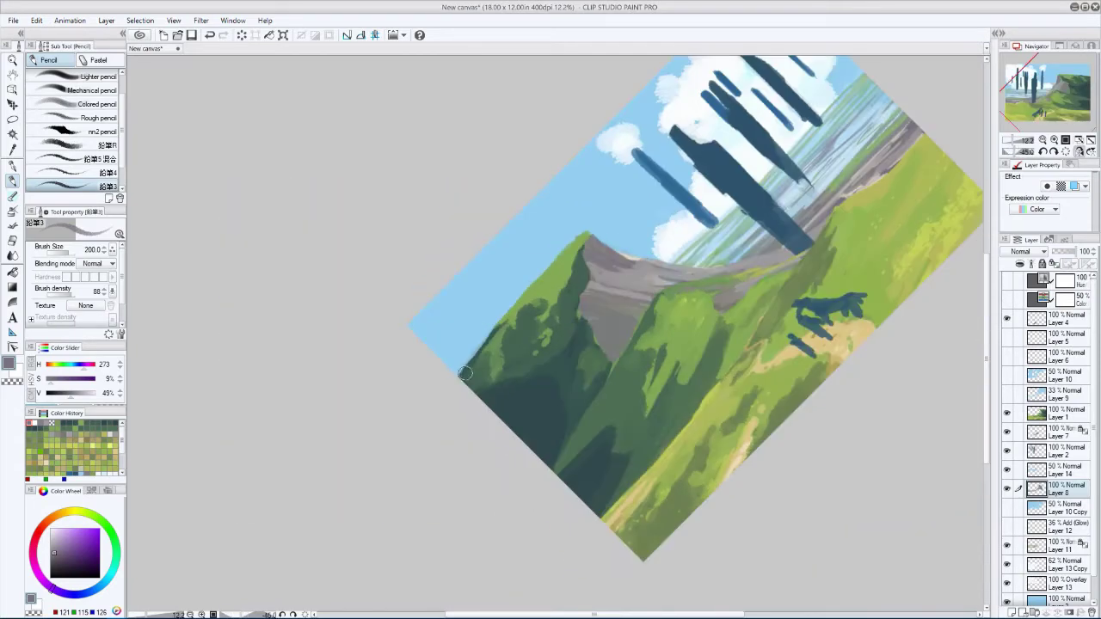
left_click(494, 433, "alt")
key("b")
key("b")
key("b")
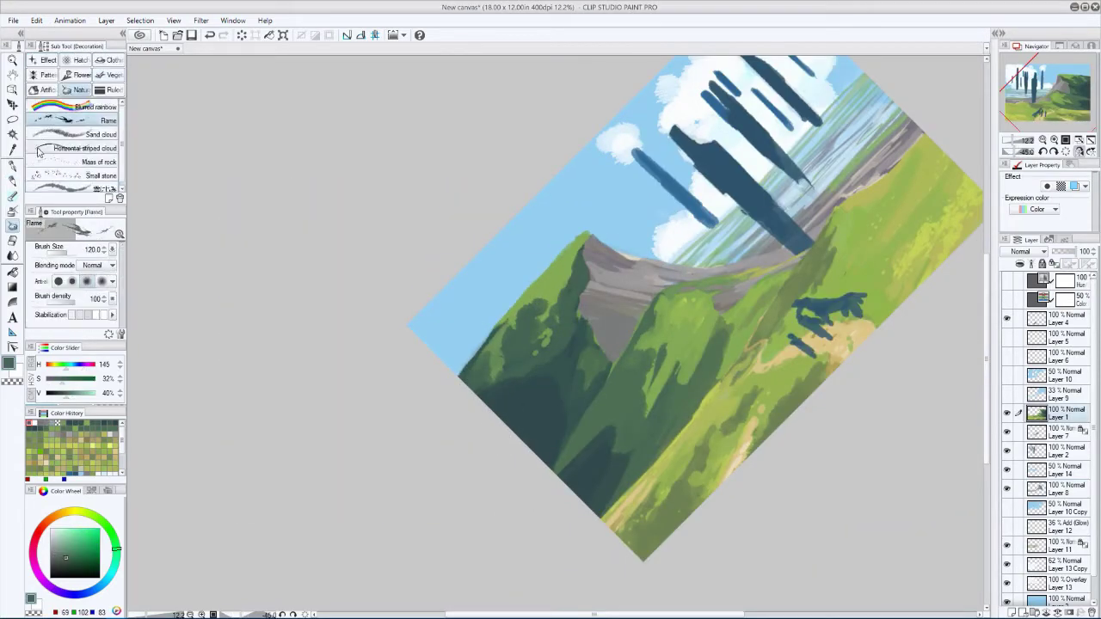
- Brush the sampled dark green softly over the hill's upper shadow beside the cliff with the cloud blending brush at 50 opacity
key("h")
key("bracketleft")
key("bracketleft")
key("bracketleft")
key("bracketleft")
key("bracketleft")
left_click_drag(628, 322, 602, 353)
mouse_move(602, 296)
left_mouse_down()
mouse_move(577, 327)
mouse_move(555, 327)
left_mouse_up()
key("h")
key("asciicircum")
key("asciicircum")
key("h")
key("h")
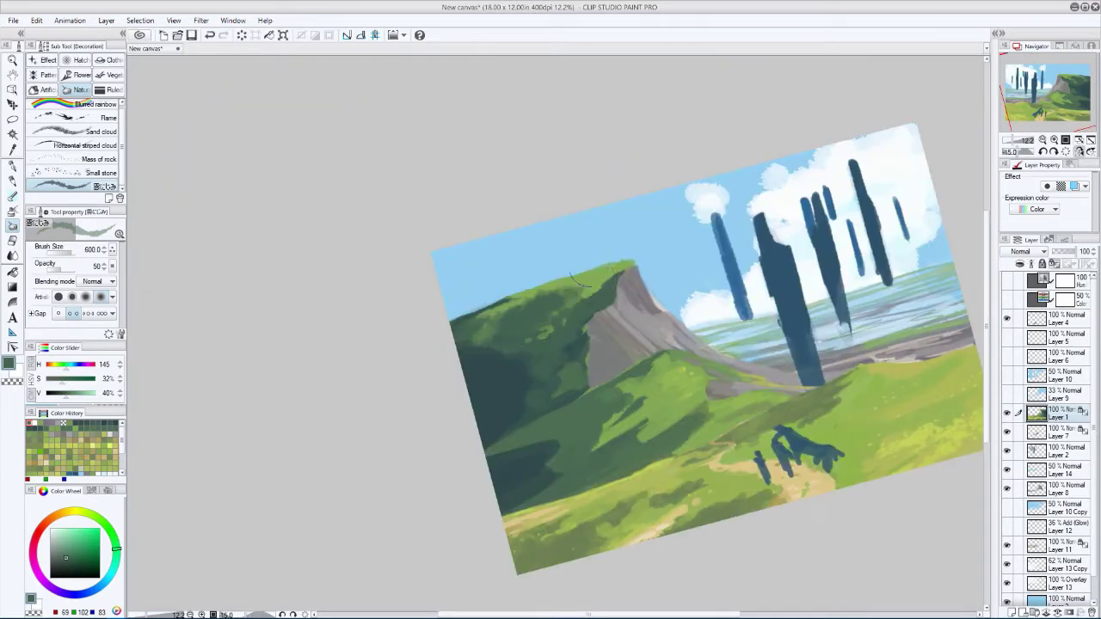
- Try covering the dark patches on the hill's upper slope with sampled light green, and resample the dark shadow green
left_click(596, 272, "alt")
key("p")
left_click(513, 338, "alt")
key("b")
key("b")
key("b")
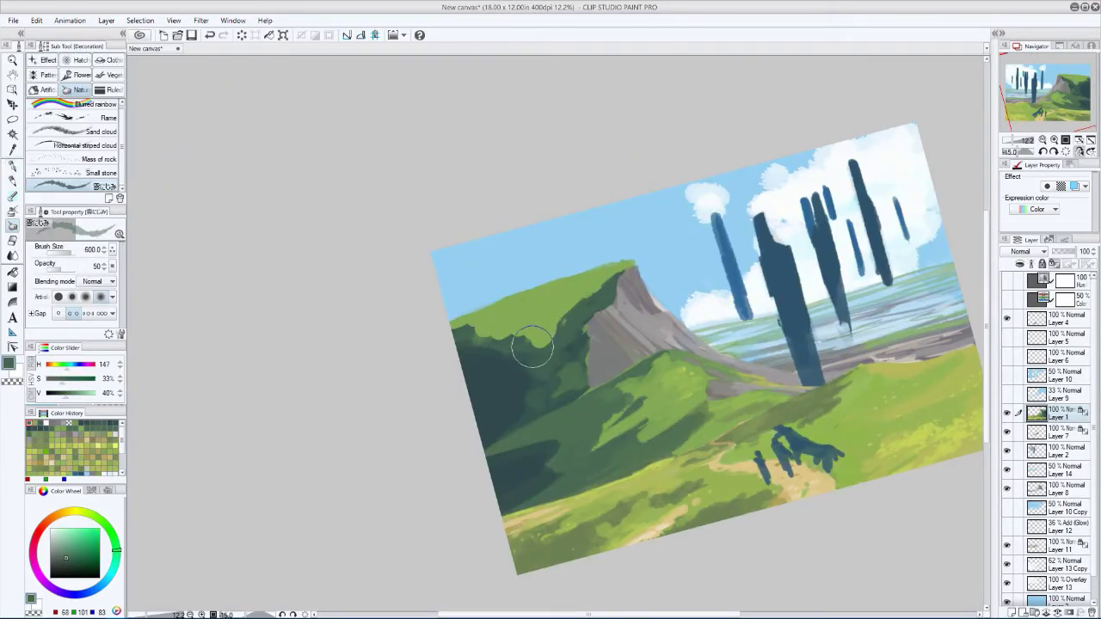
- Compare the hill's shadow shape in mirrored and zoomed-out views, and level the canvas rotation
key("h")
key("ctrl+minus")
key("h")
key("h")
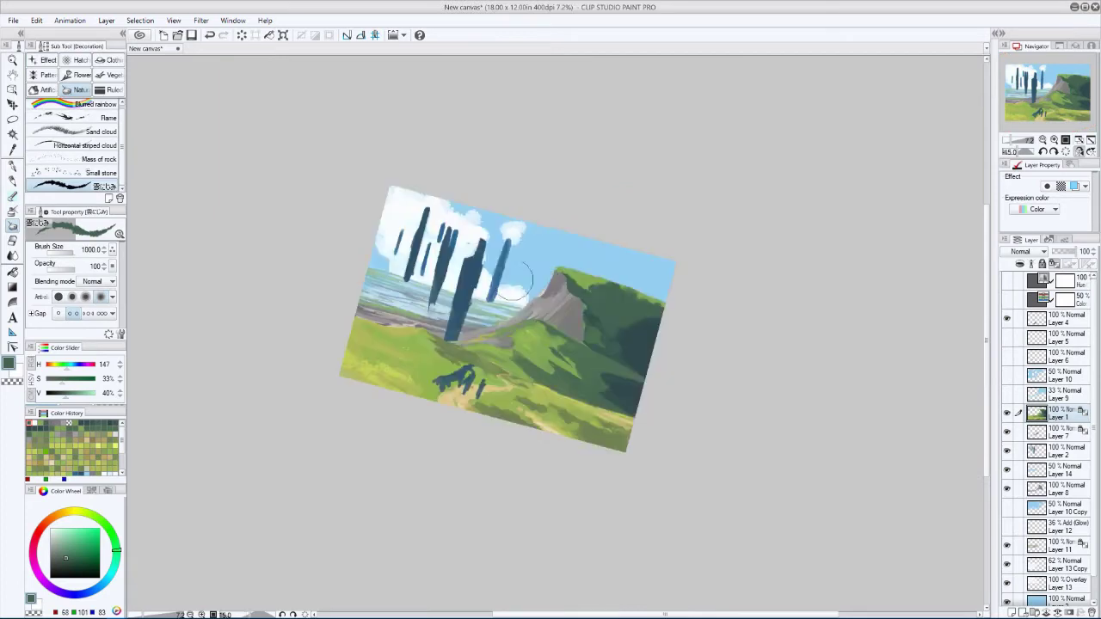
key("h")
key("bracketleft")
key("bracketleft")
key("h")
key("asciicircum")
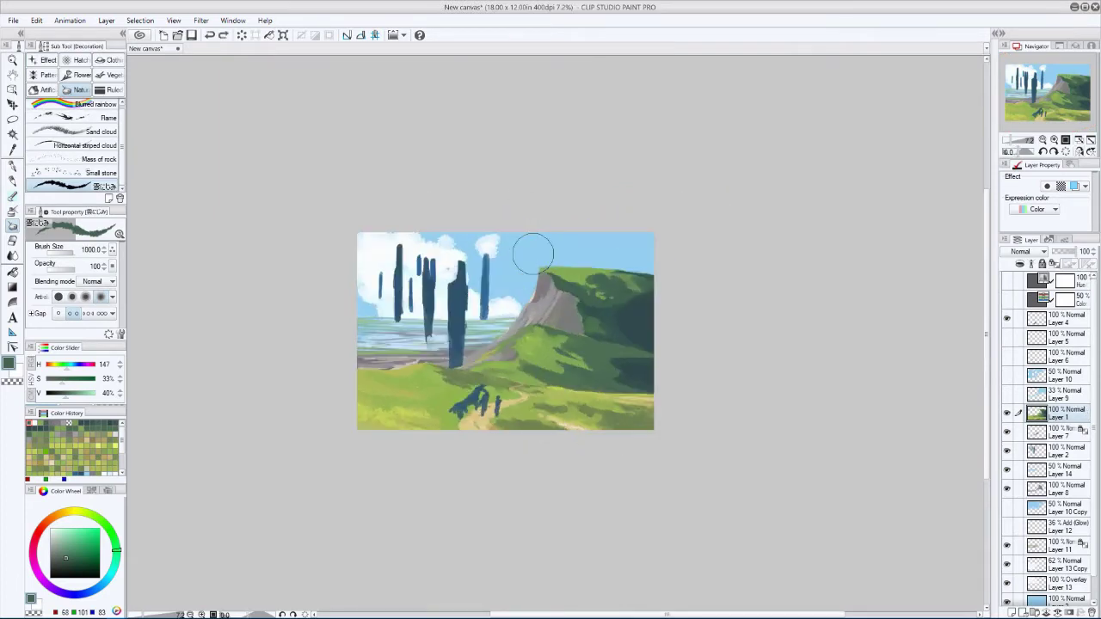
- Add a clipped layer above Layer 8 and block in the cliff face with dark blue-grey at brush size 300
left_click(1058, 489)
key("ctrl+shift+n")
left_click(559, 320, "alt")
left_click(568, 318, "alt")
key("p")
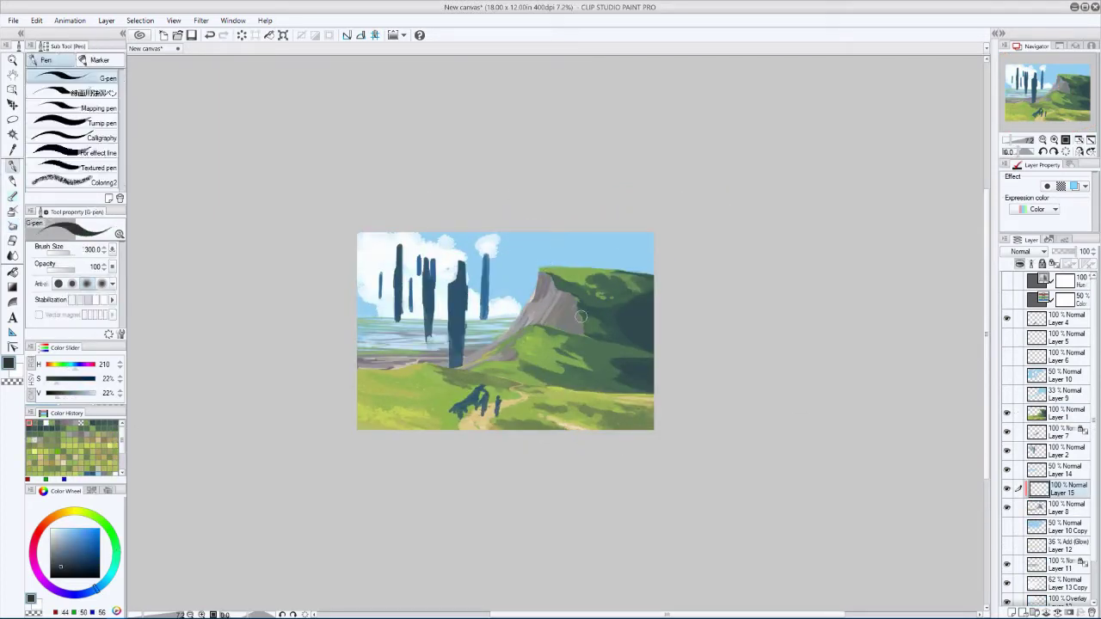
mouse_move(568, 331)
left_mouse_down()
mouse_move(581, 297)
mouse_move(564, 307)
mouse_move(551, 280)
mouse_move(544, 319)
left_mouse_up()
key("h")
key("bracketright")
key("h")
- Reshape the cliff's dark shading on Layer 15, erasing with transparent colour at size 500 and repainting dark blue-grey at size 250
left_click(567, 315, "ctrl+shift")
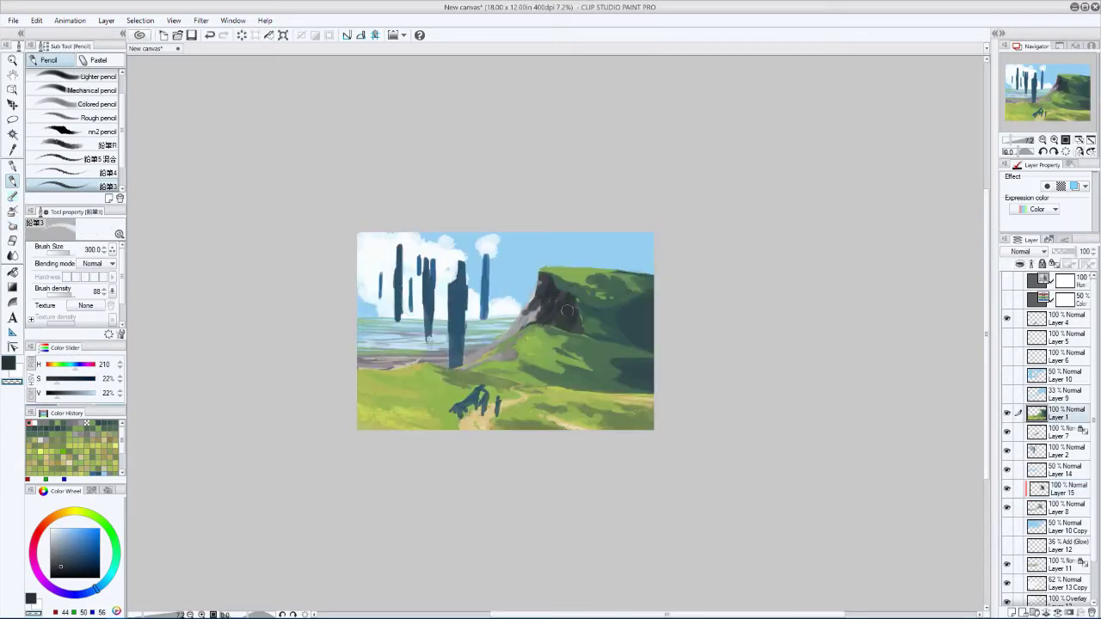
key("h")
key("h")
left_click(557, 296, "ctrl+shift")
key("bracketright")
key("bracketright")
key("bracketright")
key("bracketleft")
key("bracketleft")
key("bracketleft")
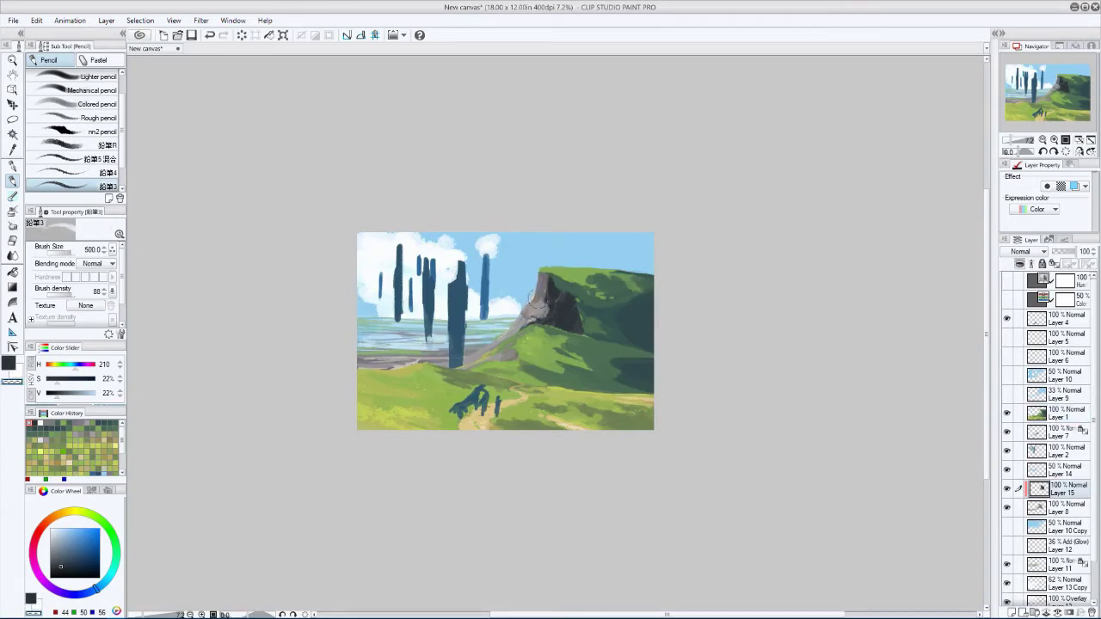
key("h")
key("h")
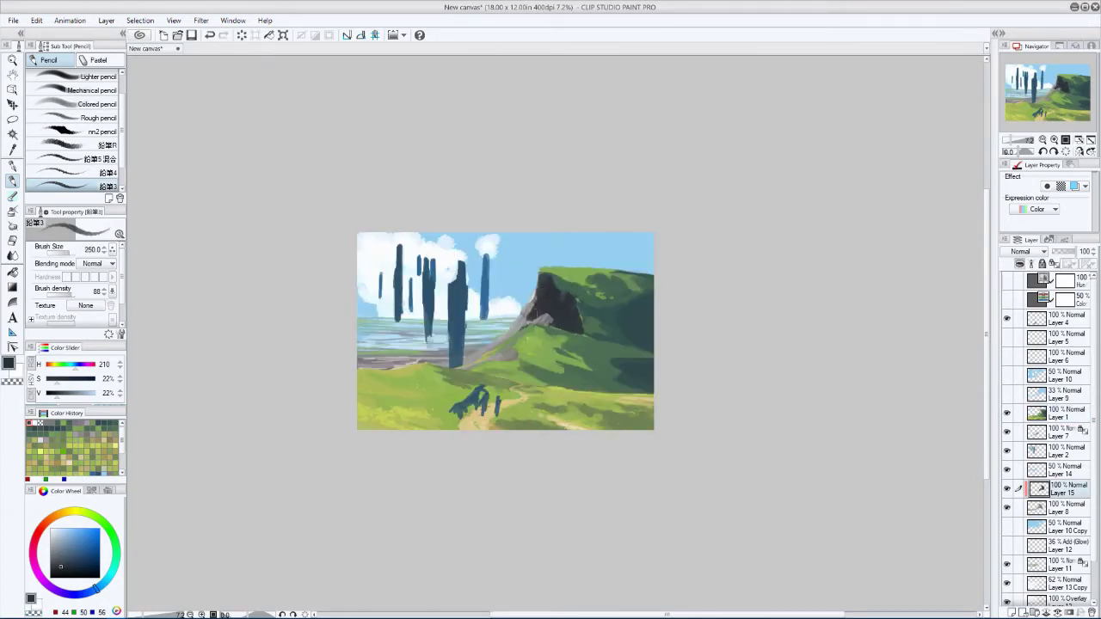
- Lower the cliff shadow layer, Layer 15, to 40% opacity and set its blending mode to Multiply
left_click_drag(1067, 254, 1061, 255)
left_click(1023, 251)
left_click(1013, 318)
left_click(1023, 251)
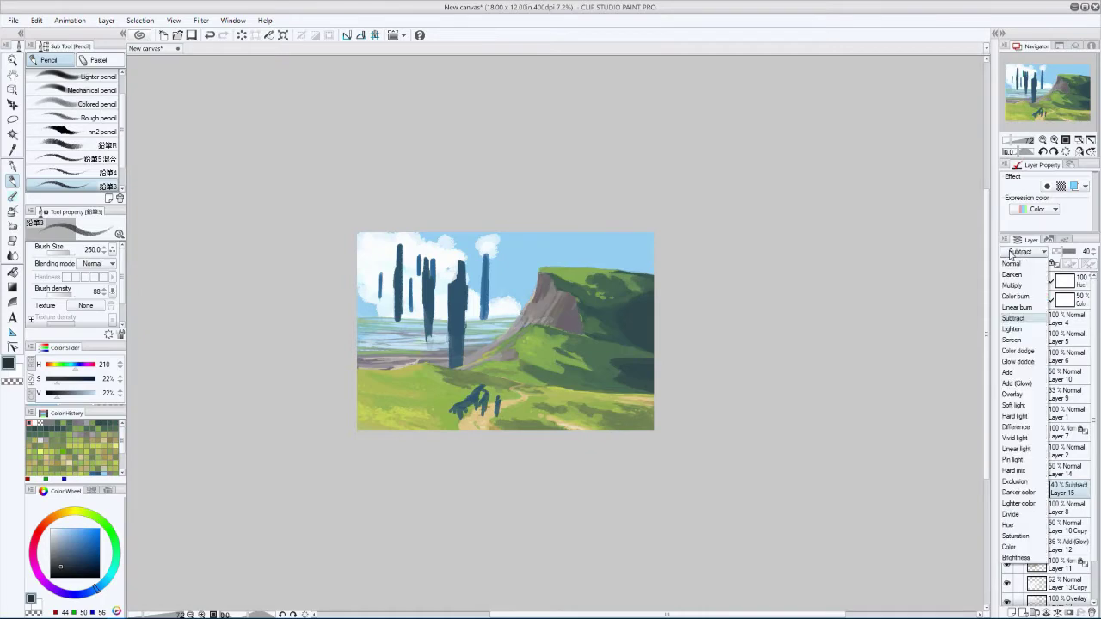
left_click(1012, 284)
- Erase light streaks from the cliff face shadow at brush size 150 and repaint shadow strokes at size 250
key("h")
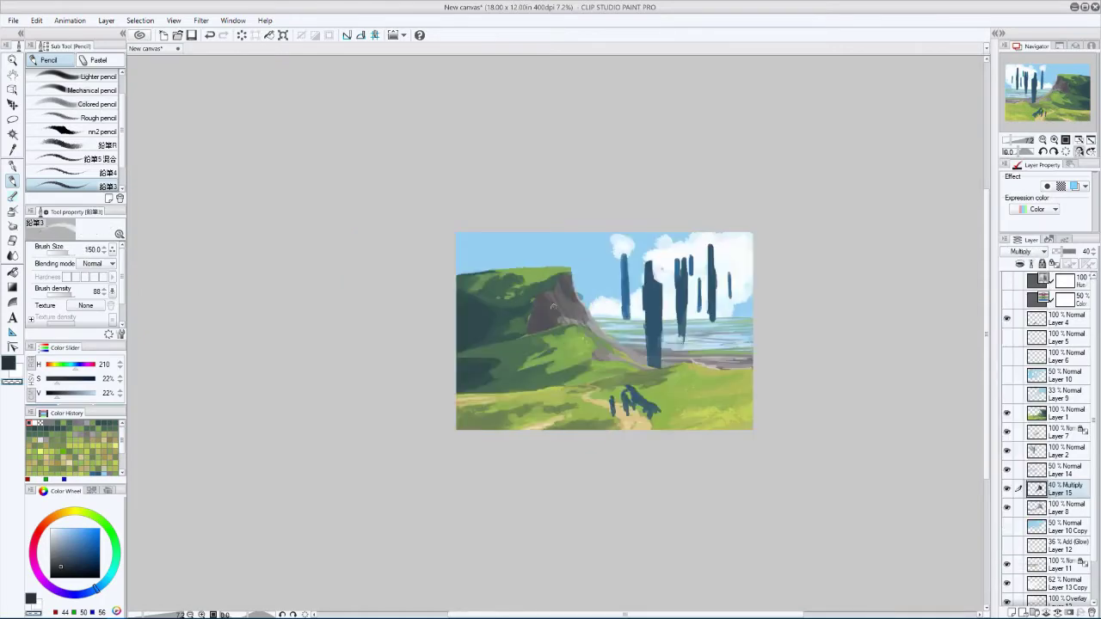
key("h")
key("bracketright")
key("h")
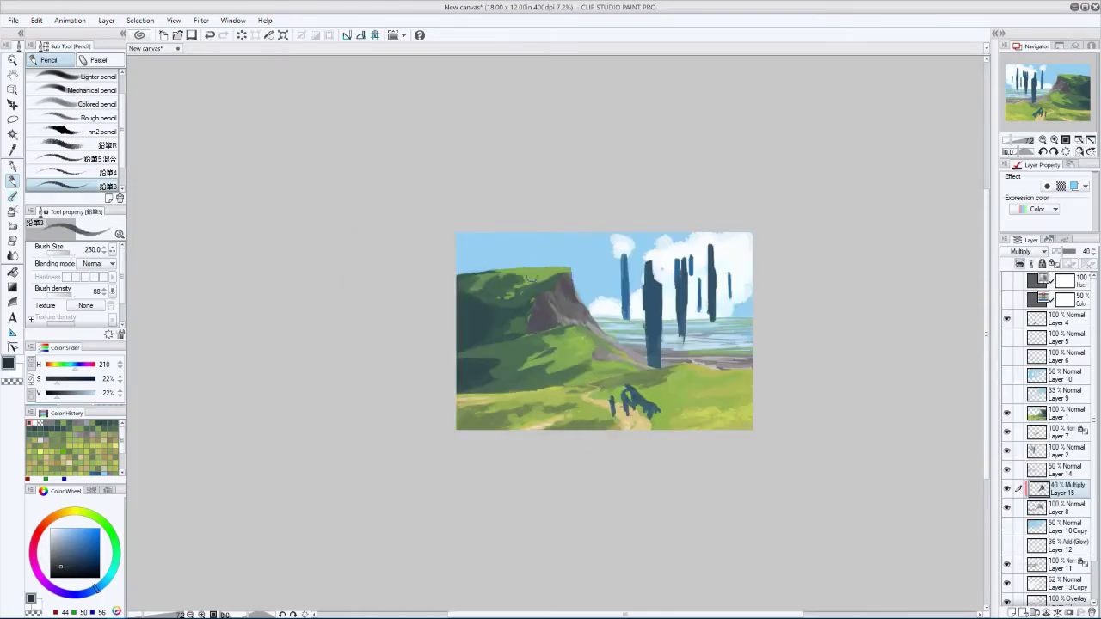
key("bracketright")
key("h")
key("h")
- Shade the cliff face on Layer 15 with dark blue-gray (51, 65, 79), reducing the brush size for the finer strokes
left_click(106, 535)
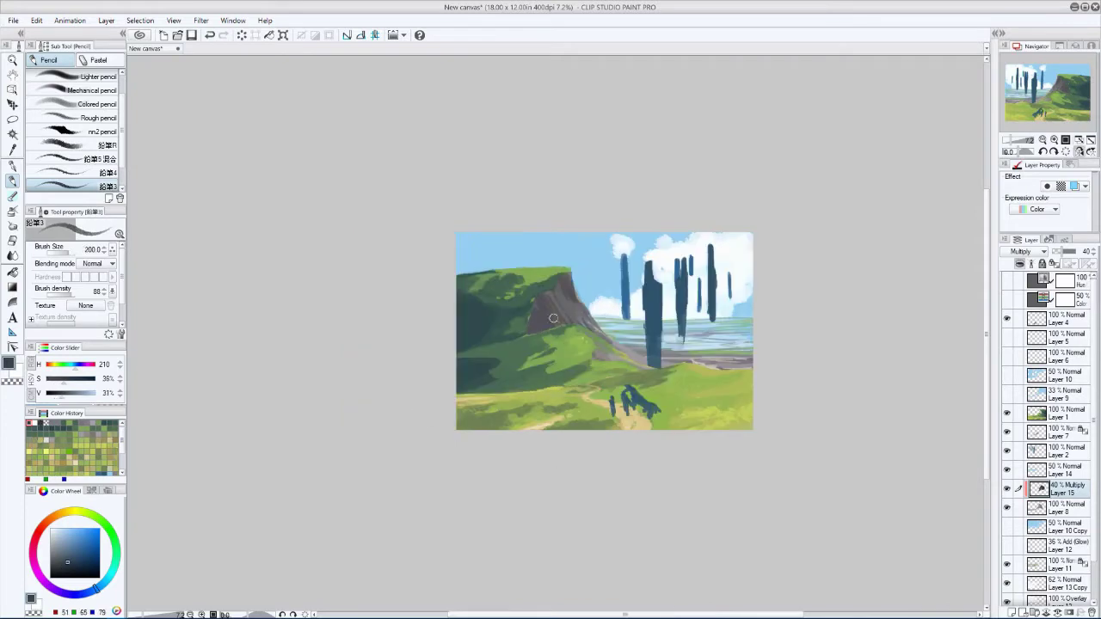
key("bracketleft")
key("bracketleft")
key("bracketleft")
key("bracketleft")
key("bracketleft")
- Try dark blue (26, 45, 64) with Layer 15 in Hard light blending at 80% opacity
left_click(79, 566)
left_click(1069, 250)
left_click(1024, 251)
key("h")
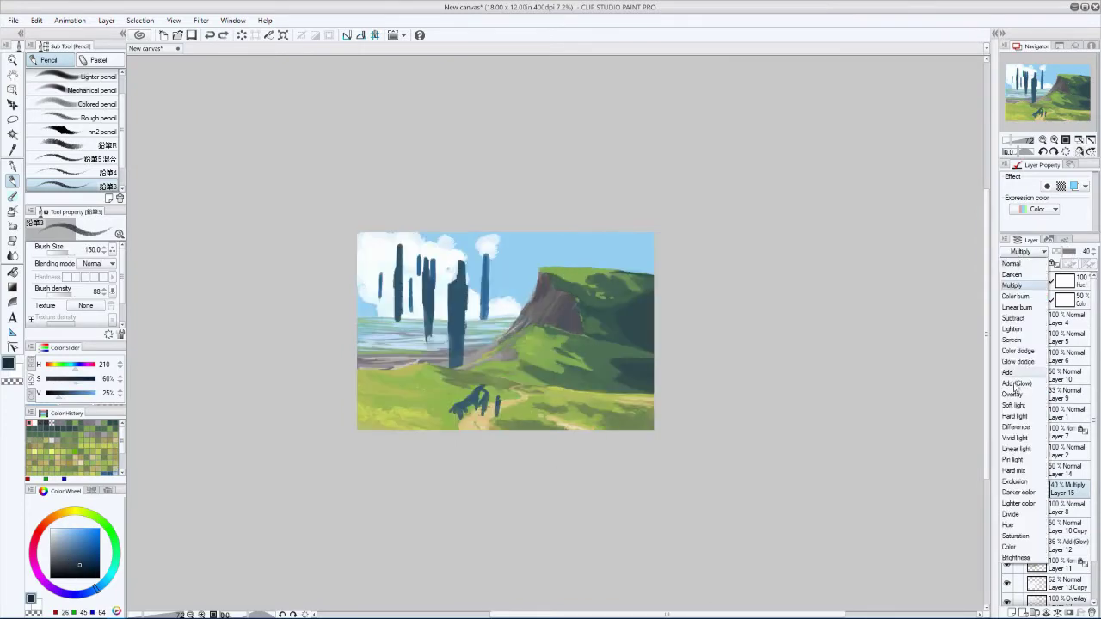
left_click(1023, 451)
key("h")
key("h")
key("h")
mouse_move(1069, 252)
left_mouse_down()
mouse_move(1094, 256)
mouse_move(1080, 255)
left_mouse_up()
key("h")
key("bracketleft")
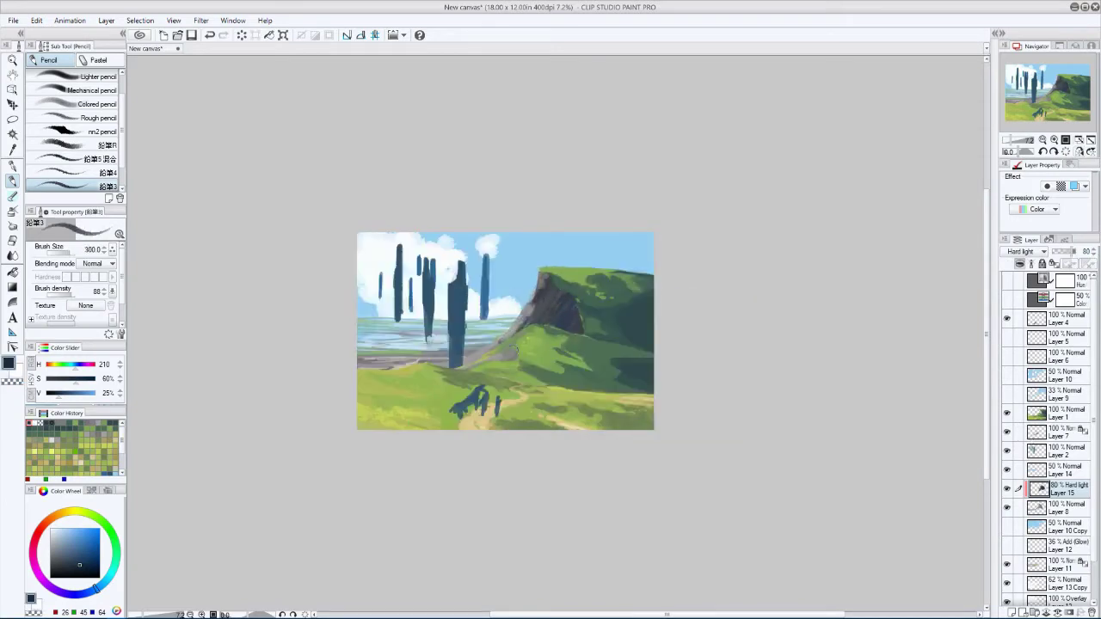
- Paint over the cliff face shadow with lighter blue-gray (68, 79, 91) at brush size 600
left_click(62, 559)
key("bracketright")
key("bracketright")
key("bracketright")
key("h")
key("h")
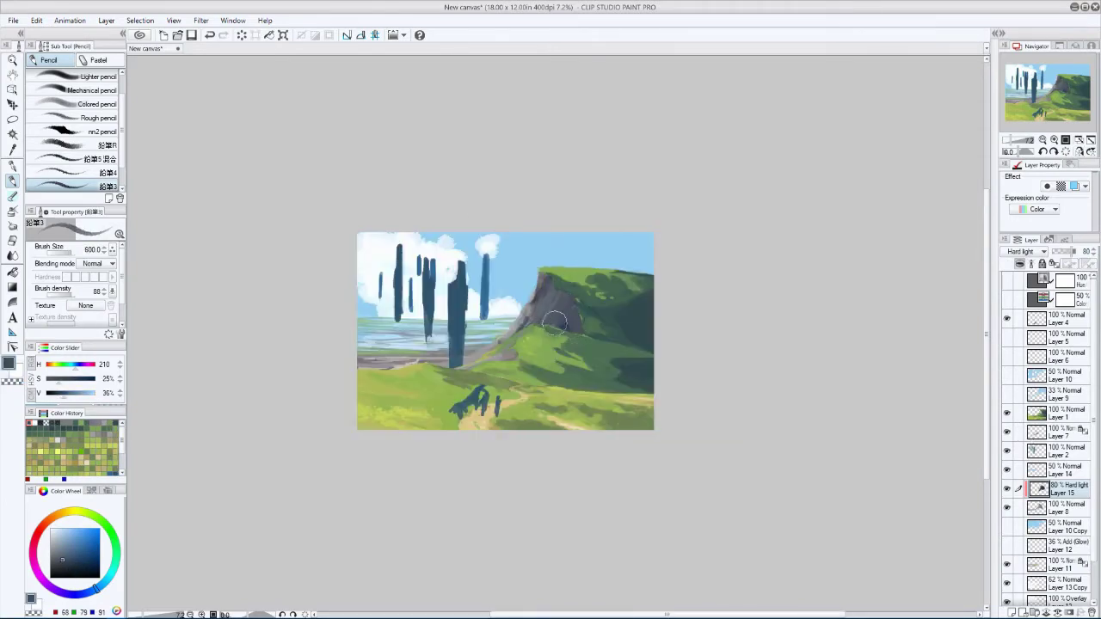
- Set Layer 15 to Multiply at 50% opacity, checking the painting's tones through the top correction layer
key("h")
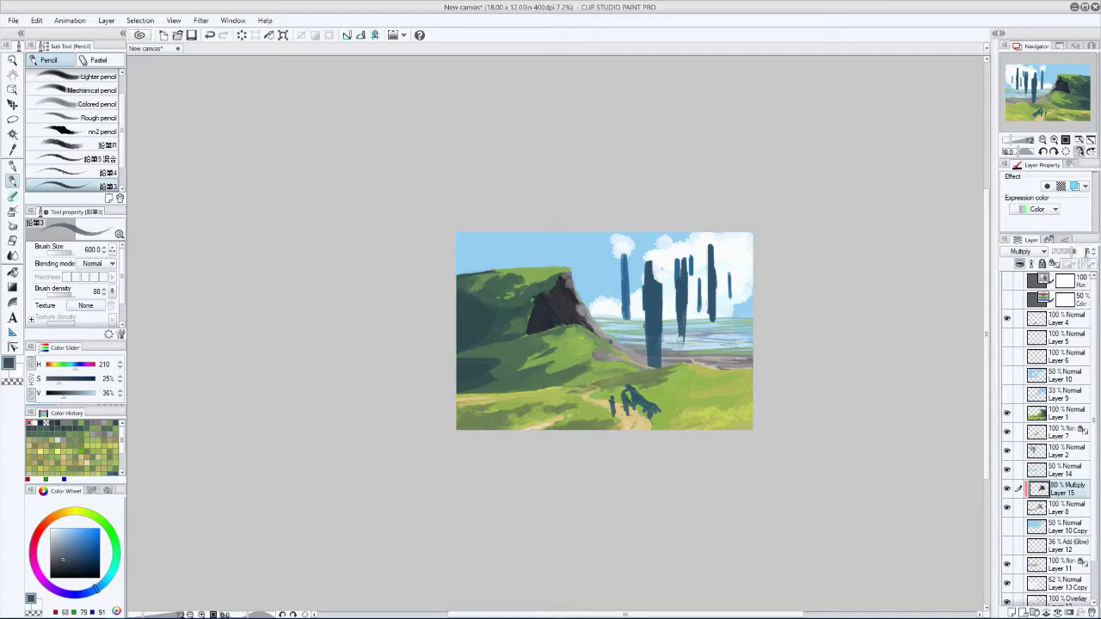
left_click(1007, 279)
key("h")
mouse_move(1087, 252)
left_mouse_down()
mouse_move(1072, 253)
mouse_move(1082, 251)
left_mouse_up()
left_click(1007, 280)
key("h")
key("h")
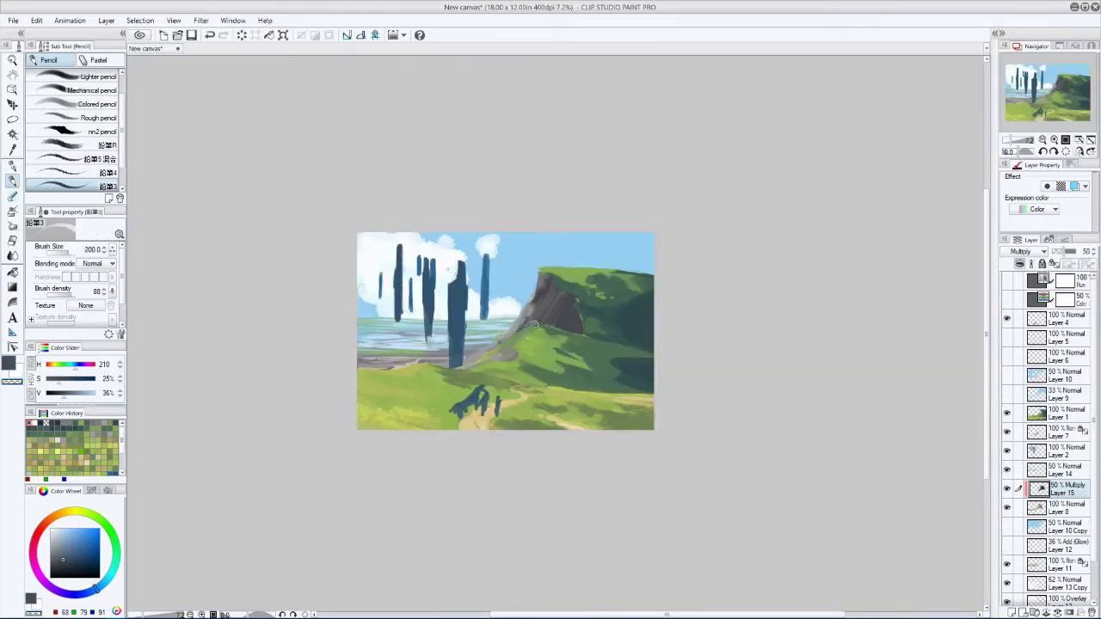
- Rework the rock shading on the cliff face with blue-gray (68, 79, 91) at brush size 500
key("bracketright")
key("h")
key("h")
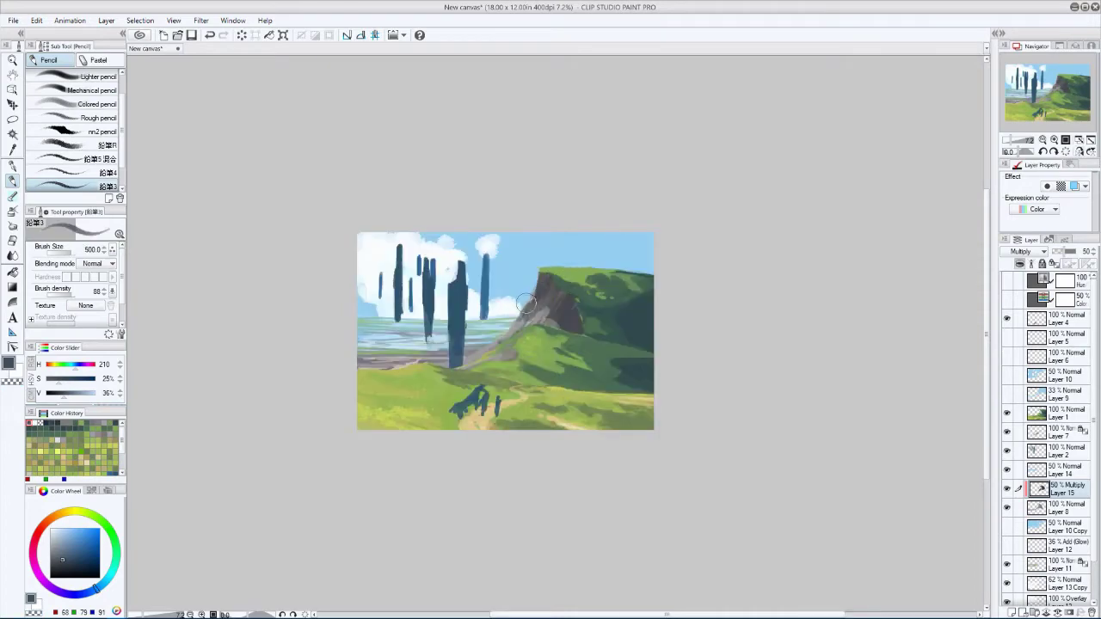
key("h")
key("h")
- On Layer 1, sample the dark greens and paint over the grass on the cliff top with brush sizes 400 to 700
left_click(548, 272, "ctrl+shift")
left_click(548, 271, "alt")
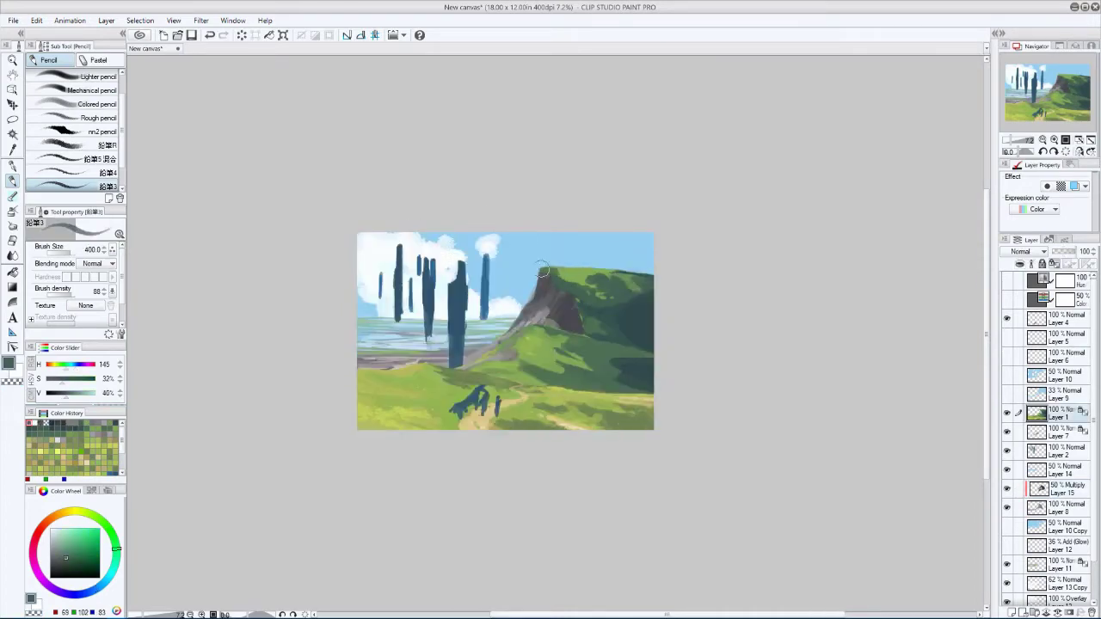
key("h")
left_click(542, 272, "alt")
key("h")
key("h")
key("bracketright")
key("bracketright")
key("bracketright")
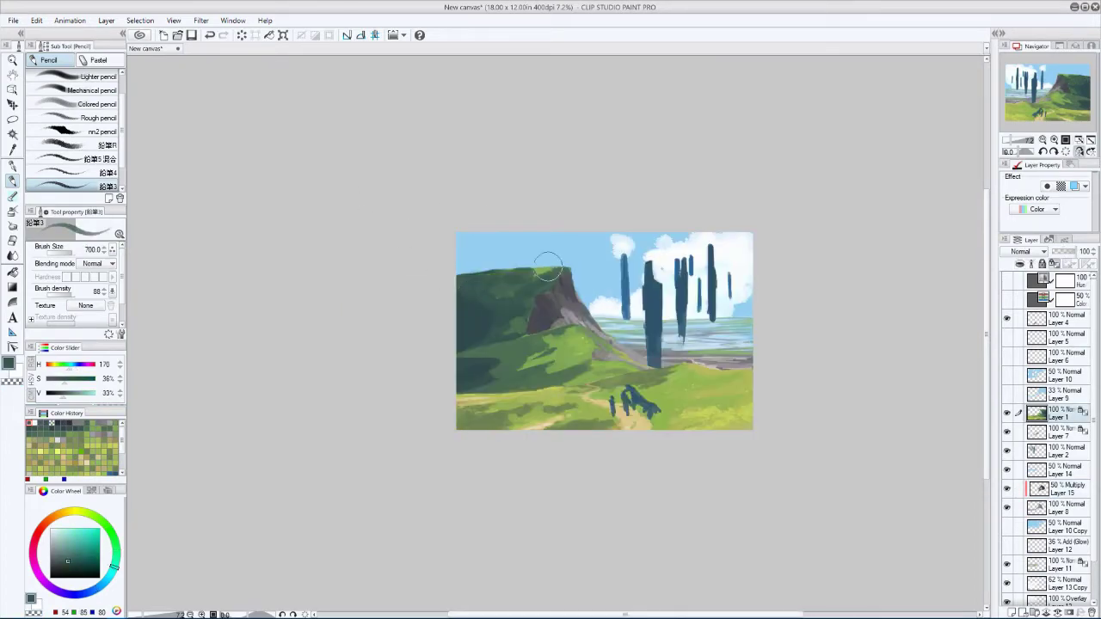
- Paint grass highlights along the cliff's top edge in sampled mid green (113, 151, 85) at brush size 250
left_click(548, 272, "alt")
key("bracketleft")
key("bracketleft")
key("bracketleft")
key("bracketleft")
key("bracketleft")
key("bracketleft")
key("bracketleft")
key("bracketleft")
key("bracketleft")
key("bracketleft")
key("bracketleft")
key("bracketleft")
key("h")
left_click(543, 270, "alt")
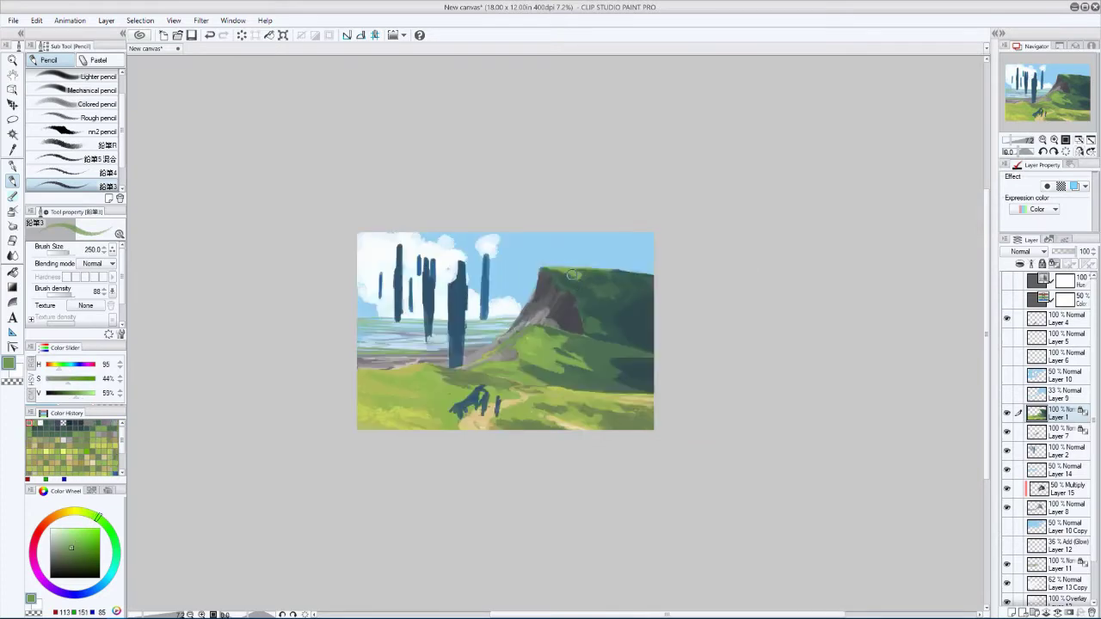
- Add brighter grass patches to the cliff top in sampled light green (132, 172, 86) at brush size 400
left_click(543, 270, "alt")
key("bracketright")
key("h")
key("h")
key("h")
left_click(537, 284, "alt")
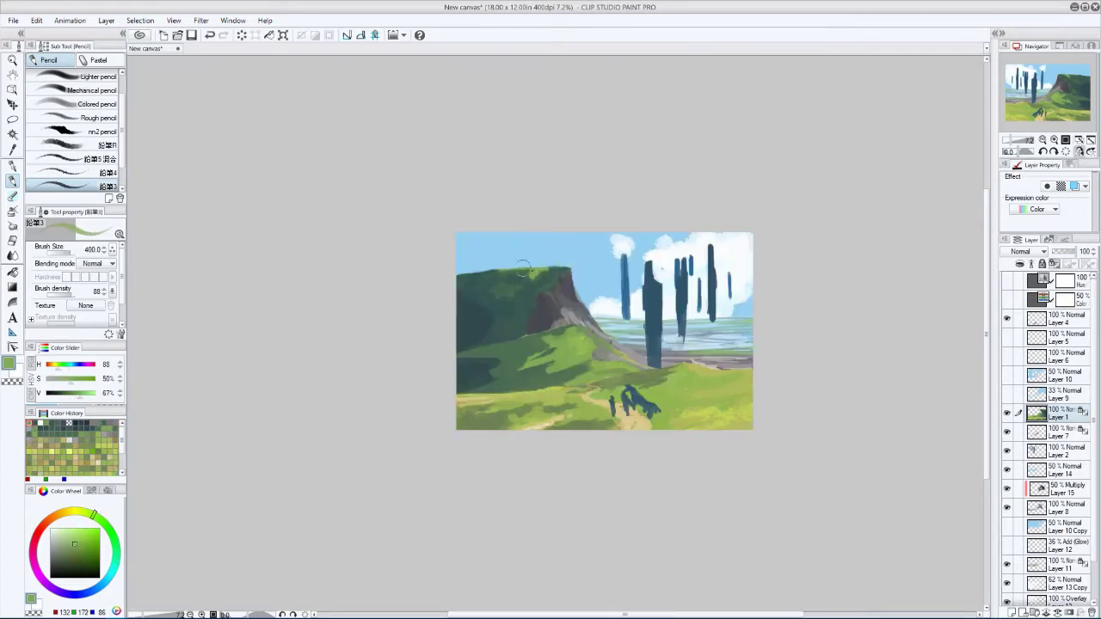
key("bracketleft")
key("bracketleft")
- Paint slanting grass strokes down the cliff's green slope in light green (129, 168, 86) at brush size 200
left_click(537, 290, "alt")
key("bracketright")
key("h")
key("asciicircum")
key("asciicircum")
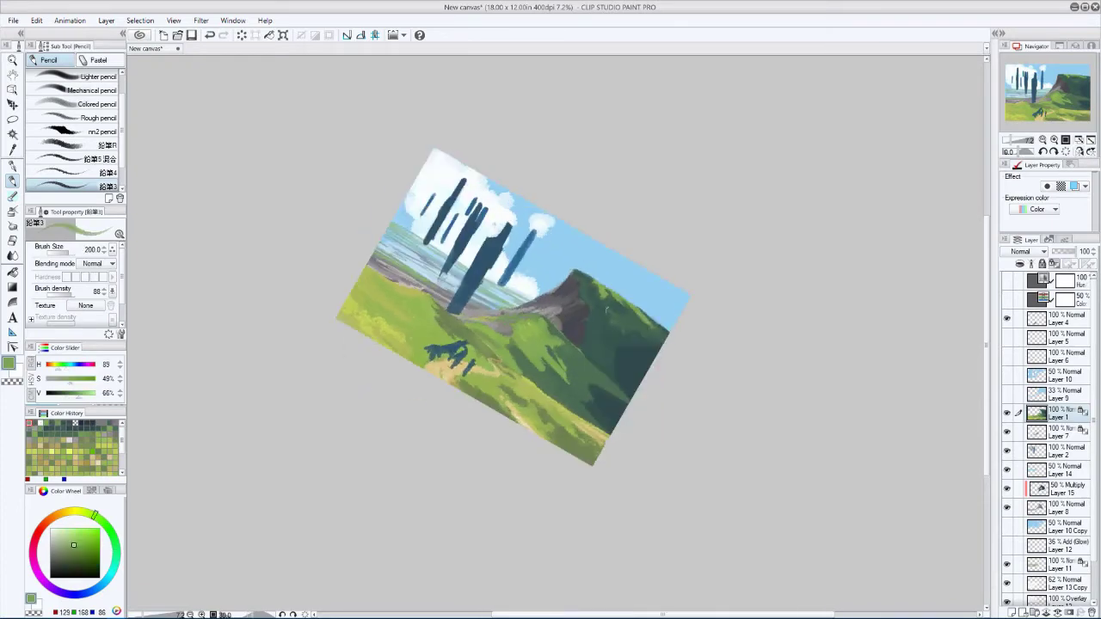
key("h")
key("bracketright")
key("minus")
key("minus")
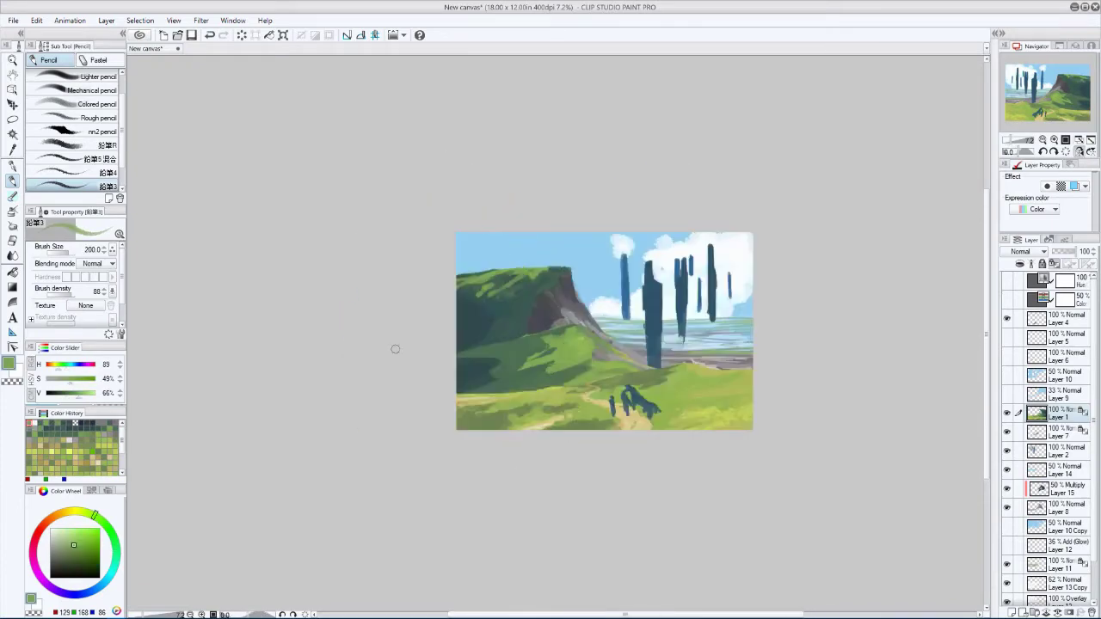
- Paint shadow gaps between the cliff-top grass highlights in sampled dark teal (54, 85, 80) at brush size 300
left_click(520, 285, "alt")
key("bracketright")
key("h")
- Recolor the Layer 15 cliff shadow with a Hue/Saturation/Luminosity adjustment of hue 114 and saturation 24
left_click(1038, 489)
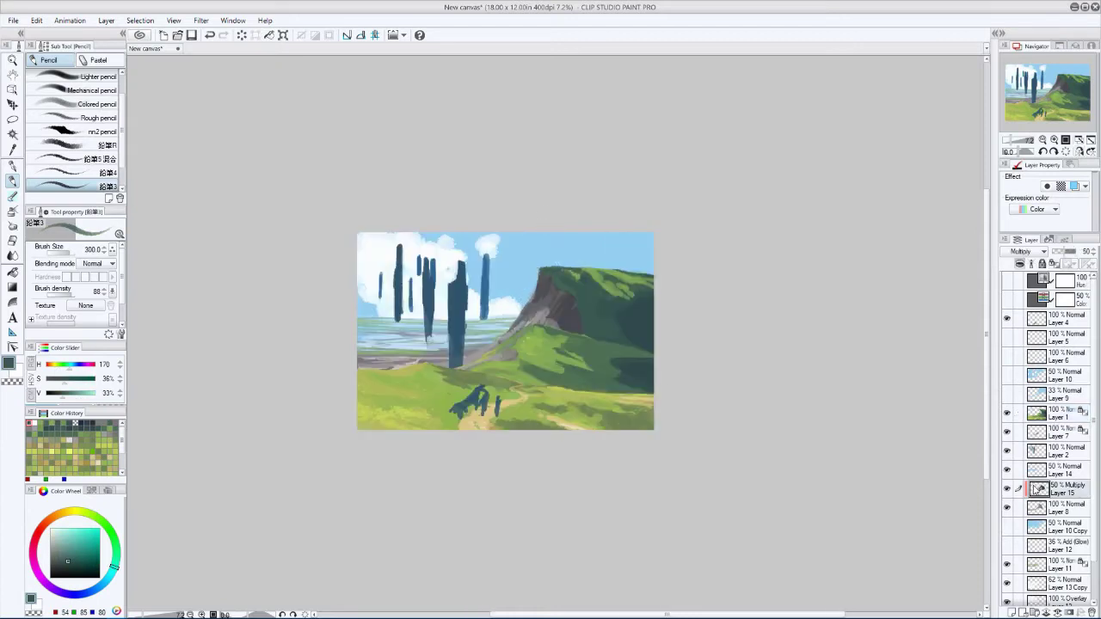
key("ctrl+u")
left_click_drag(226, 393, 204, 394)
left_click_drag(119, 365, 158, 392)
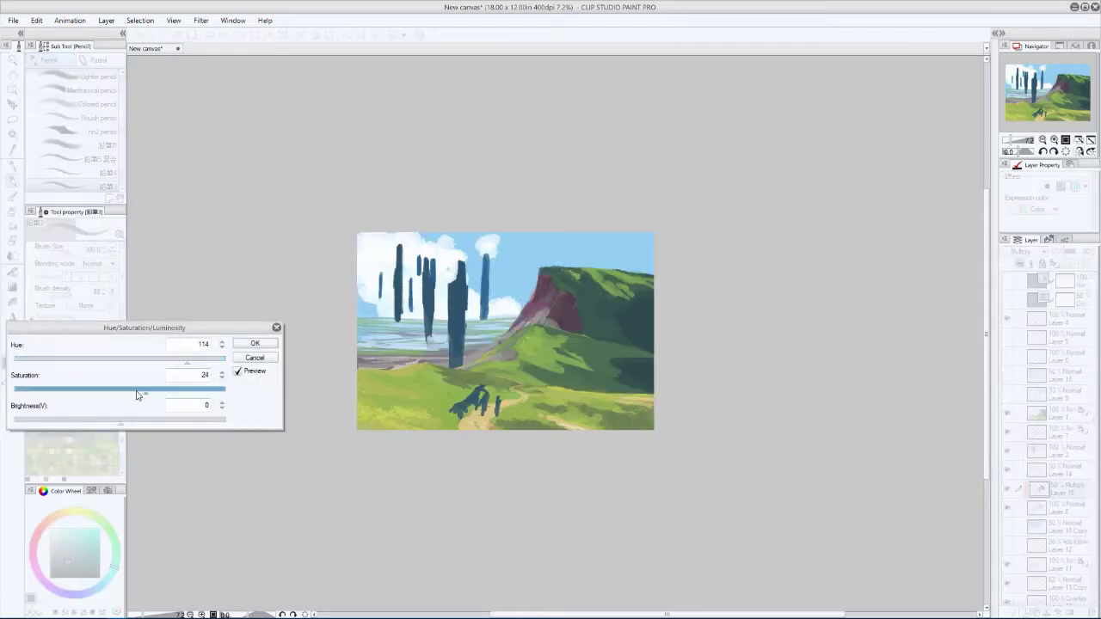
key("Return")
key("h")
key("h")
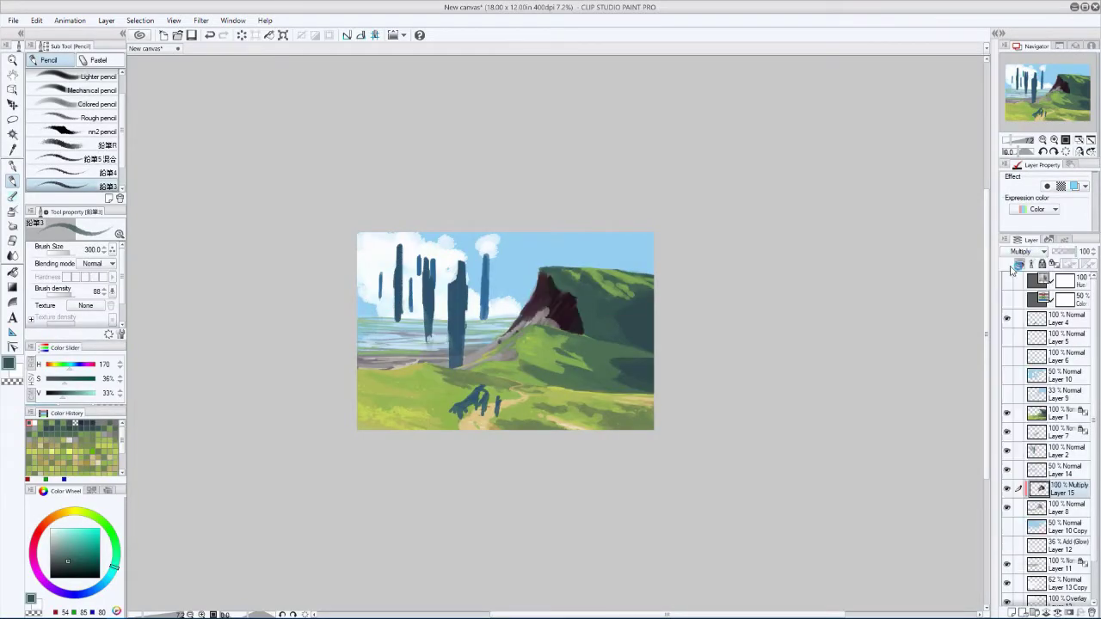
- Set Layer 15 to 50% opacity, choose plum (92, 62, 80), and erase light streaks from the rock shadow
left_click(1067, 250)
left_click(52, 448)
key("bracketleft")
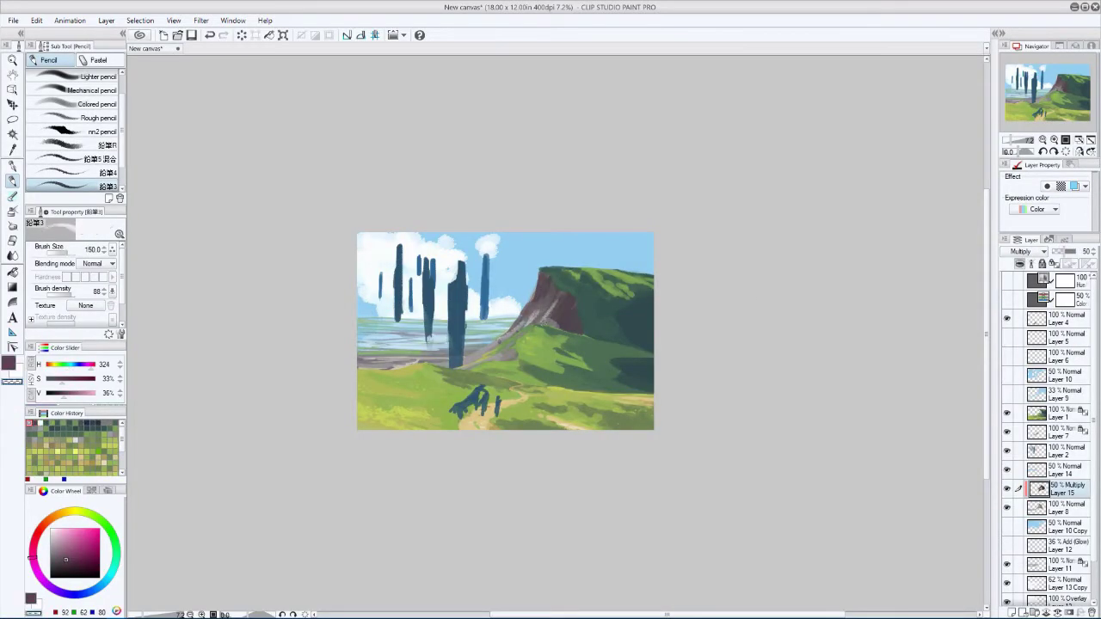
key("h")
key("bracketright")
key("bracketright")
key("bracketright")
key("bracketright")
key("bracketright")
key("h")
- Lower Layer 15 to 40% opacity and repaint the rock shading in plum (92, 62, 80) with brush sizes 400 to 600
left_click(1065, 250)
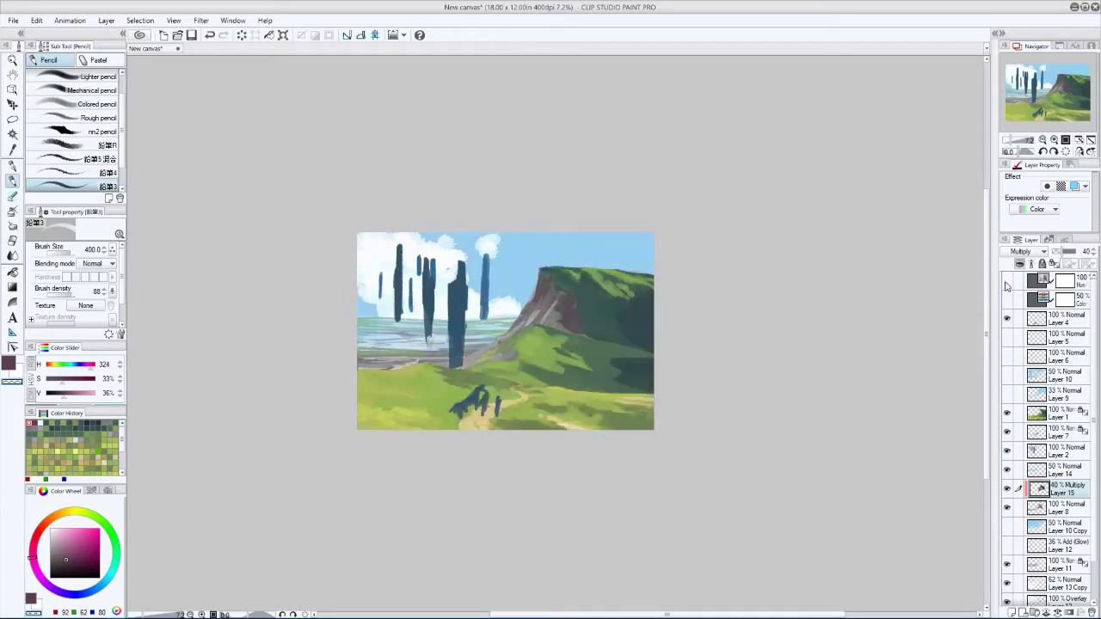
key("h")
key("h")
key("bracketleft")
key("h")
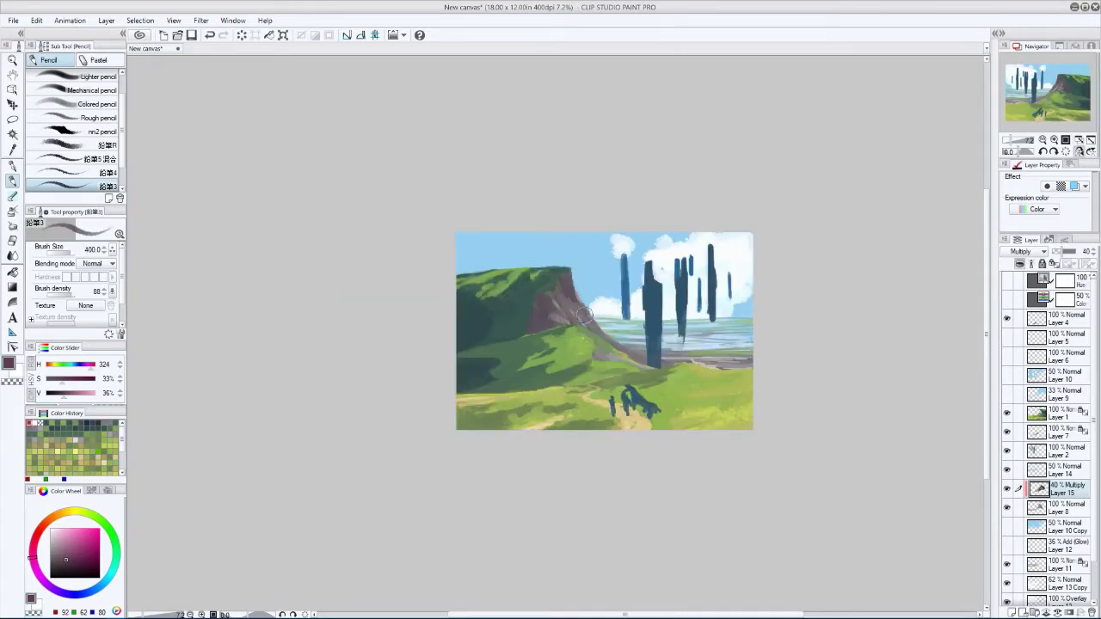
key("h")
key("h")
key("h")
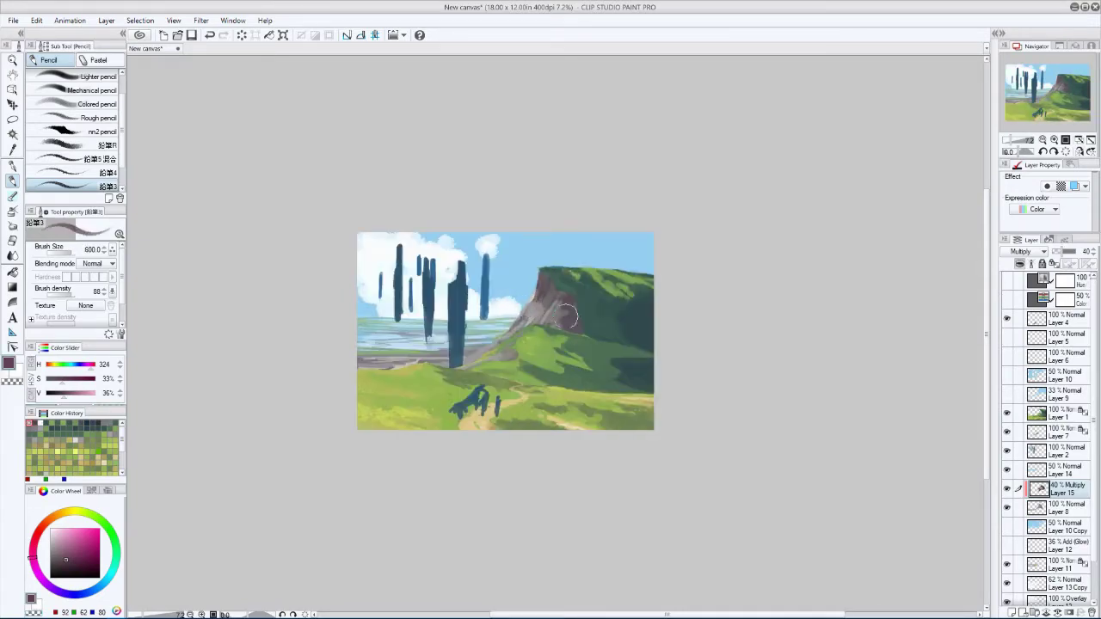
- On Layer 1, paint larger sunlit grass patches across the cliff top in sampled light green at brush sizes 200 to 300
key("h")
key("bracketleft")
key("bracketleft")
key("bracketleft")
key("bracketleft")
key("bracketleft")
key("bracketleft")
key("bracketleft")
key("bracketleft")
left_click(519, 275, "ctrl+shift")
left_click(519, 275, "alt")
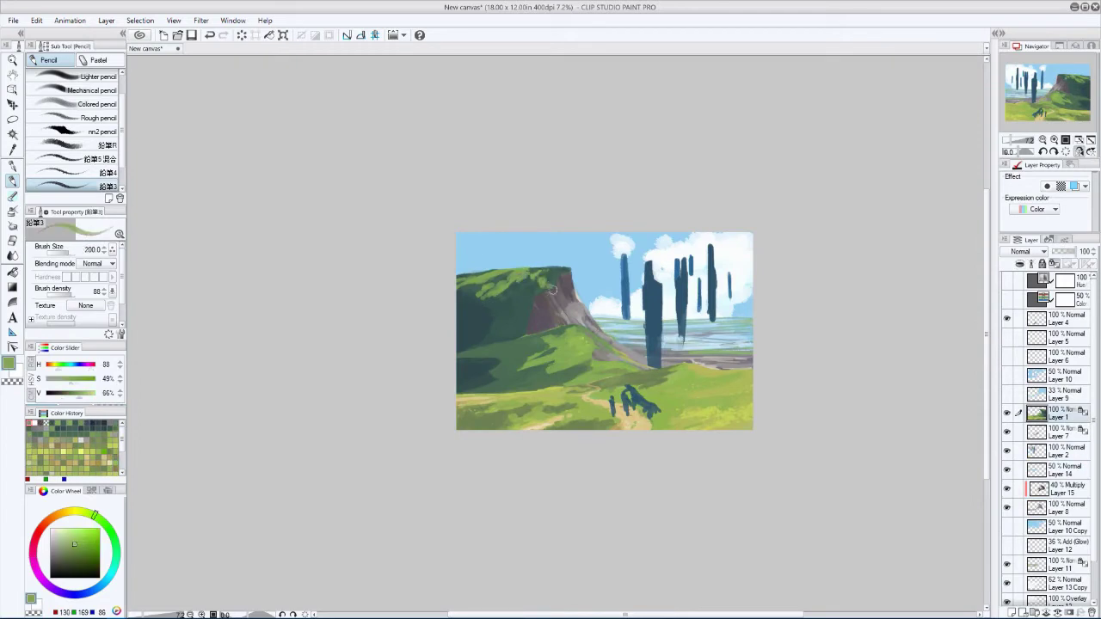
key("h")
key("h")
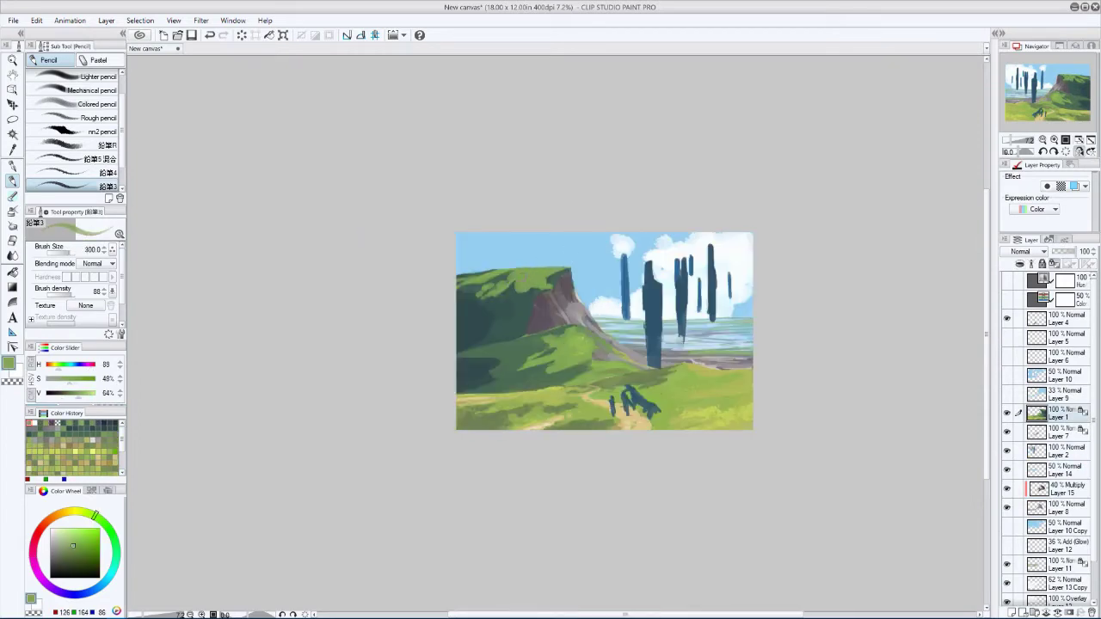
- Break up the cliff-top grass patches with sampled dark green (67, 100, 83) at brush size 200
key("bracketleft")
key("h")
key("h")
key("bracketleft")
left_click(488, 284, "alt")
key("h")
key("h")
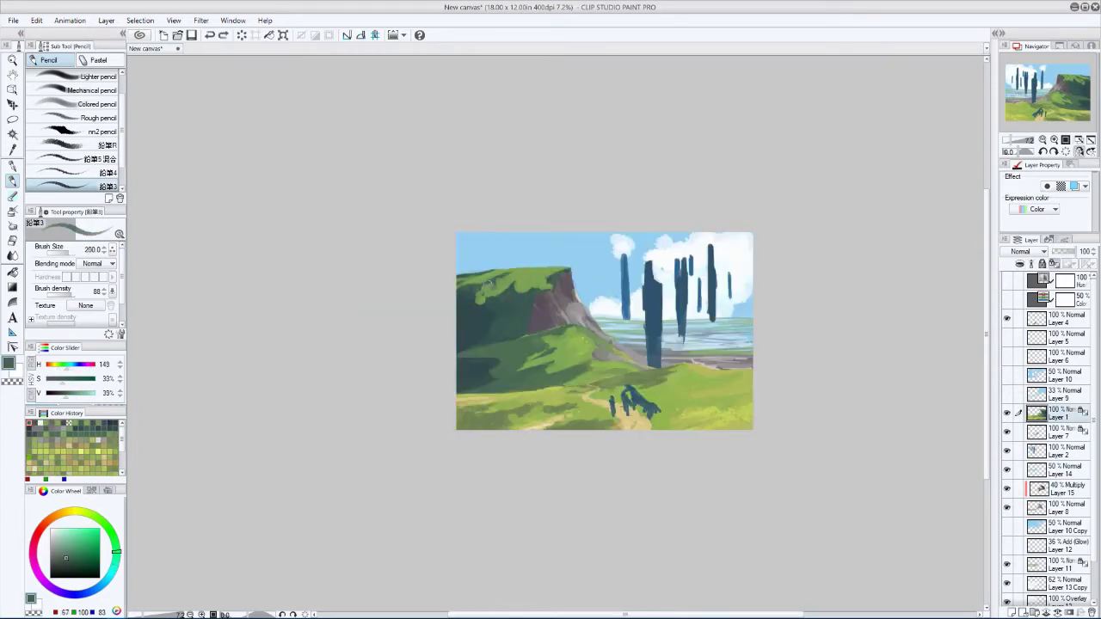
- Deepen the shaded slope below the grass patches in sampled dark teal (54, 86, 80) at brush size 300
key("h")
key("h")
key("bracketright")
left_click(481, 298, "alt")
key("h")
key("h")
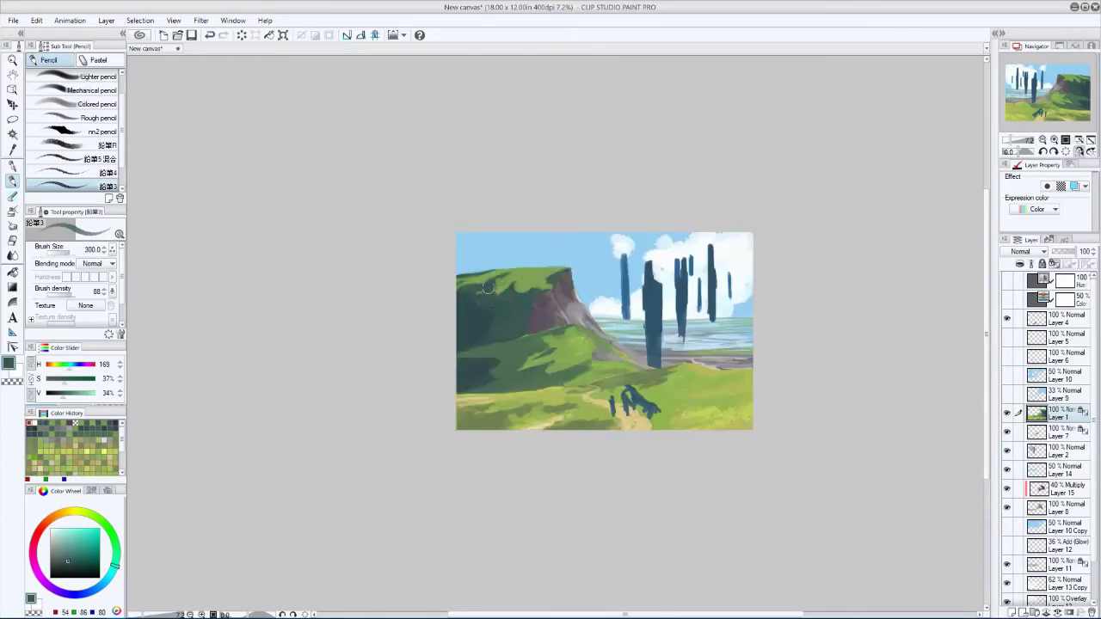
- Unlock Layer 1's transparent pixels and trim the grass edge at the cliff top by erasing at brush size 70
key("h")
key("bracketleft")
key("bracketleft")
key("bracketleft")
key("bracketleft")
key("bracketleft")
key("bracketleft")
key("bracketleft")
key("h")
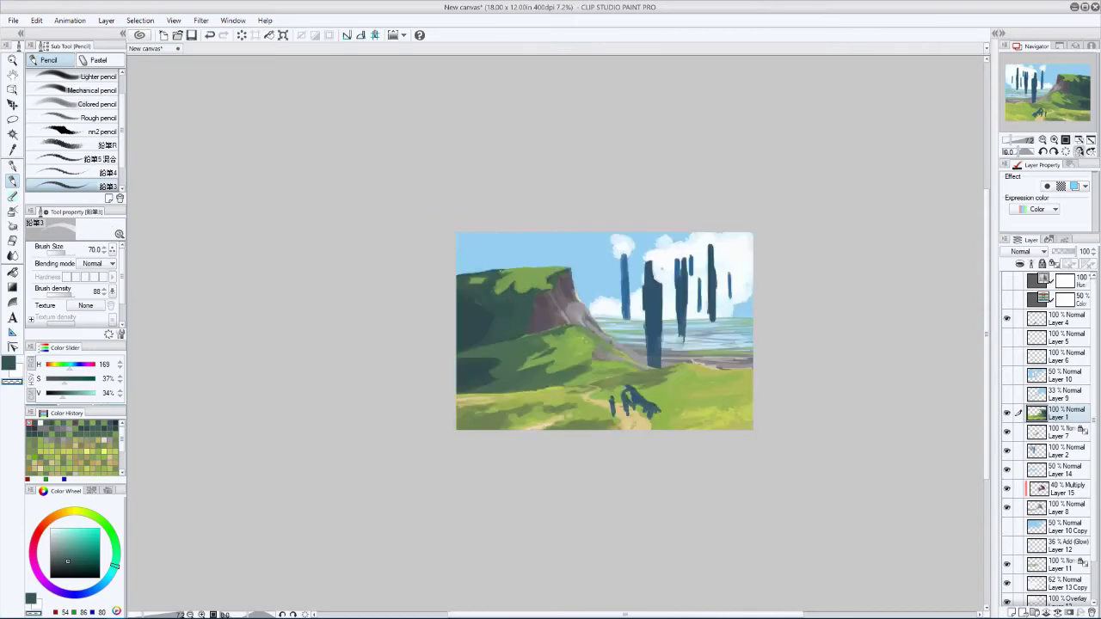
- Dab small sunlit grass patches onto the dark cliff slope in sampled light green (127, 166, 86) at brush size 170
left_click(515, 309, "alt")
key("h")
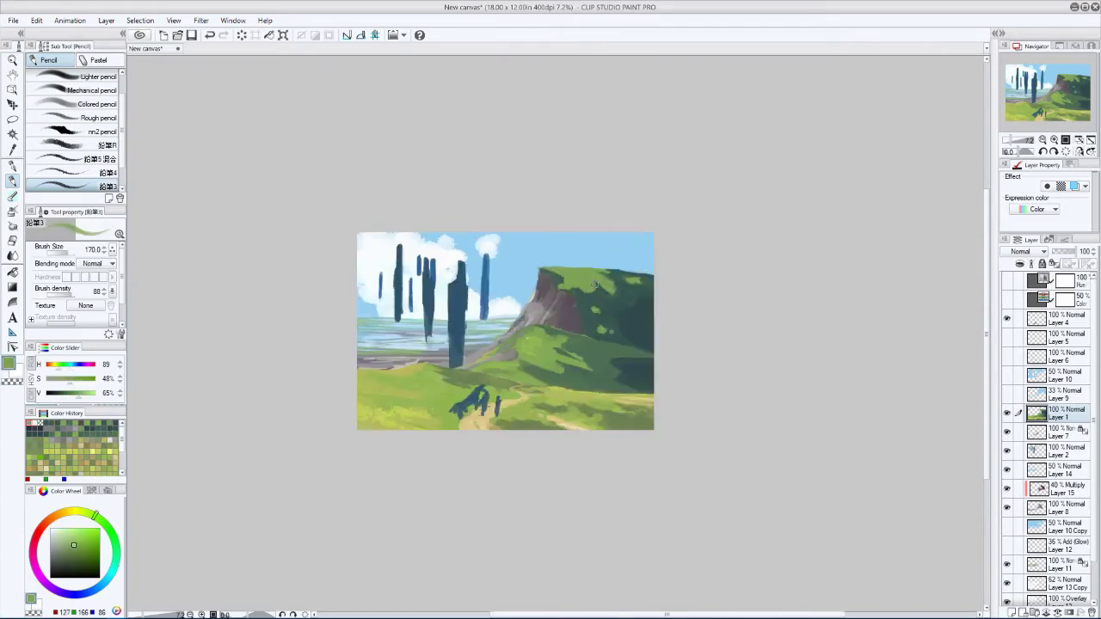
key("h")
key("h")
key("bracketright")
key("bracketright")
key("h")
key("h")
- Trim the new grass patches on the cliff slope with sampled dark teal (58, 89, 81) at brush size 80
left_click(633, 344, "alt")
key("bracketleft")
key("bracketleft")
key("bracketleft")
key("bracketleft")
key("bracketleft")
key("bracketleft")
key("h")
left_click(1036, 489)
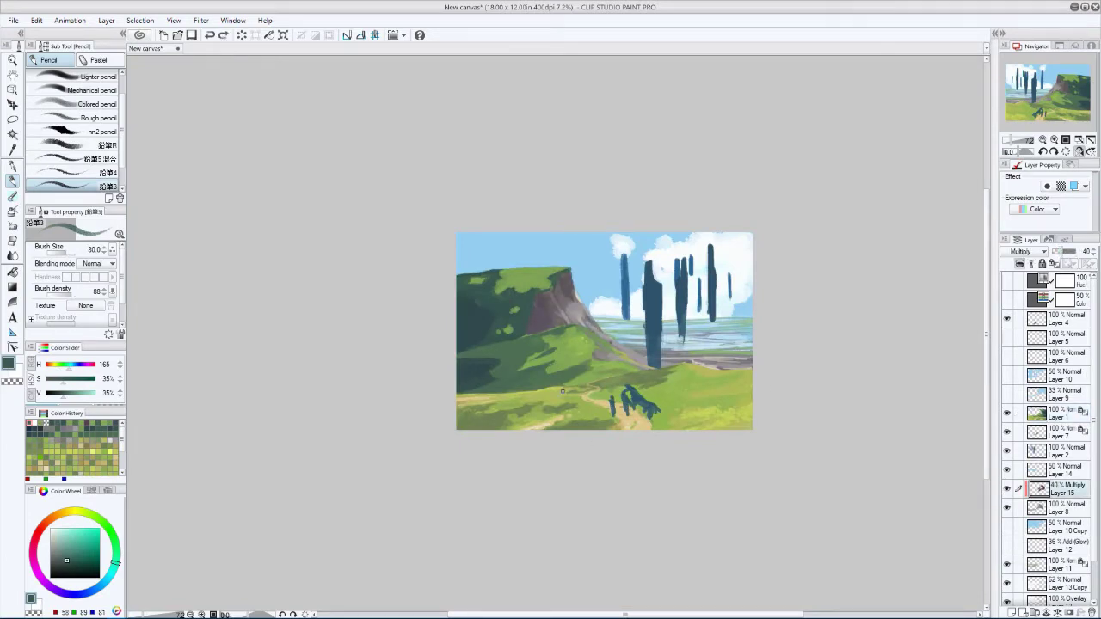
key("h")
key("h")
- Lasso the foreground meadow on Layer 1, fine-tune its colour with Hue/Saturation/Luminosity, and clear the selection
left_click(1036, 413)
key("m")
left_click_drag(638, 369, 430, 424)
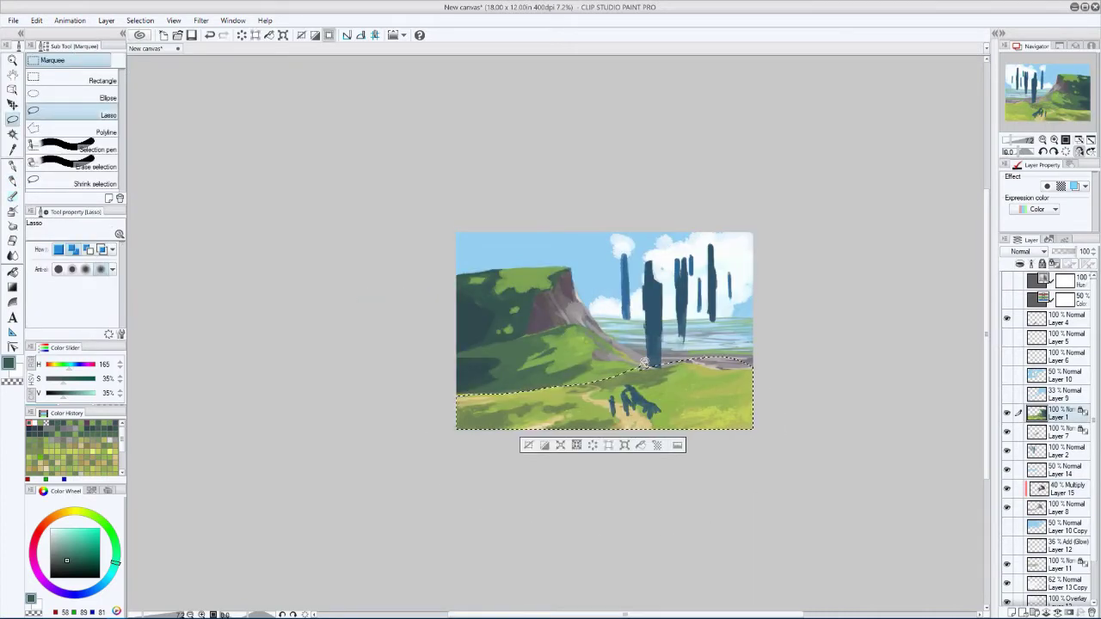
key("ctrl+u")
mouse_move(120, 394)
left_mouse_down()
mouse_move(130, 393)
mouse_move(115, 364)
mouse_move(152, 362)
mouse_move(120, 362)
left_mouse_up()
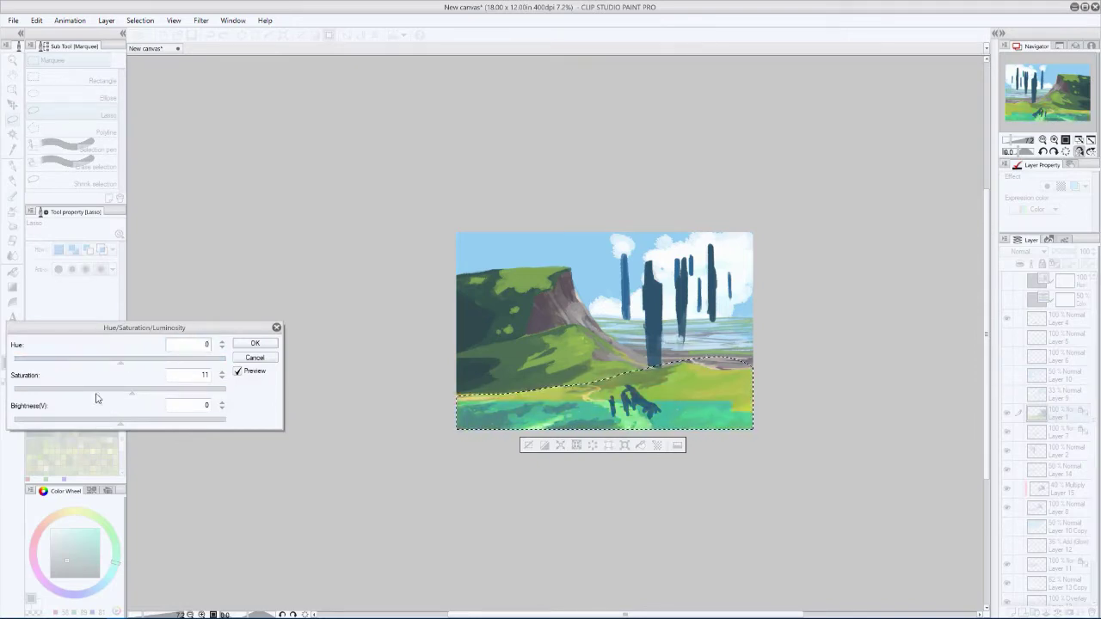
left_click_drag(120, 420, 149, 396)
key("h")
key("Return")
key("ctrl+d")
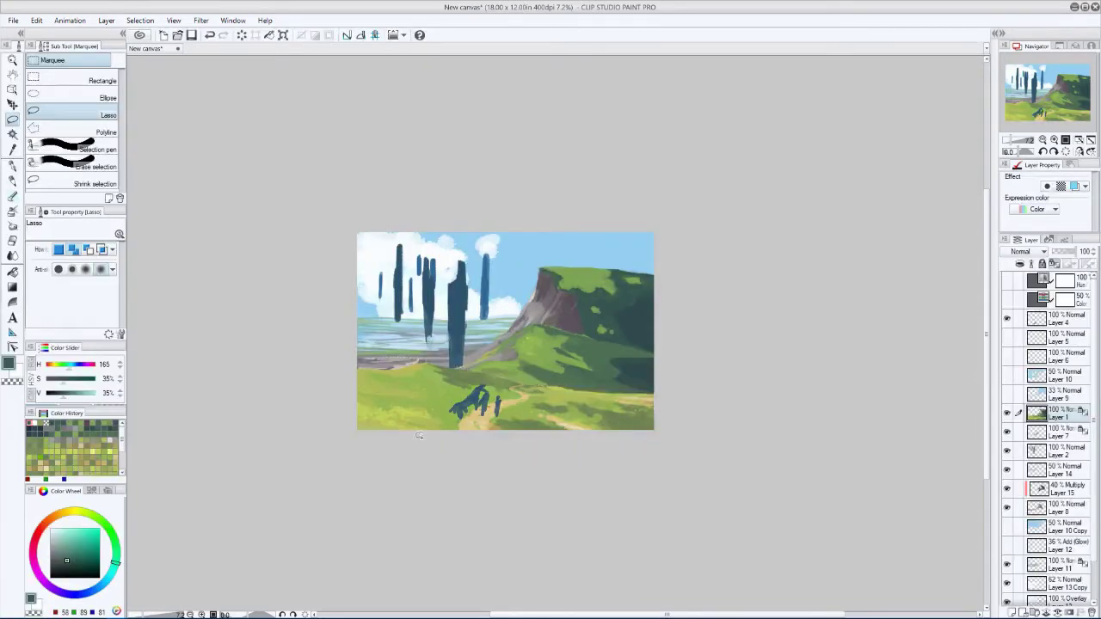
- Touch up the sunlit grass with sampled yellow-greens, (166, 185, 85) and (179, 199, 88), ending with the pencil at brush size 50
key("h")
key("h")
left_click(380, 361, "alt")
key("h")
key("p")
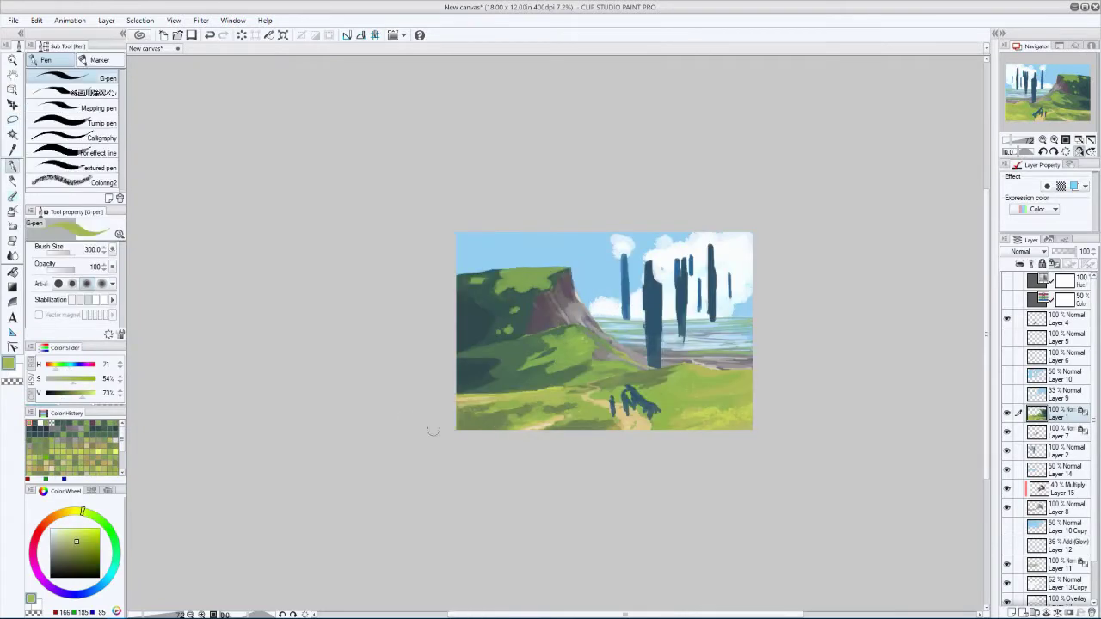
left_click(572, 364, "alt")
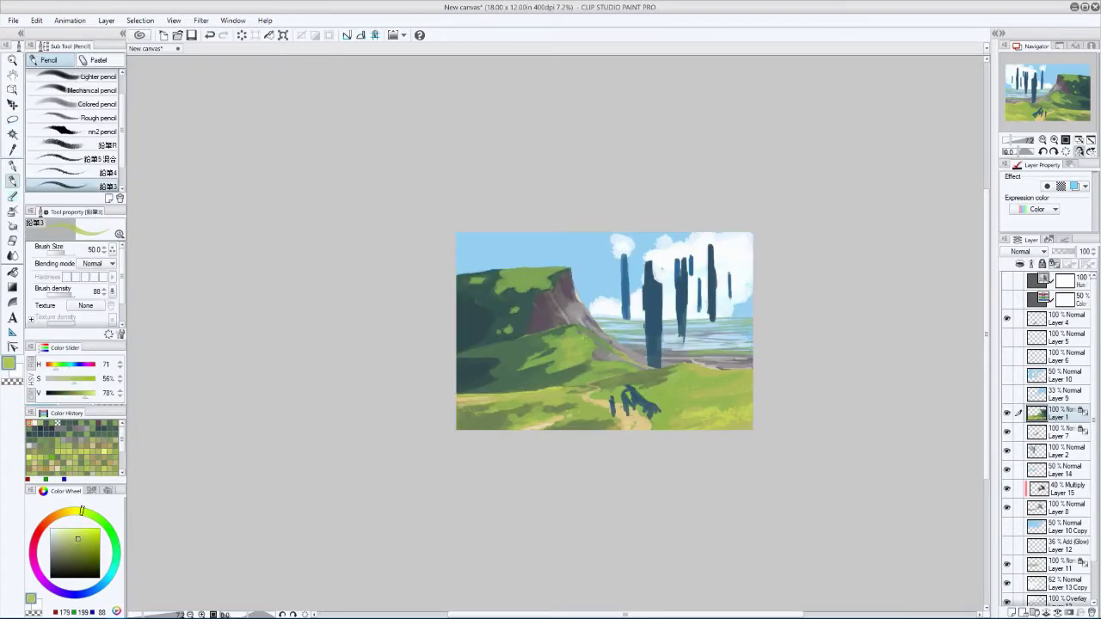
key("h")
- Blend the grass on the middle hill with sampled greens (157, 182, 85) and (131, 170, 86) at brush sizes 120 and 80
left_click_drag(567, 253, 516, 331)
left_click(516, 344, "alt")
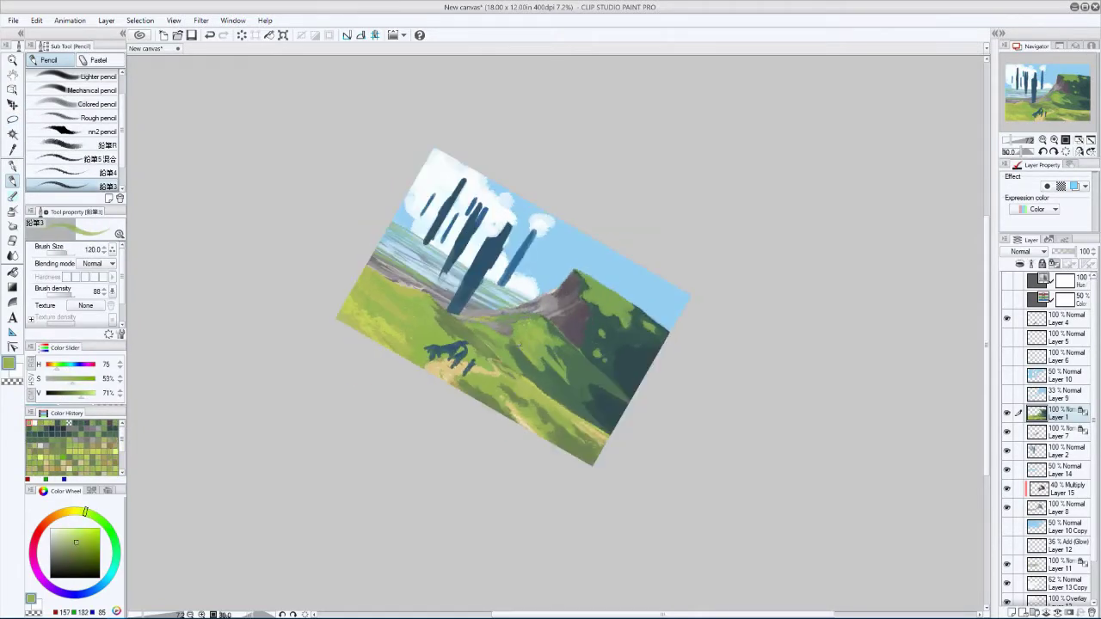
key("h")
scroll(516, 344, "up", 2)
mouse_move(620, 332)
left_mouse_down()
mouse_move(540, 353)
mouse_move(567, 327)
mouse_move(540, 353)
mouse_move(551, 344)
left_mouse_up()
left_click(539, 354, "alt")
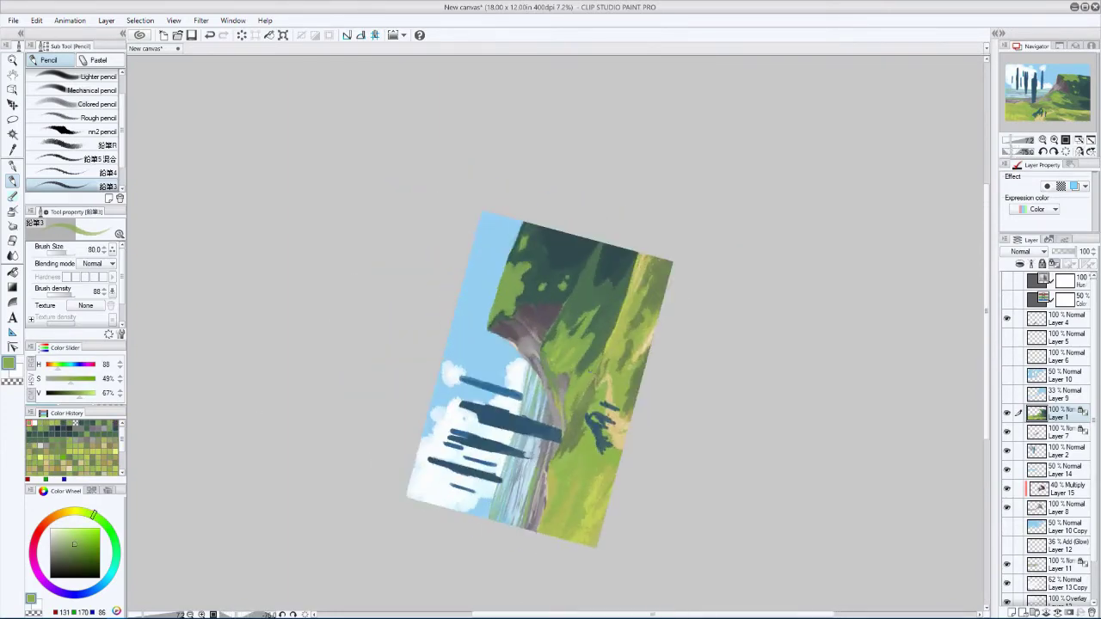
- Refine the grass between the middle hill and the path with sampled greens (132, 172, 86) and (152, 179, 84) at brush sizes 20 to 40
scroll(550, 344, "up", 4)
left_click(632, 344, "alt")
left_click(593, 392, "alt")
key("bracketright")
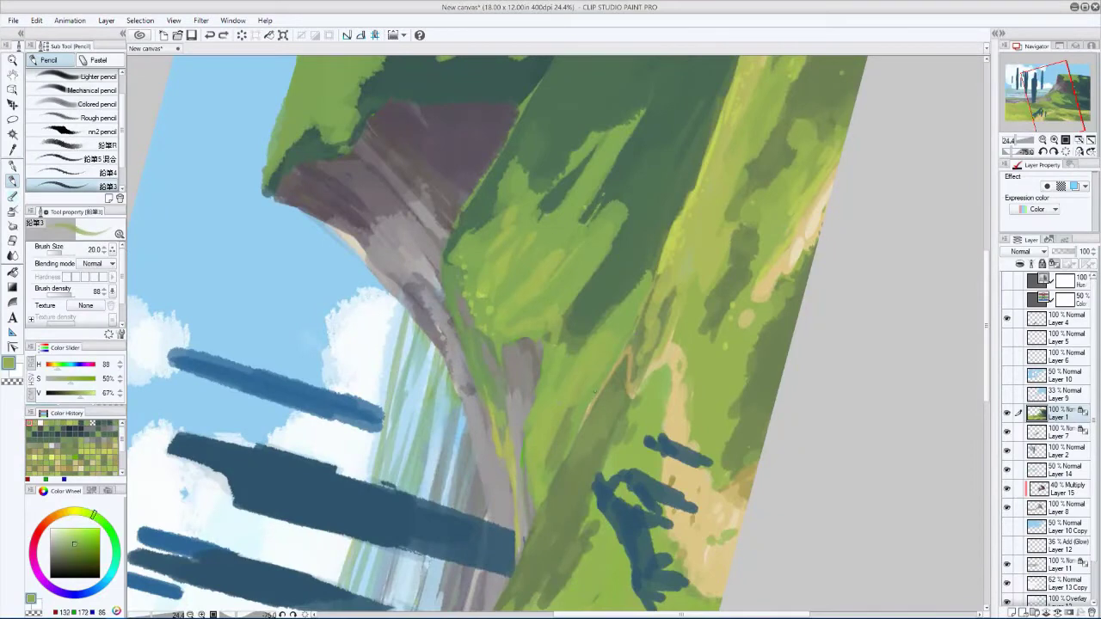
mouse_move(602, 389)
left_mouse_down()
mouse_move(585, 379)
mouse_move(602, 389)
mouse_move(585, 378)
mouse_move(585, 395)
mouse_move(568, 404)
left_mouse_up()
key("bracketright")
left_click(602, 388, "alt")
left_click(518, 443, "alt")
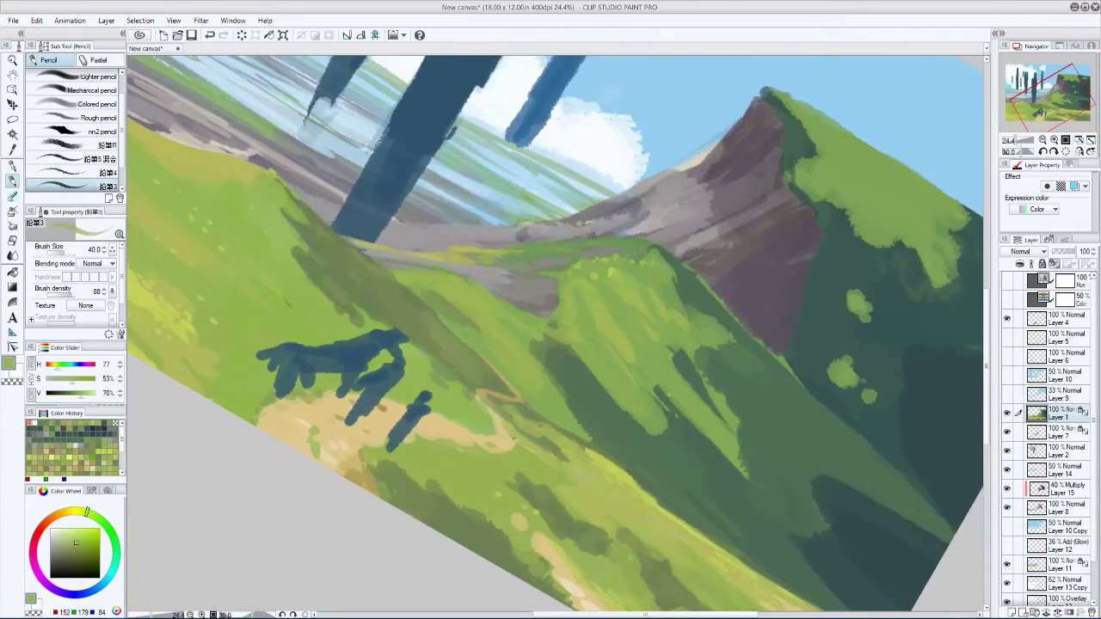
- Rework the sandy path's upper bend and surrounding grass with sampled sand (214, 199, 143) and olive greens at brush size 30
left_click_drag(519, 443, 620, 310)
key("bracketright")
key("bracketleft")
left_click(634, 388, "alt")
left_click(616, 410, "alt")
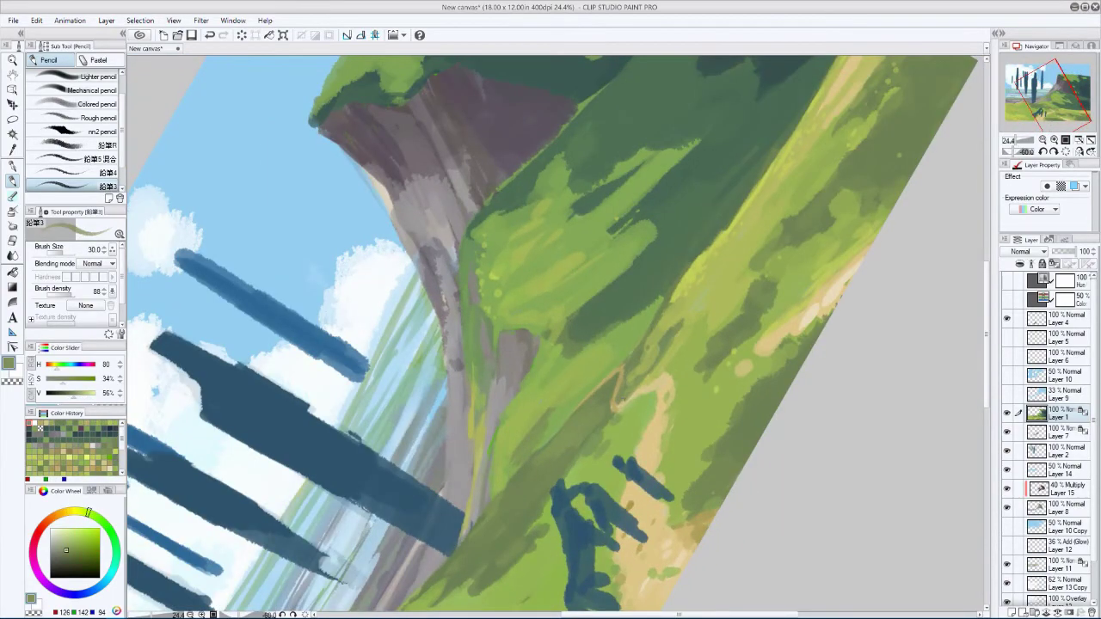
left_click_drag(616, 409, 647, 379)
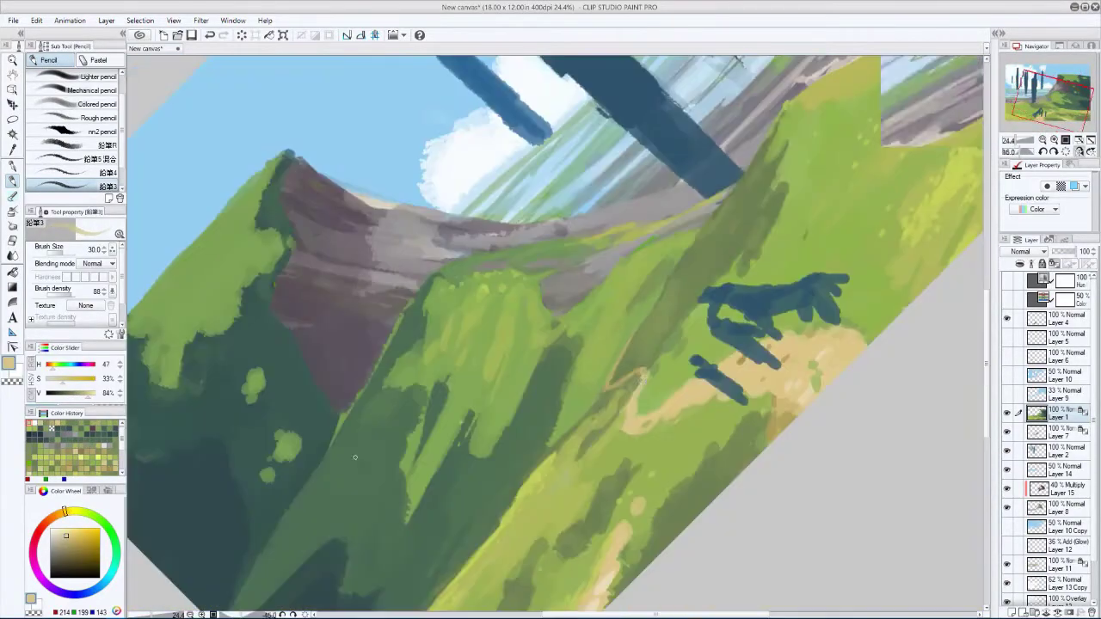
left_click(621, 372, "alt")
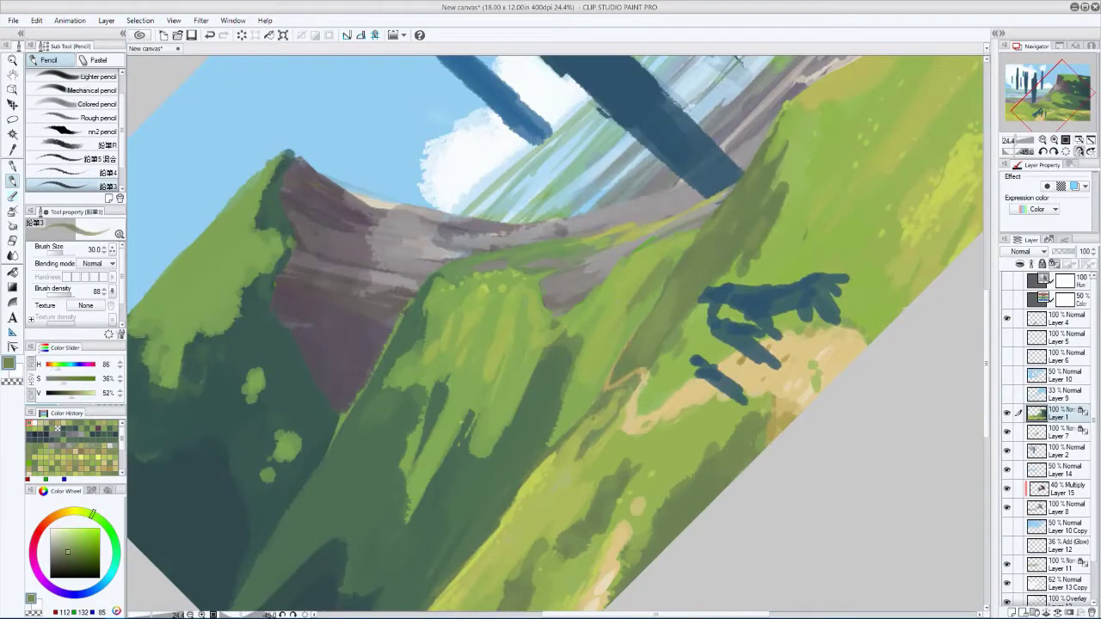
- Add a layer above Layer 1 and start extending the trail uphill in sampled sand (220, 198, 138) at size 30, undoing the last stroke
left_click(635, 405, "alt")
key("ctrl+shift+n")
mouse_move(221, 421)
left_mouse_down()
mouse_move(618, 353)
mouse_move(503, 376)
left_mouse_up()
key("ctrl+z")
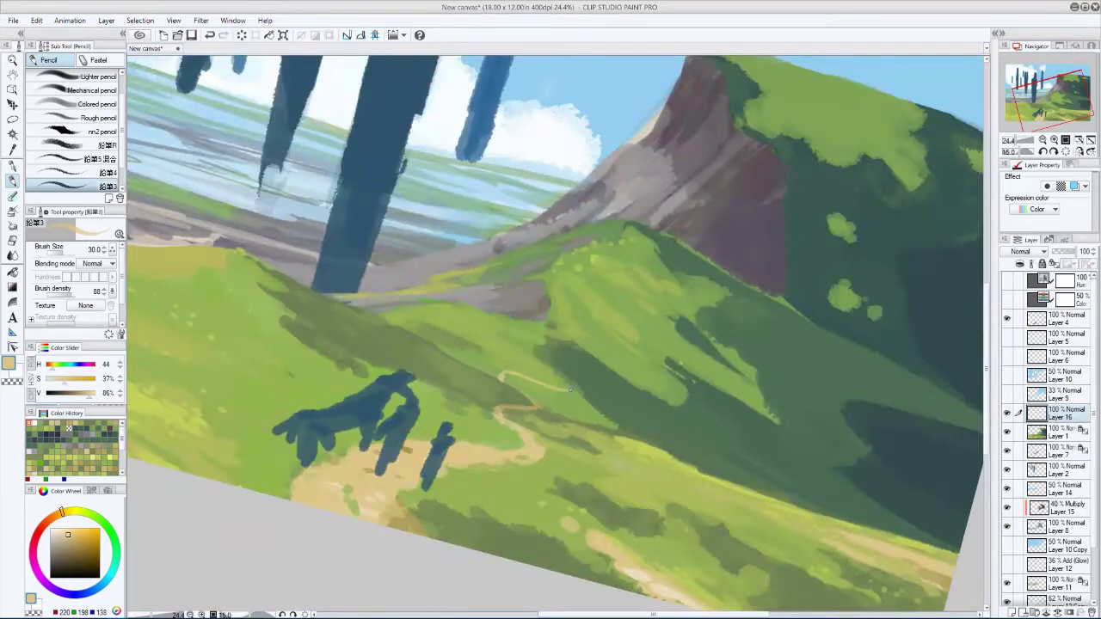
- Continue the winding sand trail over the middle hill at brush size 20 and across the dark cliff slope at size 12
key("h")
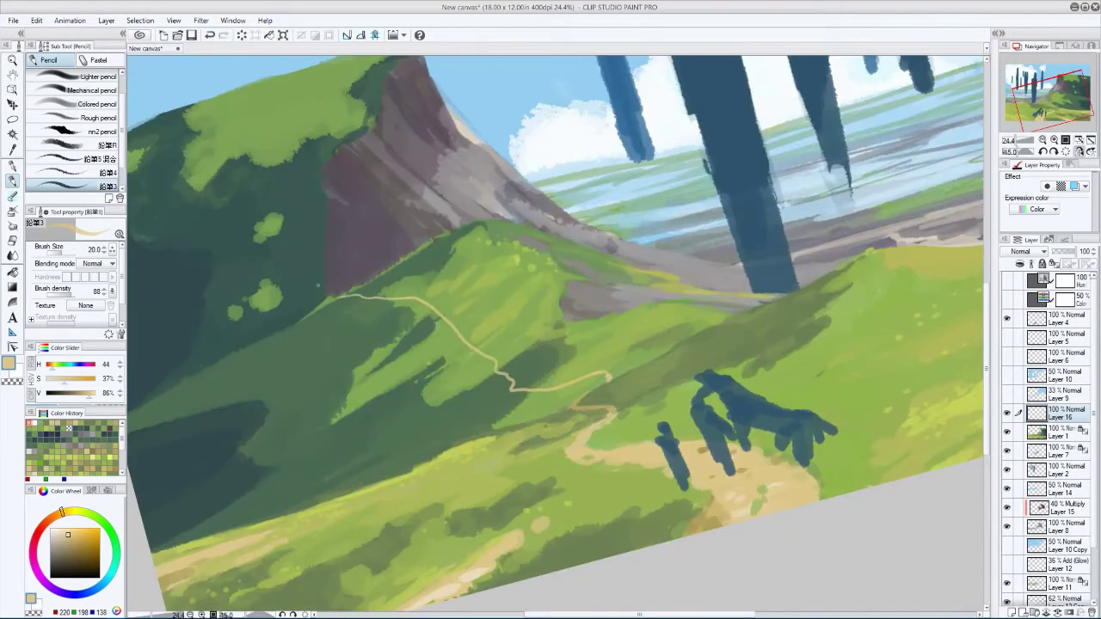
key("h")
key("h")
left_click_drag(318, 285, 450, 418)
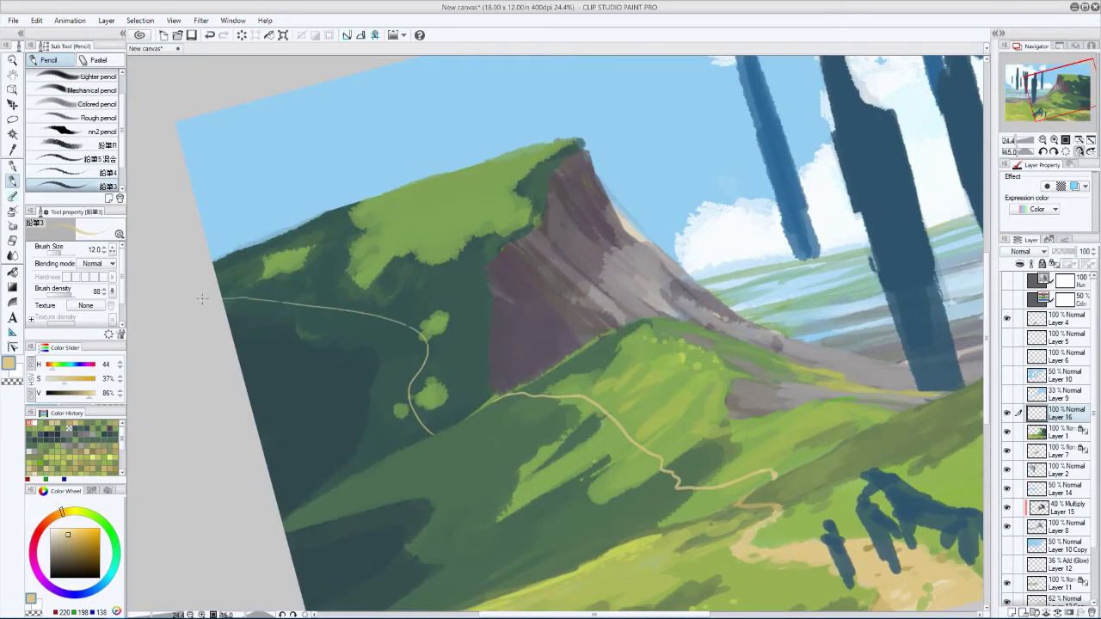
key("ctrl+0")
key("h")
key("h")
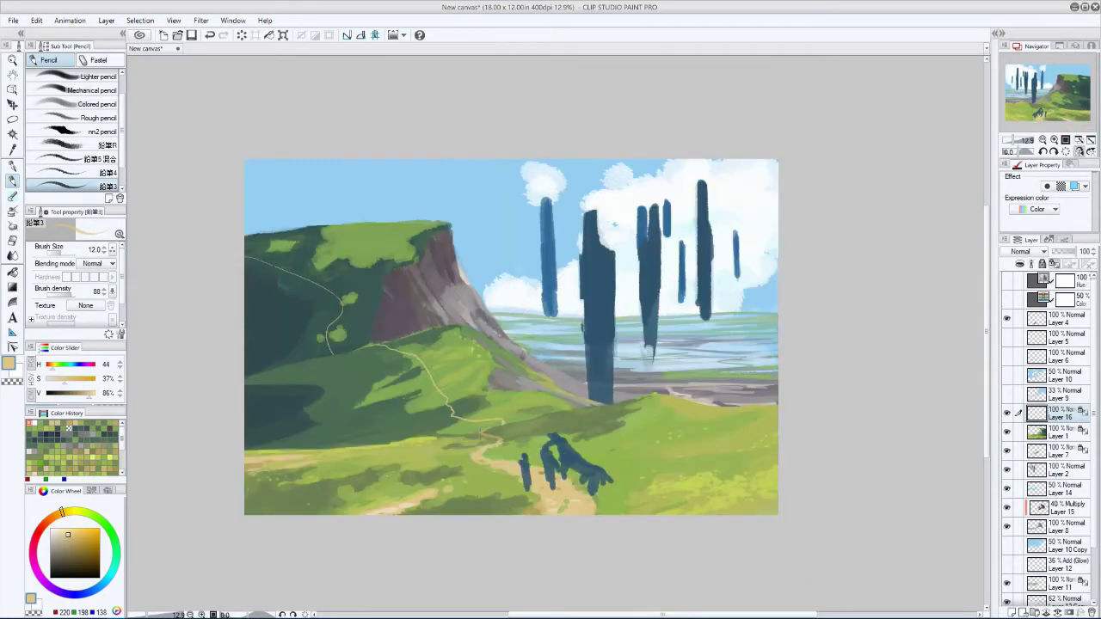
- Tone down the distant trail on the transparency-locked Layer 16 with olive brown (126, 113, 41) at brush size 400
key("bracketright")
key("minus")
key("minus")
left_click(497, 454, "alt")
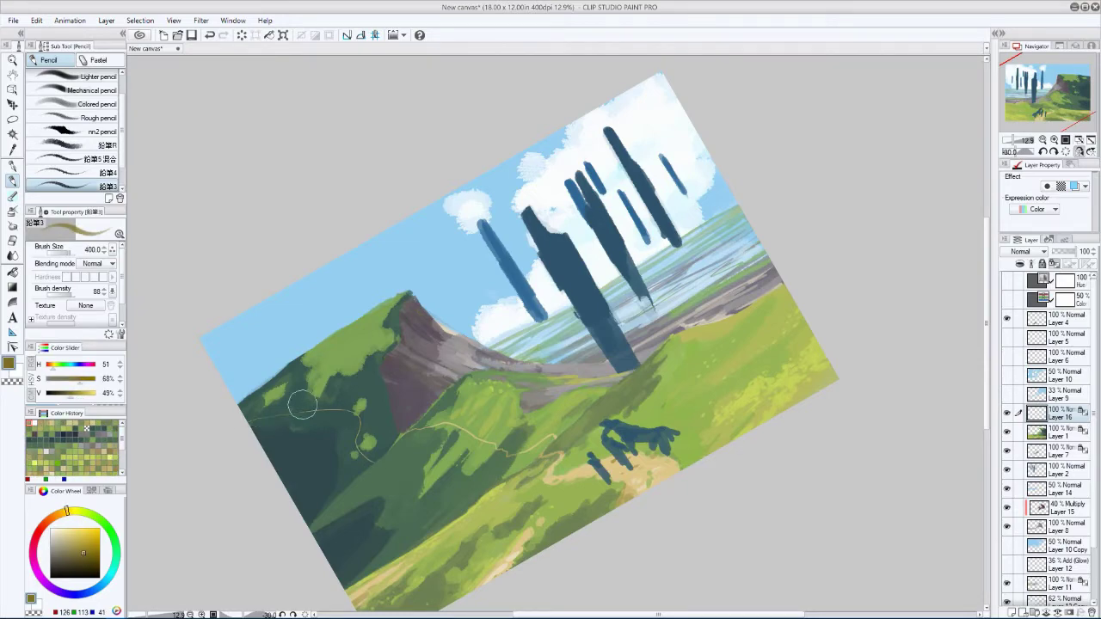
key("equal")
scroll(290, 418, "down", 3)
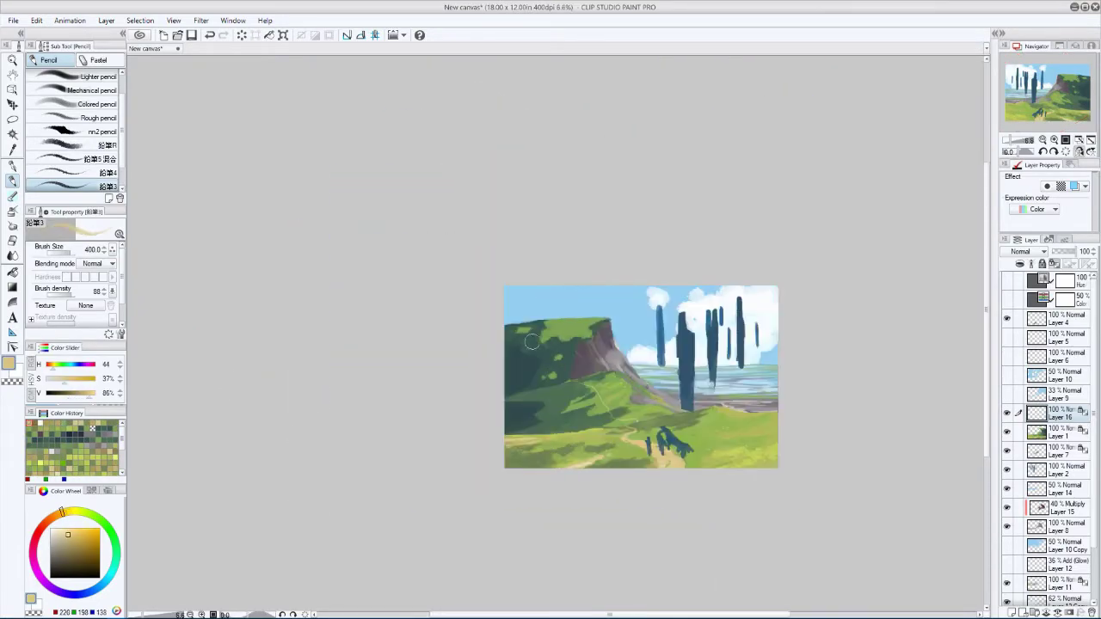
- Examine the whole composition and the new trail at several zoom levels, both mirrored and unmirrored
key("h")
key("h")
scroll(349, 403, "down", 1)
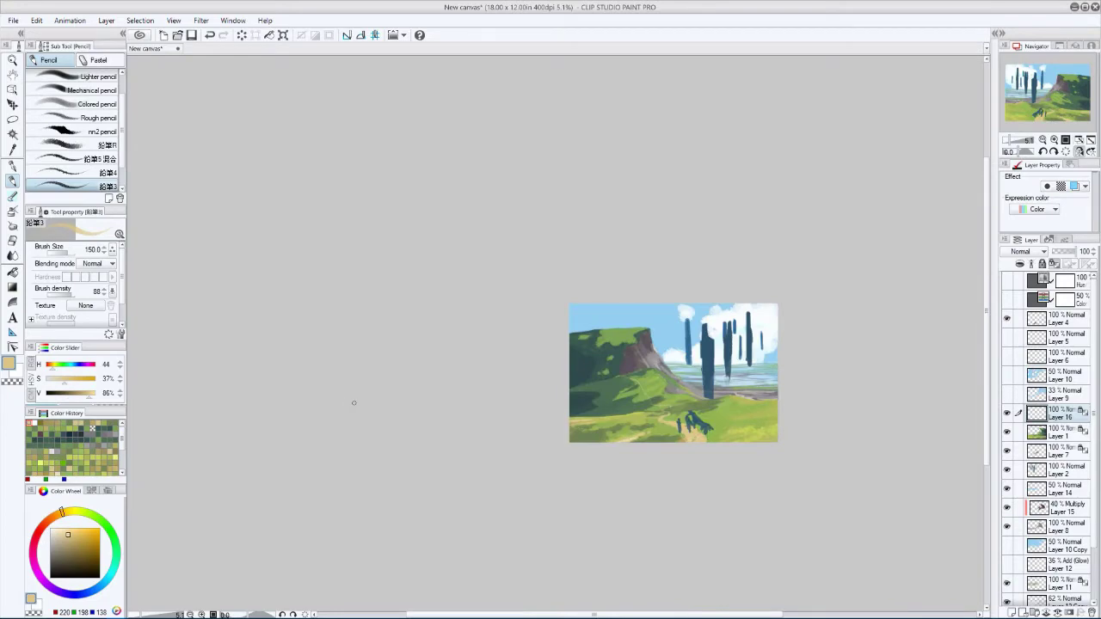
scroll(567, 322, "up", 2)
key("h")
key("h")
scroll(528, 369, "up", 2)
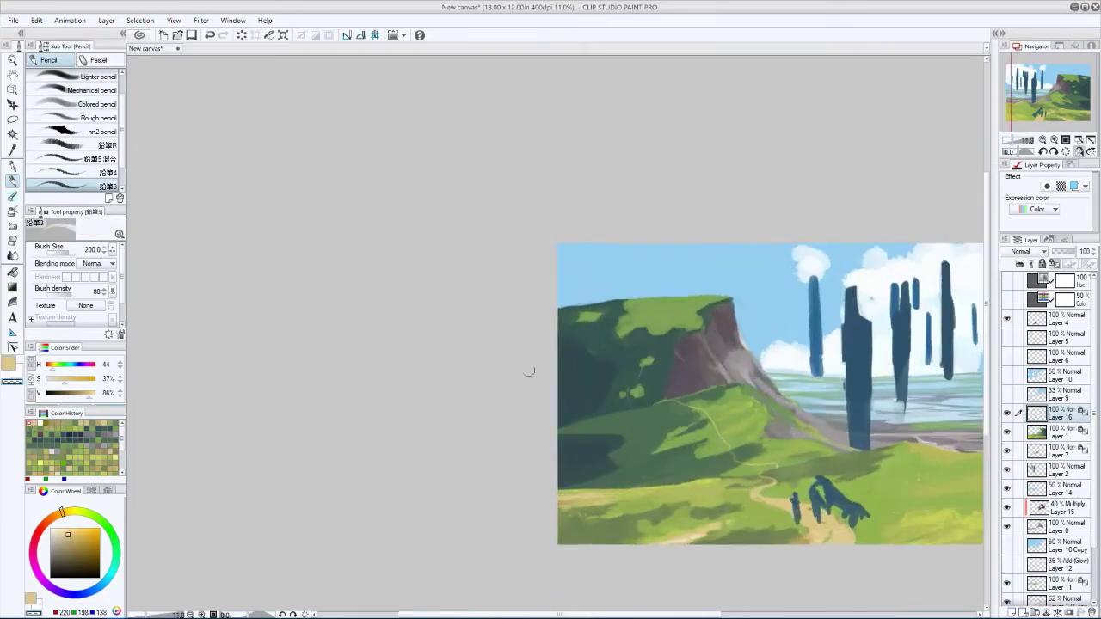
key("h")
key("h")
scroll(468, 367, "down", 2)
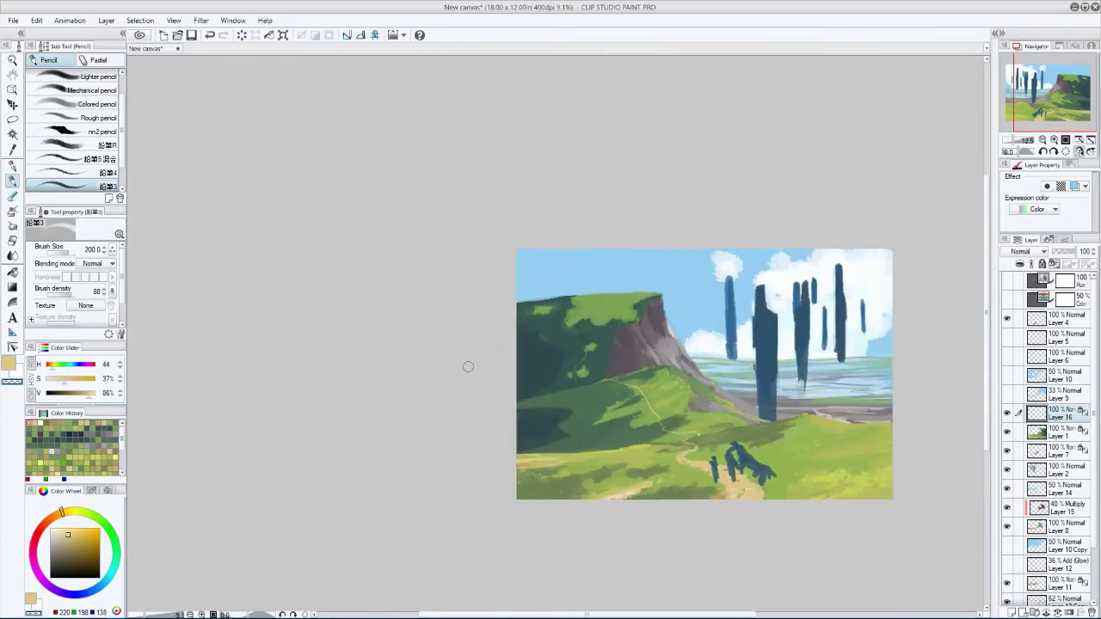
key("h")
scroll(468, 367, "down", 2)
key("h")
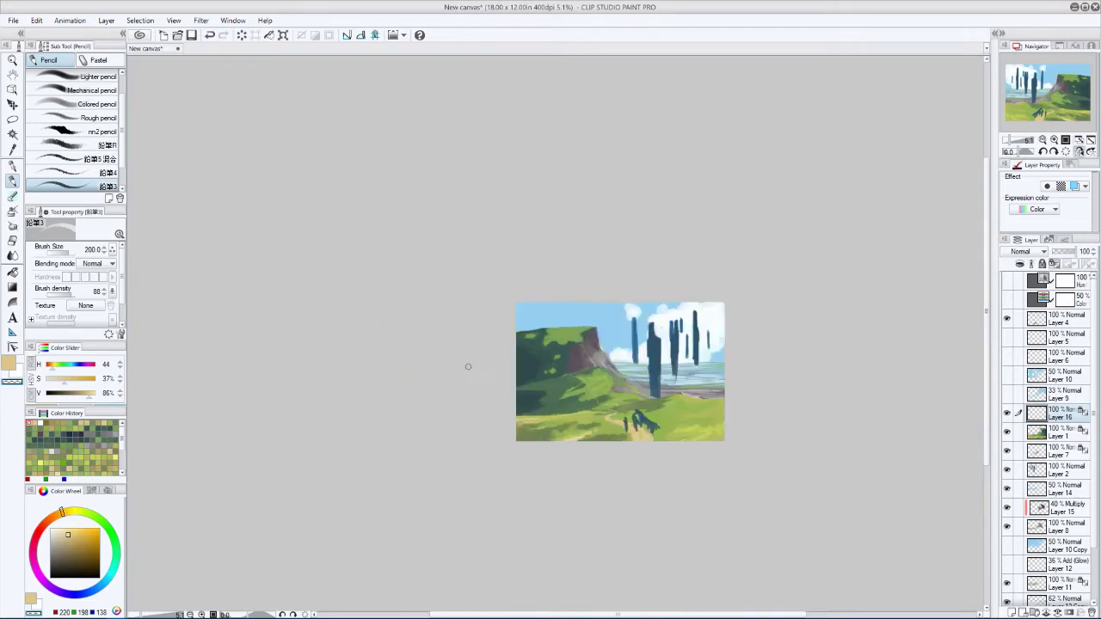
key("h")
- Add a layer clipped to Layer 1 and broaden the cliff-top grass in sampled green (127, 166, 86) at brush sizes 300 to 600
key("ctrl+shift+n")
key("h")
left_click(544, 339, "alt")
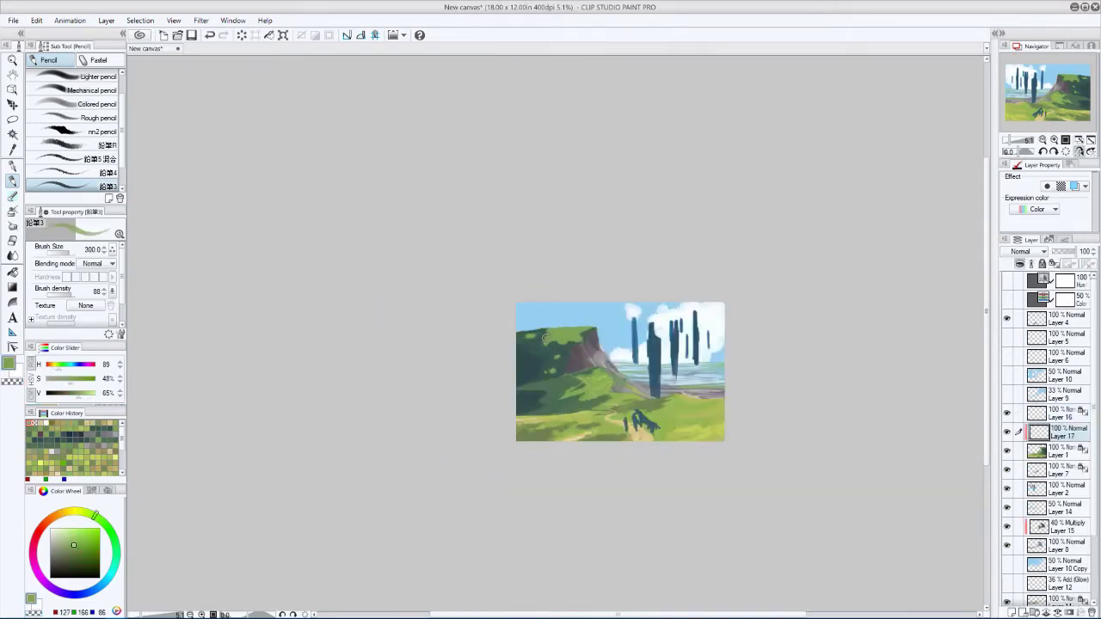
key("h")
key("h")
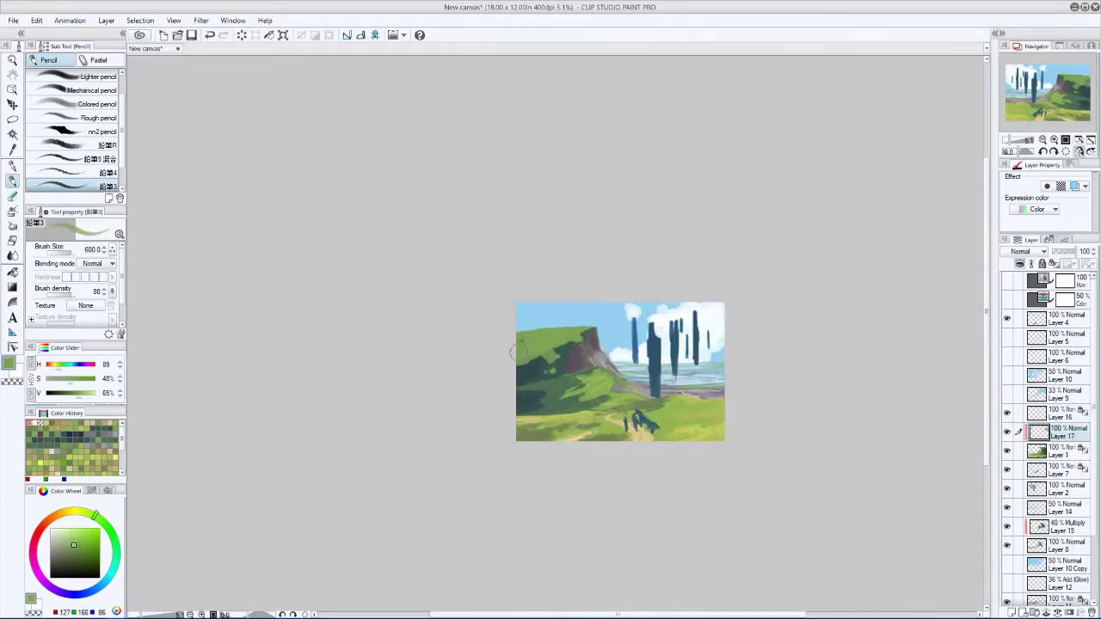
- Soften the light-to-shadow transition on the cliff slope with sampled dark green (78, 113, 85) at brush size 400
key("[")
key("[")
left_click(537, 369, "alt")
key("]")
key("]")
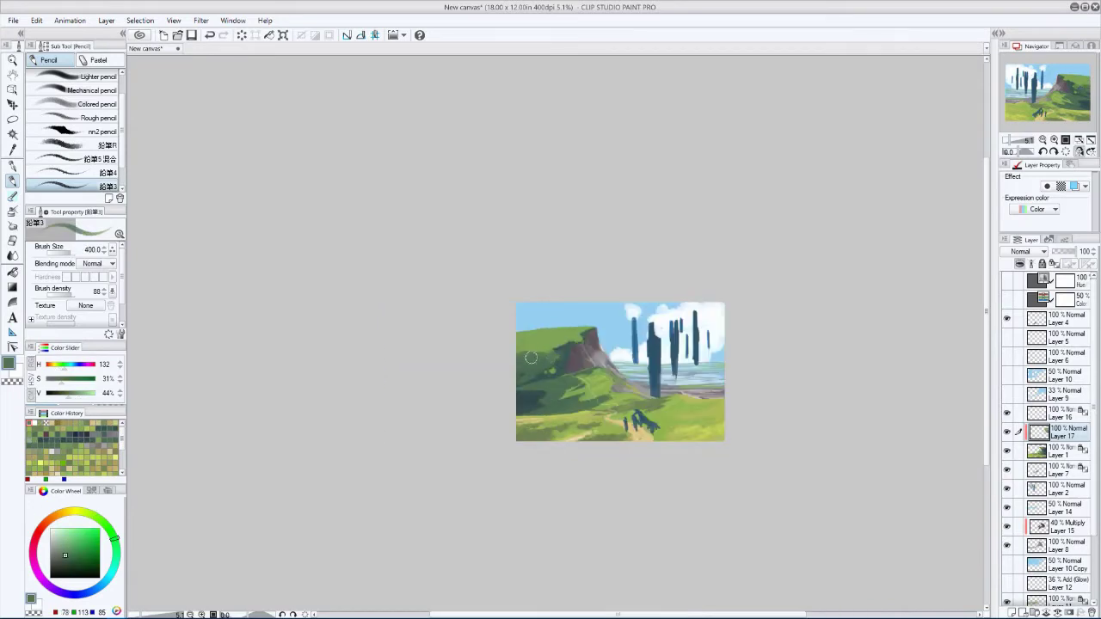
key("h")
left_click(1062, 526)
key("bracketleft")
key("h")
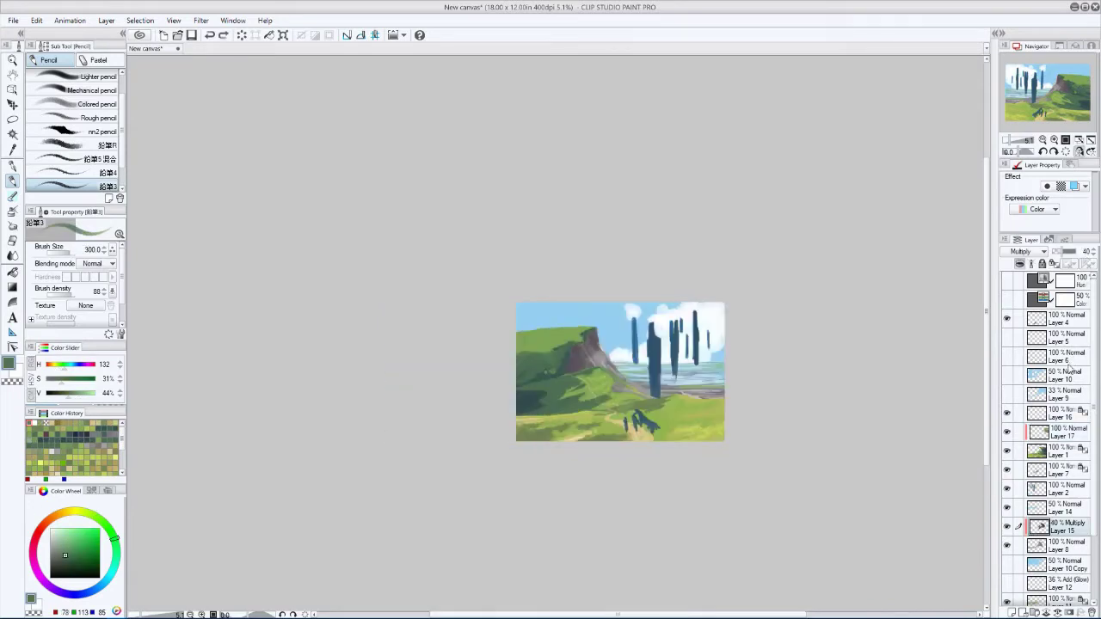
key("h")
key("h")
- Return to Layer 17 and deepen the shaded cliff slope in sampled dark teal (54, 86, 80) at brush size 500
left_click(531, 350, "ctrl+shift")
key("bracketright")
key("bracketright")
key("h")
key("h")
left_click(525, 368, "alt")
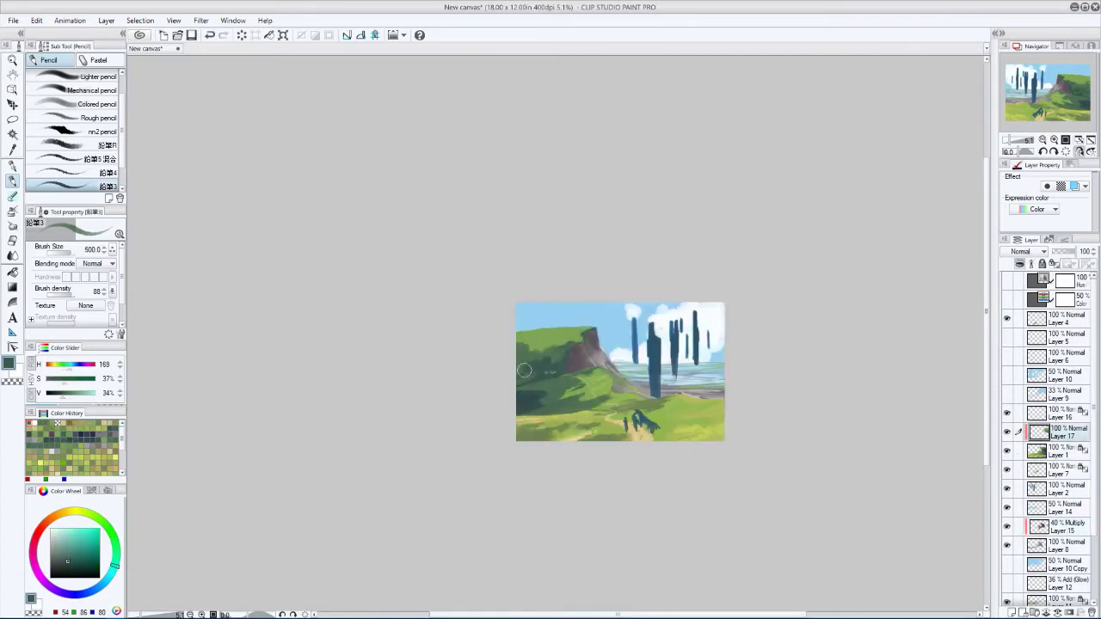
key("h")
key("h")
- Detail the cliff-top grass with small strokes in sampled yellow-green (184, 185, 93) at brush size 100
key("bracketleft")
key("bracketleft")
key("bracketleft")
key("bracketleft")
left_click(538, 336, "alt")
left_click(539, 336, "alt")
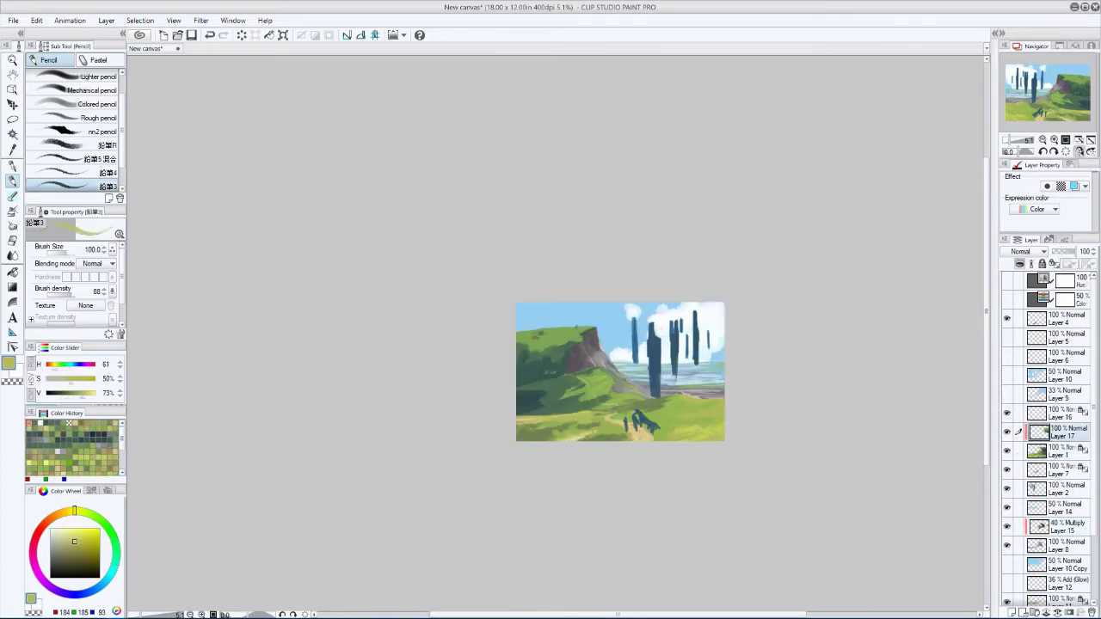
- Brighten the cliff-top grass with greens (157, 183, 85) and (149, 183, 85) at brush sizes 200 to 400
left_click(560, 332, "alt")
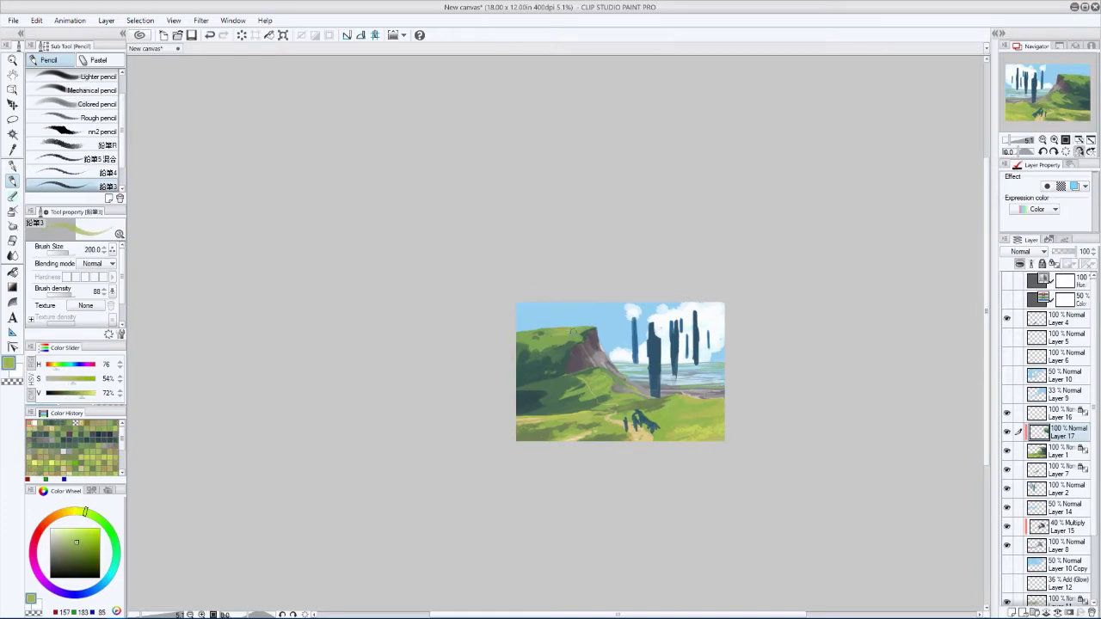
key("bracketright")
key("h")
key("bracketright")
key("bracketright")
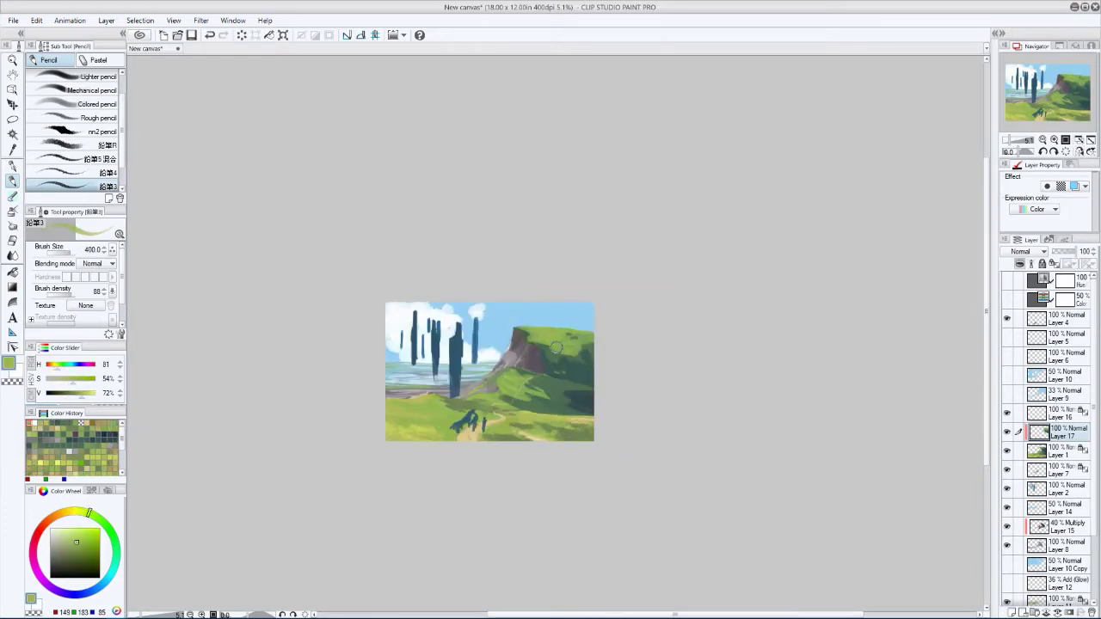
- Switch to the trail on Layer 16 with sand (220, 198, 138) at brush size 500 and check the painting in mirrored view
left_click(578, 349, "ctrl+shift")
left_click(580, 351, "alt")
key("h")
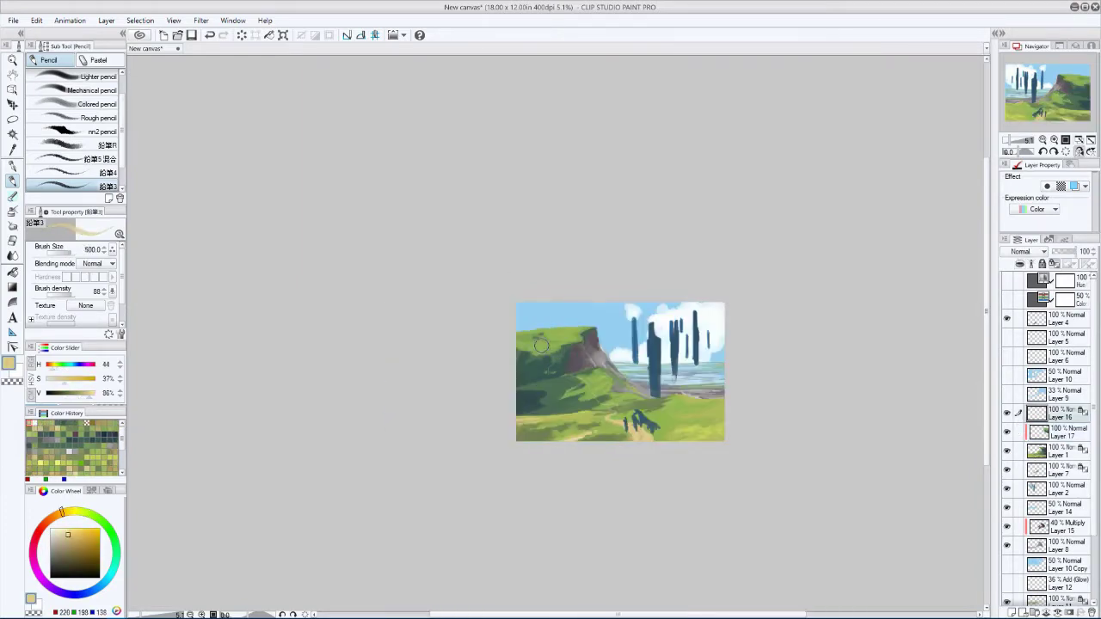
key("h")
scroll(438, 337, "down", 1)
key("bracketright")
key("h")
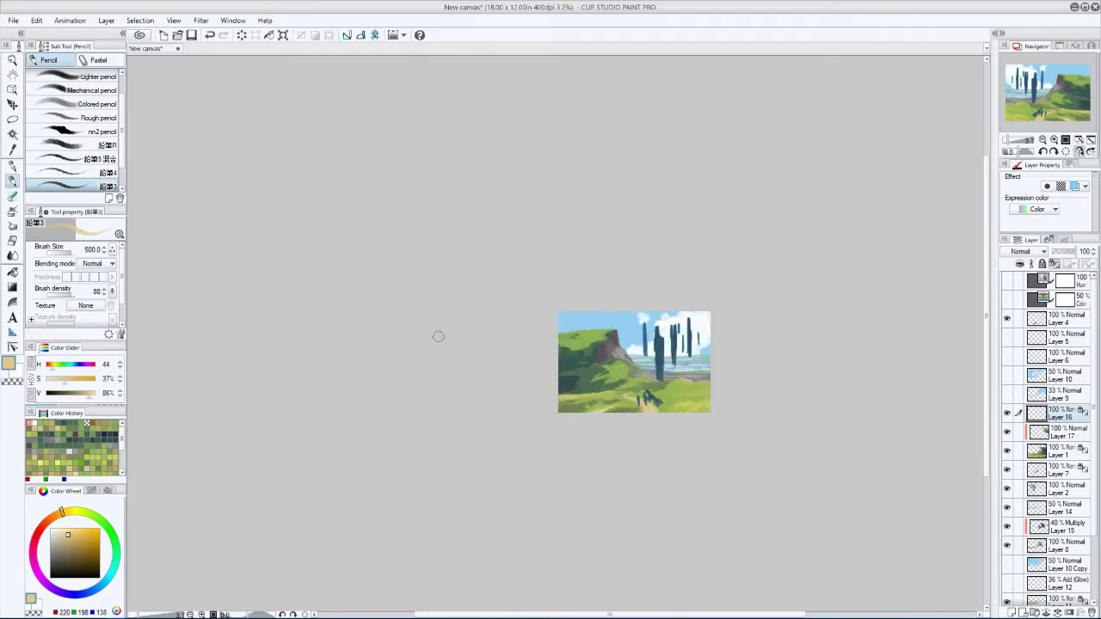
key("h")
scroll(421, 361, "up", 3)
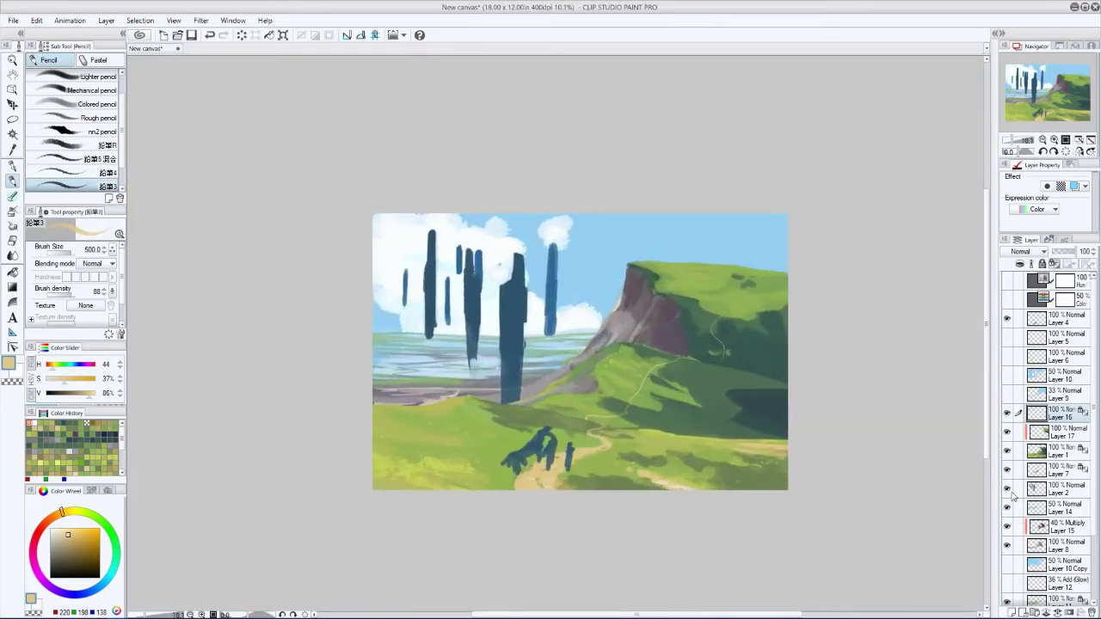
- Switch to the pillars on Layer 2 and shade the large pillar's edge in dark teal (27, 69, 79) at brush size 150
left_click(511, 347, "ctrl+shift")
left_click(511, 347, "alt")
key("bracketleft")
key("bracketleft")
key("bracketleft")
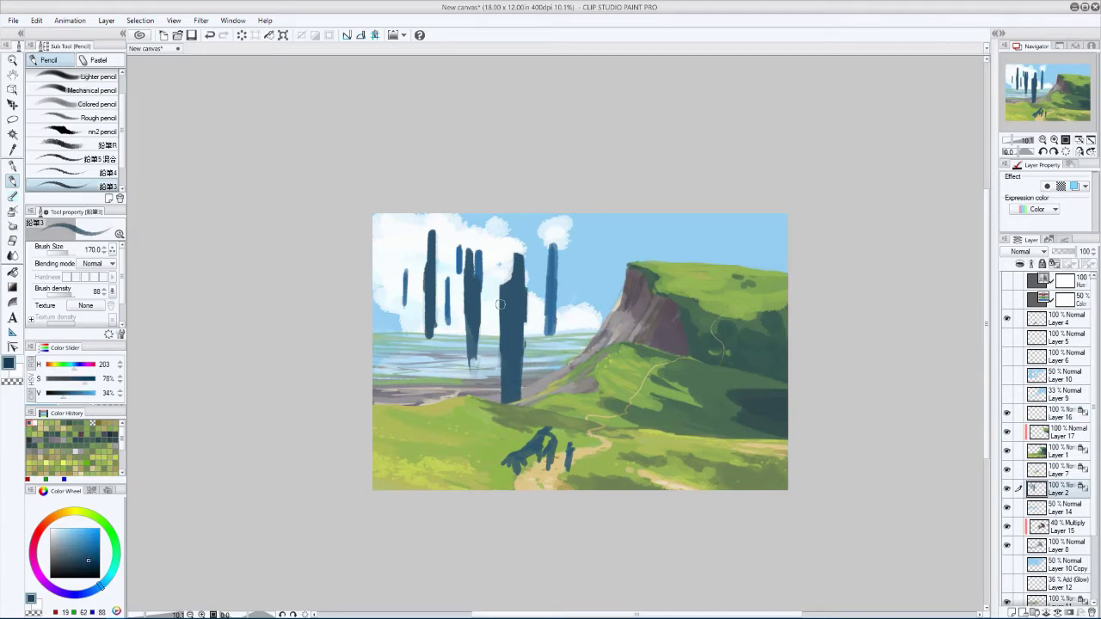
key("bracketleft")
left_click_drag(100, 586, 110, 567)
left_click_drag(508, 291, 502, 340)
left_click(499, 301, "alt")
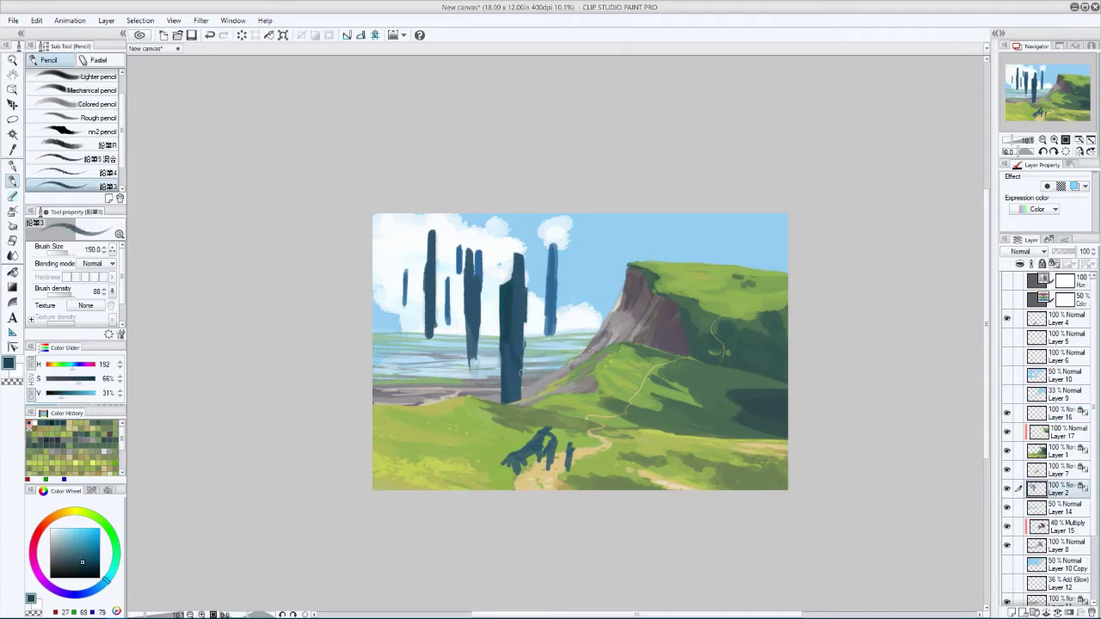
- Blend the teal shading into the upper part of the large pillar with sampled tones at brush sizes 150 to 120
left_click(513, 290, "alt")
left_click_drag(506, 284, 508, 325)
key("bracketleft")
left_click(506, 287, "alt")
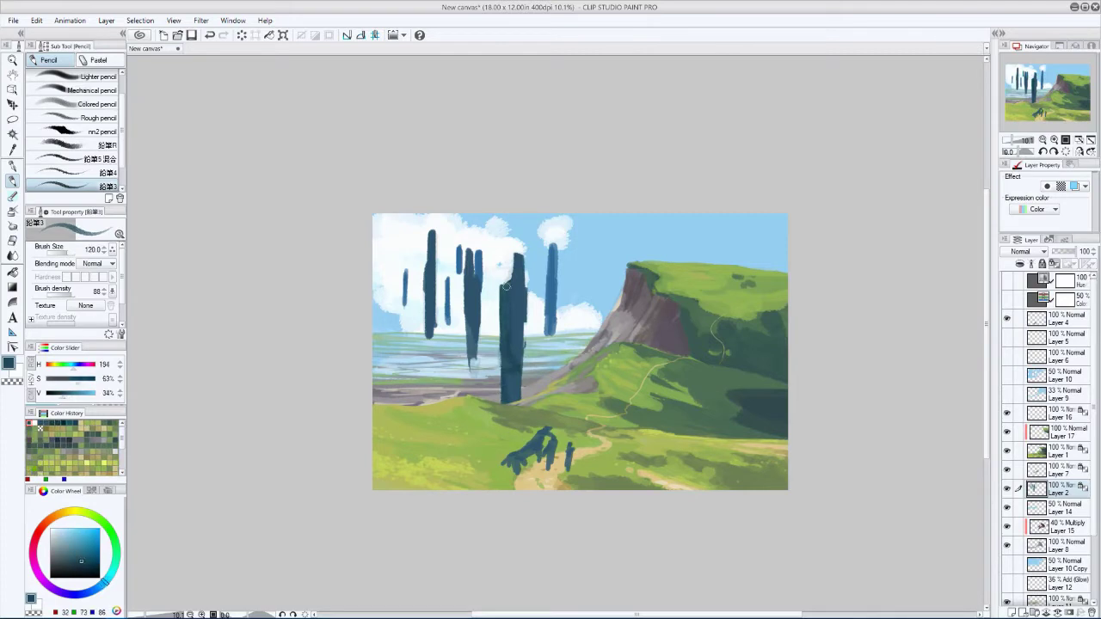
- Mirror the view and paint blue-grey highlights (93, 128, 149) and (93, 122, 149) on the large pillar's upper facets at brush sizes 170 to 150
key("h")
key("bracketright")
key("bracketright")
left_click(69, 548)
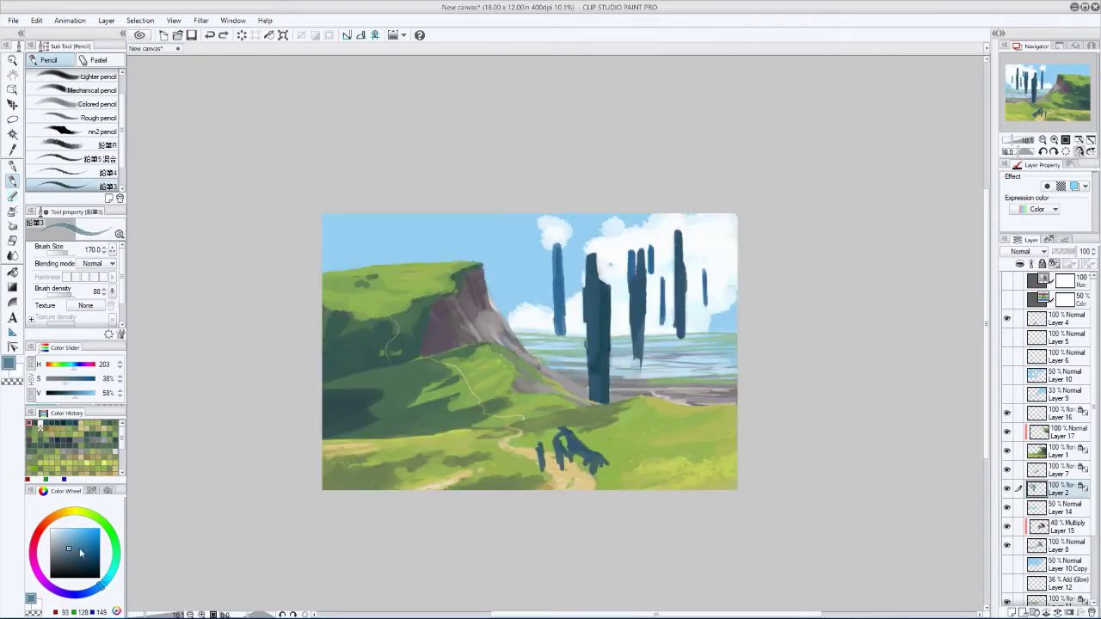
left_click(591, 259)
key("bracketleft")
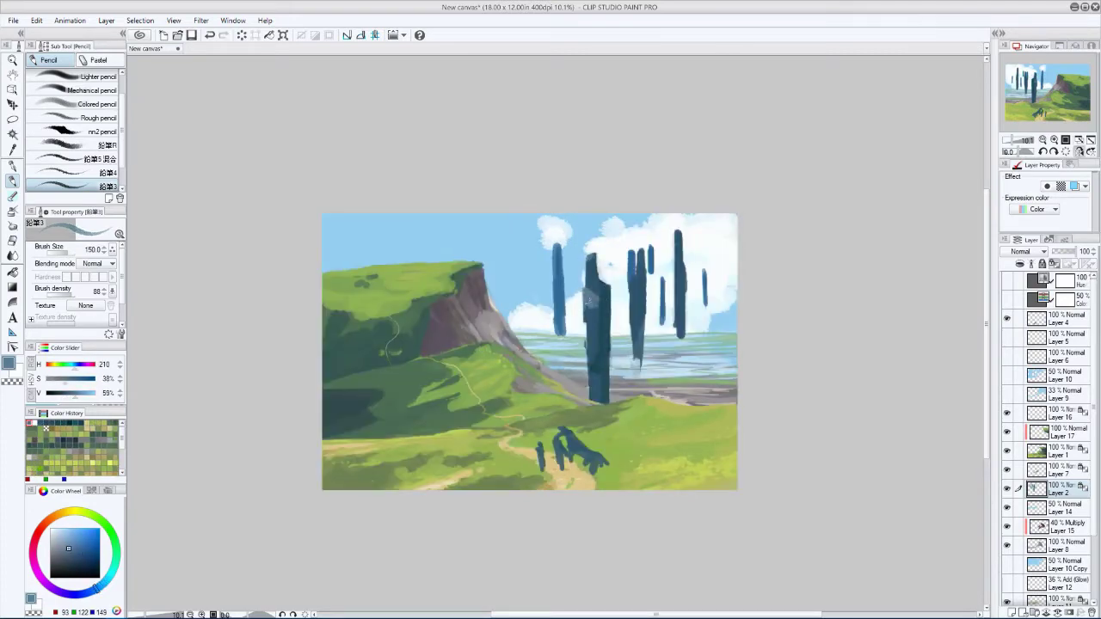
left_click(587, 298, "alt")
- Add small highlights (90, 119, 147) low on the large pillar at size 80, then mid-blue strokes (48, 86, 108) at size 100
key("h")
key("bracketleft")
key("bracketleft")
key("bracketleft")
left_click(514, 373, "alt")
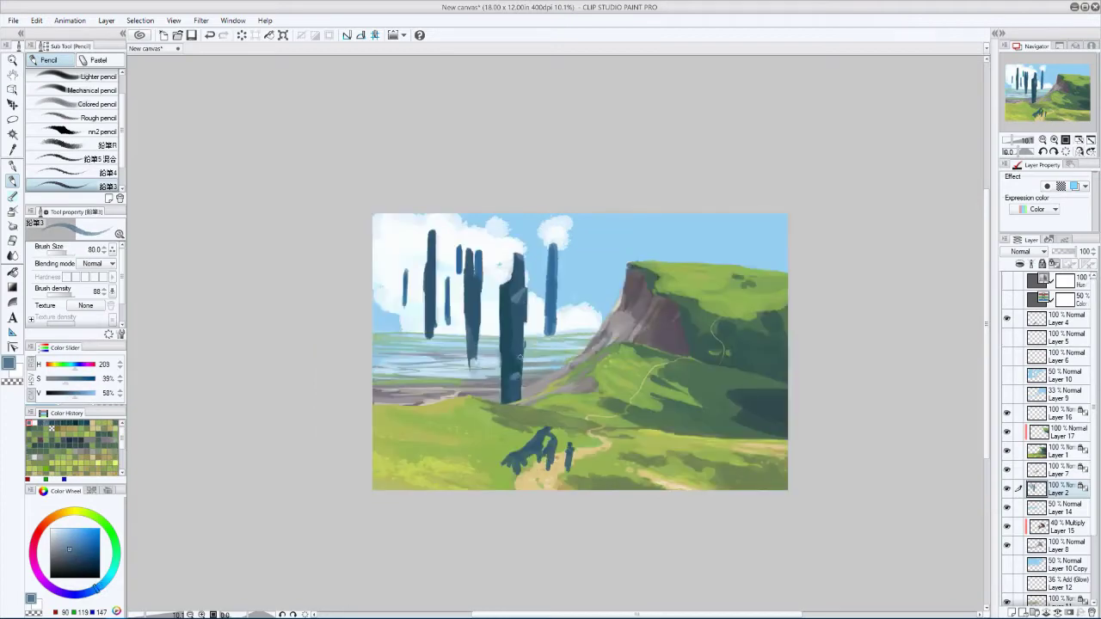
left_click(516, 370, "alt")
key("h")
left_click_drag(599, 311, 599, 396)
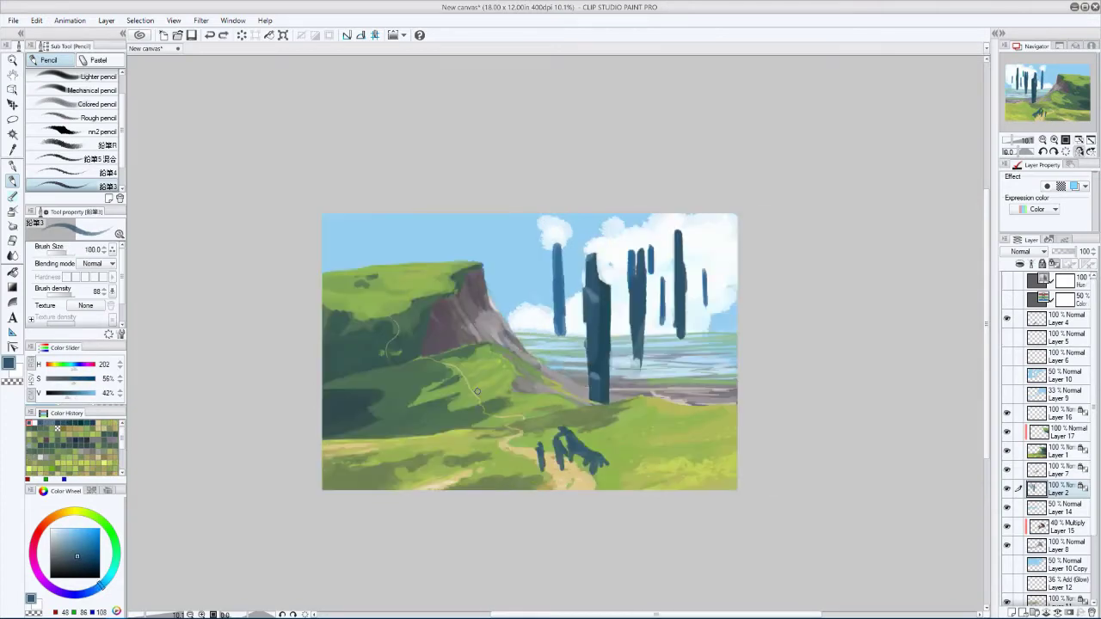
- Refine the large pillar's silhouette in mid-blue at size 170 and trim its edges with transparent colour at size 40, checking mirrored views
key("h")
key("bracketleft")
key("h")
key("bracketright")
key("bracketright")
key("h")
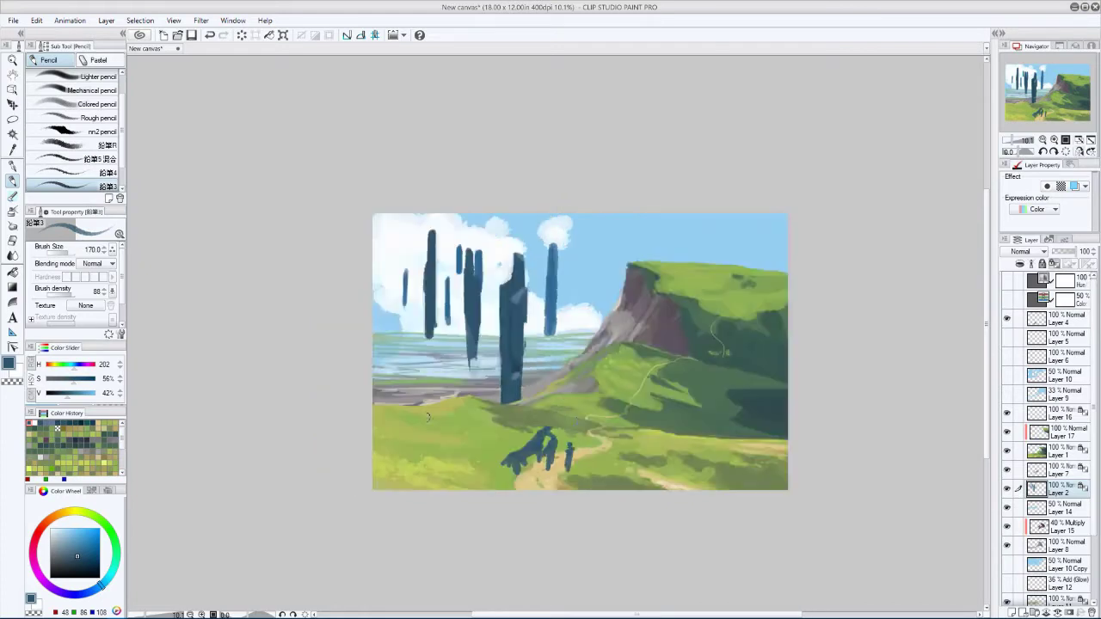
key("h")
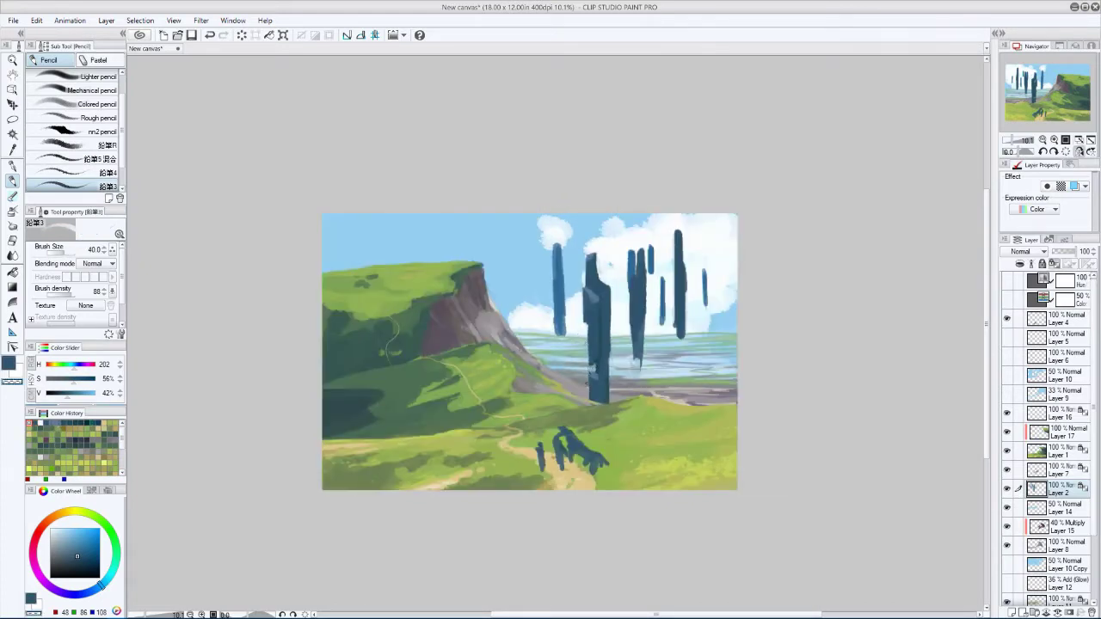
scroll(406, 338, "down", 2)
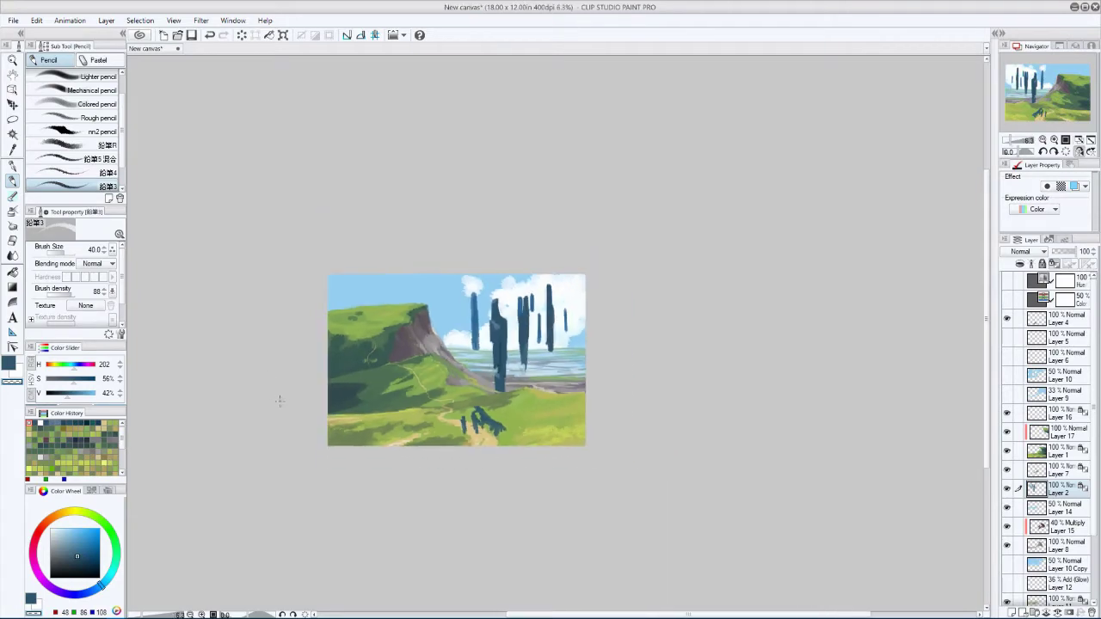
scroll(516, 335, "up", 3)
left_click(531, 334, "alt")
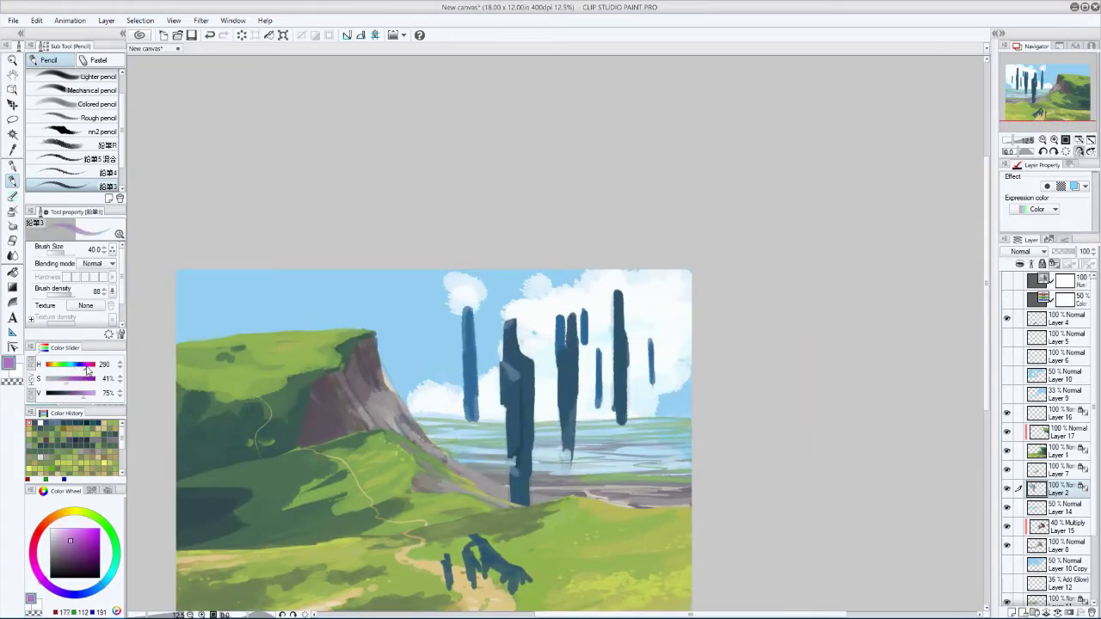
key("ctrl+u")
left_click(175, 419)
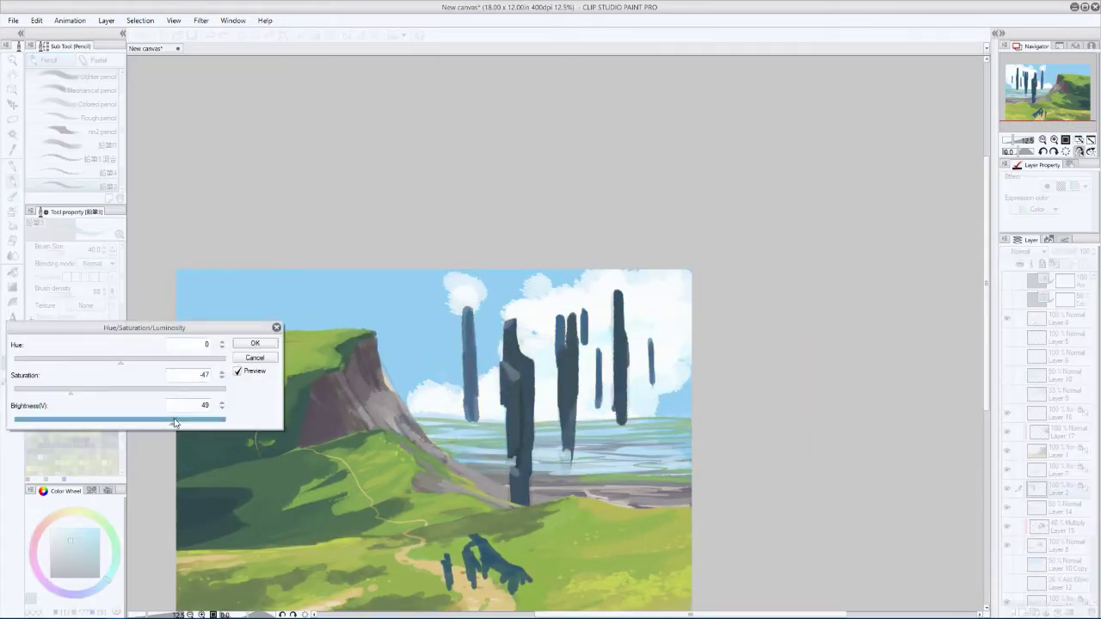
left_click(172, 389)
left_click(177, 358)
mouse_move(102, 353)
left_mouse_down()
mouse_move(66, 361)
mouse_move(103, 364)
left_mouse_up()
left_click(147, 419)
left_click(169, 362)
left_click_drag(169, 362, 189, 361)
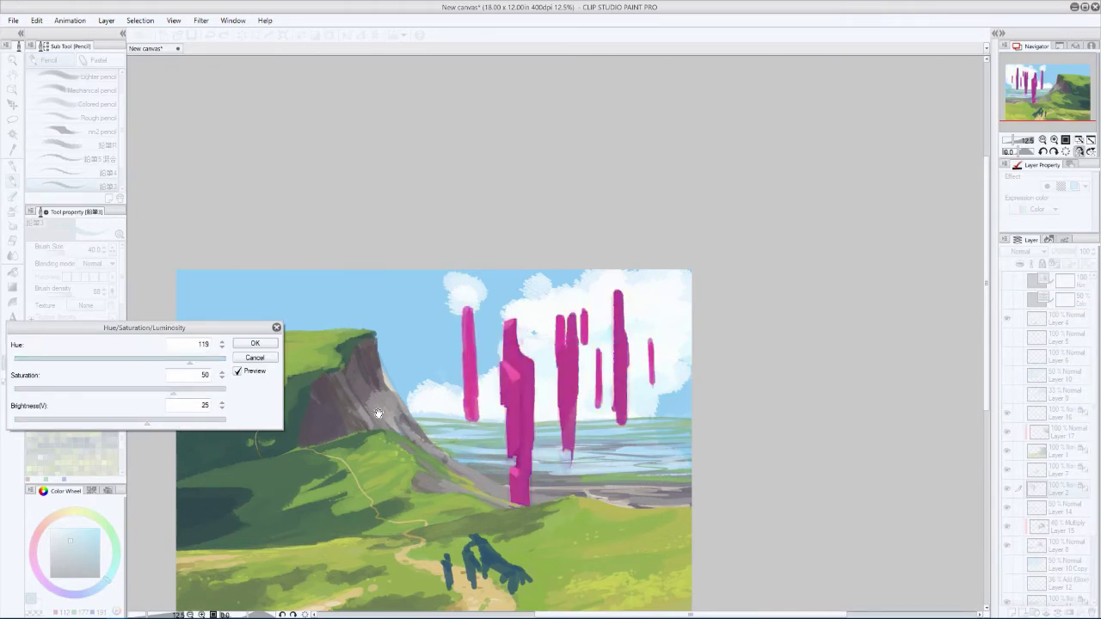
key("ctrl+minus")
left_click(81, 390)
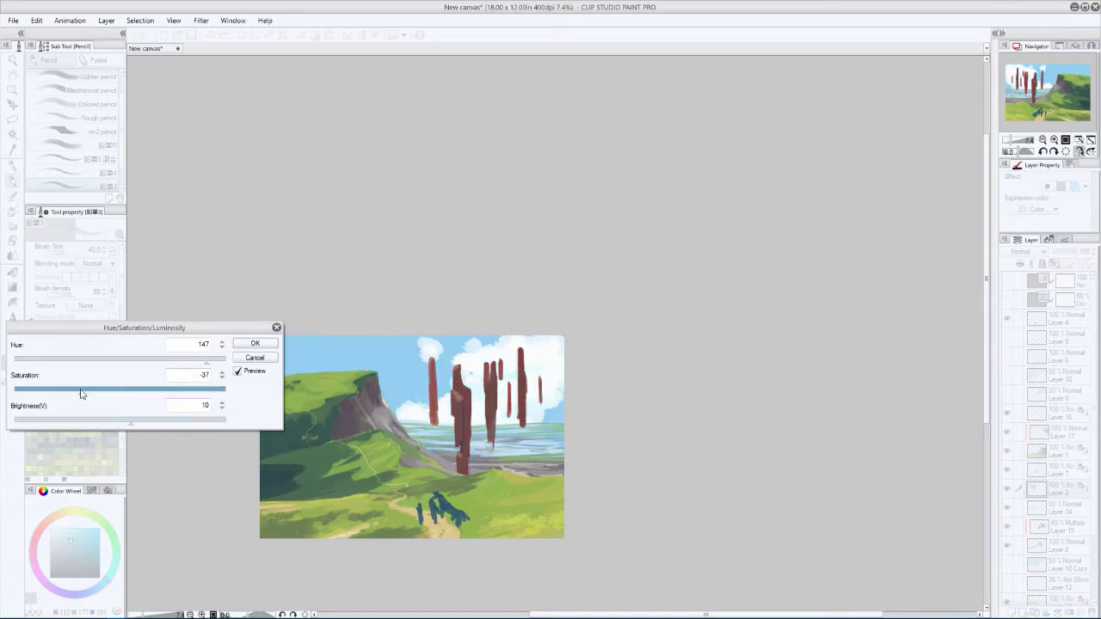
left_click(69, 359)
left_click(251, 358)
- Add a layer clipped to Layer 2, cover the pillars in pink (255, 70, 146) with the G-pen at size 800, and set its blending mode to Color
key("ctrl+shift+n")
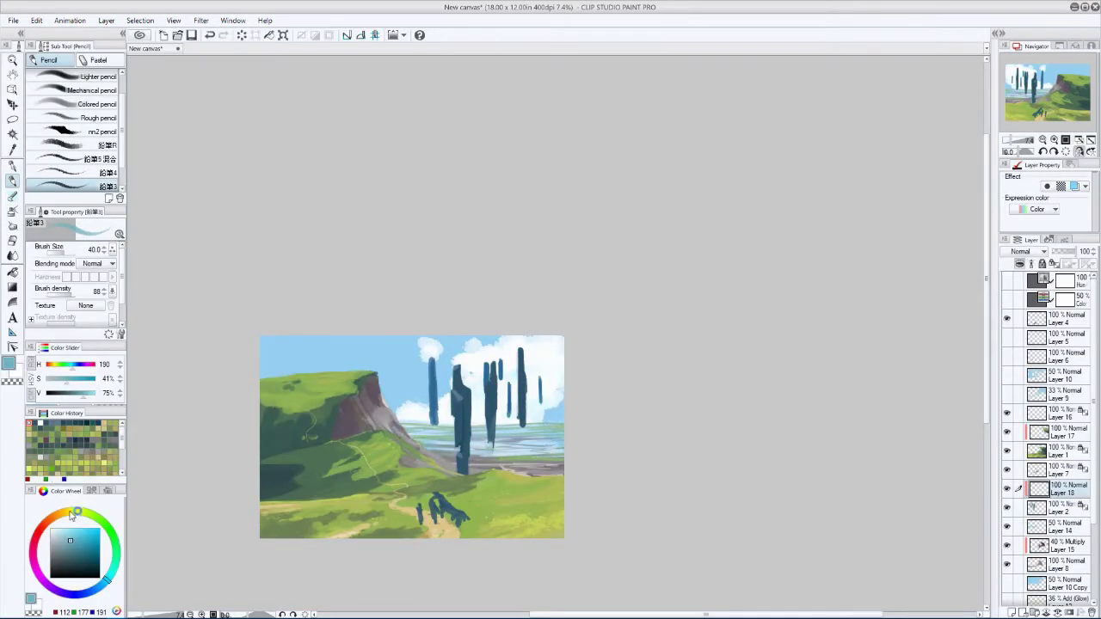
left_click_drag(72, 513, 31, 548)
left_click(86, 528)
key("p")
mouse_move(464, 387)
left_mouse_down()
mouse_move(523, 379)
mouse_move(434, 405)
left_mouse_up()
left_click(1023, 251)
left_click(1022, 404)
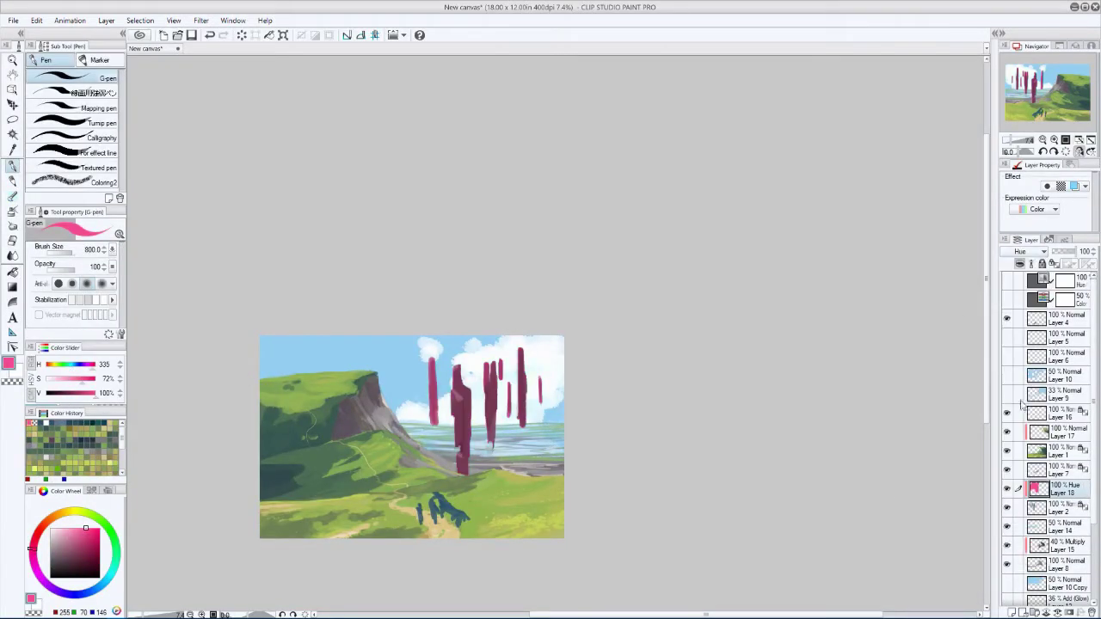
key("ctrl+u")
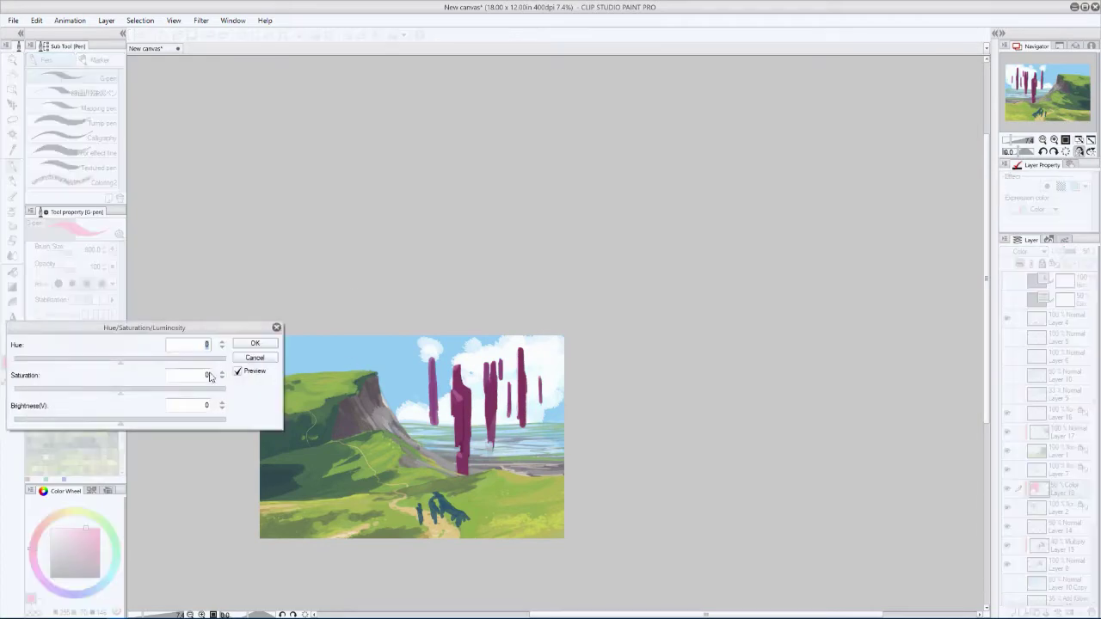
left_click(255, 359)
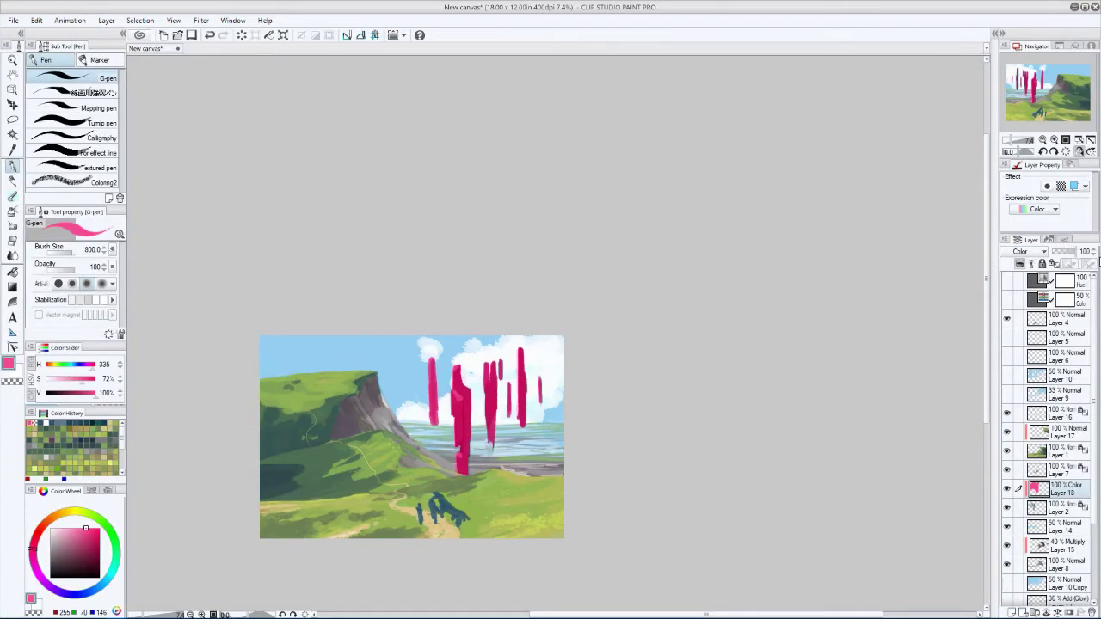
- Invert the pillar colours on Layer 2 and compare the painting with Layer 18 and the 50% colour correction layer toggled
left_click(1033, 508)
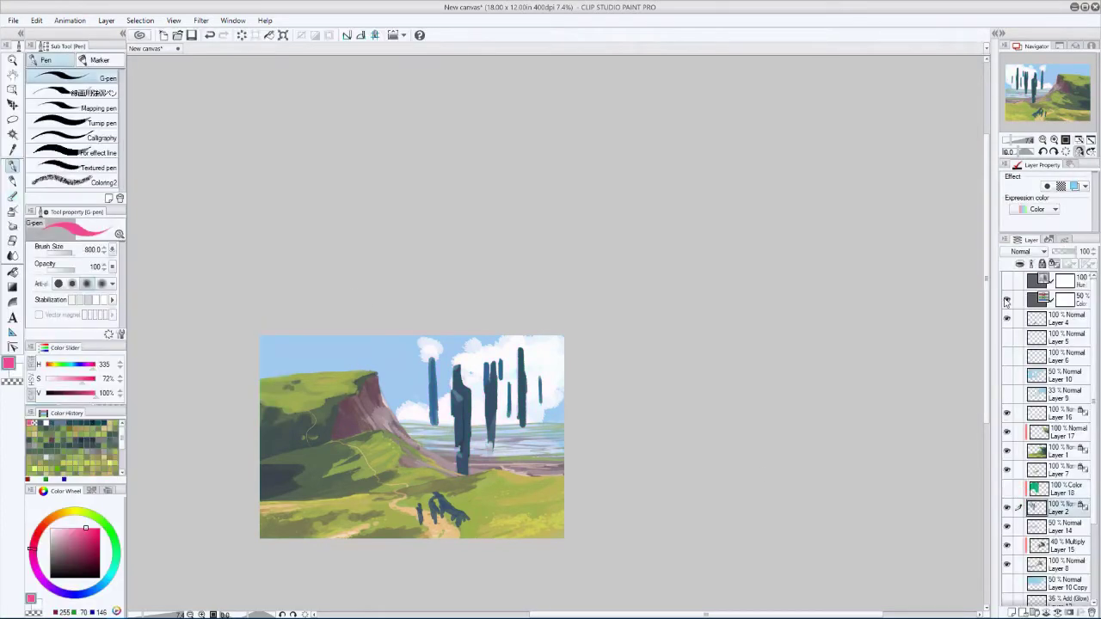
left_click(1007, 298)
left_click(1008, 298)
left_click(1007, 489)
left_click(1007, 488)
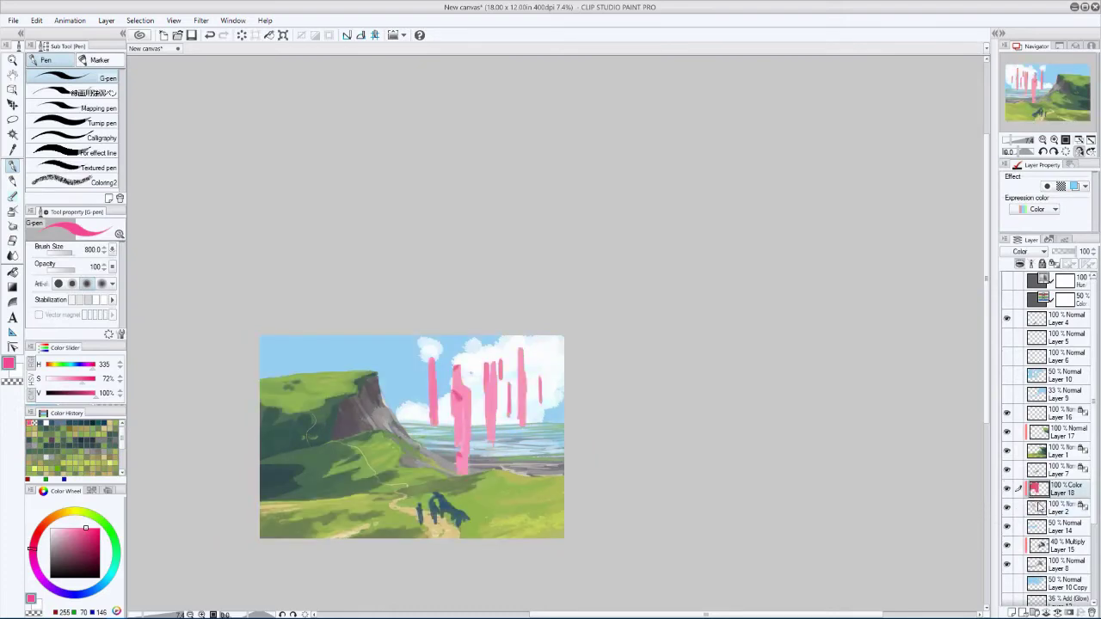
left_click(1008, 297)
left_click(1008, 298)
- Duplicate Layer 2, unlock the copy's transparent pixels, and apply Movable blur to the copied pillars
left_click(200, 19)
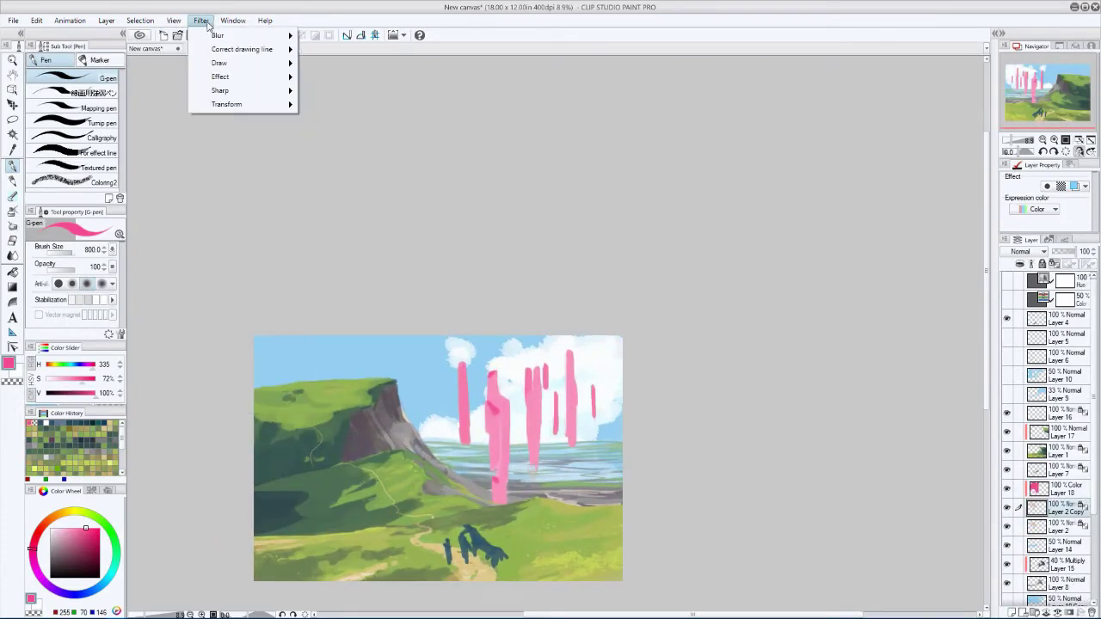
left_click(246, 32)
scroll(501, 428, "up", 8)
left_click(327, 410)
left_click(200, 19)
mouse_move(246, 35)
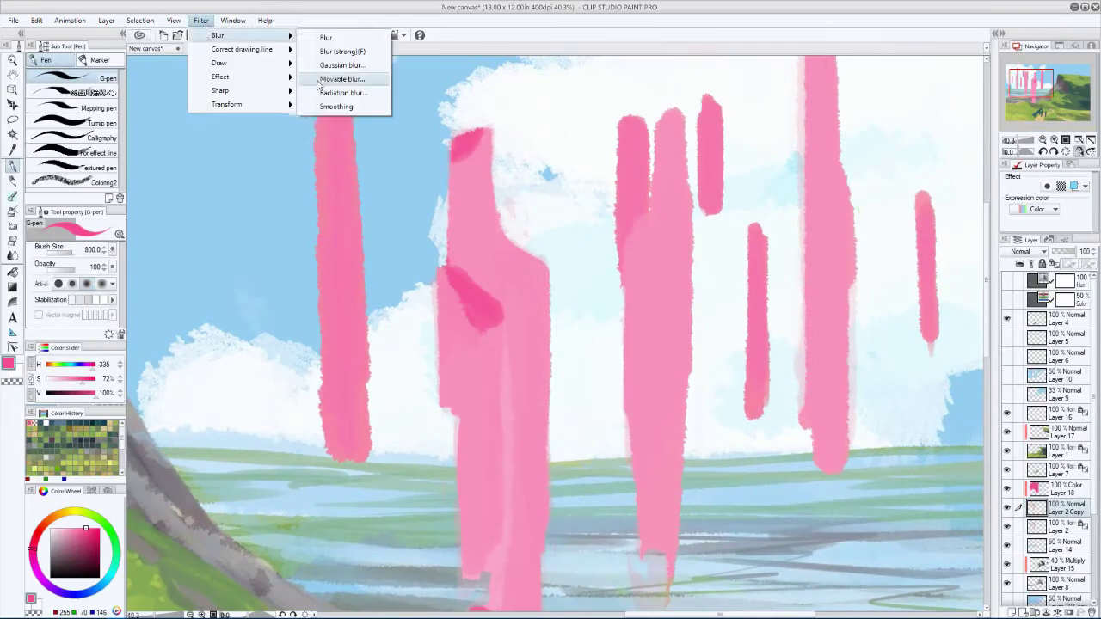
left_click(370, 76)
left_click_drag(108, 428, 96, 437)
left_click(329, 412)
- Try the Add and Glow dodge blending modes on Layer 2 Copy, moving it beneath Layer 2
scroll(663, 410, "down", 5)
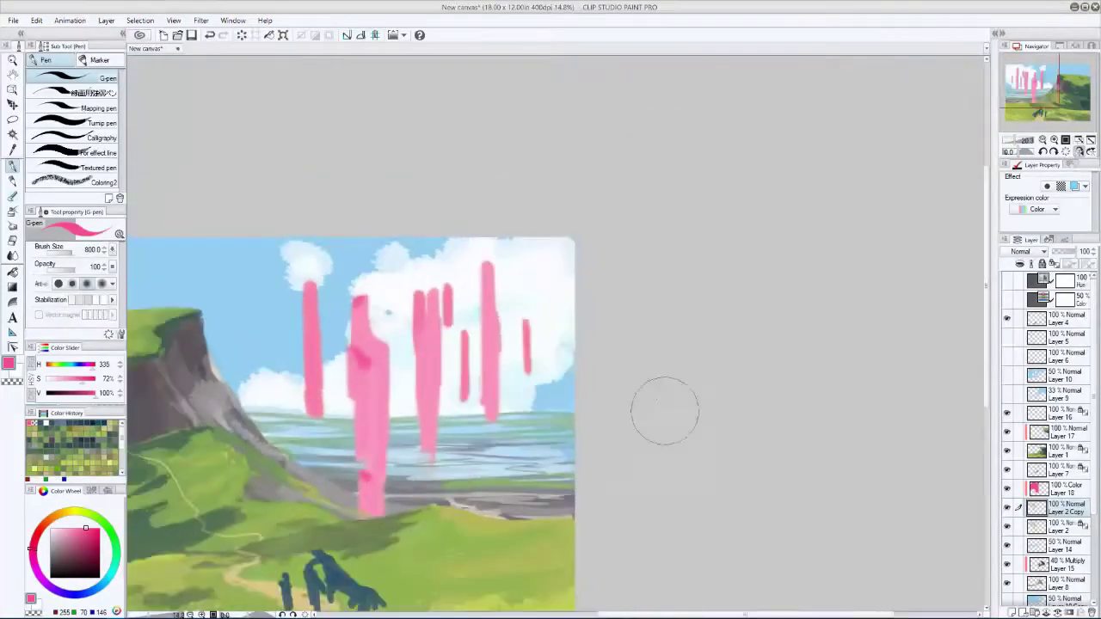
scroll(1019, 252, "down", 9)
scroll(1019, 252, "down", 4)
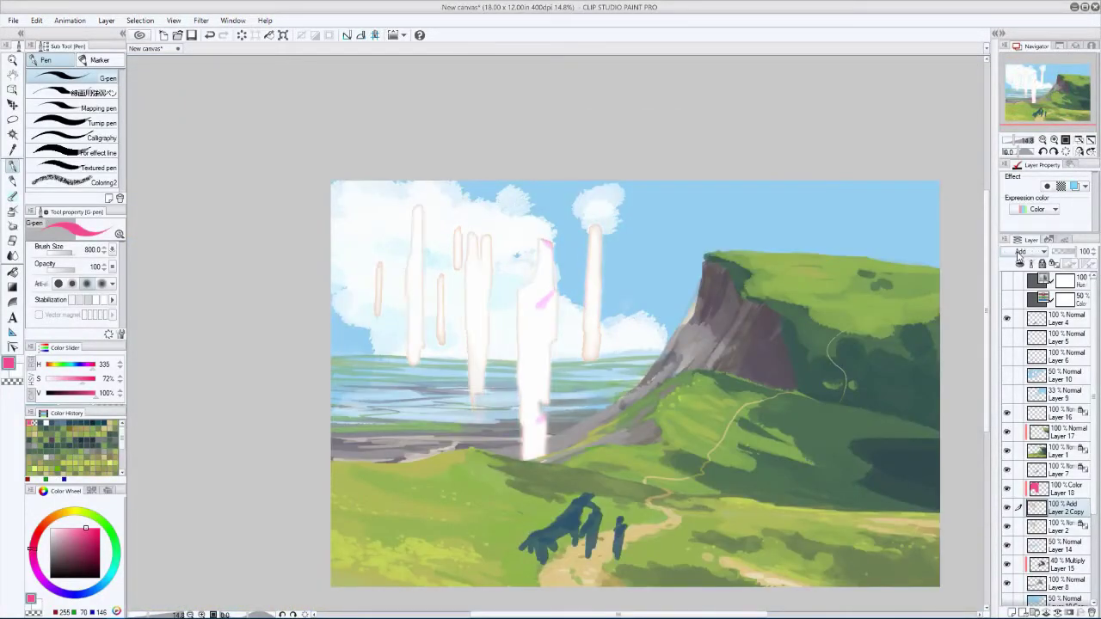
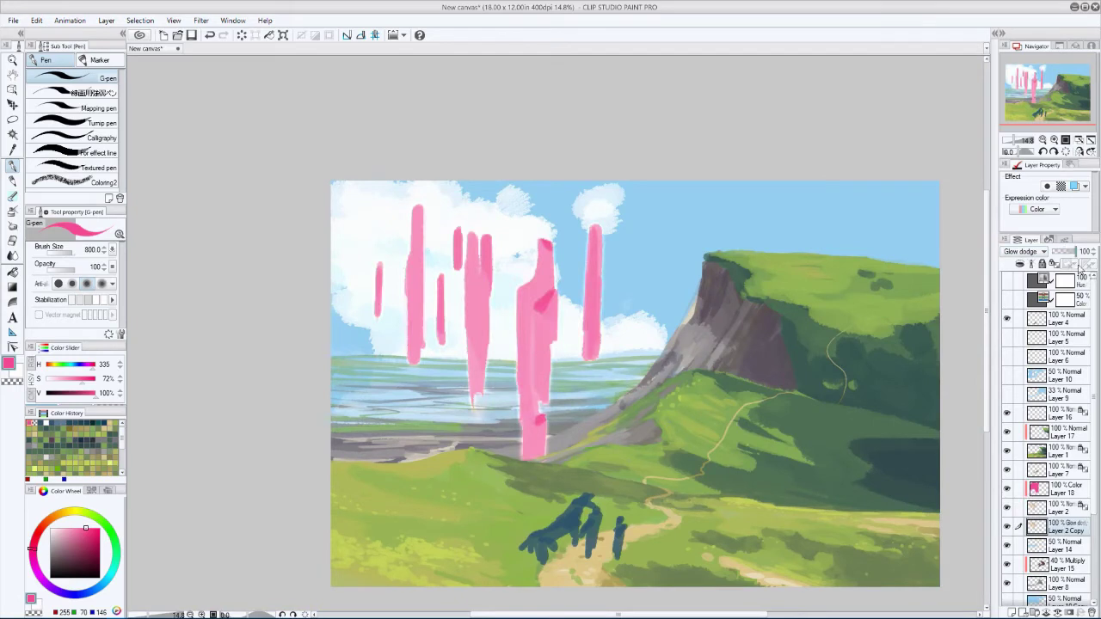
scroll(1024, 251, "up", 6)
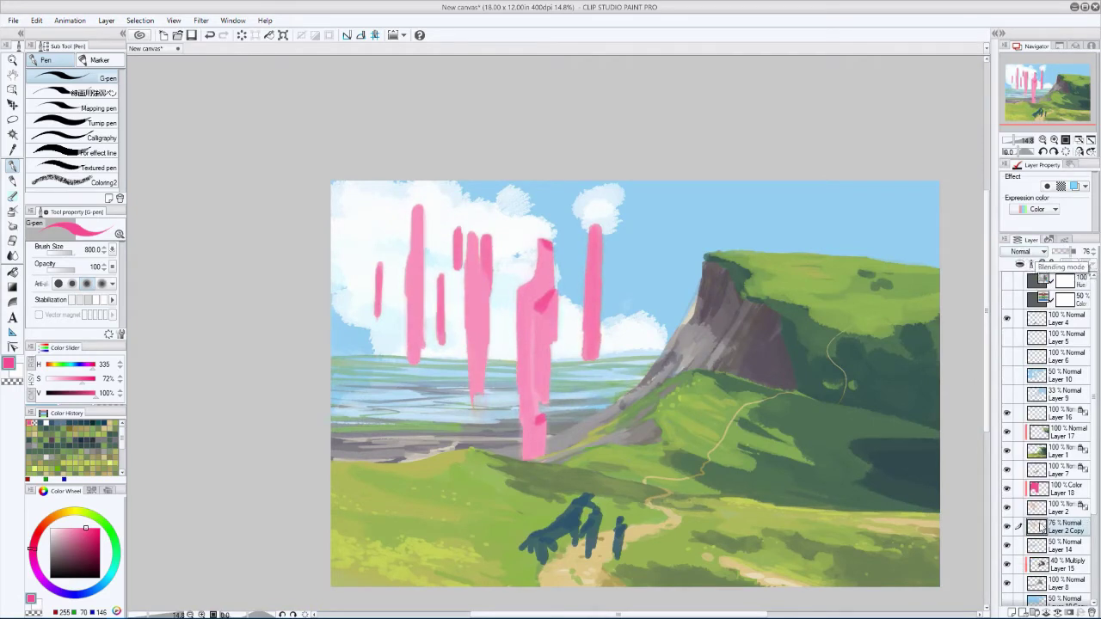
- Move Layer 2 Copy above Layer 18 and set its blending mode to Difference at 100% opacity
left_click_drag(1041, 526, 1015, 481)
scroll(1020, 255, "down", 7)
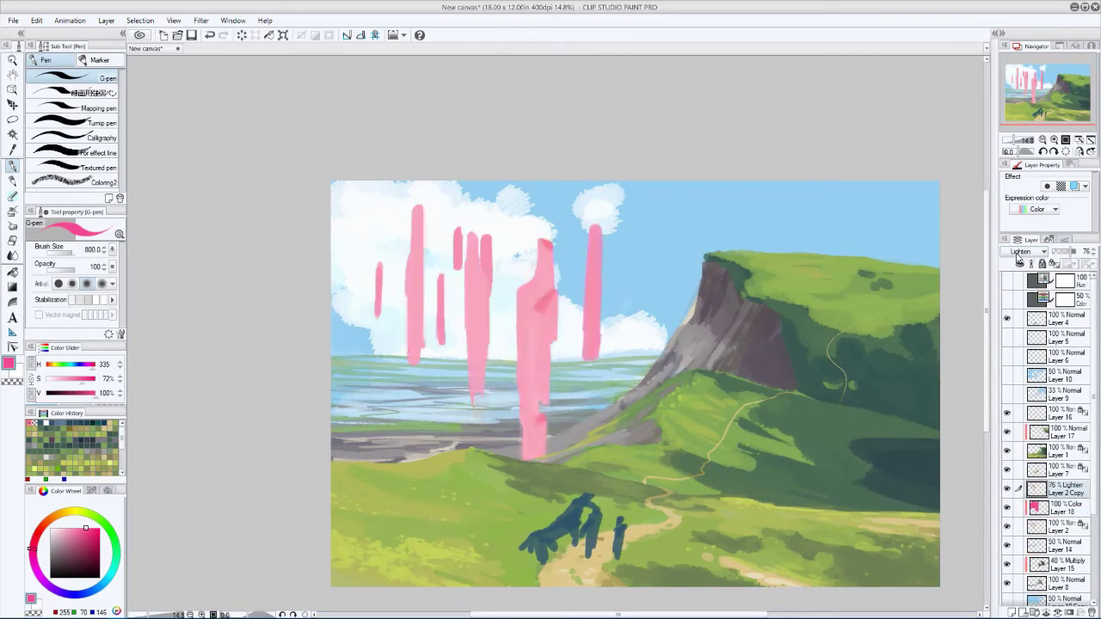
scroll(1018, 255, "down", 12)
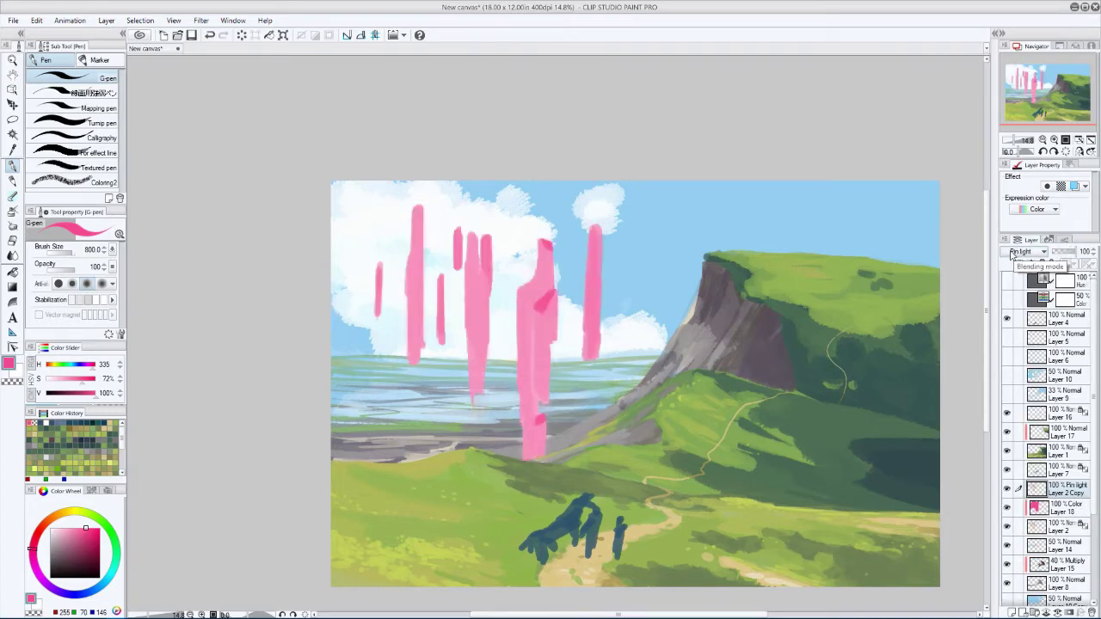
scroll(1014, 255, "down", 2)
scroll(307, 337, "down", 2)
key("h")
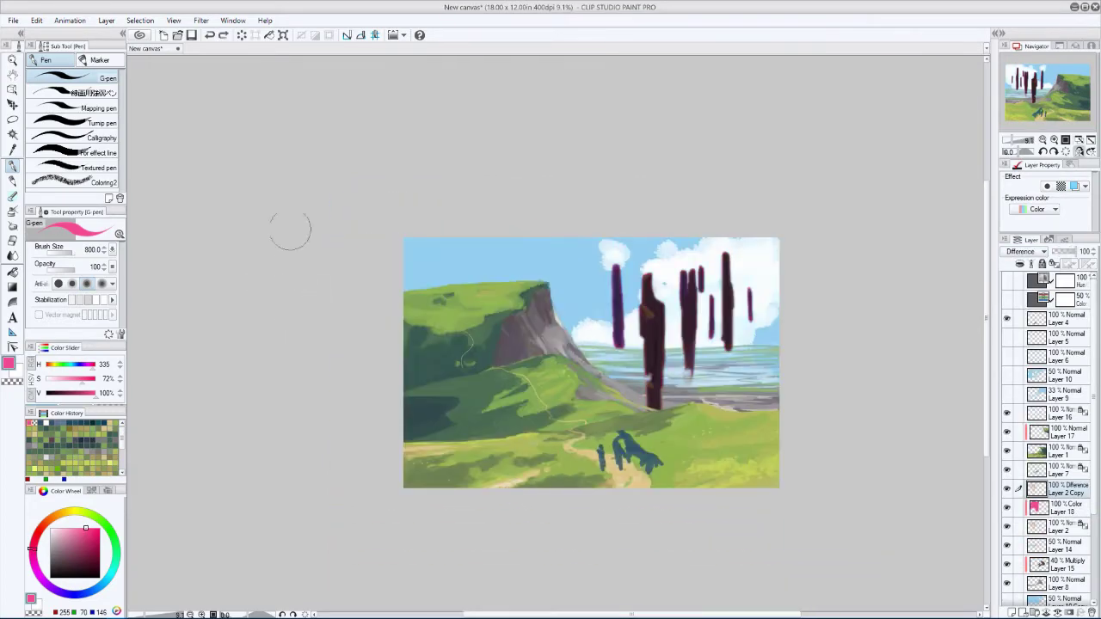
- Group Layer 2, Layer 18 and Layer 2 Copy into a folder and add a new layer clipped to it
scroll(289, 230, "up", 1)
left_click(1032, 526)
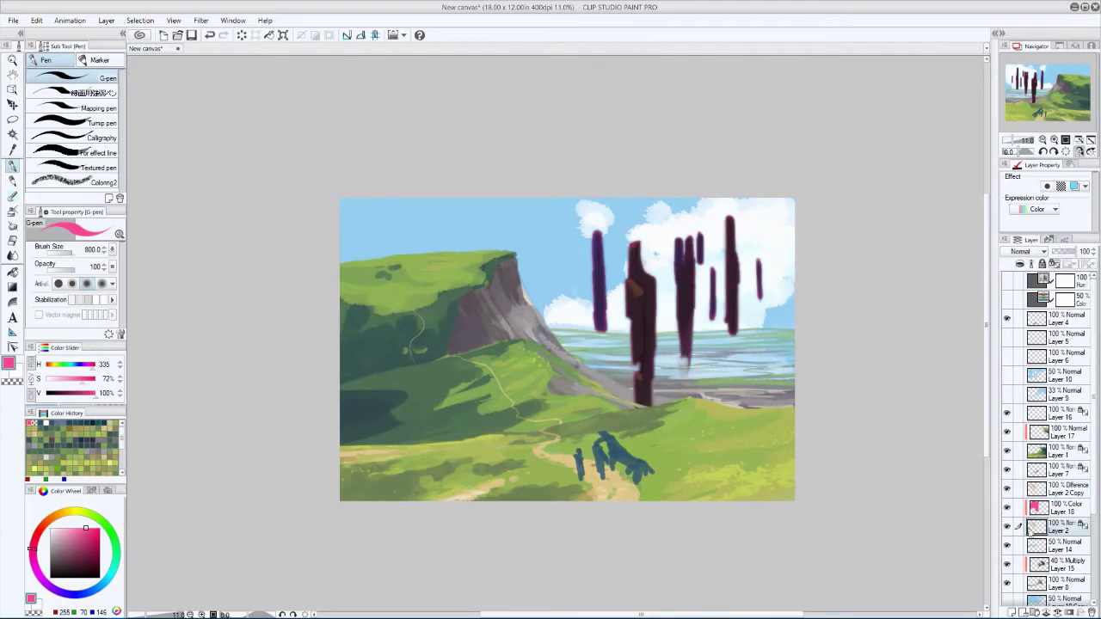
left_click(1037, 507)
scroll(560, 270, "up", 2)
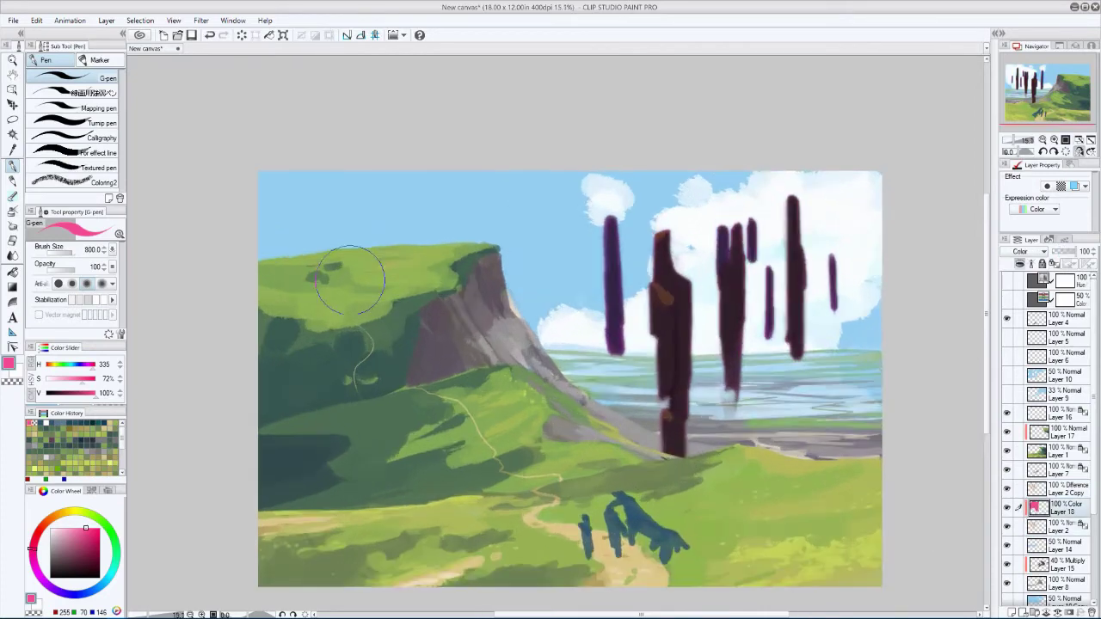
left_click(1041, 489)
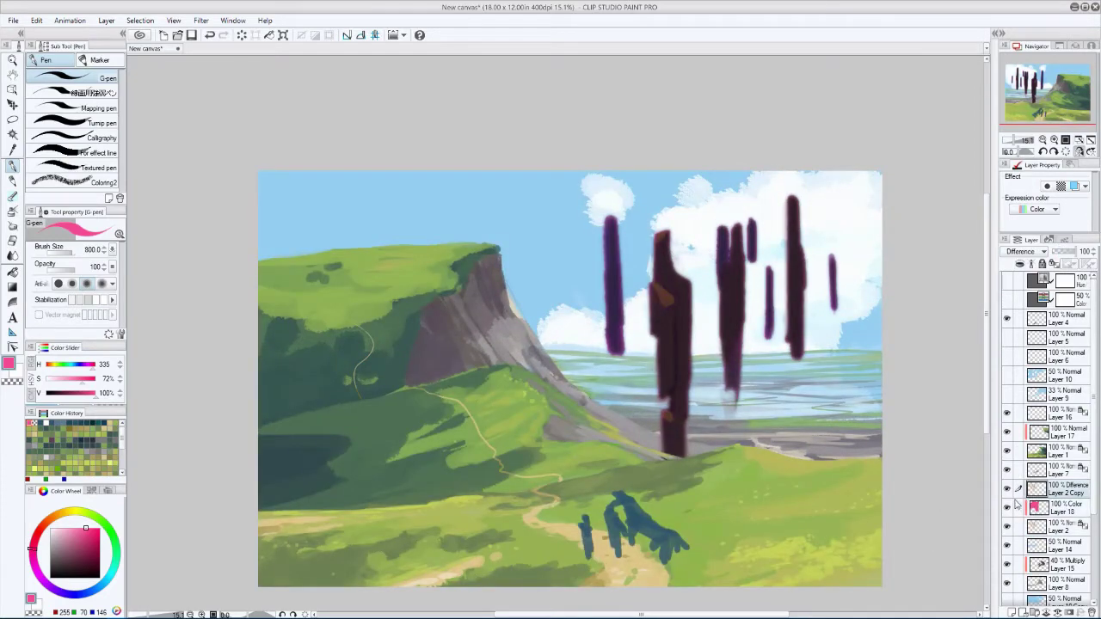
key("ctrl+g")
left_click(1063, 613)
left_click(1027, 489)
- Fade the distant pillars with the Soft airbrush in sampled sky blue (149, 206, 240) at brush size 700
left_click(551, 312, "alt")
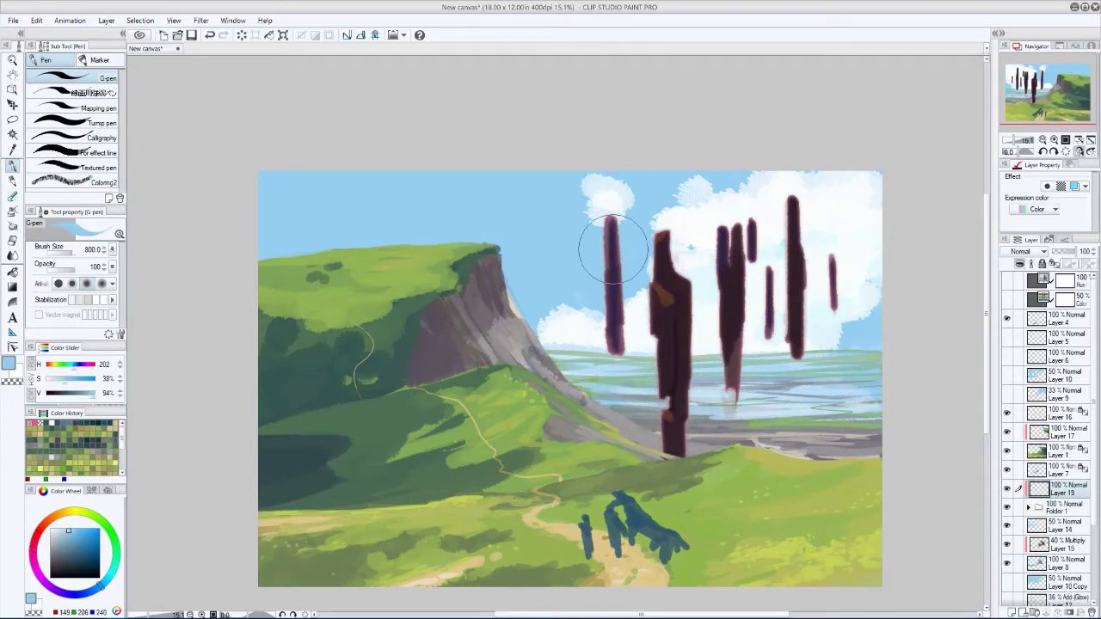
key("b")
left_click_drag(613, 250, 613, 352)
key("bracketright")
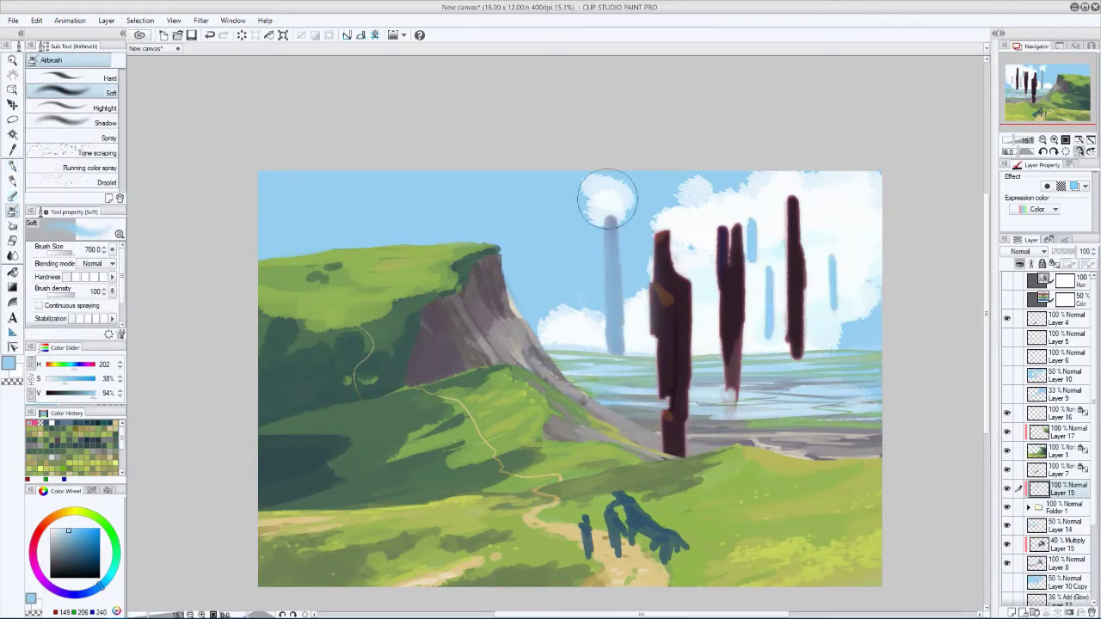
key("ctrl+z")
left_click_drag(793, 352, 774, 163)
left_click_drag(733, 214, 731, 396)
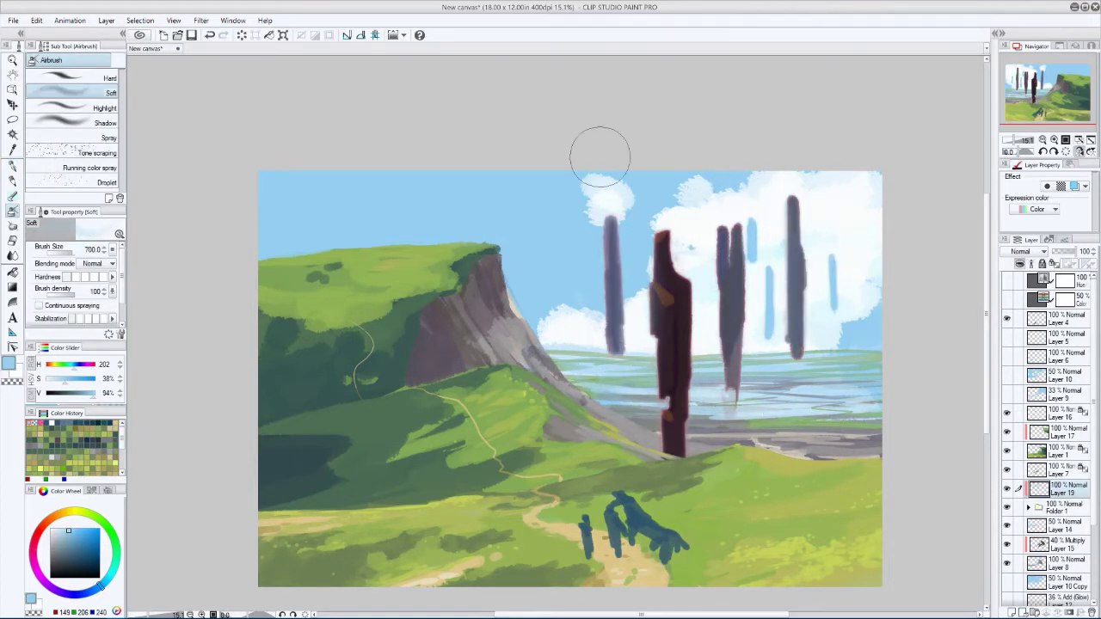
- Reduce the airbrush size to 200 and set Layer 19's blending mode to Screen at 80% opacity
scroll(602, 155, "down", 1)
key("bracketleft")
key("bracketleft")
key("bracketleft")
left_click(1022, 251)
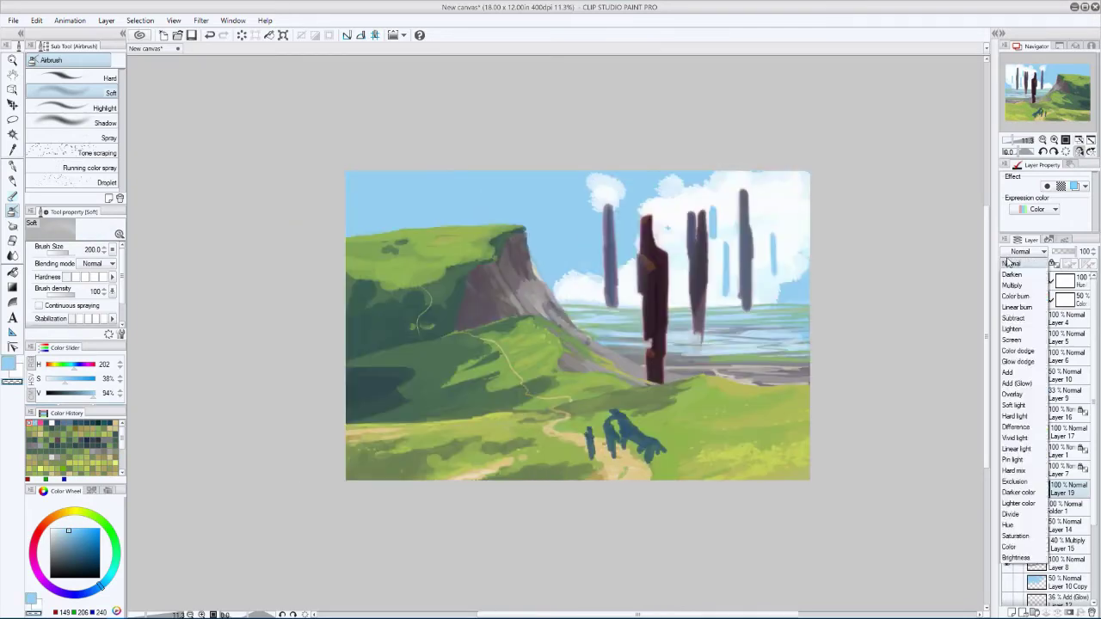
left_click(1041, 368)
scroll(418, 297, "down", 1)
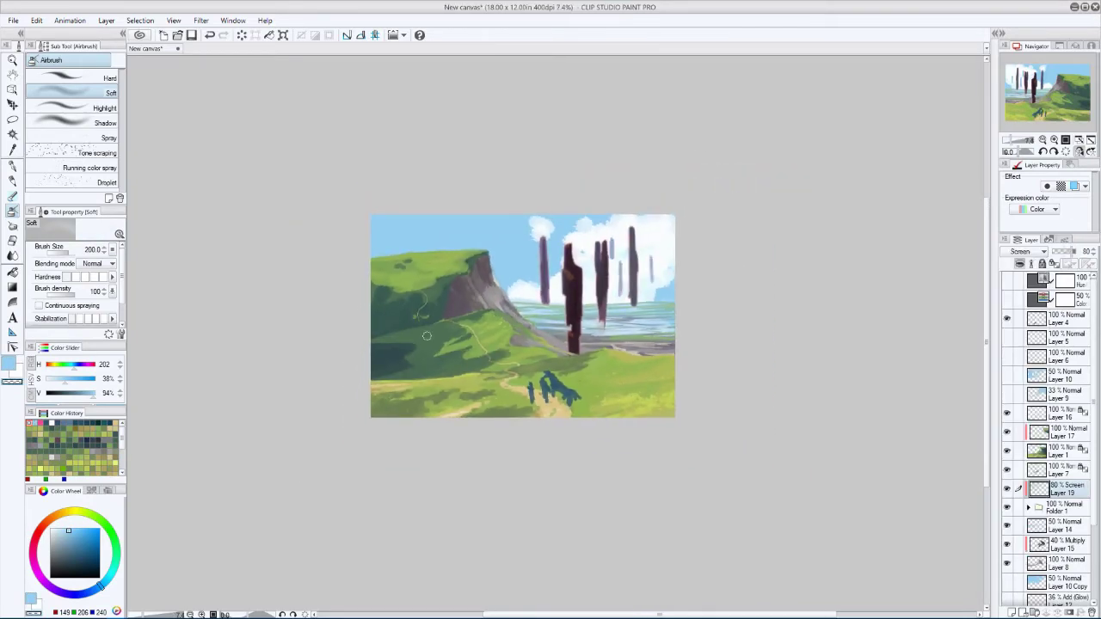
- Toggle the visibility of Layer 19 and Layer 14 to compare their effect on the pillars
scroll(427, 335, "up", 1)
left_click(1008, 488)
left_click(1007, 525)
left_click(1008, 525)
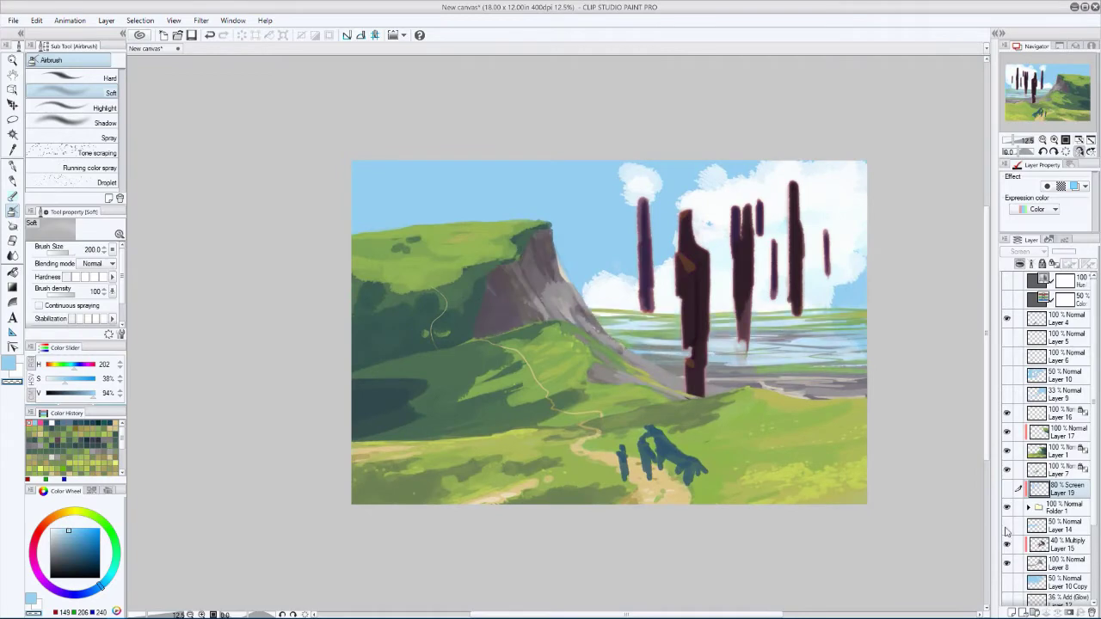
left_click(1007, 526)
left_click(1007, 525)
- Clip Layer 2 Copy to the layer below it and set Folder 1's blending mode to Normal
left_click(1049, 510)
scroll(727, 339, "up", 2)
left_click(1028, 507)
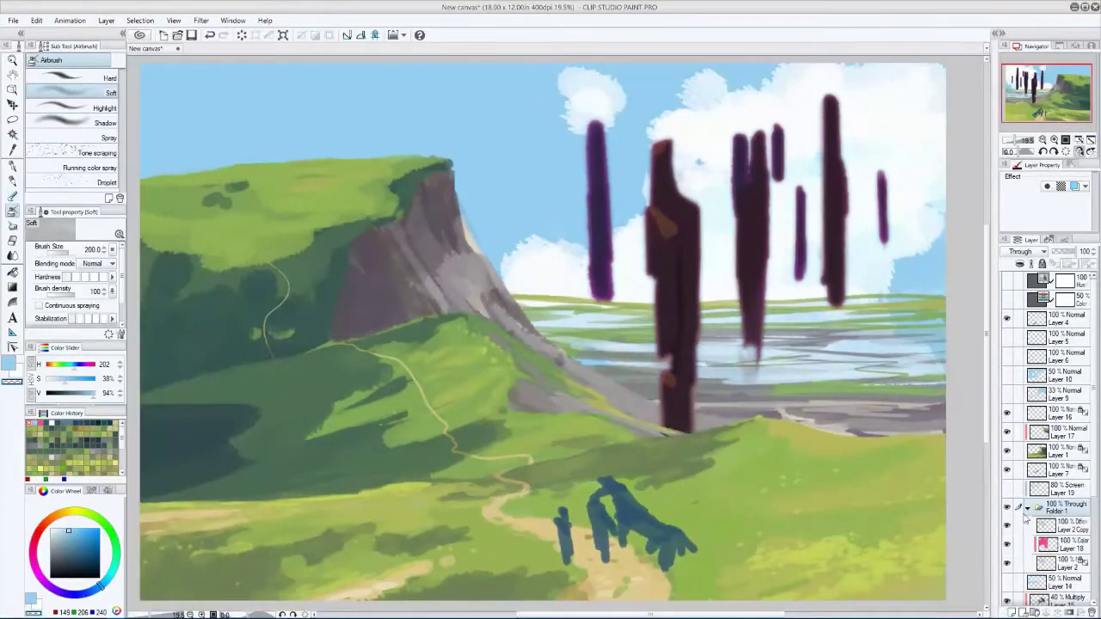
left_click(1015, 528)
left_click(1007, 526)
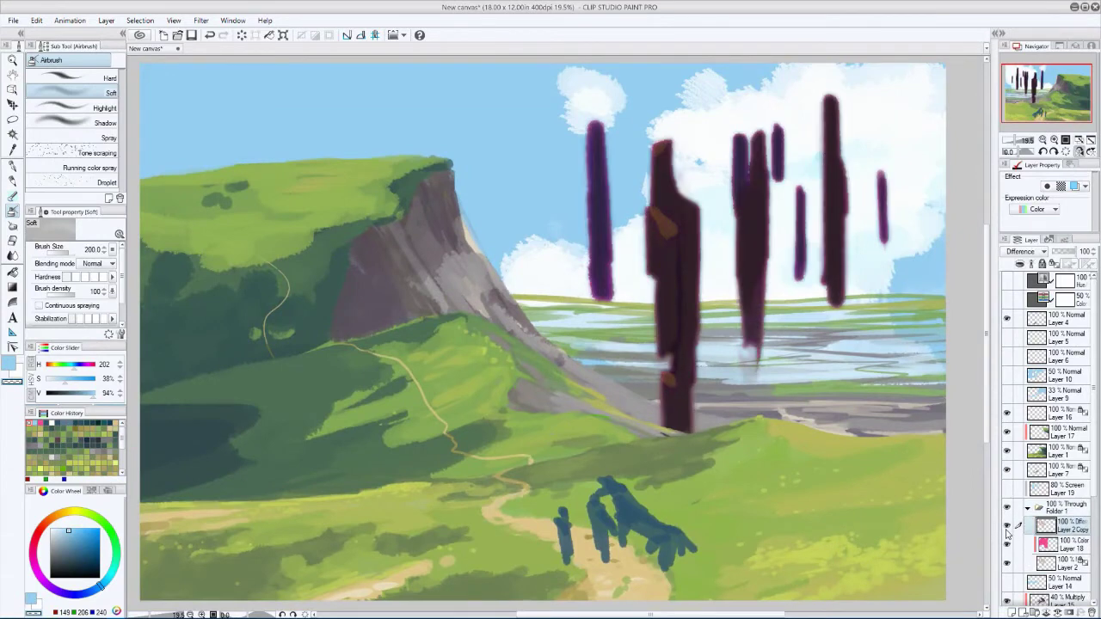
left_click(1032, 509)
left_click(1023, 252)
left_click(1008, 274)
left_click(1067, 527)
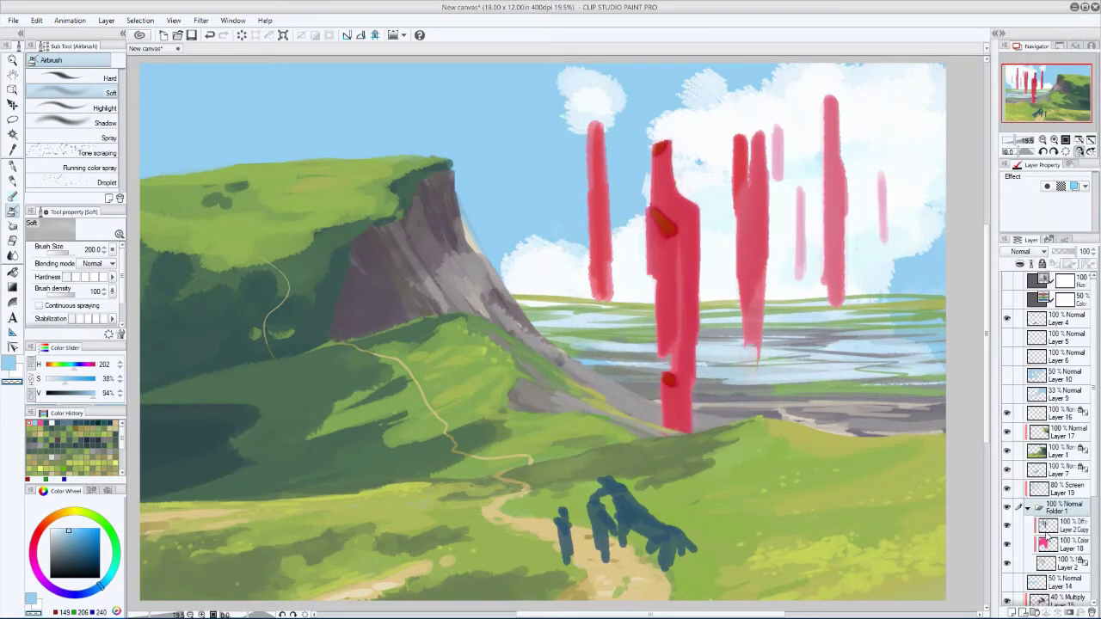
- Try darkening the pillars by shifting hue, saturation and brightness on Layer 2 Copy, checking the result with the canvas mirrored
key("ctrl+u")
left_click_drag(120, 358, 197, 367)
key("ctrl+minus")
left_click_drag(86, 365, 49, 358)
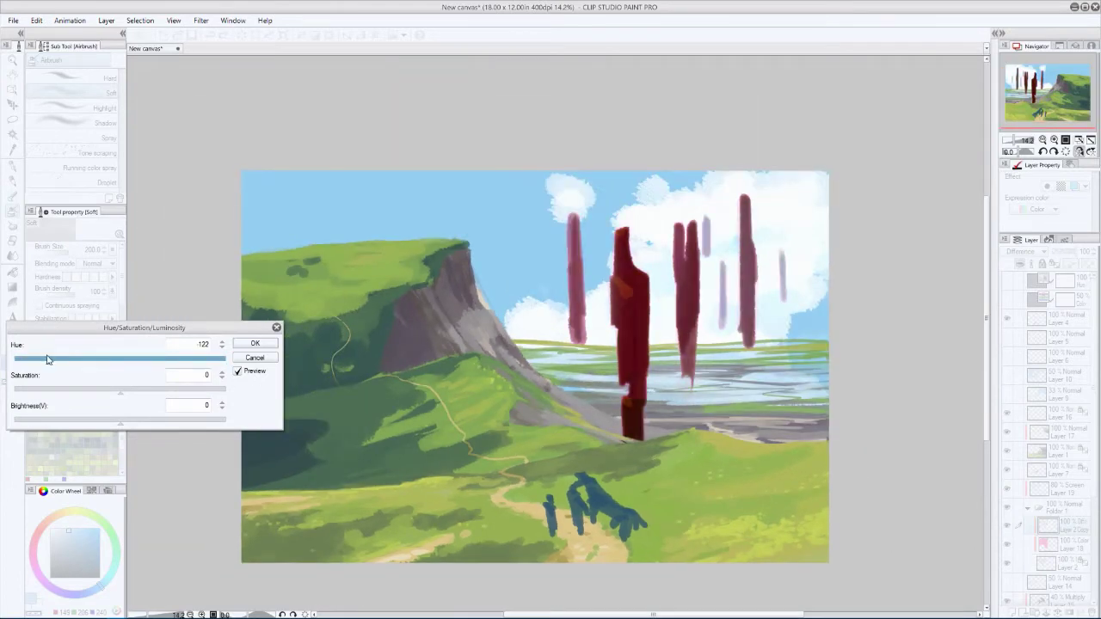
left_click_drag(120, 392, 225, 392)
left_click_drag(49, 359, 92, 358)
left_click_drag(163, 421, 201, 422)
key("ctrl+minus")
key("h")
left_click(34, 359)
left_click_drag(16, 364, 120, 393)
left_click_drag(201, 422, 132, 421)
left_click_drag(203, 362, 74, 364)
key("Return")
key("h")
key("h")
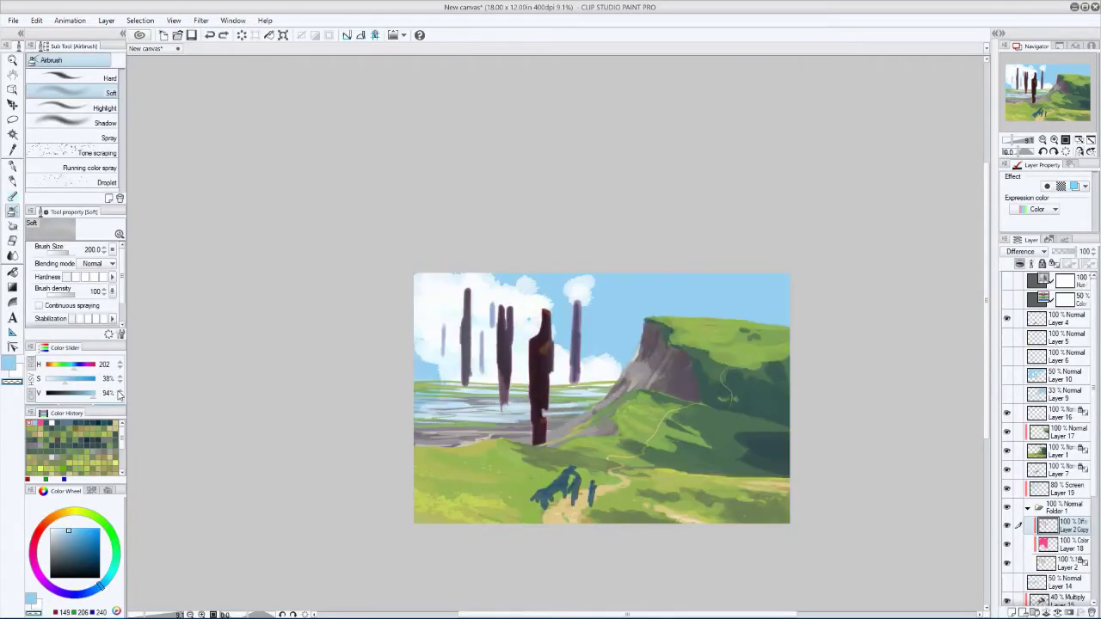
- Hide Layer 18 and undo the hue/saturation adjustment on Layer 2 Copy
left_click(1007, 543)
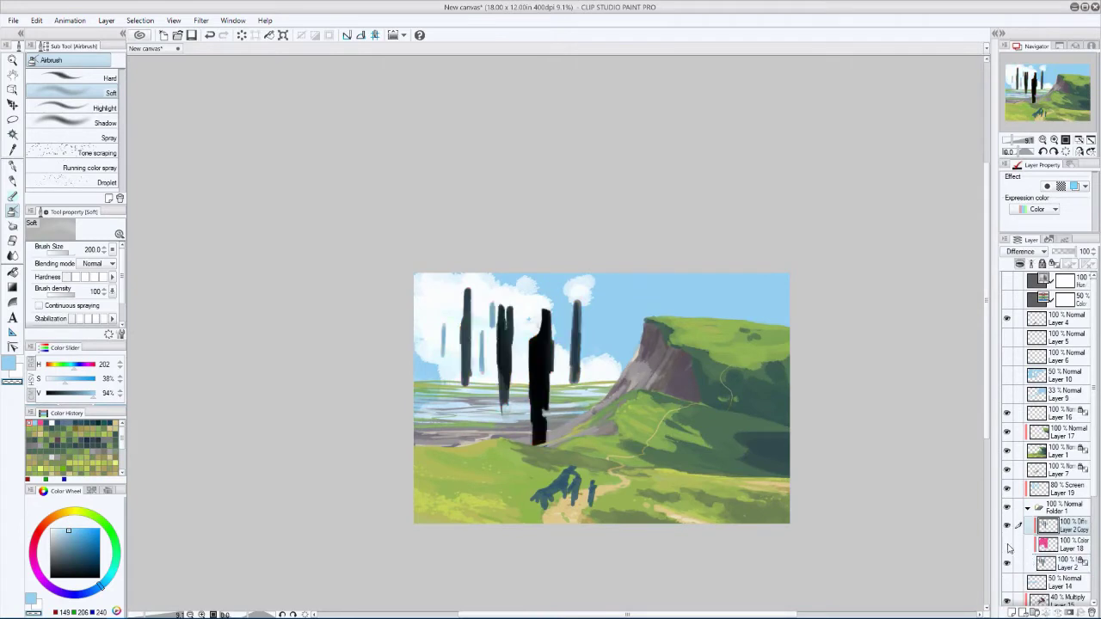
key("ctrl+z")
key("ctrl+y")
key("ctrl+z")
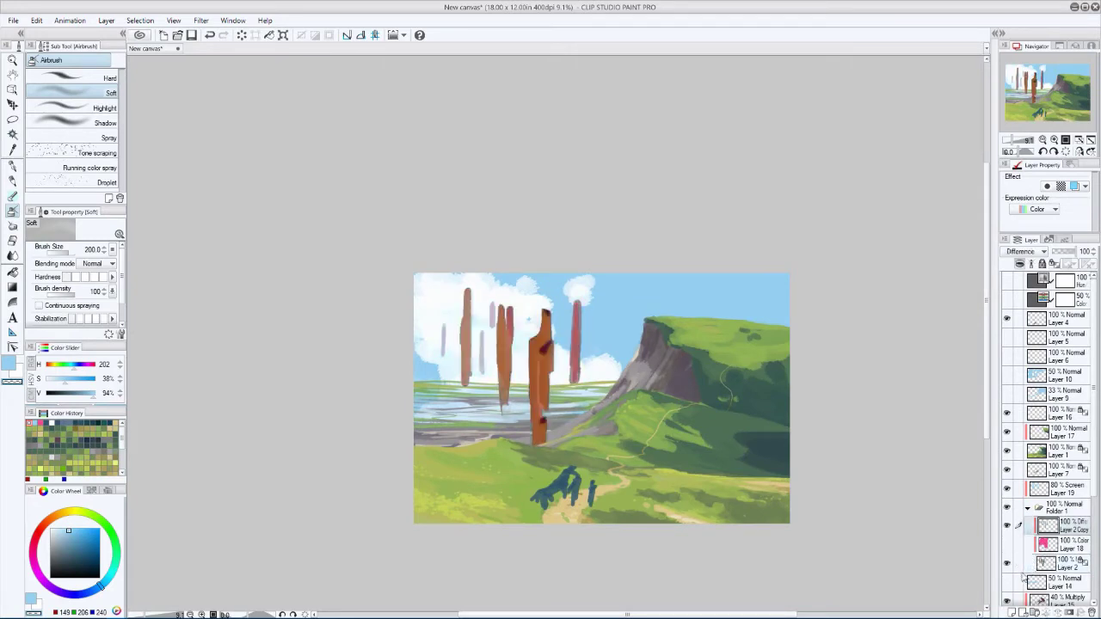
- Recolour Layer 2 Copy with Hue/Saturation/Luminosity so the main pillar turns dark maroon with teal accents
key("ctrl+u")
left_click_drag(119, 359, 68, 421)
key("h")
key("Return")
key("h")
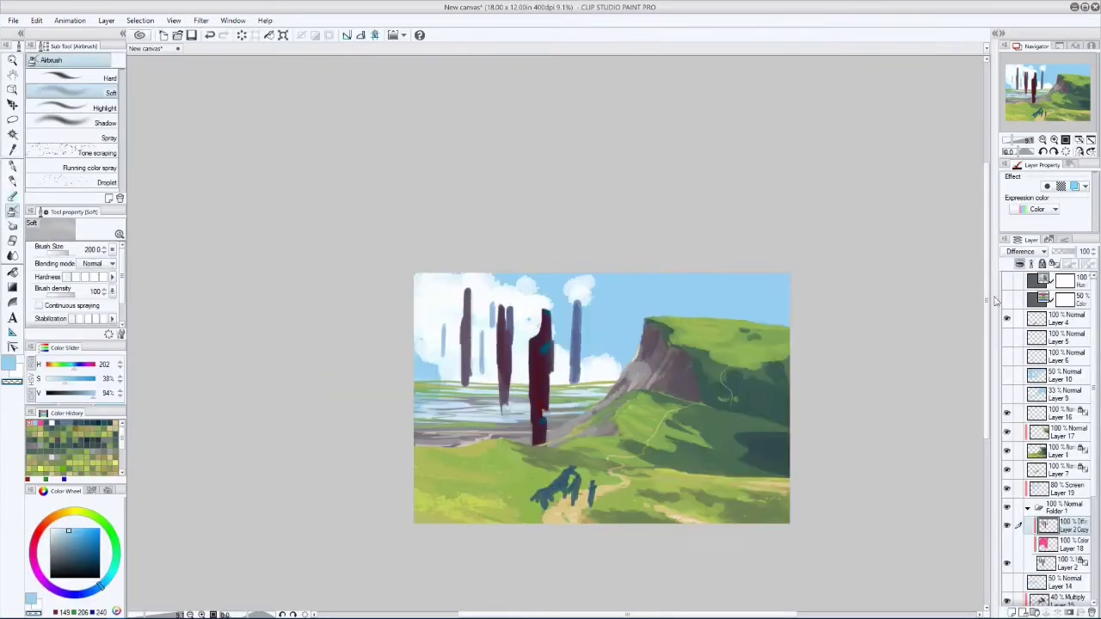
scroll(460, 422, "up", 1)
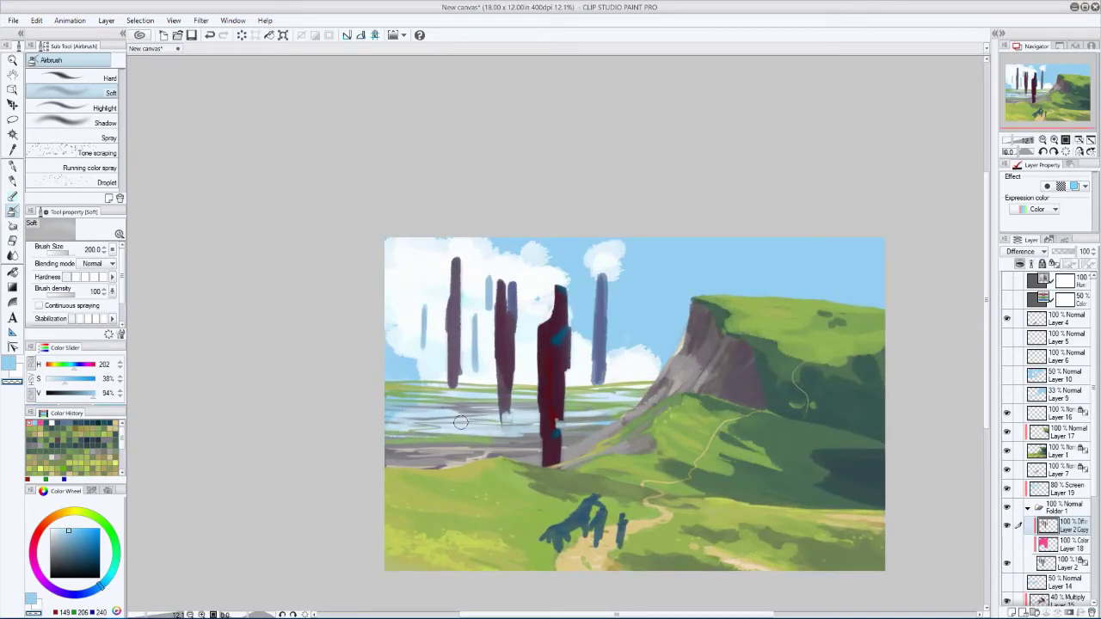
- Save the painting to the Desktop as "25032018 bb 1" in CLIP STUDIO FORMAT
key("ctrl+s")
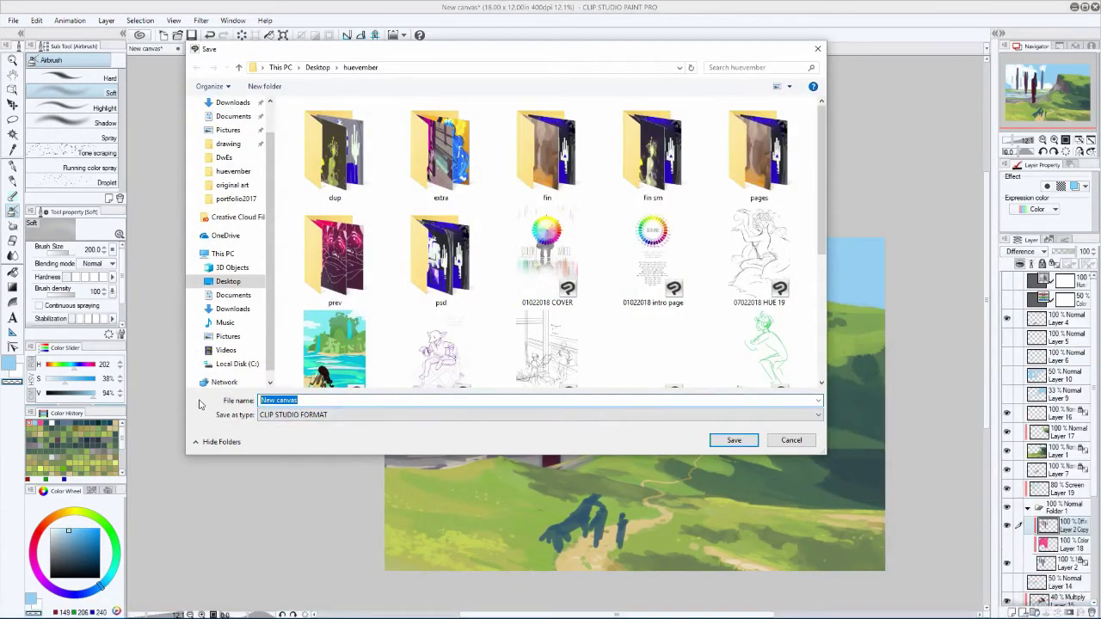
type("25032018 bb")
scroll(262, 216, "up", 1)
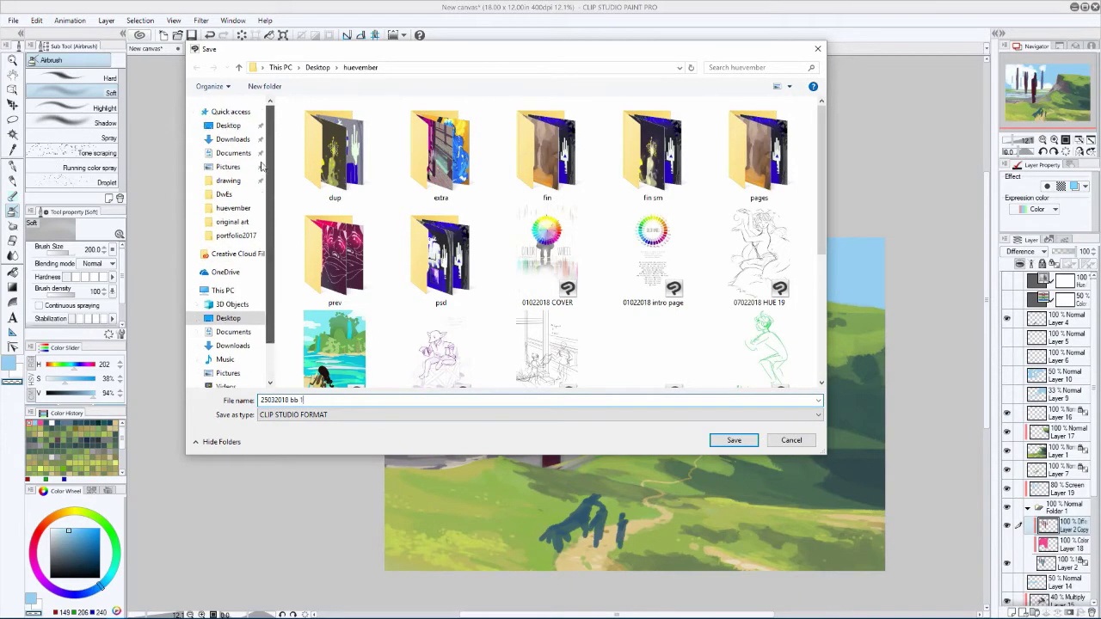
left_click(226, 124)
left_click(734, 439)
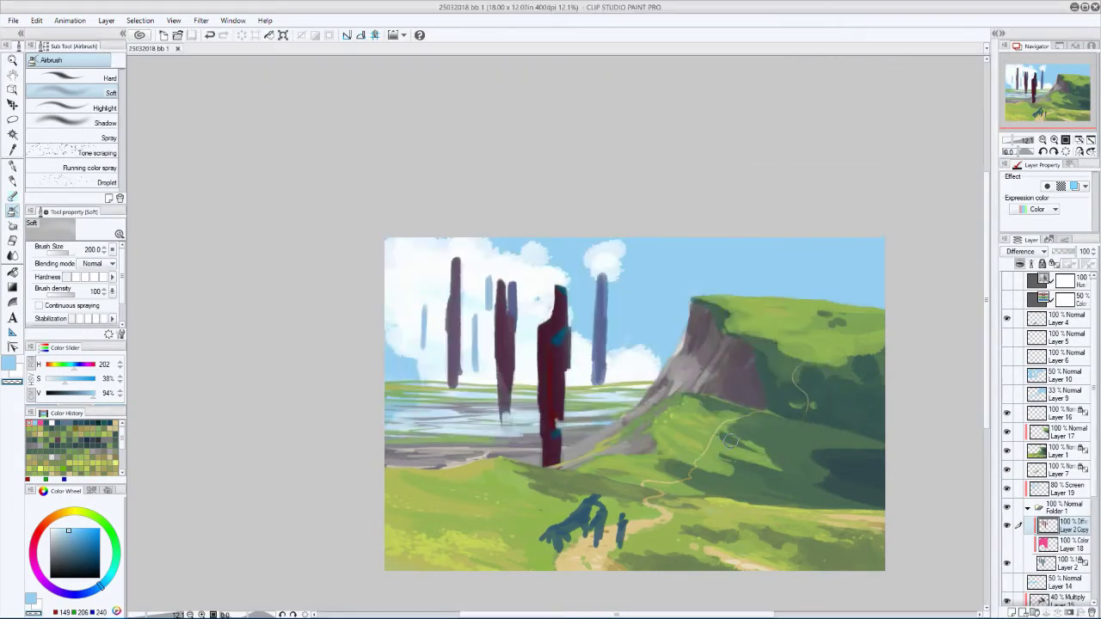
- Create a new layer and block in a peach (240, 206, 171) animal body over the blue trail figures with the size 60 pencil
key("ctrl+shift+n")
left_click(58, 514)
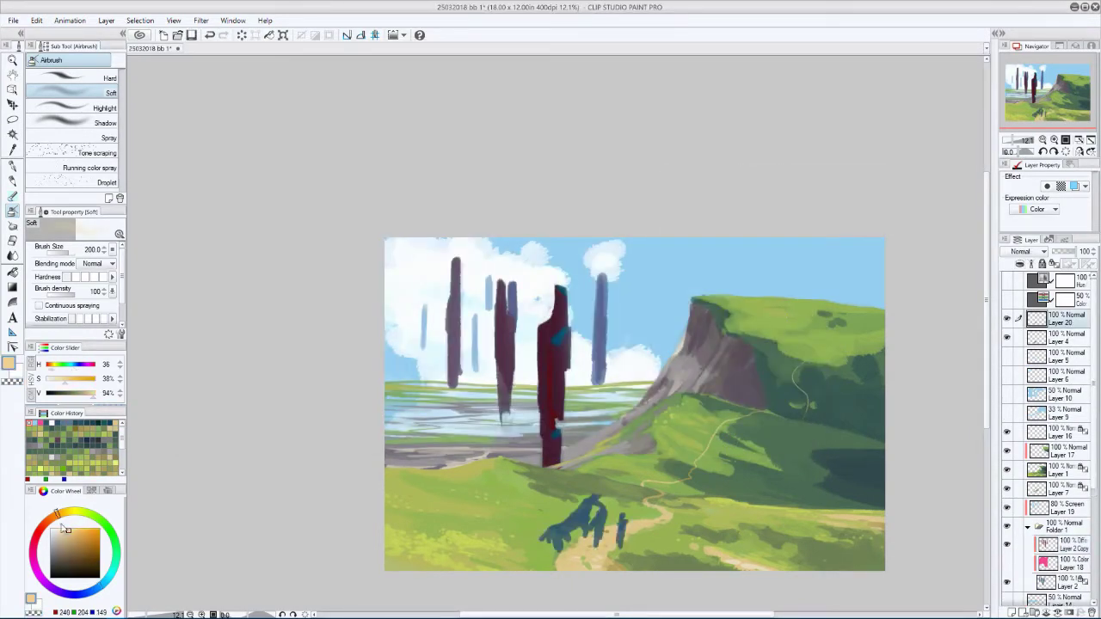
scroll(585, 503, "up", 2)
key("p")
mouse_move(548, 492)
left_mouse_down()
mouse_move(590, 503)
mouse_move(548, 524)
mouse_move(532, 472)
left_mouse_up()
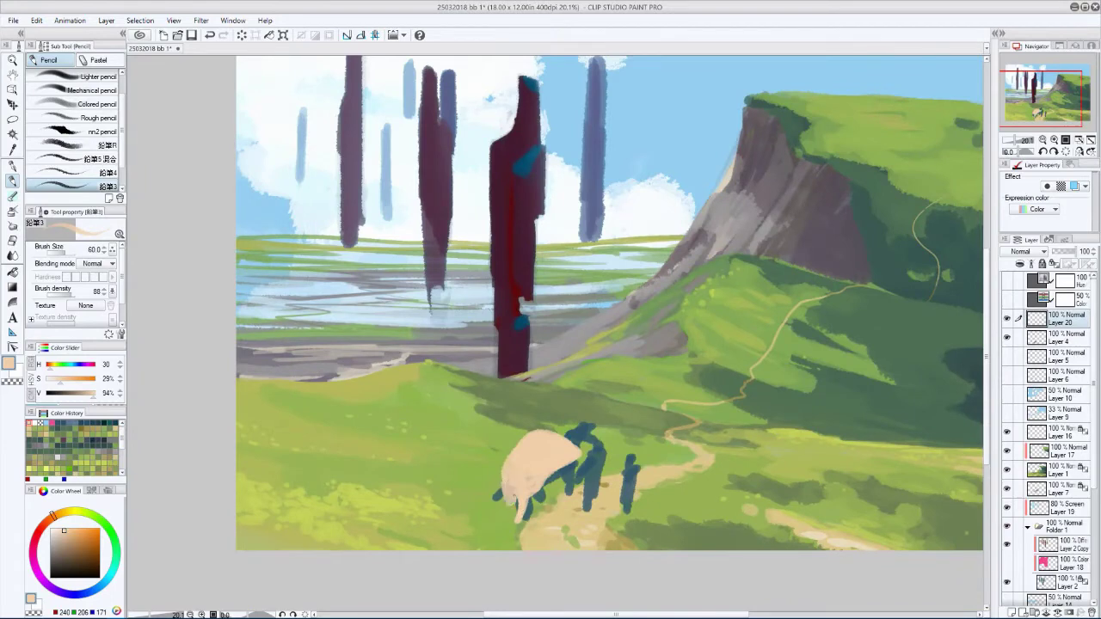
- Refine the peach animal's head and legs with the pencil at sizes 40 to 60, checking the silhouette with the canvas mirrored
key("h")
key("bracketright")
key("h")
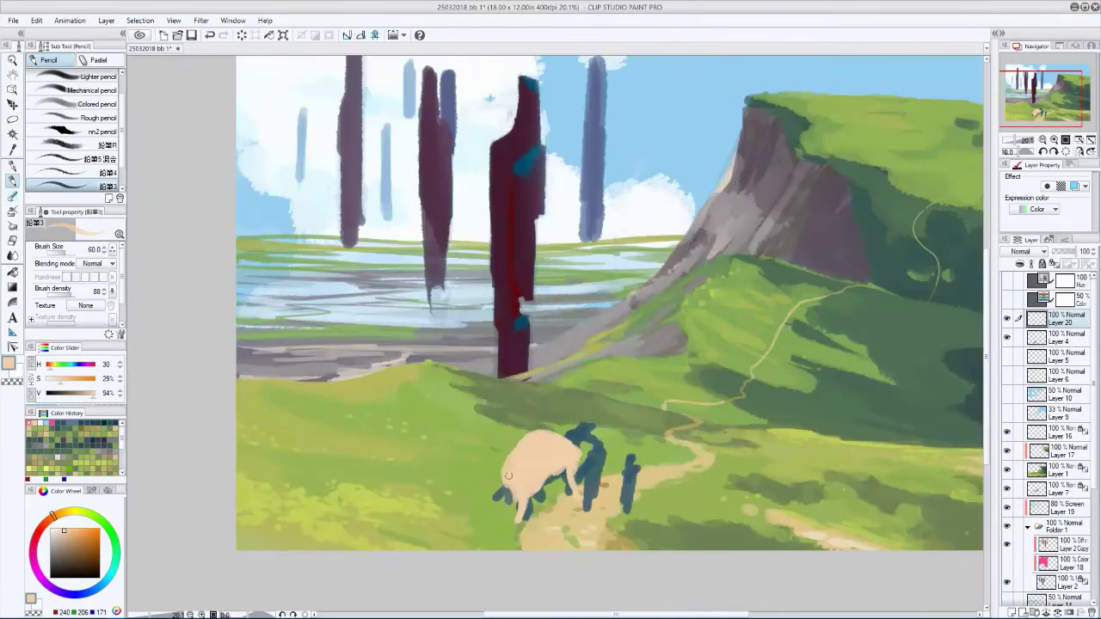
key("h")
key("h")
key("h")
key("h")
key("h")
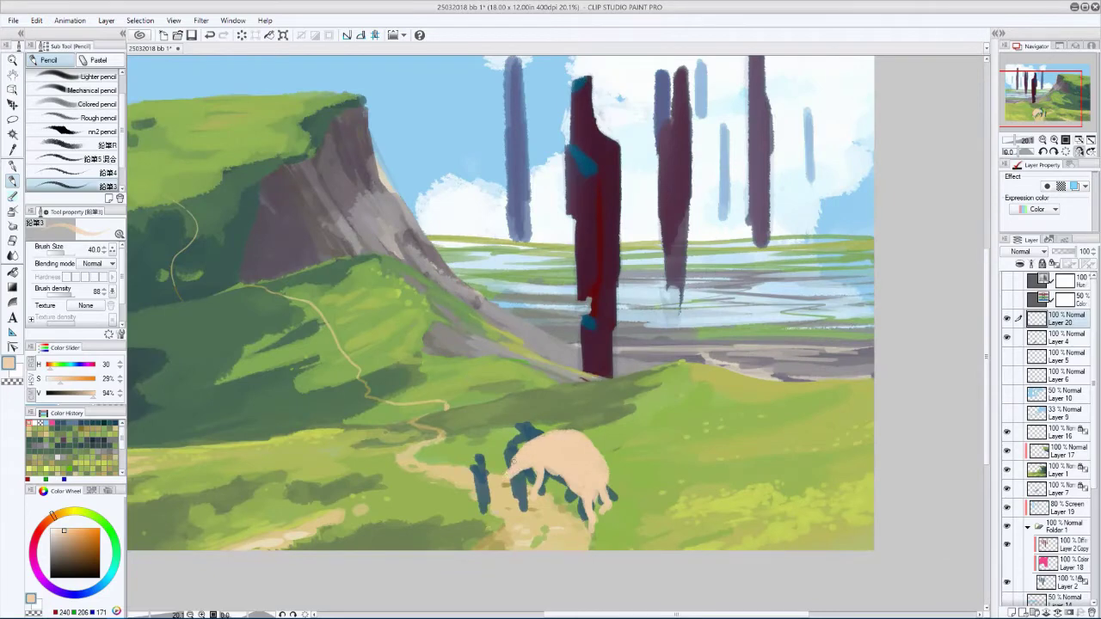
key("bracketright")
key("bracketright")
key("h")
key("h")
key("h")
- Shift the animal's hue to pale yellow and move it off the blue figures onto the grass
key("ctrl+u")
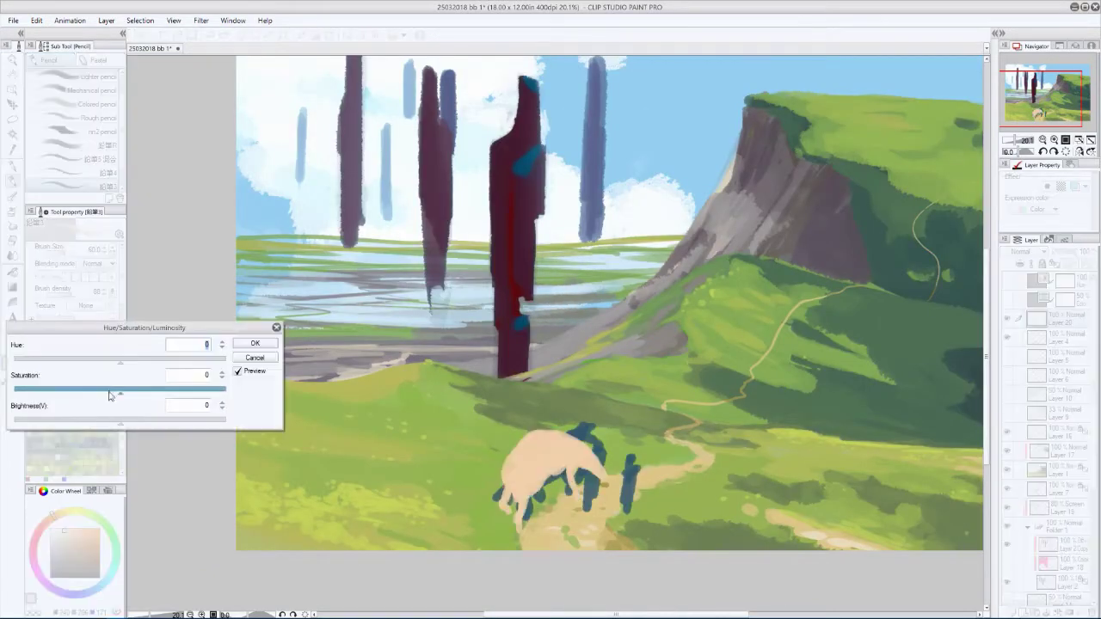
mouse_move(103, 359)
left_mouse_down()
mouse_move(161, 360)
mouse_move(99, 359)
mouse_move(110, 359)
left_mouse_up()
key("Return")
key("k")
left_click_drag(551, 473, 492, 473)
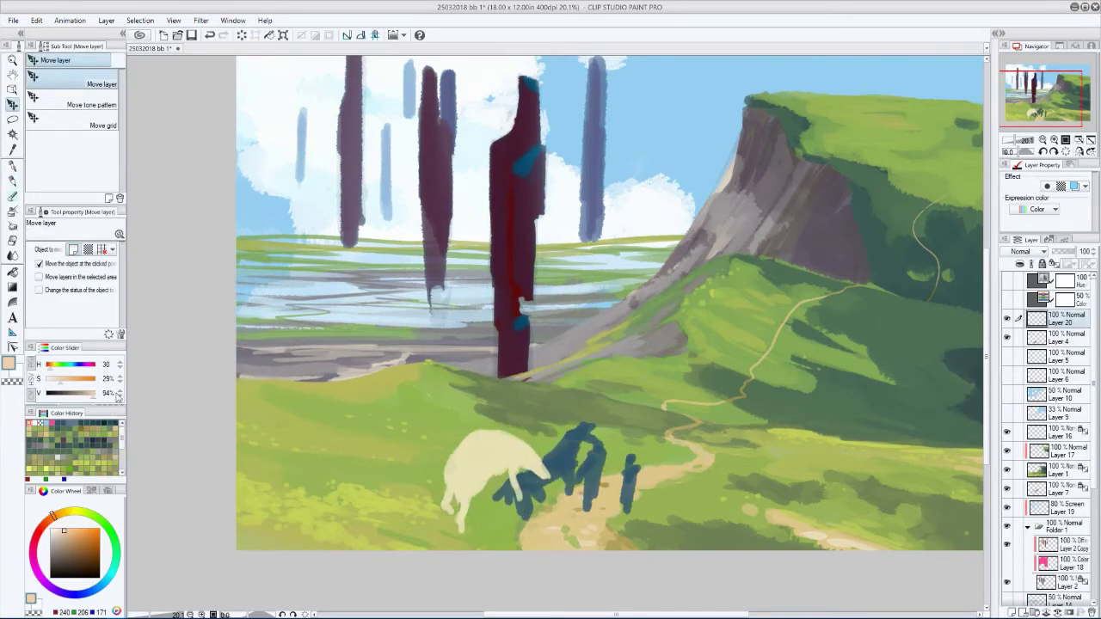
- Lock Layer 20's transparent pixels and shade the animal's underside in olive beige (184, 179, 120) with the pencil
key("h")
key("p")
left_click(665, 490, "alt")
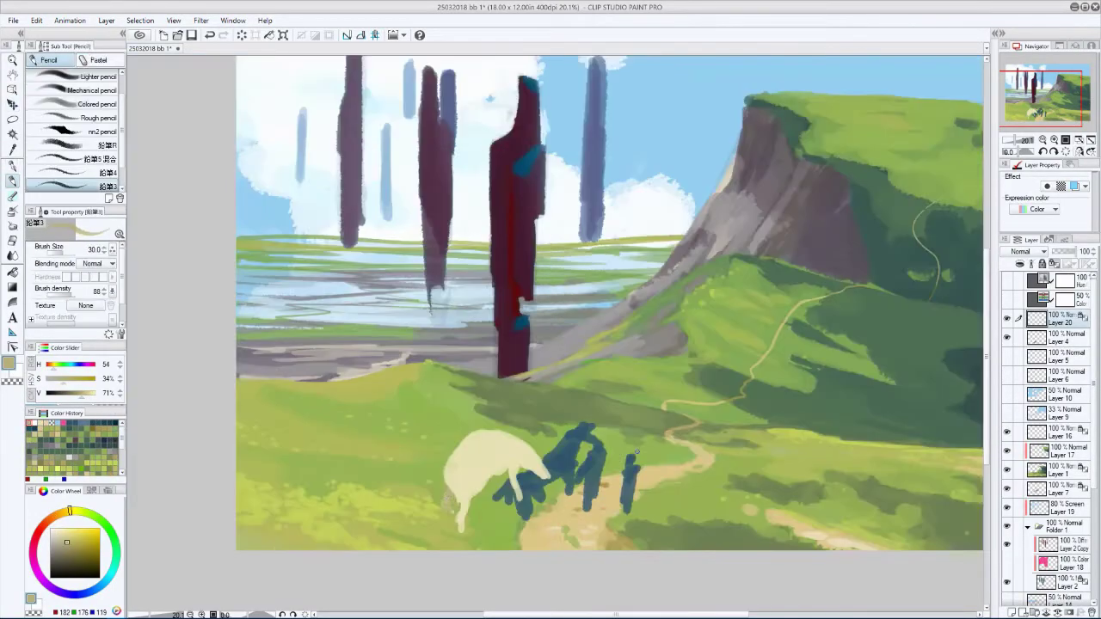
key("h")
left_click(444, 505, "alt")
key("h")
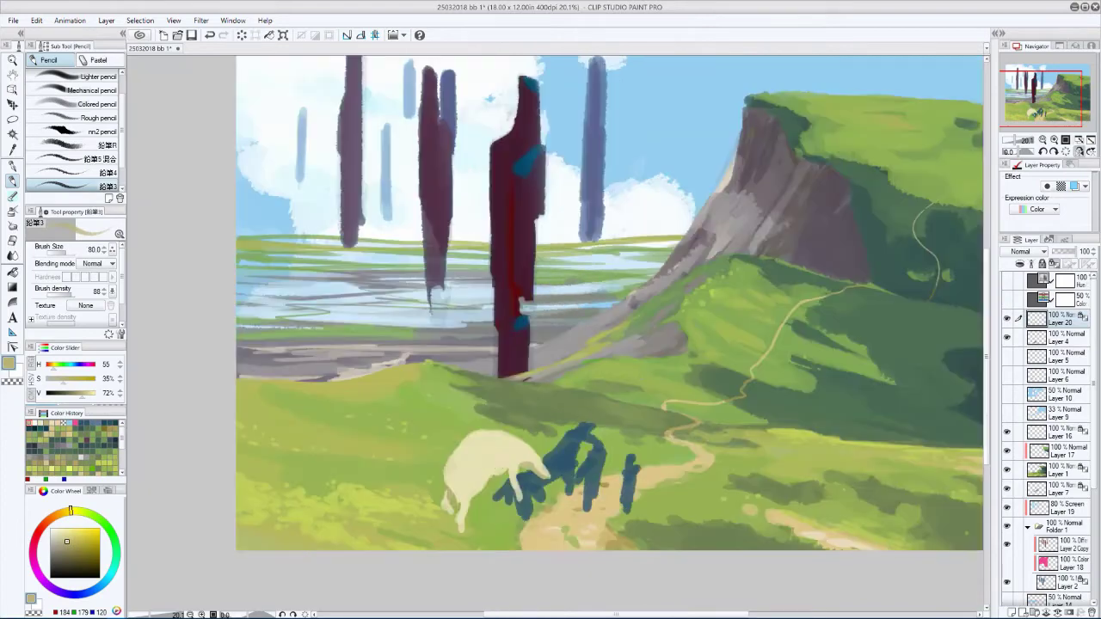
key("h")
key("h")
key("h")
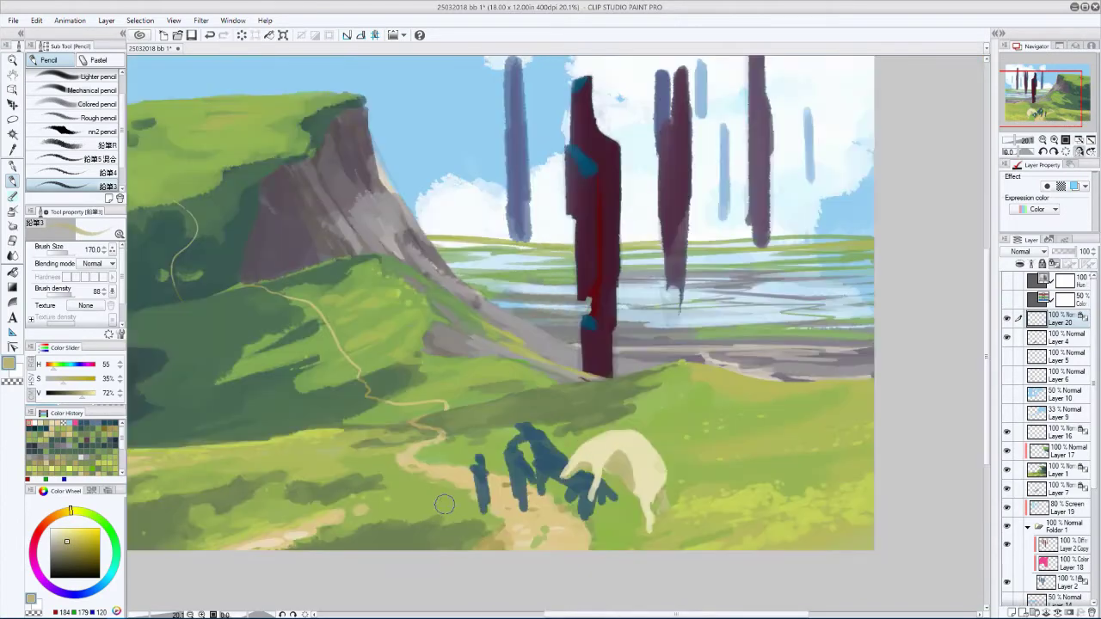
- Soften the animal's shading with sampled beige (194, 189, 133) at brush size 200 and cream (231, 225, 180) at 100
left_click(594, 450, "alt")
left_click_drag(594, 450, 602, 465)
key("h")
left_click_drag(534, 456, 477, 491)
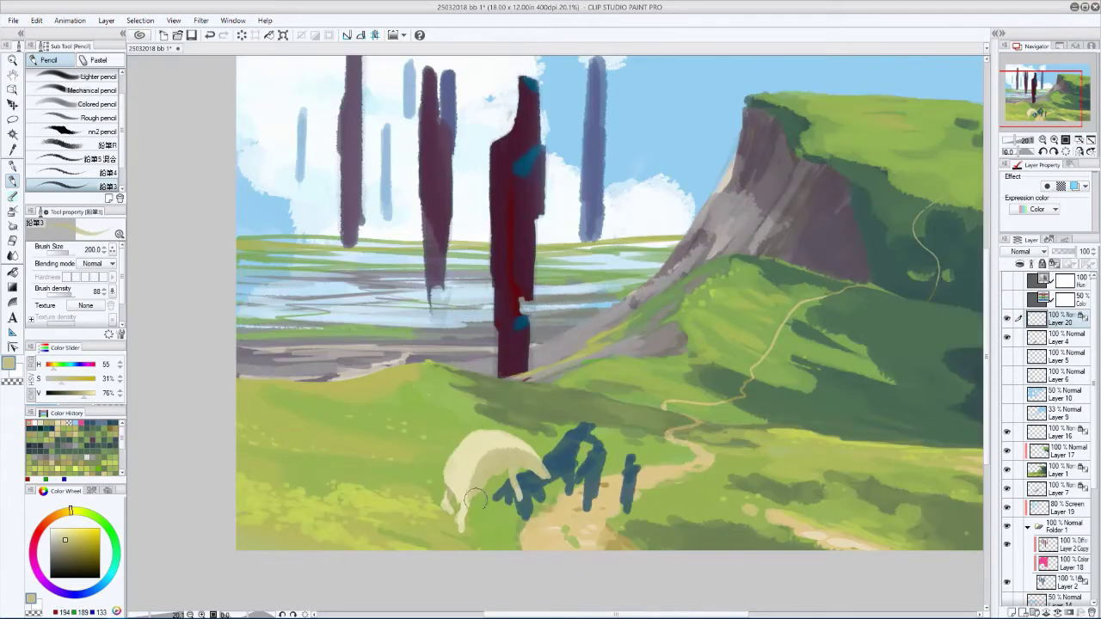
key("h")
left_click(613, 462, "alt")
key("h")
key("h")
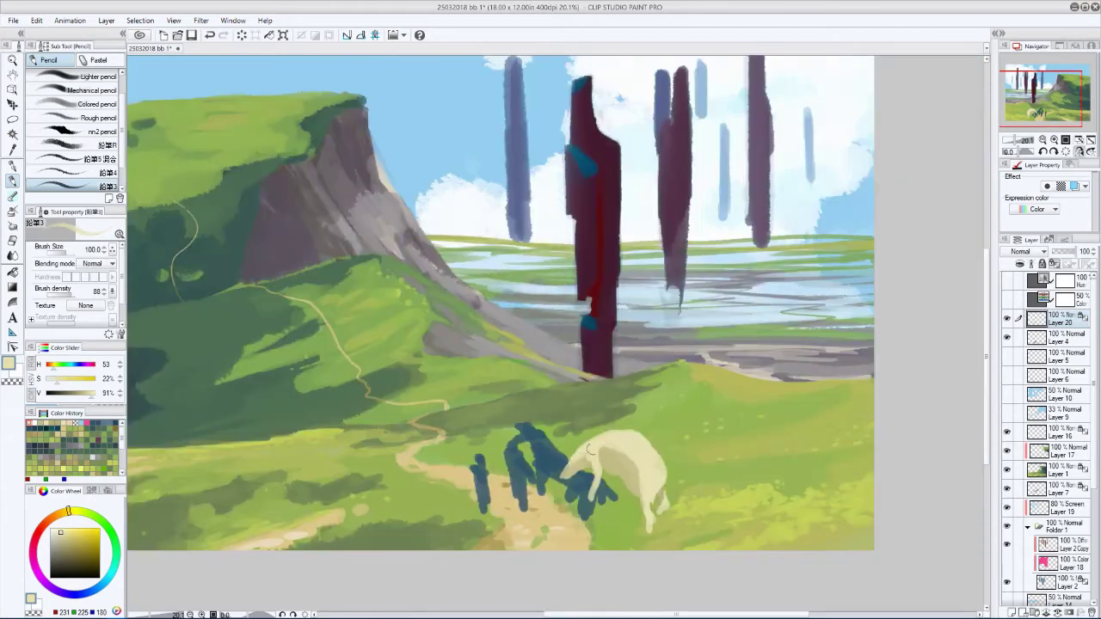
key("h")
- Add a new layer and paint a bushy brown (147, 122, 101) tail on the animal with the size 100 pencil
key("ctrl+shift+n")
key("alt+bracketleft")
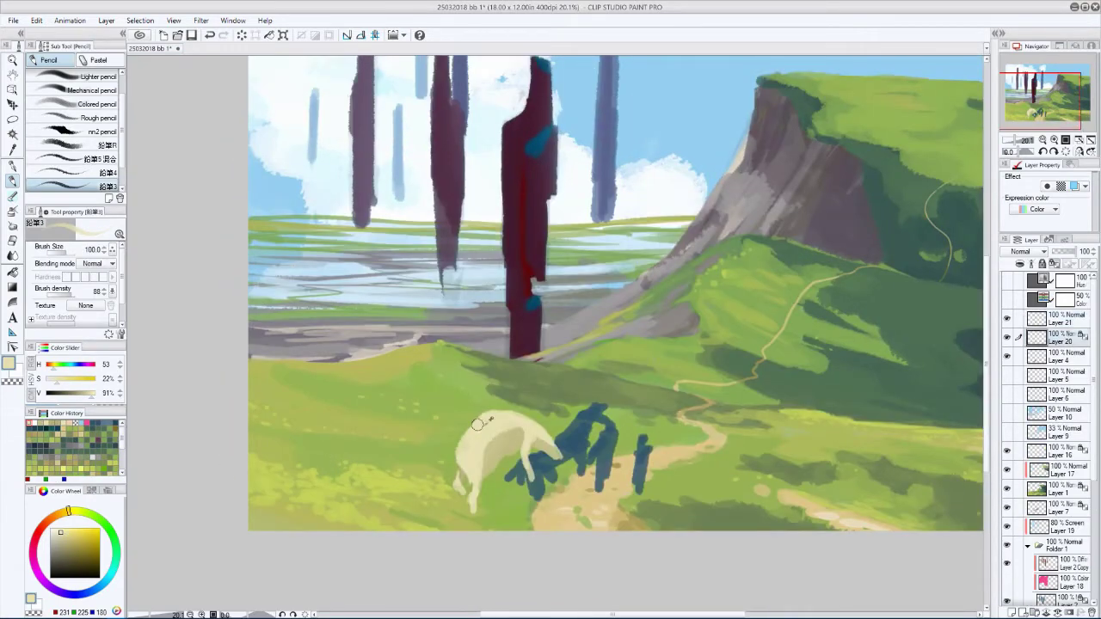
left_click(465, 451, "alt")
left_click_drag(461, 450, 457, 459)
key("alt+bracketright")
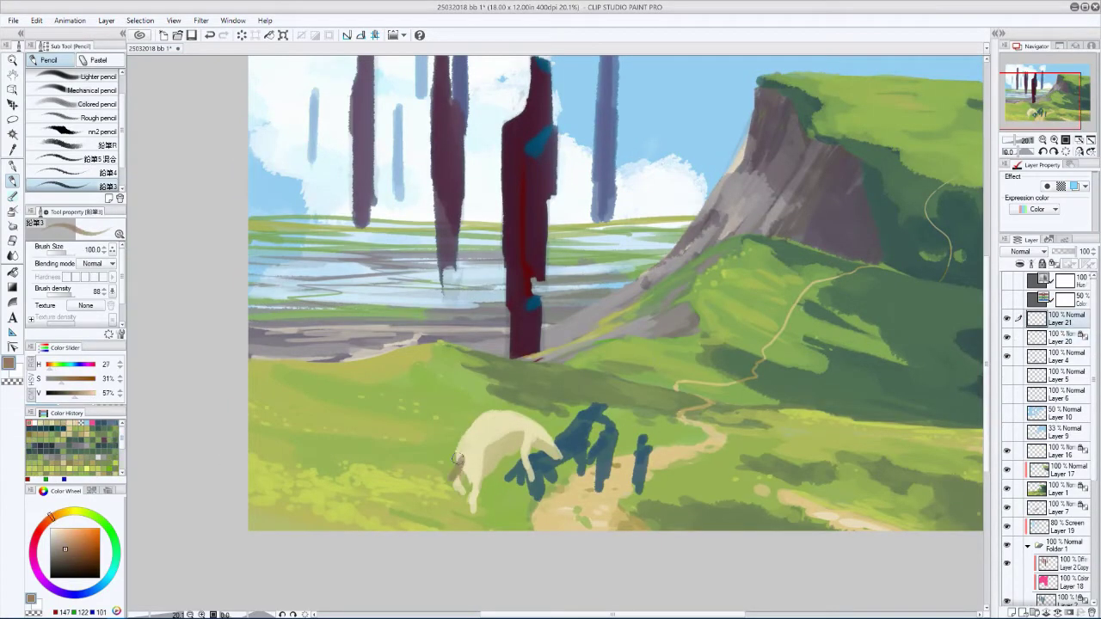
key("h")
mouse_move(430, 503)
left_mouse_down()
mouse_move(445, 461)
mouse_move(642, 447)
mouse_move(638, 460)
mouse_move(468, 443)
left_mouse_up()
key("bracketleft")
key("h")
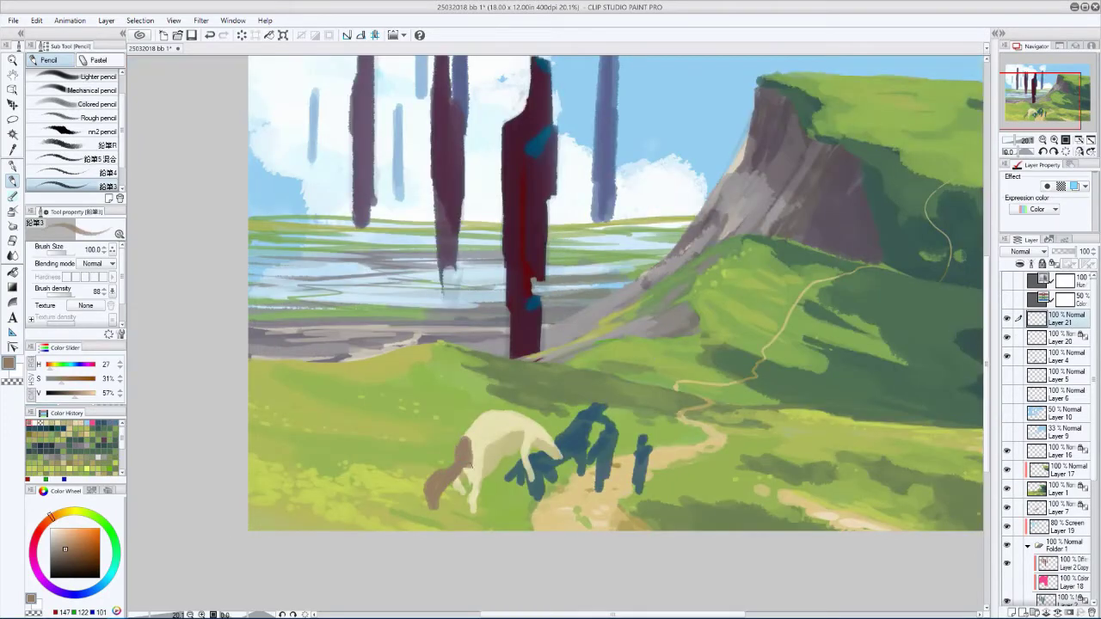
- Refine the brown details on Layer 21 with the size 50 pencil and transparent colour at size 40, undoing one stroke
key("h")
key("h")
key("h")
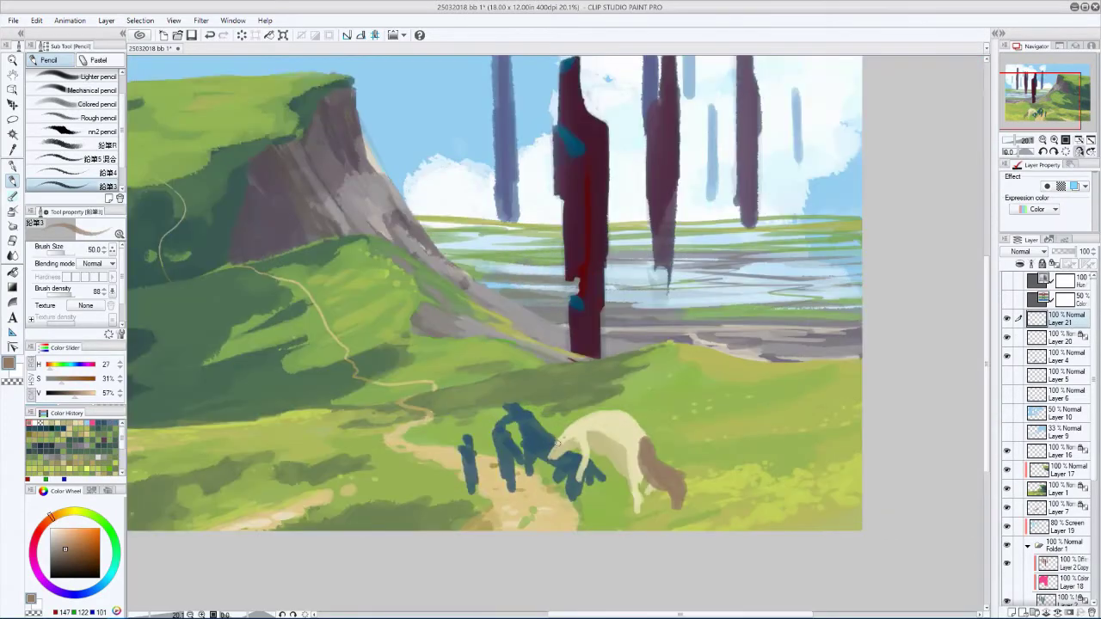
key("h")
key("h")
key("h")
key("ctrl+z")
key("h")
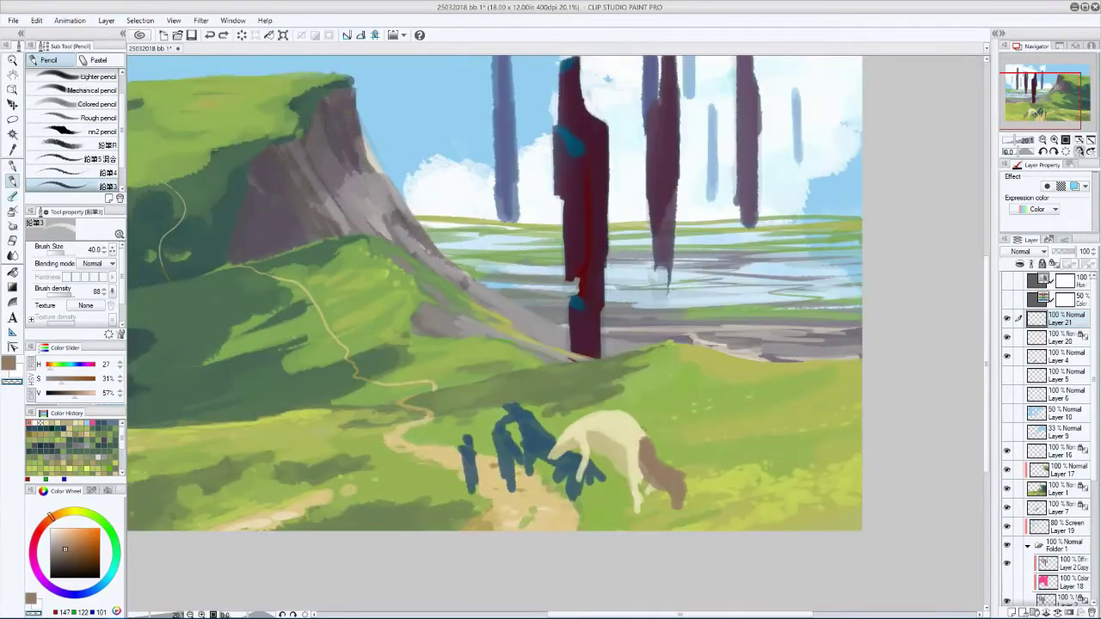
- Touch up the animal's body on Layer 20 with cream (231, 225, 180) and olive beige (192, 189, 131) at brush size 50
key("h")
key("bracketright")
key("bracketright")
key("bracketright")
key("bracketright")
left_click(478, 425, "alt")
key("h")
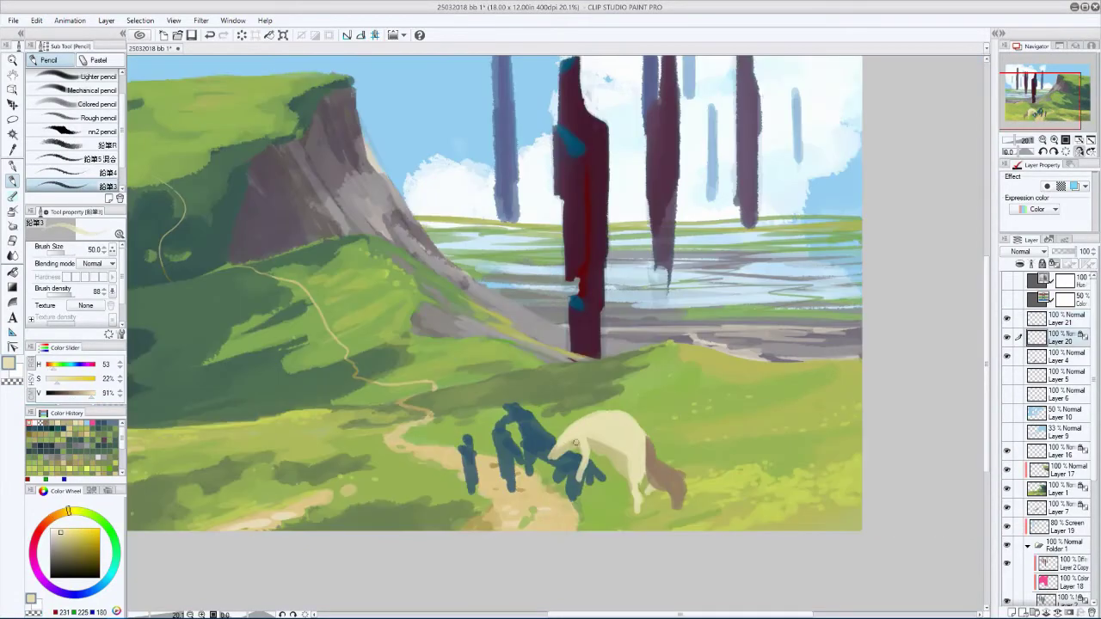
key("h")
key("h")
key("h")
left_click(464, 443, "alt")
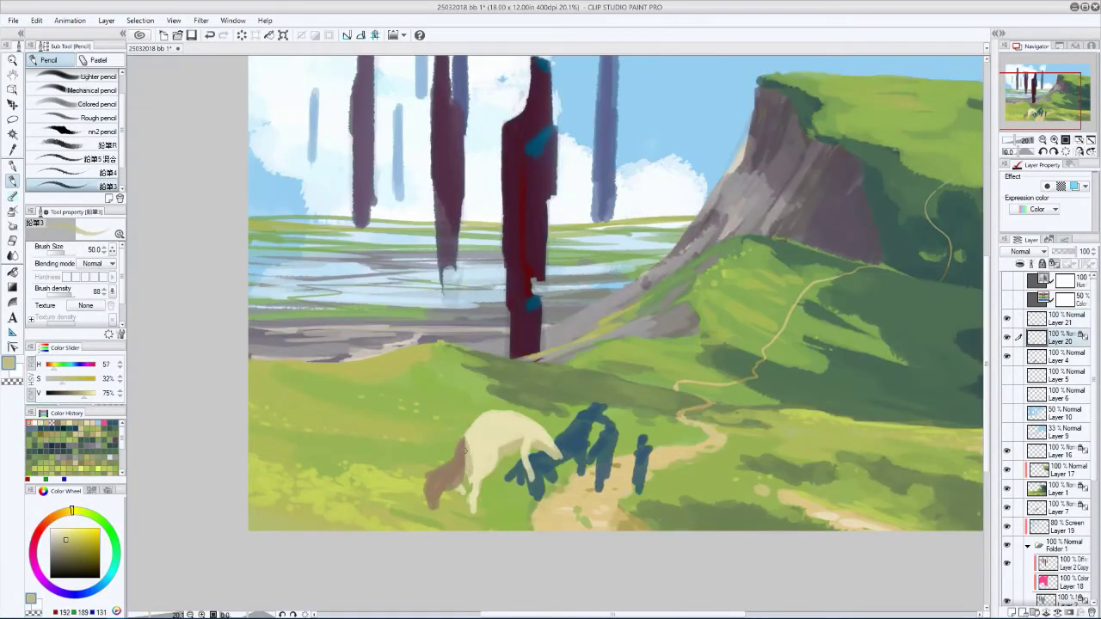
key("h")
key("h")
- Adjust the hue, saturation and luminosity of the brown tail on Layer 21, checking it against the mirrored canvas
left_click(1036, 318)
key("k")
key("h")
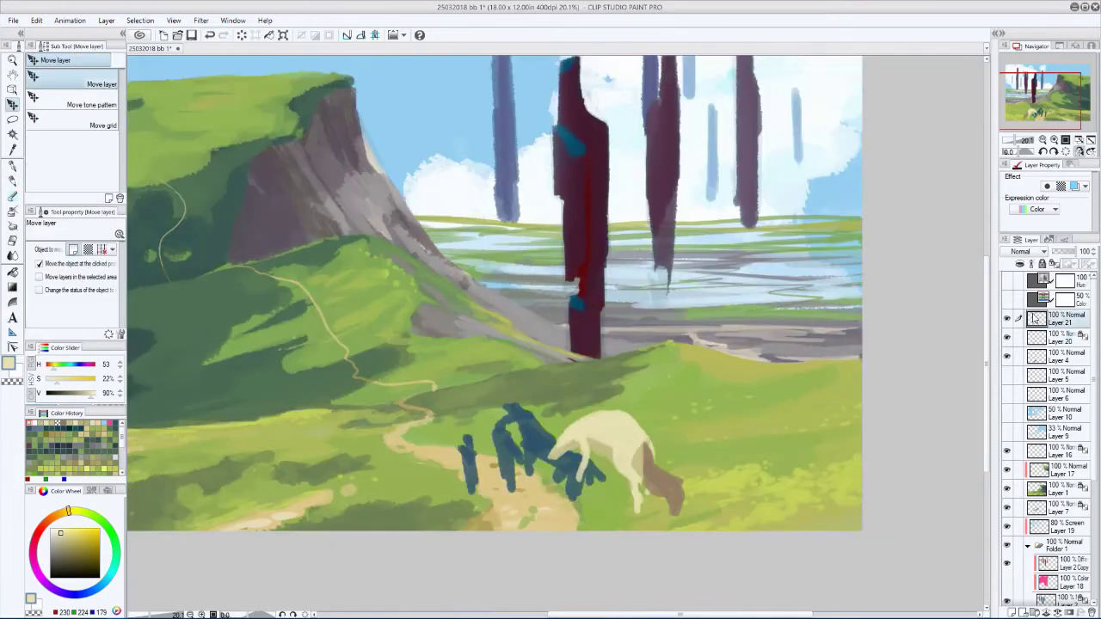
key("h")
key("h")
key("h")
key("h")
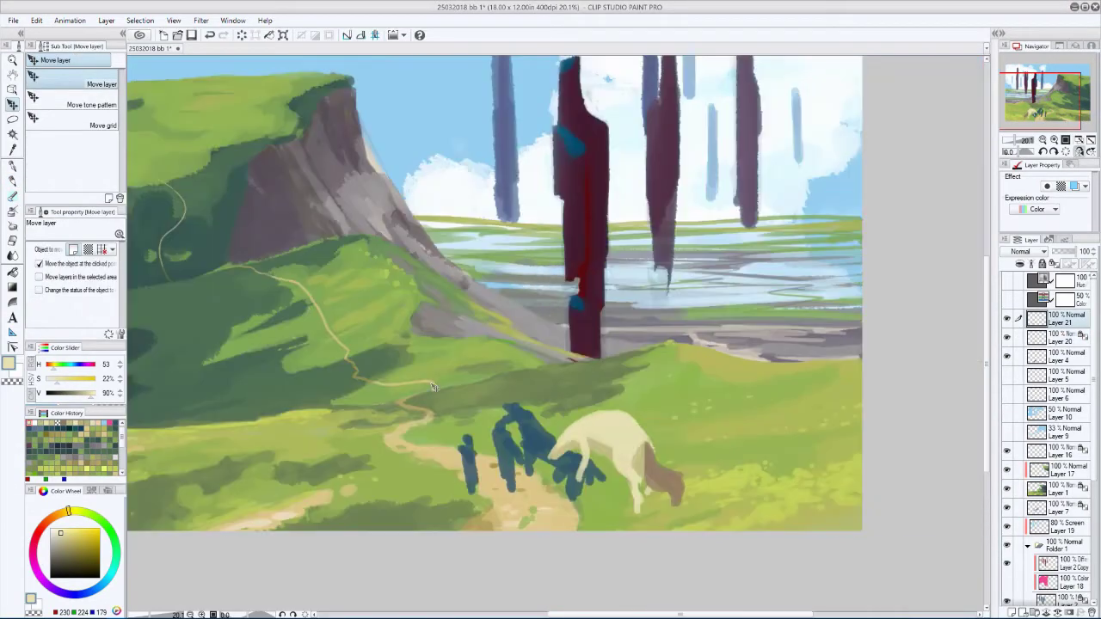
key("ctrl+u")
left_click_drag(66, 420, 155, 421)
left_click_drag(80, 393, 31, 366)
key("h")
mouse_move(123, 393)
left_mouse_down()
mouse_move(170, 393)
mouse_move(123, 394)
left_mouse_up()
key("Escape")
- Refine the animal's head on Layer 20 with cream (231, 225, 180) at size 30 and beige (198, 194, 140) at size 25
key("h")
key("p")
key("h")
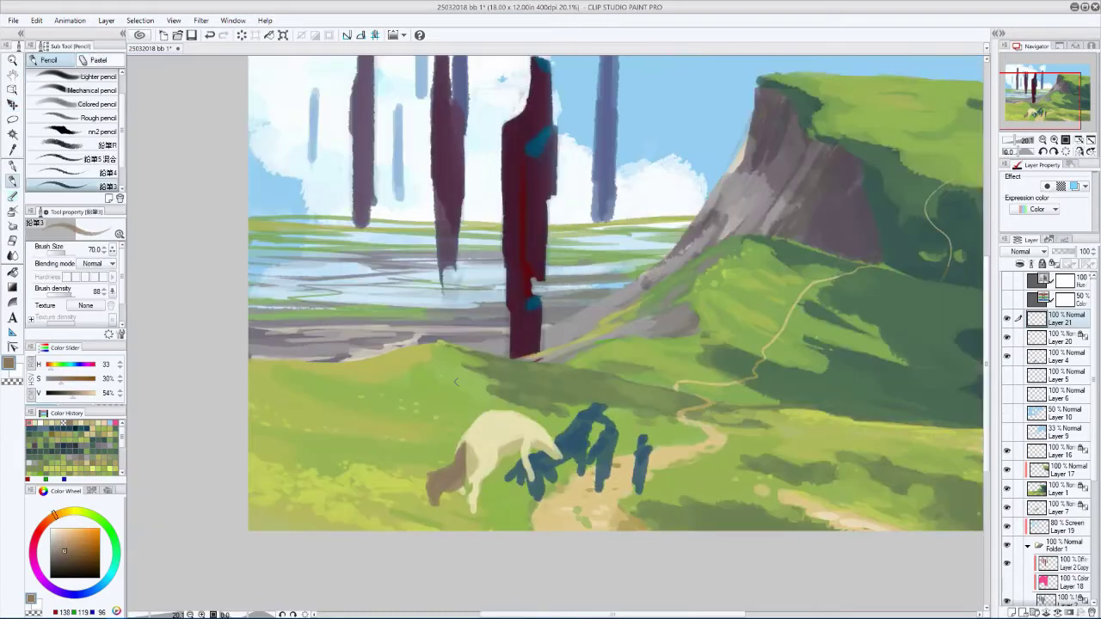
key("h")
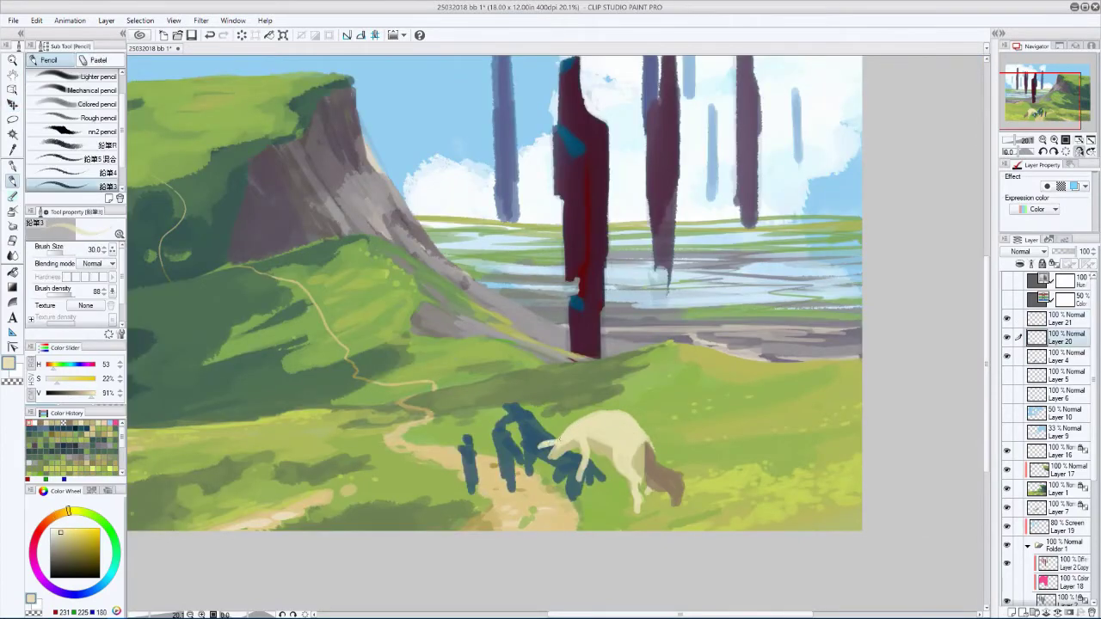
key("h")
key("h")
key("h")
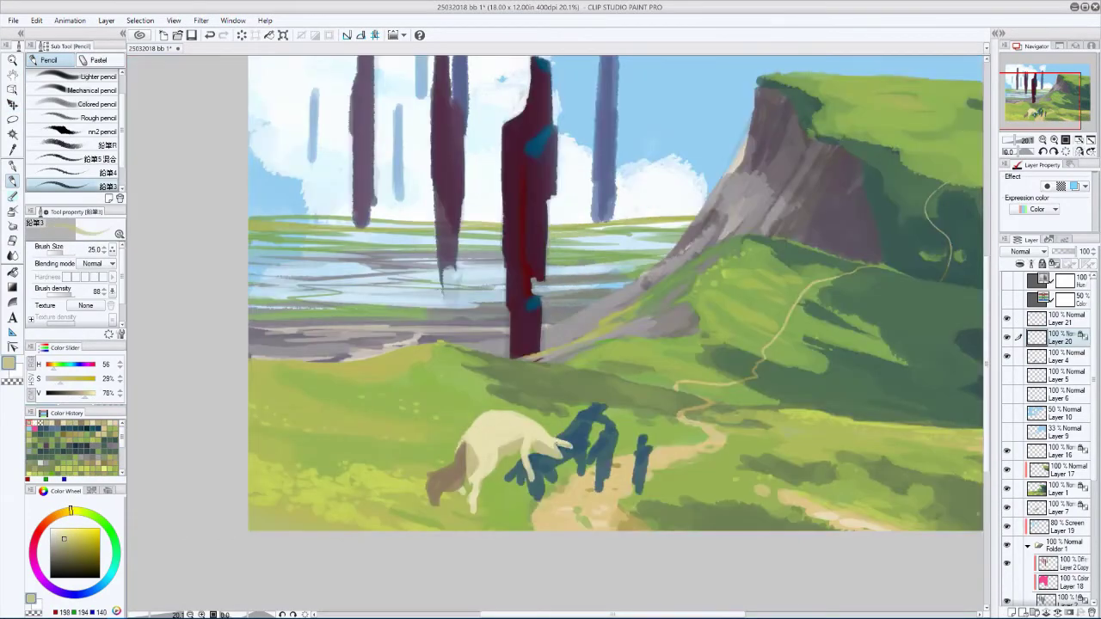
- Carve strands into the tail on Layer 21 with transparent colour at size 25 and add light brown (182, 166, 138) strokes at size 30
key("alt+bracketright")
left_click(423, 496, "alt")
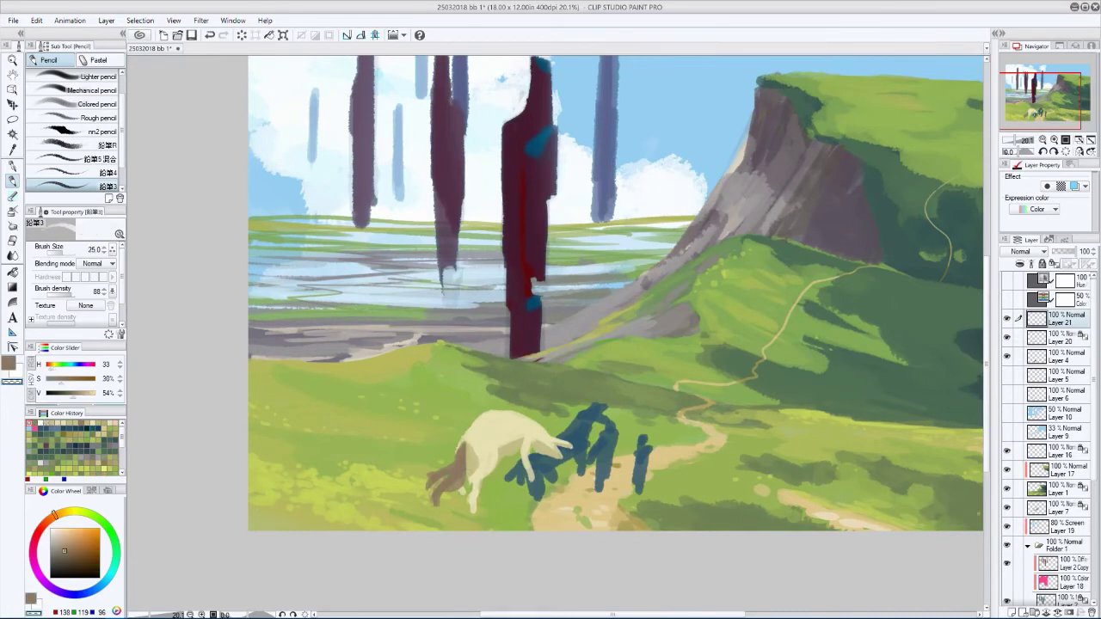
key("h")
key("h")
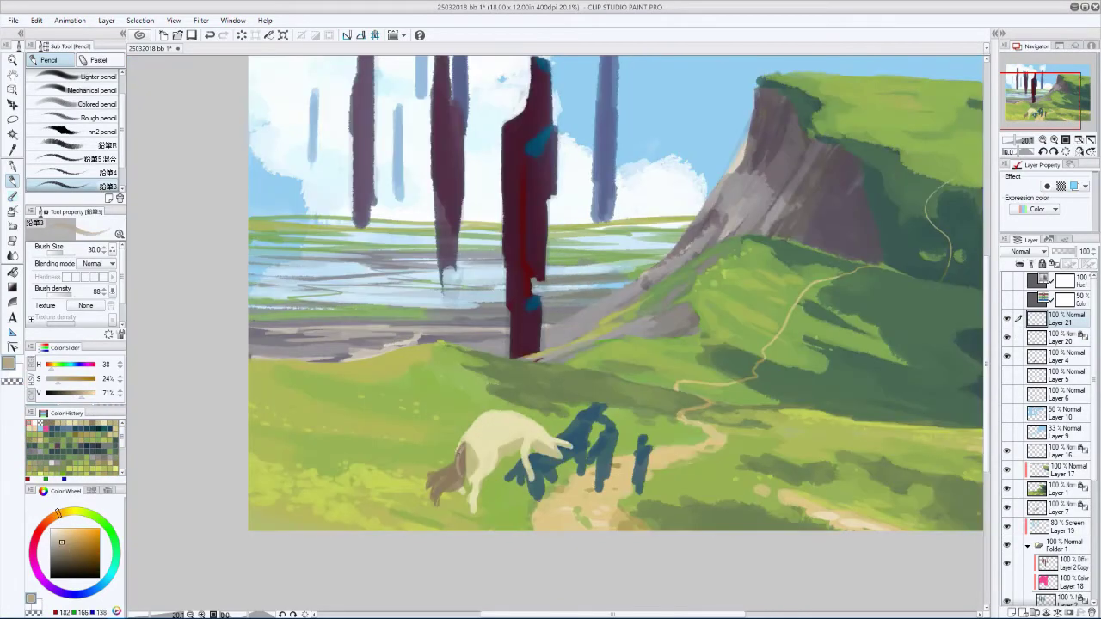
key("h")
key("h")
- Touch up the animal's pale body on Layer 20 with sampled cream (230, 224, 179) at brush size 50
left_click(499, 430, "alt")
key("bracketright")
key("bracketright")
key("alt+bracketleft")
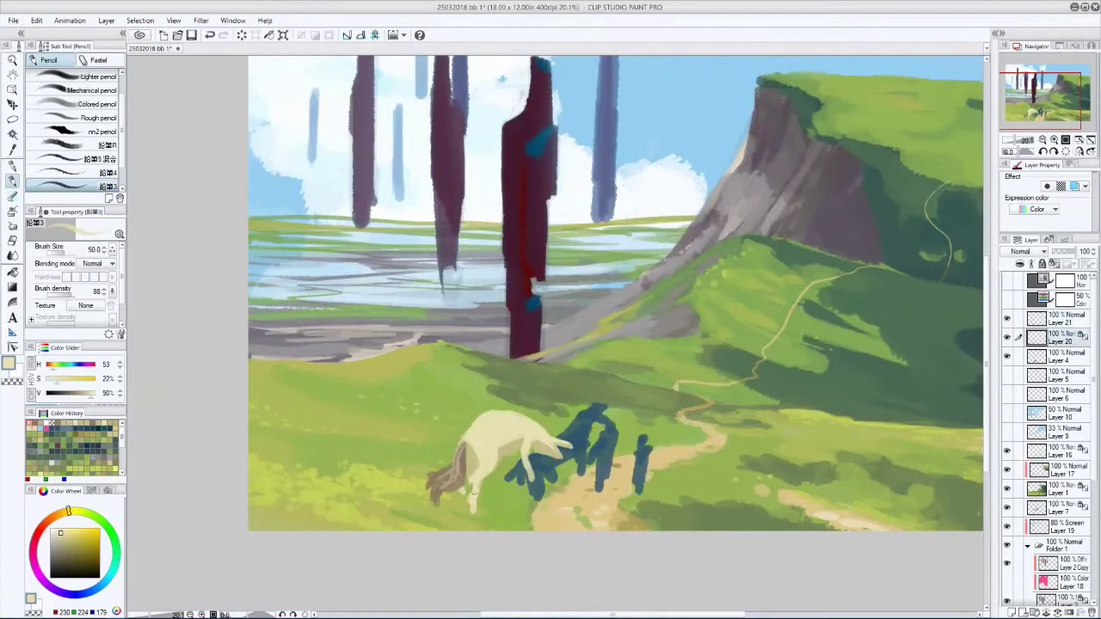
key("h")
key("h")
key("h")
key("h")
- Hide the blue figures on Layer 4 and add a new layer beneath the animal, using the size 50 pencil in olive (161, 155, 89)
key("alt+bracketleft")
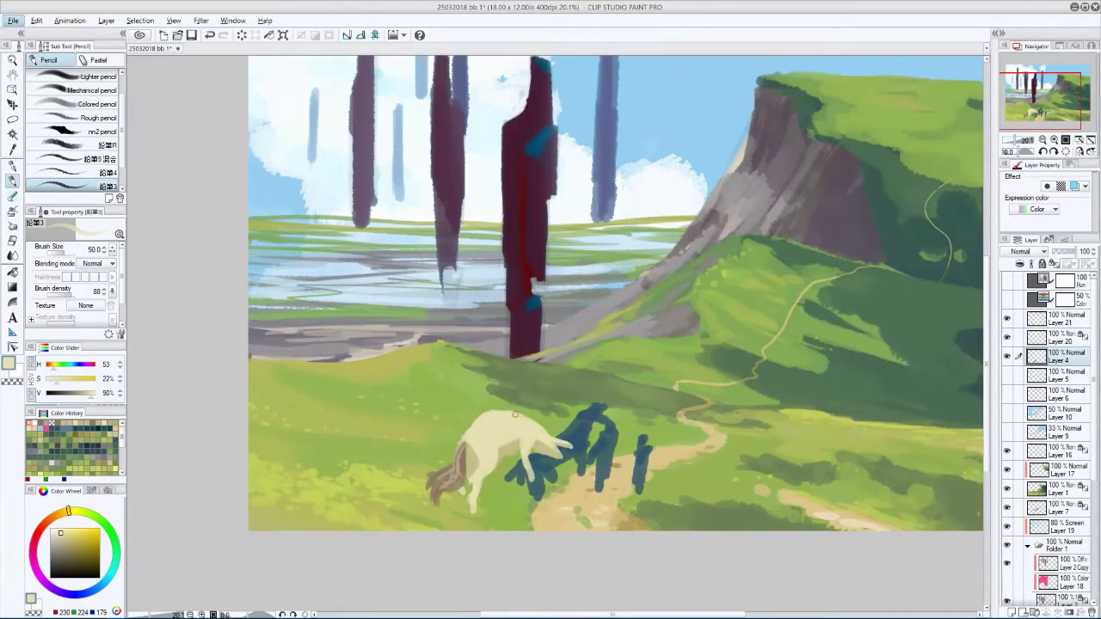
left_click(69, 546)
key("ctrl+shift+n")
key("h")
key("h")
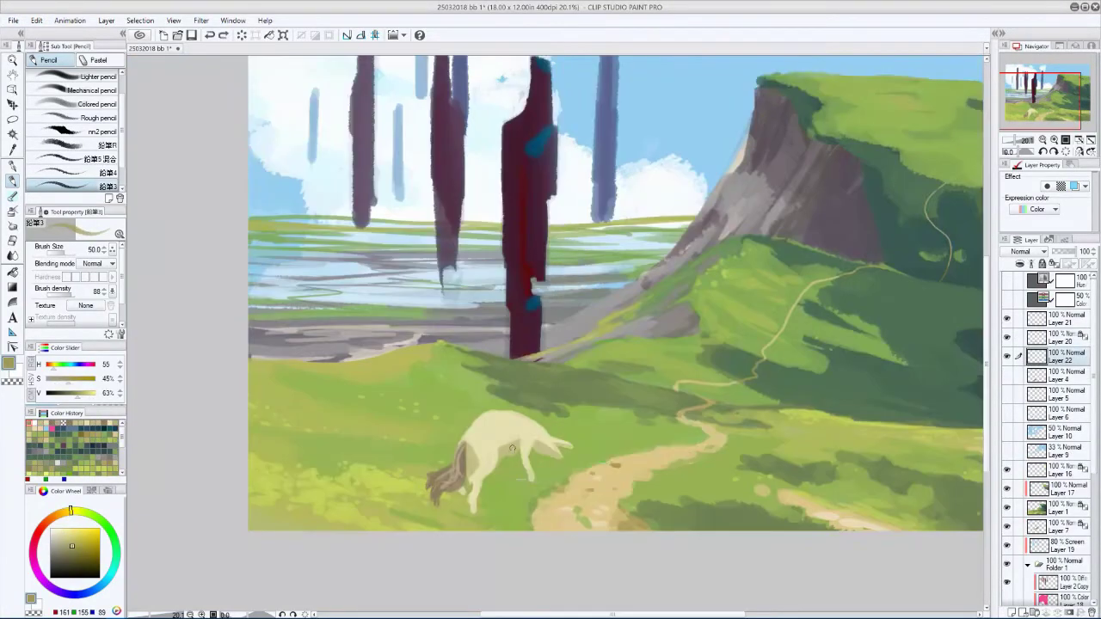
key("h")
key("h")
key("h")
key("h")
- Refine the animal's back and head on Layer 20 with cream (229, 224, 178), reducing the pencil from size 50 to 20
key("alt+bracketright")
left_click(516, 415, "alt")
key("h")
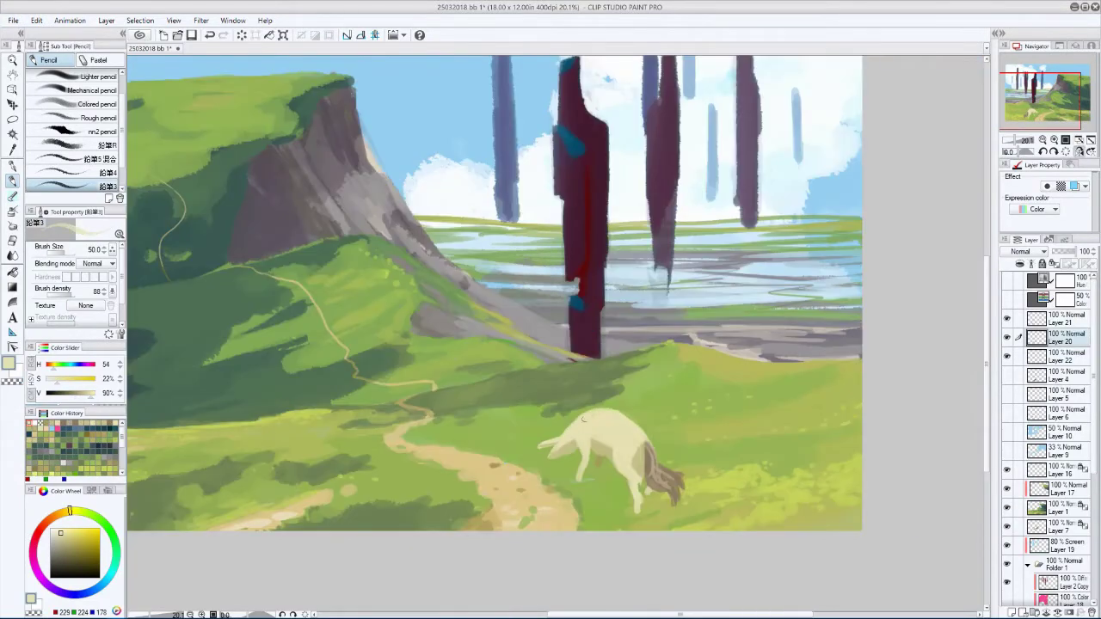
key("h")
key("h")
key("h")
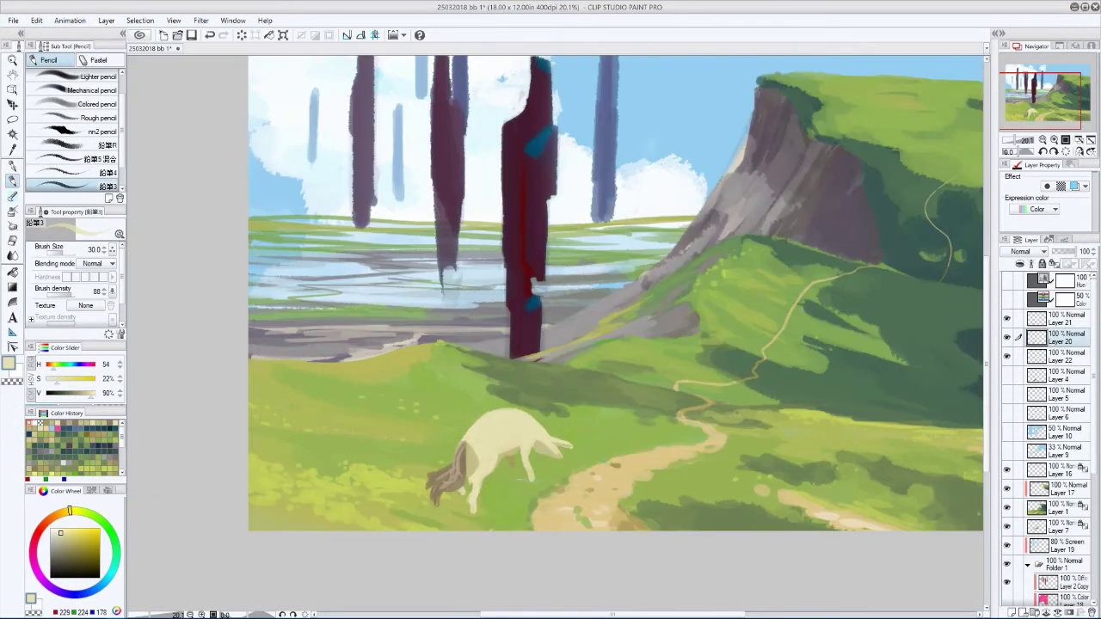
left_click(569, 442, "alt")
key("h")
key("h")
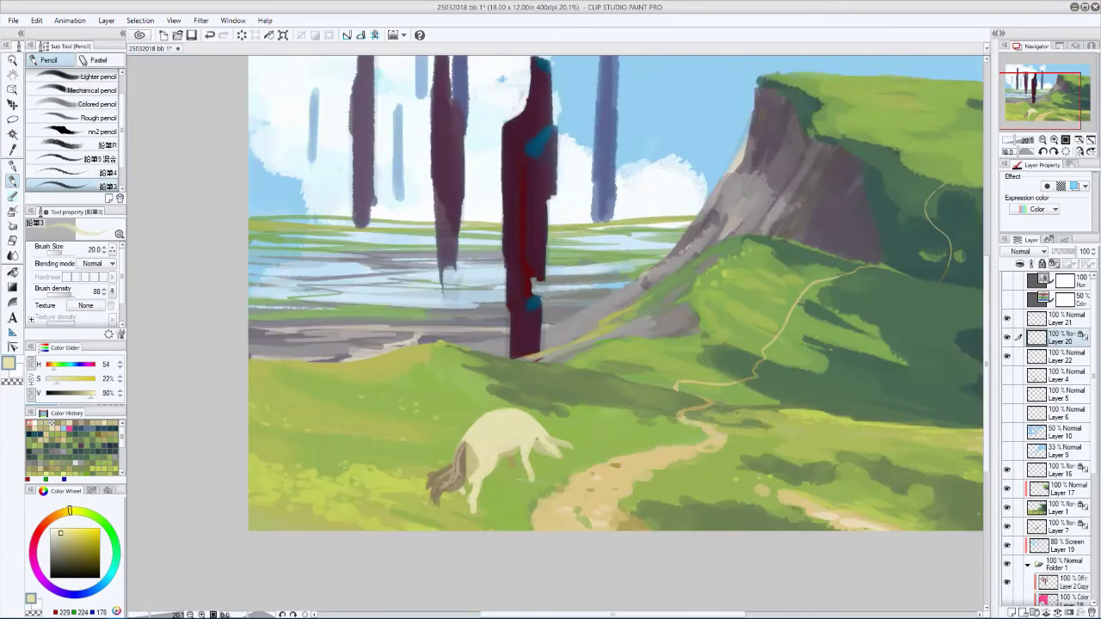
key("h")
key("h")
- Paint a brown (138, 119, 96) mane over the animal's head and neck on Layer 21 with the pencil at sizes 70 and 100
scroll(546, 346, "down", 4)
left_click(451, 440, "alt")
key("alt+bracketright")
key("bracketright")
scroll(484, 418, "up", 2)
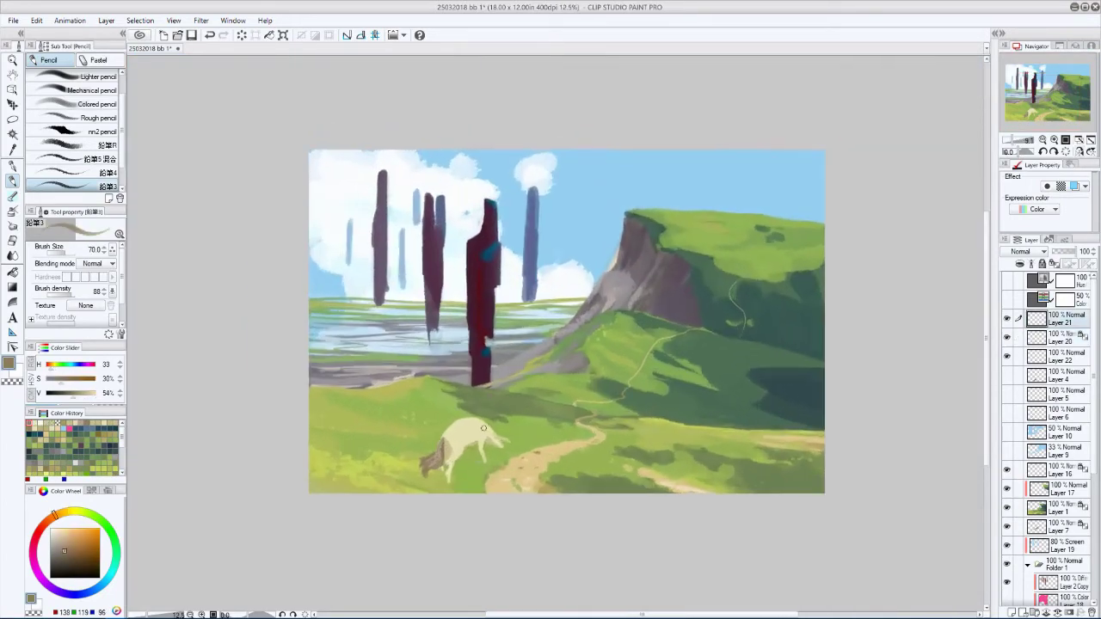
key("bracketright")
key("bracketright")
key("h")
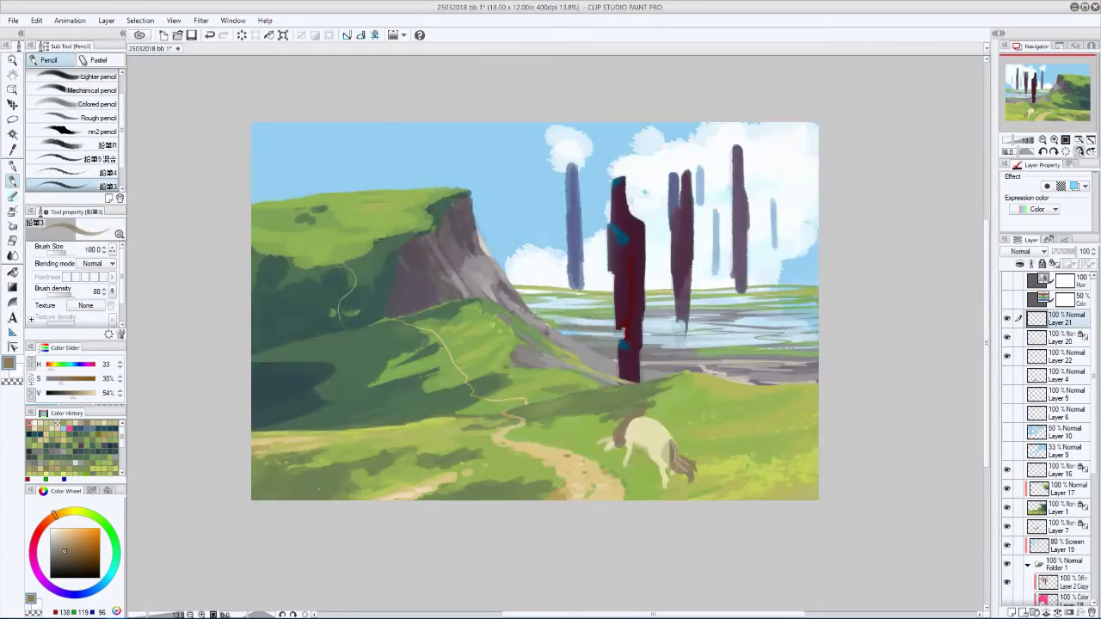
key("h")
- Extend the brown fur along the animal's back and break it into strands, stepping the pencil from size 70 down to 50
key("bracketleft")
key("bracketleft")
key("bracketleft")
key("bracketleft")
key("bracketleft")
key("h")
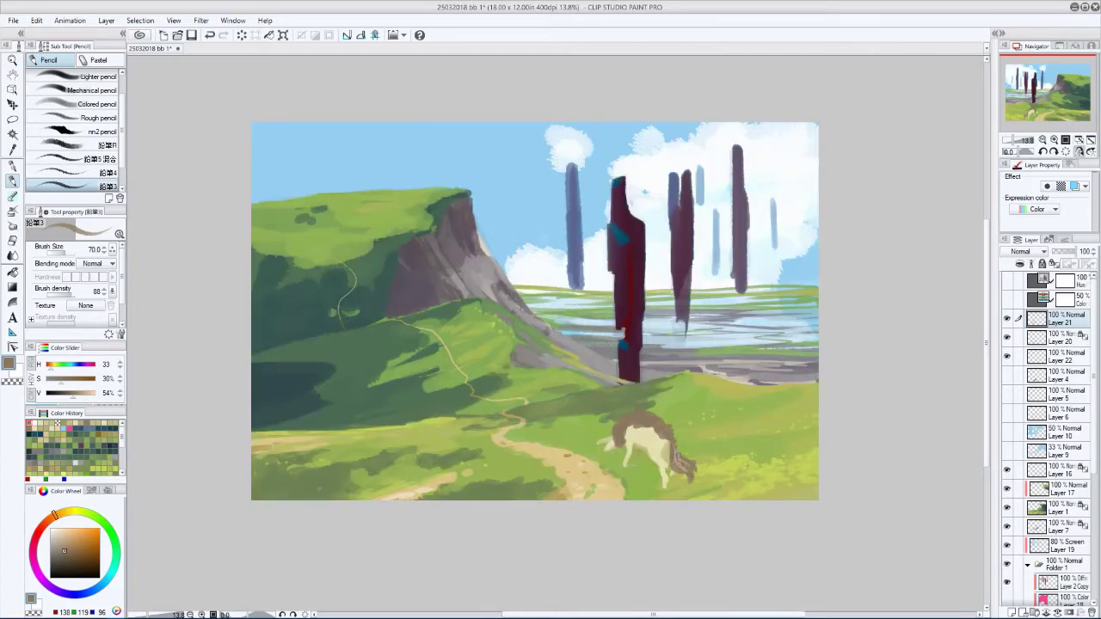
key("h")
key("h")
key("bracketleft")
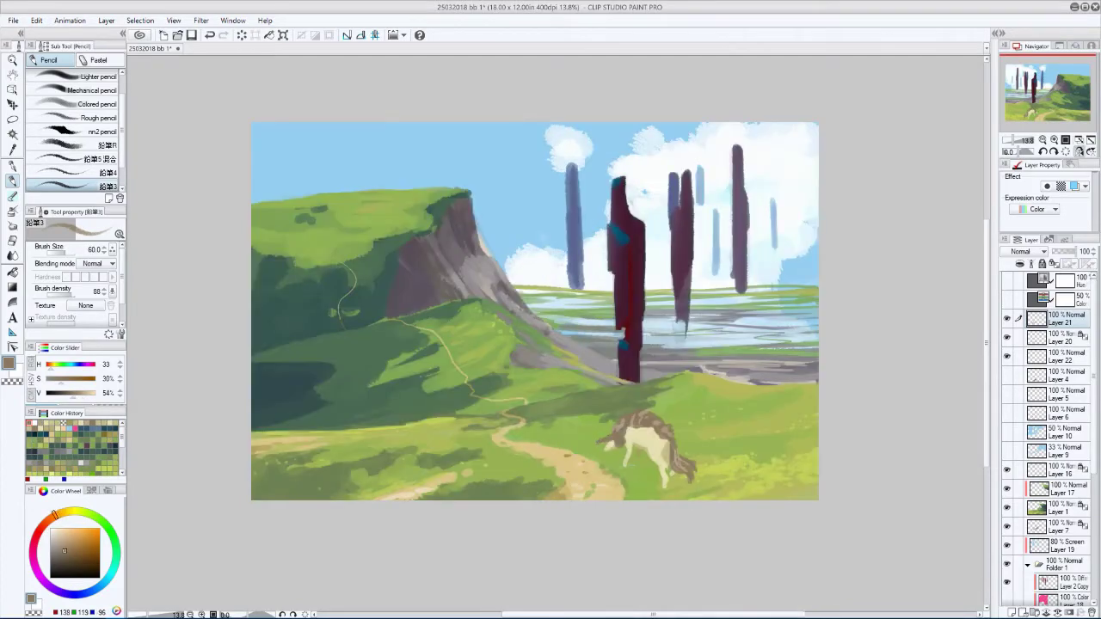
key("h")
key("h")
key("bracketleft")
key("h")
- Check the painting's values in greyscale and its composition on the mirrored canvas
left_click(1007, 282)
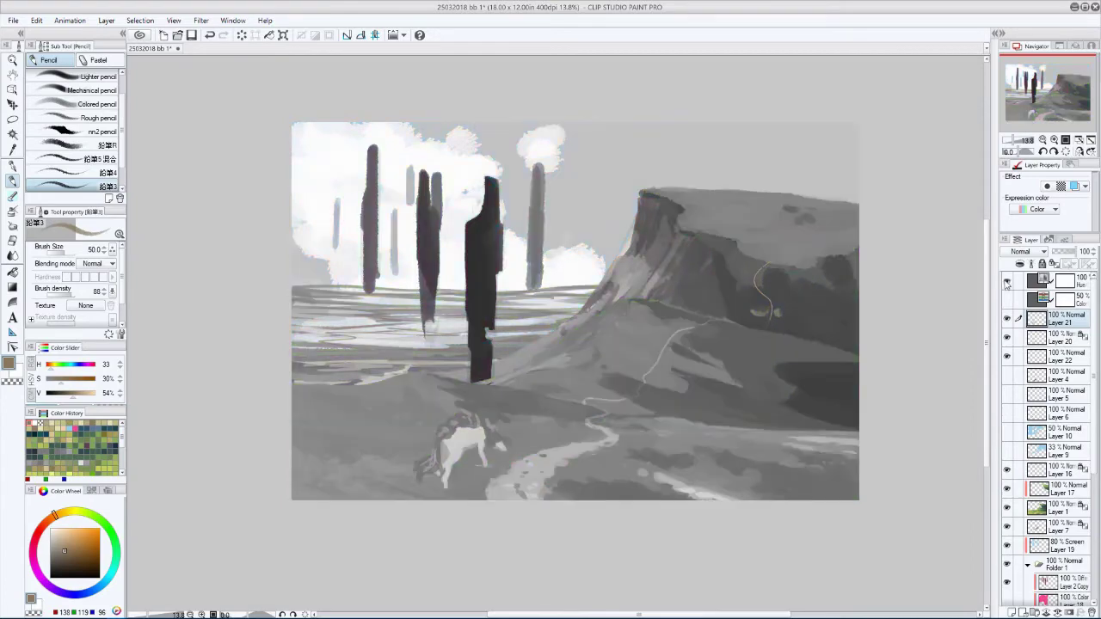
left_click(1008, 283)
key("h")
key("h")
key("h")
- Add a new layer and paint the animal's bridle and a shoulder strap in dark slate (68, 79, 91) at brush size 30
key("ctrl+shift+n")
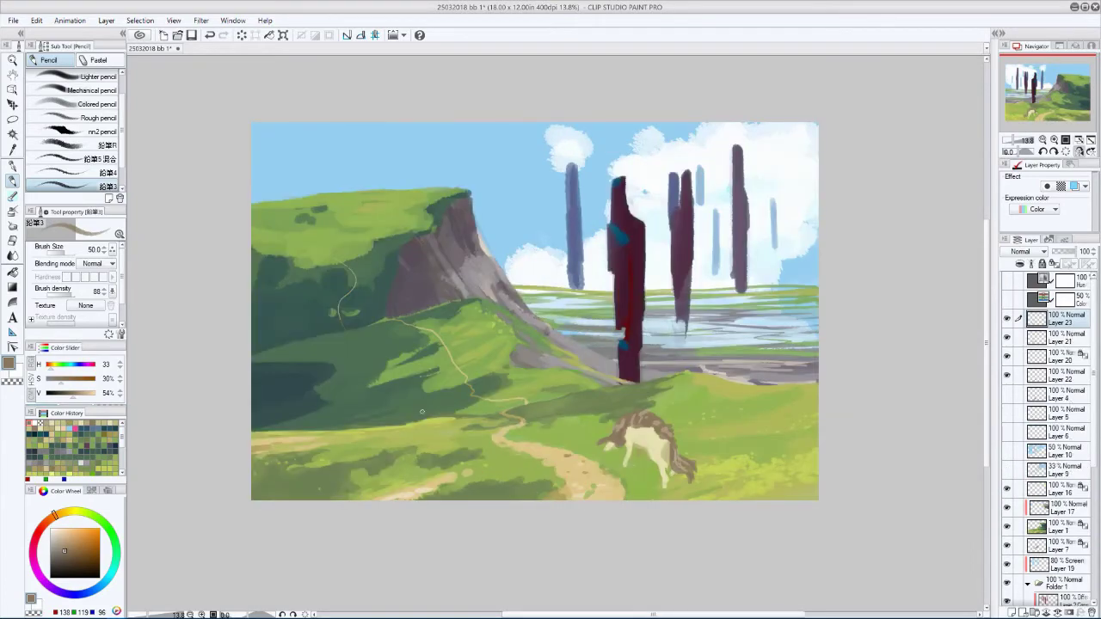
left_click(95, 438)
key("bracketleft")
key("bracketleft")
key("bracketleft")
key("h")
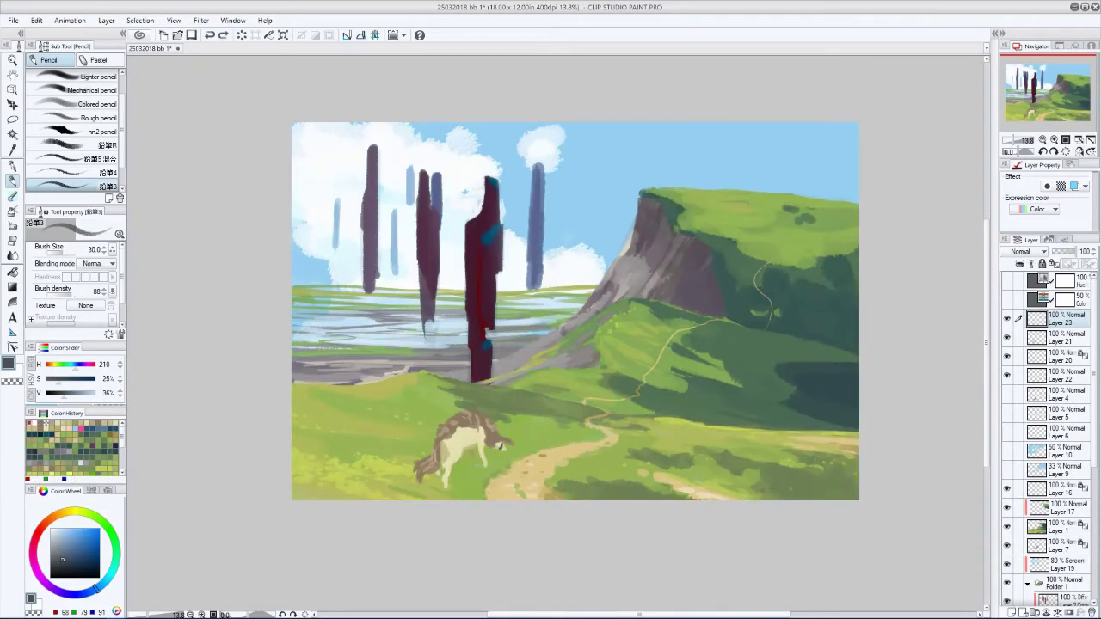
key("h")
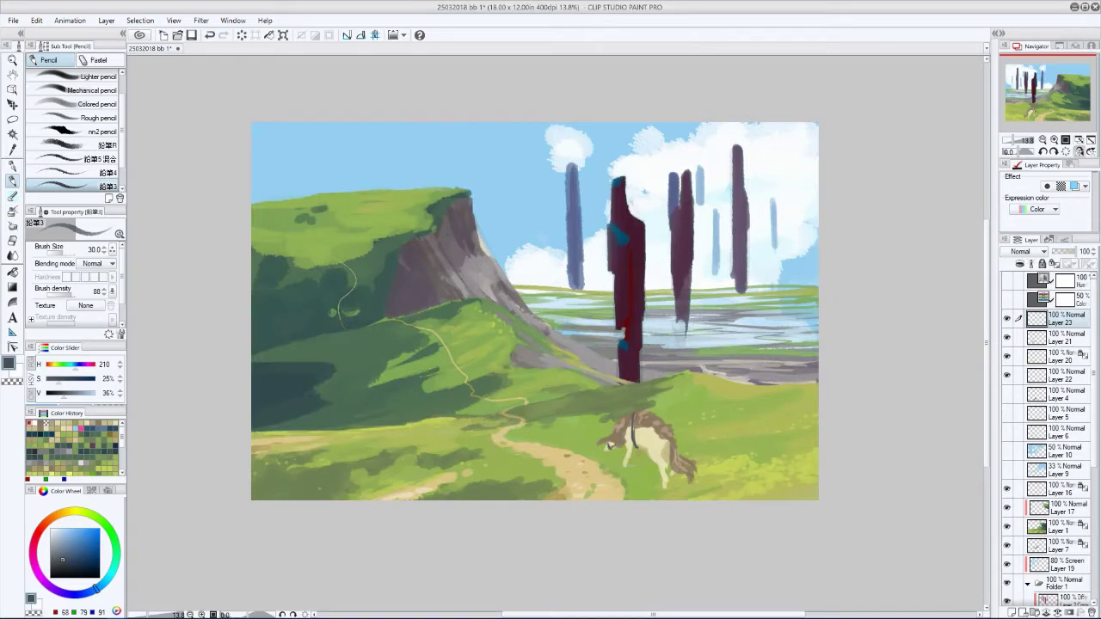
- Draw a curved rein hanging from the animal's muzzle on Layer 23, briefly showing the figures on Layer 4 for reference
key("h")
key("h")
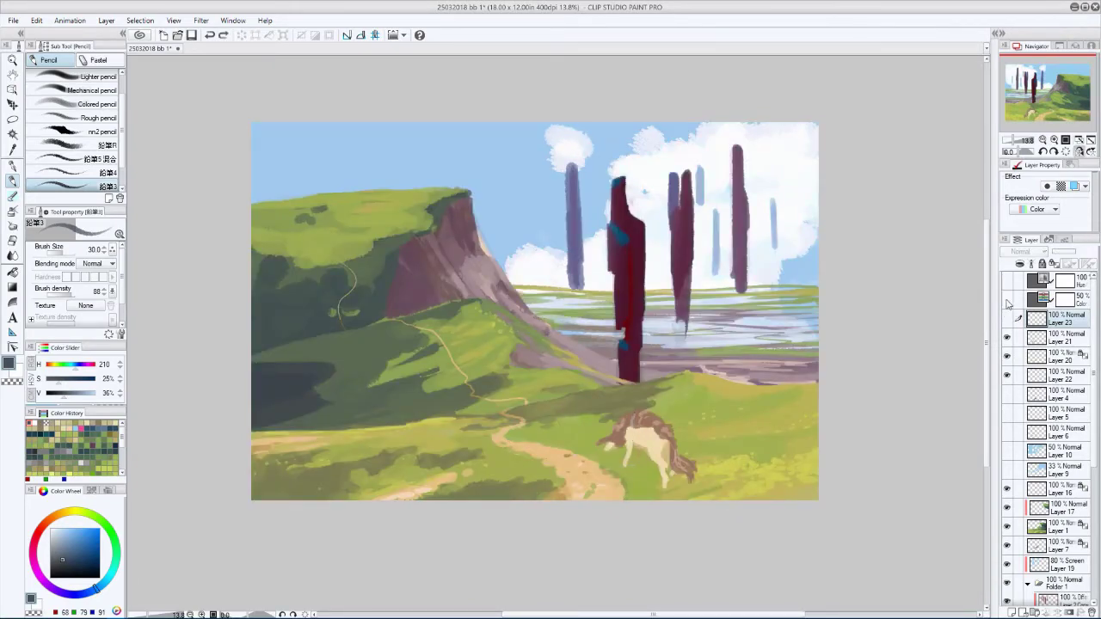
left_click(1008, 394)
key("h")
left_click(1008, 394)
key("h")
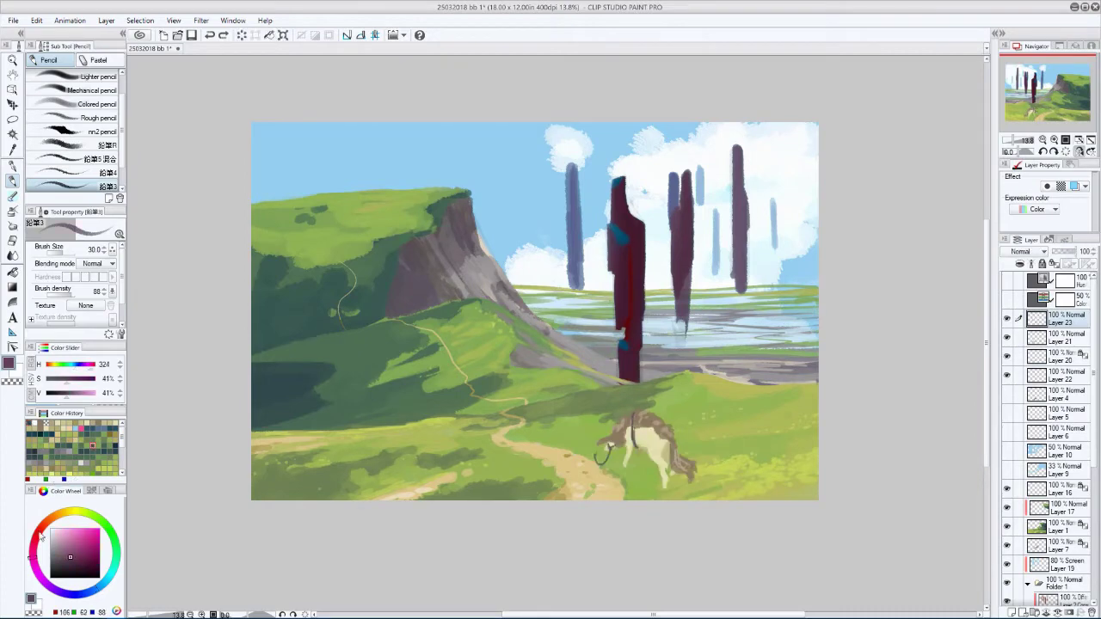
- Paint a beige (198, 187, 152) pack on the animal's back with the pencil at size 100
left_click(62, 554)
key("h")
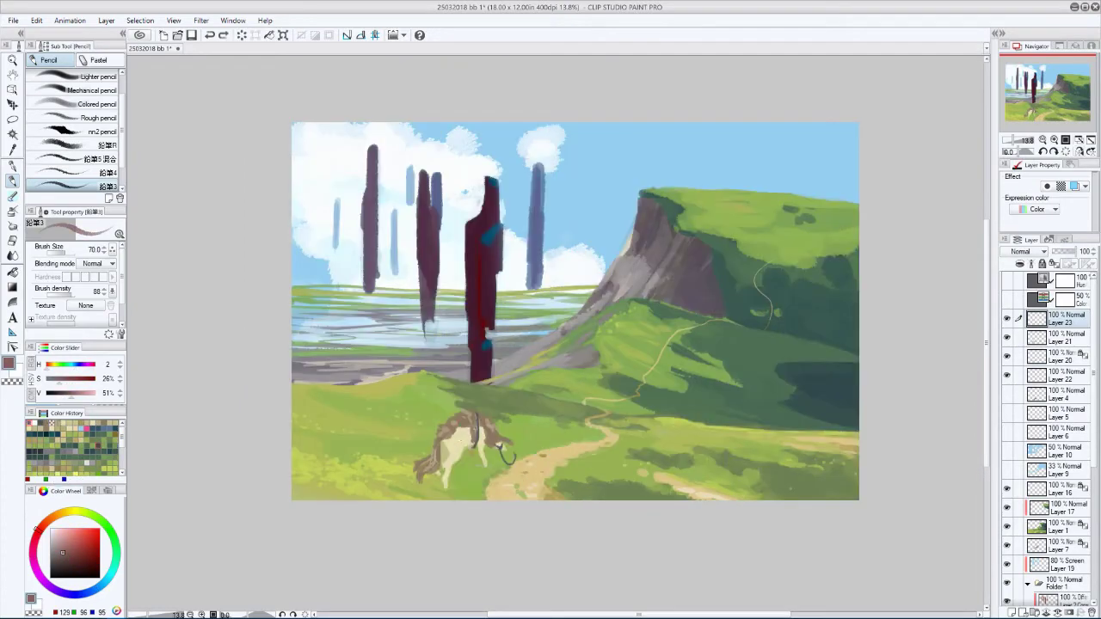
key("h")
key("bracketright")
left_click(658, 465, "alt")
left_click_drag(643, 423, 664, 411)
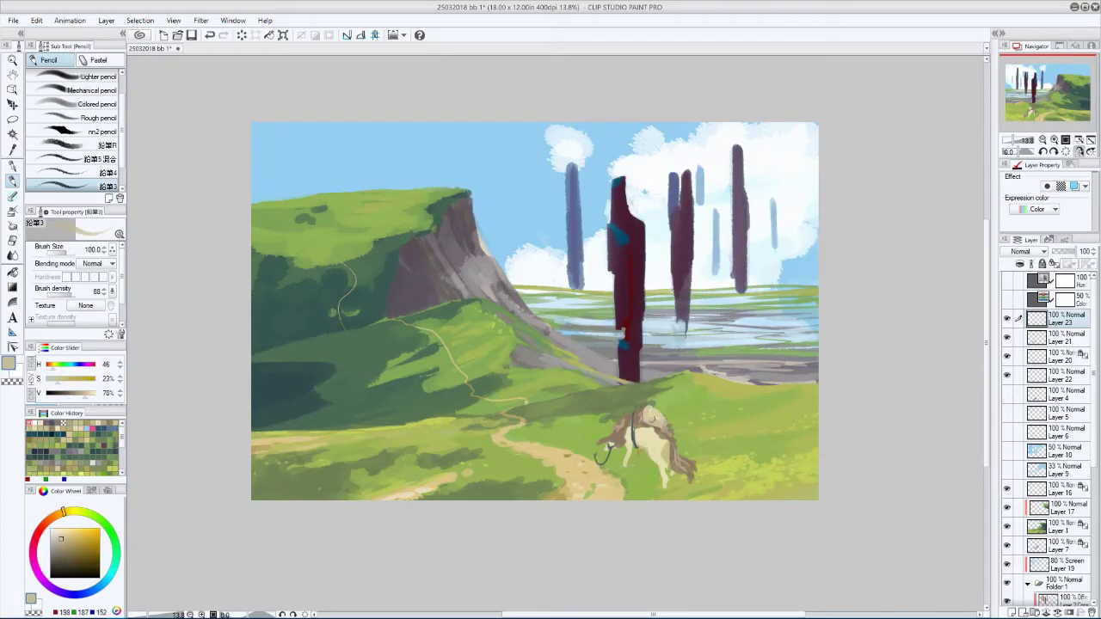
- Paint a reddish-brown (108, 65, 52) saddle cover and straps over the animal's pack with the size 100 pencil
key("h")
key("bracketleft")
key("bracketleft")
left_click(461, 421, "alt")
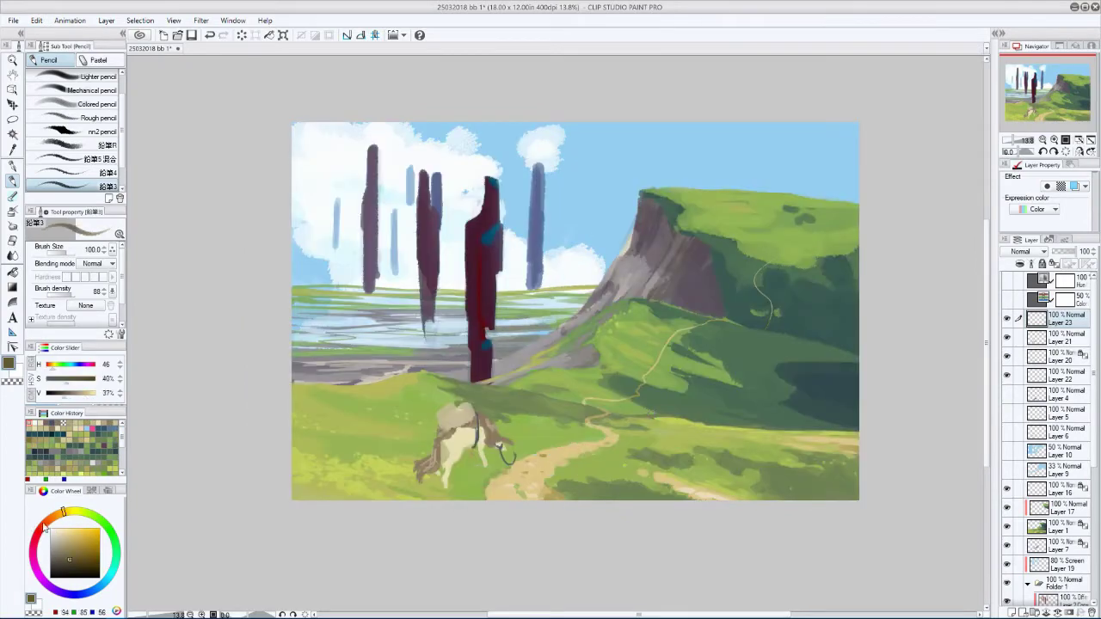
left_click_drag(475, 421, 454, 420)
key("h")
key("bracketright")
left_click_drag(673, 425, 636, 401)
key("h")
key("h")
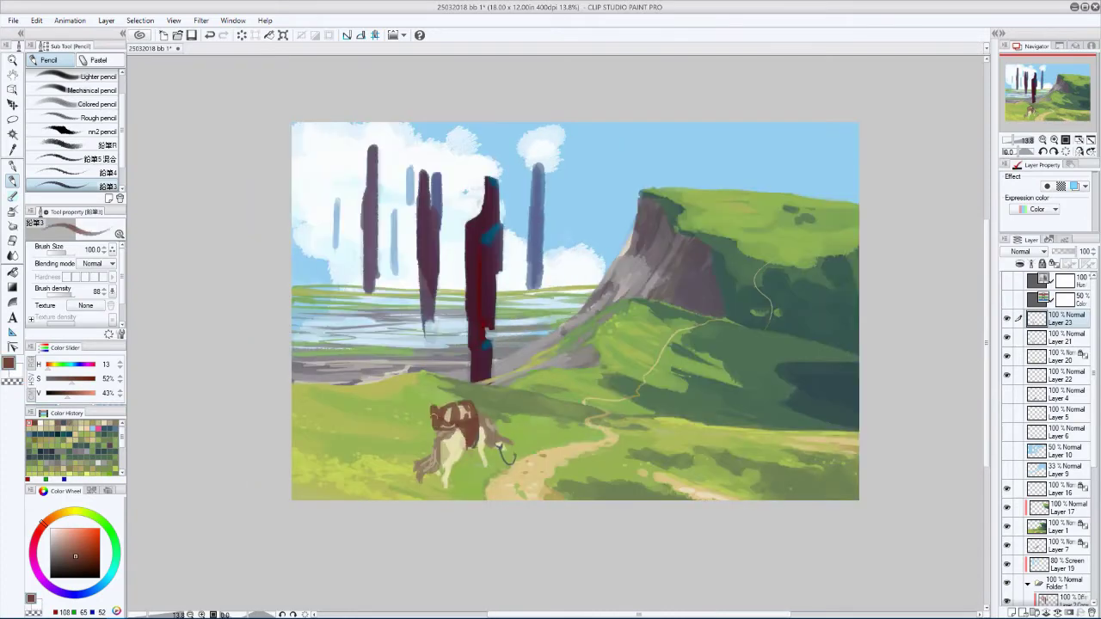
- Show the figures on Layer 4 again and lasso and delete the old blue sketch strokes between them and the animal
key("h")
key("ctrl+minus")
left_click(1007, 394)
left_click(1037, 396)
key("p")
left_click(465, 413, "alt")
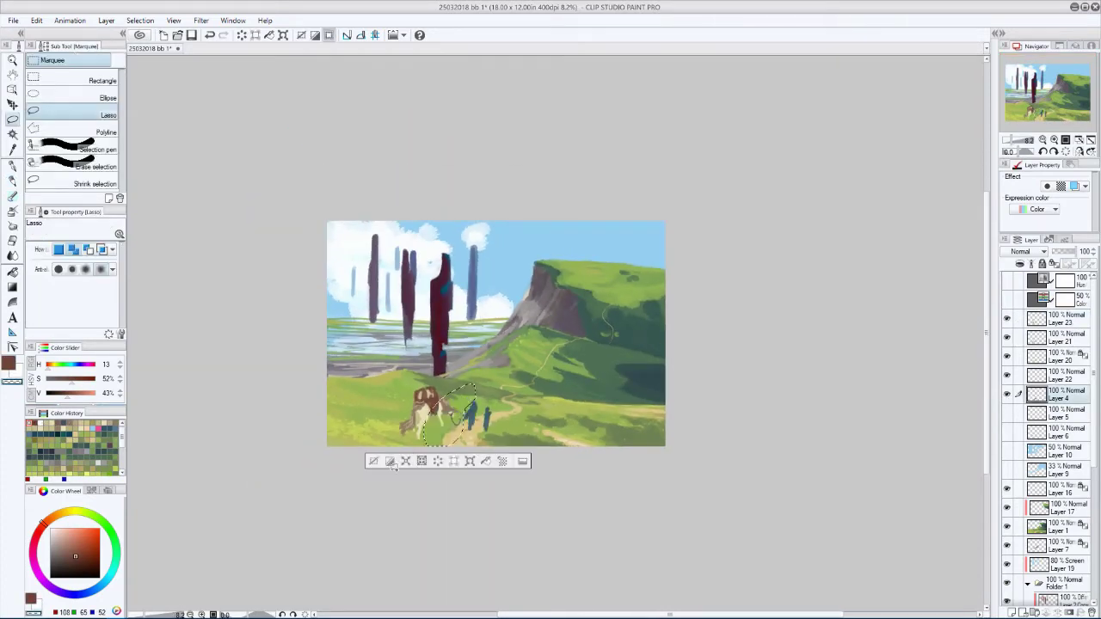
key("h")
key("ctrl+plus")
- Reshape the nearer figure's upper body and paint an arm reaching for the rein in blue (48, 86, 107) at size 80
key("p")
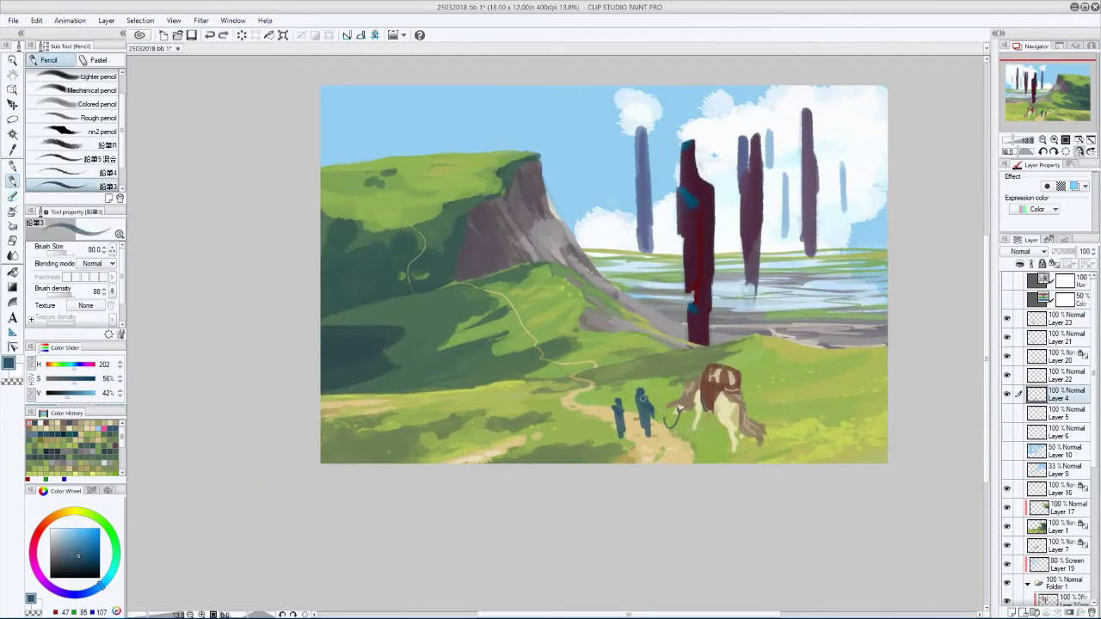
key("p")
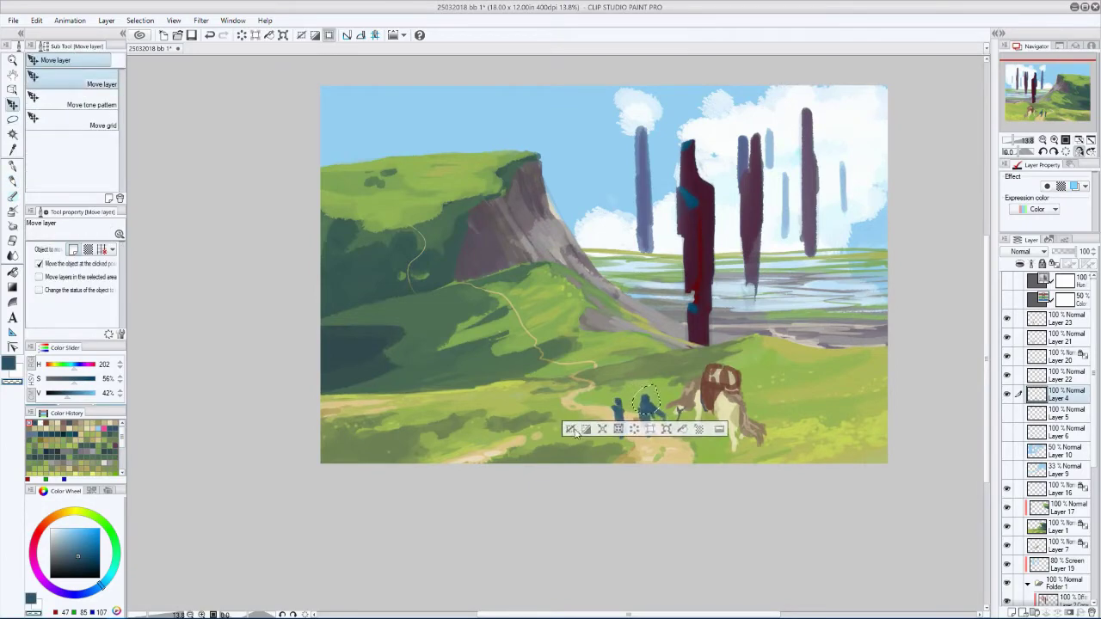
key("p")
key("h")
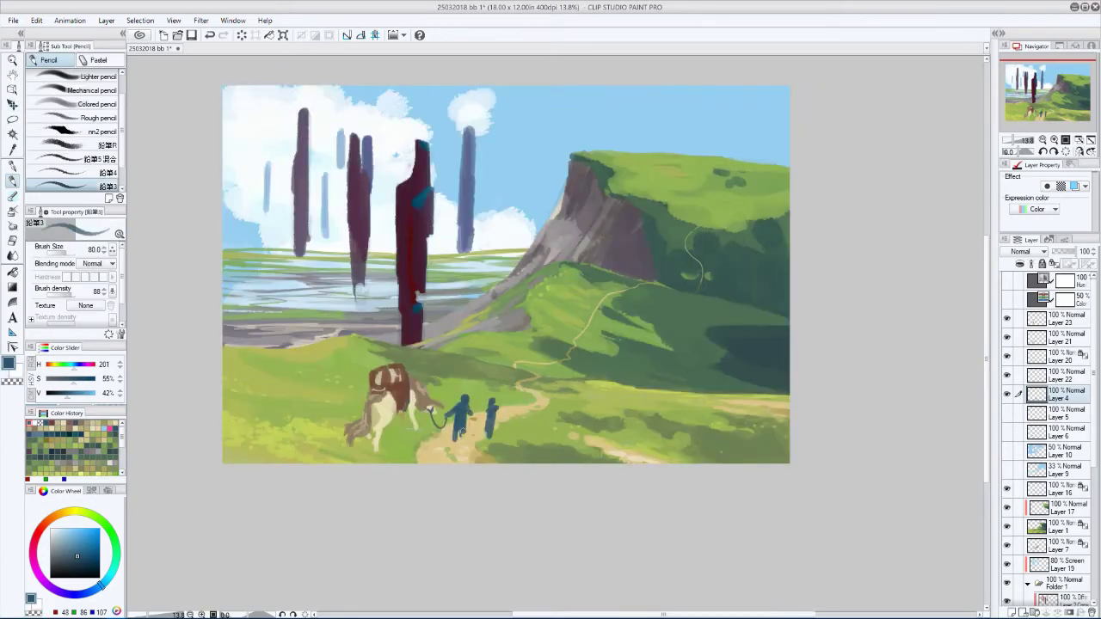
key("h")
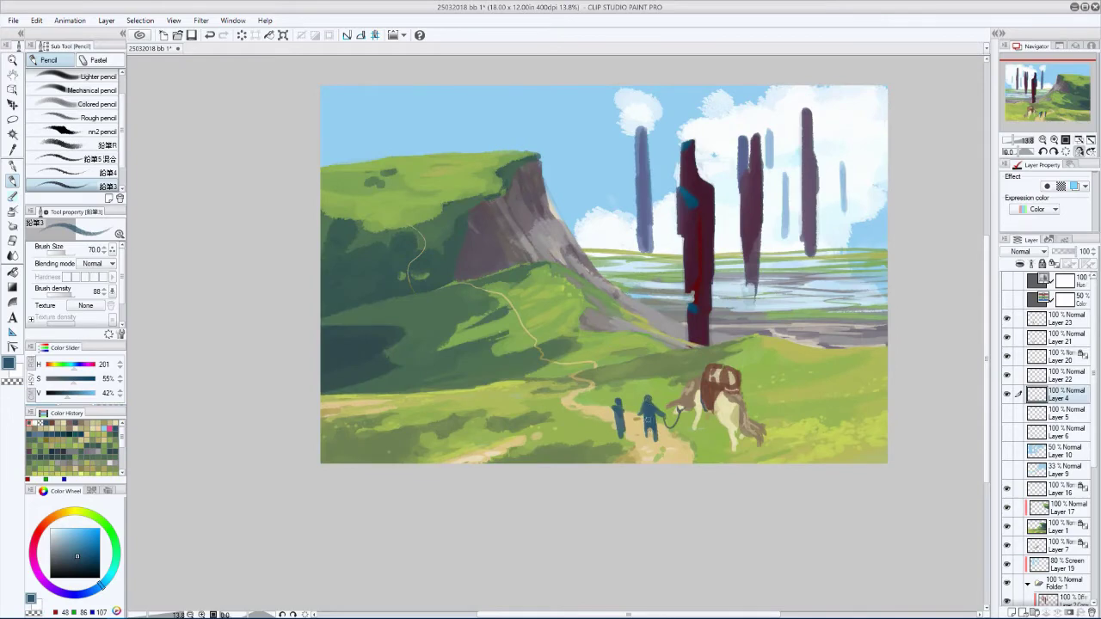
- Paint a reddish-brown (110, 69, 55) backpack on the nearer figure at brush size 60, undoing one stroke
key("bracketleft")
left_click(648, 405, "alt")
key("h")
key("ctrl+z")
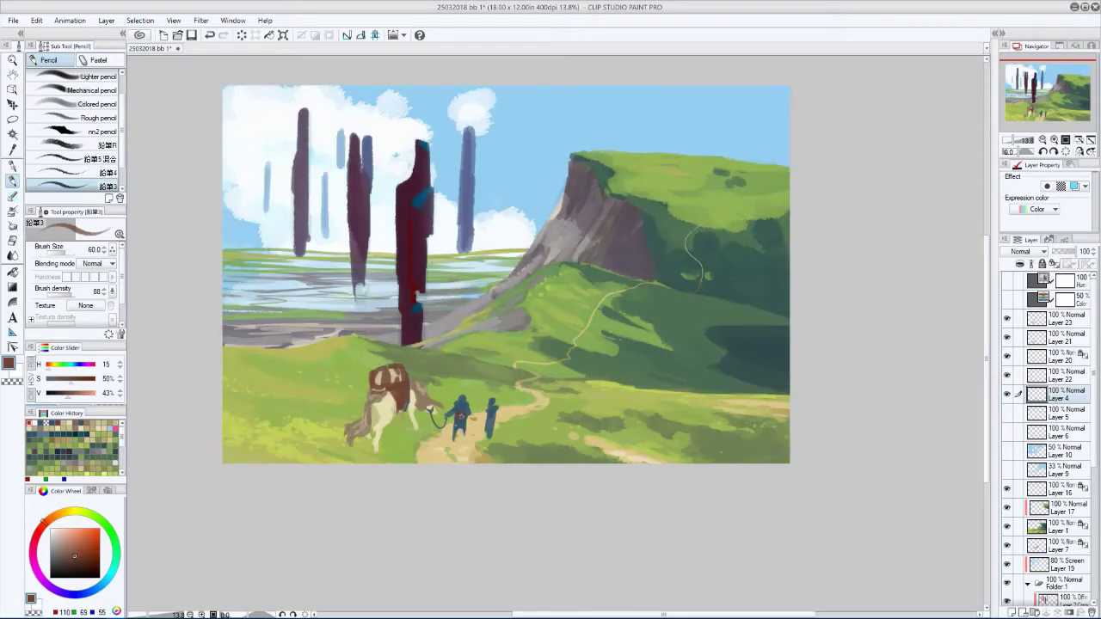
- Refine the nearer figure's legs on Layer 4 with transparent colour at size 50 and blue (49, 87, 107) at size 40
key("h")
left_click(652, 432, "alt")
key("bracketleft")
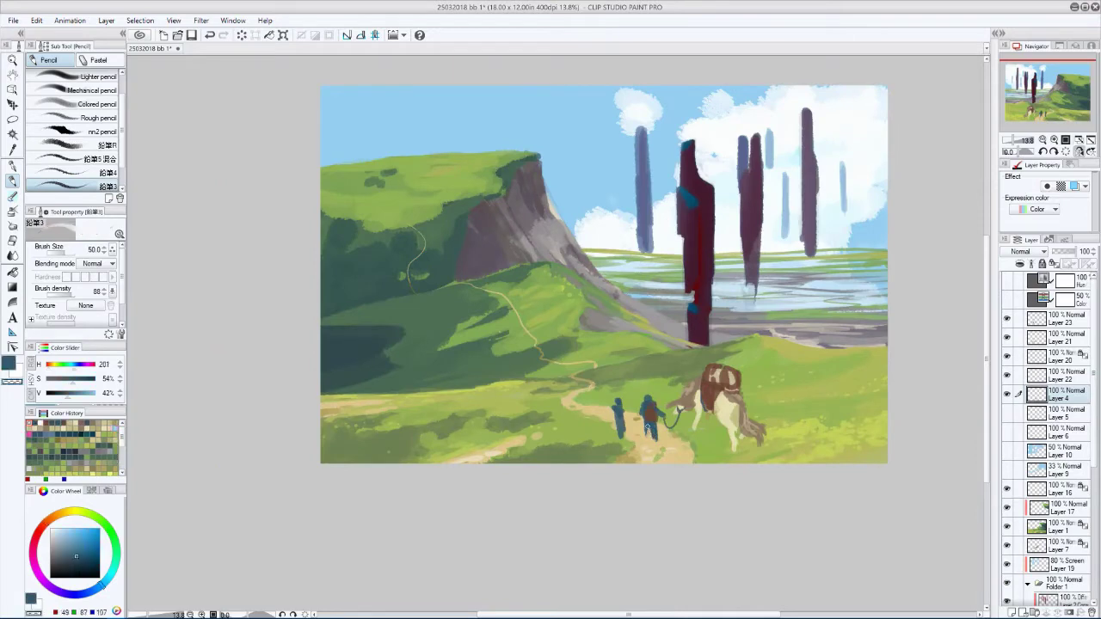
key("h")
key("bracketleft")
scroll(222, 403, "down", 3)
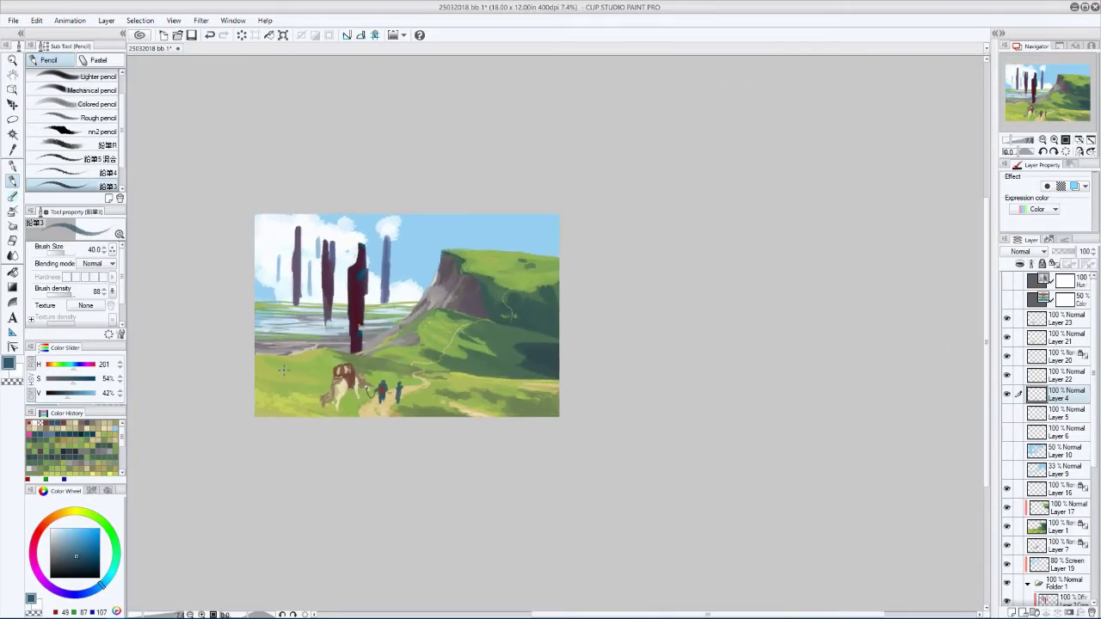
- Lasso and delete the farther figure from the trail
mouse_move(221, 404)
left_mouse_down()
mouse_move(401, 464)
mouse_move(393, 425)
left_mouse_up()
scroll(262, 287, "up", 1)
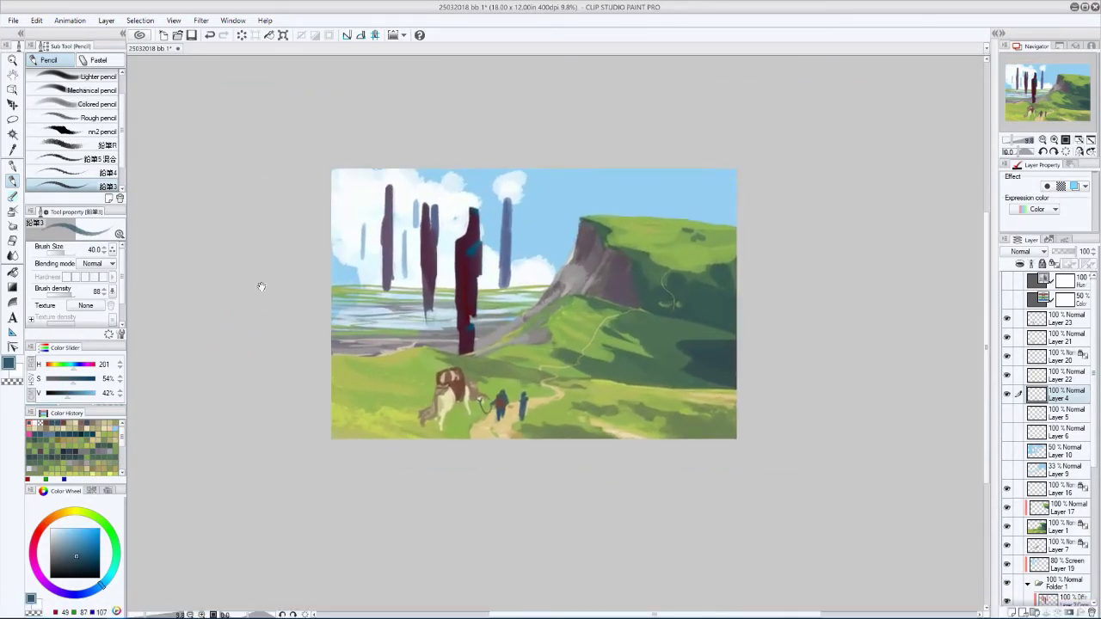
key("v")
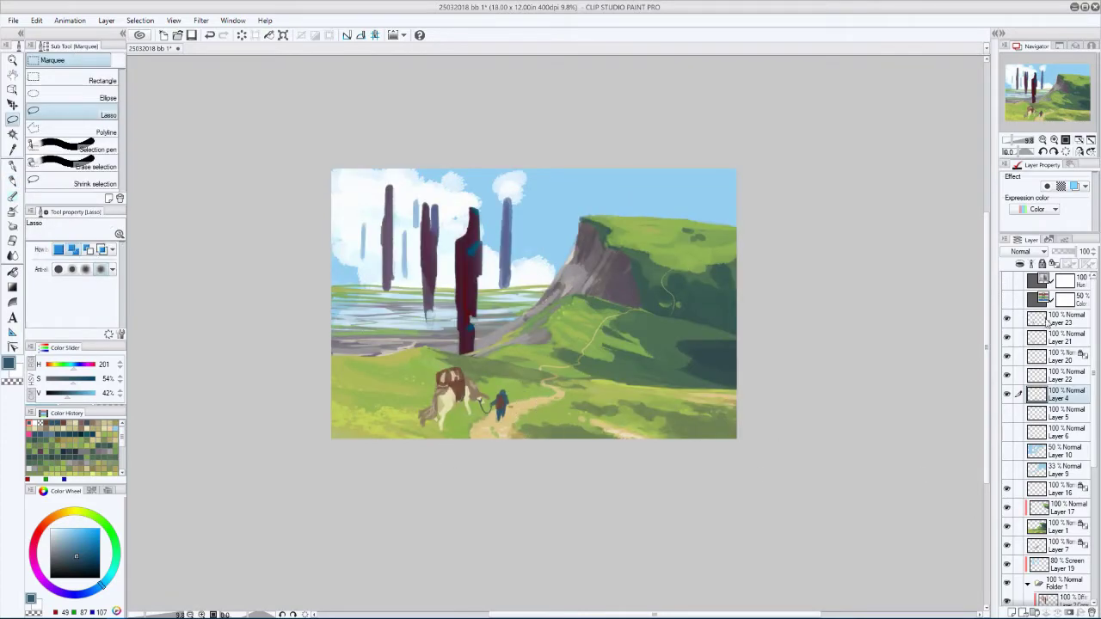
- Shift the animal and nearer figure on Layers 23, 21, 20, 22 and 4 slightly right and group these layers into a folder
left_click_drag(494, 405, 502, 405)
scroll(307, 297, "up", 3)
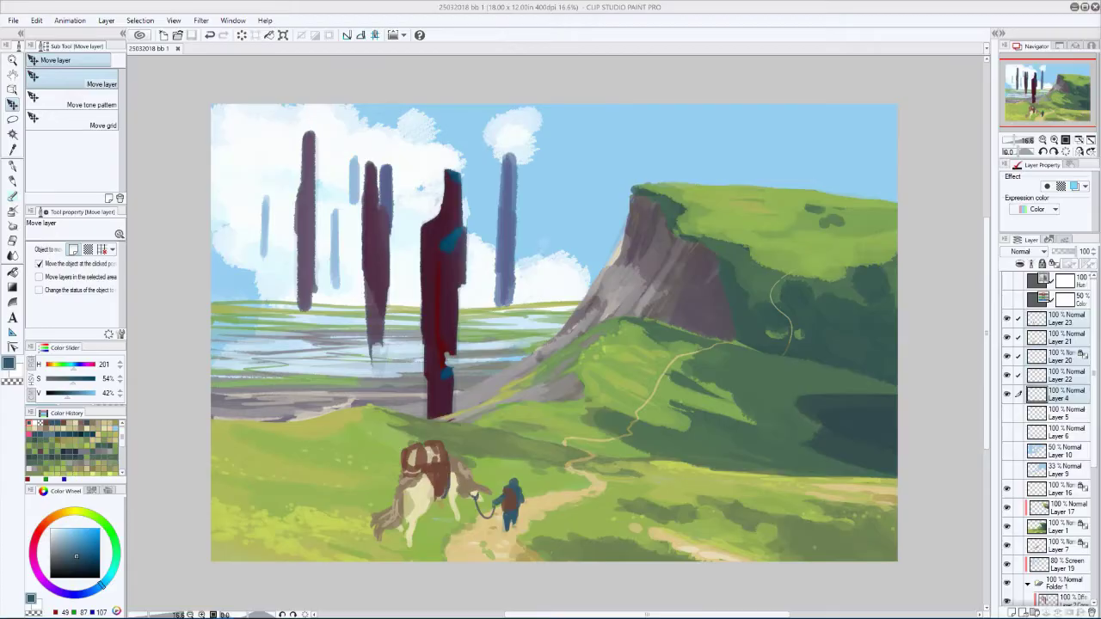
key("ctrl+g")
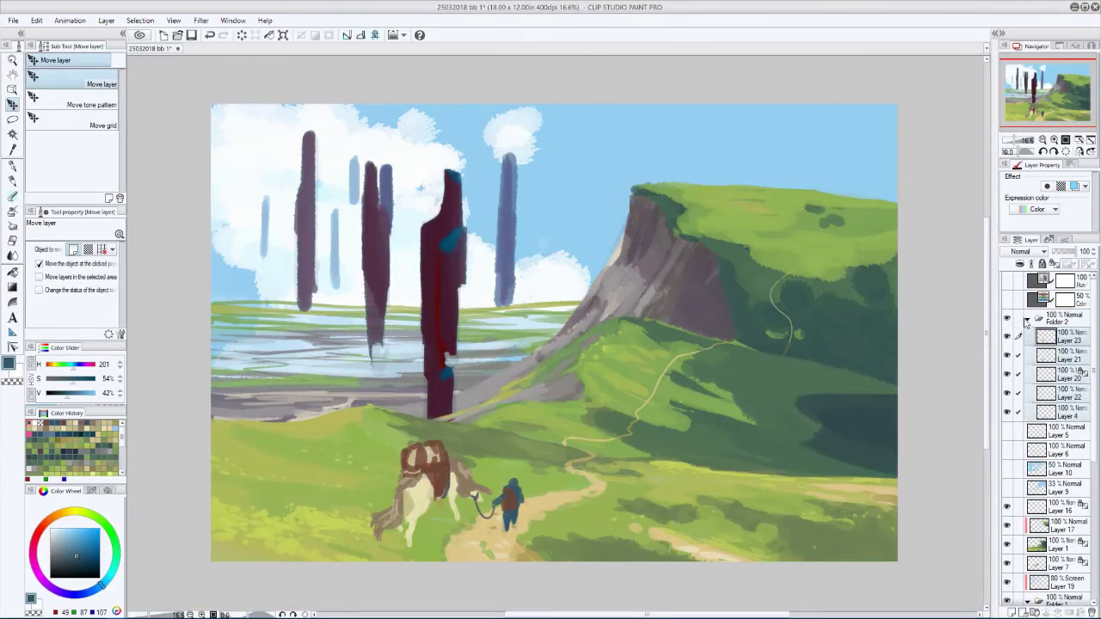
- Add a new layer beneath the folder and paint the animal's ground shadow in green (77, 111, 85) with the pencil at size 80
key("h")
key("h")
key("ctrl+shift+n")
key("p")
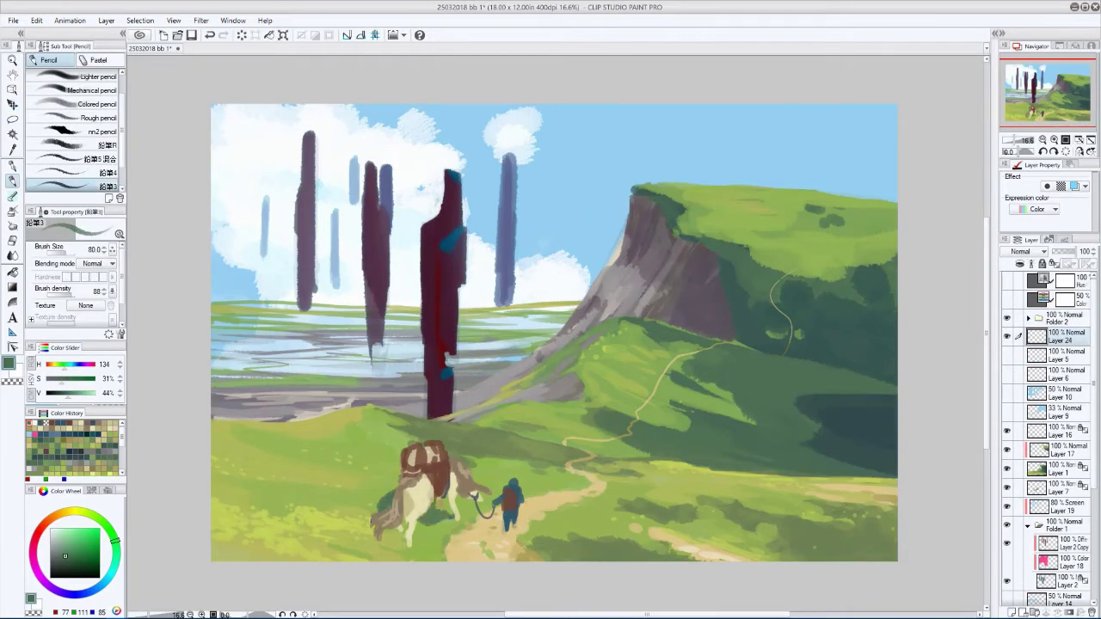
key("h")
key("h")
key("bracketleft")
key("bracketleft")
key("bracketleft")
key("c")
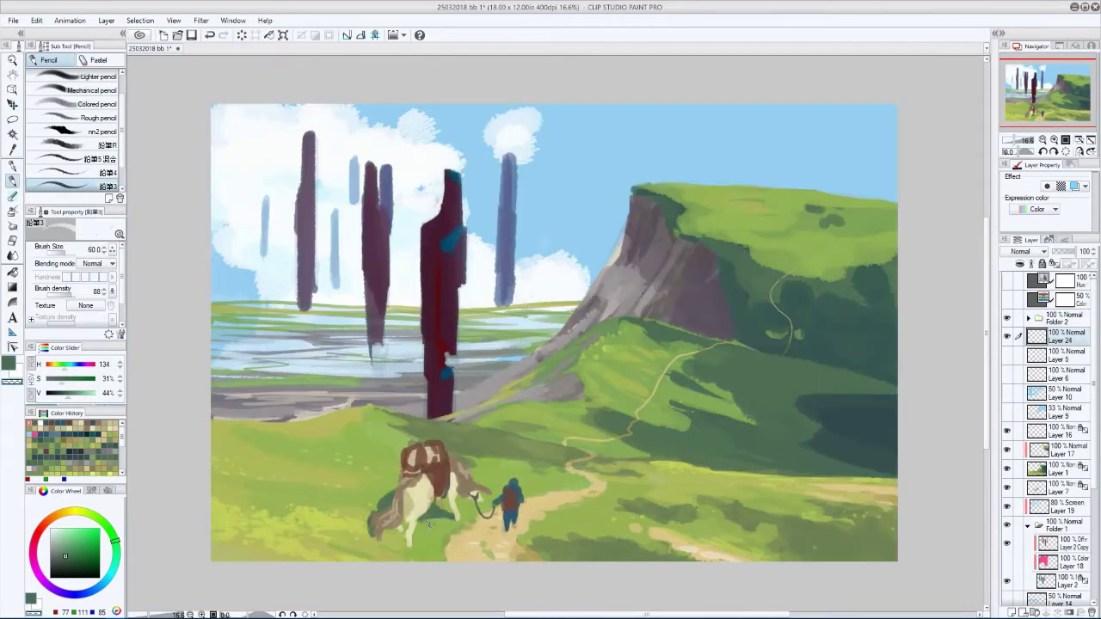
- Enlarge the ground shadow around the animal's hind legs and tail with the same green at sizes 200, 80 and 120
key("bracketright")
key("bracketright")
key("h")
key("h")
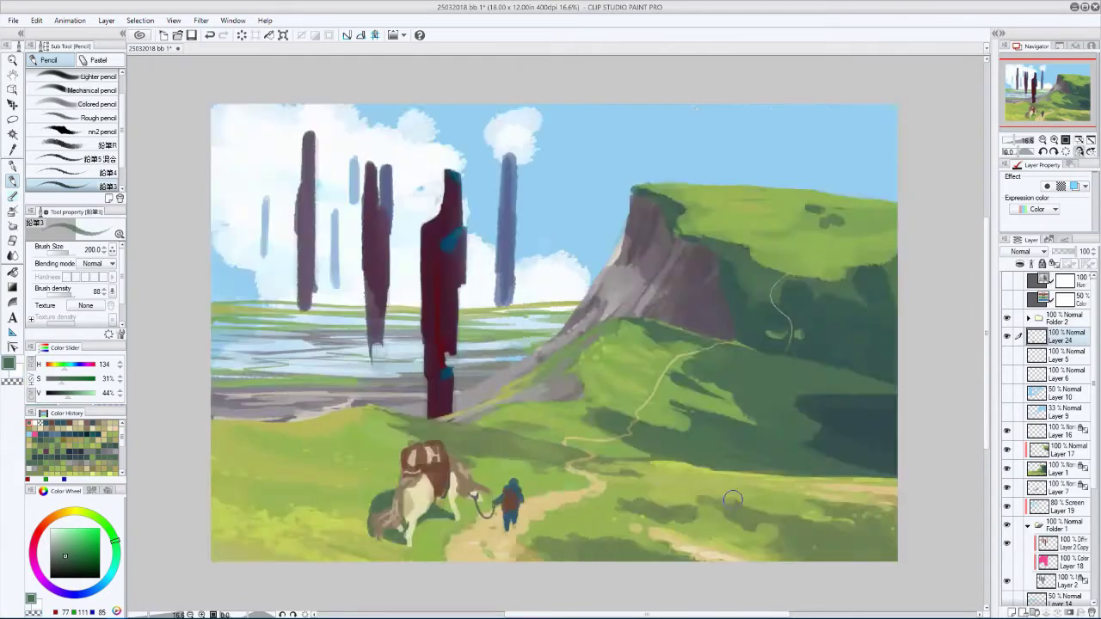
key("h")
key("h")
key("bracketleft")
key("bracketleft")
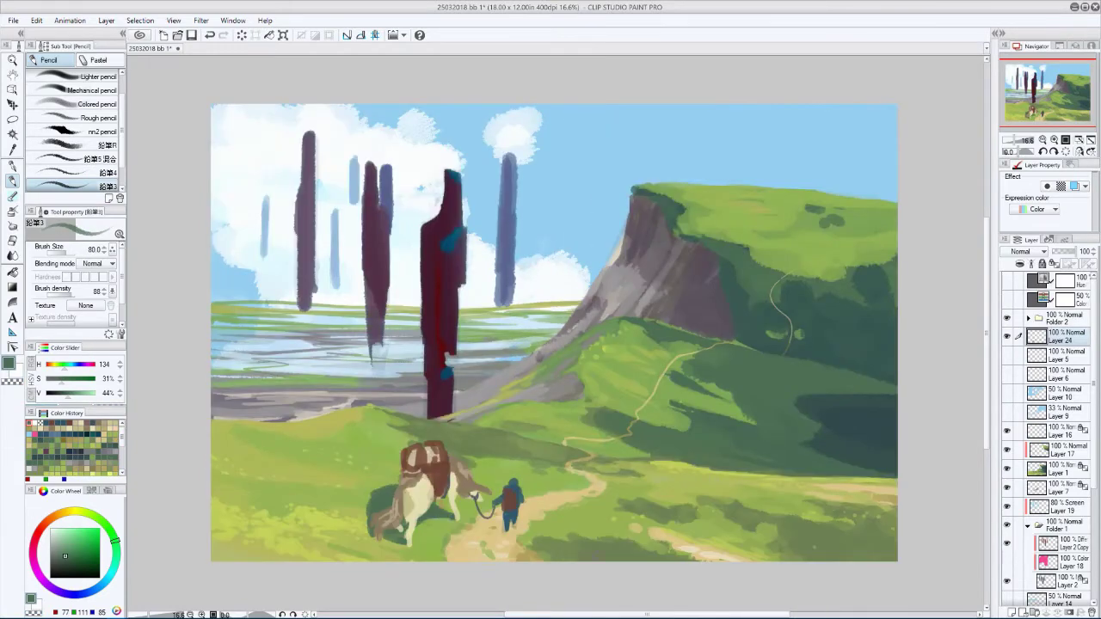
scroll(379, 491, "down", 1)
key("bracketright")
key("bracketright")
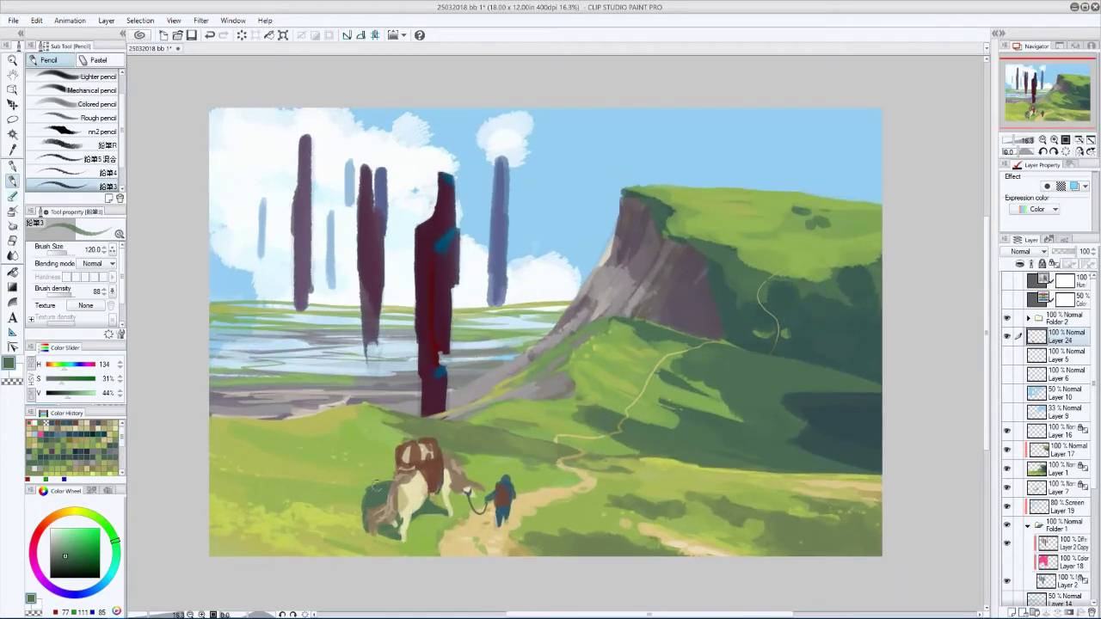
- Extend the shadow out behind the tail and trim its edges with transparent colour at sizes 80 and 50
key("h")
key("bracketleft")
key("bracketleft")
key("bracketleft")
key("h")
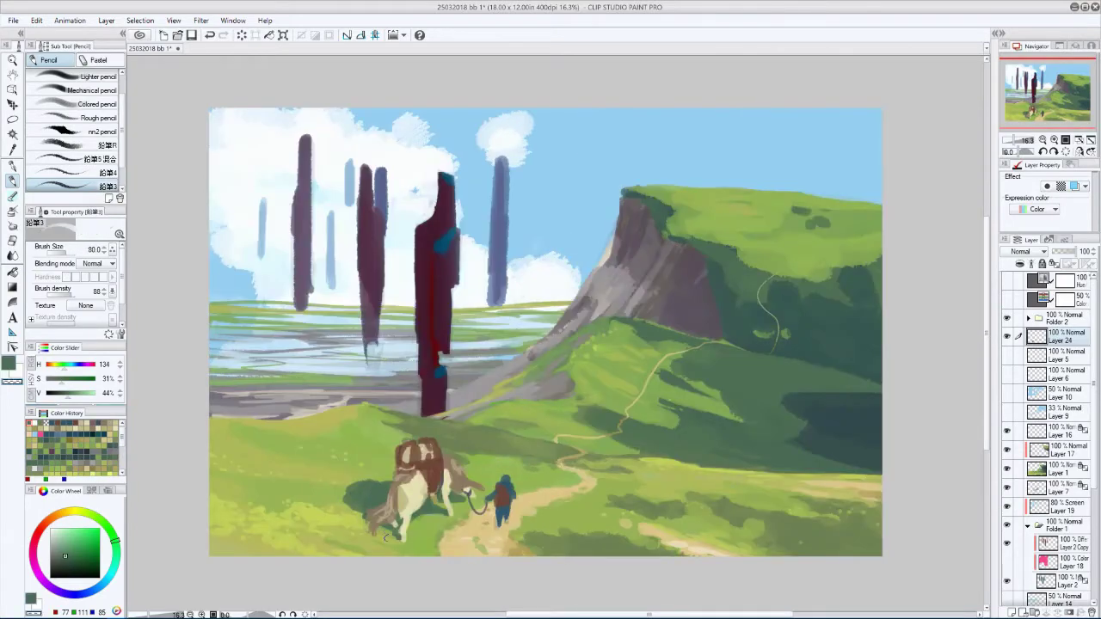
key("bracketleft")
key("h")
key("h")
key("h")
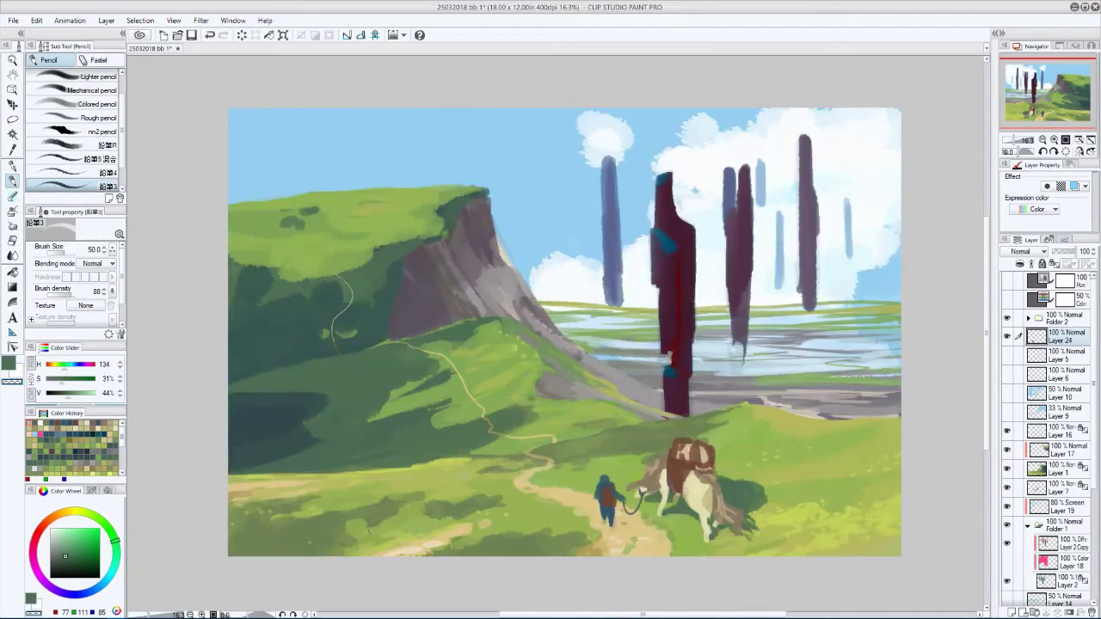
key("h")
key("h")
- Transform the shadow on Layer 24 by pulling its corners outward and down so it lies flatter on the ground
scroll(307, 462, "down", 1)
key("ctrl+t")
key("h")
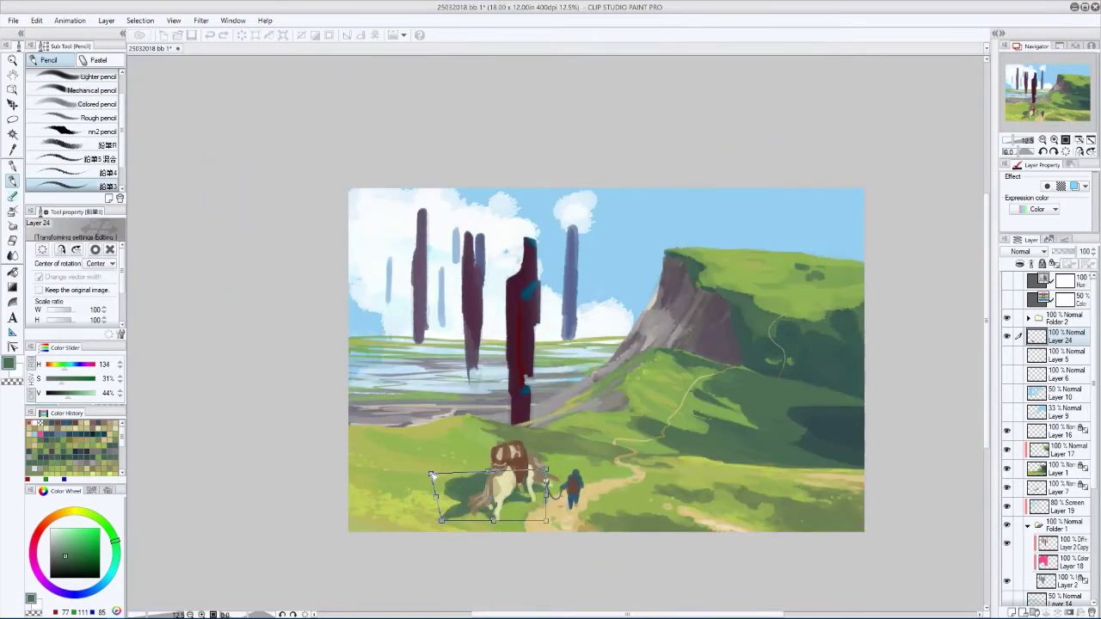
key("h")
left_click_drag(669, 470, 683, 474)
key("h")
left_click_drag(429, 474, 427, 478)
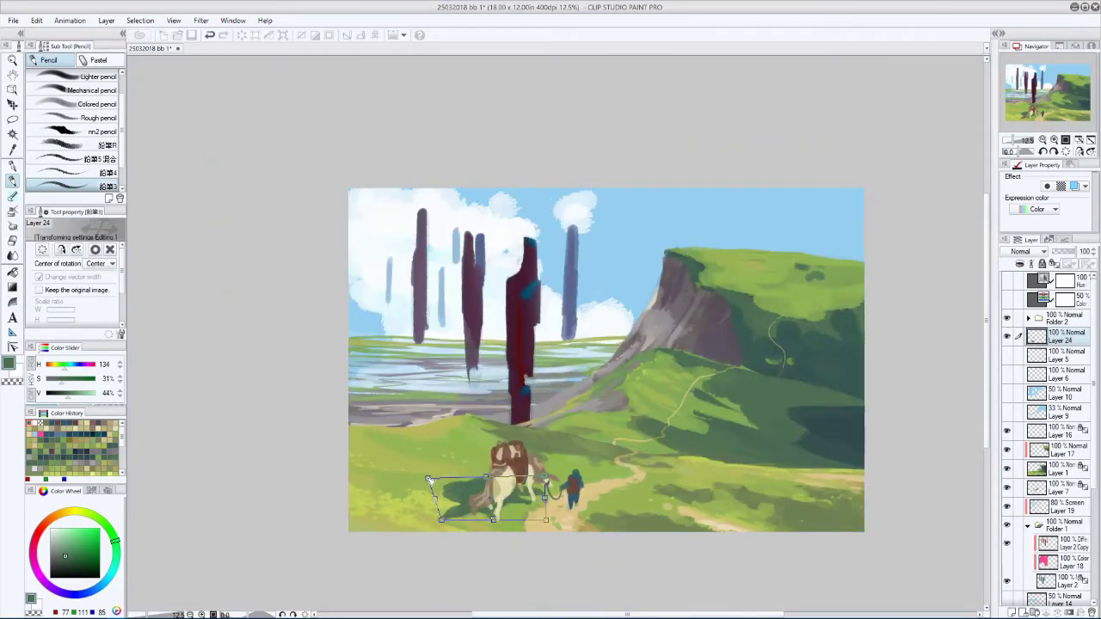
key("h")
left_click_drag(565, 519, 557, 517)
key("h")
key("Return")
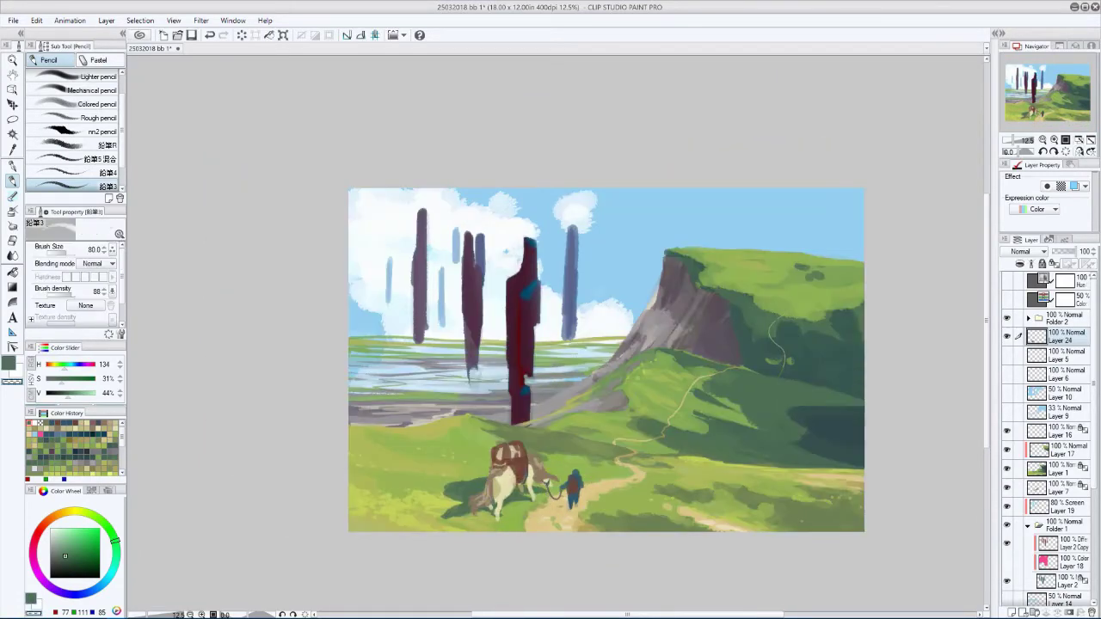
- Trim the shadow, lock Layer 24's transparent pixels and tint it with green (109, 129, 84) using the G-pen at size 600
key("h")
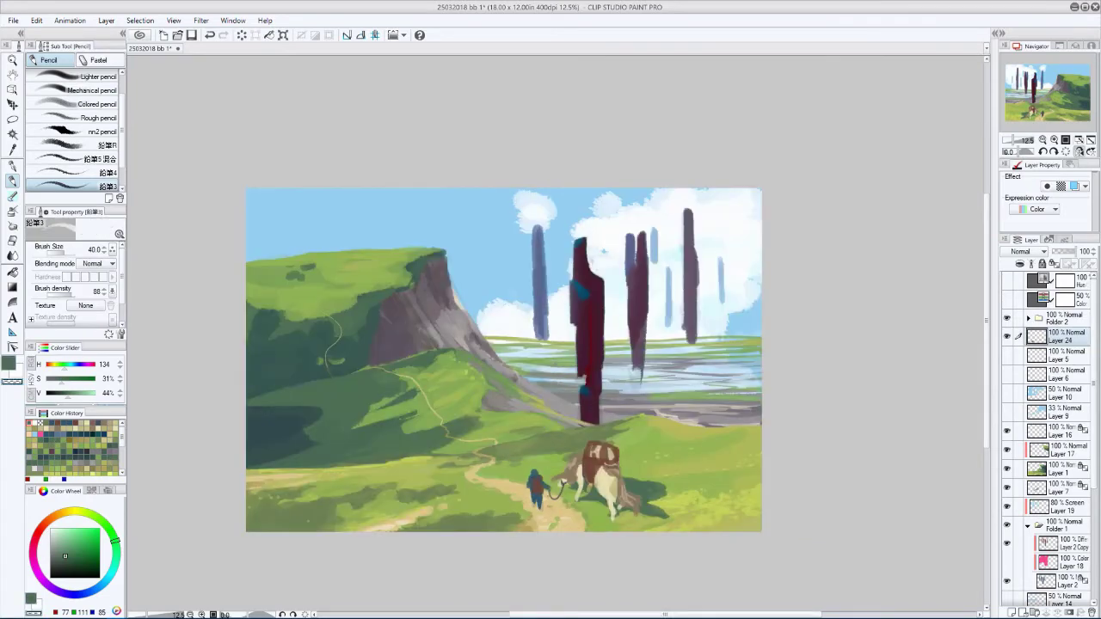
key("h")
left_click(523, 502, "alt")
key("p")
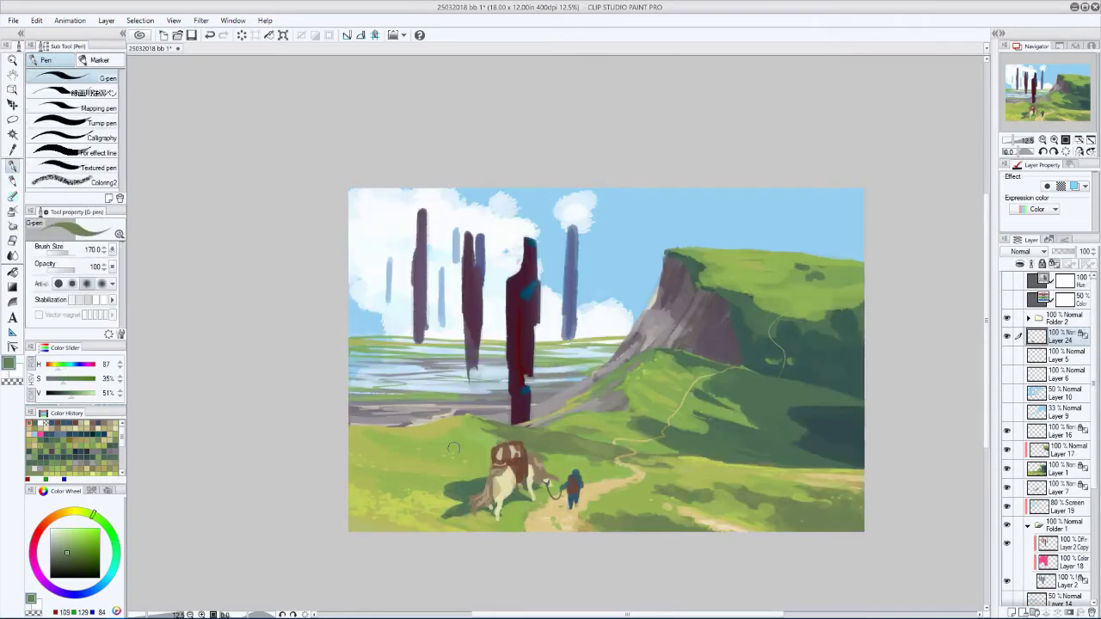
scroll(310, 381, "down", 3)
key("h")
key("h")
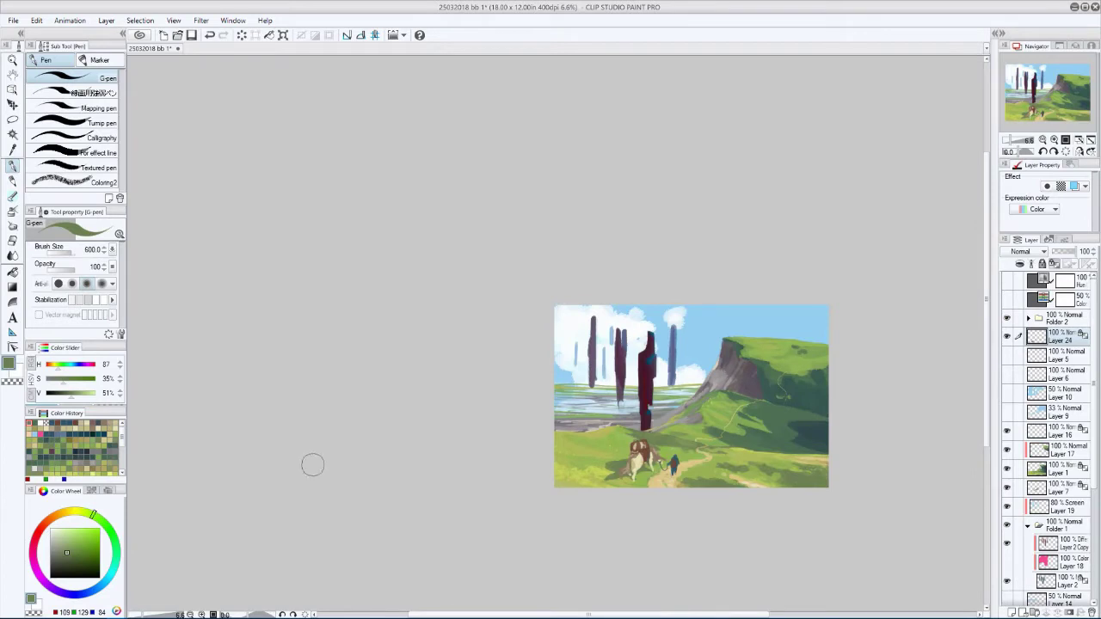
- Compare the painting with the topmost correction layer and Layer 17 switched on and off
left_click(1012, 283)
key("h")
key("h")
left_click(1012, 283)
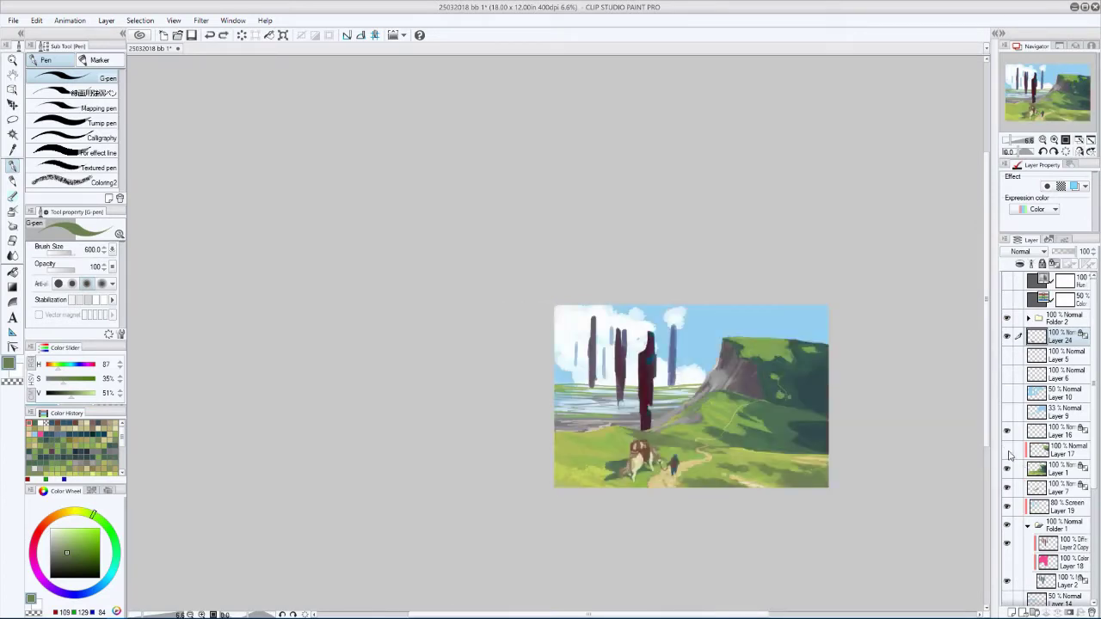
left_click(1010, 451)
- Paint dark green (55, 86, 80) accents into the landscape on Layer 17 with the pencil at sizes 120 and 250
key("h")
left_click(370, 393, "alt")
key("p")
key("-")
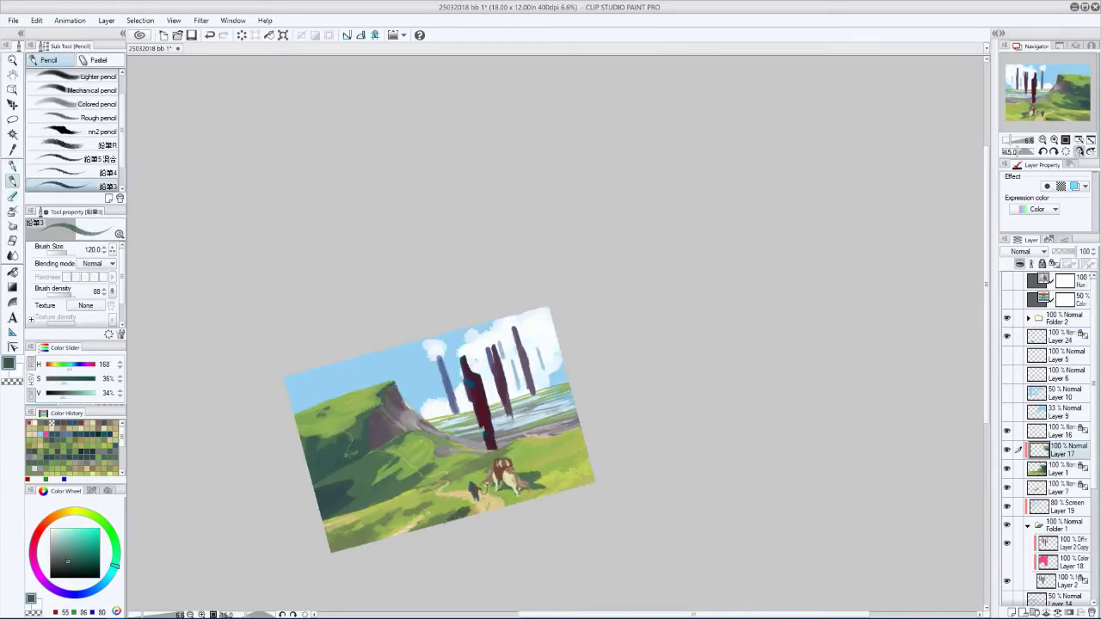
key("bracketright")
key("asciicircum")
key("h")
key("h")
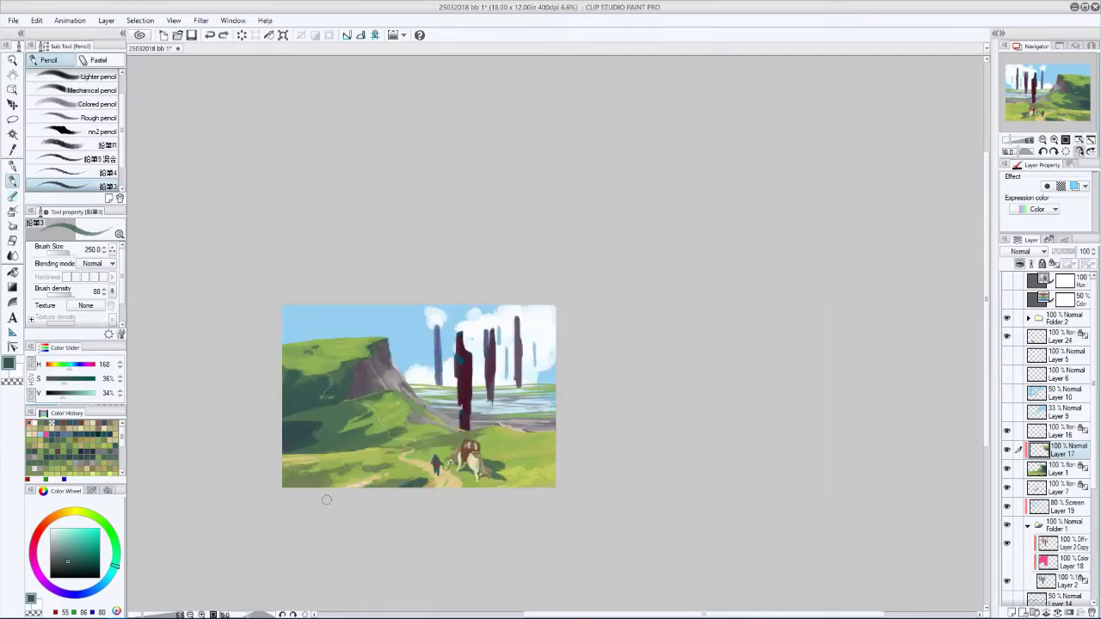
key("h")
- Recolour the animal's shadow on Layer 24 with lighter green (125, 145, 87) at brush size 300
left_click(749, 422, "ctrl+shift")
left_click(749, 421, "alt")
scroll(662, 419, "up", 2)
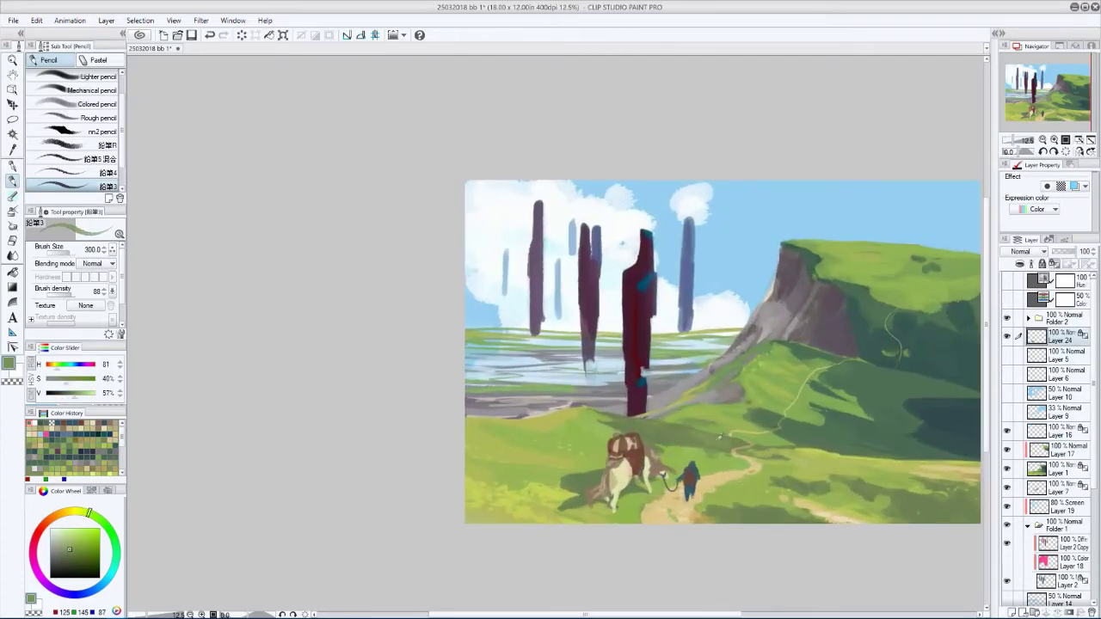
left_click(574, 469, "alt")
key("h")
key("h")
left_click_drag(572, 472, 582, 508)
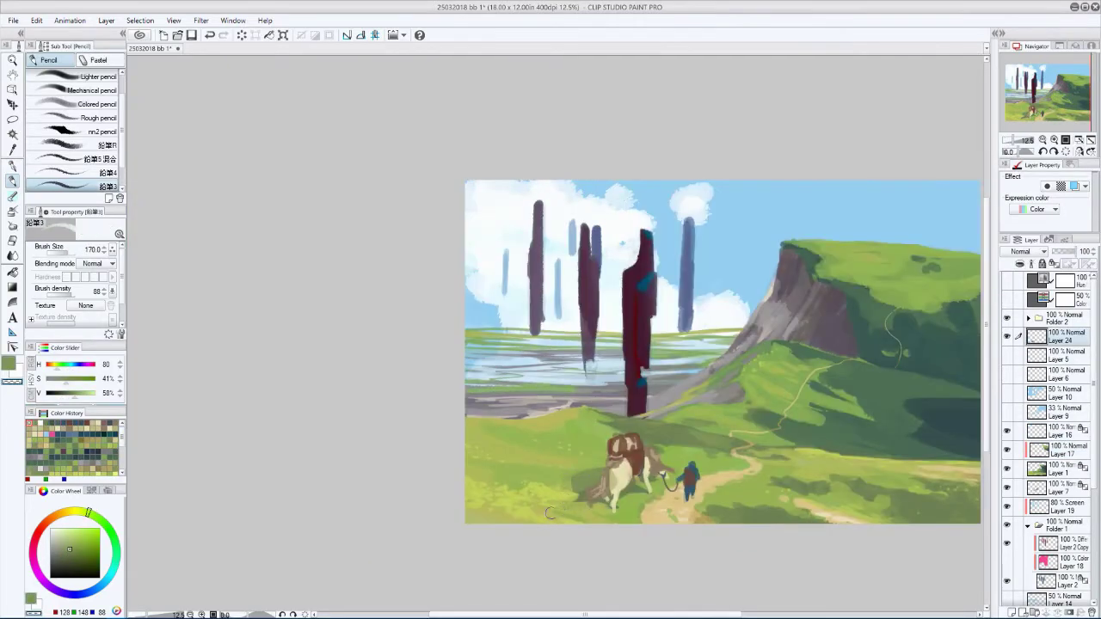
- Unlock Layer 24, erase shadow edges with transparent colour at size 170 and repaint behind the animal in green (127, 147, 88) at size 100
key("h")
key("h")
key("bracketleft")
key("bracketleft")
key("bracketleft")
left_click(575, 495, "alt")
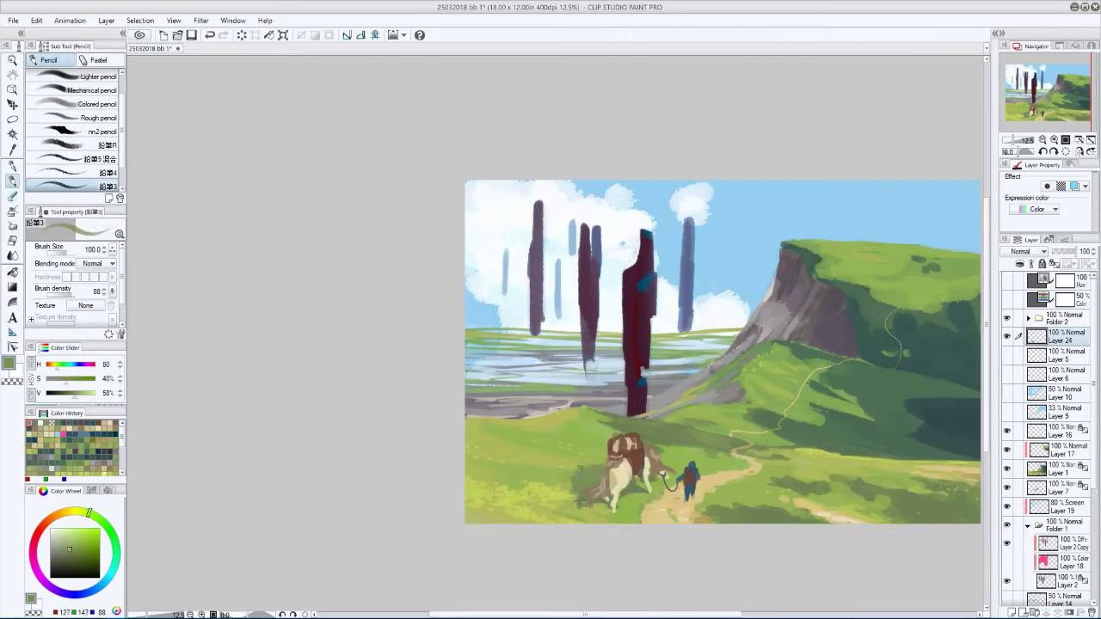
- Refine the shadow behind the animal with darker green (106, 128, 84) at brush size 40
key("h")
key("h")
key("bracketleft")
key("bracketleft")
key("bracketleft")
key("bracketleft")
key("bracketleft")
key("bracketleft")
key("bracketleft")
key("bracketright")
key("bracketright")
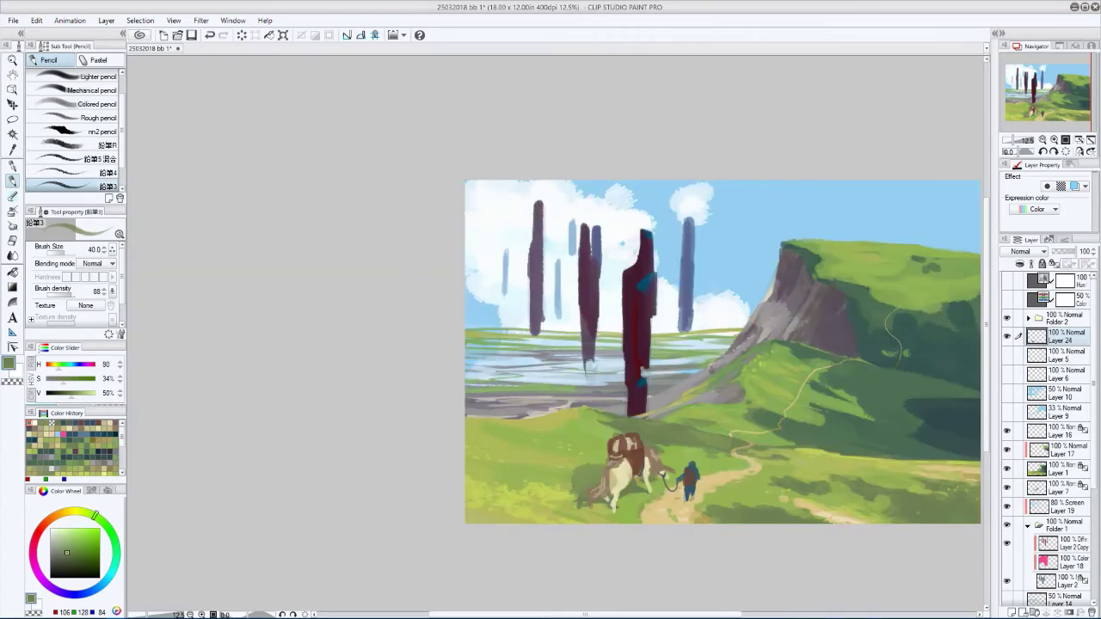
key("bracketleft")
key("bracketleft")
key("h")
key("h")
key("h")
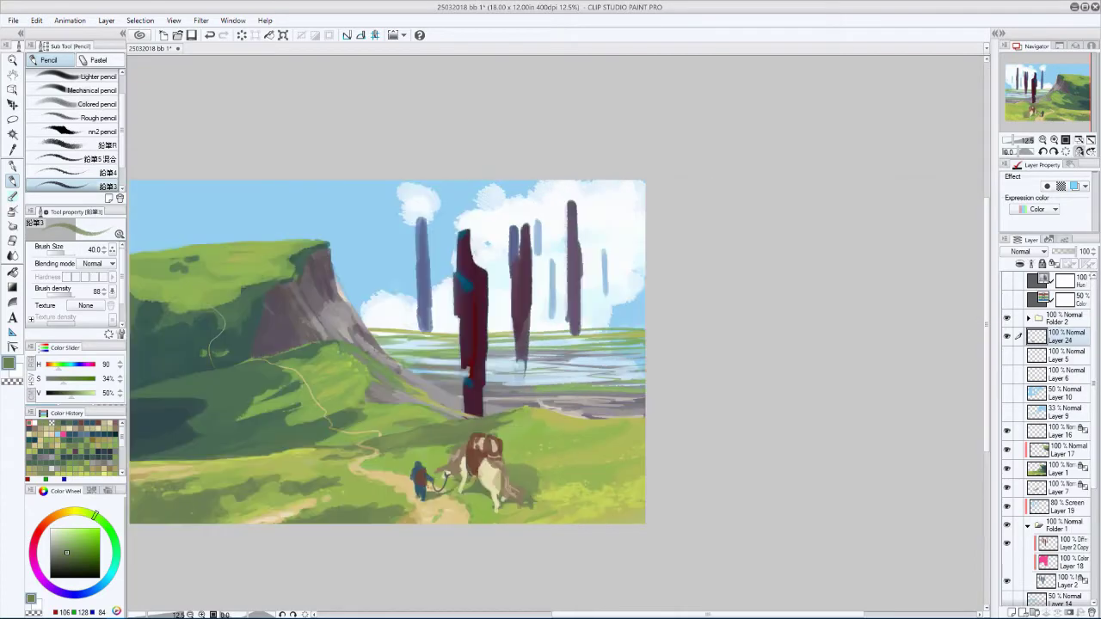
- Lock Layer 24's transparent pixels and tint the shadows near the path with tan (171, 159, 89) at size 80 and green (127, 147, 88) at size 70
key("bracketright")
key("bracketright")
key("bracketright")
key("bracketright")
left_click(428, 476, "alt")
key("h")
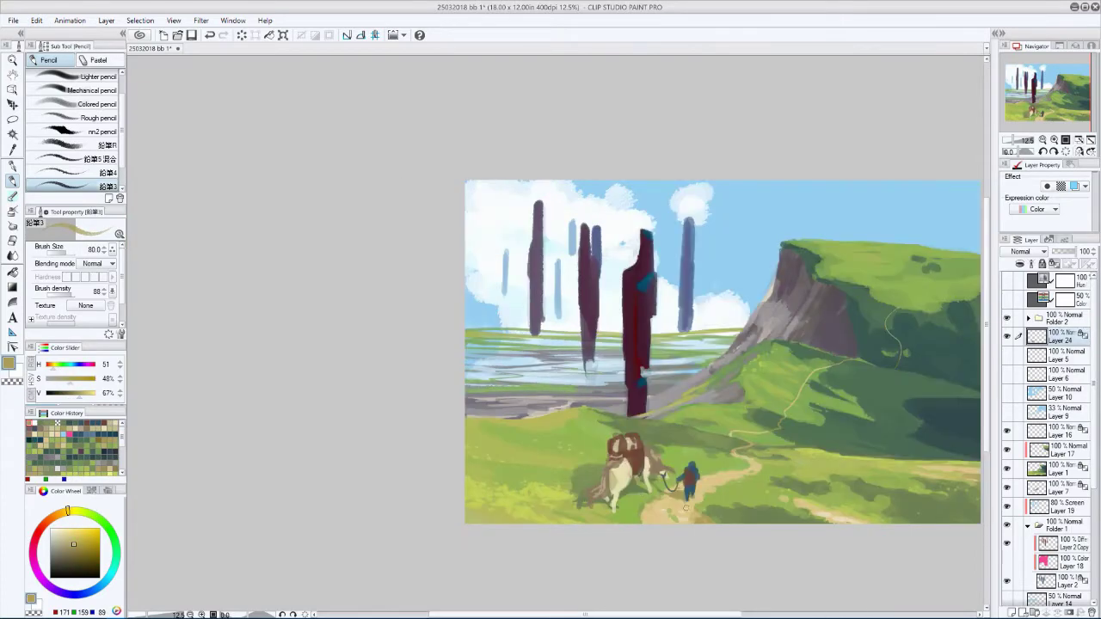
left_click(679, 492, "alt")
key("bracketleft")
key("h")
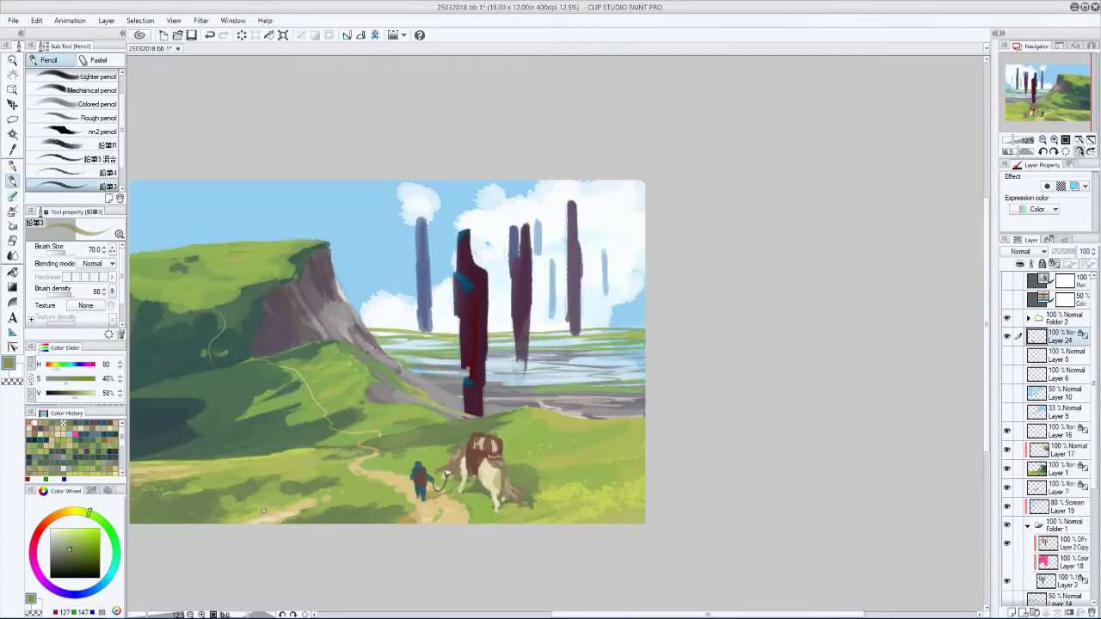
key("h")
key("h")
- Add a layer clipped to Folder 2 and paint brown (113, 71, 57) over the animal's saddle pack at size 150
key("ctrl+minus")
key("h")
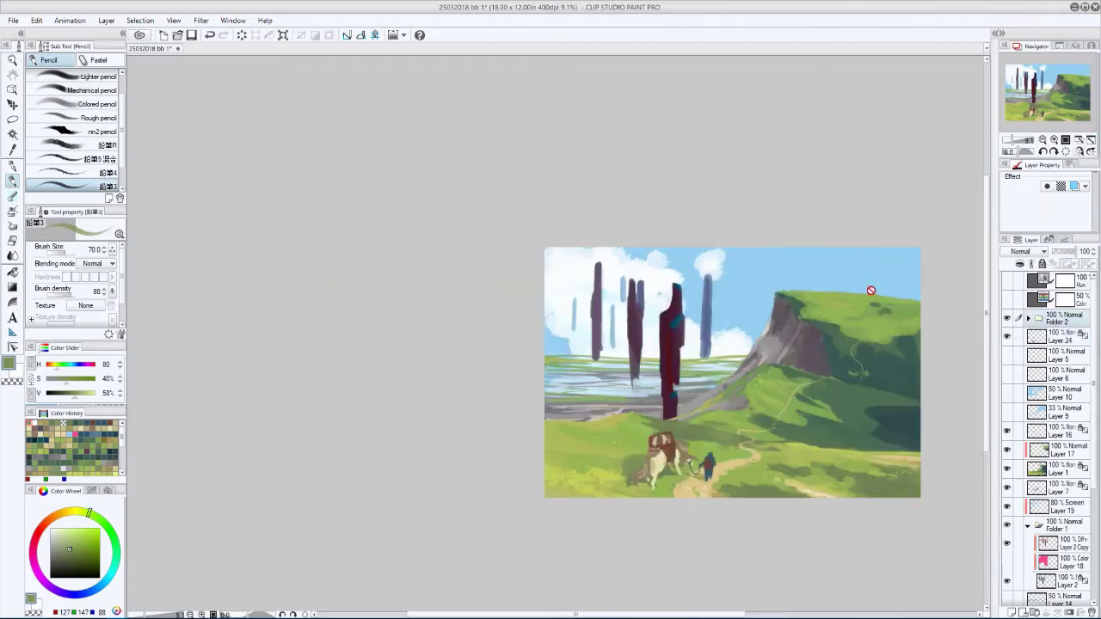
key("ctrl+shift+n")
scroll(688, 454, "up", 2)
key("bracketright")
key("bracketright")
key("bracketright")
left_click(641, 430, "alt")
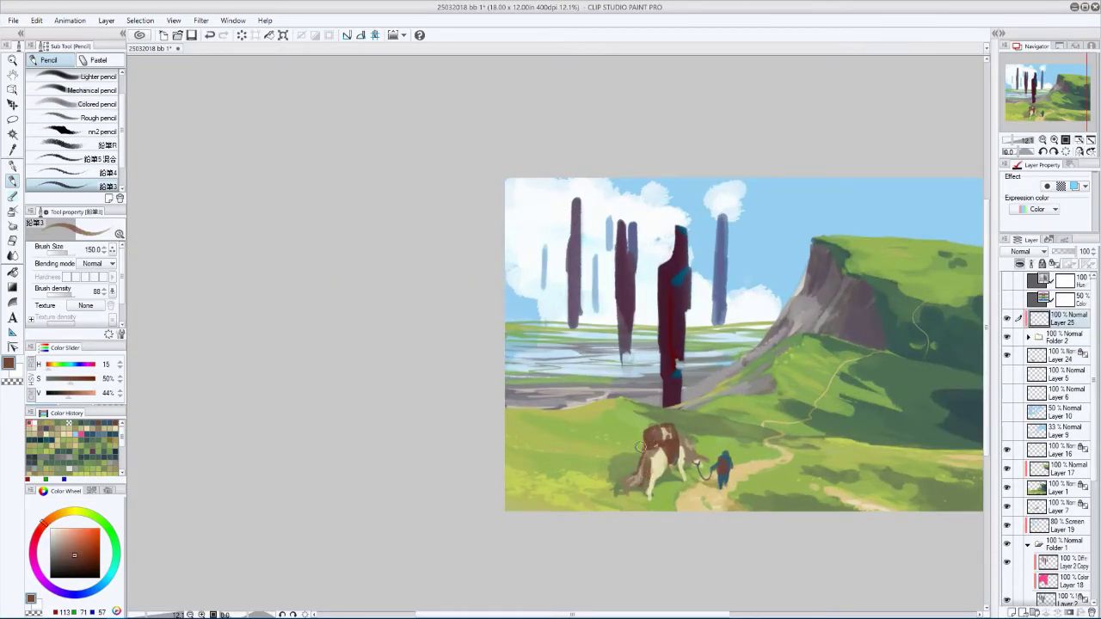
- Paint brown shading over the animal's pack, rump and tail at brush sizes 70 and 60
key("h")
key("bracketleft")
key("bracketleft")
key("bracketleft")
key("bracketleft")
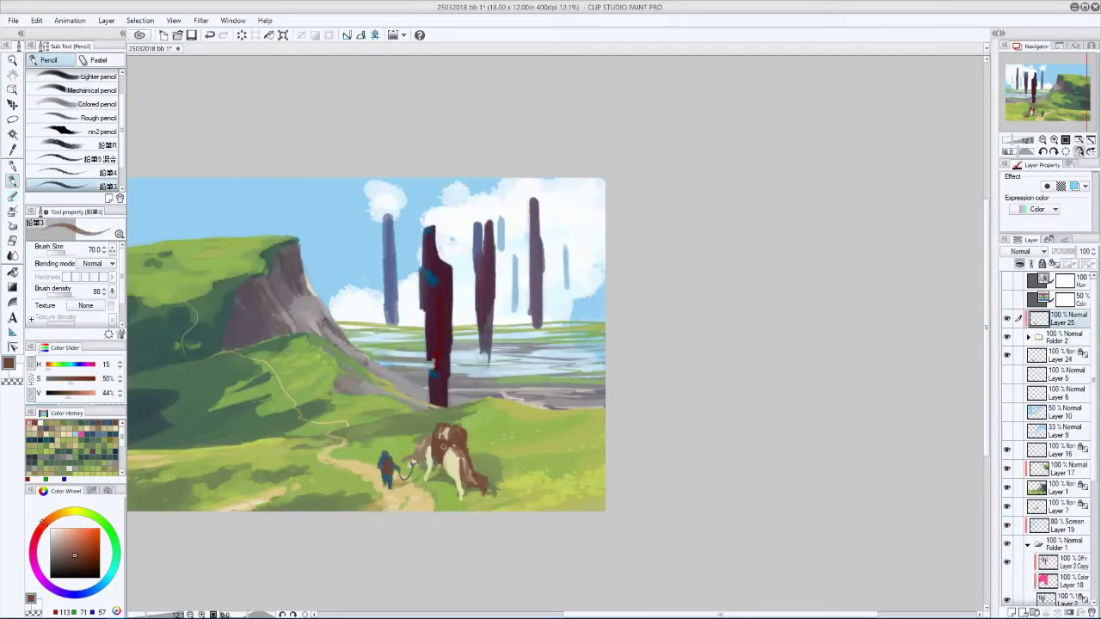
key("bracketright")
key("bracketright")
key("h")
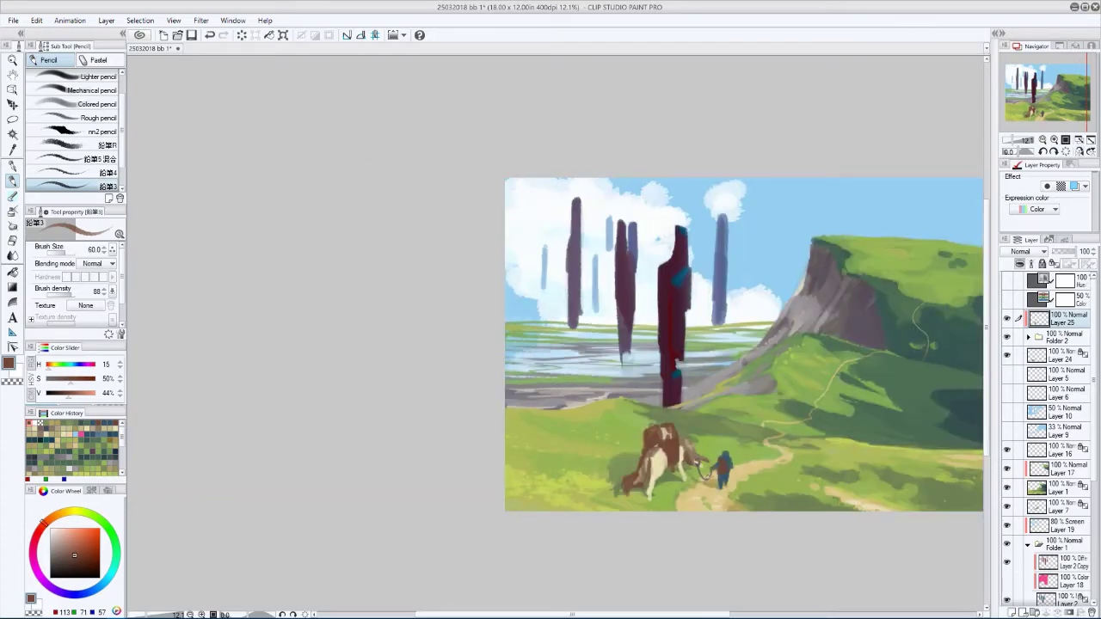
key("bracketright")
- Set Layer 25 to Multiply blending at 50% opacity
left_click(1061, 251)
key("h")
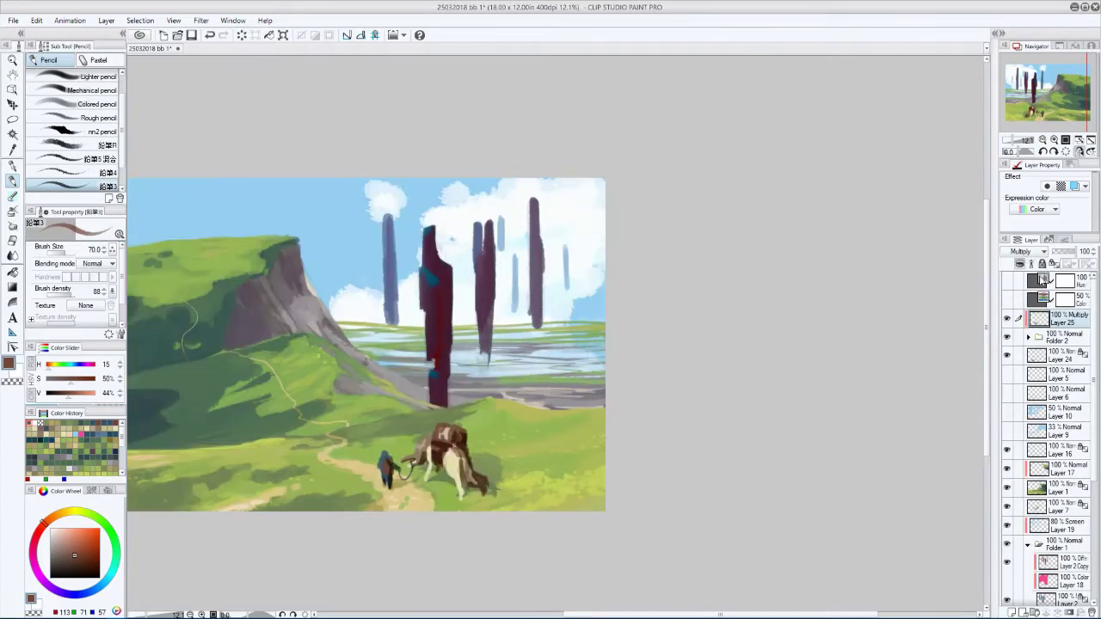
key("h")
left_click_drag(1061, 254, 1070, 252)
- Deepen the brown shading on the animal and the figure on Layer 25 at brush sizes 120, 100 and 70
key("bracketright")
key("bracketright")
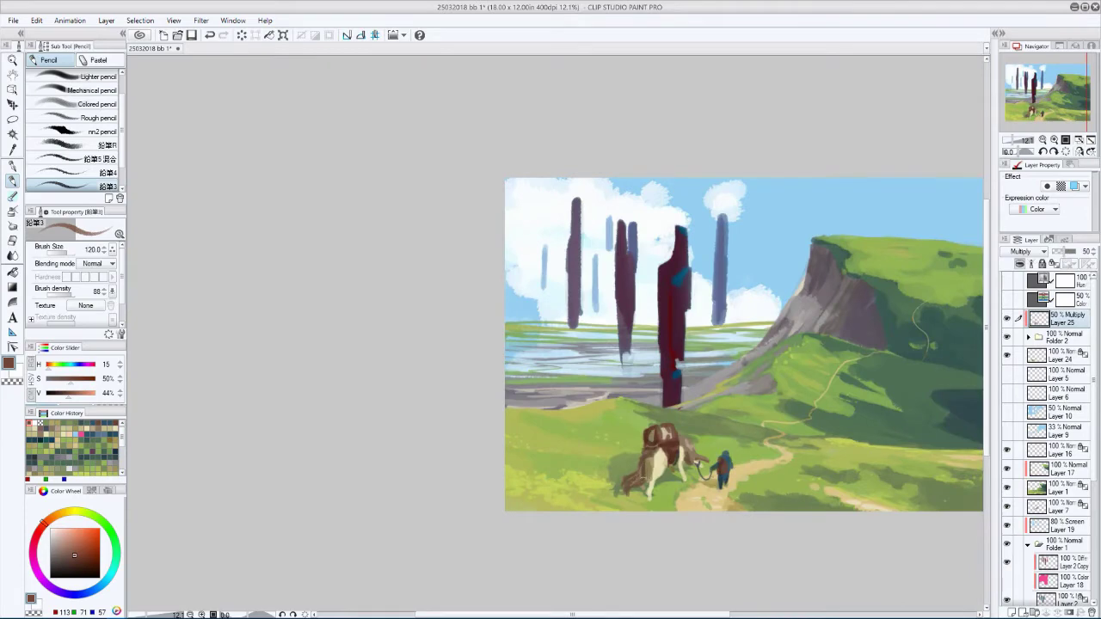
key("bracketleft")
key("h")
key("h")
key("h")
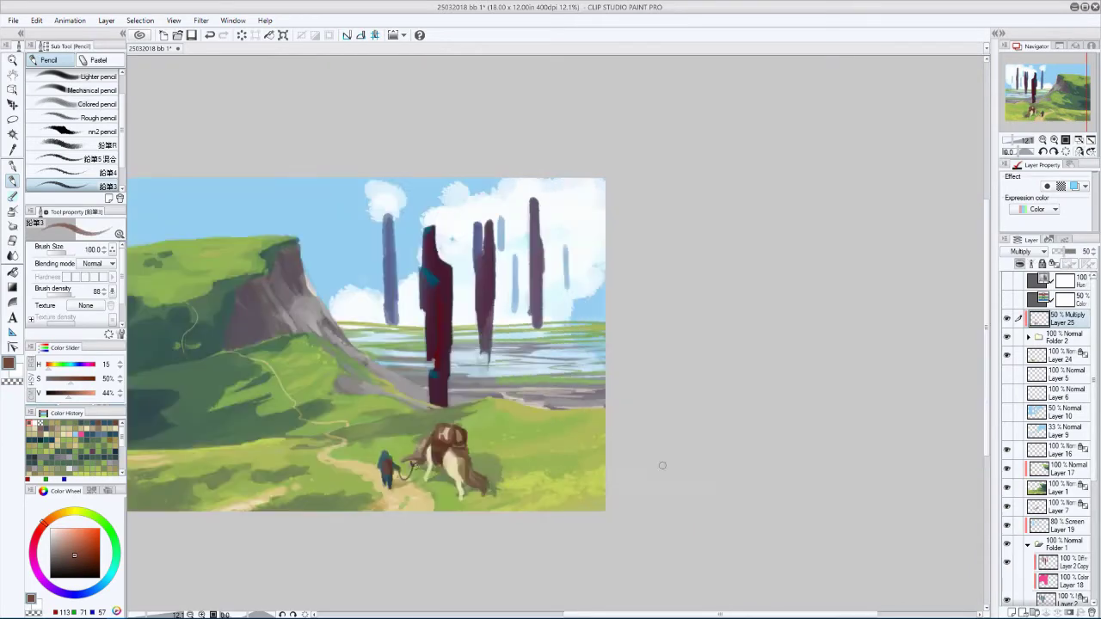
key("h")
key("h")
key("h")
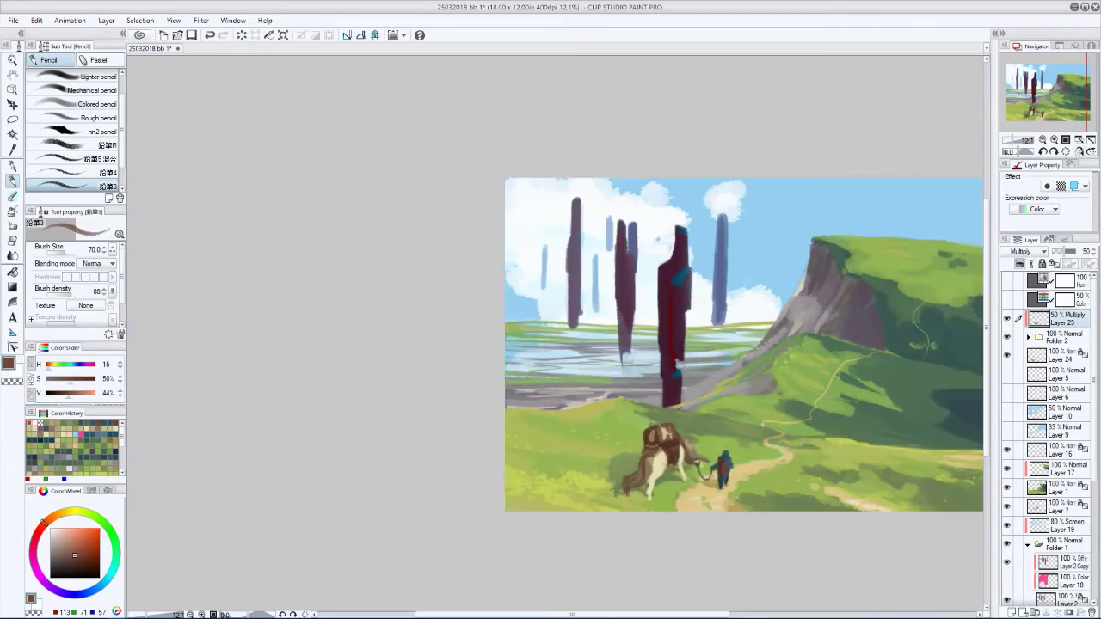
- Add a clipped layer above Layer 25 in Add (Glow) mode for soft airbrushing in pale yellow (204, 194, 125) at size 500
key("h")
key("ctrl+minus")
key("ctrl+shift+n")
left_click(497, 463, "alt")
key("b")
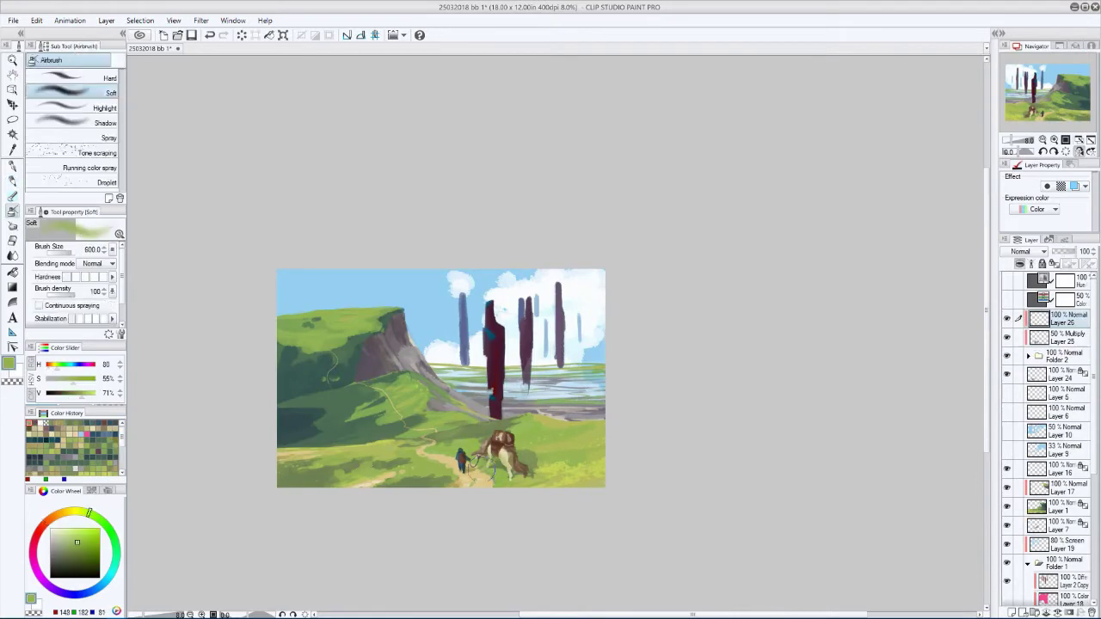
left_click(481, 472, "alt")
left_click(1021, 252)
left_click(1024, 388)
key("h")
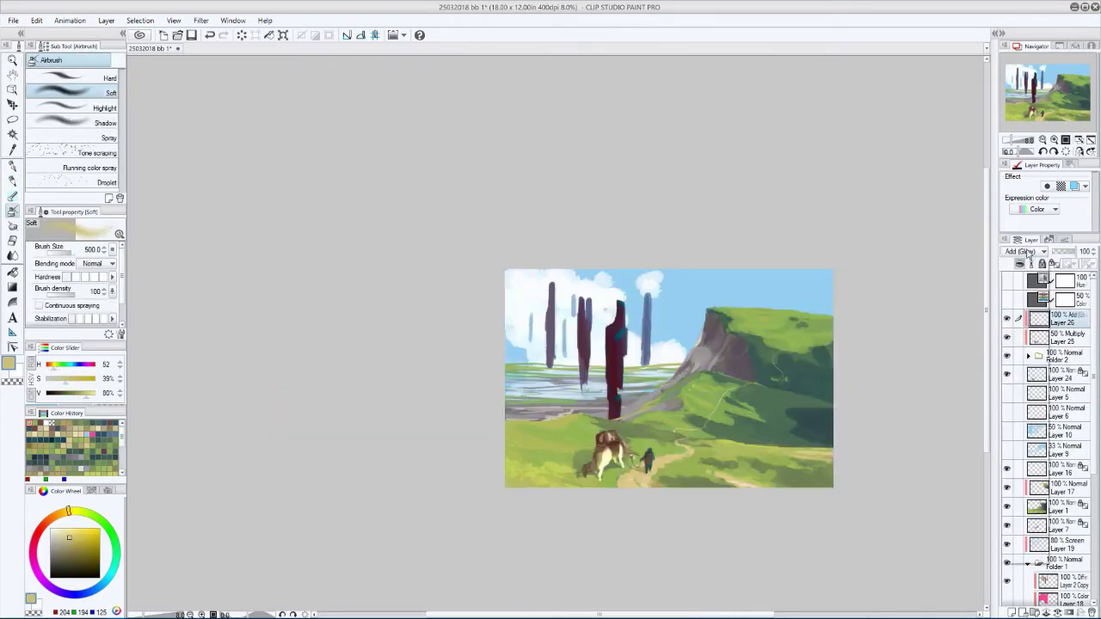
- Set Layer 26 to Color dodge blending at 30% opacity
key("ctrl+plus")
key("h")
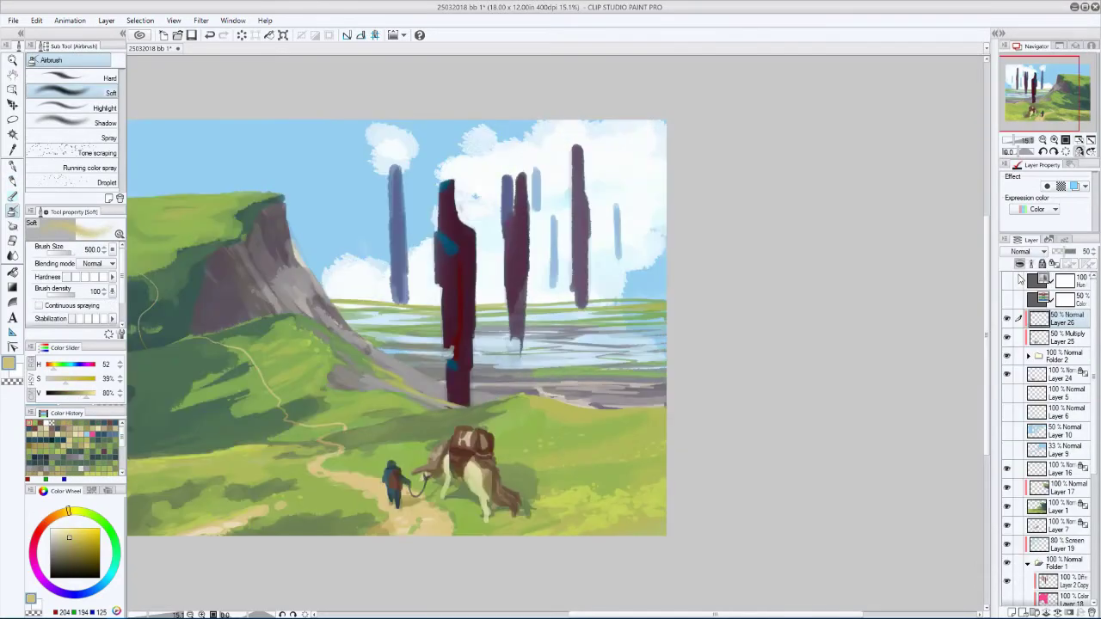
left_click(1021, 251)
left_click(1030, 372)
key("h")
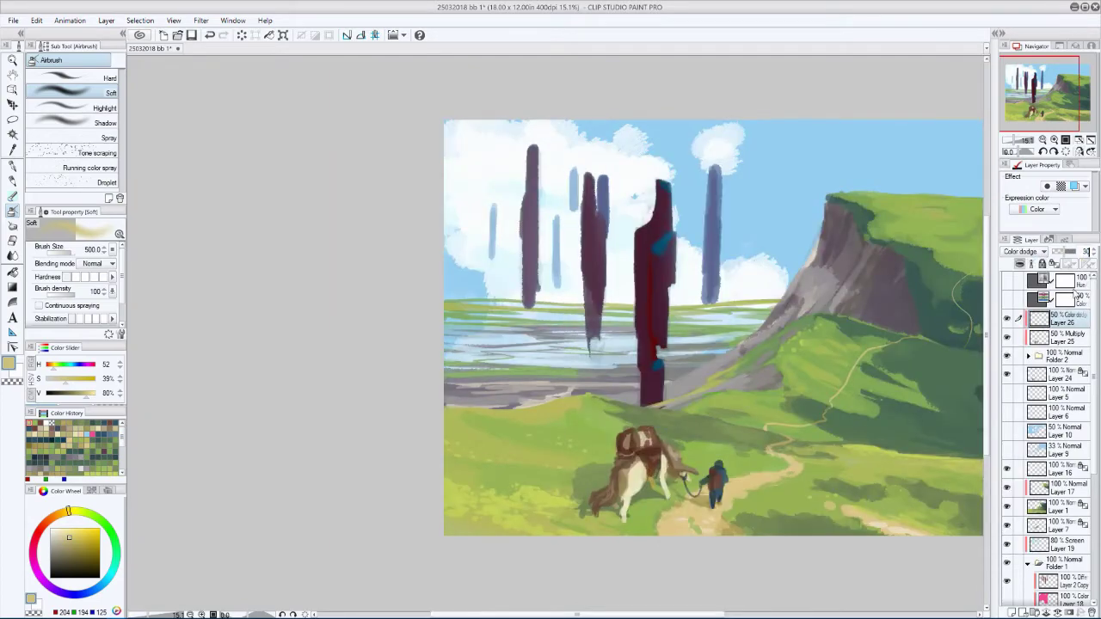
key("h")
left_click_drag(289, 285, 356, 271)
key("h")
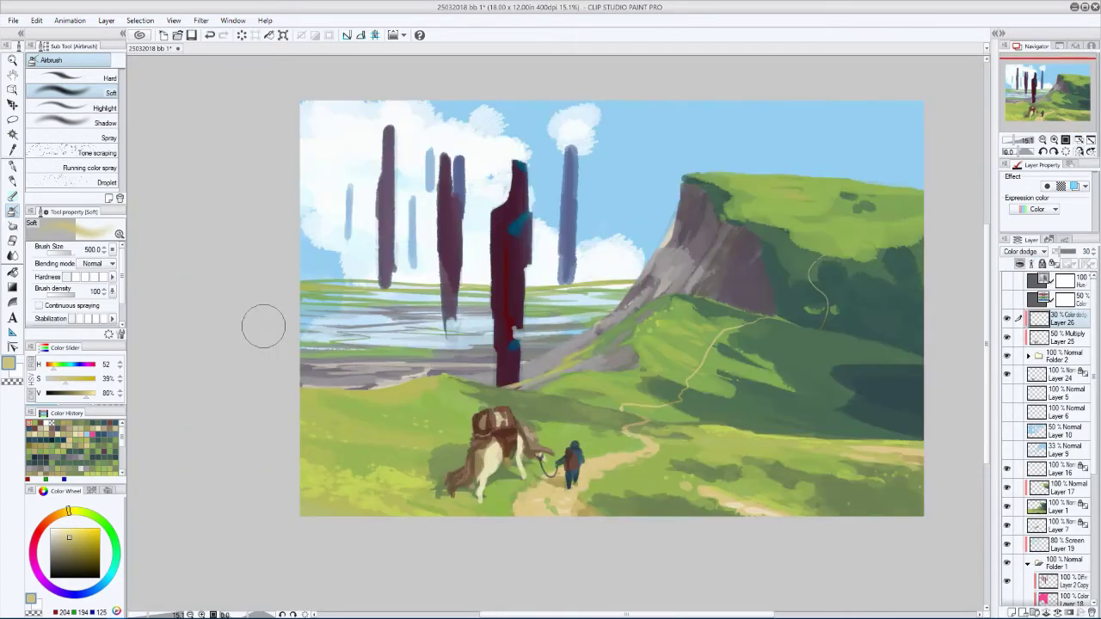
- Show haze layers Layer 14 and Layer 10 Copy, and set Layer 26's opacity to 50%
scroll(1045, 430, "down", 5)
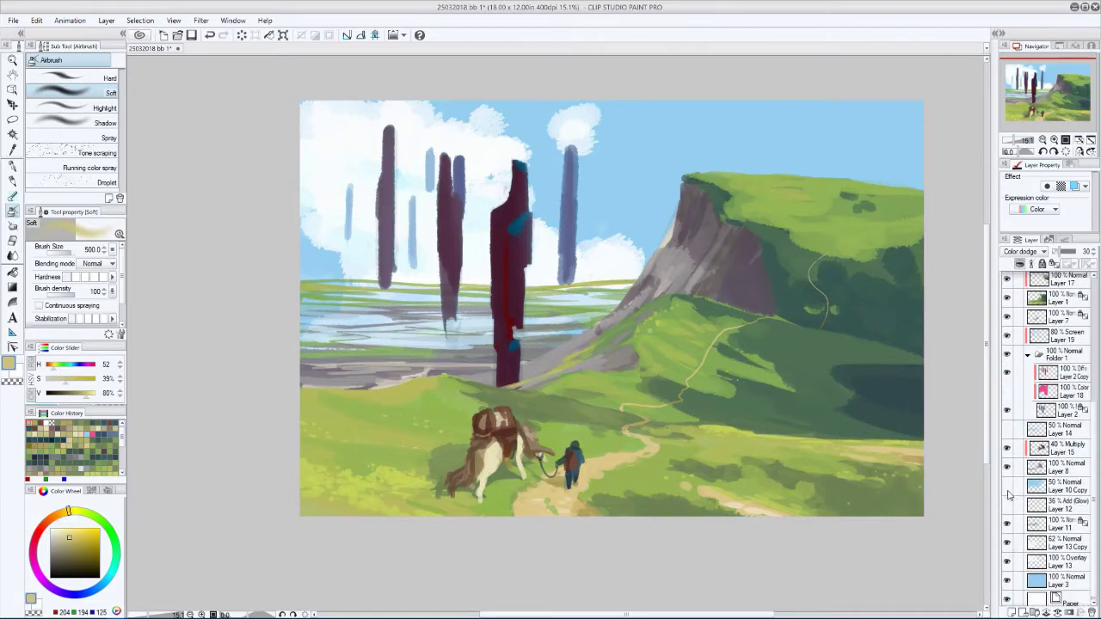
left_click(1007, 430)
scroll(946, 439, "down", 2)
scroll(1045, 430, "up", 2)
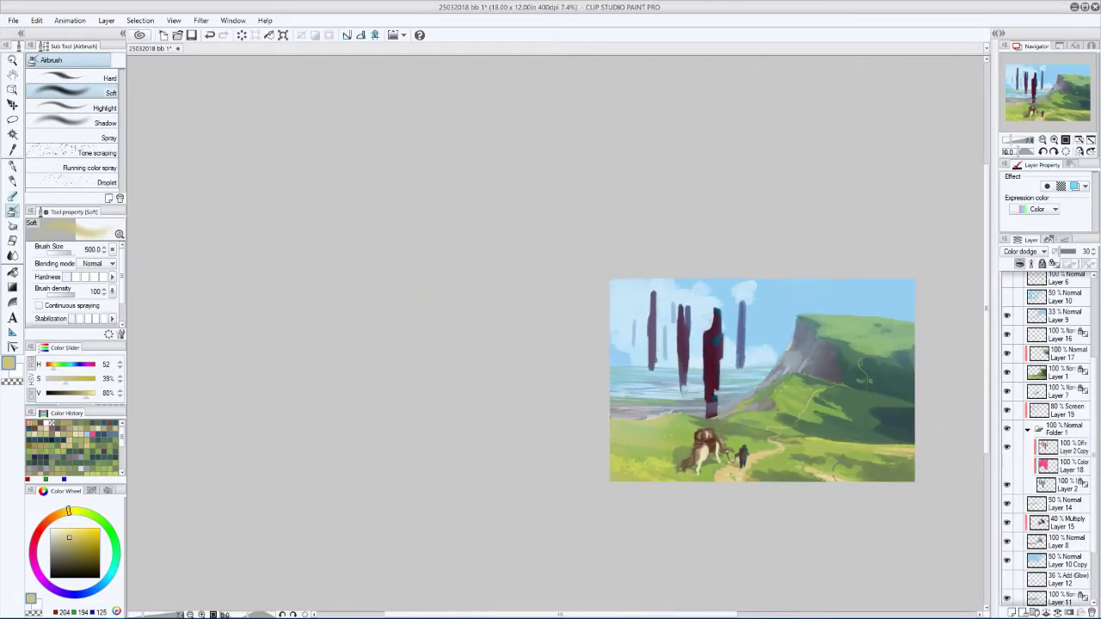
key("h")
key("h")
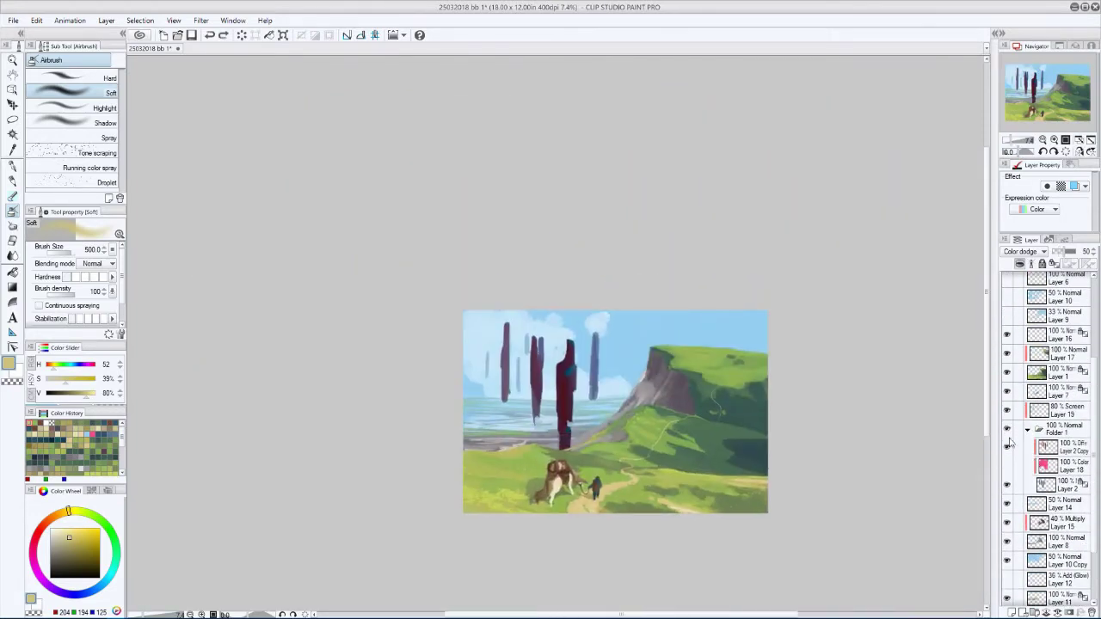
- Rework the cliff's rock shading on Layer 15 with plum (93, 63, 81) and transparent pencil strokes at sizes 80, 250 and 170
left_click(1058, 522)
left_click(634, 335, "alt")
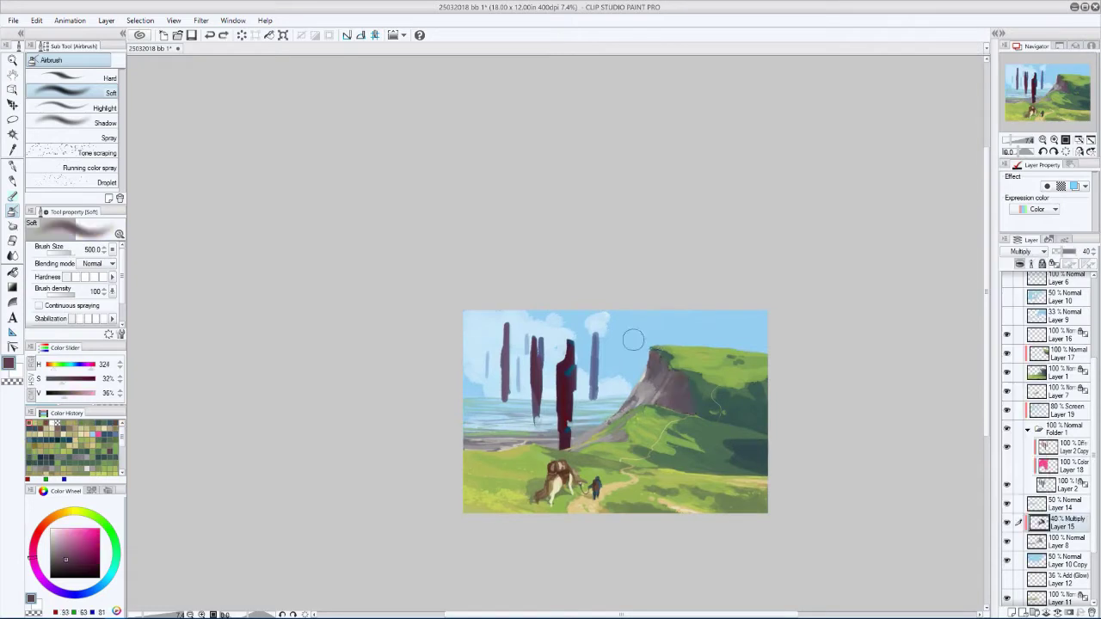
key("h")
key("p")
key("h")
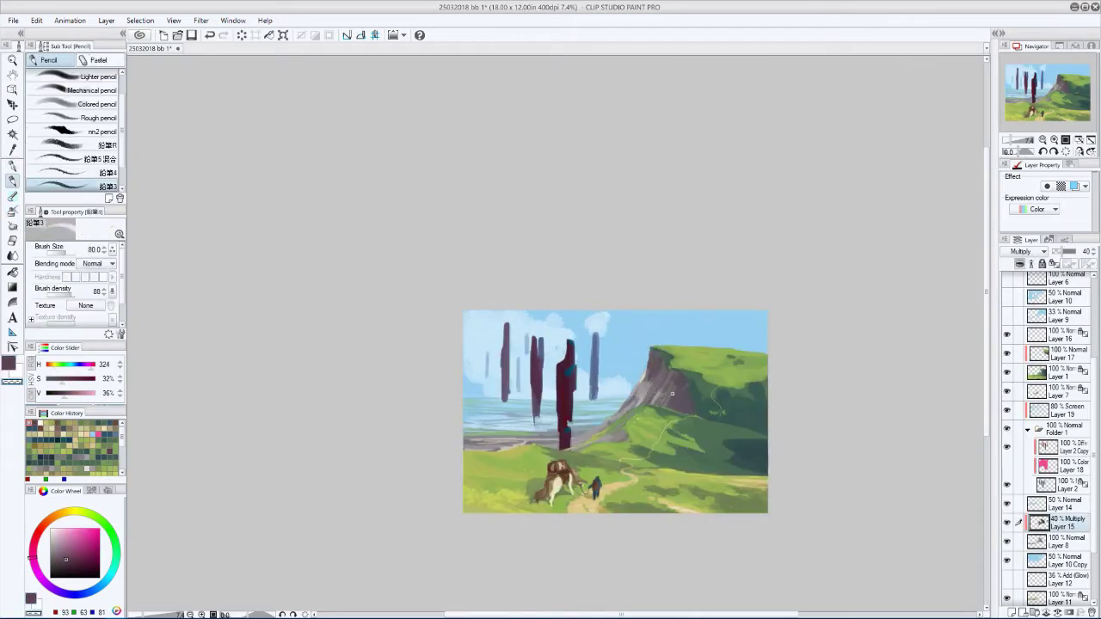
key("h")
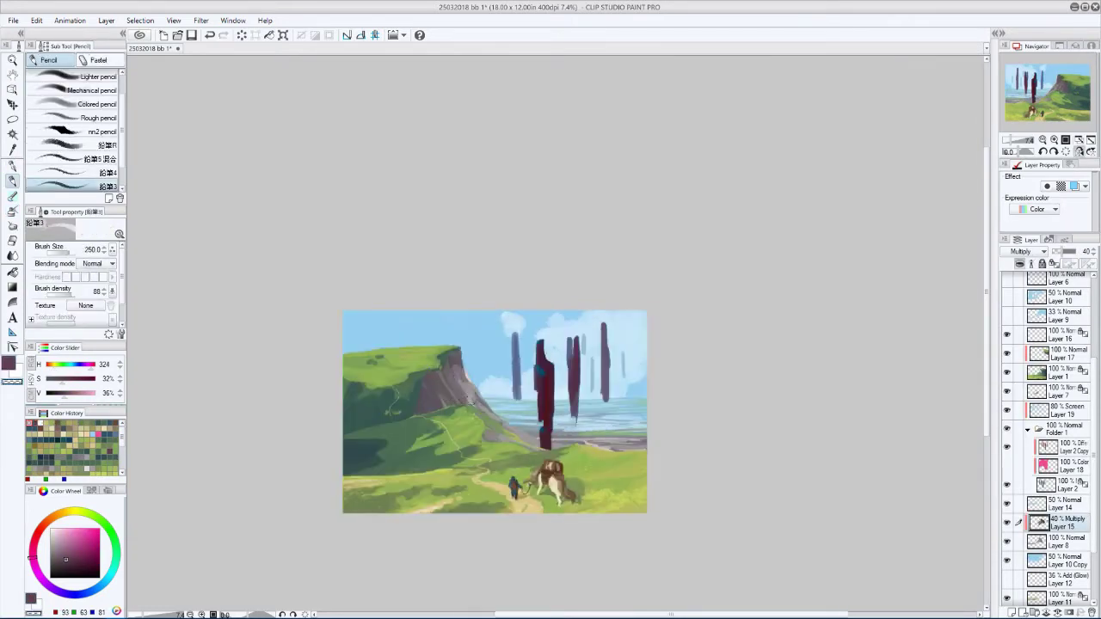
key("h")
key("h")
key("h")
key("h")
key("h")
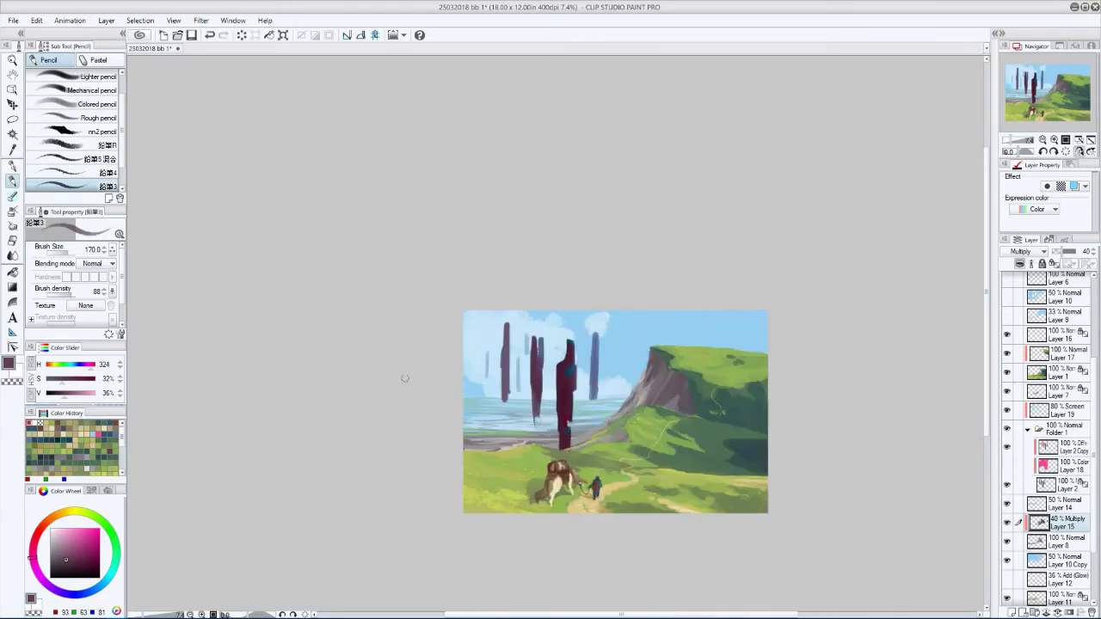
- Erase parts of Layer 15's shading across the cliff and shoreline at brush sizes 170 and 300
key("ctrl+plus")
key("ctrl+plus")
key("bracketright")
key("bracketright")
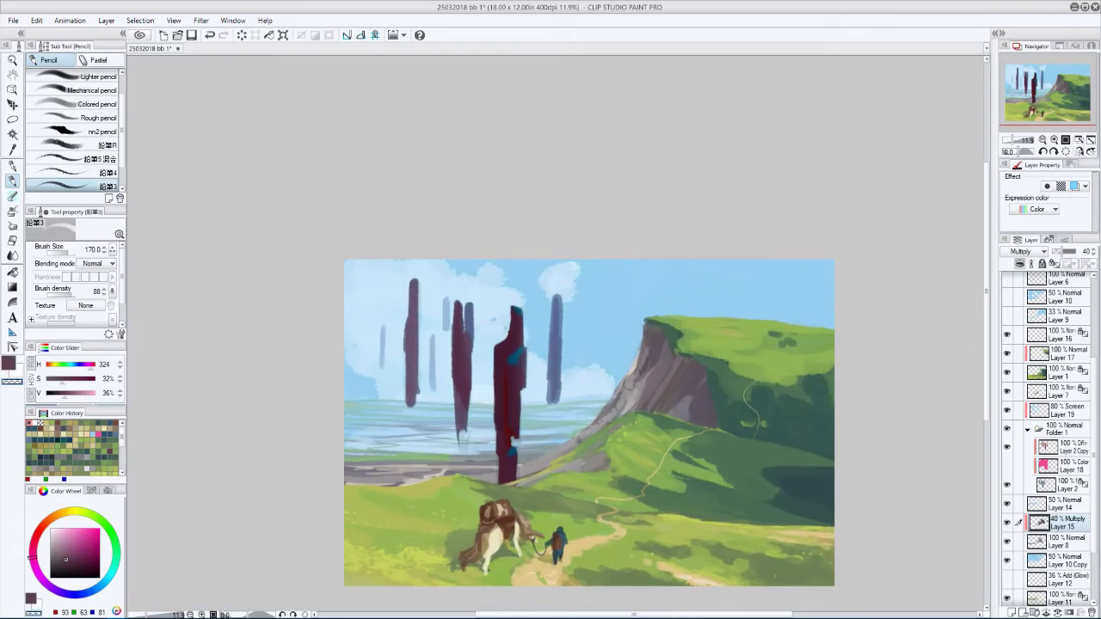
key("h")
key("ctrl+minus")
key("ctrl+minus")
key("bracketright")
key("h")
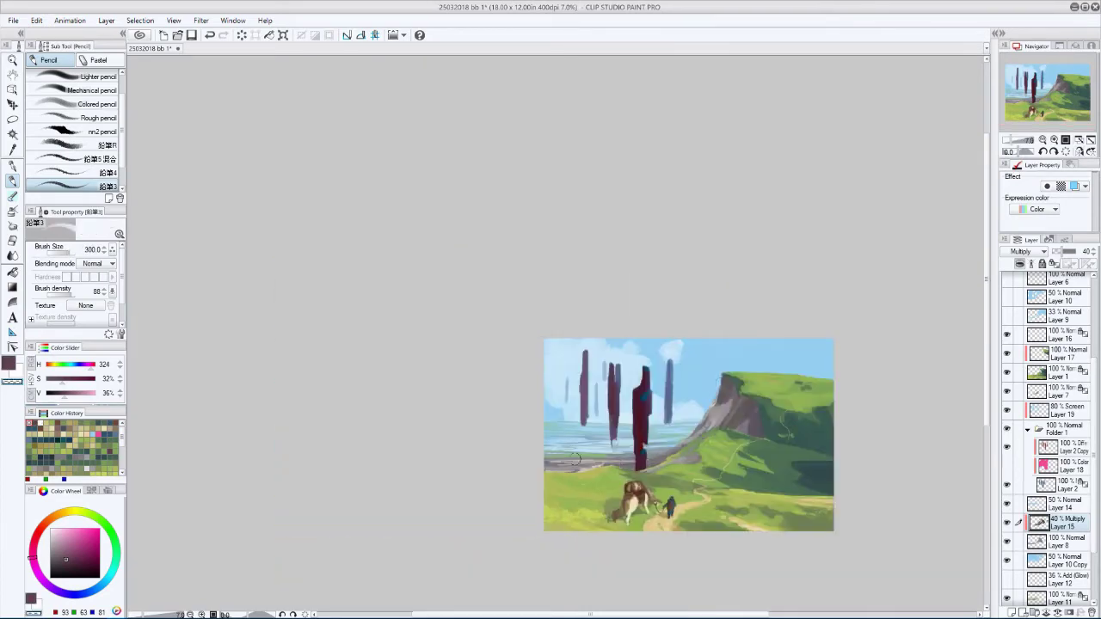
key("h")
key("h")
- Touch up the plateau's grass on Layer 17 with sampled greens at brush sizes 250, 60 and 50
left_click(1058, 355)
key("bracketleft")
left_click(821, 388, "alt")
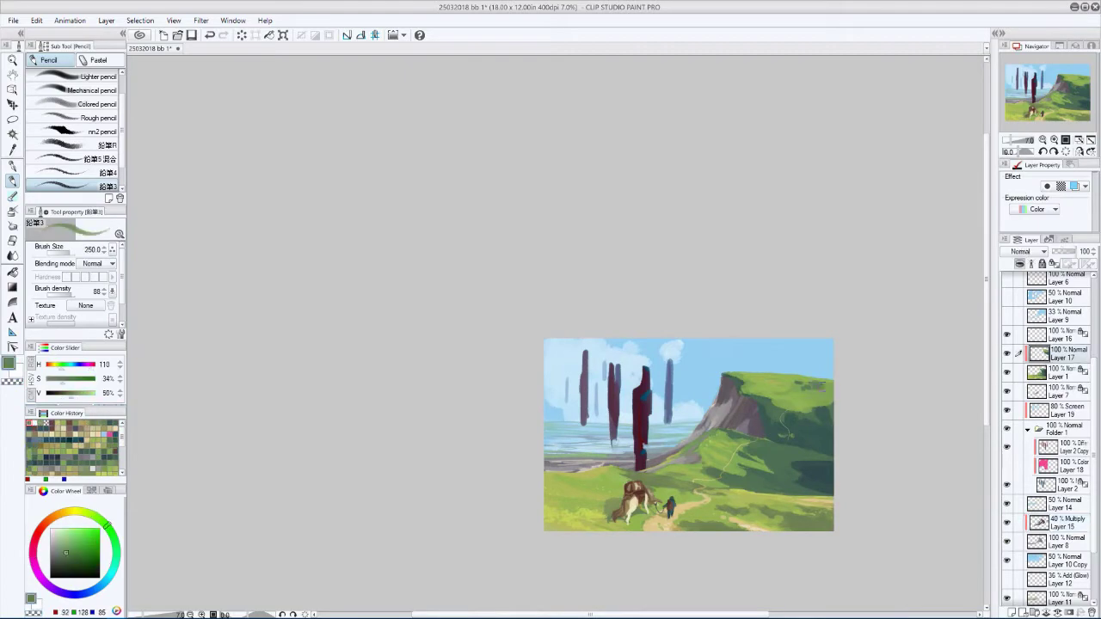
key("h")
left_click(299, 397, "alt")
key("bracketleft")
key("bracketleft")
key("bracketleft")
key("bracketleft")
key("bracketleft")
key("minus")
key("minus")
key("minus")
key("minus")
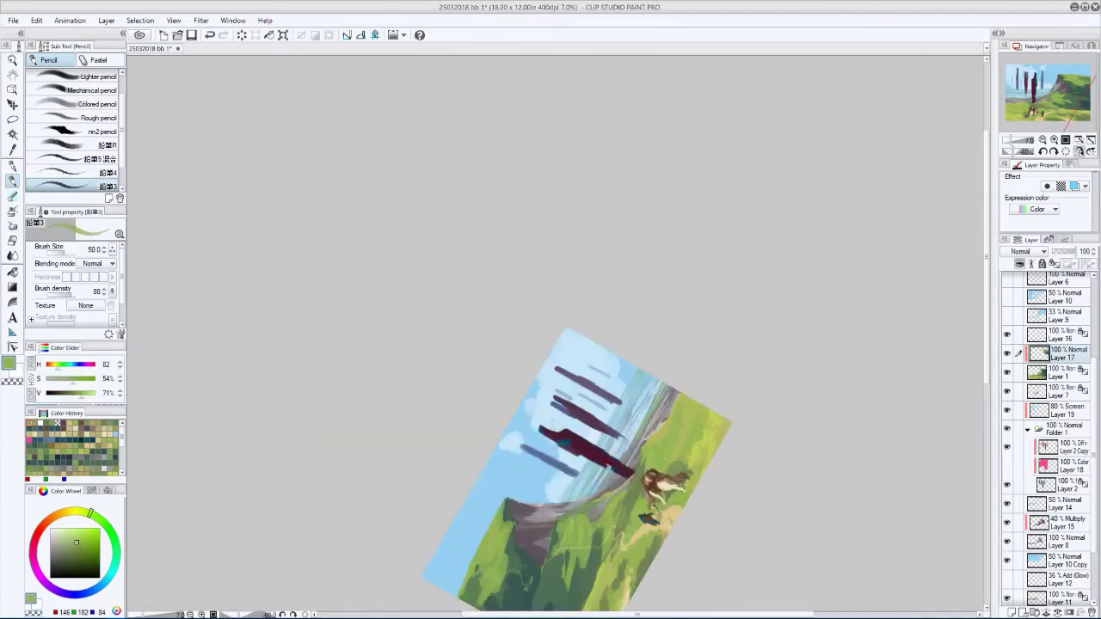
scroll(525, 421, "up", 5)
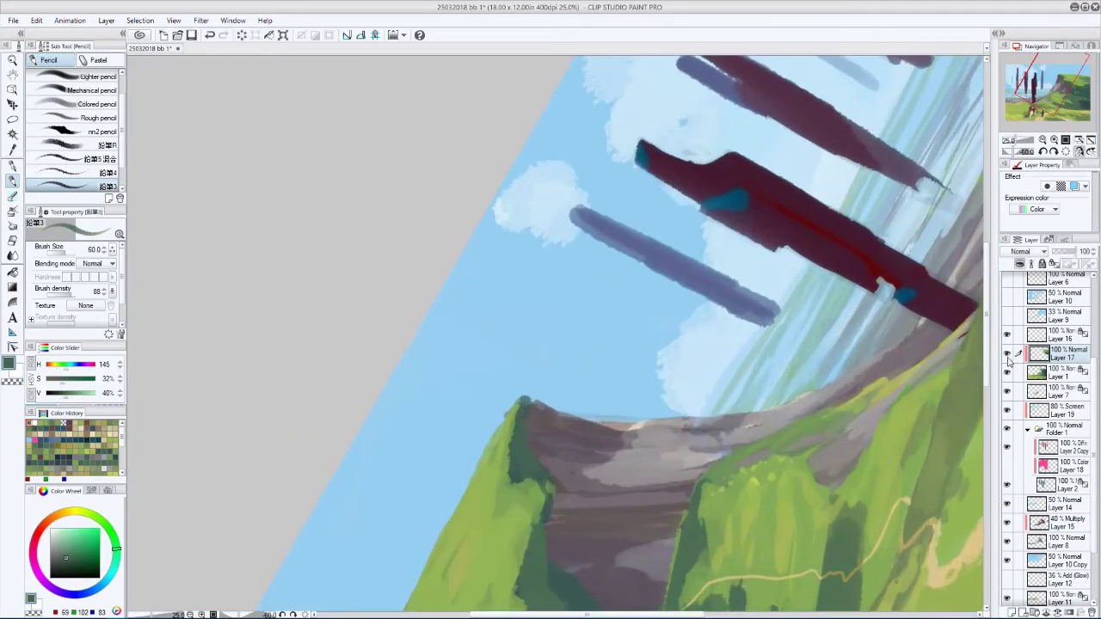
- Merge Layer 17 into Layer 1 and refine the dark green edge at the cliff's peak at size 60
key("ctrl+e")
left_click(525, 400, "alt")
left_click(524, 400)
left_click(524, 441, "alt")
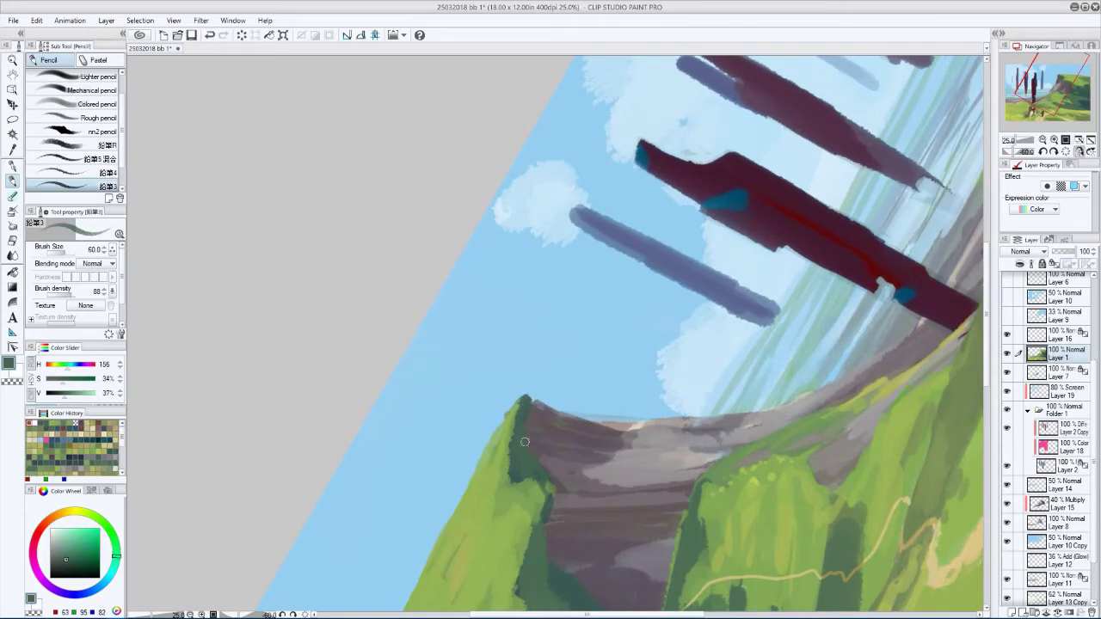
left_click(513, 442)
left_click(527, 413)
left_click(518, 410)
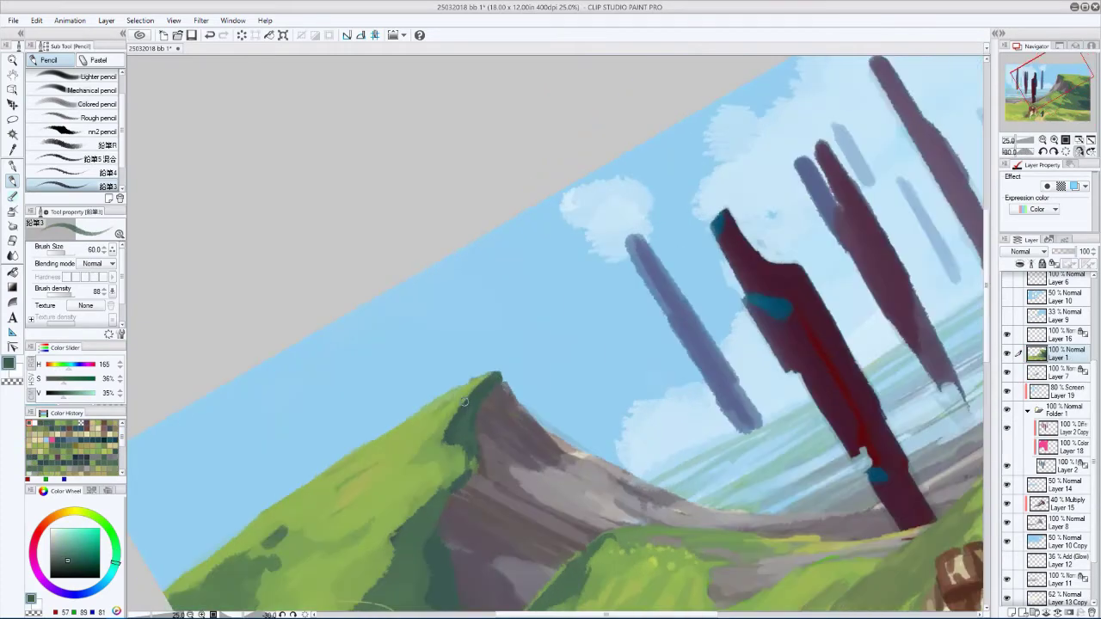
- Paint light green (126, 164, 86) over the grassy tip of the cliff at size 80
key("asciicircum")
key("asciicircum")
left_click(477, 392, "alt")
key("bracketright")
left_click_drag(469, 400, 480, 391)
key("at")
key("h")
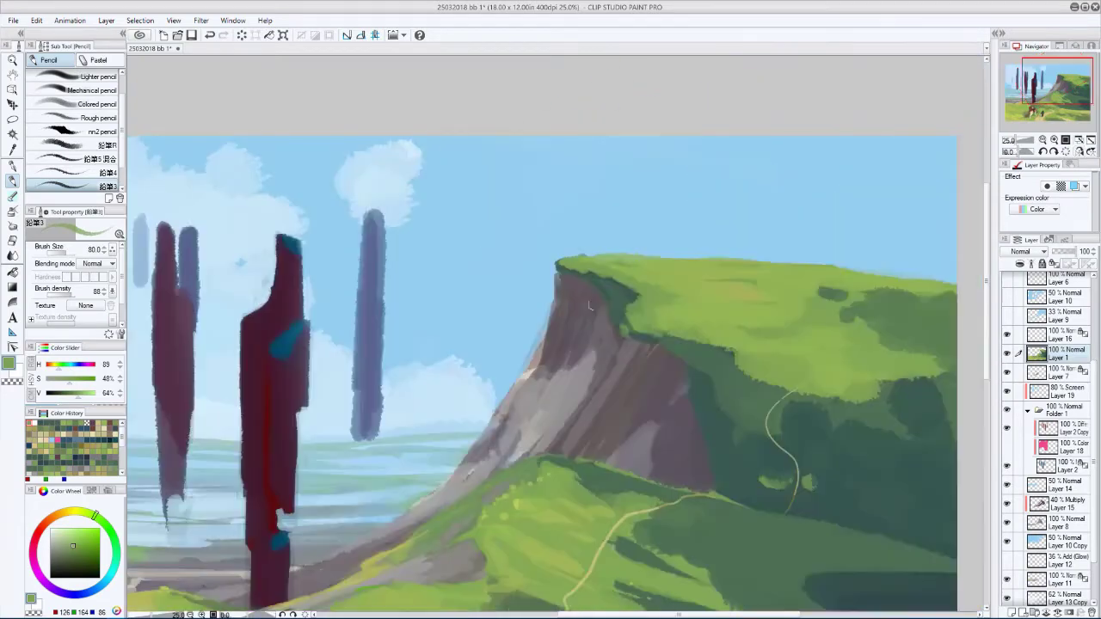
- Extend the dark green shadow (57, 89, 82) along the grass edge above the rock face at size 100
left_click(633, 303, "alt")
key("h")
left_click_drag(490, 335, 426, 357)
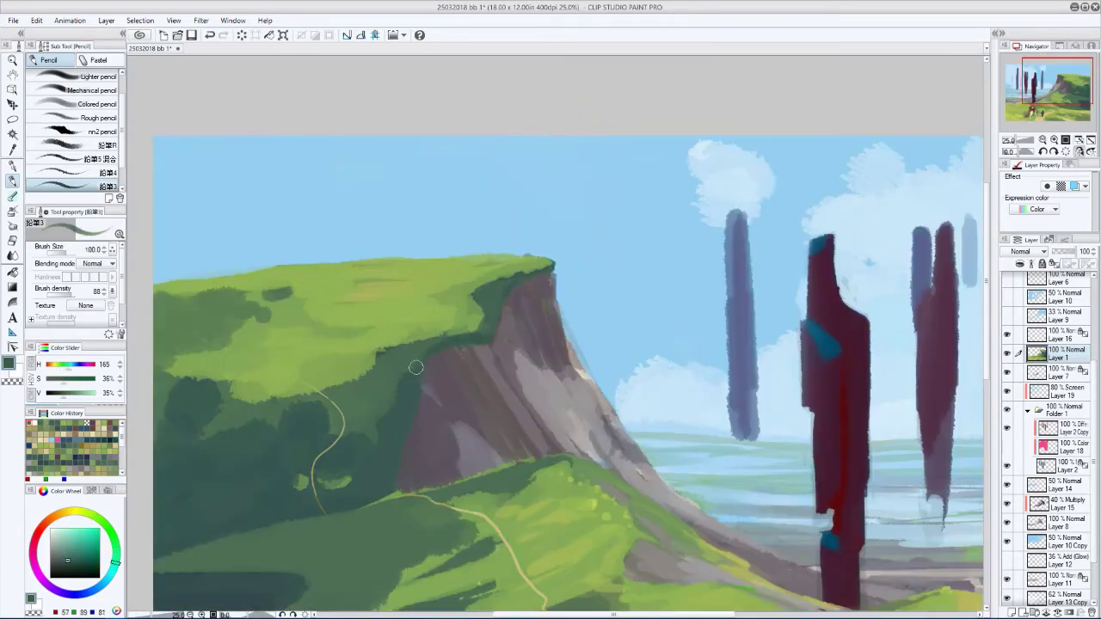
key("h")
- Hide Layer 15 and paint sampled greys over the rock face on Layer 8 at brush sizes 120, 80 and 70
left_click(628, 390, "ctrl+shift")
key("bracketright")
left_click(628, 390, "alt")
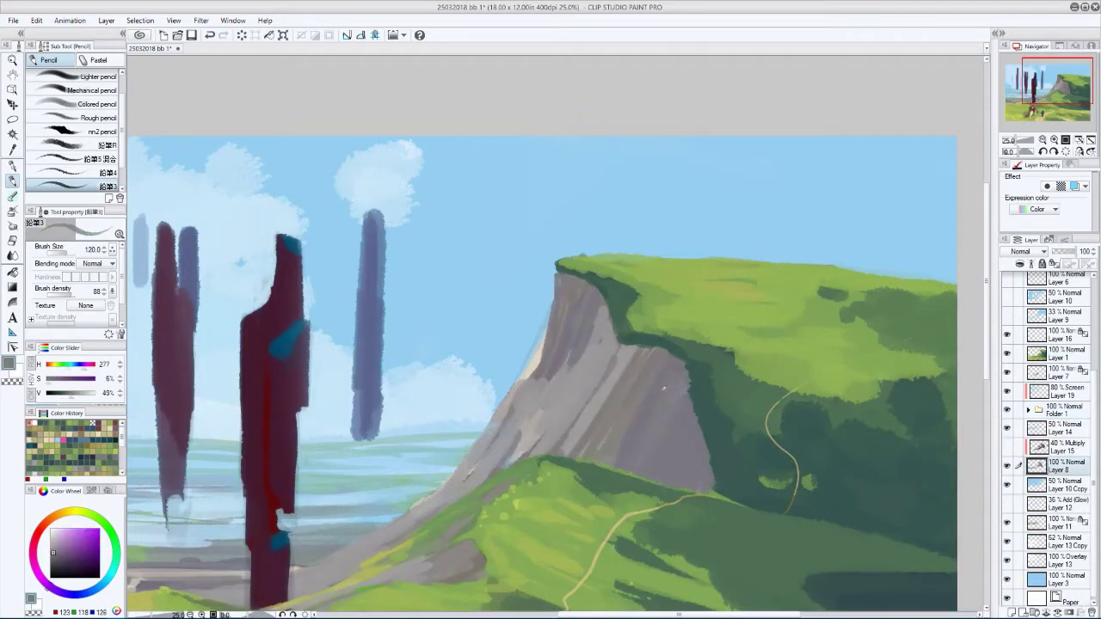
left_click(680, 374, "alt")
left_click(607, 312, "alt")
key("bracketleft")
key("bracketleft")
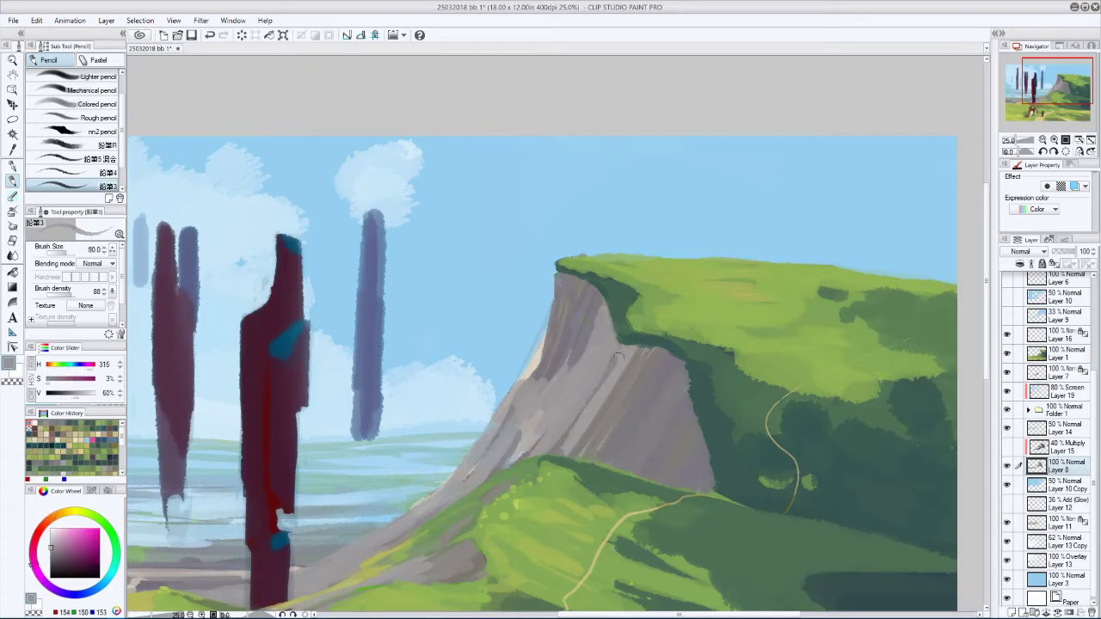
left_click(604, 291, "alt")
left_click(613, 336, "alt")
left_click(593, 369, "alt")
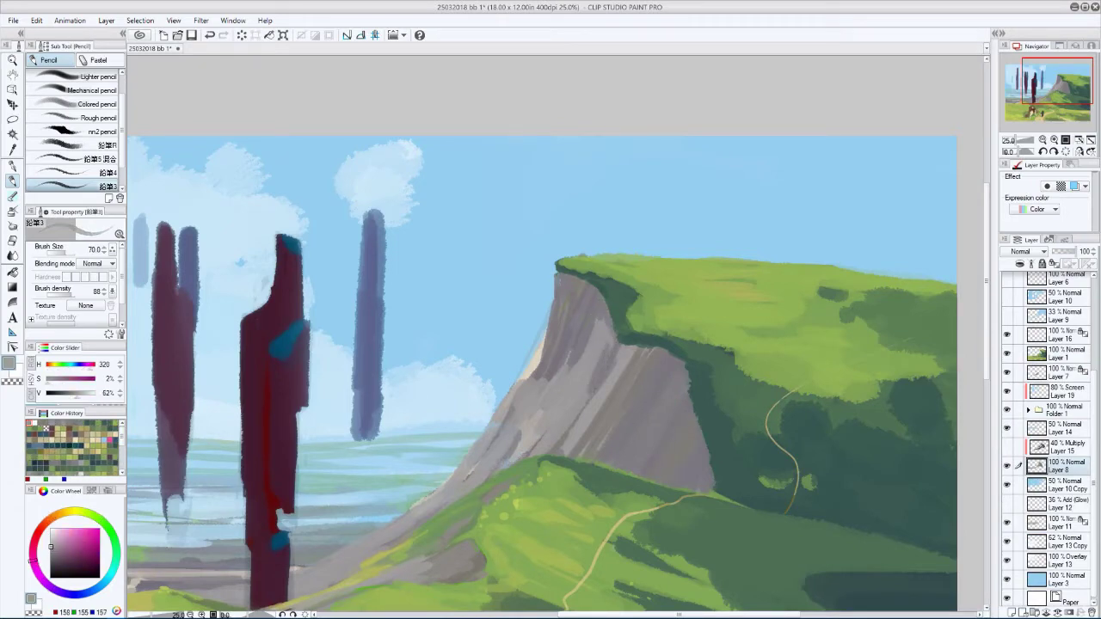
- Hide Layer 19, Layer 10 Copy and Layer 14
left_click(1007, 392)
left_click(1008, 485)
scroll(1008, 508, "up", 3)
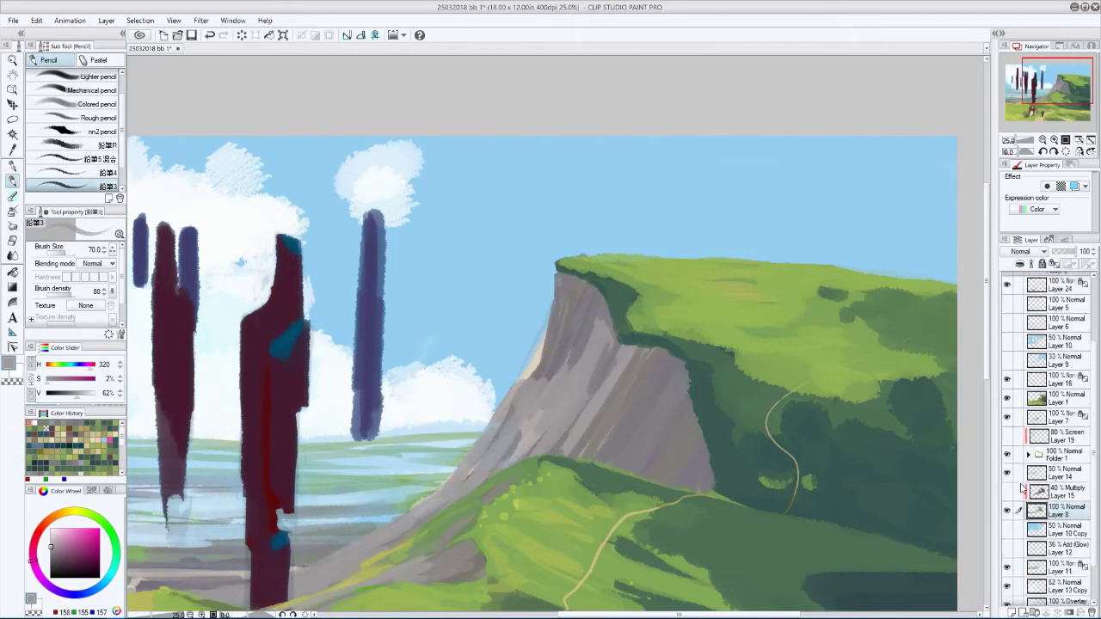
left_click(1008, 515)
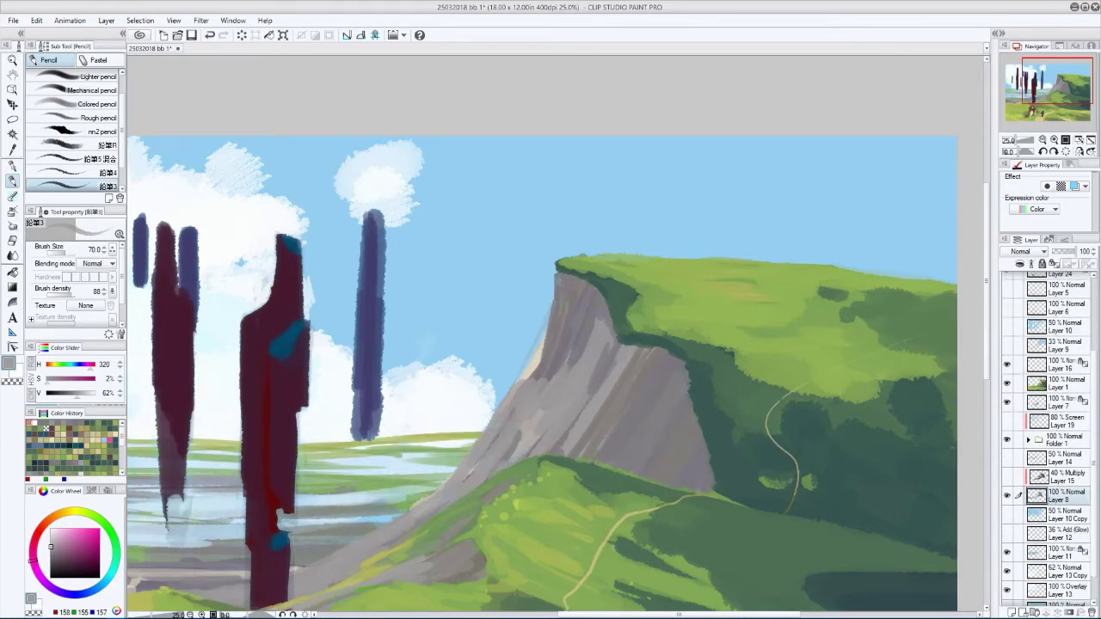
- Clean up the cliff's sky-side edge on Layer 8 with warm grey (181, 174, 167) and transparent strokes at size 50
left_click(512, 421, "alt")
key("bracketleft")
left_click_drag(521, 387, 549, 332)
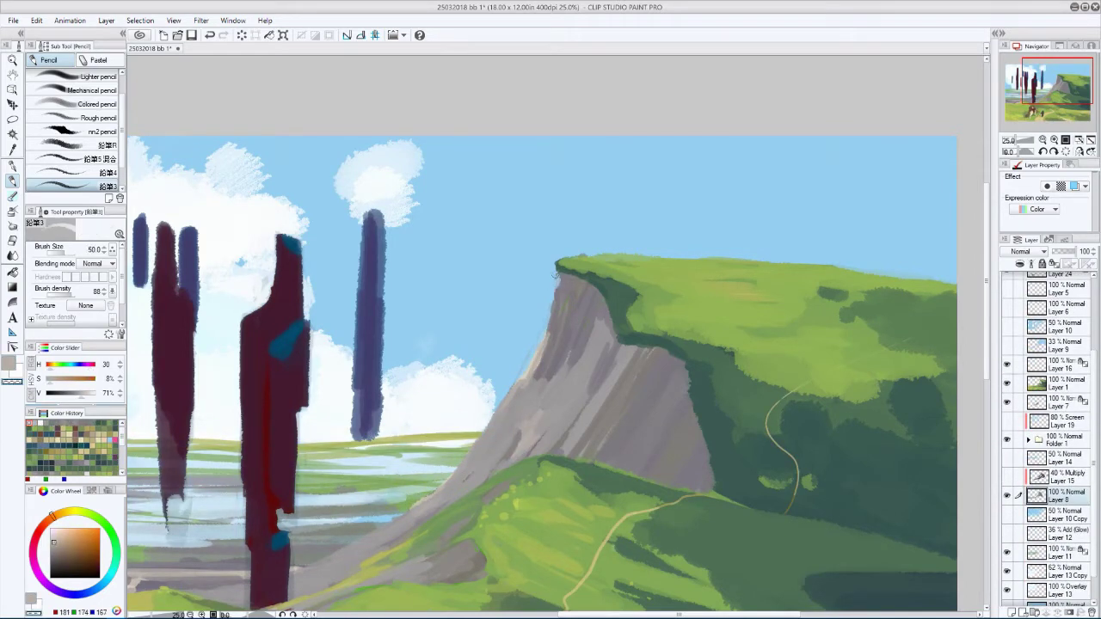
key("ctrl+z")
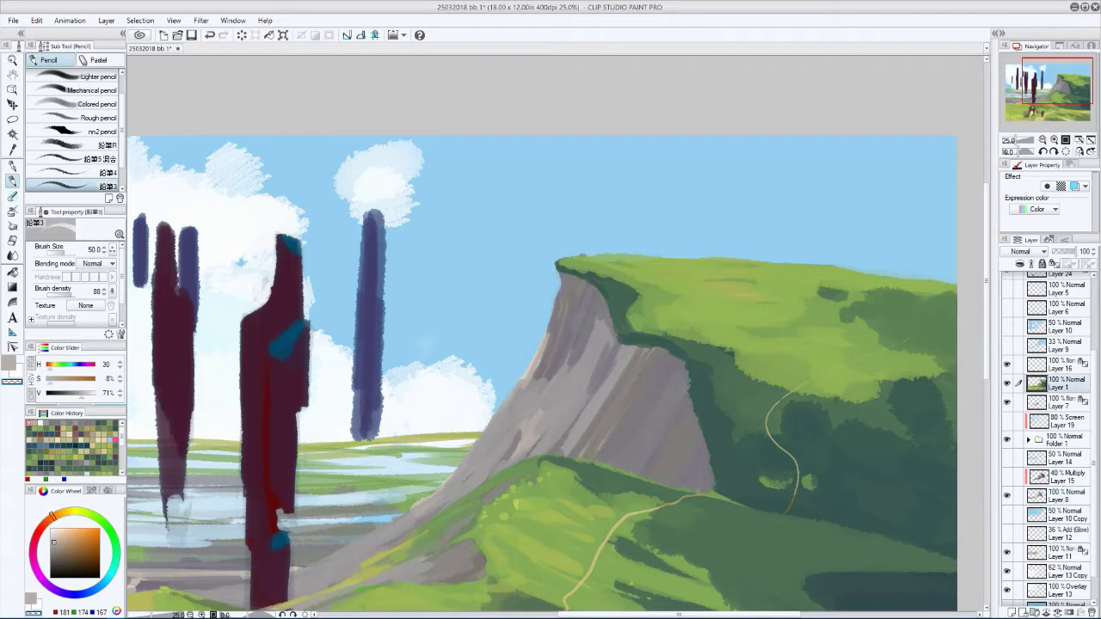
- Paint a strip of grass down the middle of the rock face on Layer 1 with sampled greens at size 60
mouse_move(631, 340)
left_mouse_down()
mouse_move(729, 304)
mouse_move(736, 290)
mouse_move(699, 343)
left_mouse_up()
left_click(561, 465, "alt")
key("bracketright")
left_click(724, 309, "alt")
key("bracketleft")
left_click(752, 282, "alt")
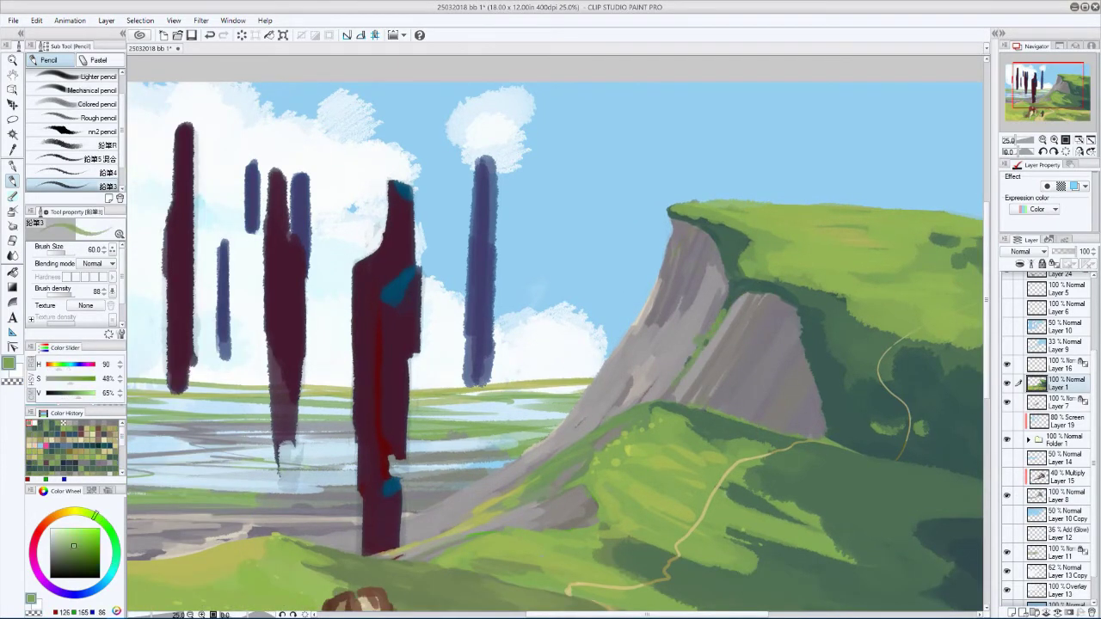
- Blend muted greens into the grass strip and slope at brush sizes 60 and 50, and show Layer 15
scroll(752, 282, "down", 3)
key("h")
key("h")
left_click(628, 341, "alt")
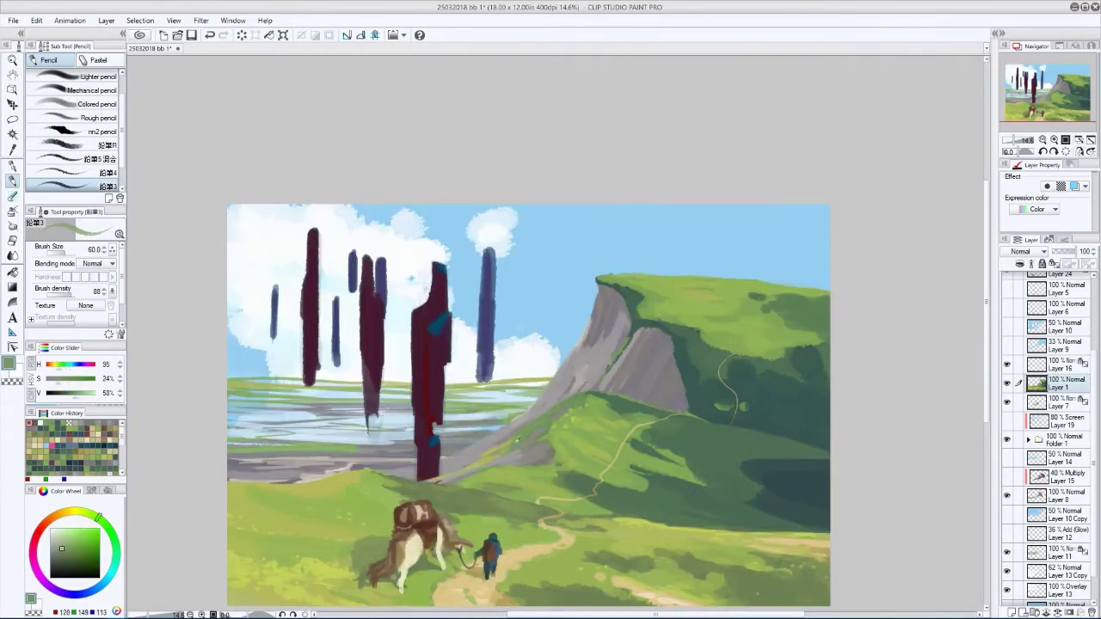
left_click(628, 342, "alt")
key("h")
key("h")
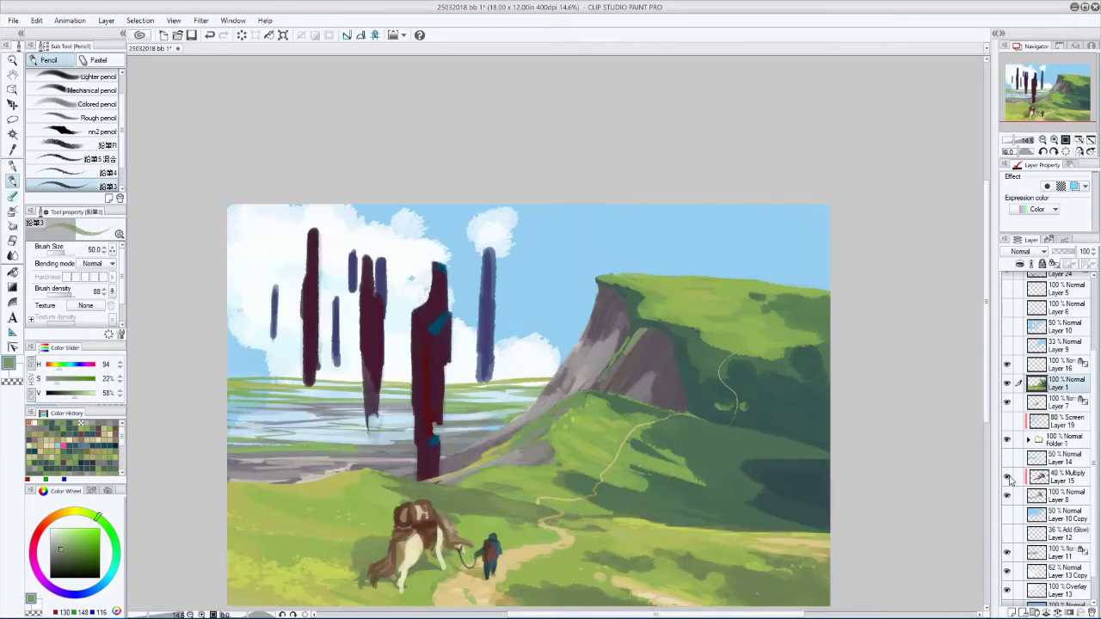
- Shift the hue of Layer 15's multiply shading to about -39 and set the layer's opacity to 80%
left_click(1062, 477)
key("h")
key("h")
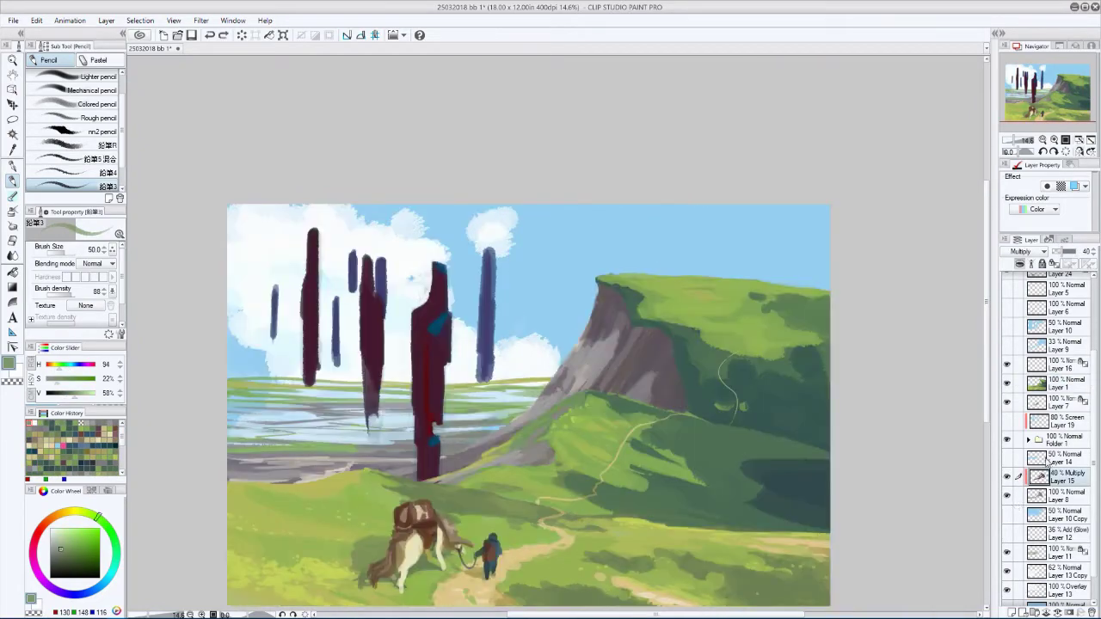
scroll(378, 387, "down", 4)
key("h")
key("h")
key("ctrl+u")
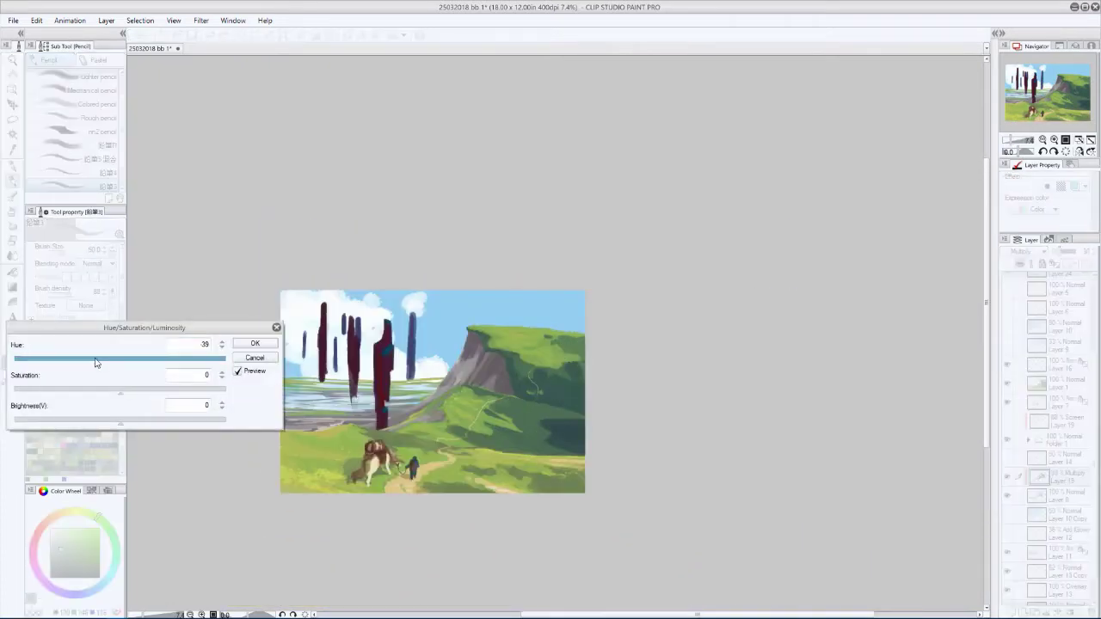
key("Return")
key("h")
key("h")
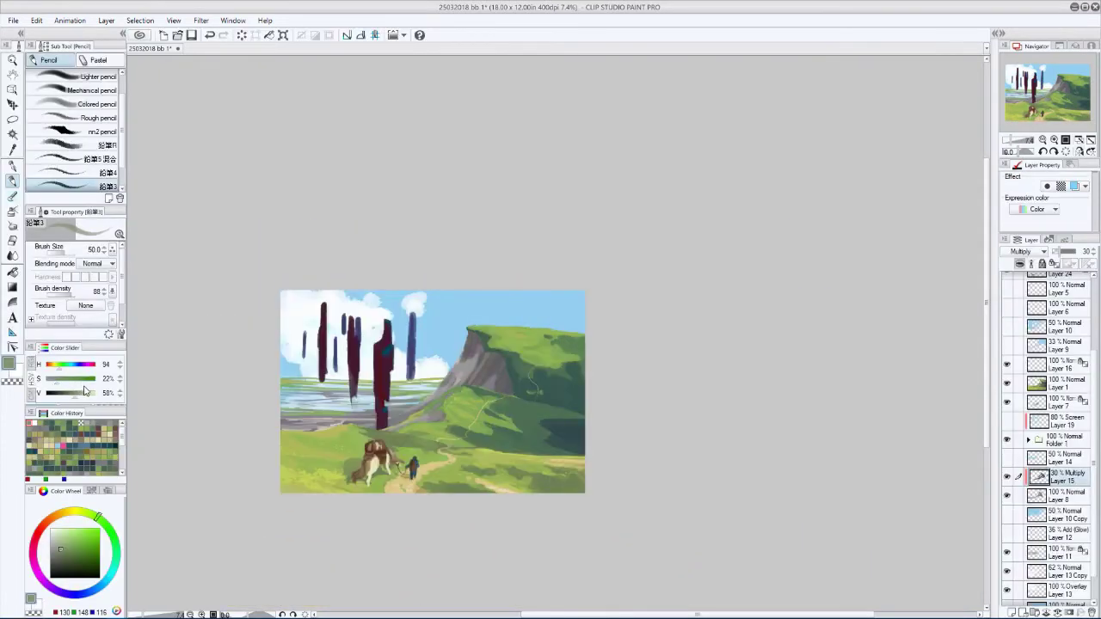
key("h")
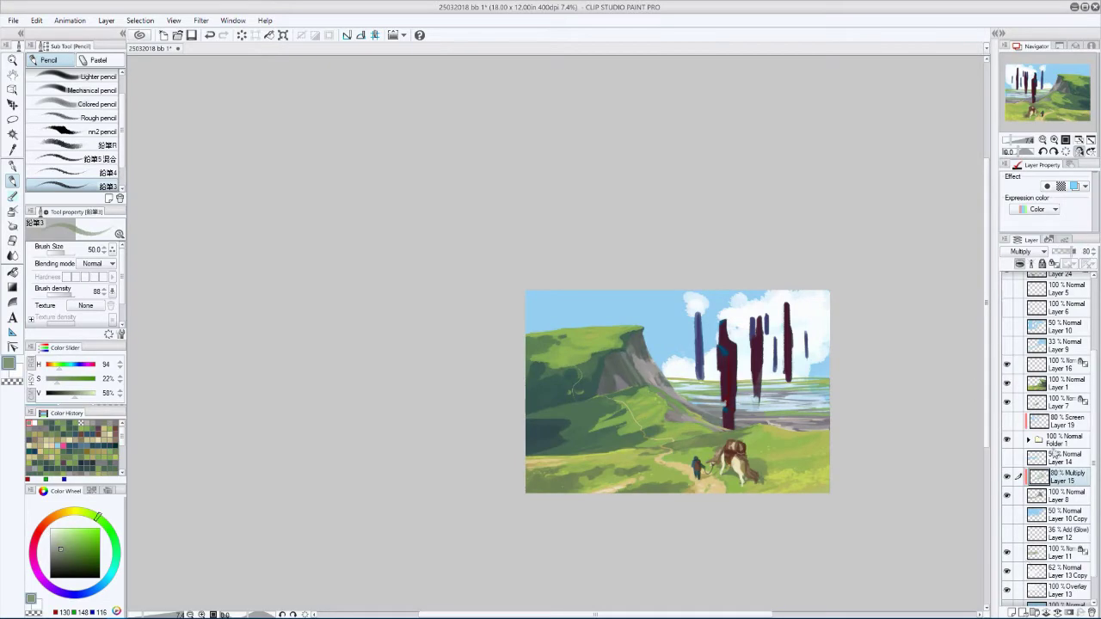
key("h")
key("h")
key("ctrl+u")
left_click_drag(120, 362, 41, 373)
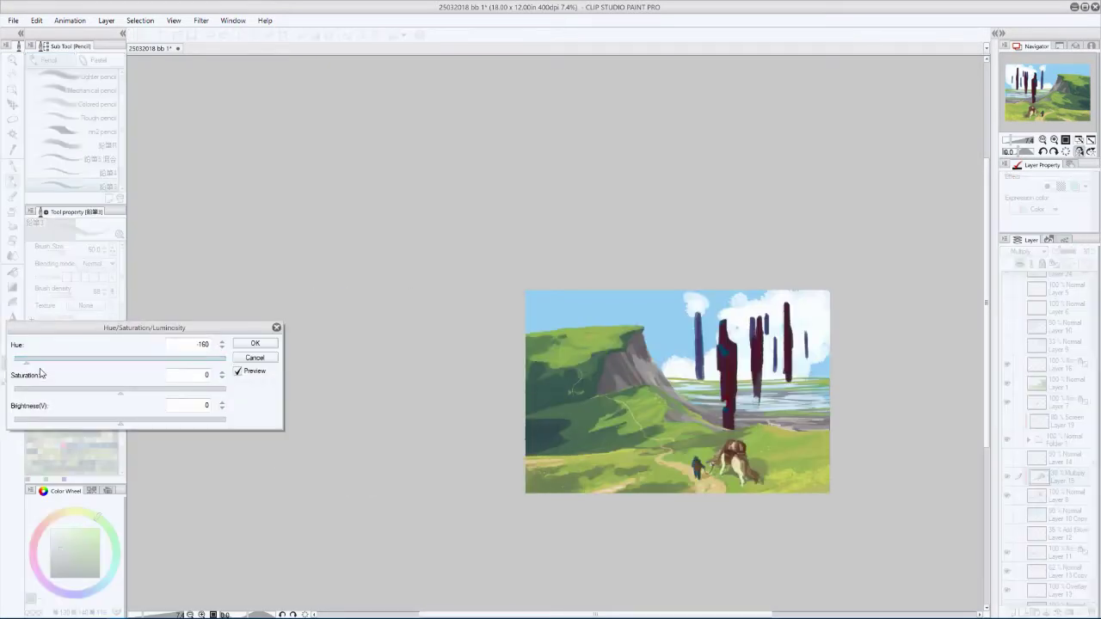
left_click(241, 361)
- Paint light greens (127, 166, 86) and (143, 179, 85) over the clifftop grass on Layer 1 at brush sizes 80 and 150
key("minus")
key("minus")
key("minus")
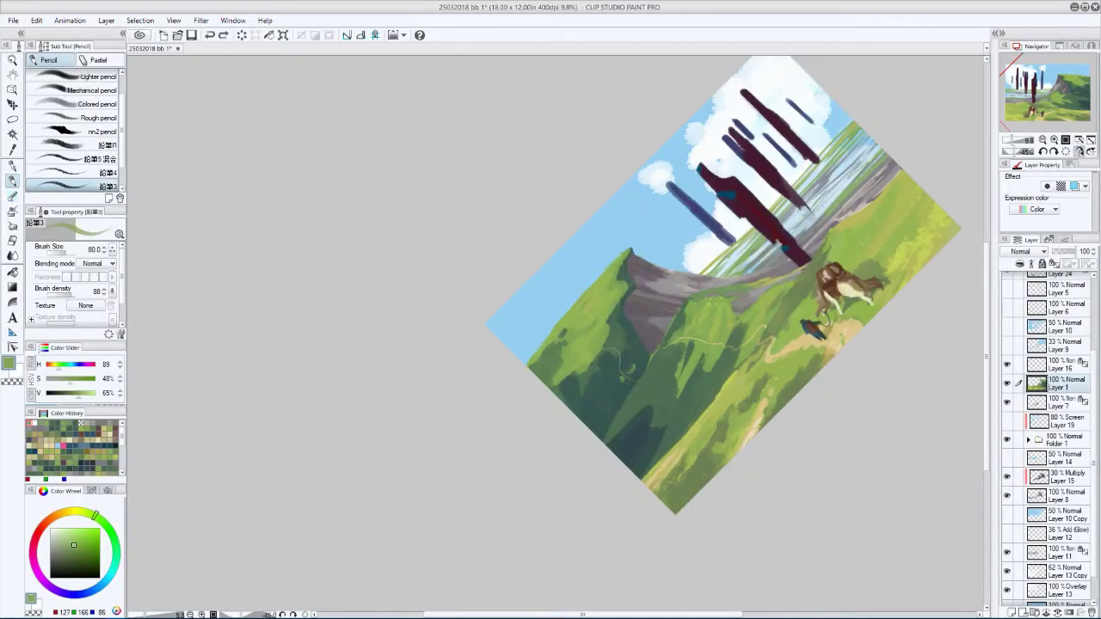
mouse_move(609, 312)
left_mouse_down()
mouse_move(613, 353)
mouse_move(578, 405)
left_mouse_up()
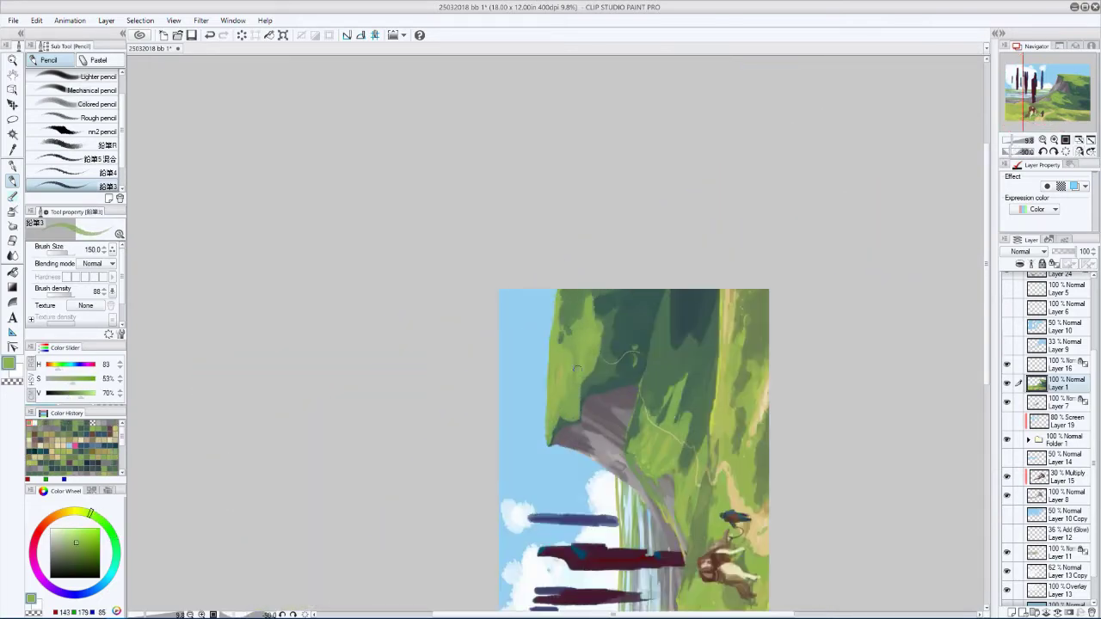
mouse_move(588, 335)
left_mouse_down()
mouse_move(369, 188)
mouse_move(588, 244)
mouse_move(481, 206)
mouse_move(430, 223)
mouse_move(341, 340)
mouse_move(482, 361)
mouse_move(696, 363)
mouse_move(560, 356)
mouse_move(519, 443)
mouse_move(524, 457)
mouse_move(596, 456)
mouse_move(520, 464)
left_mouse_up()
- Work sampled dark teal (58, 89, 80) and muted green (78, 113, 85) into the shadowed hillside at sizes 80 and 170
left_click(548, 451, "alt")
key("bracketleft")
key("bracketleft")
key("bracketleft")
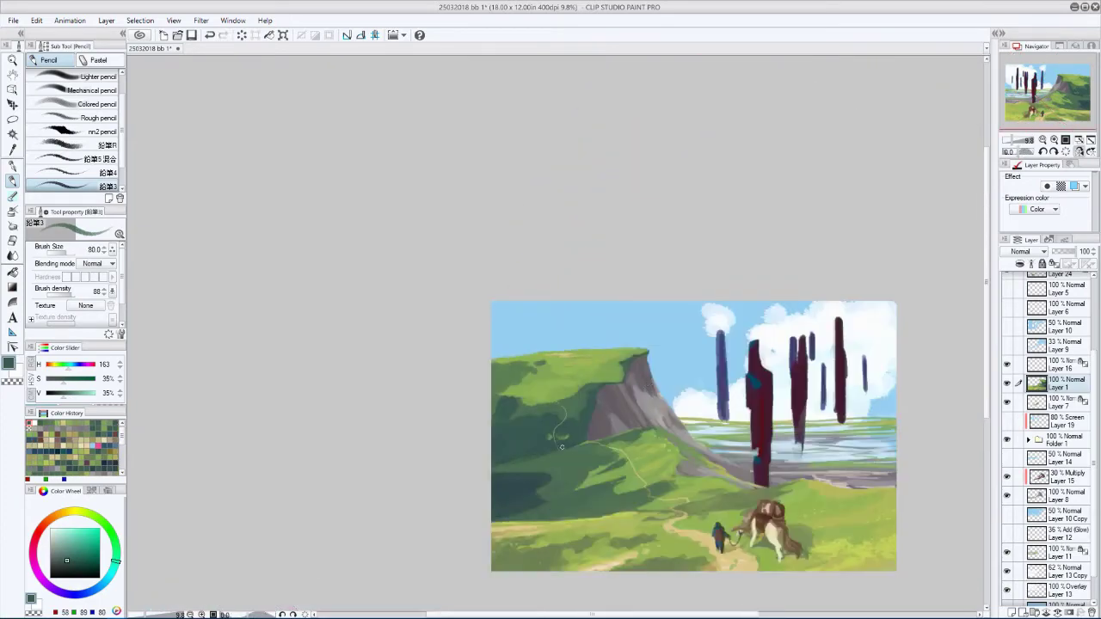
left_click(525, 480, "alt")
key("bracketright")
key("bracketright")
key("bracketright")
key("bracketright")
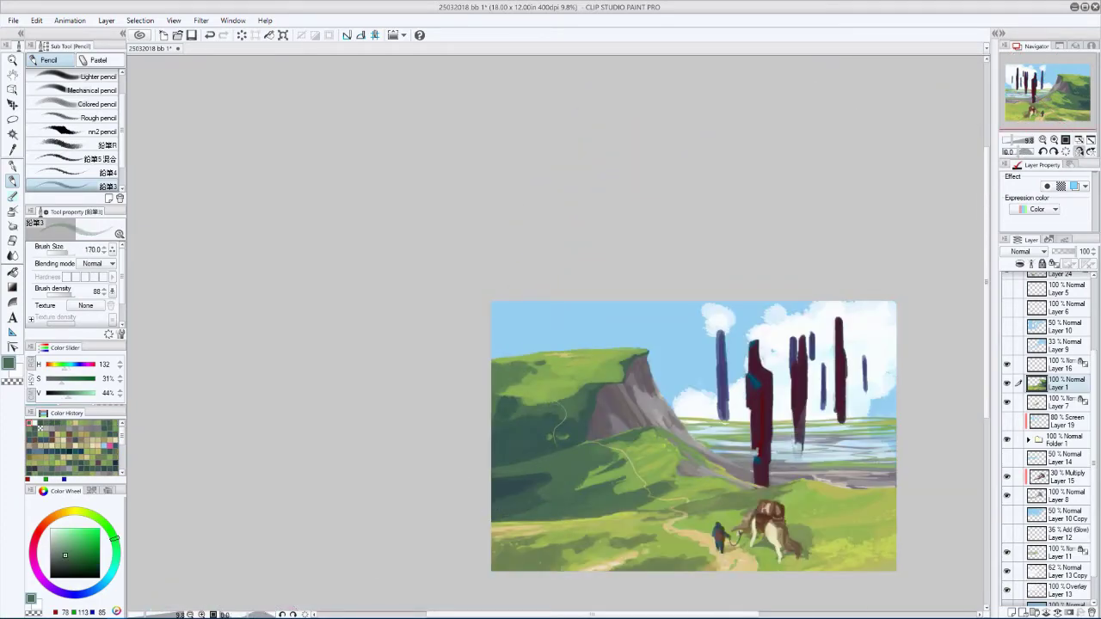
- Blend muted green (74, 107, 84) into the shaded slope below the rock face at brush size 120
key("h")
key("h")
key("bracketleft")
key("bracketleft")
key("h")
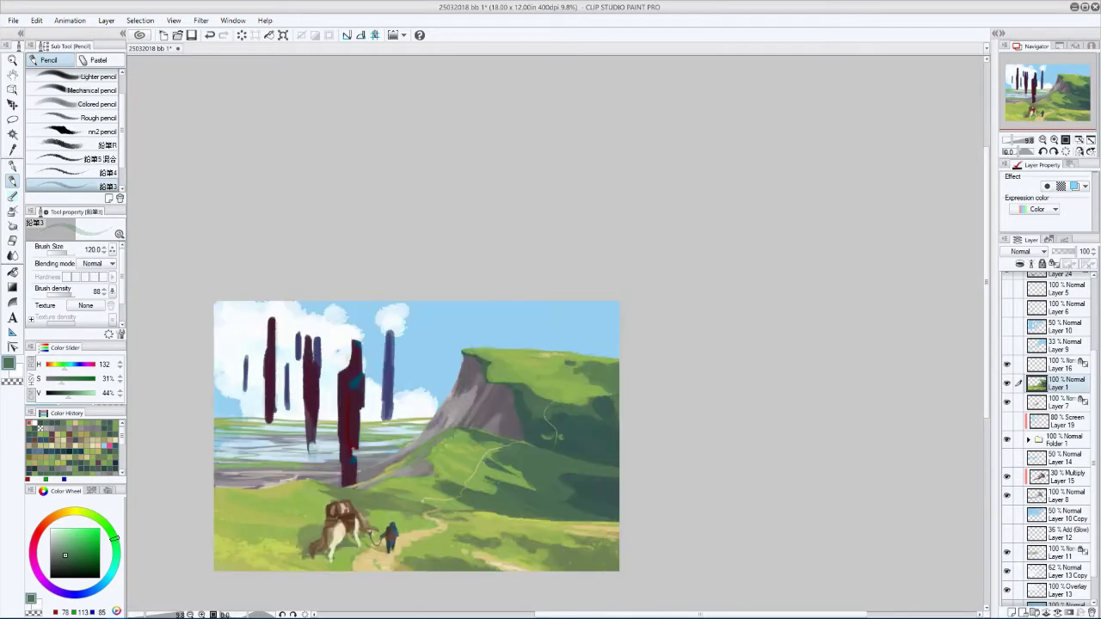
key("h")
left_click(512, 499, "alt")
left_click_drag(516, 503, 645, 469)
left_click(645, 470, "alt")
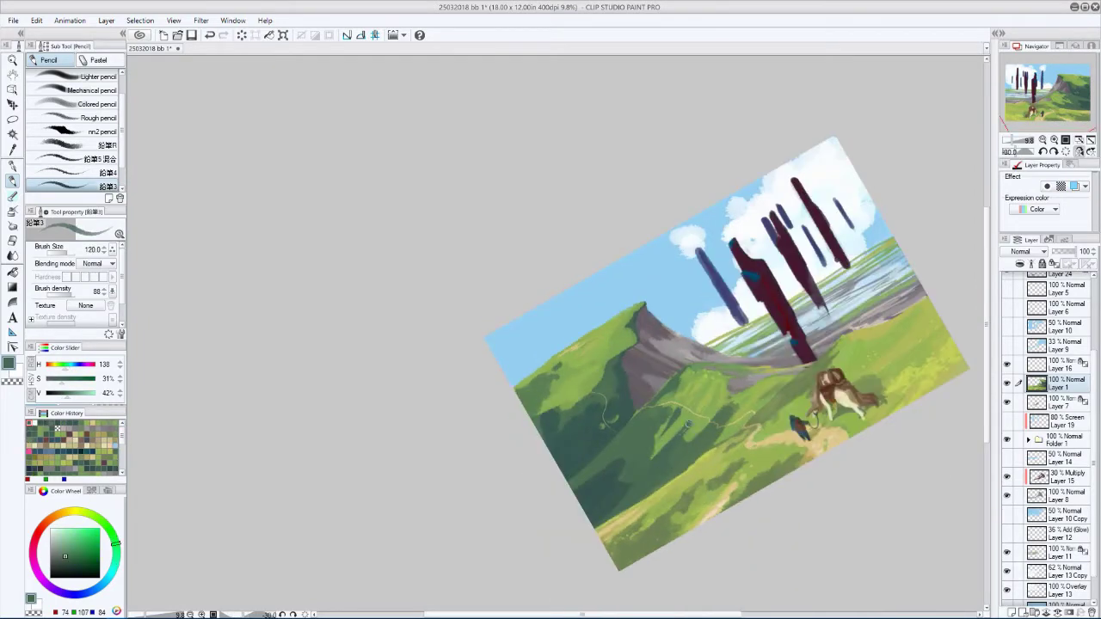
- Break up the boundary between lit grass and shadow on the slope with sampled greens
key("h")
key("bracketright")
key("h")
key("bracketright")
left_click(701, 393, "alt")
left_click(701, 393, "alt")
key("h")
mouse_move(701, 393)
left_mouse_down()
mouse_move(449, 458)
mouse_move(680, 390)
mouse_move(514, 455)
mouse_move(581, 449)
mouse_move(606, 495)
mouse_move(626, 492)
mouse_move(495, 432)
mouse_move(291, 487)
left_mouse_up()
key("bracketleft")
left_click(680, 391, "alt")
left_click(515, 455, "alt")
key("bracketright")
left_click(581, 449, "alt")
- Refine the lower slope's grass patches with sampled greens, including muted green (78, 113, 85) at size 170
key("h")
left_click(597, 474, "alt")
key("h")
left_click(606, 495, "alt")
left_click(635, 489, "alt")
key("h")
left_click(613, 491, "alt")
key("h")
key("bracketleft")
key("h")
left_click(494, 433, "alt")
key("bracketright")
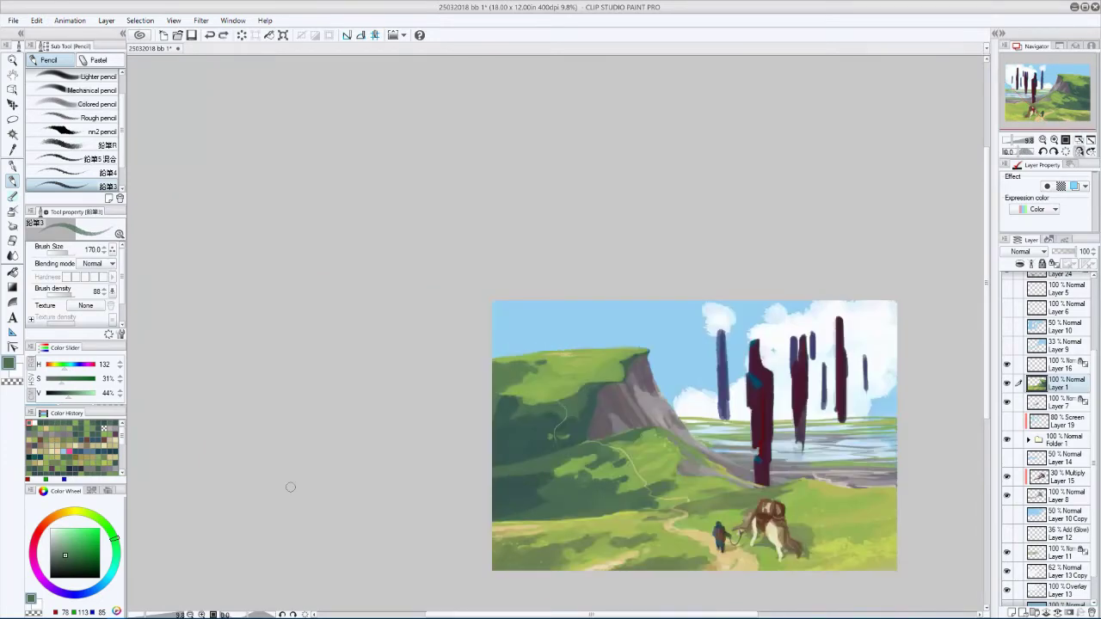
- Deepen the hillside's lower shadow with dark teal (55, 86, 80) at brush size 200
left_click(533, 503, "alt")
key("bracketright")
key("h")
key("h")
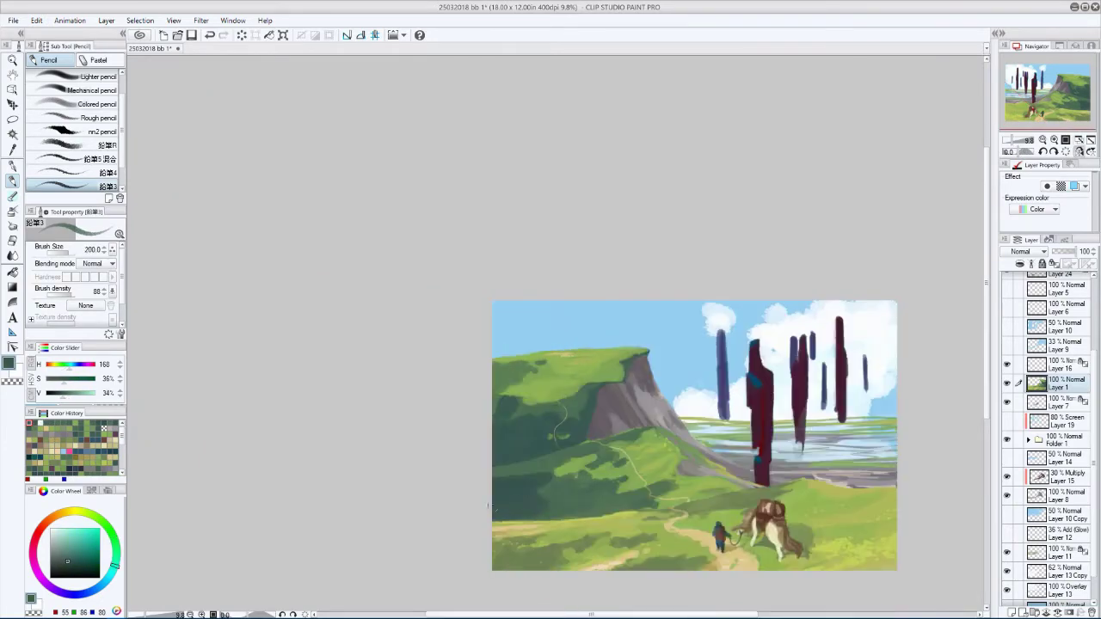
left_click(521, 483, "alt")
key("h")
- Paint muted green (78, 112, 85) across the hillside shadow at brush size 250
mouse_move(506, 507)
left_mouse_down()
mouse_move(352, 450)
mouse_move(346, 466)
left_mouse_up()
key("h")
key("bracketright")
key("h")
key("h")
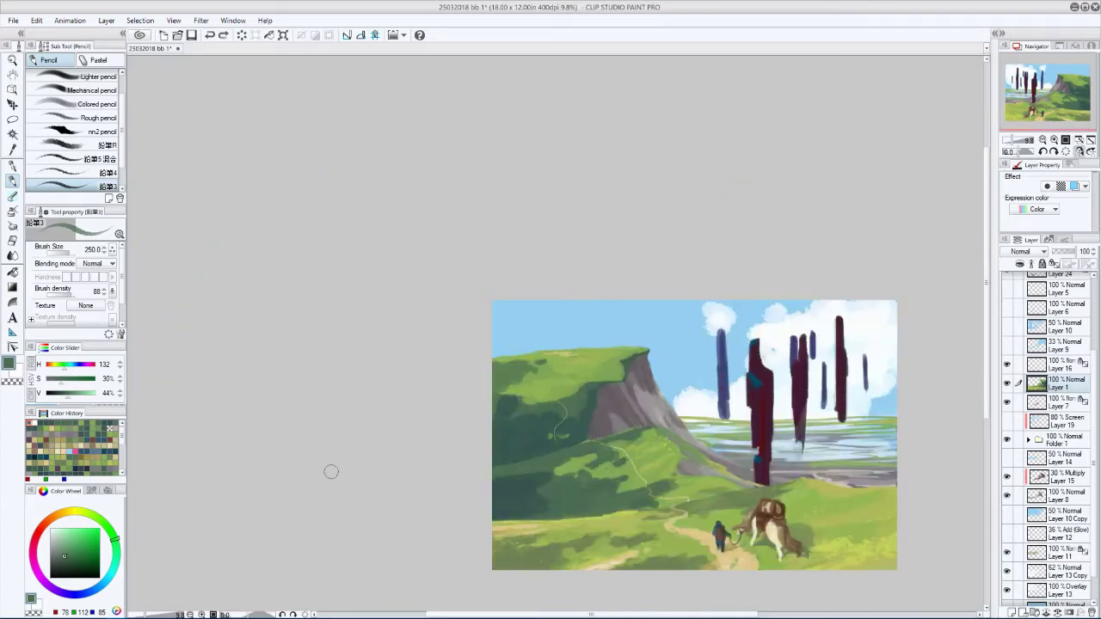
key("h")
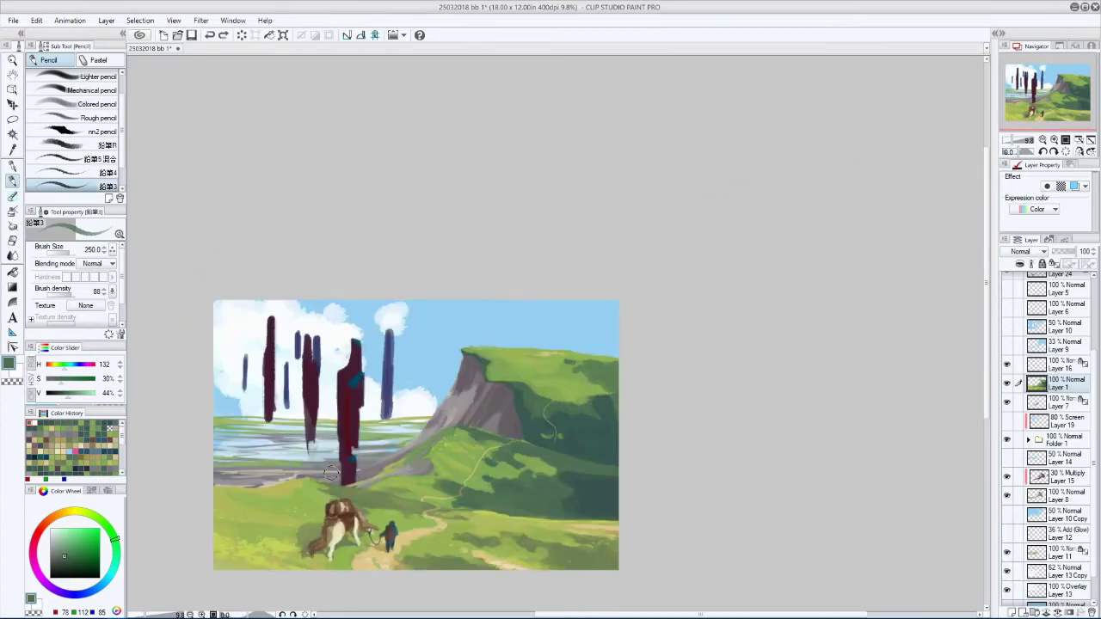
key("h")
- Hide Layer 13 Copy and the overlay Layer 13 to remove the clouds and their water highlights
scroll(1041, 473, "down", 2)
left_click(1007, 539)
left_click(1008, 539)
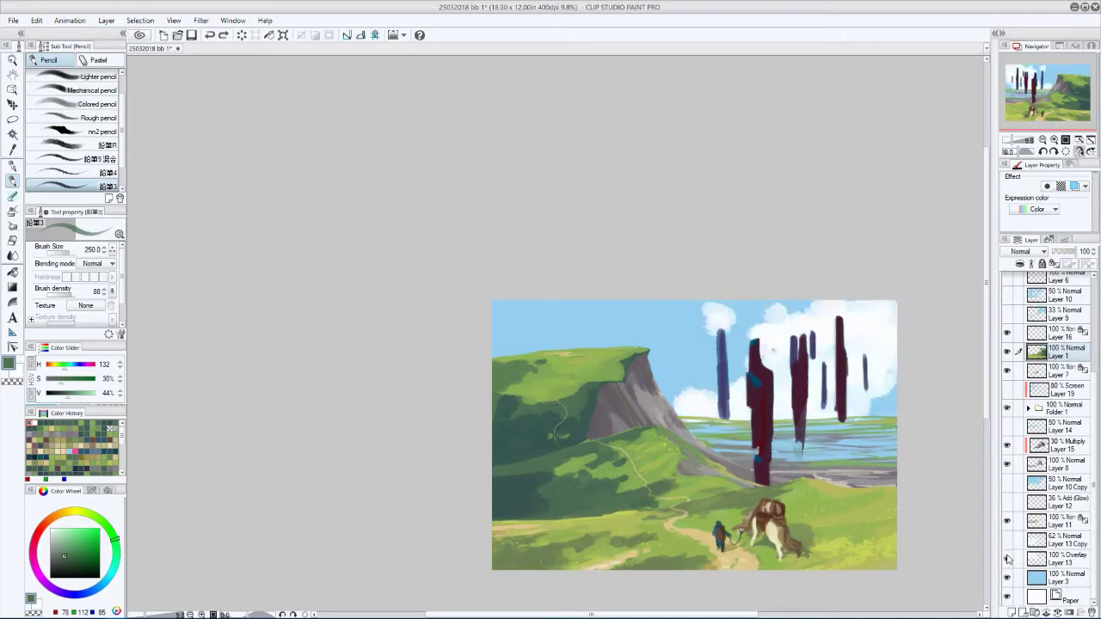
left_click(1007, 540)
left_click(1008, 558)
key("h")
key("h")
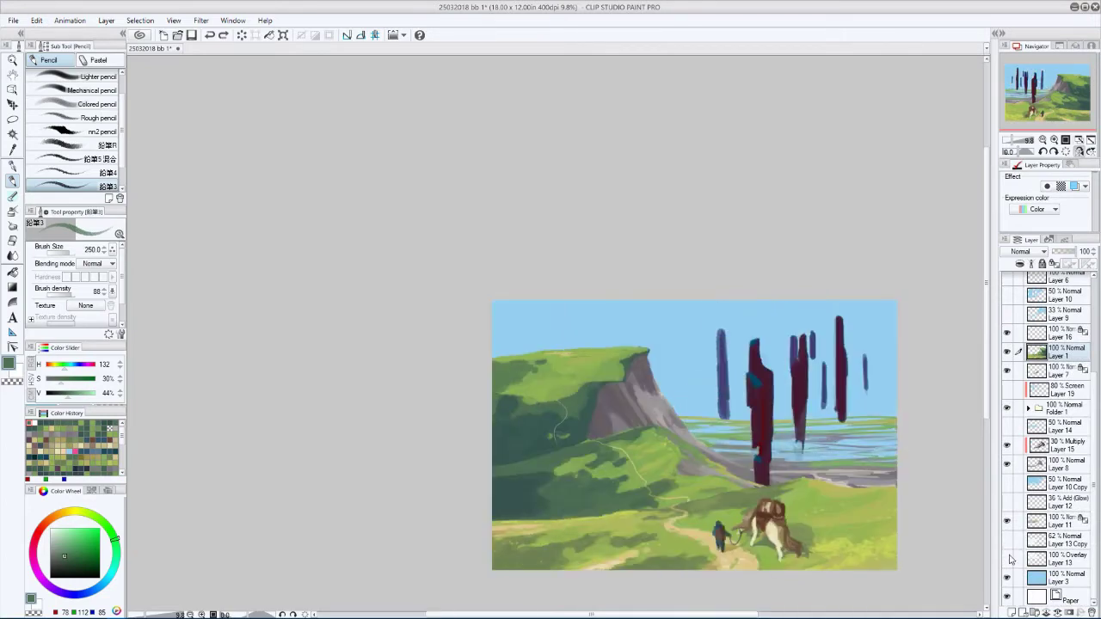
- Add muted green (78, 113, 85) patches to the shadow beneath the clifftop at brush sizes 170 and 200
key("h")
key("h")
key("bracketright")
key("bracketright")
key("bracketright")
key("bracketright")
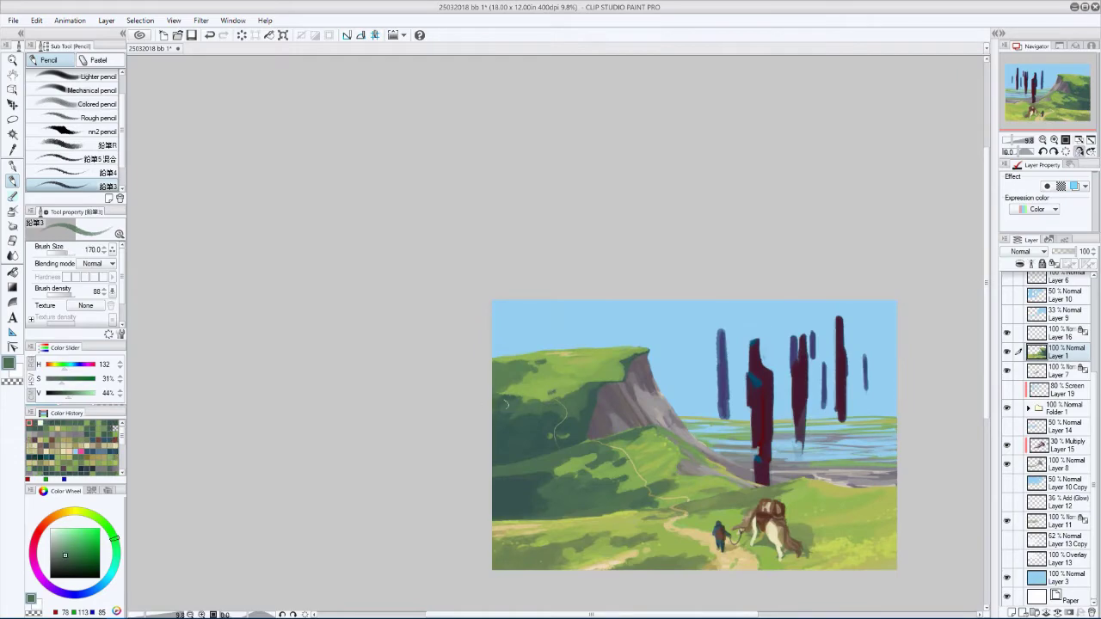
key("h")
key("h")
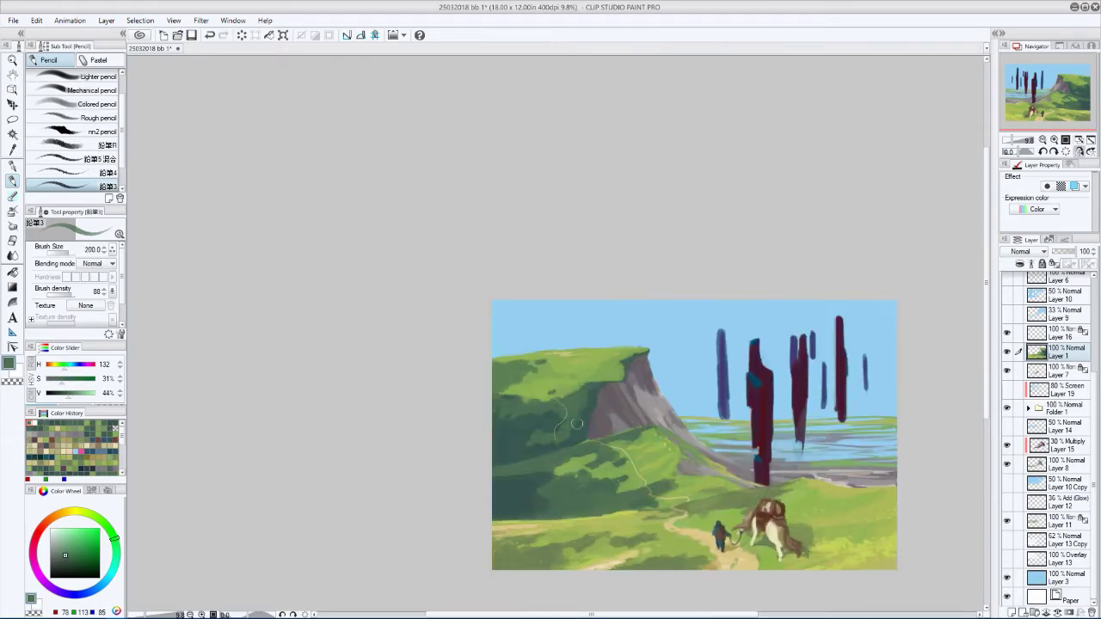
- Extend the clifftop's lit grass edge with light green (127, 166, 86) at brush size 120
key("bracketleft")
left_click(580, 387, "alt")
key("h")
key("h")
key("h")
key("h")
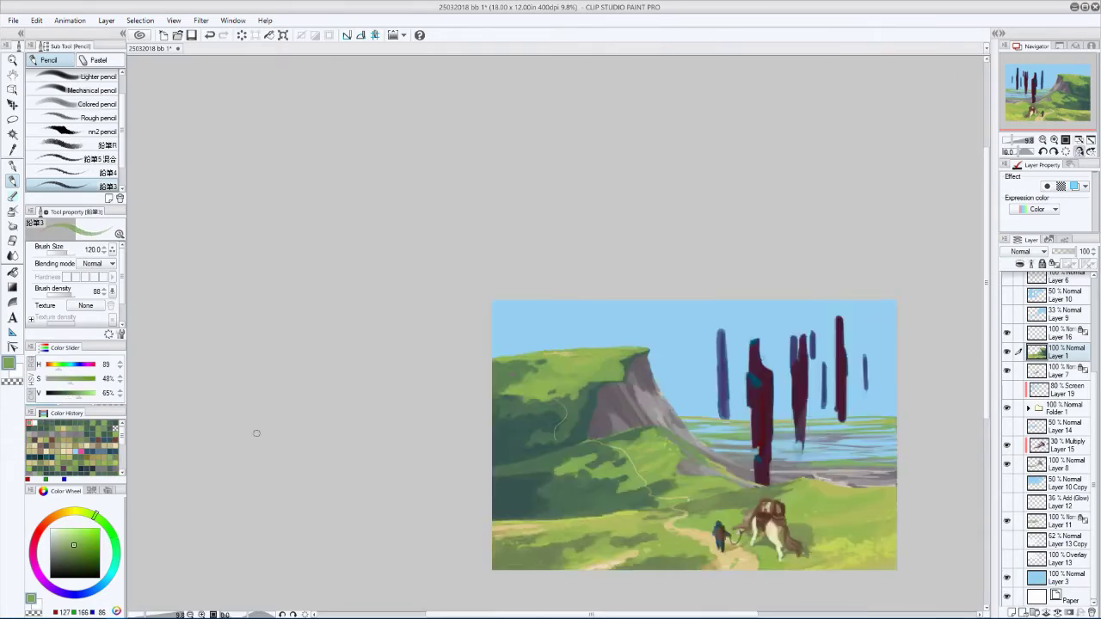
- Touch up the clifftop grass with light greens (146, 181, 85) and (127, 166, 86) at brush sizes 60 and 80
key("bracketleft")
key("bracketleft")
left_click(520, 357, "alt")
key("h")
key("bracketleft")
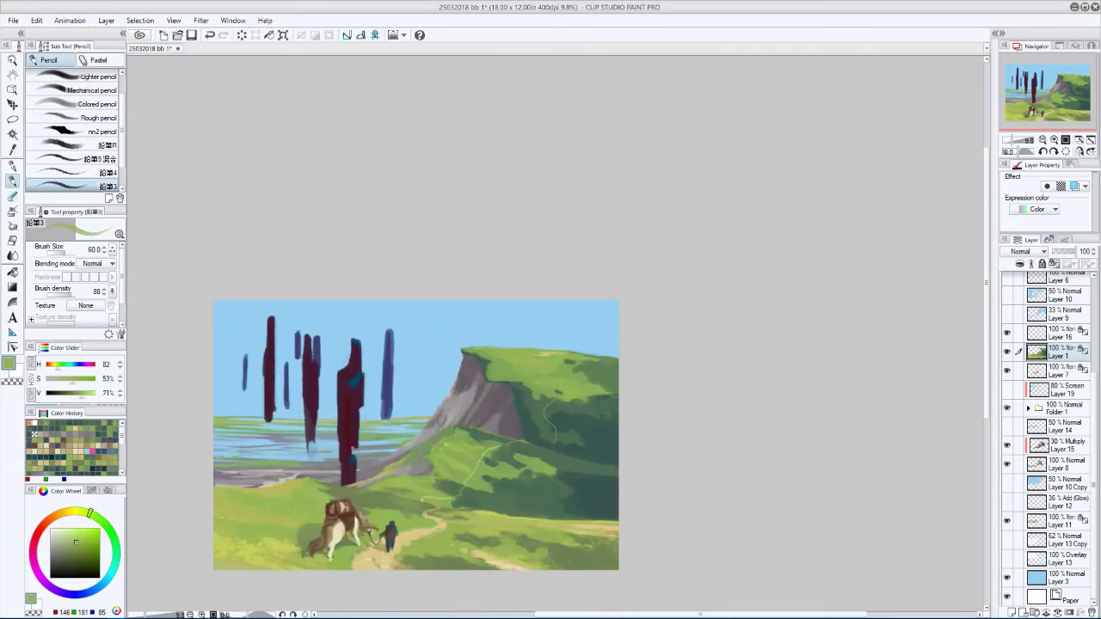
key("h")
key("bracketright")
key("bracketright")
key("h")
left_click(595, 307, "alt")
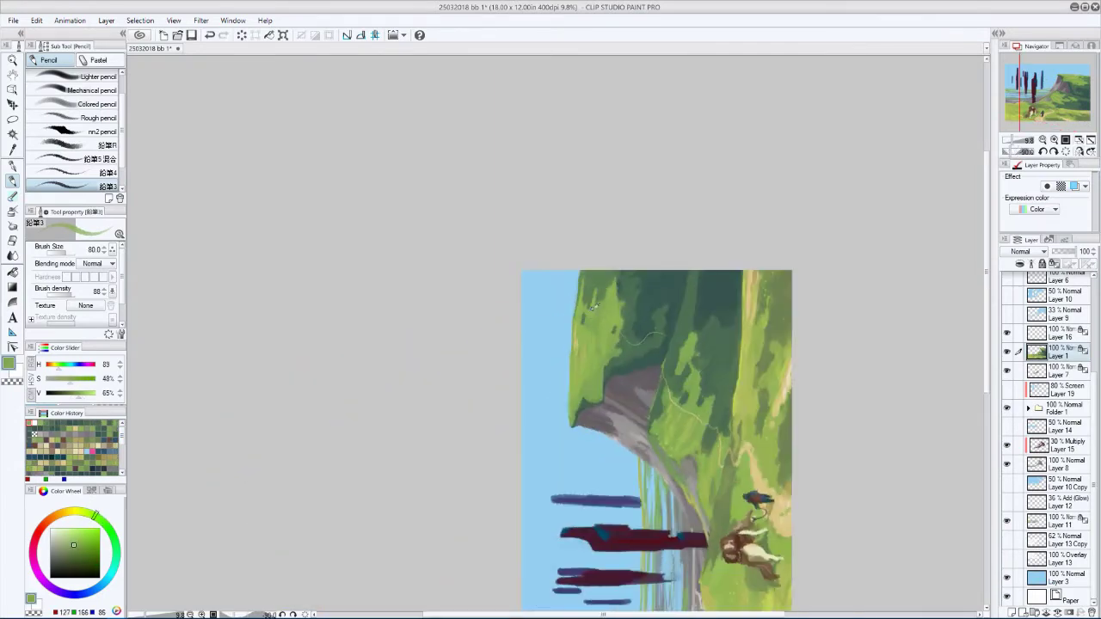
- Paint sampled muted green (73, 108, 84) into the hillside shadow at brush size 250
key("h")
left_click(516, 430, "alt")
key("h")
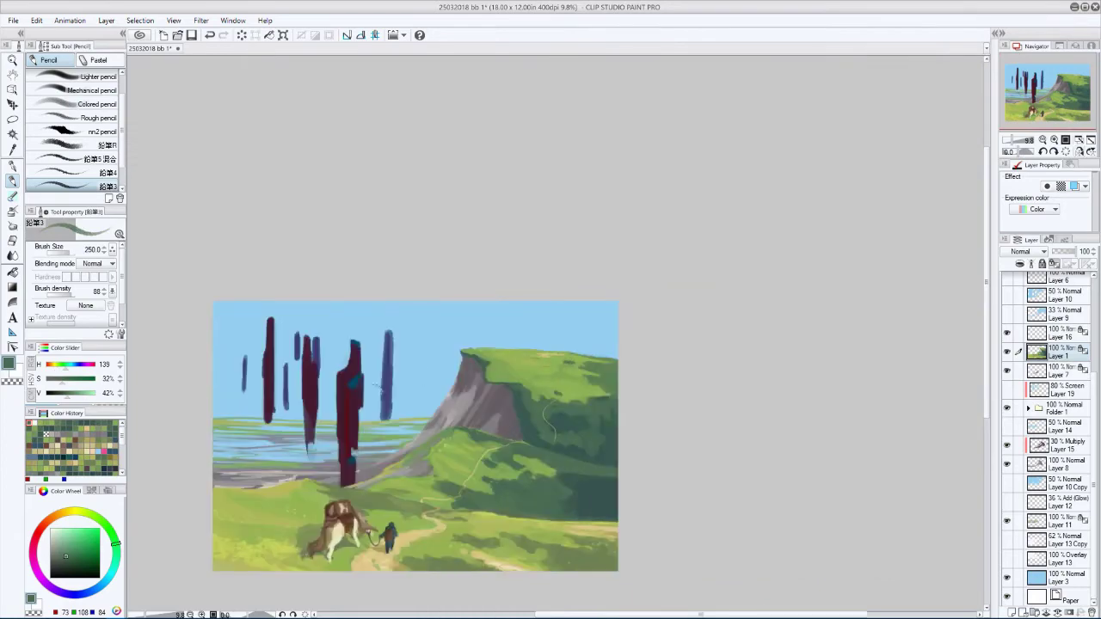
key("h")
- Unify the hillside shadow with broad strokes of dark teal (58, 91, 81) at brush size 400
left_click(496, 448, "alt")
key("bracketright")
key("bracketright")
key("bracketright")
key("h")
key("h")
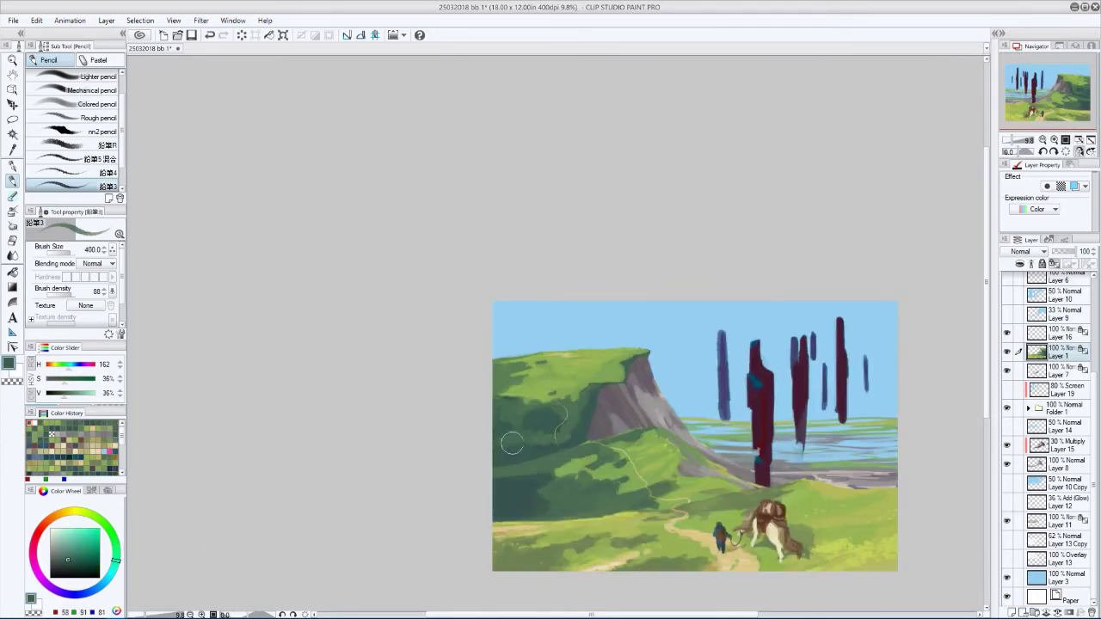
key("bracketright")
key("bracketright")
- Darken the hillside shadow near the canvas edge with dark teal (56, 83, 78) at brush size 400
key("h")
key("h")
key("h")
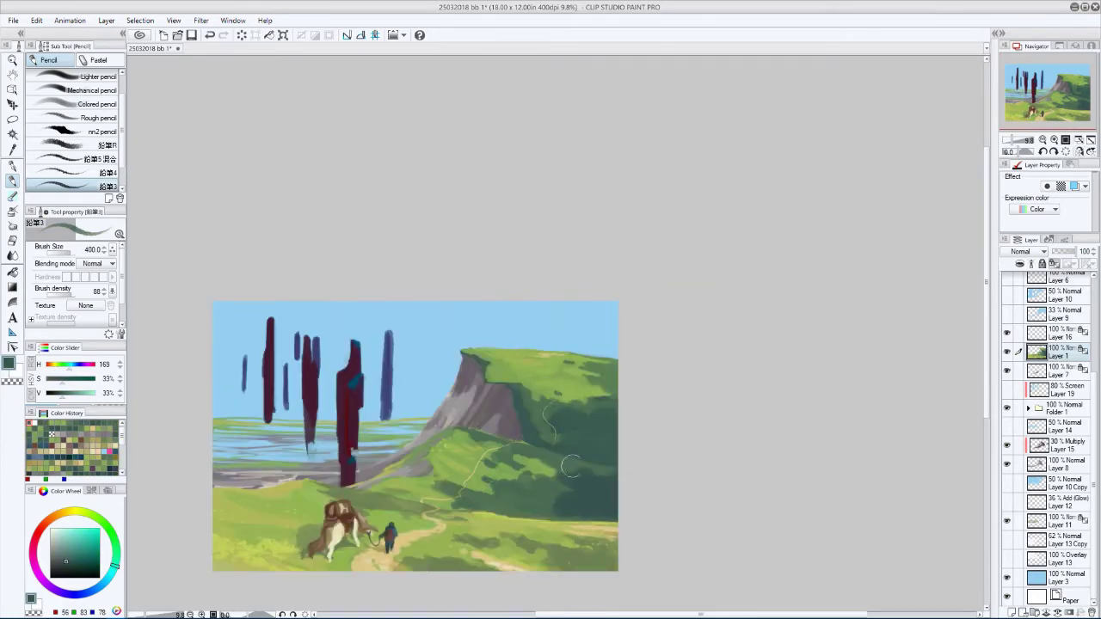
left_click(574, 471, "alt")
key("h")
key("h")
key("h")
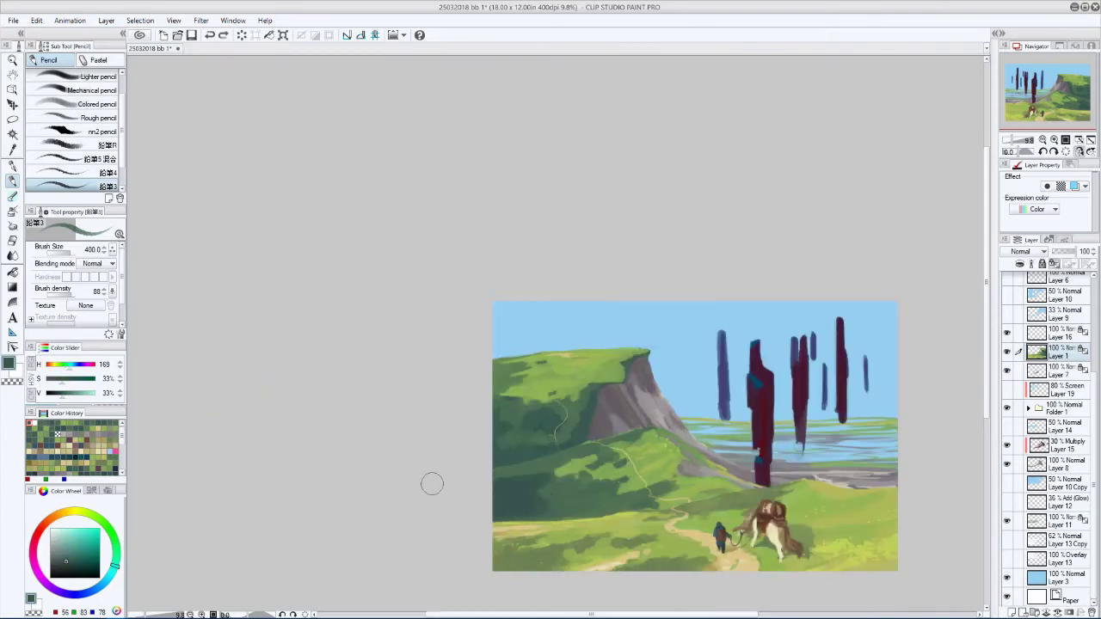
key("h")
key("h")
- Ease the shadow's upper edge into the grass with greens (74, 109, 84) and (93, 129, 85) at sizes 400 and 200
left_click(488, 384, "alt")
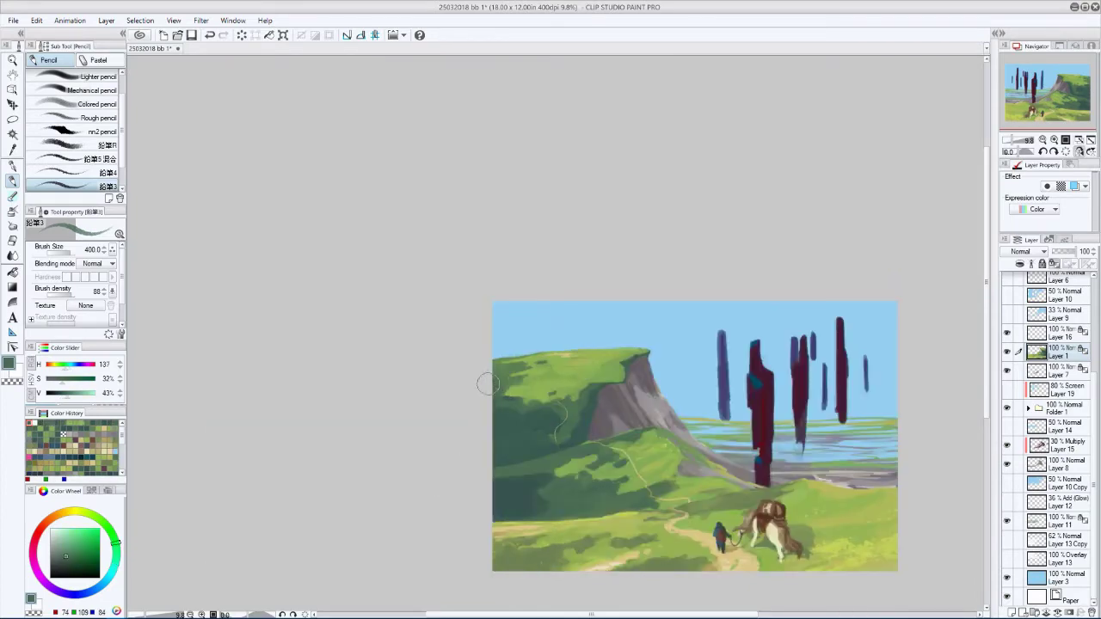
key("h")
key("bracketleft")
key("h")
key("h")
key("h")
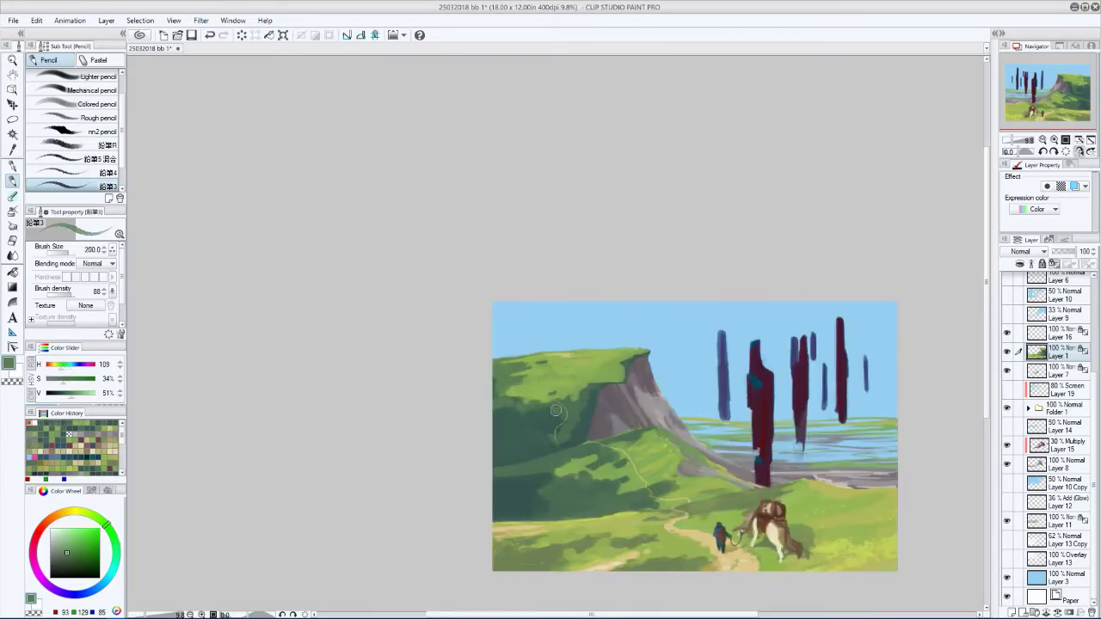
- Blend sampled green (79, 114, 85) into the shadow under the clifftop grass at brush size 300
key("bracketright")
left_click(534, 411, "alt")
key("h")
key("h")
key("h")
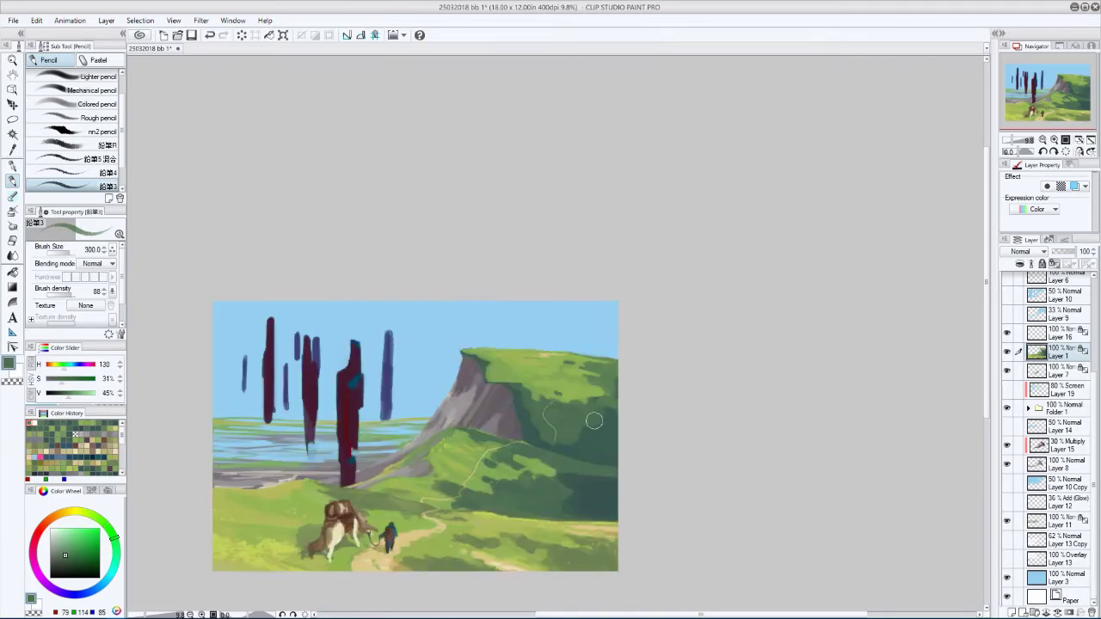
key("bracketleft")
key("bracketleft")
- Repaint the shaded hollow beside the rock face with dark teal (58, 89, 81) at brush size 300
left_click(594, 430, "alt")
key("h")
key("h")
left_click(522, 411, "alt")
key("h")
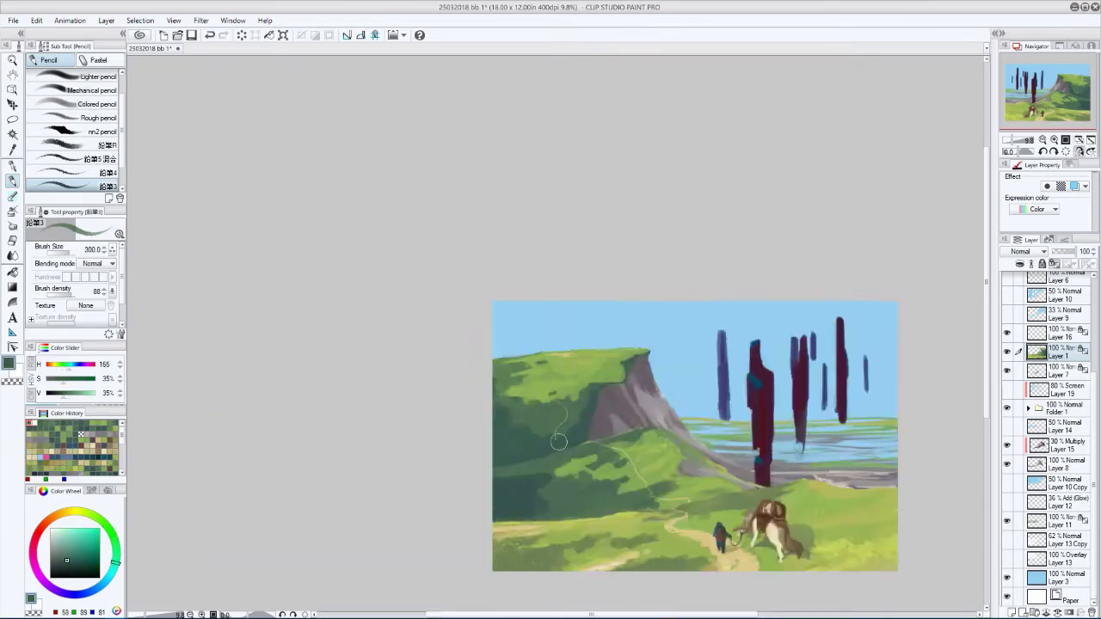
key("h")
key("h")
- Shape the shadow's edge along the slope with dark teal (59, 90, 80) at brush size 170
left_click_drag(520, 496, 628, 448)
left_click(628, 448, "alt")
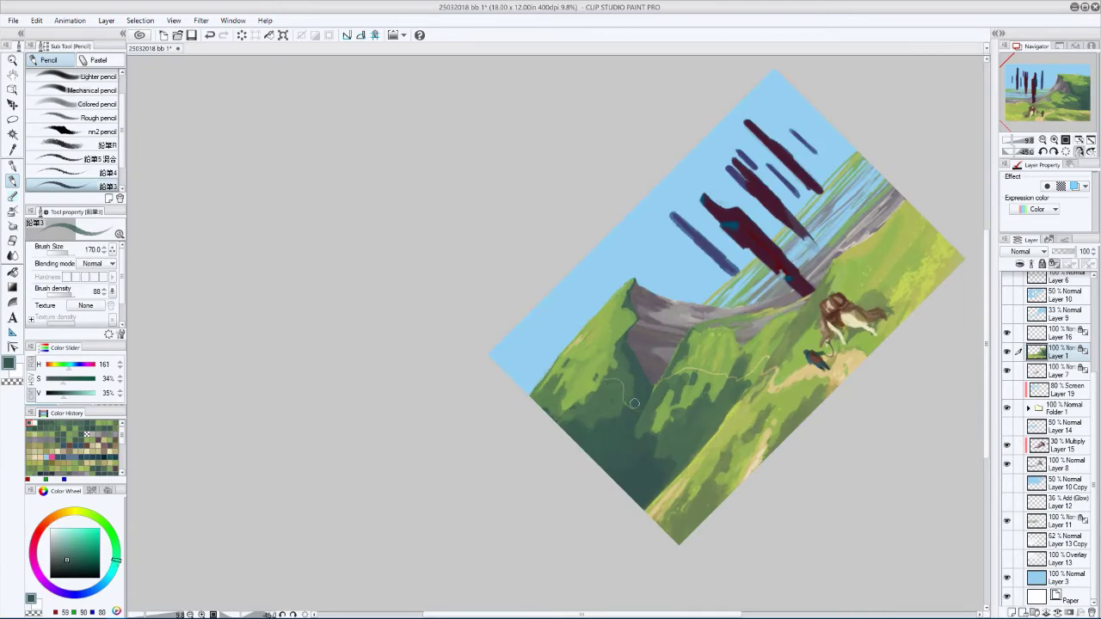
mouse_move(635, 405)
left_mouse_down()
mouse_move(559, 464)
mouse_move(506, 479)
left_mouse_up()
key("bracketleft")
key("h")
key("h")
- Add darker teals (56, 84, 78) and (45, 75, 68) to the hillside shadow at brush size 200
left_click(506, 478, "alt")
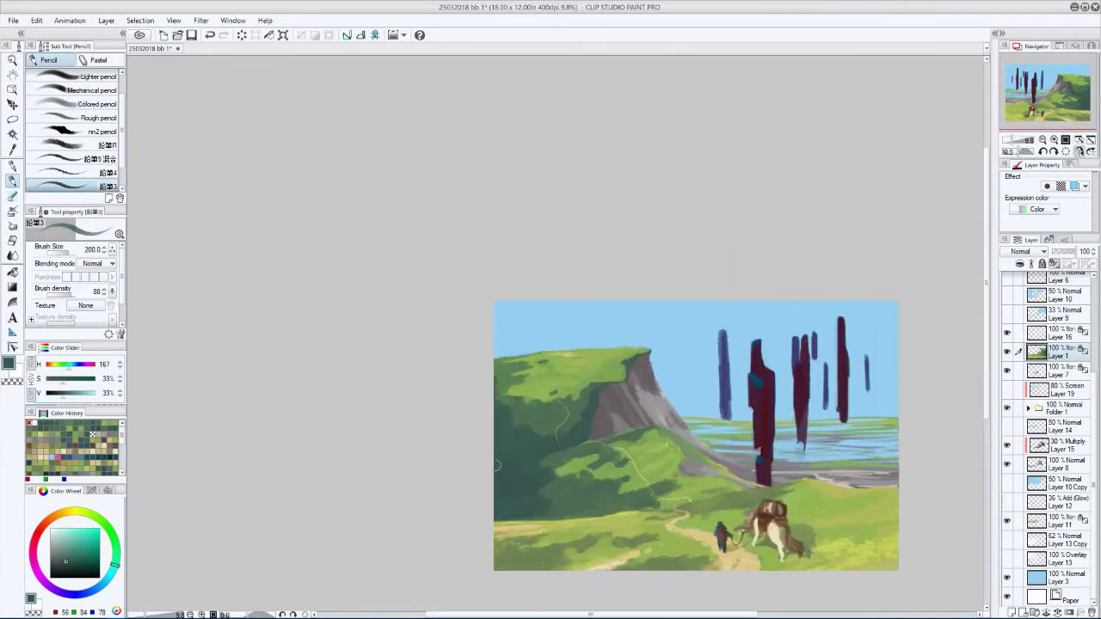
left_click(508, 470, "alt")
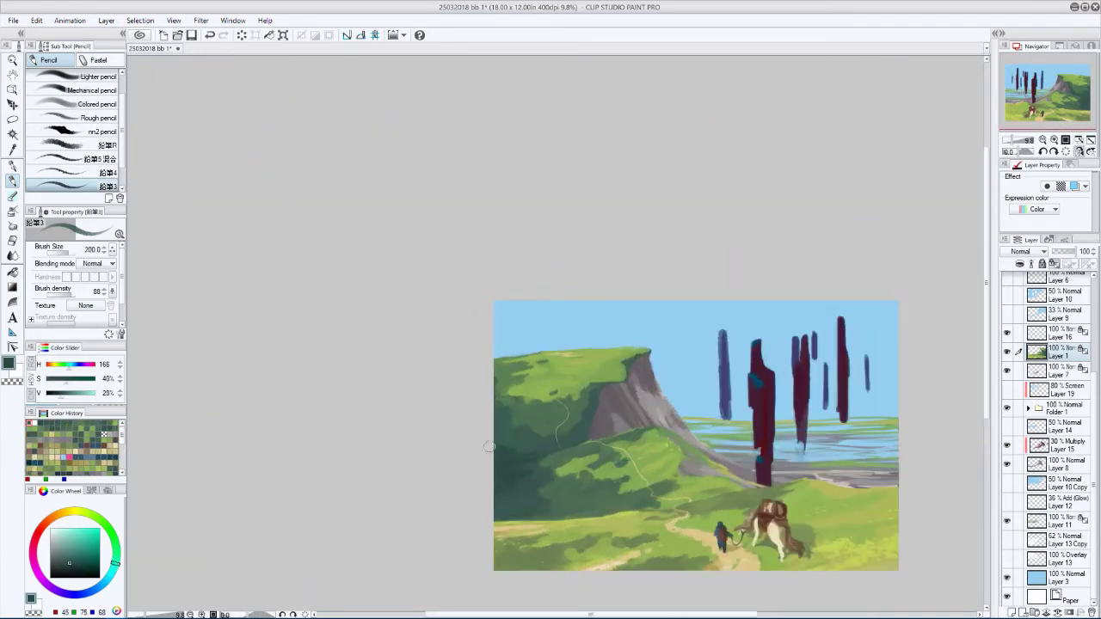
key("h")
key("h")
- Soften the hillside shadow with dark teal (45, 75, 68) using the Soft airbrush at brush size 800
key("b")
key("h")
key("h")
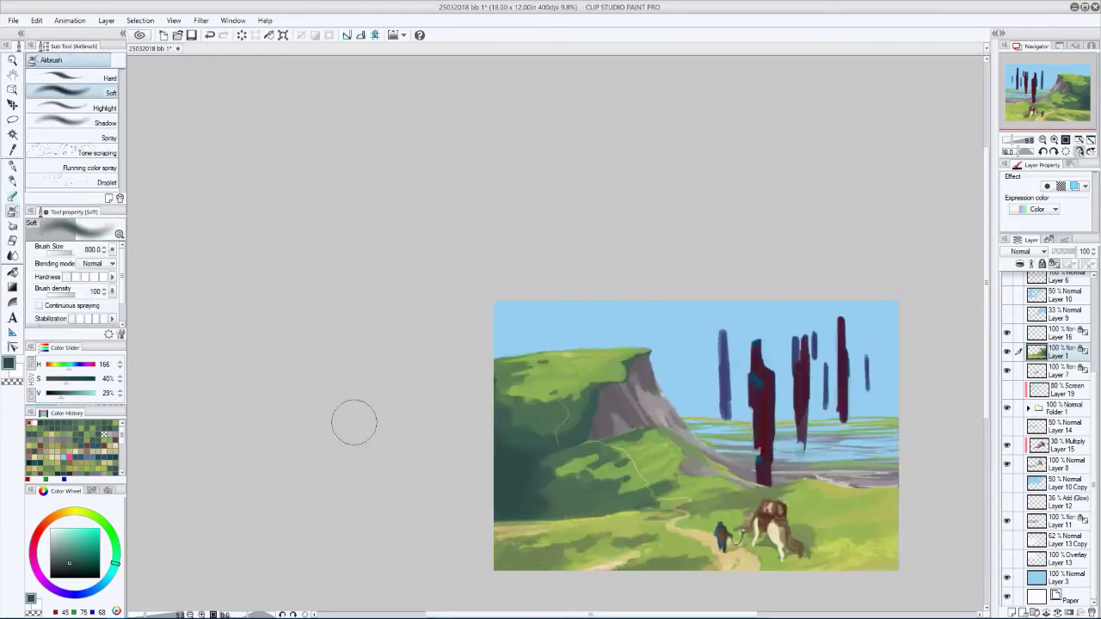
- Rework the hillside shadow in pencil with sampled teal (59, 90, 80) at brush sizes 400 and 150
scroll(504, 449, "down", 1)
key("p")
left_click(516, 467, "alt")
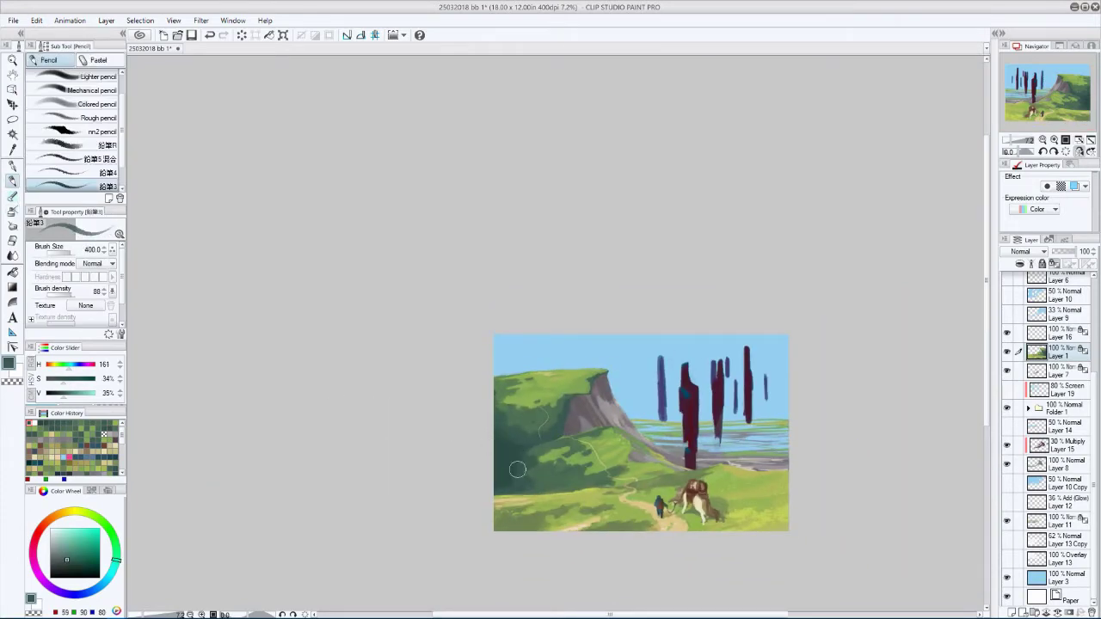
key("h")
key("h")
key("h")
key("h")
key("bracketright")
key("bracketright")
key("bracketright")
key("bracketright")
key("bracketright")
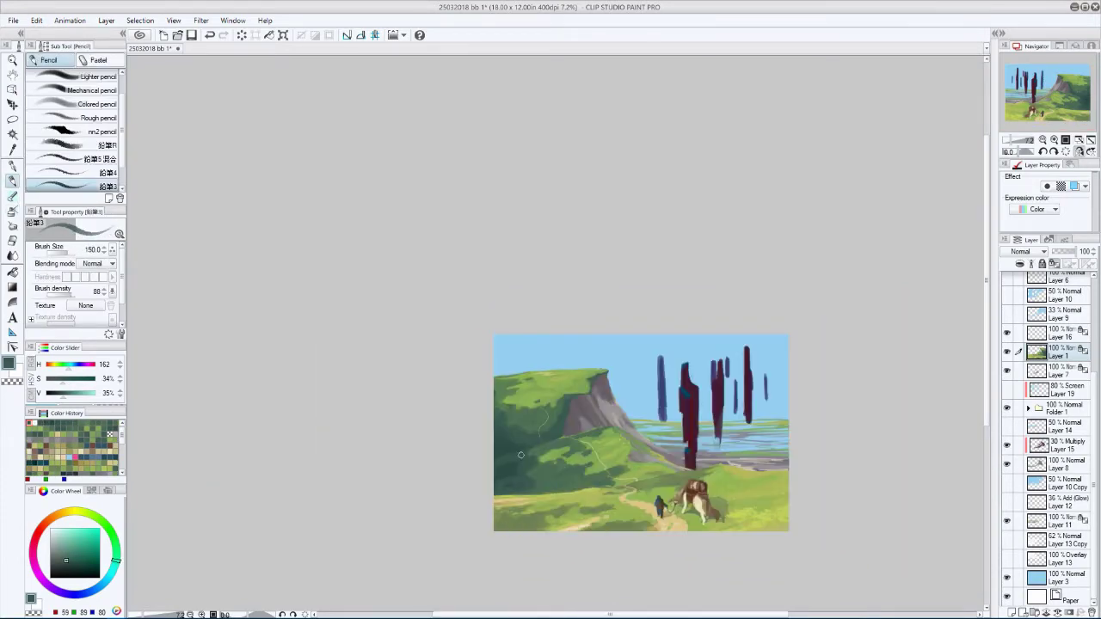
- Deepen the hillside shadow toward the canvas edge with dark teal (45, 75, 68) at brush size 250
key("h")
key("minus")
key("minus")
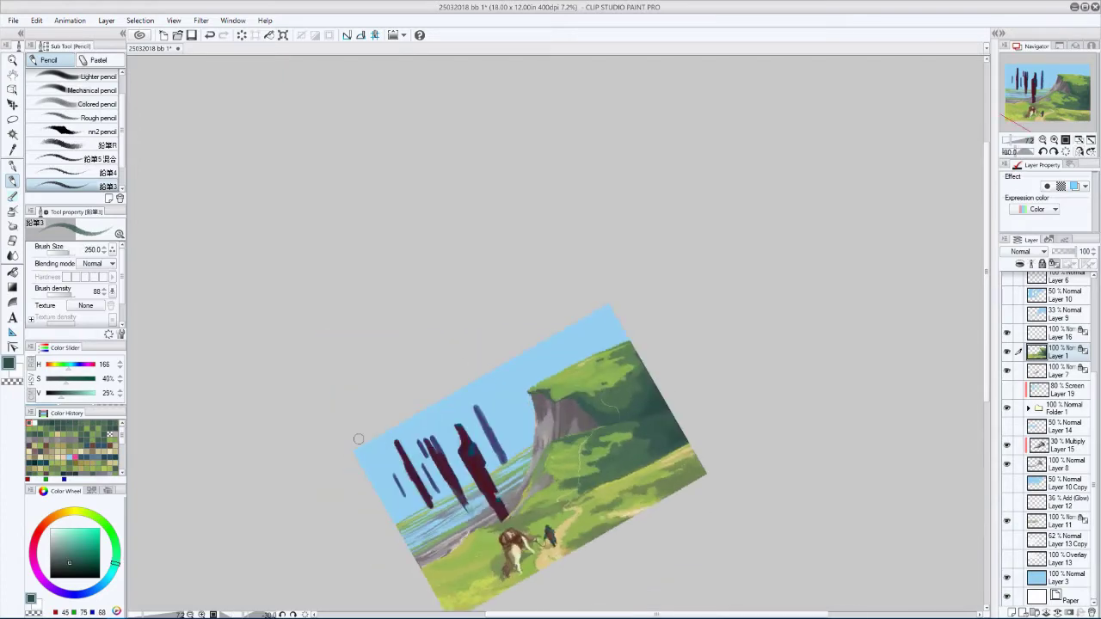
key("h")
key("minus")
key("h")
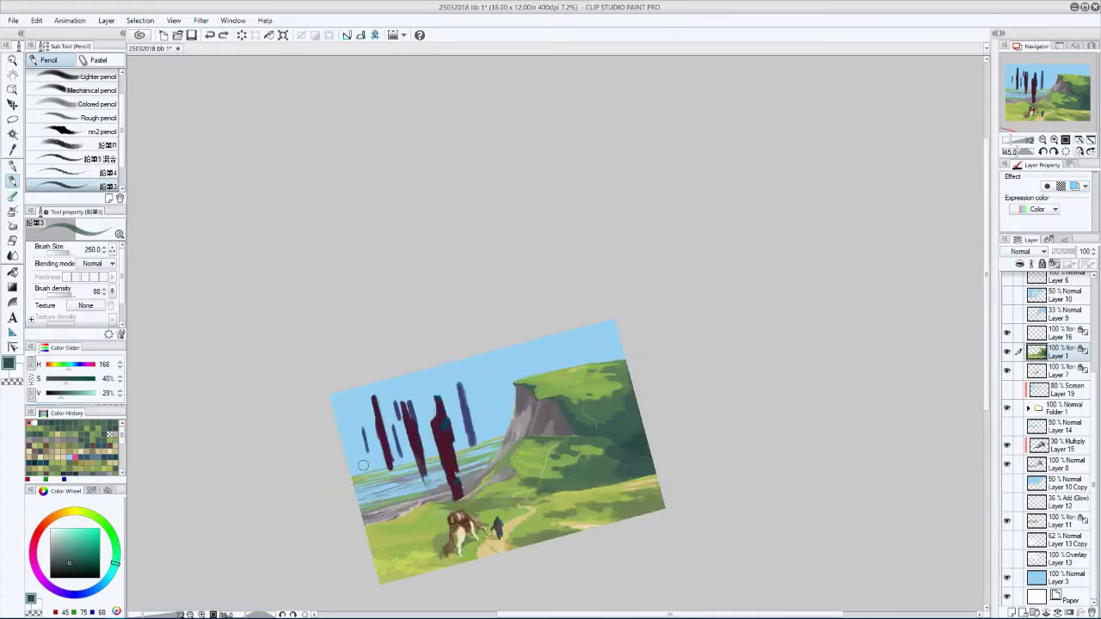
key("h")
key("minus")
- Break up the hillside shadow with sampled muted green (78, 112, 85) at brush size 120
left_click(506, 454, "alt")
key("minus")
key("h")
key("minus")
key("bracketleft")
key("bracketleft")
key("bracketleft")
key("bracketleft")
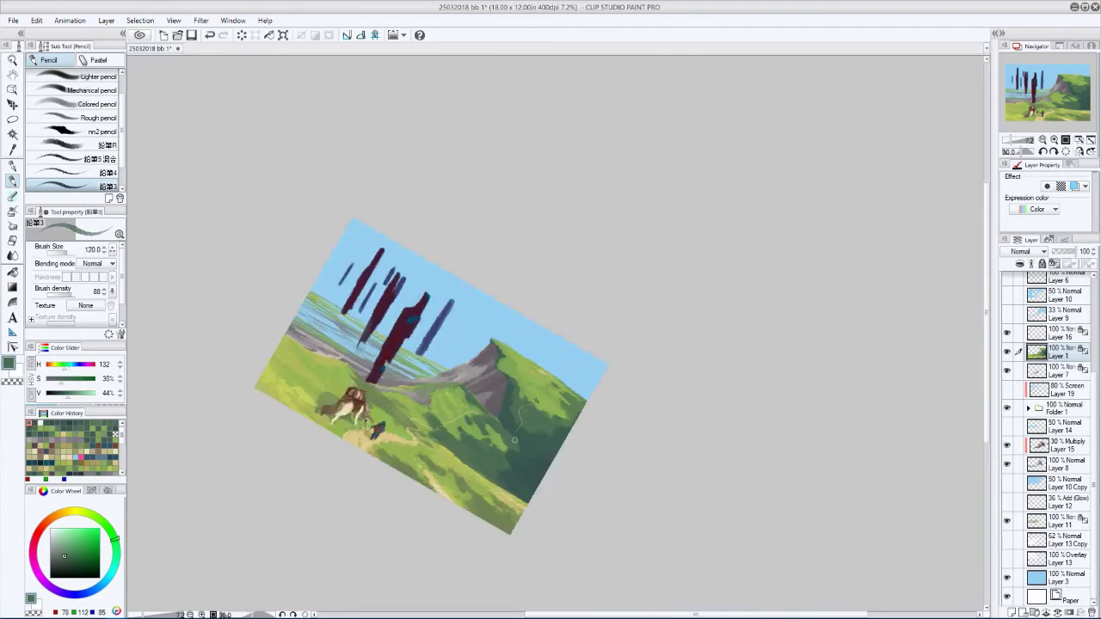
key("h")
key("bracketright")
key("bracketright")
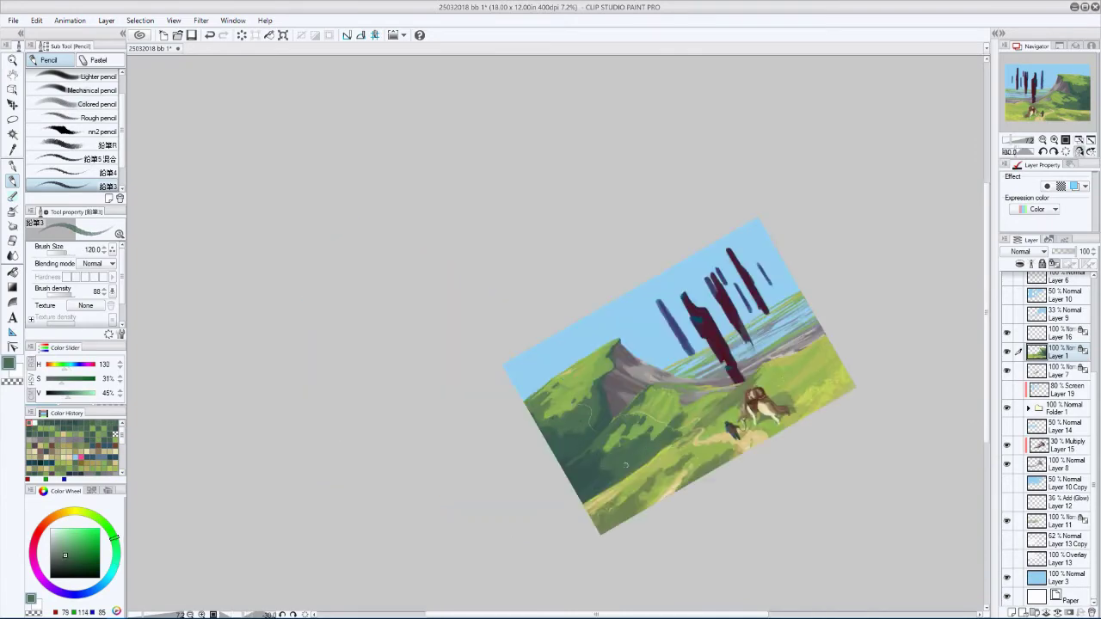
- Add mid green (92, 128, 85) where the slope's sunlit grass meets the shadow, at brush size 100
key("minus")
key("minus")
key("minus")
key("bracketleft")
key("bracketleft")
key("h")
left_click(592, 369, "alt")
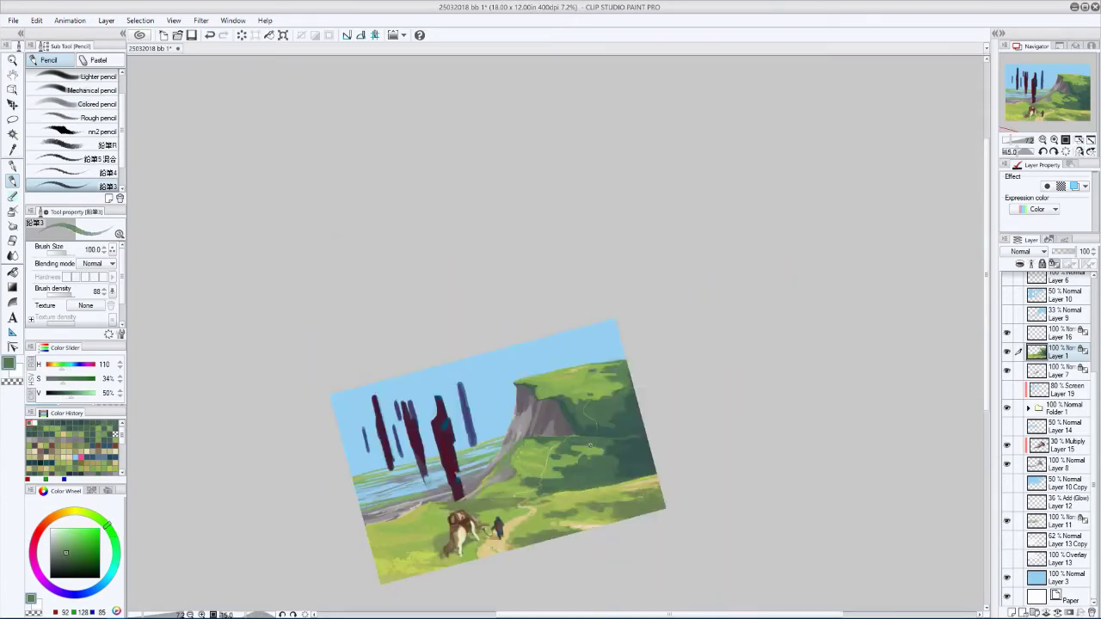
key("h")
key("h")
- Touch up the foreground grass shadows with sampled olive green (111, 131, 84) at brush size 120
key("minus")
key("h")
key("bracketright")
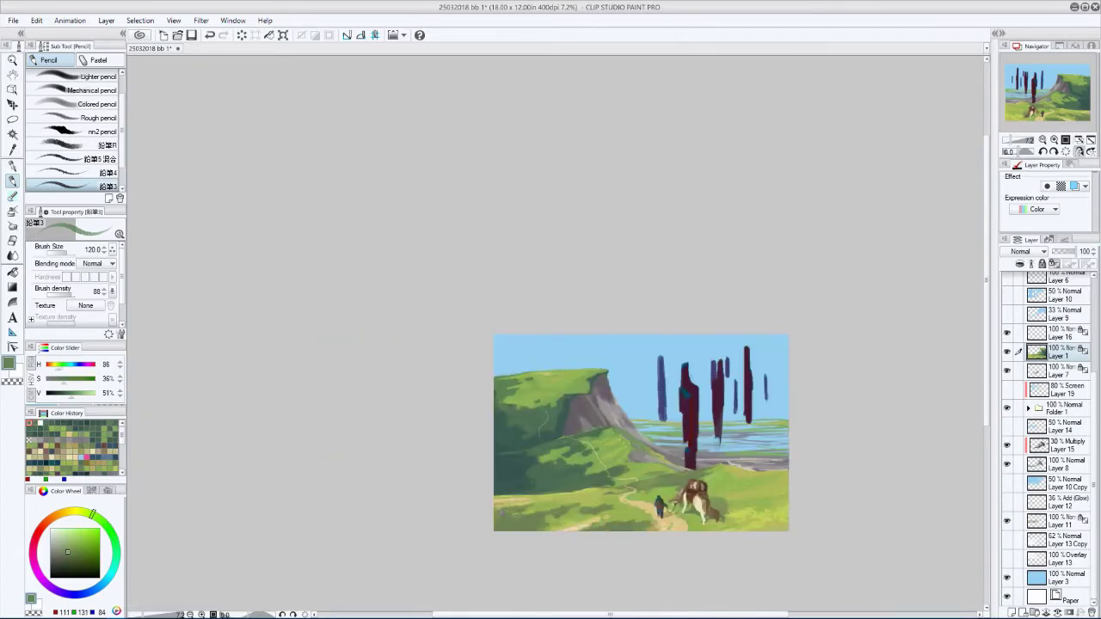
left_click(653, 529, "alt")
key("h")
key("h")
key("h")
key("bracketleft")
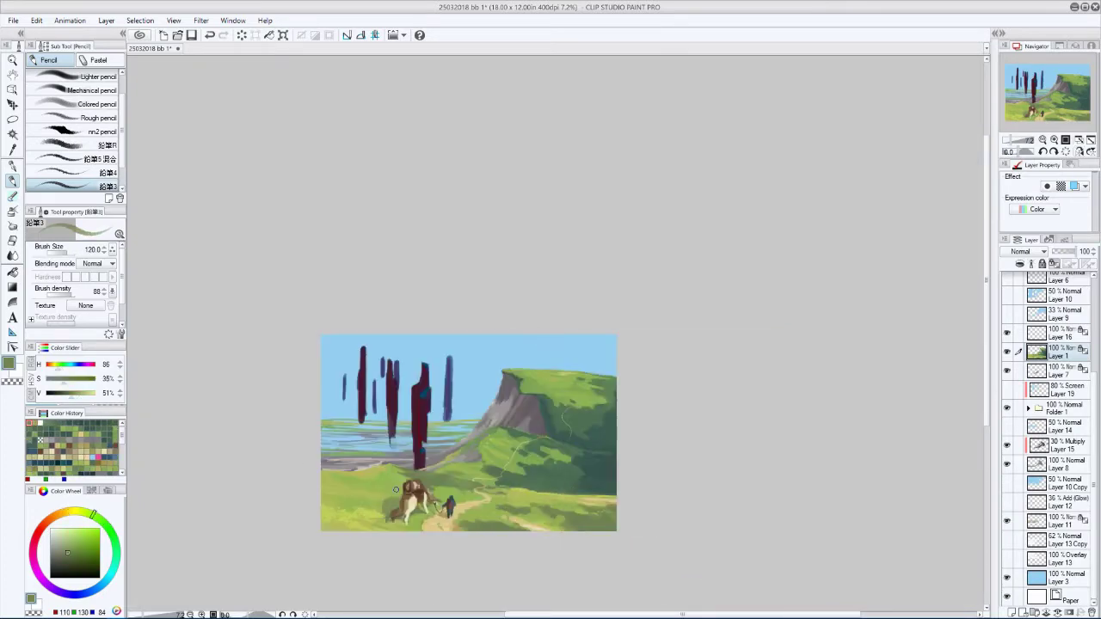
- Compare the painting with and without the colour-correction layers, and hide the colour dodge Layer 26
left_click(1029, 339)
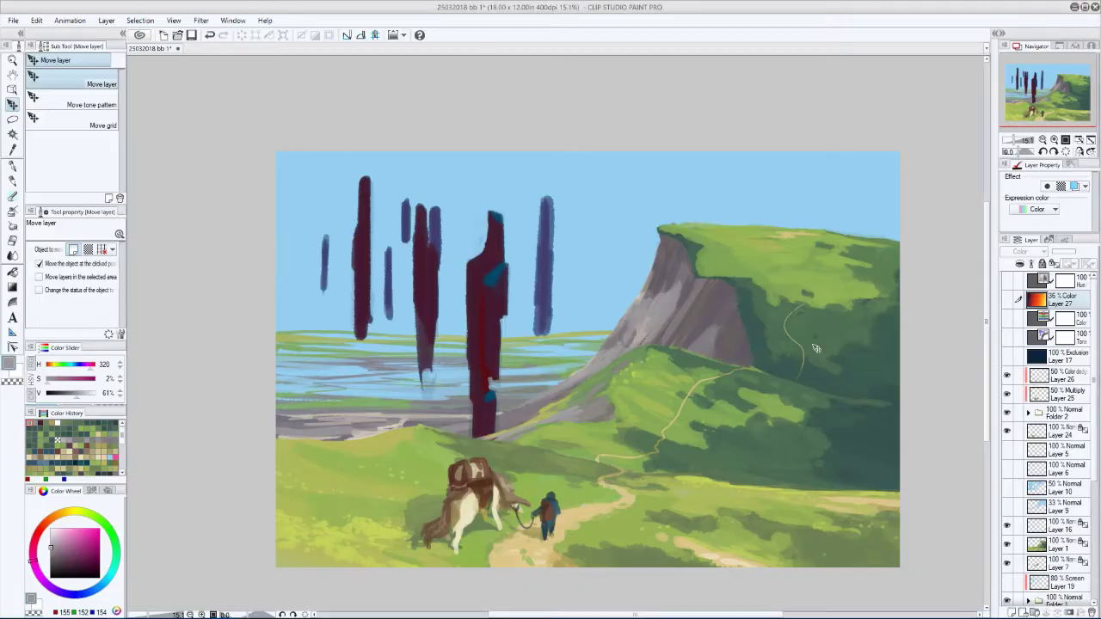
left_click(1008, 298)
left_click_drag(1008, 298, 1008, 355)
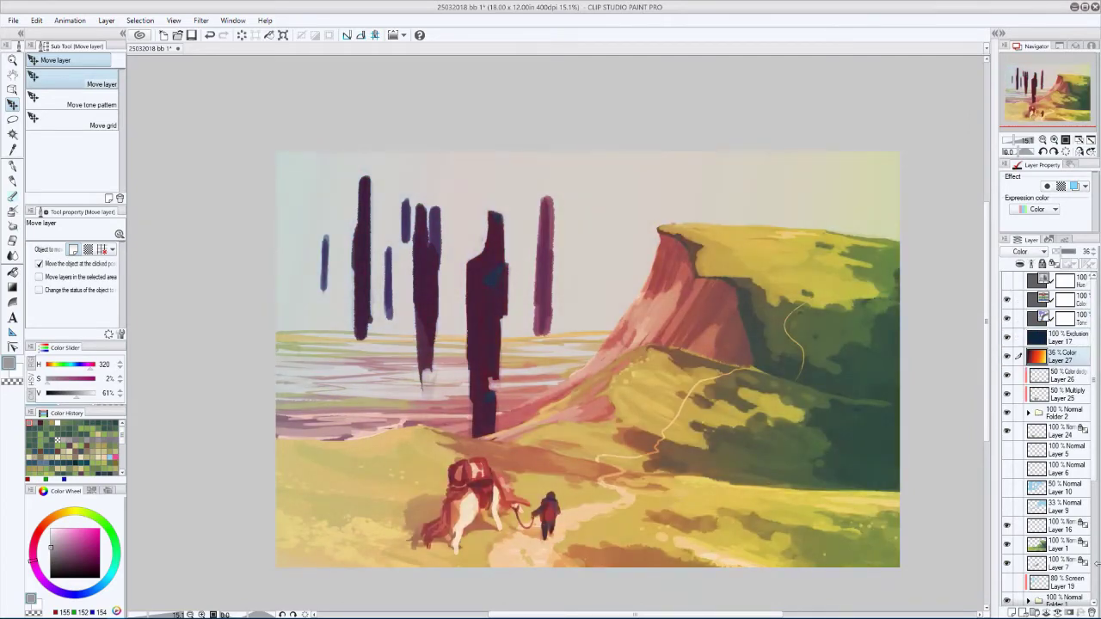
left_click(1008, 299)
left_click_drag(1008, 303, 1008, 394)
key("h")
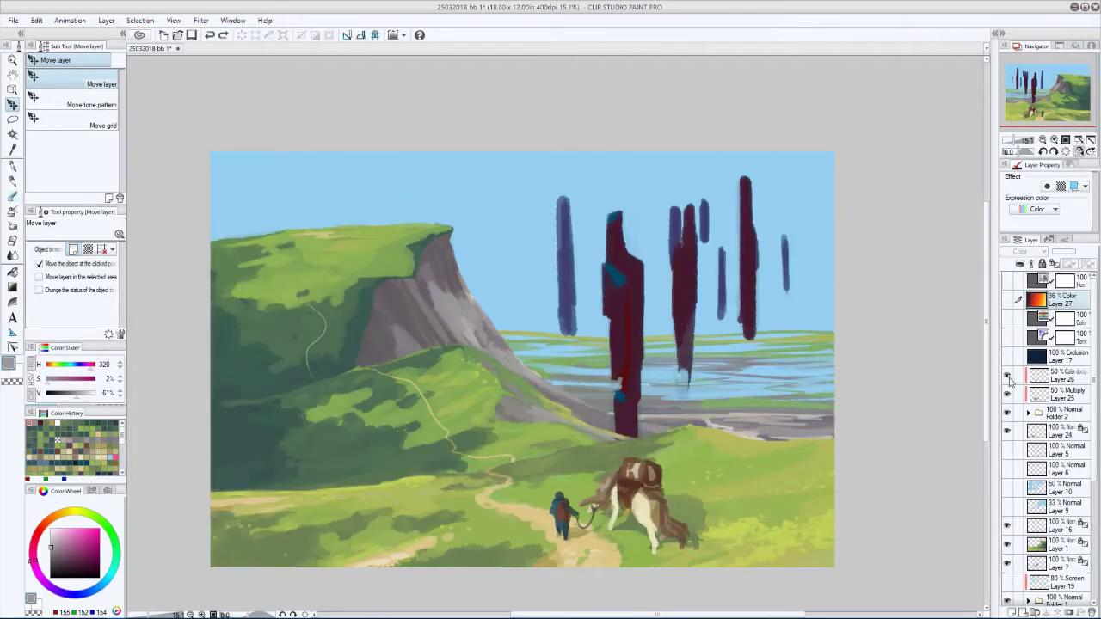
left_click(1008, 394)
- Try hue shifts of -92 and 41 on Layer 25's shading, and set the layer back to Multiply at 50% opacity
key("ctrl+u")
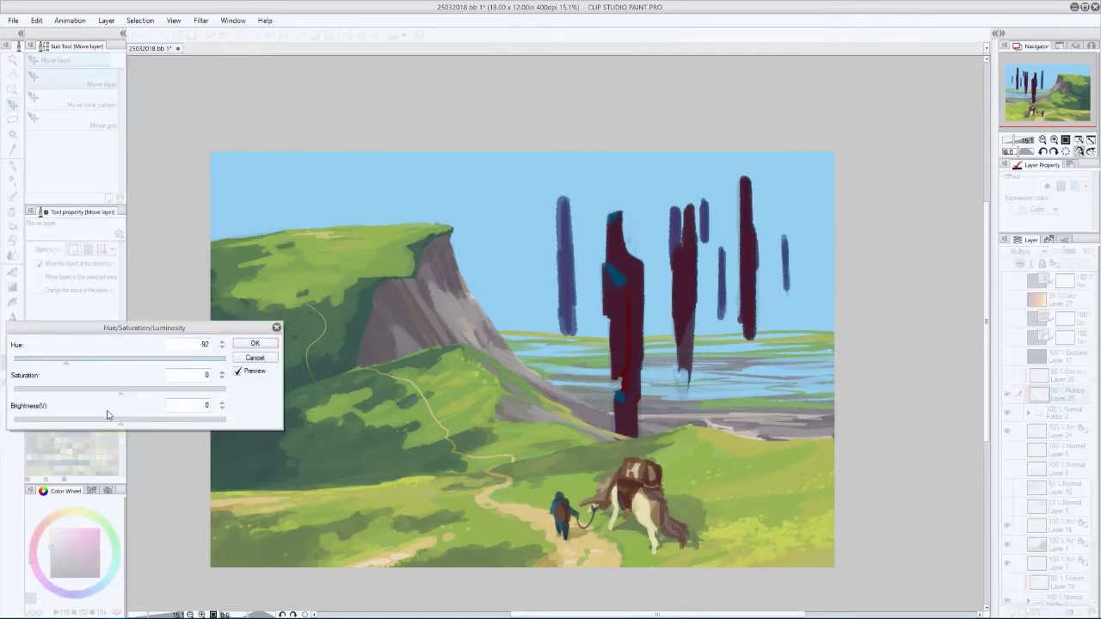
key("Escape")
key("h")
key("p")
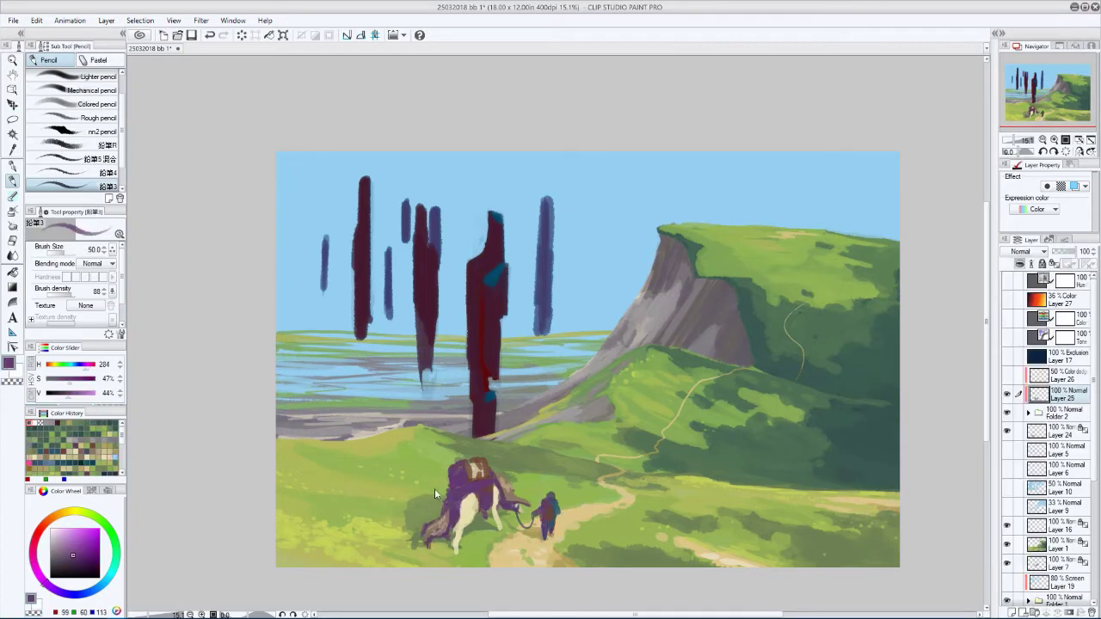
key("ctrl+u")
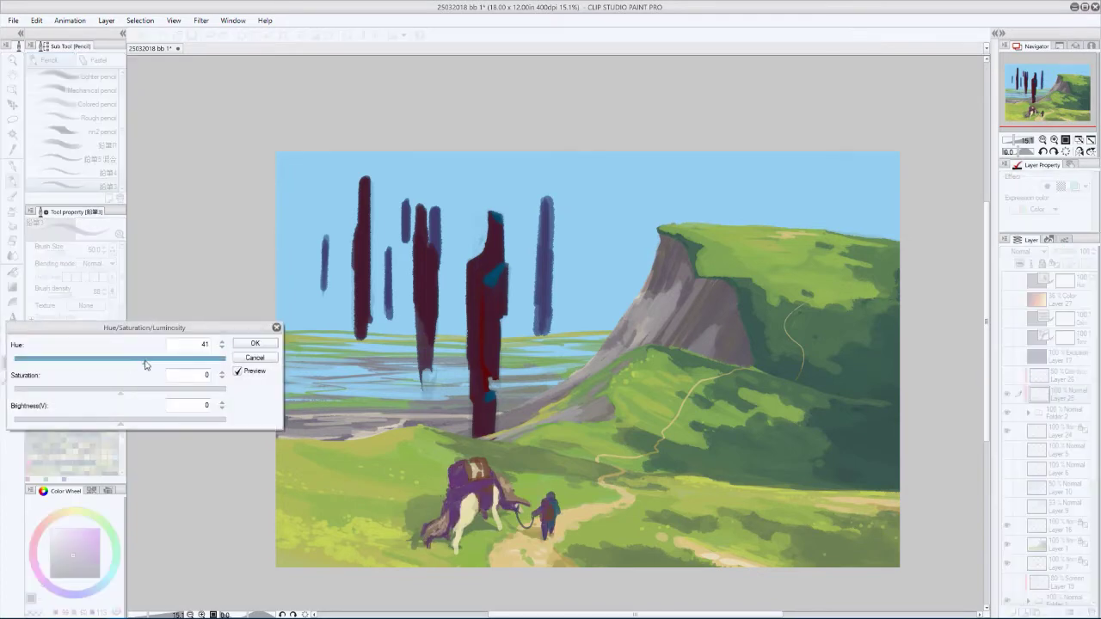
key("Escape")
left_click(1022, 251)
left_click(1022, 267)
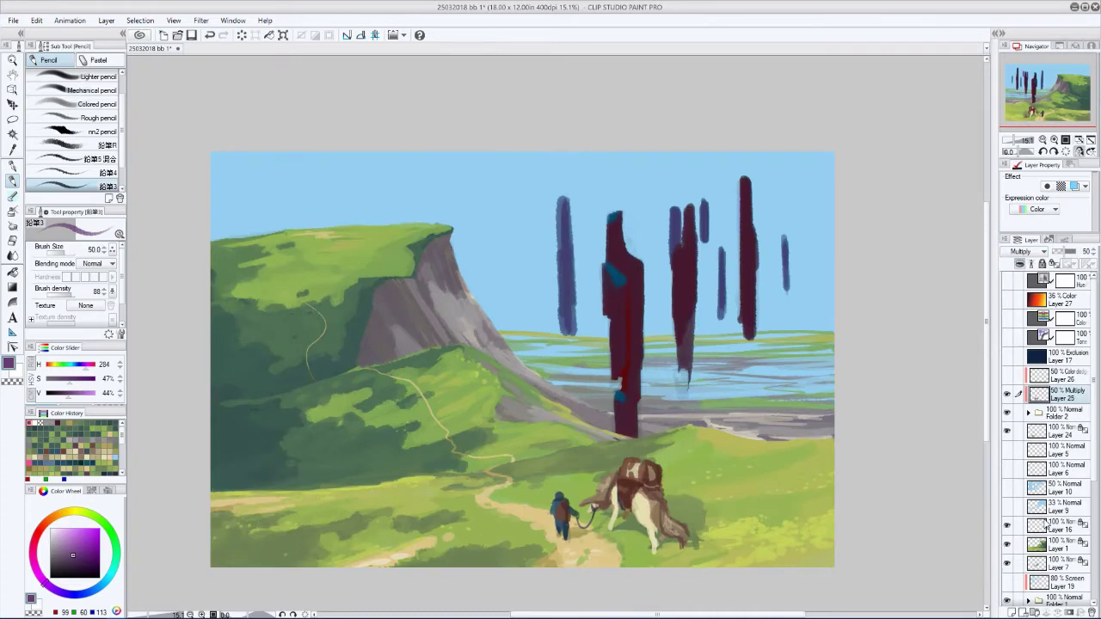
- Extend the footpath on Layer 16 across the clifftop grass to the canvas edge with tan (220, 198, 138) at brush size 25
left_click(1008, 525)
left_click(1007, 525)
left_click(1032, 526)
key("h")
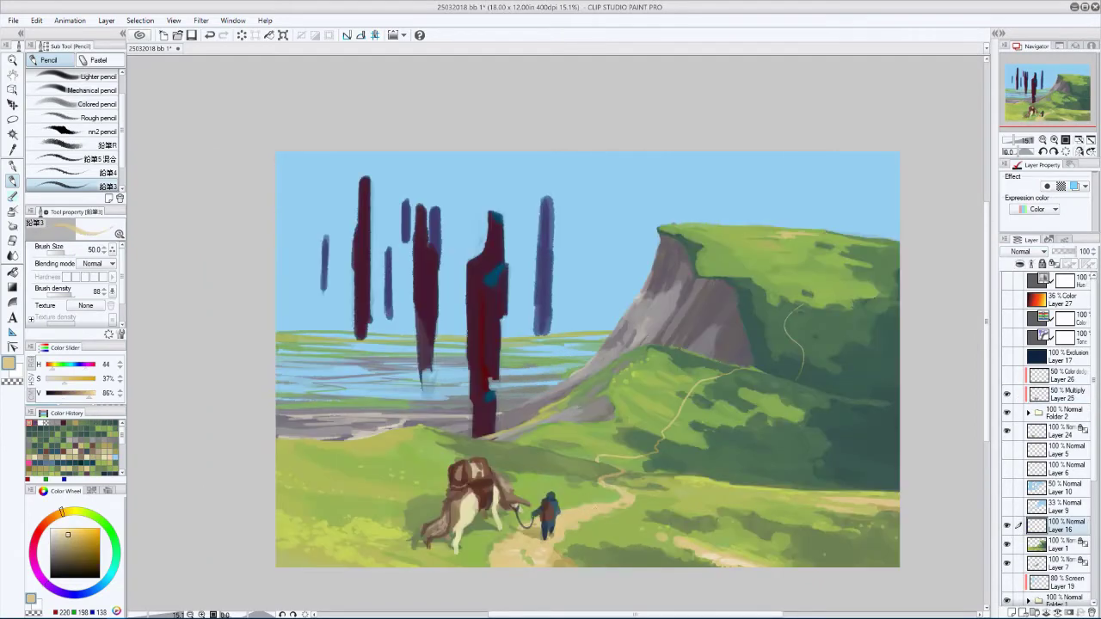
key("h")
scroll(398, 483, "up", 2)
key("h")
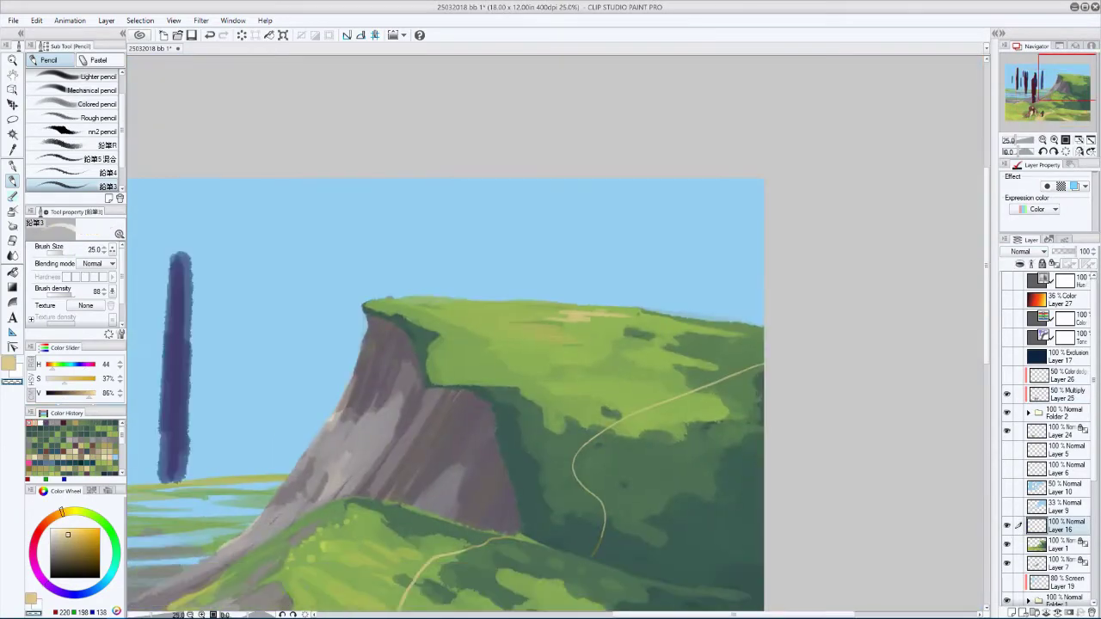
scroll(604, 589, "up", 3)
key("bracketleft")
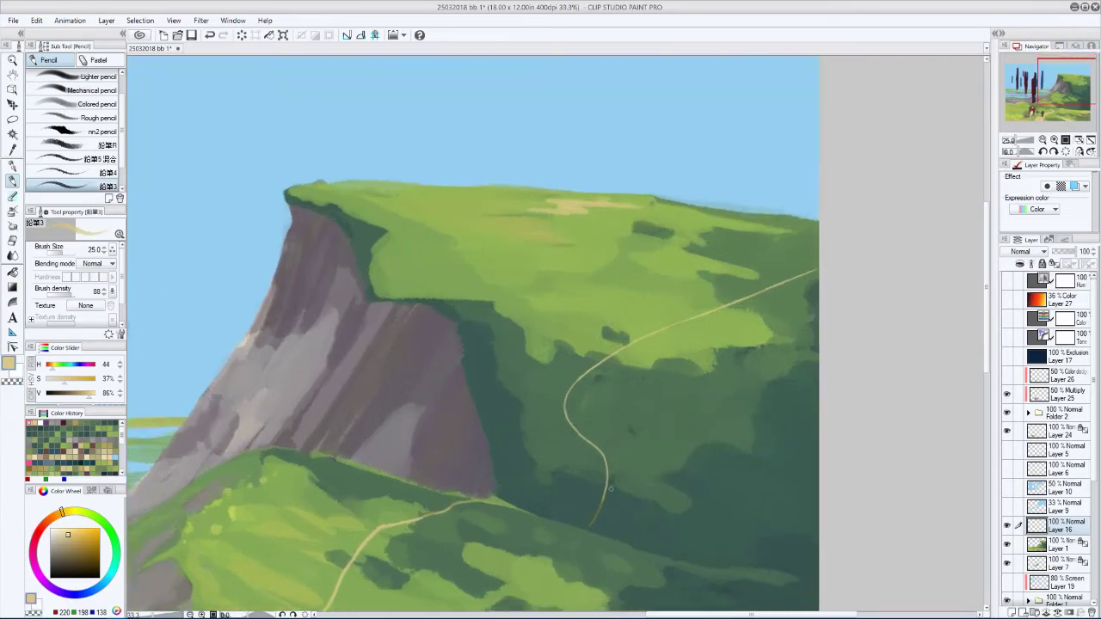
- Redraw the winding footpath down the grassy slope toward the ridge with tan (220, 198, 138) at brush size 25
left_click_drag(578, 537, 484, 312)
key("h")
key("h")
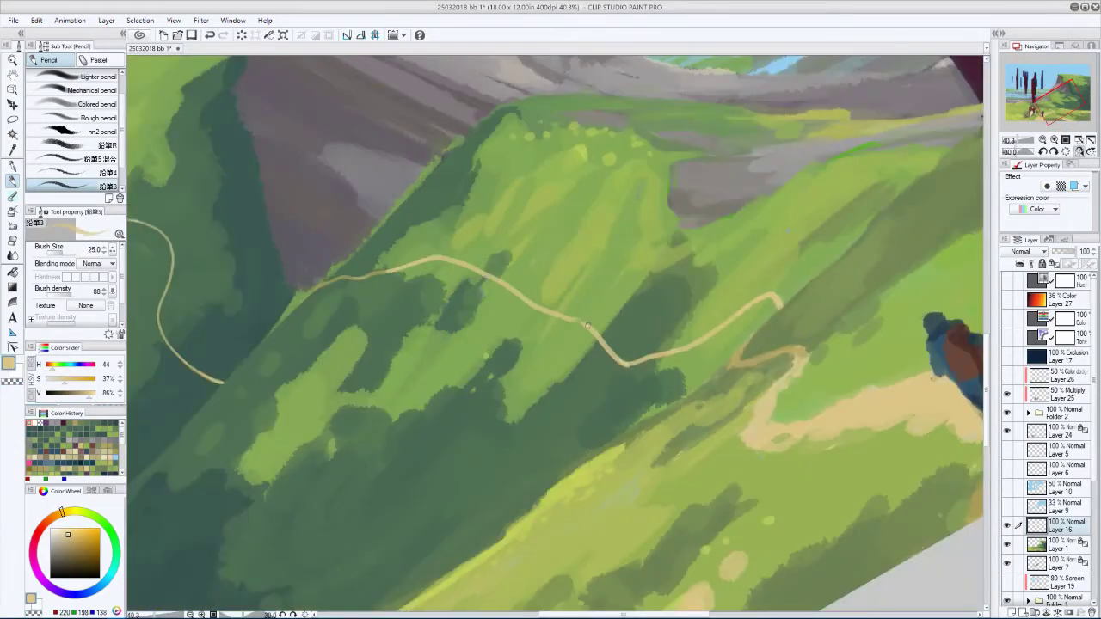
scroll(587, 325, "down", 4)
key("h")
key("h")
scroll(373, 414, "up", 2)
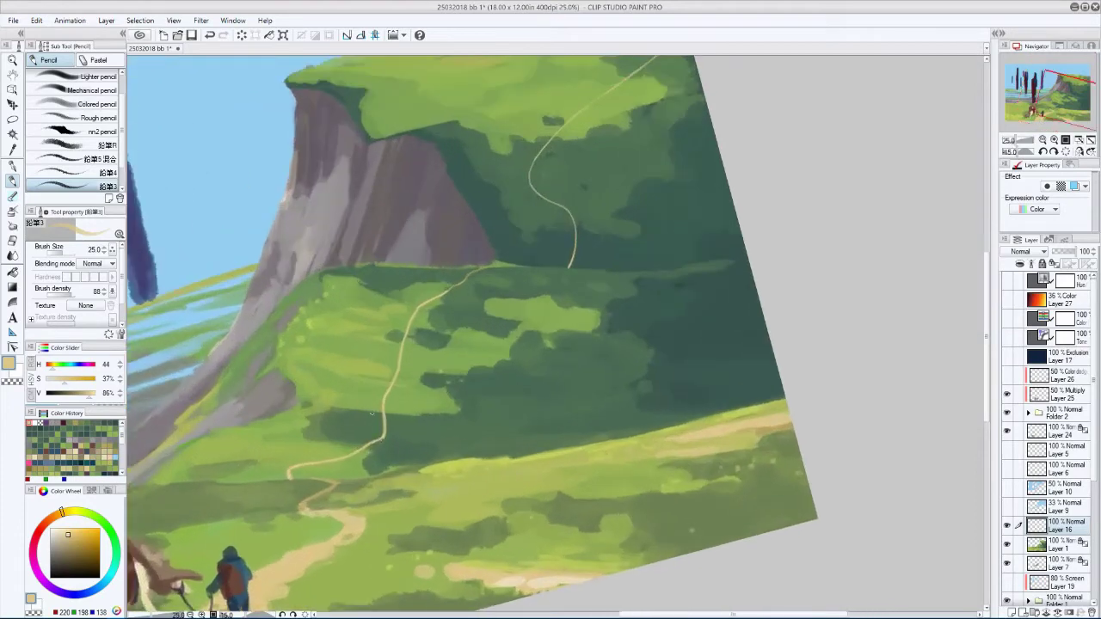
- Trim the edges of the slope's footpath on Layer 16 with transparent colour at brush size 25
left_click_drag(373, 414, 430, 481)
scroll(404, 461, "up", 1)
left_click_drag(453, 362, 473, 387)
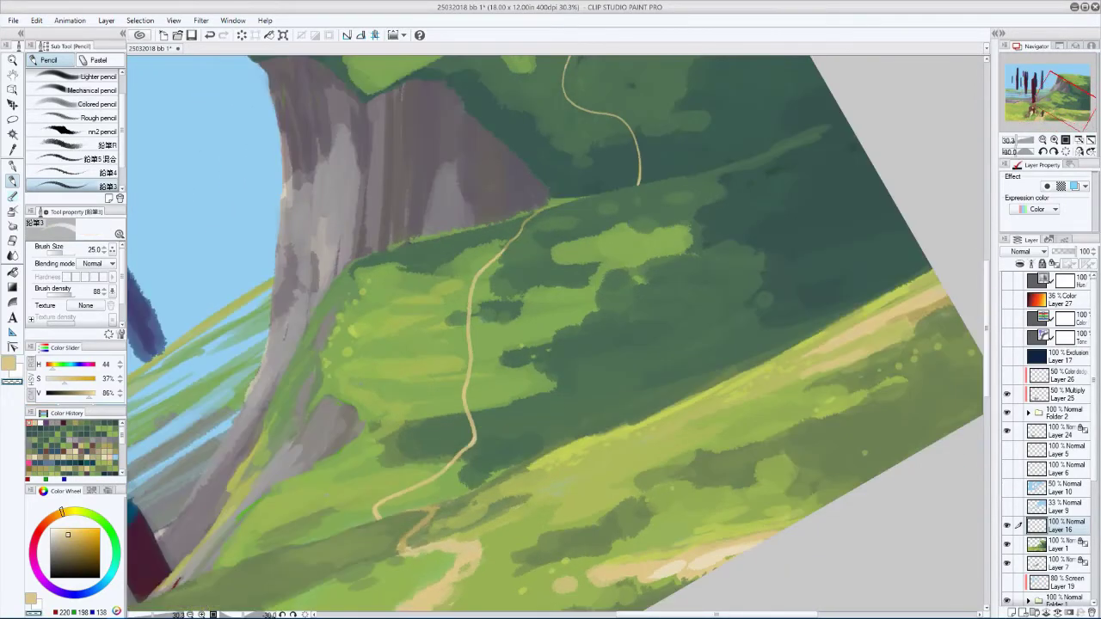
key("h")
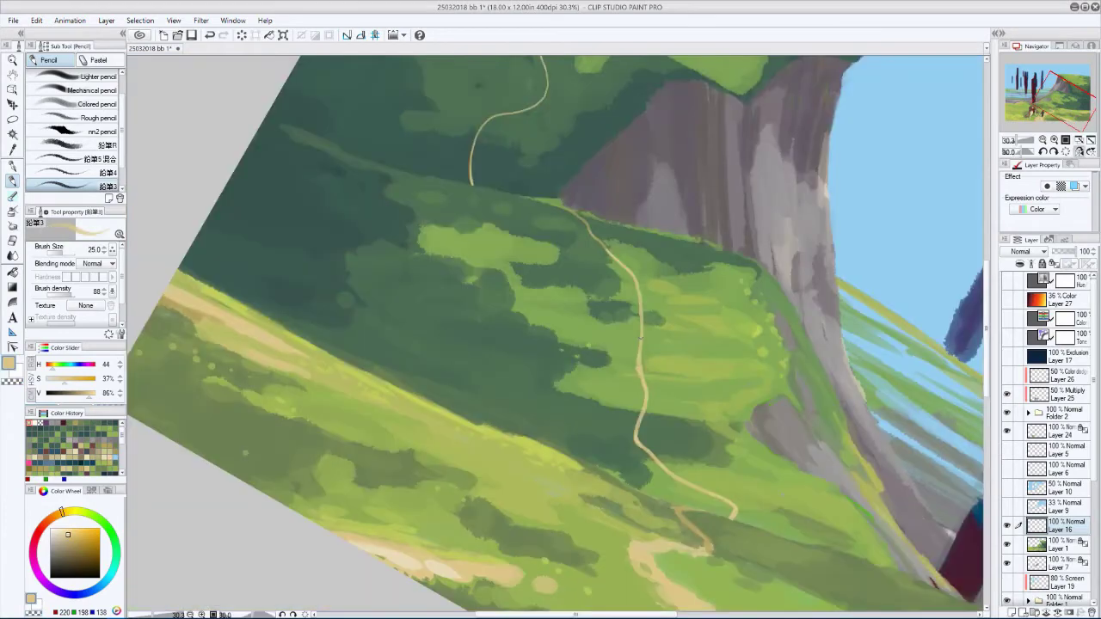
scroll(559, 335, "down", 2)
key("minus")
key("minus")
key("minus")
key("minus")
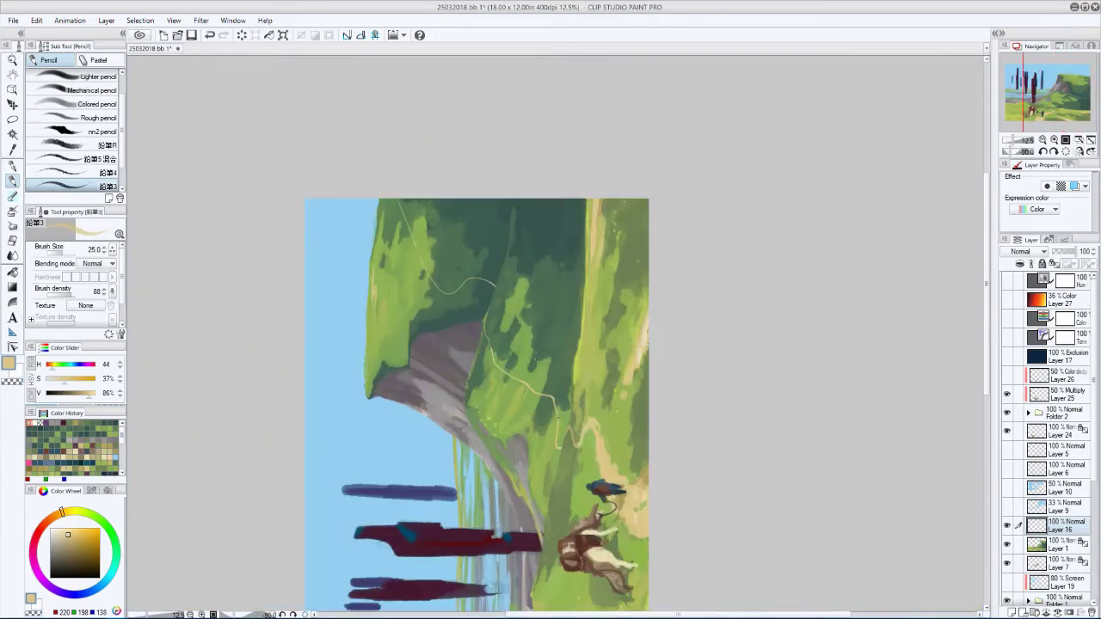
- Blend the path's bend behind the ridge on Layer 1 with sampled tones (174, 161, 100) and (126, 144, 94)
scroll(582, 482, "up", 2)
key("asciicircum")
key("asciicircum")
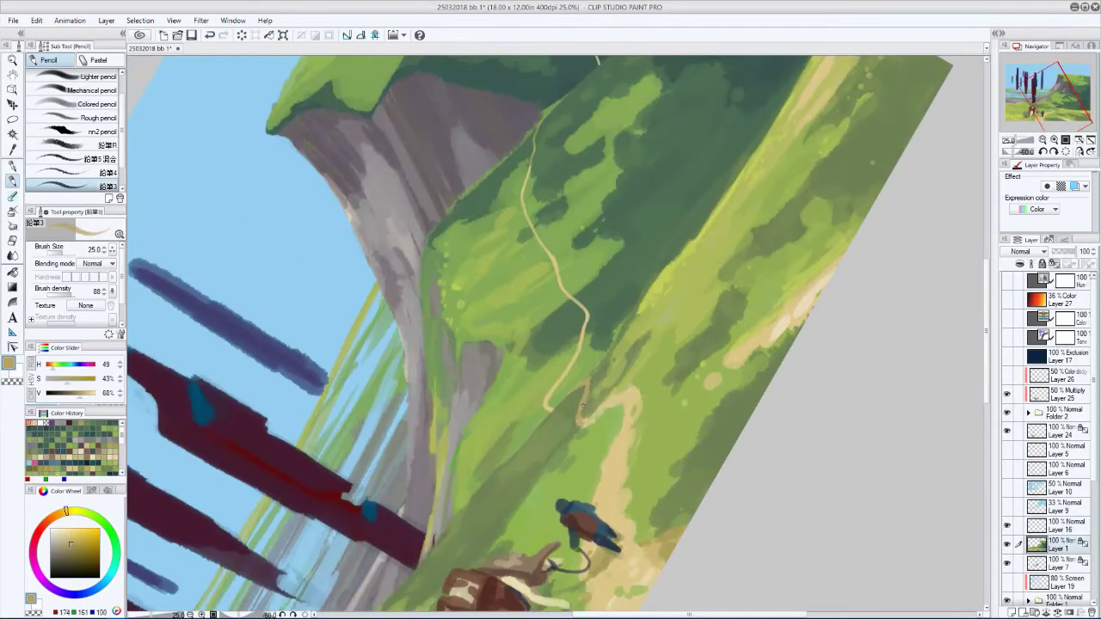
left_click(595, 411, "alt")
key("asciicircum")
key("asciicircum")
key("asciicircum")
key("asciicircum")
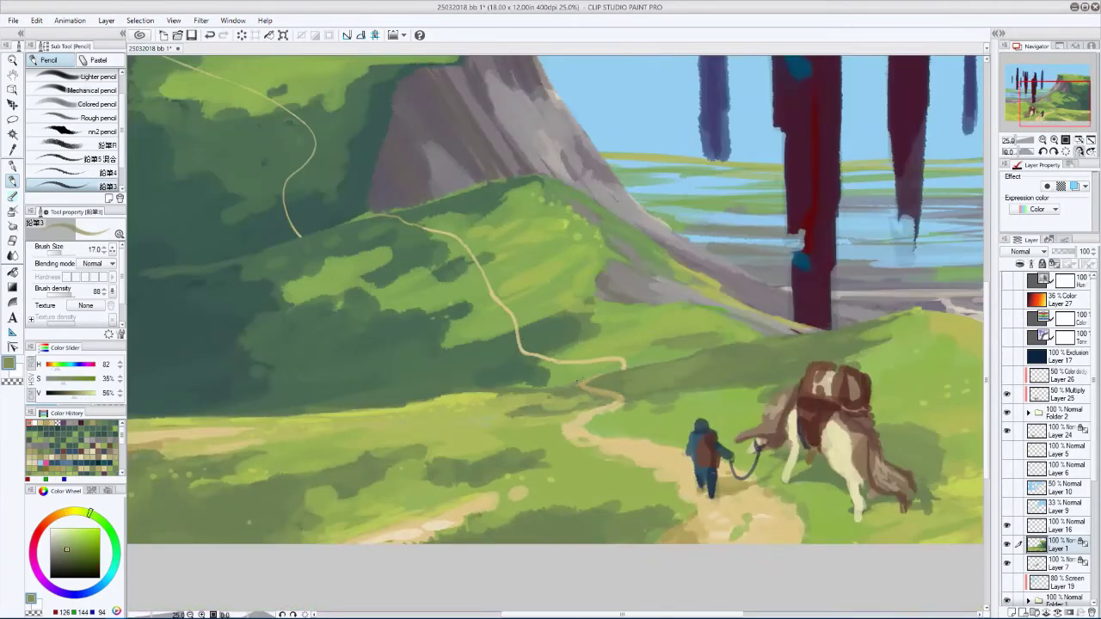
- Refine the grass beside the path's bend with greens (132, 172, 86) at size 17 and (110, 130, 84) at size 30
key("h")
key("minus")
key("minus")
key("minus")
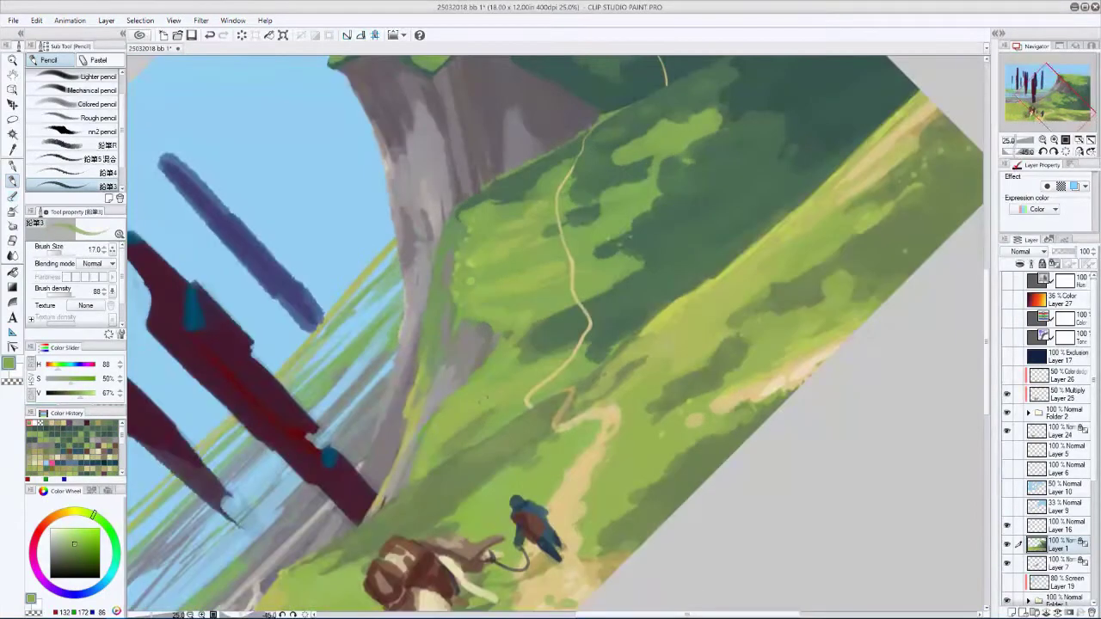
left_click(450, 424, "alt")
key("minus")
key("minus")
left_click(542, 460, "alt")
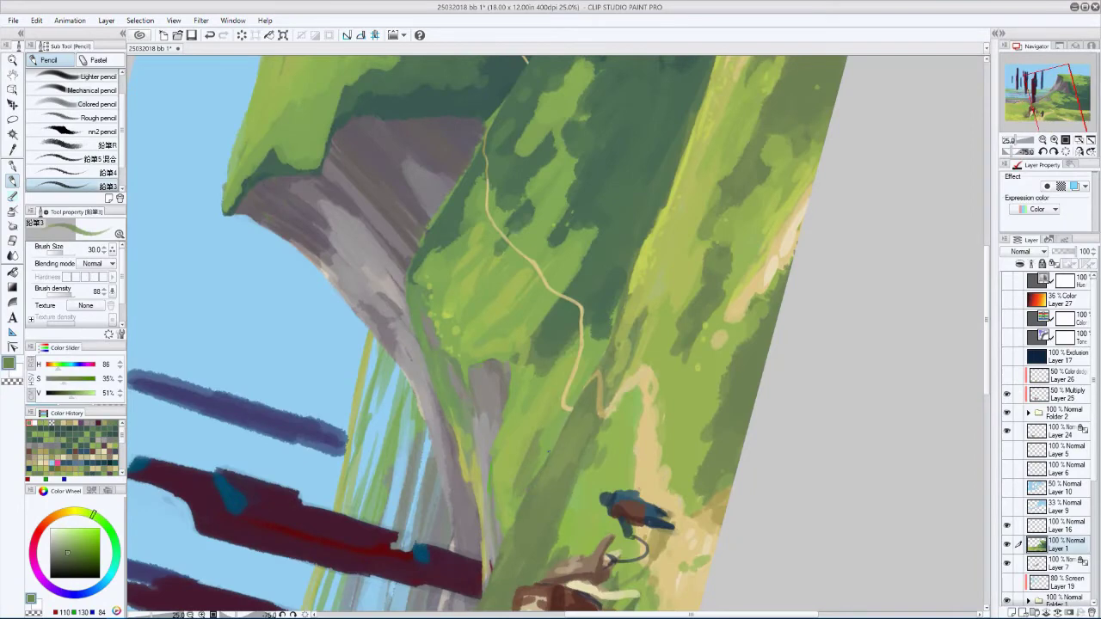
- Add yellow-green (174, 186, 91) highlights to the grass near the path at brush size 40
key("minus")
left_click(662, 215, "alt")
key("bracketright")
key("asciicircum")
key("asciicircum")
key("asciicircum")
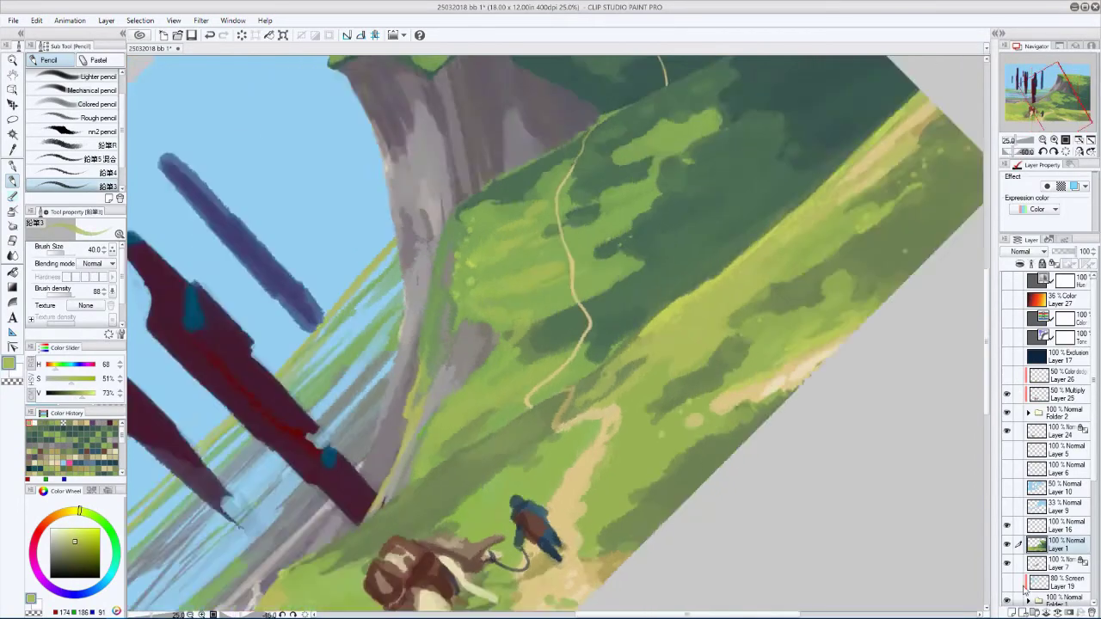
- Add a layer above Layer 3 and block in green (139, 174, 86) behind the land with the G-pen at size 1500
scroll(1045, 516, "down", 3)
left_click(1058, 578)
key("minus")
key("minus")
key("p")
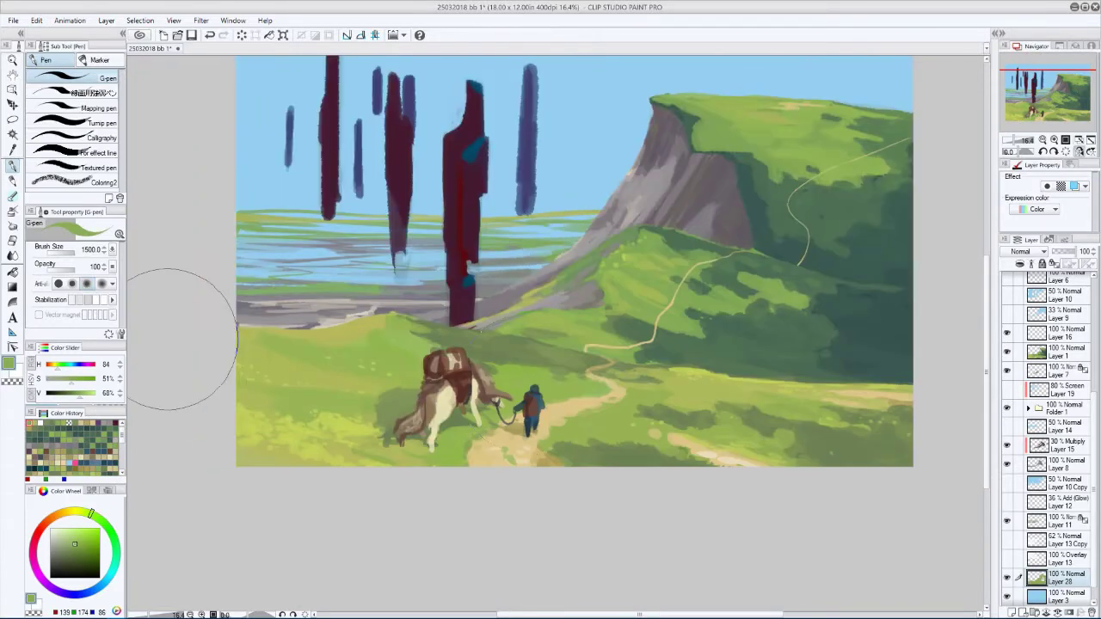
- Clean up the ridge's edge below the large pillar on Layer 1 with a transparent pencil at brush size 20
left_click(532, 310, "ctrl+shift")
scroll(469, 289, "up", 3)
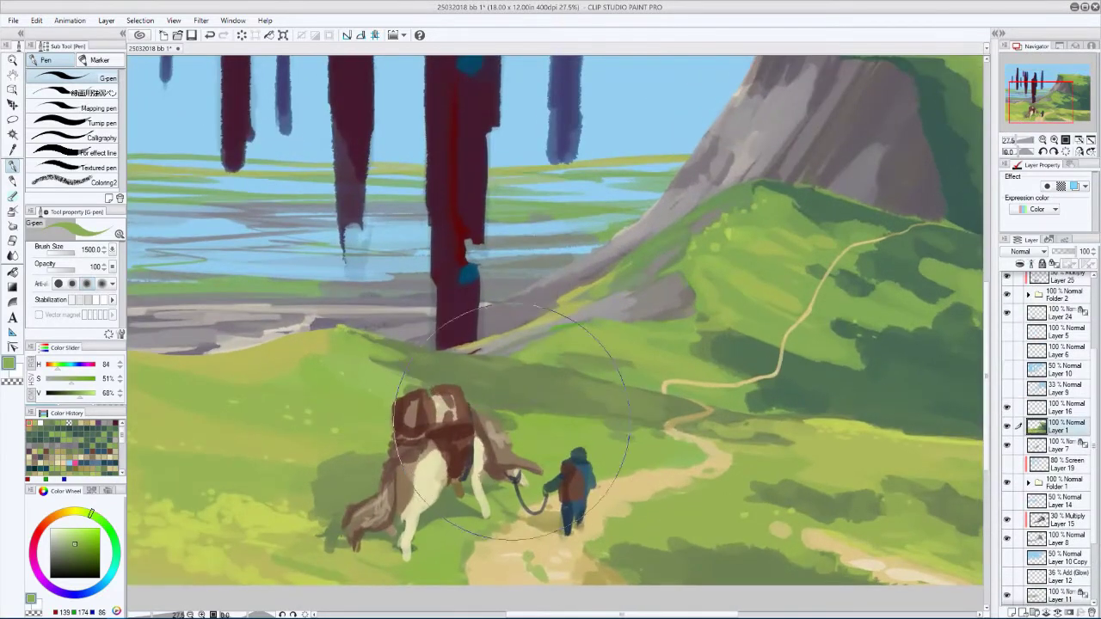
key("p")
left_click(573, 338, "alt")
scroll(573, 338, "up", 2)
key("minus")
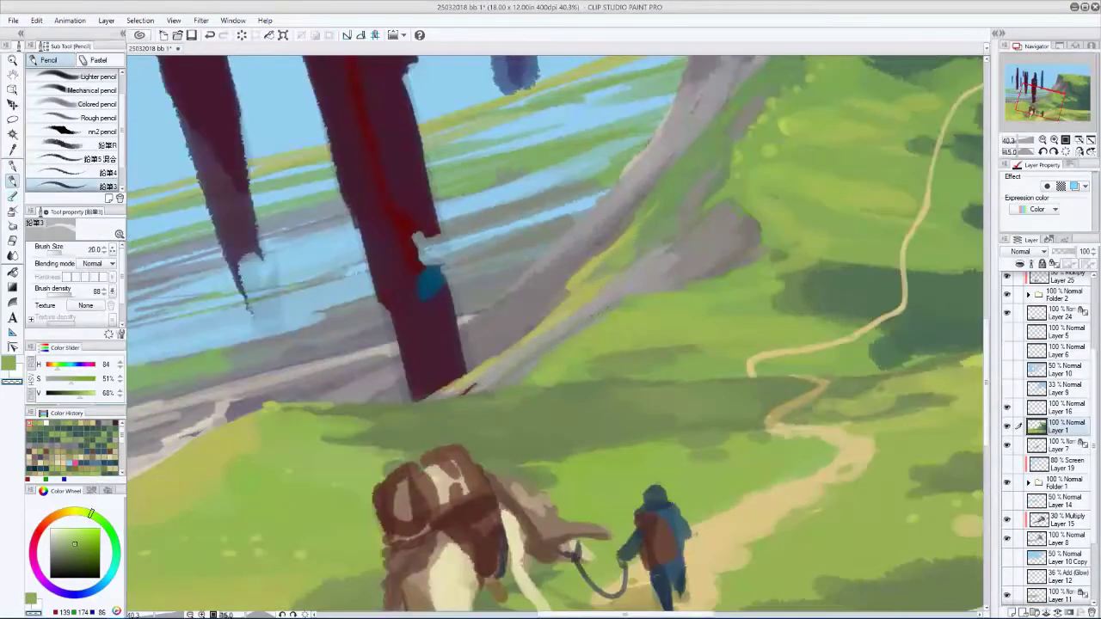
- Paint the hilltop grass behind the pack animal with sampled light green (152, 187, 94) at brush size 70
key("bracketright")
key("minus")
left_click(381, 425, "alt")
key("bracketright")
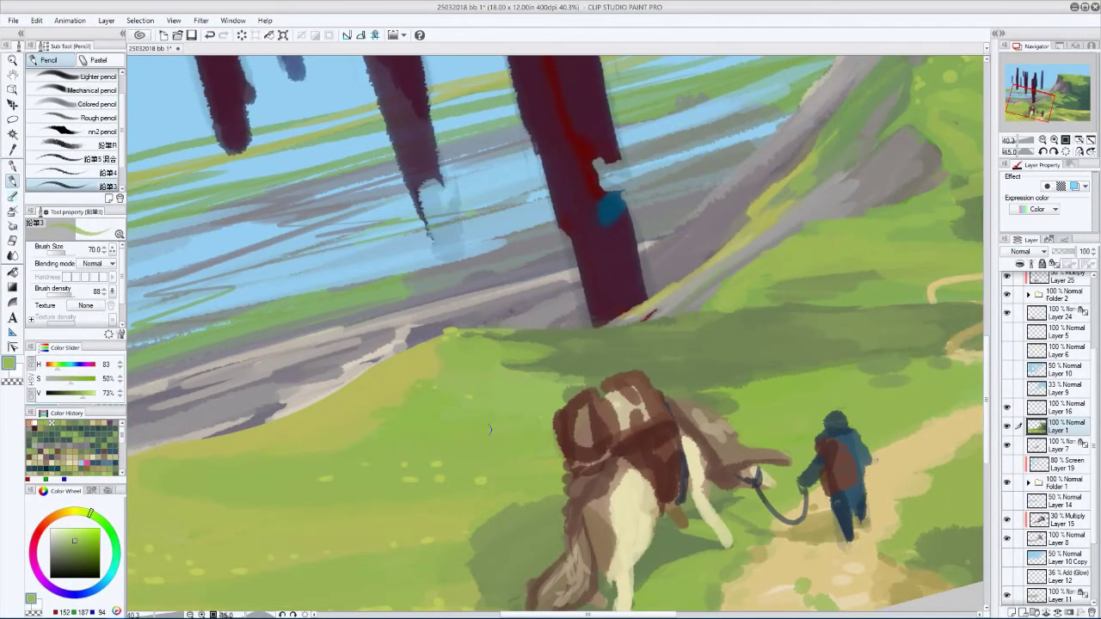
- Touch up the hilltop's edge behind the pack animal on Layer 1 with sampled yellow-green (184, 184, 92) at brush size 25
key("minus")
key("bracketleft")
key("bracketleft")
key("bracketleft")
key("minus")
left_click(475, 377, "alt")
key("minus")
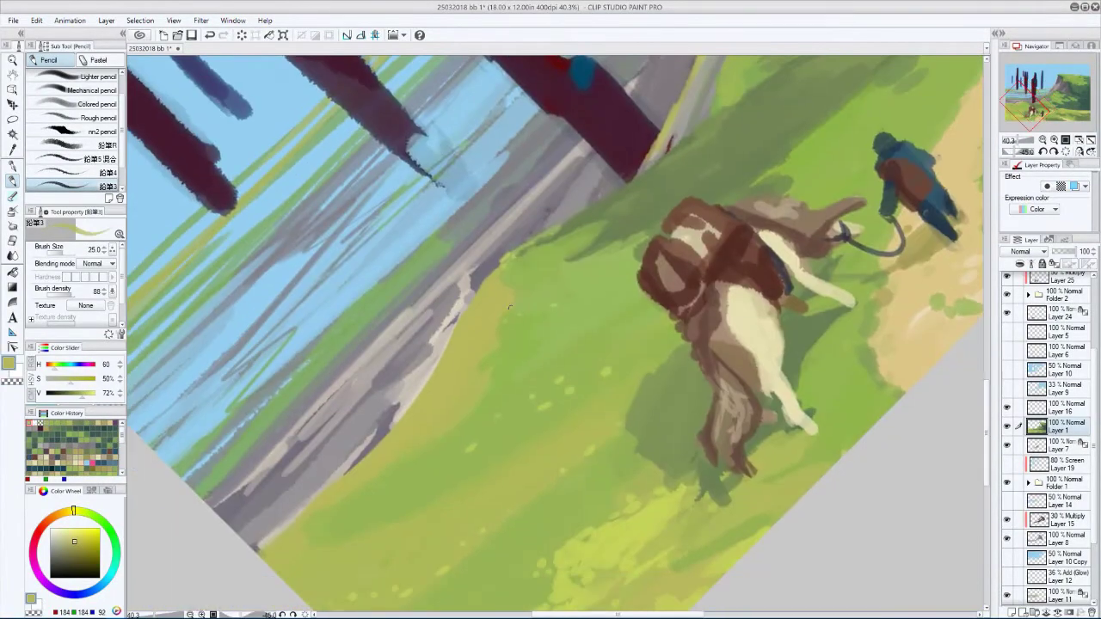
- Retouch the shadowed grass near the large pillar's base and the path with greens (107, 127, 84) and (118, 137, 88) at sizes 15 and 20
left_click(508, 351, "alt")
key("minus")
key("minus")
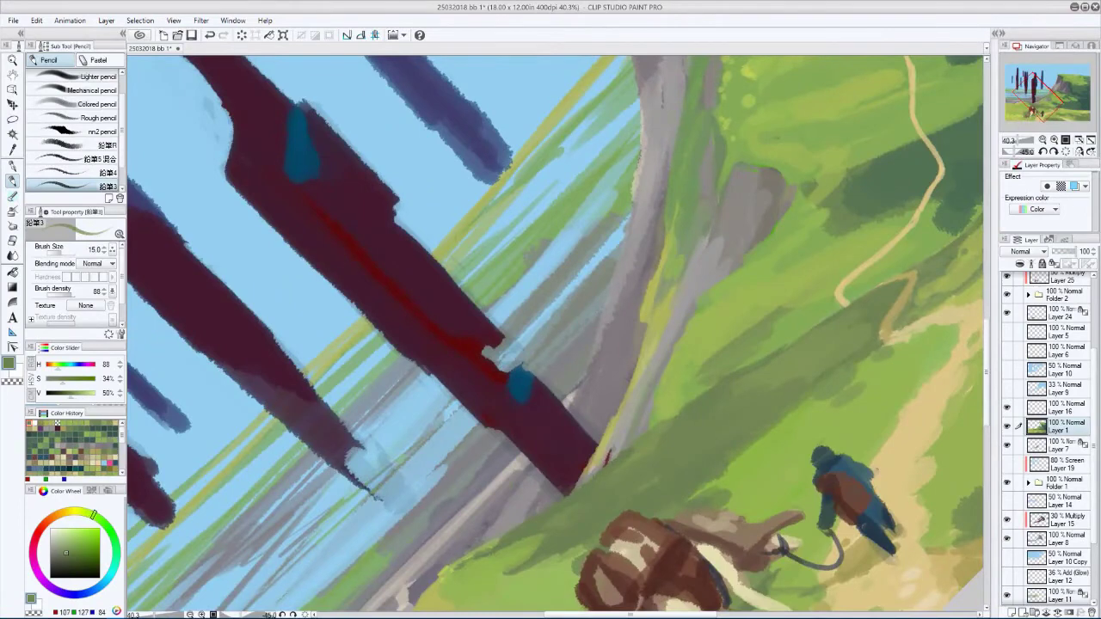
key("minus")
key("minus")
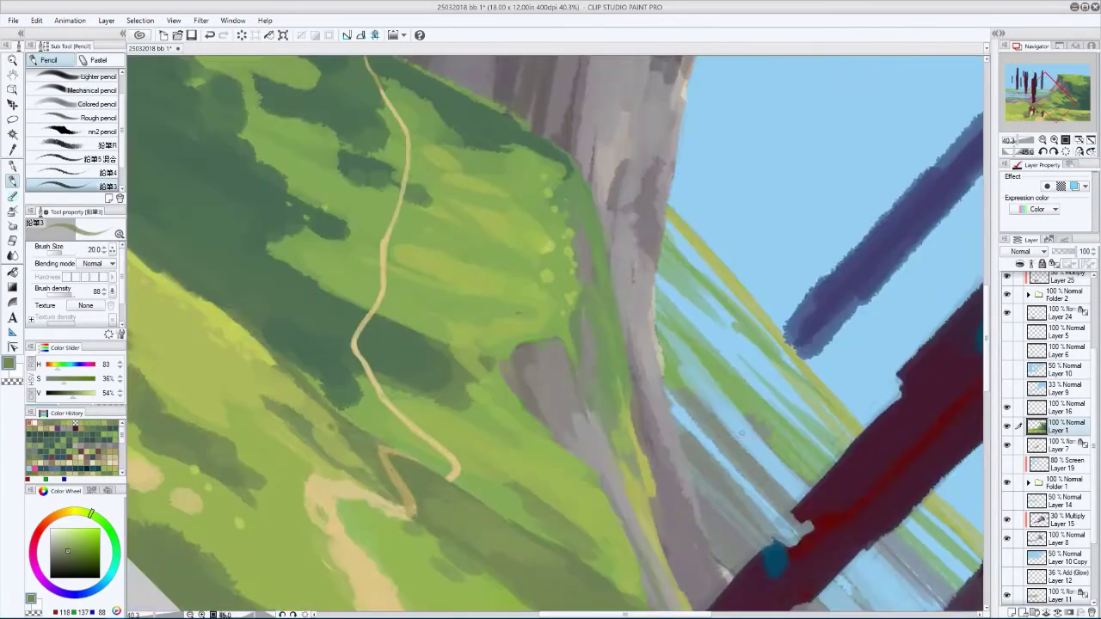
- Extend the upper footpath down to the ridge on Layer 16 with tan (217, 197, 136) at brush size 10
key("minus")
key("minus")
key("minus")
key("bracketleft")
key("bracketleft")
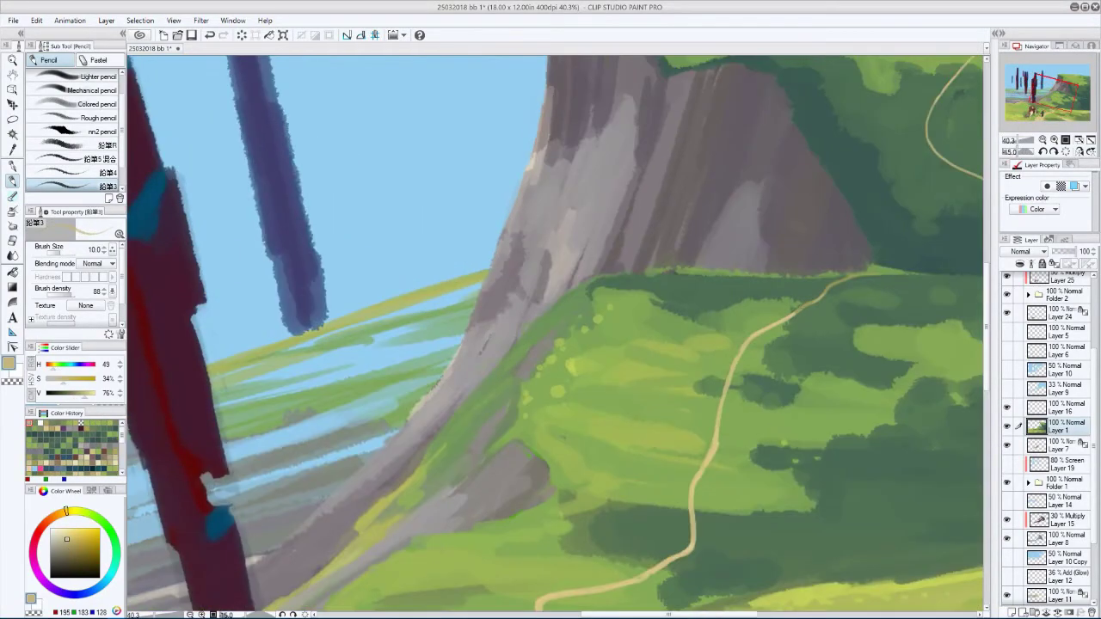
key("minus")
key("minus")
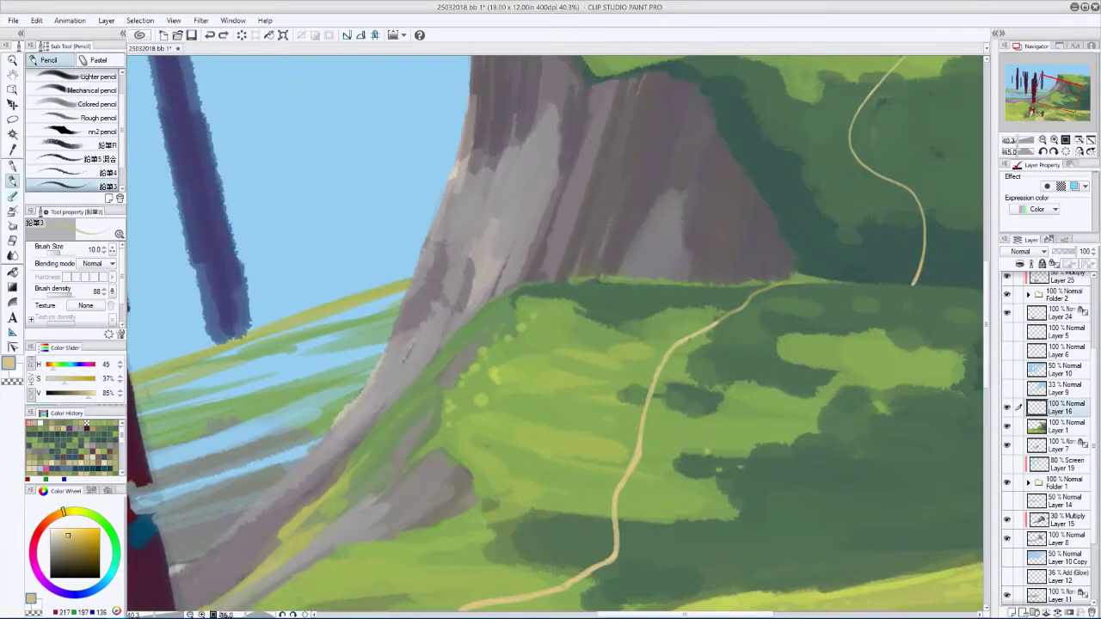
key("minus")
key("minus")
- Clean up the ridge crest below the cliff on Layer 1 with dark green (78, 112, 85) at size 20 and a transparent brush at size 40
left_click(620, 421, "alt")
left_click(635, 432, "alt")
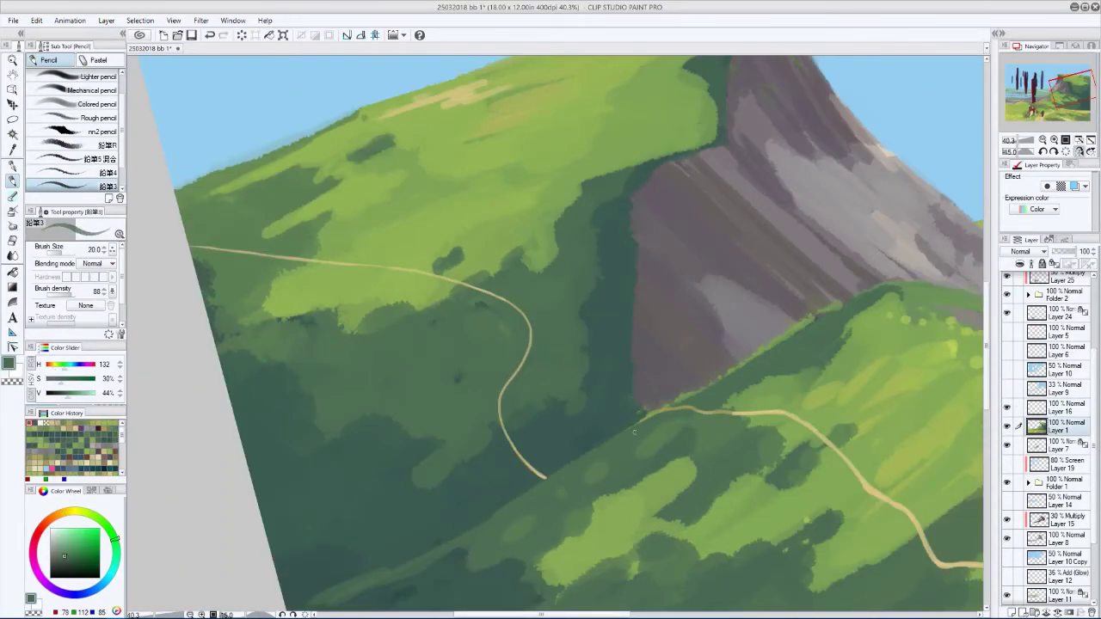
key("minus")
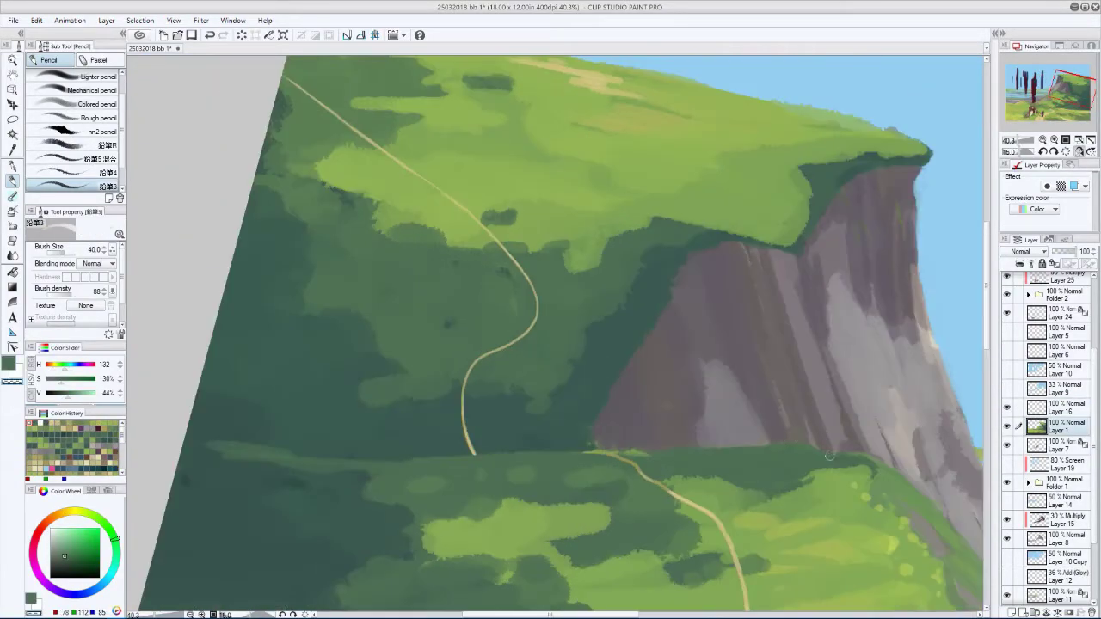
left_click(596, 311, "alt")
key("minus")
key("minus")
key("bracketright")
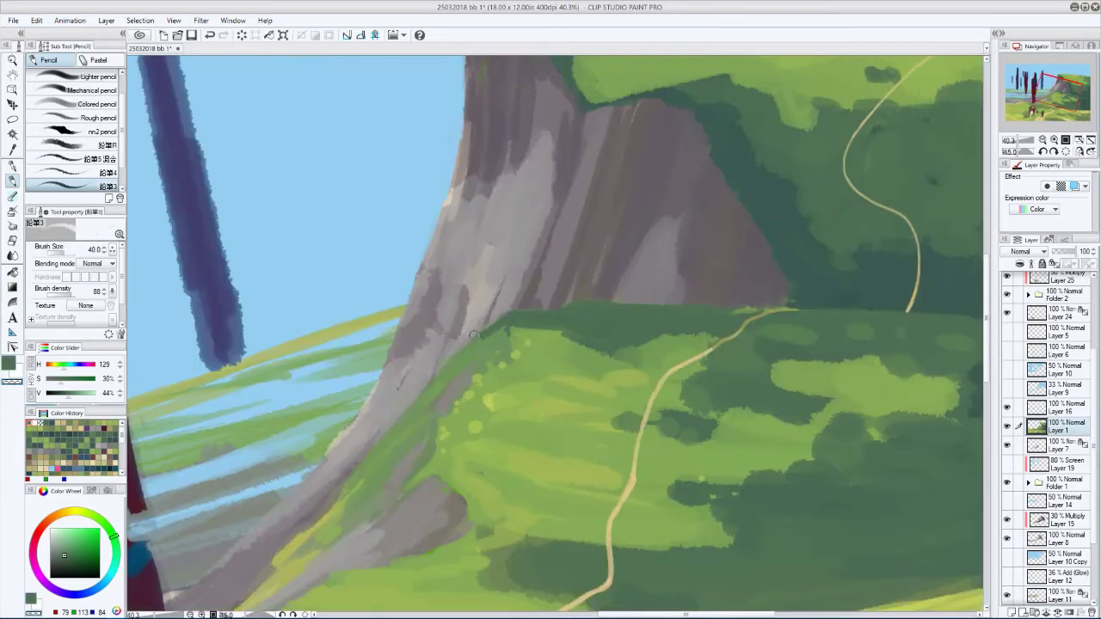
- Repaint the grass crest at the cliff's foot with green (130, 170, 86) at size 50 and dark green (79, 113, 85) at size 60
key("minus")
left_click(590, 336, "alt")
key("minus")
key("bracketright")
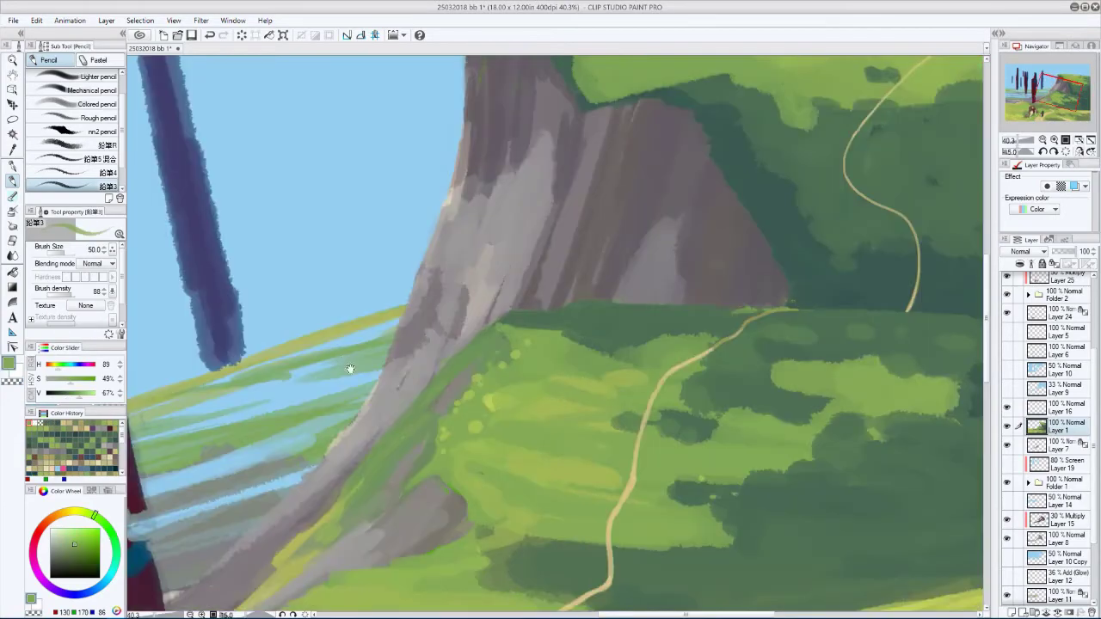
key("minus")
key("minus")
left_click(547, 281, "alt")
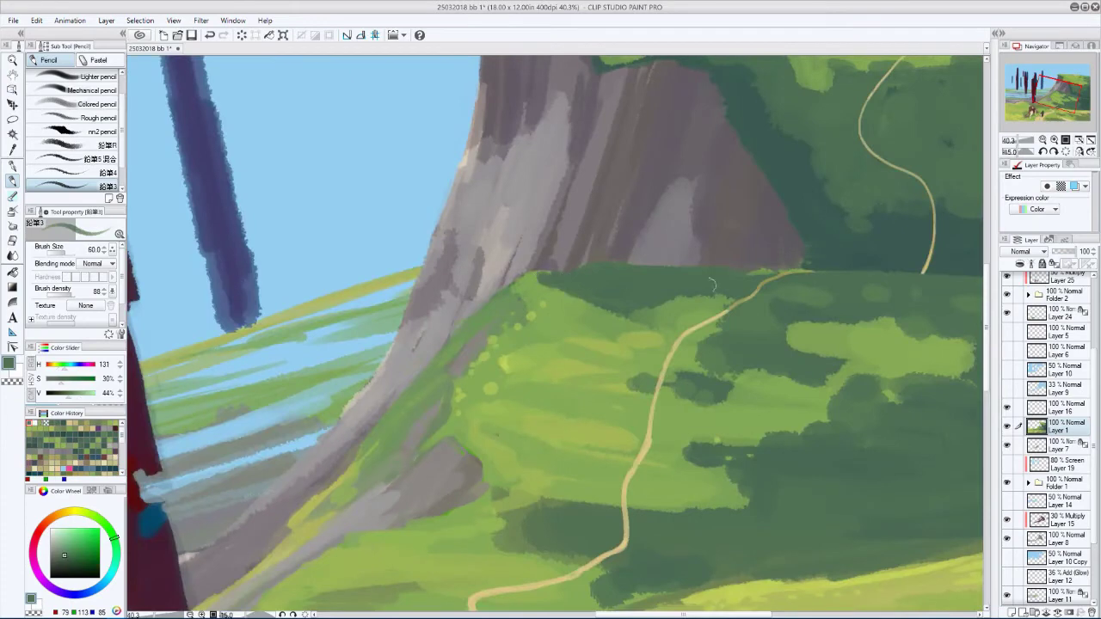
- Refine the cliff's foot with dark green (79, 111, 85) at size 25 and the overhang's shadow with (58, 90, 81) at size 50
left_click(760, 318, "alt")
key("bracketright")
key("bracketright")
key("minus")
left_click(507, 398, "alt")
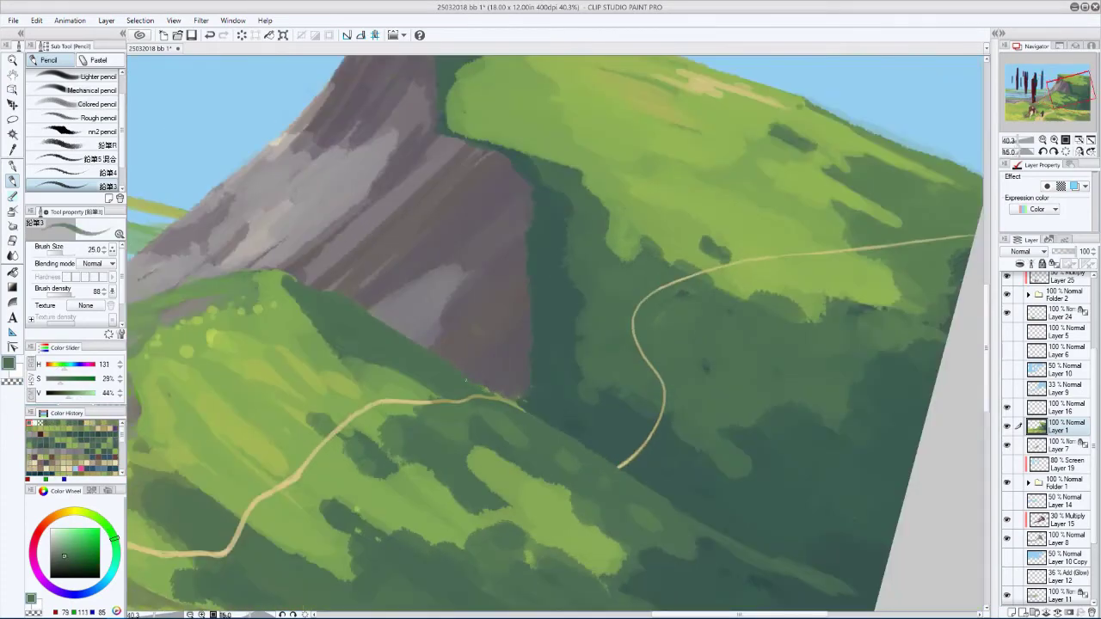
key("bracketright")
left_click_drag(732, 377, 689, 270)
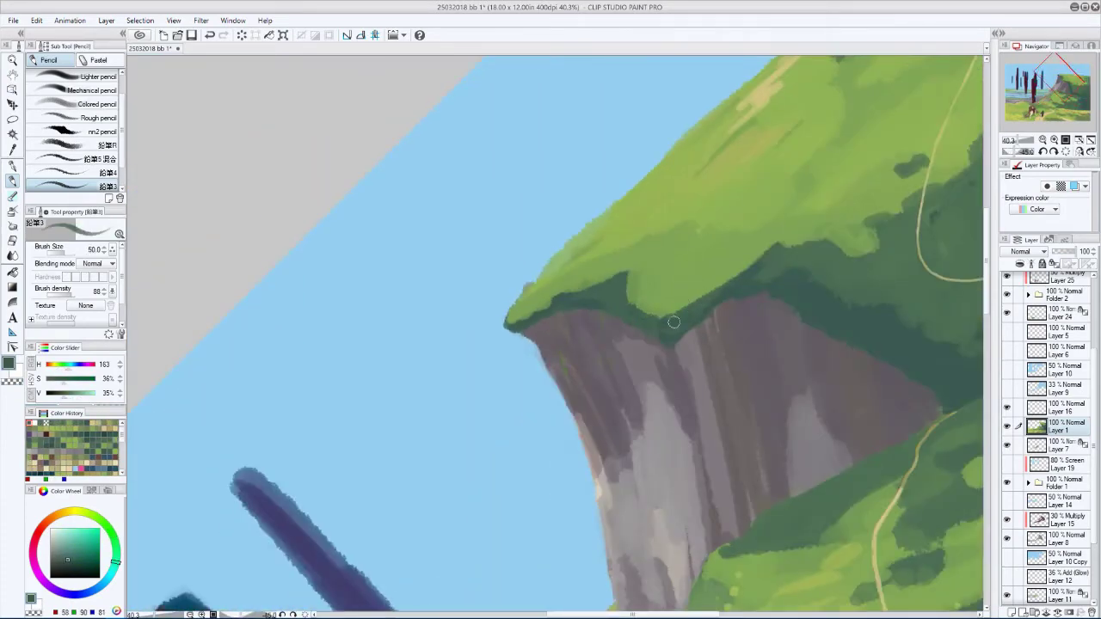
- Paint the lit grass over the dark edge of the cliff's overhang with green (126, 165, 85) at brush sizes 100 and 120
key("bracketright")
key("bracketright")
key("bracketright")
key("bracketright")
key("minus")
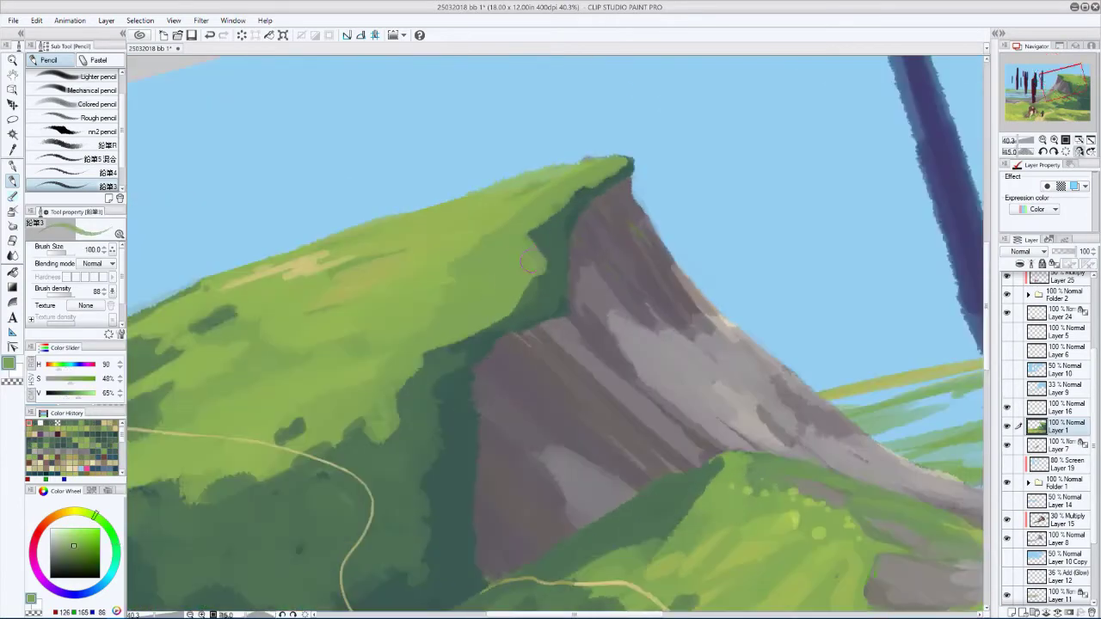
left_click(506, 304, "alt")
key("minus")
left_click_drag(503, 303, 543, 334)
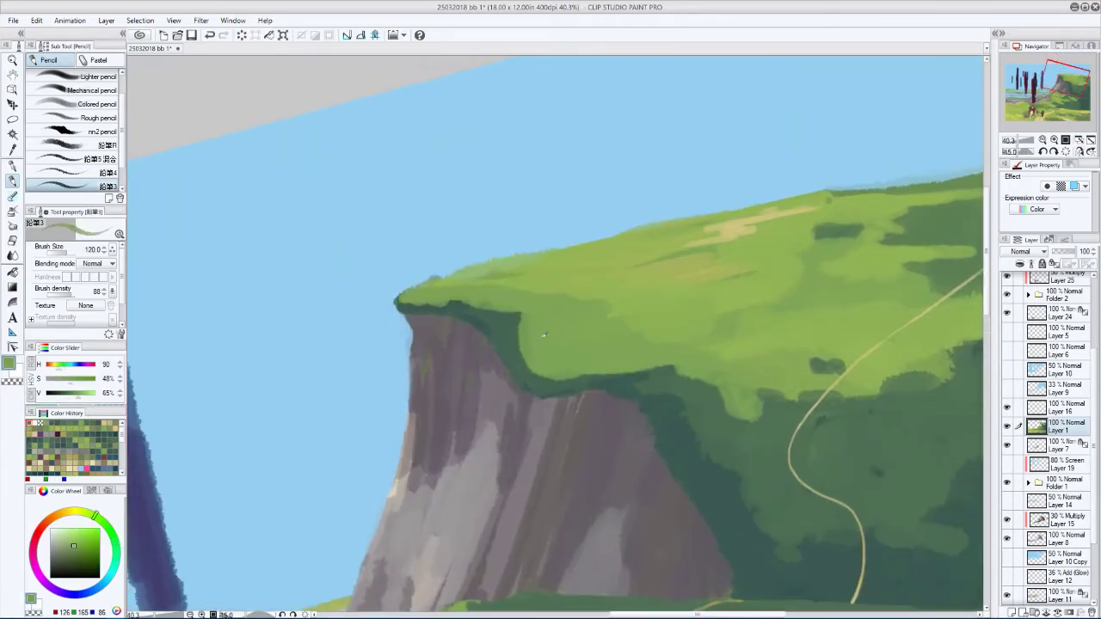
left_click_drag(566, 389, 482, 327)
- Blend the hilltop grass on the transparency-locked Layer 1 with sampled green (128, 166, 86) at brush size 120
key("minus")
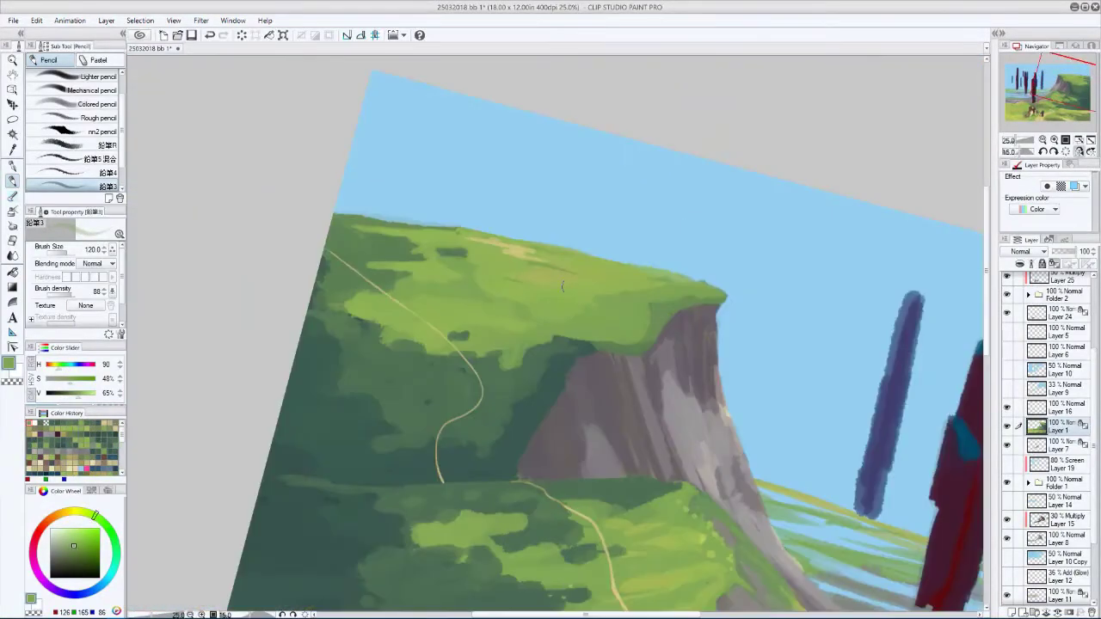
key("bracketleft")
key("bracketleft")
key("bracketleft")
key("minus")
key("bracketright")
key("minus")
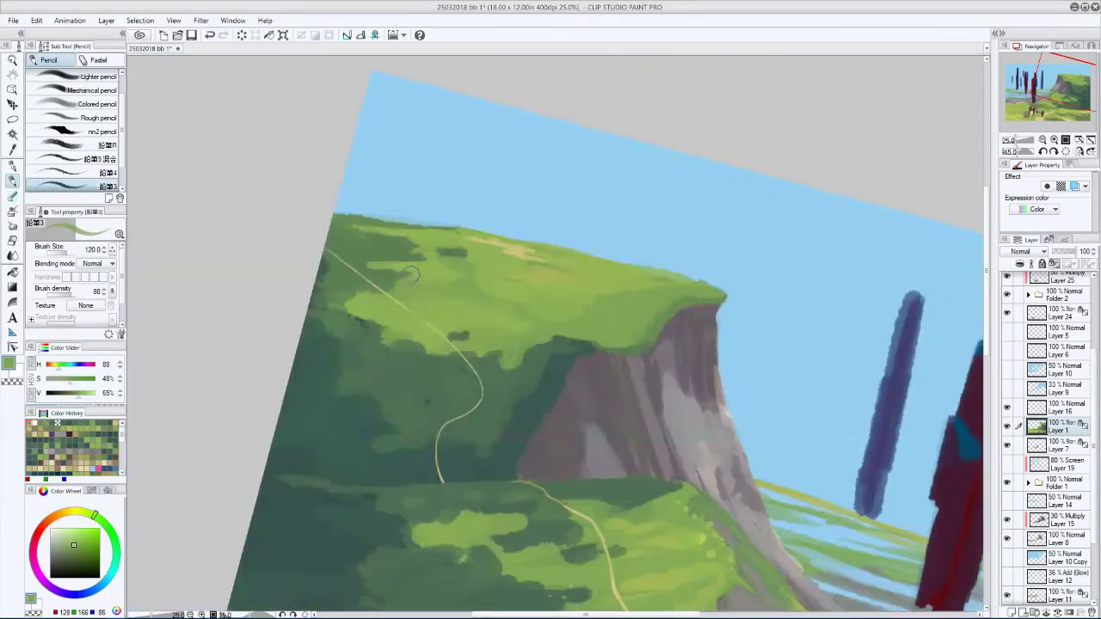
mouse_move(482, 327)
left_mouse_down()
mouse_move(325, 406)
mouse_move(482, 344)
mouse_move(602, 387)
mouse_move(635, 436)
mouse_move(519, 375)
left_mouse_up()
- Deepen the shadowed valley below the upper path with sampled dark teal-green (50, 80, 72) at brush size 70
key("minus")
key("bracketleft")
key("bracketleft")
key("bracketleft")
key("bracketleft")
left_click(602, 387, "alt")
key("bracketright")
key("bracketright")
key("bracketright")
key("bracketright")
key("bracketright")
key("bracketright")
key("bracketright")
left_click(600, 464, "alt")
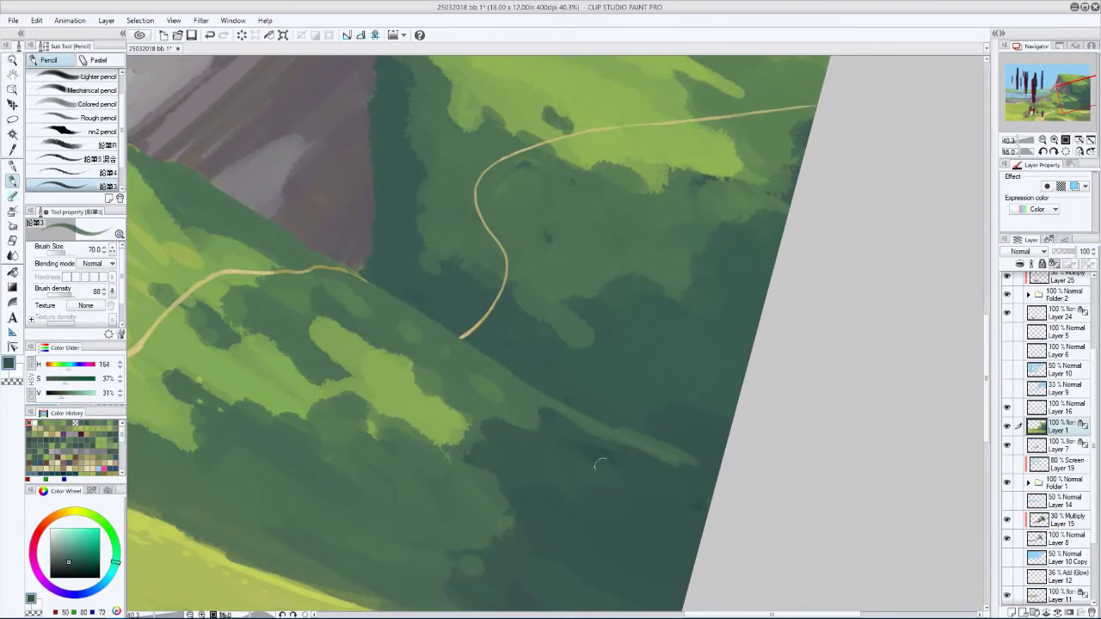
left_click_drag(613, 469, 549, 365)
- Rework the sunlit grass patches beside the lower path with sampled light green (135, 171, 86) at brush size 50
left_click(611, 424, "alt")
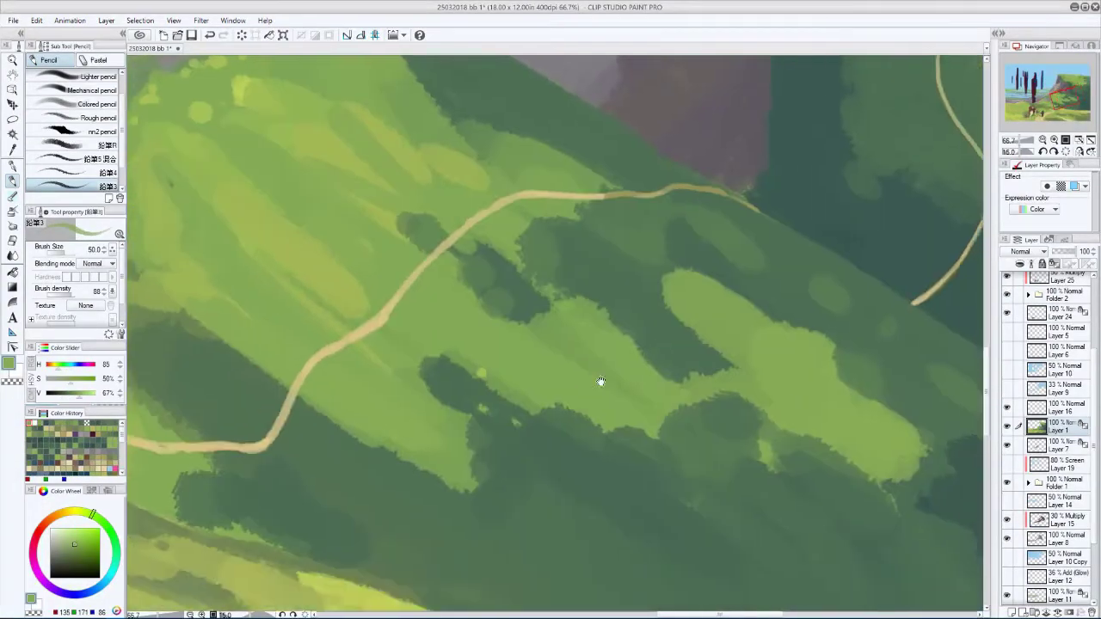
left_click_drag(661, 474, 602, 381)
left_click(688, 379, "alt")
mouse_move(688, 378)
left_mouse_down()
mouse_move(602, 361)
mouse_move(564, 331)
mouse_move(436, 278)
left_mouse_up()
left_click(568, 344, "alt")
key("bracketright")
- Start a winding branch of the footpath on the hilltop on Layer 16 with tan (213, 196, 134) at brush size 12
scroll(435, 278, "down", 3)
key("bracketleft")
key("bracketleft")
key("bracketleft")
key("bracketleft")
key("bracketleft")
key("bracketleft")
key("bracketleft")
key("bracketleft")
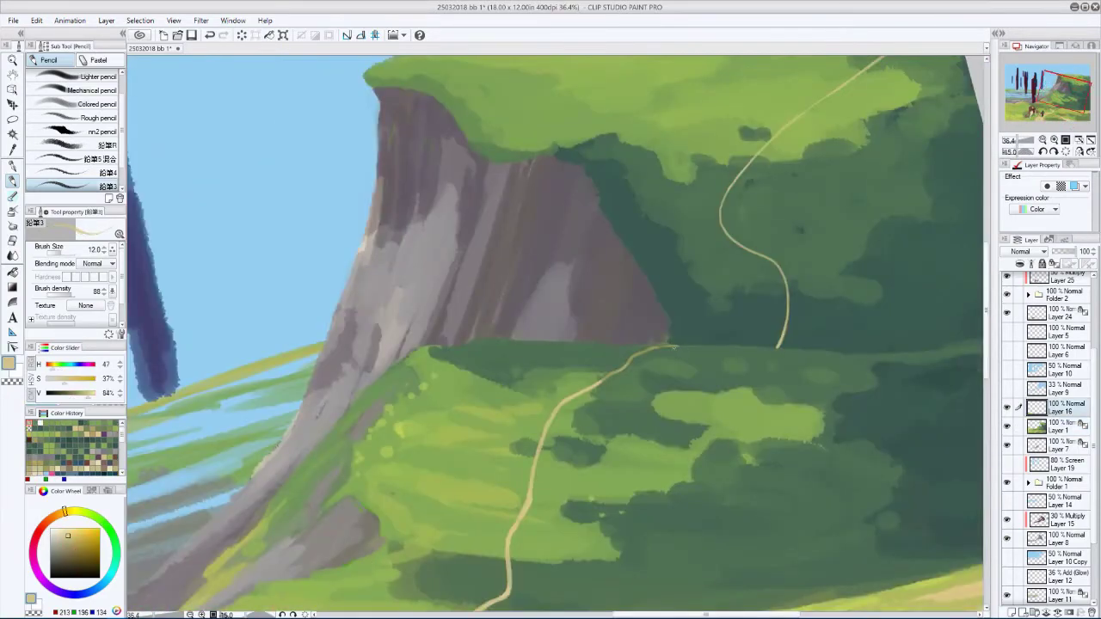
key("minus")
key("minus")
key("h")
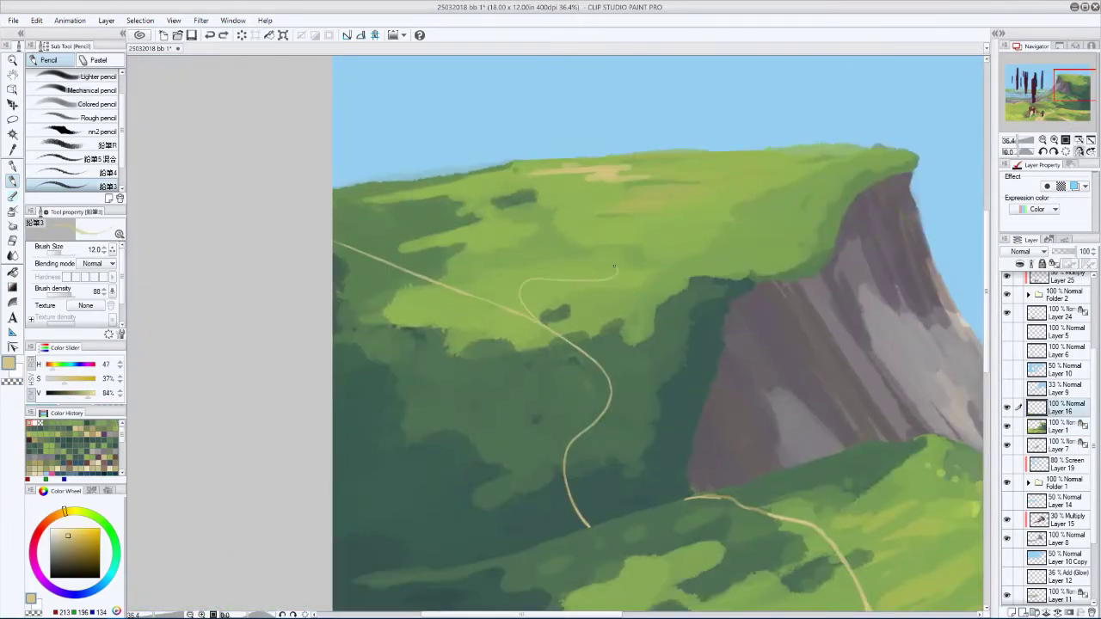
- Continue the winding footpath up to the tan patch on the hilltop at brush size 12
scroll(658, 335, "down", 4)
key("minus")
key("minus")
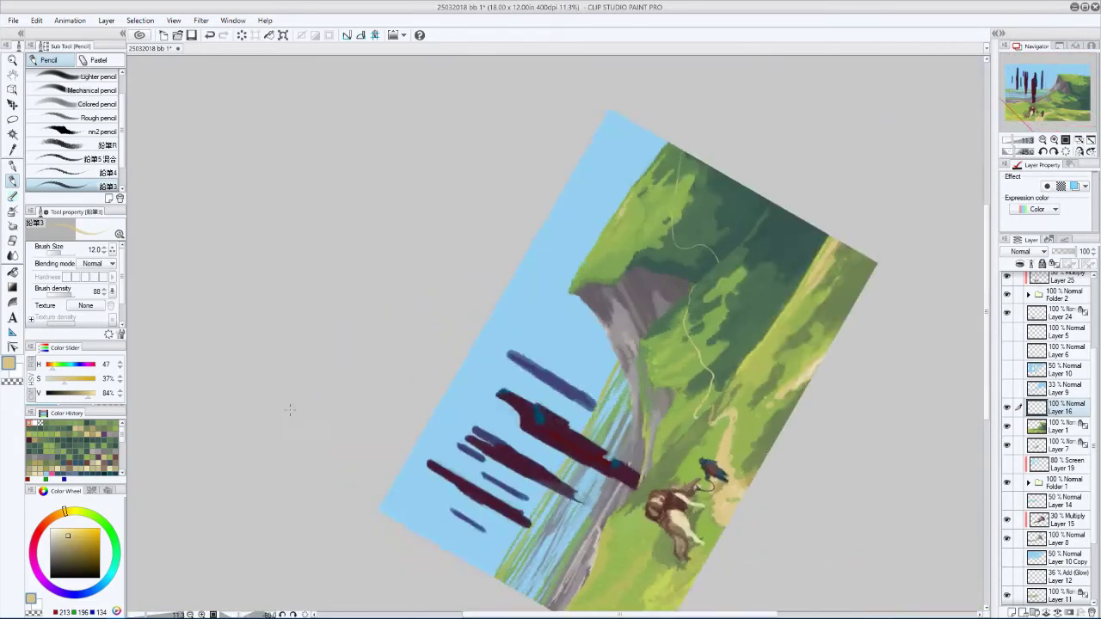
key("minus")
key("minus")
scroll(658, 336, "up", 4)
left_click_drag(608, 204, 362, 301)
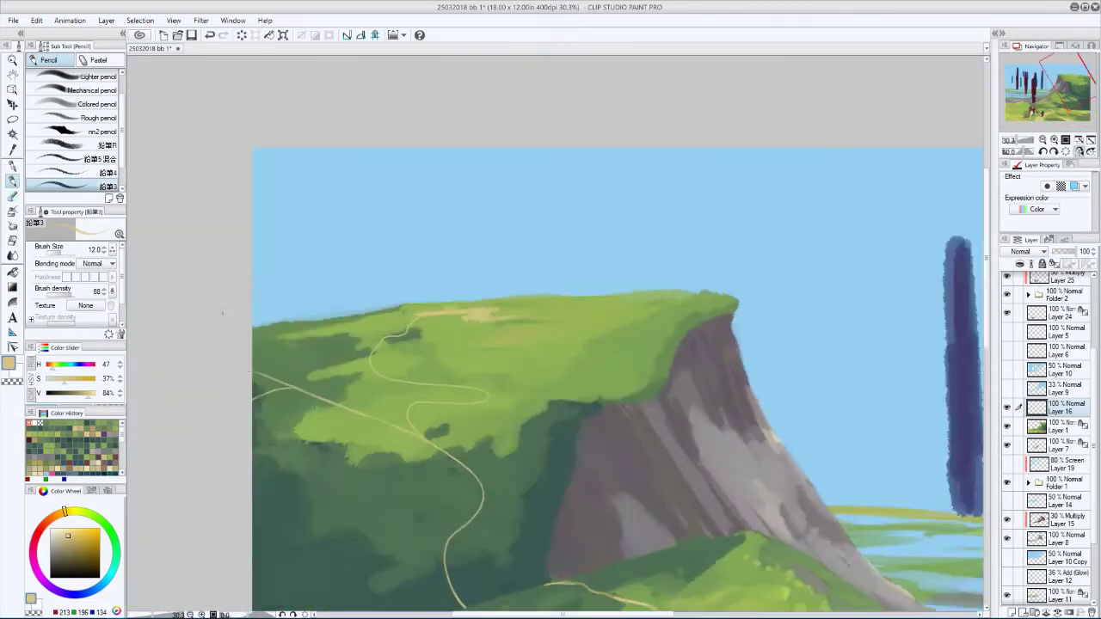
- Erase the stray path stroke at the canvas edge and trim the path's end at the cliff's foot with a transparent brush at size 12
scroll(261, 341, "down", 4)
scroll(261, 341, "up", 2)
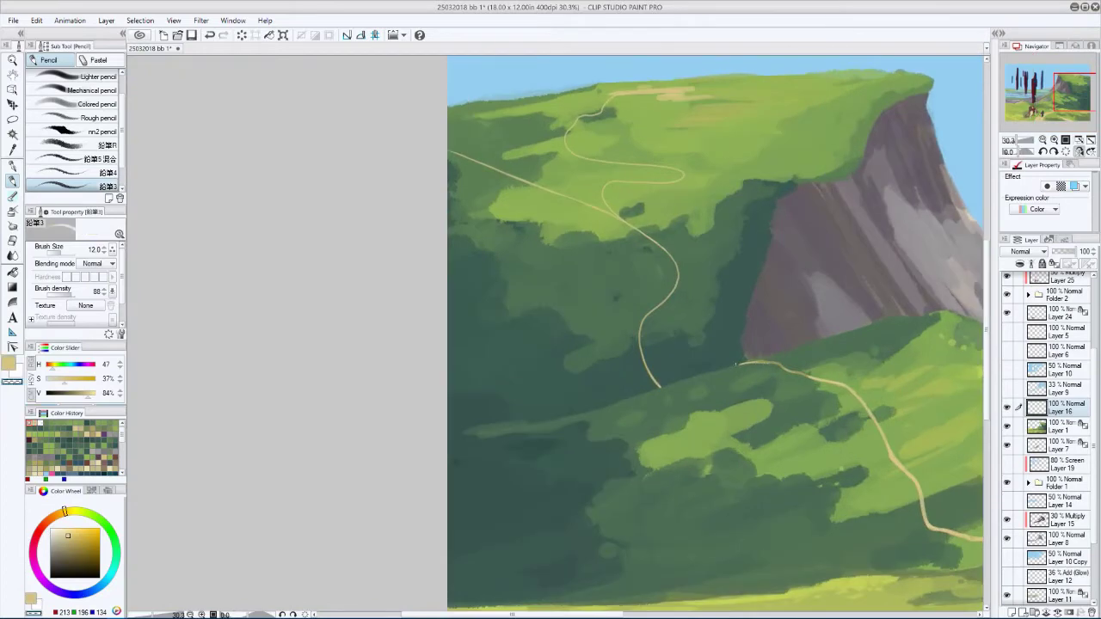
scroll(312, 405, "down", 3)
key("h")
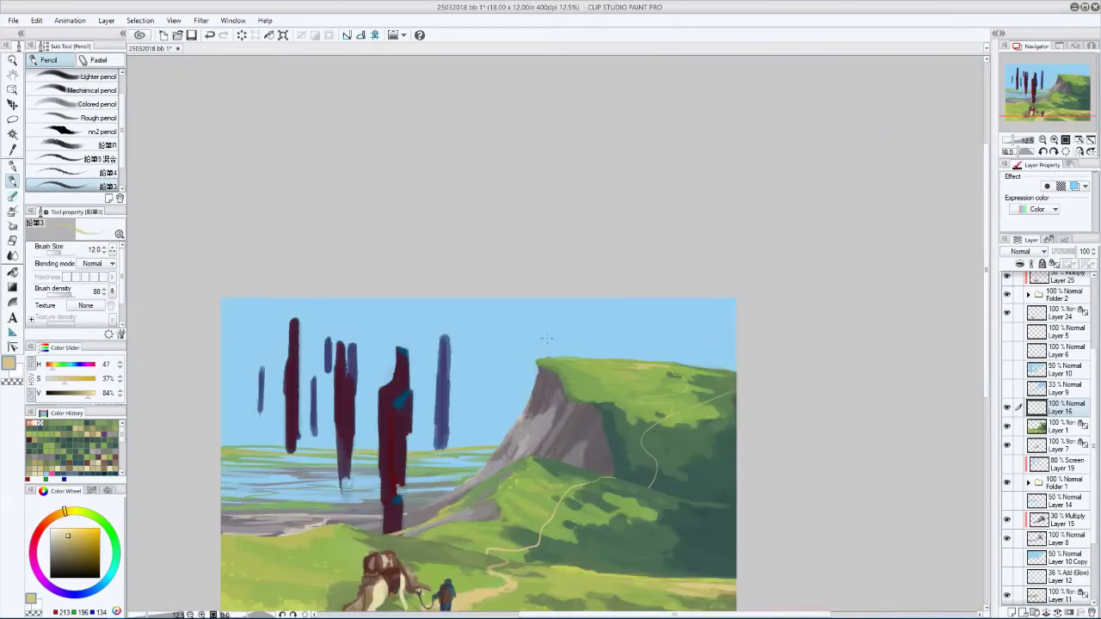
- Lock Layer 16's transparent pixels and recolour the path with (174, 161, 99), (167, 158, 99) and (208, 187, 122) at brush sizes 50 to 150
key("h")
scroll(546, 338, "down", 1)
scroll(602, 387, "up", 3)
left_click(714, 447, "alt")
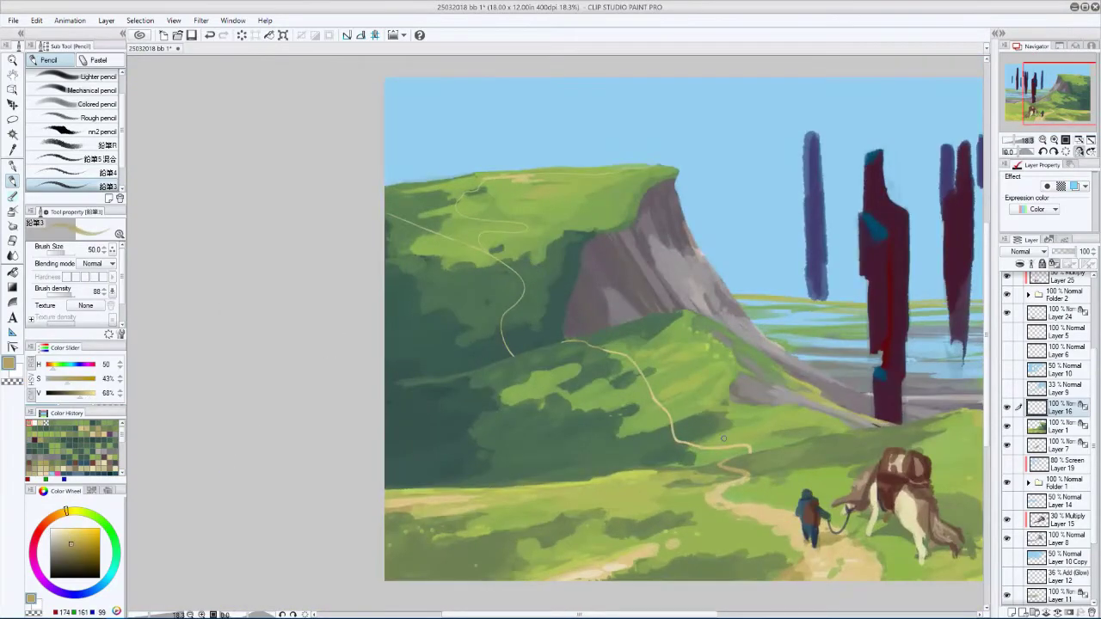
left_click(692, 425, "alt")
left_click(569, 330, "alt")
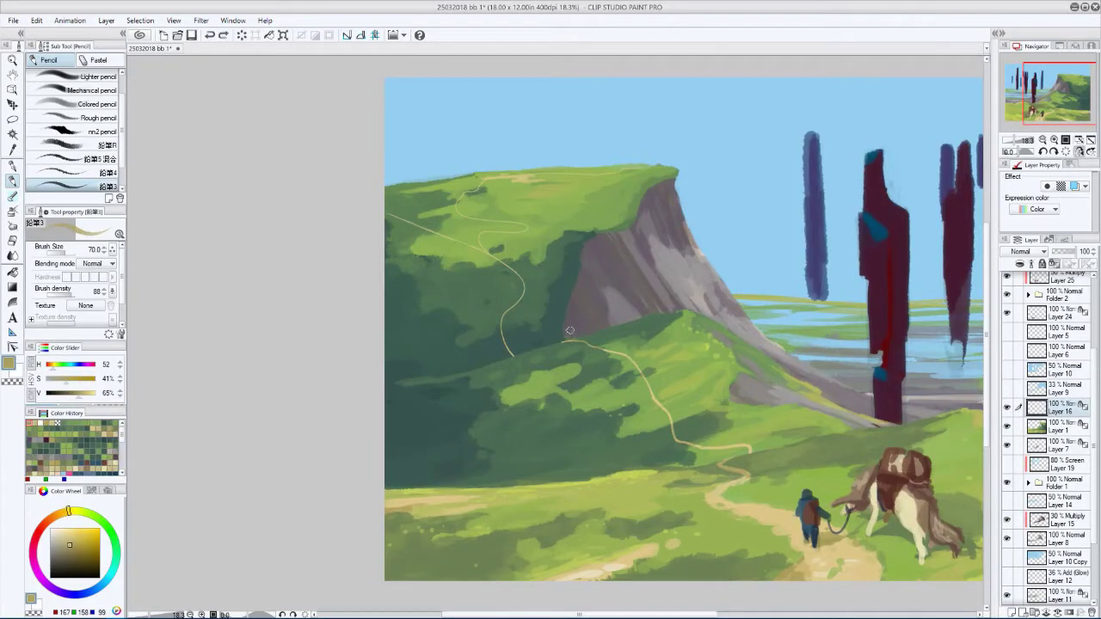
left_click(519, 299, "alt")
key("minus")
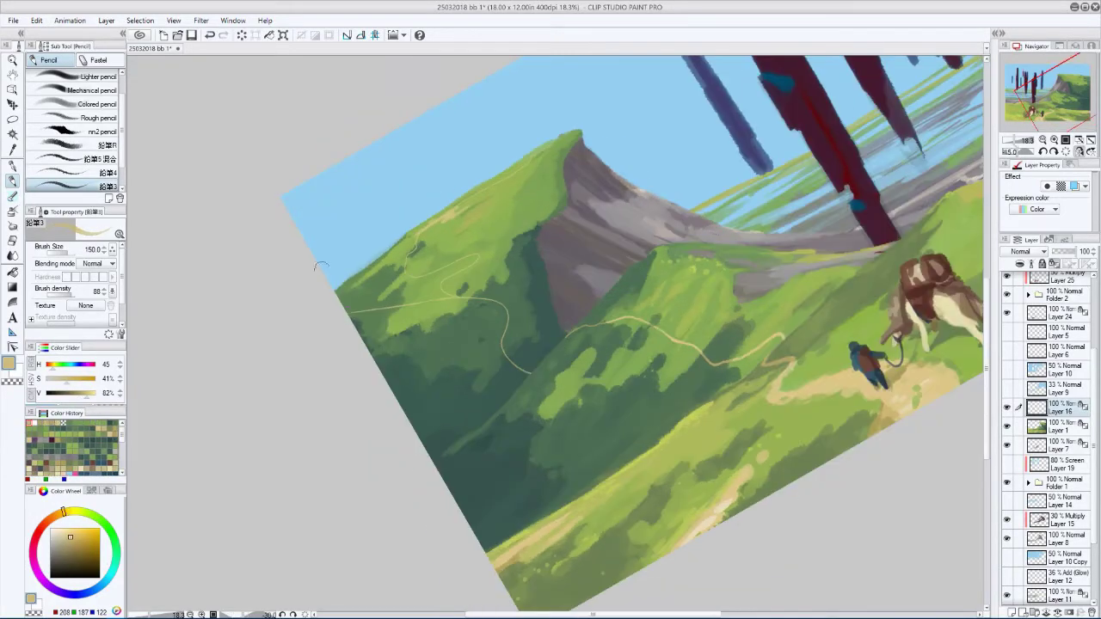
- Tint the distant path on the hill with muted green (112, 132, 85) at brush size 300
left_click(76, 546)
key("h")
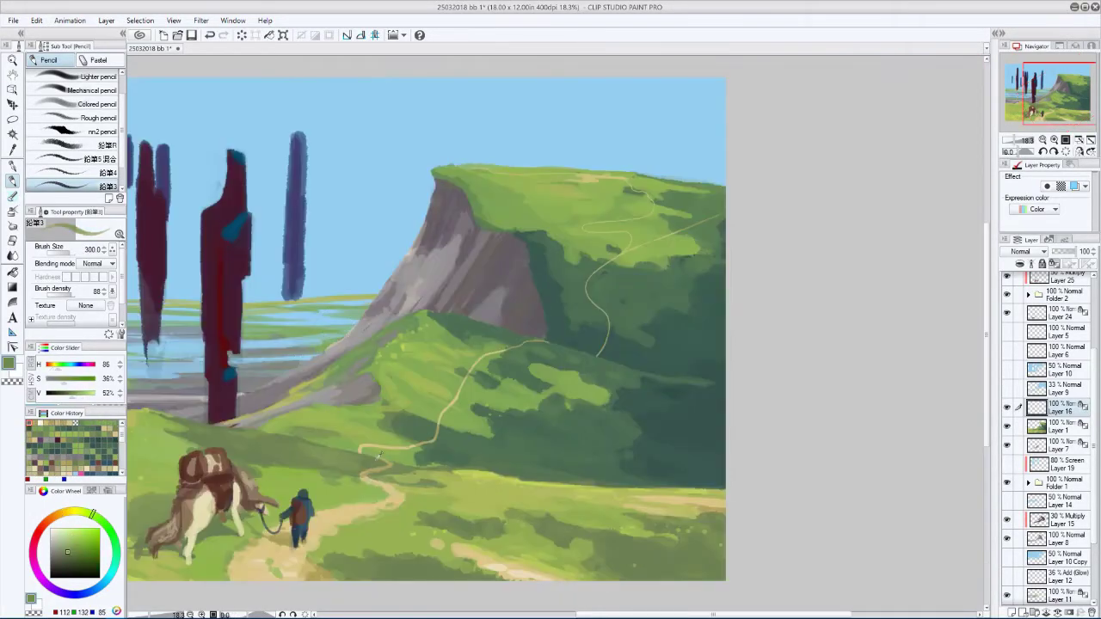
left_click_drag(741, 172, 680, 210)
- Erase the outer part of the path's straight side branch on the hilltop, and reduce the brush size to 15
scroll(671, 172, "up", 2)
key("bracketleft")
key("bracketleft")
key("bracketleft")
key("bracketleft")
key("bracketleft")
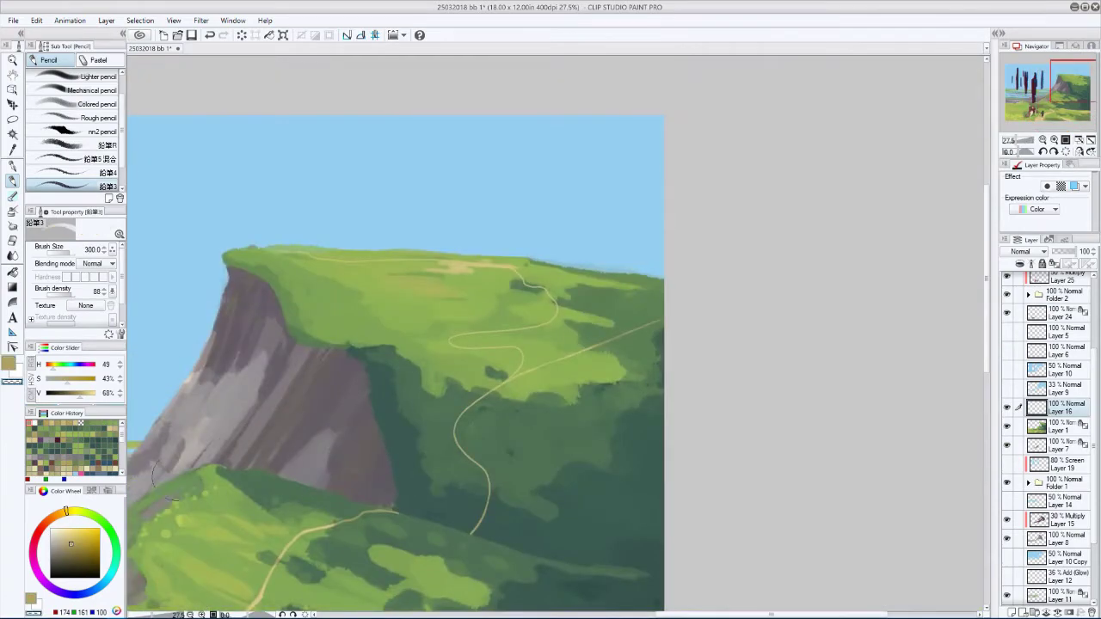
key("h")
key("bracketleft")
key("bracketleft")
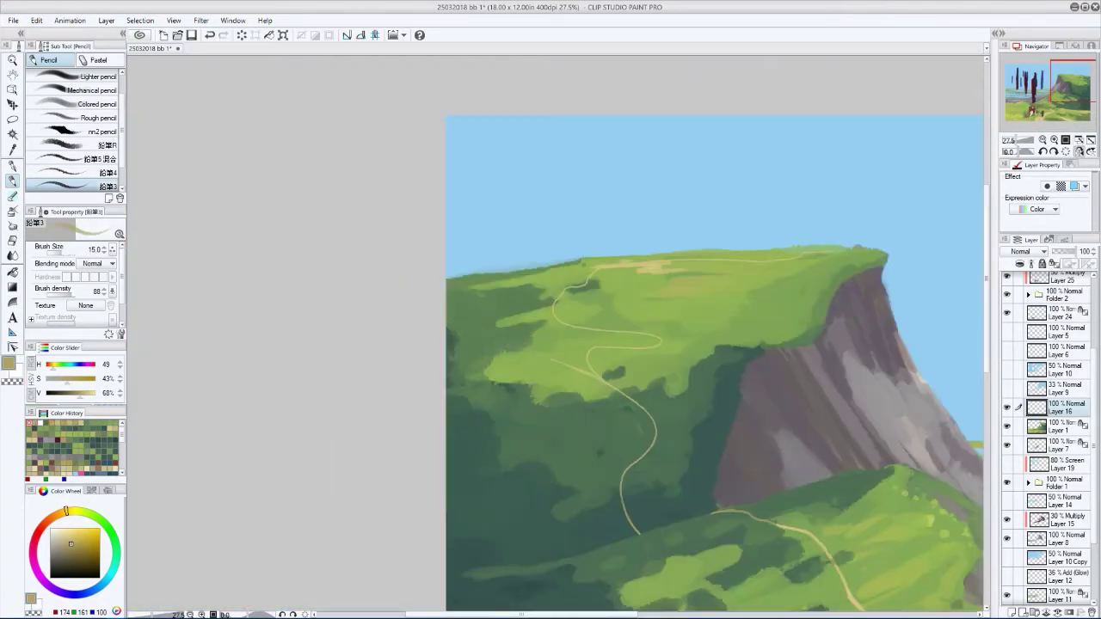
- Redraw the side branch out to the canvas edge at brush size 12 and tint the path with (166, 157, 96) at size 100
key("h")
key("h")
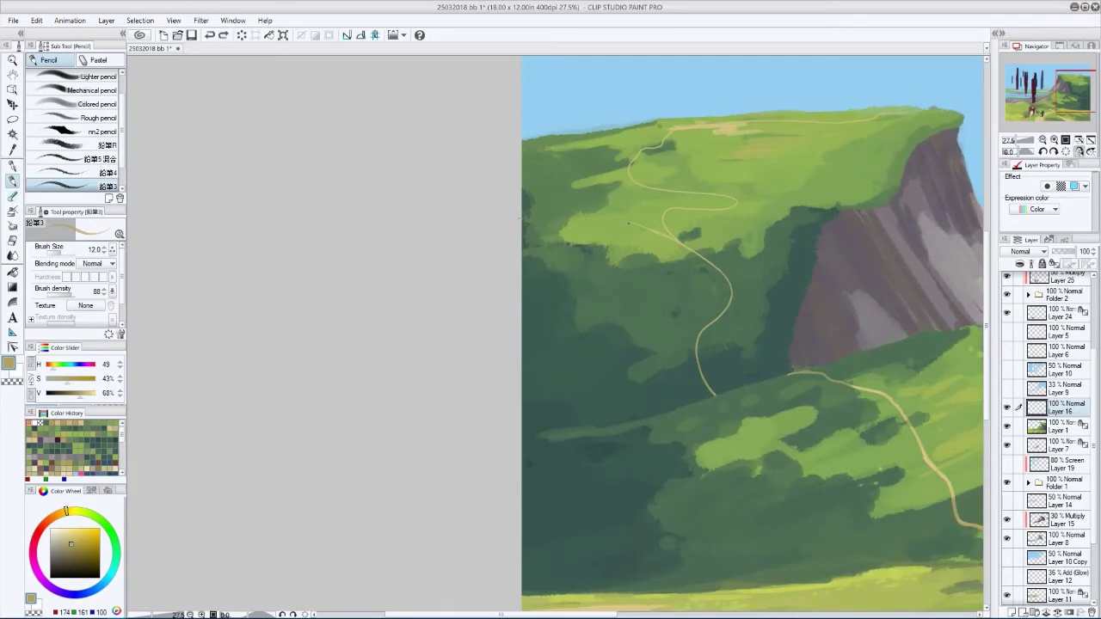
key("h")
scroll(295, 351, "down", 5)
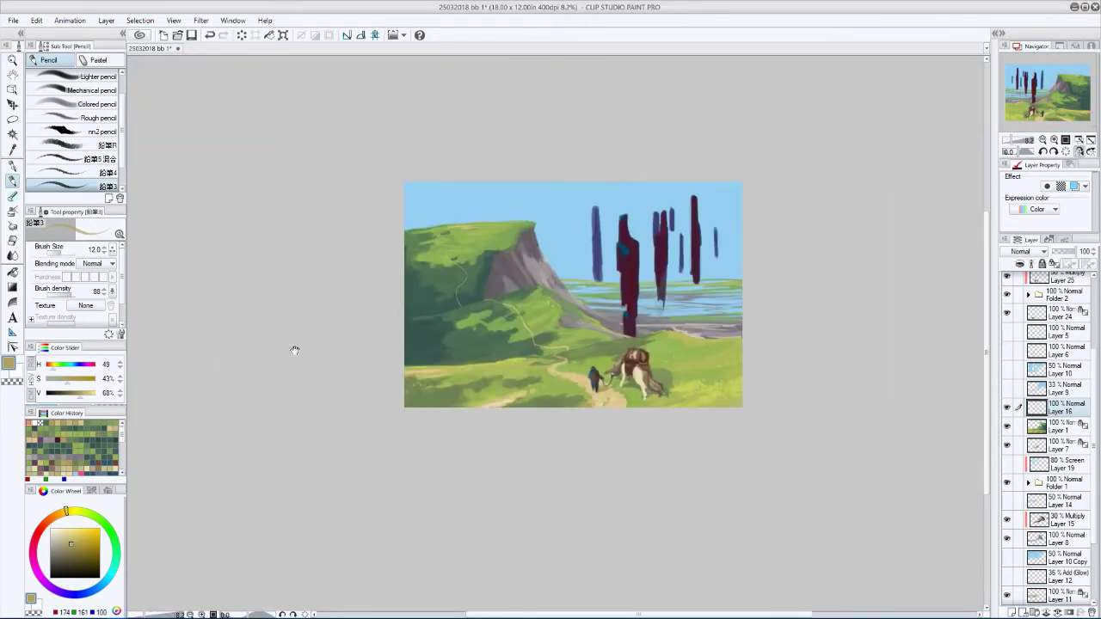
scroll(294, 350, "up", 3)
key("h")
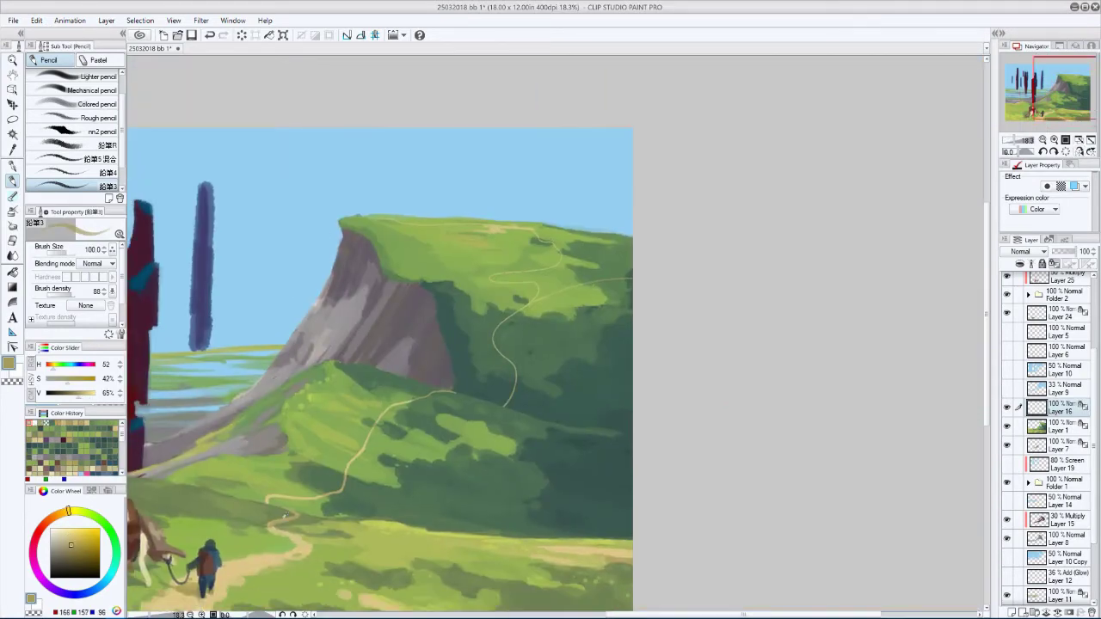
- Darken the footpath on Layer 16 with a Hue/Saturation/Luminosity brightness of -7 and check the whole painting mirrored
scroll(287, 516, "down", 2)
key("ctrl+u")
left_click(113, 419)
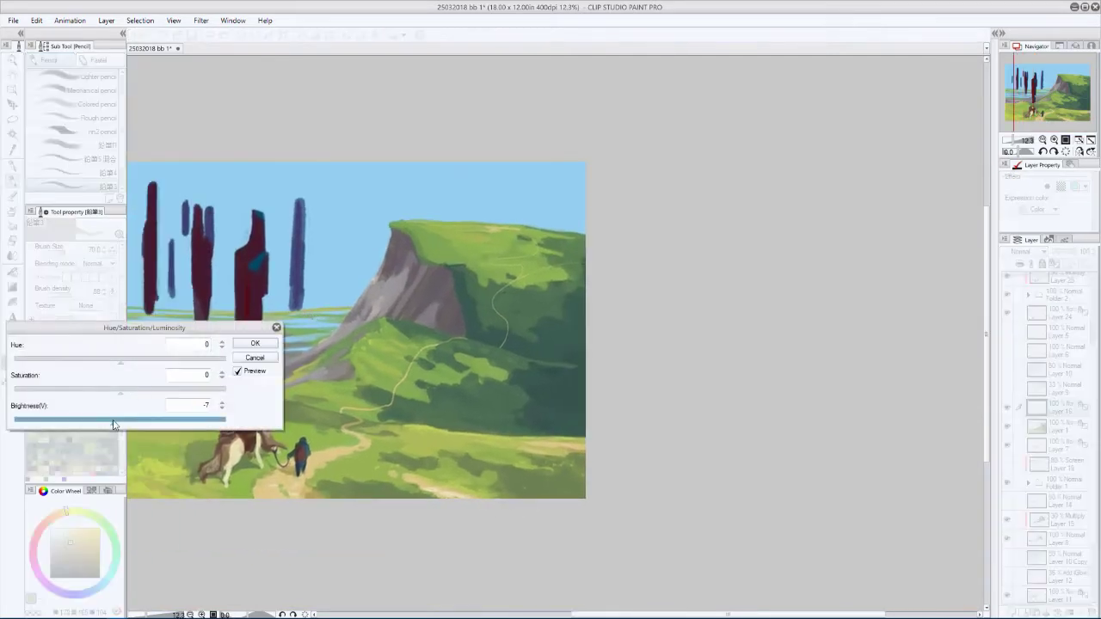
key("Return")
key("h")
scroll(413, 438, "down", 3)
key("h")
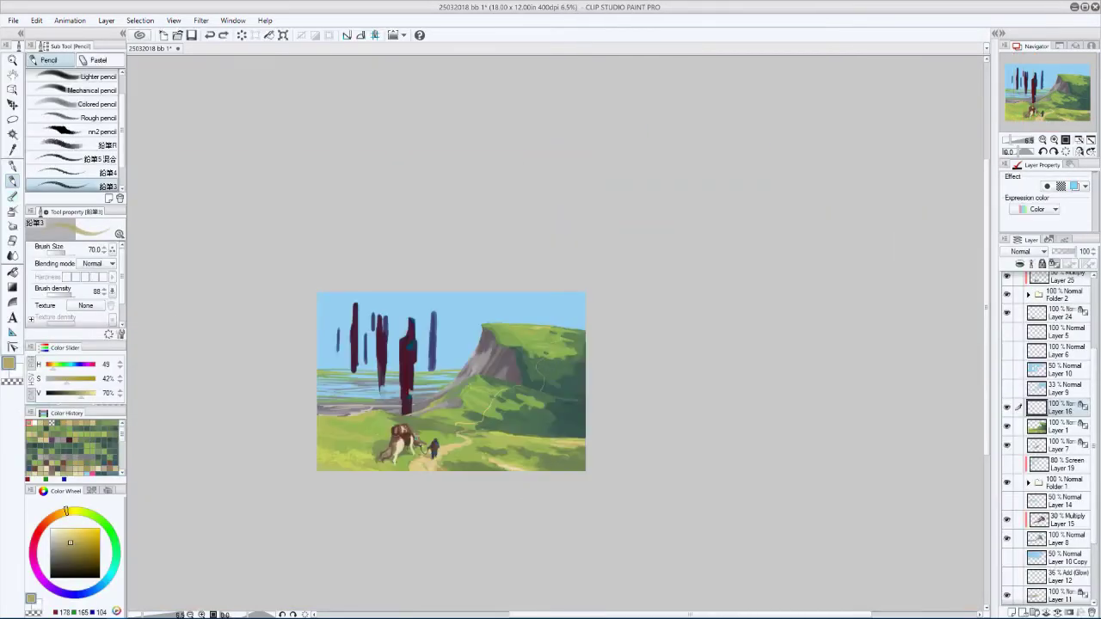
- Add a new layer above Layer 16 and dab small maroon (70, 24, 43) bush shapes on the hilltop at brush size 60
key("h")
scroll(434, 362, "up", 3)
key("h")
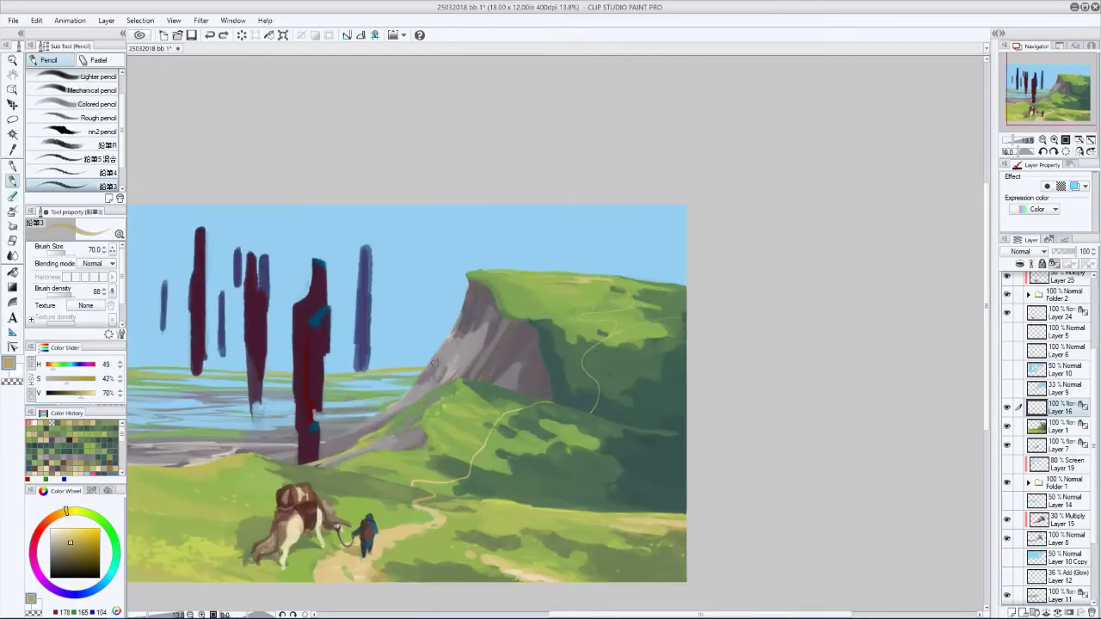
scroll(434, 362, "up", 1)
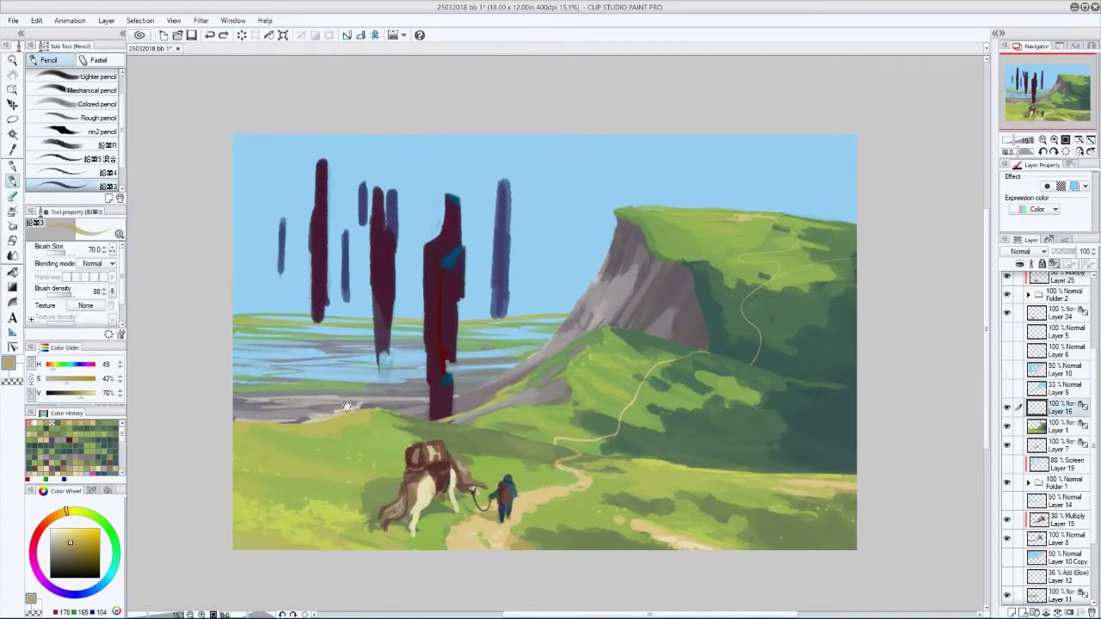
scroll(352, 365, "up", 1)
key("ctrl+shift+n")
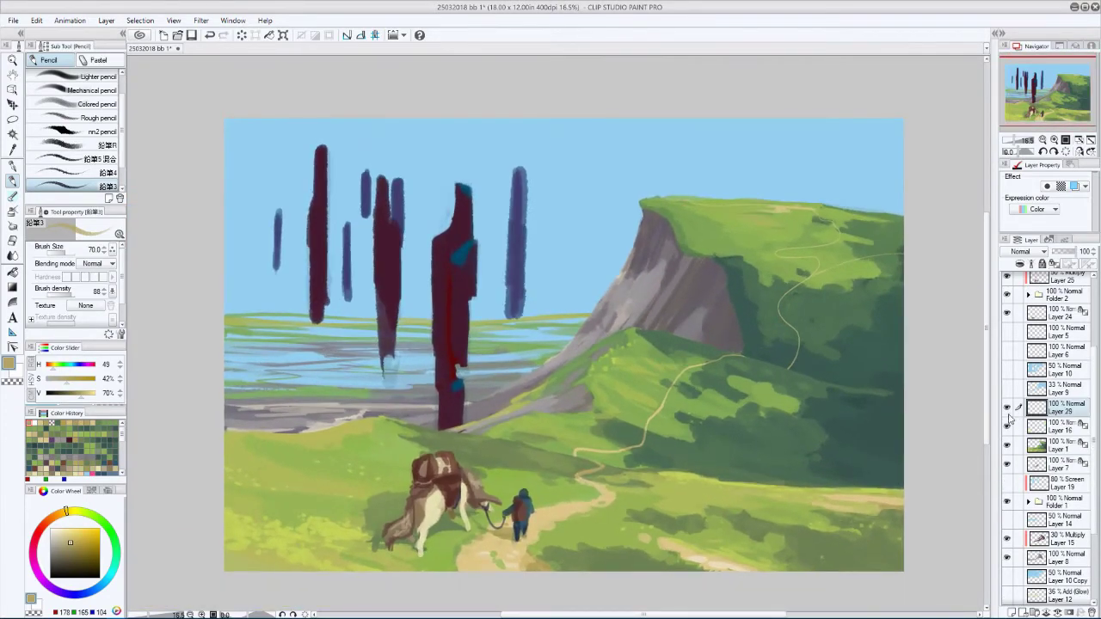
scroll(568, 318, "up", 2)
left_click_drag(568, 313, 585, 314)
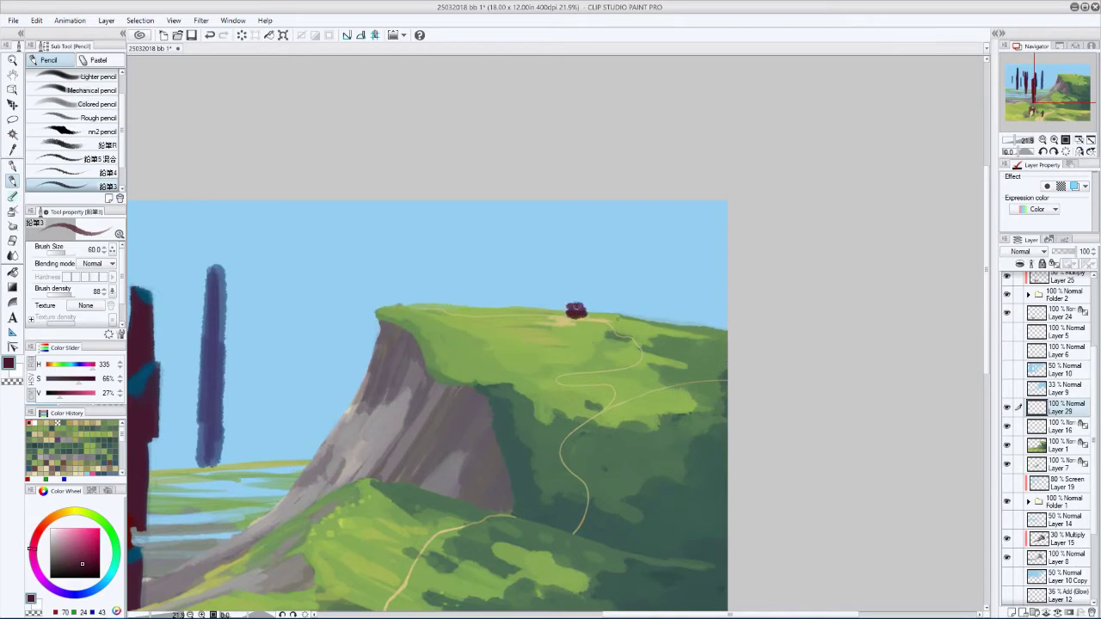
key("bracketright")
left_click(585, 315)
key("bracketleft")
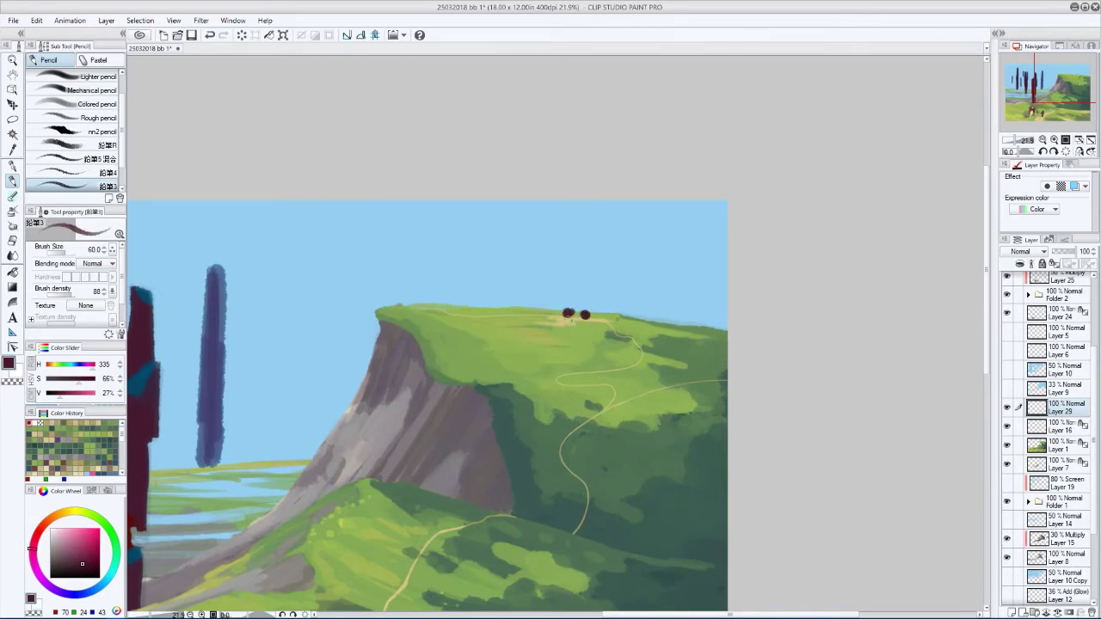
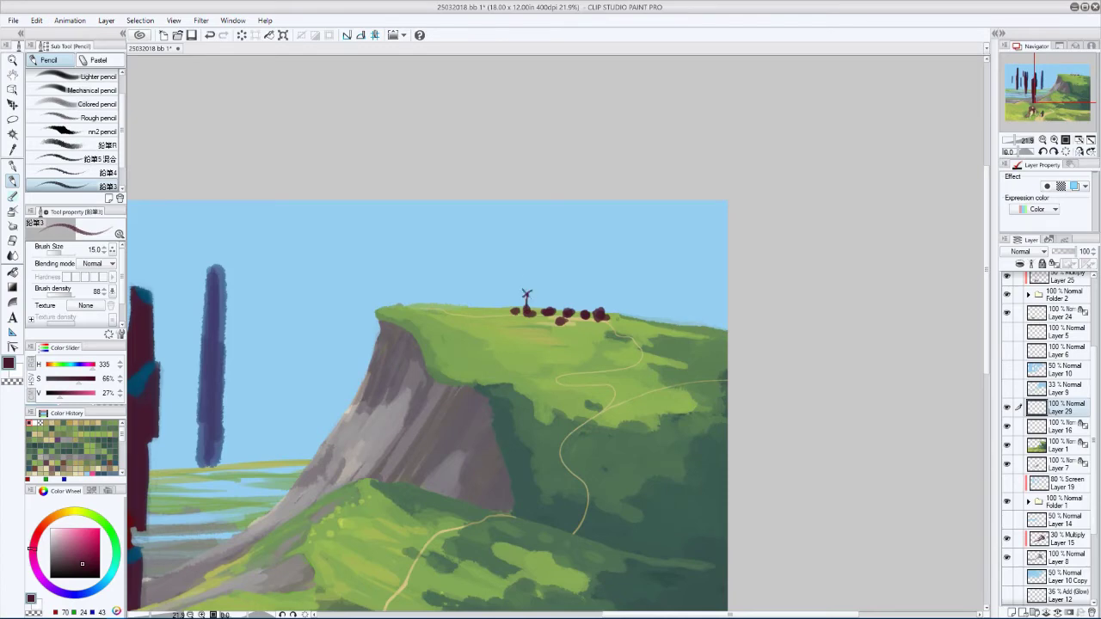
- Draw thin maroon windmill-like silhouettes along the clifftop at brush sizes 15 to 25
scroll(363, 240, "down", 2)
key("bracketright")
key("bracketright")
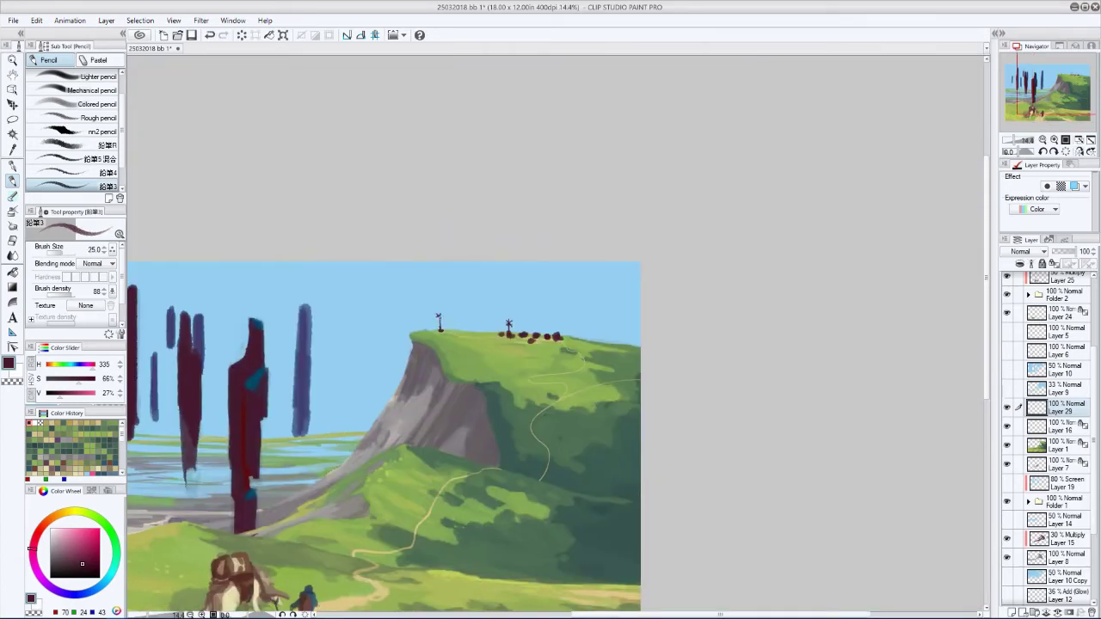
scroll(499, 253, "down", 3)
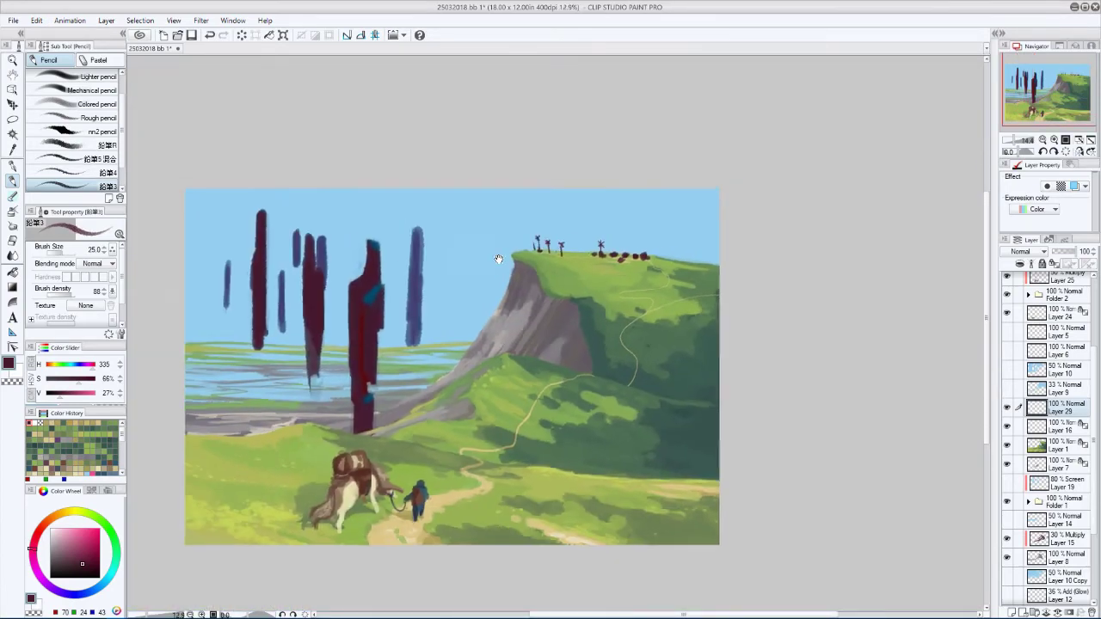
- Dab mauve (135, 91, 131) highlights onto the hilltop bushes at brush size 70 and check the painting mirrored
key("ctrl+t")
key("Return")
key("h")
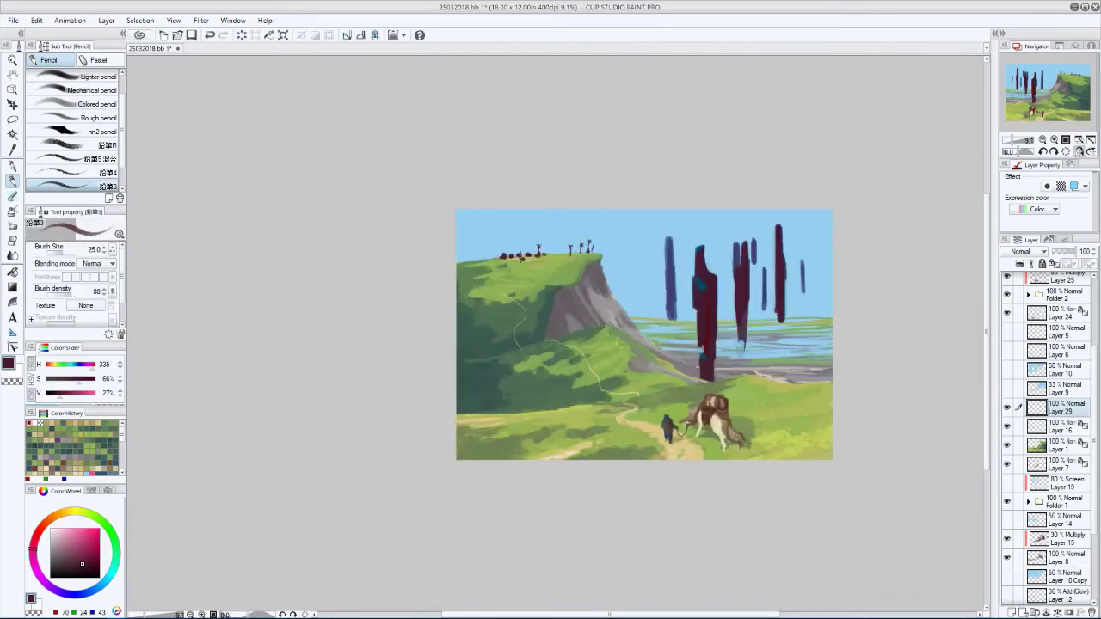
left_click(535, 253, "alt")
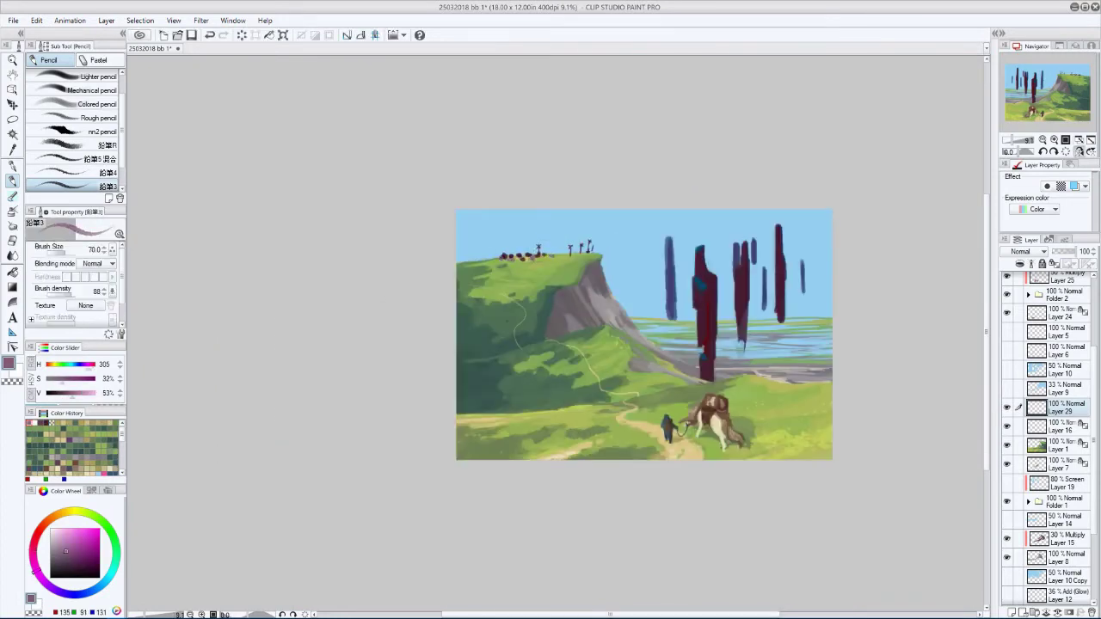
key("h")
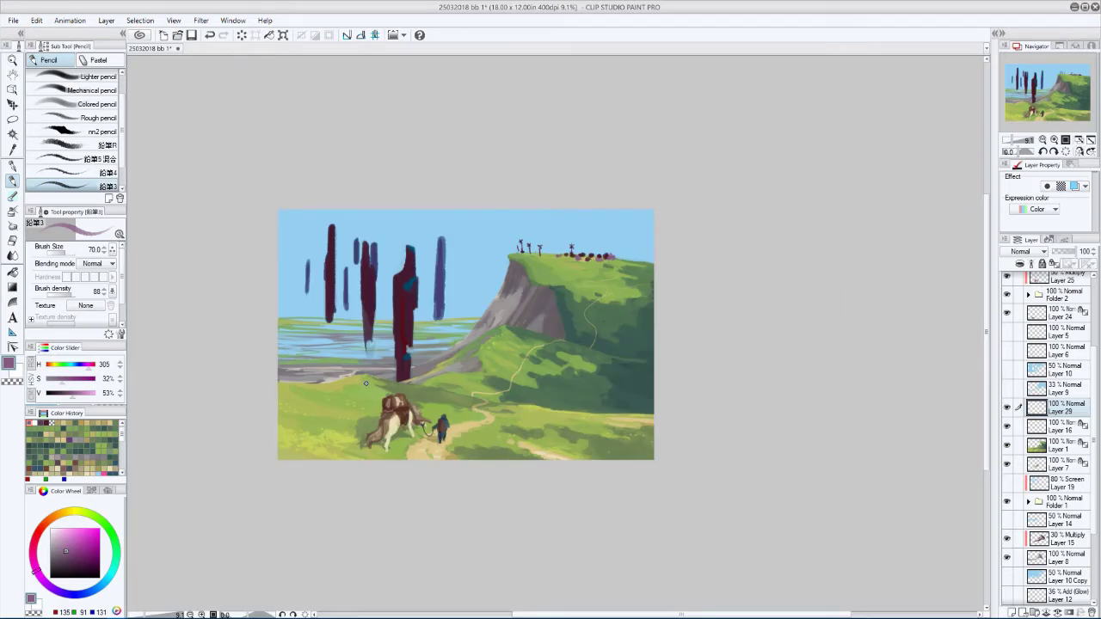
- Add a new layer above Layer 16 for touching up the footpath, using the path's sampled sand colour (219, 198, 138)
left_click(482, 418, "ctrl")
left_click(481, 418, "alt")
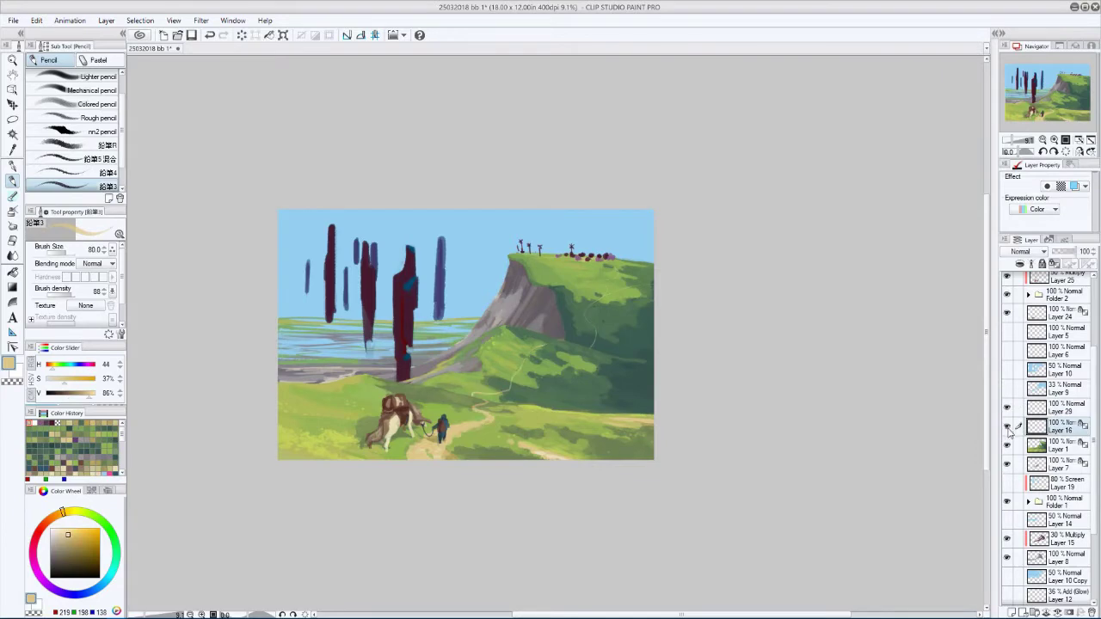
key("ctrl+shift+n")
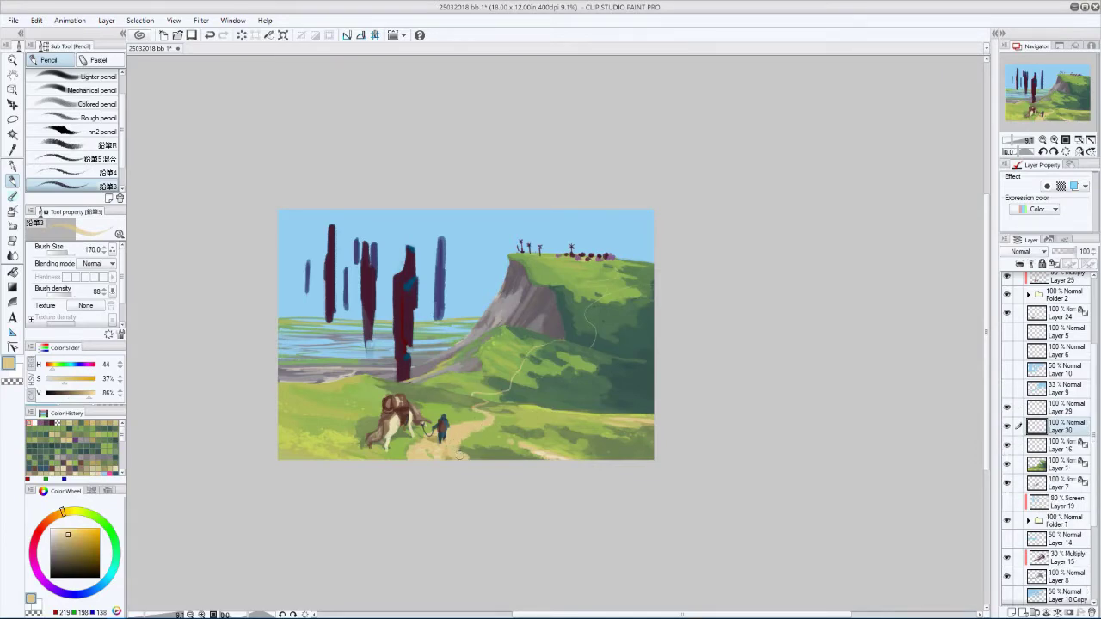
key("h")
key("h")
key("bracketleft")
key("bracketleft")
key("bracketleft")
key("h")
key("h")
key("h")
- Rework the foreground footpath's lower edge with olive (172, 159, 89) at size 170 and sand (204, 183, 117) at size 150
key("bracketright")
key("bracketright")
key("bracketright")
left_click(628, 458, "alt")
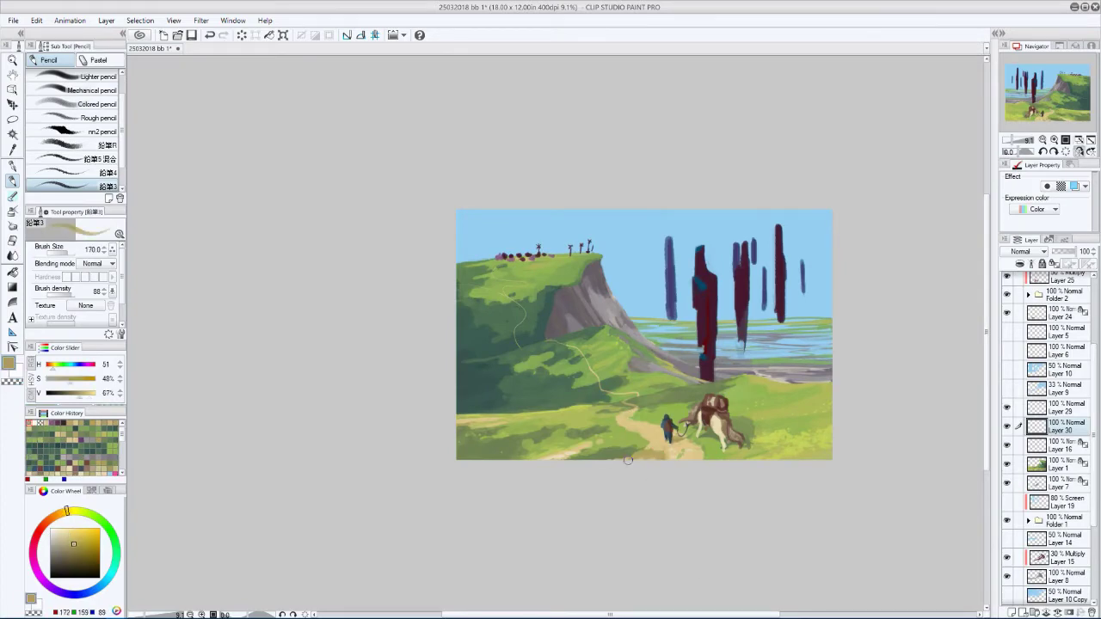
key("h")
key("bracketleft")
left_click(444, 455, "alt")
left_click(450, 457, "alt")
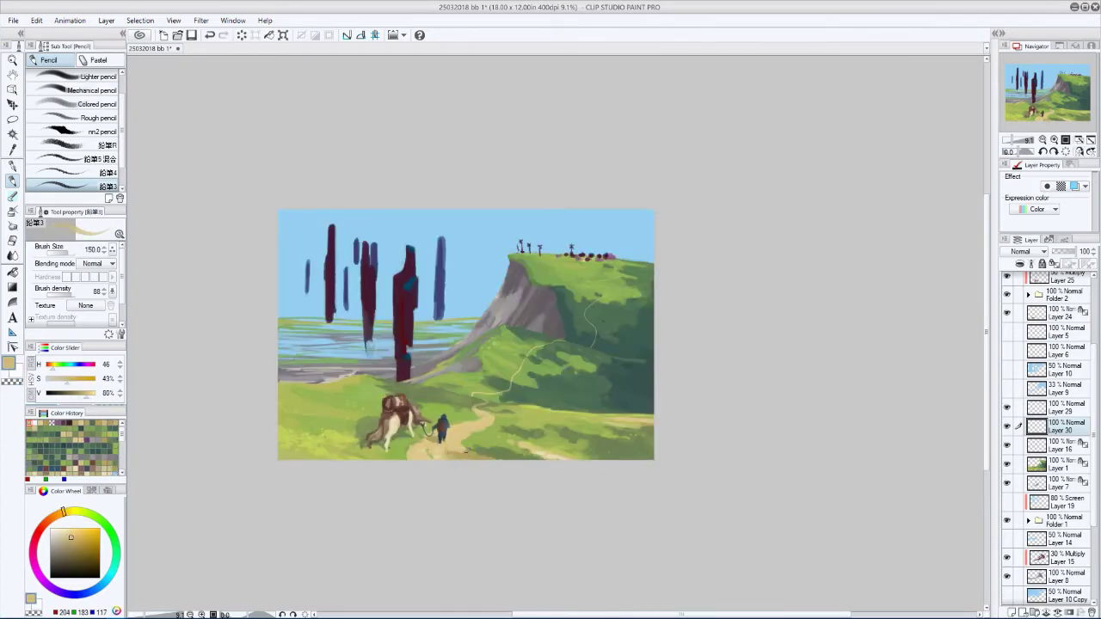
- Refine the footpath's edges near the traveller with olive (173, 160, 90) at brush size 50
key("h")
scroll(465, 448, "up", 3)
key("h")
key("bracketleft")
key("bracketleft")
key("bracketleft")
key("bracketleft")
key("bracketleft")
left_click(731, 417, "alt")
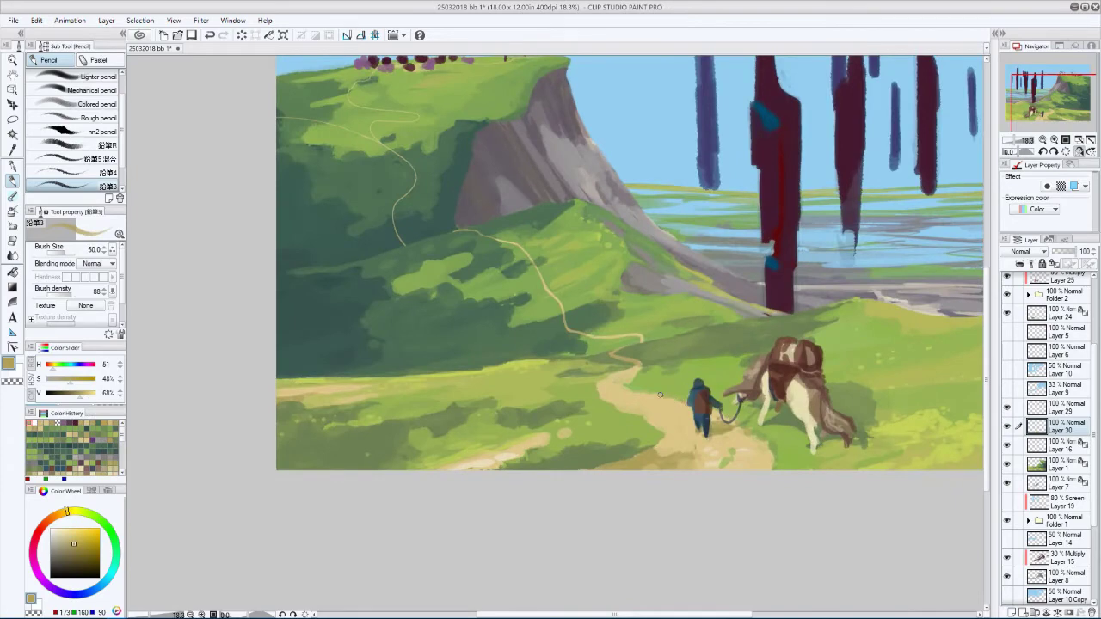
- Lighten the middle stretch of the footpath with pale sand (229, 214, 173) at brush size 60
key("bracketright")
key("bracketright")
key("bracketright")
left_click(655, 397, "alt")
left_click(670, 421, "alt")
key("bracketleft")
key("bracketleft")
key("bracketleft")
key("bracketleft")
key("h")
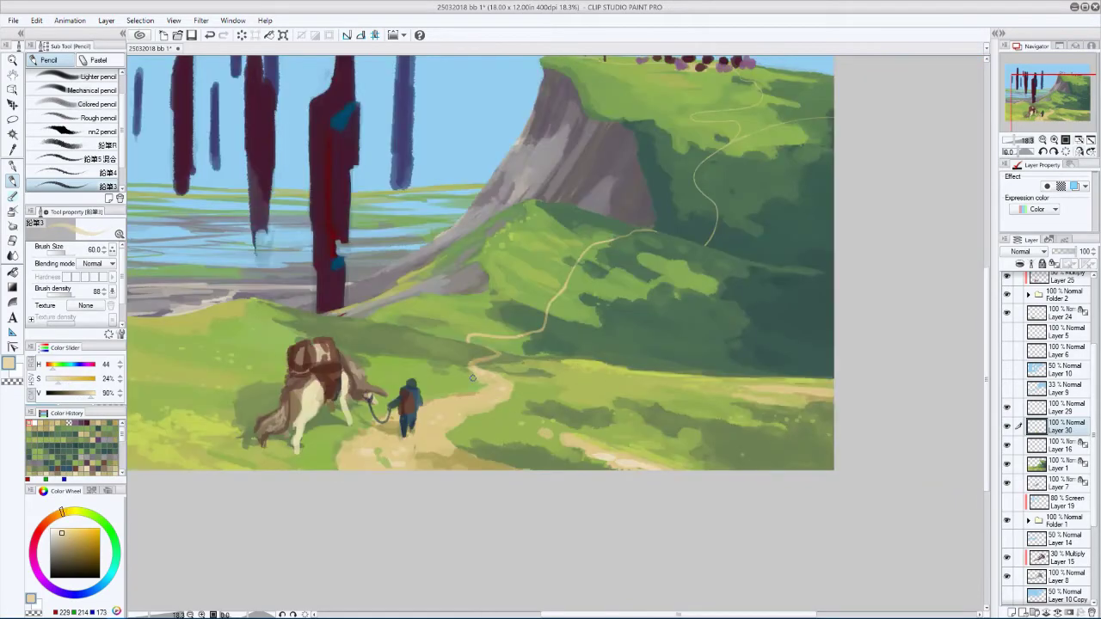
- Shape the footpath's narrow bend at the foot of the hill with olive (176, 163, 99) at brush sizes 30 to 50
left_click(478, 379, "alt")
left_click(477, 378, "alt")
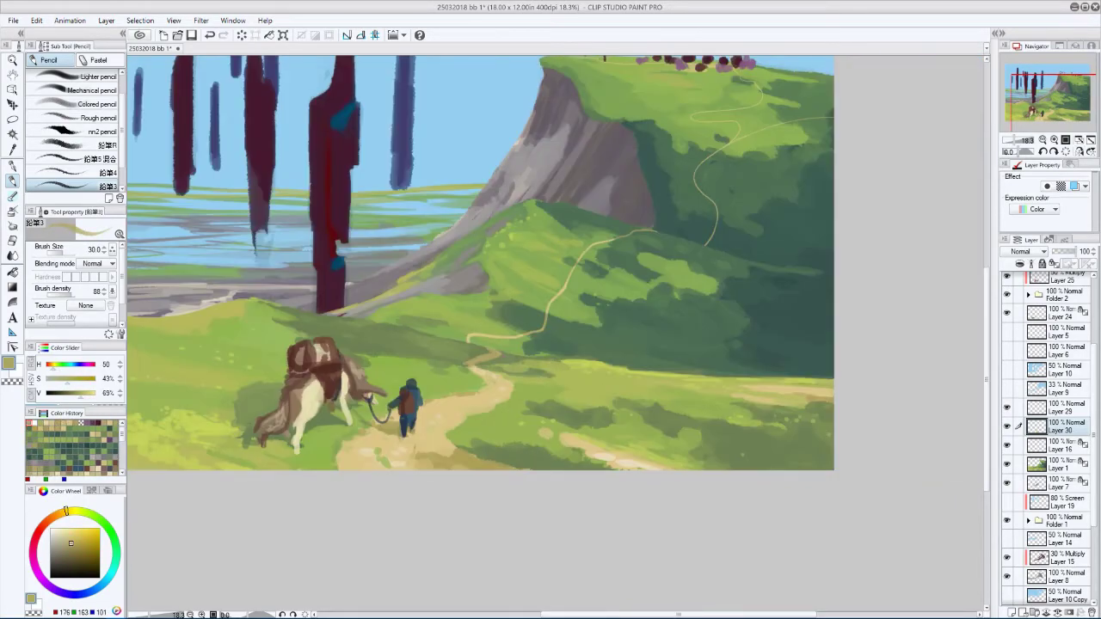
left_click(479, 370, "alt")
key("bracketright")
key("bracketright")
key("bracketright")
key("bracketright")
left_click(479, 371, "alt")
key("h")
key("bracketleft")
key("bracketleft")
left_click(644, 365, "alt")
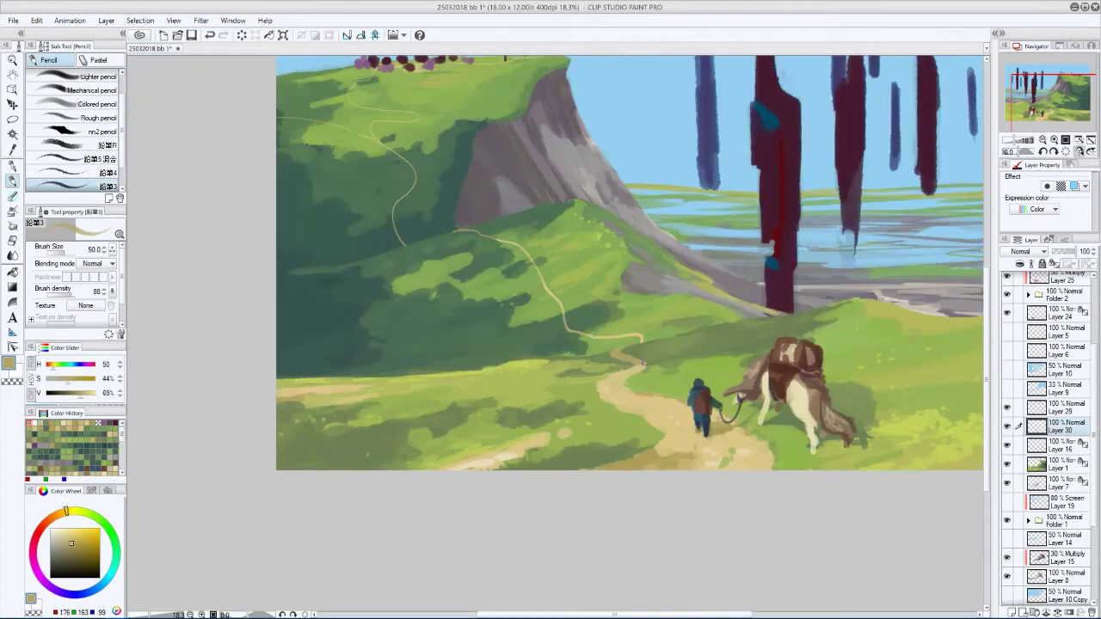
- Enlarge the brush to 170 and examine the whole painting both mirrored and unmirrored to judge the reworked footpath
scroll(605, 381, "down", 3)
key("bracketleft")
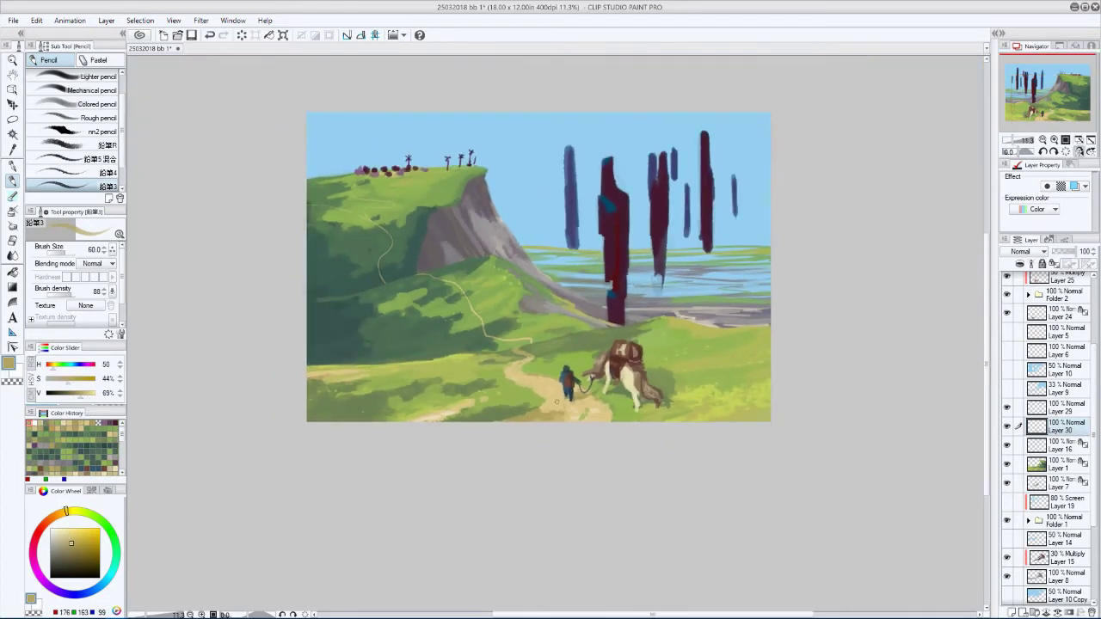
key("h")
key("bracketright")
key("bracketright")
key("bracketright")
key("h")
scroll(499, 393, "down", 2)
key("bracketright")
key("bracketright")
key("bracketright")
key("bracketright")
key("h")
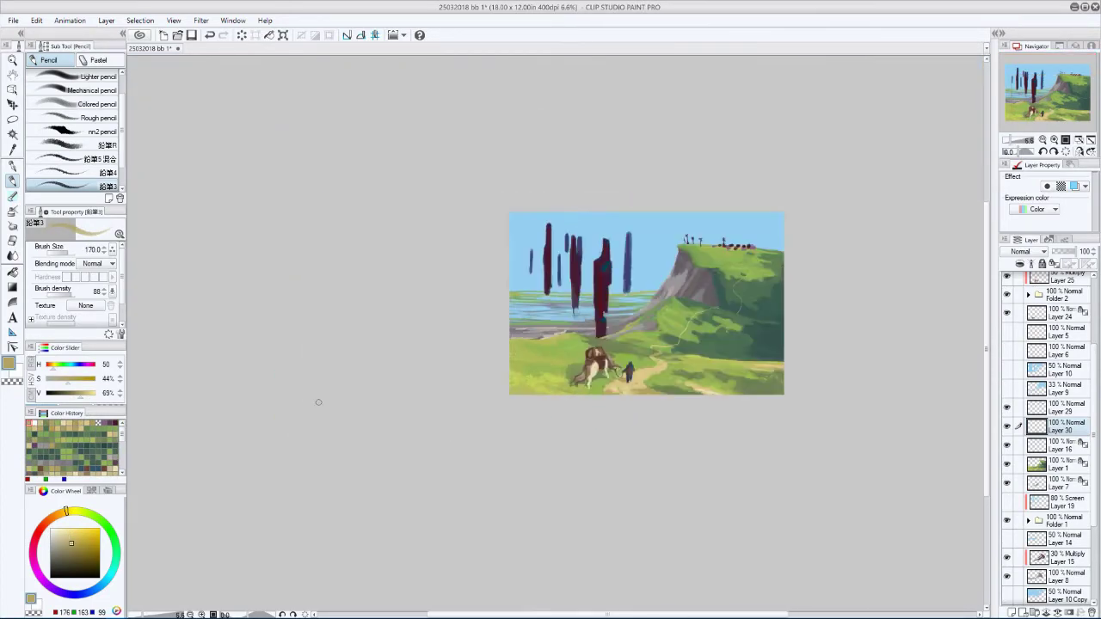
key("h")
scroll(312, 328, "up", 2)
key("h")
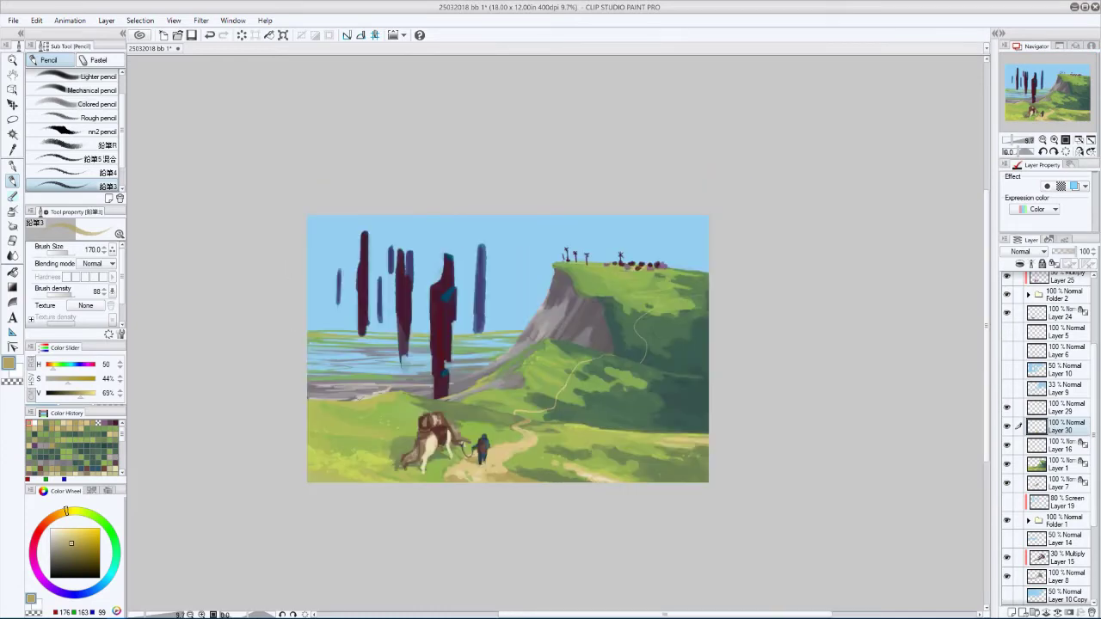
scroll(384, 310, "up", 1)
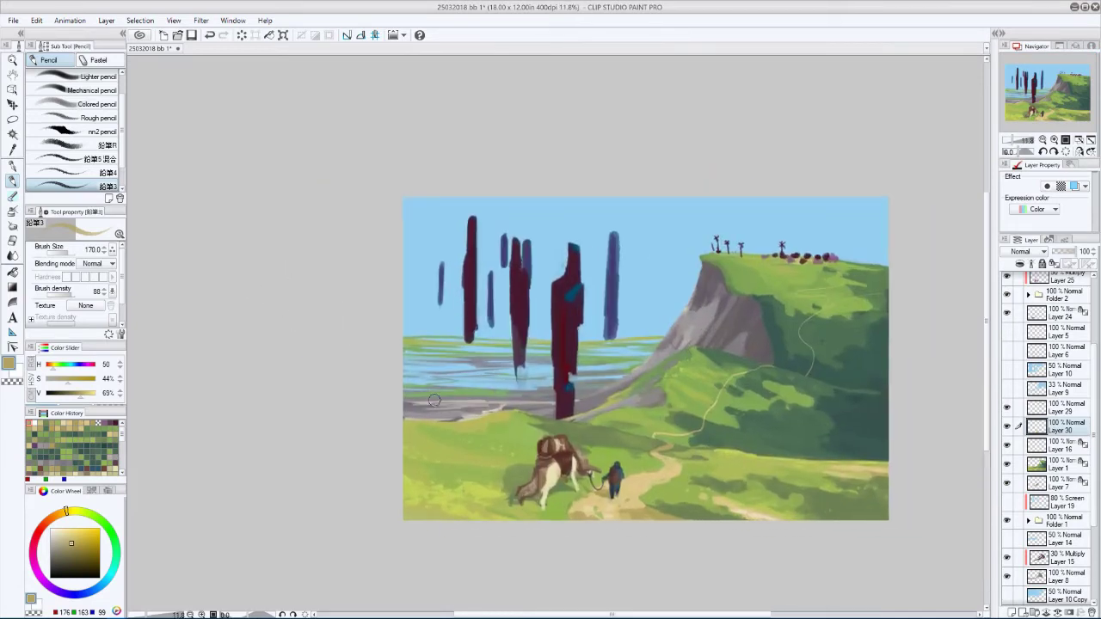
- Hide the hilltop details on Layer 29, select Layer 16, and compare the painting mirrored and unmirrored
left_click(1007, 427)
left_click(1045, 446)
key("h")
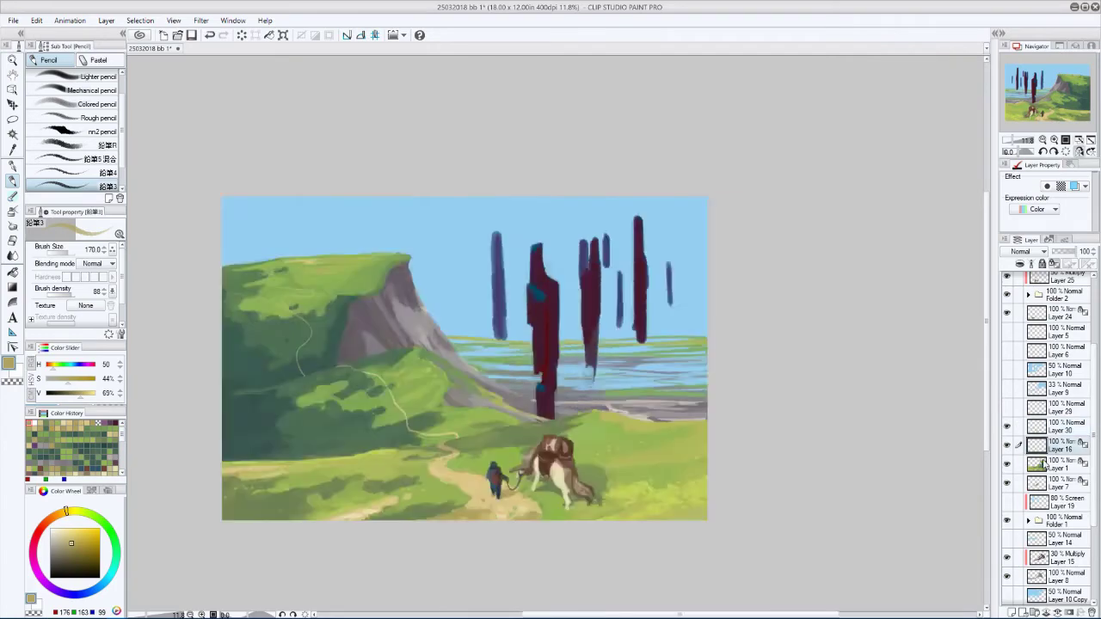
key("h")
key("h")
key("h")
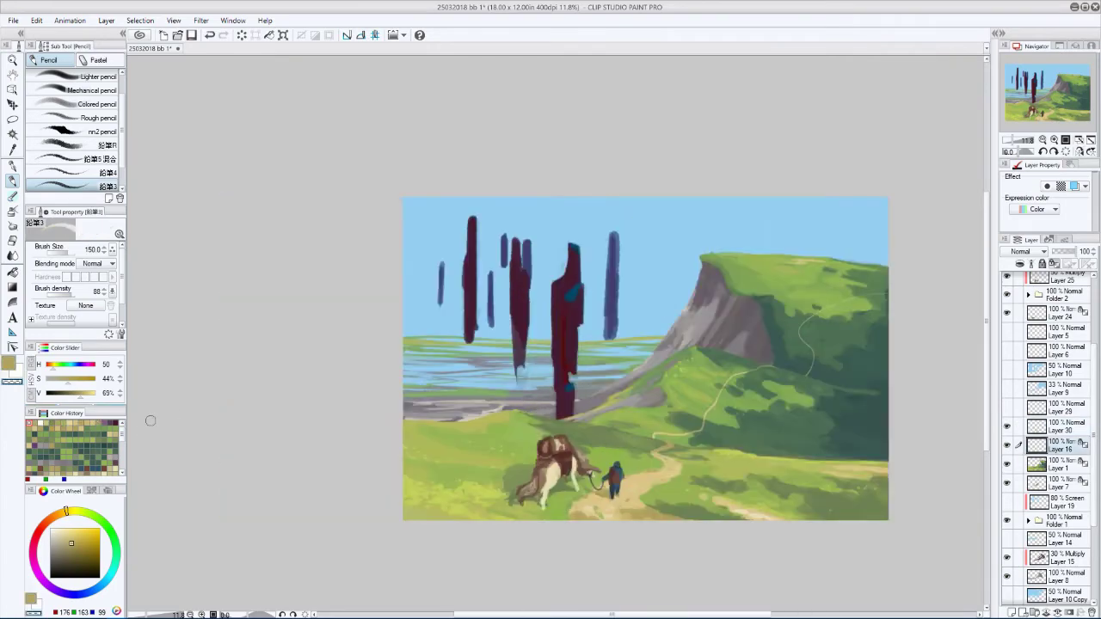
- Show Layer 29 again, lasso the silhouettes at the cliff edge, and enlarge them with a free transform
left_click(1007, 426)
left_click(1045, 407)
key("m")
left_click_drag(688, 200, 680, 277)
key("ctrl+t")
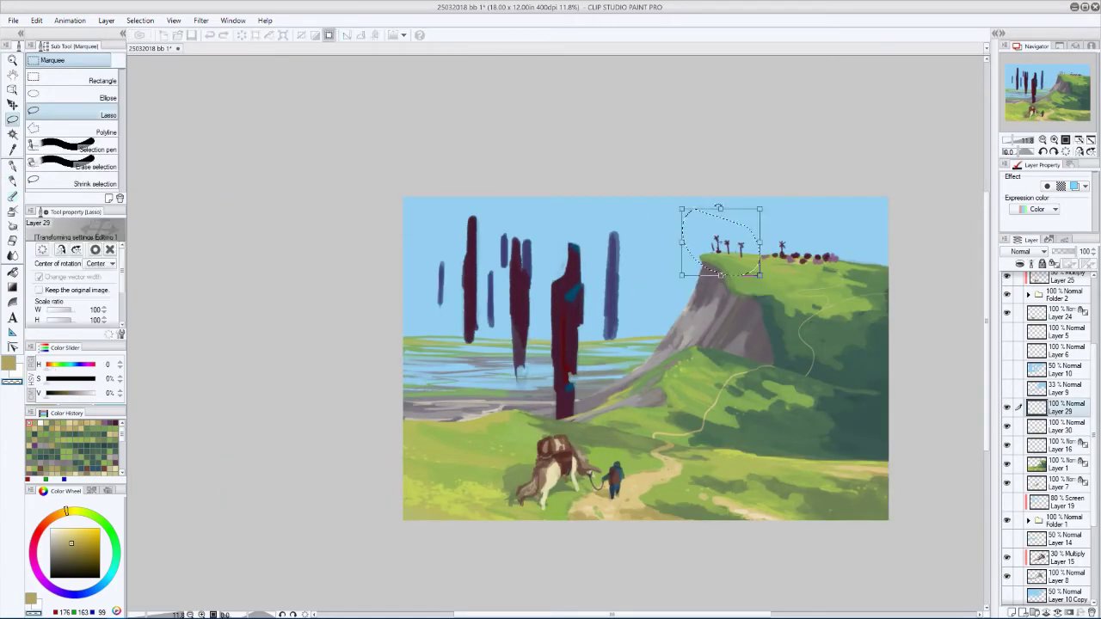
left_click_drag(752, 226, 783, 249)
key("h")
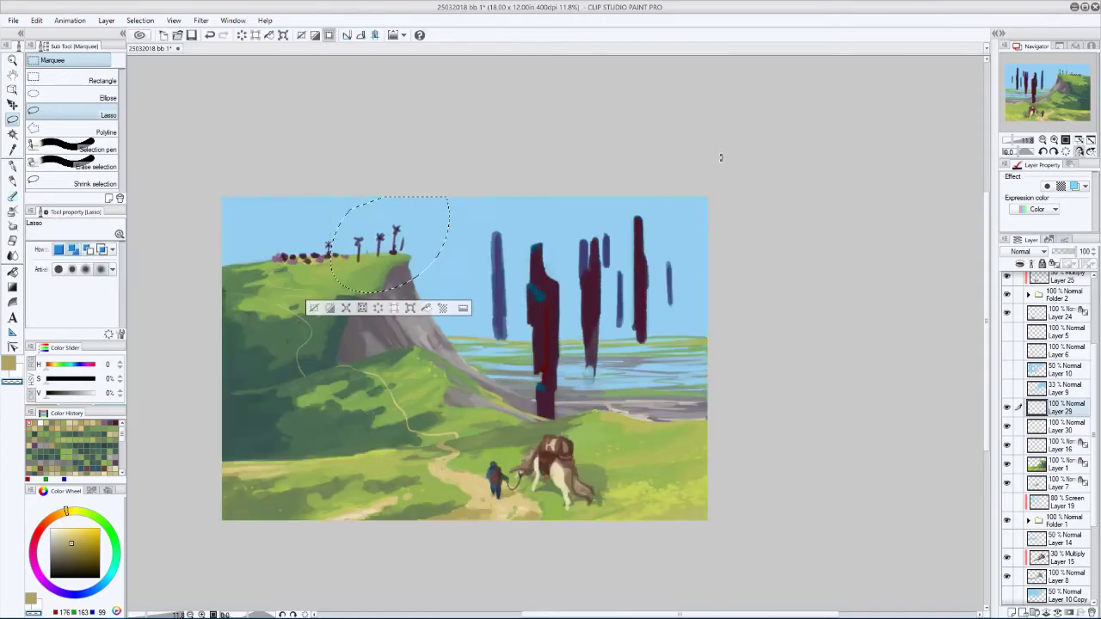
key("Return")
left_click_drag(260, 319, 318, 304)
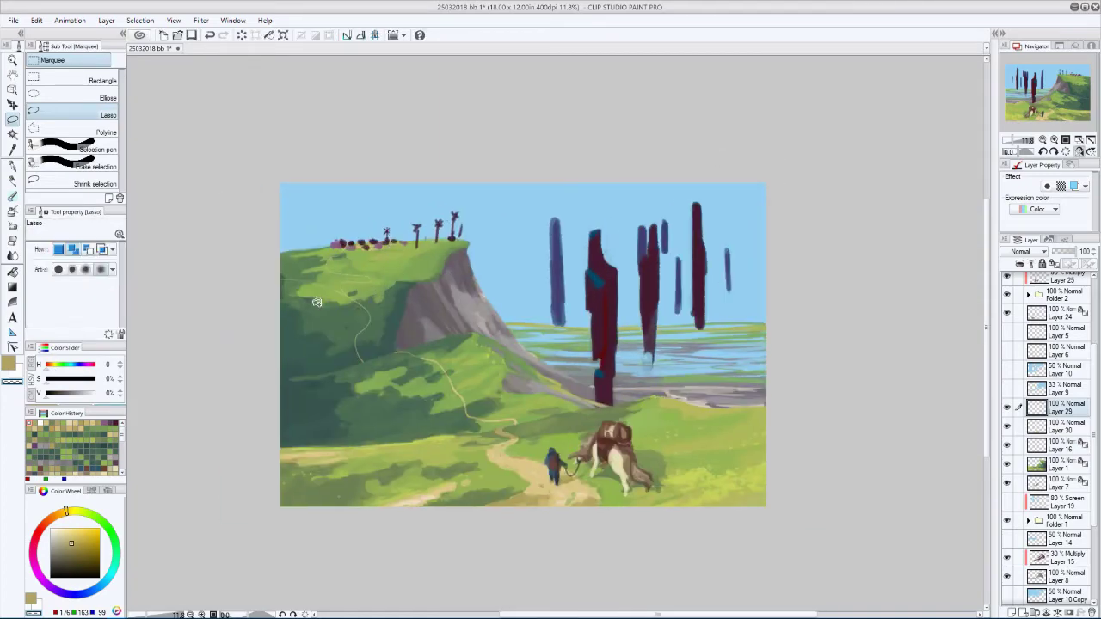
- Show the white clouds on Overlay Layer 13, keep Layer 13 Copy hidden, and select Layer 13 for painting
scroll(1050, 387, "up", 3)
left_click(1009, 318)
left_click(1008, 358)
scroll(1046, 430, "down", 5)
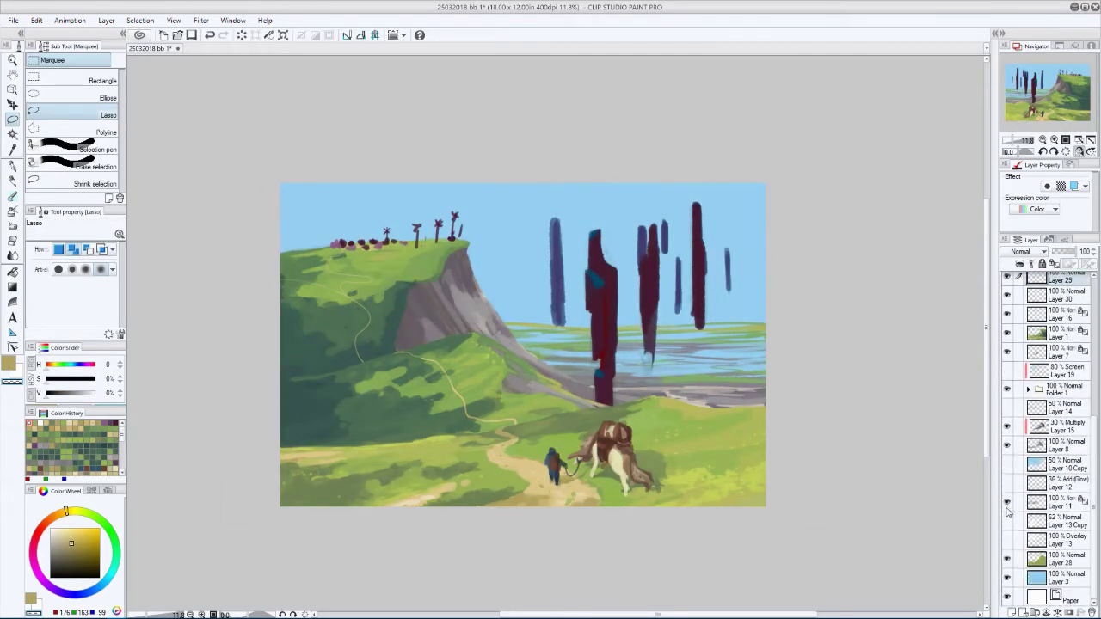
left_click(1008, 540)
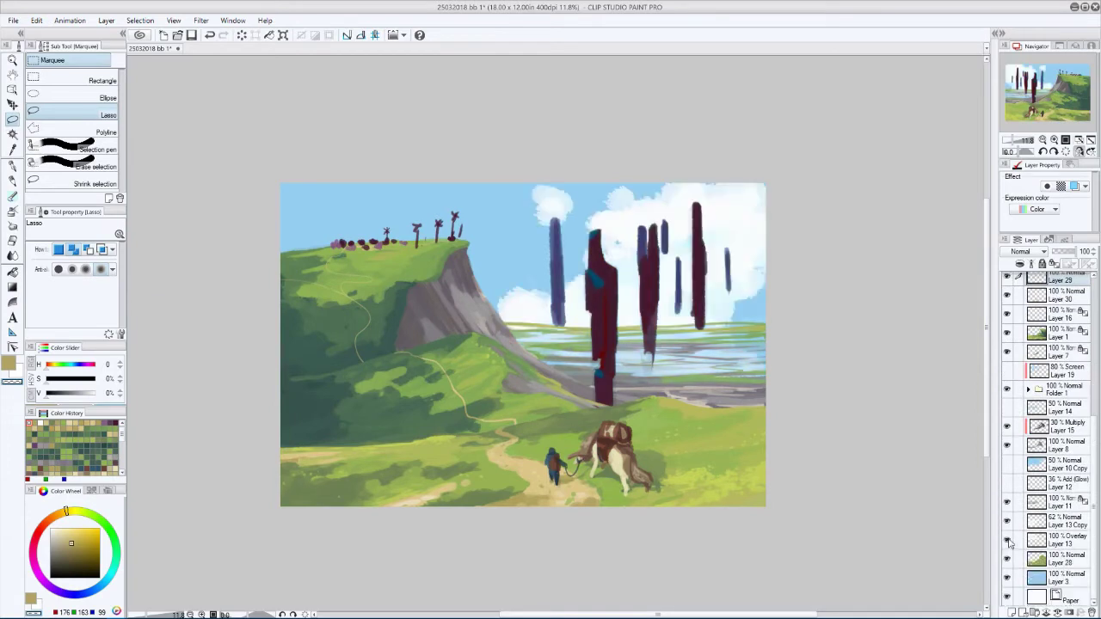
left_click(1054, 540)
key("h")
- Paint over the clouds behind the hanging pillars with near-white (247, 253, 255) at brush size 400
left_click(486, 267, "alt")
key("p")
left_click(486, 269, "alt")
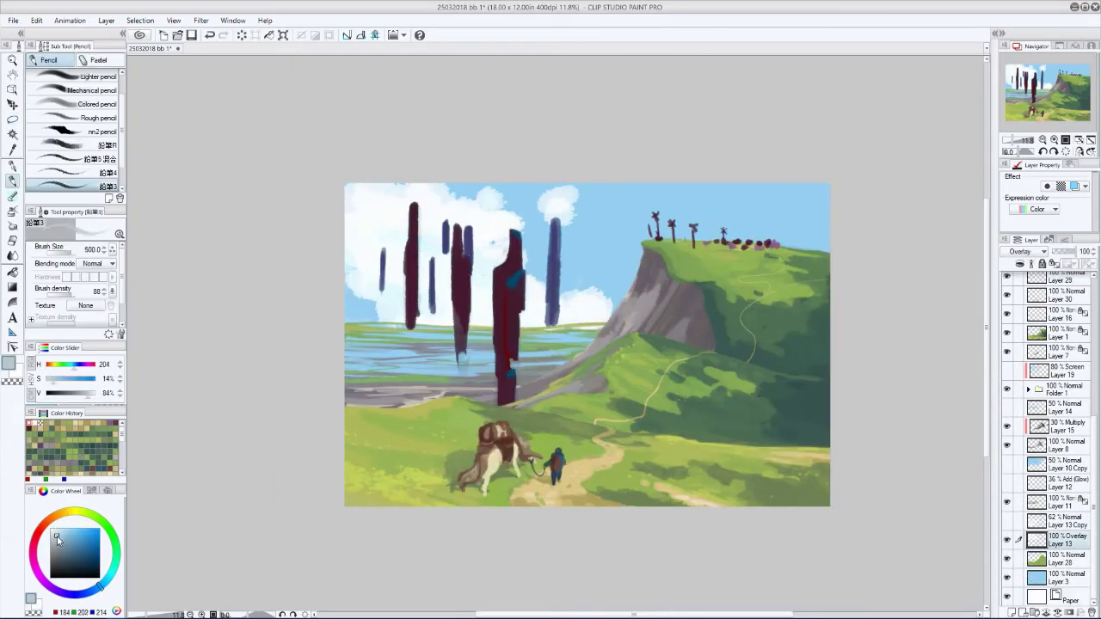
left_click_drag(430, 268, 443, 296)
mouse_move(404, 257)
left_mouse_down()
mouse_move(422, 303)
mouse_move(439, 288)
mouse_move(413, 301)
left_mouse_up()
key("bracketright")
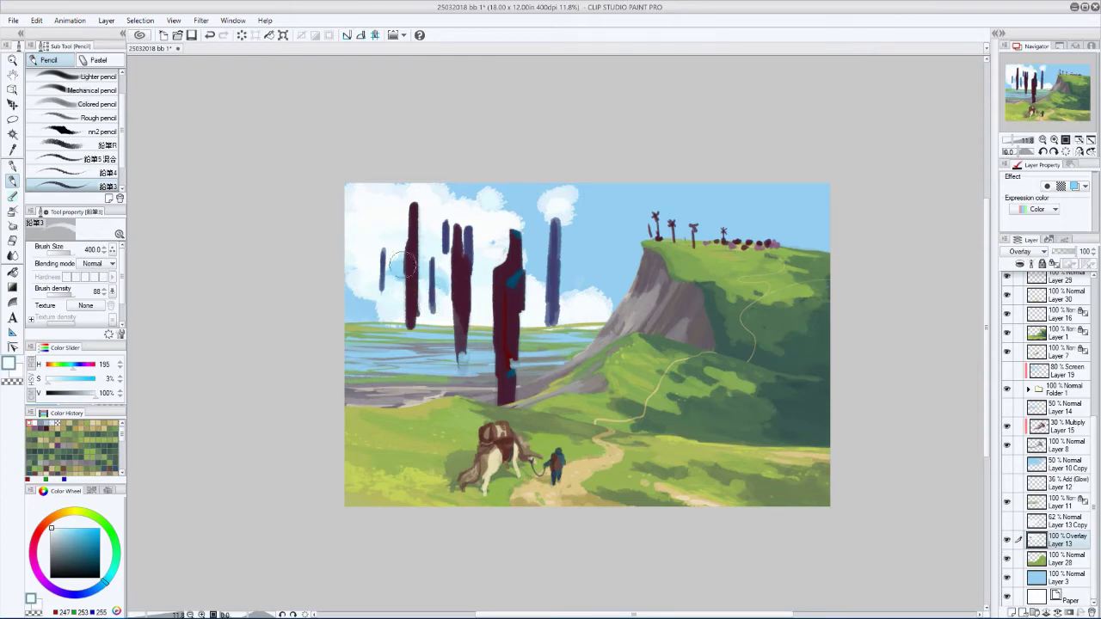
left_click(551, 297, "alt")
key("bracketleft")
left_click(1028, 251)
left_click(1023, 264)
key("ctrl+z")
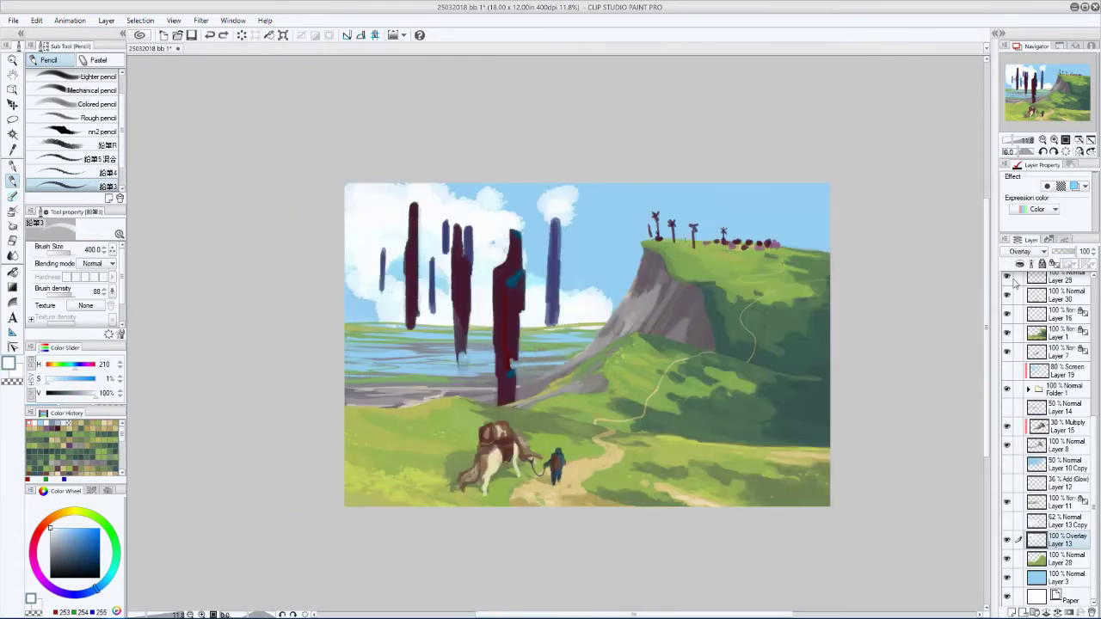
- Paint large near-white (245, 253, 255) clouds in the sky behind the grassy hilltop on Layer 13
left_click(430, 305, "alt")
key("h")
key("bracketright")
key("bracketright")
mouse_move(426, 193)
left_mouse_down()
mouse_move(369, 184)
mouse_move(284, 240)
left_mouse_up()
key("h")
- Refine the cloud shapes above the hilltop silhouettes with a smaller brush of size 200 and sampled near-white (245, 254, 255)
key("bracketleft")
key("bracketleft")
key("bracketleft")
key("bracketleft")
key("bracketleft")
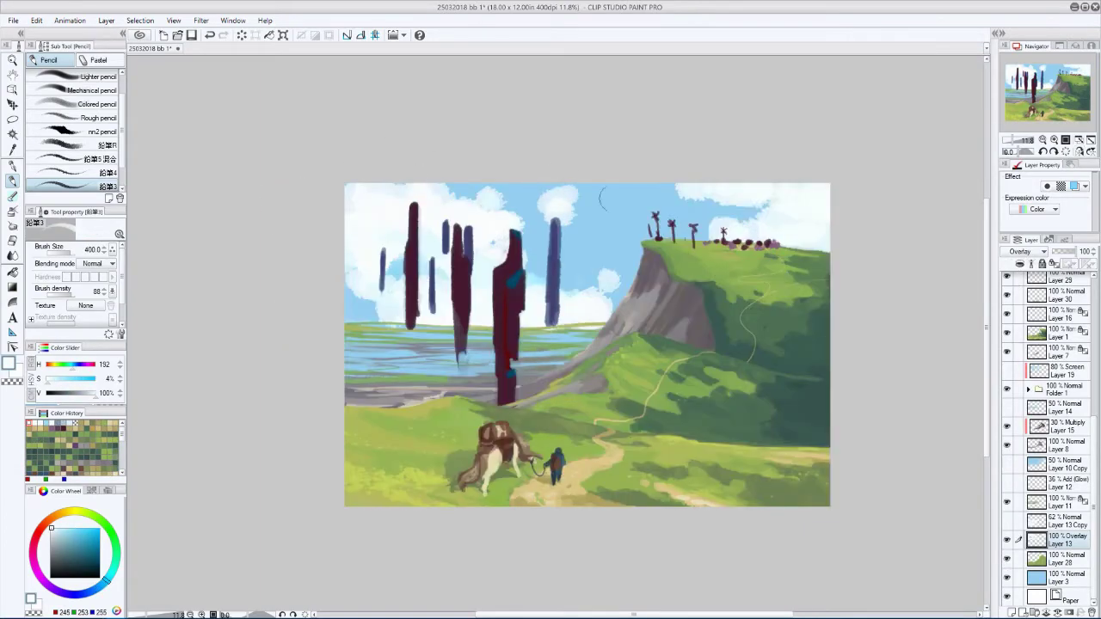
left_click_drag(662, 220, 764, 195)
left_click(757, 194, "alt")
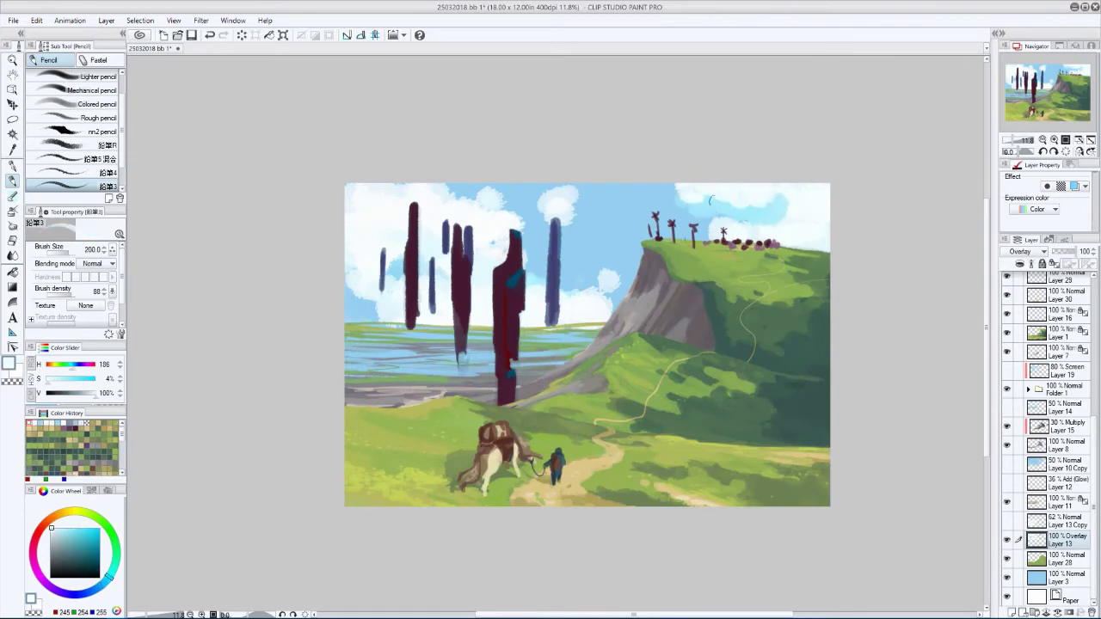
- Flip the canvas and paint light sky-blue (162, 229, 250) patches into the clouds above the hilltop at brush size 500
key("h")
key("bracketright")
key("bracketright")
key("bracketright")
key("bracketright")
left_click(413, 203, "alt")
left_click_drag(306, 206, 370, 210)
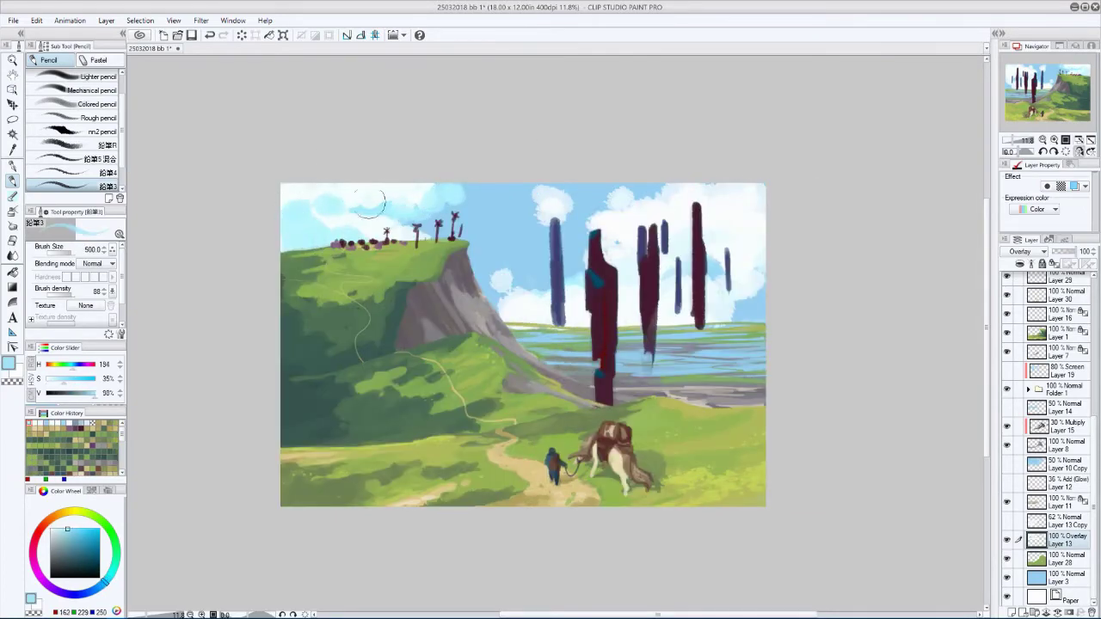
left_click(442, 185, "alt")
mouse_move(442, 185)
left_mouse_down()
mouse_move(374, 176)
mouse_move(339, 187)
left_mouse_up()
- Rebuild the clouds above the hilltop with sampled near-white (243, 253, 255) at brush size 700, checking the composition by flipping the canvas
left_click(339, 187, "alt")
key("h")
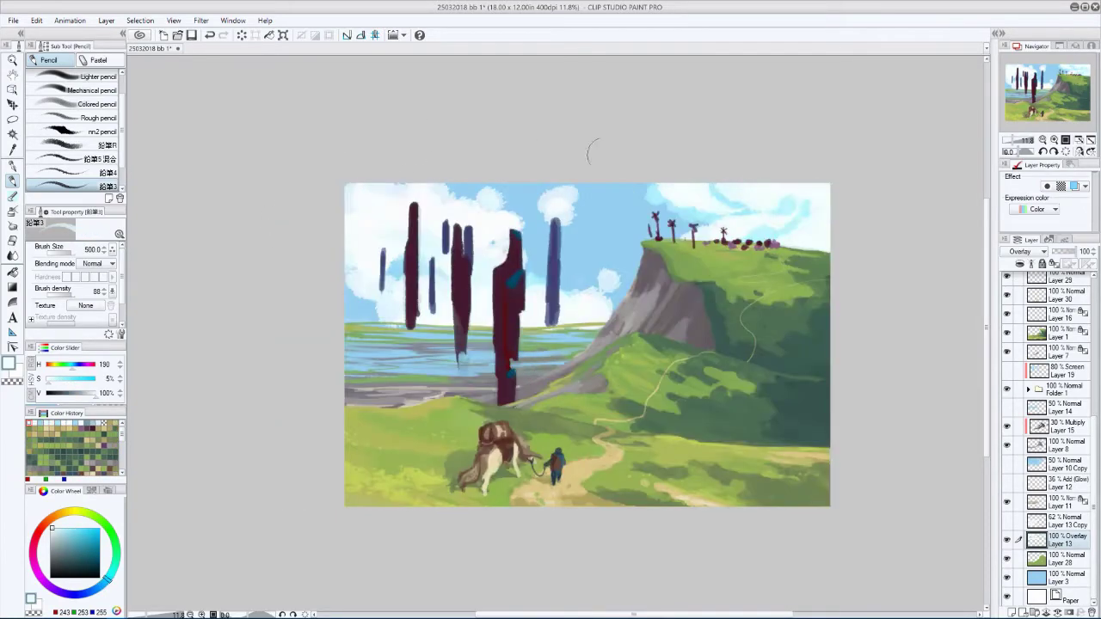
key("h")
key("h")
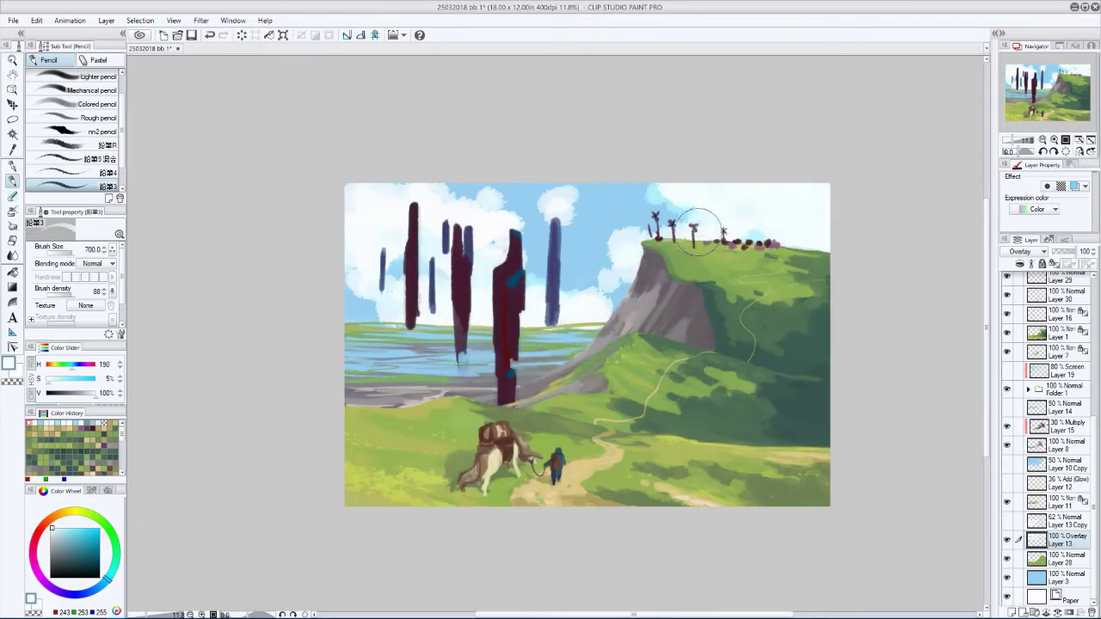
key("h")
key("ctrl+minus")
key("bracketleft")
key("bracketleft")
key("bracketleft")
key("h")
key("h")
key("bracketleft")
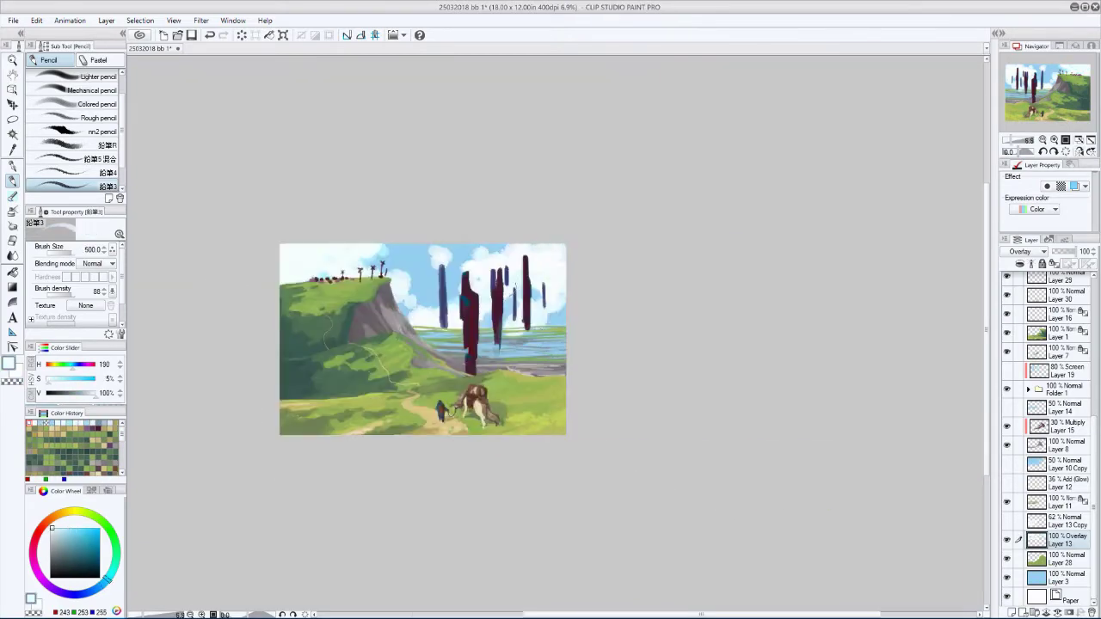
- Touch up the clouds around the hanging pillars with transparent colour at brush size 80 and near-white (251, 253, 255) at size 400
key("bracketright")
key("bracketright")
key("bracketright")
left_click_drag(502, 372, 516, 322)
key("at")
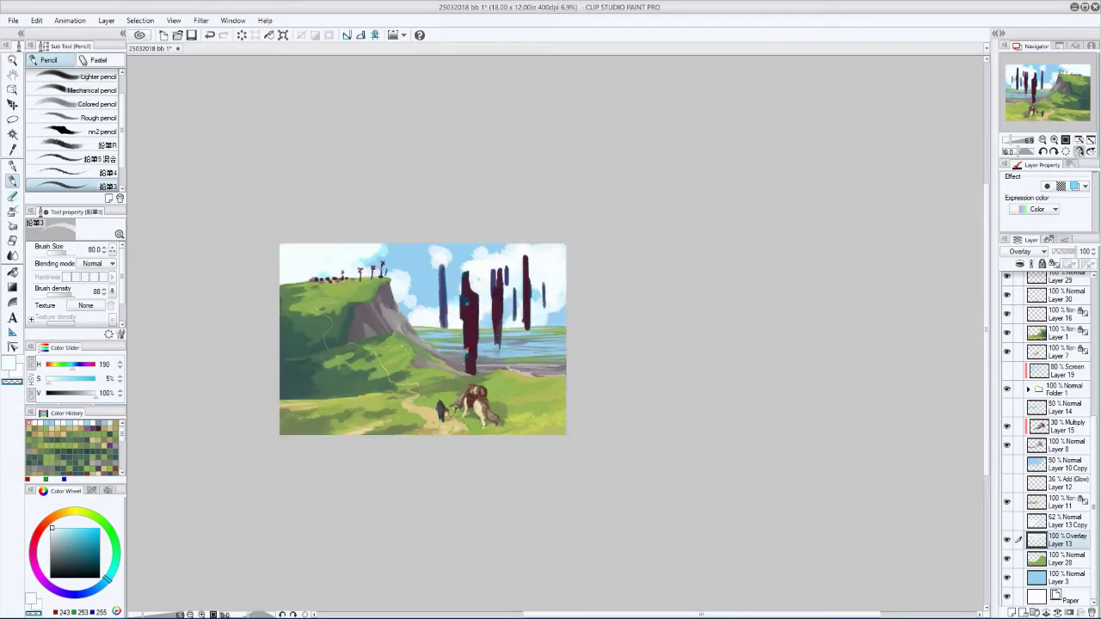
key("h")
key("bracketright")
key("bracketright")
key("bracketright")
key("bracketright")
key("bracketright")
key("bracketright")
key("bracketright")
key("bracketright")
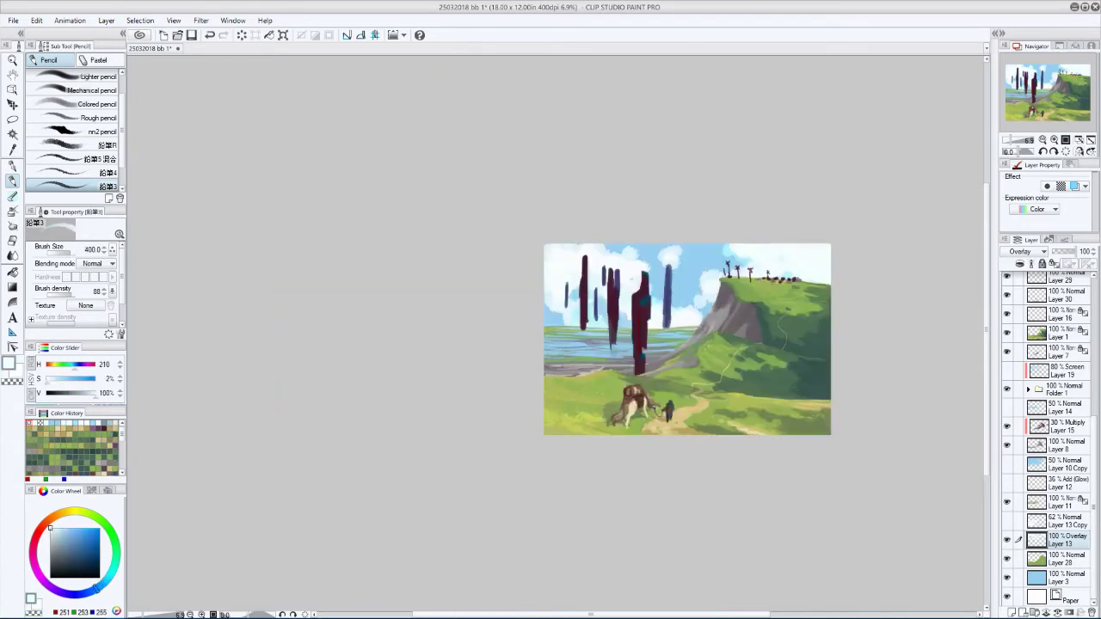
- Sample the sky blue (149, 206, 240) and work it into the clouds behind the hanging pillars at brush size 600
left_click(552, 314, "alt")
key("h")
key("bracketright")
key("bracketright")
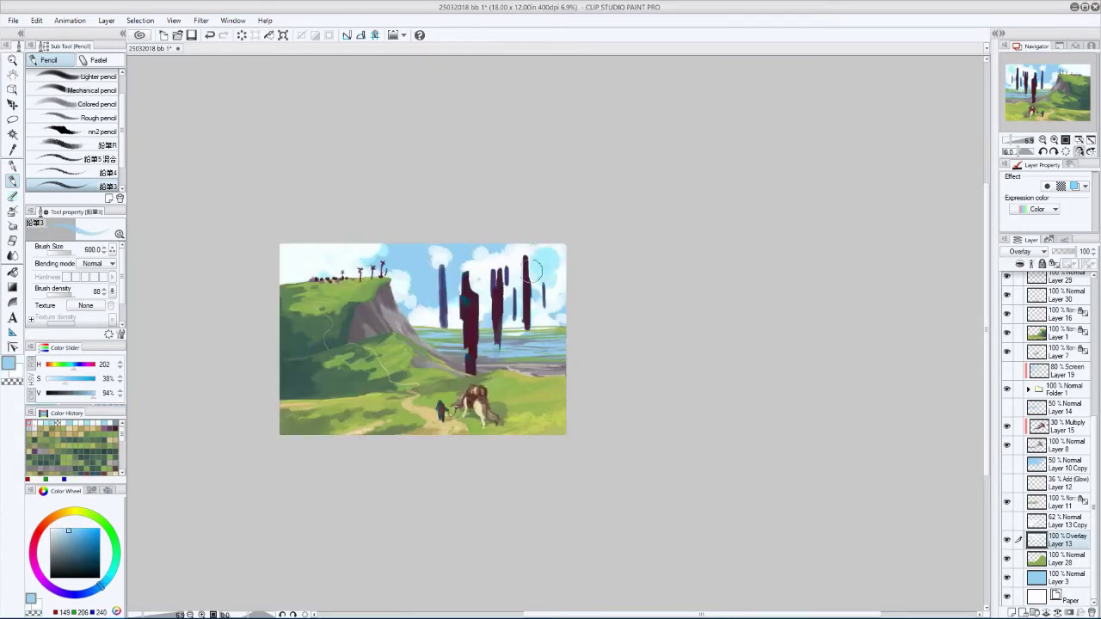
- Soften the clouds with sampled near-white (251, 253, 255) at brush sizes 800 to 1000, checking them with the canvas flipped
left_click(547, 267, "alt")
key("h")
key("h")
key("h")
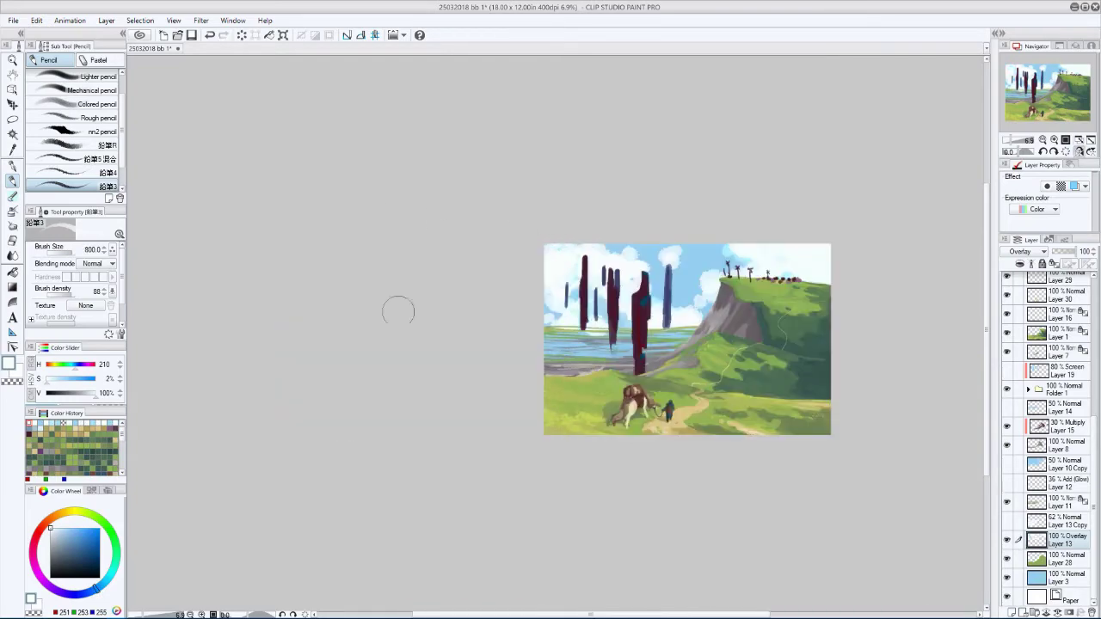
key("h")
key("h")
key("bracketright")
key("bracketright")
key("bracketright")
- Paint dark purple-grey (62, 53, 74) horizontal streaks across the water behind the pillars on Layer 11 at brush size 200
key("ctrl+plus")
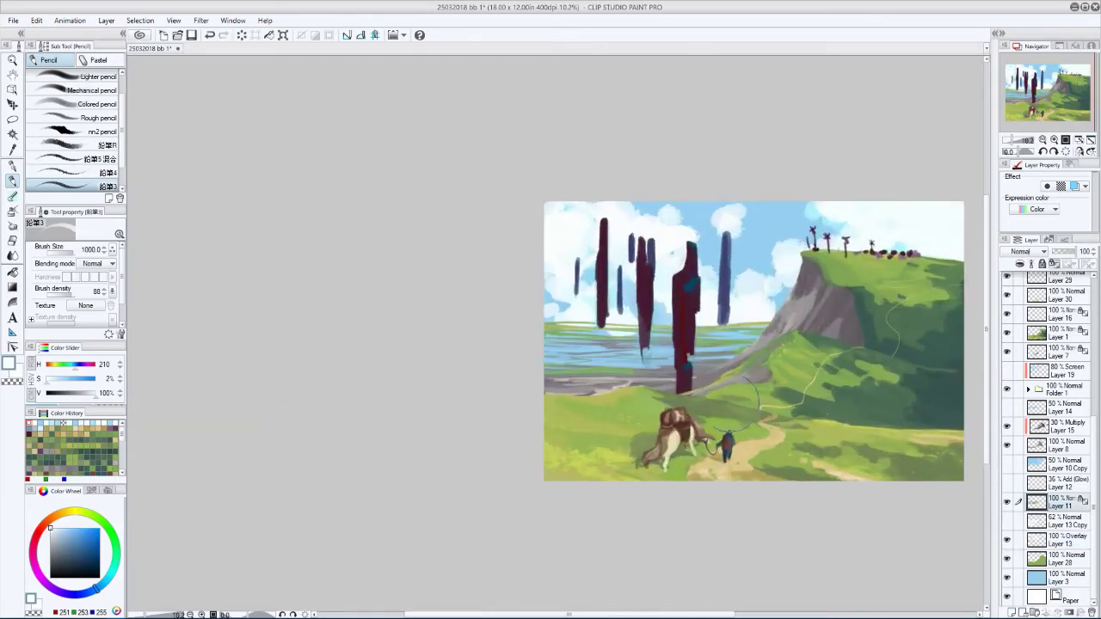
left_click(1058, 502)
left_click(675, 318, "alt")
key("minus")
key("bracketleft")
key("bracketleft")
key("bracketleft")
key("bracketleft")
key("bracketleft")
mouse_move(740, 272)
left_mouse_down()
mouse_move(675, 340)
mouse_move(602, 233)
mouse_move(551, 344)
left_mouse_up()
key("minus")
key("minus")
key("ctrl+at")
key("bracketleft")
key("bracketleft")
key("bracketleft")
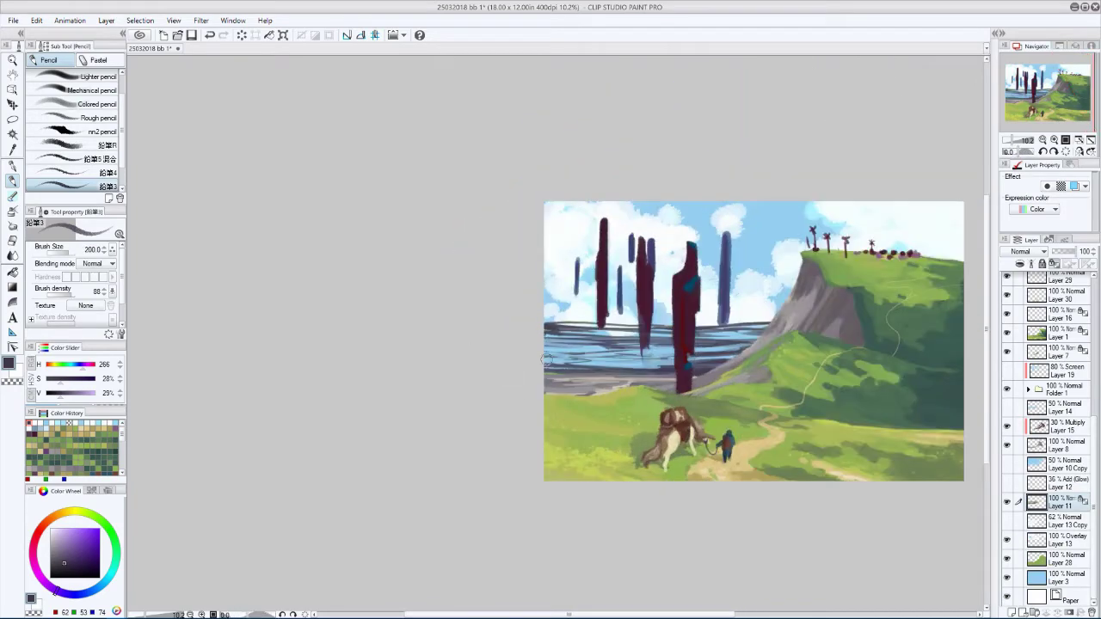
- Sample dark maroon (69, 25, 47) from the pillars and rotate the canvas 30 degrees to paint the shoreline at brush size 120
left_click(605, 277, "alt")
key("minus")
key("minus")
key("asciicircum")
key("asciicircum")
key("asciicircum")
key("asciicircum")
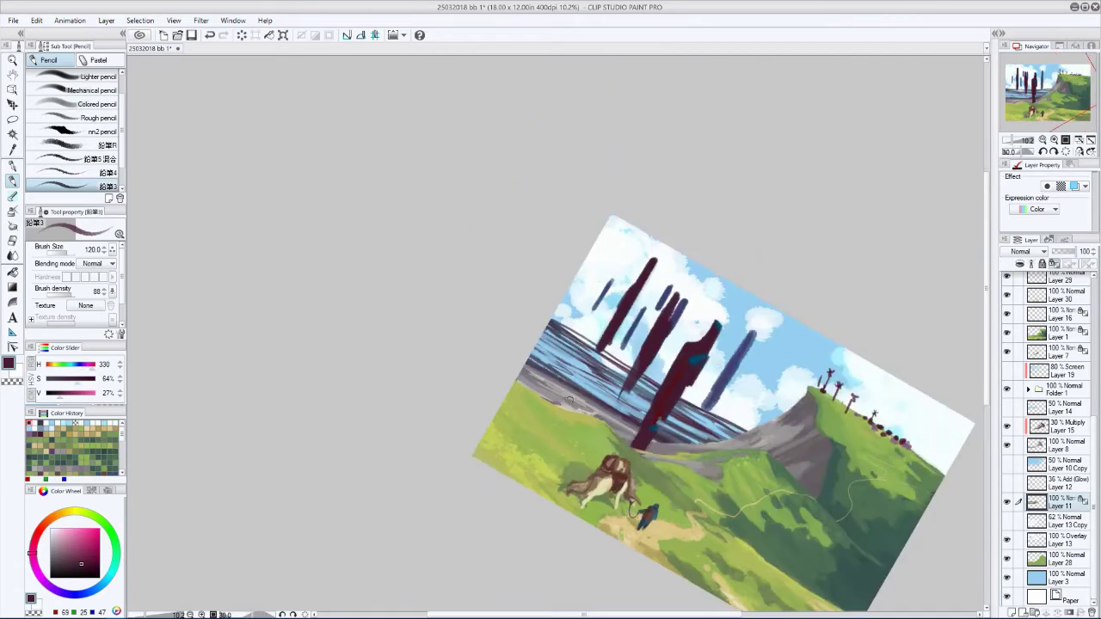
- Add a new layer directly above Layer 8 and clip it to that layer
key("minus")
key("minus")
key("minus")
key("h")
key("ctrl+at")
key("h")
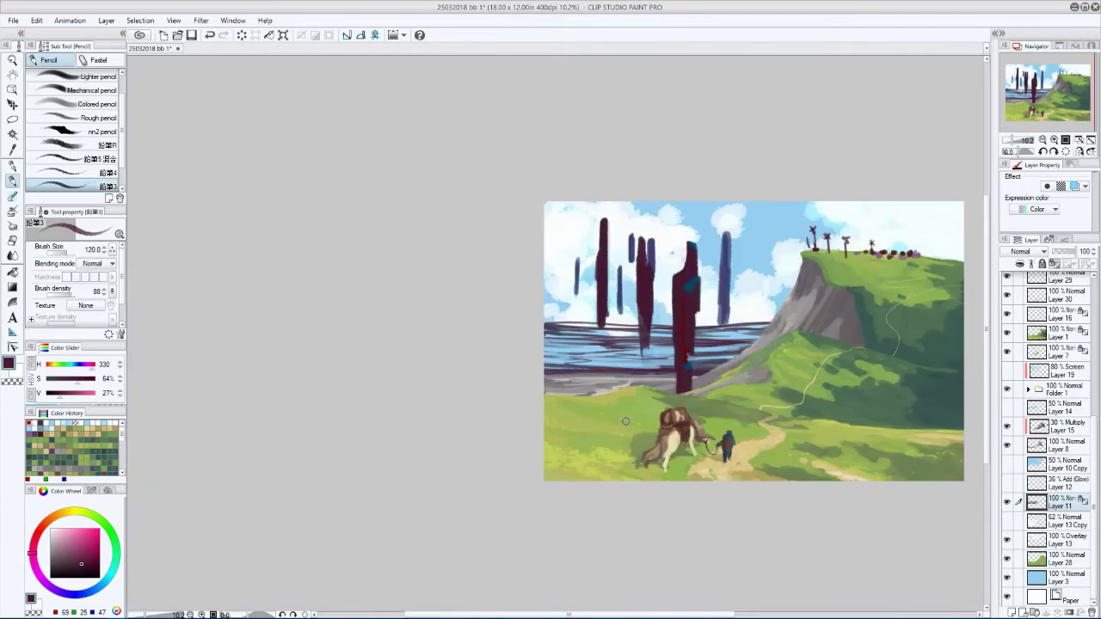
key("ctrl+shift+n")
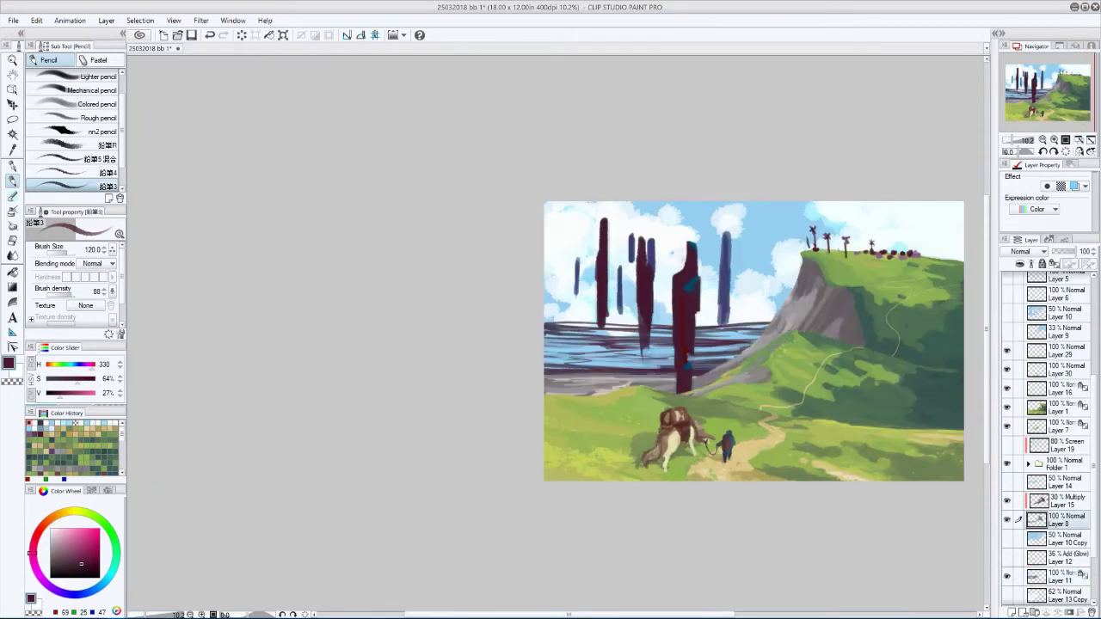
- Sample dark blue, purple and red tones from the painting and brush dark strokes over the grey shoreline on Layer 31
key("minus")
key("minus")
key("minus")
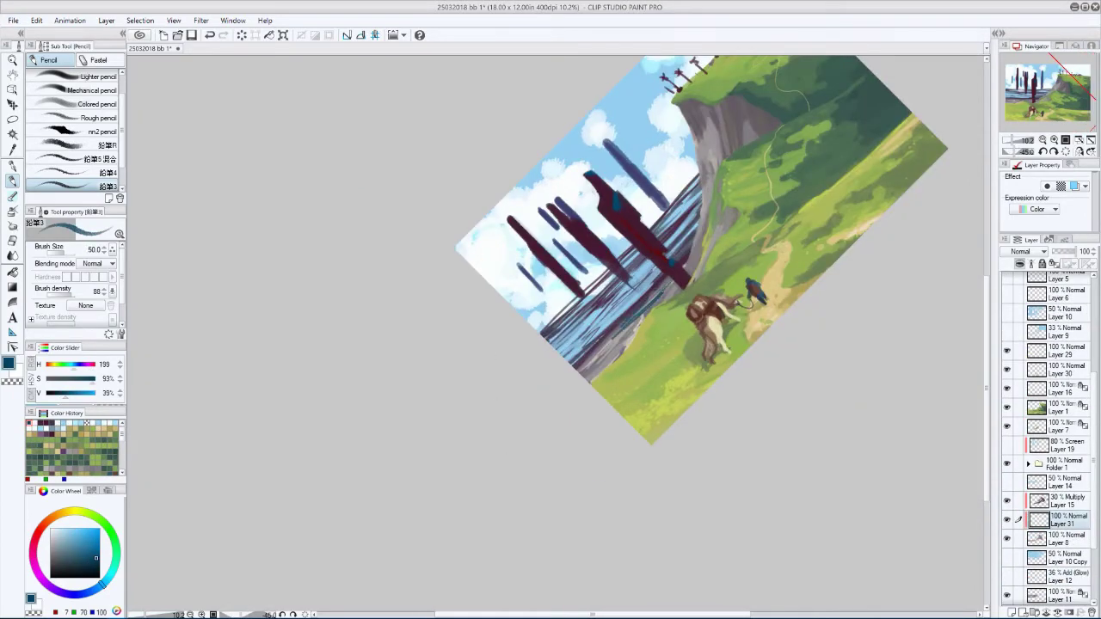
left_click(688, 258, "alt")
left_click(617, 337, "alt")
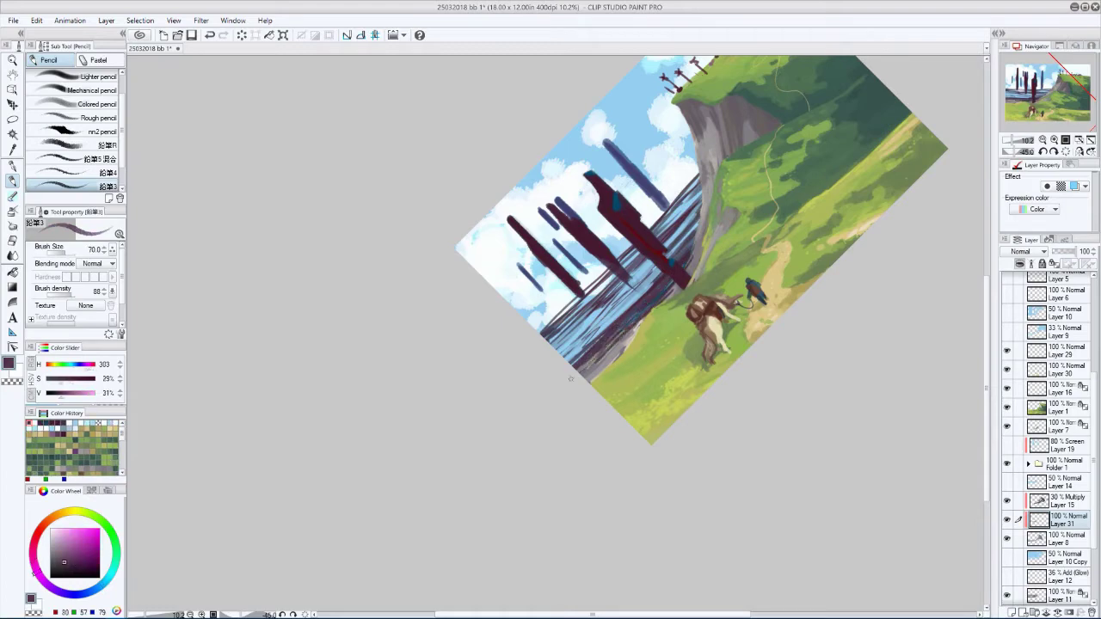
left_click(669, 299, "alt")
left_click(697, 250, "alt")
key("asciicircum")
key("asciicircum")
key("asciicircum")
key("asciicircum")
key("asciicircum")
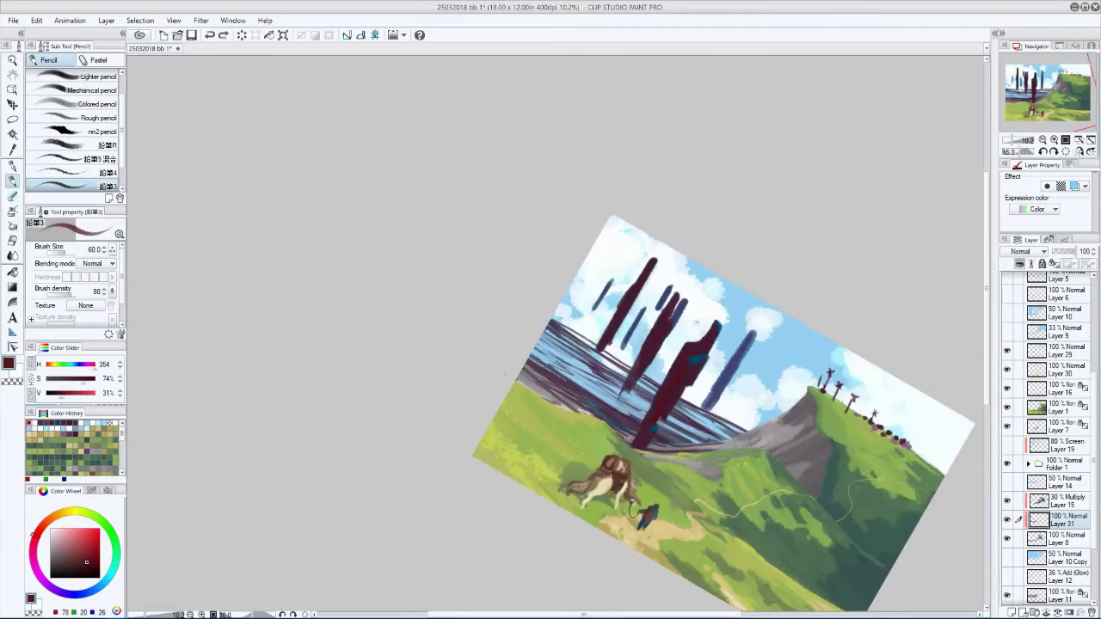
- Paint dark lines along the foot of the cliff to the large tower's base and clean them up with transparent colour
key("minus")
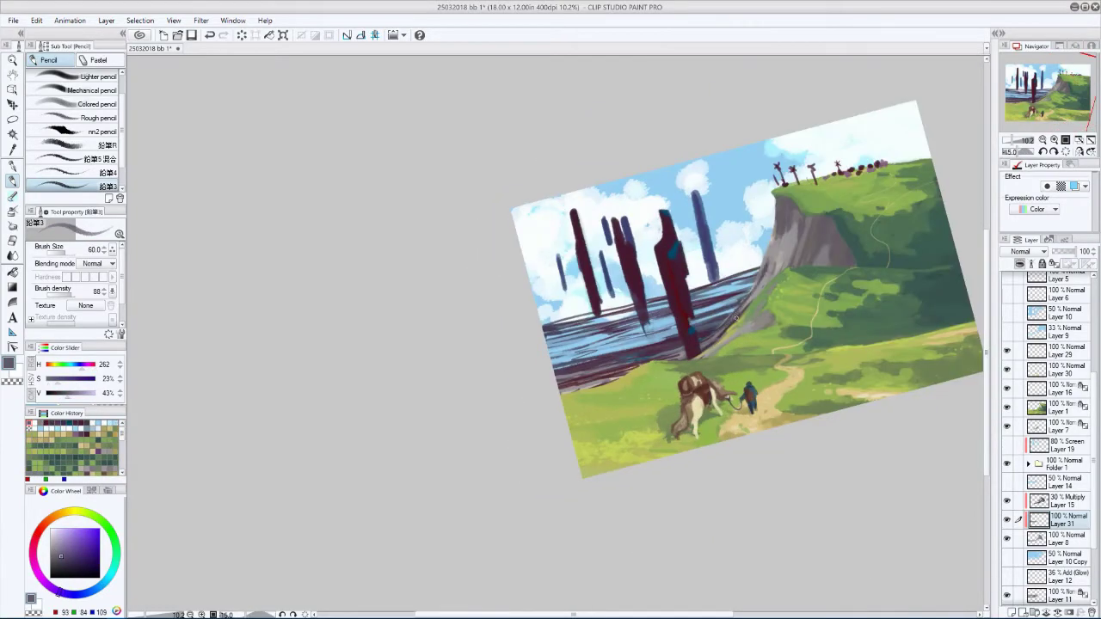
key("h")
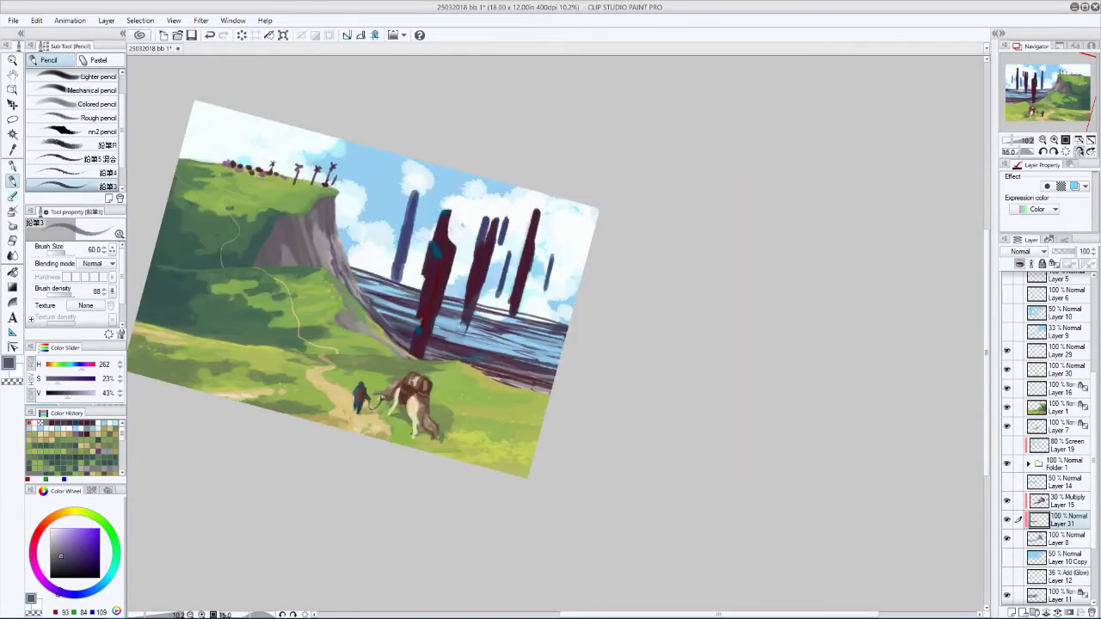
left_click(426, 316, "alt")
key("bracketright")
key("h")
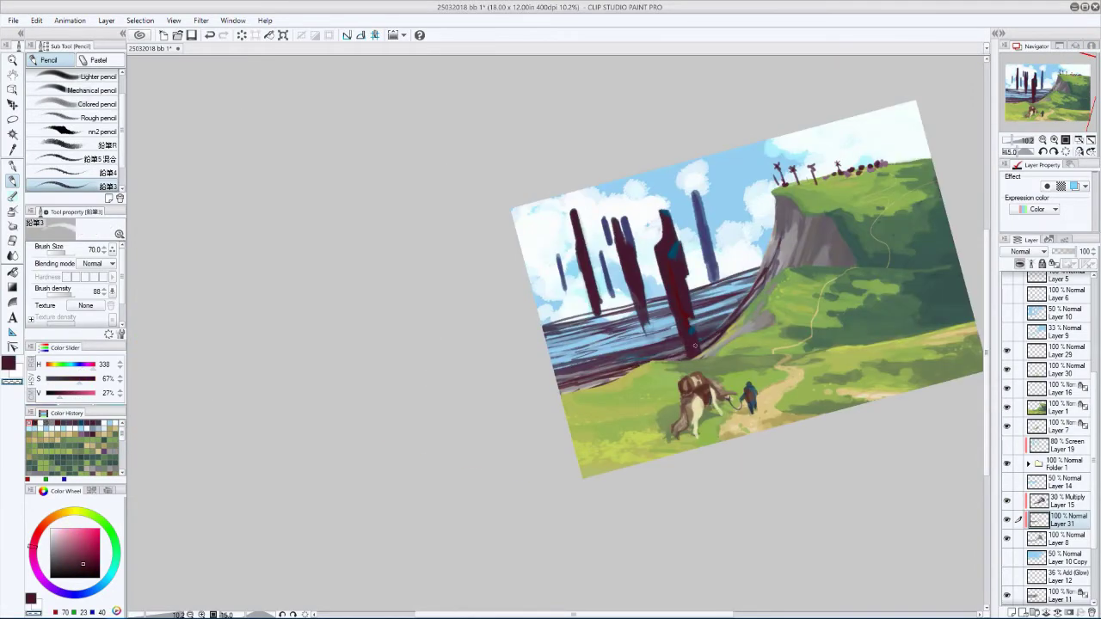
key("asciicircum")
key("asciicircum")
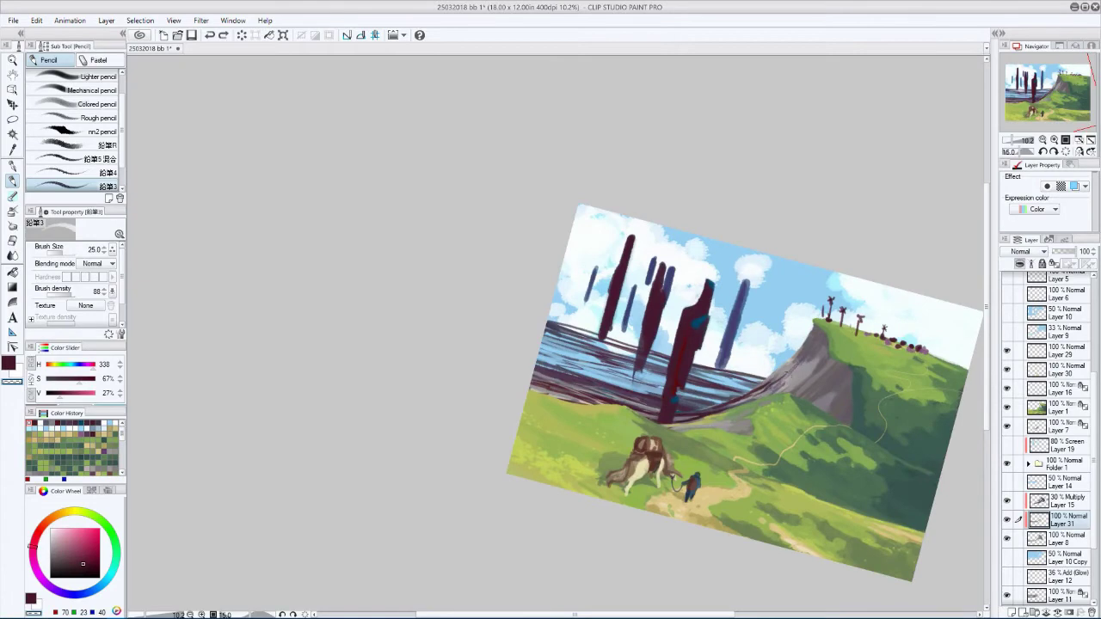
- Check the whole painting's values in greyscale using the topmost correction layer, both normal and mirrored, and hide that layer again
key("h")
key("minus")
key("minus")
key("ctrl+minus")
key("h")
scroll(1046, 420, "up", 5)
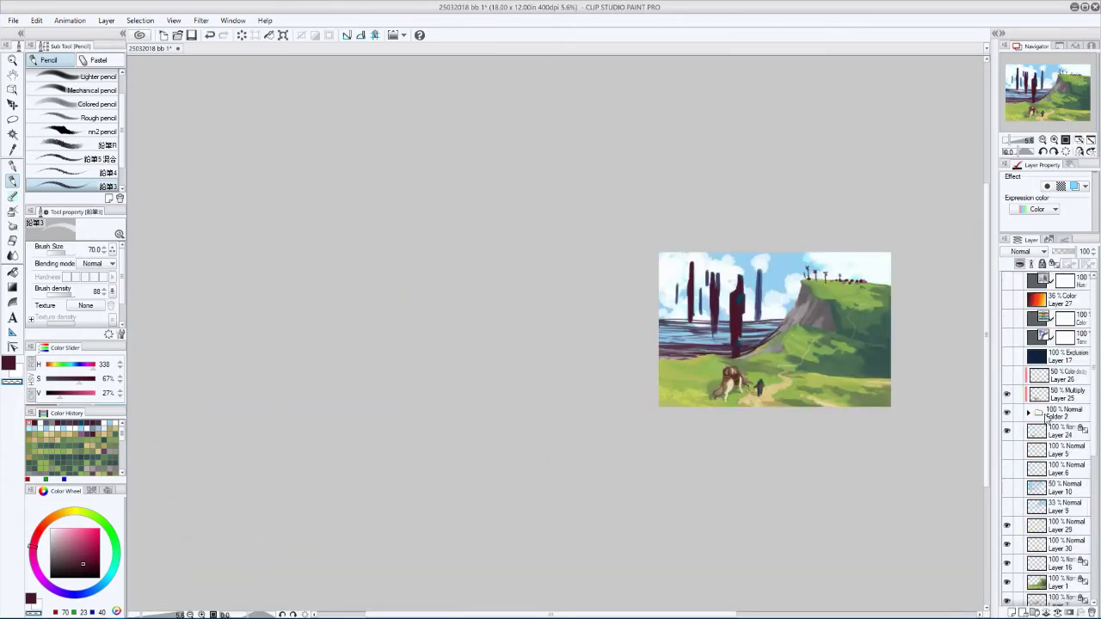
left_click(1008, 281)
left_click(1007, 282)
left_click(1033, 564)
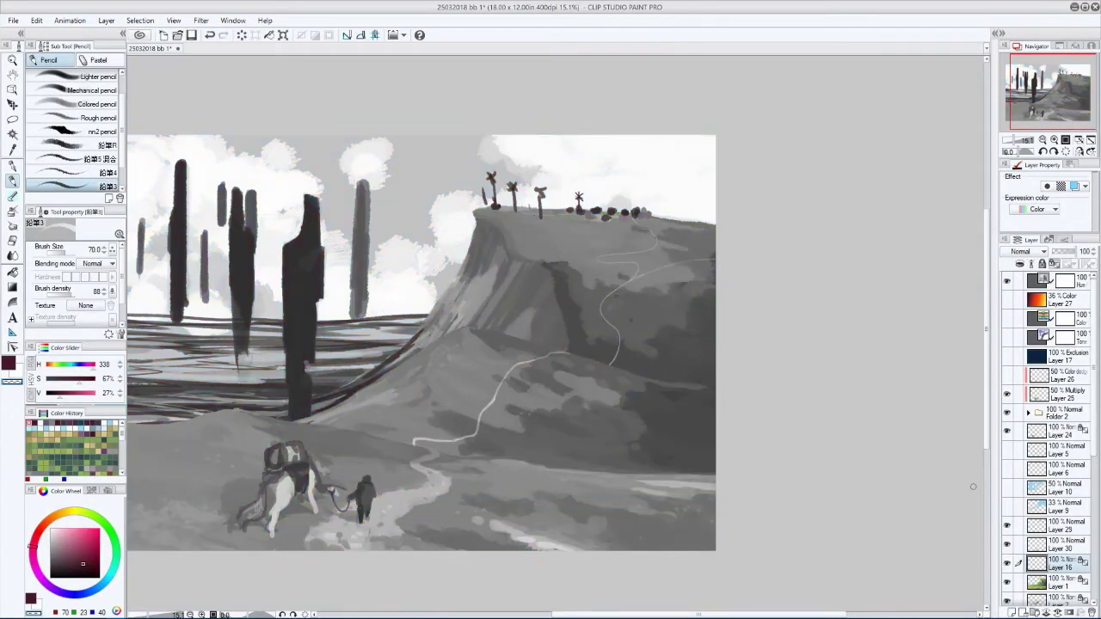
key("h")
left_click(1008, 281)
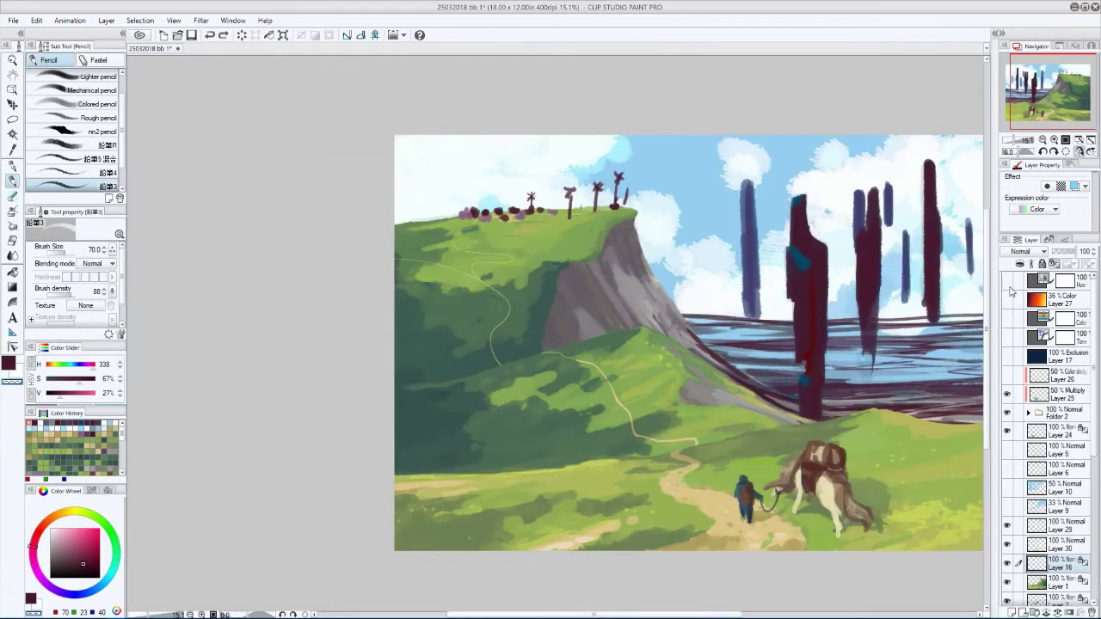
scroll(763, 397, "down", 4)
key("h")
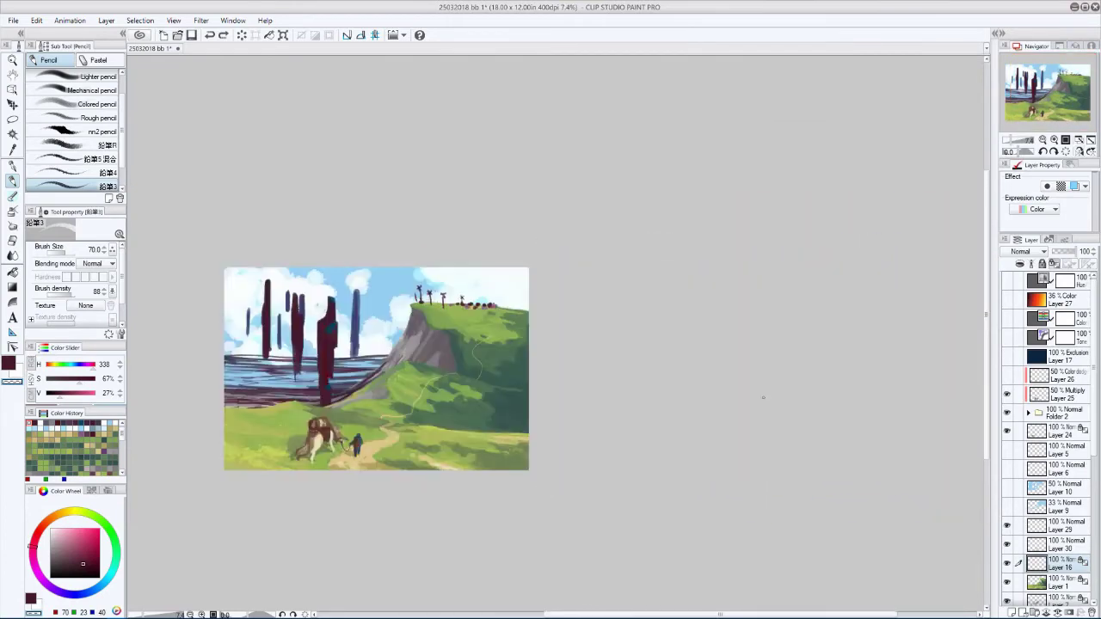
- Show the Exclusion Layer 17 and change Layer 27's blending mode to Overlay
left_click(1008, 358)
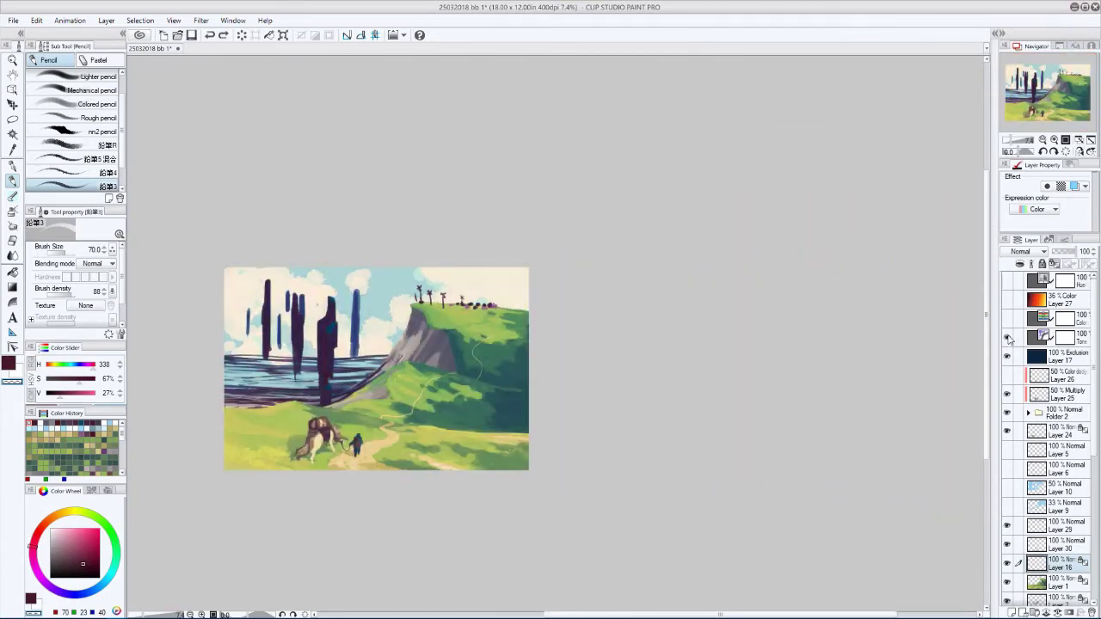
left_click(1007, 299)
left_click(1062, 300)
left_click(1024, 251)
left_click(1013, 394)
- Add a layer above the colour correction layer and cover it with soft airbrush yellow, with dark blue over the sky and sea area
left_click(1063, 318)
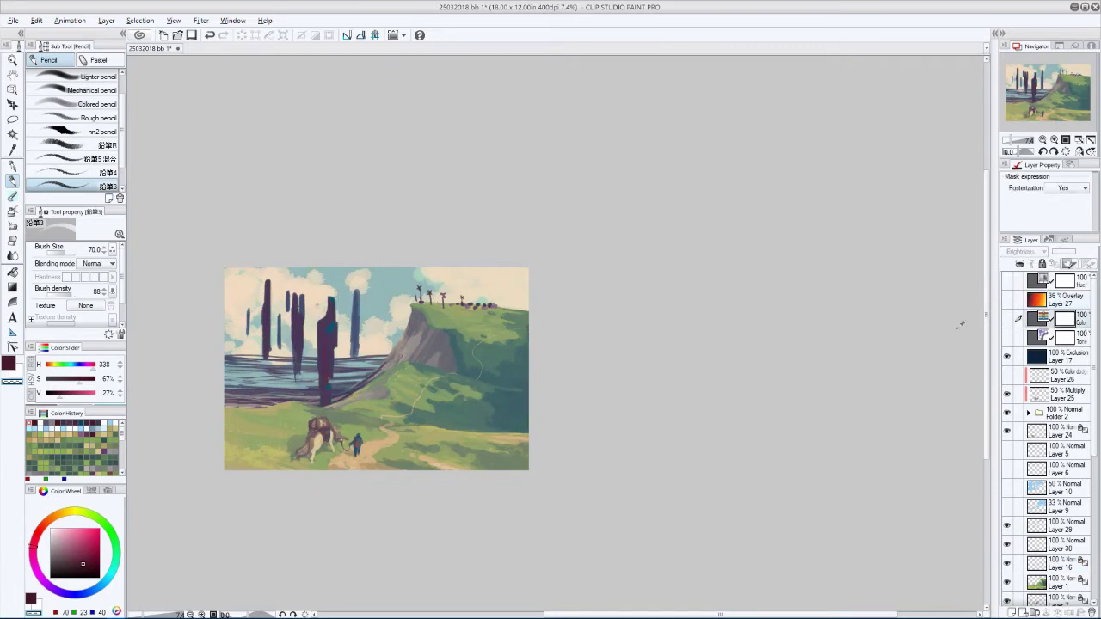
left_click(423, 273, "alt")
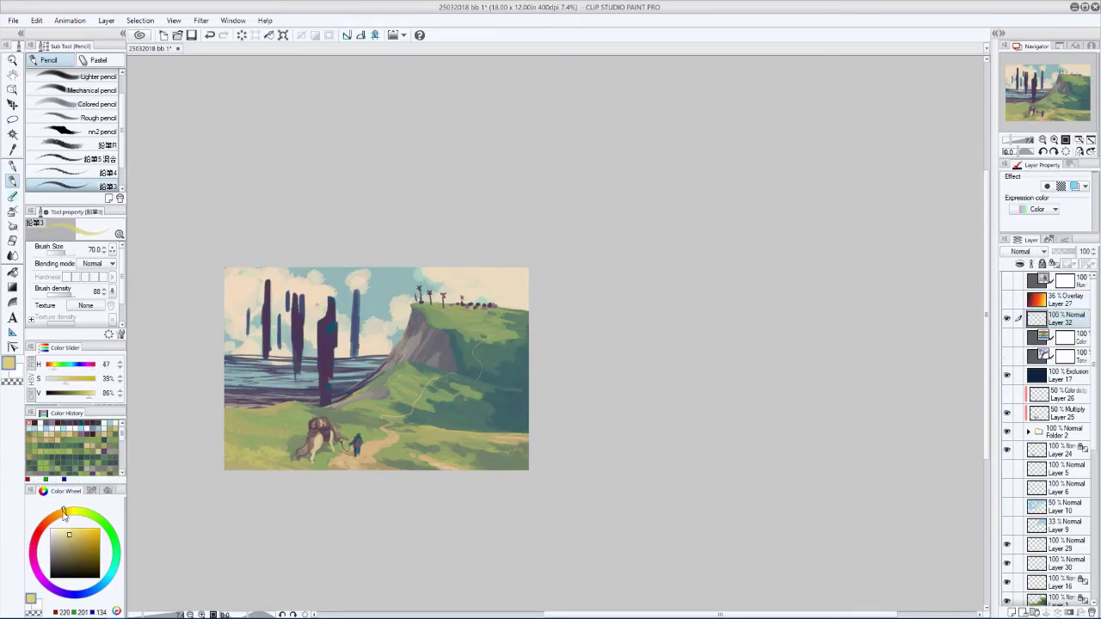
key("b")
mouse_move(427, 264)
left_mouse_down()
mouse_move(488, 405)
mouse_move(412, 387)
mouse_move(369, 430)
left_mouse_up()
left_click(34, 424)
mouse_move(249, 284)
left_mouse_down()
mouse_move(326, 276)
mouse_move(221, 327)
mouse_move(491, 333)
left_mouse_up()
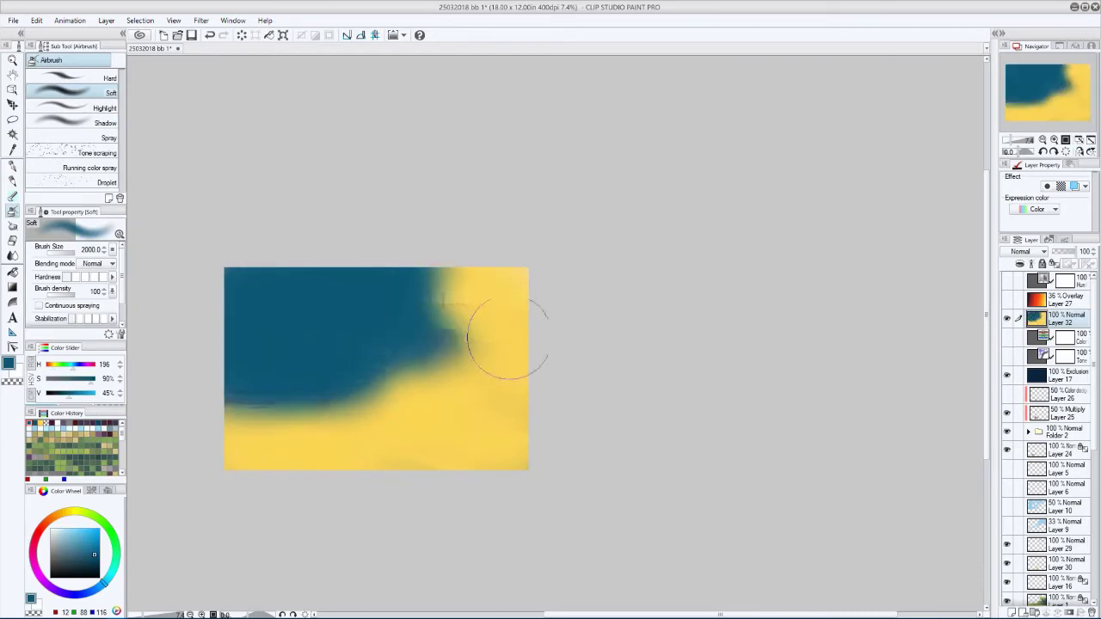
left_click(492, 332, "alt")
- Set Layer 32 to Overlay blending at 24% opacity
scroll(1020, 254, "down", 19)
scroll(1020, 253, "down", 6)
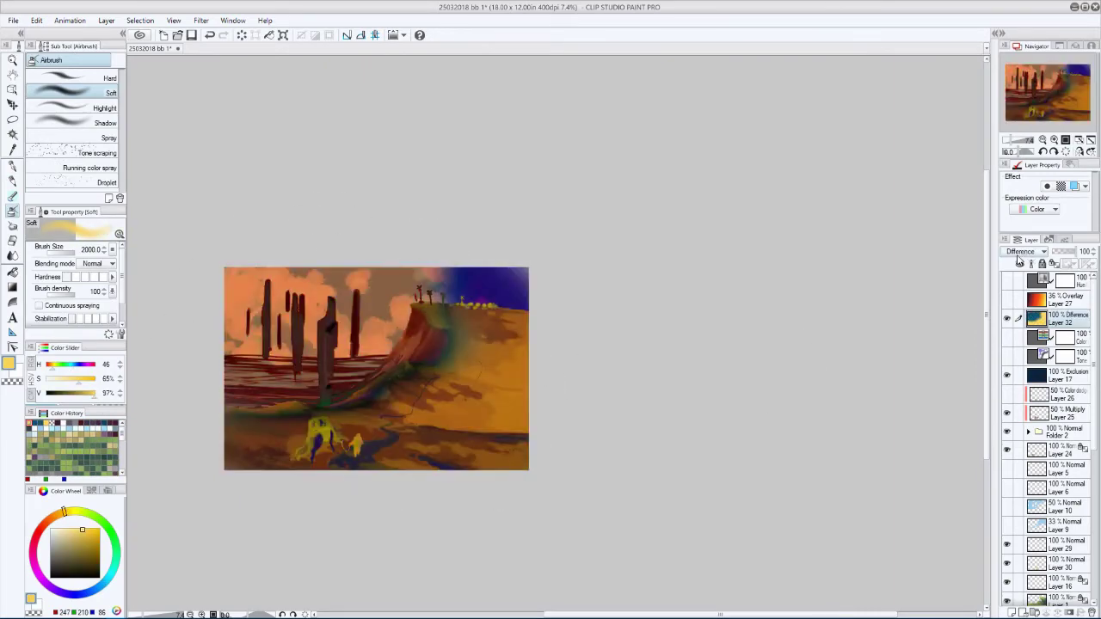
scroll(1022, 252, "down", 4)
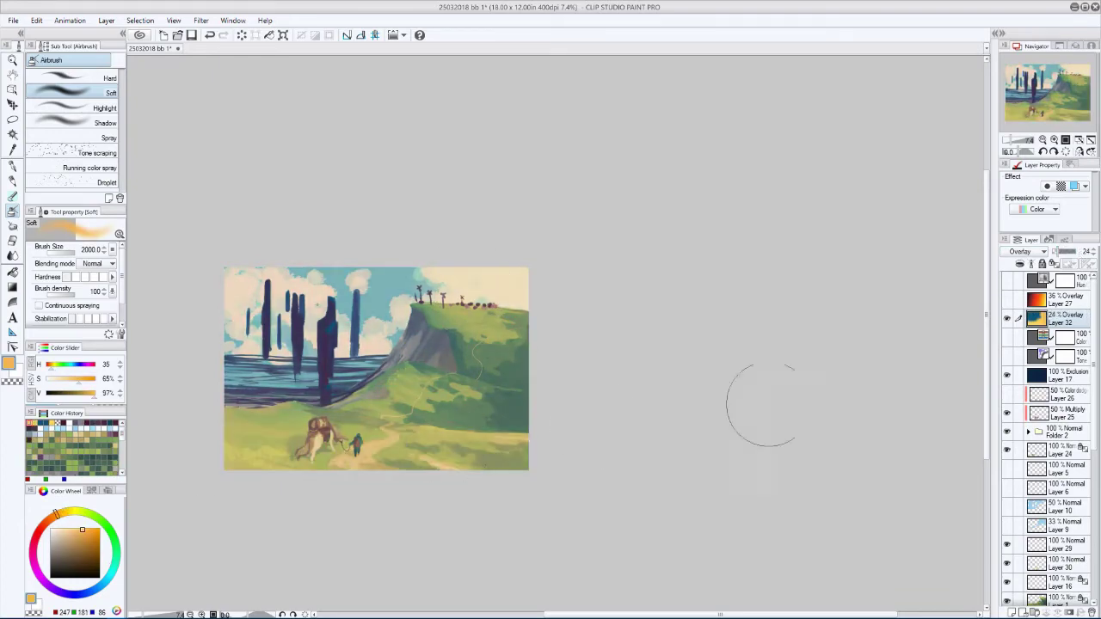
- Return Layer 32 to 100% opacity, airbrush bright blue over the sky and sea and orange-red over the cliff and foreground
key("h")
left_click(106, 583)
mouse_move(860, 283)
left_mouse_down()
mouse_move(757, 344)
mouse_move(676, 283)
left_mouse_up()
key("h")
left_click(47, 527)
left_click(92, 536)
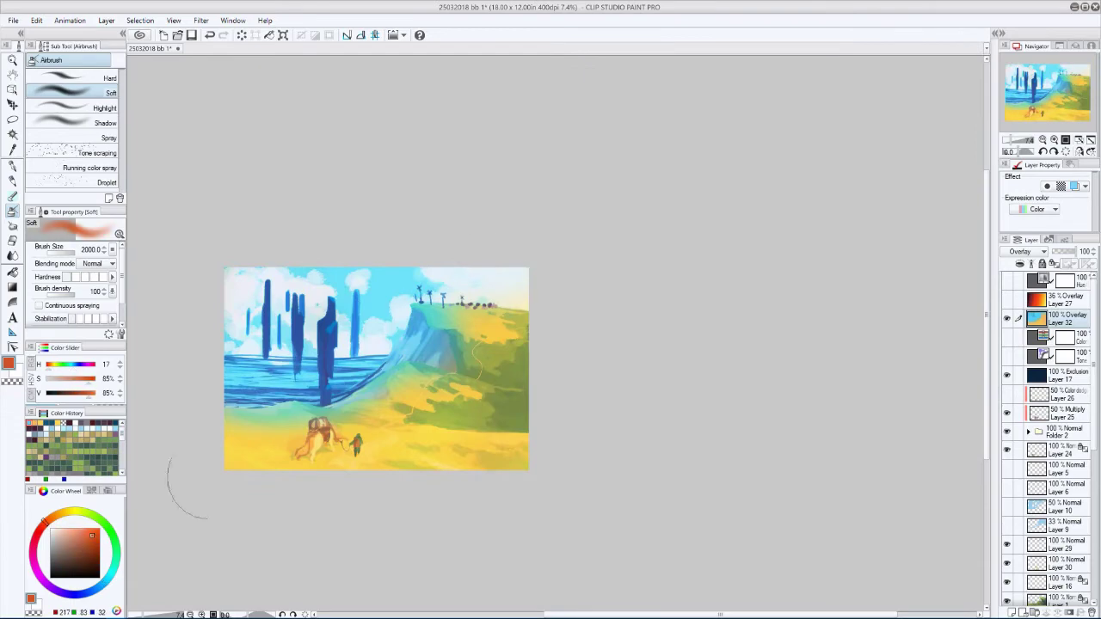
mouse_move(482, 275)
left_mouse_down()
mouse_move(319, 447)
mouse_move(258, 534)
left_mouse_up()
key("h")
left_click(86, 562)
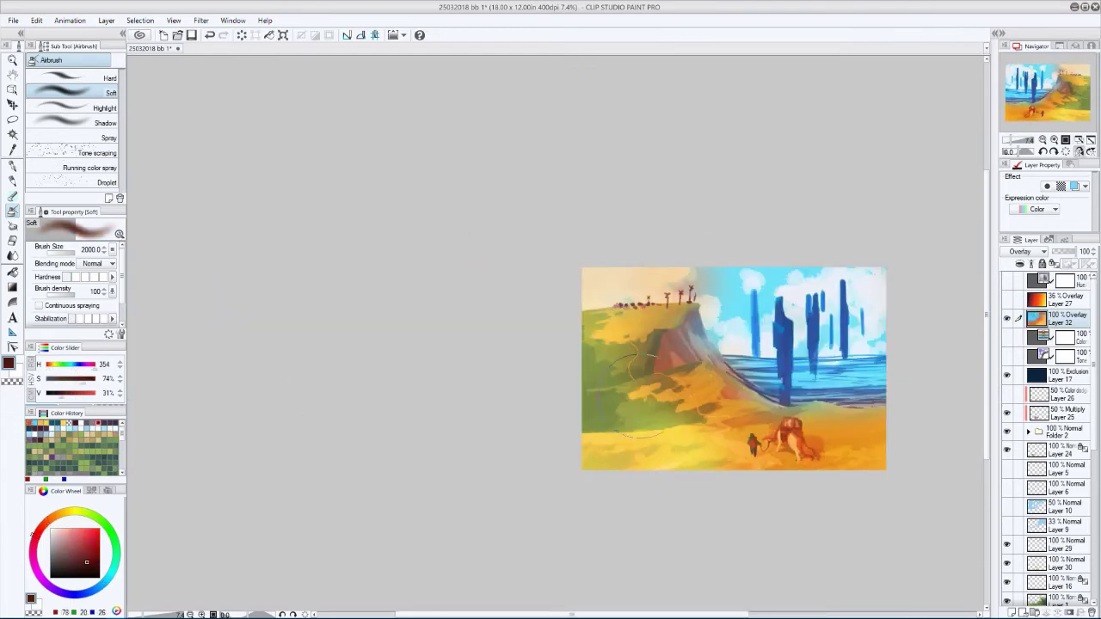
- Lower Layer 32 to 33% opacity and compare Multiply, Color burn, Add, Brightness and Darker color before settling on Overlay
key("h")
left_click_drag(1080, 251, 1062, 257)
scroll(1024, 252, "up", 11)
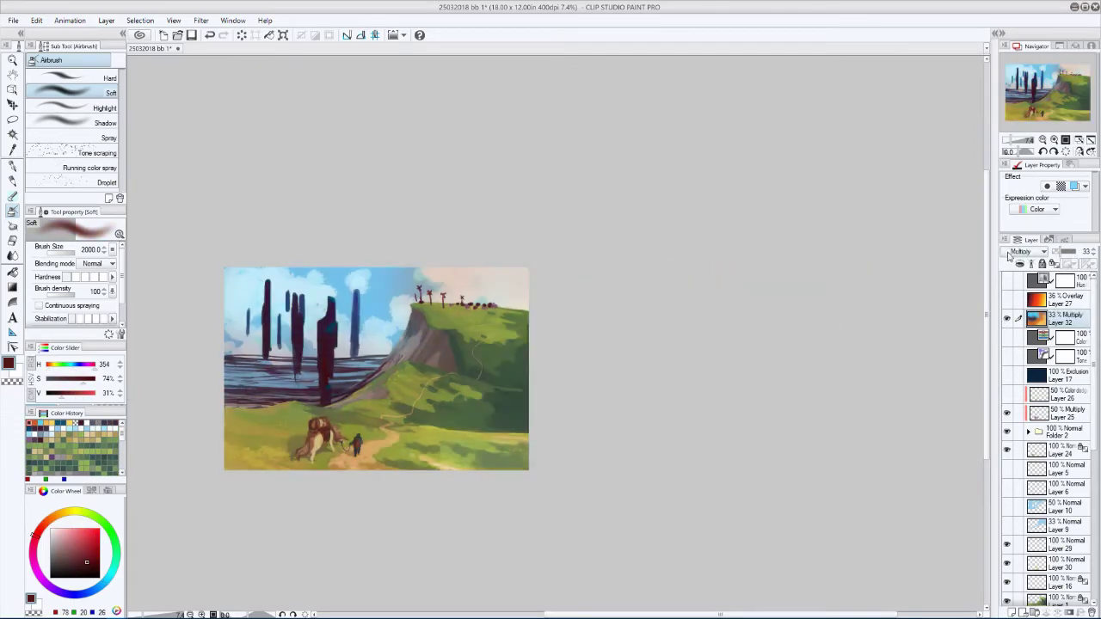
left_click(1006, 280)
left_click(1006, 281)
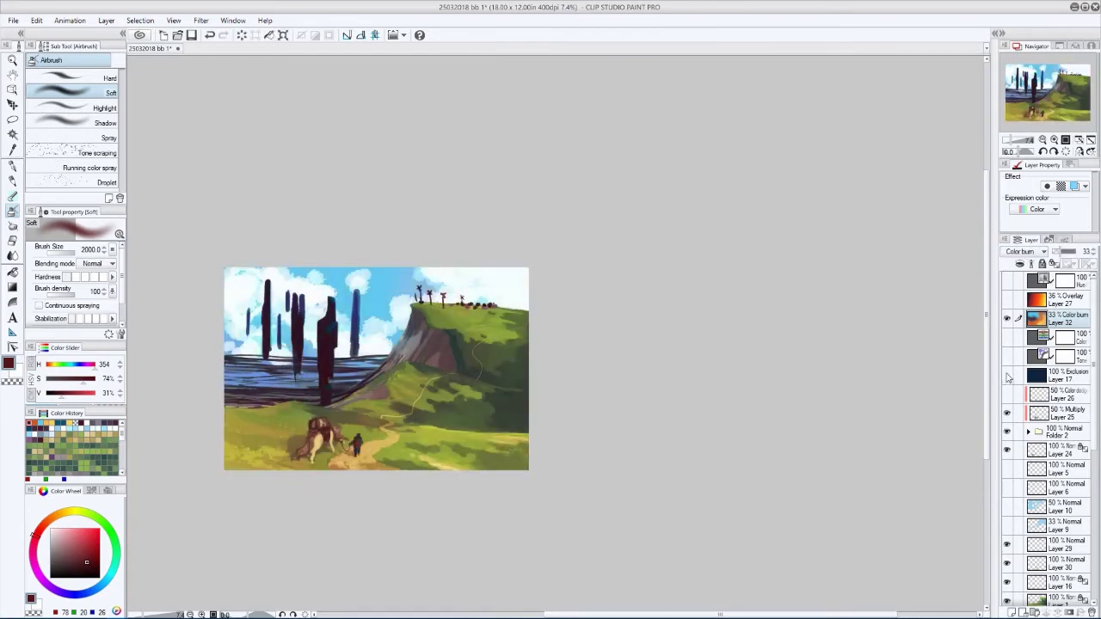
scroll(1024, 251, "down", 5)
scroll(1012, 252, "down", 5)
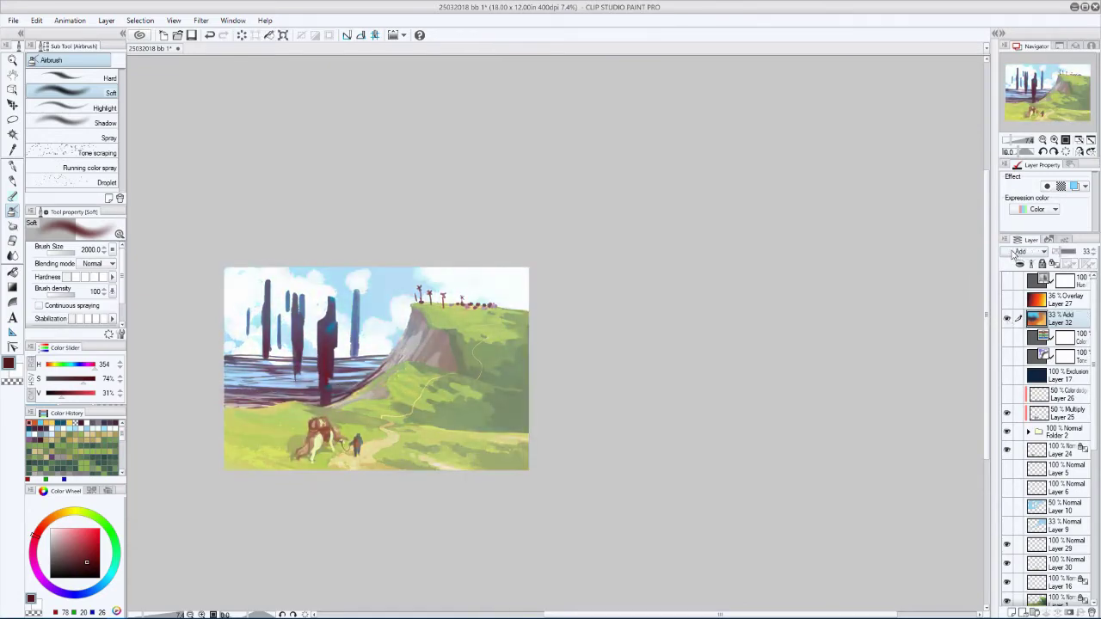
scroll(1013, 252, "down", 13)
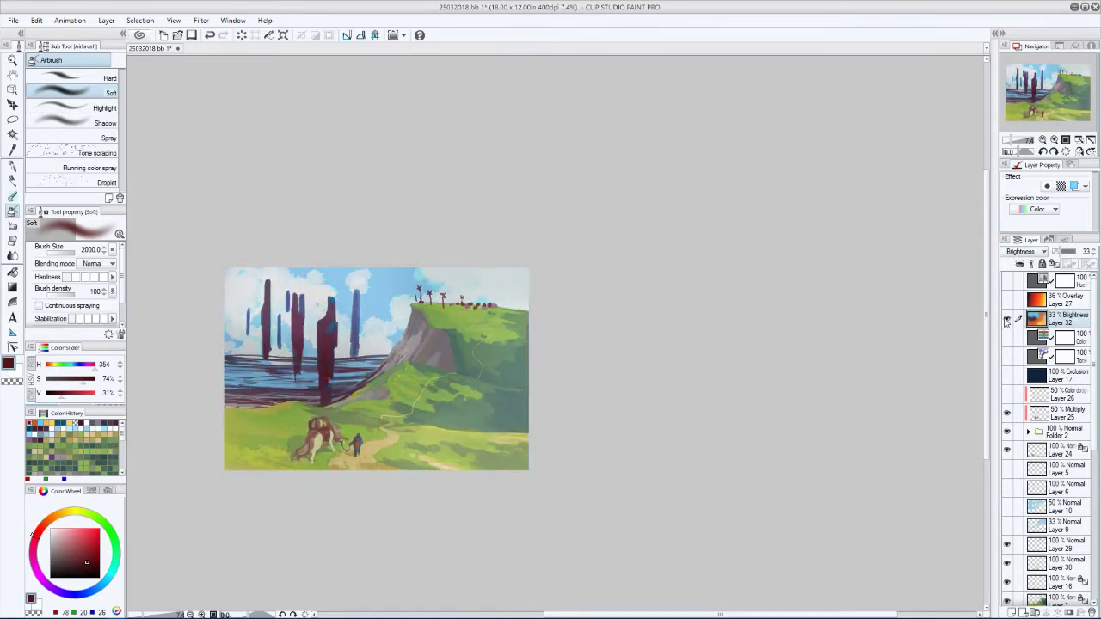
scroll(1010, 254, "up", 1)
scroll(1008, 252, "up", 9)
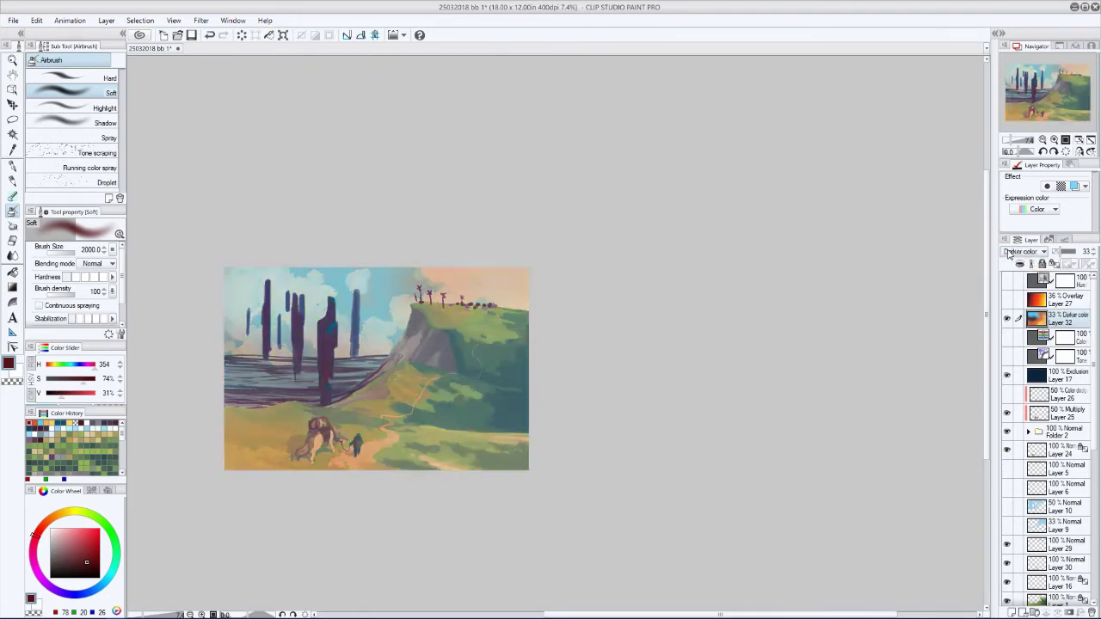
- Pick a dark ochre (H 41, S 93, V 52) and airbrush it over the green hillside on Layer 32
key("h")
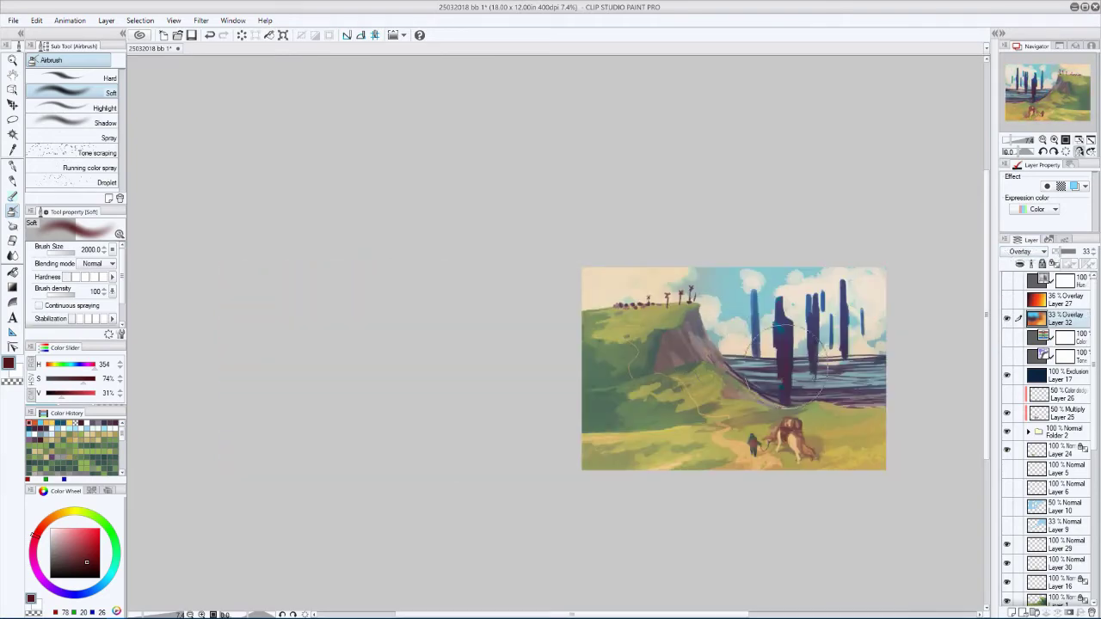
key("h")
key("bracketleft")
left_click(60, 513)
left_click(96, 553)
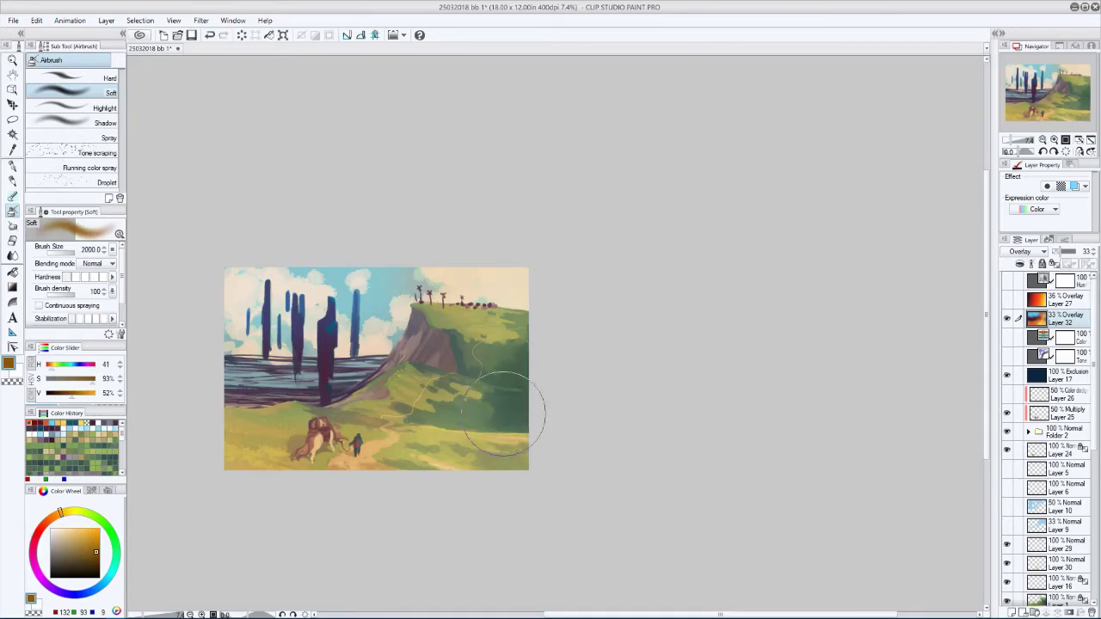
key("h")
key("bracketright")
- Show the colour correction layer below Layer 32 and compare the painting with Exclusion Layer 17 hidden and shown
left_click(1008, 337)
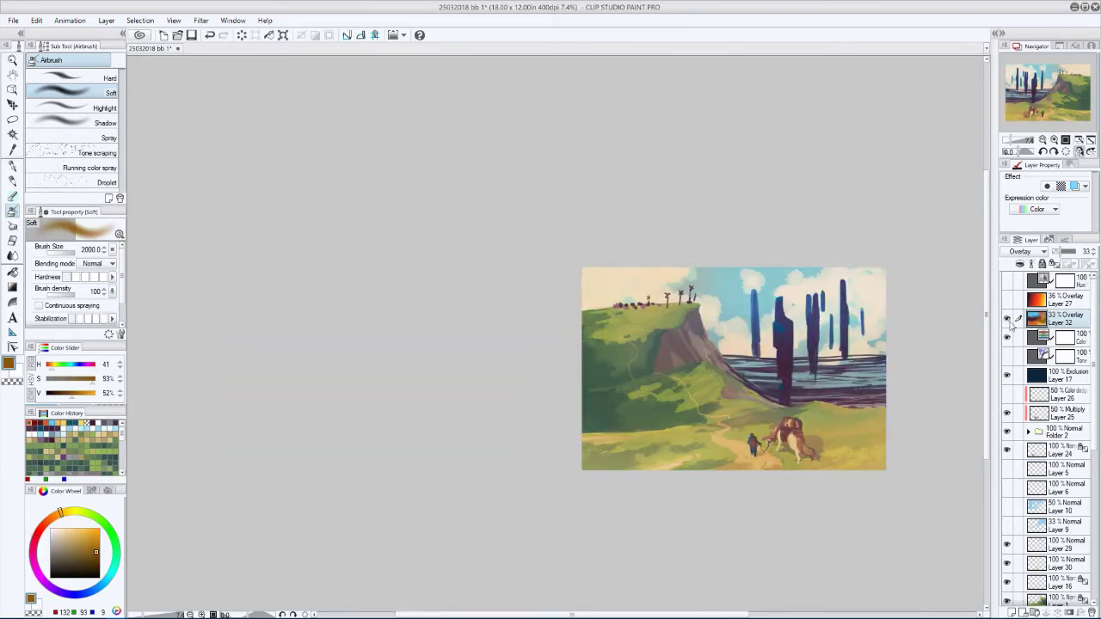
key("h")
key("h")
key("h")
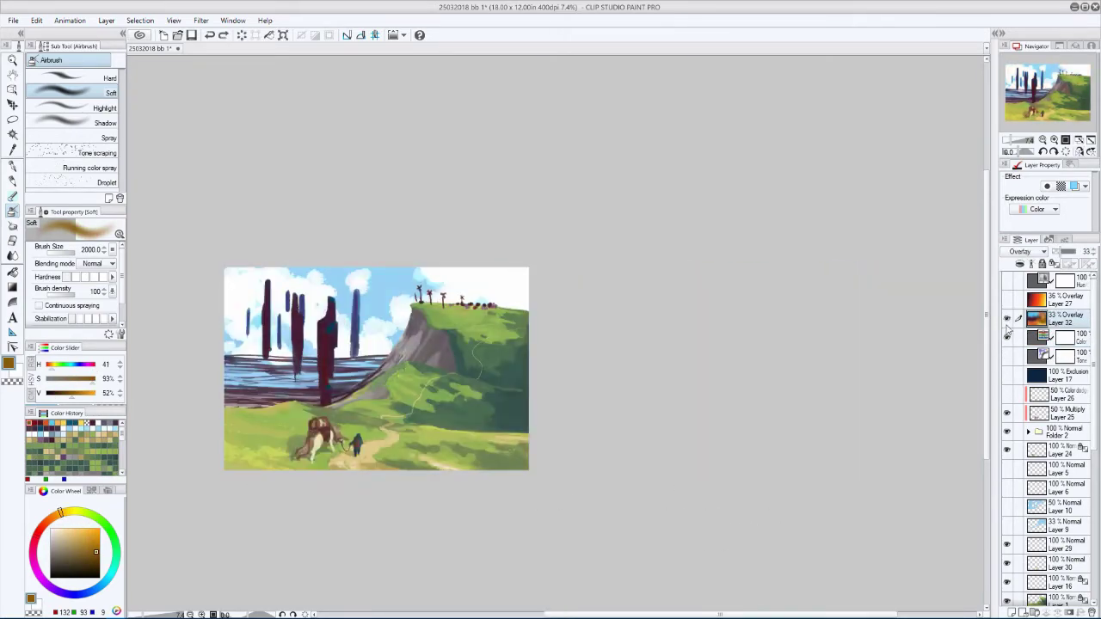
key("h")
left_click(1007, 375)
key("h")
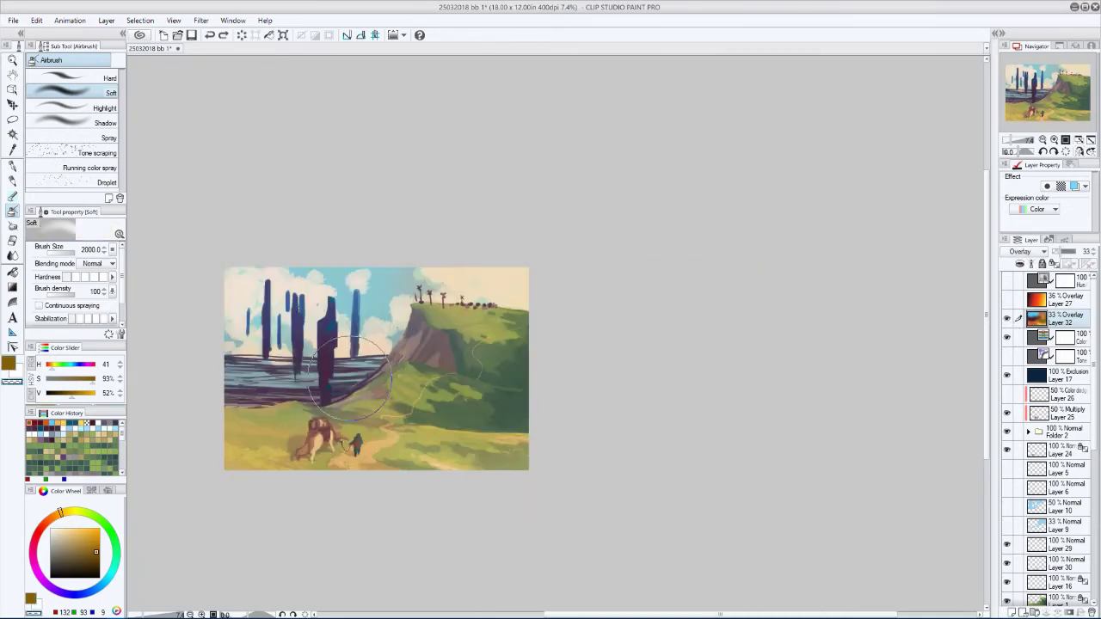
- Airbrush the sampled sky blue over the sea on Layer 32 and check the values briefly in greyscale
key("h")
left_click(749, 284, "alt")
key("h")
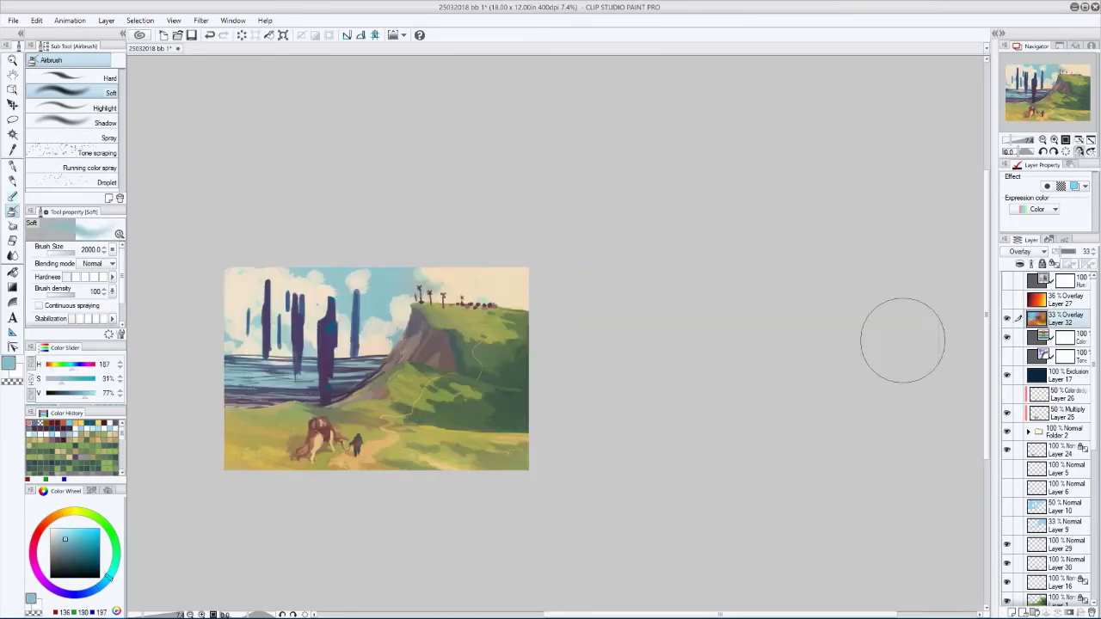
key("h")
key("h")
left_click(1006, 284)
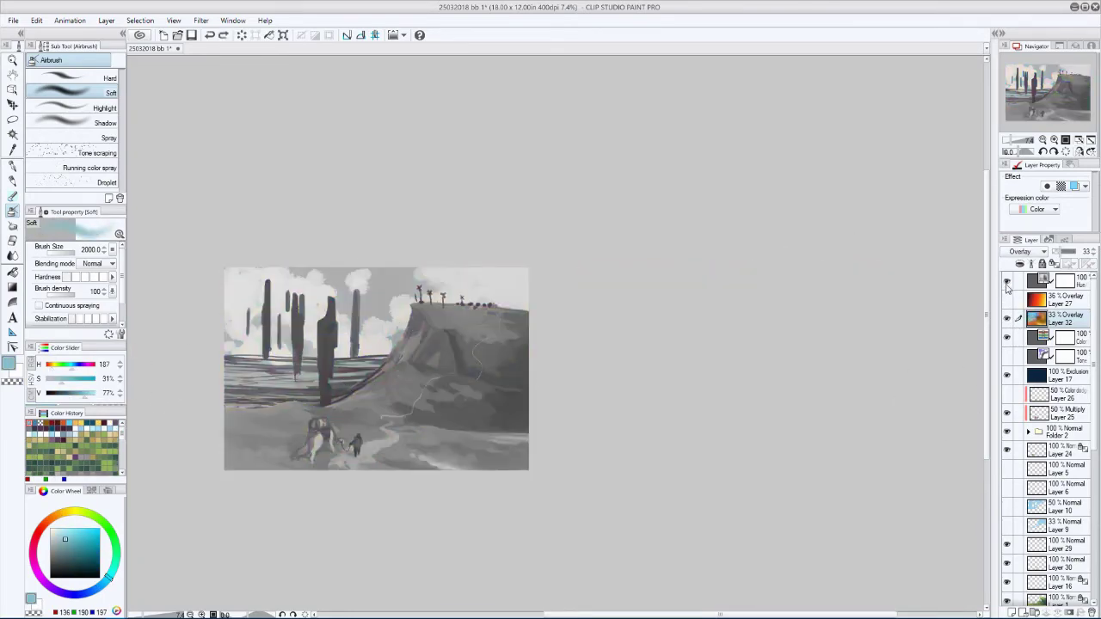
left_click(1008, 284)
left_click(1054, 449)
key("ctrl+u")
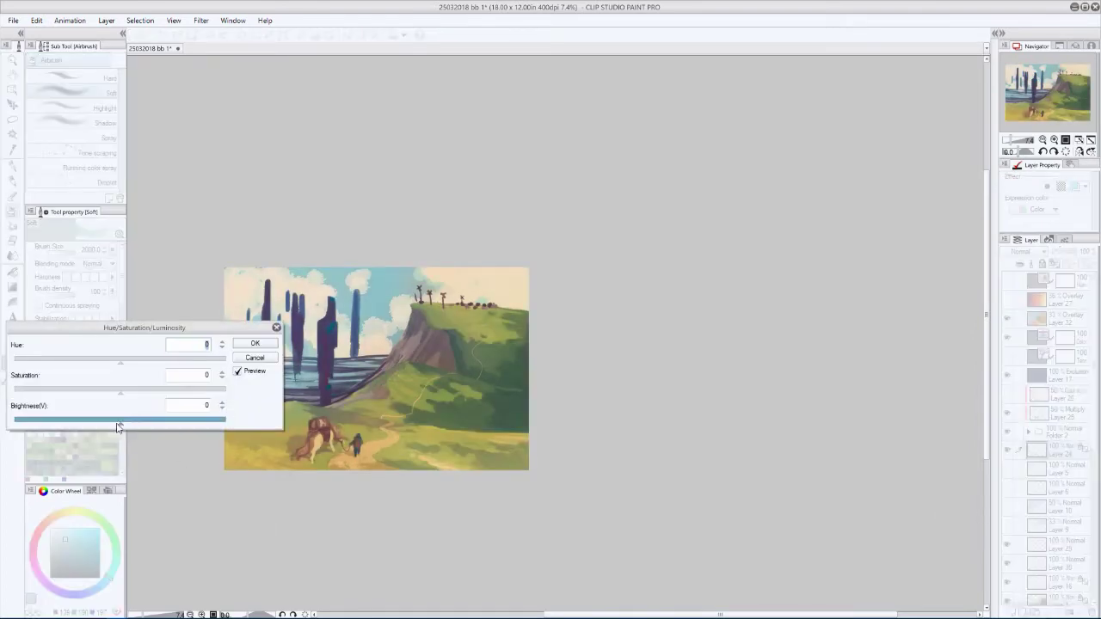
key("Escape")
- Close the hue adjustment unchanged and compare the painting with the blue fill on Layer 3 hidden and shown
scroll(1016, 444, "down", 2)
scroll(1016, 444, "down", 2)
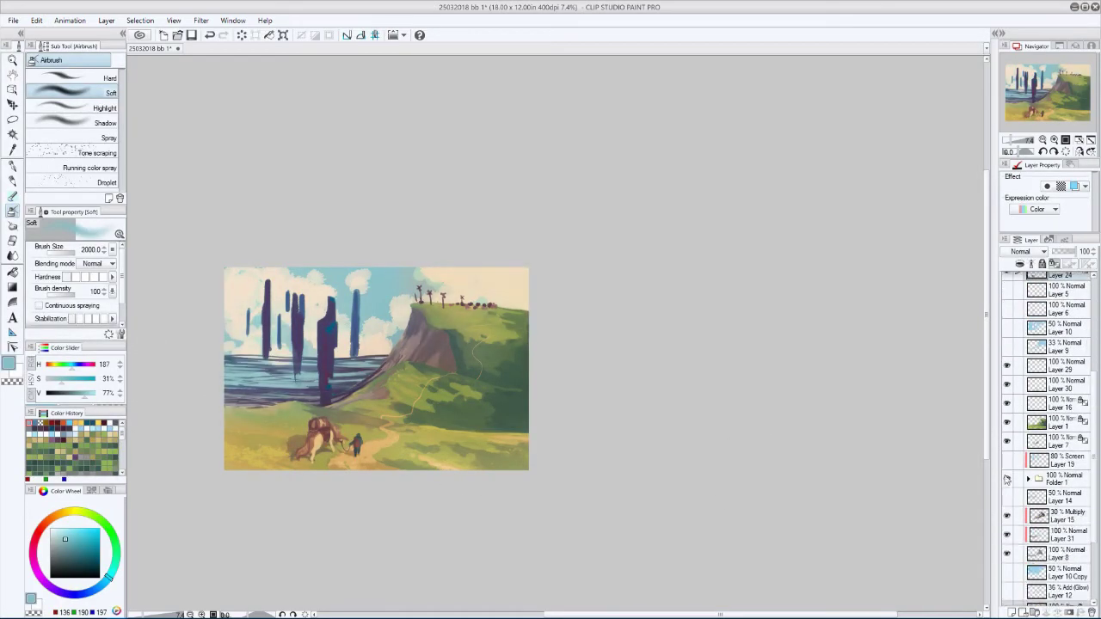
scroll(1017, 526, "down", 2)
left_click(1007, 588)
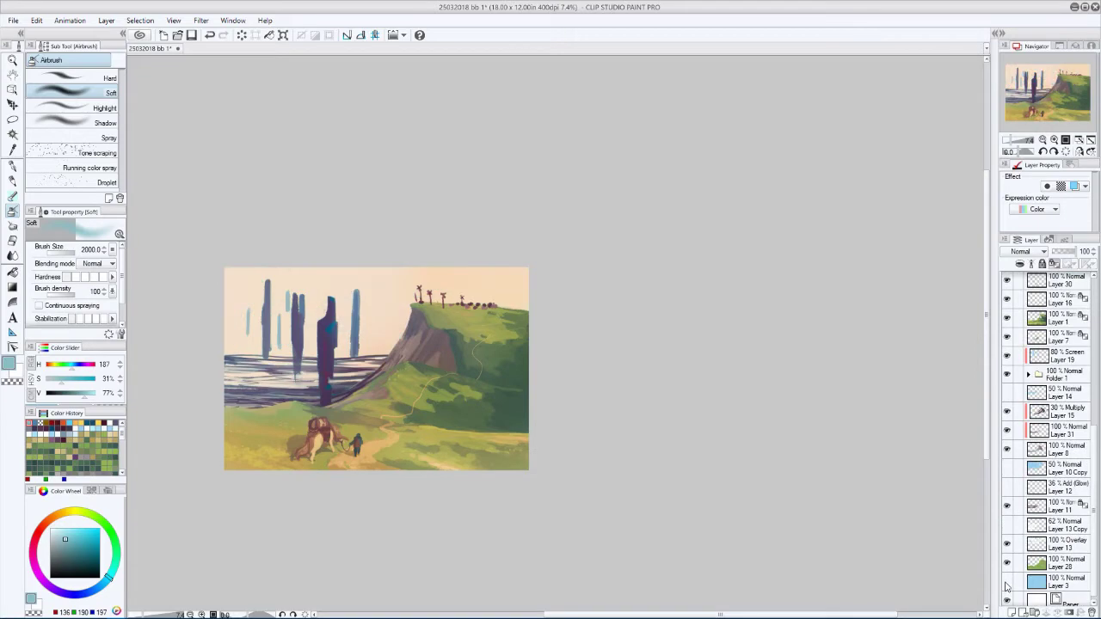
left_click(1007, 587)
left_click(1006, 588)
- Mirror the canvas and show the greyscale correction layer to check the painting's values
key("h")
scroll(1016, 299, "up", 4)
left_click(1007, 279)
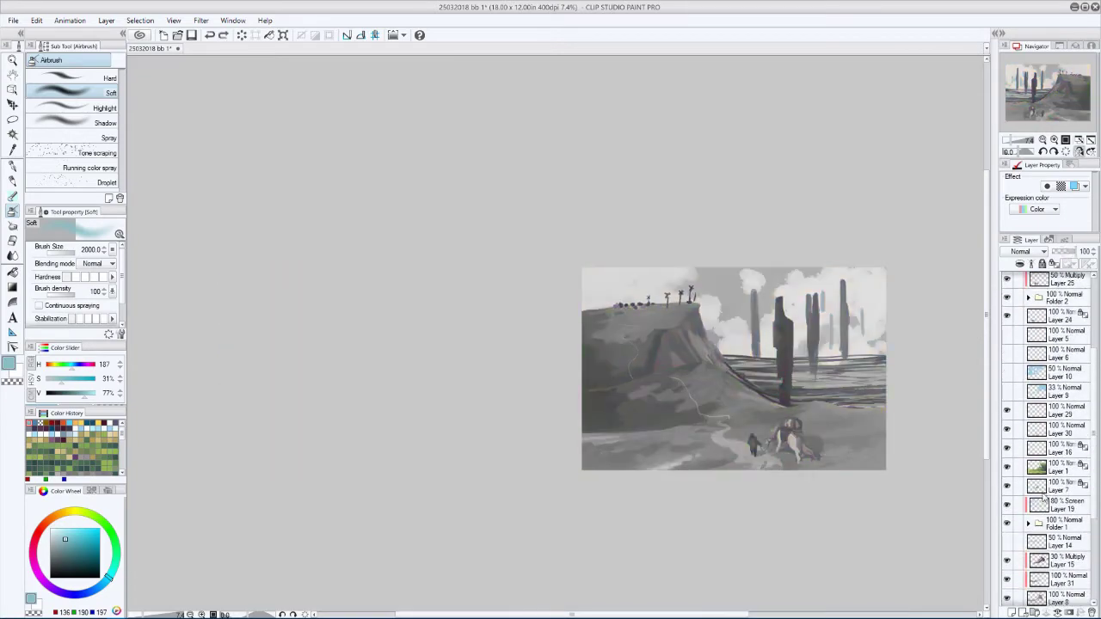
left_click(1008, 279)
left_click(1007, 279)
scroll(1008, 514, "down", 4)
scroll(1008, 514, "down", 1)
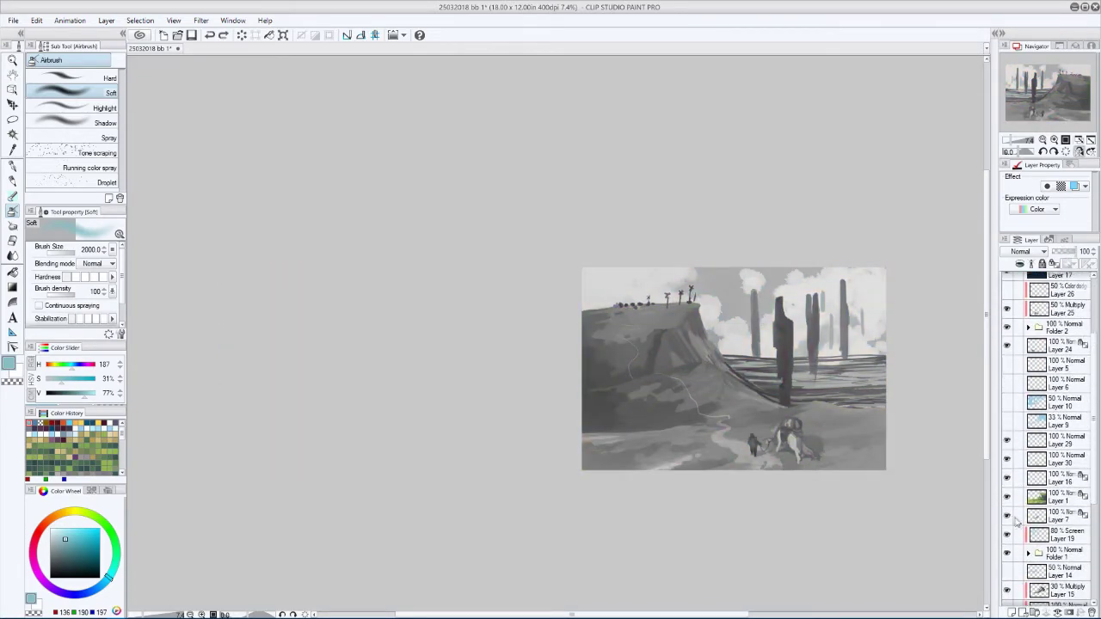
- Select Layer 7, hide the greyscale correction layer and raise the layer's saturation with Hue/Saturation/Luminosity, checking the canvas mirrored
left_click(1037, 516)
key("ctrl+u")
key("Escape")
scroll(1058, 461, "up", 5)
left_click(1007, 279)
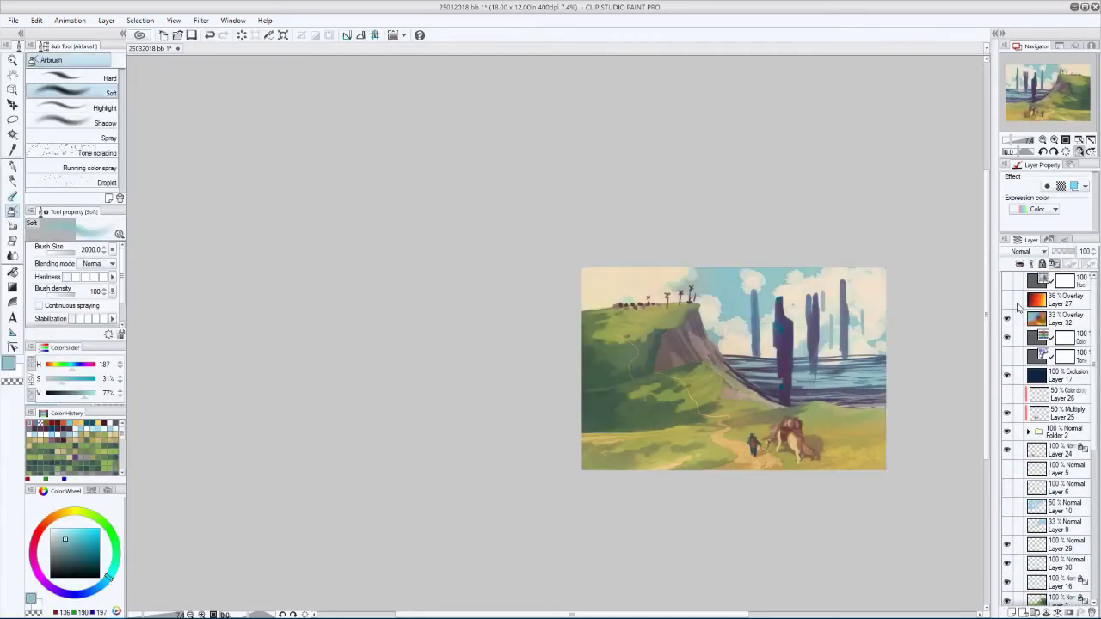
key("h")
key("ctrl+u")
left_click_drag(120, 389, 148, 394)
key("Return")
key("h")
key("h")
- Hide Overlay Layer 32, the colour correction layer below it and Exclusion Layer 17
mouse_move(1009, 320)
left_mouse_down()
mouse_move(1008, 375)
mouse_move(1011, 319)
left_mouse_up()
scroll(1045, 469, "down", 3)
scroll(393, 319, "up", 2)
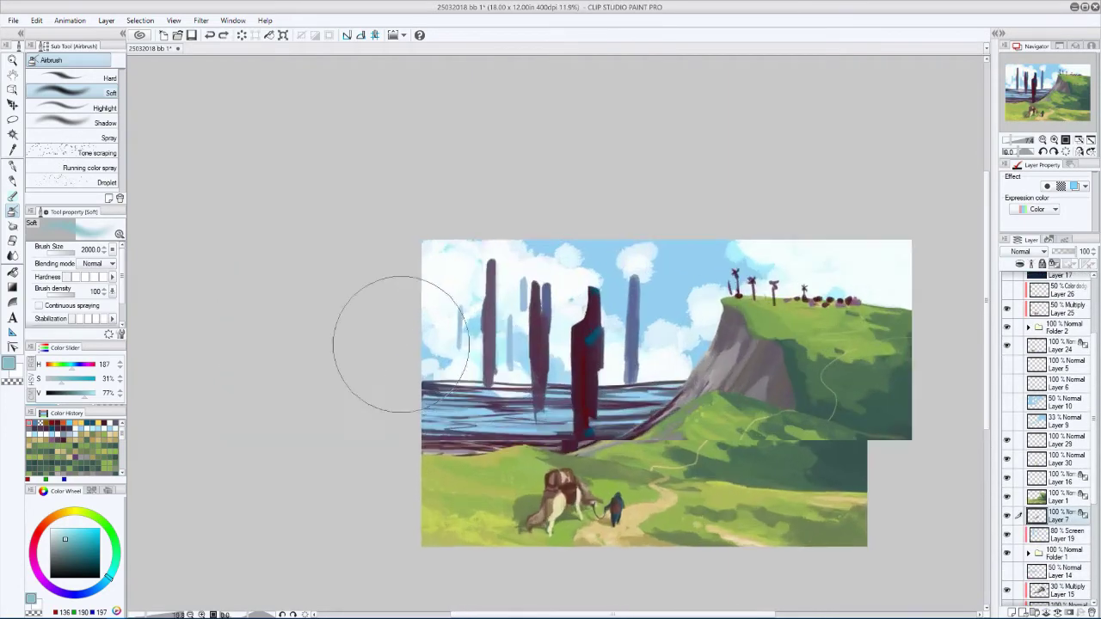
- Duplicate Folder 1 with the sea pillars, hide the original and merge the copy into a single raster layer
right_click(1026, 556)
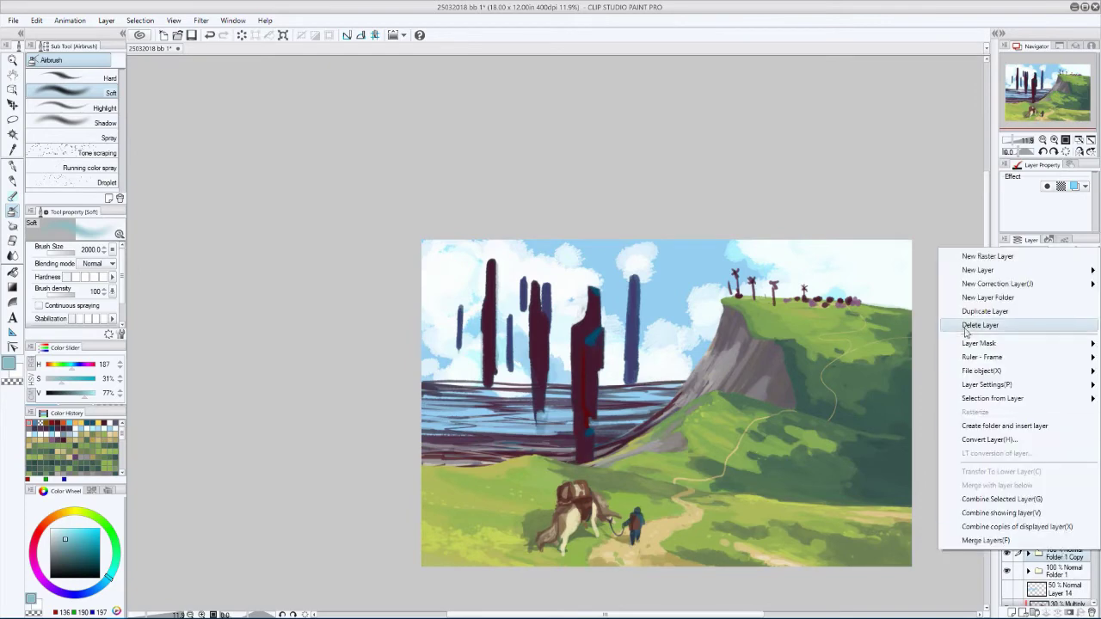
left_click(964, 551)
right_click(1064, 561)
left_click(1059, 506)
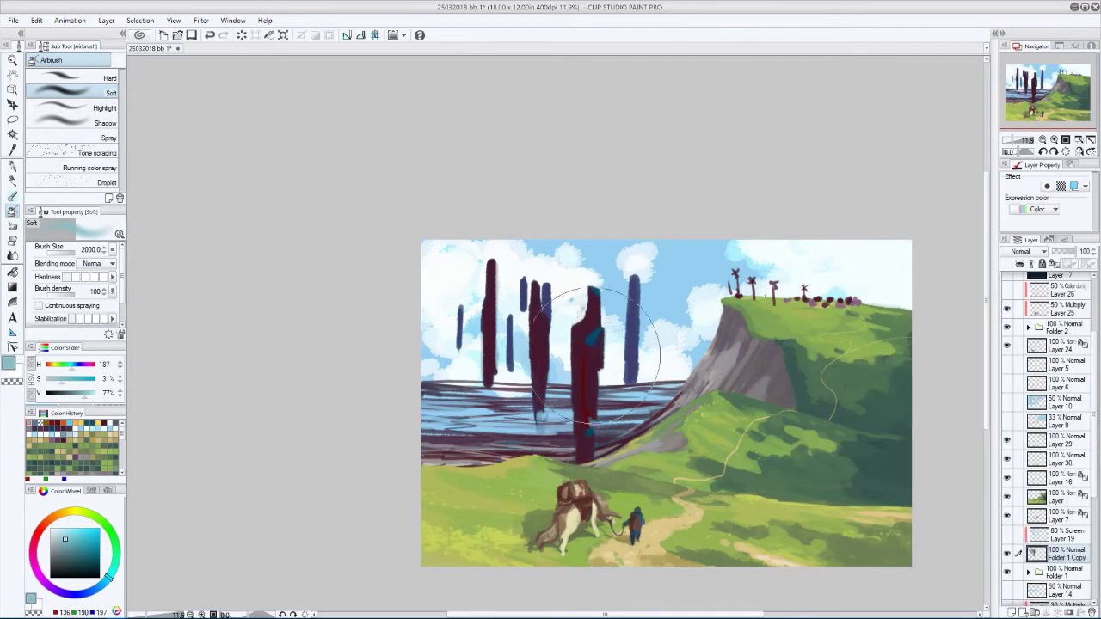
- Pencil dark red (H 354, S 90, V 35) down the largest pillar and trim its edges with transparent colour at size 30
left_click(578, 344, "alt")
key("p")
scroll(568, 336, "up", 4)
left_click(597, 322, "alt")
key("bracketright")
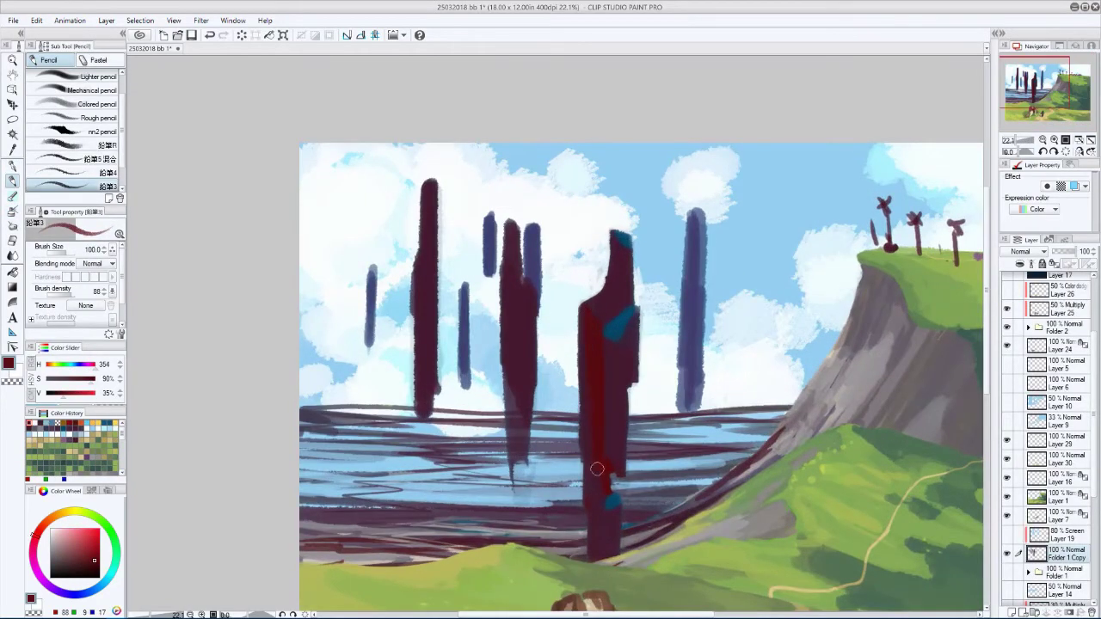
left_click(634, 310, "alt")
key("bracketleft")
key("bracketleft")
key("bracketleft")
key("bracketleft")
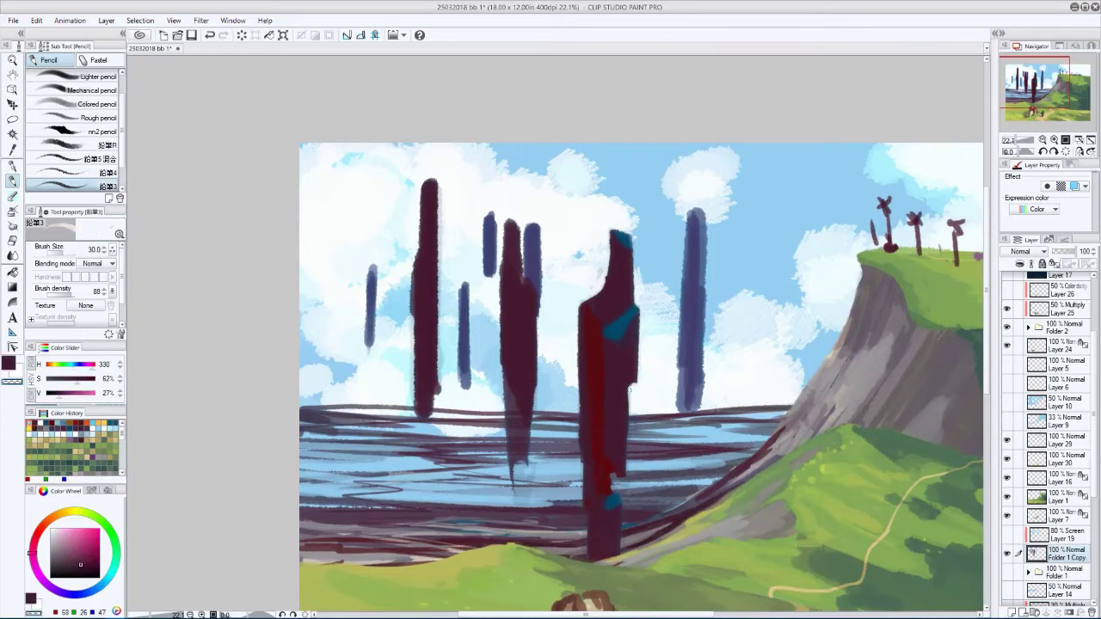
- Extend sampled dark red over the largest pillar's base and top, and refine it with dark teal accents and transparent trimming
left_click(589, 531, "alt")
key("bracketright")
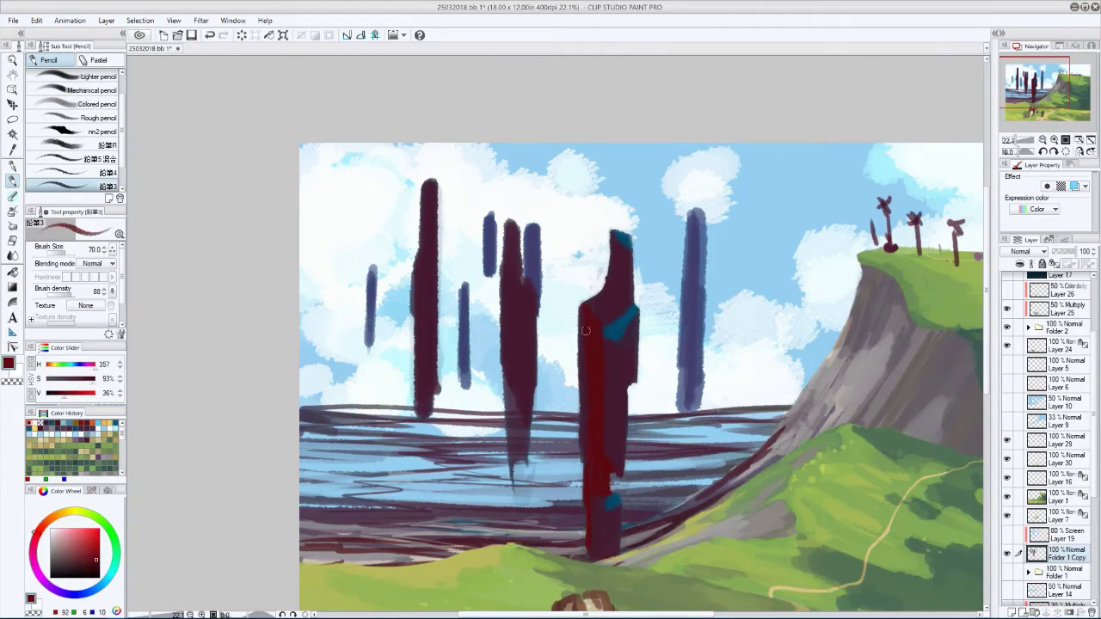
left_click(604, 303, "alt")
left_click(593, 365, "alt")
left_click_drag(615, 259, 616, 233)
left_click(621, 320, "alt")
key("bracketleft")
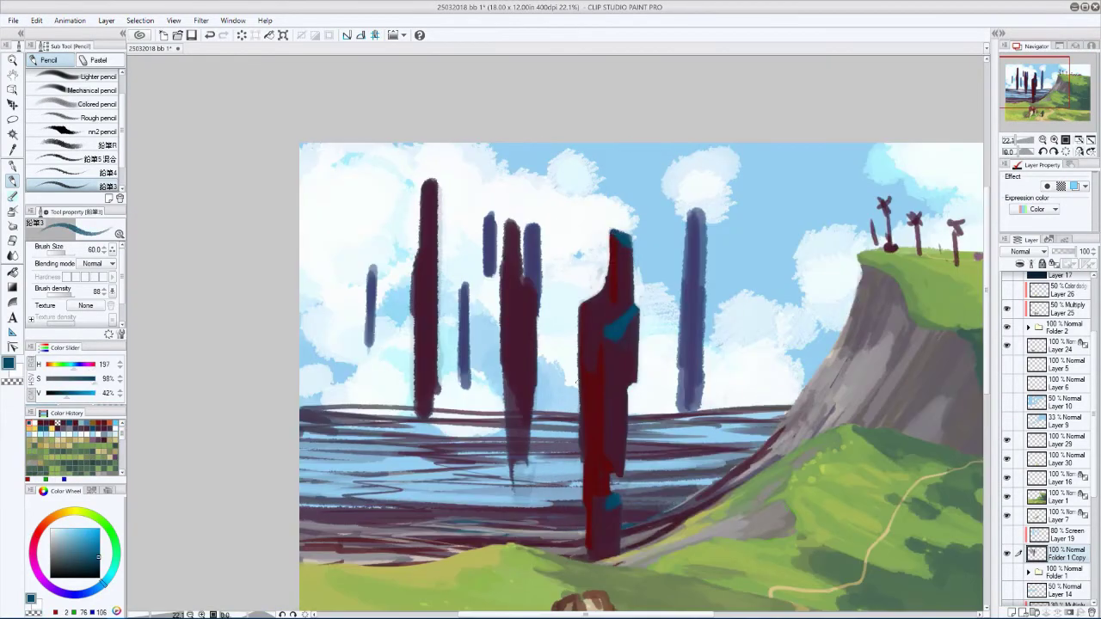
left_click(604, 536, "alt")
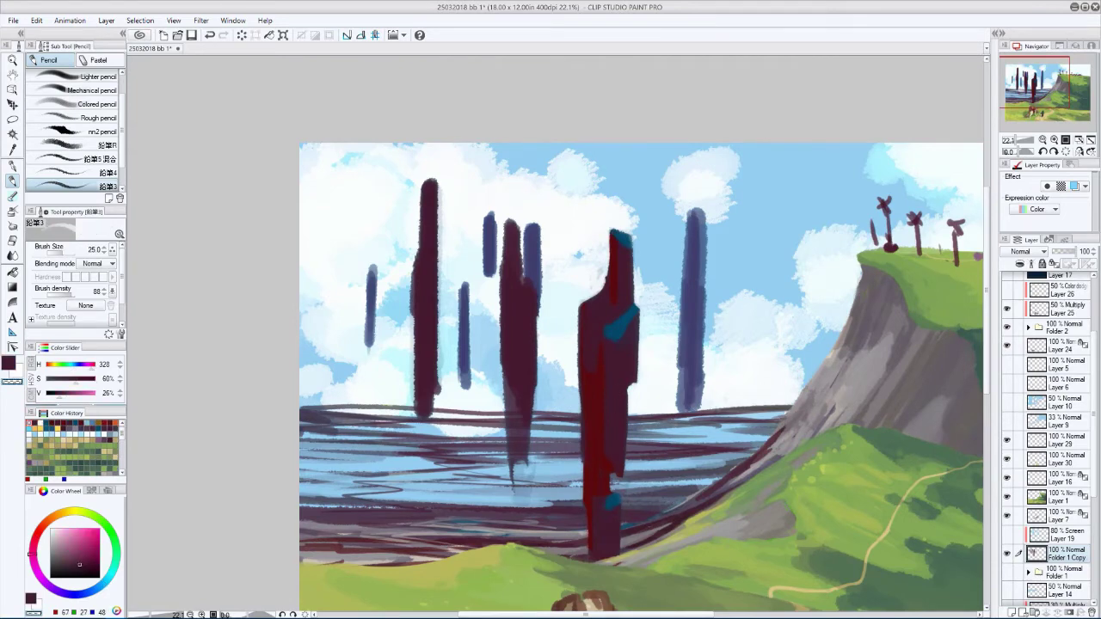
- Sample the dark teal (H 199, S 93, V 43) and paint a cap on the middle pillar at brush size 50
scroll(641, 379, "down", 3)
scroll(641, 379, "up", 2)
key("bracketright")
left_click(584, 334, "alt")
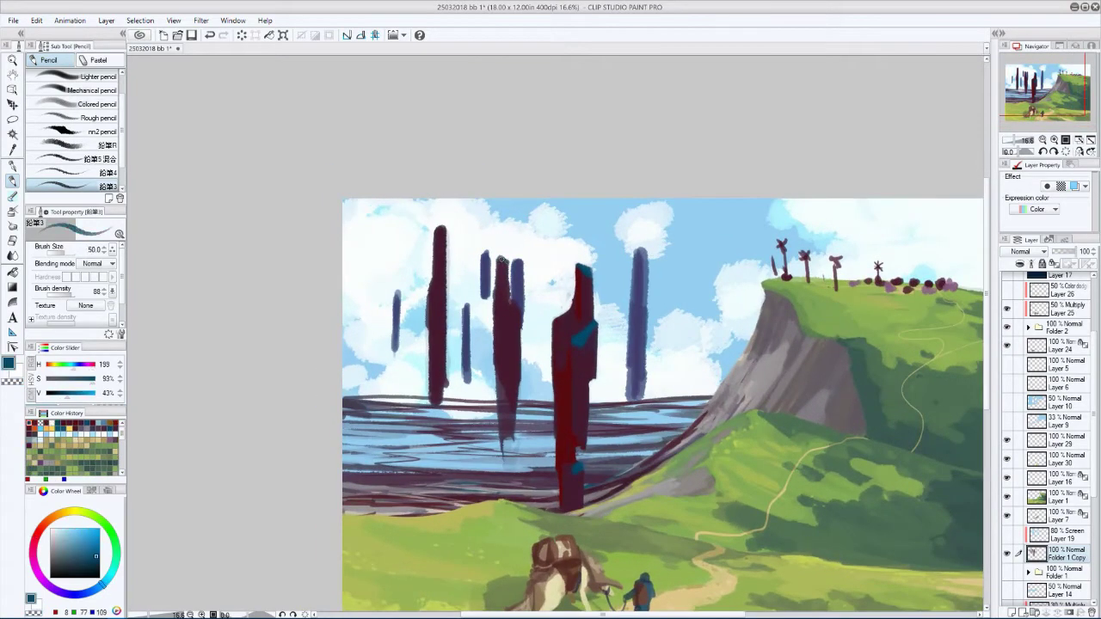
- Lasso the distant purple pillars, separate them onto their own layer, hide it and reselect Folder 1 Copy
key("m")
mouse_move(509, 245)
left_mouse_down()
mouse_move(527, 342)
mouse_move(516, 401)
left_mouse_up()
left_click_drag(382, 271, 405, 344)
left_click_drag(628, 222, 650, 318)
key("ctrl+c")
key("ctrl+v")
left_click(1007, 553)
left_click(1058, 572)
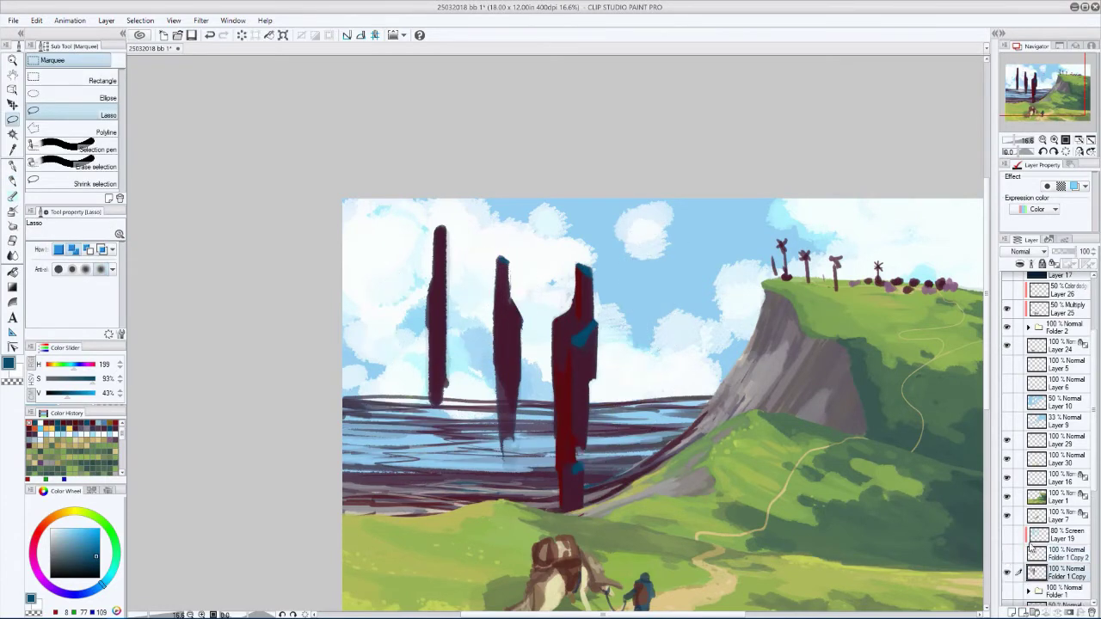
- Paint dark red down the middle pillar and reshape its lower half with the dark plum colour at brush size 60
key("p")
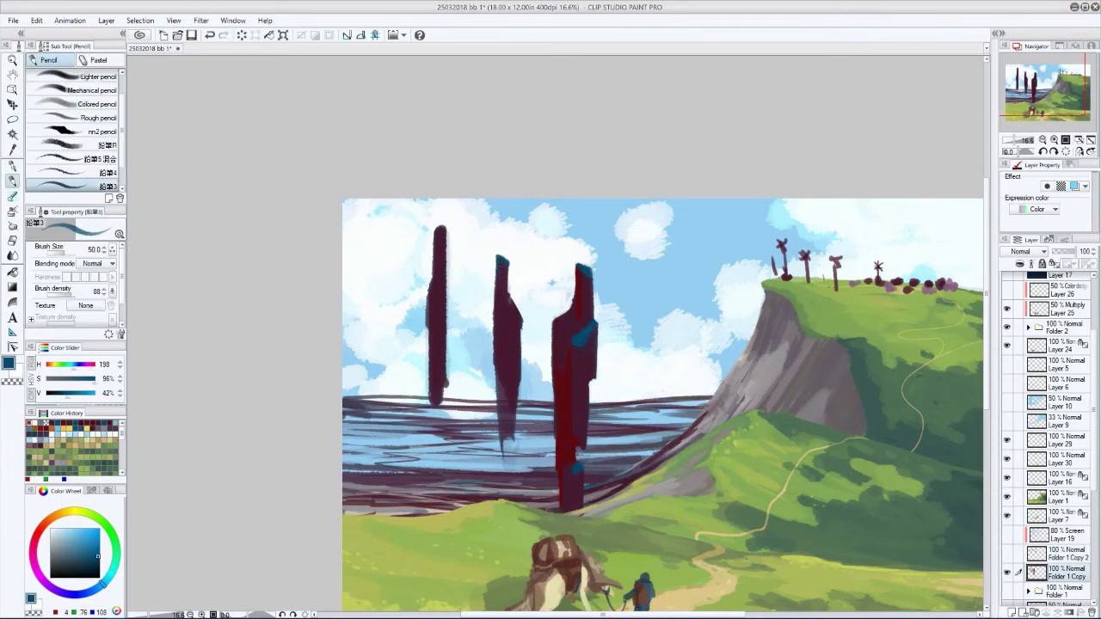
left_click(508, 292, "alt")
key("bracketright")
left_click_drag(508, 297, 503, 434)
left_click(517, 358, "alt")
key("bracketleft")
key("ctrl+z")
key("bracketleft")
left_click(502, 379, "alt")
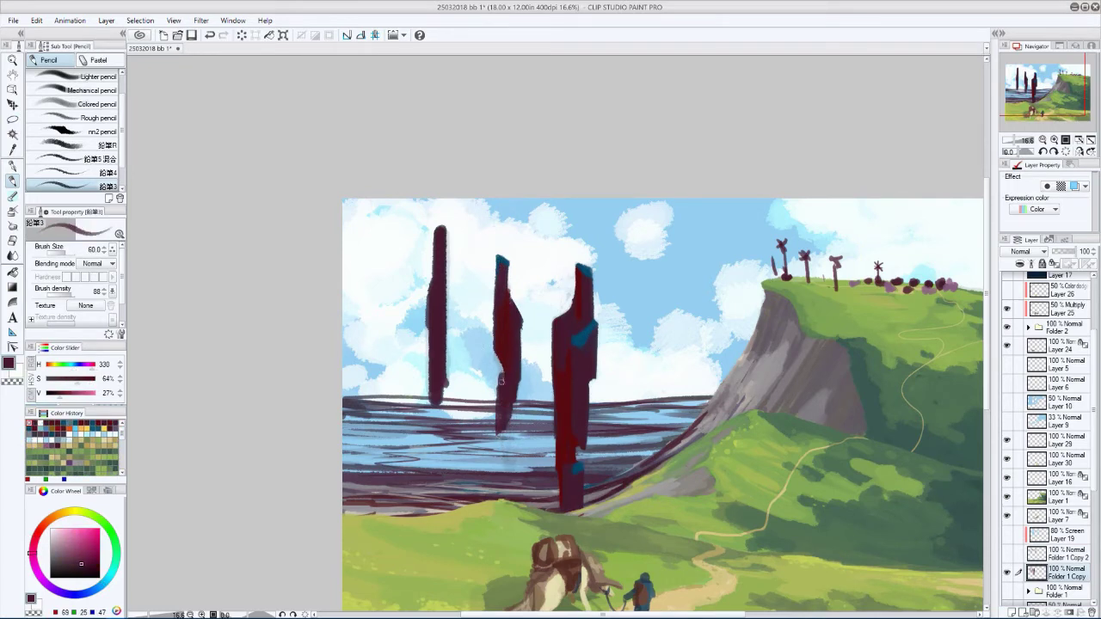
- Add dark teal accents (H 198, S 99, V 41) to the middle pillar's top and notch and trim its outline at size 40
left_click(501, 266, "alt")
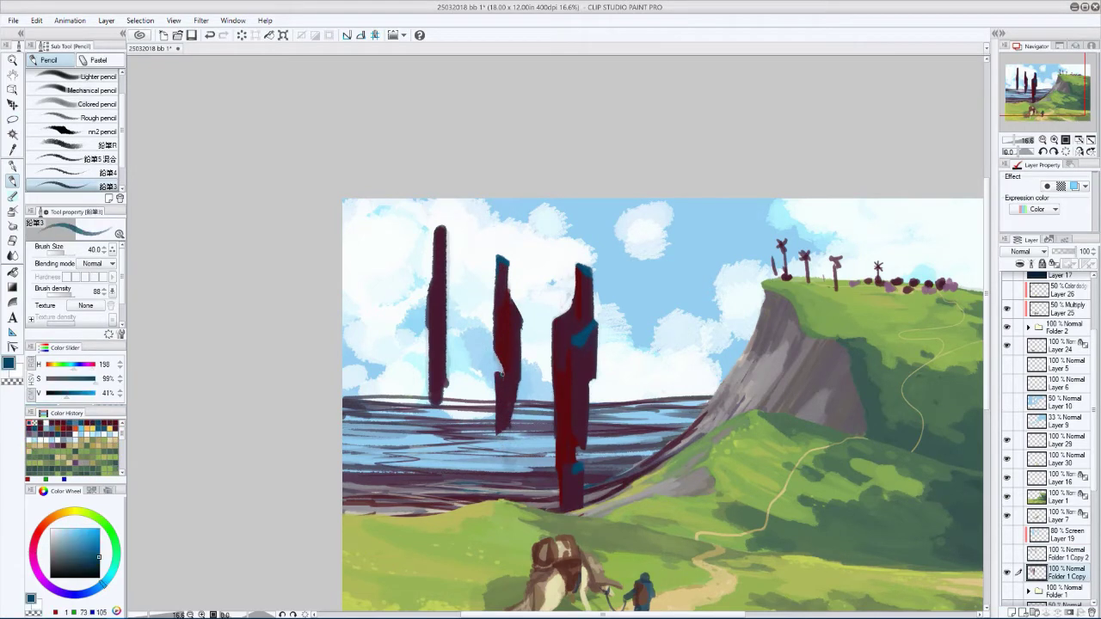
left_click(499, 373, "alt")
left_click(501, 269, "alt")
left_click(501, 261, "alt")
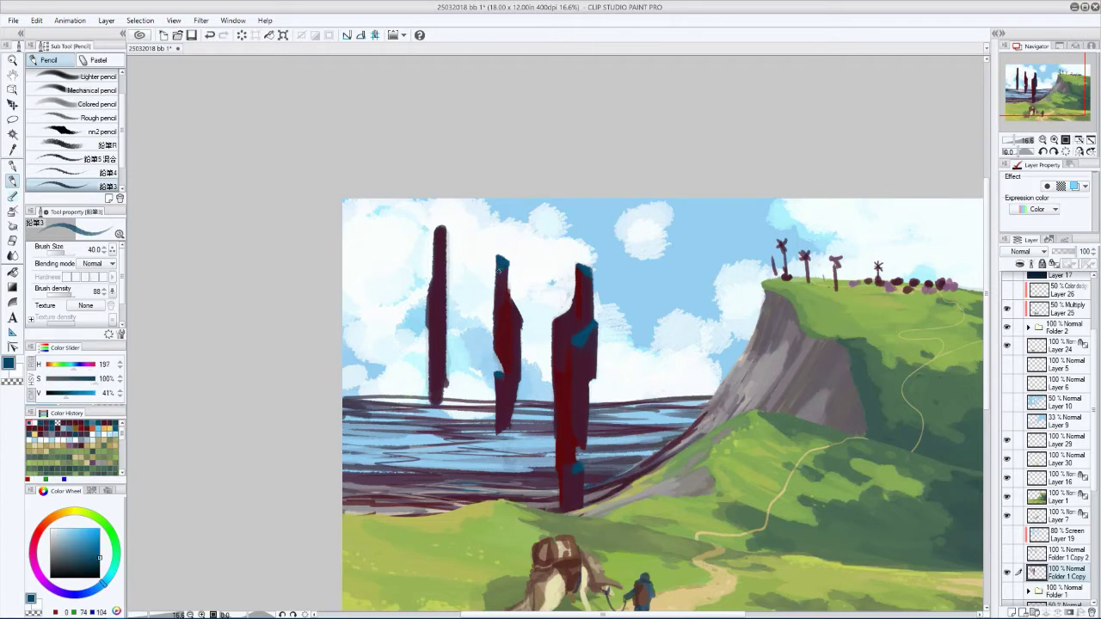
key("bracketleft")
left_click(509, 294, "alt")
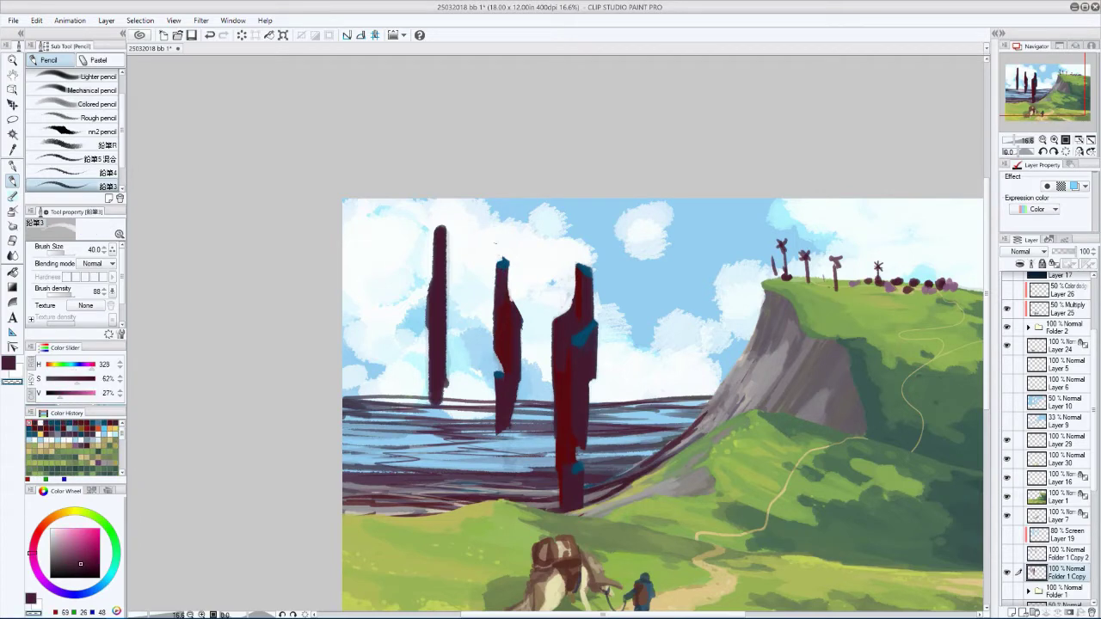
left_click(490, 291, "alt")
key("bracketright")
left_click(491, 292, "alt")
- Move the leftmost dark pillar lower so that it reaches down into the sea, and clear the selection
key("ctrl+minus")
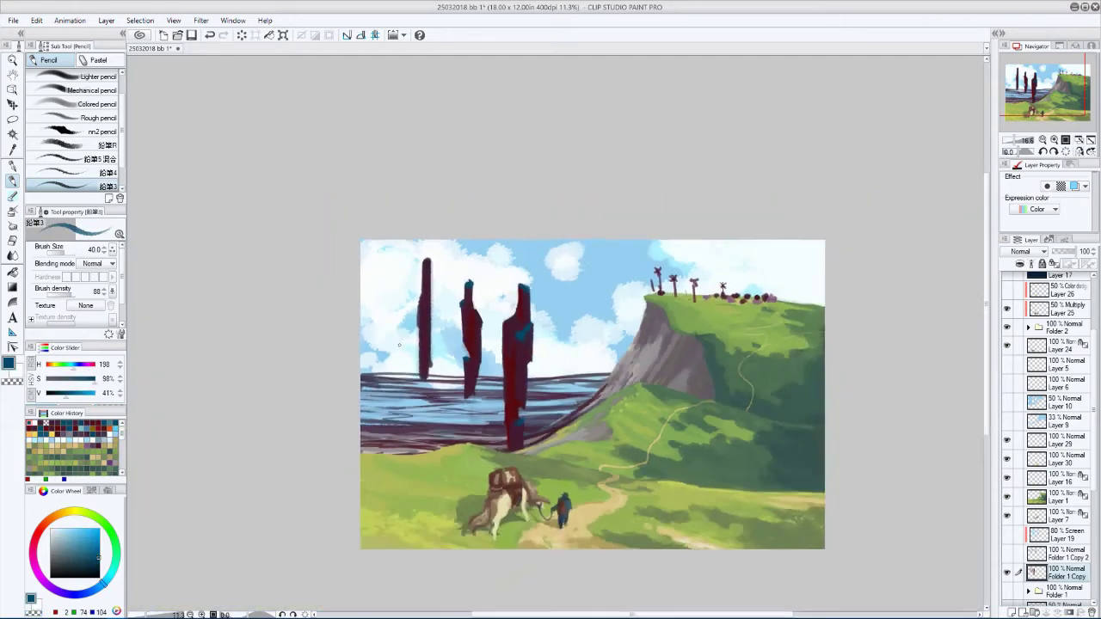
key("k")
mouse_move(534, 392)
left_mouse_down()
mouse_move(499, 420)
mouse_move(502, 447)
mouse_move(514, 434)
left_mouse_up()
key("ctrl+d")
key("p")
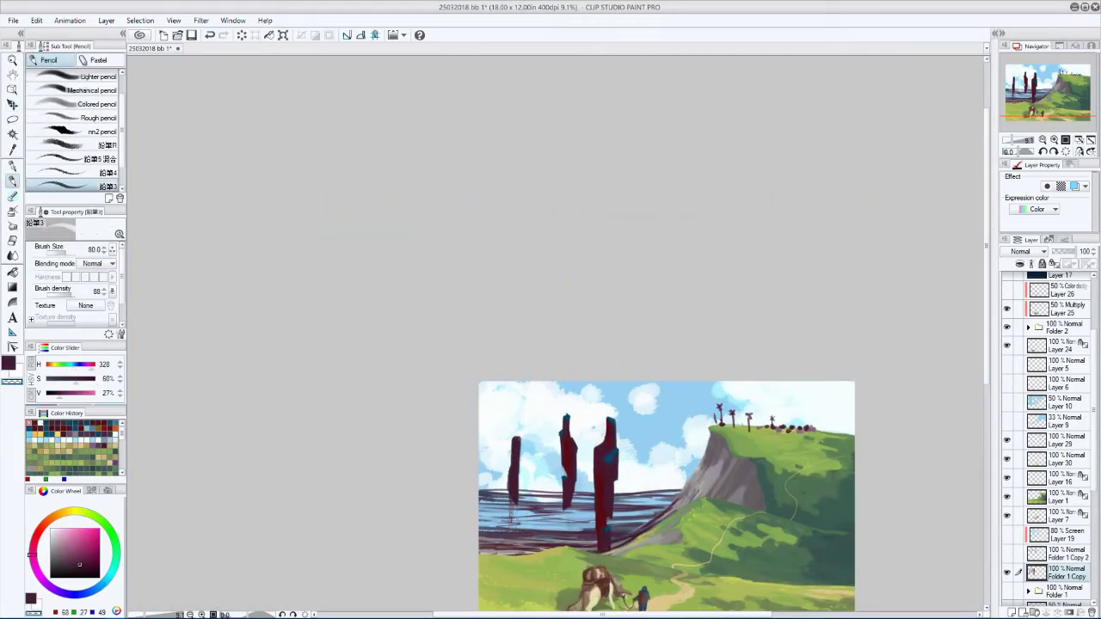
- Taper the leftmost pillar and paint it with dark red sides and dark teal accents at brush size 60, checking it mirrored
key("bracketleft")
key("bracketleft")
scroll(581, 548, "up", 1)
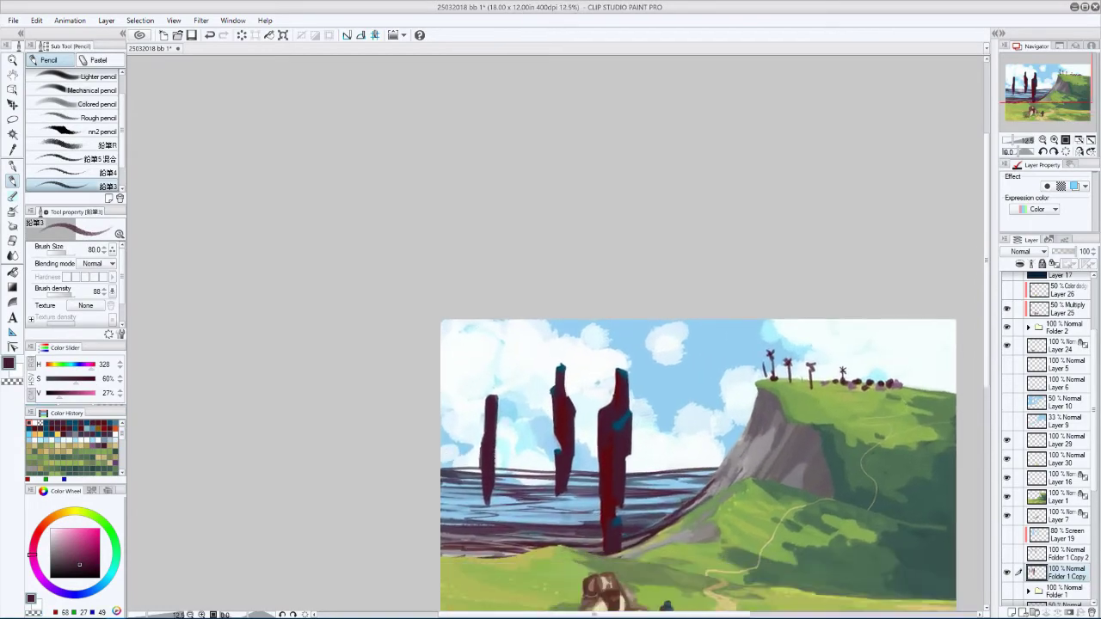
left_click(517, 440, "alt")
key("bracketleft")
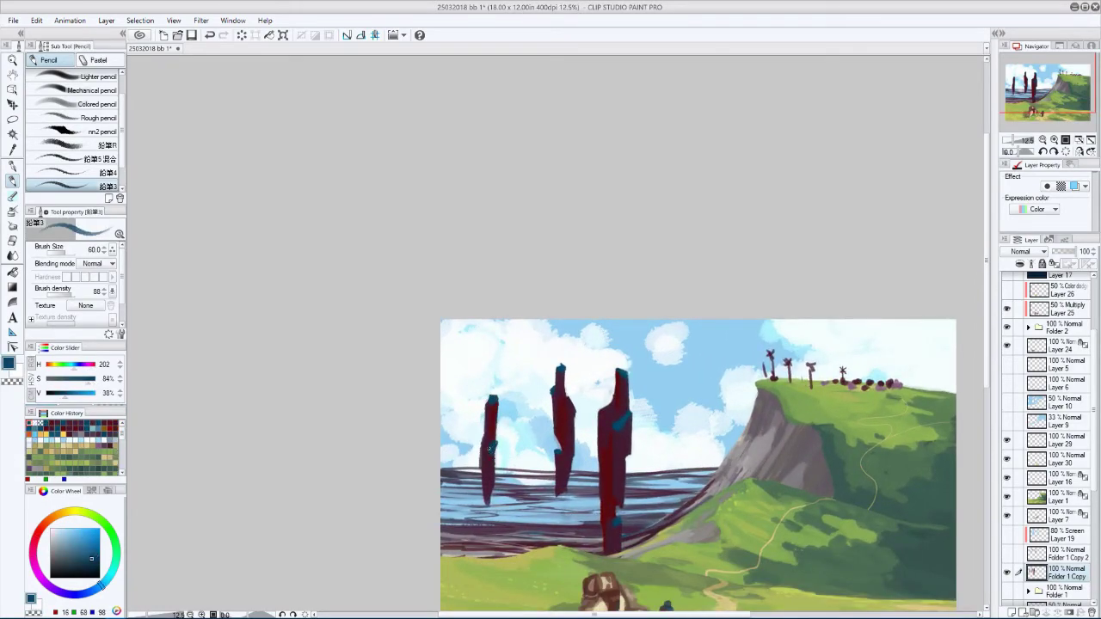
left_click(495, 442, "alt")
key("h")
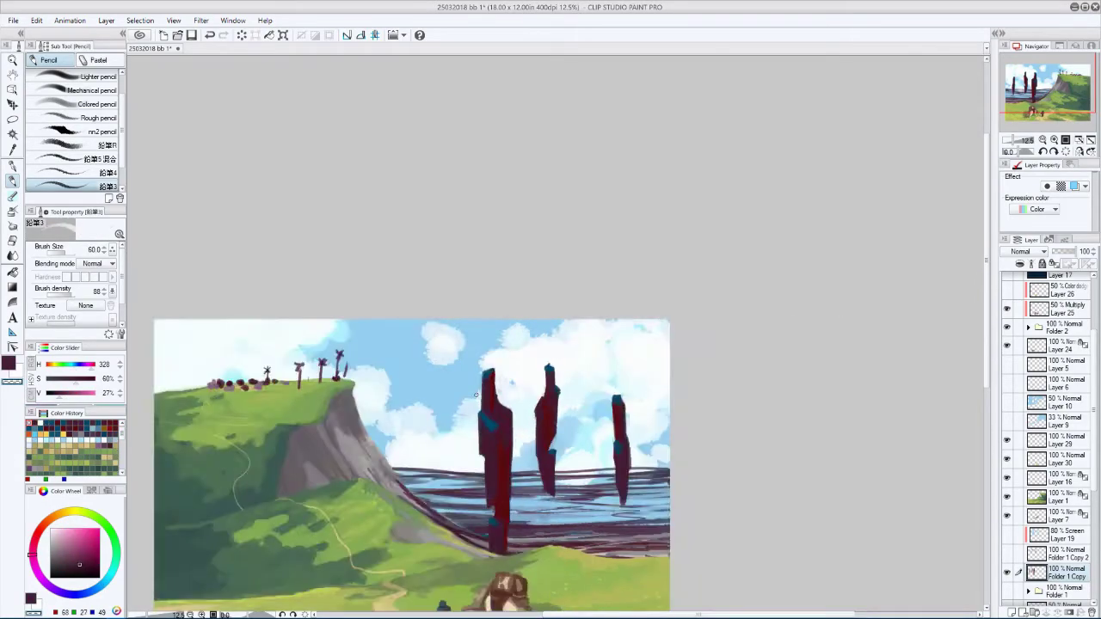
key("h")
left_click(485, 420, "alt")
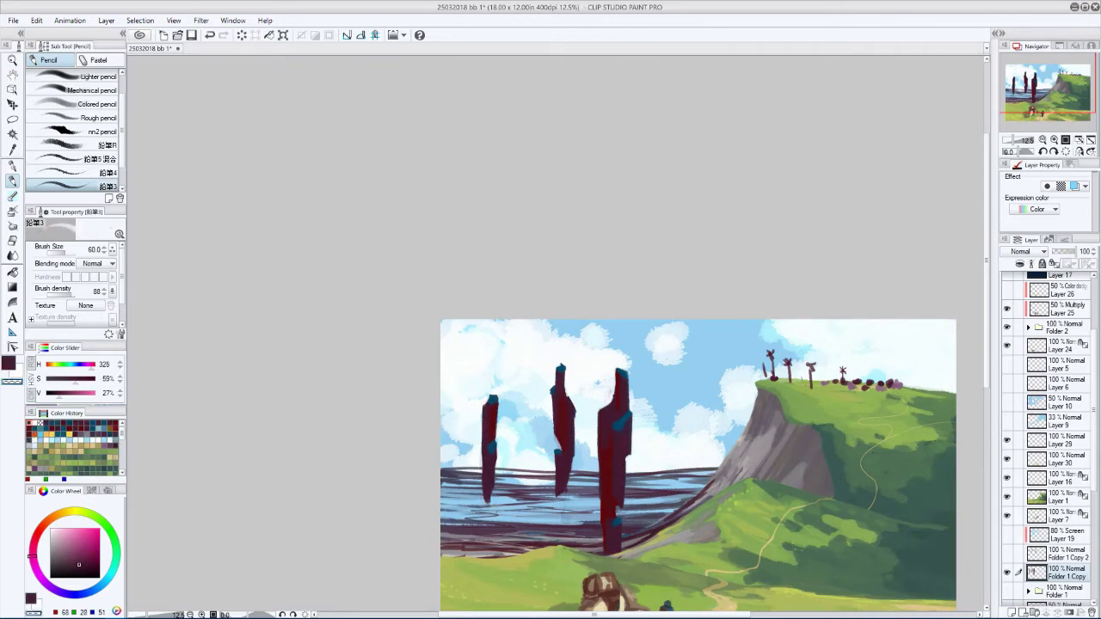
left_click(489, 499, "alt")
- Show the greyscale correction layer briefly to check the repainted pillars' values in the whole painting
key("ctrl+minus")
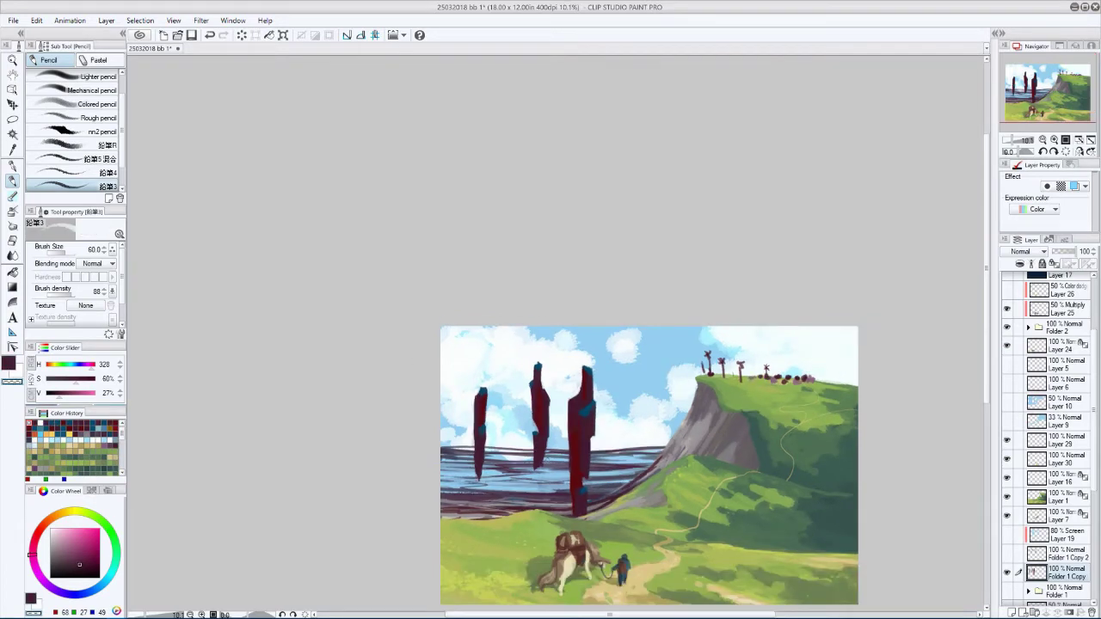
key("ctrl+minus")
scroll(1045, 387, "up", 3)
left_click(1007, 282)
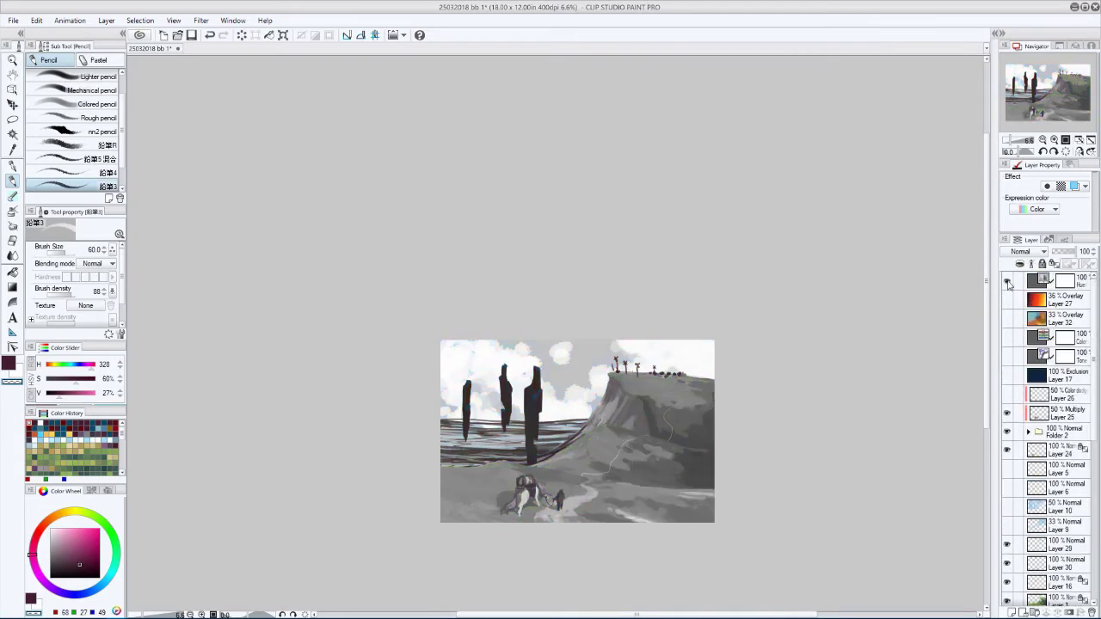
left_click(1007, 282)
- Lasso the leftmost pillar and widen it slightly with a transform
key("ctrl+plus")
key("m")
left_click_drag(482, 348, 452, 516)
key("ctrl+t")
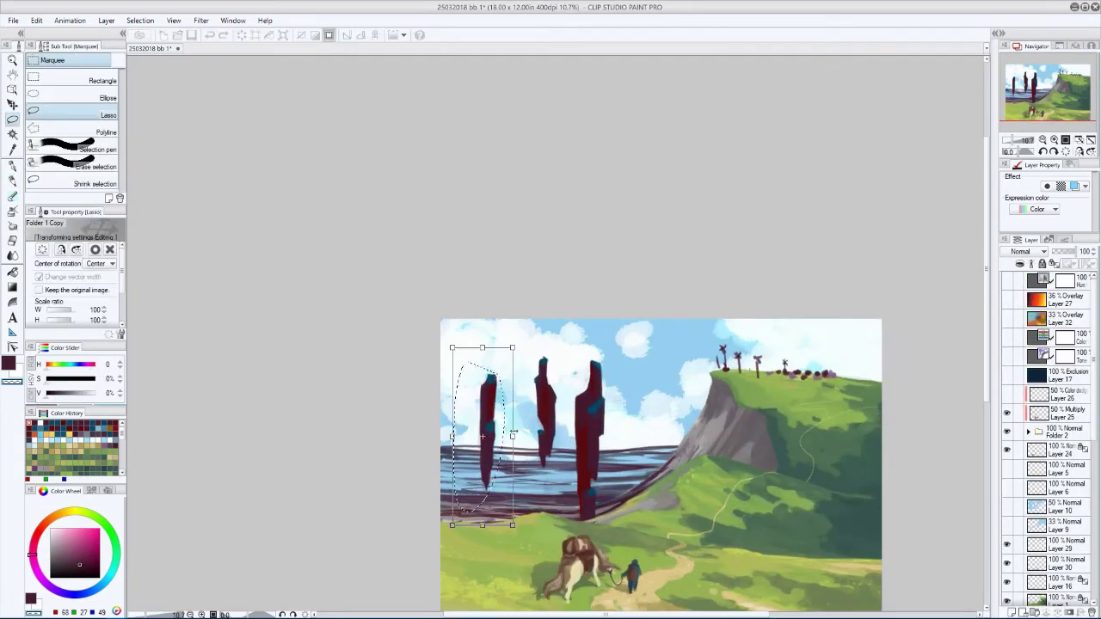
left_click_drag(507, 435, 520, 428)
key("Return")
- Repaint the widened leftmost pillar's cap and sides with sampled teal, red and plum at brush size 60
key("p")
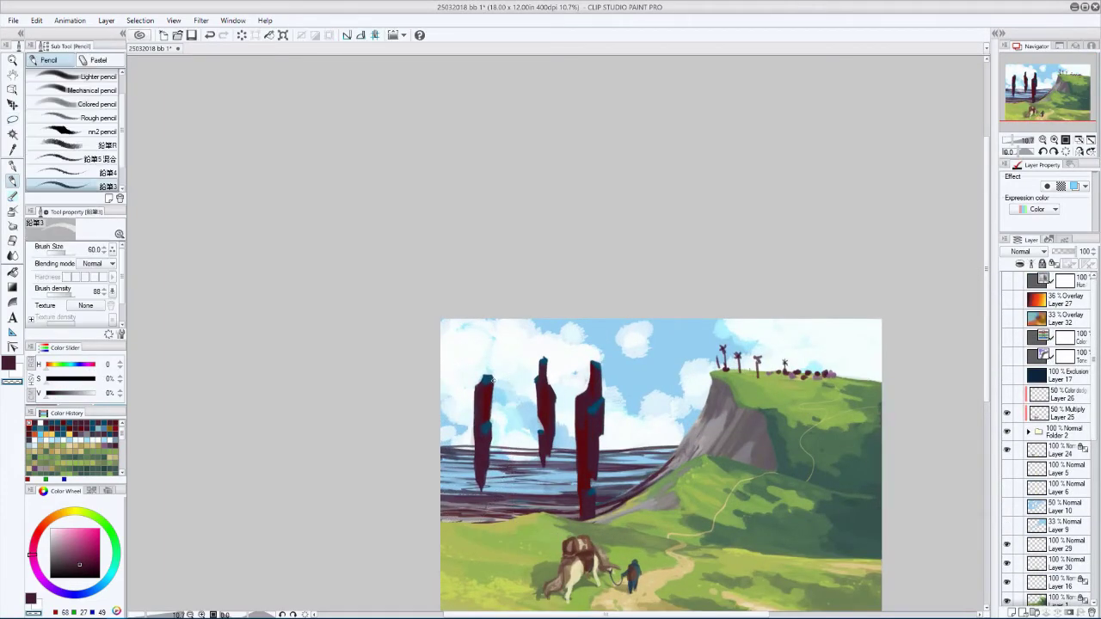
scroll(491, 393, "up", 2)
left_click(492, 405, "alt")
left_click_drag(492, 363, 398, 323)
left_click(402, 423, "alt")
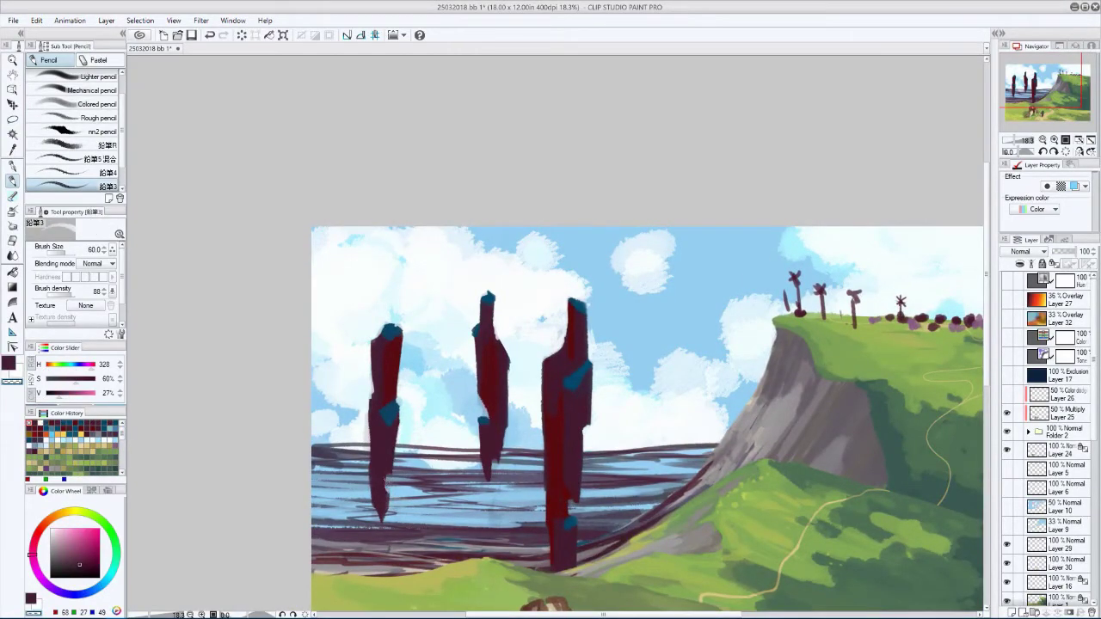
- Show Folder 1 Copy 2 beneath Folder 1 Copy and reshape its distant pillars with sampled purple (H 243, S 43, V 42)
scroll(350, 384, "down", 5)
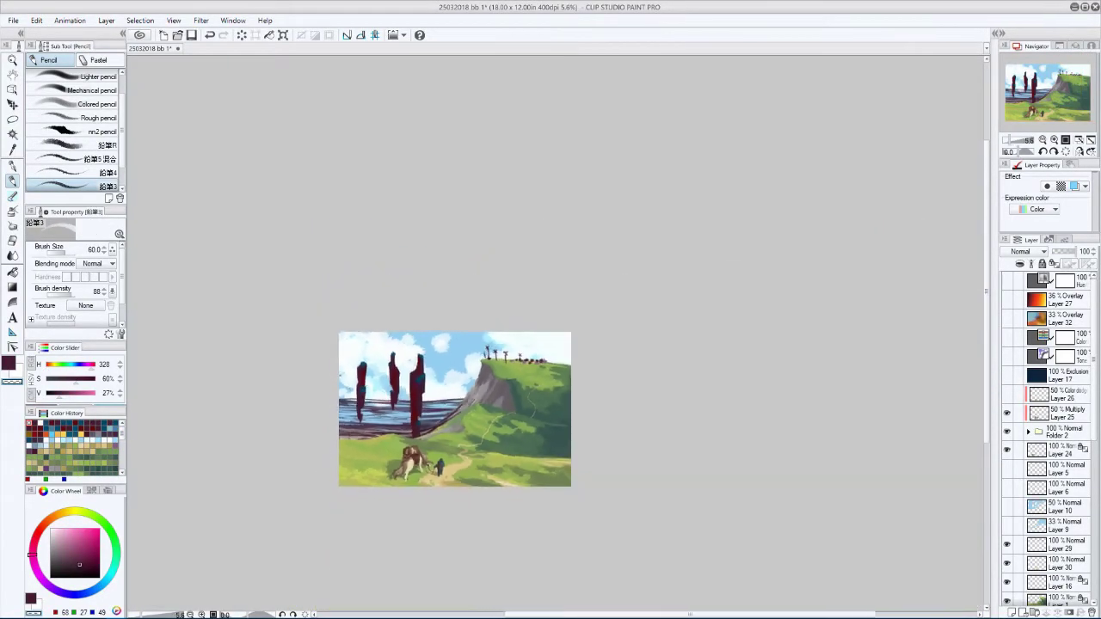
scroll(1050, 439, "down", 4)
scroll(337, 340, "up", 3)
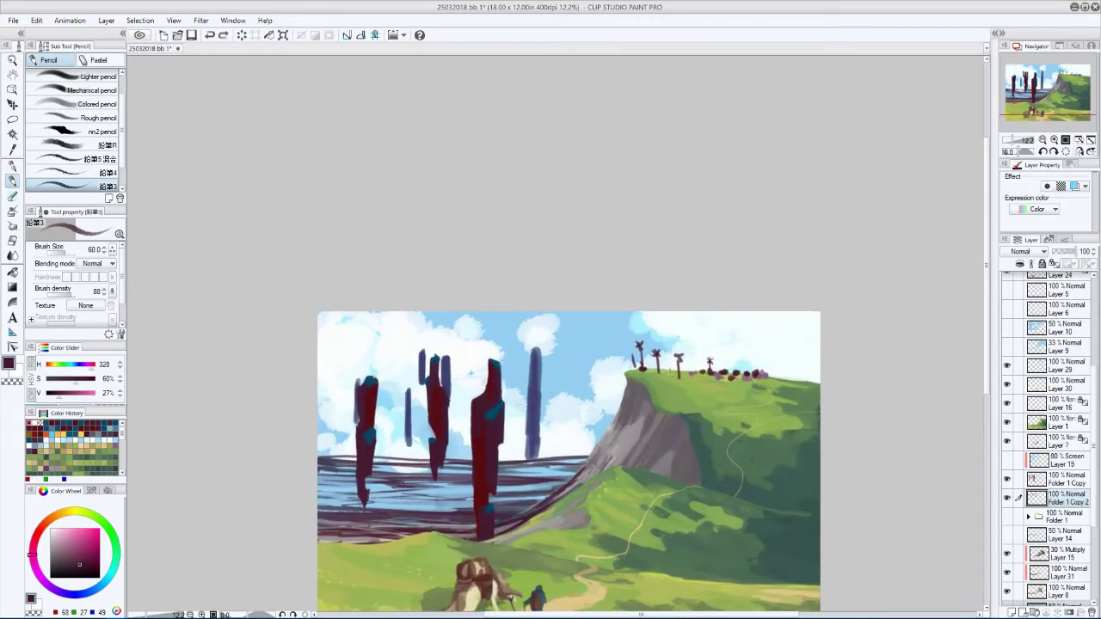
left_click(534, 392, "alt")
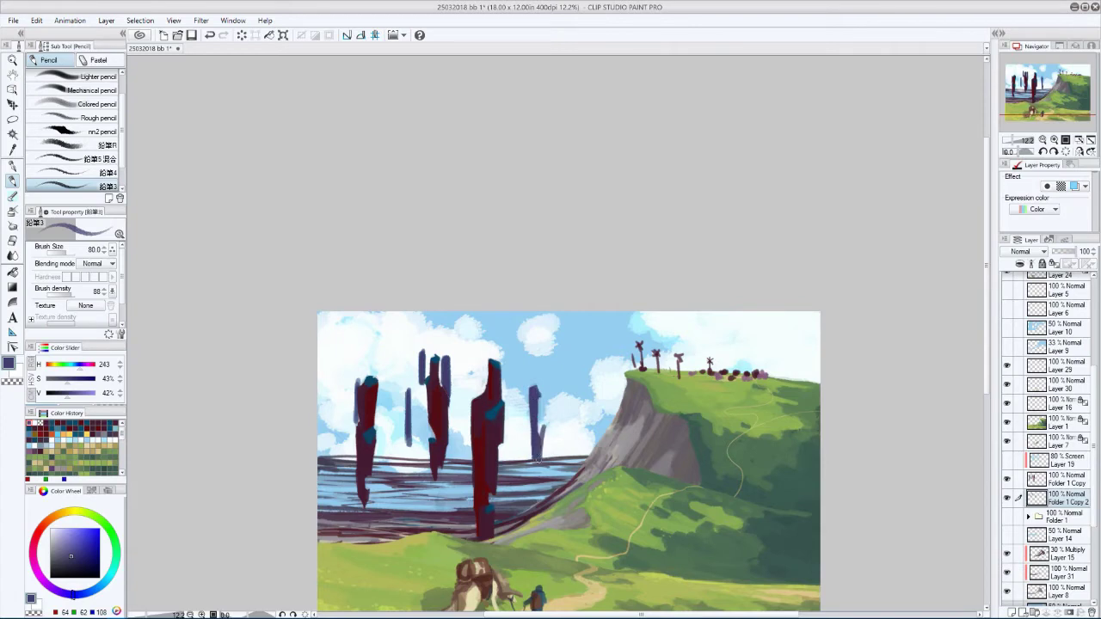
left_click_drag(538, 462, 534, 424)
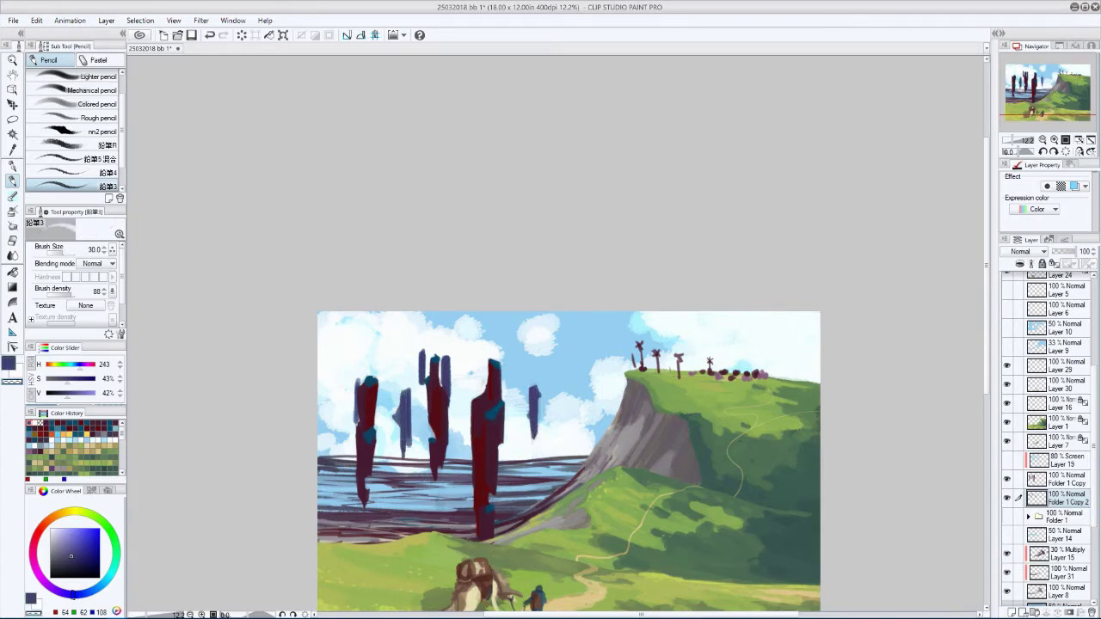
- Add a narrow distant pillar behind the leftmost pillar and trim the distant shapes at brush size 70
key("c")
scroll(386, 409, "down", 3)
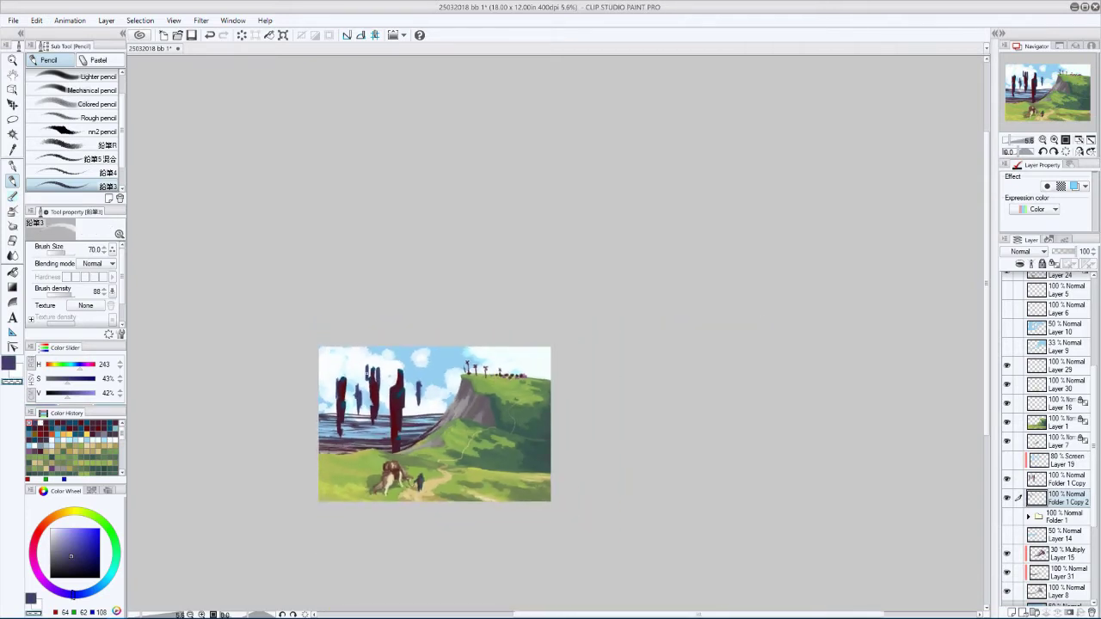
scroll(320, 376, "up", 2)
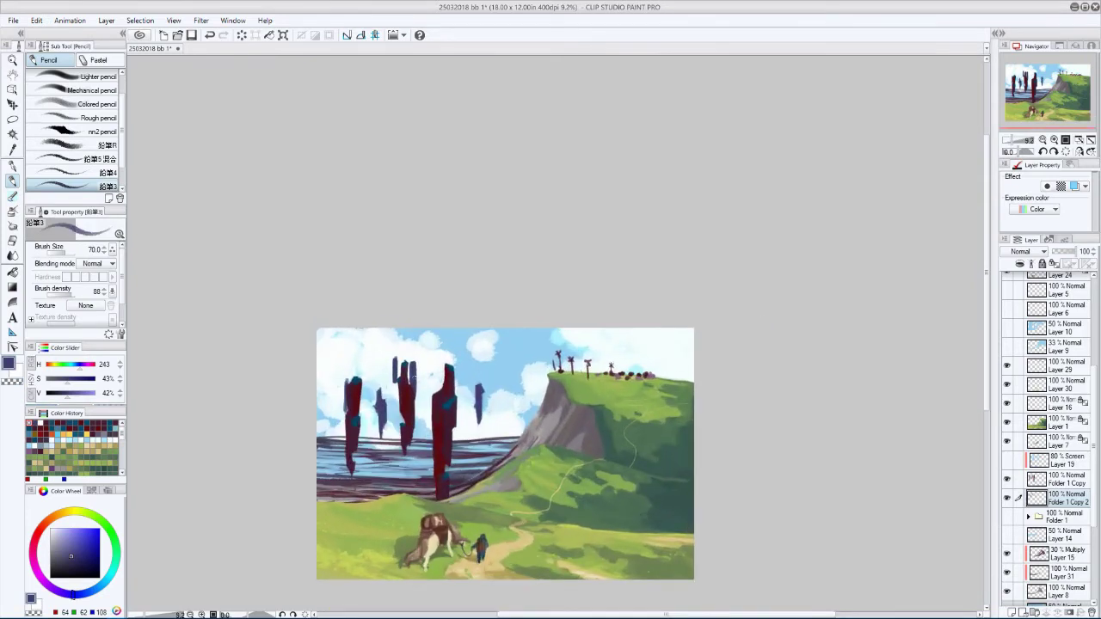
key("c")
left_click_drag(395, 358, 396, 387)
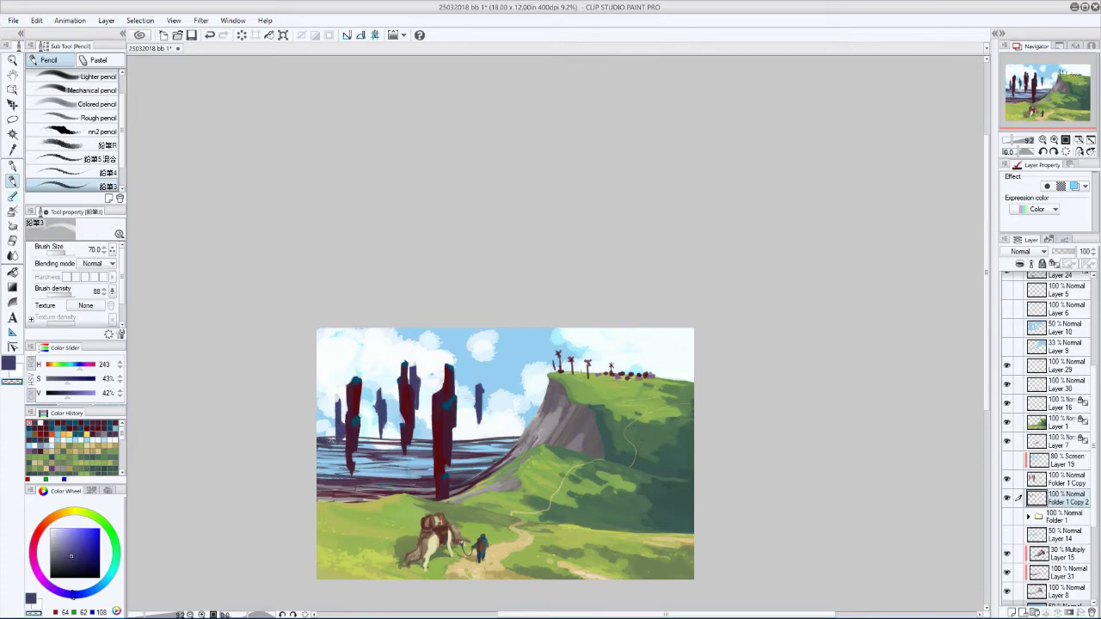
- Refine the new far-left distant pillar with sampled purple (H 243, S 41, V 44) at brush size 120
left_click(445, 419, "alt")
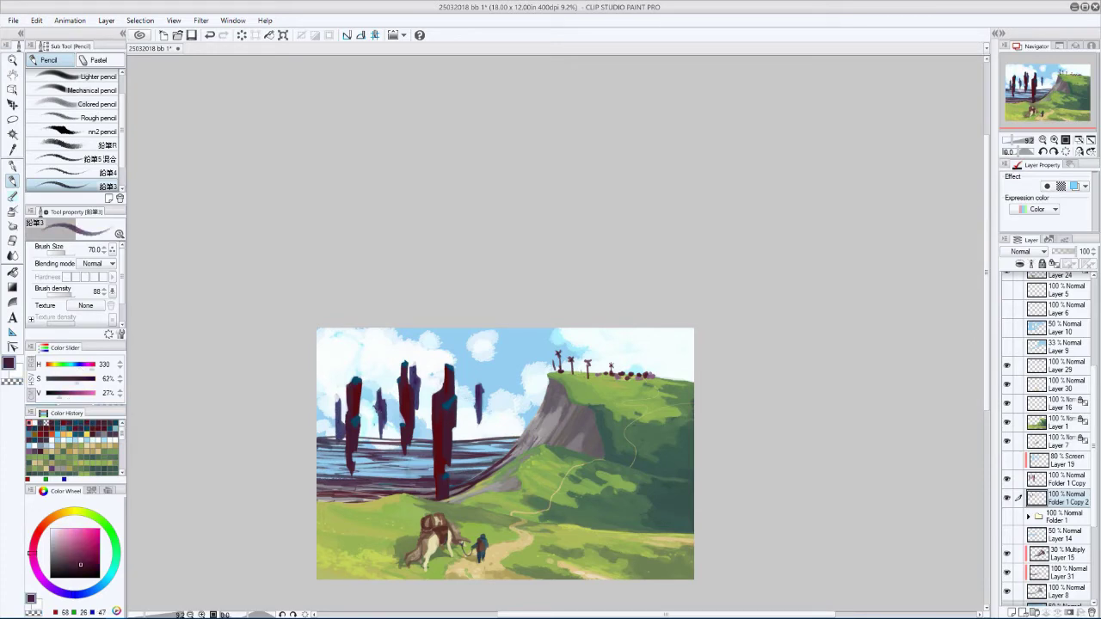
scroll(344, 426, "down", 3)
scroll(330, 435, "up", 1)
left_click(329, 435, "alt")
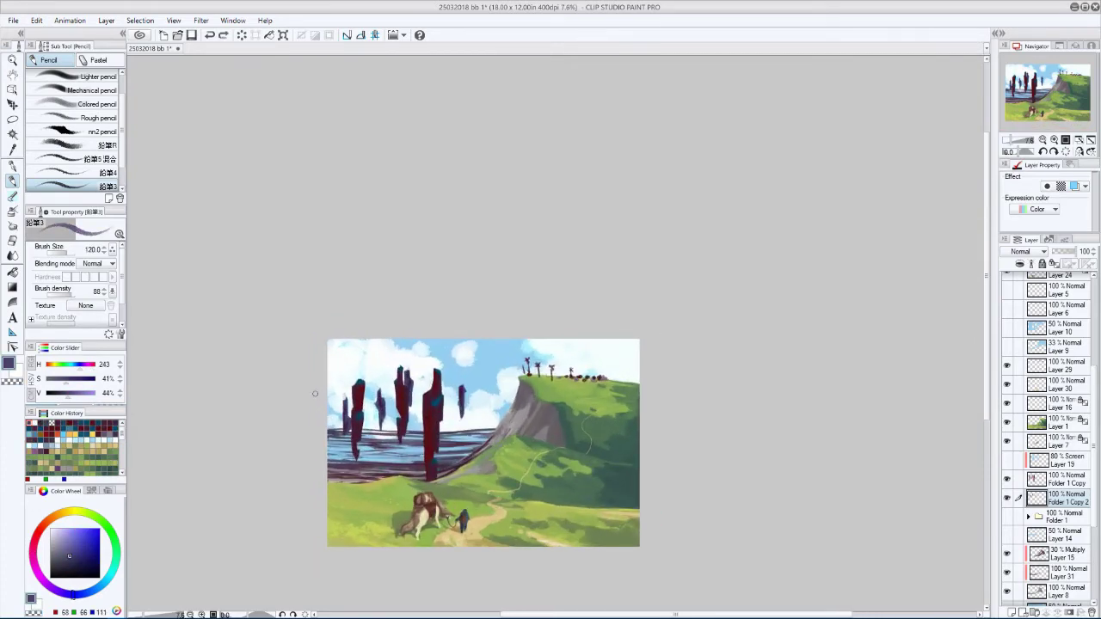
scroll(315, 393, "down", 3)
scroll(308, 344, "up", 2)
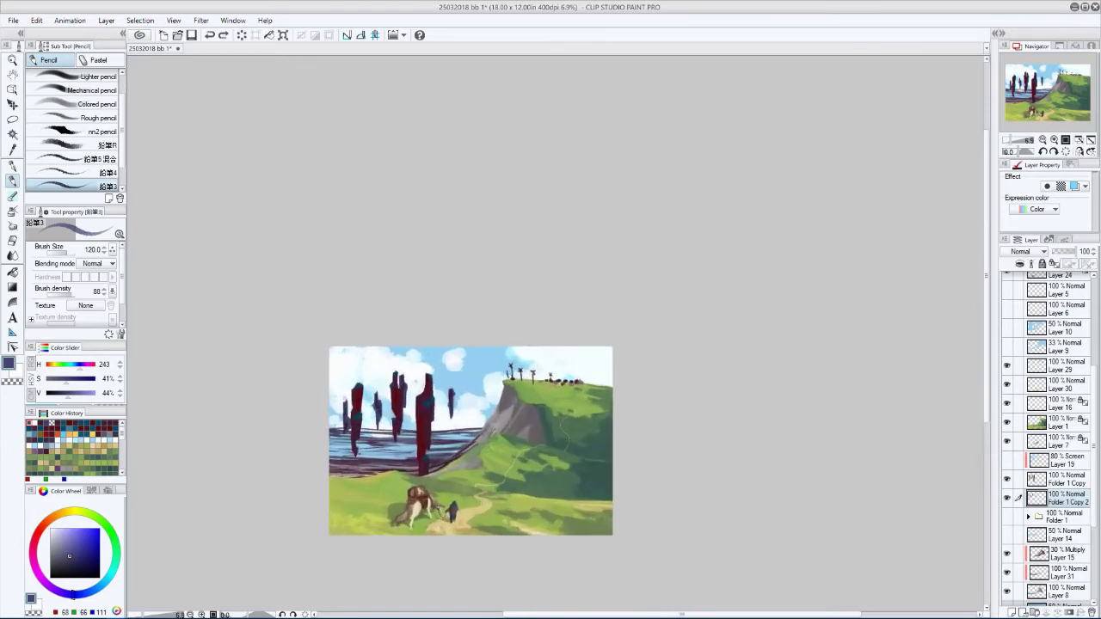
- Group the two pillar layers into a folder and haze the distant pillars on Screen Layer 19 with sampled sky blue (H 202, S 38, V 94)
key("ctrl+g")
left_click(1020, 463)
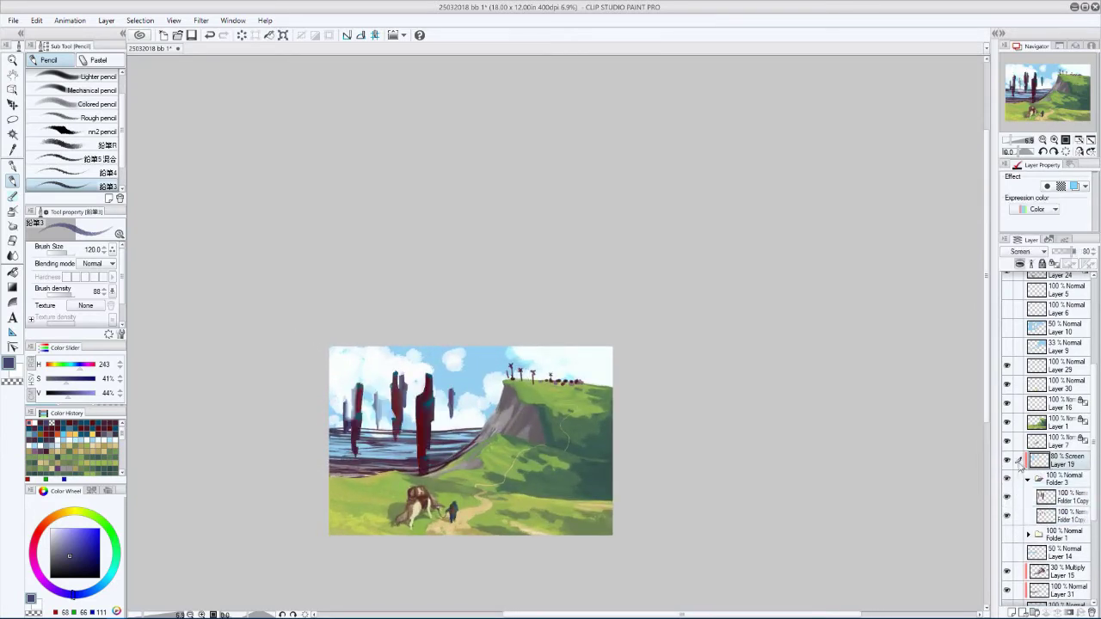
left_click(382, 398, "alt")
scroll(381, 398, "up", 1)
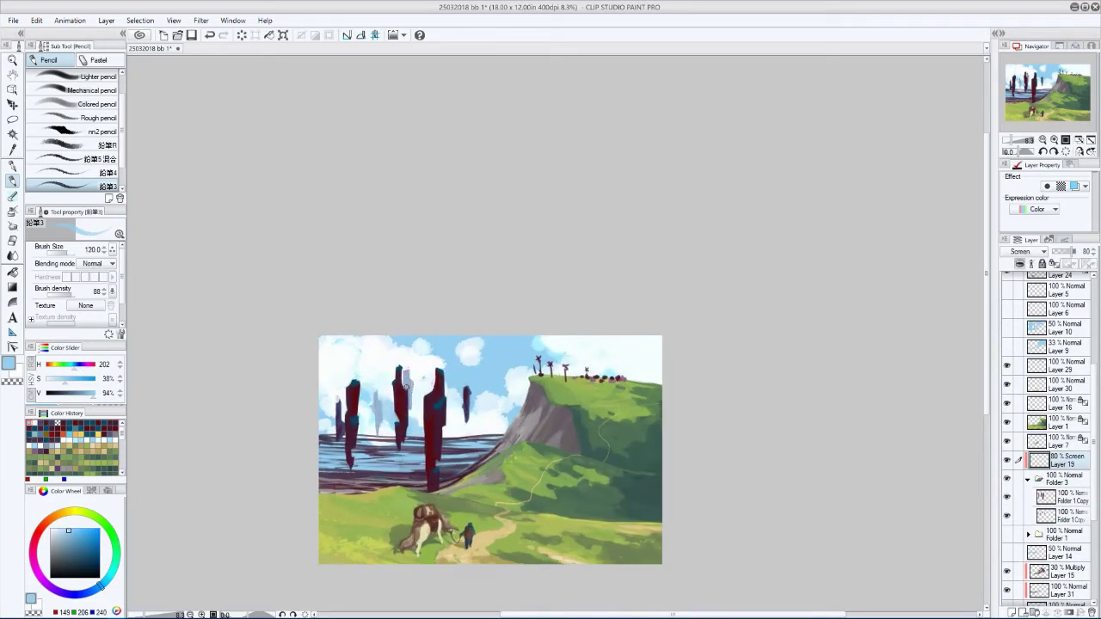
key("c")
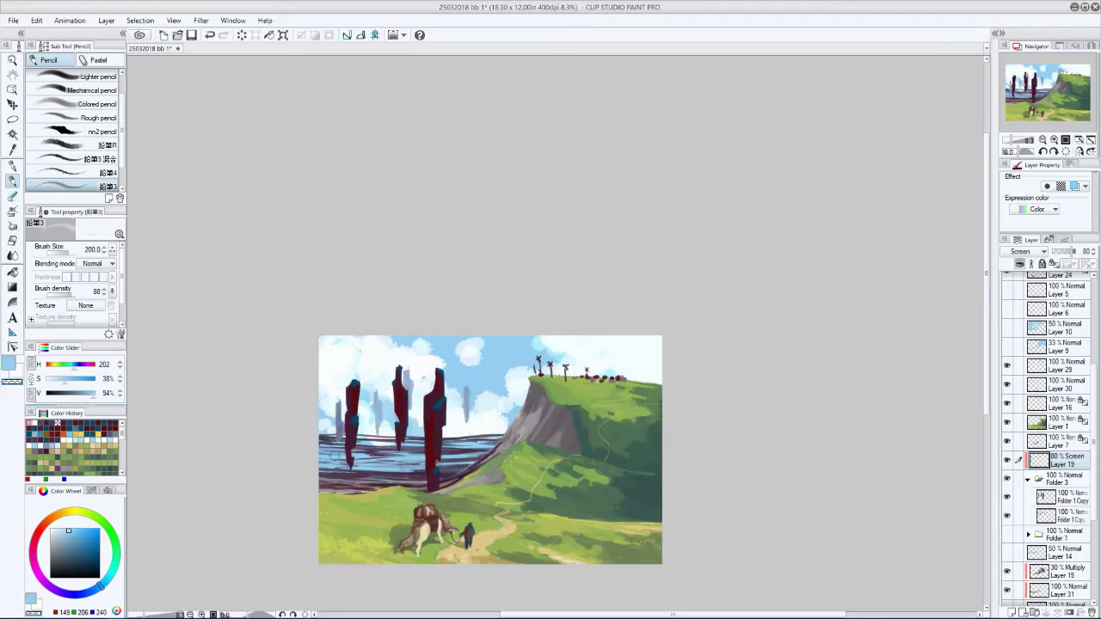
- Adjust the haze on the distant pillars and fade the middle and leftmost main pillars with sky blue at brush size 200
left_click_drag(463, 387, 467, 422)
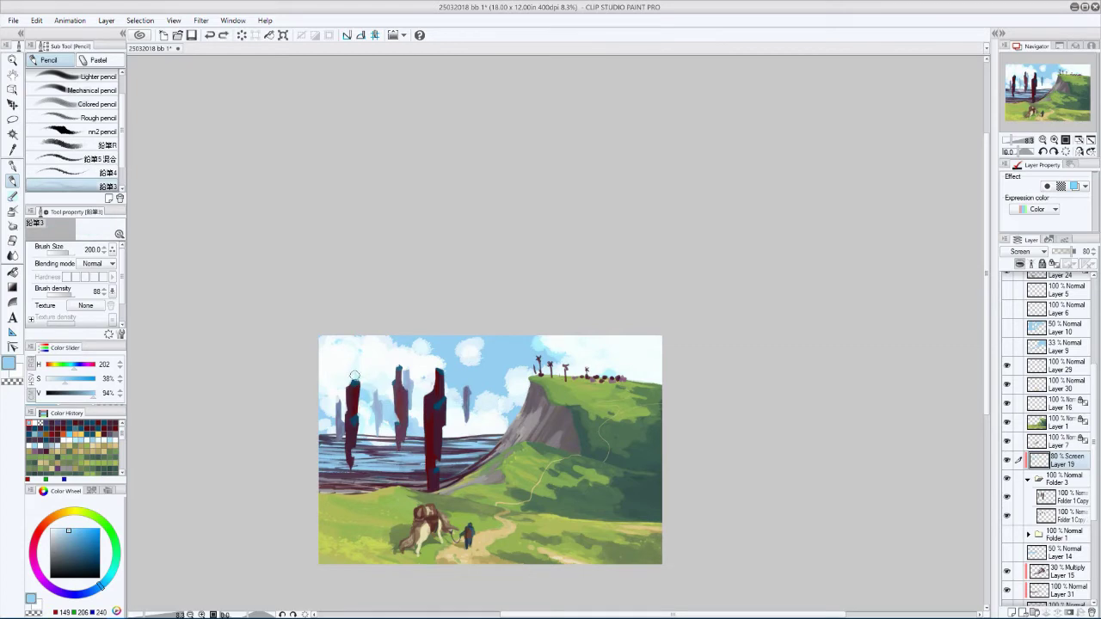
left_click_drag(347, 378, 349, 452)
scroll(275, 332, "down", 2)
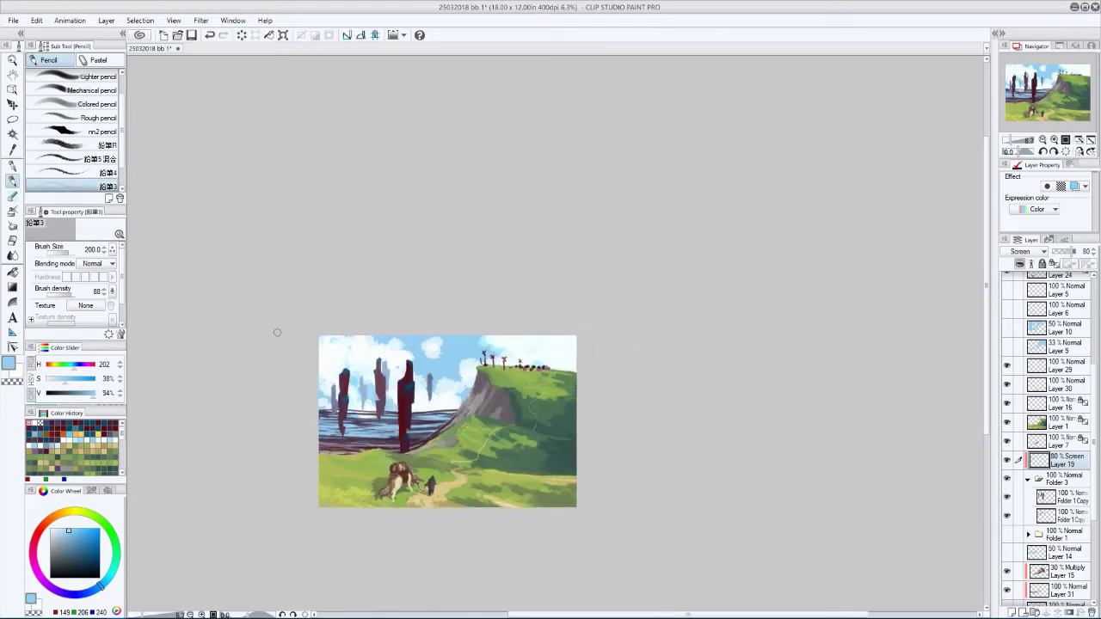
key("h")
key("h")
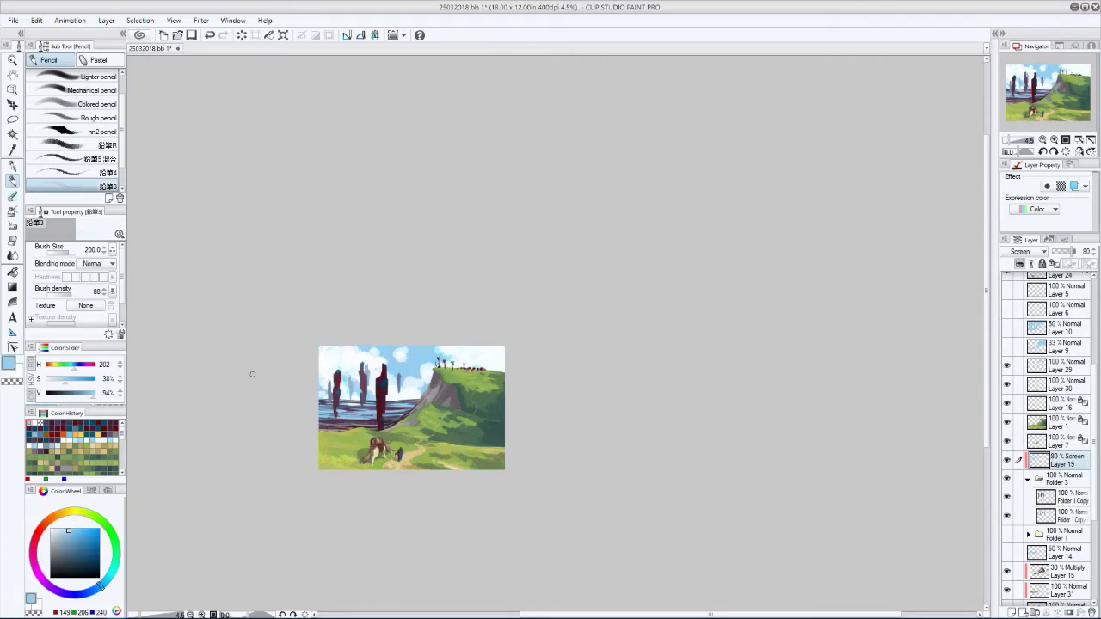
- Show Layer 14 beneath the pillar folders and set it to Screen blending at 80% opacity
key("h")
left_click(1027, 479)
left_click(1010, 517)
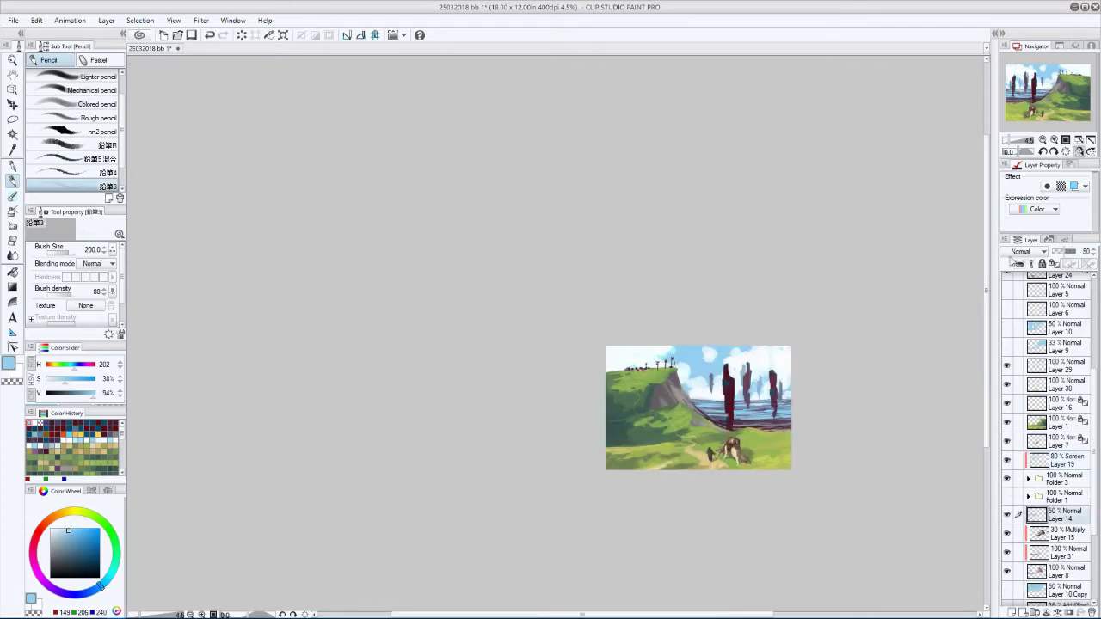
left_click(1023, 251)
left_click(1024, 354)
key("h")
- Glaze sky blue across the sea on Layer 14 with broad horizontal strokes at brush sizes 120 and 300
key("ctrl+]")
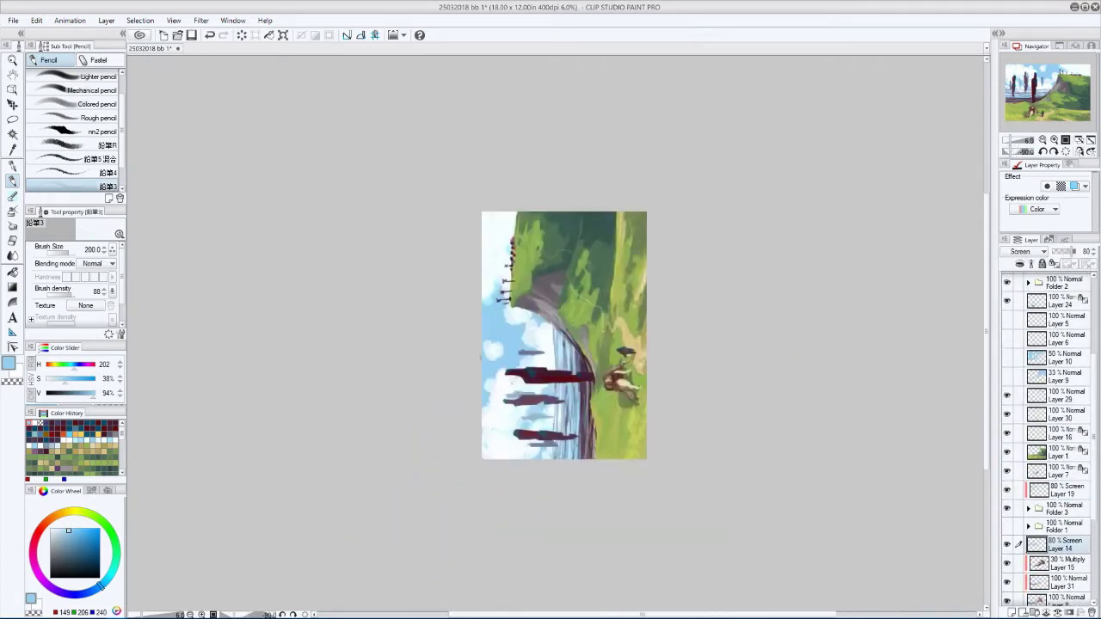
scroll(526, 396, "up", 2)
key("bracketleft")
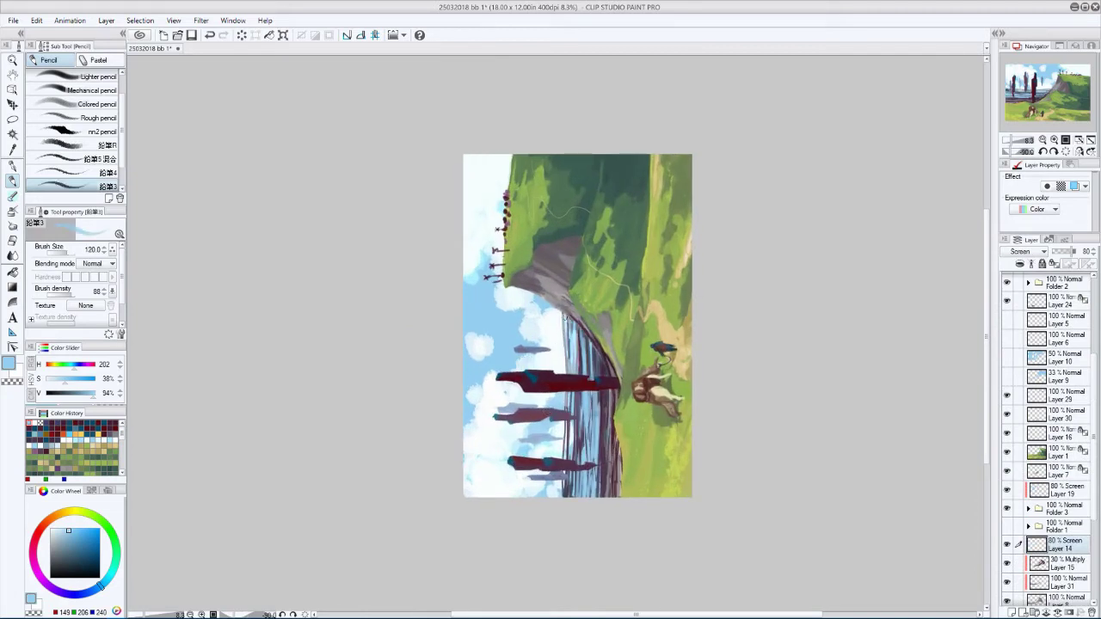
mouse_move(587, 326)
left_mouse_down()
mouse_move(575, 375)
mouse_move(578, 460)
left_mouse_up()
left_click_drag(568, 394, 574, 499)
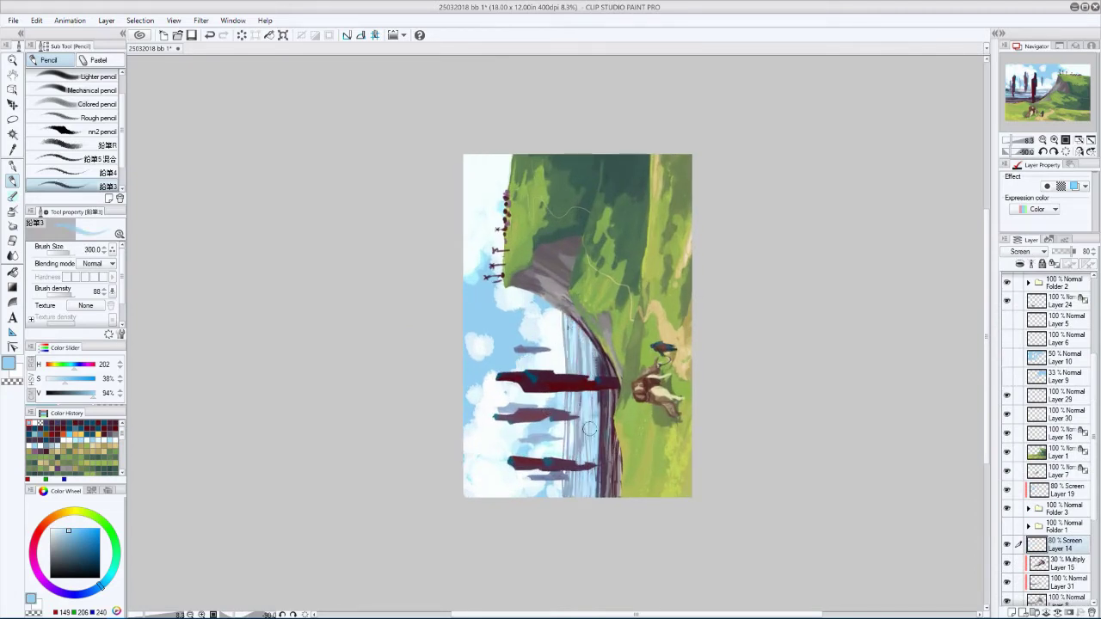
left_click_drag(595, 356, 601, 497)
- Erase thin horizontal streaks out of the sea's blue glaze at brush size 80, and refine the streaks at sizes 60 to 70
key("bracketleft")
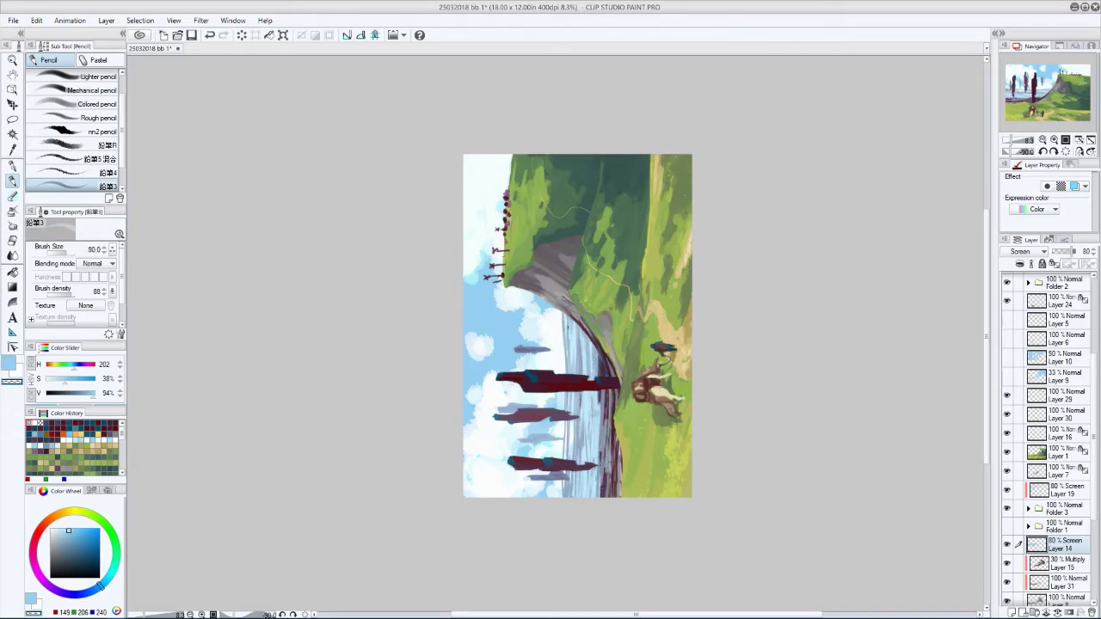
left_click_drag(601, 391, 602, 495)
left_click_drag(587, 332, 583, 379)
left_click_drag(585, 398, 585, 438)
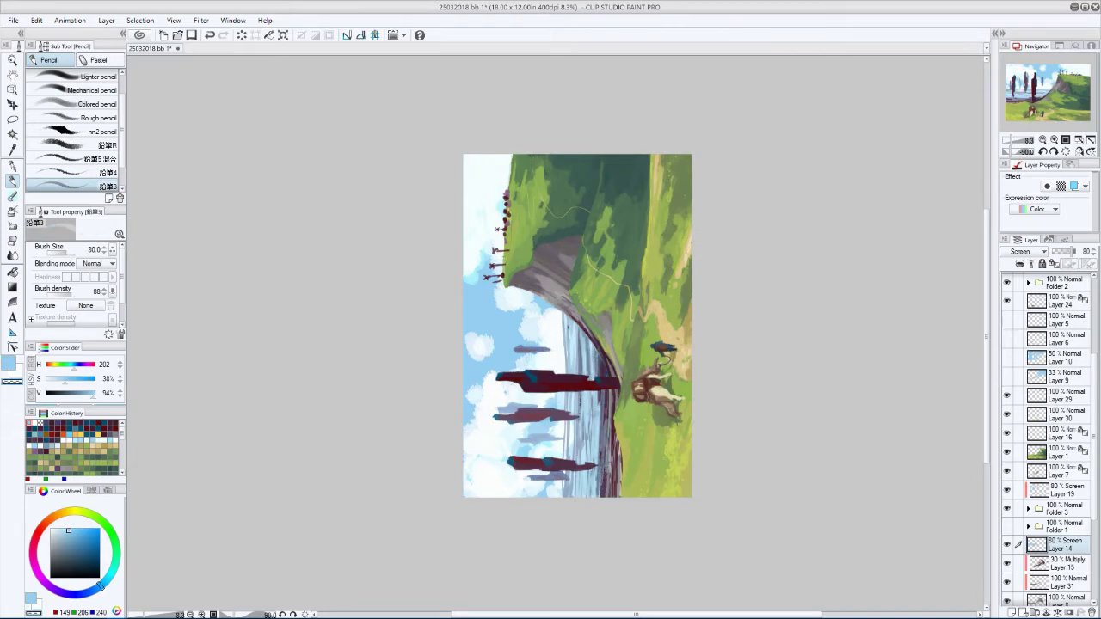
left_click_drag(580, 325, 580, 373)
left_click_drag(587, 336, 585, 406)
left_click_drag(574, 320, 573, 375)
left_click_drag(574, 392, 572, 489)
mouse_move(581, 425)
left_mouse_down()
mouse_move(582, 497)
mouse_move(551, 447)
mouse_move(580, 422)
mouse_move(455, 315)
mouse_move(520, 368)
left_mouse_up()
key("bracketright")
key("bracketright")
key("bracketright")
key("bracketright")
key("bracketright")
key("bracketright")
key("bracketleft")
key("bracketleft")
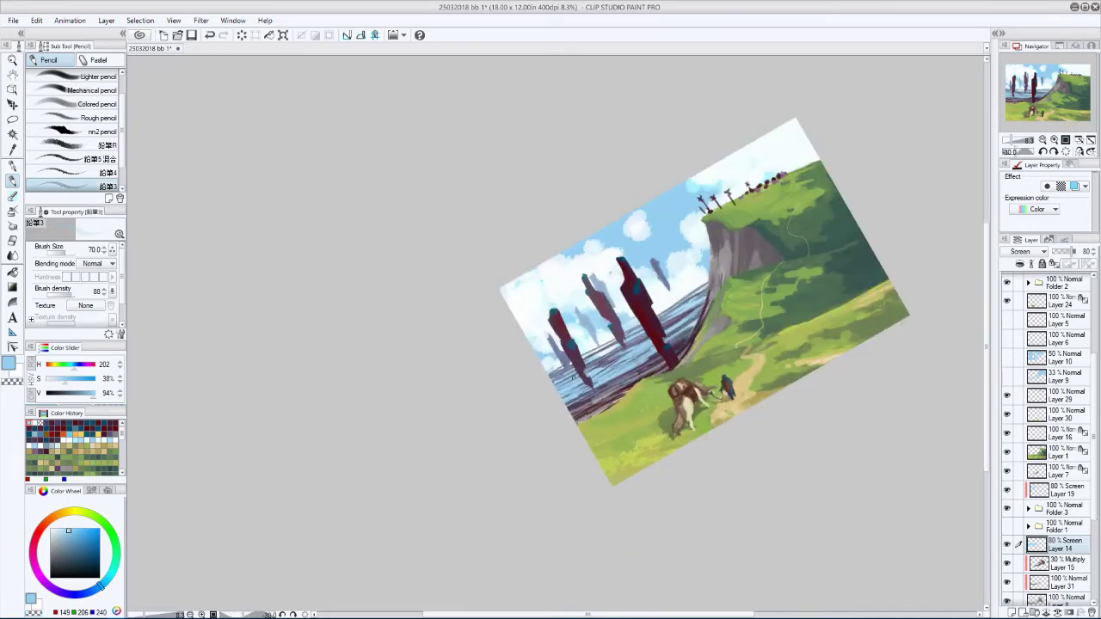
key("h")
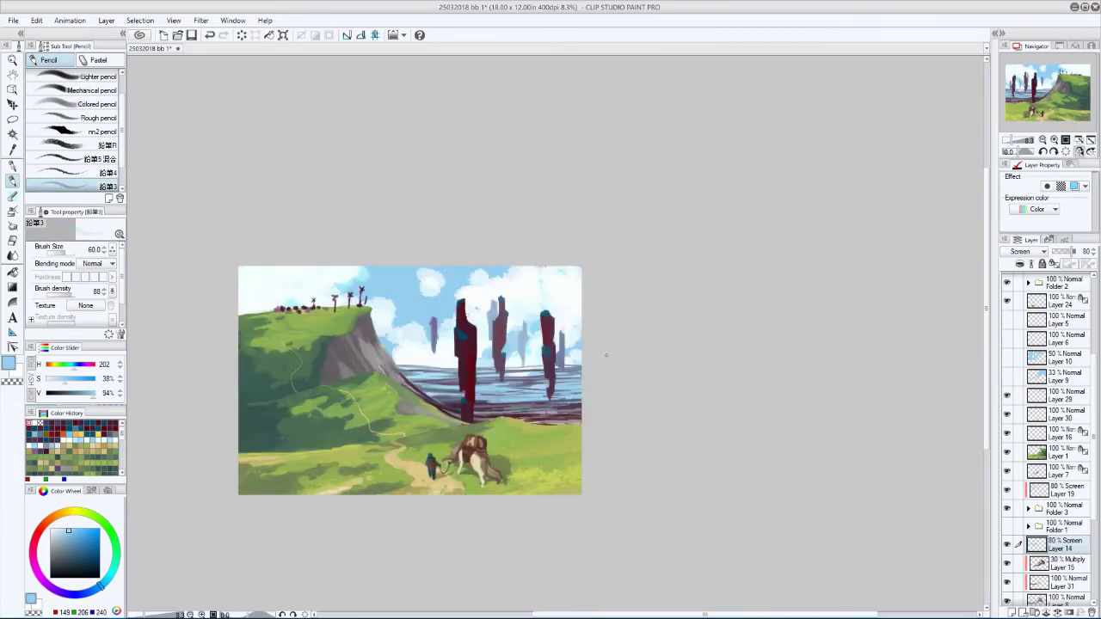
scroll(1029, 540, "down", 5)
left_click(1058, 547)
key("asciicircum")
key("bracketright")
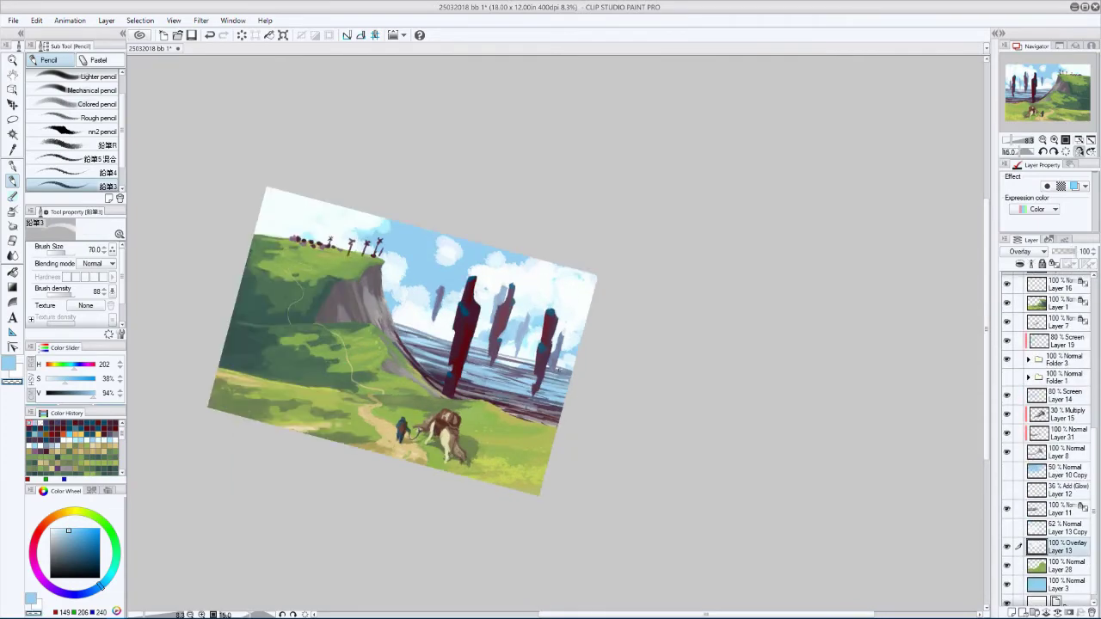
key("minus")
- Duplicate Layer 19 and Folder 3 as flipped pillar reflections in the sea and place the copies beneath Layer 11
left_click(1054, 342)
left_click(1049, 365, "ctrl")
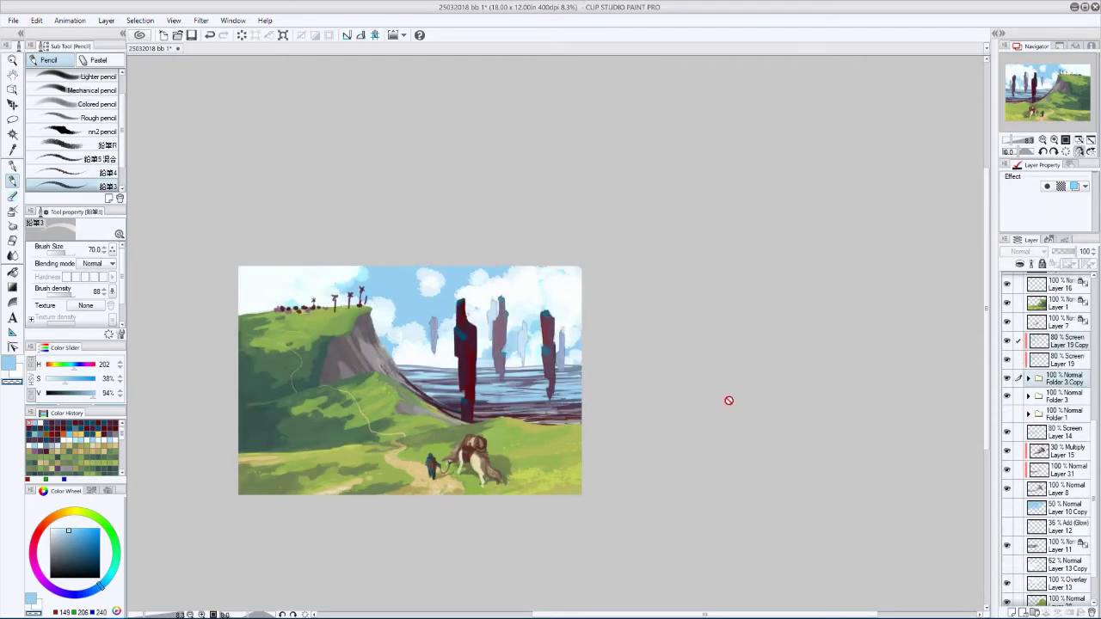
key("ctrl+c")
key("ctrl+v")
key("ctrl+t")
key("Return")
left_click_drag(1054, 359, 1015, 555)
key("k")
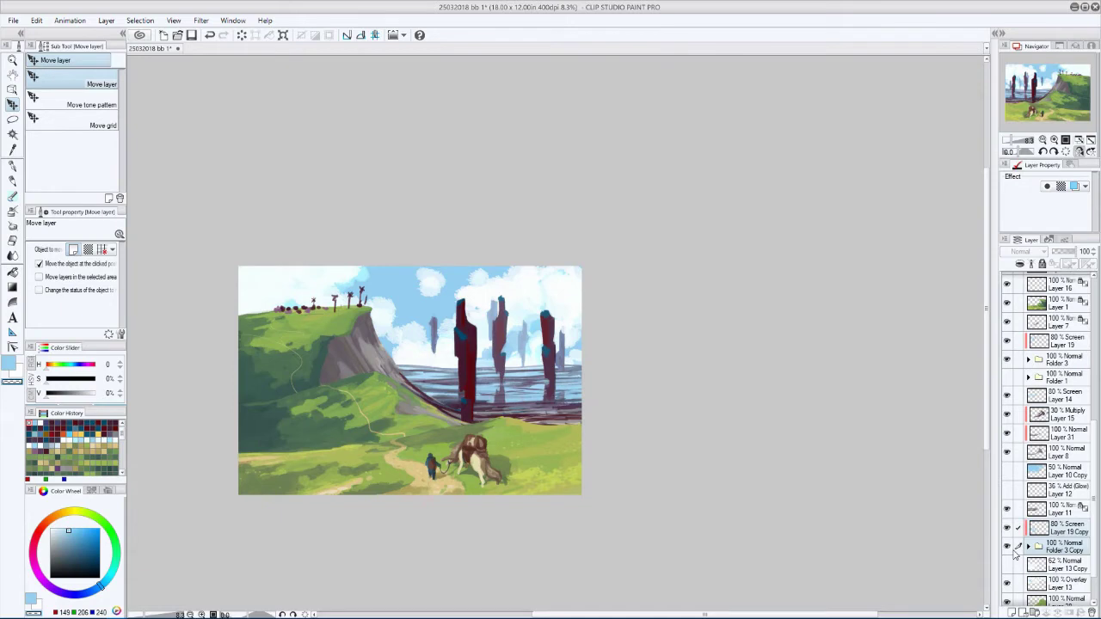
- Align the distant pillars' reflections in the copied folder together with their haze on Layer 19 Copy
left_click(1028, 547)
left_click(1058, 582)
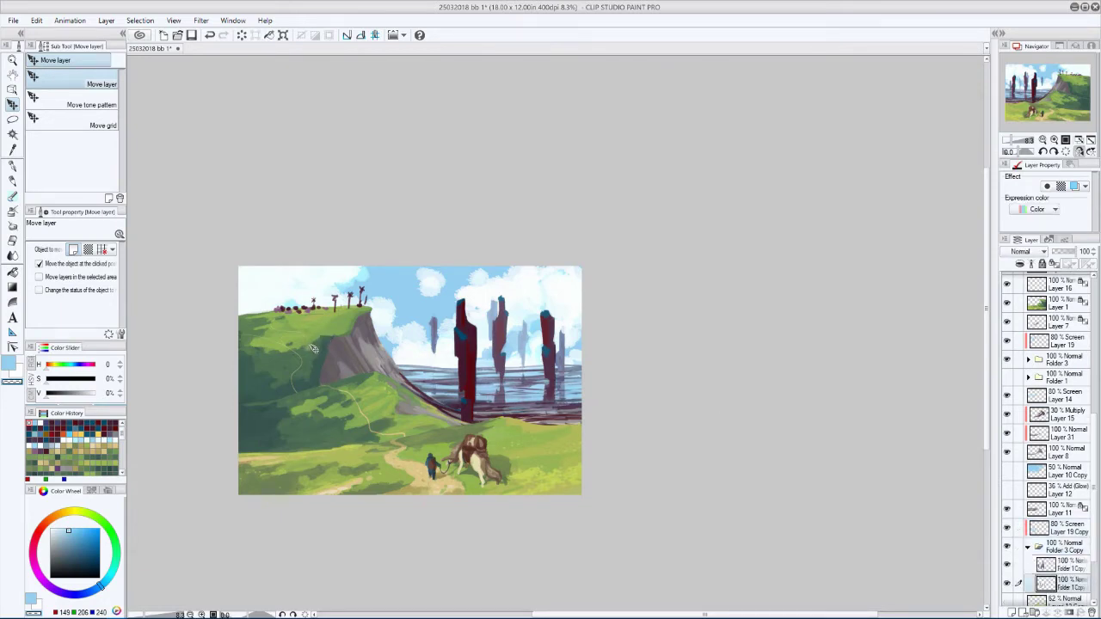
left_click(1063, 528)
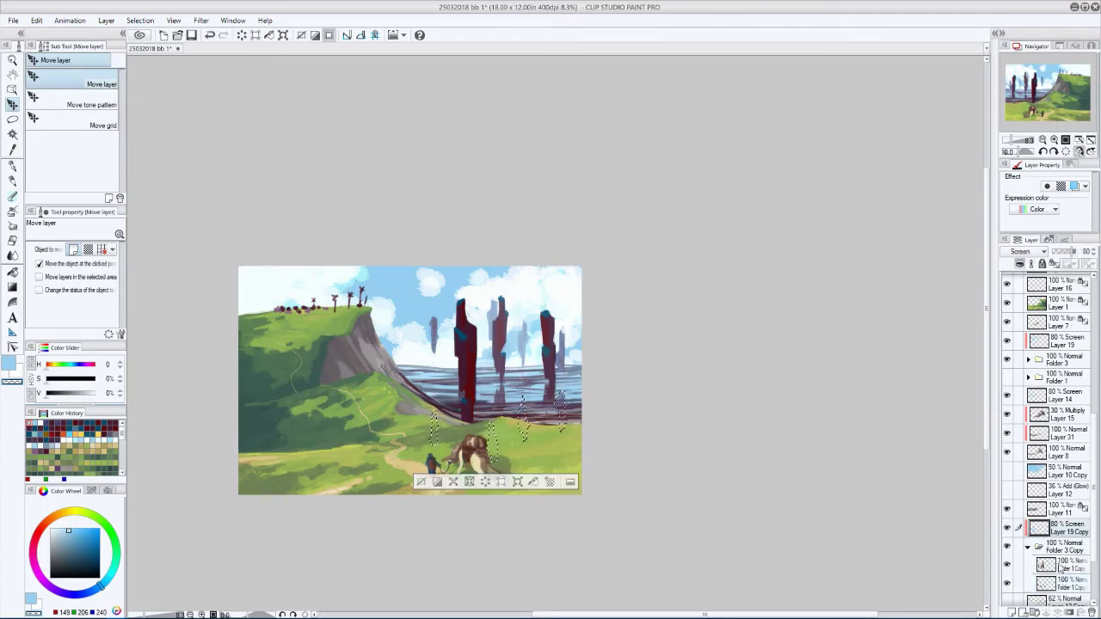
left_click(1063, 583, "ctrl")
left_click(420, 455)
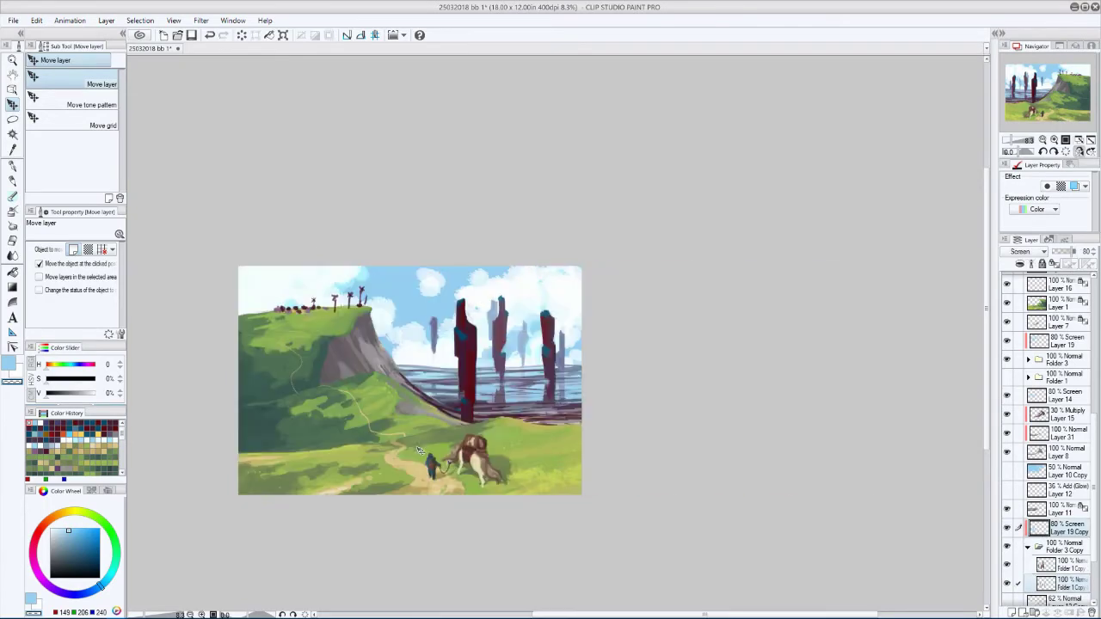
scroll(420, 454, "down", 2)
scroll(482, 413, "up", 3)
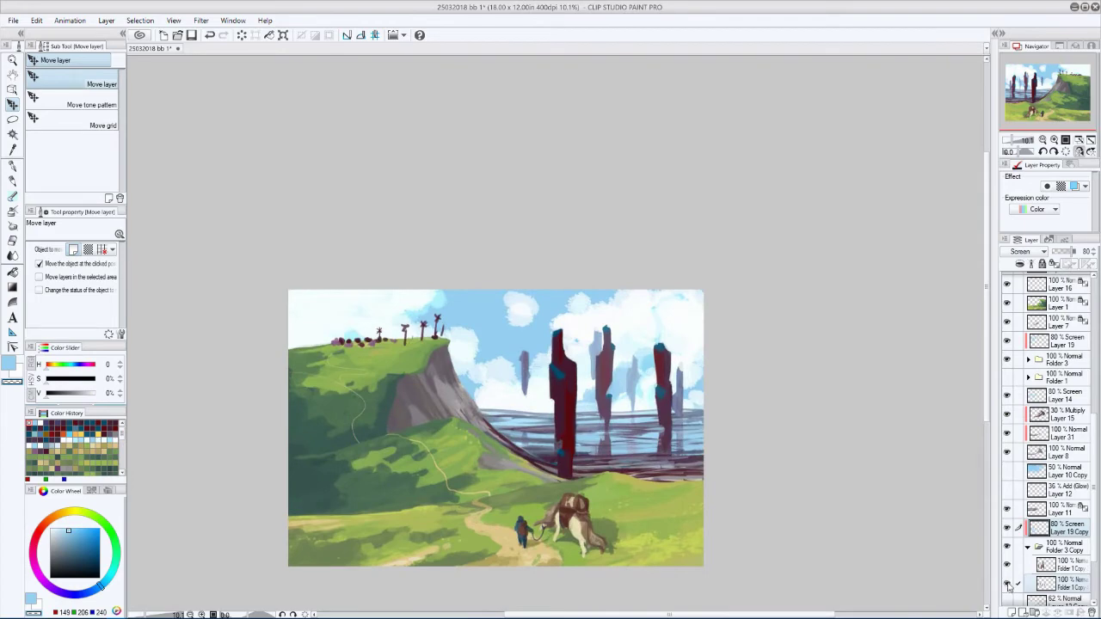
- Duplicate the Overlay cloud layer, Layer 13, and position the copy as a cloud reflection over the sea
scroll(1050, 567, "down", 2)
left_click(1062, 540)
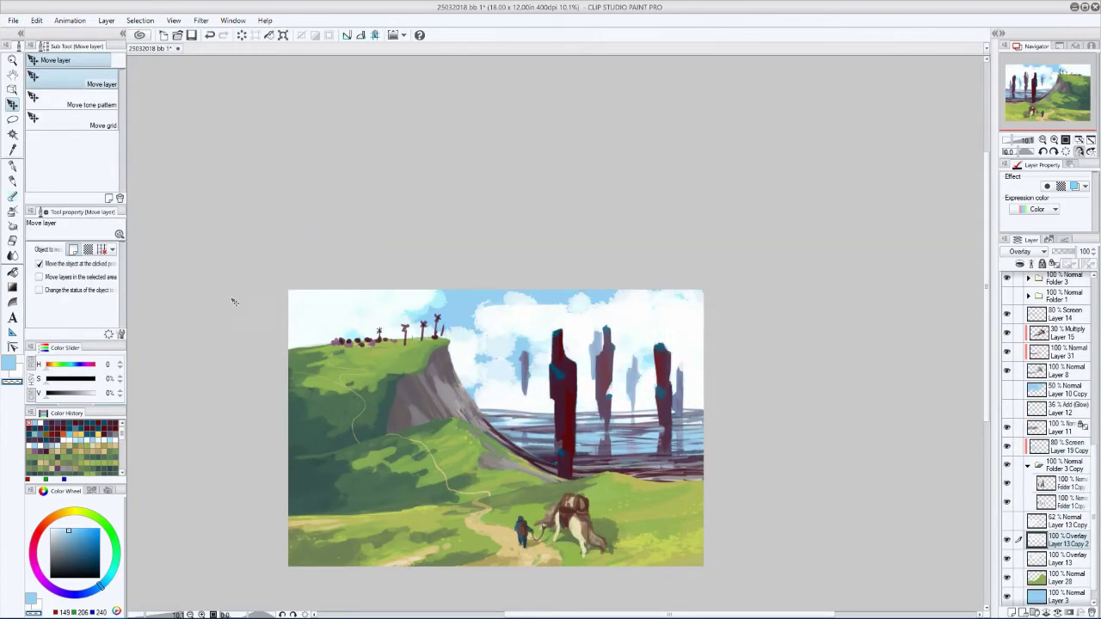
left_click_drag(233, 301, 241, 297)
key("h")
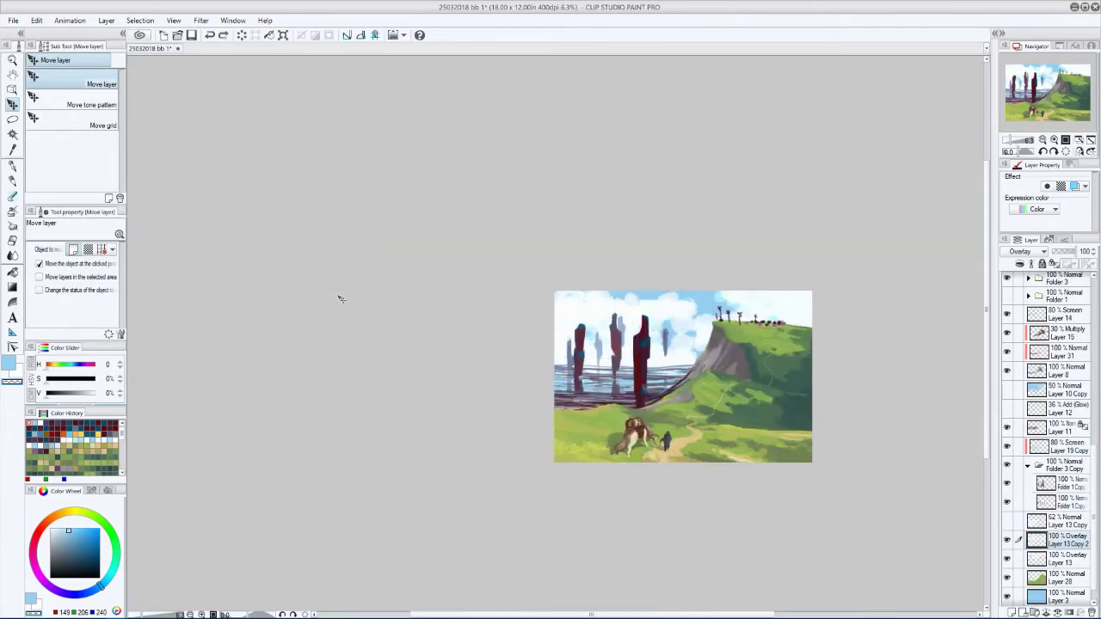
key("h")
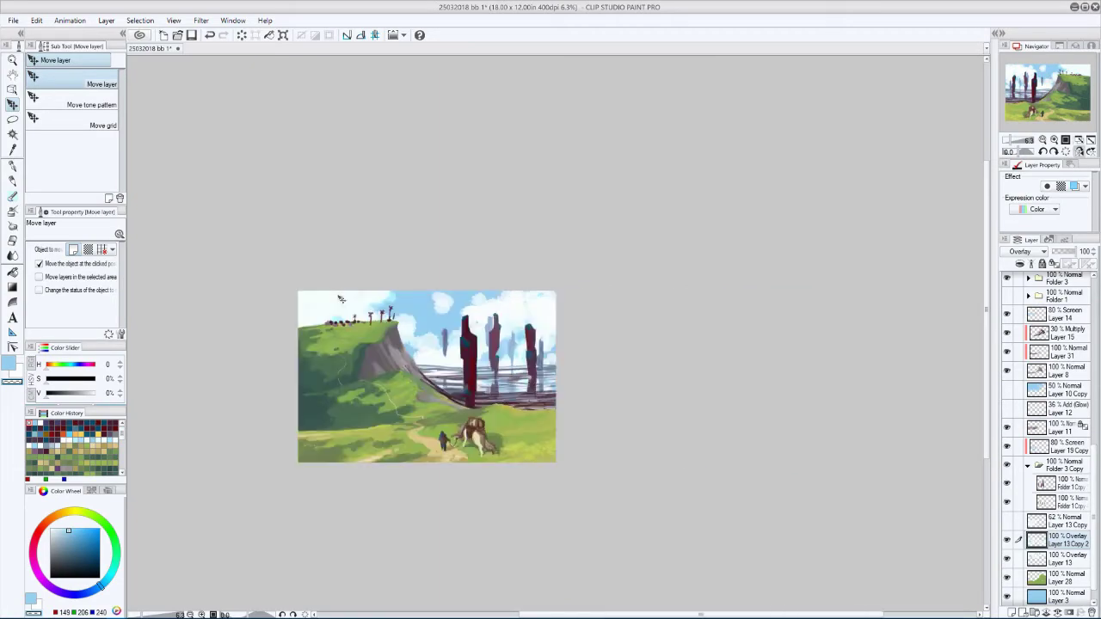
key("h")
scroll(339, 232, "up", 5)
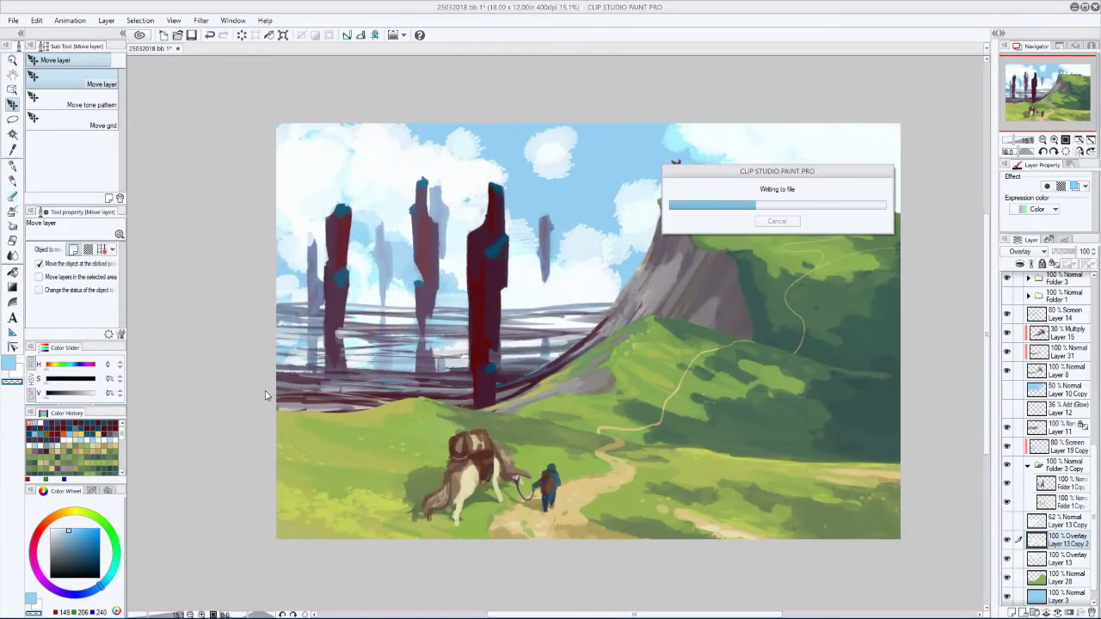
- Select the main pillars' reflections in the copied folder and shift them with Layer 19 Copy to line up beneath their pillars
left_click(1058, 483)
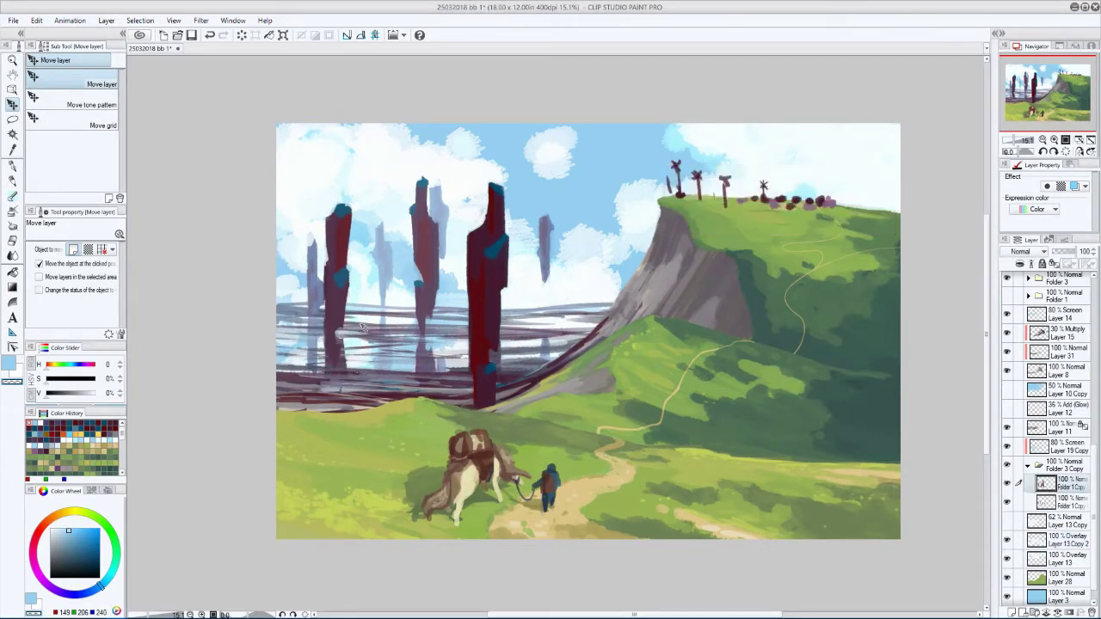
key("m")
left_click_drag(509, 303, 465, 295)
mouse_move(340, 310)
left_mouse_down()
mouse_move(354, 404)
mouse_move(323, 335)
mouse_move(340, 310)
left_mouse_up()
left_click(1018, 447)
key("k")
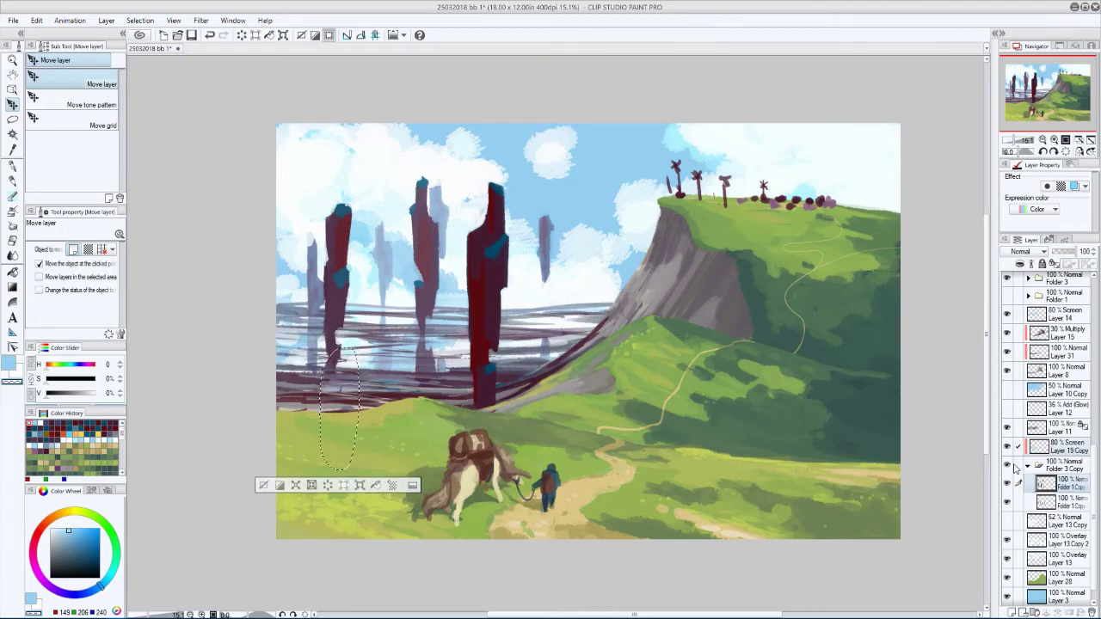
- Collapse Folder 3 Copy and lower the reflection folder's opacity to 80%
scroll(256, 434, "down", 2)
scroll(255, 434, "down", 1)
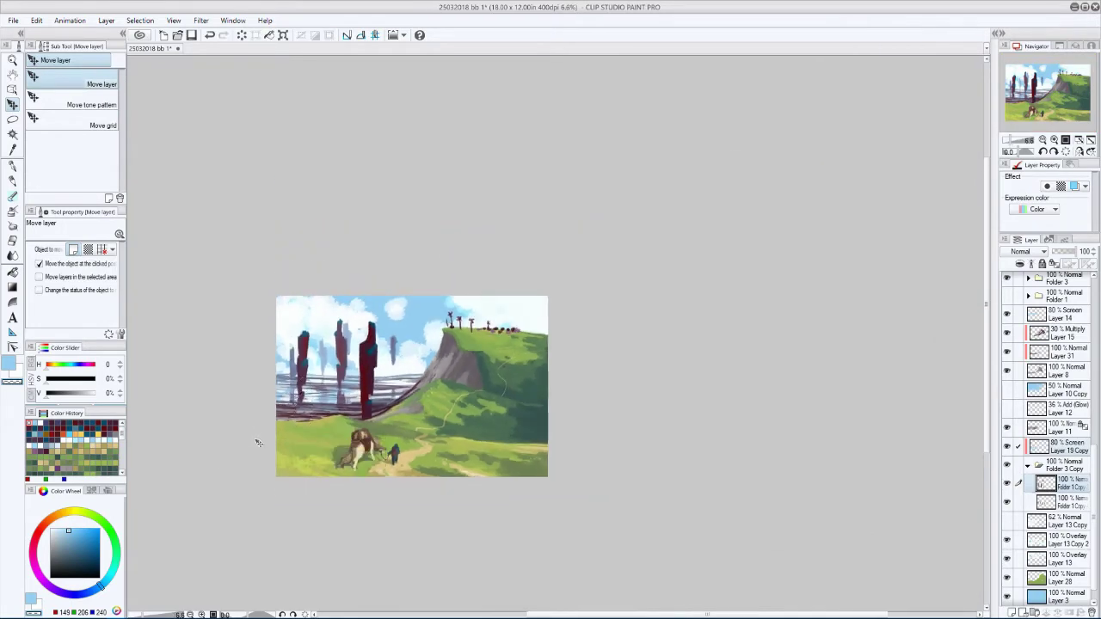
left_click(1027, 465)
left_click(1077, 250)
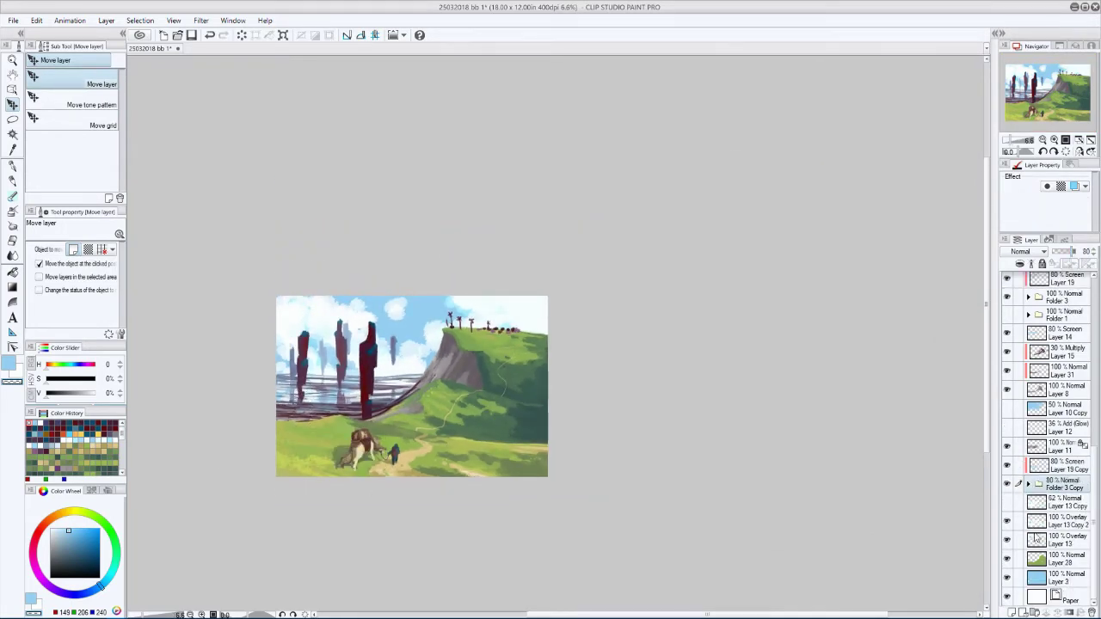
- Select the copied Overlay cloud layer, Layer 13 Copy 2, and save the painting
left_click(1039, 521)
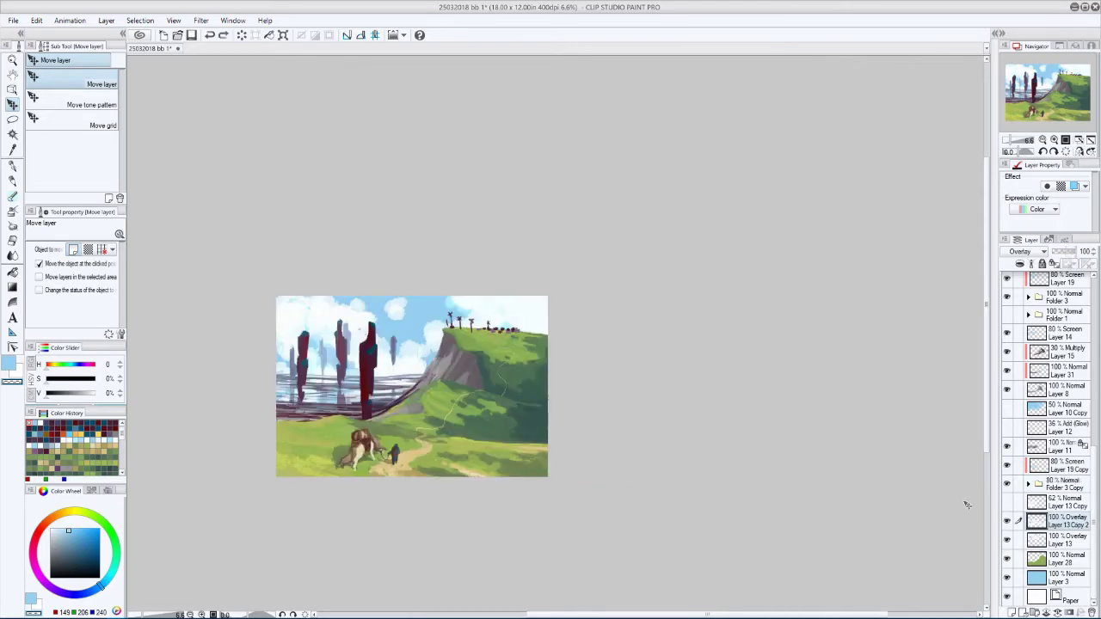
key("ctrl+s")
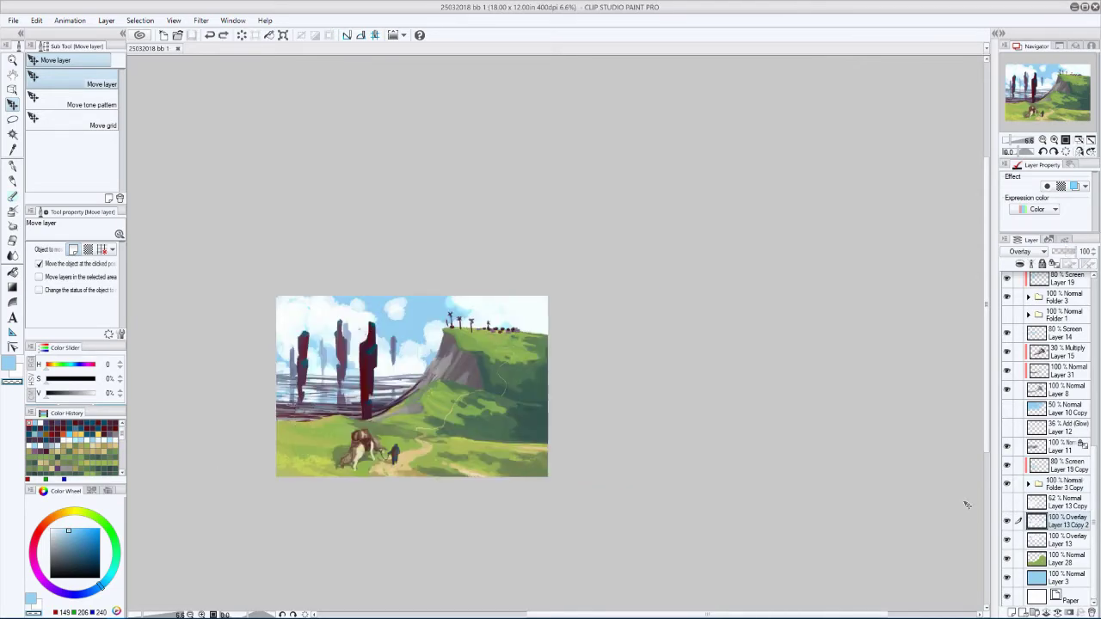
scroll(258, 393, "up", 2)
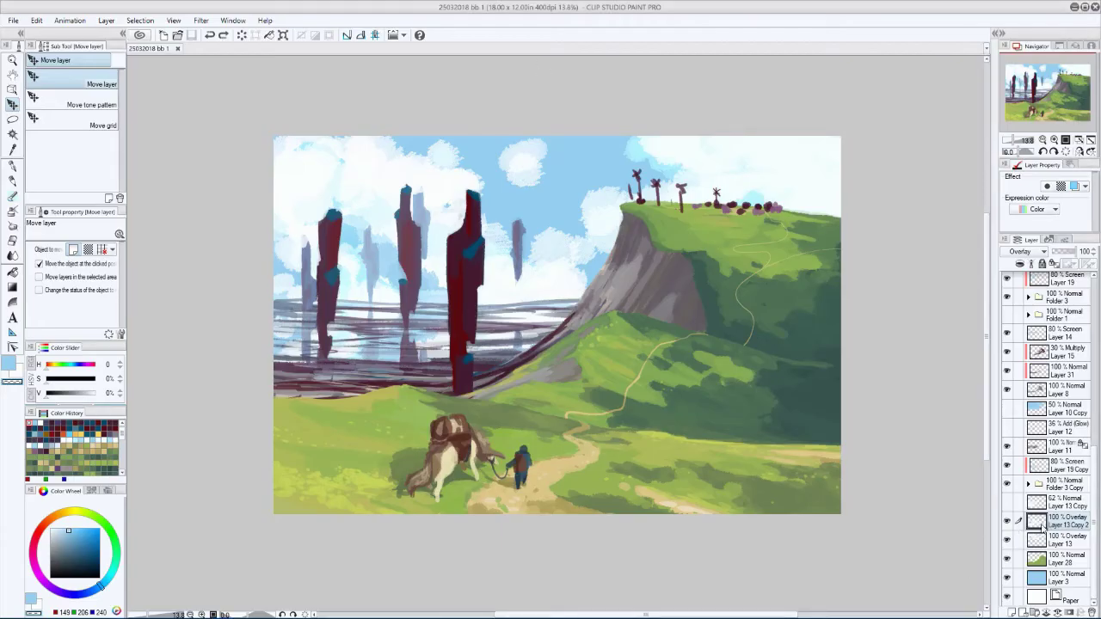
scroll(1041, 525, "up", 2)
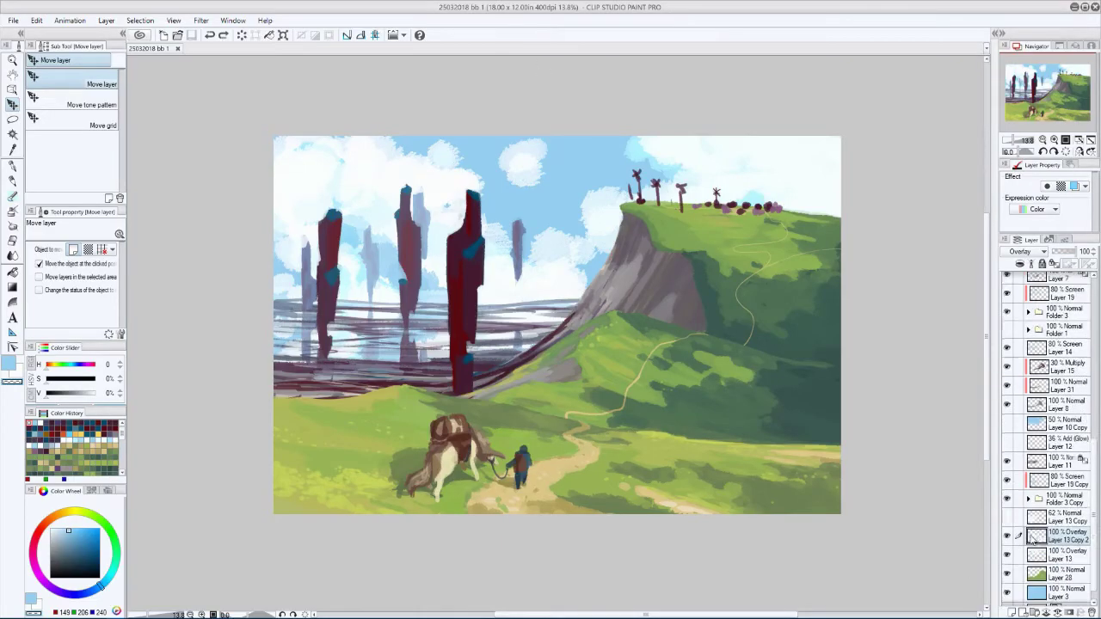
- Add a new layer above the Multiply Layer 15 and pencil dark purple strokes along the cliff's seaward edge
left_click(1008, 410)
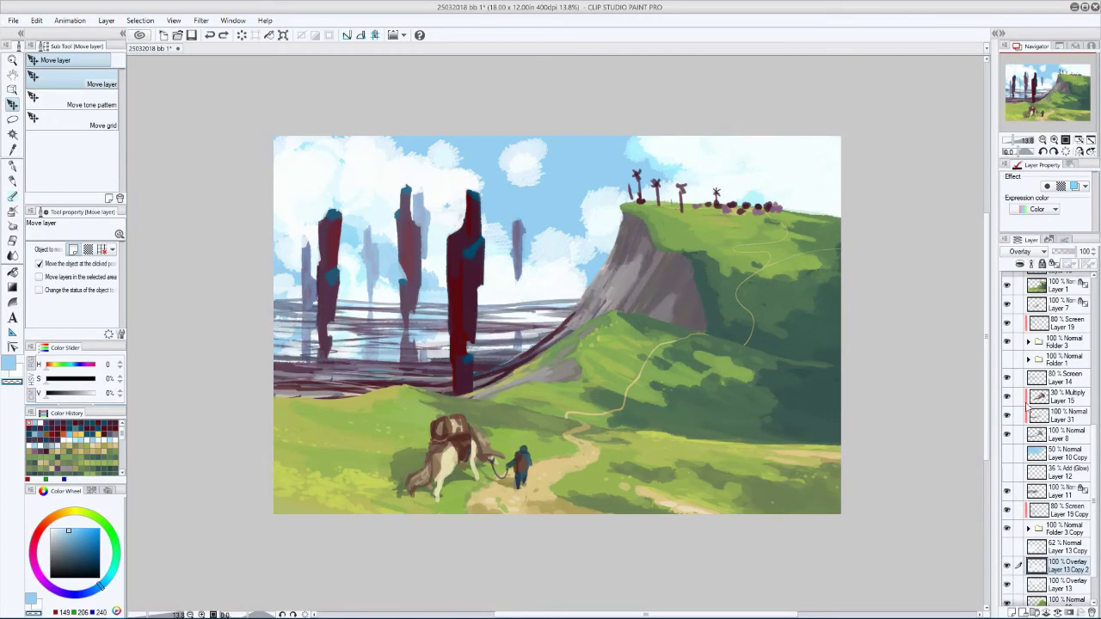
left_click(1062, 395)
key("ctrl+shift+n")
key("p")
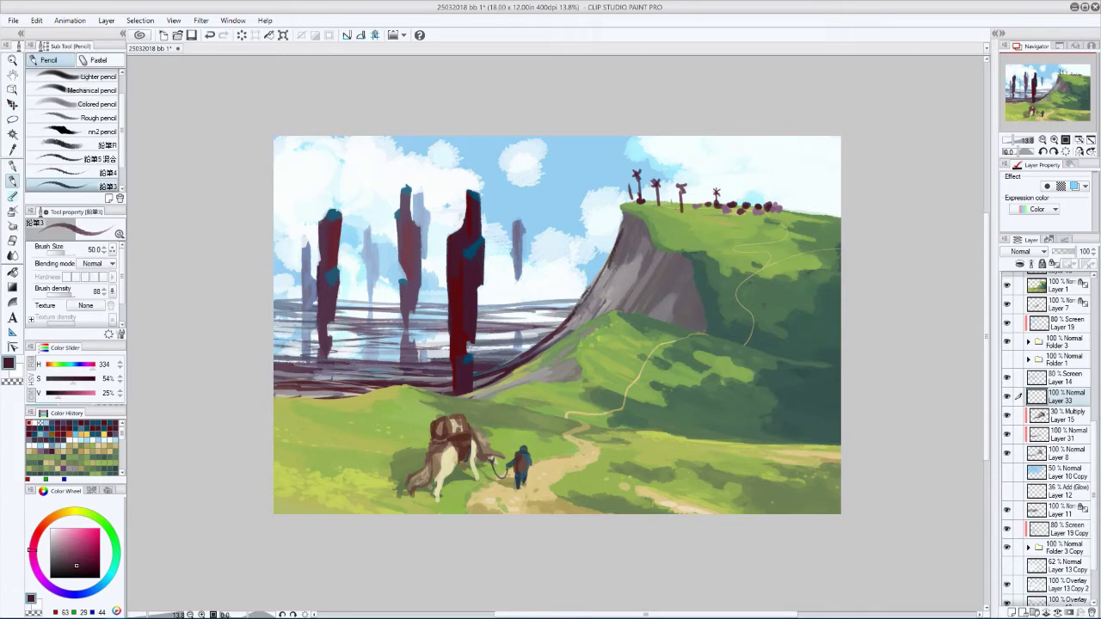
key("bracketleft")
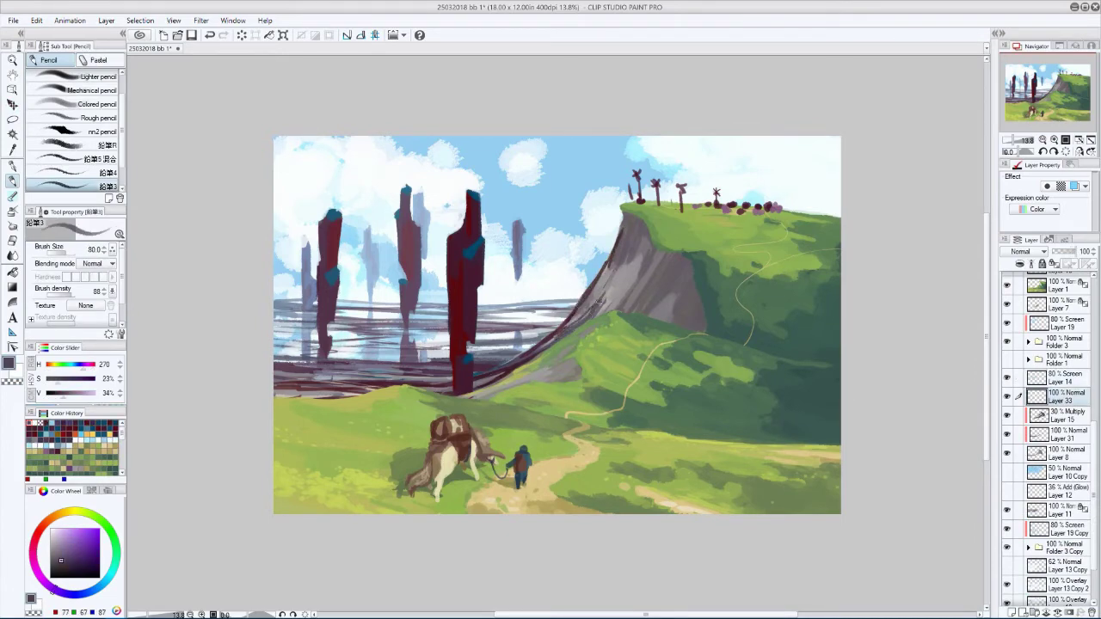
key("bracketleft")
key("bracketleft")
key("bracketleft")
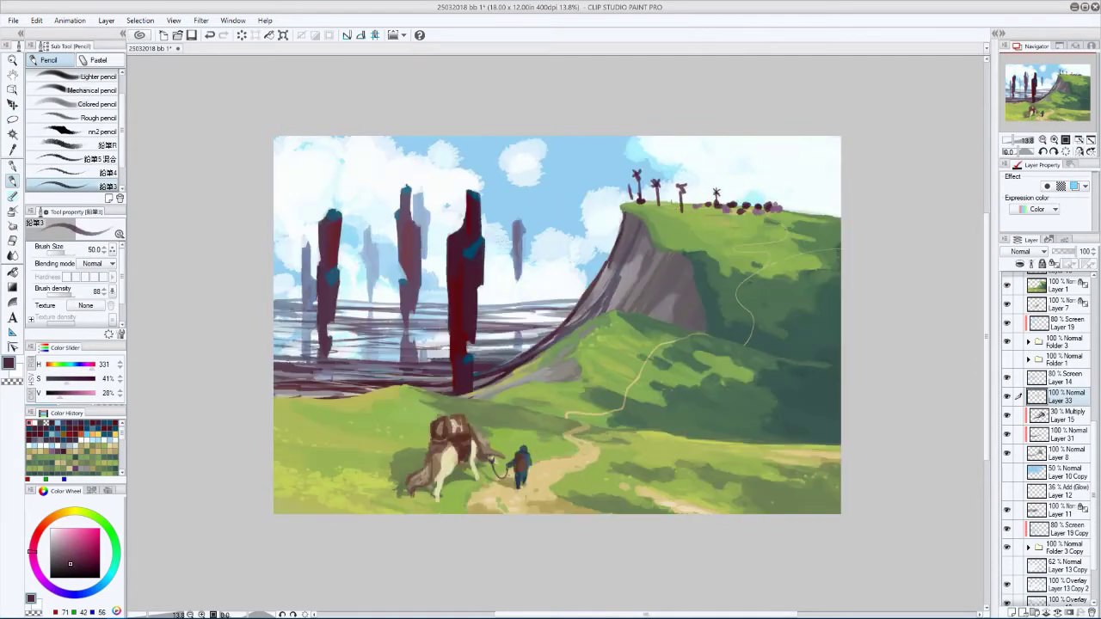
left_click(322, 369, "alt")
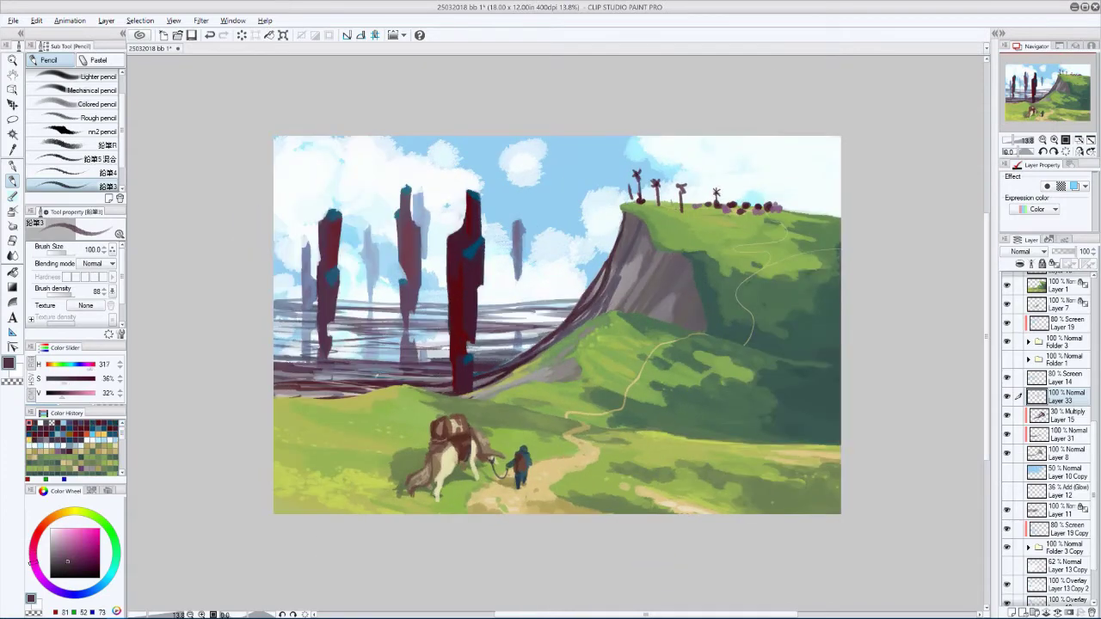
- Try light blue pencil strokes over the sea on the Screen layer, Layer 14, and undo them
key("alt+bracketright")
key("bracketright")
key("bracketright")
key("bracketright")
key("bracketright")
key("bracketright")
key("asciicircum")
key("ctrl+z")
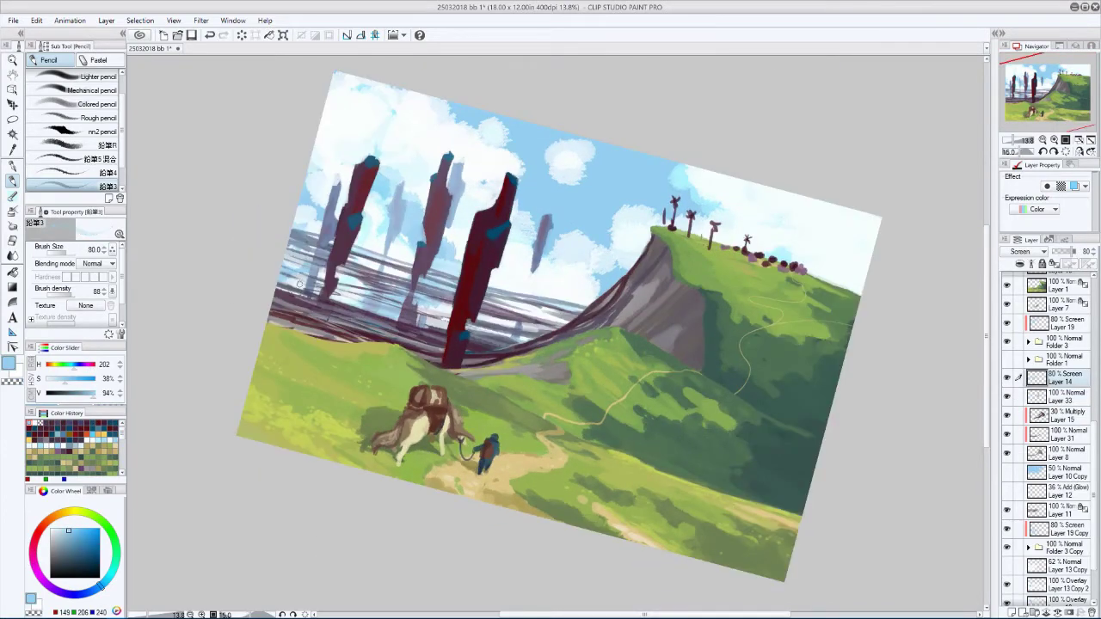
key("ctrl+z")
key("asciicircum")
key("asciicircum")
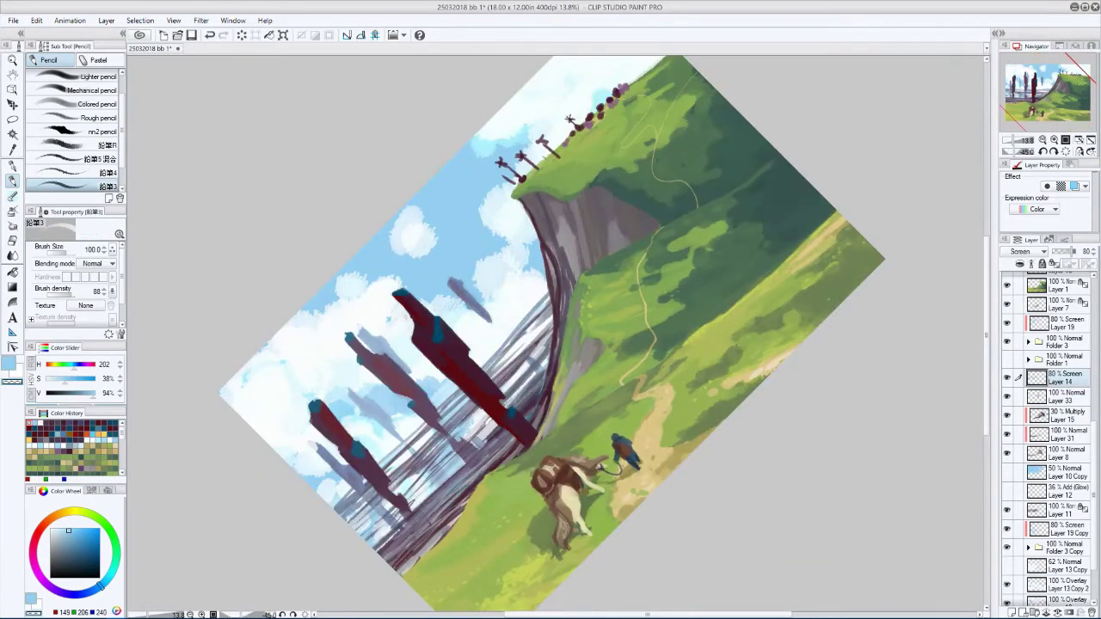
key("ctrl+at")
key("h")
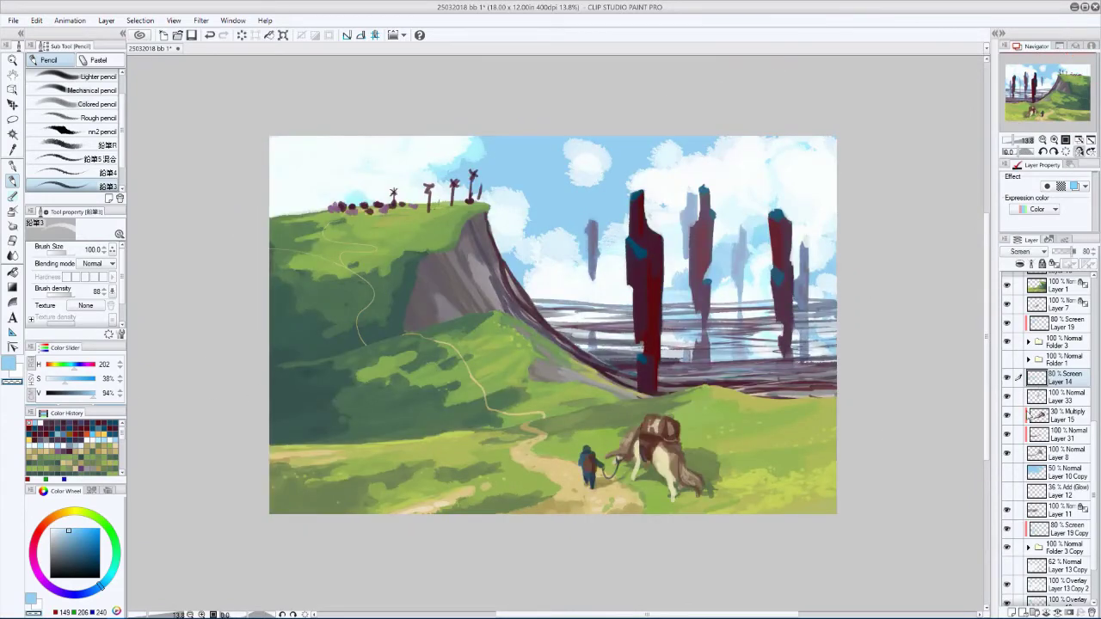
key("ctrl+z")
- Airbrush soft light blue haze over the near sea on Layer 14 and hide that layer
key("b")
key("asciicircum")
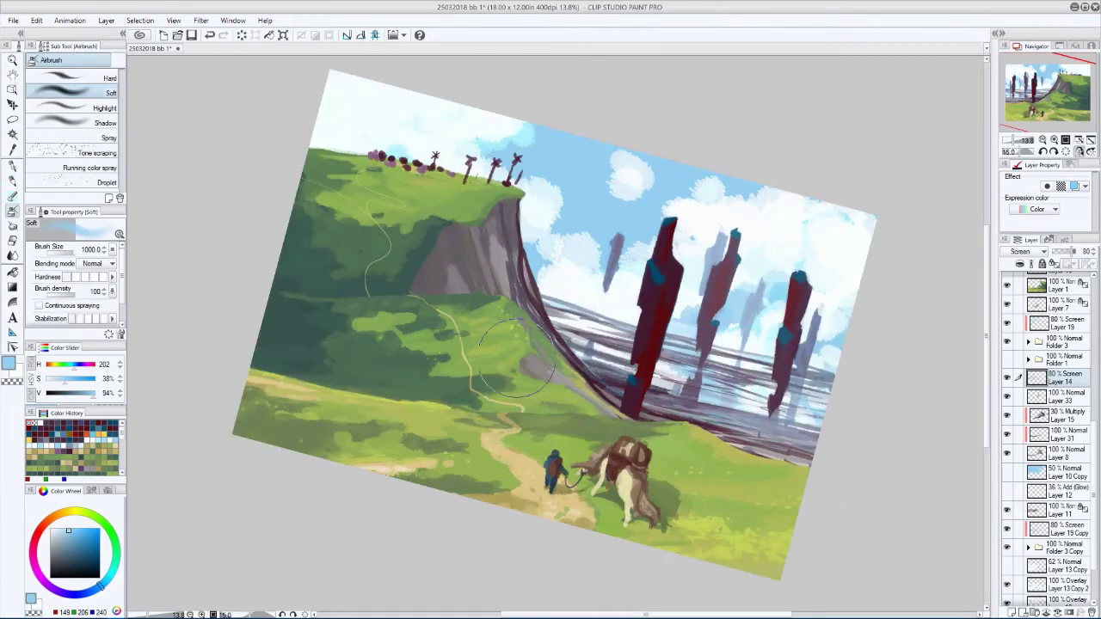
key("h")
key("ctrl+at")
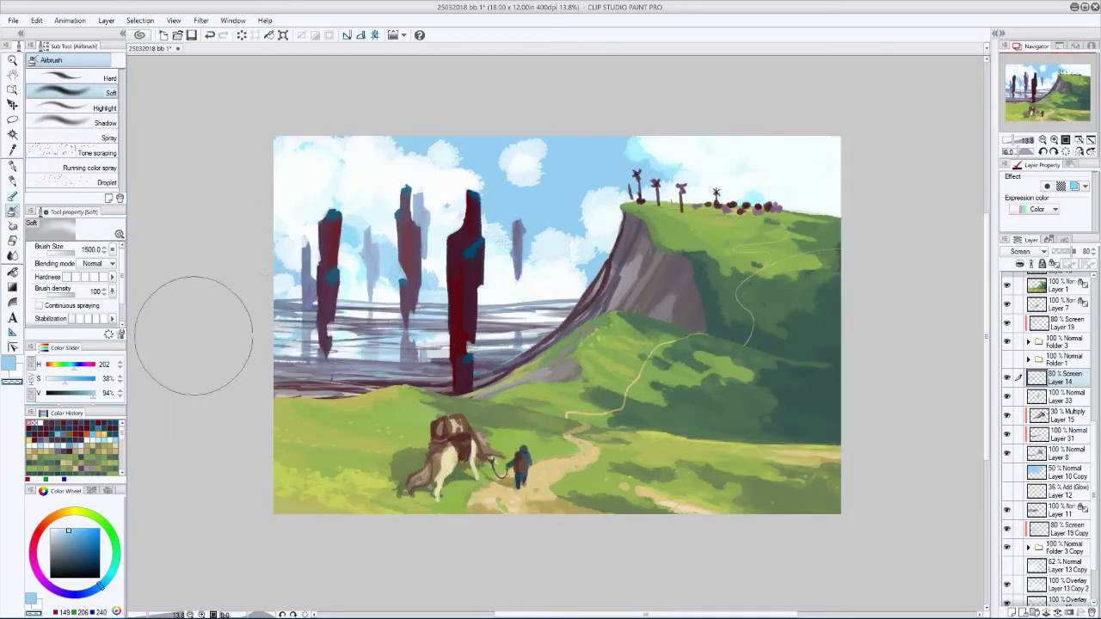
key("asciicircum")
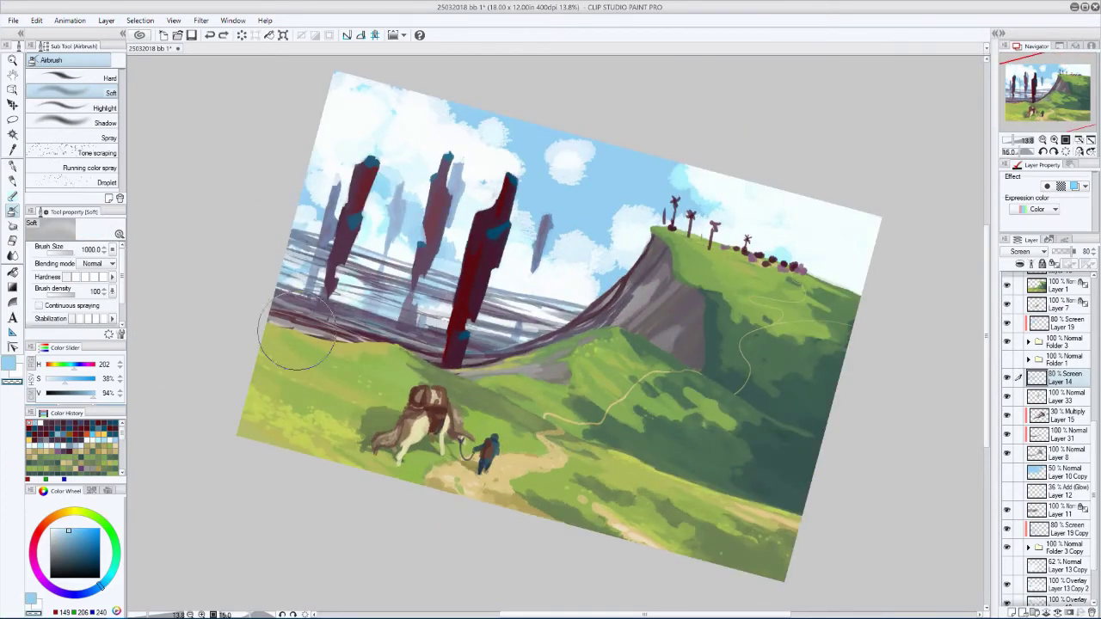
key("ctrl+at")
key("bracketleft")
key("bracketleft")
key("h")
key("h")
- Sample dark purples from the sea and pencil strokes on Layer 33 along the water's near shoreline
left_click(468, 379, "alt")
left_click(578, 395, "ctrl+shift")
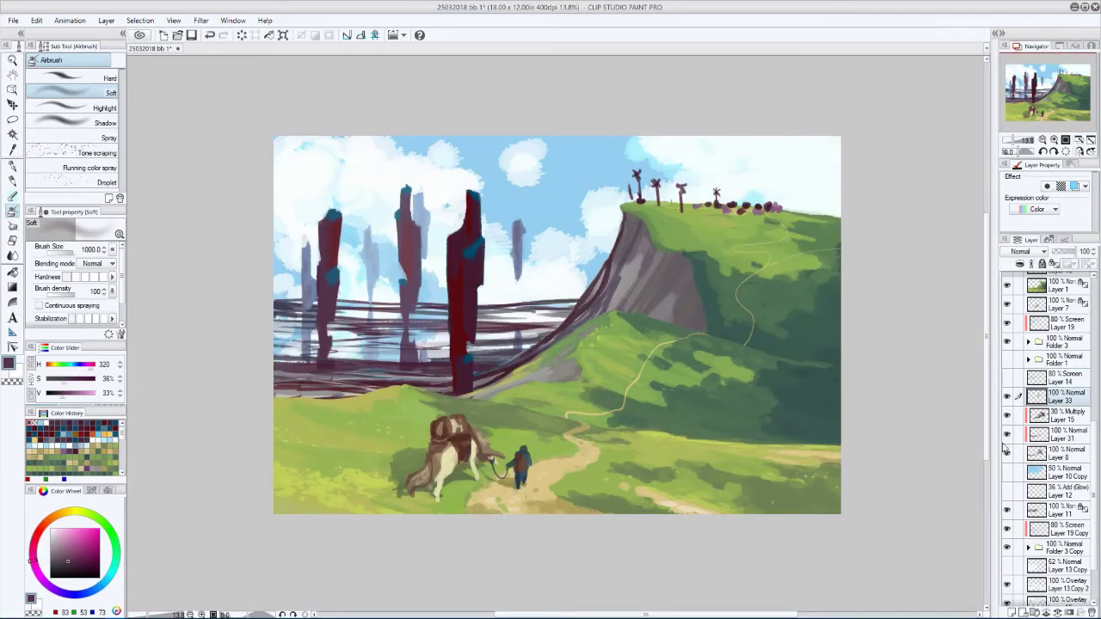
key("minus")
key("minus")
key("p")
key("p")
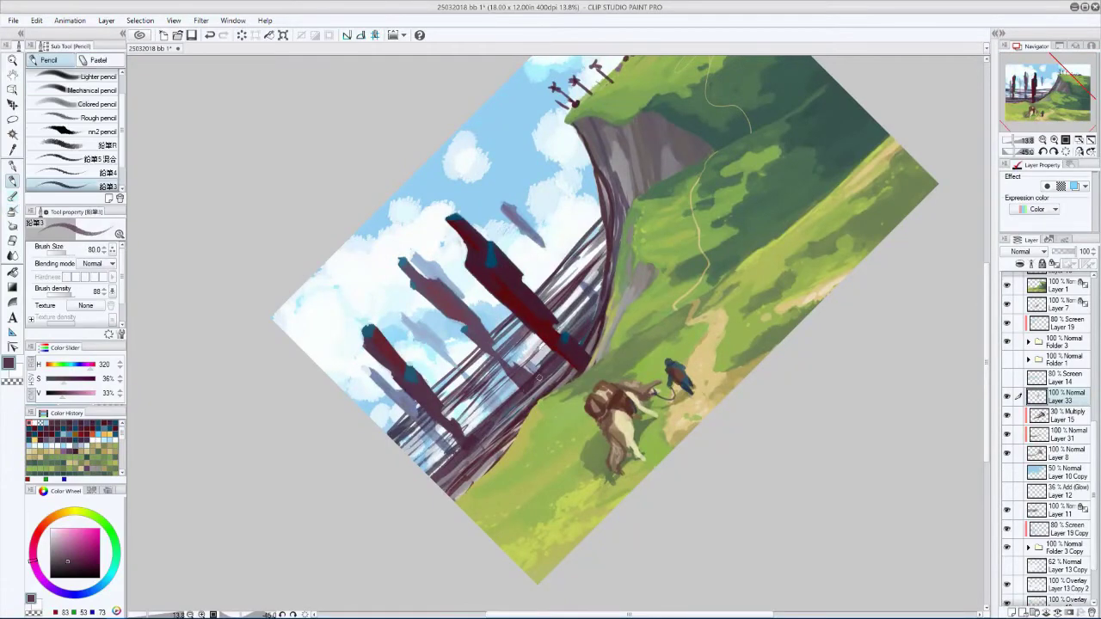
key("bracketleft")
left_click(465, 469, "alt")
left_click_drag(533, 395, 439, 487)
key("bracketleft")
left_click(556, 352, "alt")
left_click_drag(478, 449, 546, 376)
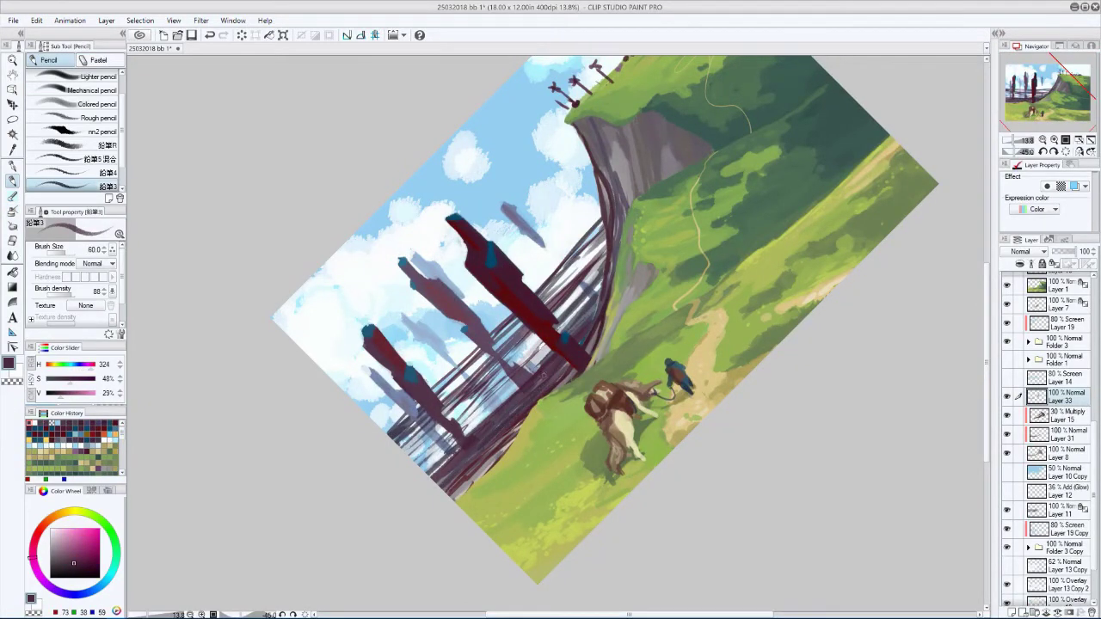
- Darken the band of sea beside the grassy shore with broader purple pencil strokes, checking the mirrored view
key("asciicircum")
key("asciicircum")
key("h")
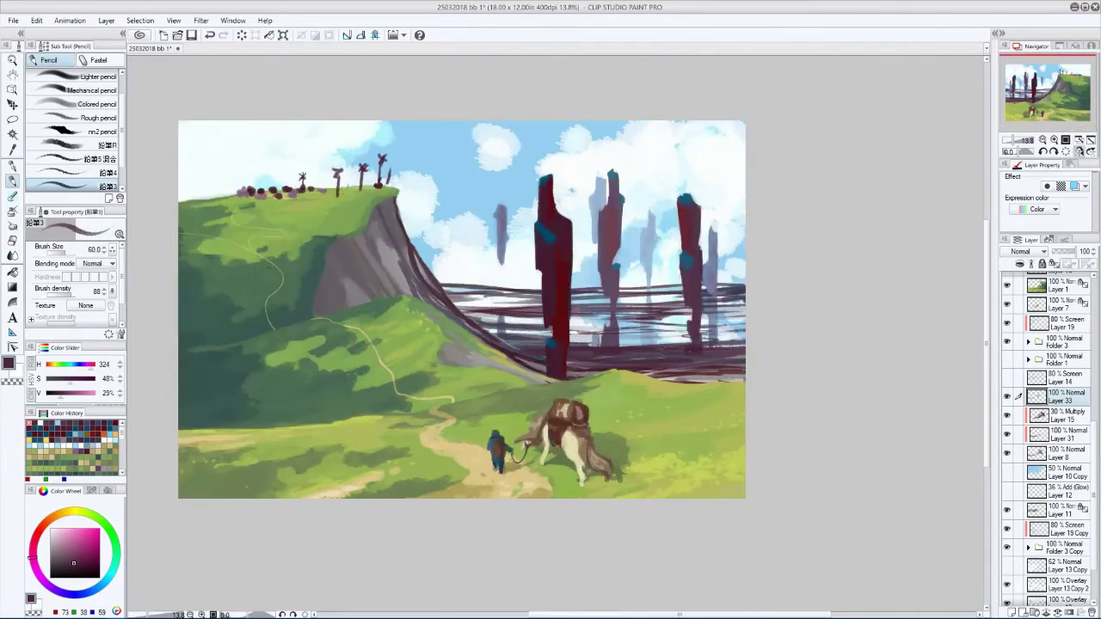
key("bracketright")
key("bracketright")
key("bracketright")
key("bracketright")
key("asciicircum")
key("h")
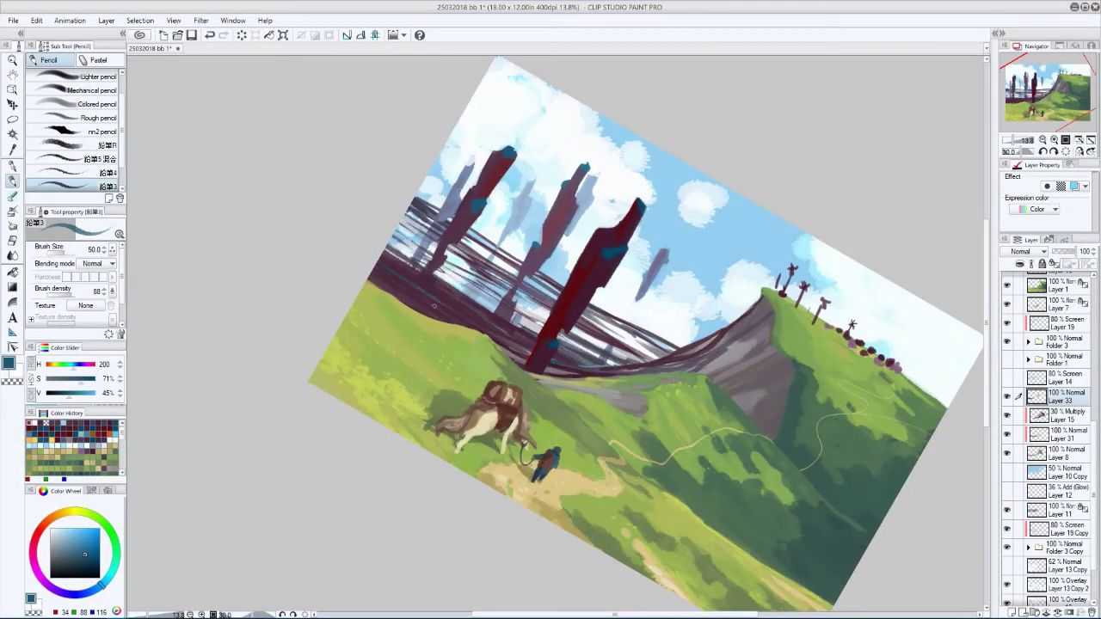
- Work dark red pencil strokes into the near sea around the main pillar's base
key("minus")
key("minus")
key("minus")
key("minus")
key("minus")
left_click(520, 397, "alt")
key("bracketleft")
key("bracketleft")
key("bracketleft")
key("bracketleft")
key("bracketleft")
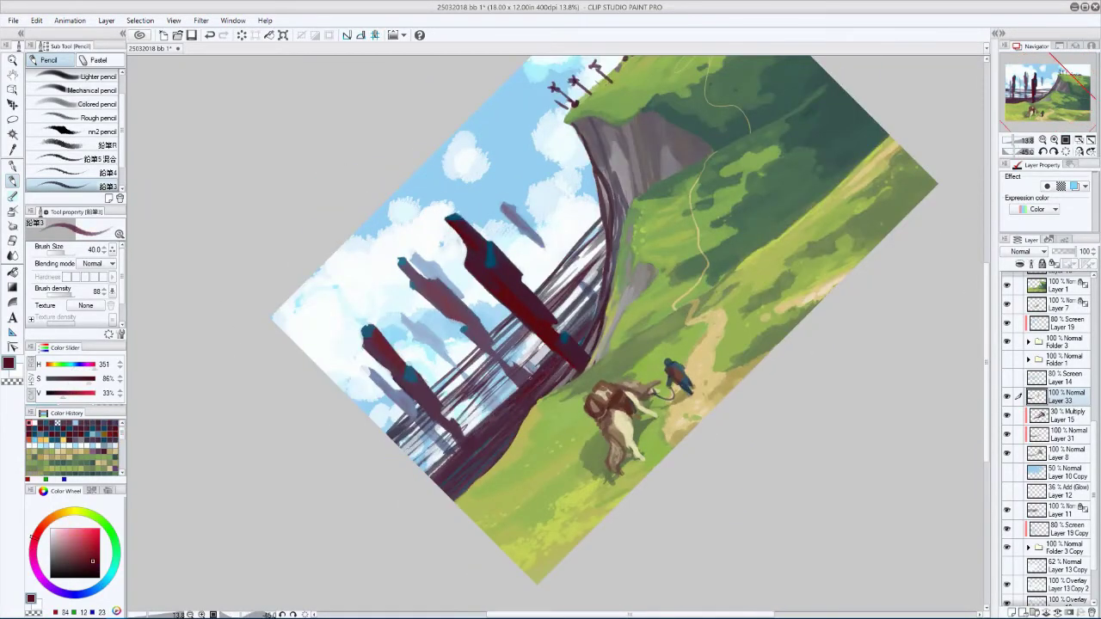
- Pencil grey-purple strokes into the dark foreground water near the canvas edge
left_click(523, 392, "alt")
key("bracketright")
key("bracketright")
key("bracketright")
key("asciicircum")
key("asciicircum")
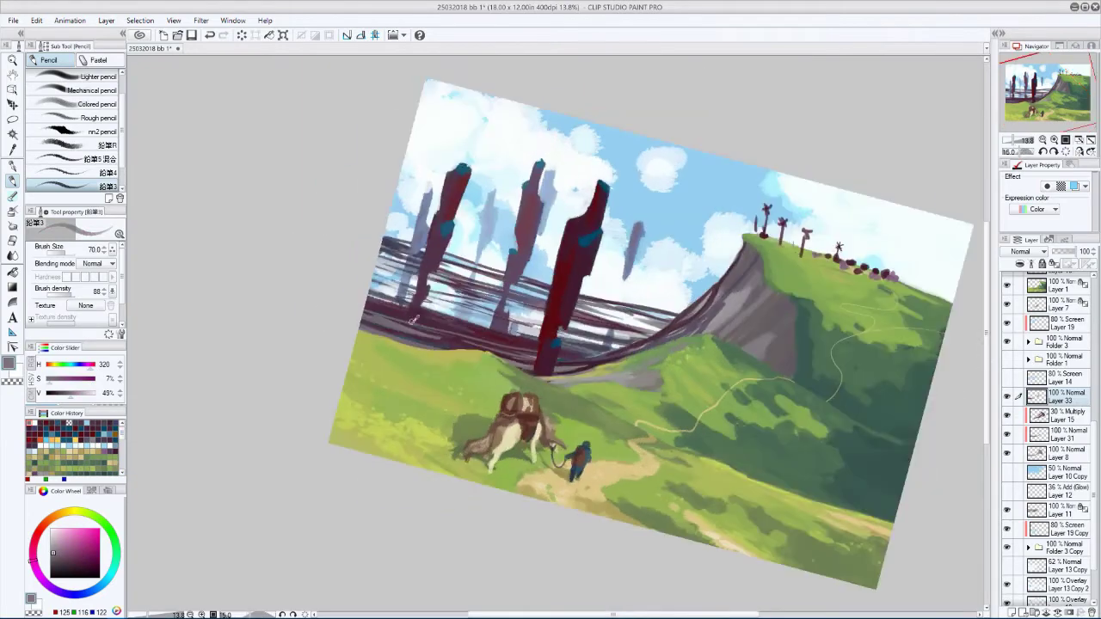
left_click(413, 320, "alt")
left_click(404, 315, "alt")
left_click(446, 321, "alt")
key("minus")
key("minus")
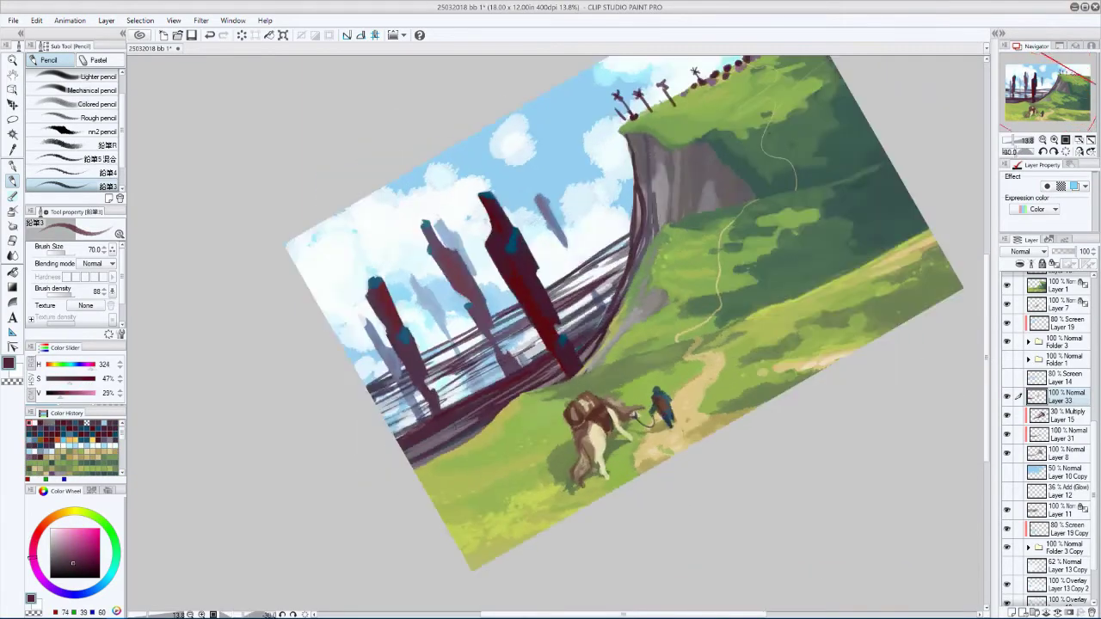
- Refine the water along the grassy shoreline with dark purple and grey-violet pencil strokes
left_click(455, 415, "alt")
key("bracketleft")
key("bracketleft")
key("bracketleft")
key("bracketleft")
key("bracketright")
key("bracketright")
key("bracketright")
key("h")
left_click(677, 244, "alt")
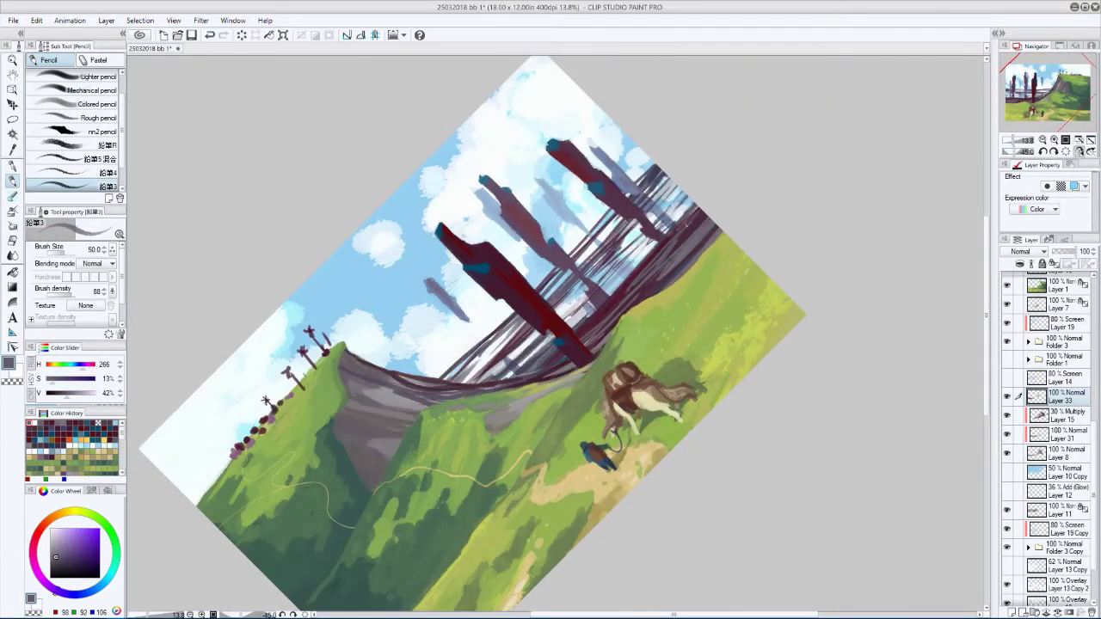
- Layer more sampled dark purple strokes through the foreground sea, following the curve of the shore
key("h")
key("asciicircum")
key("asciicircum")
key("asciicircum")
key("minus")
key("minus")
key("minus")
key("minus")
key("minus")
key("minus")
left_click(547, 447, "alt")
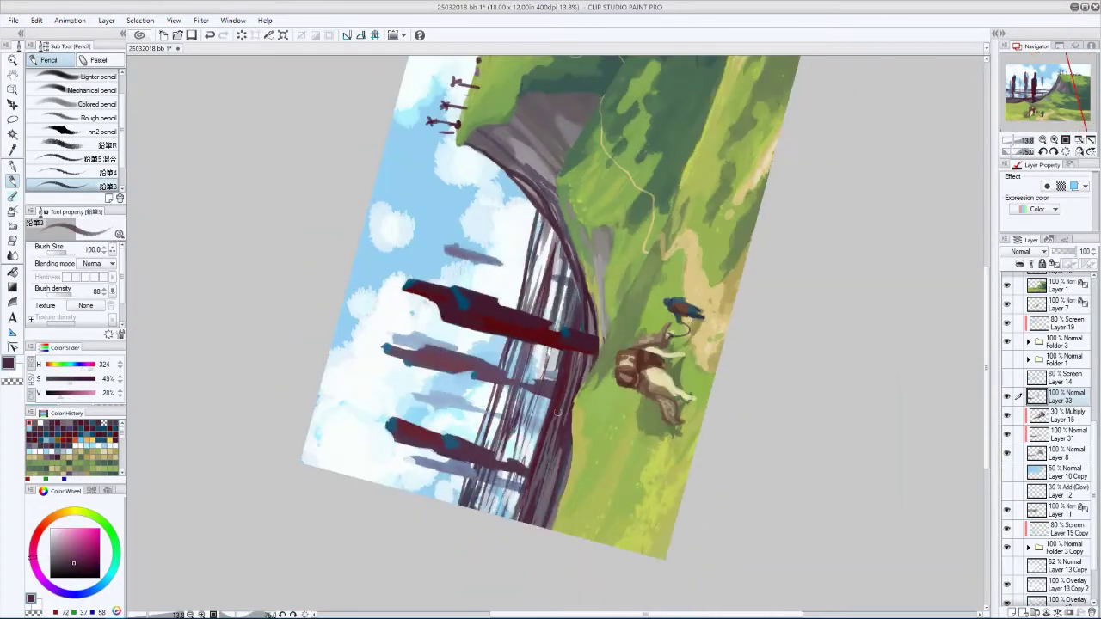
key("bracketright")
key("bracketright")
key("bracketright")
- Sample the pillar's dark red and pencil strokes down the cliff face and along the curve at its foot
key("asciicircum")
key("asciicircum")
key("asciicircum")
left_click(520, 358, "alt")
key("bracketleft")
key("bracketleft")
key("bracketleft")
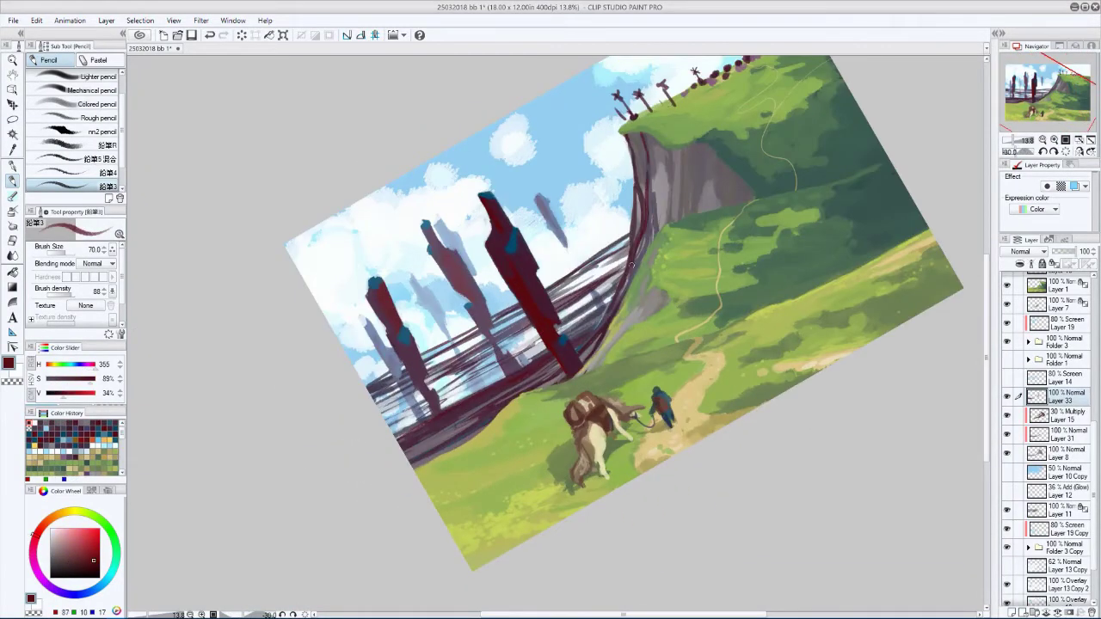
left_click_drag(668, 162, 663, 232)
left_click_drag(637, 269, 594, 336)
- Add teal accents along the cliff's foot and pencil dark purple strokes down the grey cliff face
left_click(565, 344, "alt")
key("asciicircum")
key("asciicircum")
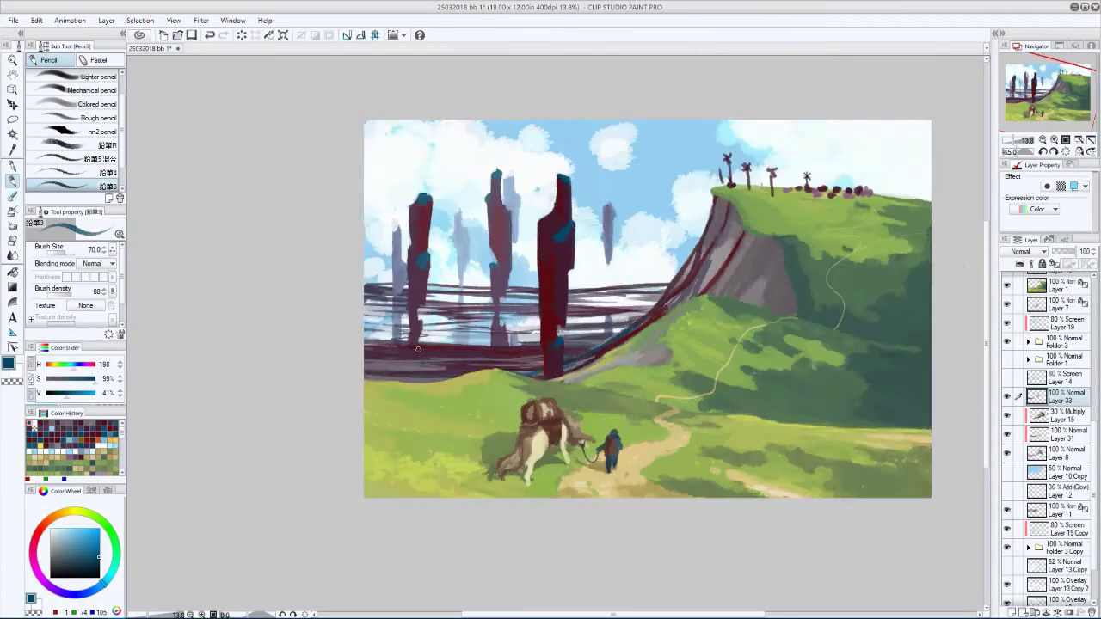
left_click(727, 220, "alt")
key("bracketleft")
key("bracketleft")
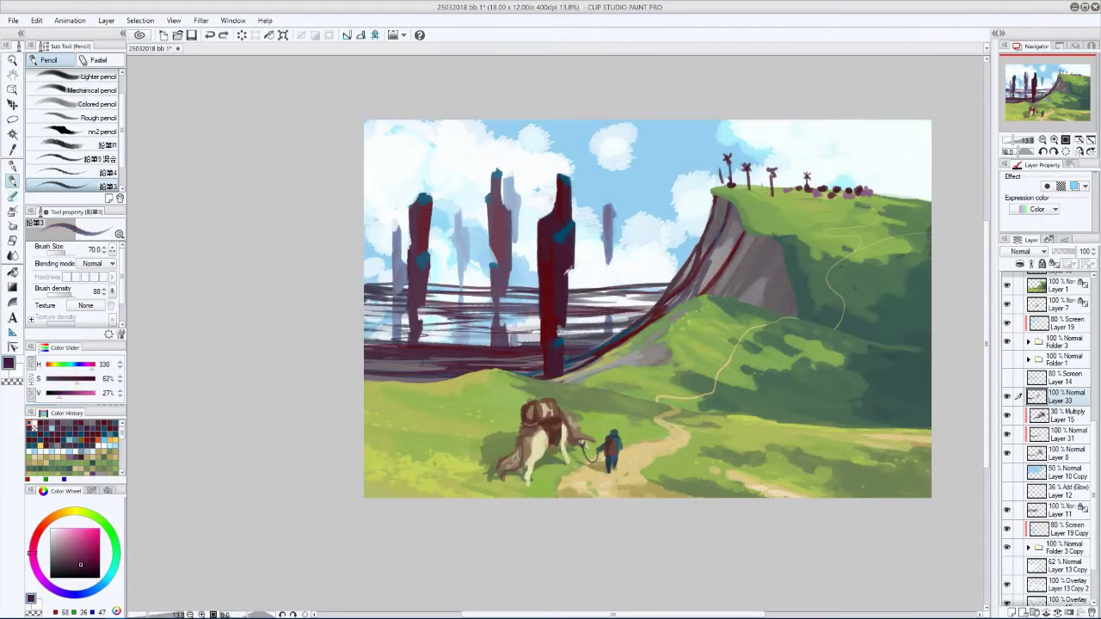
left_click_drag(733, 214, 669, 312)
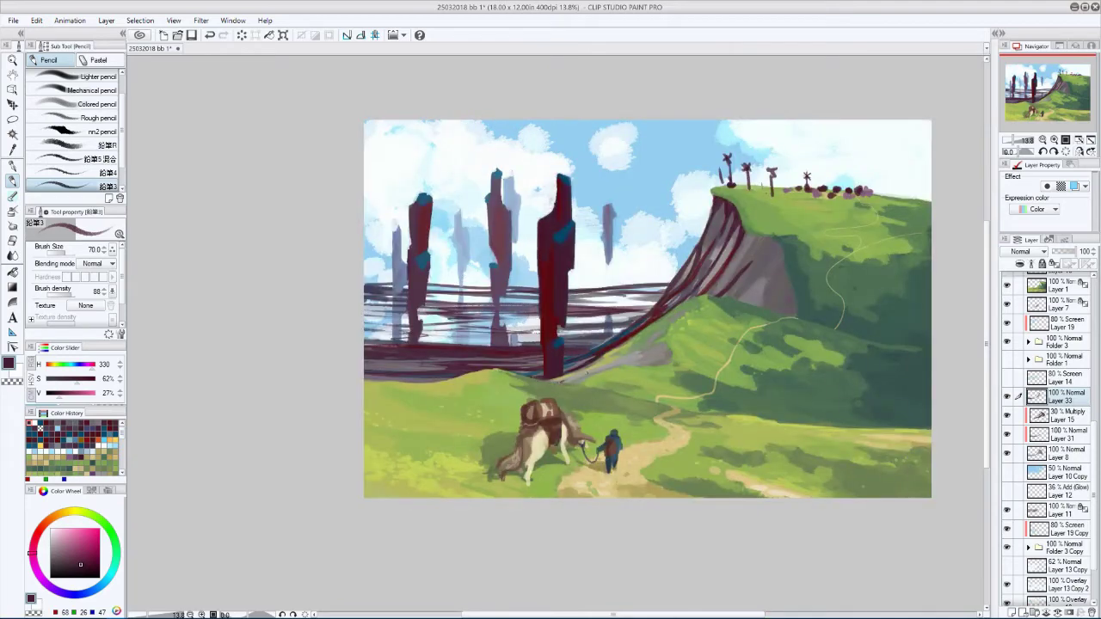
- Switch to Layer 7 and touch up the grey rock with sampled light grey pencil strokes
left_click(601, 370, "alt")
left_click(654, 353, "ctrl+shift")
key("bracketleft")
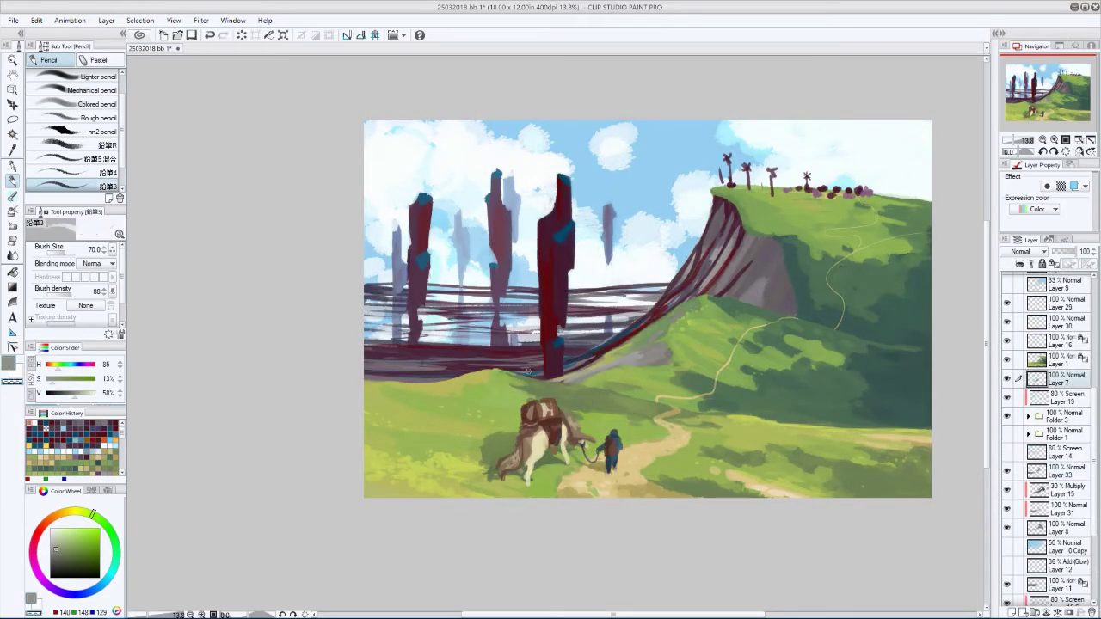
left_click(658, 353, "alt")
left_click_drag(779, 253, 774, 309)
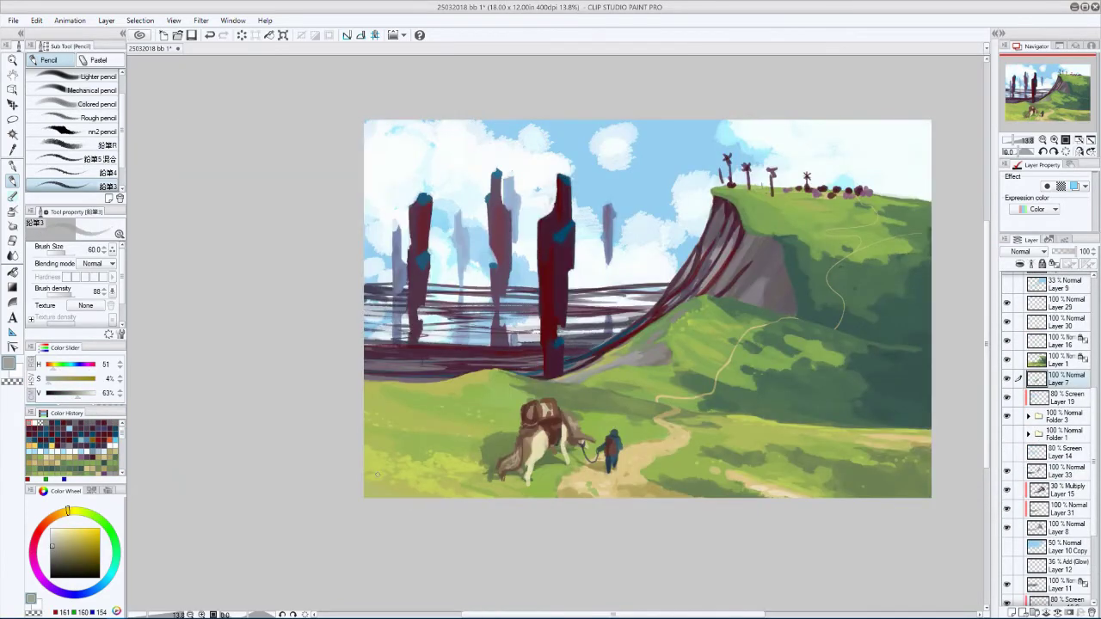
- Hide the clifftop silhouettes on Layer 29 and add a new layer above Layer 30
key("alt+bracketright")
key("alt+bracketright")
key("alt+bracketright")
key("ctrl+shift+n")
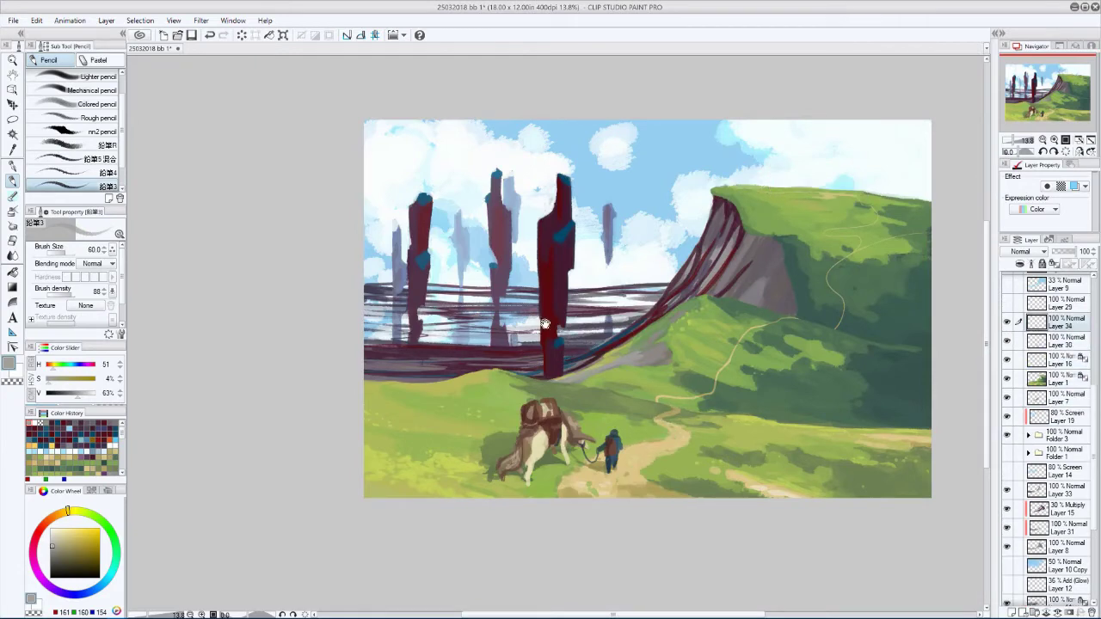
- Sample the cliff's greys and pencil a dark grey-brown rocky lip onto the cliff's top corner on Layer 34
key("h")
scroll(545, 323, "up", 3)
left_click(545, 324, "alt")
key("bracketright")
key("h")
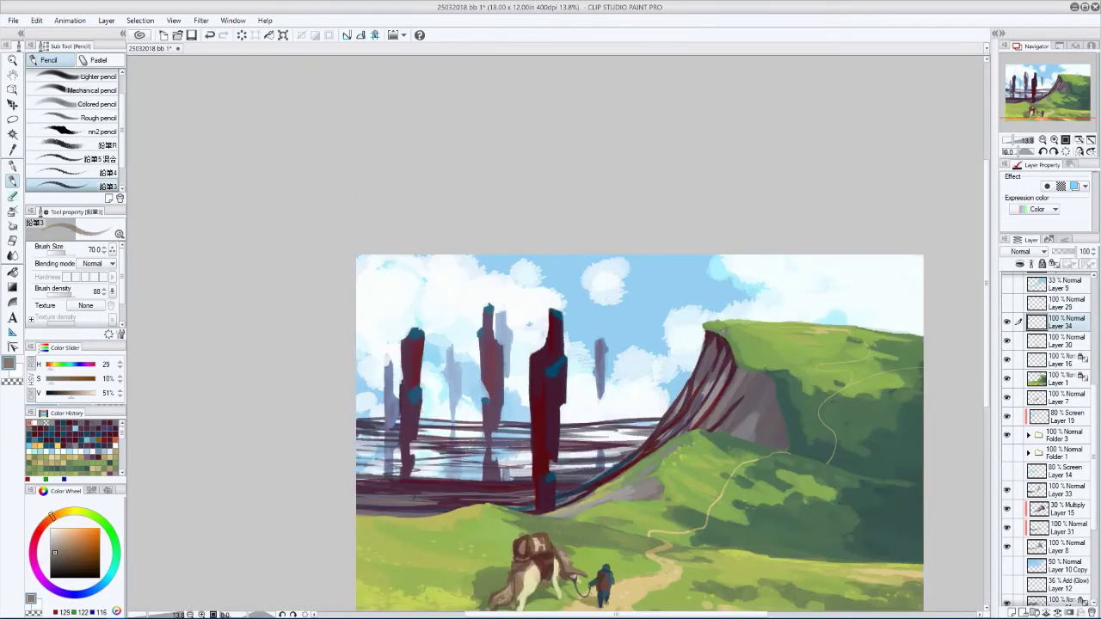
left_click(721, 332, "alt")
key("bracketright")
key("bracketright")
key("bracketright")
key("h")
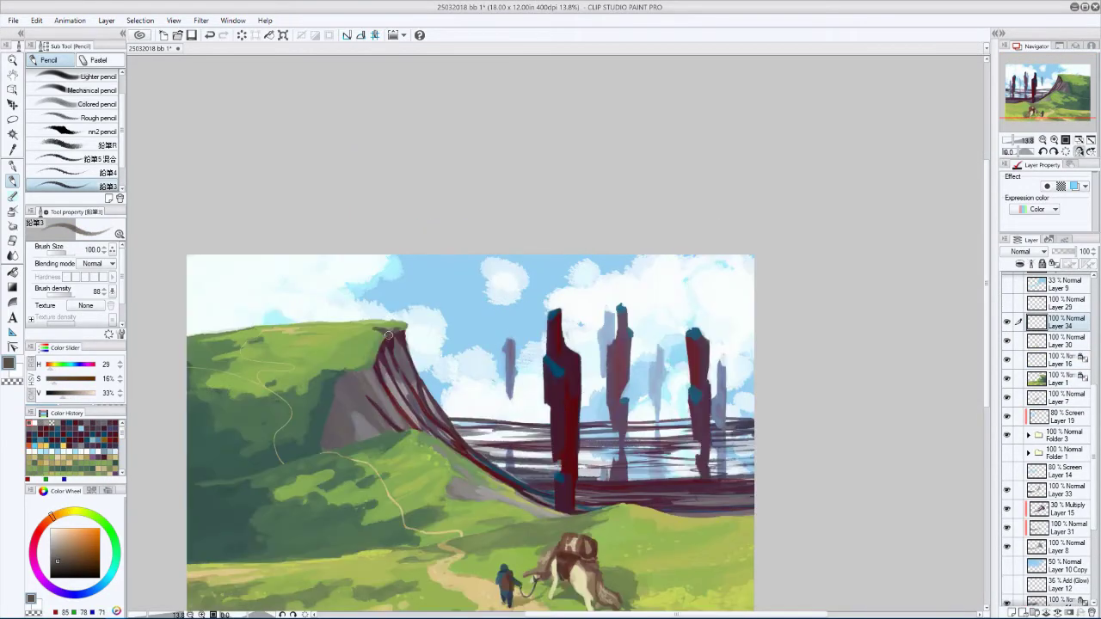
mouse_move(388, 334)
left_mouse_down()
mouse_move(378, 332)
mouse_move(387, 340)
left_mouse_up()
key("h")
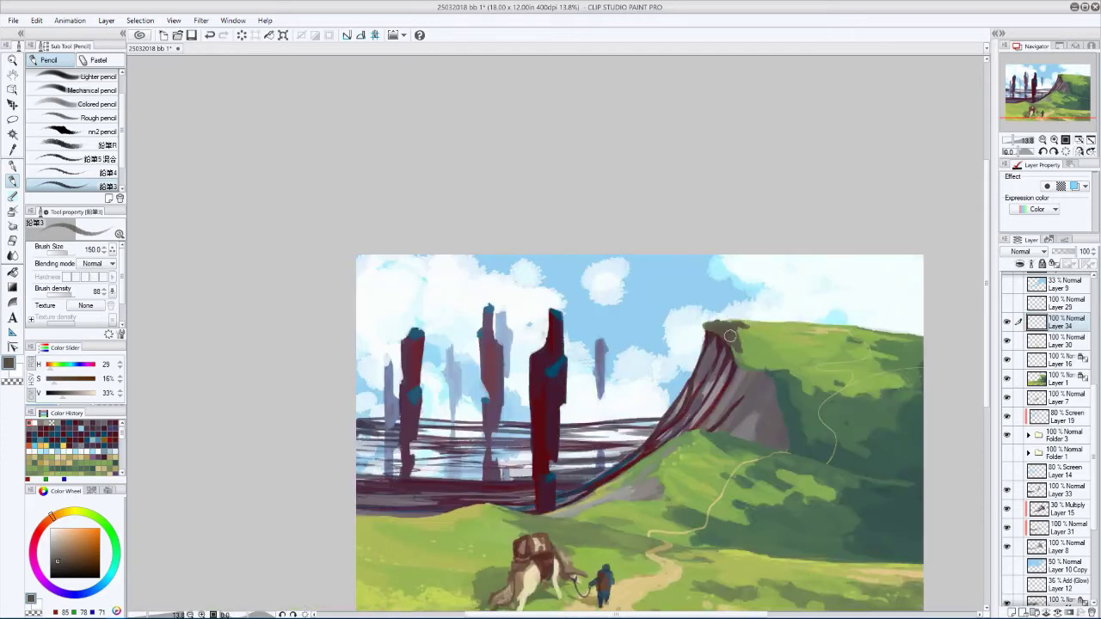
- Extend the dark grey-brown cap inland along the clifftop and work sampled mid-grey strokes into it
key("bracketright")
key("bracketright")
left_click_drag(731, 353, 765, 326)
key("h")
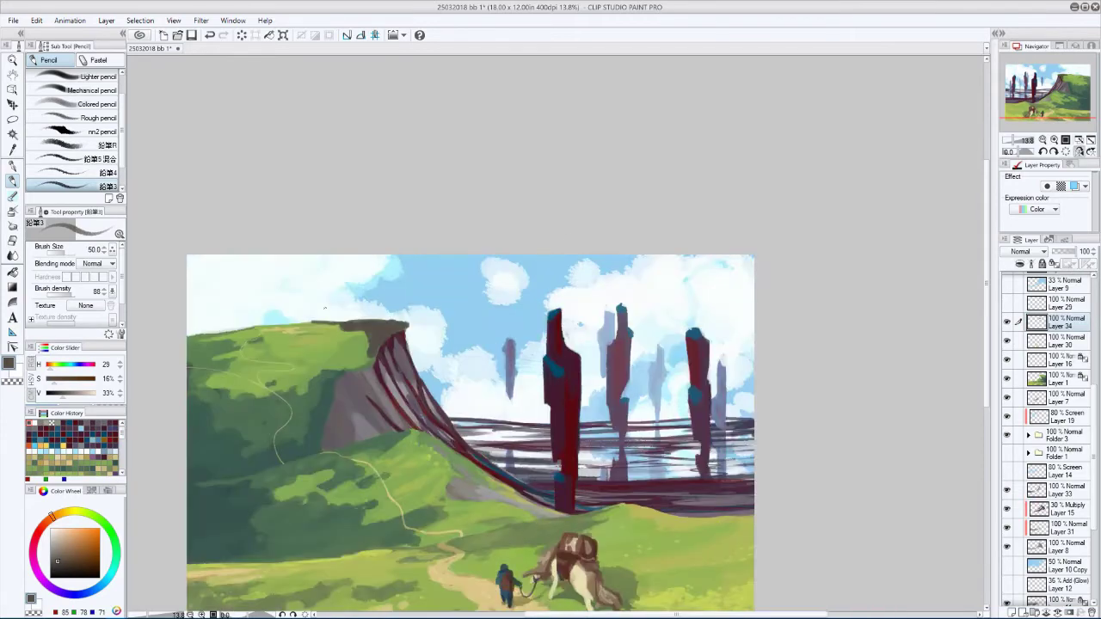
key("bracketright")
left_click(372, 353, "alt")
left_click(99, 419)
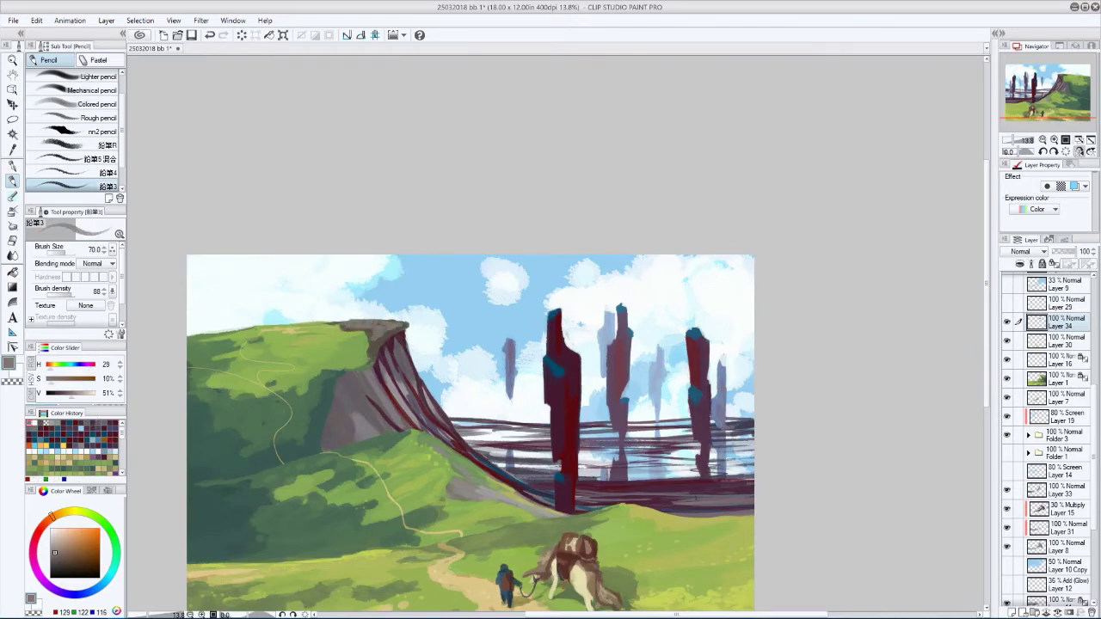
- Reshape the clifftop edge with sampled green and pencil grey rock strokes over the grass along it
left_click(102, 464)
left_click_drag(735, 331, 580, 346)
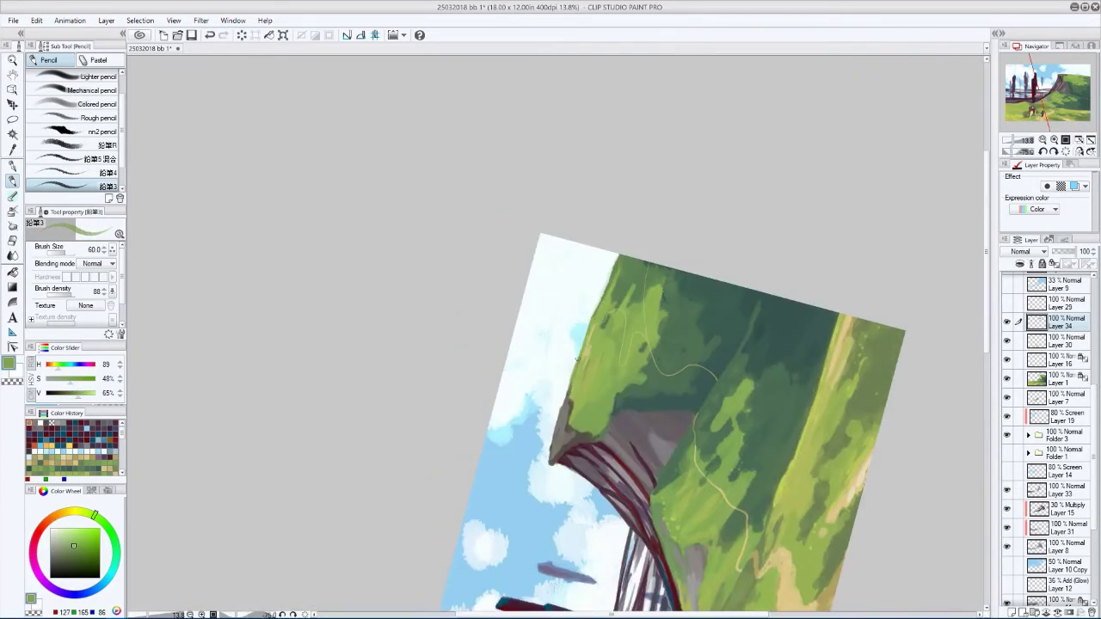
key("bracketleft")
left_click(580, 346, "alt")
left_click(568, 403, "alt")
key("bracketleft")
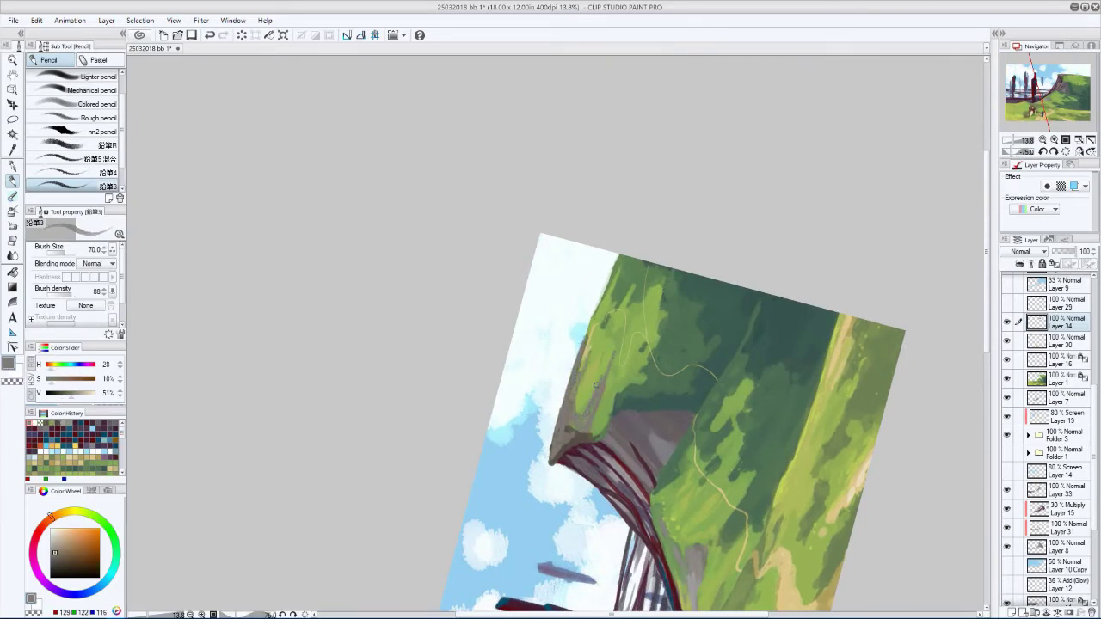
key("bracketright")
key("bracketright")
mouse_move(595, 379)
left_mouse_down()
mouse_move(567, 423)
mouse_move(578, 429)
mouse_move(580, 410)
mouse_move(581, 432)
mouse_move(429, 394)
mouse_move(439, 411)
mouse_move(600, 294)
left_mouse_up()
- Sample a light beige-grey and pencil highlight strokes onto the clifftop rock at brush size 70
left_click(581, 413, "alt")
key("bracketright")
key("bracketright")
left_click(875, 237, "alt")
key("bracketleft")
key("bracketleft")
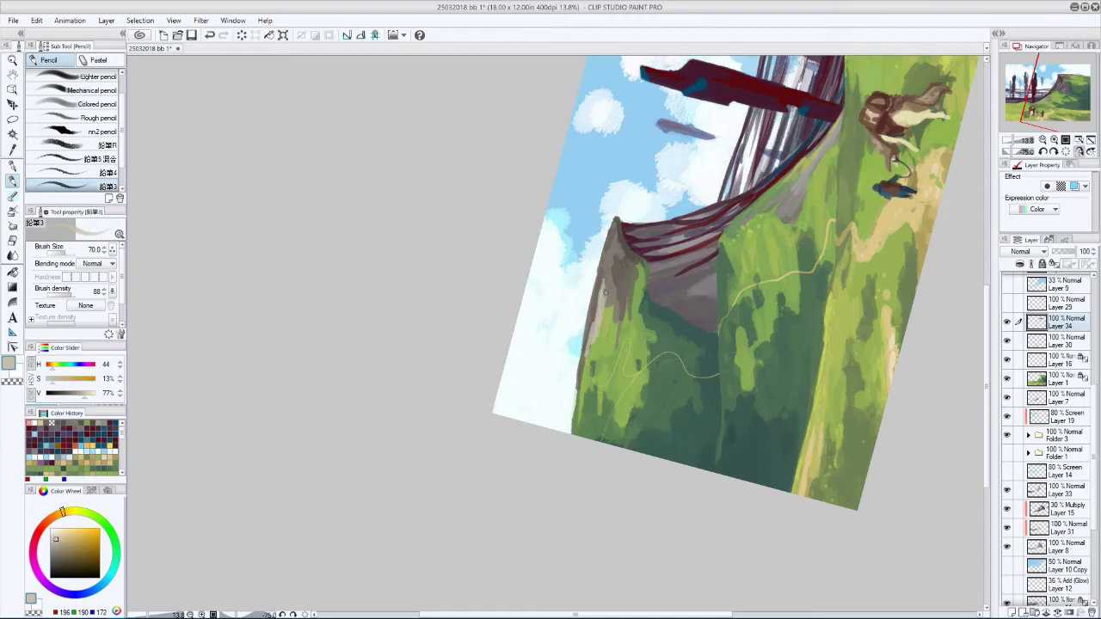
left_click(605, 297, "alt")
left_click_drag(605, 297, 437, 358)
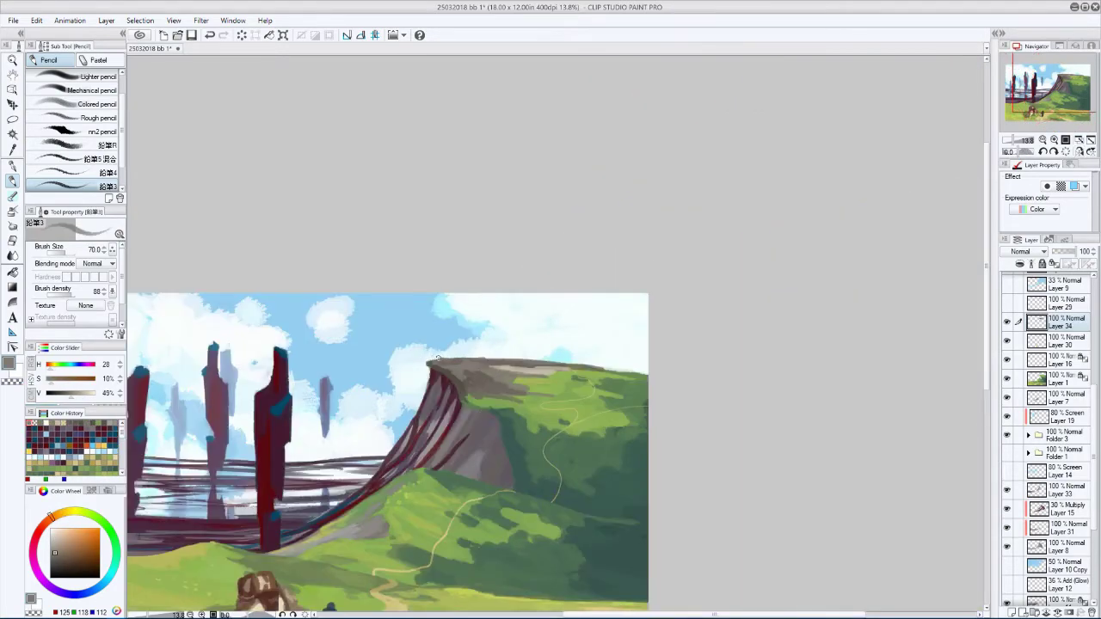
- Sample a dark grey-brown and touch up the cliff's overhanging tip with a size 60 pencil
key("h")
left_click(437, 359, "alt")
key("bracketleft")
key("h")
key("h")
key("h")
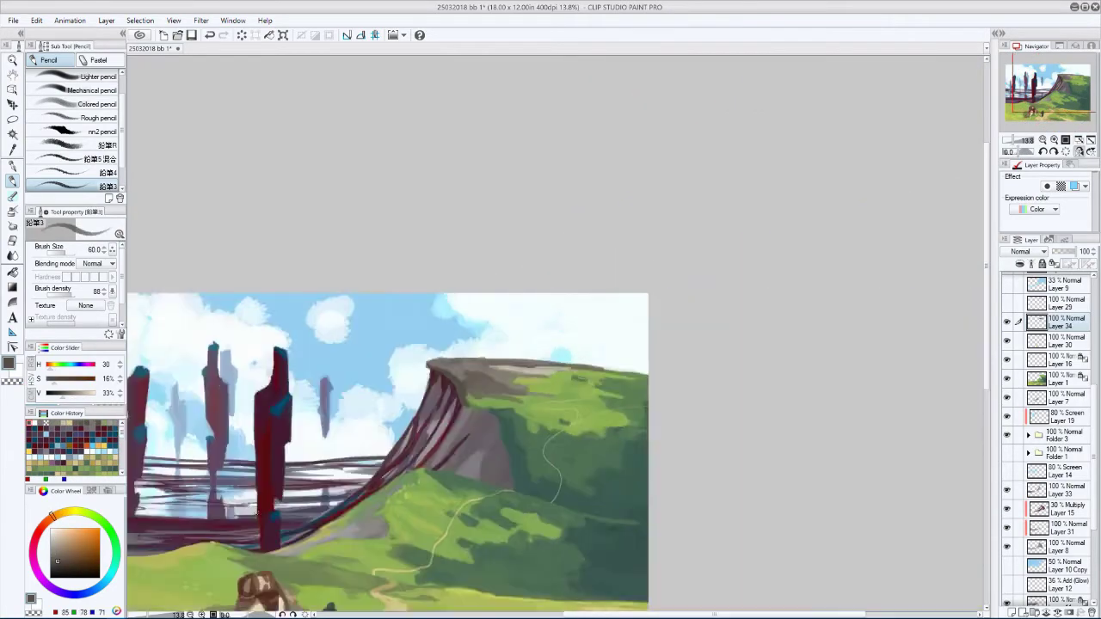
key("ctrl+minus")
- Blend the clifftop rock into the grass with sampled olive-grey and dark grey-brown pencil strokes
key("h")
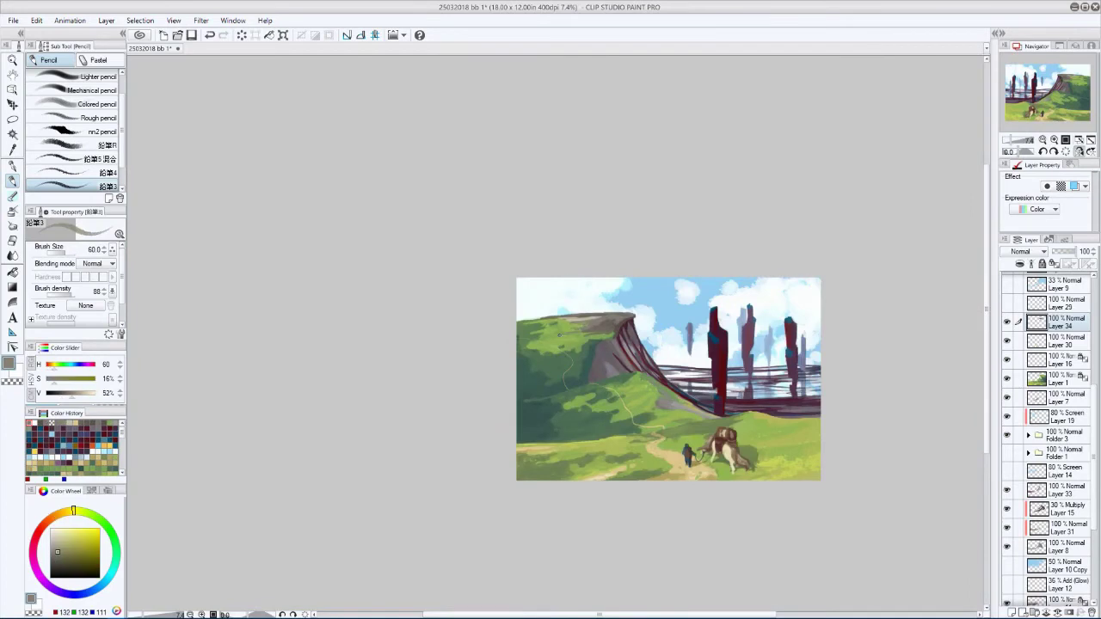
left_click(612, 336, "alt")
key("h")
key("h")
key("bracketright")
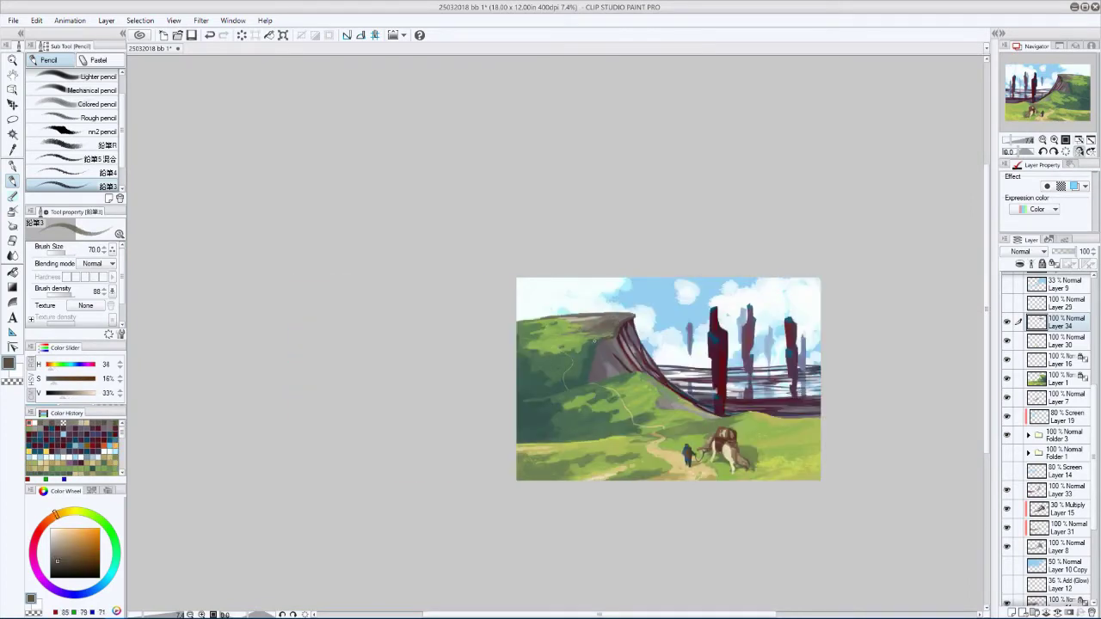
key("h")
key("h")
- Darken the clifftop rock on Layer 34 by lowering its brightness with Hue/Saturation/Luminosity
scroll(1049, 388, "up", 5)
left_click(1007, 282)
double_click(1042, 280)
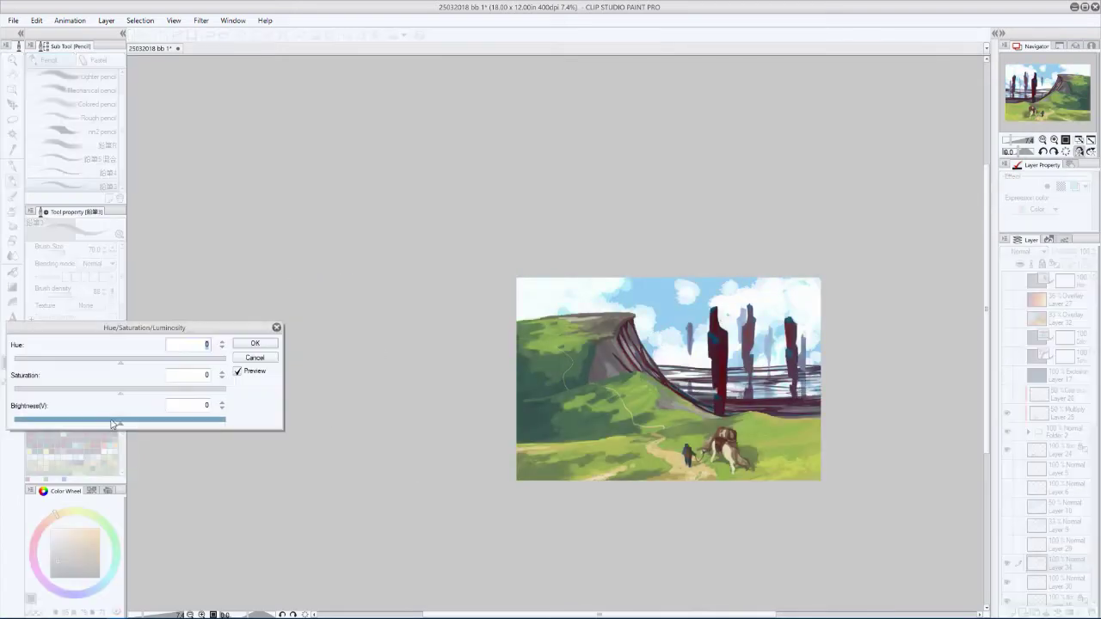
left_click_drag(110, 425, 96, 425)
key("Return")
key("h")
scroll(507, 332, "up", 2)
scroll(482, 318, "up", 1)
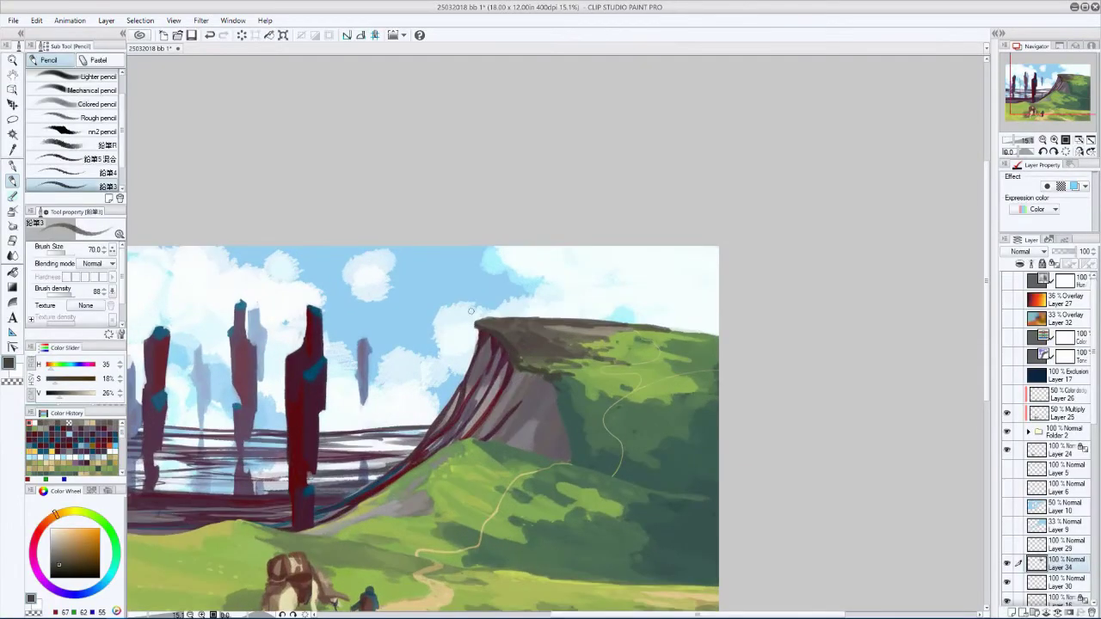
- Sample the dark clifftop brown and pencil two small standing silhouettes along the clifftop at brush size 30
left_click(483, 320, "alt")
key("h")
left_click(582, 332, "alt")
key("bracketleft")
key("bracketleft")
key("bracketleft")
key("bracketleft")
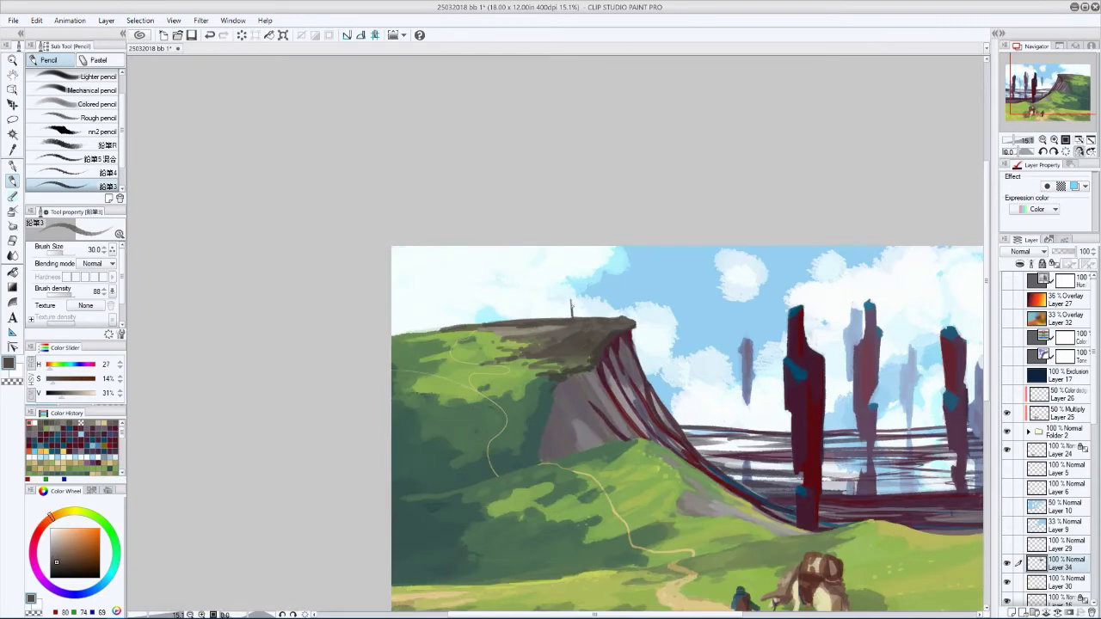
mouse_move(540, 267)
left_mouse_down()
mouse_move(548, 179)
mouse_move(600, 154)
left_mouse_up()
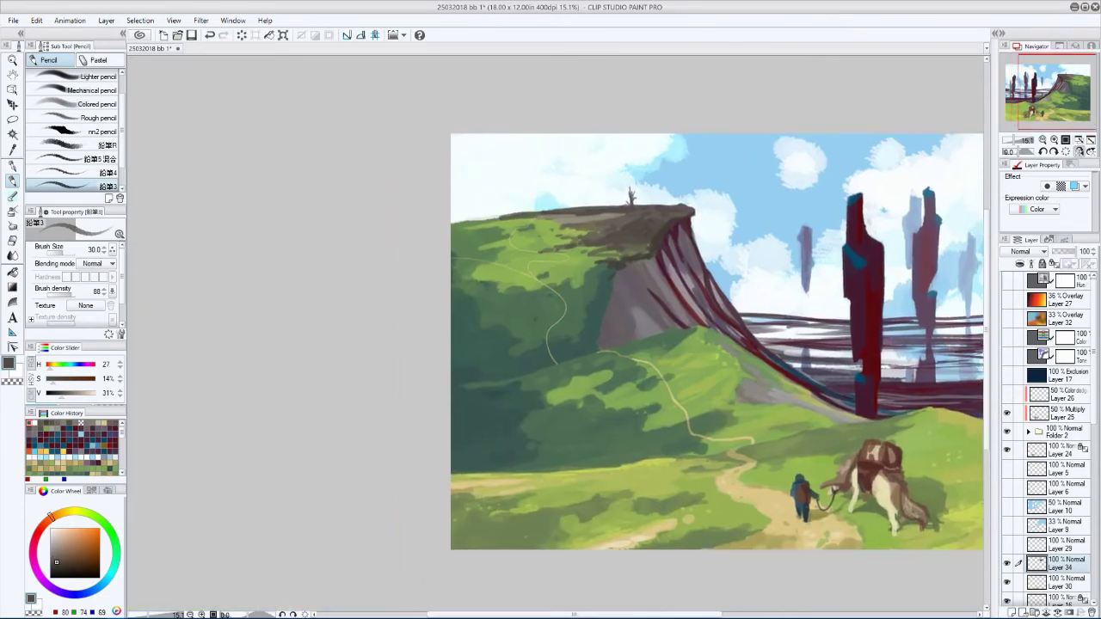
mouse_move(527, 213)
left_mouse_down()
mouse_move(525, 194)
mouse_move(531, 203)
left_mouse_up()
key("h")
scroll(307, 460, "down", 2)
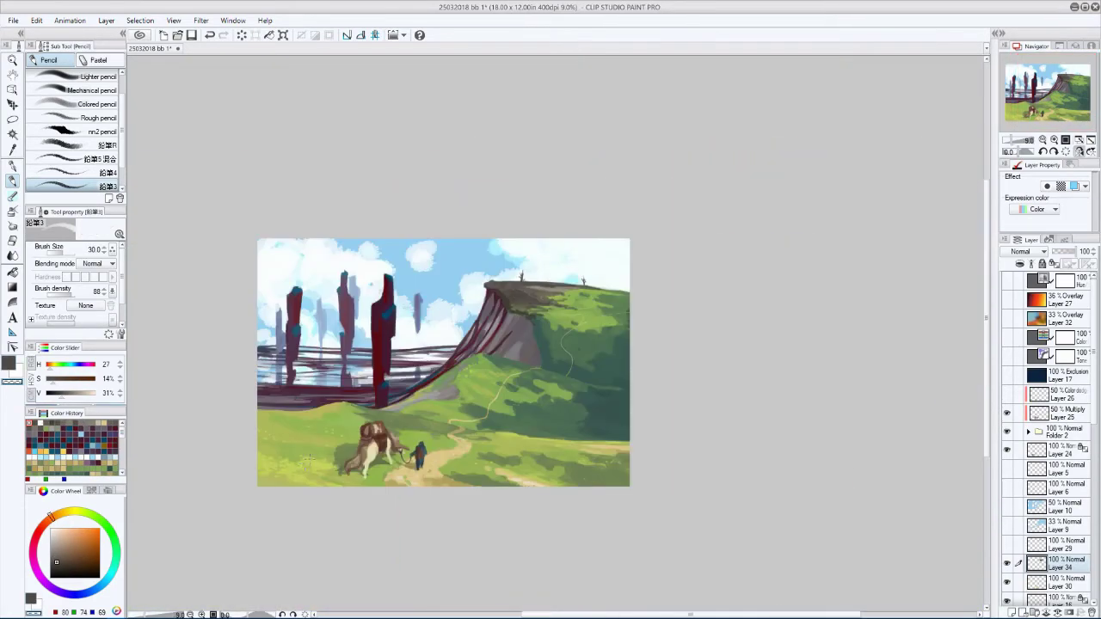
- Compare the new clifftop silhouettes with the earlier ones on Layer 29
key("bracketleft")
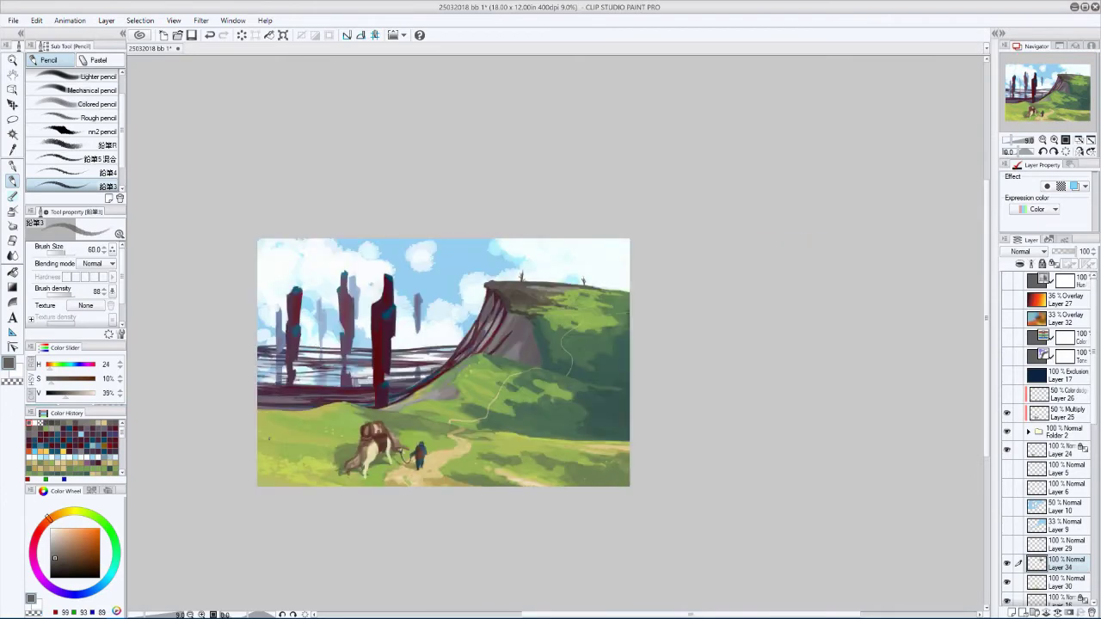
left_click(1008, 543)
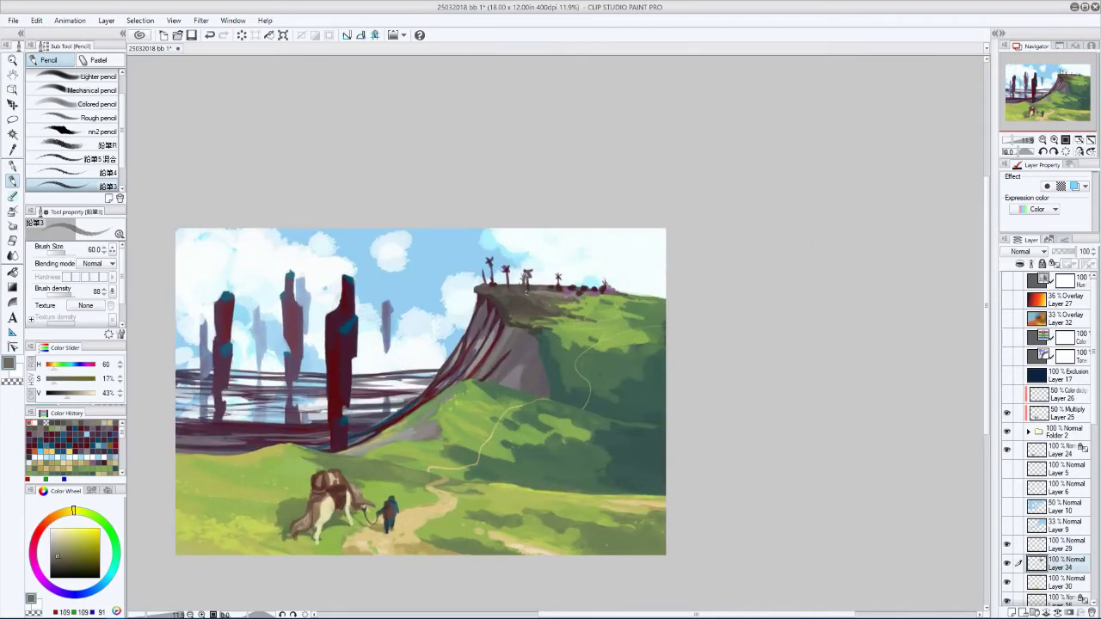
key("ctrl+z")
- Refine the two clifftop silhouettes and the ground around them with transparent-colour erasing and sampled grey-brown strokes
key("h")
key("c")
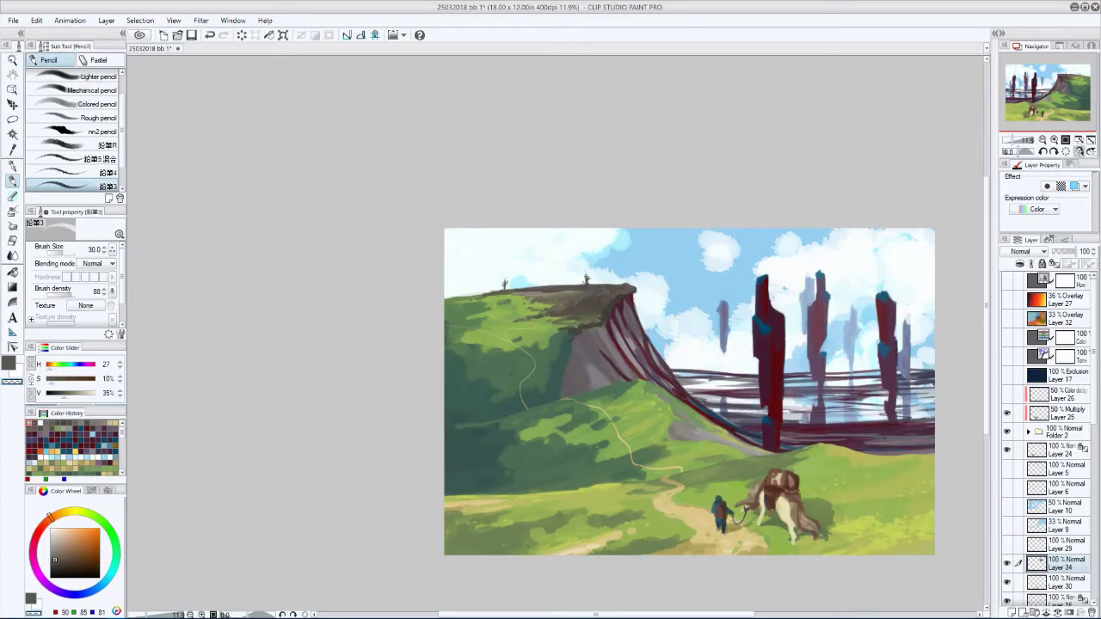
key("c")
left_click(588, 297, "alt")
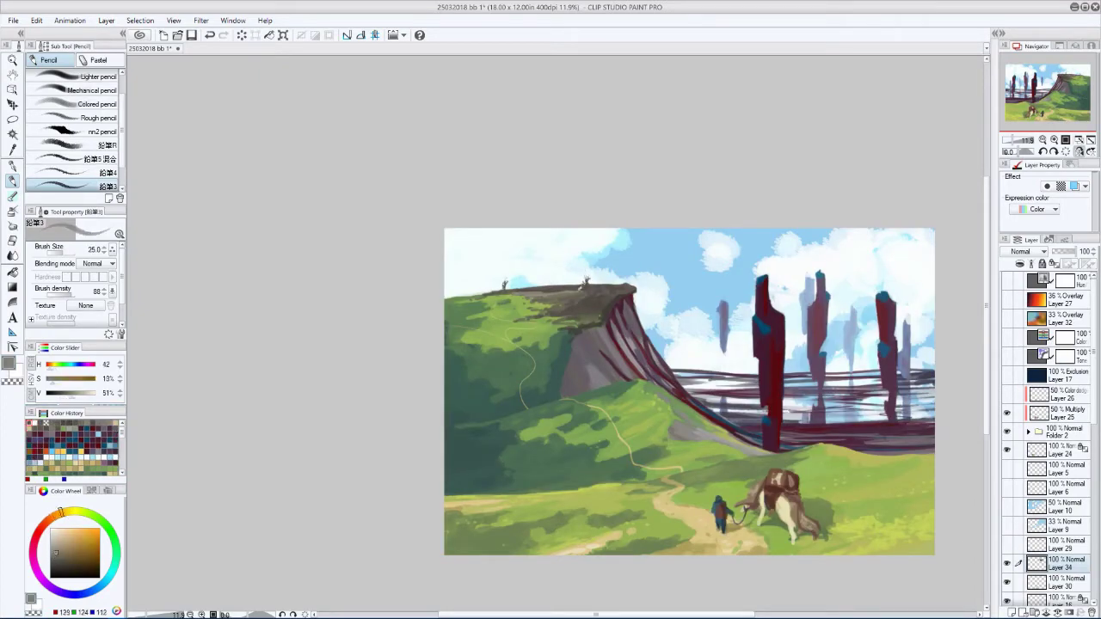
key("h")
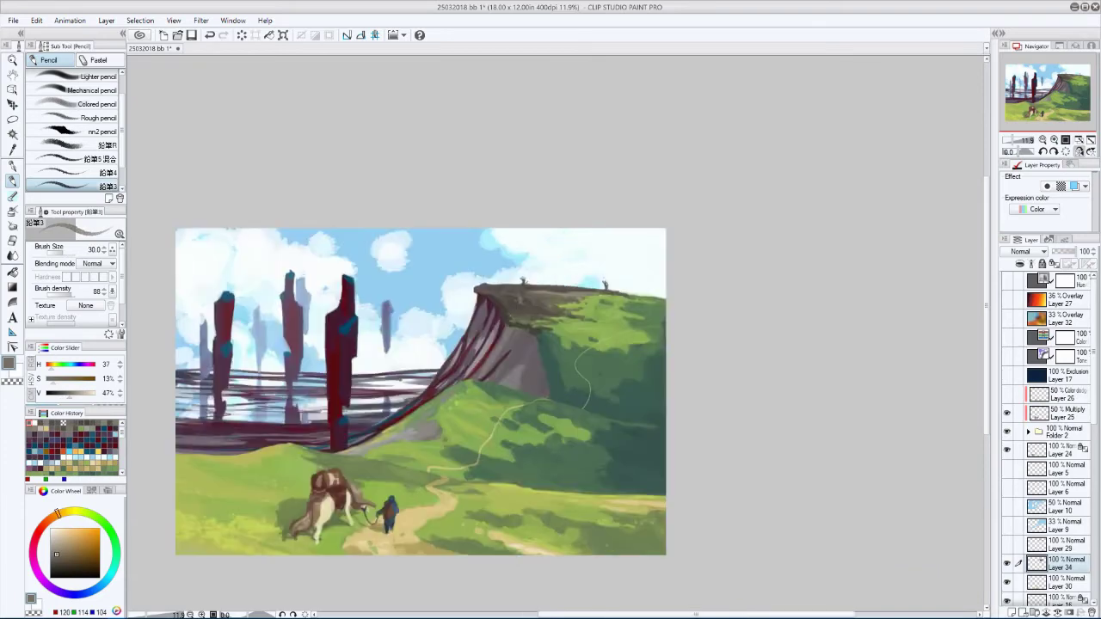
scroll(308, 413, "down", 2)
key("h")
scroll(306, 420, "up", 2)
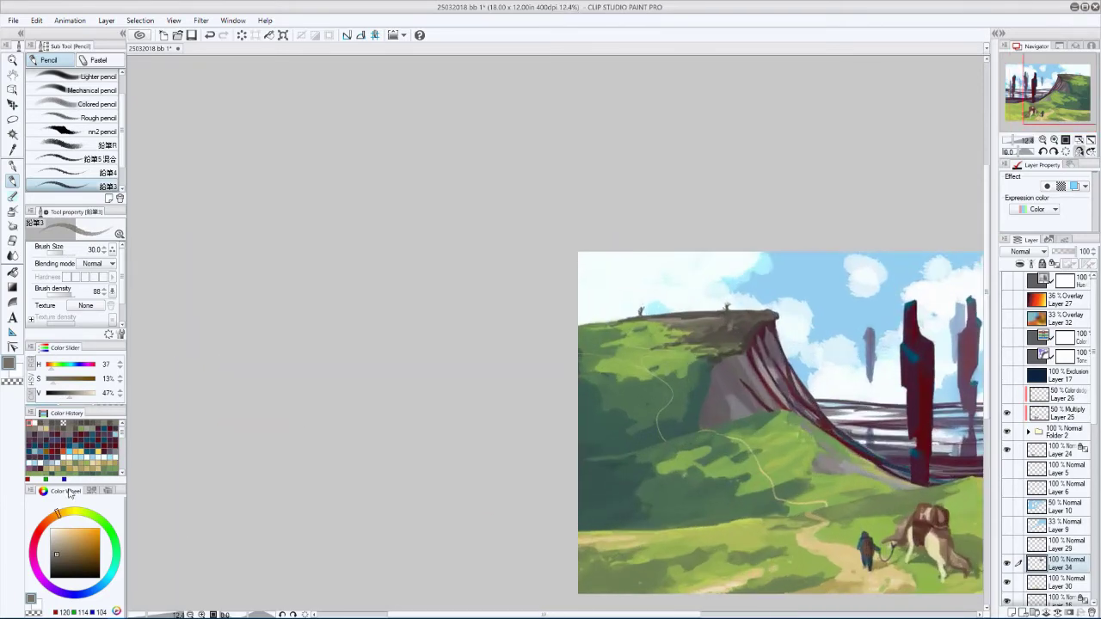
- Add a layer above Layer 34, pencil orange strokes on the clifftop rock and set it to Difference at 29% opacity
left_click(72, 454)
left_click_drag(707, 342, 653, 347)
key("bracketright")
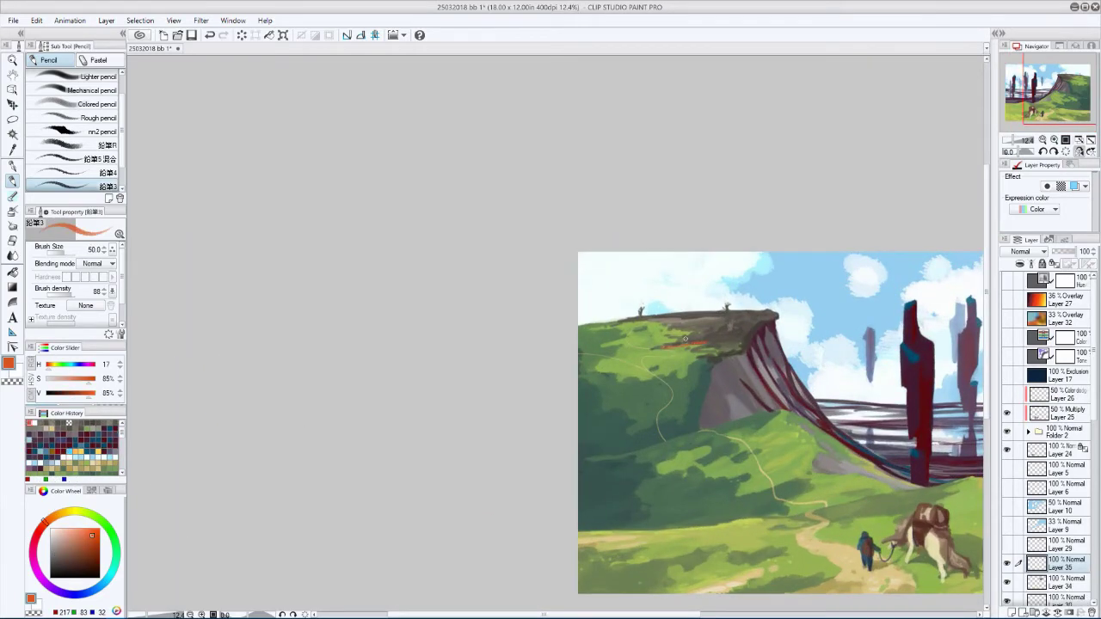
scroll(1020, 251, "down", 20)
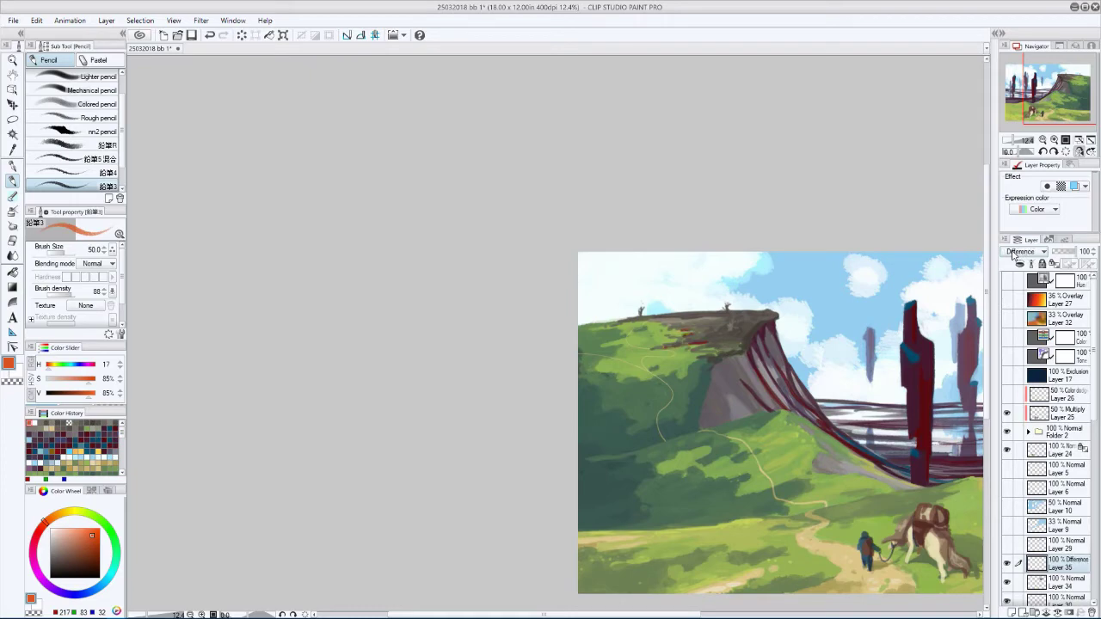
left_click_drag(1075, 251, 1060, 254)
key("h")
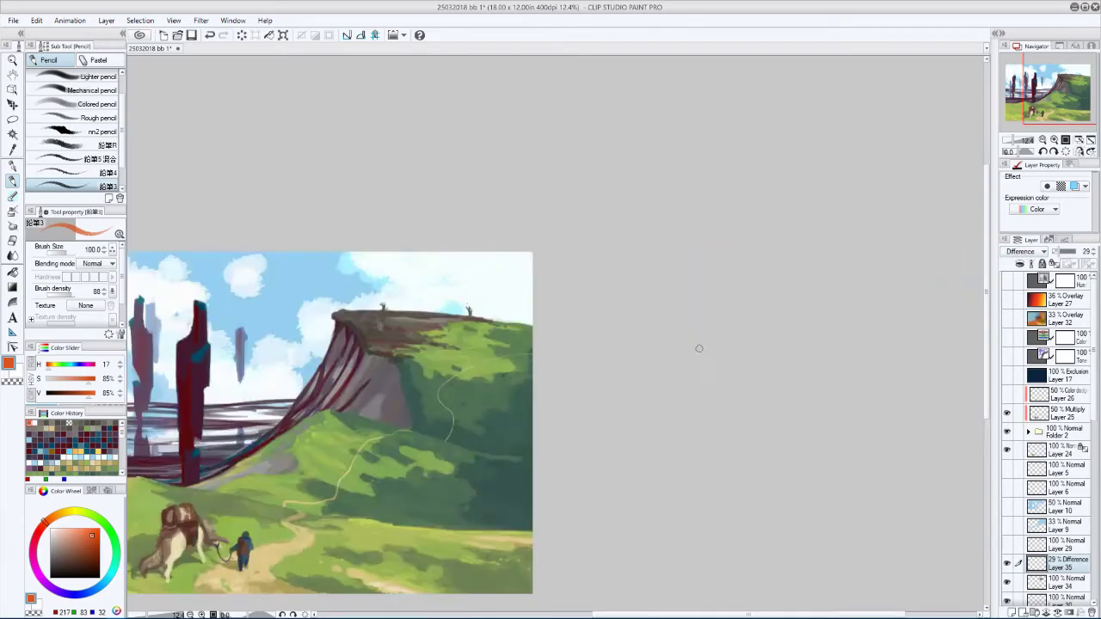
- Try broad orange strokes across the clifftop on the Difference layer at brush size 800
key("h")
left_click_drag(762, 312, 708, 312)
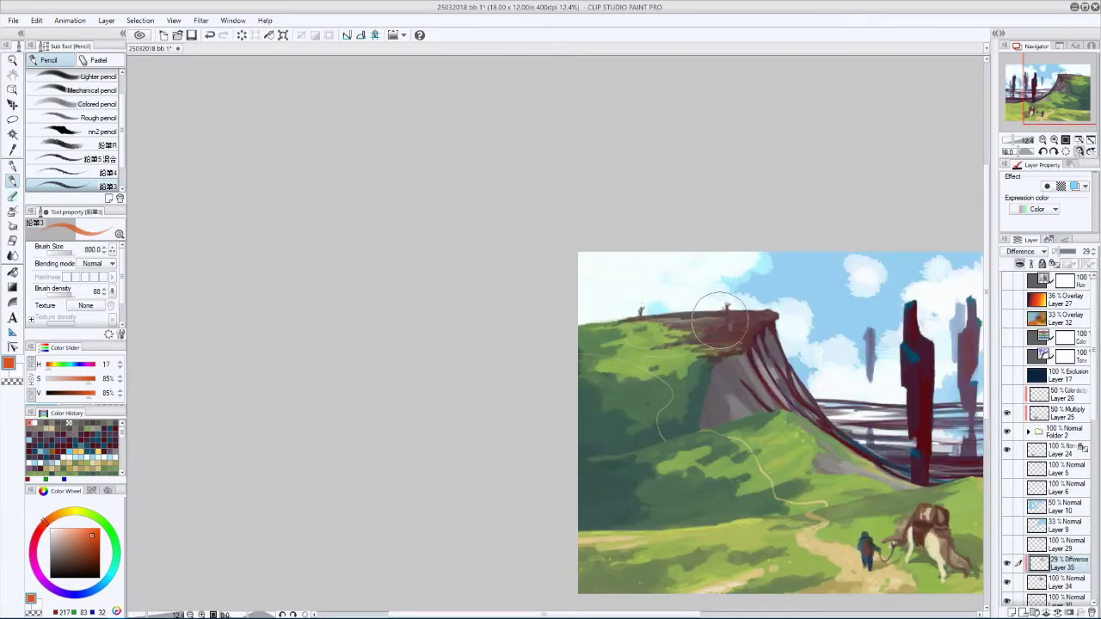
left_click(1079, 151)
left_click_drag(1064, 251, 1060, 252)
key("ctrl+z")
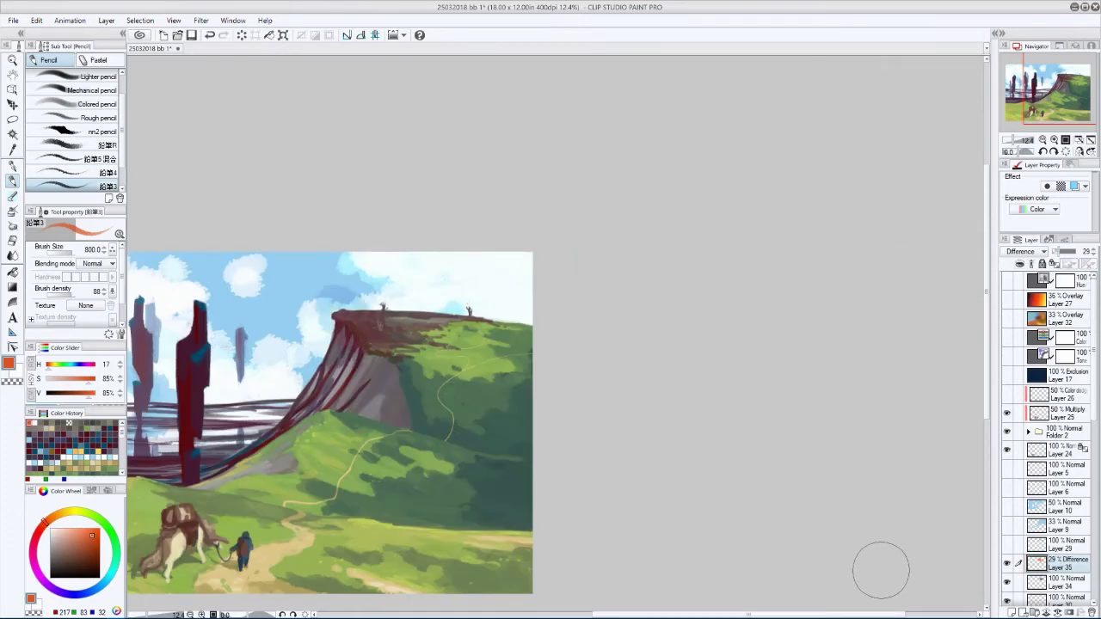
- Thin out the orange tint on the clifftop rock with transparent-colour pencil strokes
key("h")
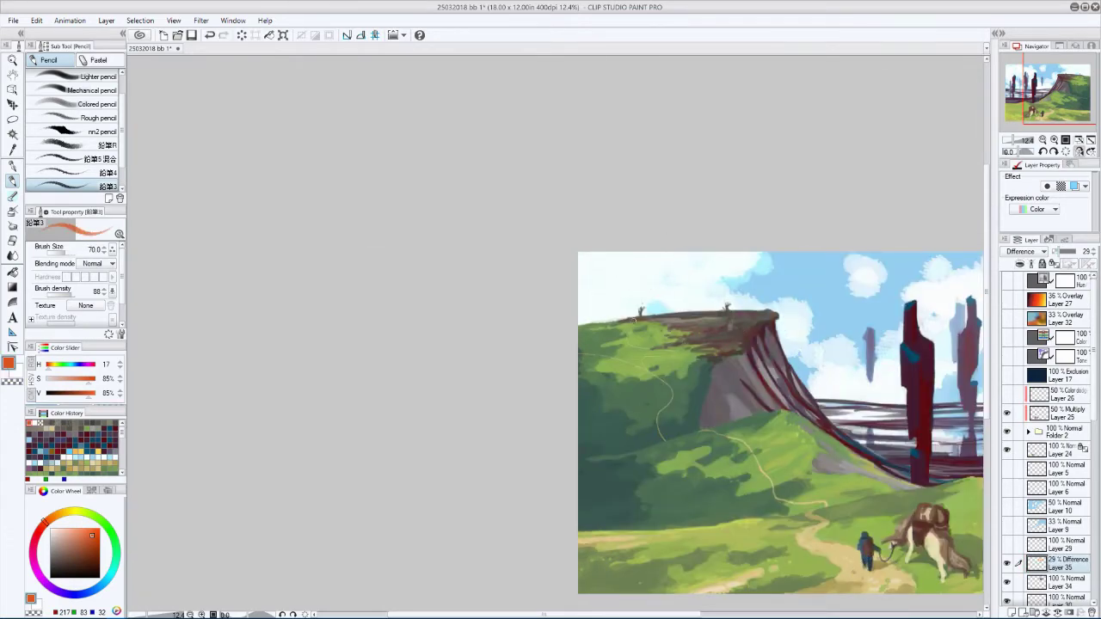
key("h")
scroll(482, 496, "down", 1)
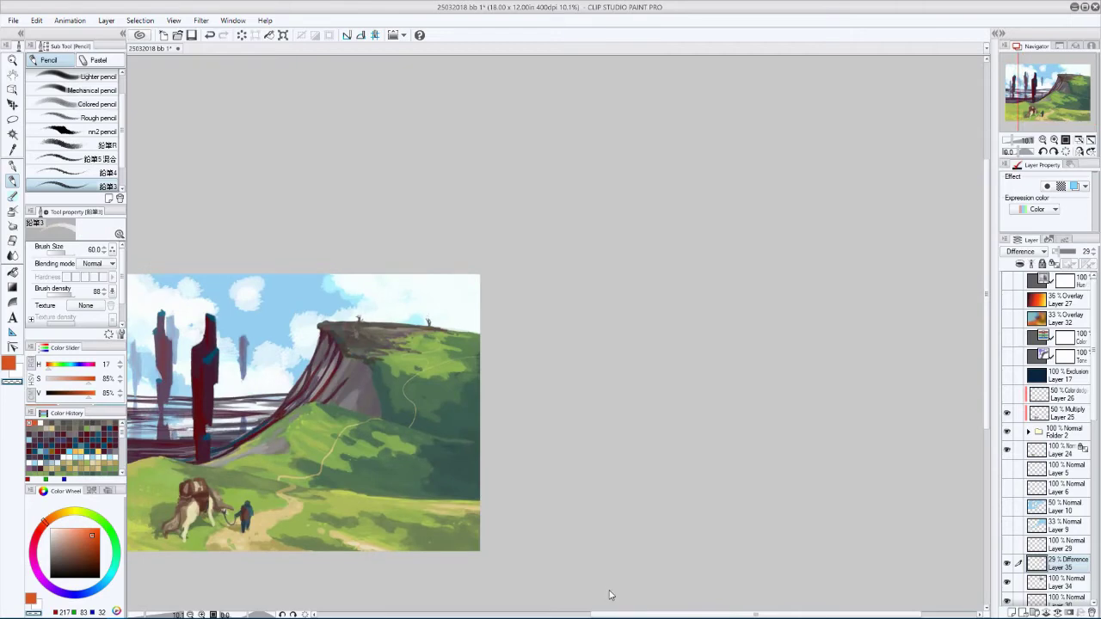
key("ctrl+u")
left_click_drag(129, 392, 98, 424)
key("Escape")
- Sample the clifftop's grey-brown and apply it with the Soft airbrush on a new clipped layer above Layer 1
key("h")
key("alt+bracketleft")
left_click(704, 340, "alt")
key("b")
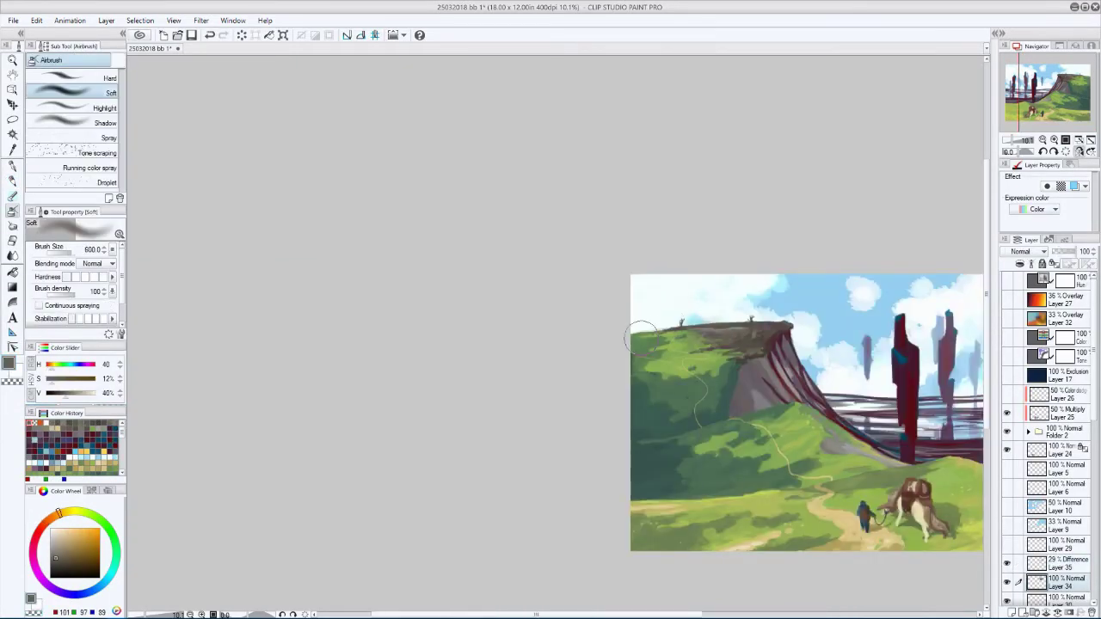
key("alt+bracketleft")
key("alt+bracketleft")
key("alt+bracketleft")
key("bracketright")
key("bracketright")
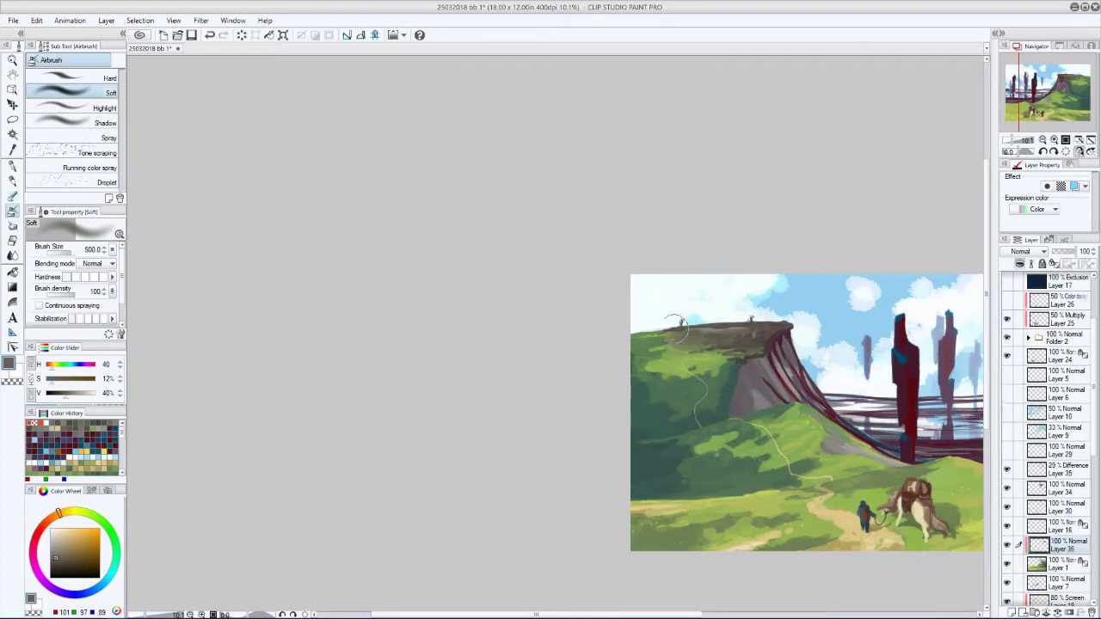
- Pencil grey-brown strokes over the upper grass on the clipped layer and trim them with transparent colour
key("h")
key("h")
key("p")
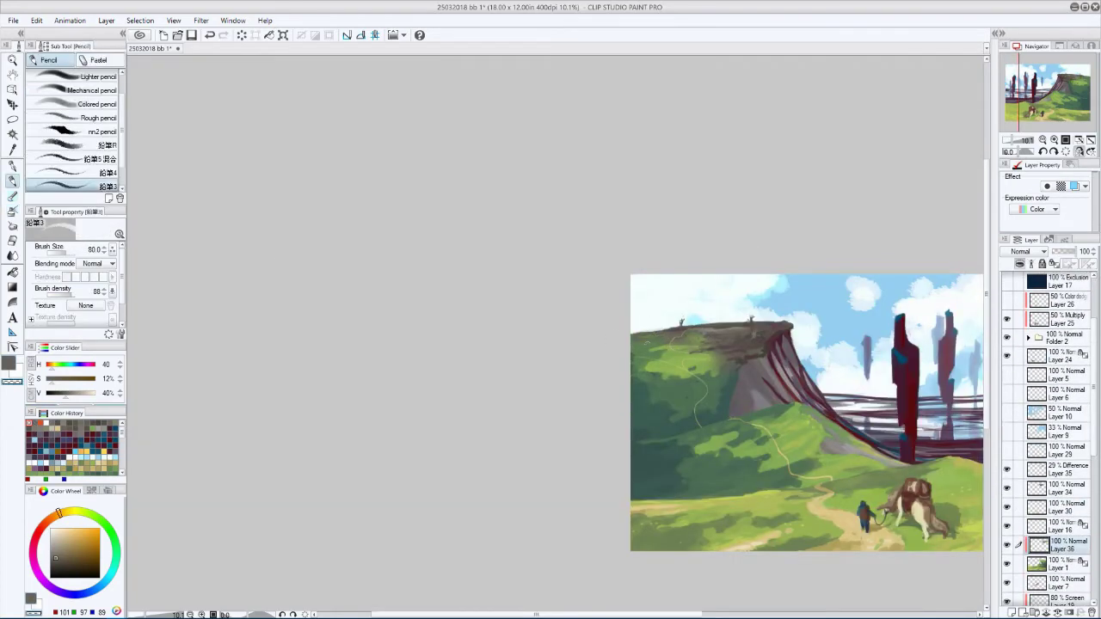
key("h")
key("h")
key("h")
key("bracketright")
key("bracketright")
- Show Screen Layer 14, set Multiply Layer 15's opacity to 60% and select Layer 8
key("h")
scroll(1011, 544, "down", 3)
left_click(1015, 564)
key("h")
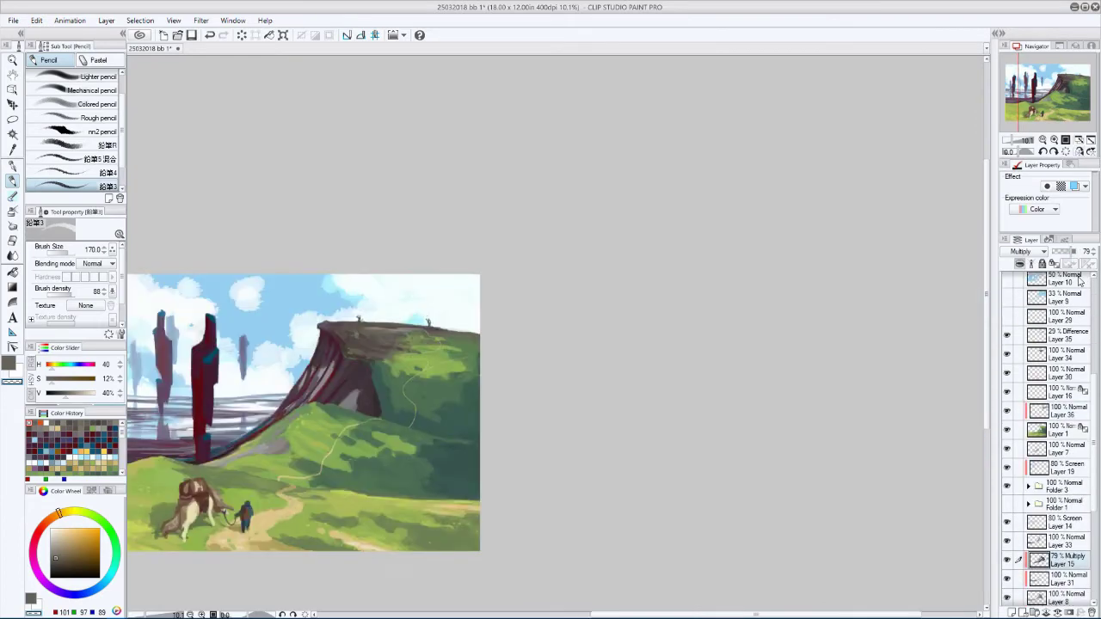
left_click(1072, 255)
key("h")
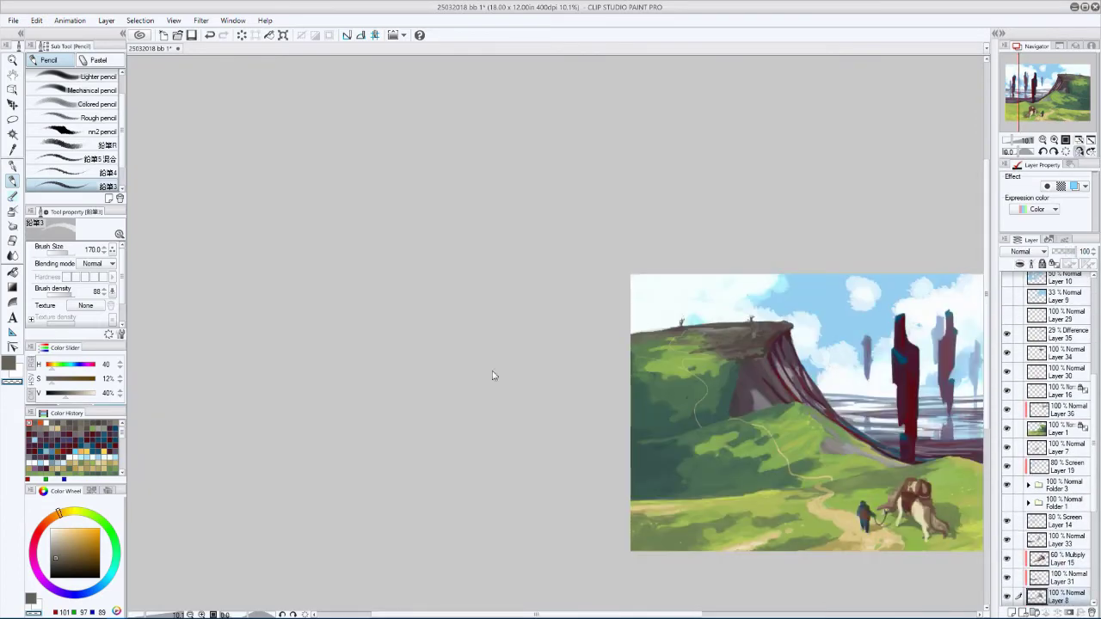
- Try a Hue/Saturation/Luminosity adjustment on Layer 8, compare the cliff with and without it, and undo the last change
key("ctrl+u")
left_click(98, 419)
key("h")
key("Return")
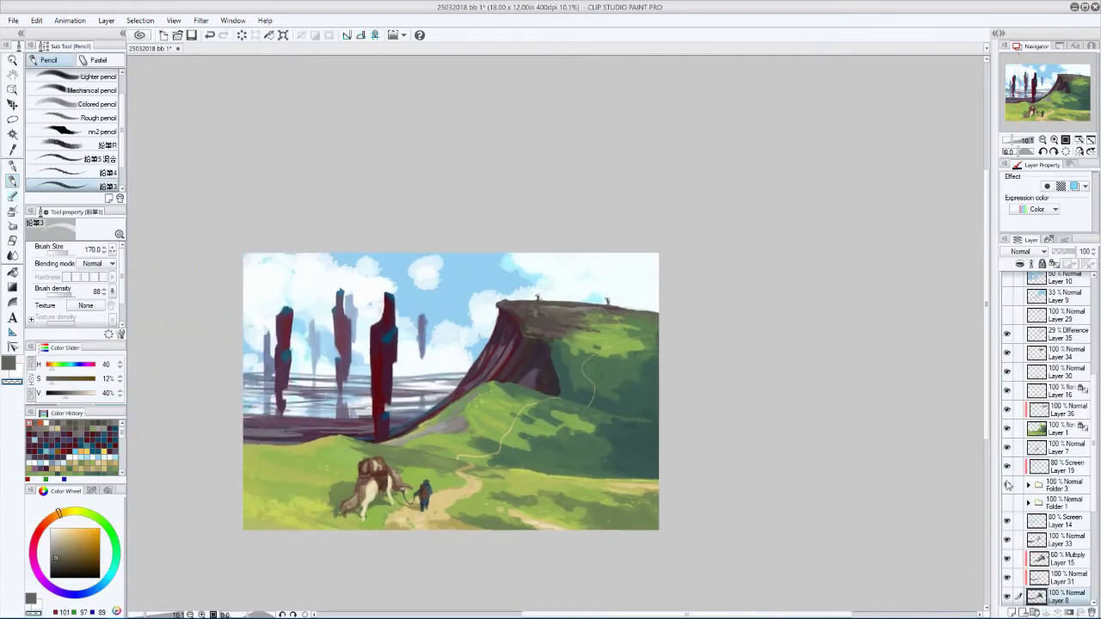
left_click(1008, 561)
left_click(1007, 561)
key("h")
key("h")
key("ctrl+z")
key("ctrl+y")
key("ctrl+z")
key("ctrl+y")
key("ctrl+z")
- Enlarge the pencil to size 300 and apply grey-brown over the shaded cliff on Multiply Layer 15
key("bracketright")
key("bracketright")
key("bracketright")
key("h")
key("h")
left_click(303, 364, "ctrl+shift")
left_click(616, 443, "ctrl+shift")
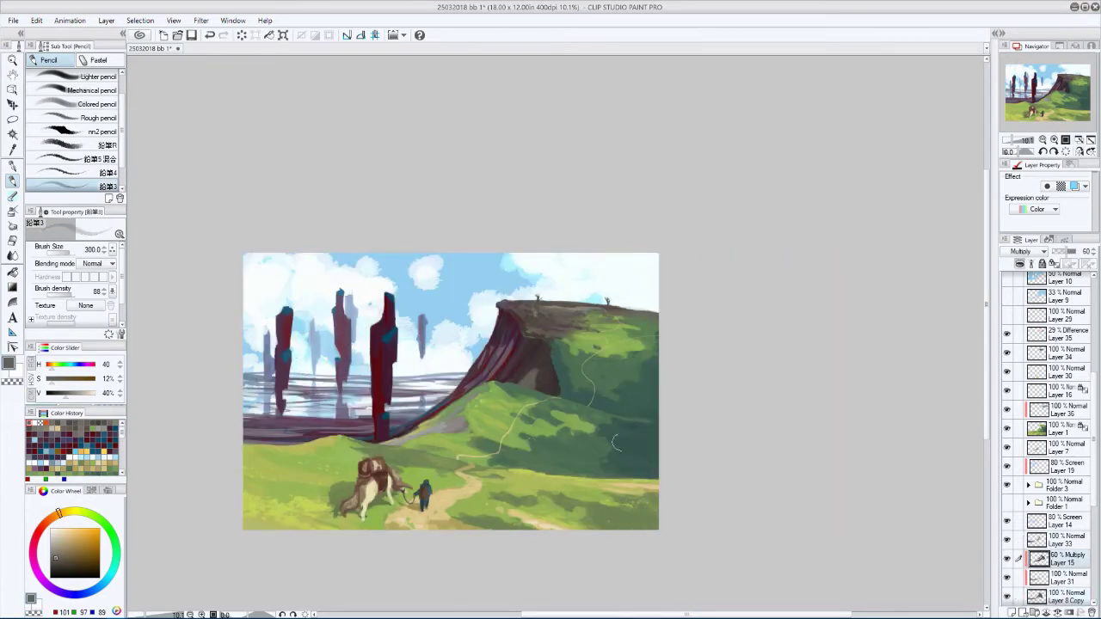
- Soften the shadow at the cliff's base with pencil strokes at size 170 on Layer 31 and size 300 on Layer 15
left_click(547, 396, "ctrl+shift")
key("bracketright")
key("bracketright")
key("bracketright")
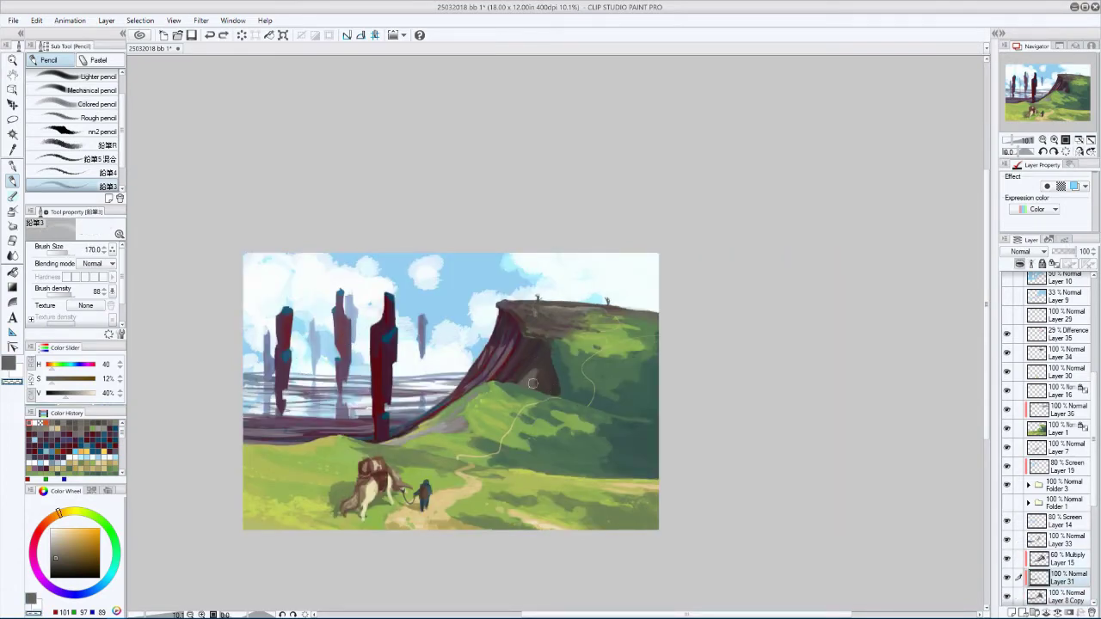
left_click(546, 388, "ctrl+shift")
key("h")
key("h")
key("h")
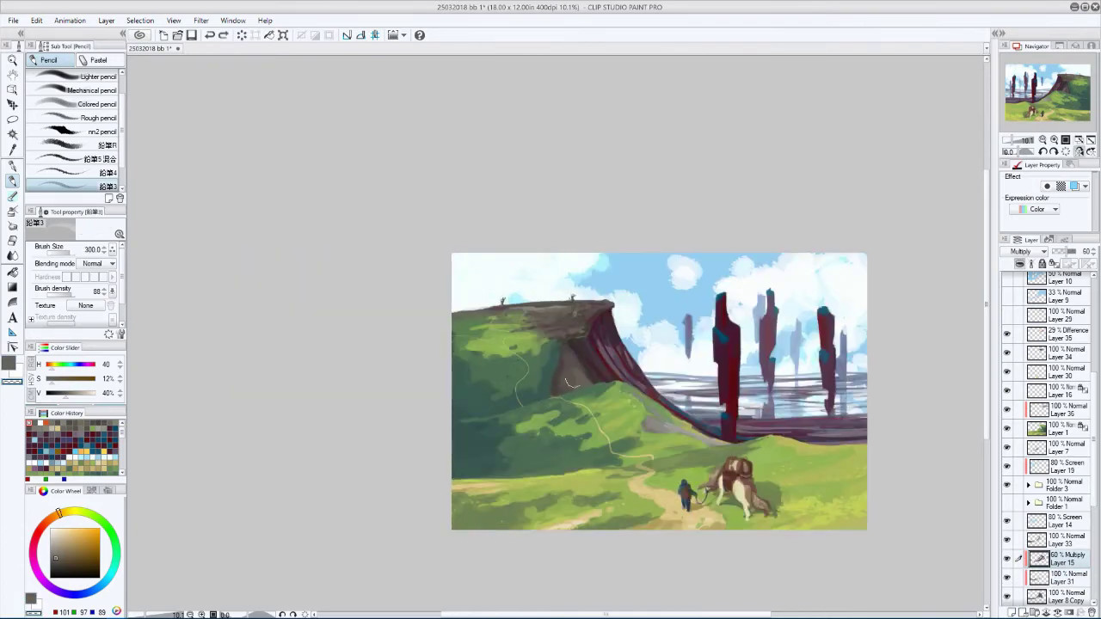
key("h")
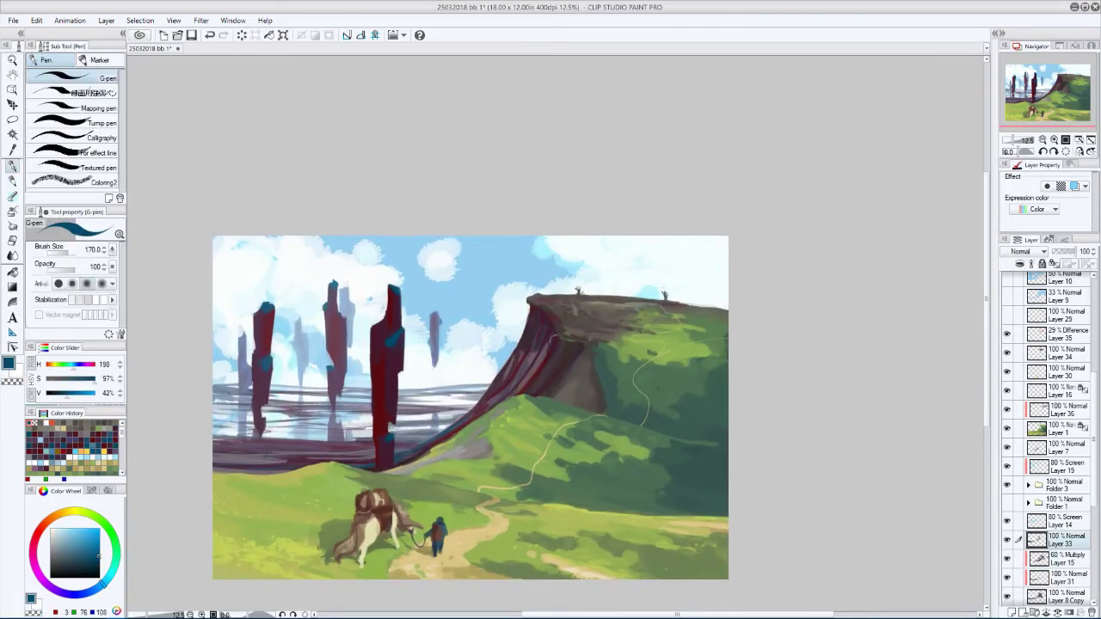
- Sample the cliff face's dark purple and pencil size 40 strokes along the upper cliff face on Layer 33
key("p")
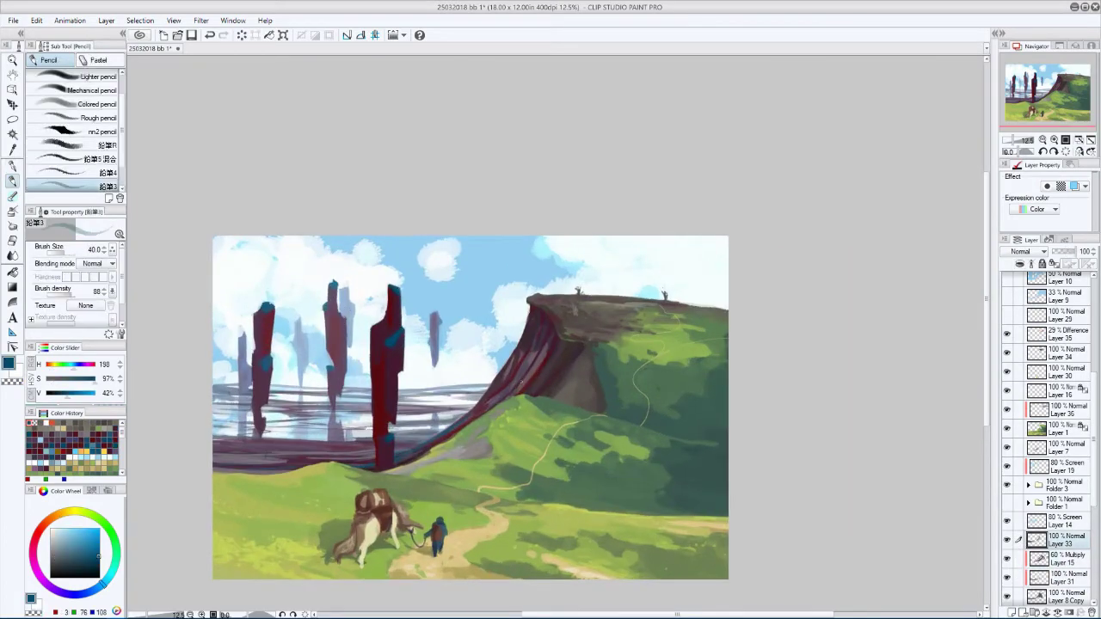
left_click(543, 348, "alt")
key("minus")
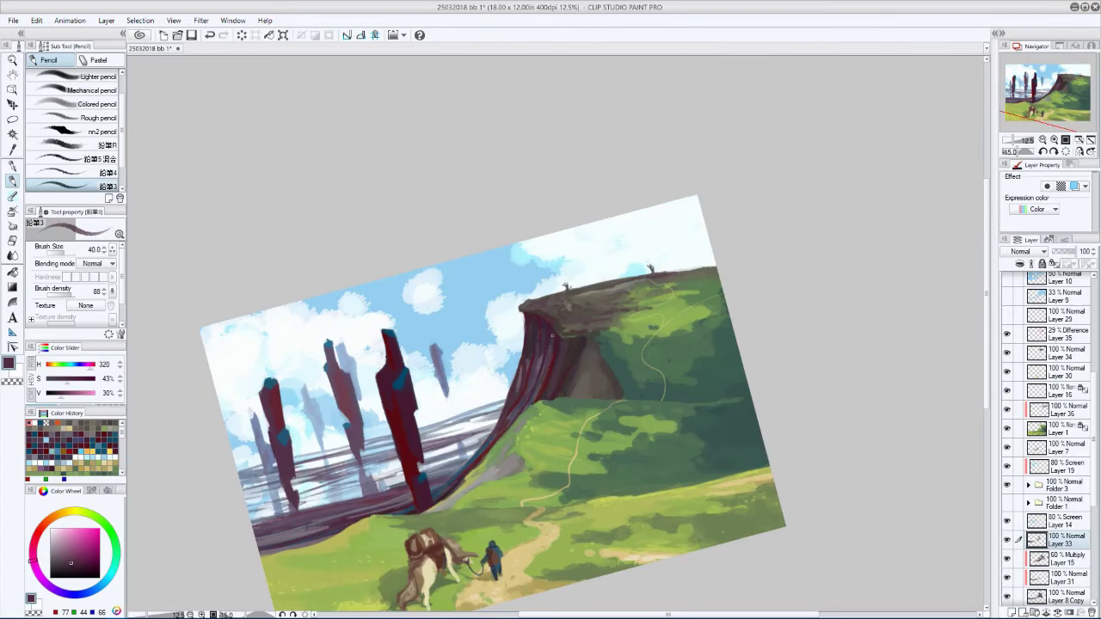
key("equal")
key("h")
key("h")
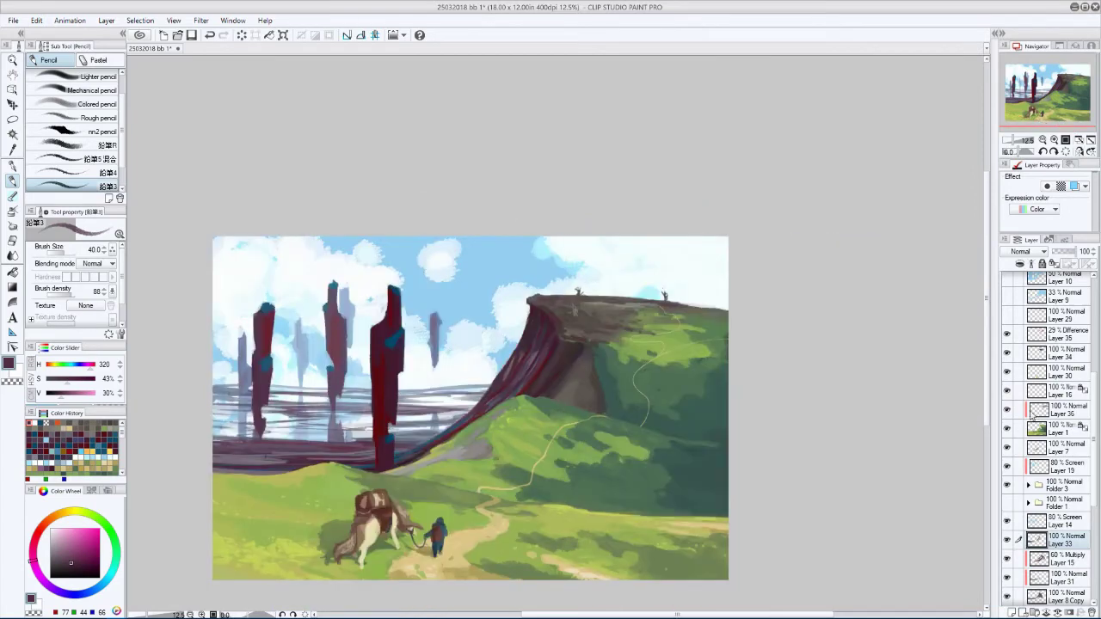
- Add a new clipped layer above Layer 36 and move it directly above Layer 34
left_click(1036, 417)
key("ctrl+shift+n")
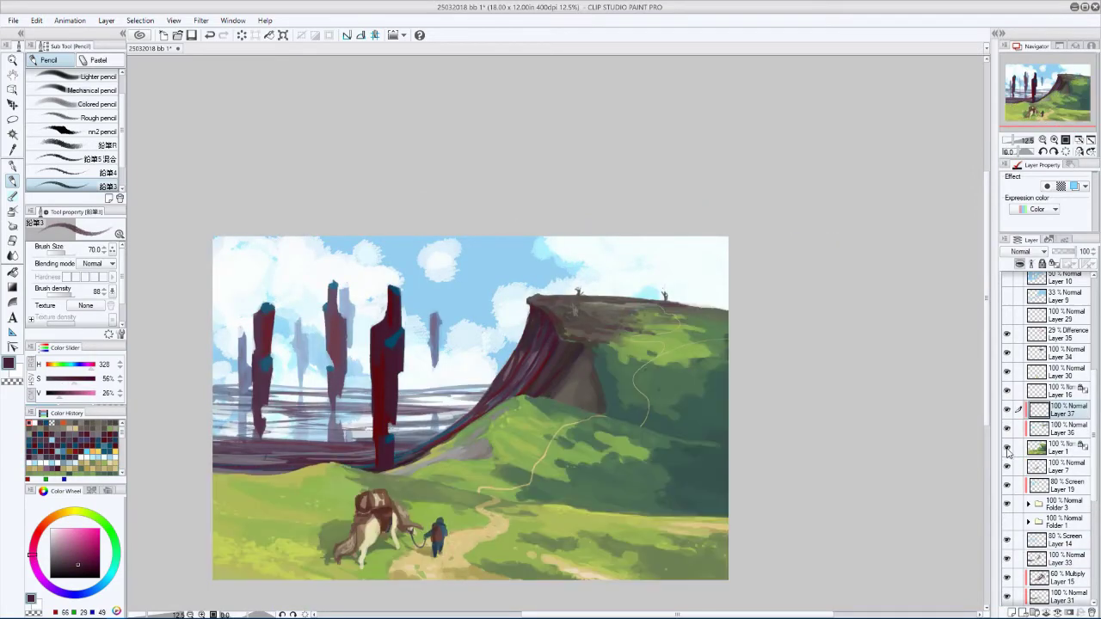
left_click_drag(1037, 409, 1036, 353)
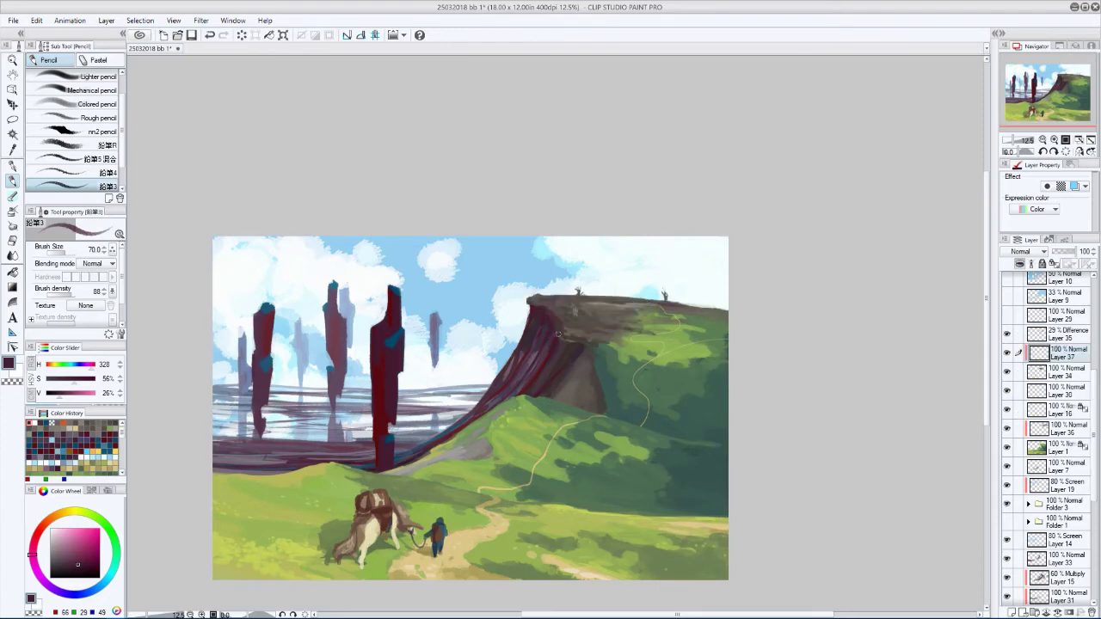
- Select Layer 34, sample the clifftop's grey-brown and reddish brown, and pencil them over the clifftop rock
key("h")
scroll(557, 334, "down", 2)
scroll(579, 421, "up", 2)
left_click(580, 422, "alt")
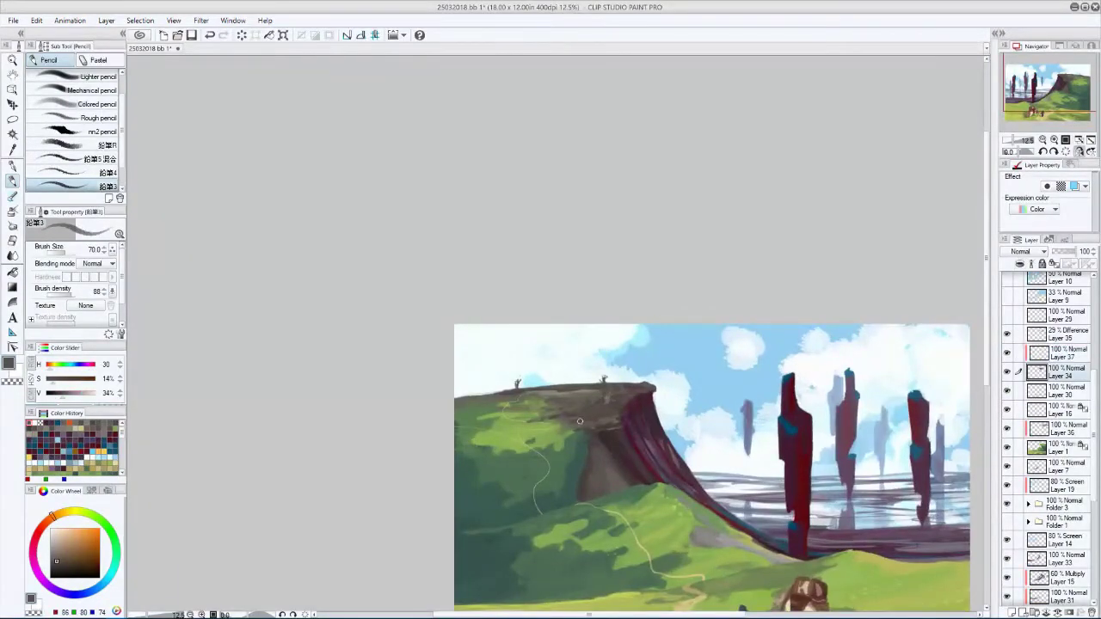
key("h")
key("h")
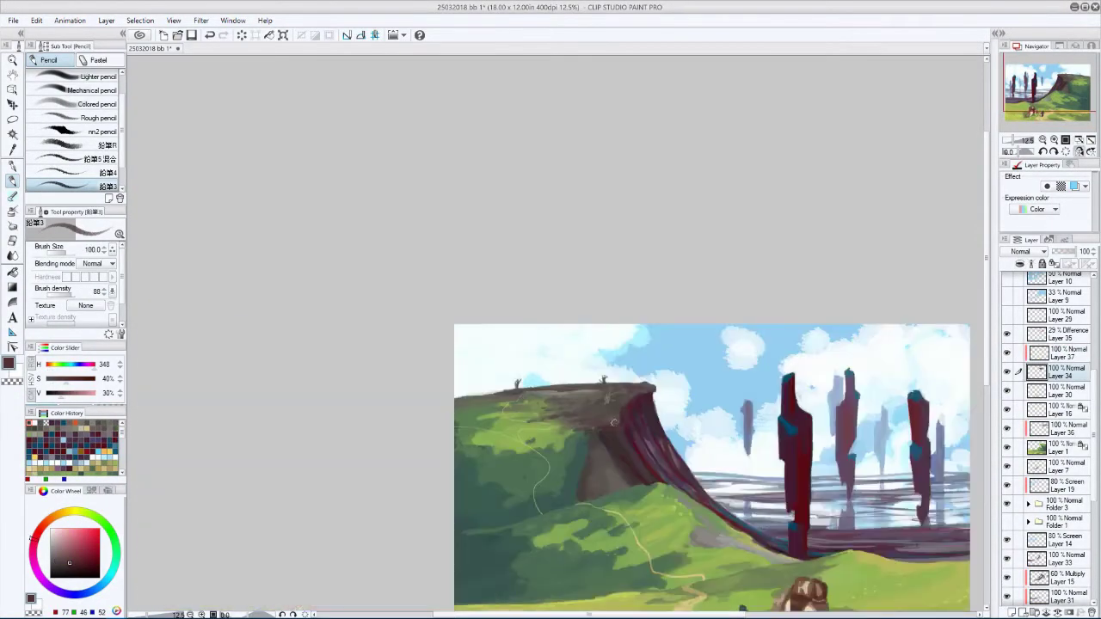
- Sample more rock and olive grass tones and blend the edge between clifftop rock and grass with pencil strokes
left_click(613, 427, "alt")
key("h")
left_click(612, 428, "alt")
key("h")
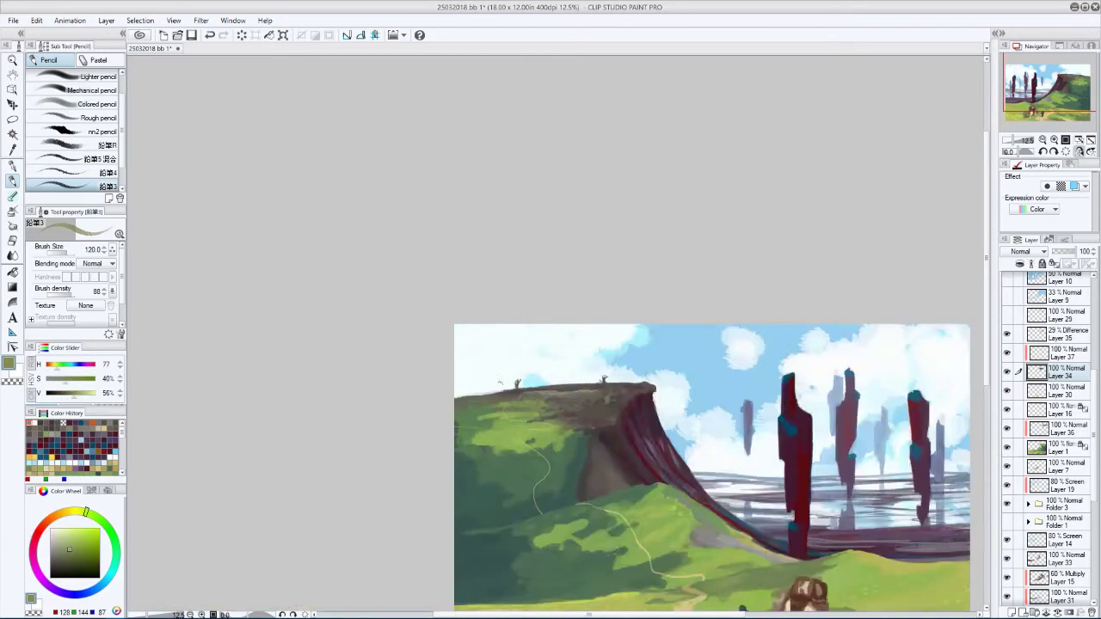
key("minus")
key("minus")
key("minus")
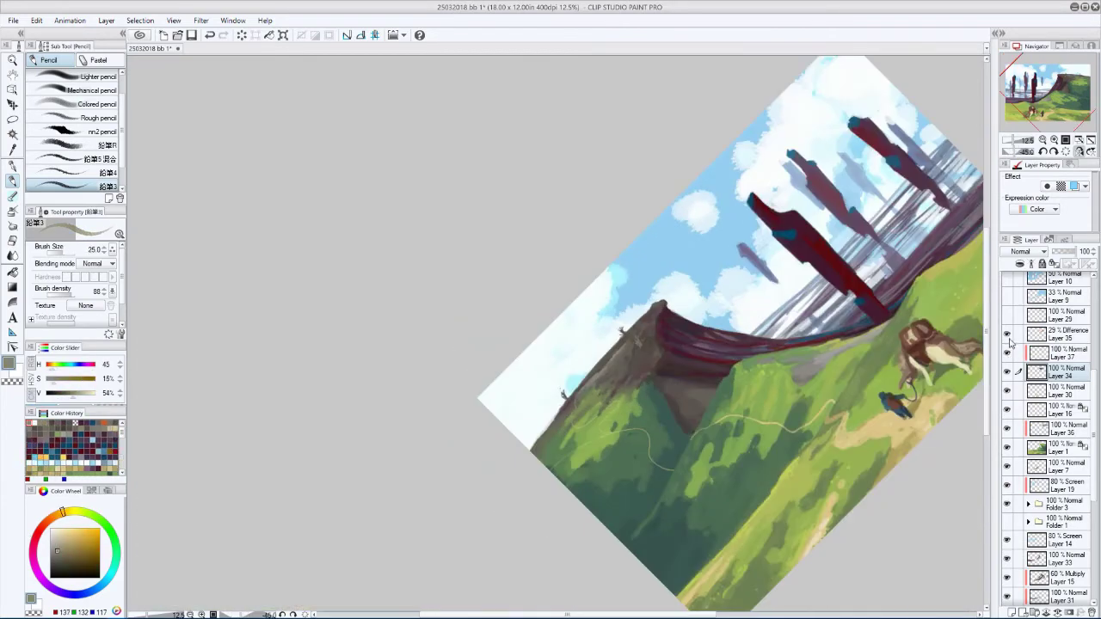
- Sample the clifftop's grey-brown and apply it to the rock with the Soft airbrush at size 300
left_click(603, 387, "alt")
key("asciicircum")
key("asciicircum")
key("b")
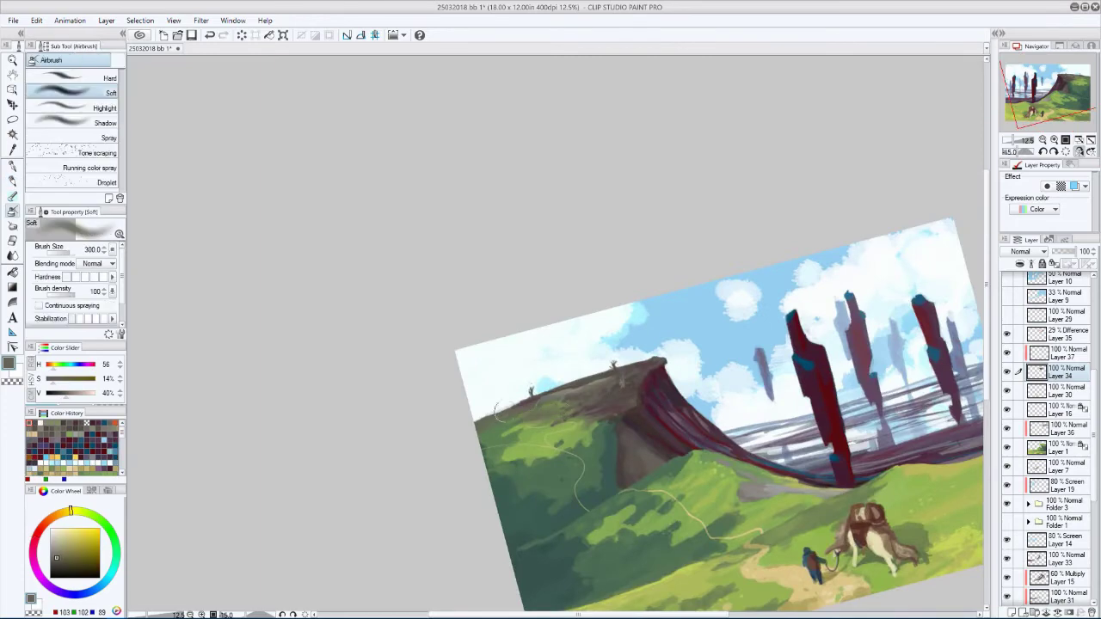
key("h")
key("h")
- Airbrush dark reddish grey over the clifftop at size 600 and soften it with transparent colour
key("minus")
key("minus")
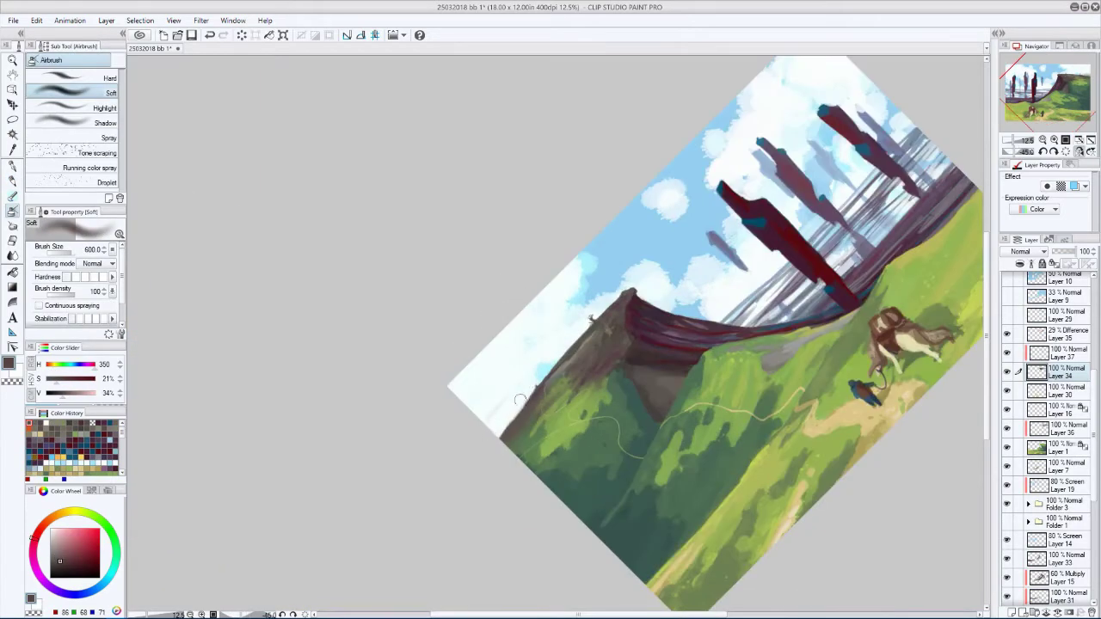
key("asciicircum")
key("asciicircum")
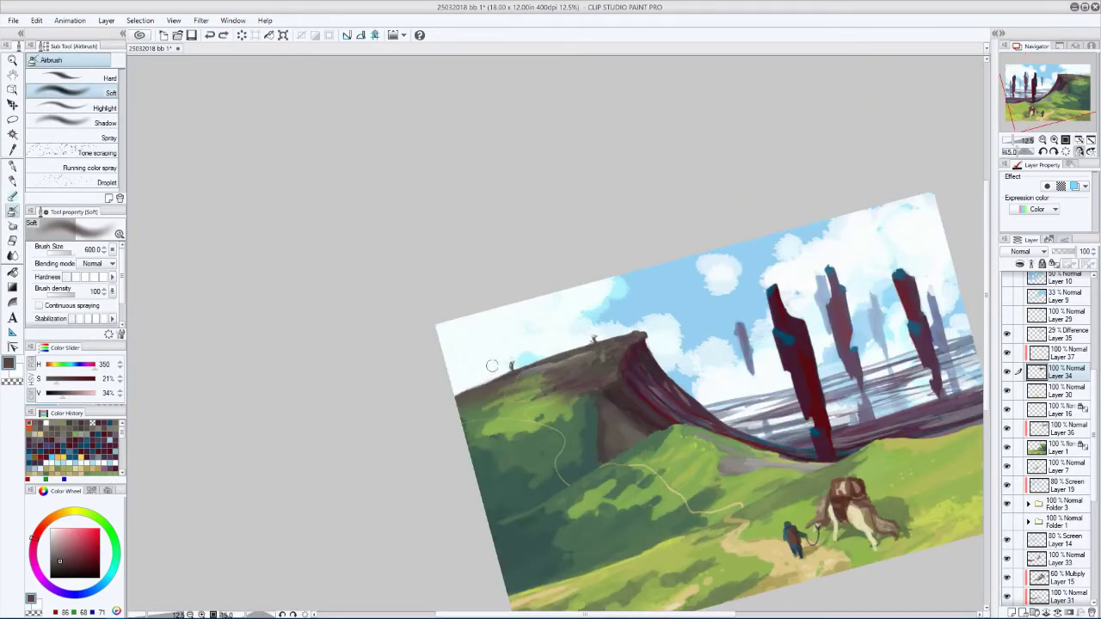
key("asciicircum")
key("h")
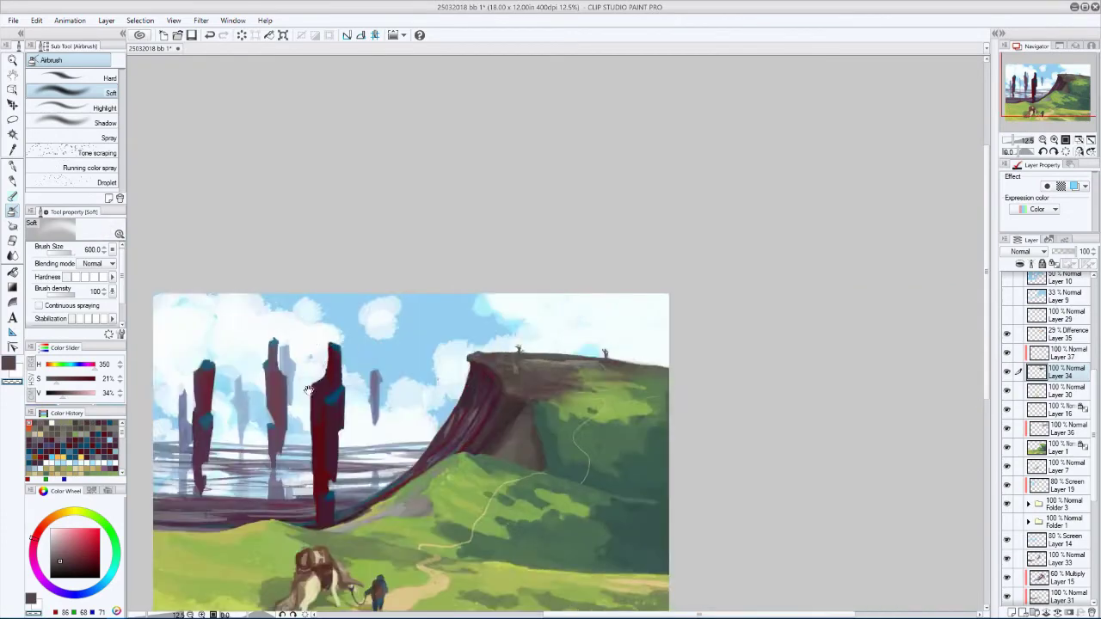
- Preview the painting with Overlay Layers 27 and 32, the colour and tone correction layers, and Exclusion Layer 17
key("h")
key("minus")
key("h")
key("minus")
scroll(1045, 387, "up", 5)
left_click(1007, 318)
left_click(1007, 356)
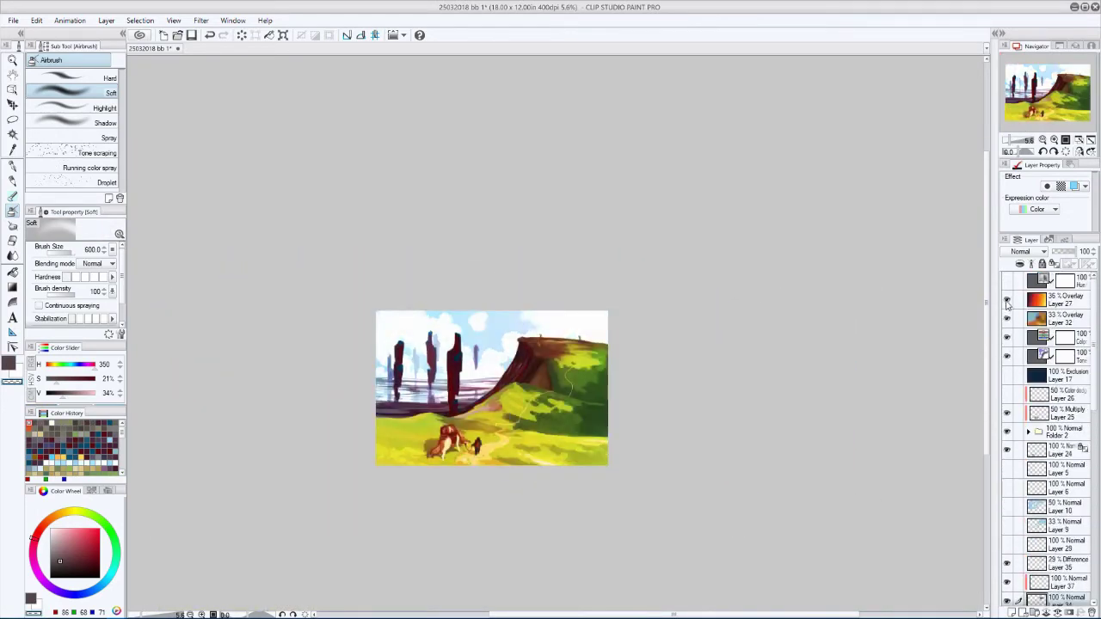
left_click(1007, 337)
left_click(1007, 375)
left_click(1007, 318)
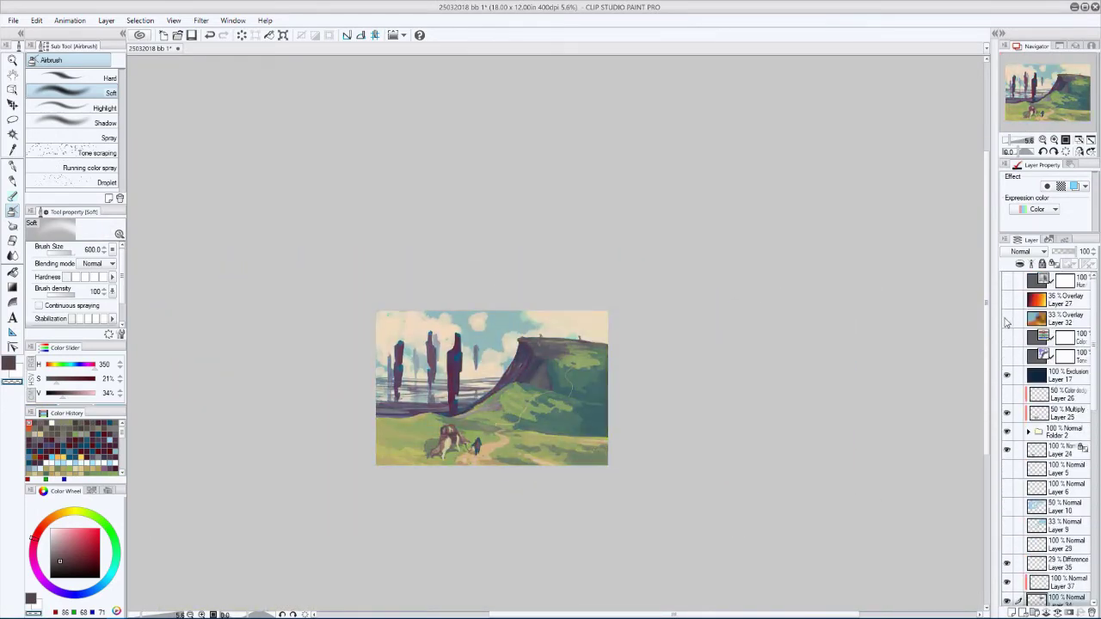
- Compare combinations of Overlay Layer 32, the correction layers and Exclusion Layer 17, and hide them all again
left_click(1007, 337)
left_click(1007, 337)
left_click(1008, 337)
left_click(1007, 318)
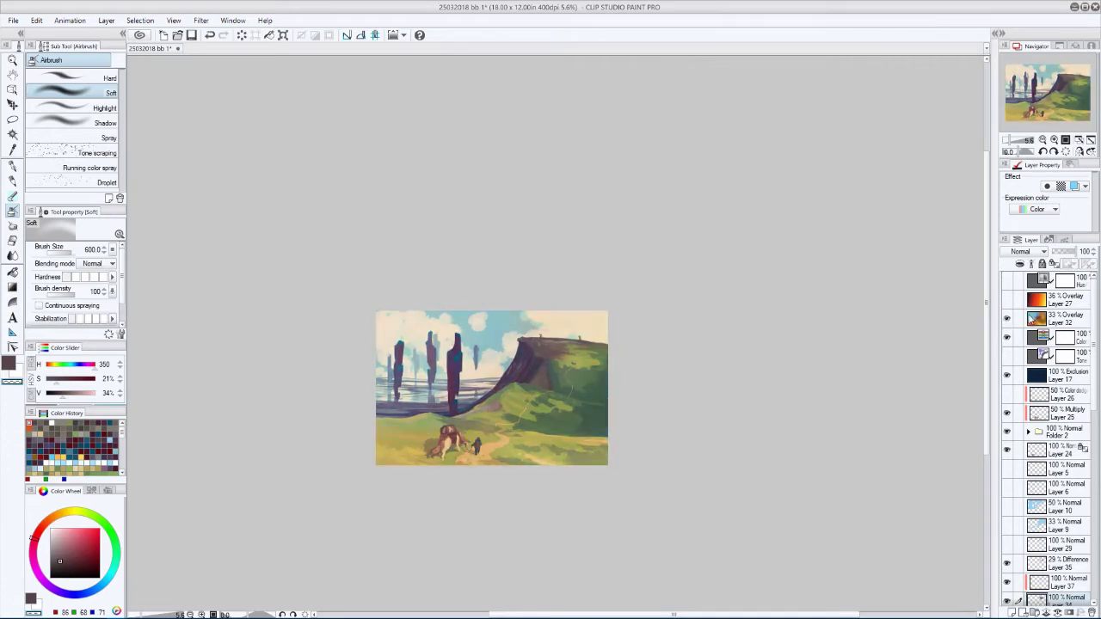
key("h")
key("h")
left_click(1007, 284)
left_click(1007, 284)
left_click(1008, 318)
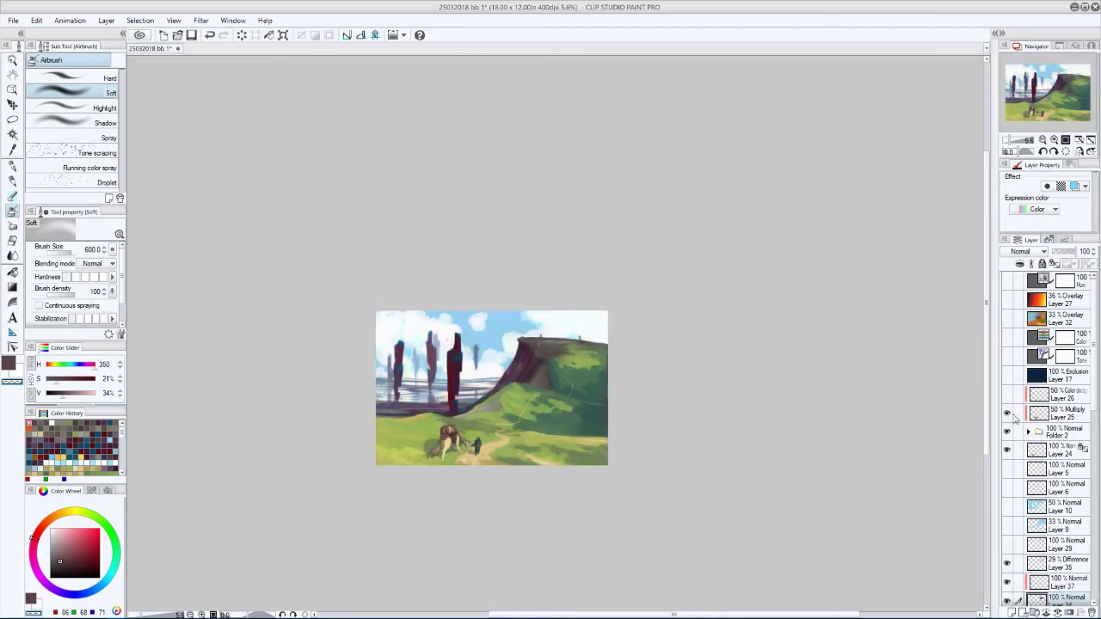
left_click(1007, 356)
- Add a clipped layer above Layer 7 and paint muted purple on the grey shoreline rock with Soft airbrush and pencil
scroll(1050, 447, "down", 4)
left_click(1060, 547)
scroll(421, 403, "up", 2)
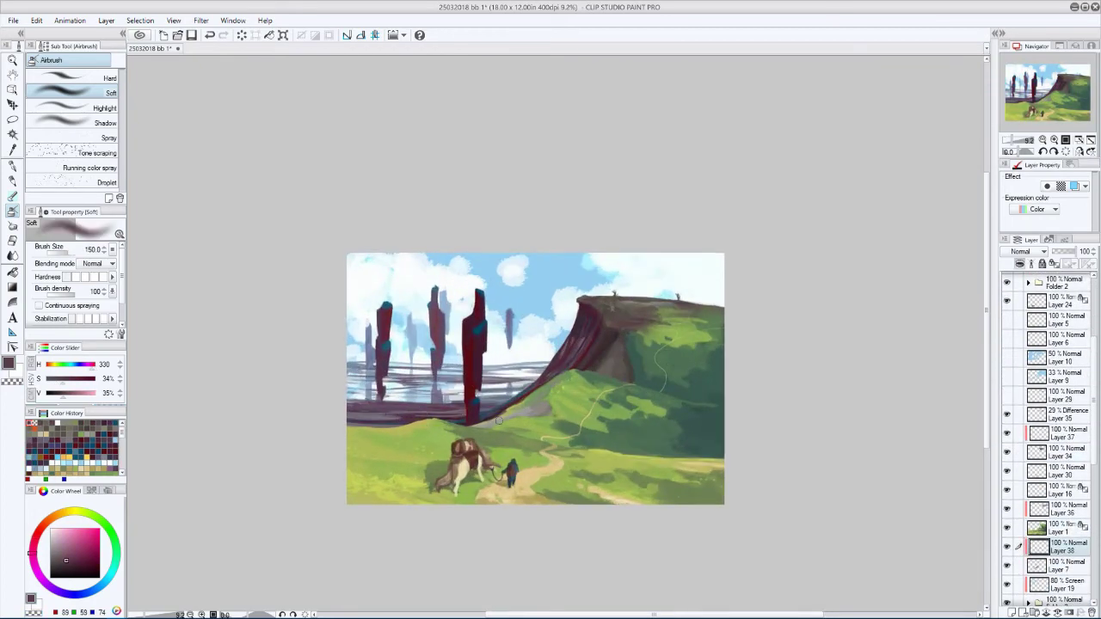
key("p")
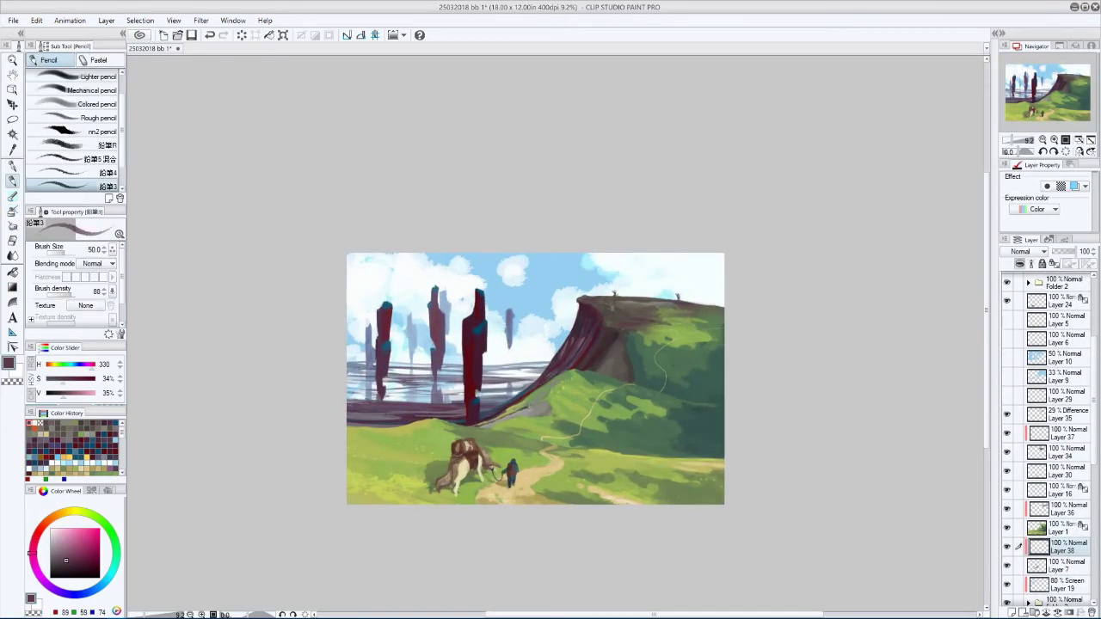
key("h")
key("h")
- Delete the hidden Layers 5 and 6
scroll(312, 421, "down", 2)
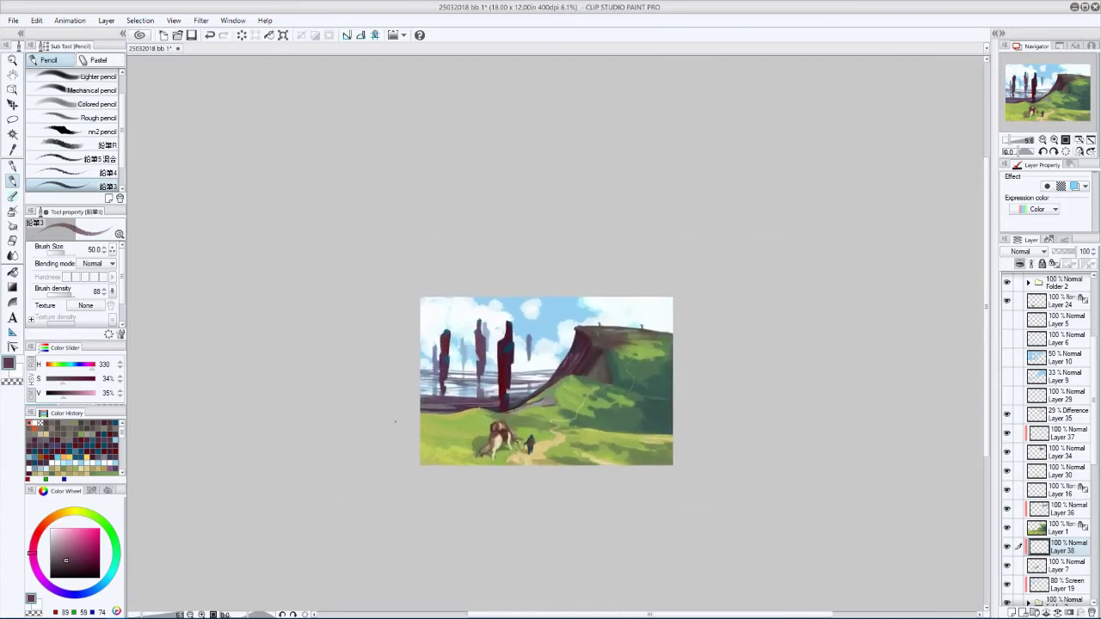
scroll(396, 421, "up", 1)
scroll(1007, 546, "up", 5)
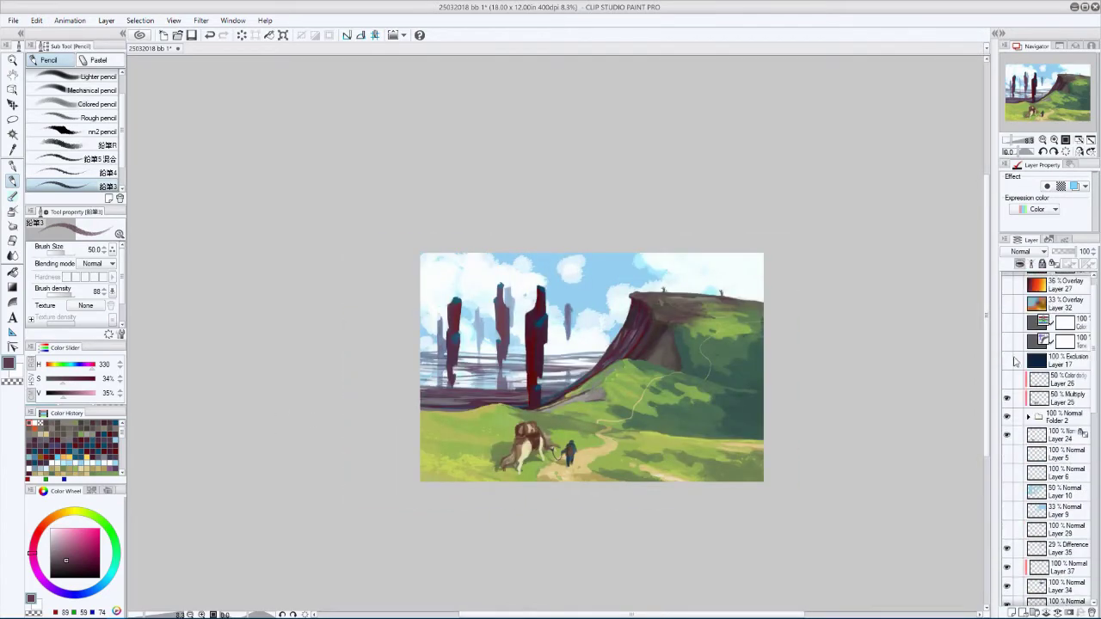
left_click(1008, 461)
right_click(1008, 469)
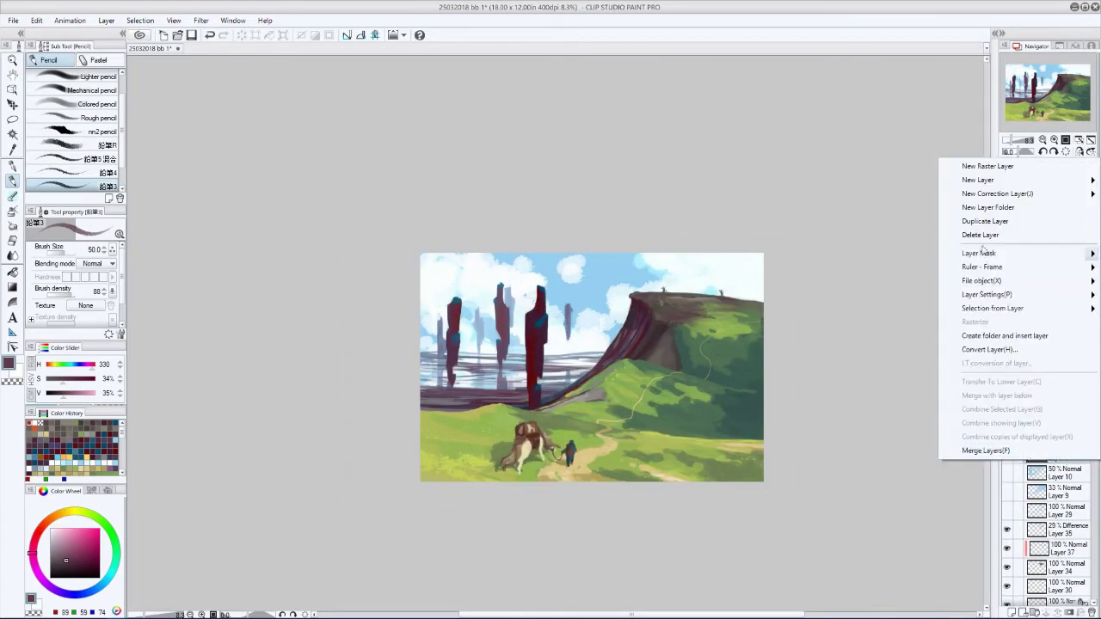
left_click(976, 234)
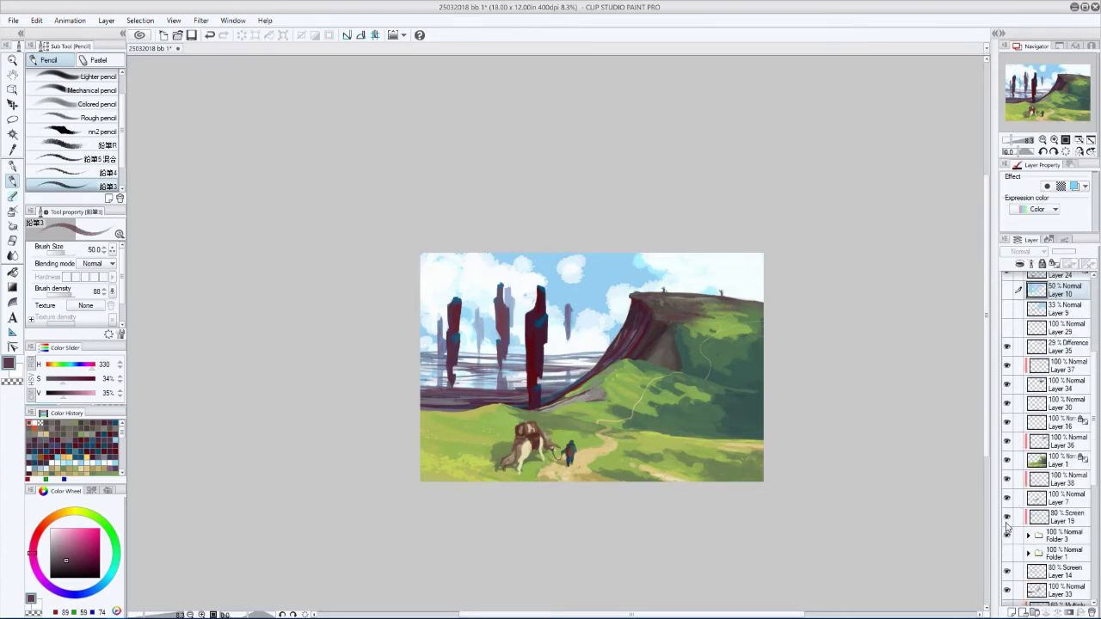
- Show and select Layer 29, and darken its clifftop tree silhouettes with a Hue/Saturation/Luminosity adjustment
scroll(1033, 362, "up", 1)
left_click(1007, 371)
left_click(1060, 371)
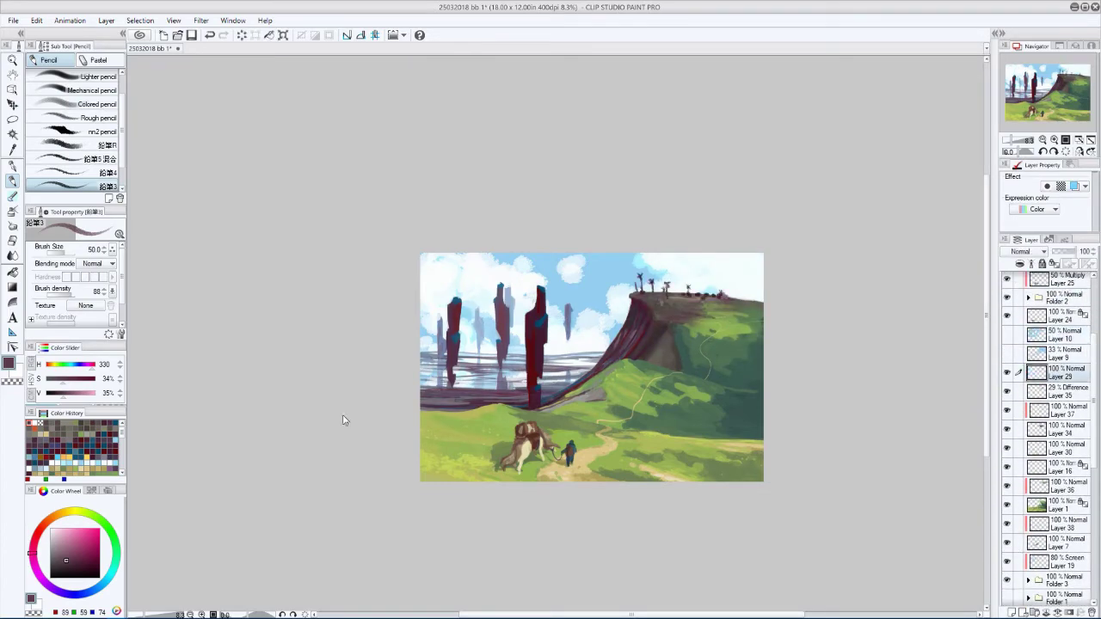
key("ctrl+u")
left_click_drag(215, 423, 71, 423)
key("Return")
- Replace the tree silhouettes on Layer 29 with small dark pencil shapes on the clifftop between the two existing figures
scroll(680, 299, "up", 4)
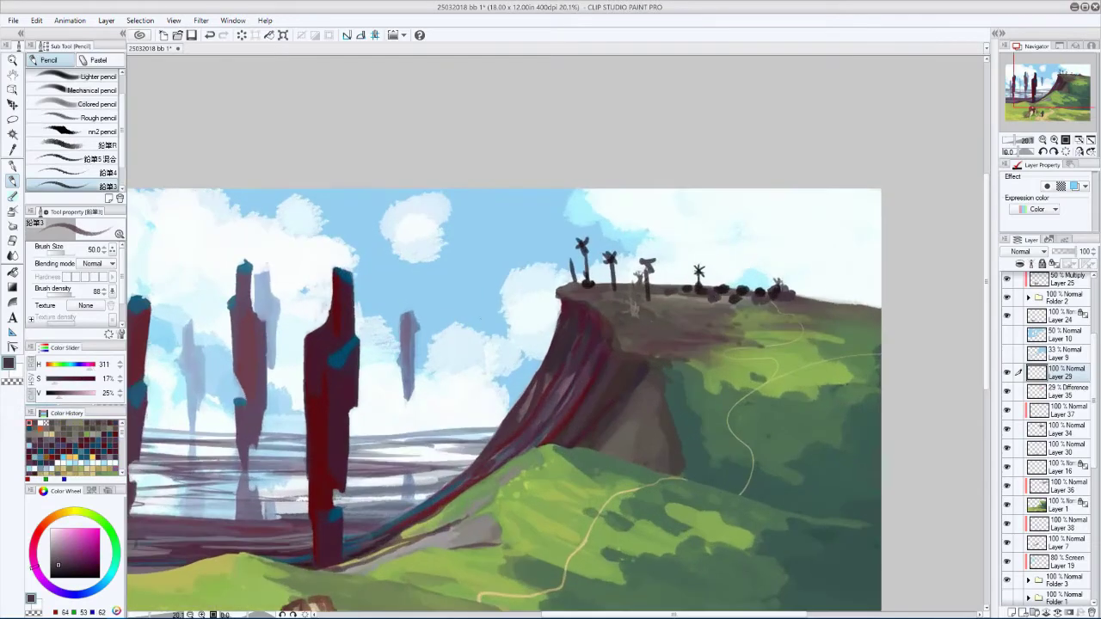
left_click_drag(710, 290, 632, 374)
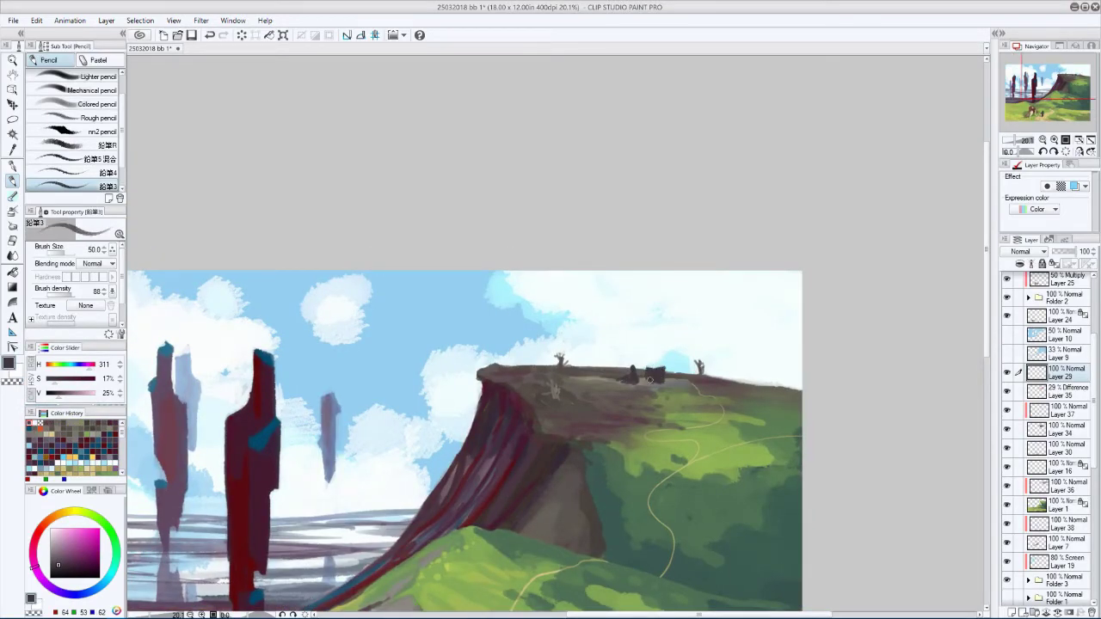
left_click(59, 559)
left_click_drag(652, 364, 667, 372)
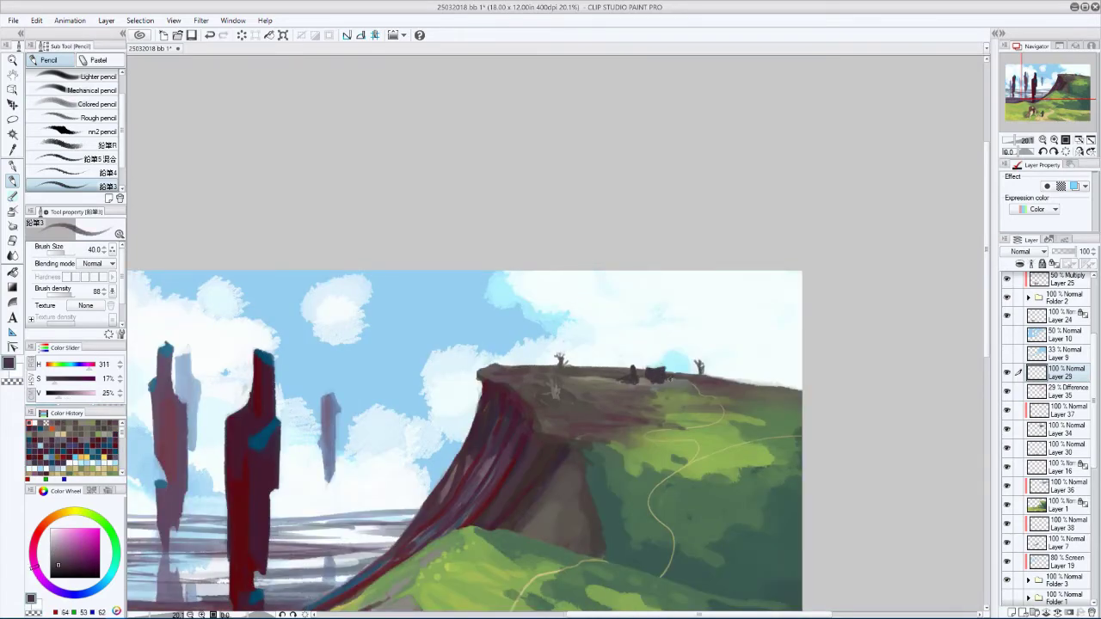
key("bracketleft")
left_click_drag(640, 381, 650, 383)
- Rework the dark clifftop shapes into a row of tiny upright silhouettes with the pencil at size 30
key("ctrl+minus")
key("ctrl+minus")
key("h")
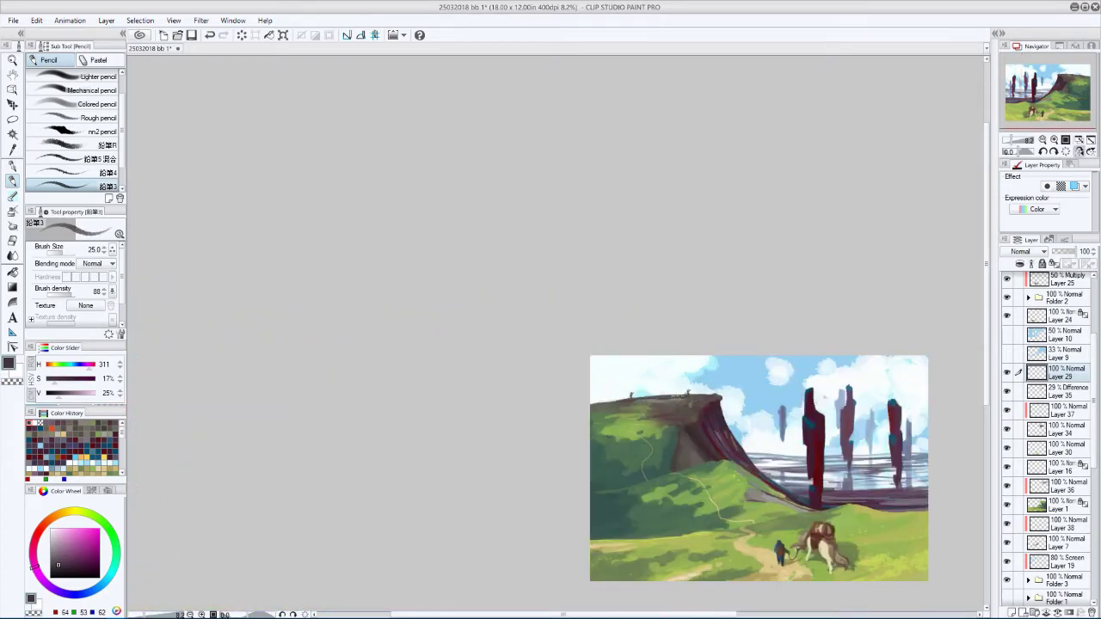
key("bracketright")
key("h")
key("ctrl+plus")
key("ctrl+plus")
key("h")
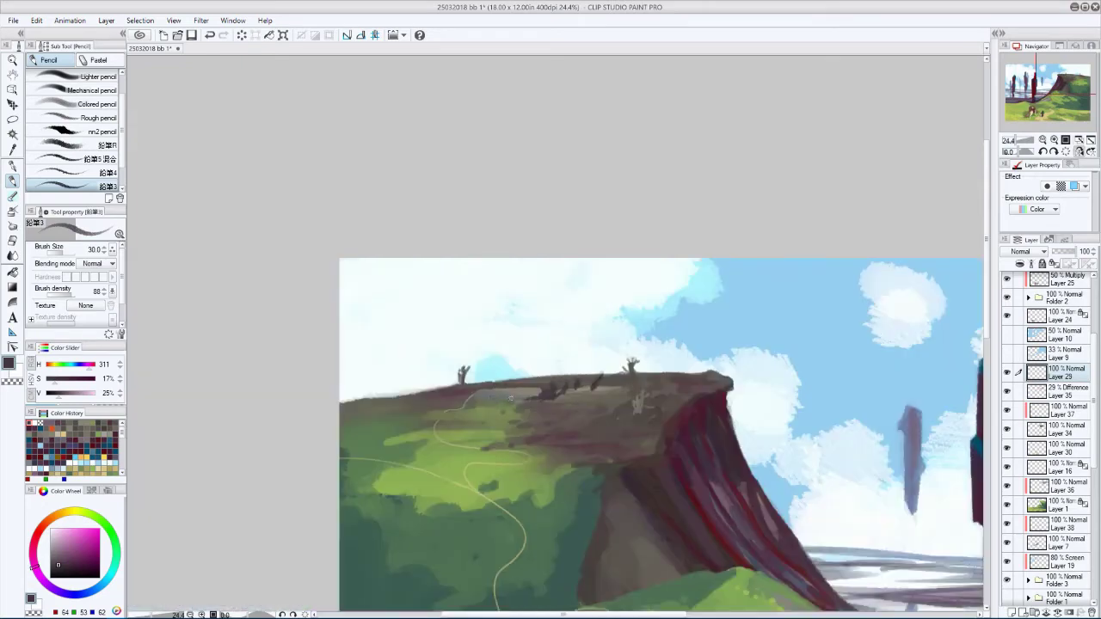
key("h")
key("ctrl+minus")
key("h")
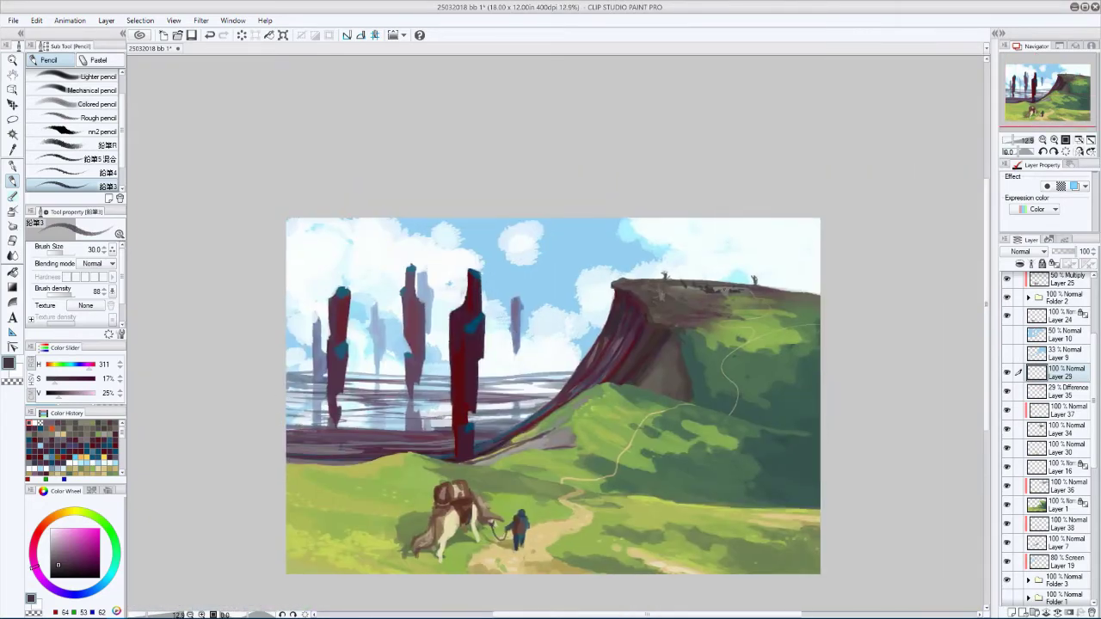
- Add a new layer below Layer 29 and set up the pencil at size 25 with a grey-brown sampled from the clifftop
key("h")
key("h")
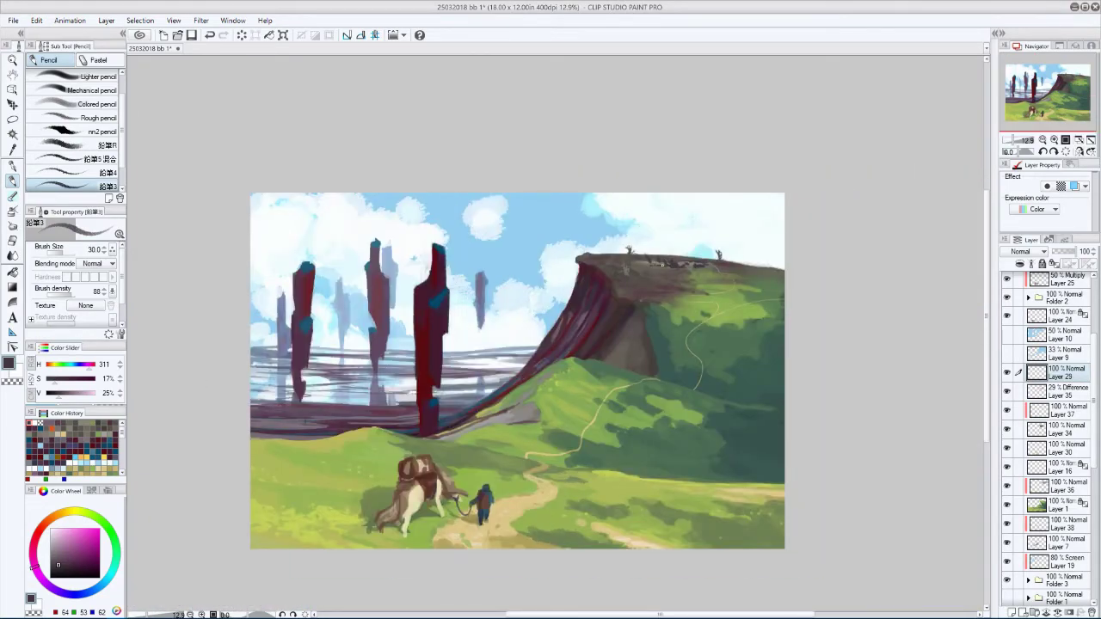
key("h")
key("h")
key("ctrl+plus")
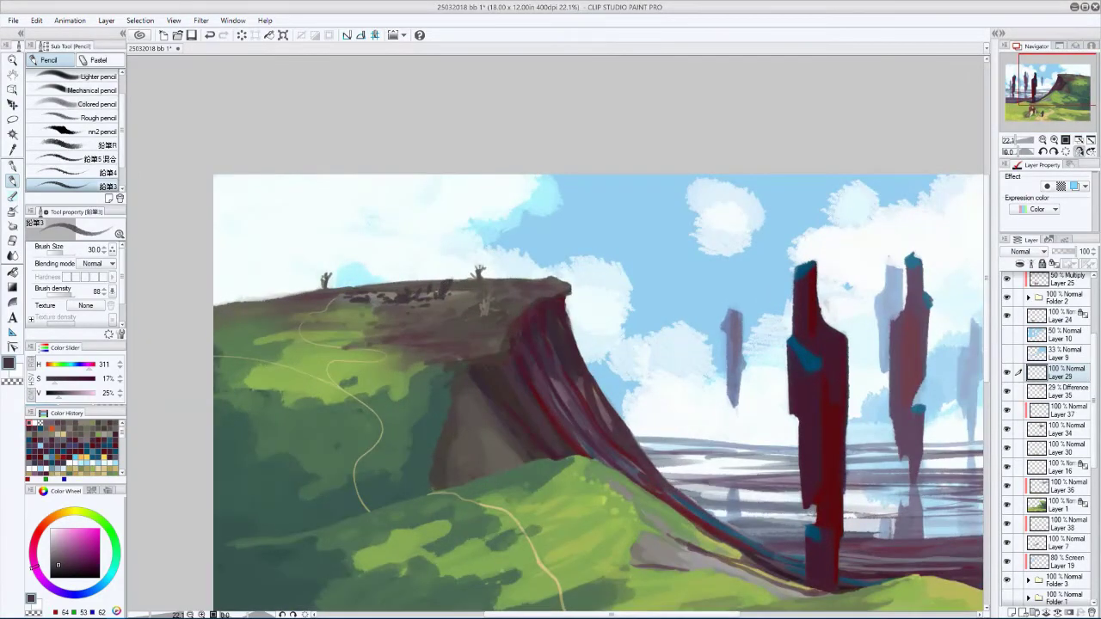
key("h")
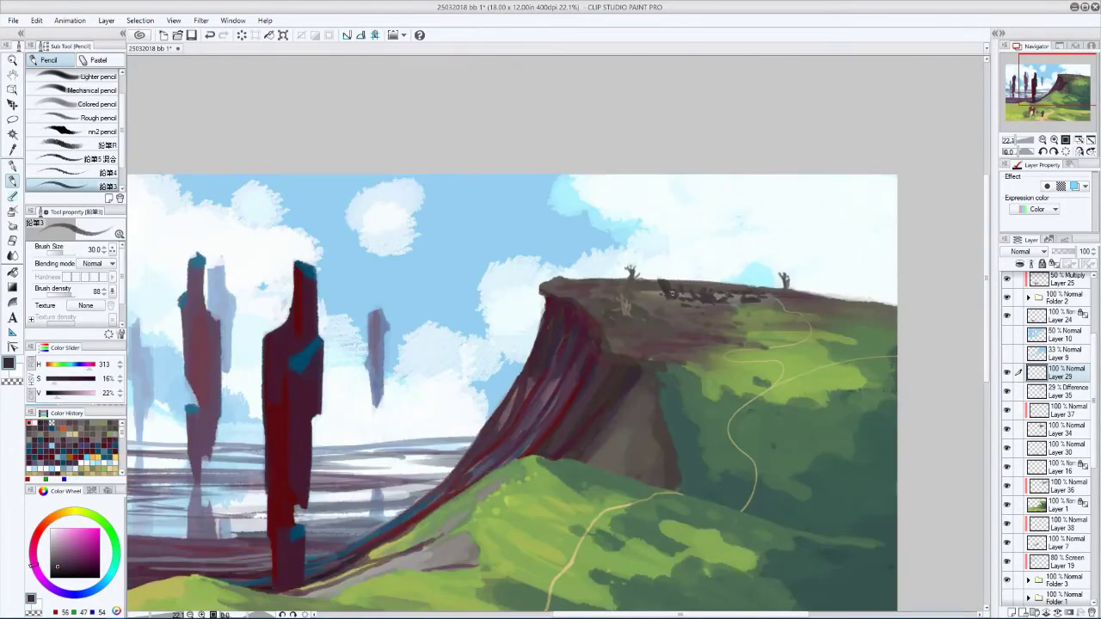
left_click(676, 284, "alt")
key("ctrl+shift+n")
key("bracketright")
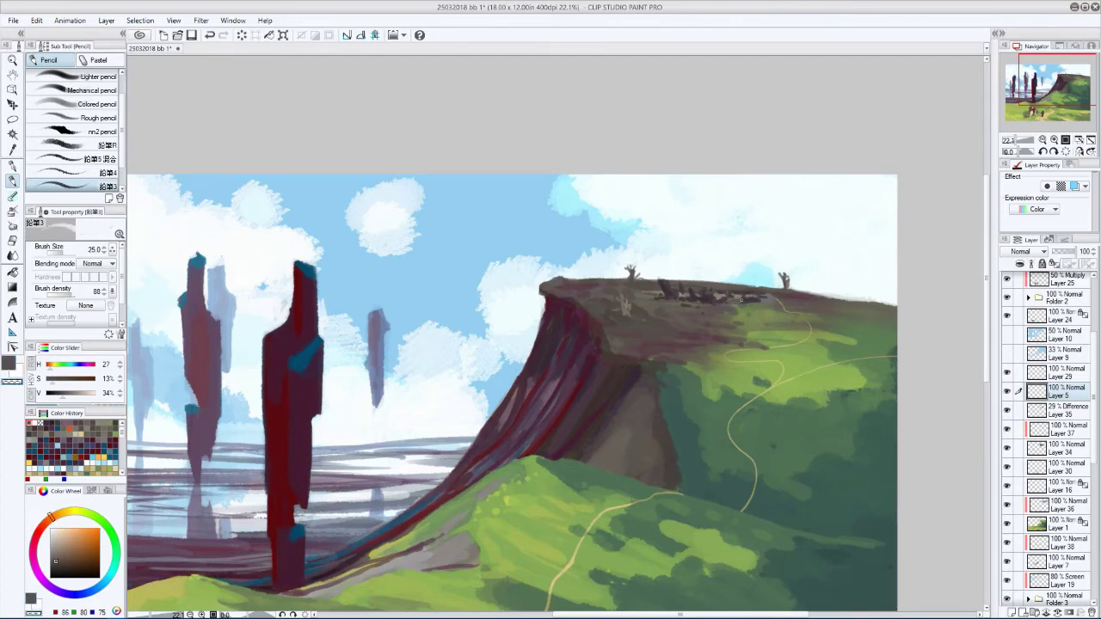
- Try darkening the new layer to a brightness of -12 with a Hue/Saturation/Luminosity adjustment
key("h")
key("ctrl+u")
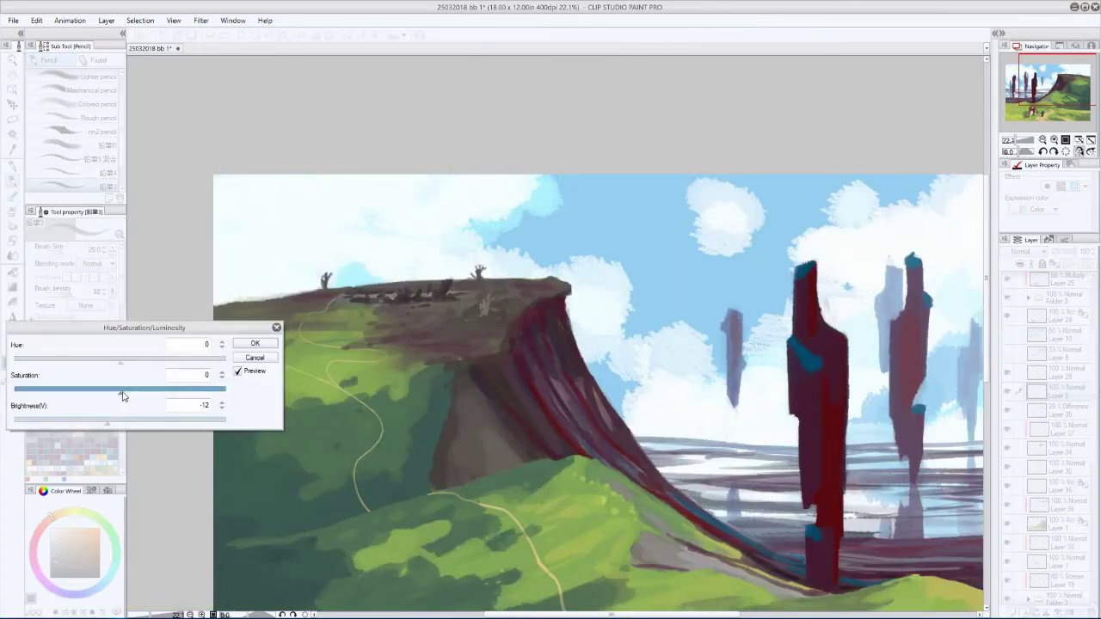
key("Escape")
key("h")
scroll(332, 432, "down", 3)
key("h")
key("h")
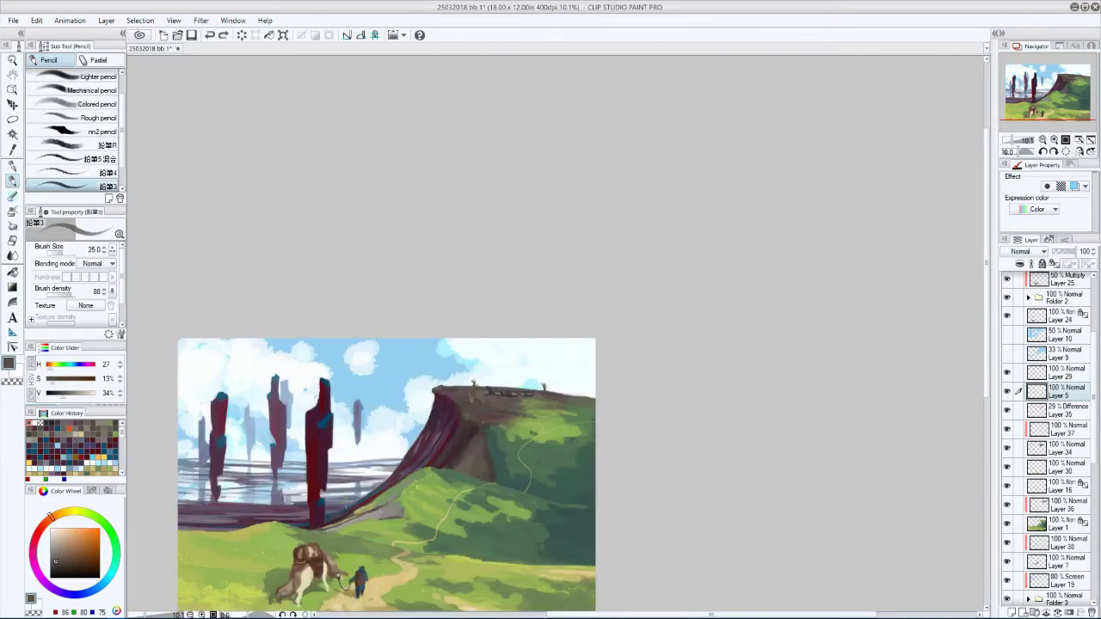
- Save the painting
scroll(325, 372, "down", 1)
scroll(324, 372, "up", 1)
key("ctrl+s")
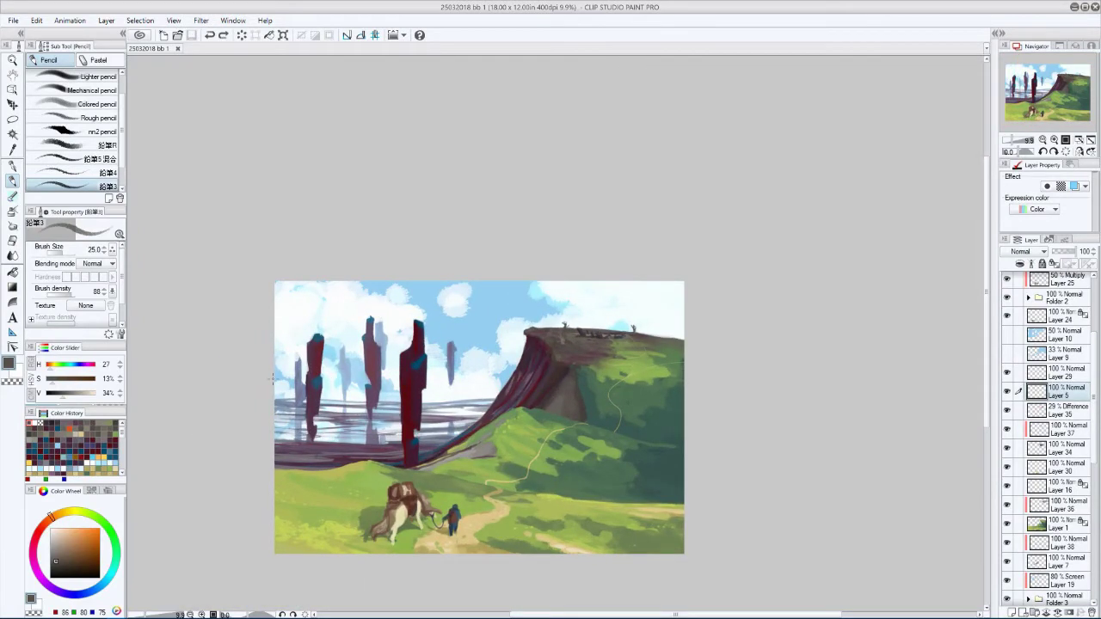
- Select Layer 34 and prepare the pencil at size 250 in a dark brown for reworking the clifftop
left_click(1045, 451)
key("h")
key("minus")
key("minus")
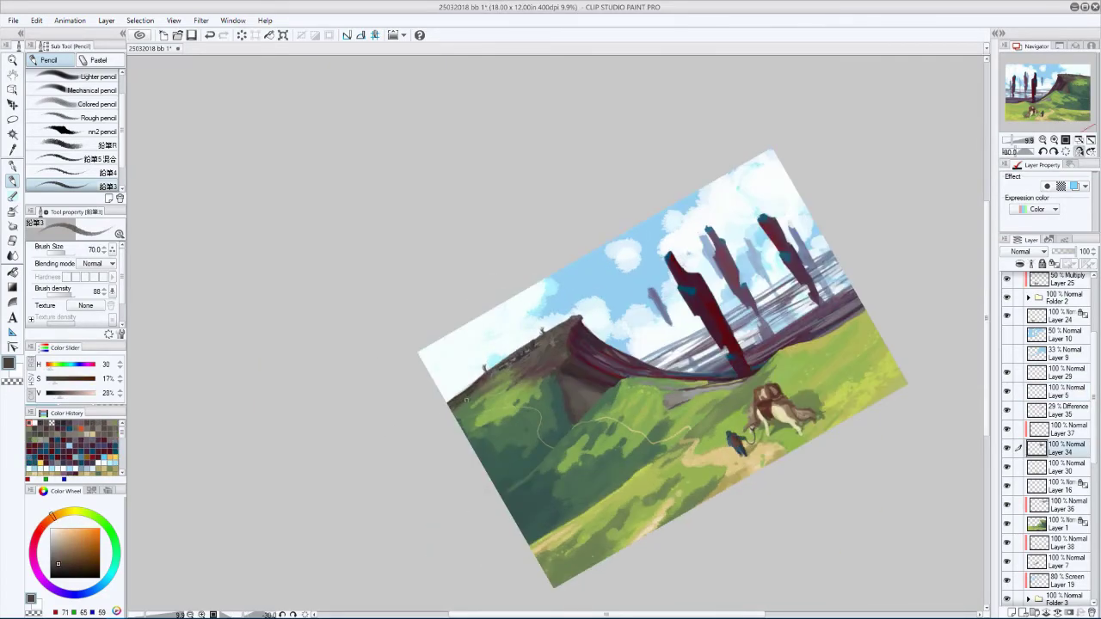
key("bracketright")
key("bracketright")
key("bracketright")
key("bracketright")
key("bracketright")
key("bracketright")
key("bracketright")
key("h")
key("asciicircum")
key("asciicircum")
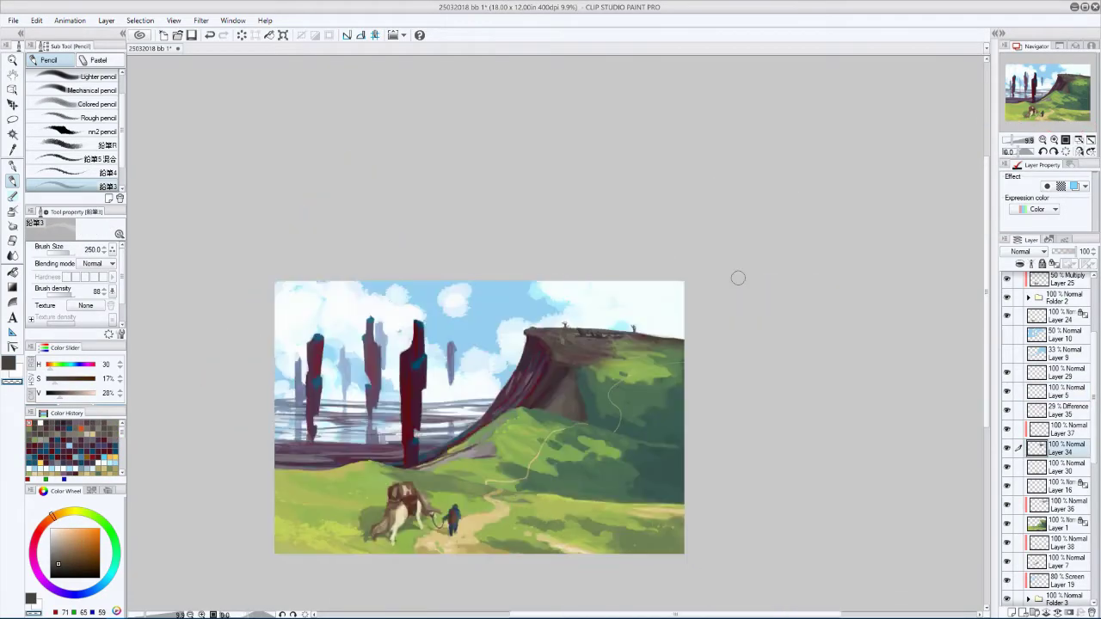
- Retouch the clifftop below the silhouettes on Layer 34 with a sampled dark tone and the pencil at size 100
key("bracketleft")
key("bracketleft")
key("bracketleft")
key("bracketleft")
key("bracketleft")
left_click(628, 337, "alt")
left_click_drag(621, 340, 651, 337)
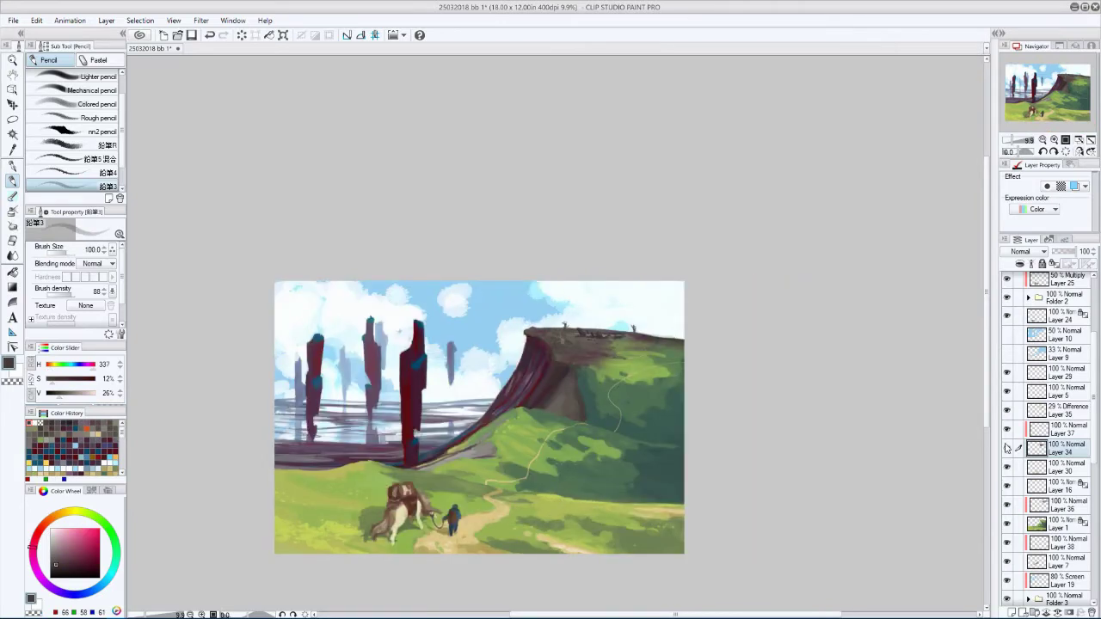
- Select the Difference Layer 35 and retouch the clifftop with a strong orange-red, using the pencil at size 80
left_click(1033, 411)
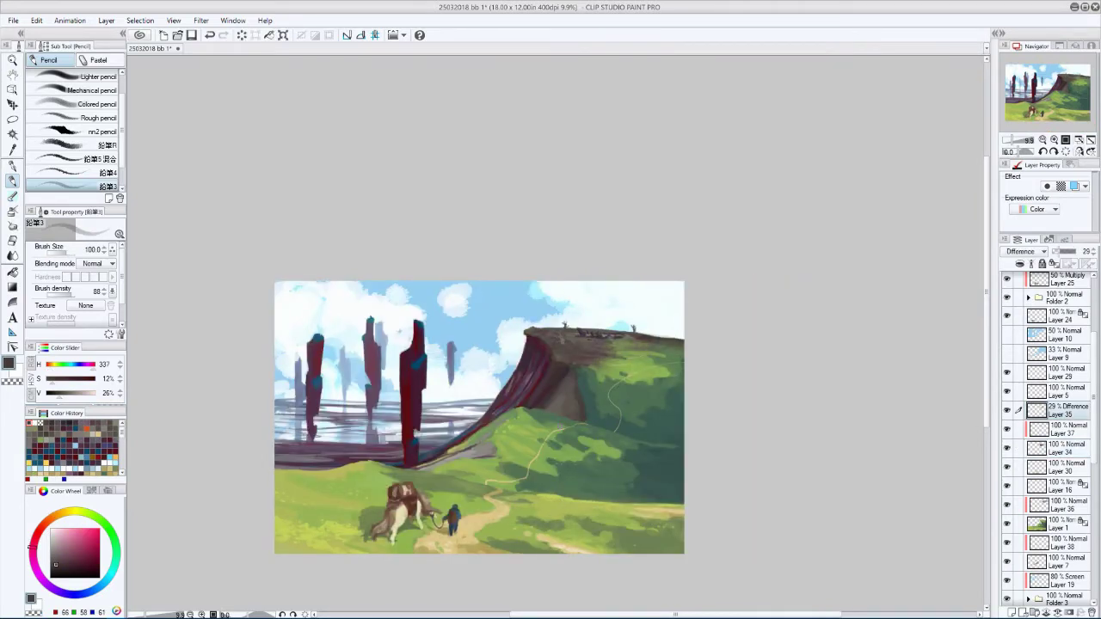
left_click(615, 338, "alt")
left_click(614, 338, "alt")
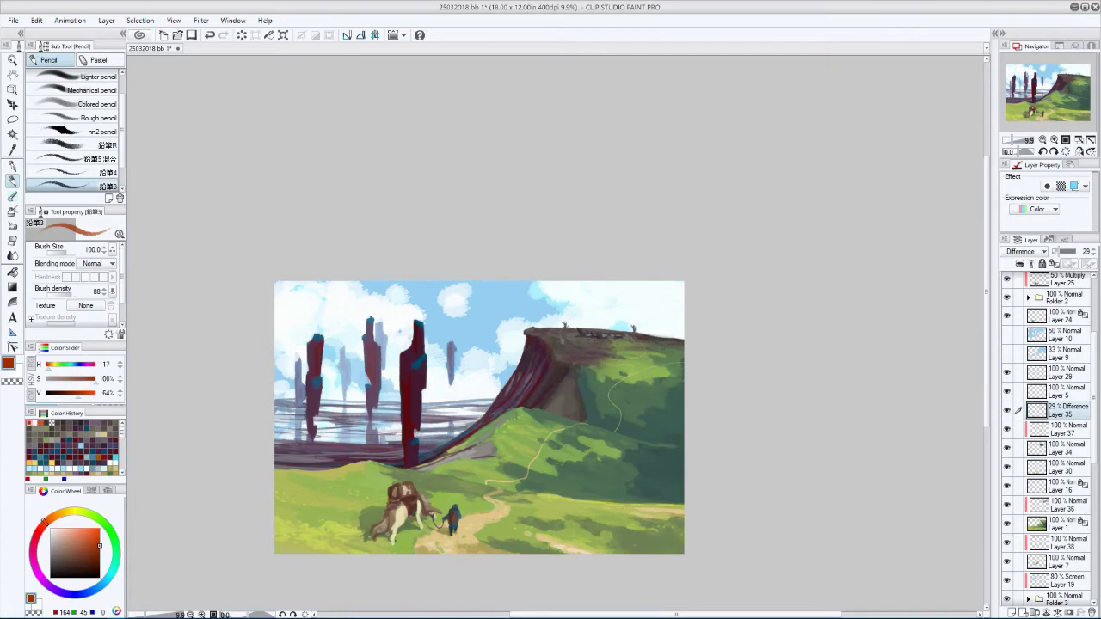
key("bracketleft")
key("h")
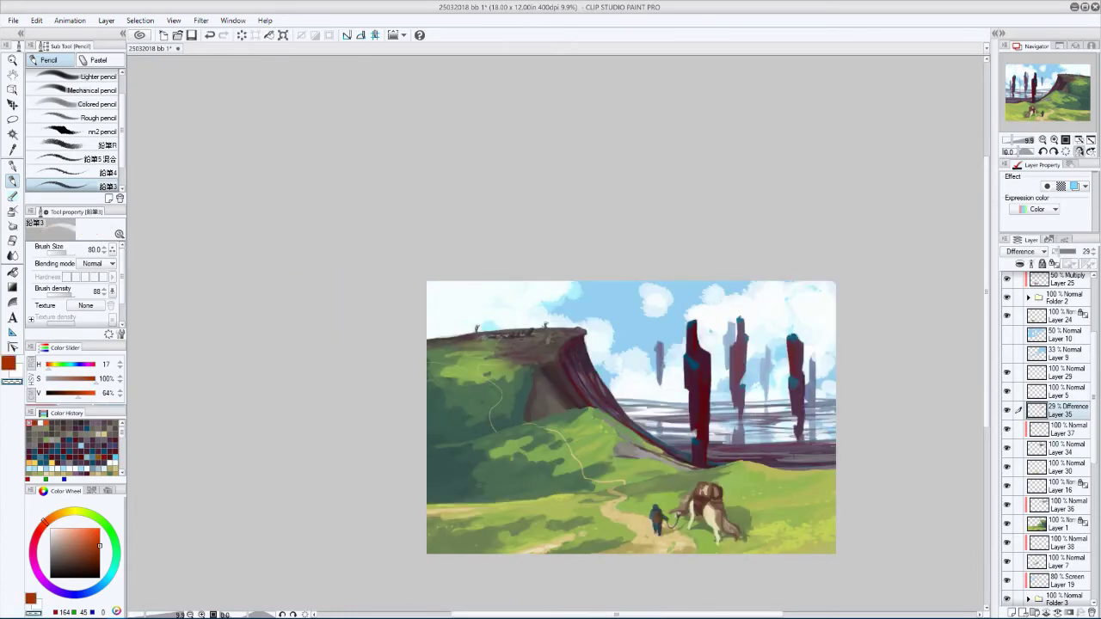
key("h")
key("h")
- Select Layer 5 and slightly darken its clifftop strokes with a Hue/Saturation/Luminosity adjustment
left_click(1036, 392)
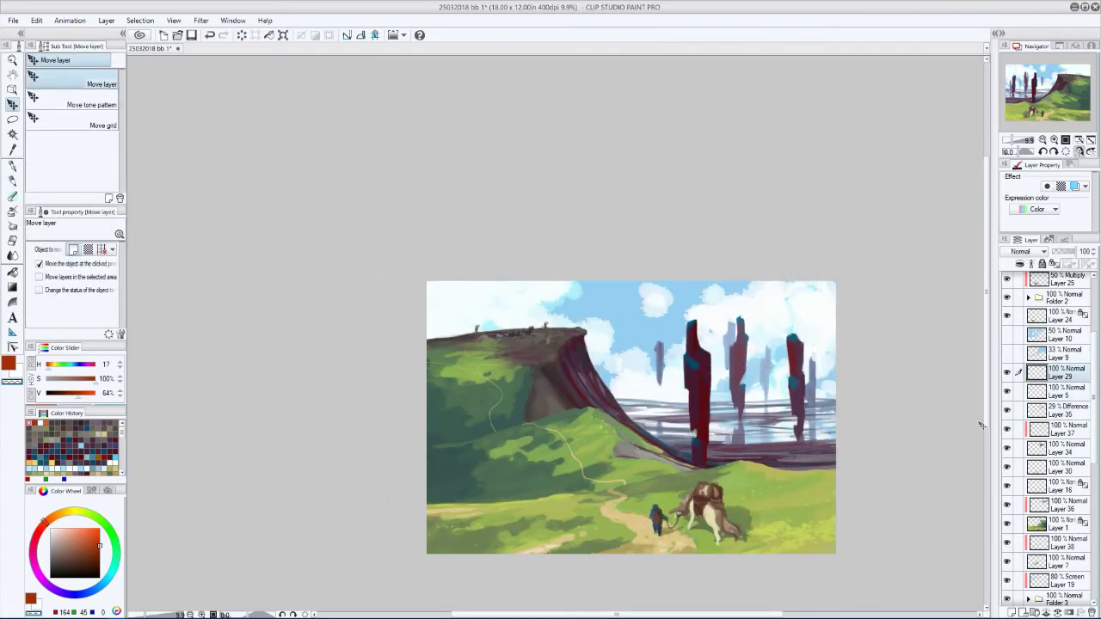
key("ctrl+u")
left_click(115, 421)
key("Return")
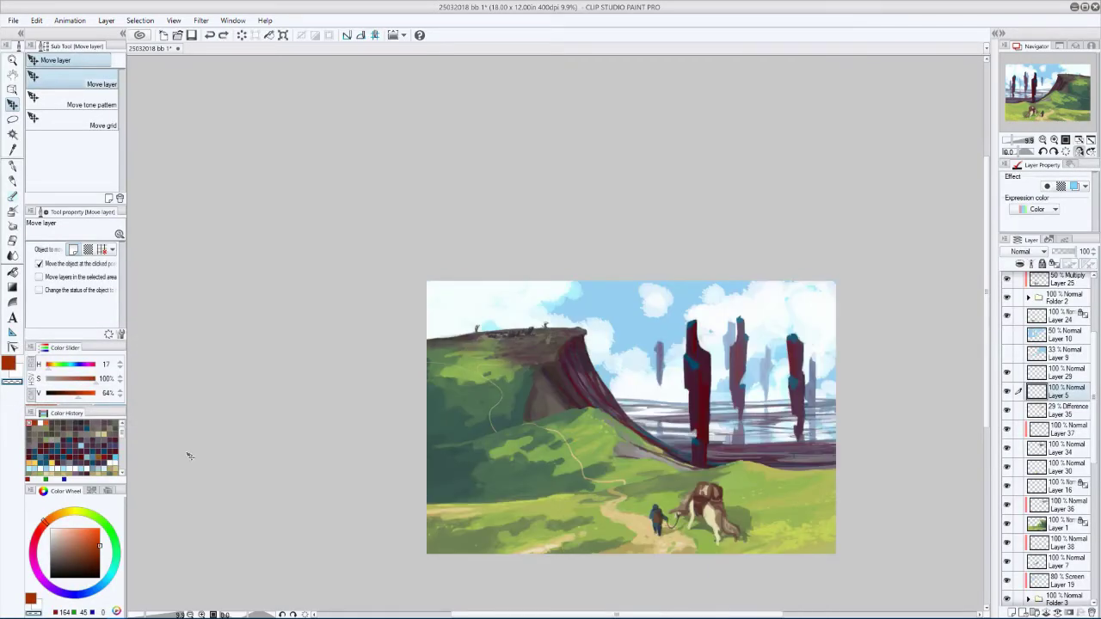
- Identify the pillars' Folder 3 by toggling its visibility, and add a clipped layer above it with dark teal as the drawing color
scroll(1021, 542, "down", 8)
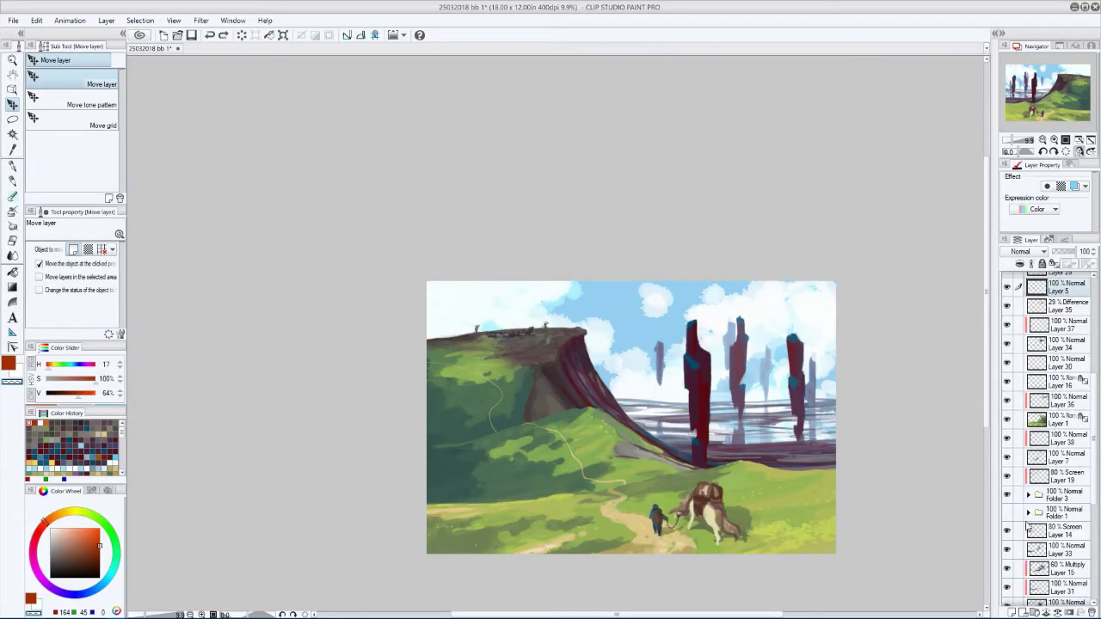
scroll(1021, 516, "up", 5)
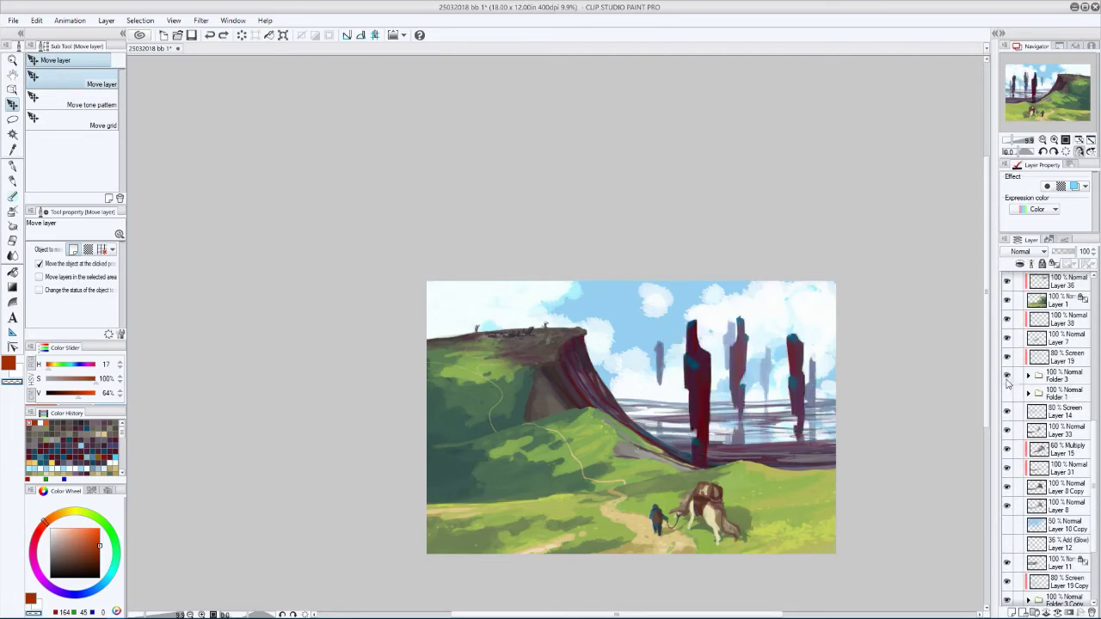
left_click(1008, 376)
left_click(1008, 376)
key("p")
scroll(660, 322, "up", 1)
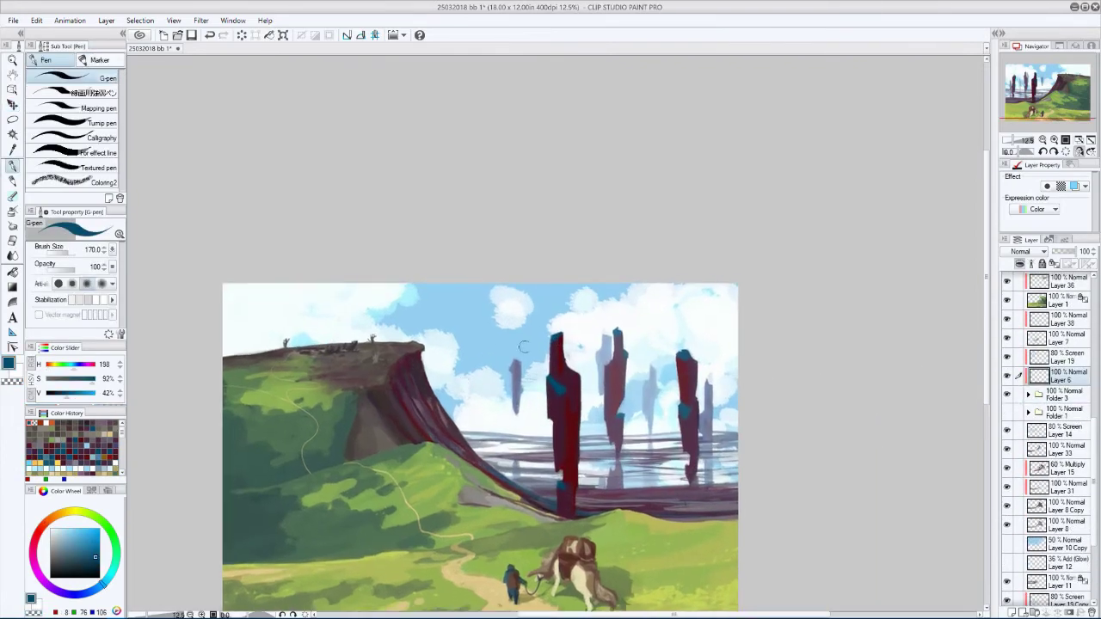
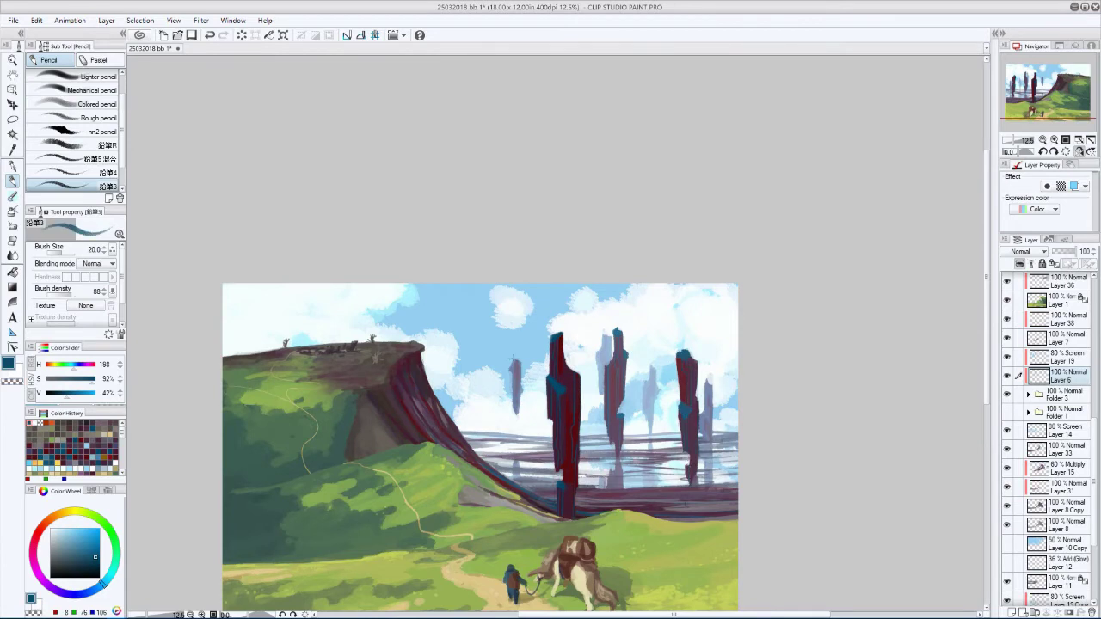
- Draw thin dark teal lines down the red rock pillars on Layer 6, reducing the pencil size to 8
key("ctrl+z")
key("bracketleft")
key("bracketleft")
key("m")
left_click_drag(594, 258, 590, 516)
key("ctrl+d")
key("p")
key("bracketleft")
key("bracketleft")
- Try the Multiply blending mode and a duplicate of Layer 6 on the pillar lines
scroll(1022, 251, "down", 12)
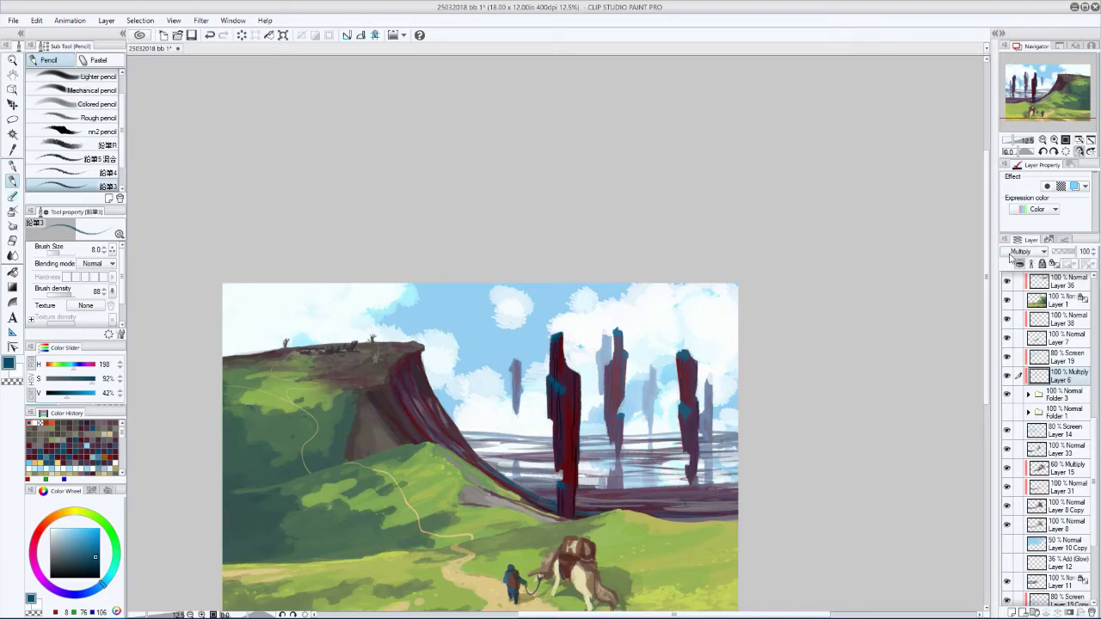
scroll(940, 267, "down", 2)
scroll(1022, 252, "up", 12)
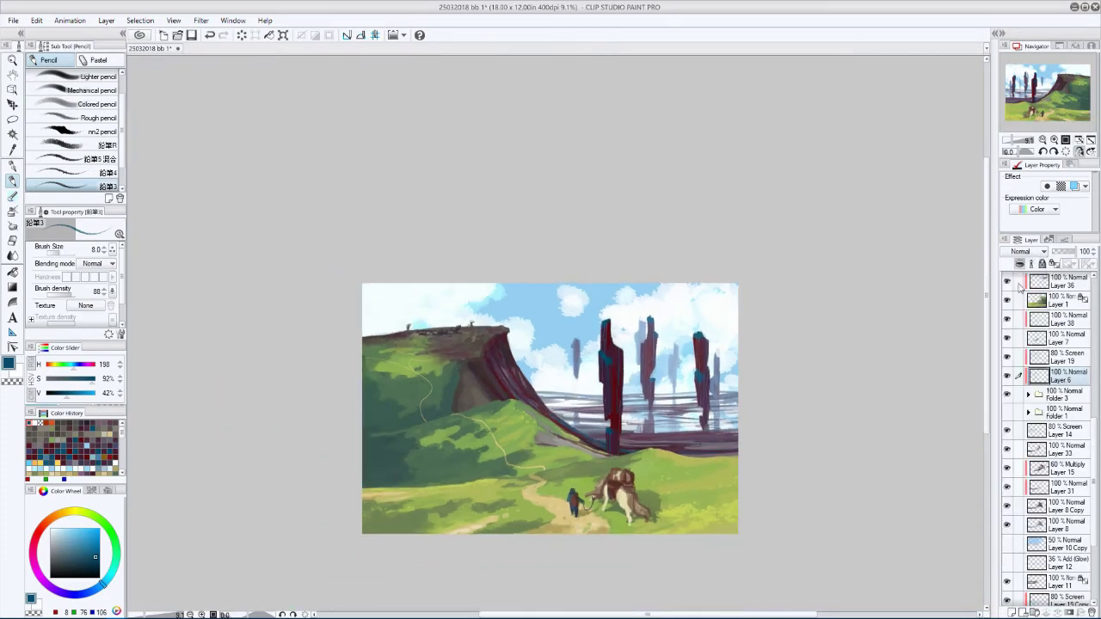
scroll(307, 339, "down", 1)
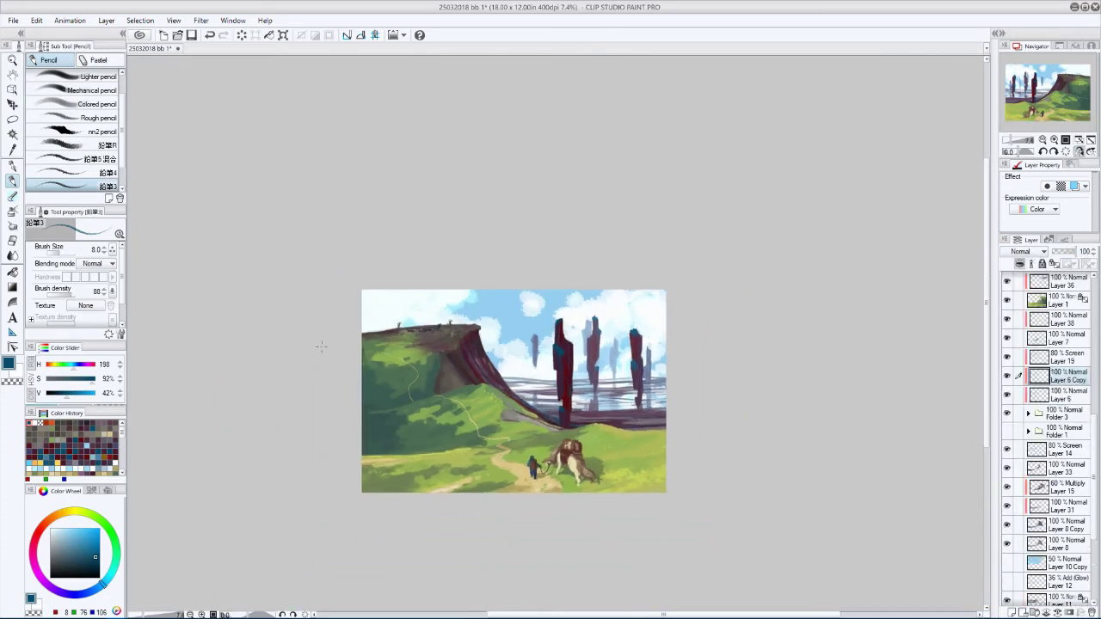
key("h")
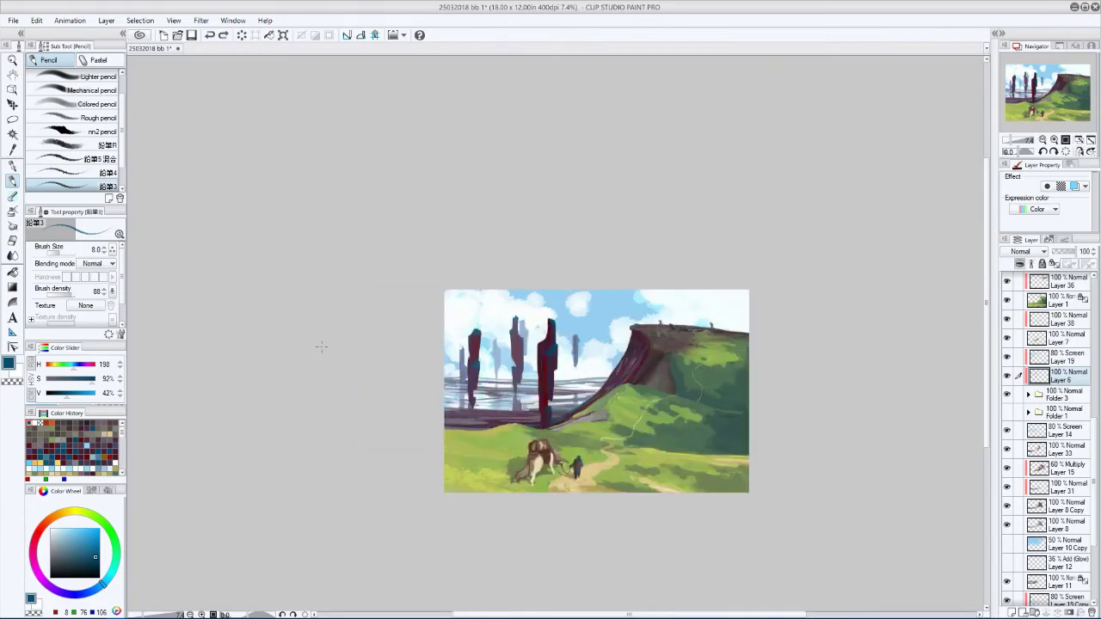
- Select Layer 1 by picking the cliff on the canvas, and set the pencil size to 30
left_click(628, 324, "ctrl+shift")
scroll(628, 324, "up", 2)
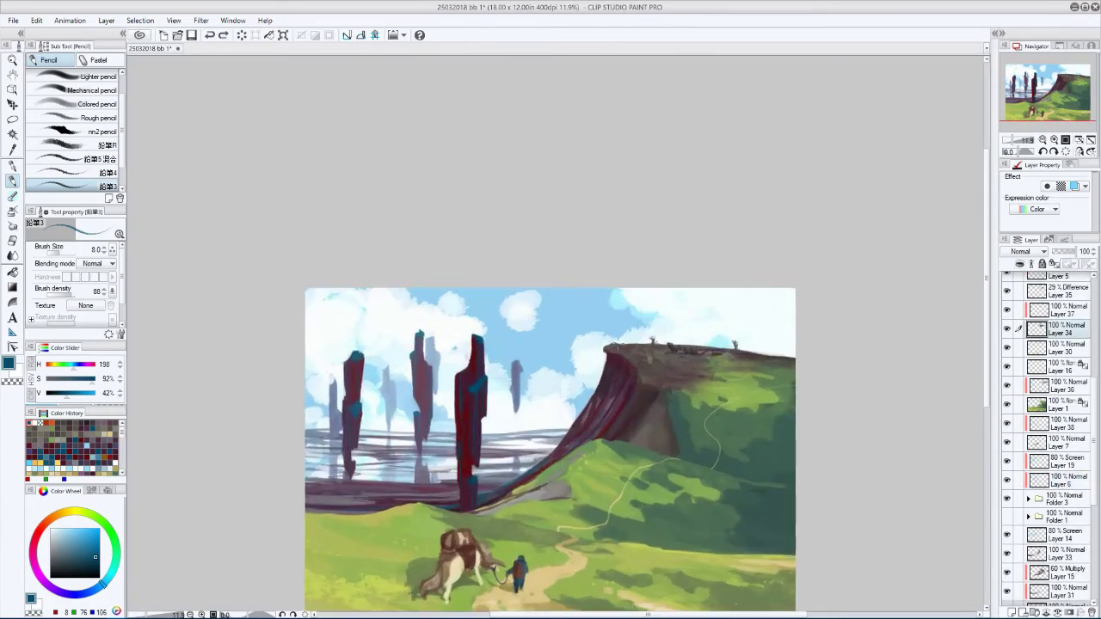
left_click(602, 364, "ctrl+shift")
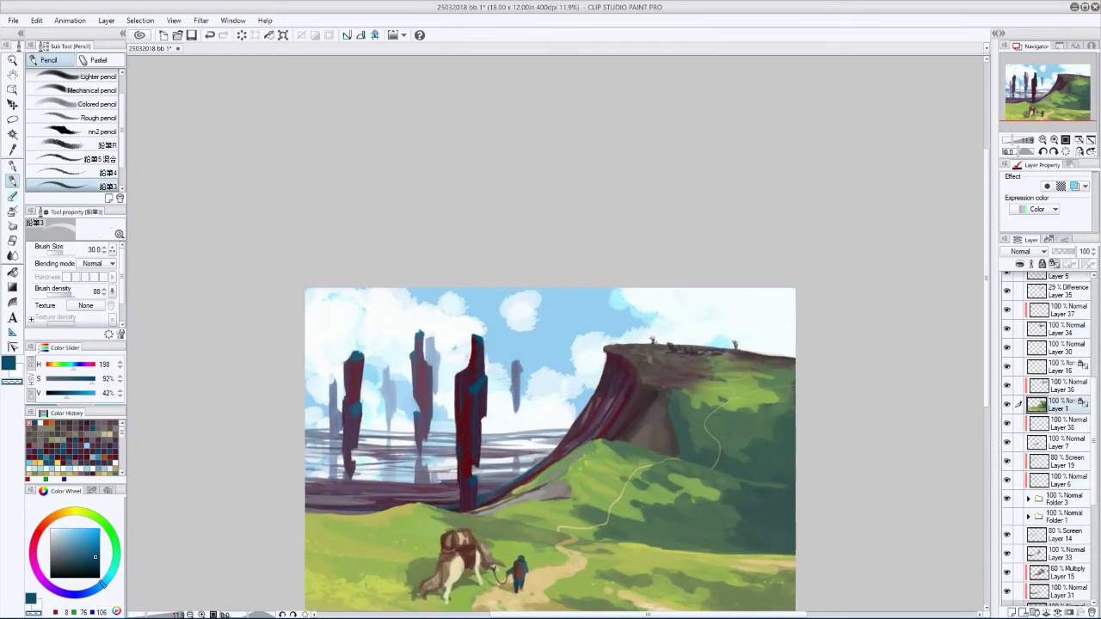
key("h")
scroll(260, 463, "down", 2)
key("h")
- Expand Folder 2, hide the Multiply Layer 25, and select Layer 4 for work on the traveller and pack animal
scroll(1012, 369, "up", 4)
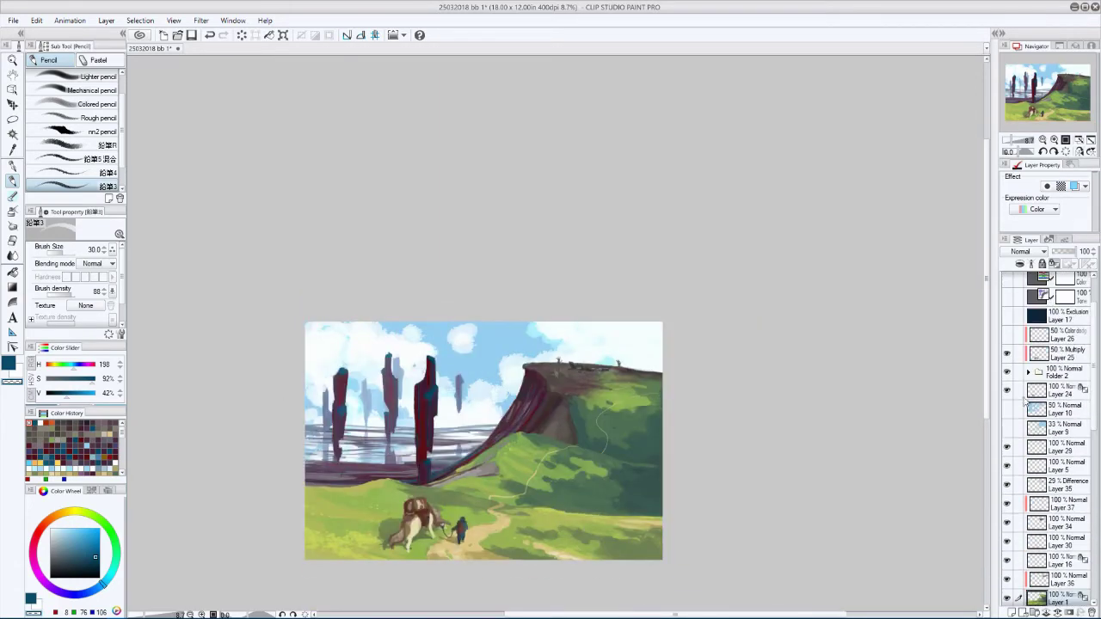
left_click(1026, 372)
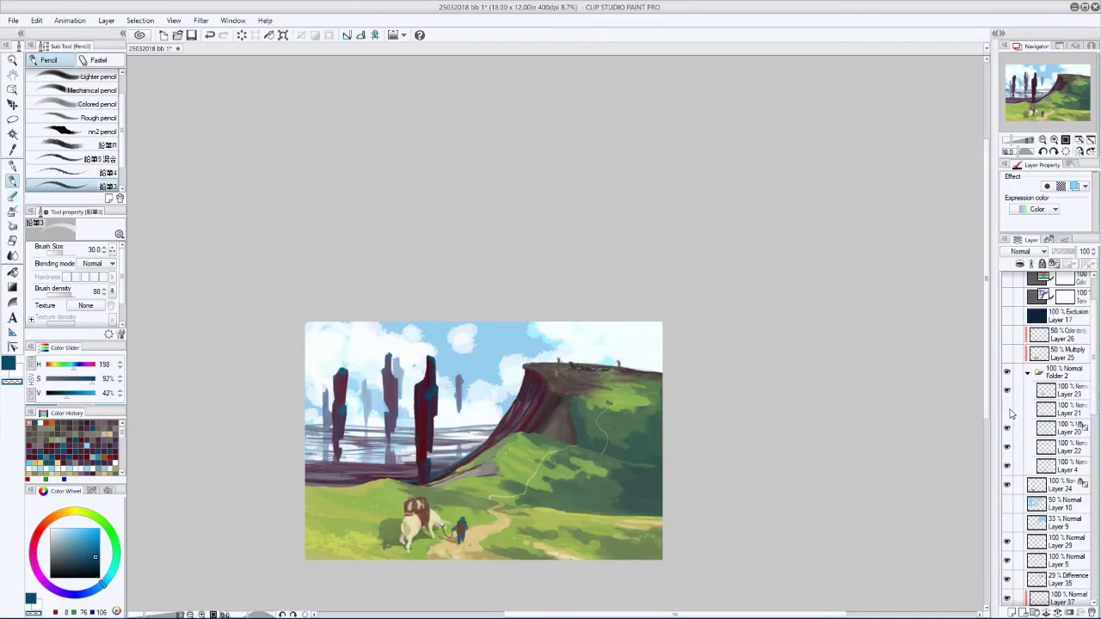
left_click(1007, 465)
scroll(431, 570, "up", 5)
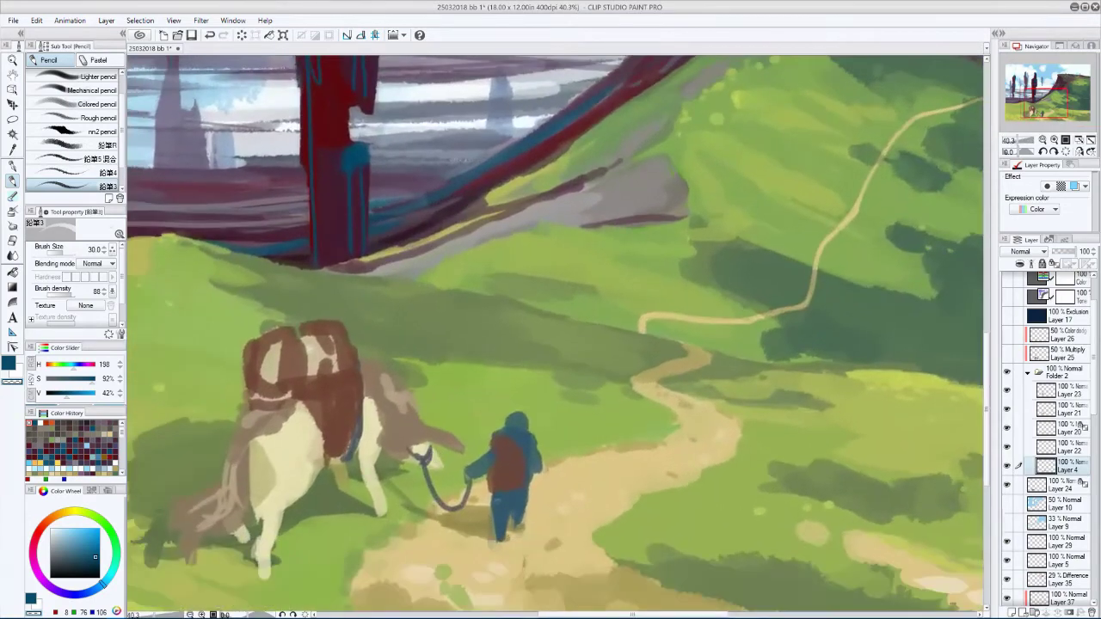
- Repaint the traveller's backpack as a broader dark reddish-brown shape with a top flap, using the pencil at size 25
left_click(317, 469, "alt")
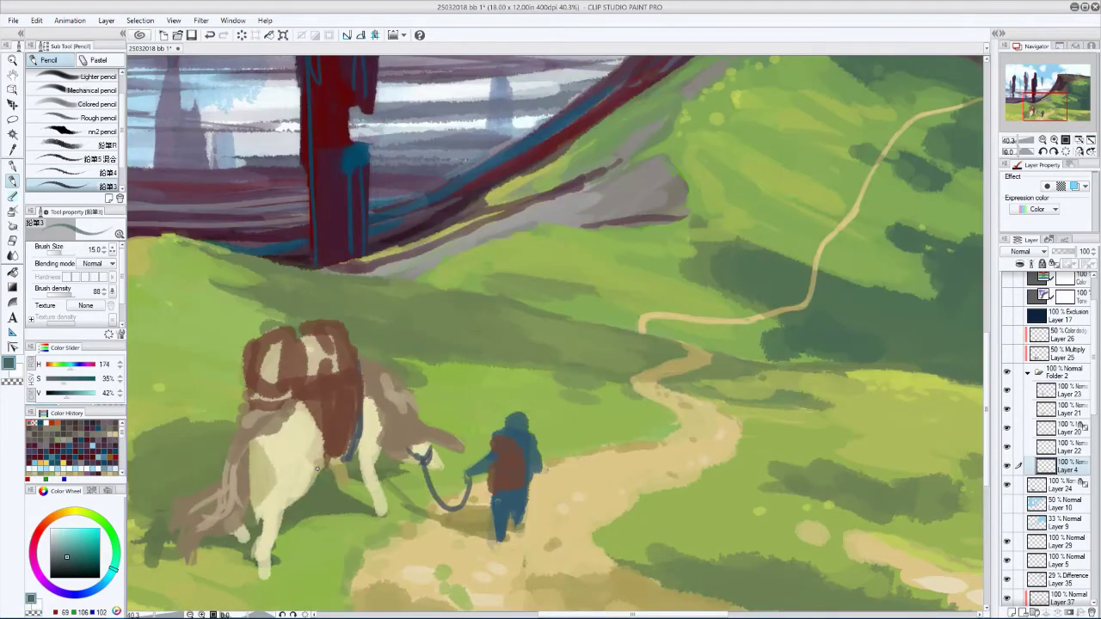
left_click(487, 463, "alt")
left_click(496, 432, "alt")
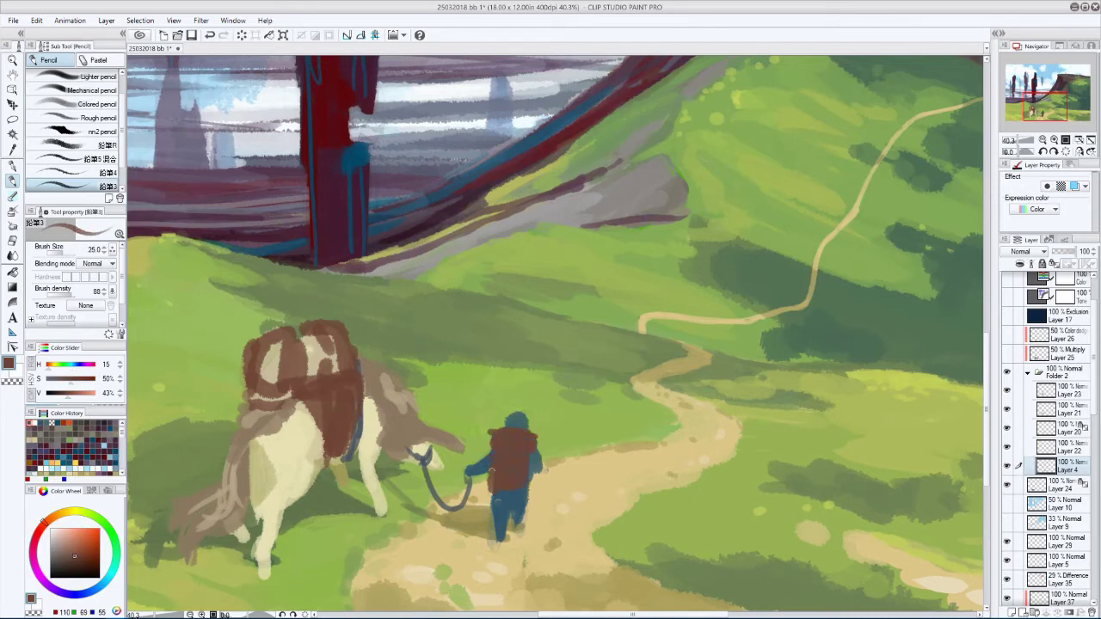
- Paint lighter reddish-brown pockets on the lower part of the traveller's backpack and refine its dark upper flap
left_click(498, 456, "alt")
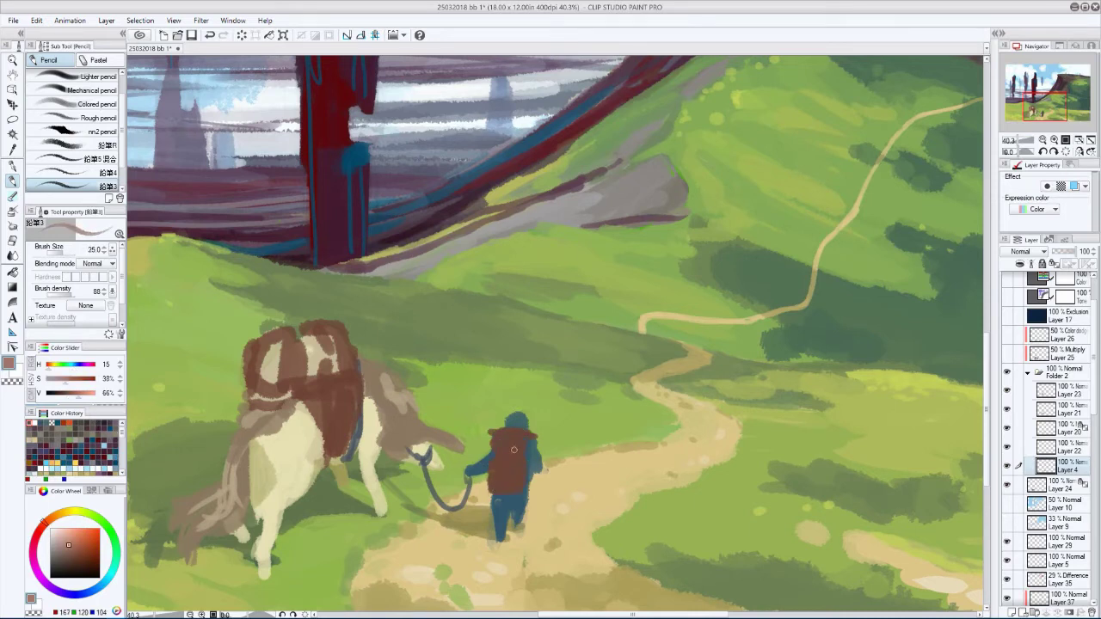
left_click_drag(511, 459, 516, 471)
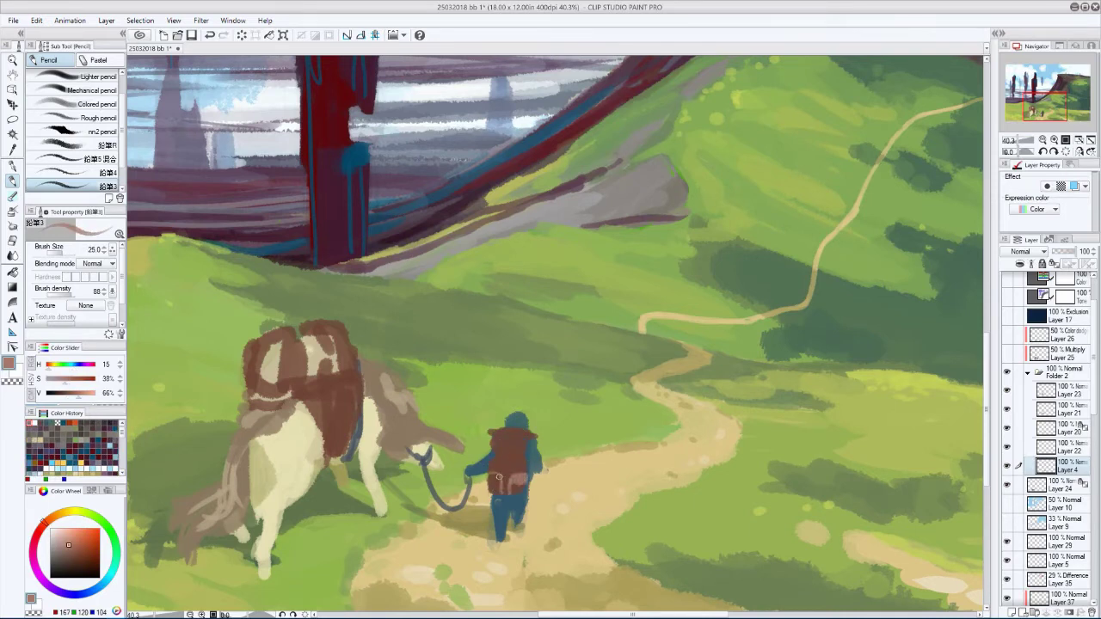
left_click(497, 461, "alt")
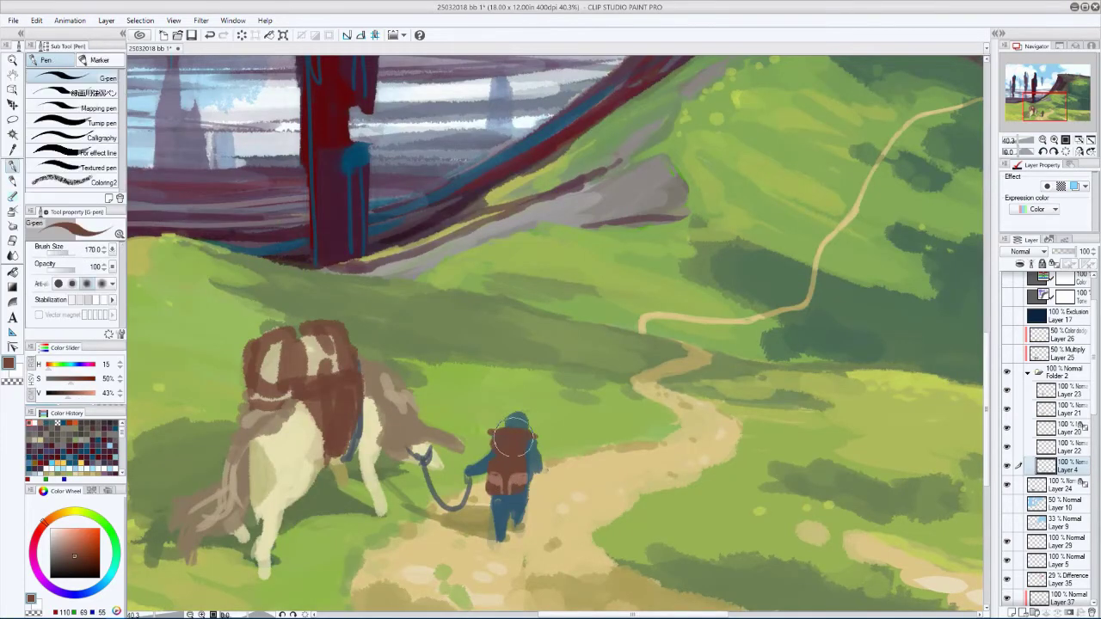
left_click_drag(503, 422, 529, 455)
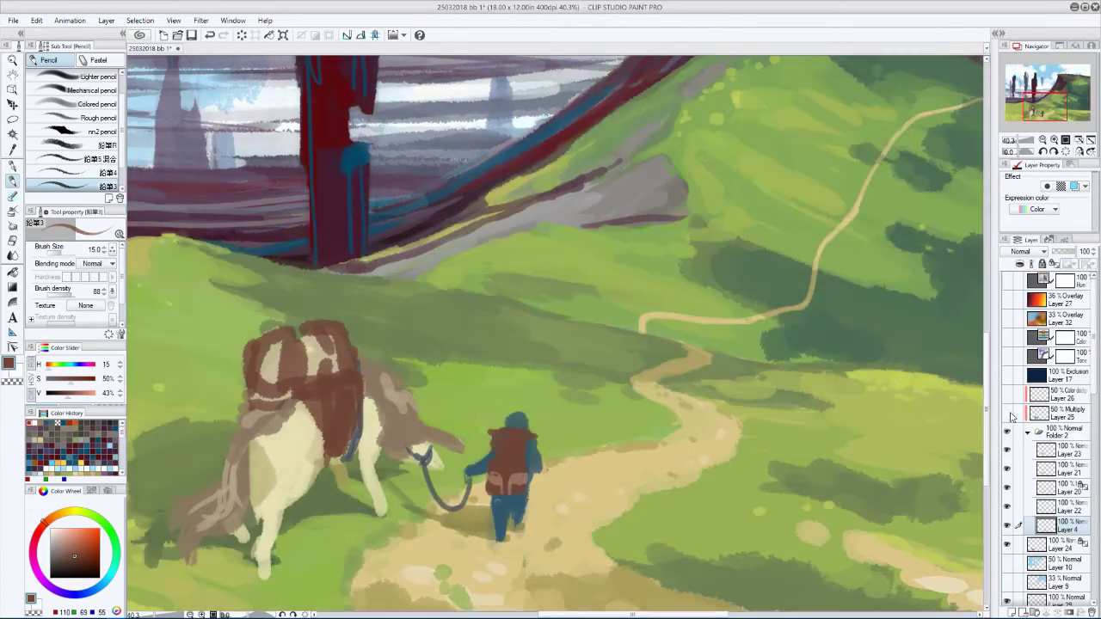
left_click(520, 494, "alt")
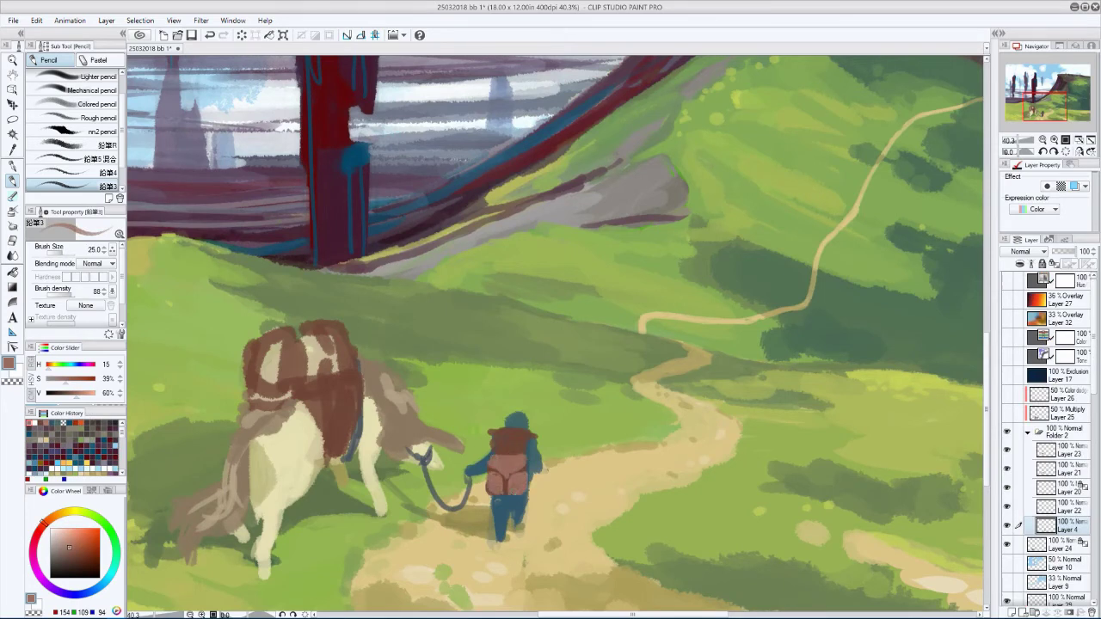
key("bracketleft")
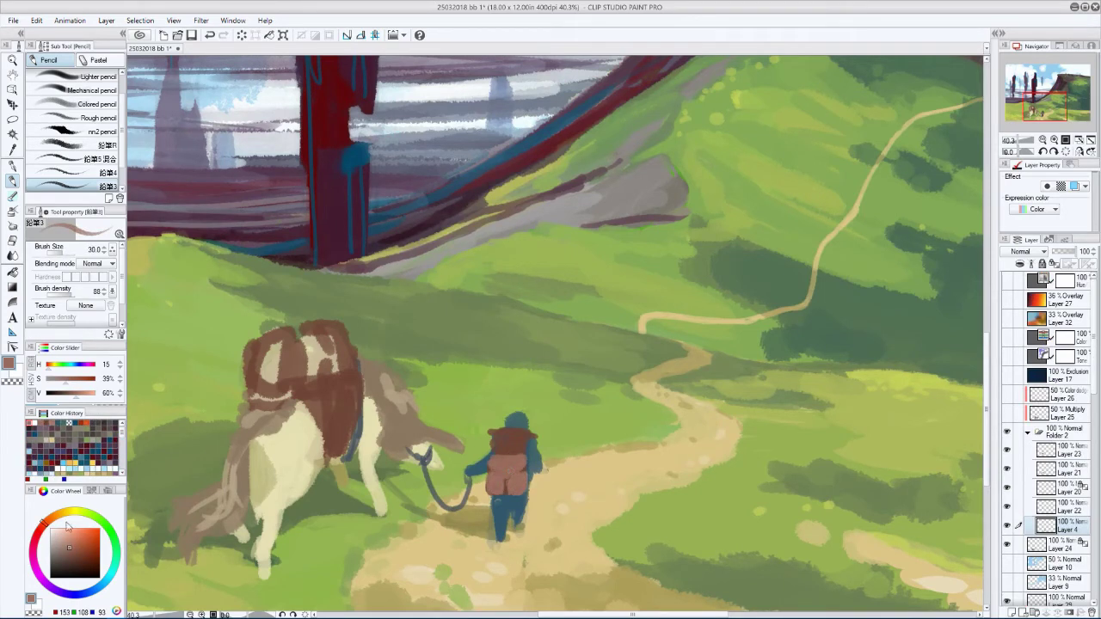
left_click(73, 544)
left_click(50, 515)
key("bracketright")
key("bracketright")
left_click_drag(507, 434, 525, 447)
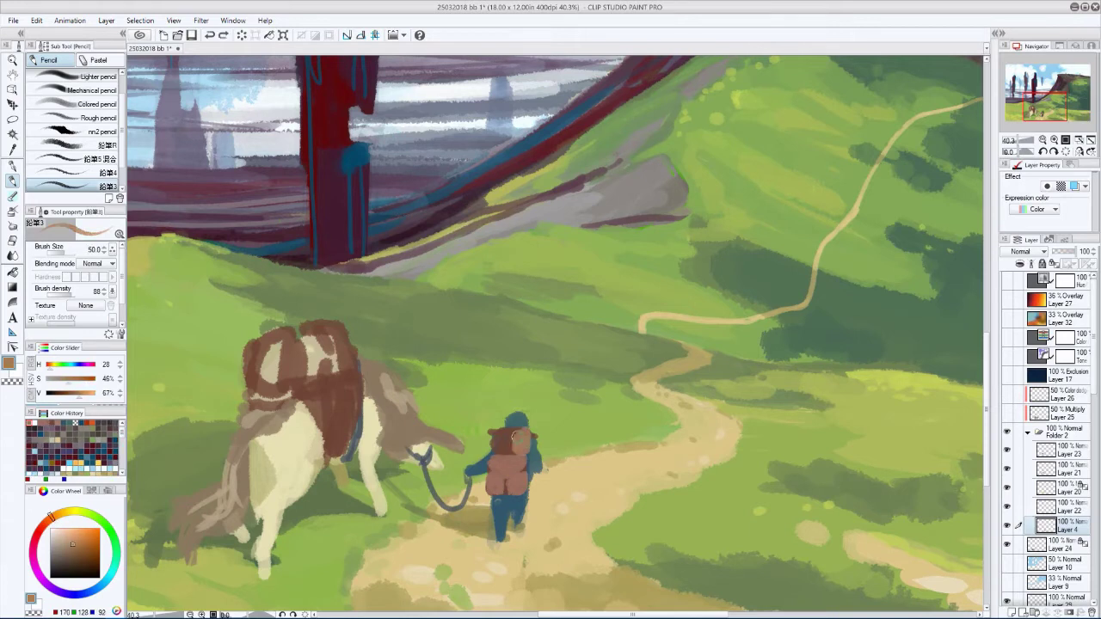
key("ctrl+z")
- Paint pale beige accents at the ends of the backpack's top roll and along its lower edge, using the pencil at size 25
key("bracketleft")
key("bracketleft")
left_click(477, 431, "alt")
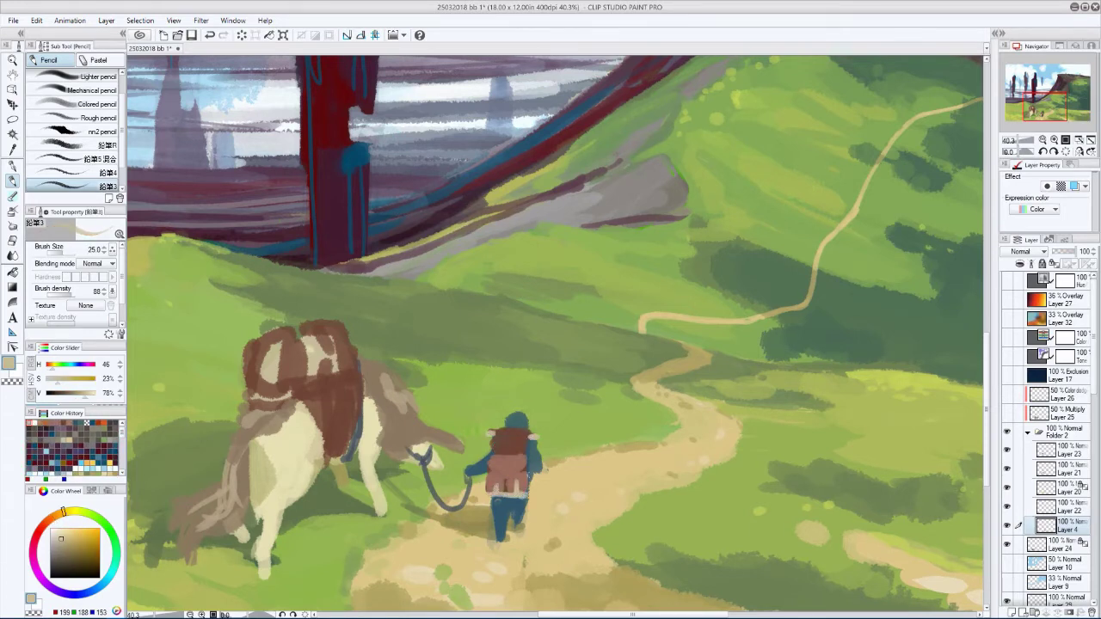
- Draw a dark reddish-brown V-shaped flap outline across the front of the traveller's backpack, using the pencil at sizes 17 and 20
key("bracketleft")
left_click(516, 468, "alt")
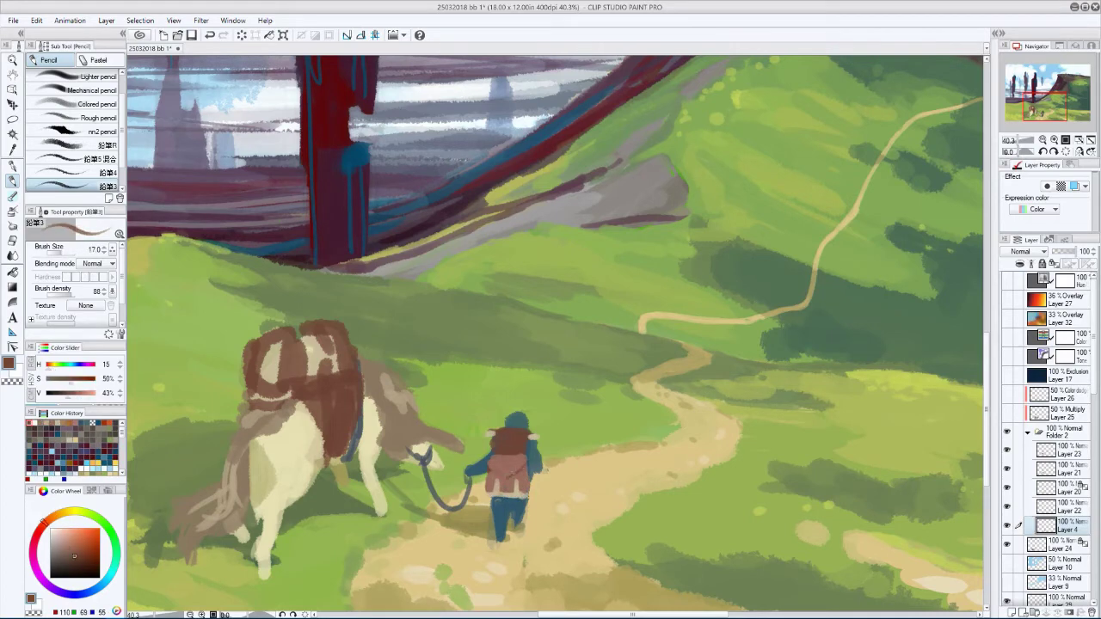
key("bracketright")
left_click(497, 443, "alt")
key("h")
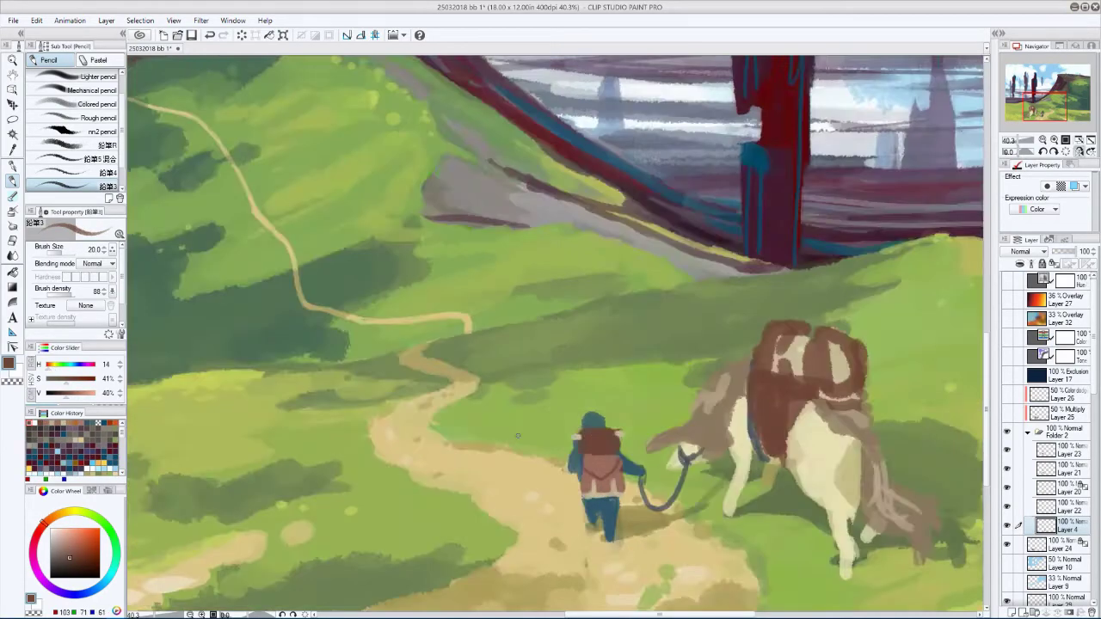
key("h")
left_click(512, 456, "alt")
key("h")
- Reshape the traveller's arms beside the backpack with dark blue at size 20, trimming their edges with the transparent colour
left_click(621, 464, "alt")
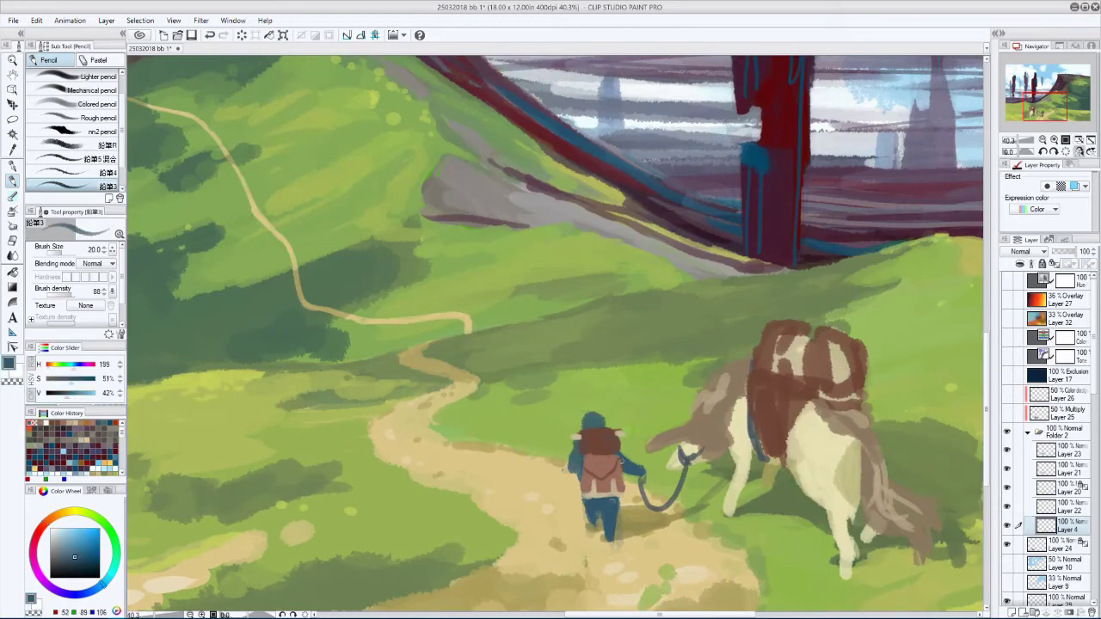
left_click(621, 465, "alt")
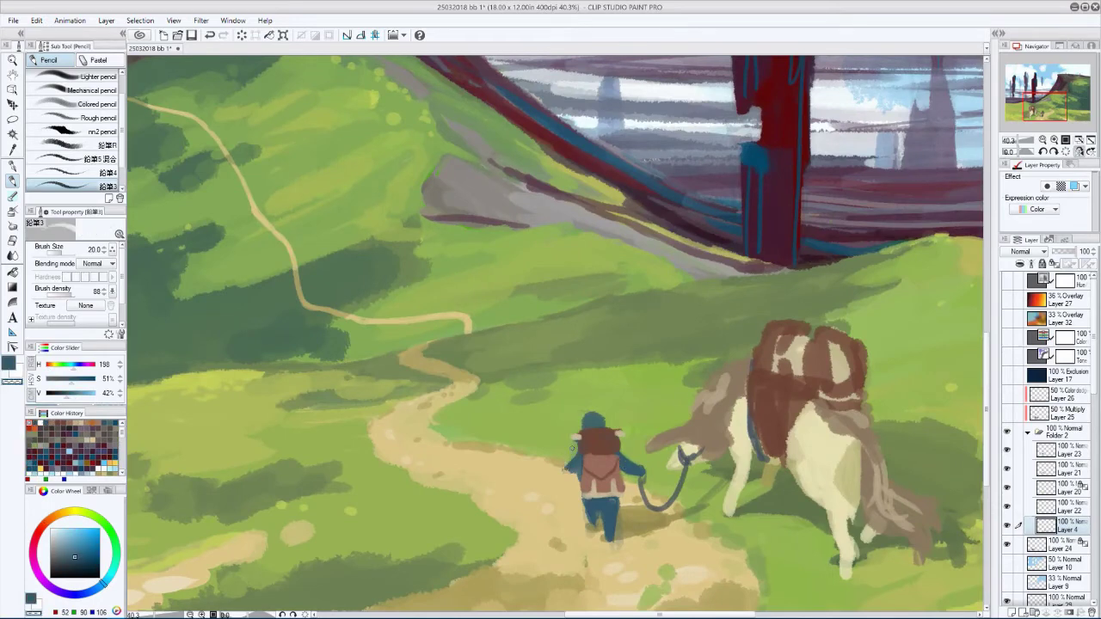
key("bracketright")
left_click(575, 456, "alt")
key("h")
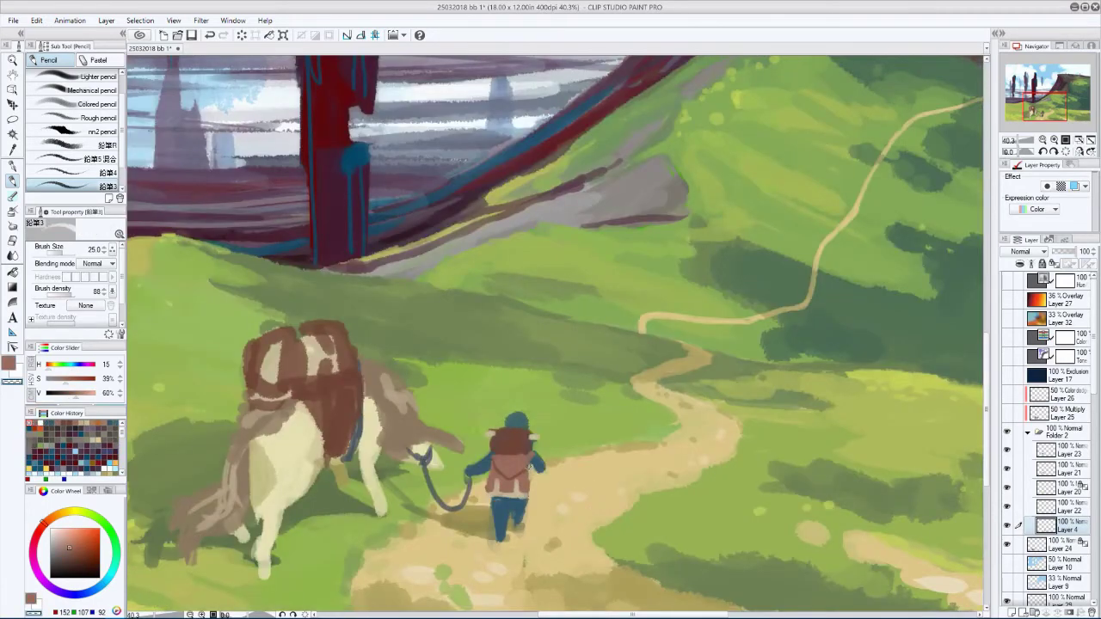
- Repaint the roll on top of the backpack as a rounded dark reddish-brown shape, using the pencil at size 30 and refining at 17
key("bracketright")
key("bracketright")
key("bracketright")
left_click(523, 449, "alt")
key("h")
key("bracketleft")
key("bracketleft")
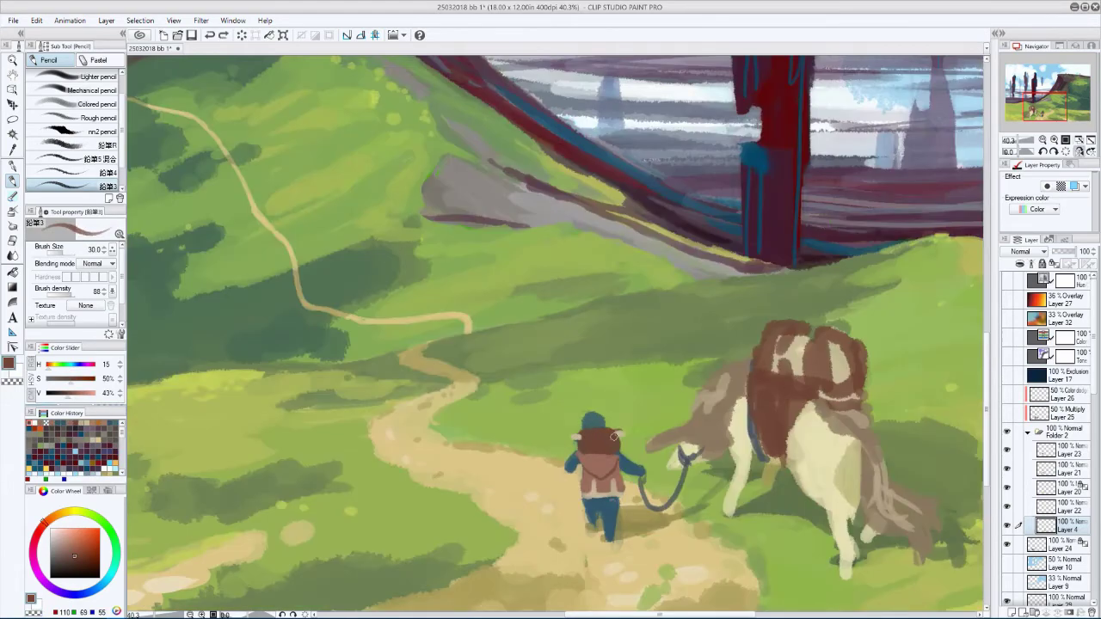
key("bracketleft")
left_click(594, 456, "alt")
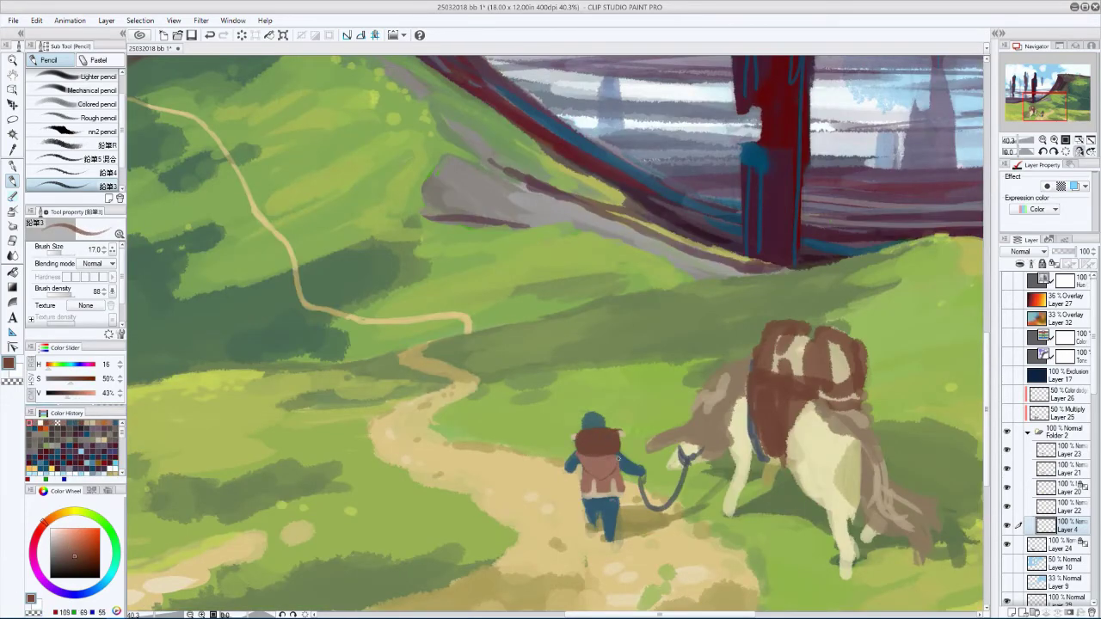
key("h")
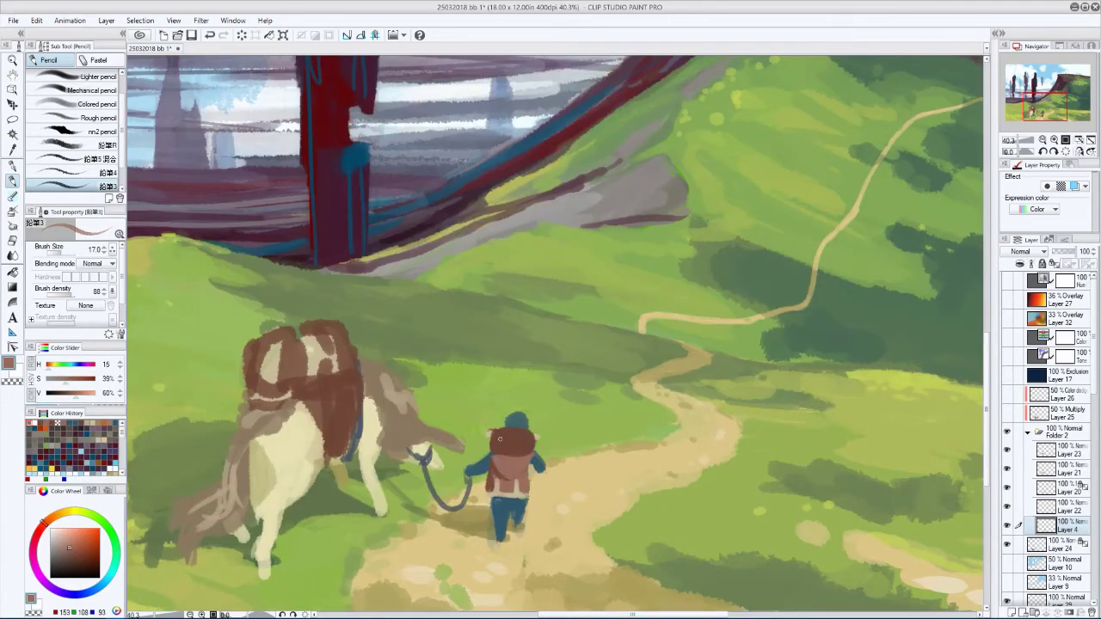
- Touch up the traveller's arm in dark blue and add a thin dark brown stick beside the backpack's lower edge at size 17
key("h")
left_click(578, 467, "alt")
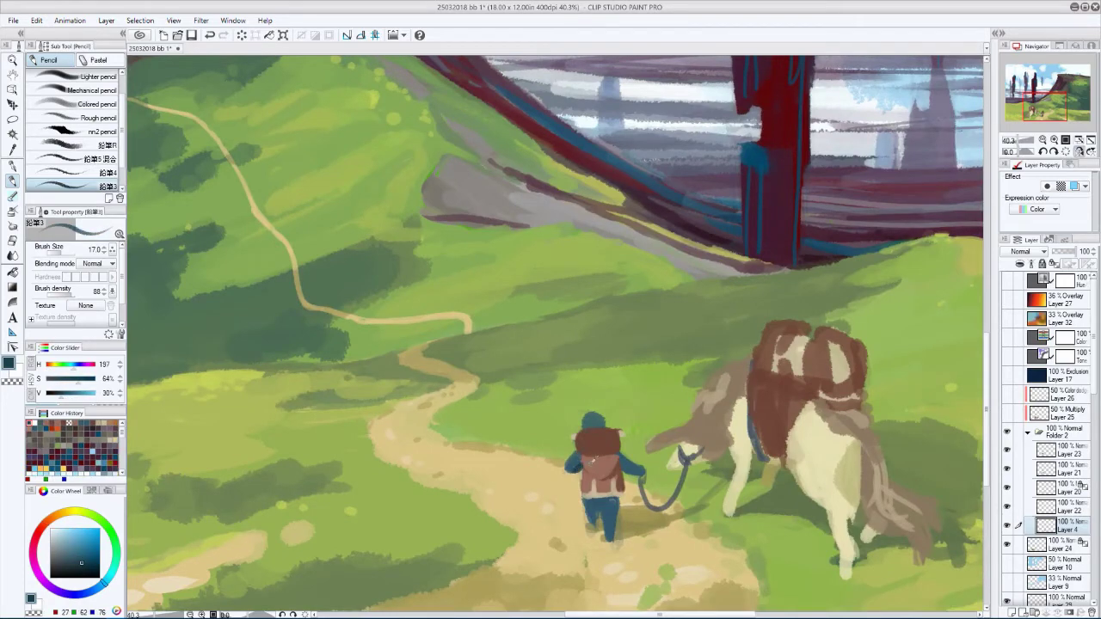
left_click(581, 465, "alt")
left_click(576, 478, "alt")
key("h")
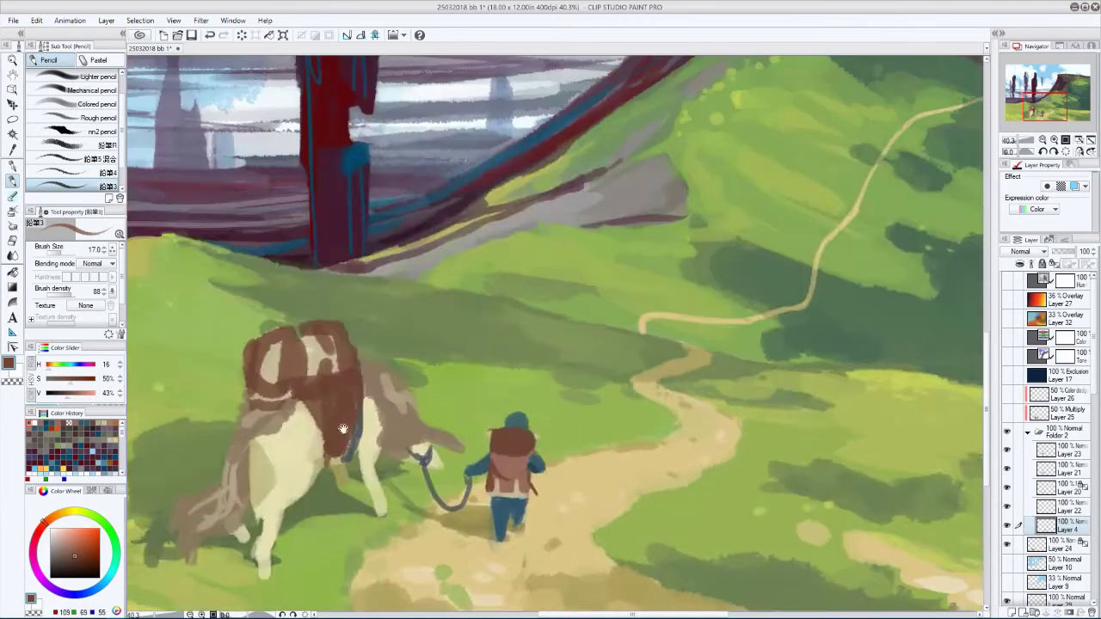
- Paint lighter pinkish-brown panels on the front of the backpack and pale beige along its lower edge
key("ctrl+0")
key("h")
scroll(556, 335, "up", 3)
scroll(550, 344, "up", 1)
key("bracketright")
key("bracketright")
key("bracketright")
left_click(535, 438, "alt")
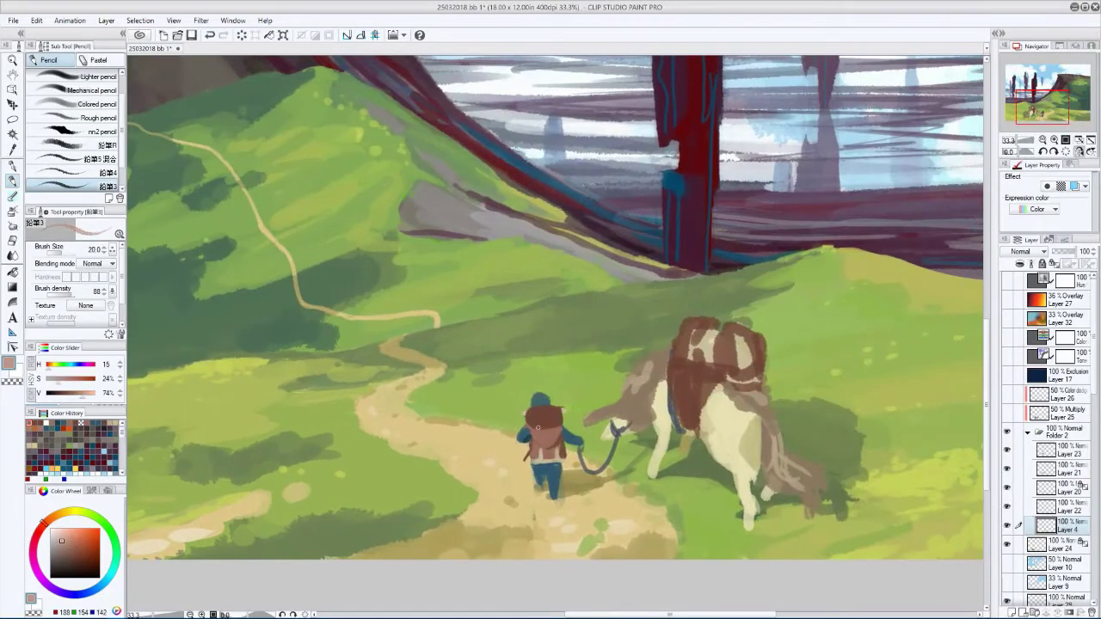
key("bracketleft")
key("bracketleft")
key("h")
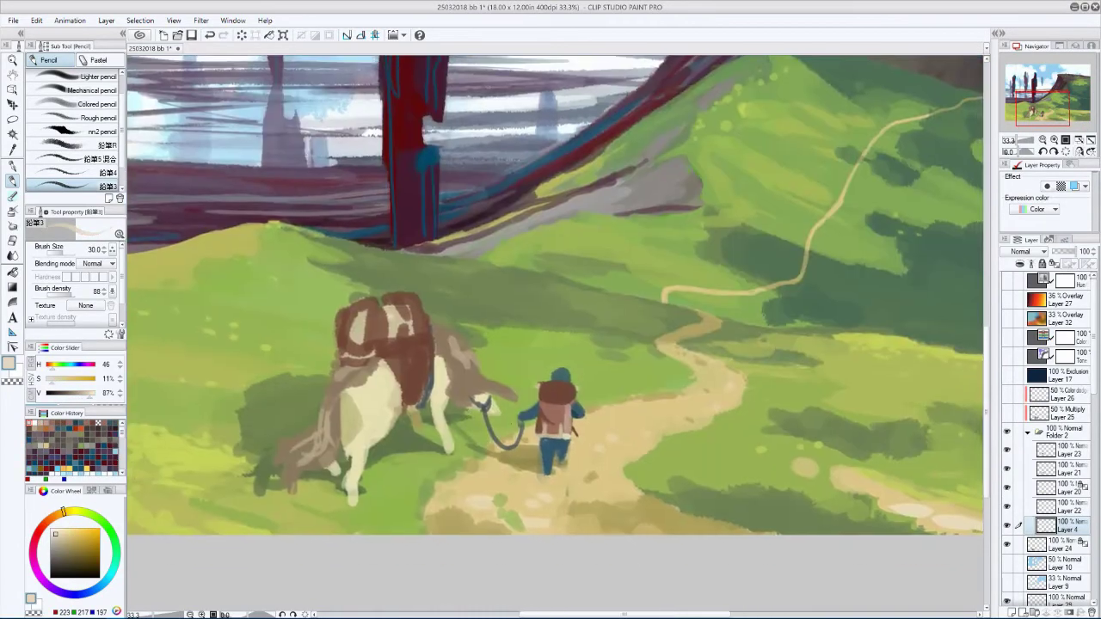
key("x")
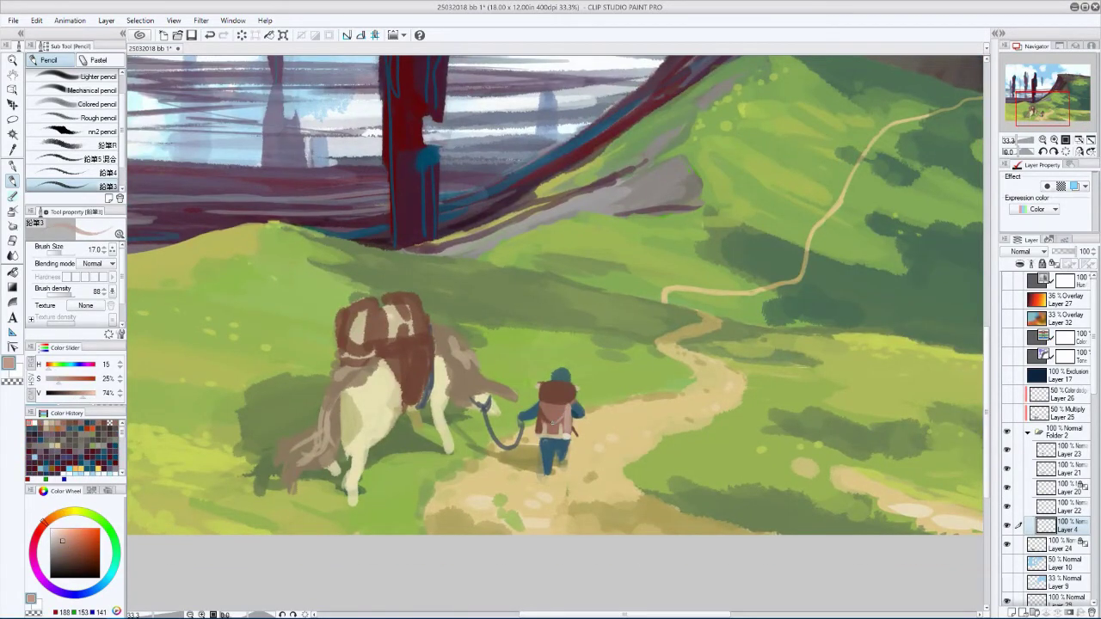
key("h")
- Shade the side of the backpack facing the pack animal in dark reddish-brown with the pencil at size 30
key("bracketright")
key("bracketright")
key("bracketright")
left_click(574, 417, "alt")
key("h")
scroll(461, 427, "down", 1)
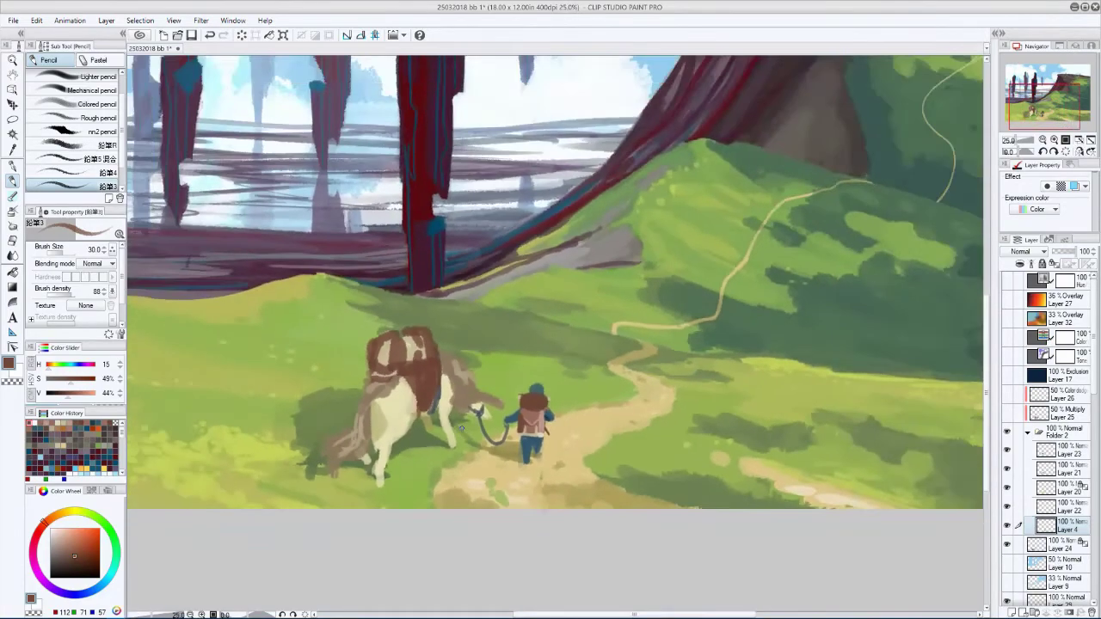
- Repaint the traveller's legs in a wider walking stance with dark blue, trimming their edges with the transparent colour
key("h")
scroll(474, 420, "up", 2)
left_click(539, 484, "alt")
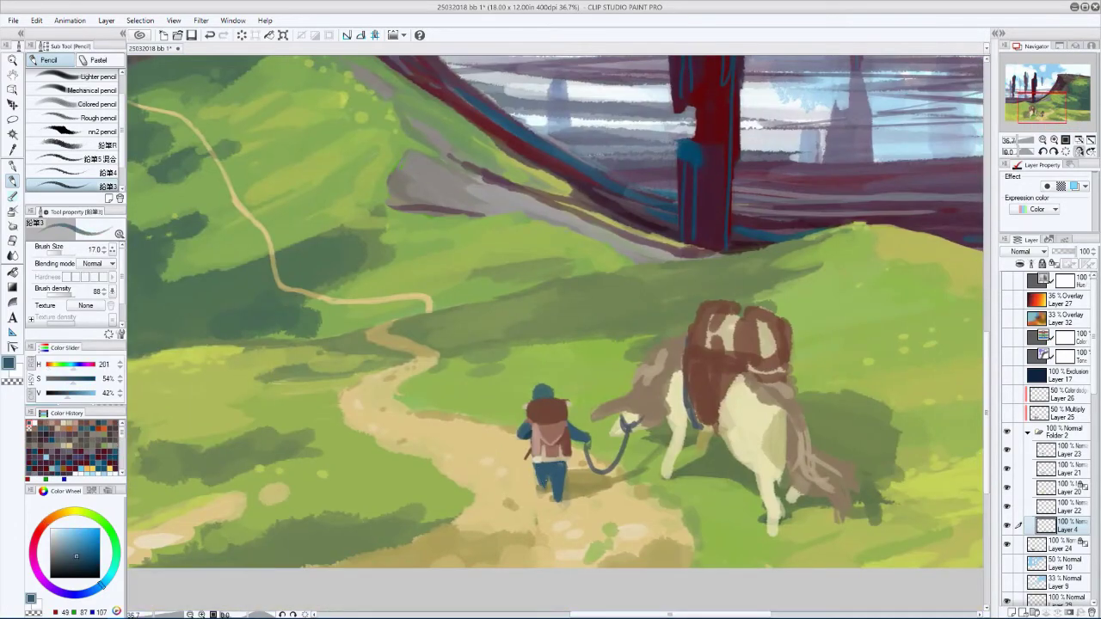
key("h")
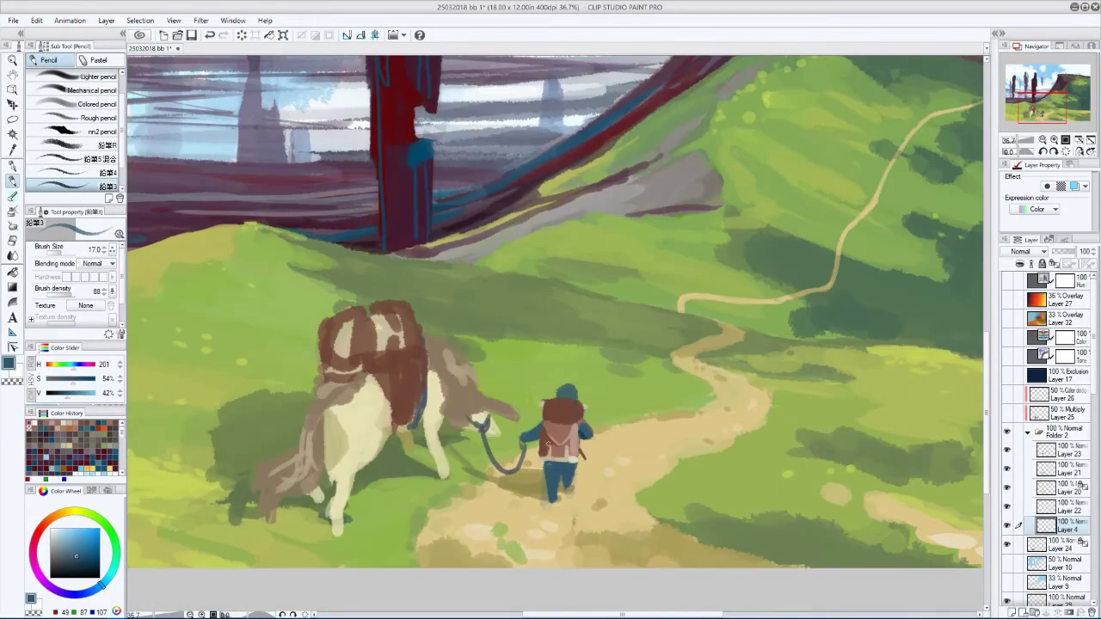
key("h")
key("c")
key("h")
key("h")
mouse_move(564, 465)
left_mouse_down()
mouse_move(575, 492)
mouse_move(559, 503)
left_mouse_up()
mouse_move(540, 471)
left_mouse_down()
mouse_move(554, 475)
mouse_move(542, 497)
left_mouse_up()
key("c")
mouse_move(538, 469)
left_mouse_down()
mouse_move(537, 495)
mouse_move(557, 503)
left_mouse_up()
left_click_drag(562, 469, 563, 504)
key("h")
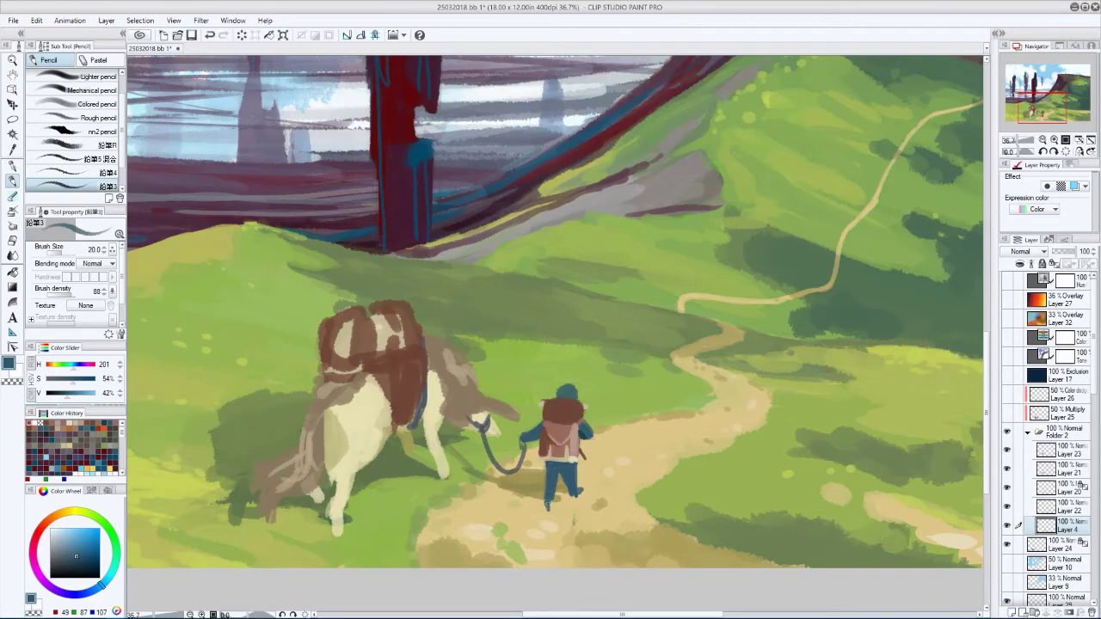
- Try reshaping the traveller's head and upper backpack, erasing with the transparent colour at size 50 and repainting in dark blue
key("h")
scroll(375, 480, "down", 5)
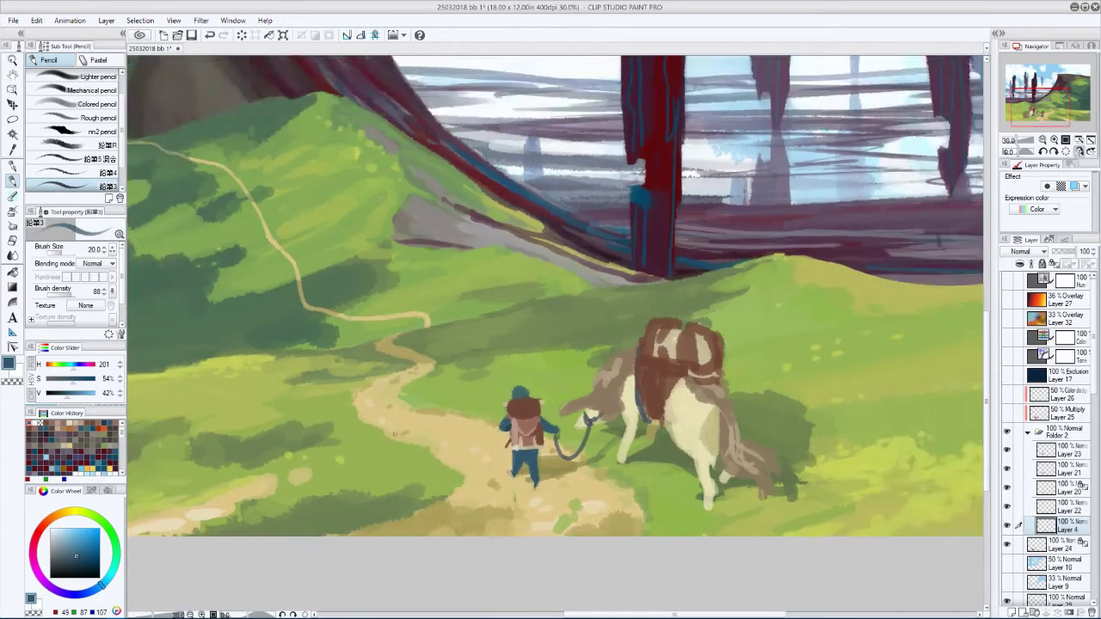
left_click_drag(375, 479, 325, 424)
key("h")
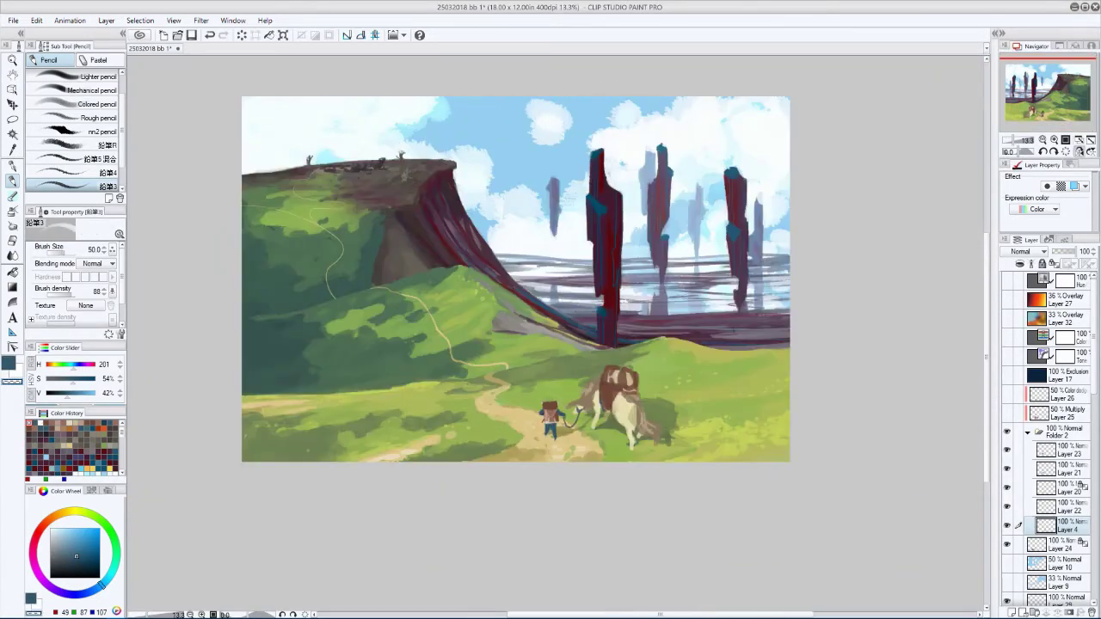
scroll(551, 407, "up", 2)
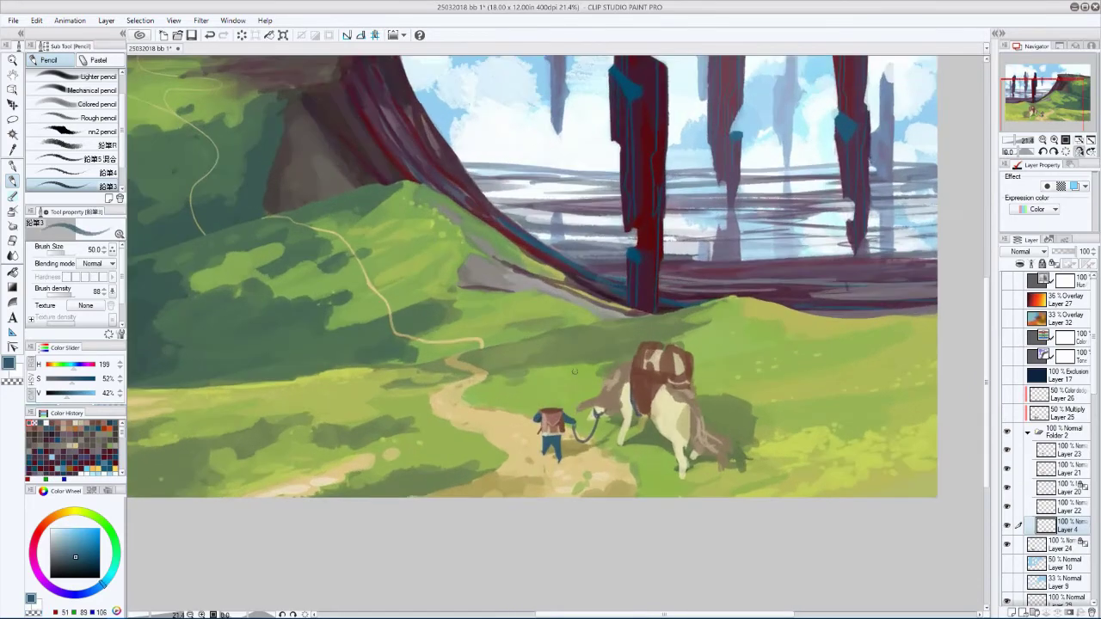
key("h")
left_click_drag(566, 454, 536, 404)
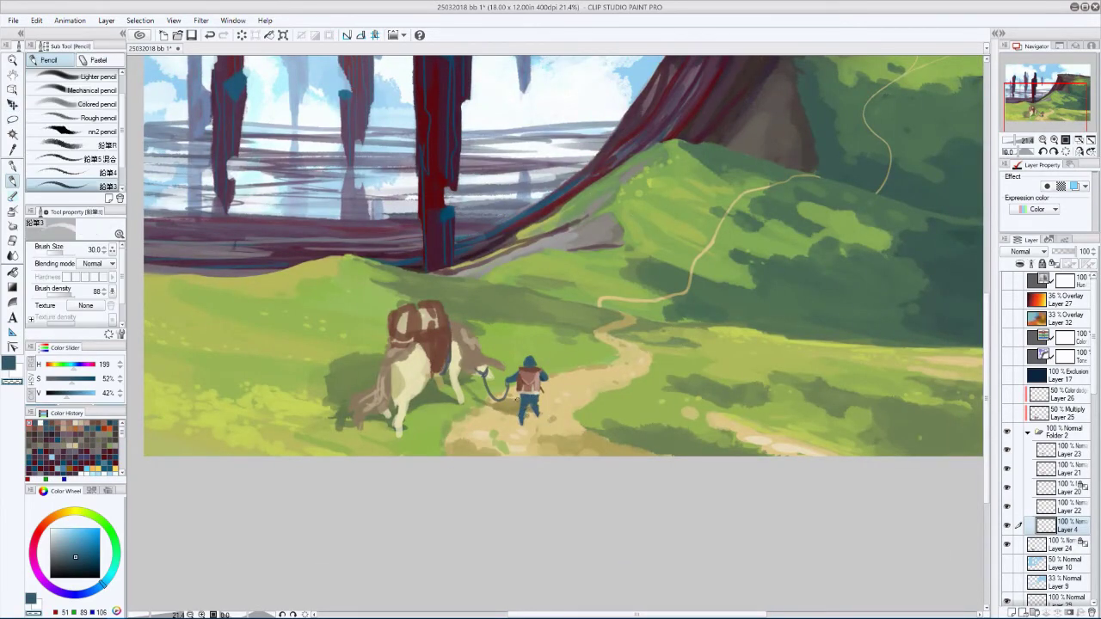
key("h")
key("h")
scroll(557, 280, "down", 1)
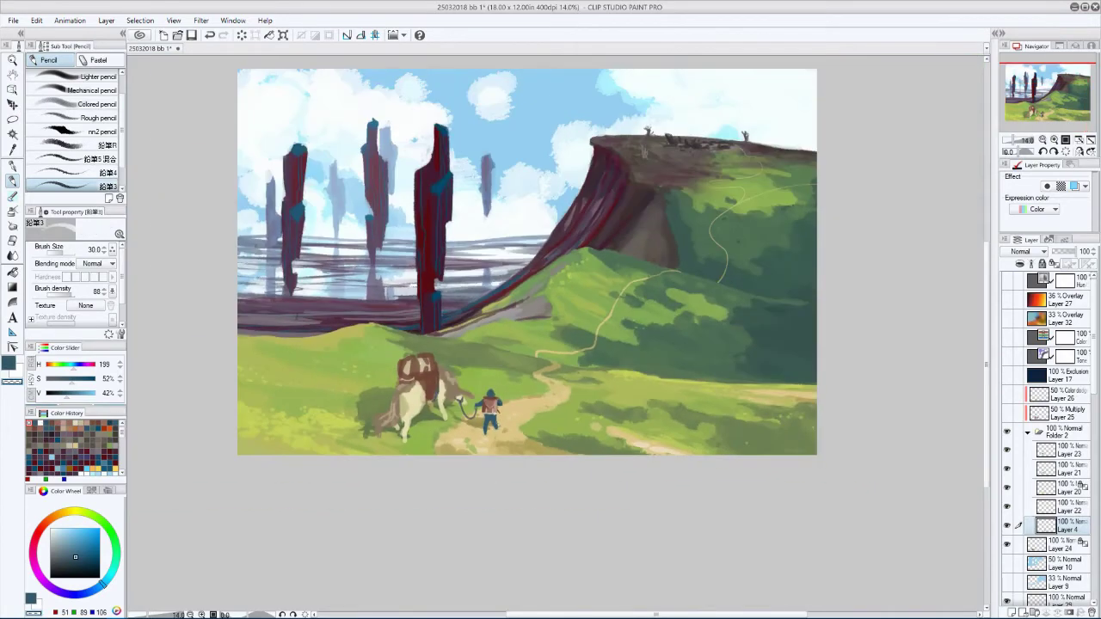
key("ctrl+z")
key("h")
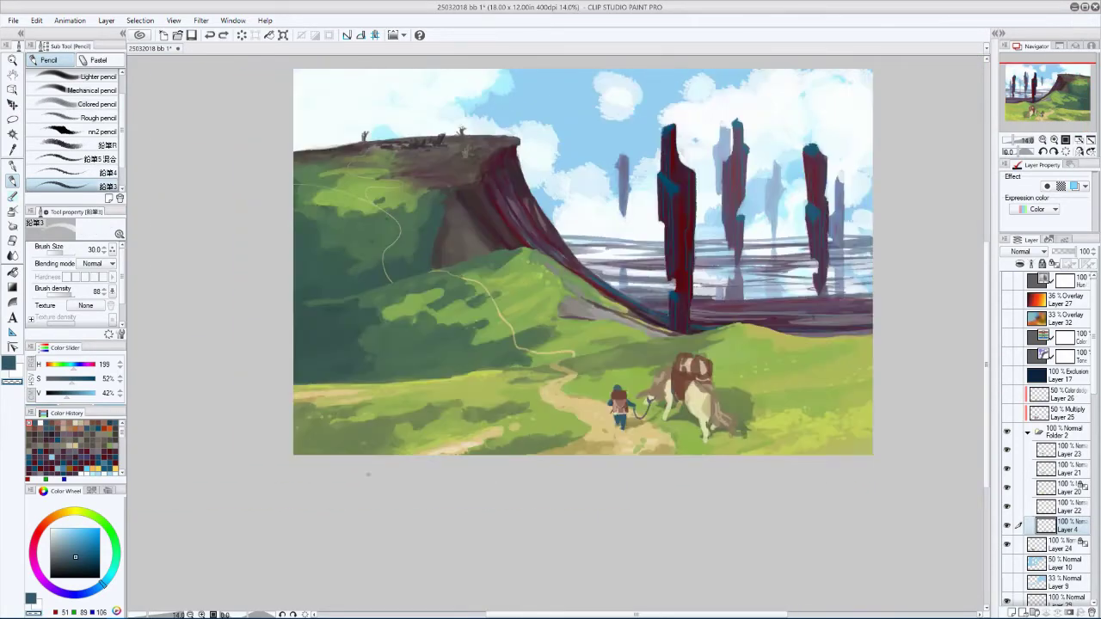
- Reshape the traveller's legs into a narrower stride with dark blue and the transparent colour, using the pencil at sizes 25 and 20
scroll(367, 476, "up", 2)
key("h")
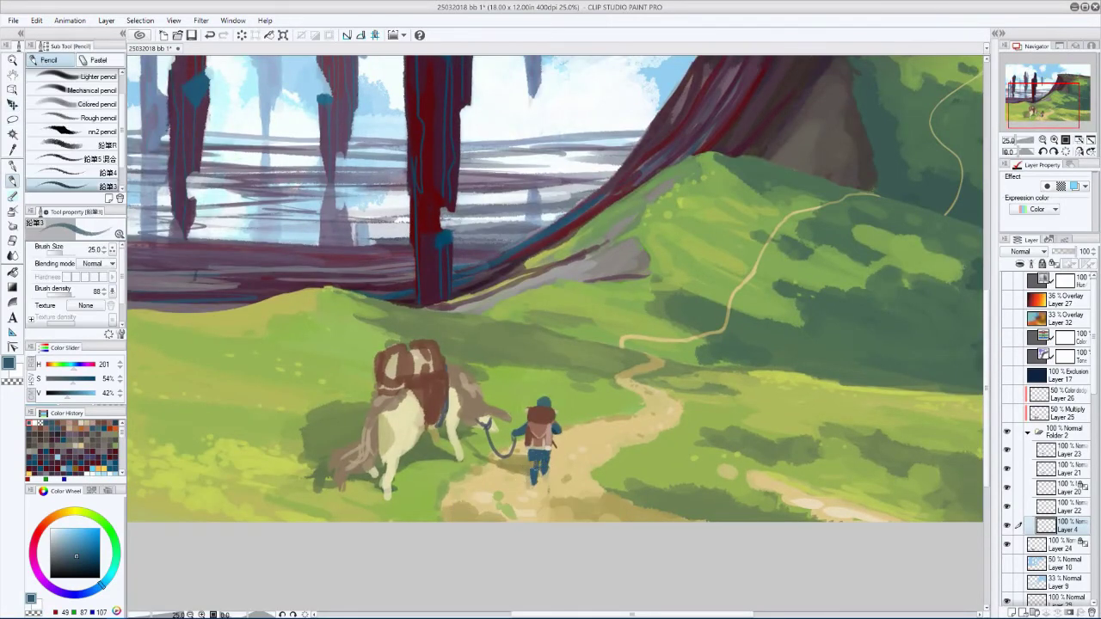
key("bracketleft")
key("h")
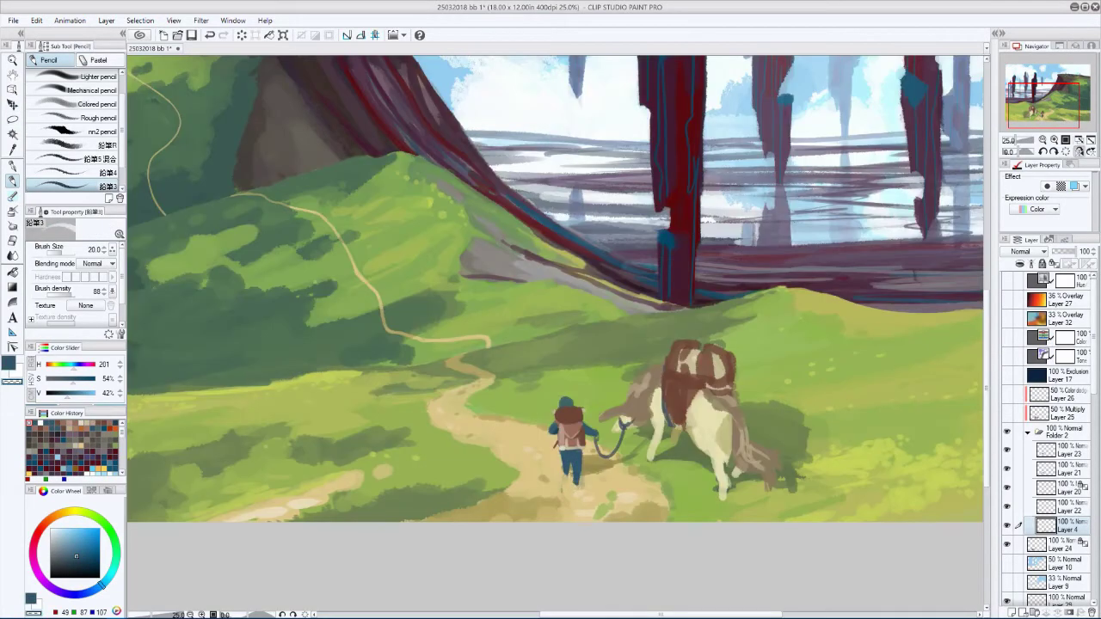
key("h")
key("h")
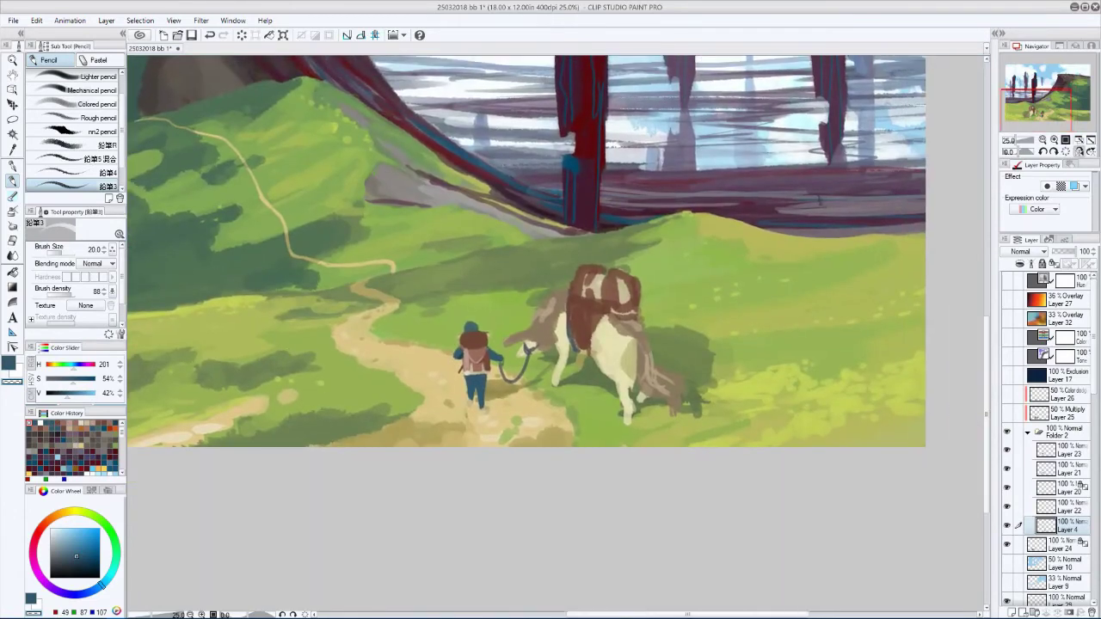
- Lasso the area around the traveller's backpack on Layer 4 and copy it onto a new layer
key("ctrl+plus")
key("m")
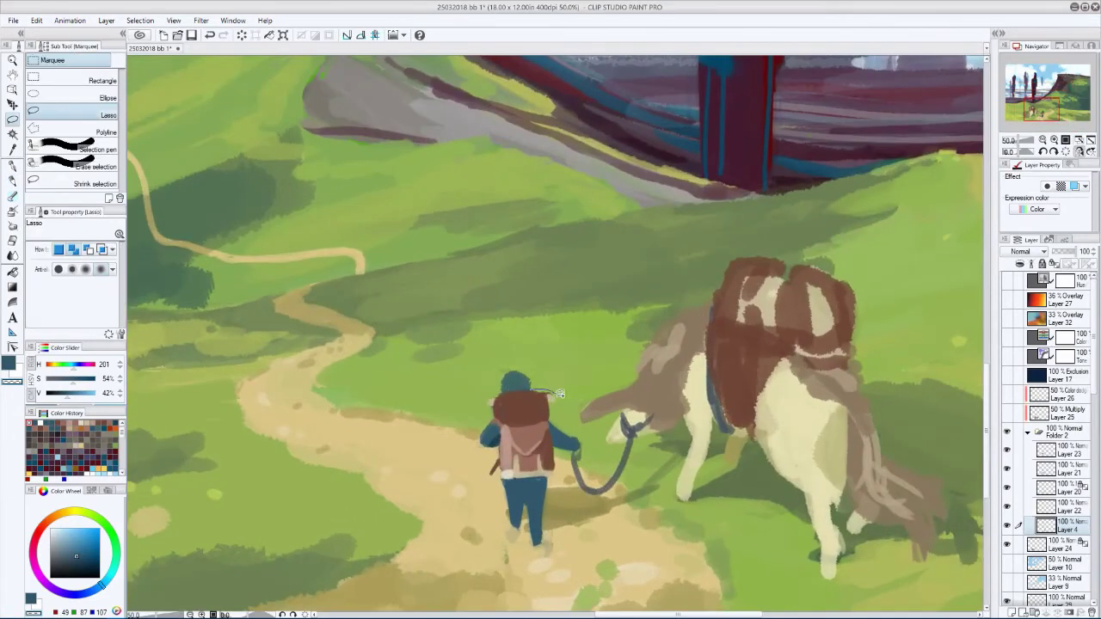
left_click_drag(487, 394, 487, 396)
key("ctrl+c")
key("ctrl+v")
- Refine the backpack's pinkish-brown panels and V-shaped flap on the copied layer, using the G-pen at size 17
key("p")
left_click(508, 401, "alt")
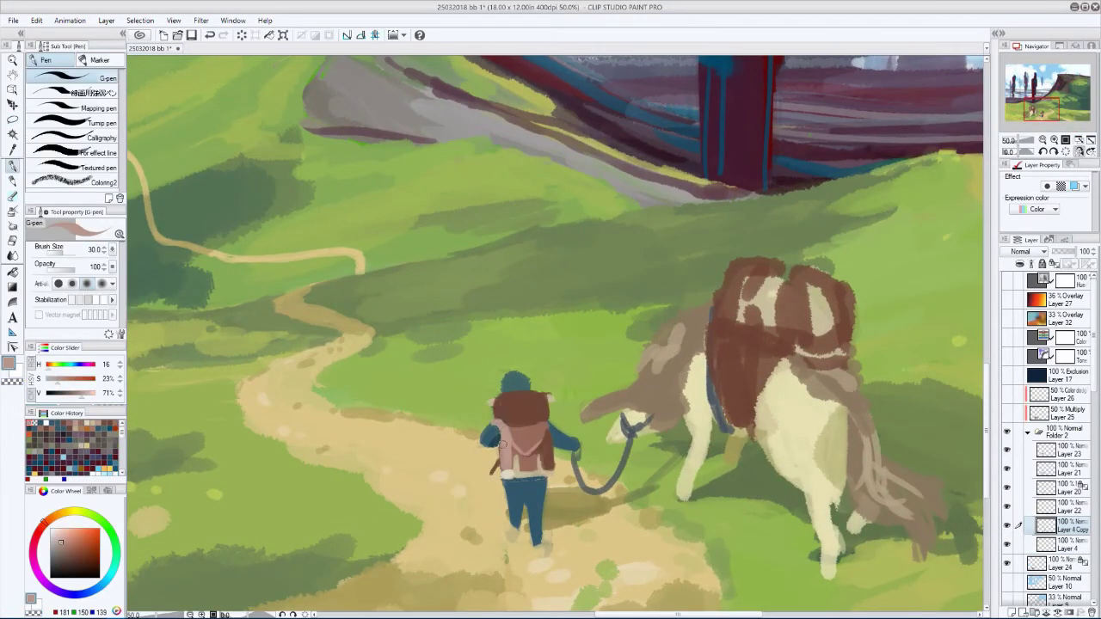
key("h")
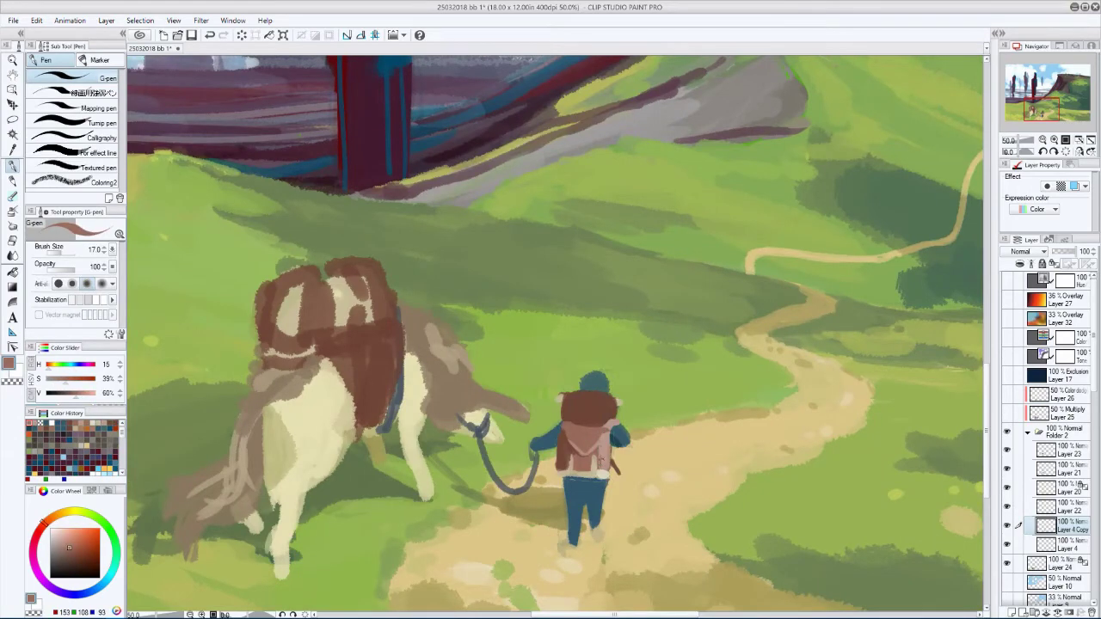
key("h")
left_click(506, 454, "alt")
key("h")
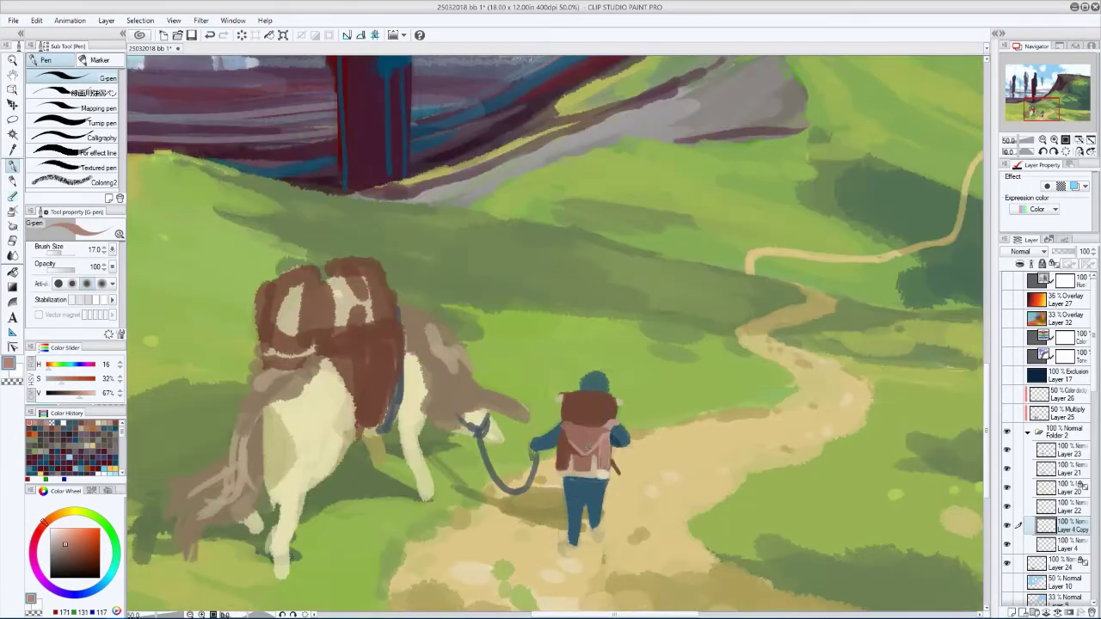
- Clean up the backpack's lower panels with beige and the transparent colour, using the G-pen at sizes 15 and 17
key("bracketleft")
left_click(564, 444, "alt")
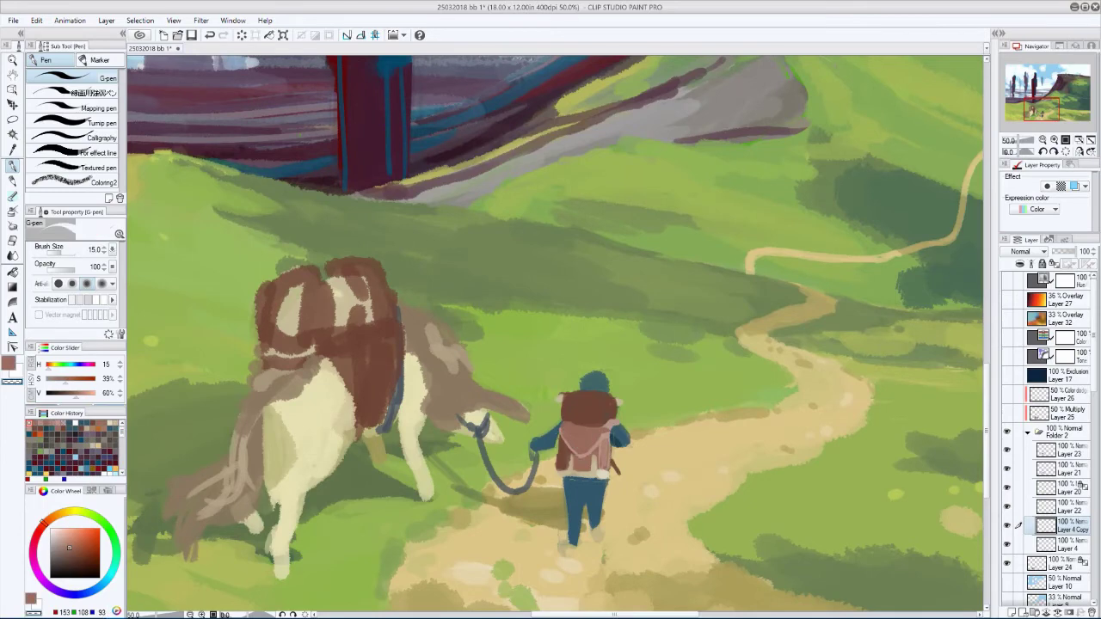
scroll(557, 452, "up", 3)
key("h")
left_click(569, 448, "alt")
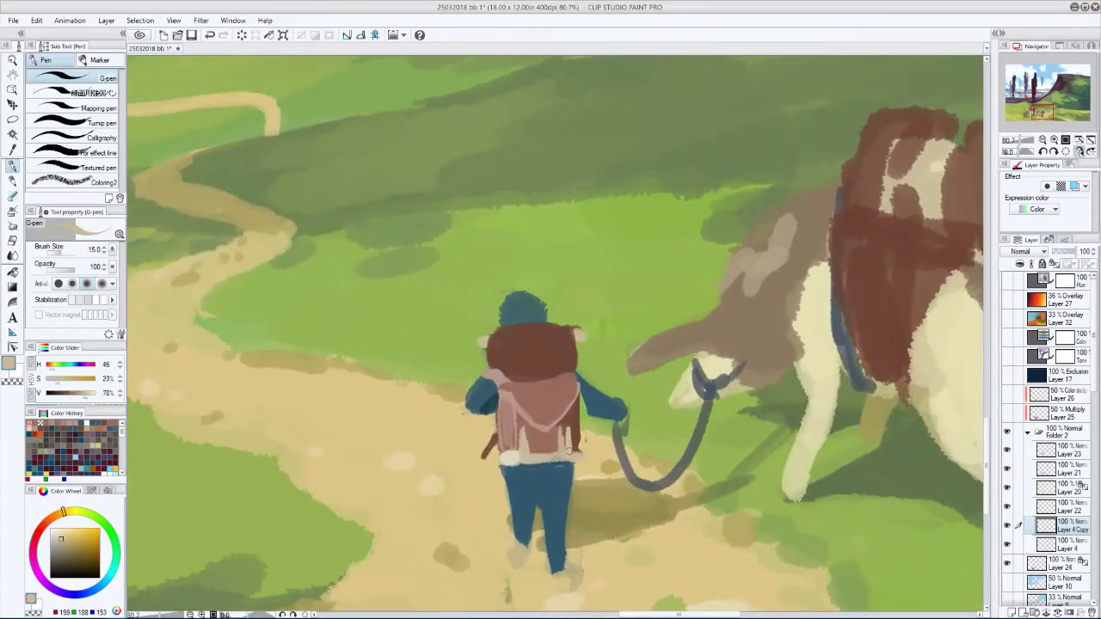
key("bracketright")
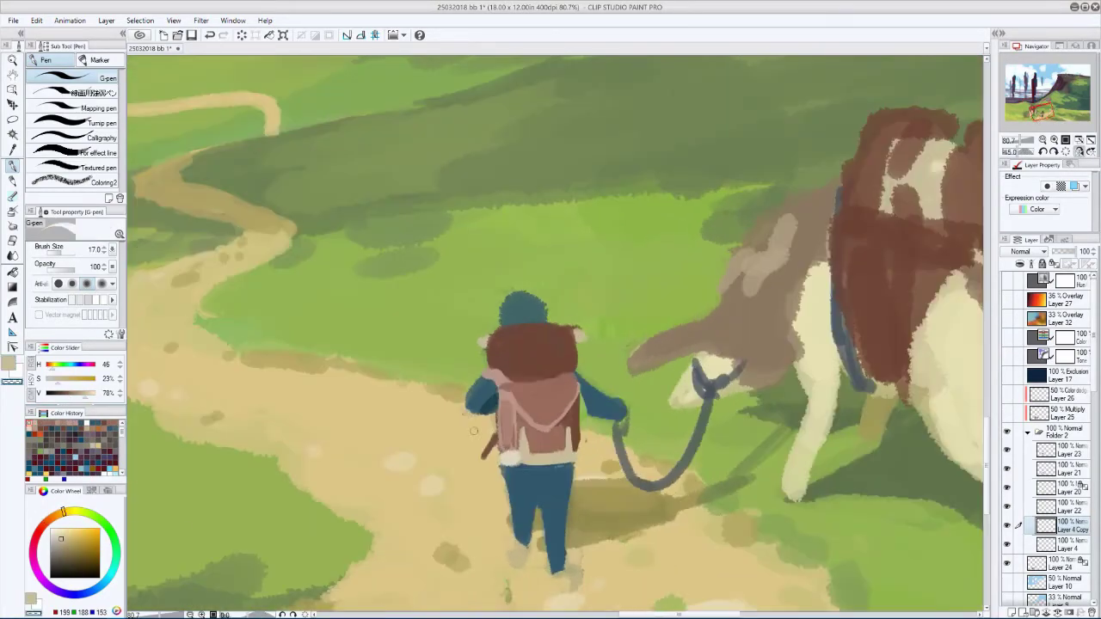
- Paint a light beige strip along the base of the backpack with the G-pen at size 10
key("bracketleft")
key("bracketleft")
left_click(513, 456, "alt")
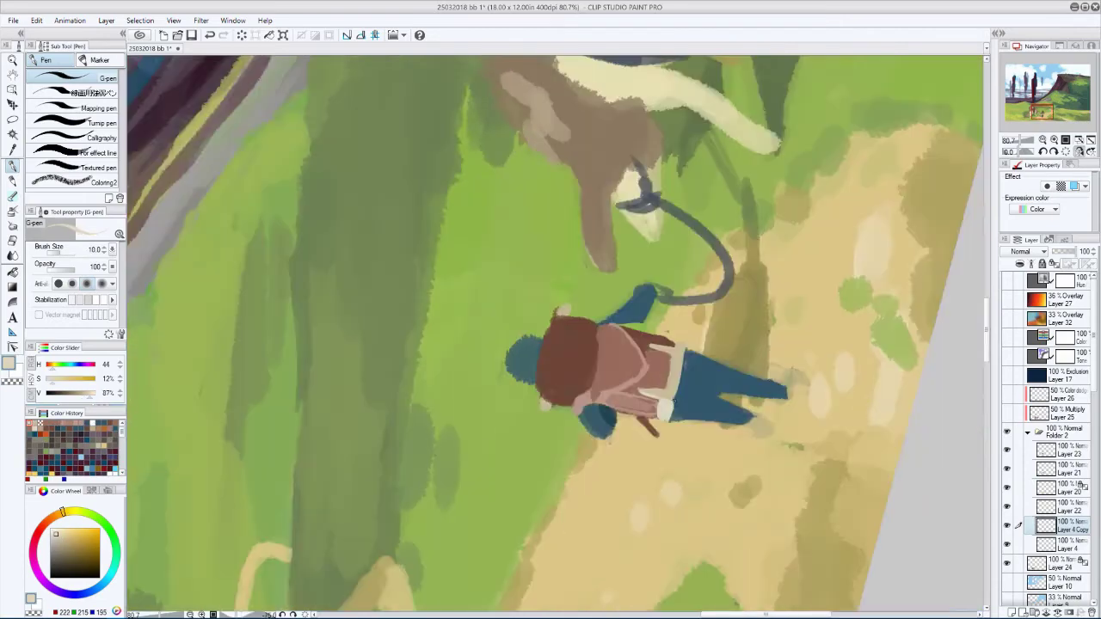
key("minus")
left_click_drag(683, 350, 676, 421)
key("at")
- Shape the roll on top of the backpack with dark brown and pinkish-brown bands, using the G-pen at sizes 12 and 15
left_click(529, 353, "alt")
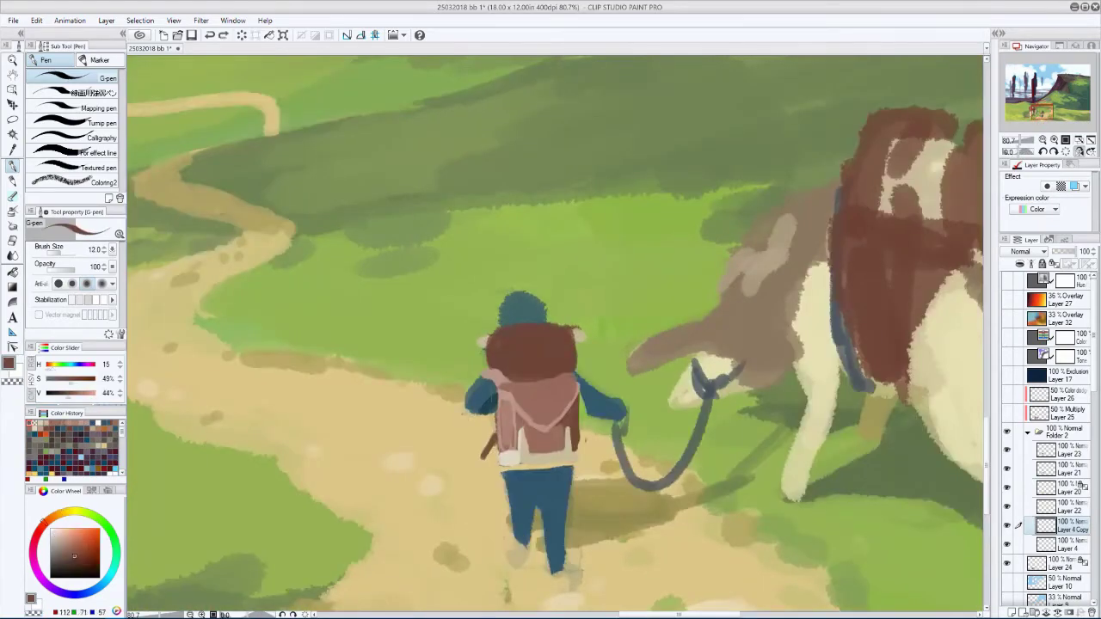
key("bracketright")
key("bracketright")
left_click_drag(537, 427, 561, 437)
key("h")
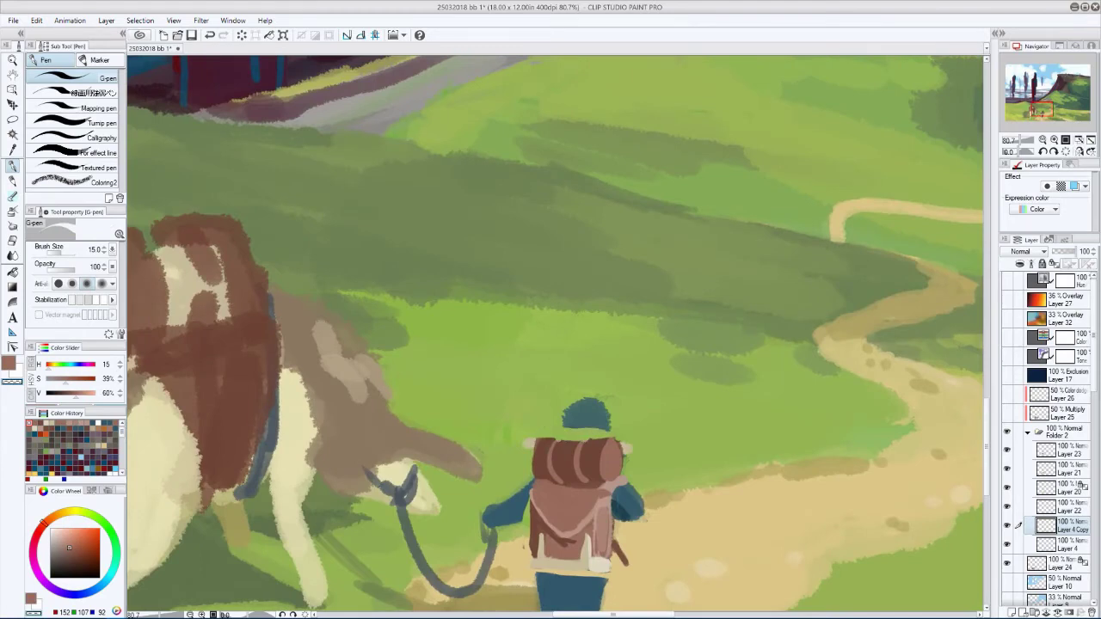
left_click_drag(525, 437, 513, 411)
key("h")
- Lasso the roll on top of the backpack, widen it to 122% and recentre it over the pack
key("p")
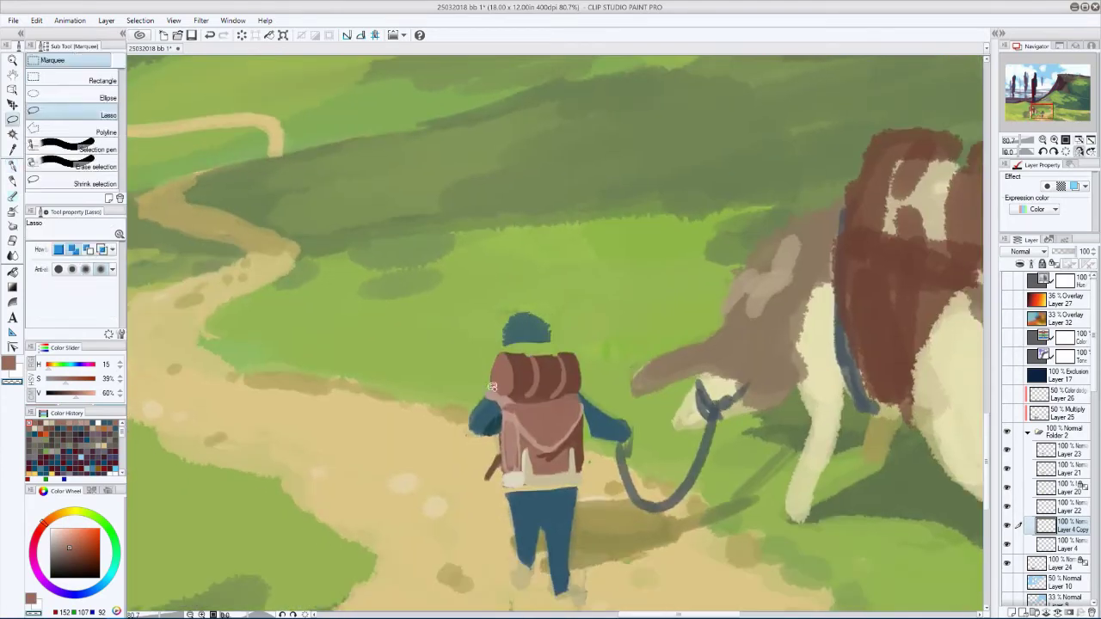
key("m")
left_click_drag(496, 402, 499, 402)
key("ctrl+t")
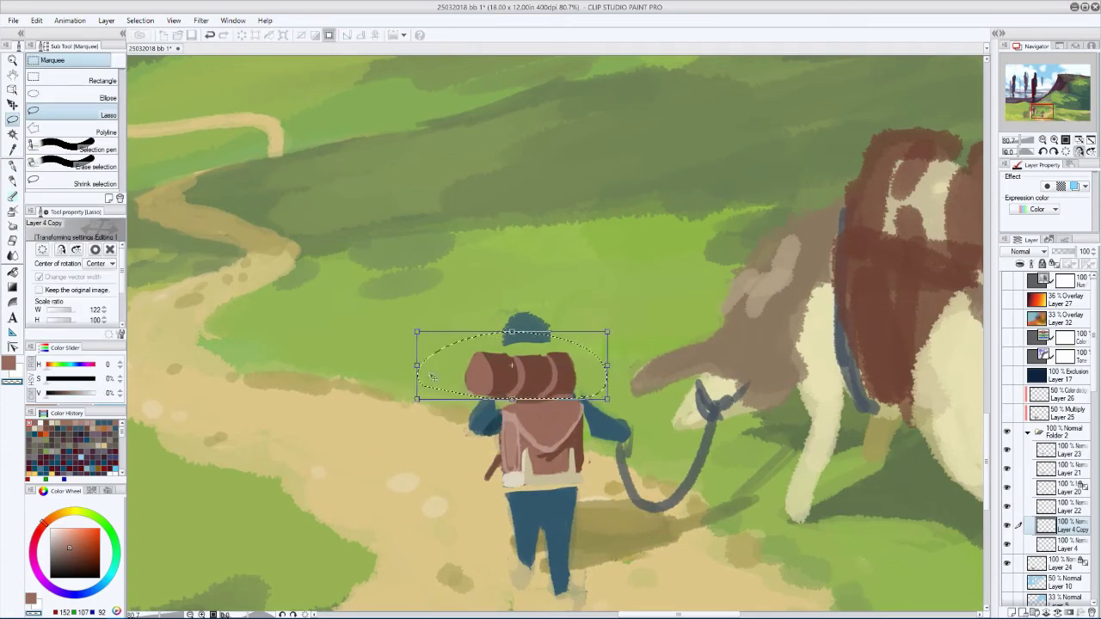
left_click_drag(571, 370, 626, 370)
key("Return")
key("ctrl+d")
- Paint two beige straps running over the roll and down the backpack with the pencil
key("p")
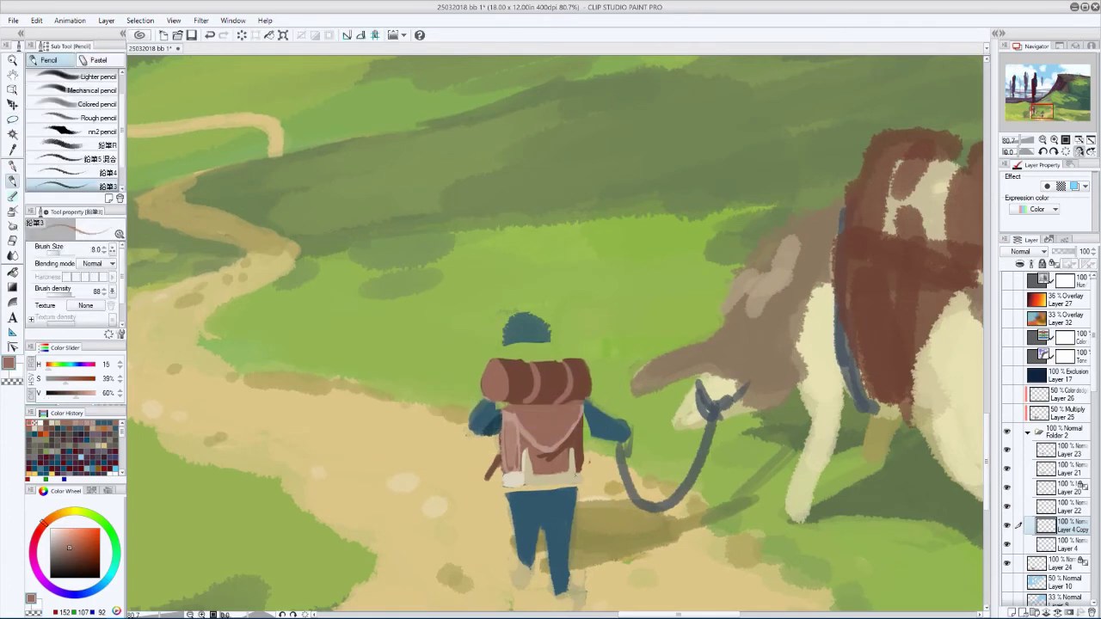
left_click(559, 405, "alt")
left_click_drag(564, 405, 568, 465)
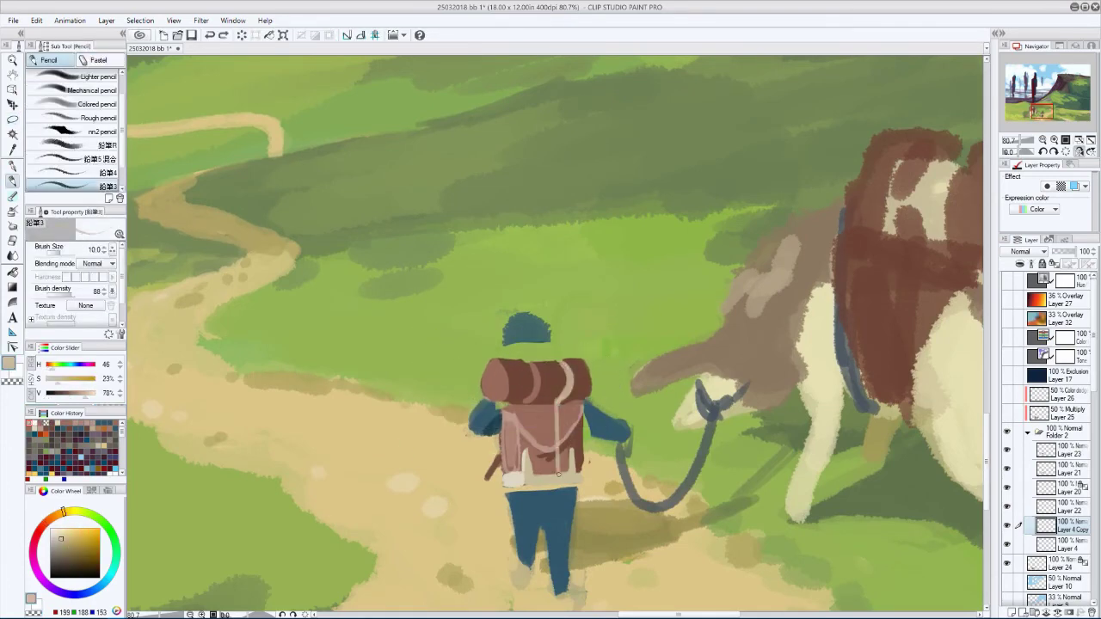
key("bracketright")
key("bracketright")
key("bracketright")
left_click_drag(533, 365, 534, 473)
key("h")
key("h")
scroll(405, 373, "down", 4)
- Nudge the backpack sideways on the traveller, and set up the pencil on Layer 4 with dark blue sampled from the legs
key("v")
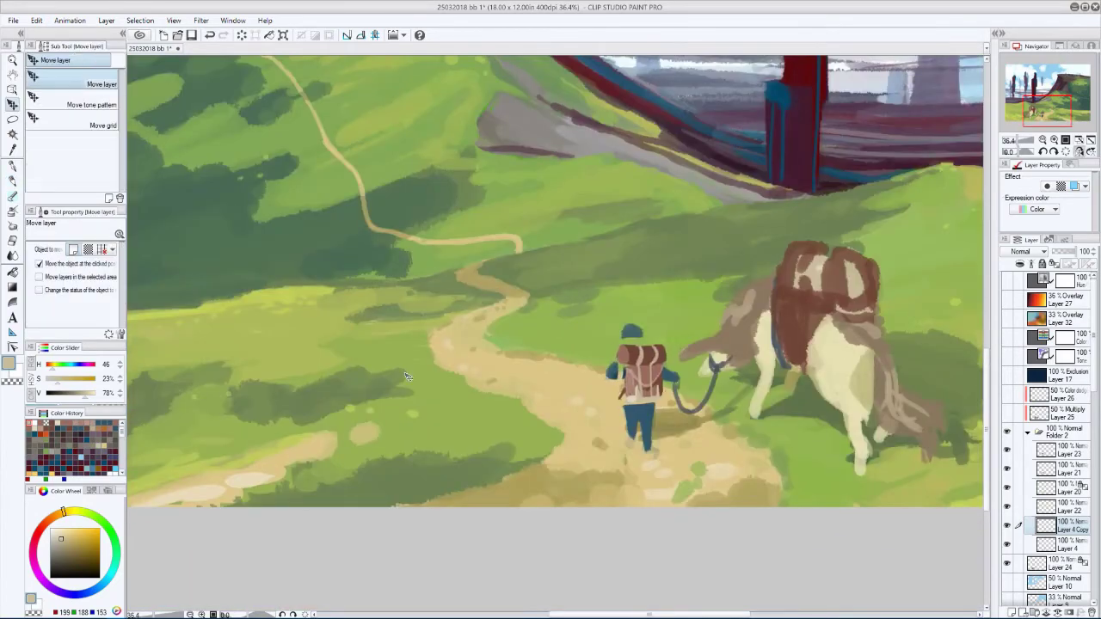
left_click(1046, 545)
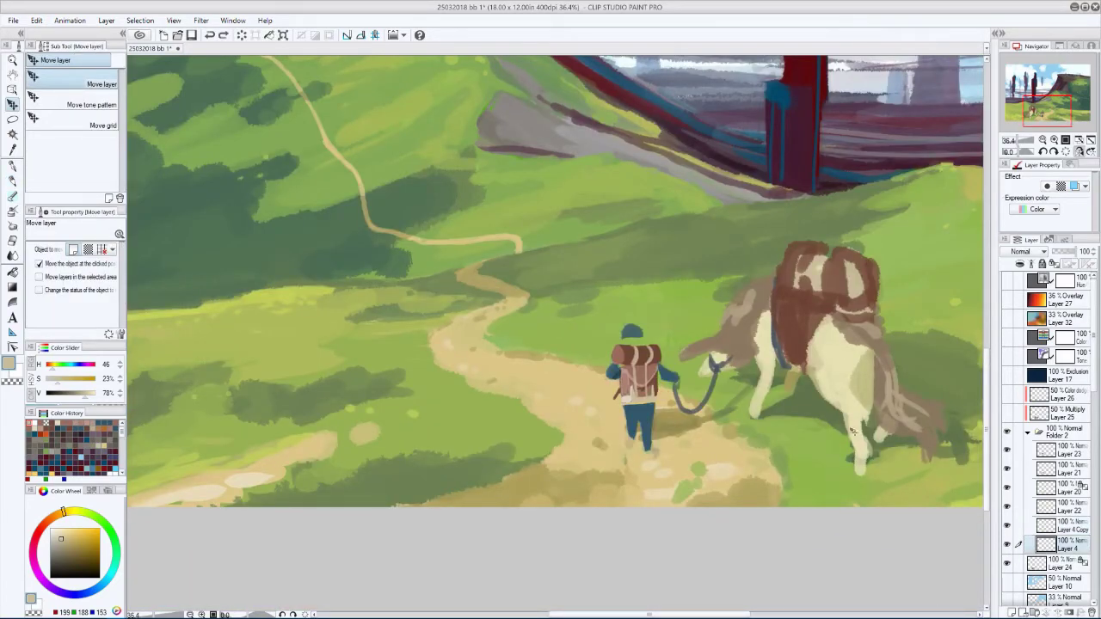
left_click(636, 431, "alt")
key("p")
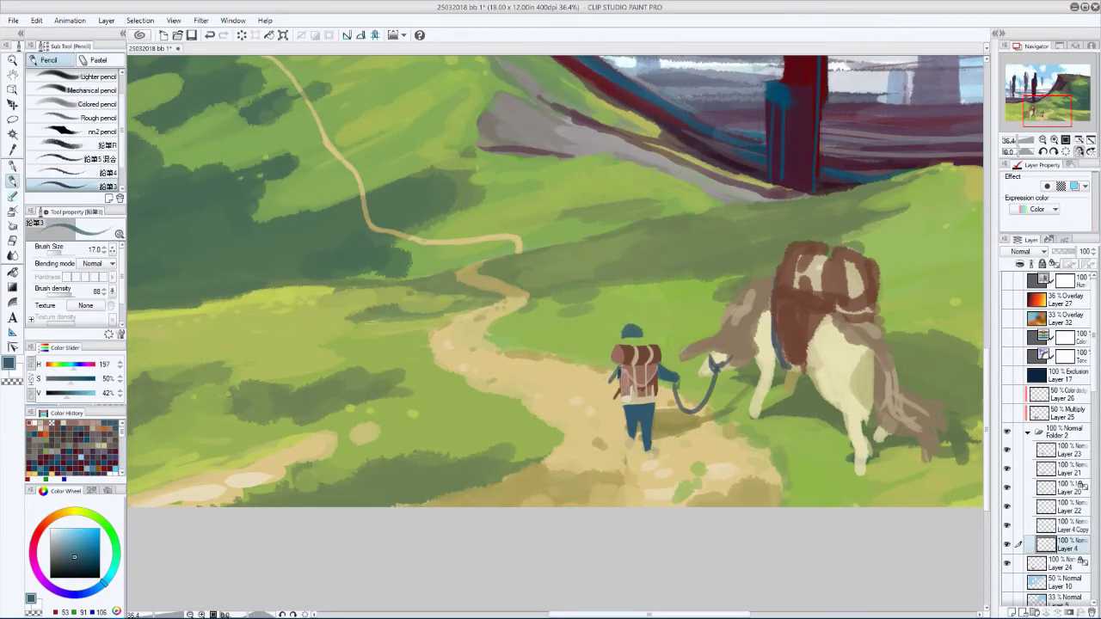
- Try repainting the traveller's free arm in dark blue with the pencil at size 17
left_click_drag(613, 368, 612, 389)
key("h")
key("h")
key("ctrl+z")
- Hide Layer 4 Copy and fill in the traveller's neck, shoulders and torso in dark blue with the pencil at size 30
key("h")
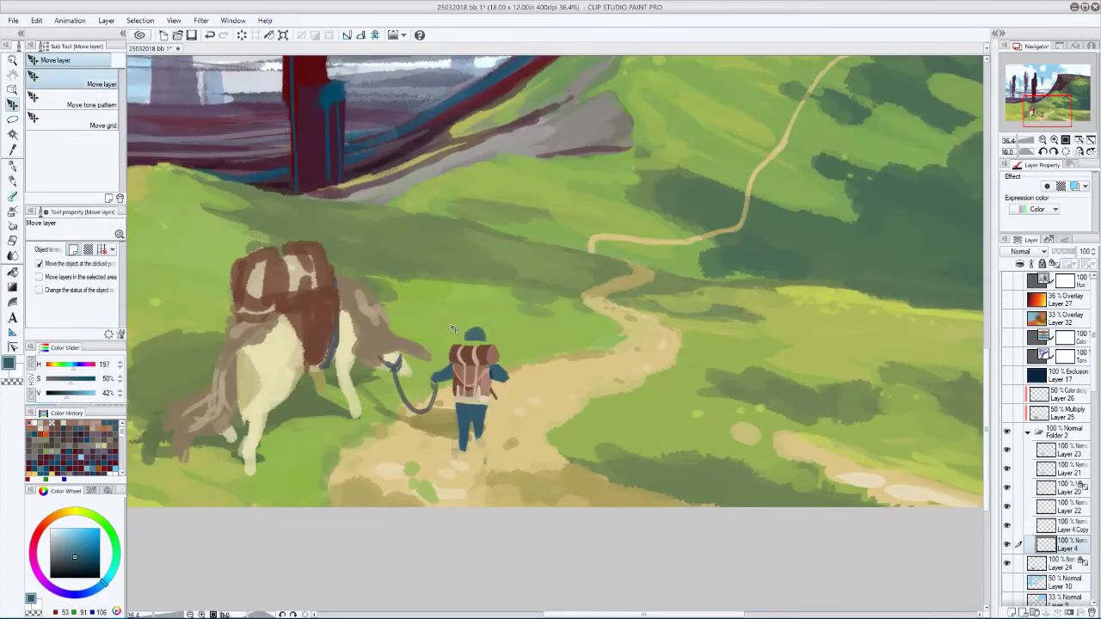
key("bracketright")
left_click(1007, 526)
key("bracketright")
mouse_move(472, 349)
left_mouse_down()
mouse_move(469, 379)
mouse_move(487, 360)
mouse_move(457, 363)
mouse_move(483, 370)
mouse_move(470, 399)
mouse_move(460, 370)
left_mouse_up()
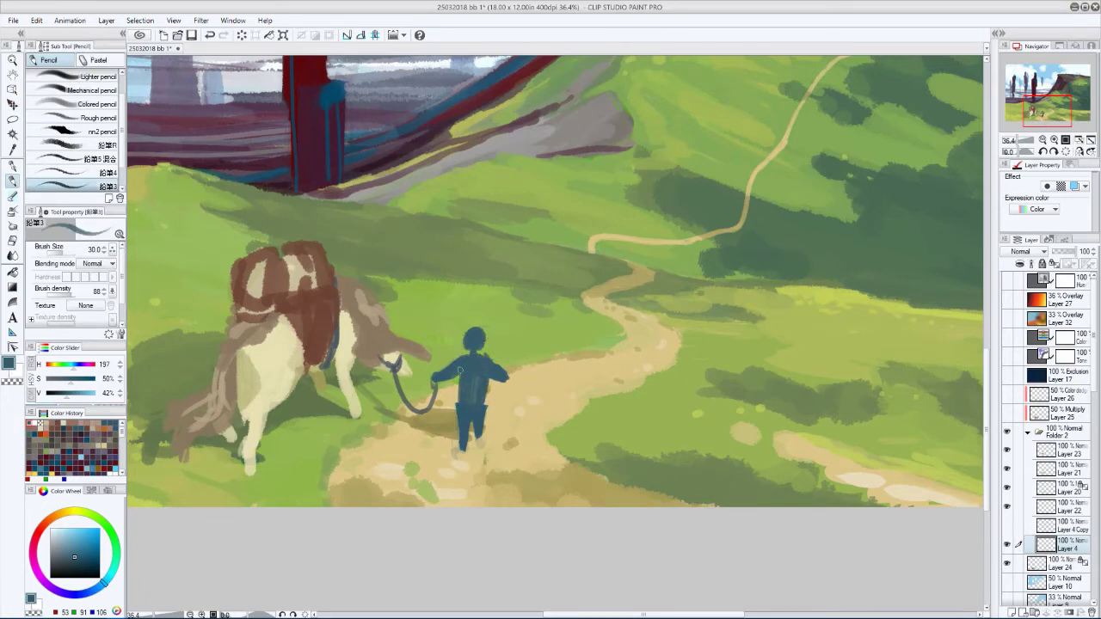
key("h")
- Refine the traveller's hips and legs on Layer 4 with a smaller pencil
key("bracketleft")
key("bracketleft")
key("bracketleft")
key("bracketleft")
key("bracketleft")
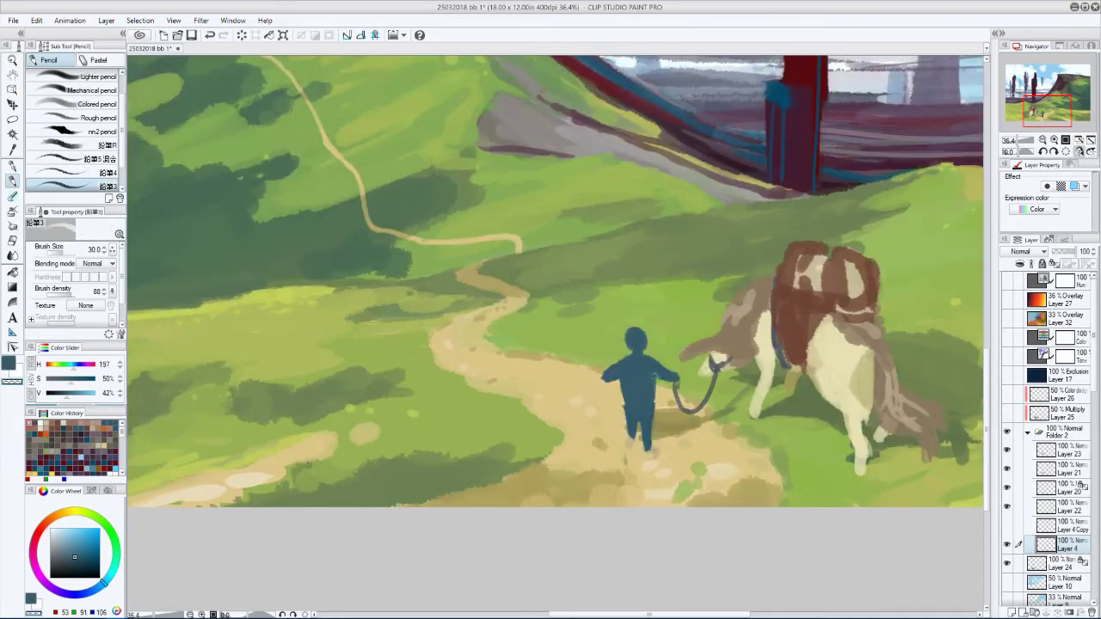
left_click_drag(640, 407, 639, 433)
key("h")
- Lasso the leg nearest the pack animal and transform it outward to open the traveller's stance
key("m")
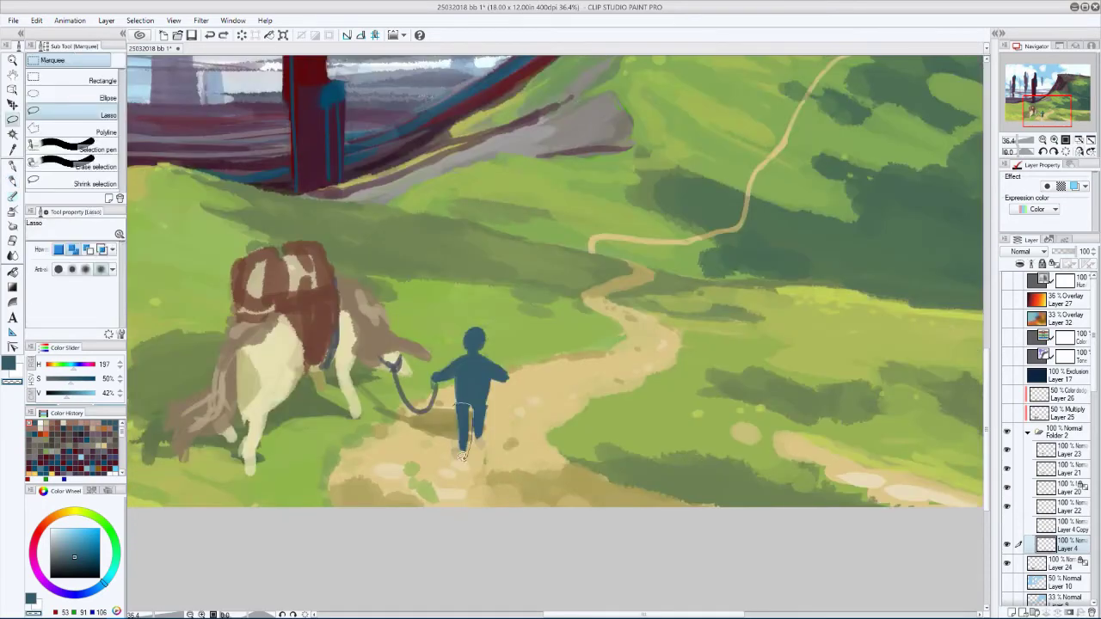
left_click_drag(469, 401, 466, 404)
key("ctrl+t")
key("h")
key("Return")
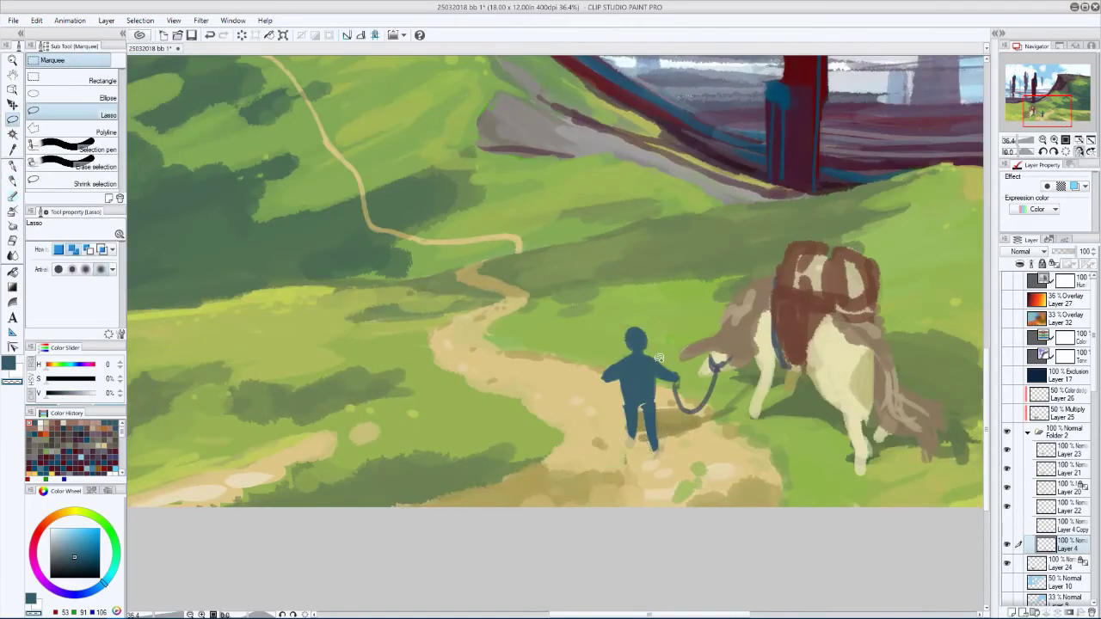
- Lasso the whole blue figure, adjust its placement slightly, and touch up the leg edges with the pencil at size 15
key("ctrl+t")
left_click_drag(632, 308, 577, 298)
key("Return")
key("h")
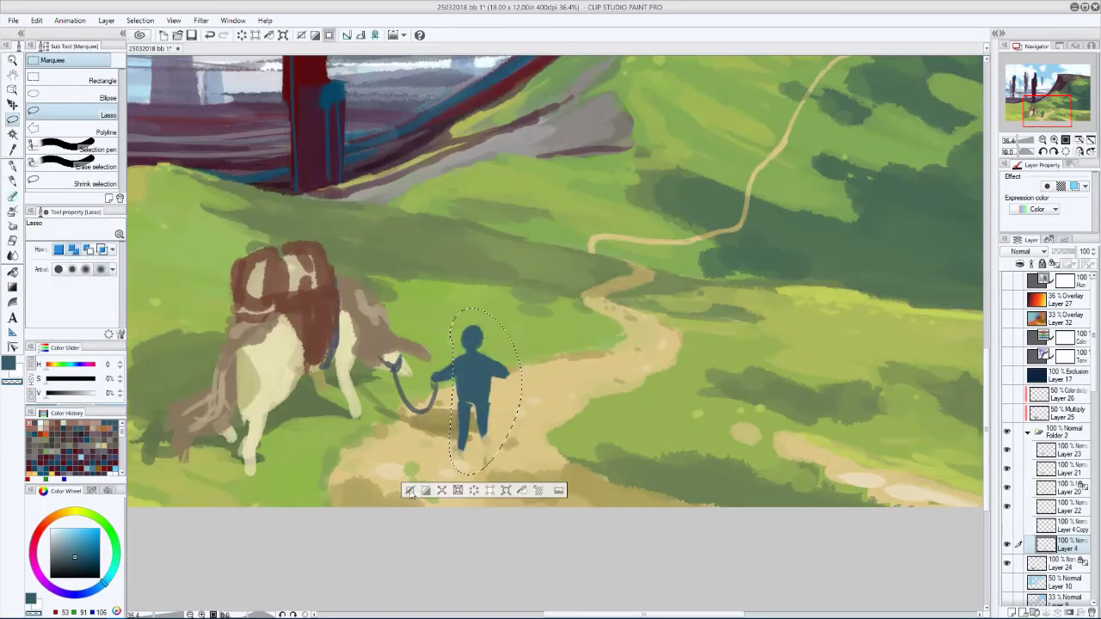
key("p")
left_click_drag(478, 436, 490, 428)
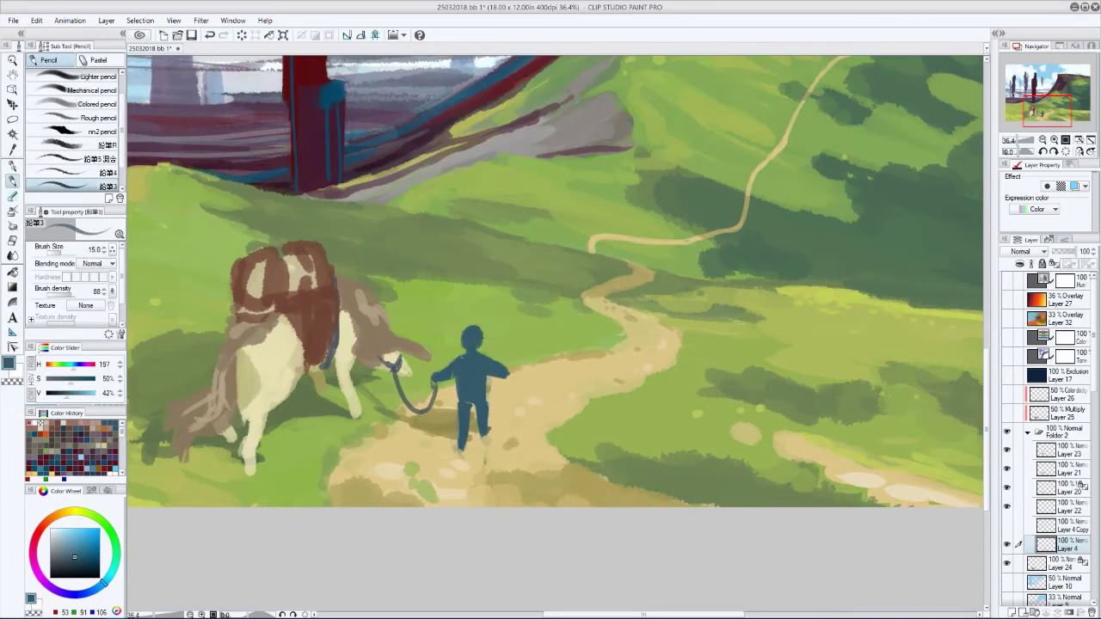
- Show Layer 4 Copy again and nudge the backpack toward the pack animal
left_click(1007, 525)
left_click(1048, 525)
key("ctrl+minus")
key("k")
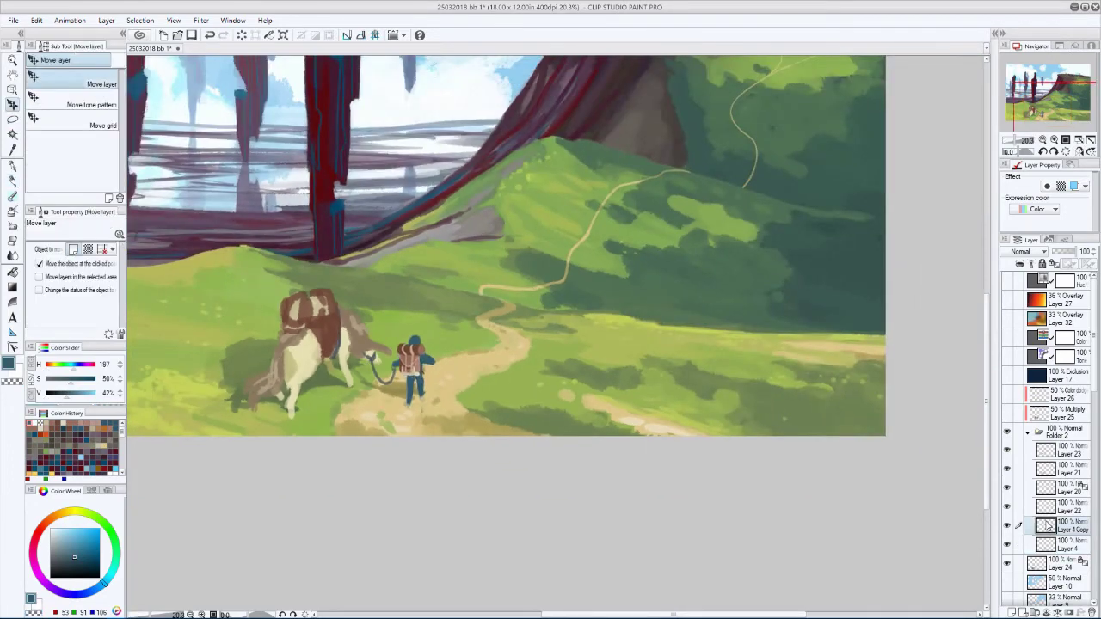
key("h")
- Paint the backpack's side and shoulder strap in pinkish brown with the pencil at size 15
key("ctrl+plus")
key("p")
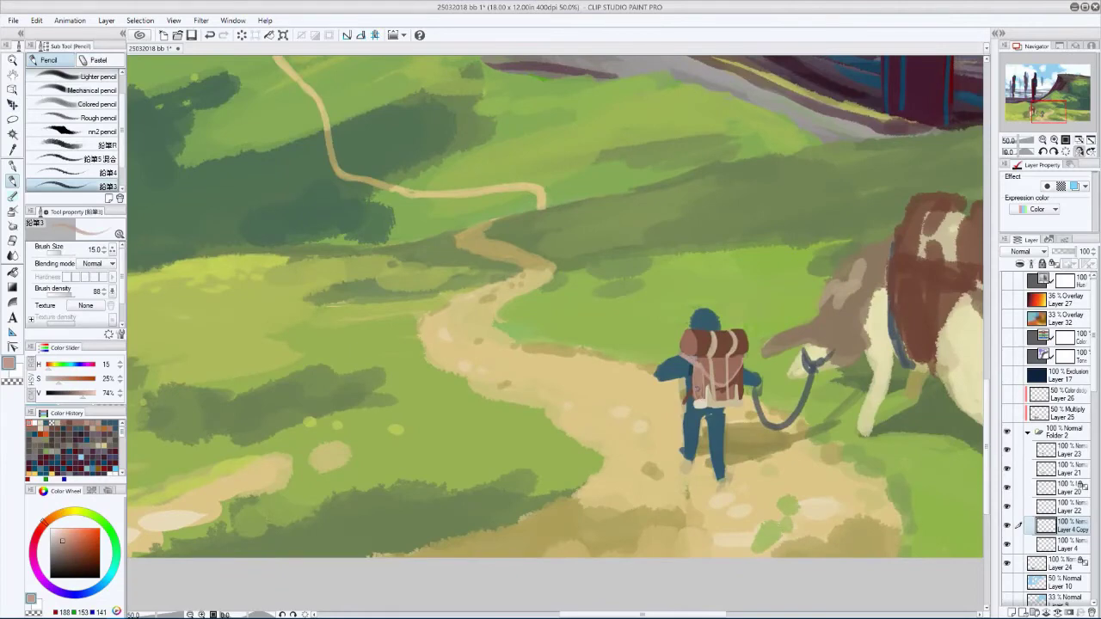
left_click(691, 396, "alt")
left_click_drag(687, 392, 693, 402)
left_click_drag(703, 344, 611, 391)
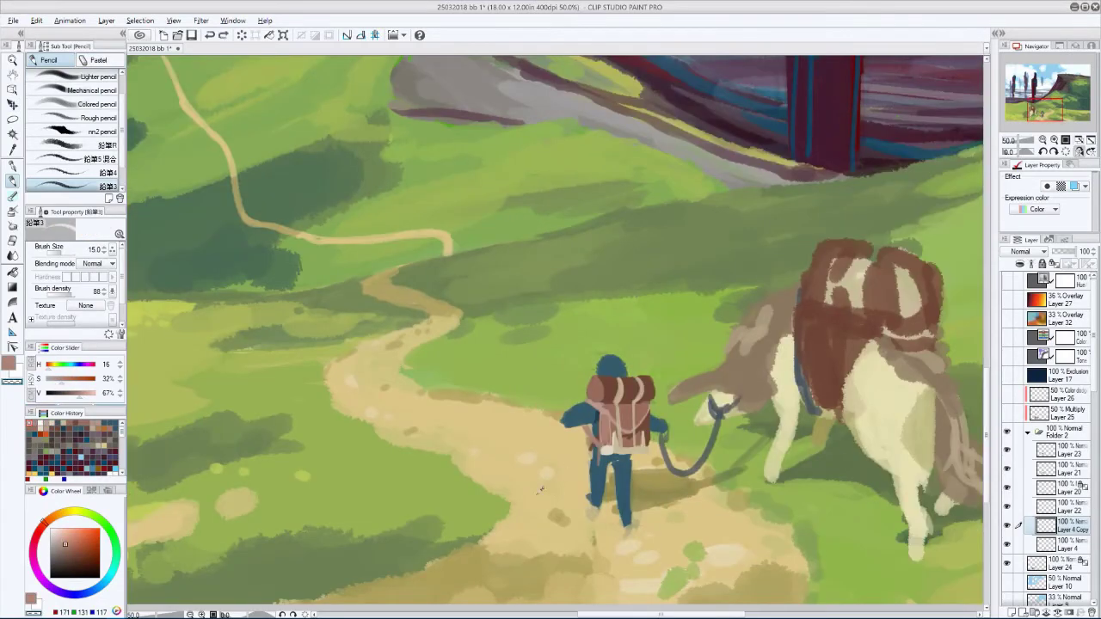
- Reshape the traveller's free arm into a bent pose on Layer 4 with the transparent colour and dark blue, pencil size 20
key("alt+bracketleft")
key("bracketright")
key("bracketright")
key("bracketright")
key("h")
key("h")
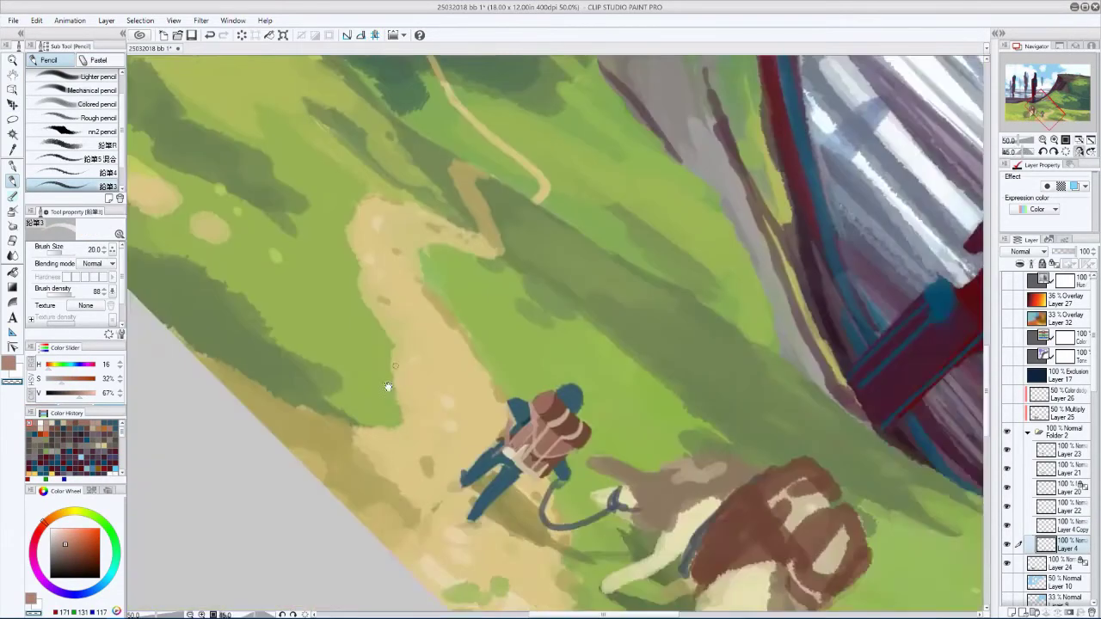
key("bracketleft")
scroll(526, 491, "down", 3)
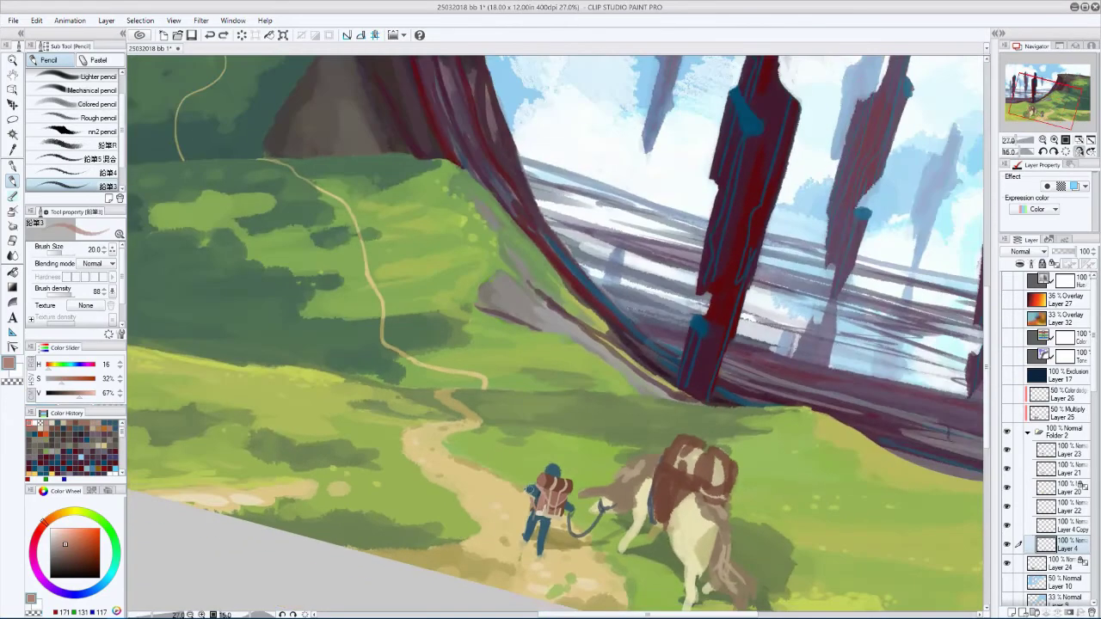
left_click(504, 530, "alt")
left_click_drag(524, 490, 528, 494)
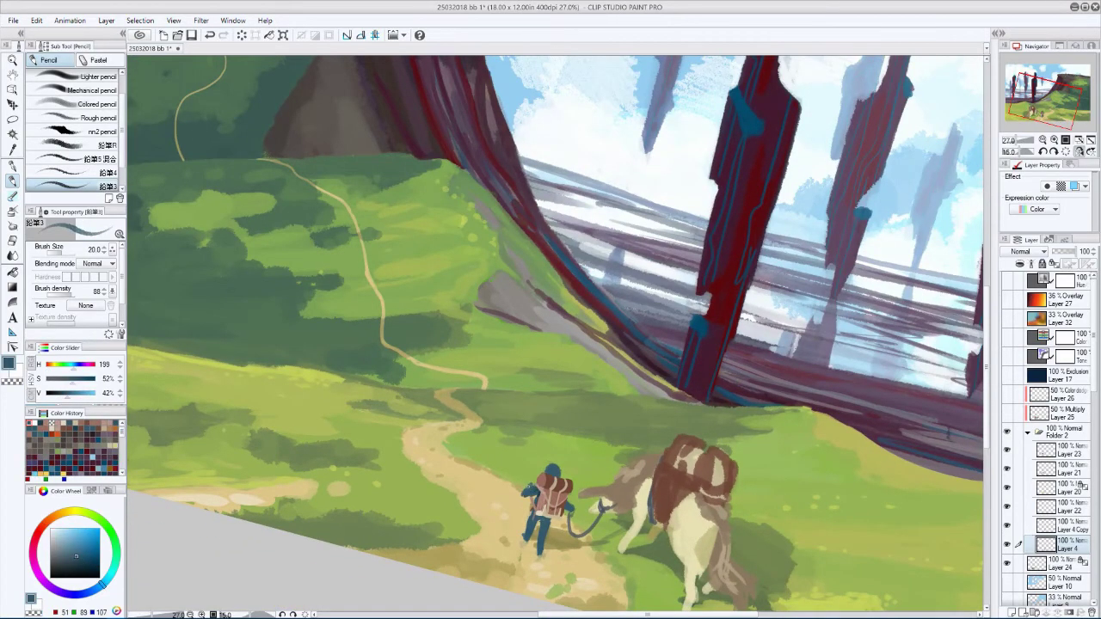
key("h")
- Lasso the traveller's figure on Layer 4 and adjust its position behind the backpack
left_click(551, 488, "alt")
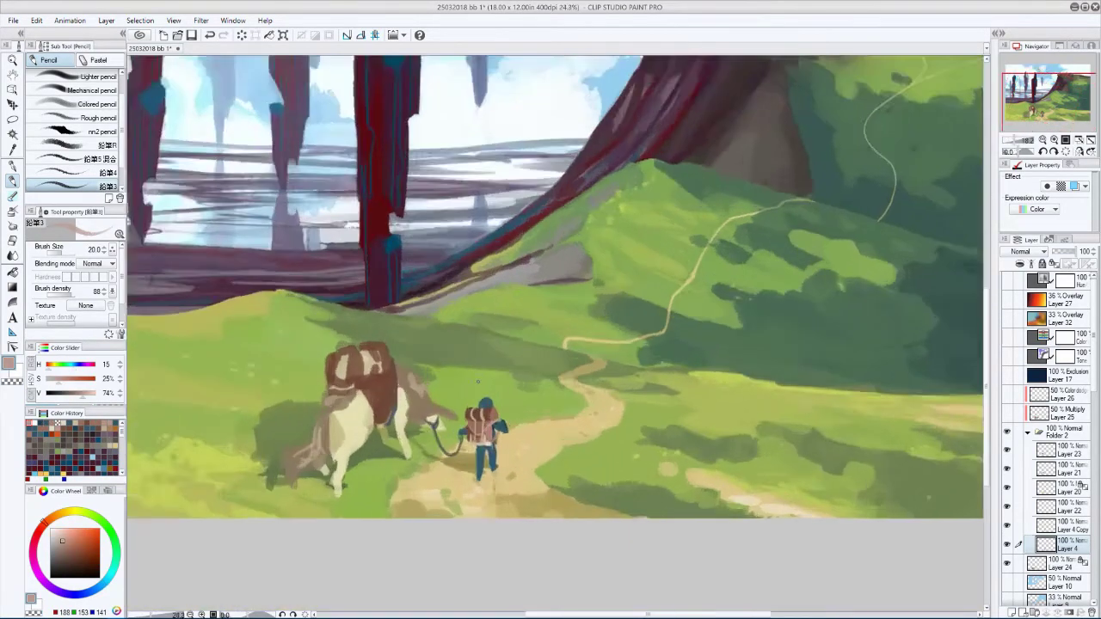
scroll(479, 382, "up", 2)
key("m")
key("ctrl+t")
left_click_drag(497, 389, 420, 397)
key("Return")
key("h")
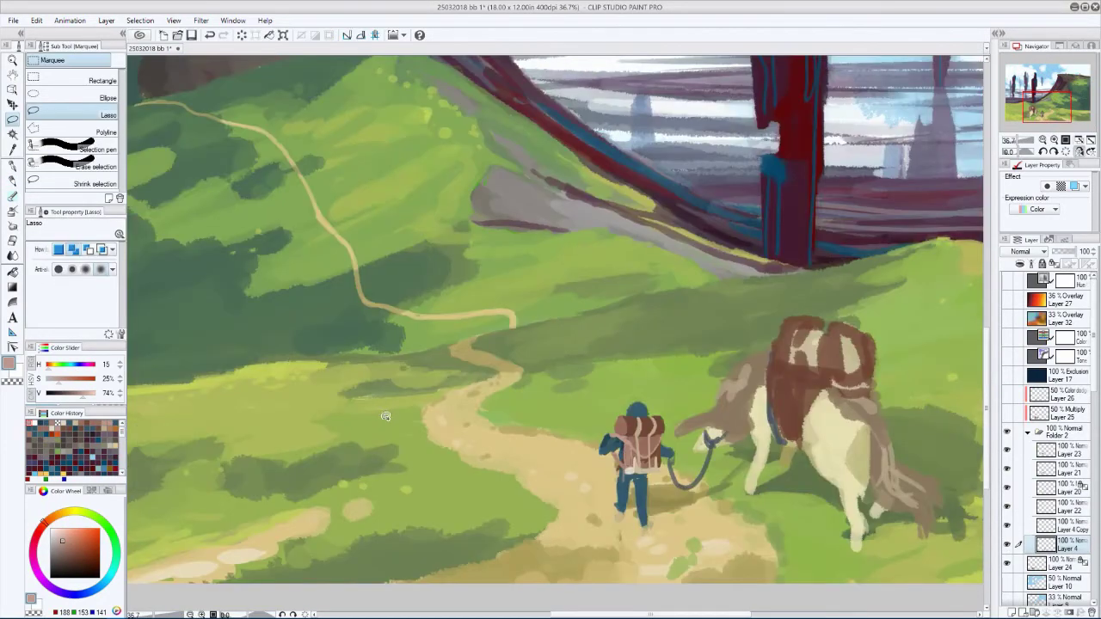
scroll(386, 417, "down", 4)
scroll(388, 418, "up", 2)
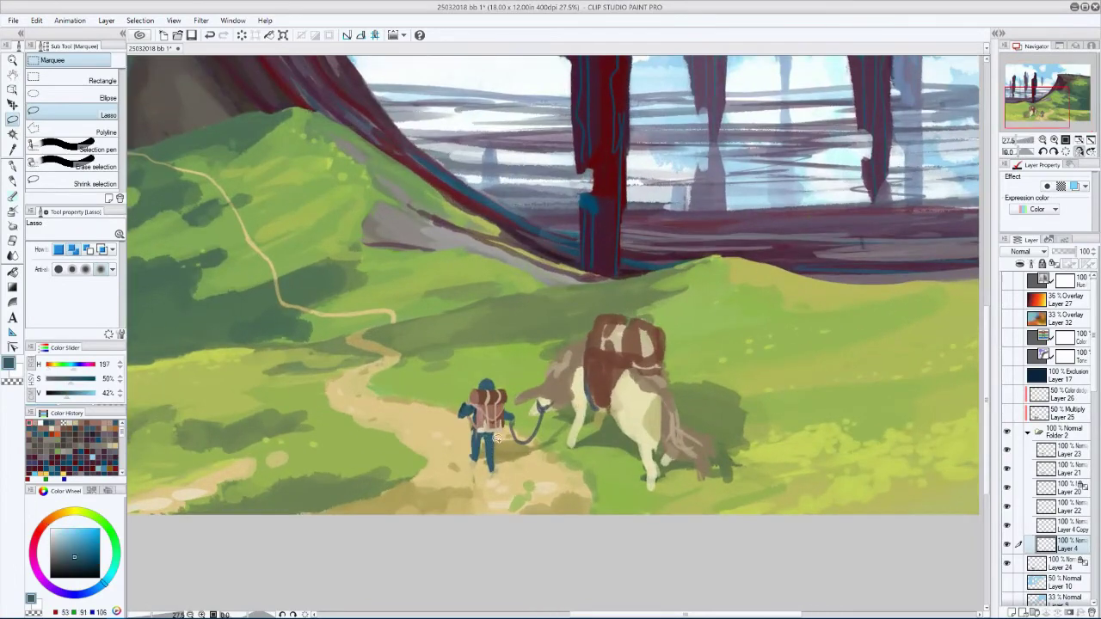
- Refine the traveller's legs with dark blue shades and the transparent colour, using the pencil at size 20
key("p")
key("h")
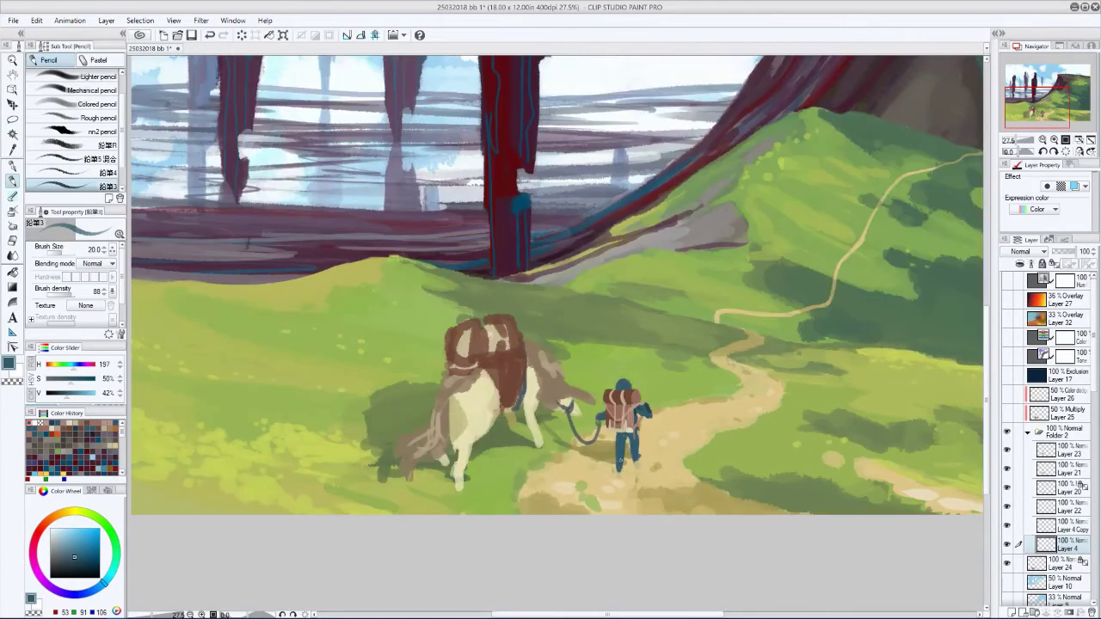
key("h")
key("h")
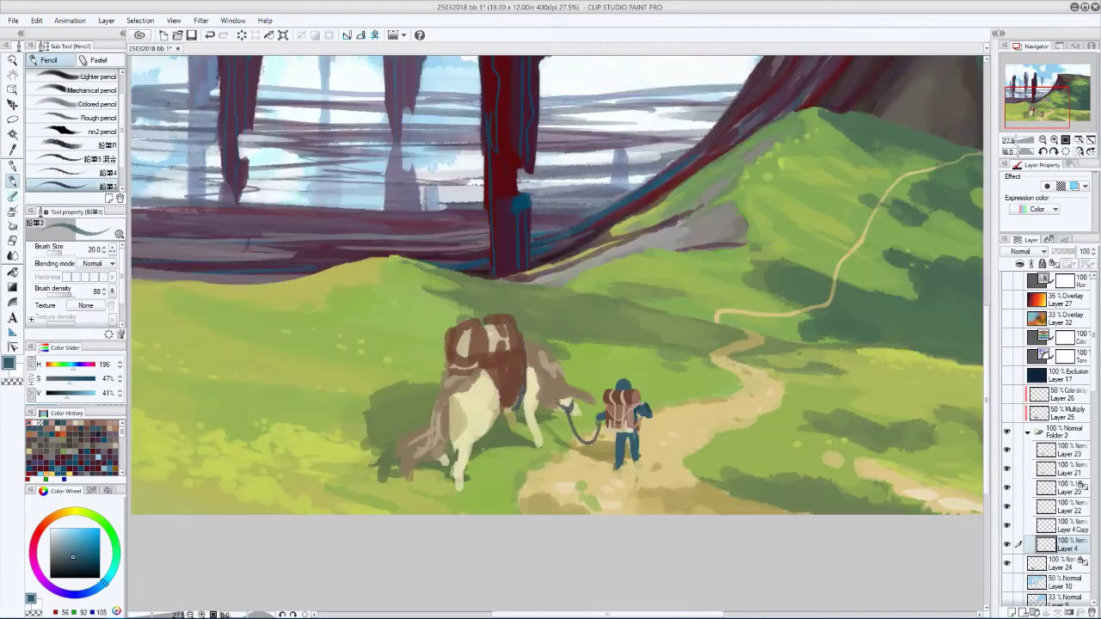
key("c")
key("ctrl+z")
key("c")
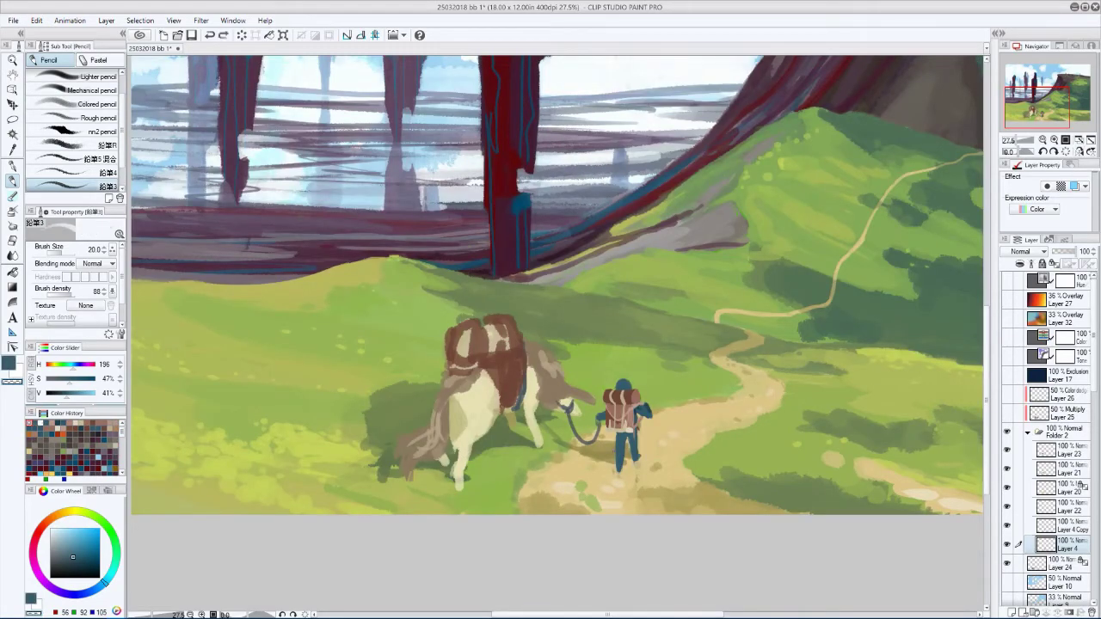
key("h")
key("h")
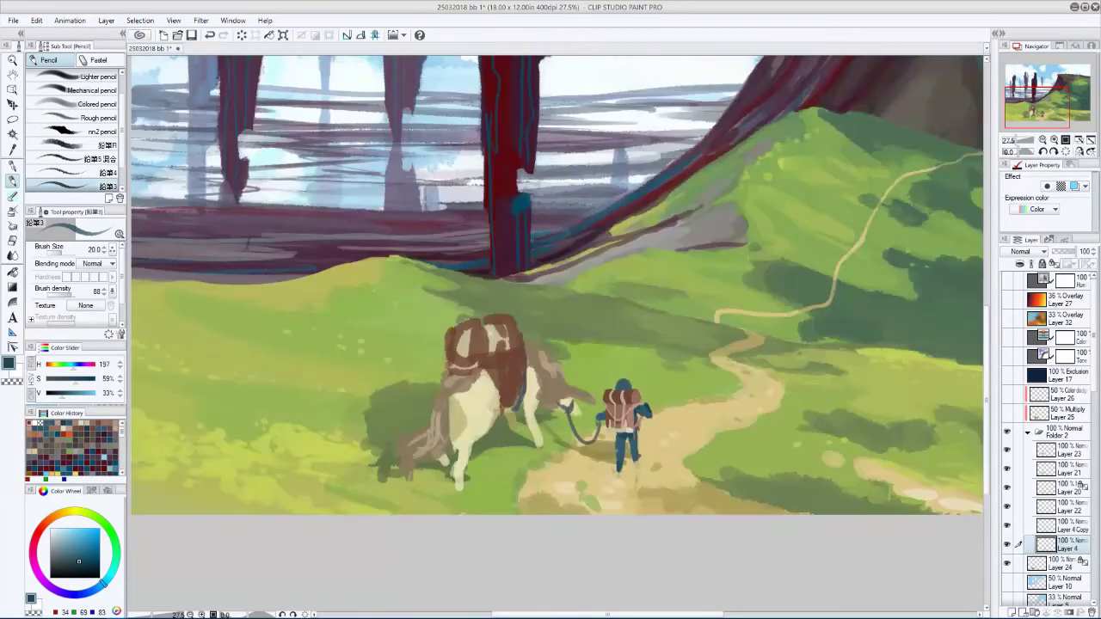
- Lasso the lower part of the leg nearest the pack animal and transform it to adjust the stride
key("m")
left_click_drag(602, 452, 600, 456)
key("ctrl+t")
key("h")
key("Return")
key("h")
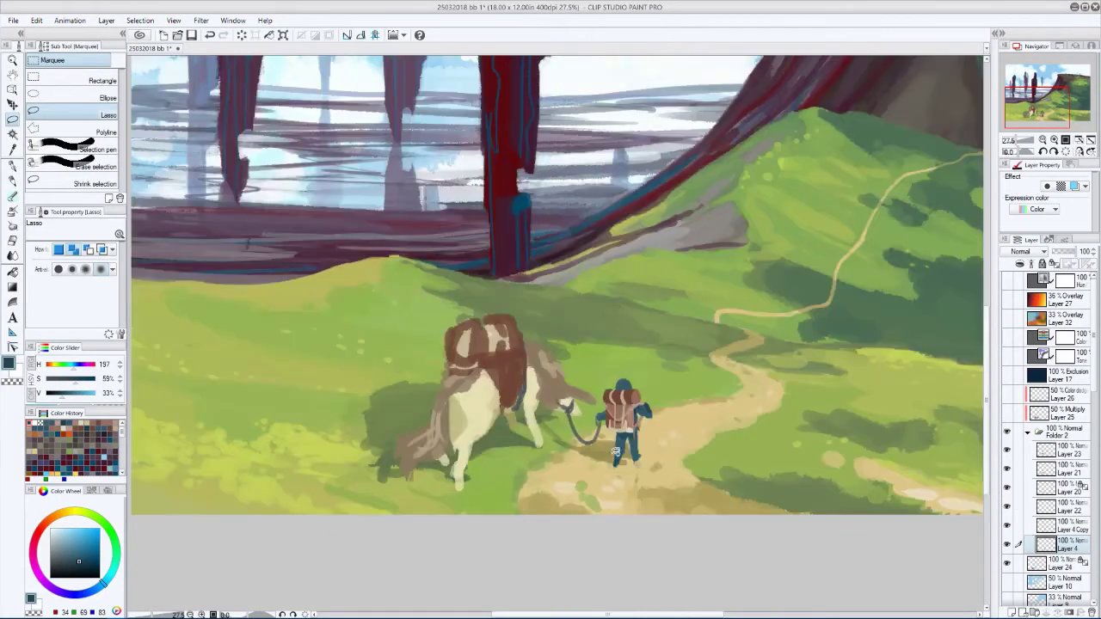
- Touch up the traveller's legs in darker blue with the pencil at size 20 and check them against the whole composition
key("p")
key("h")
key("ctrl+minus")
key("h")
key("ctrl+minus")
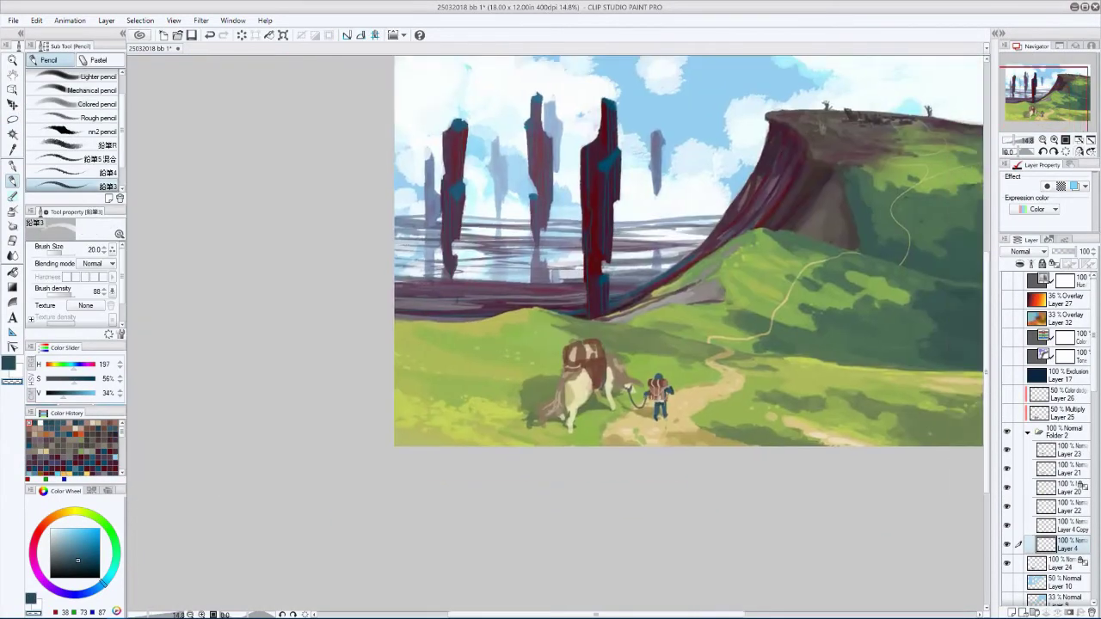
- Transform the selected part of the traveller's legs on Layer 4 and check the stride in mirrored views
key("ctrl+t")
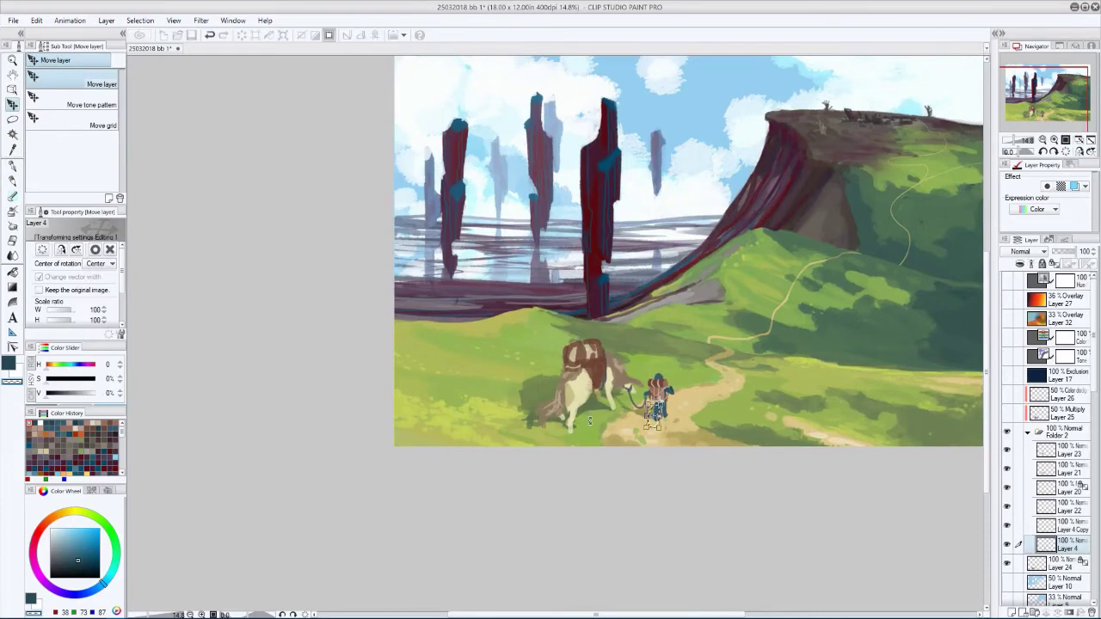
key("Return")
key("h")
key("p")
key("h")
scroll(519, 456, "up", 1)
key("h")
scroll(519, 456, "up", 4)
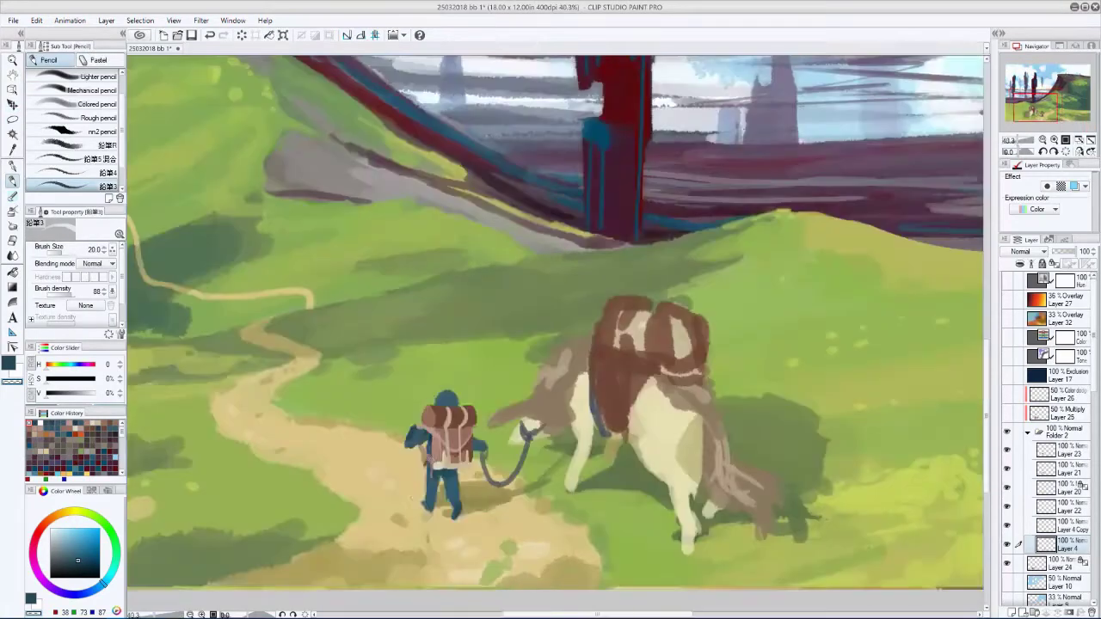
- Repaint the traveller's outer arm hanging down beside the backpack in dark blue with the pencil at size 20
left_click(423, 443, "alt")
left_click_drag(422, 430, 418, 461)
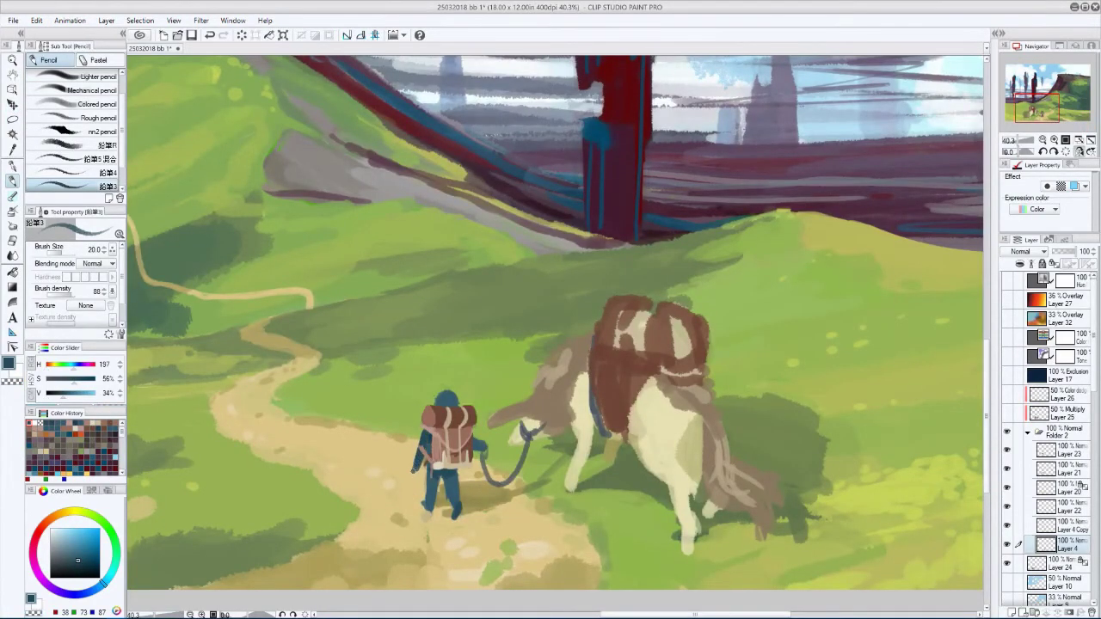
key("h")
scroll(414, 469, "down", 4)
key("h")
scroll(413, 468, "up", 3)
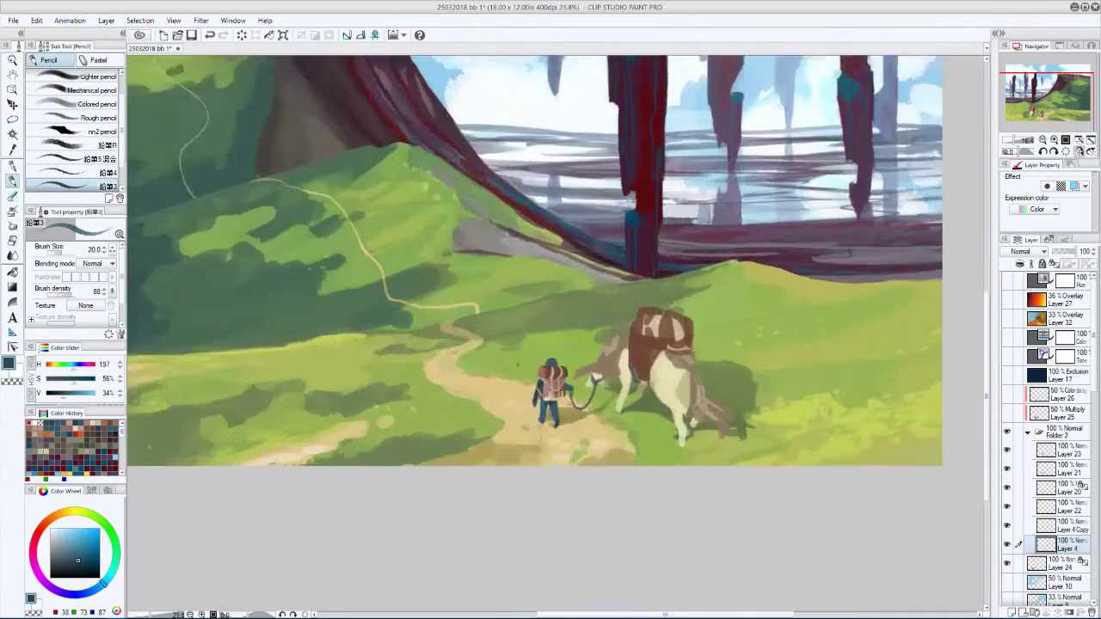
scroll(511, 348, "up", 1)
- Lasso the backpack's edge nearest the pack animal on Layer 4 Copy, clear the selection and reduce the pencil to size 17
left_click(1067, 526)
key("h")
scroll(545, 376, "down", 2)
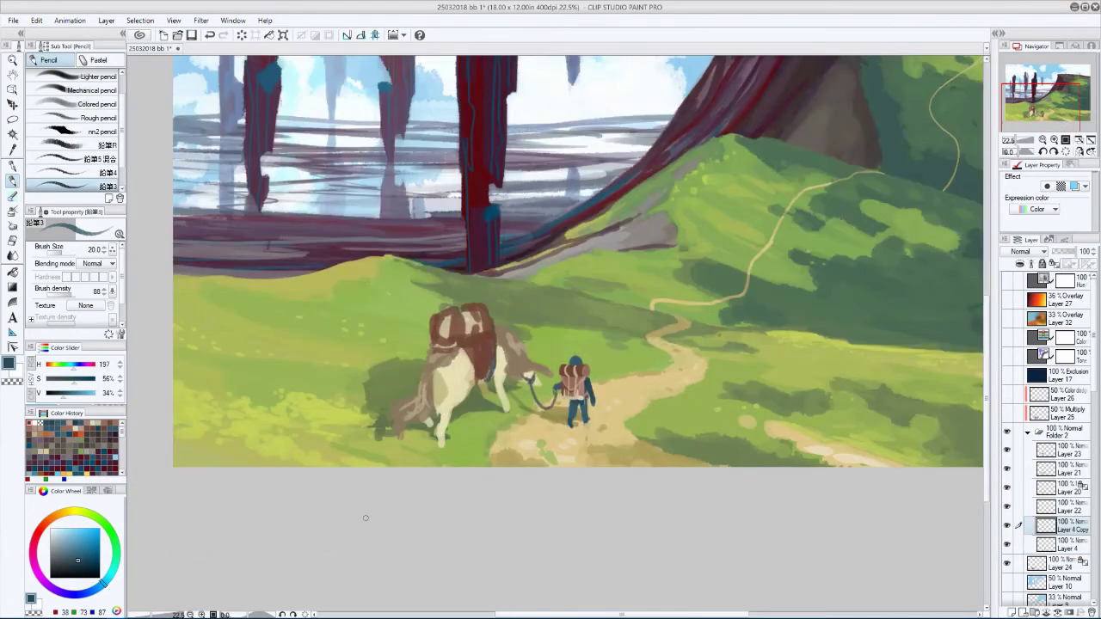
scroll(564, 389, "up", 4)
key("m")
left_click_drag(542, 359, 555, 422)
key("ctrl+d")
key("p")
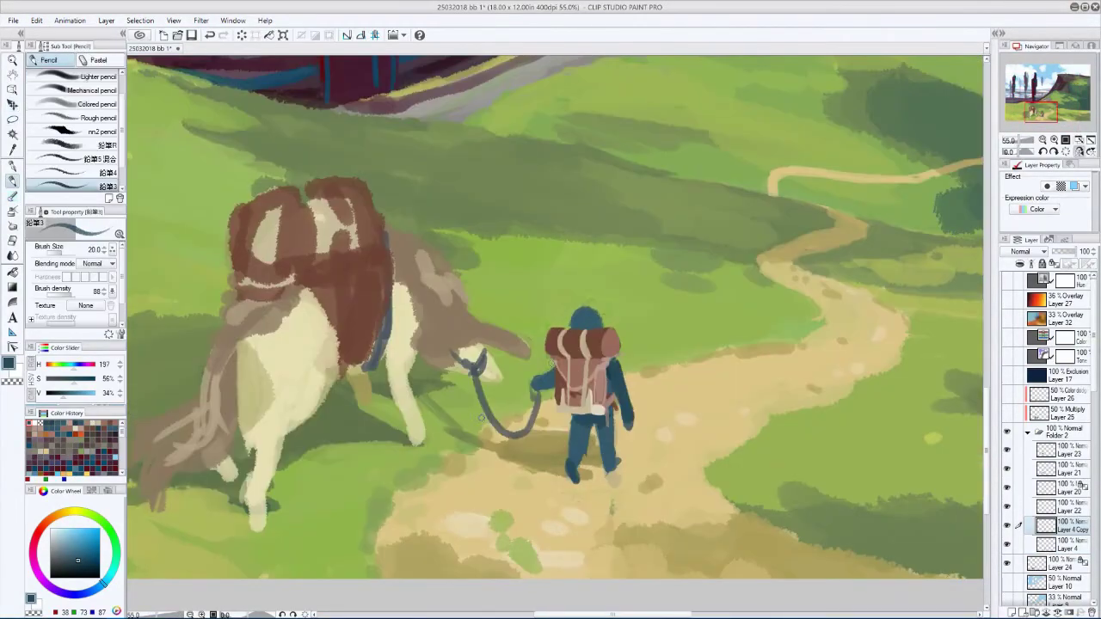
key("bracketleft")
scroll(554, 319, "down", 5)
key("h")
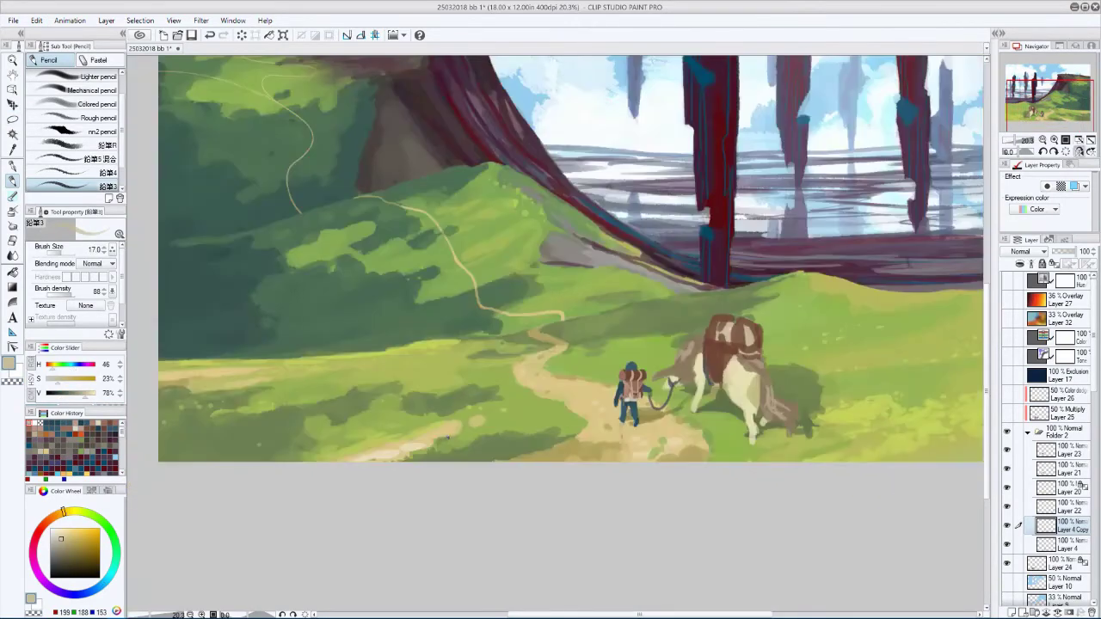
- Recolour the traveller's head bright orange (H 17, S 85, V 85) on Layer 4 with transparent pixels locked
left_click(1056, 545)
scroll(456, 365, "up", 1)
key("bracketleft")
left_click(458, 366, "alt")
key("h")
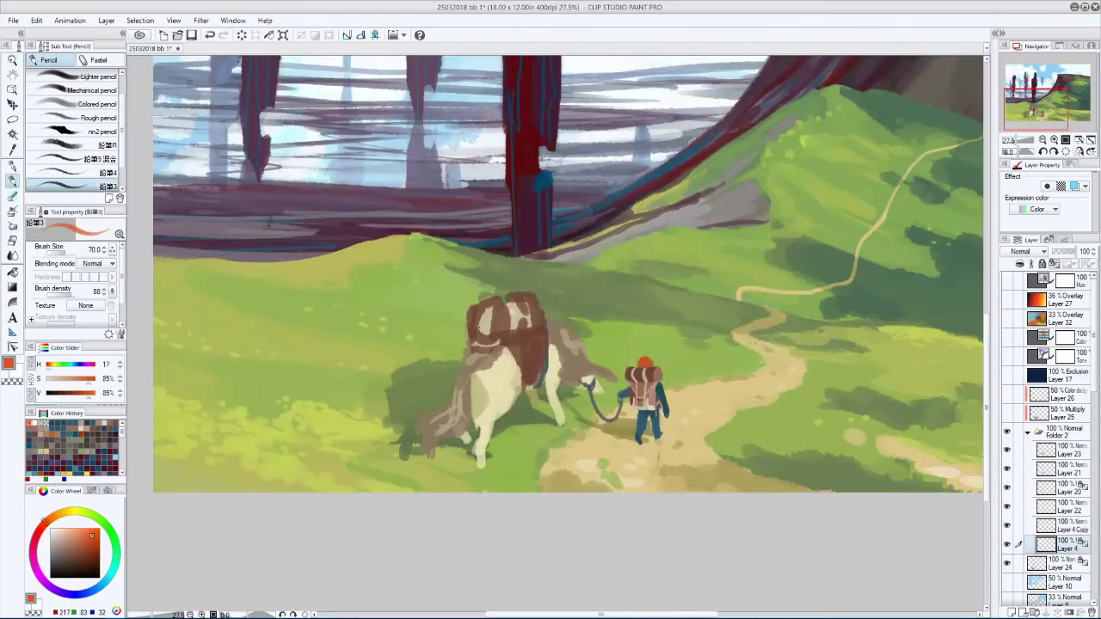
- Extend the orange head into a hat shape and trim its outline with the transparent colour at size 30
key("h")
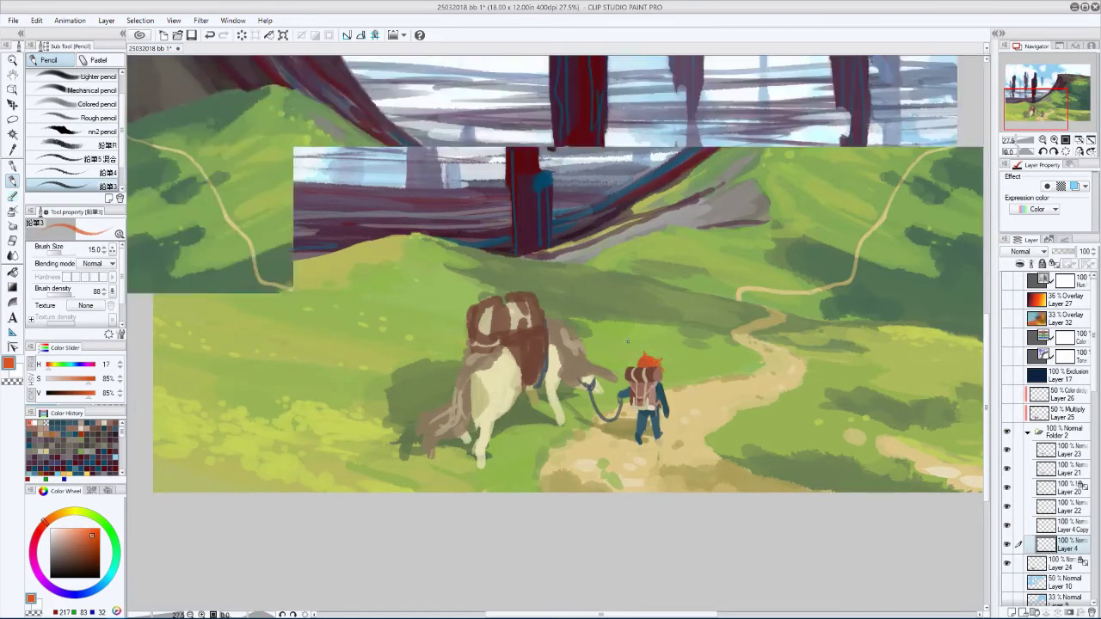
key("bracketright")
key("bracketright")
key("bracketright")
key("bracketright")
key("h")
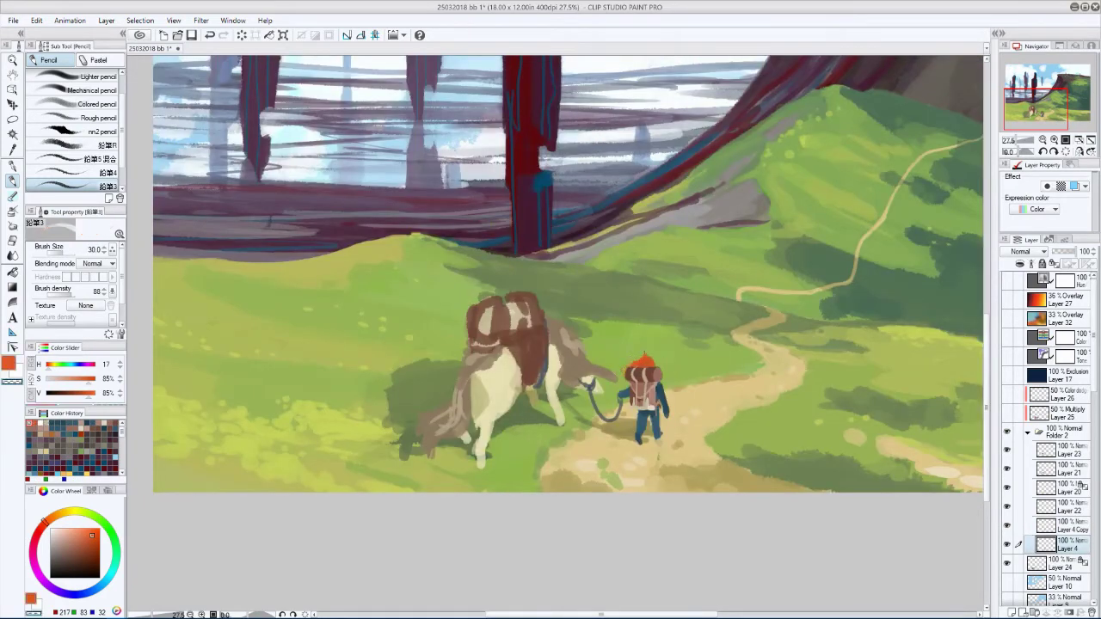
- Recolour the traveller's hat pale pink (H 17, S 28, V 93) with the pencil at size 40, checking values in greyscale
key("h")
left_click(1008, 281)
left_click(94, 560)
left_click(63, 532)
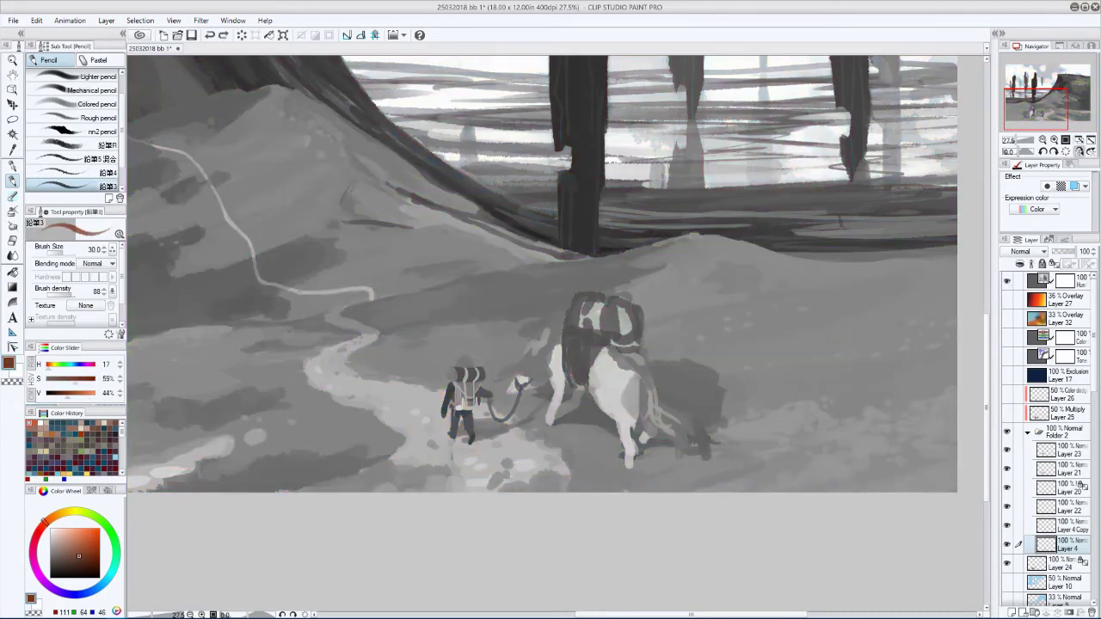
left_click(468, 363)
key("bracketright")
left_click(1007, 281)
key("h")
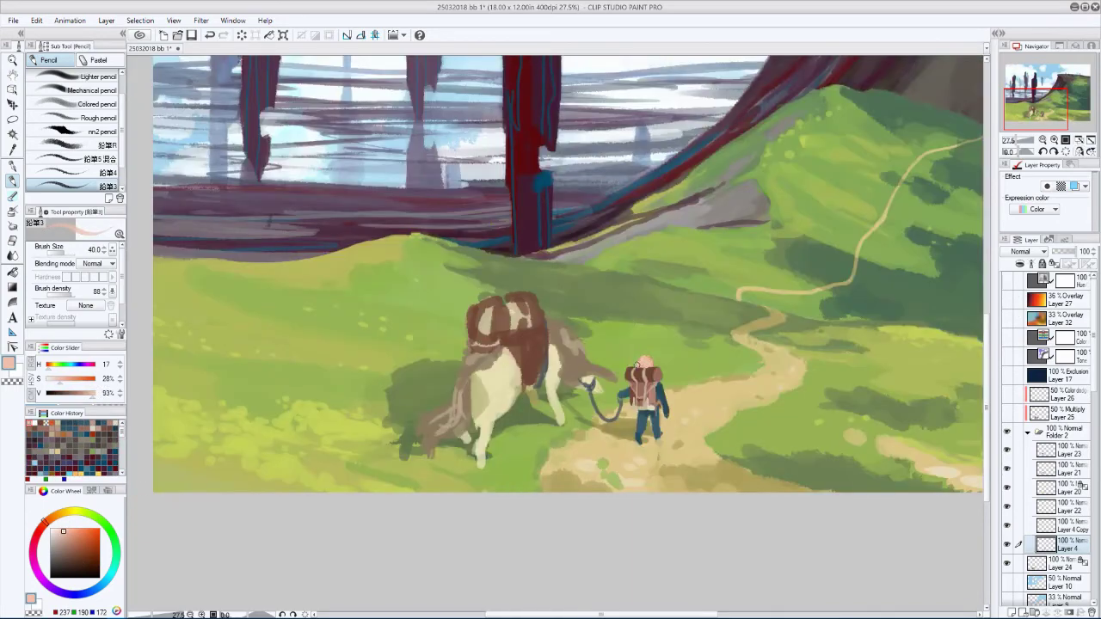
- Refine the pale pink hat's outline with the pencil and transparent colour, reducing the brush to size 12
key("h")
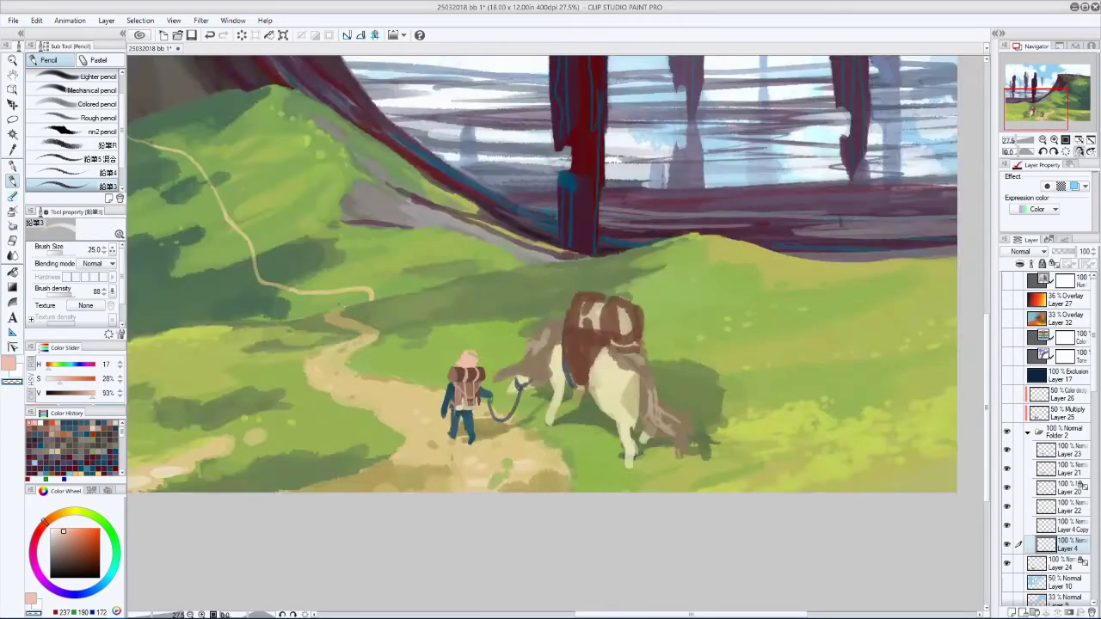
key("bracketleft")
key("bracketleft")
key("bracketleft")
key("h")
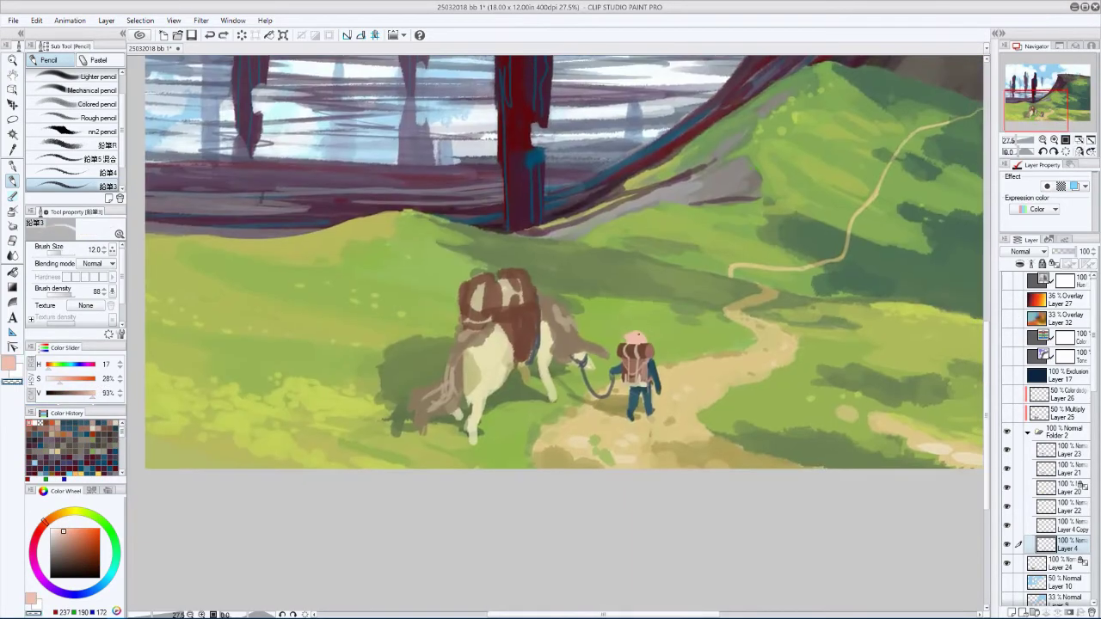
scroll(355, 412, "down", 3)
scroll(354, 412, "up", 2)
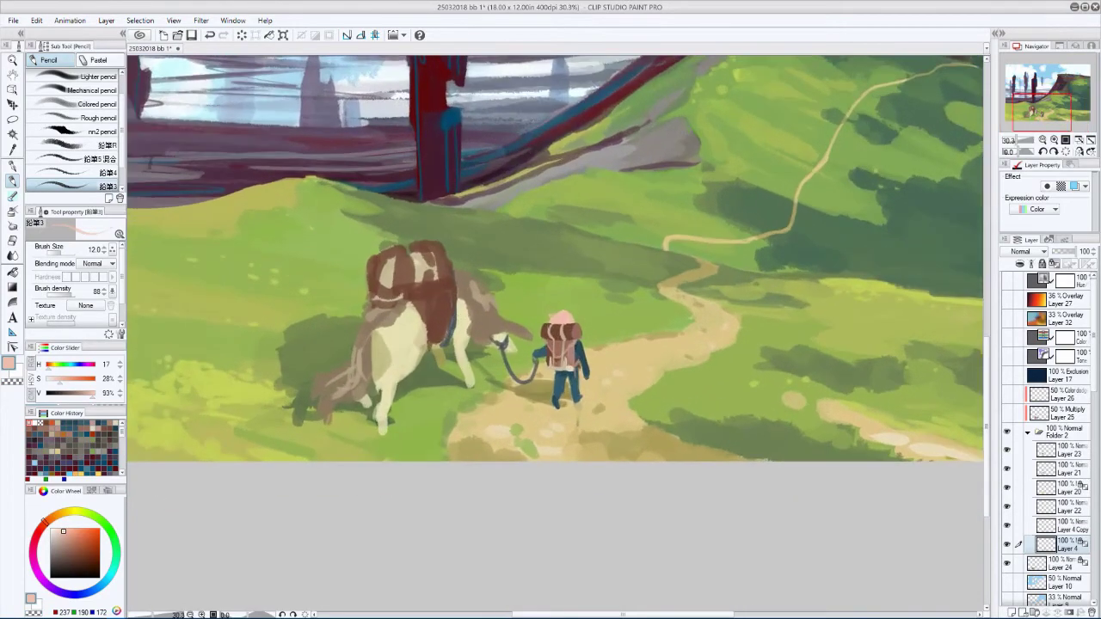
- Paint the traveller's arms dark brown (H 15, S 64, V 21) with the pencil at size 50 in the greyscale view
key("bracketright")
key("bracketright")
key("bracketright")
key("bracketright")
key("bracketright")
left_click(1007, 281)
left_click(85, 570)
left_click(82, 568)
key("bracketright")
left_click_drag(585, 360, 592, 375)
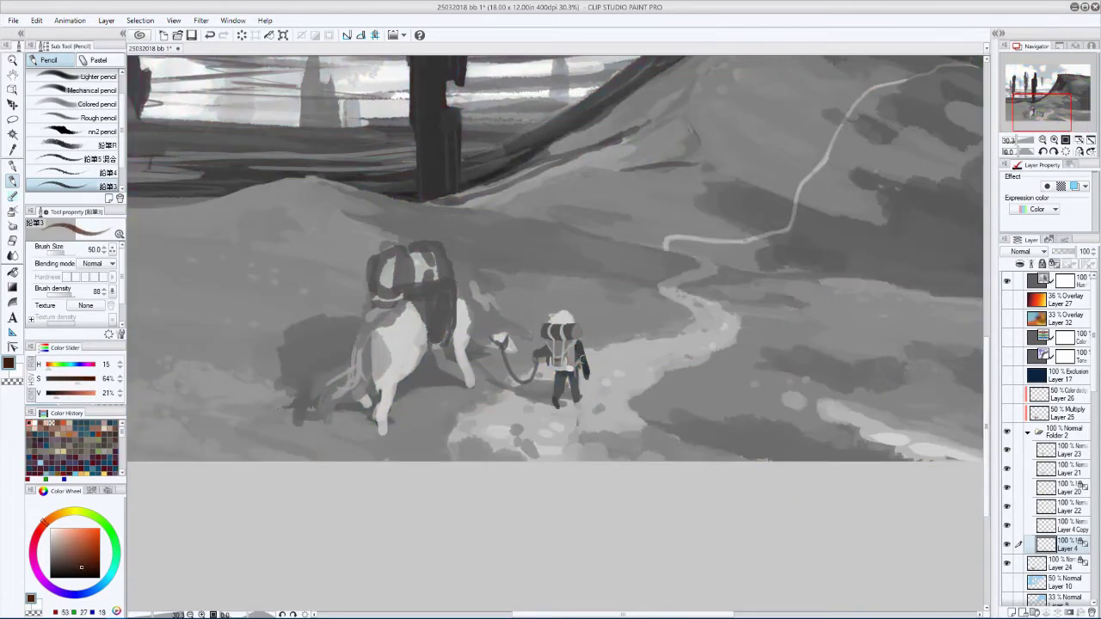
- Undo the last stroke and paint the traveller's lower legs pinkish grey (H 15, S 18, V 83) with the pencil at size 60
key("h")
key("bracketright")
key("ctrl+z")
left_click(59, 538)
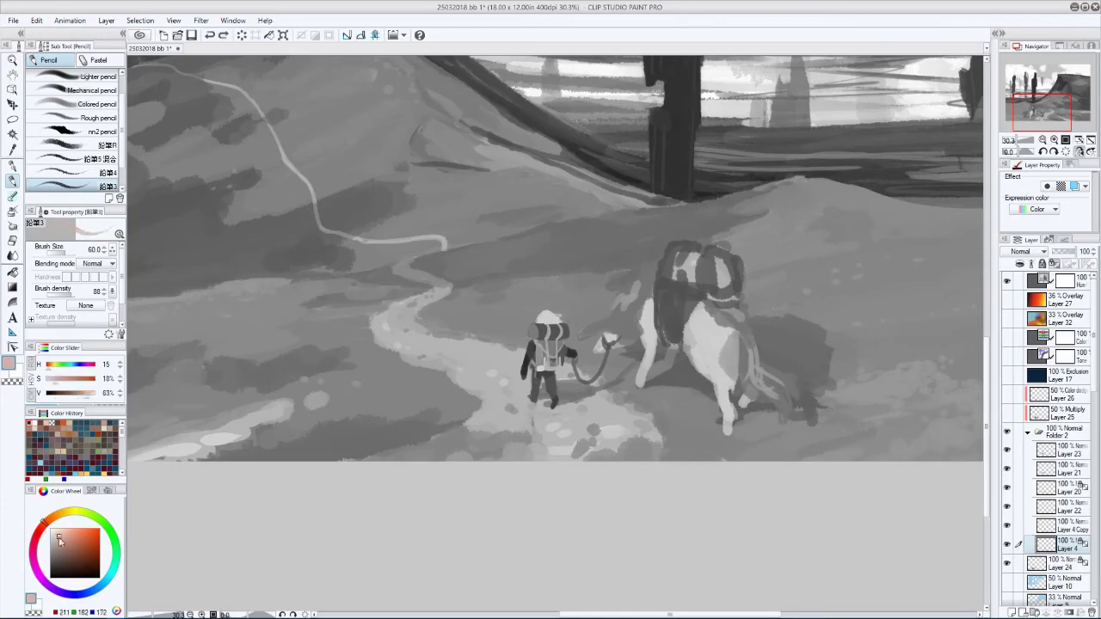
left_click_drag(533, 383, 534, 399)
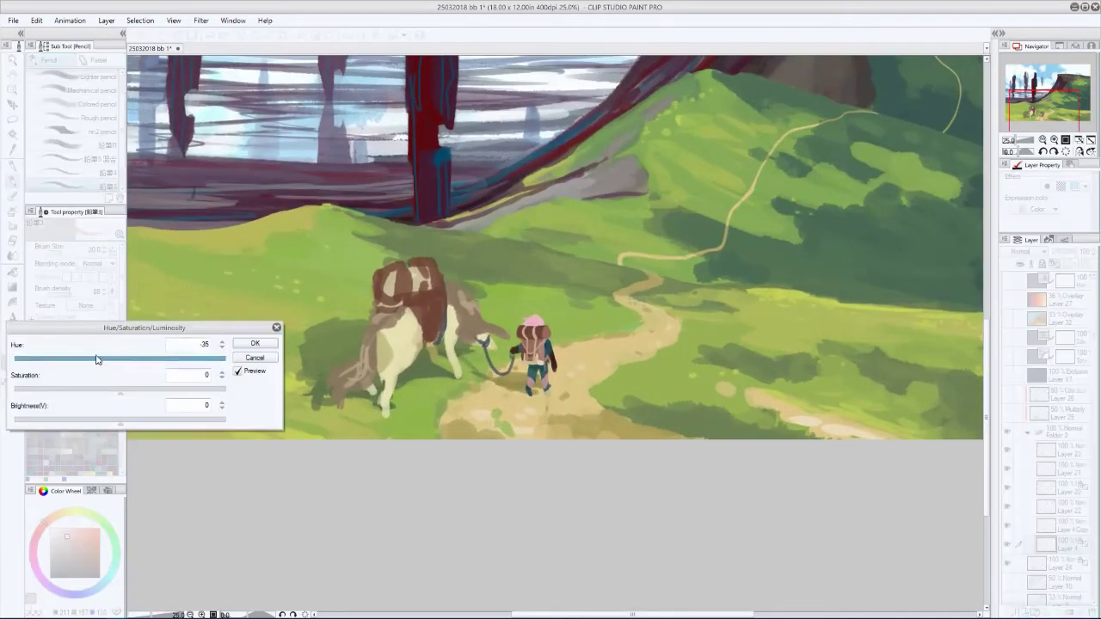
left_click_drag(66, 361, 194, 368)
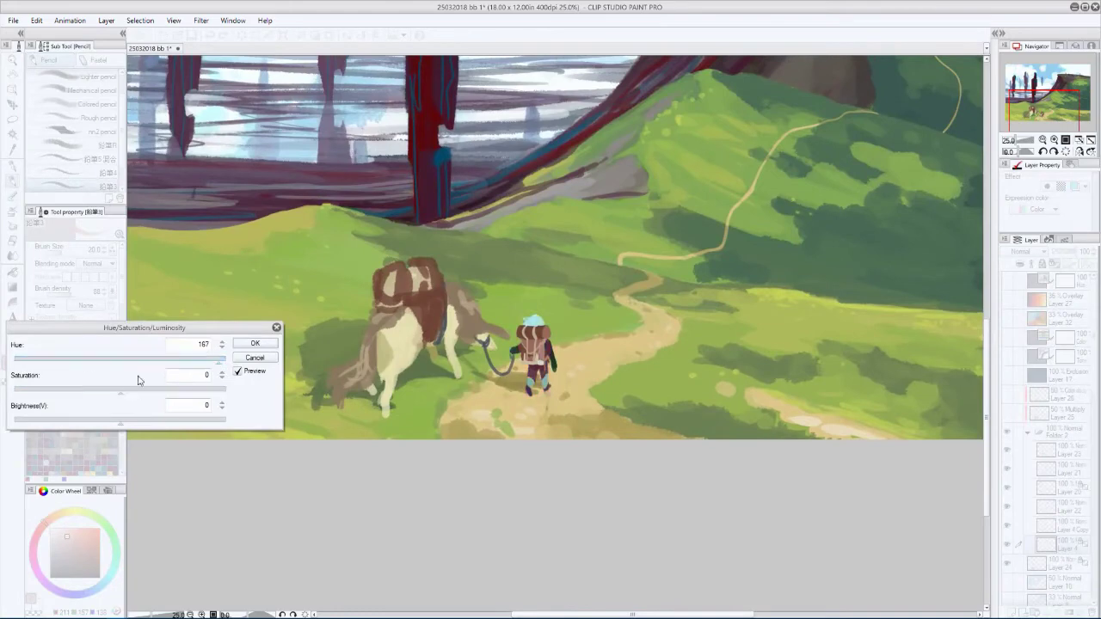
left_click(242, 359)
scroll(698, 390, "up", 2)
scroll(546, 345, "up", 1)
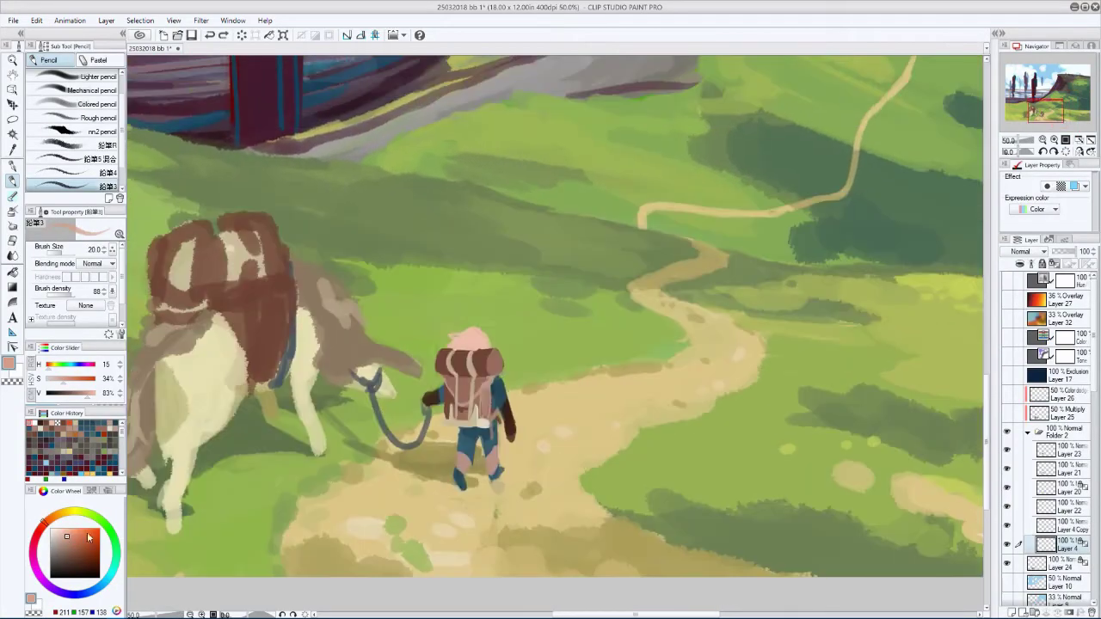
- Paint dark brown boots (H 15, S 40, V 20) over the traveller's lower legs with the pencil at size 40
left_click(70, 568)
key("bracketright")
key("bracketright")
key("bracketright")
mouse_move(490, 449)
left_mouse_down()
mouse_move(497, 478)
mouse_move(492, 464)
left_mouse_up()
left_click_drag(465, 449, 461, 487)
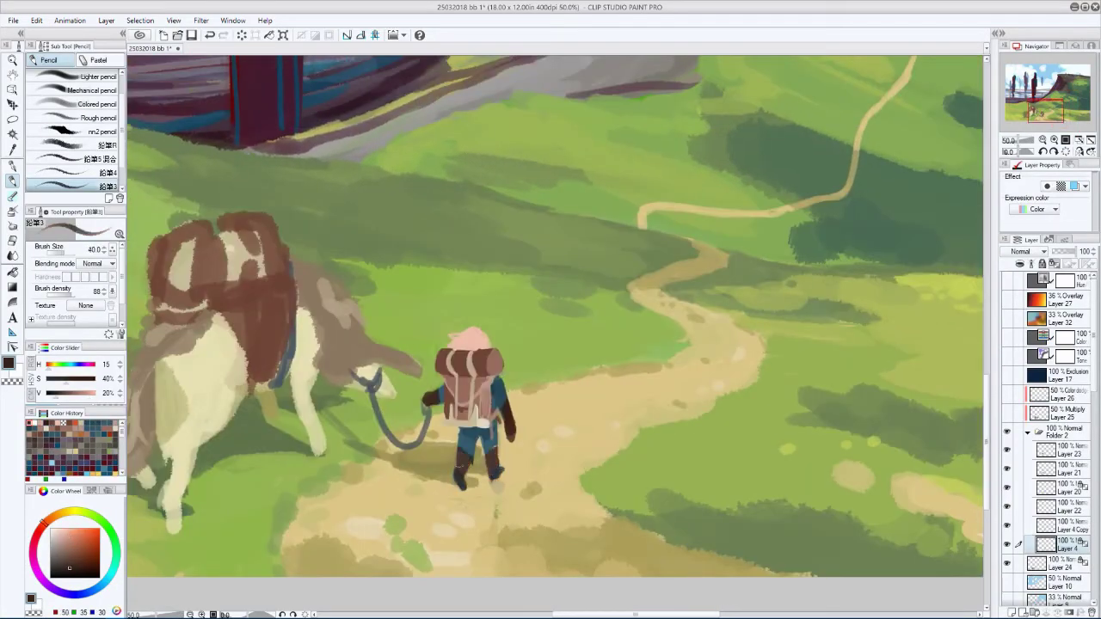
key("h")
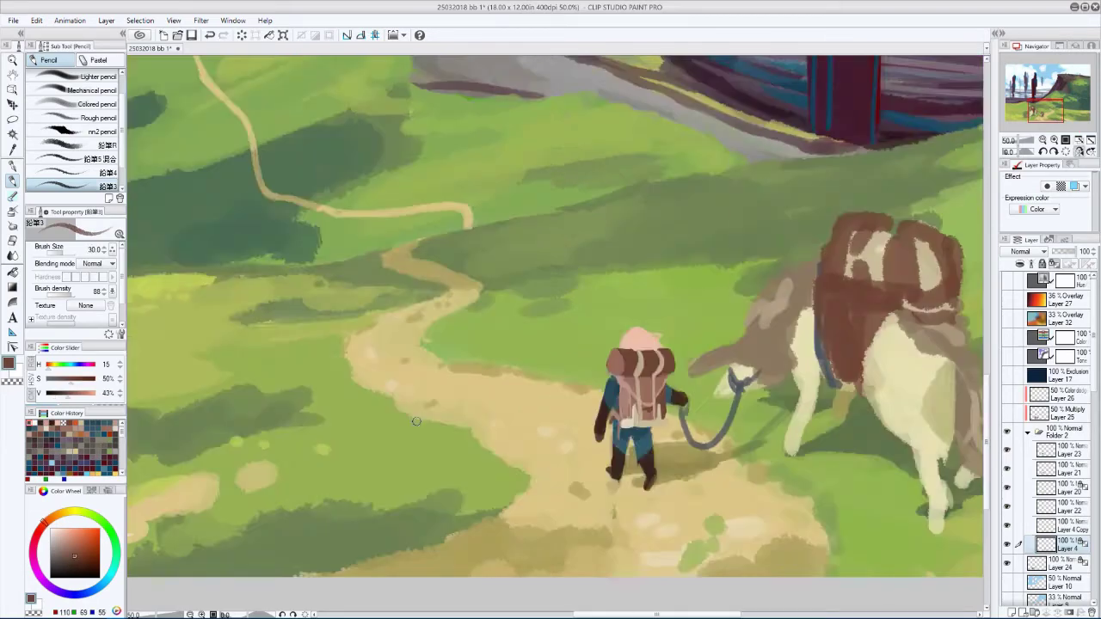
key("h")
- Shift the traveller's hat to a warmer peach (H 31, S 28, V 93) and reduce the pencil to size 25
key("bracketright")
left_click(465, 336, "alt")
left_click_drag(465, 336, 473, 340)
key("bracketleft")
key("bracketleft")
key("bracketleft")
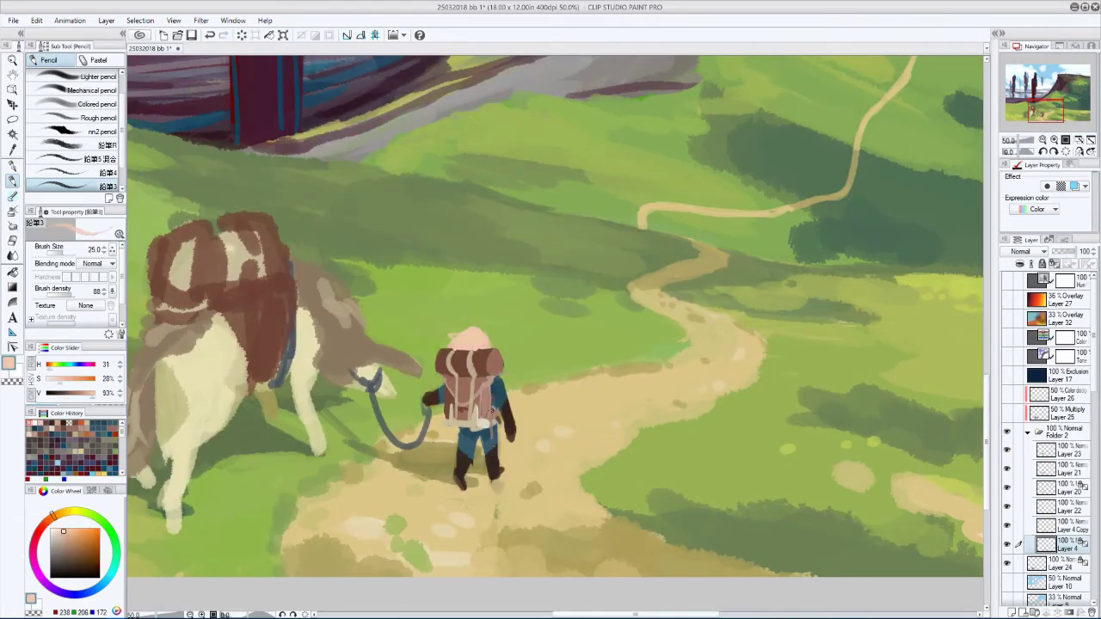
- Paint the traveller's trousers dark brown with the G-pen at size 60
key("p")
left_click(482, 435, "alt")
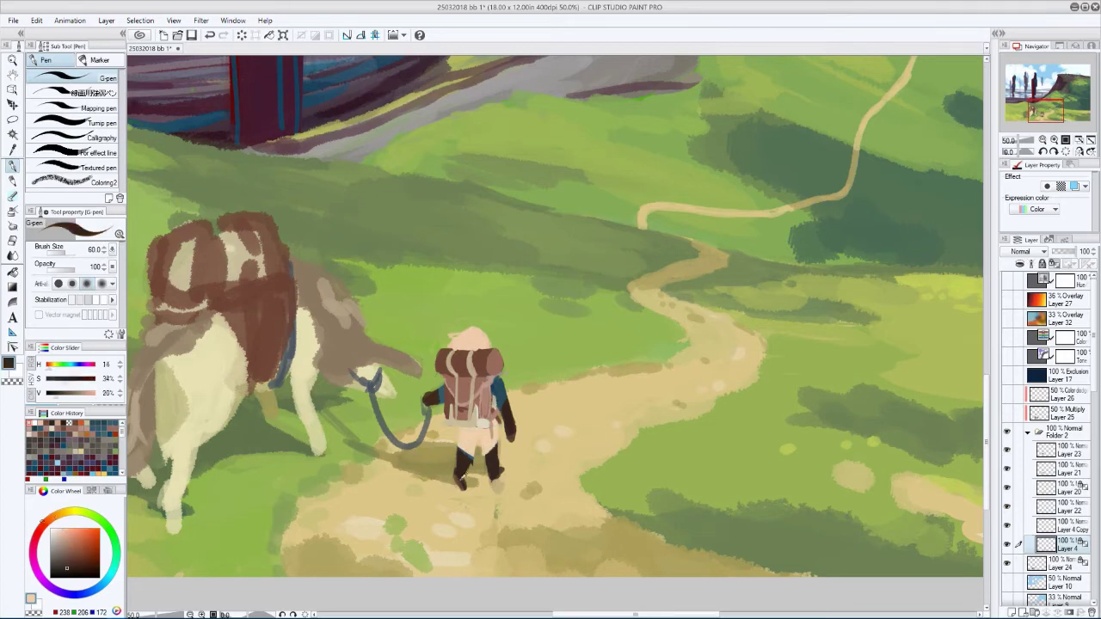
left_click_drag(469, 417, 493, 441)
key("h")
key("h")
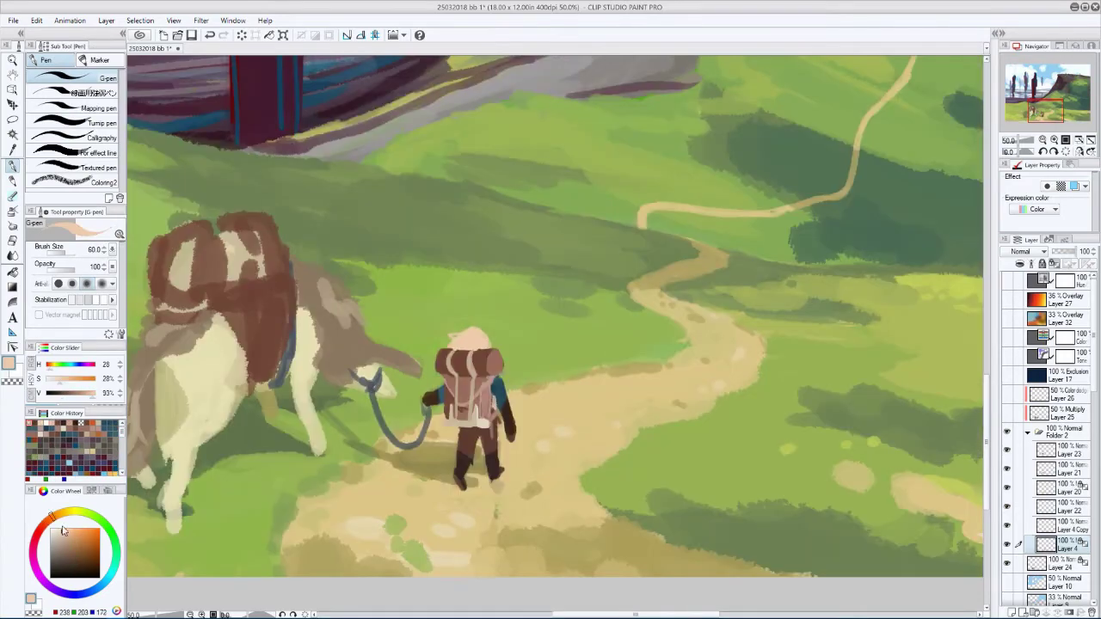
- Repaint the traveller's sleeves pale cream (H 29, S 20, V 90) with the G-pen at size 20
left_click(472, 398, "alt")
left_click_drag(492, 379, 503, 409)
key("bracketleft")
key("bracketleft")
key("bracketleft")
key("bracketleft")
left_click(67, 528)
left_click(54, 517)
key("h")
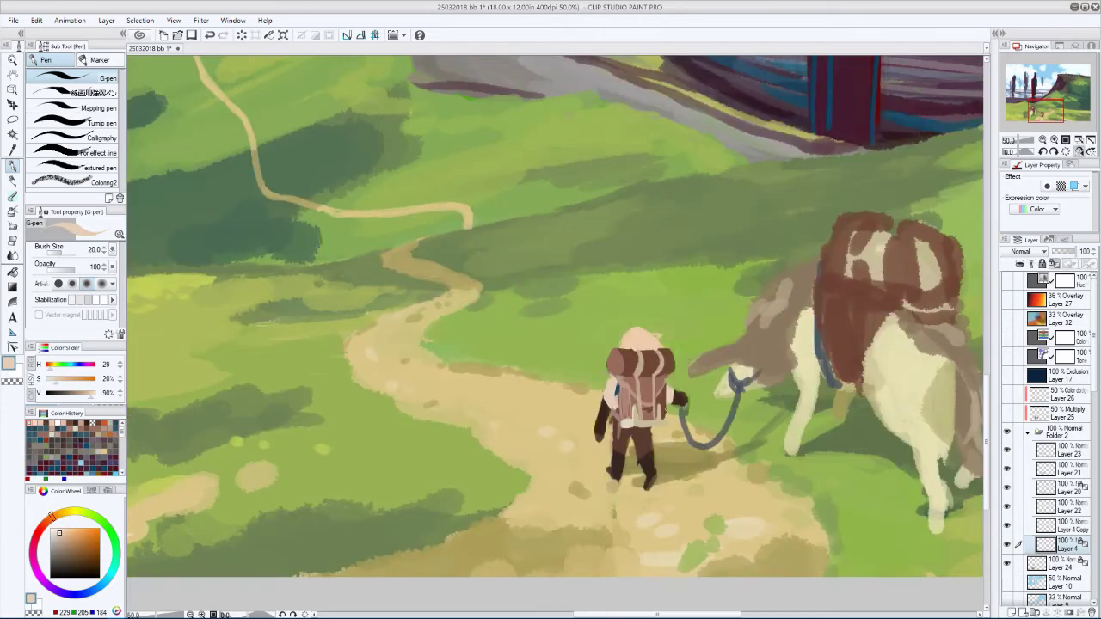
key("bracketleft")
key("bracketleft")
key("h")
- Darken the traveller's sleeves to taupe (H 29, S 26, V 56) with the G-pen at size 25, checking values in greyscale
left_click_drag(431, 344, 513, 456)
left_click(67, 536)
key("bracketright")
key("bracketright")
left_click_drag(578, 490, 587, 534)
left_click(69, 540)
key("bracketright")
key("h")
key("h")
left_click(1007, 280)
left_click(62, 549)
key("bracketright")
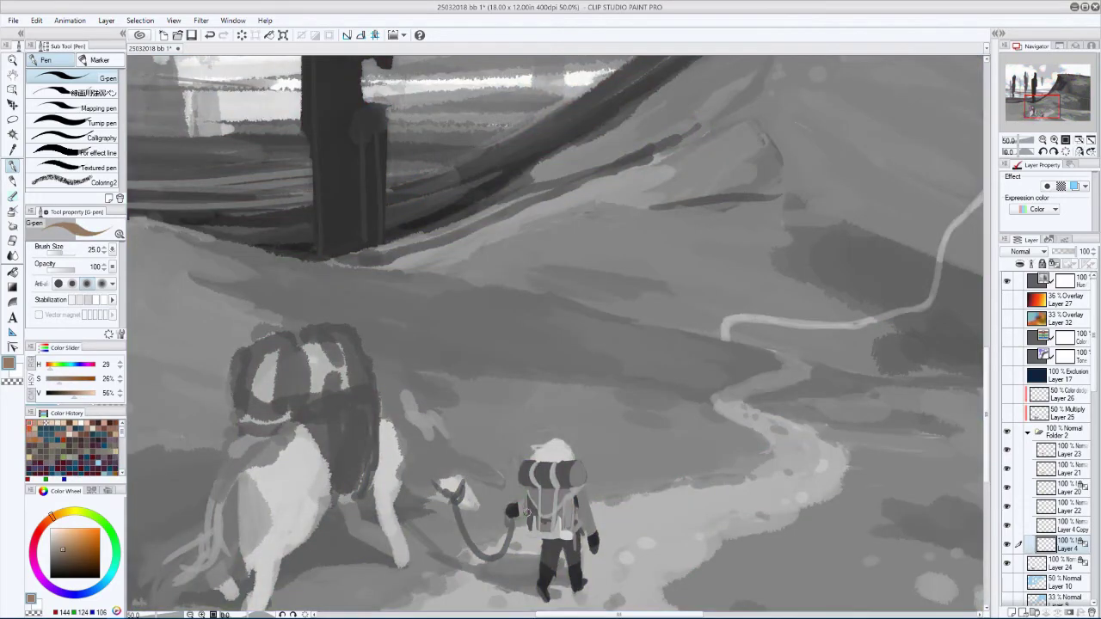
left_click(1007, 281)
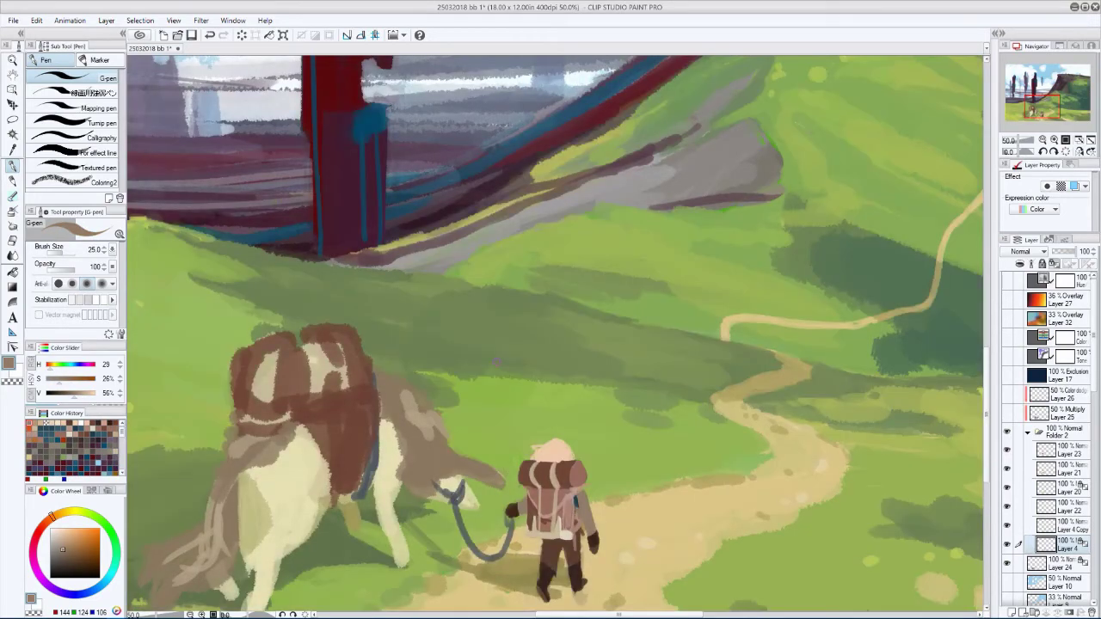
- Try a hue shift of -13 and a brightness of -42 on the backpack in Layer 4 Copy
left_click(1058, 525)
key("ctrl+u")
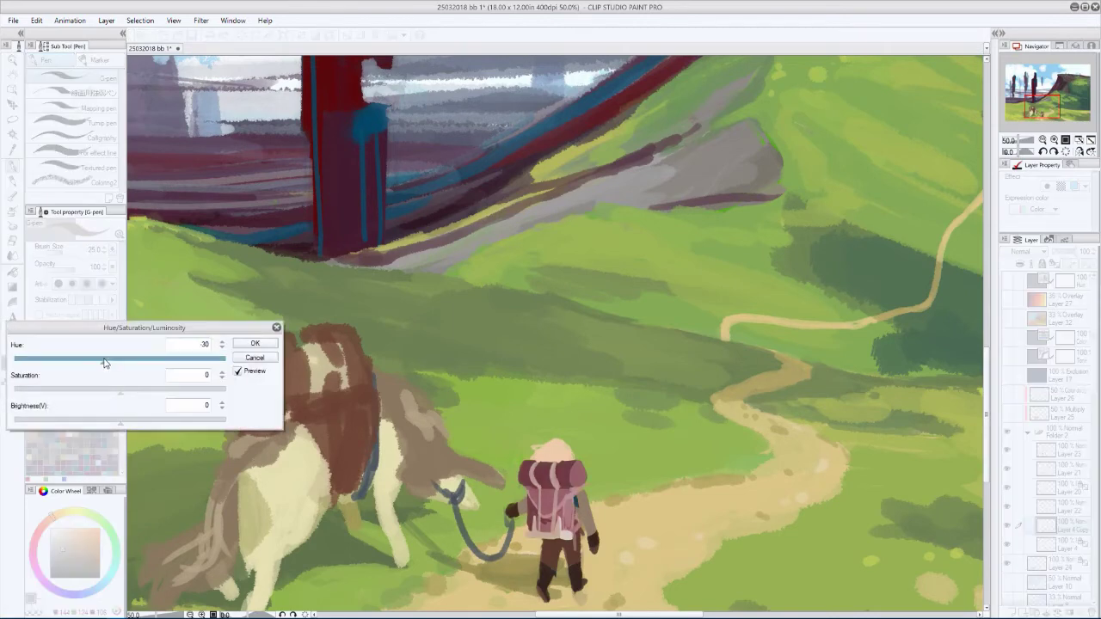
left_click_drag(103, 362, 76, 421)
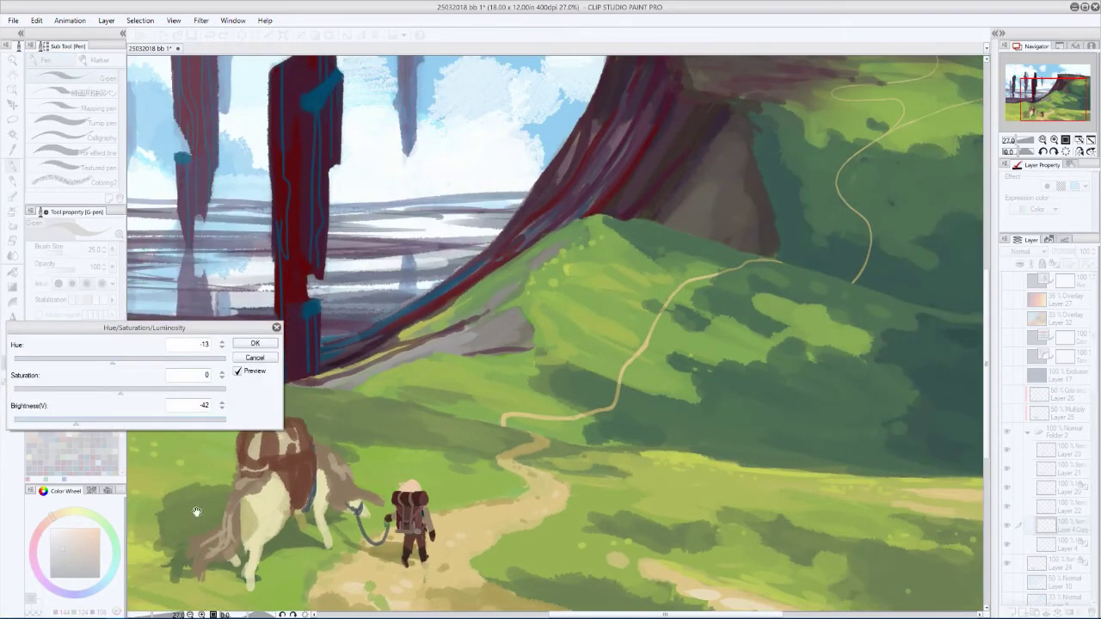
key("Return")
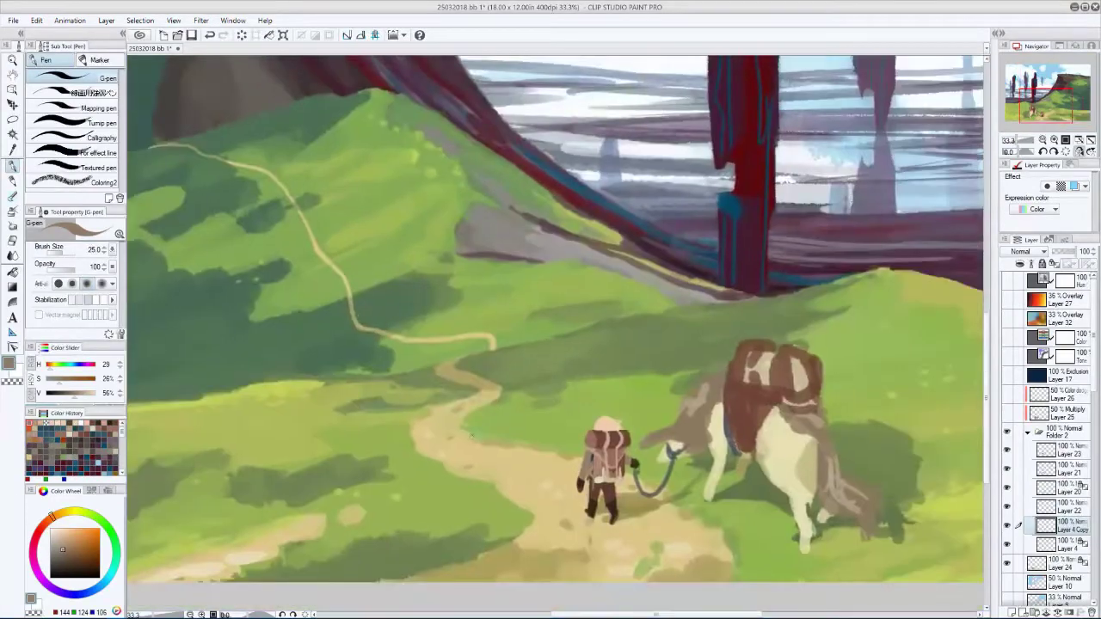
scroll(472, 437, "up", 2)
key("h")
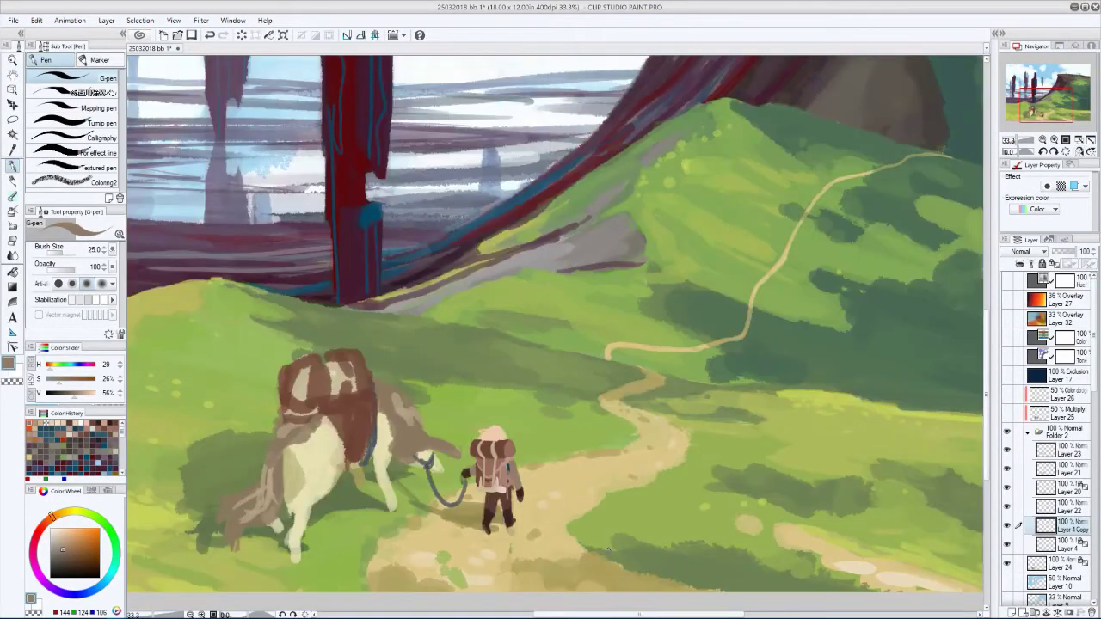
- Show the baggage on Layer 23 and touch up the pack animal's legs on Layer 20 in pale cream with the 鉛筆3 pencil at size 17–30
left_click(1008, 449)
left_click(1046, 488)
scroll(289, 432, "up", 2)
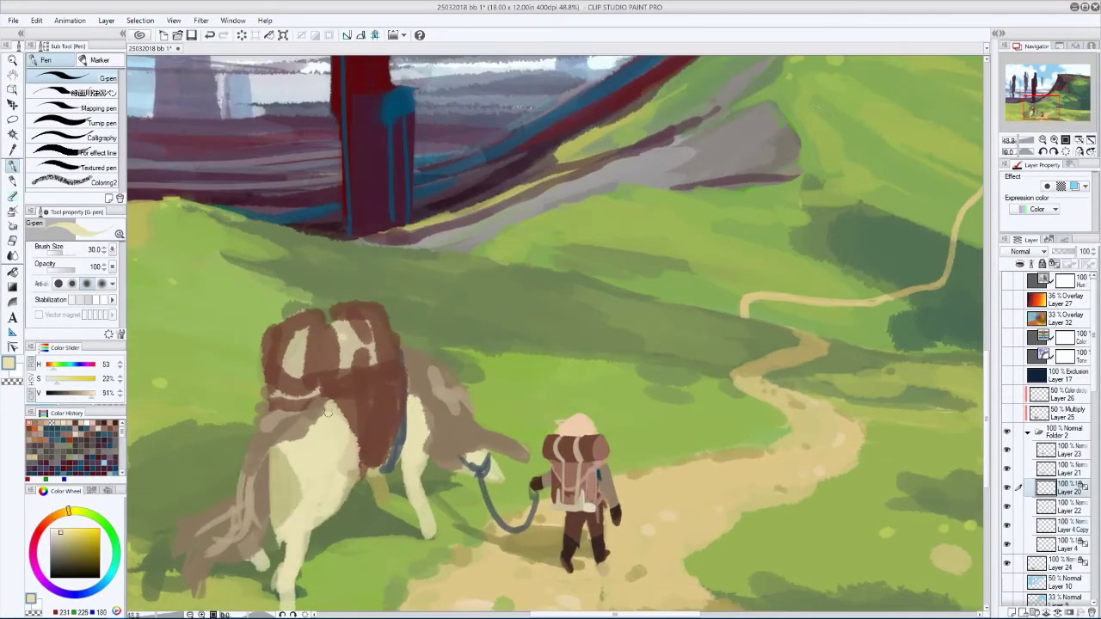
left_click_drag(290, 433, 307, 377)
key("p")
left_click(1007, 414)
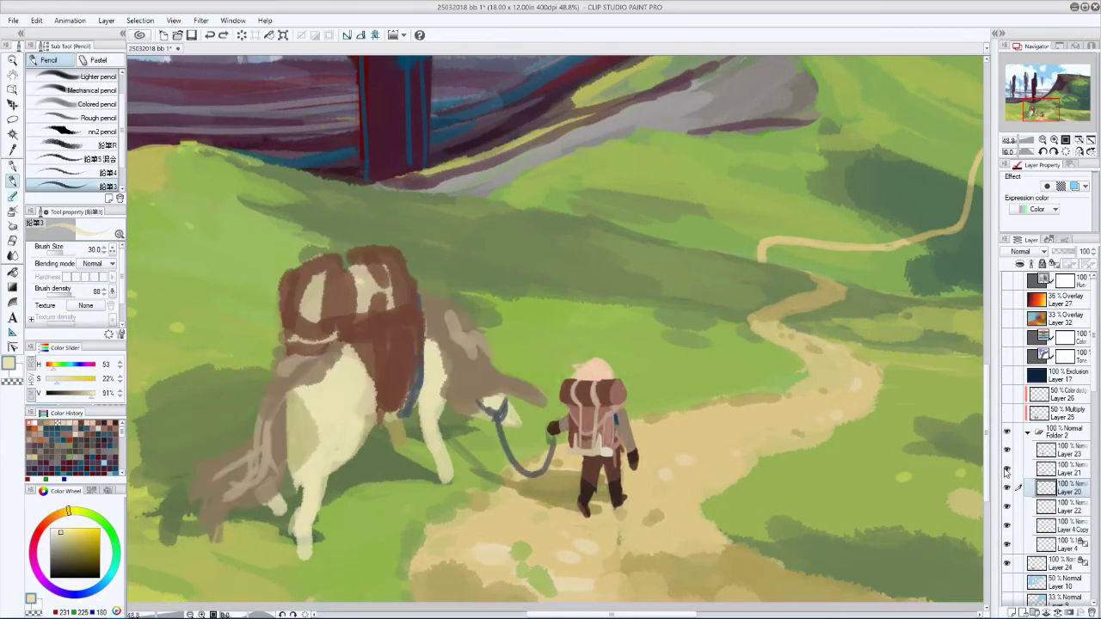
key("bracketleft")
key("h")
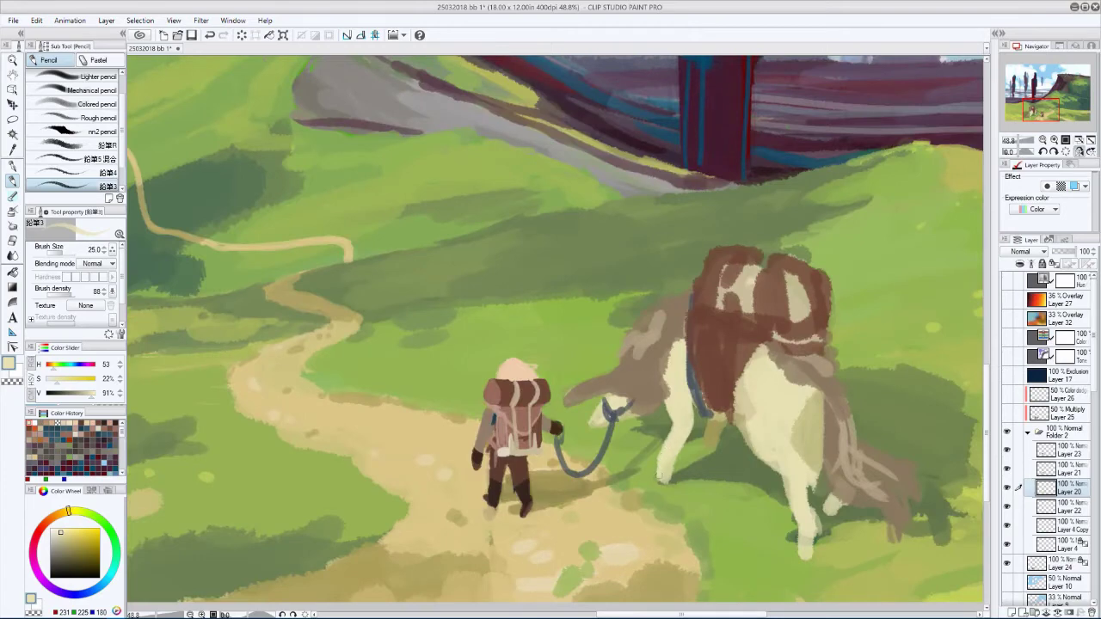
key("bracketleft")
key("h")
key("bracketleft")
key("h")
key("h")
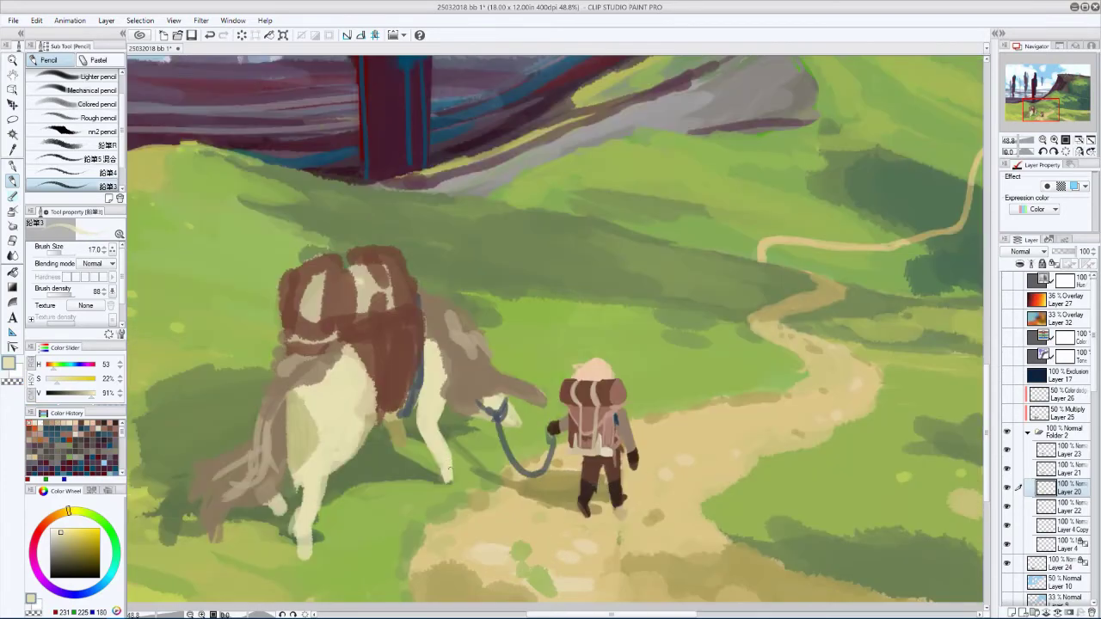
- Refine the outlines of the pack animal's lower legs and hooves on Layer 20 with small pencil strokes, checking the shape mirrored
key("bracketright")
key("h")
key("h")
key("h")
key("h")
key("bracketleft")
key("h")
key("h")
key("bracketleft")
key("bracketleft")
key("bracketleft")
key("minus")
left_click_drag(646, 369, 475, 413)
key("bracketright")
key("bracketright")
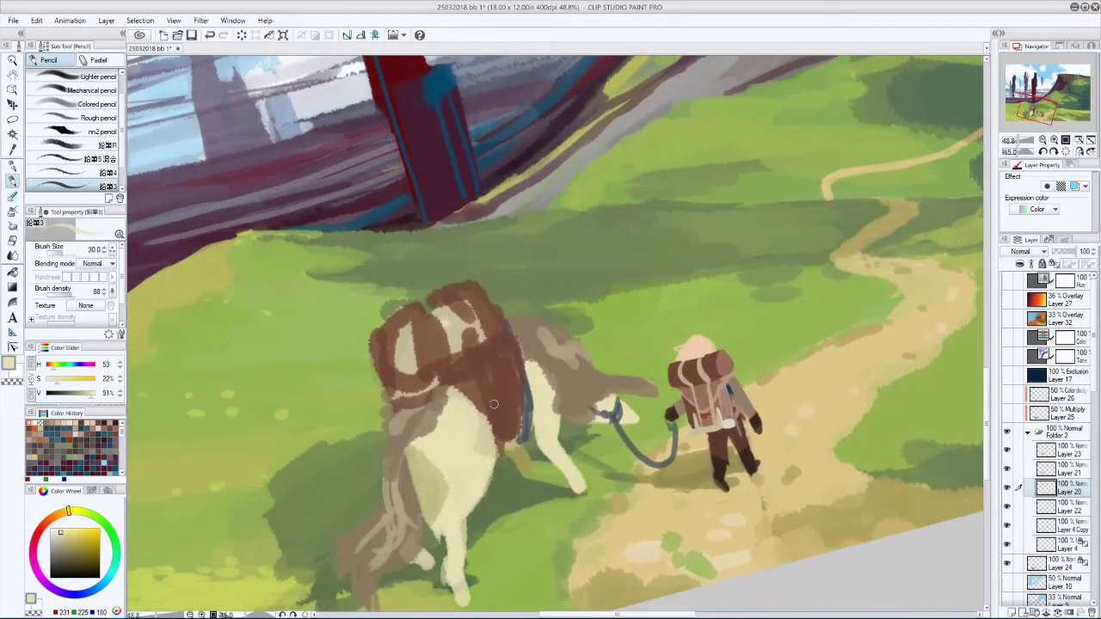
- Hide the baggage layer and reshape the pack animal's belly and upper legs on Layer 20 in cream (H 53, S 22, V 90)
key("ctrl+z")
key("h")
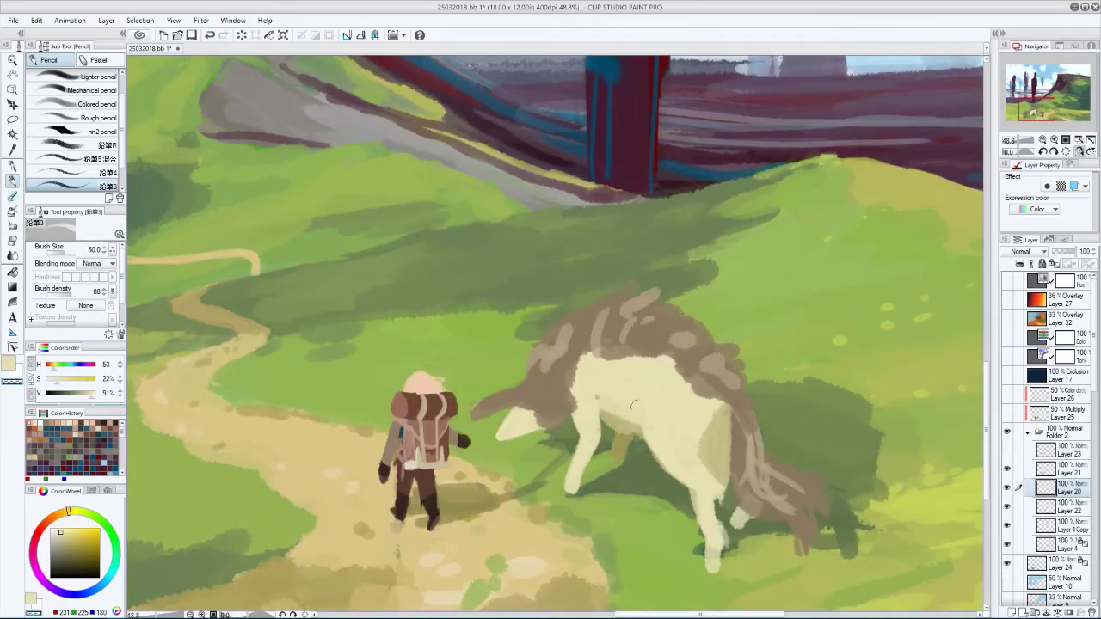
key("bracketleft")
key("h")
left_click(503, 411, "alt")
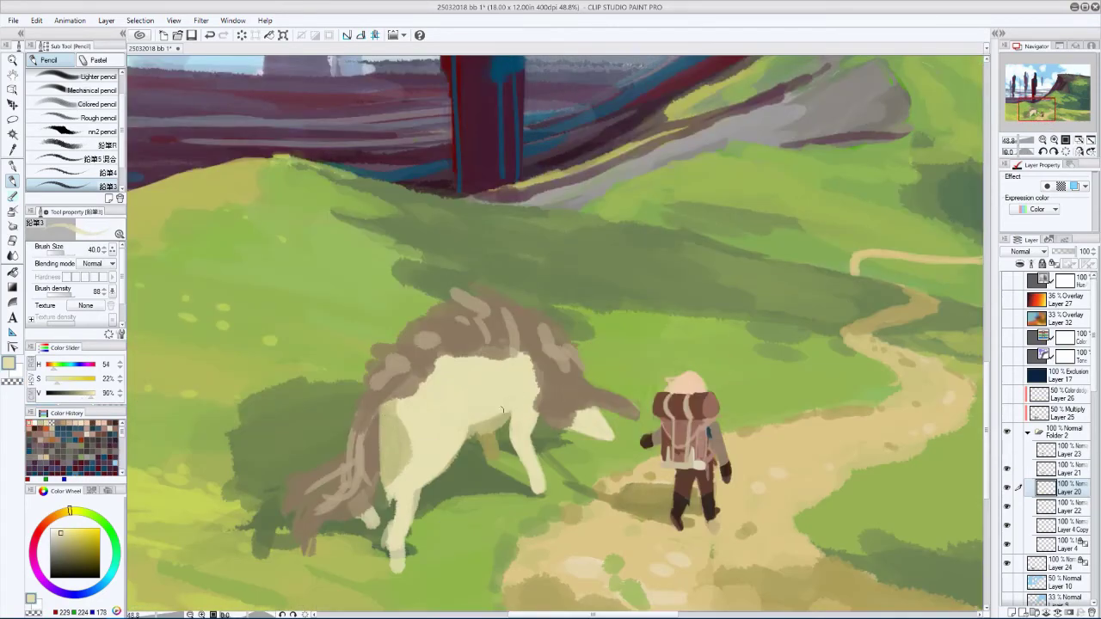
key("h")
left_click(701, 483, "alt")
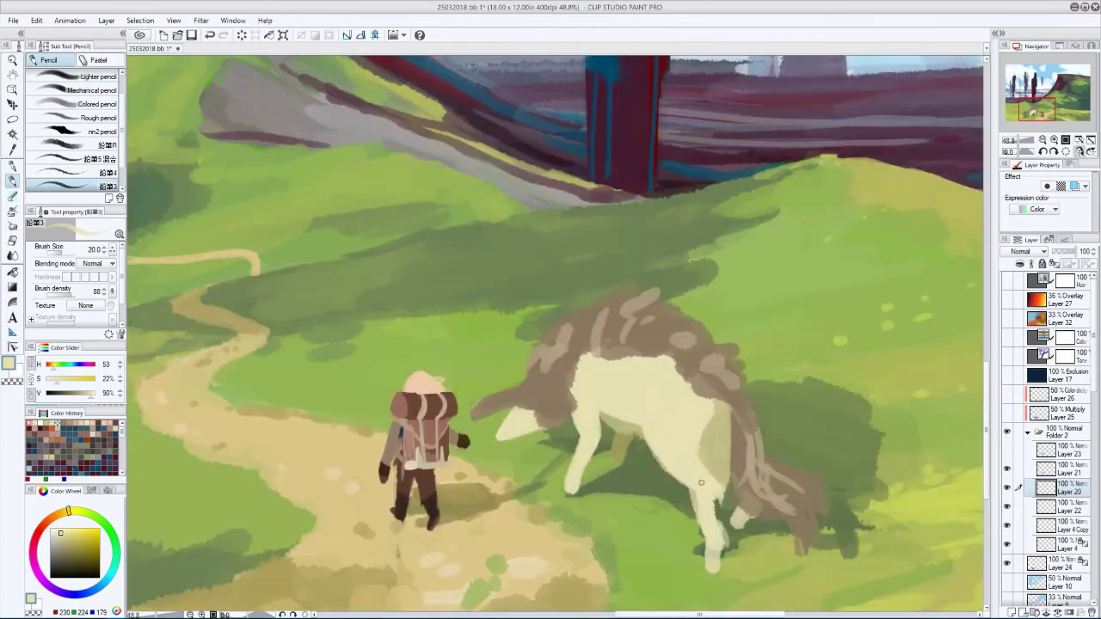
key("h")
key("h")
key("h")
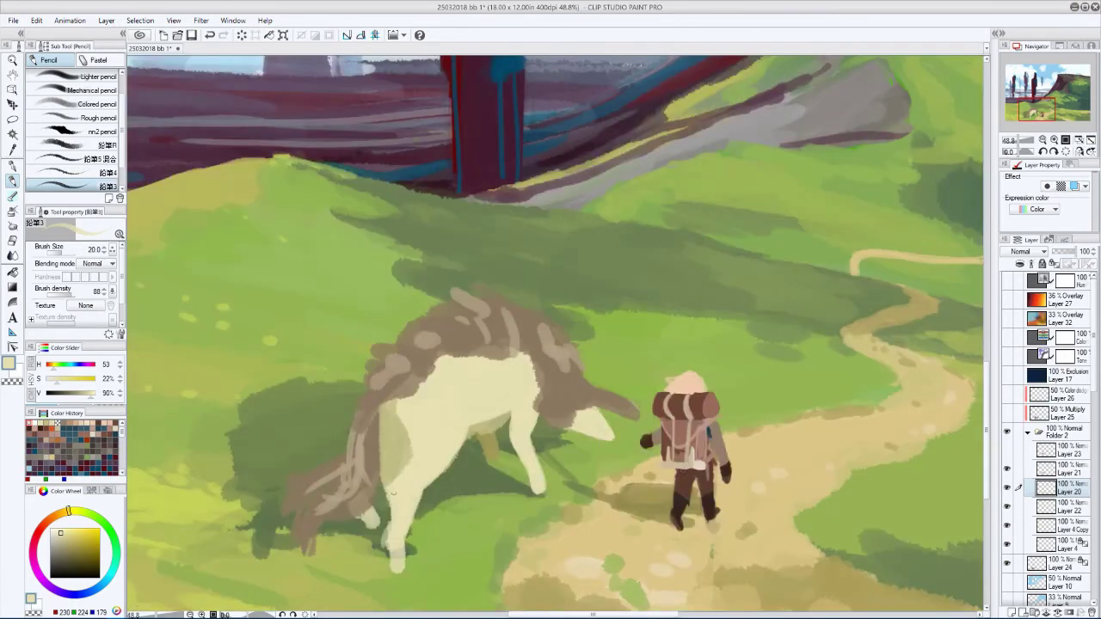
- Slim the near hind leg and shade the pack animal's underside in muted olive (H 60, S 31, V 70) at size 20
scroll(394, 569, "down", 2)
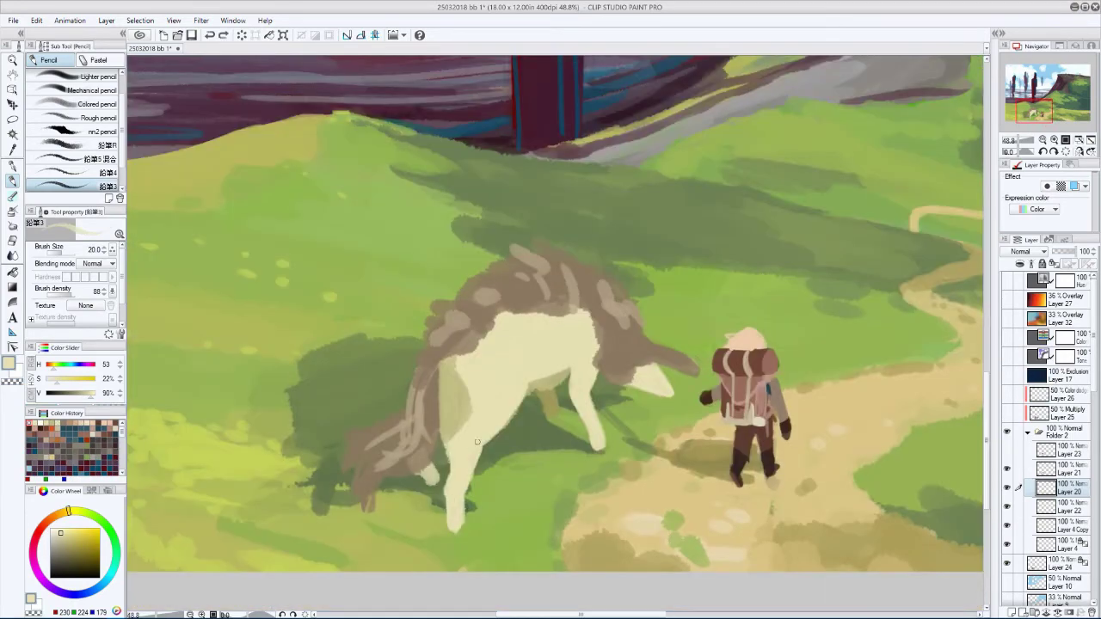
key("h")
scroll(556, 314, "down", 1)
key("h")
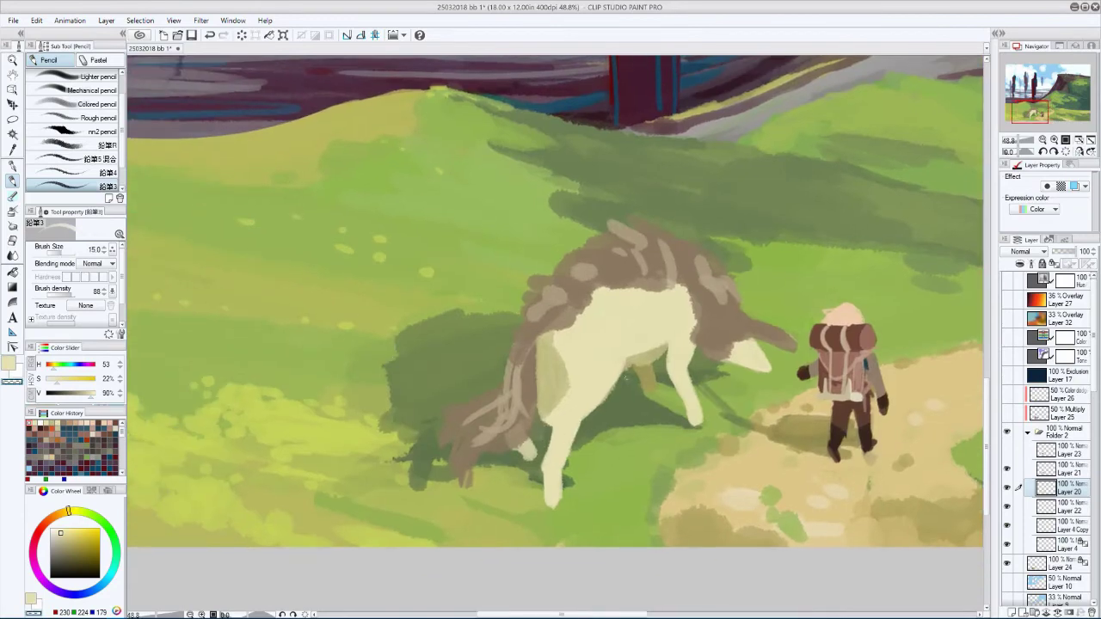
key("h")
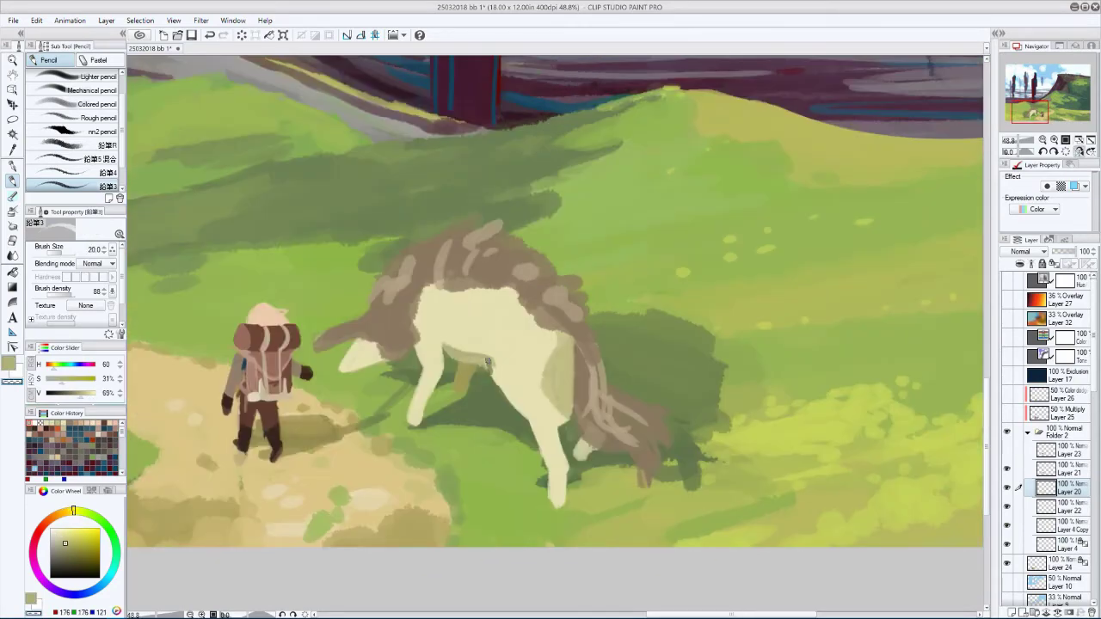
key("h")
key("ctrl+z")
left_click(554, 421, "alt")
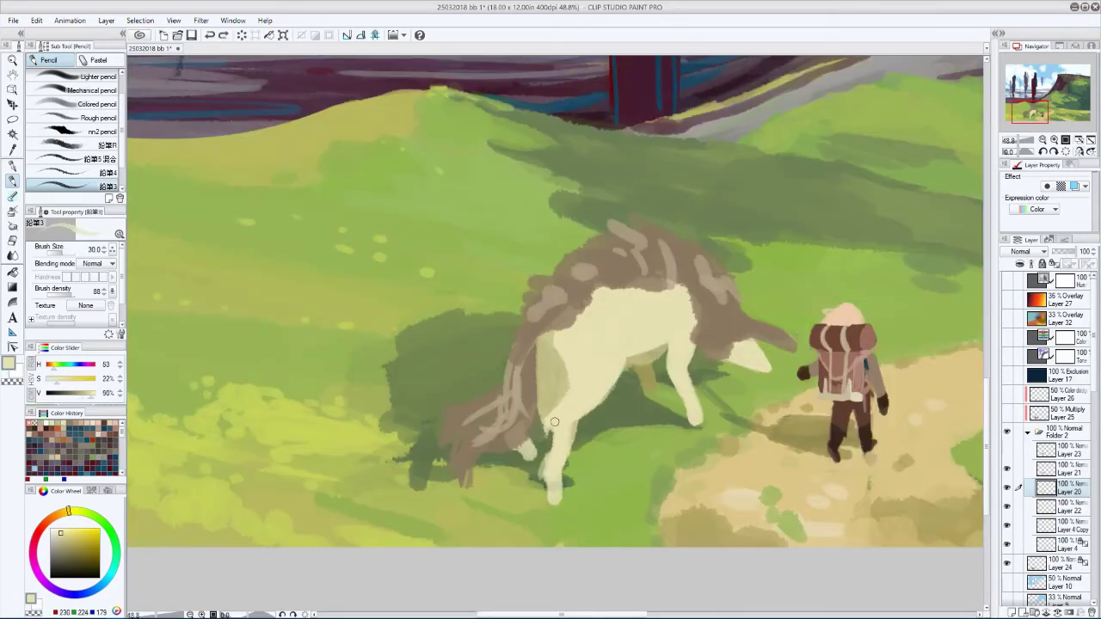
left_click(664, 354, "alt")
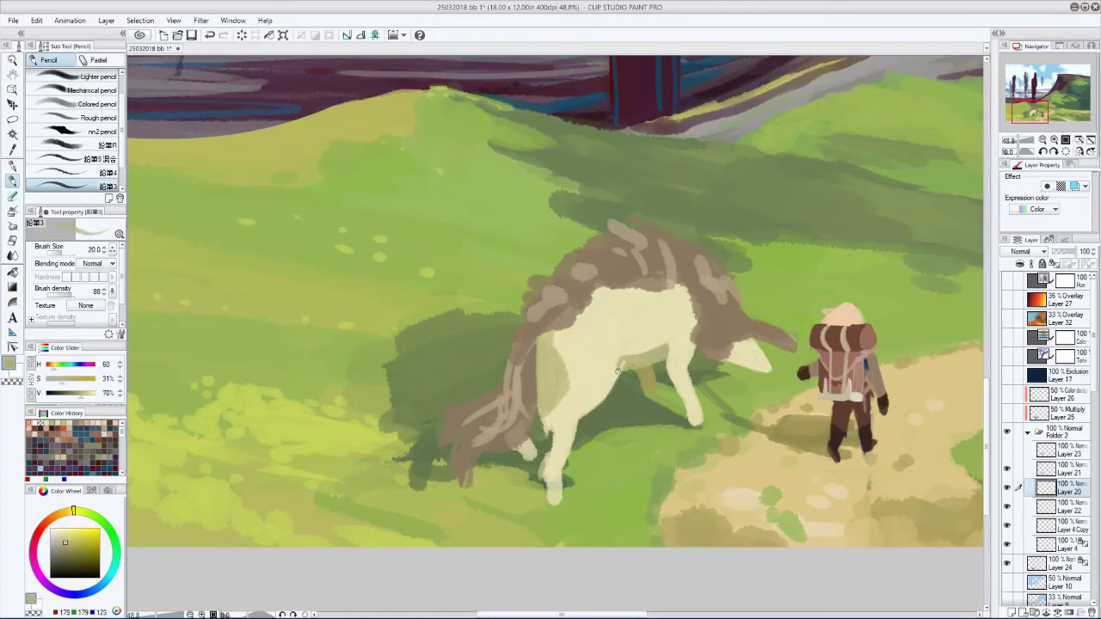
key("h")
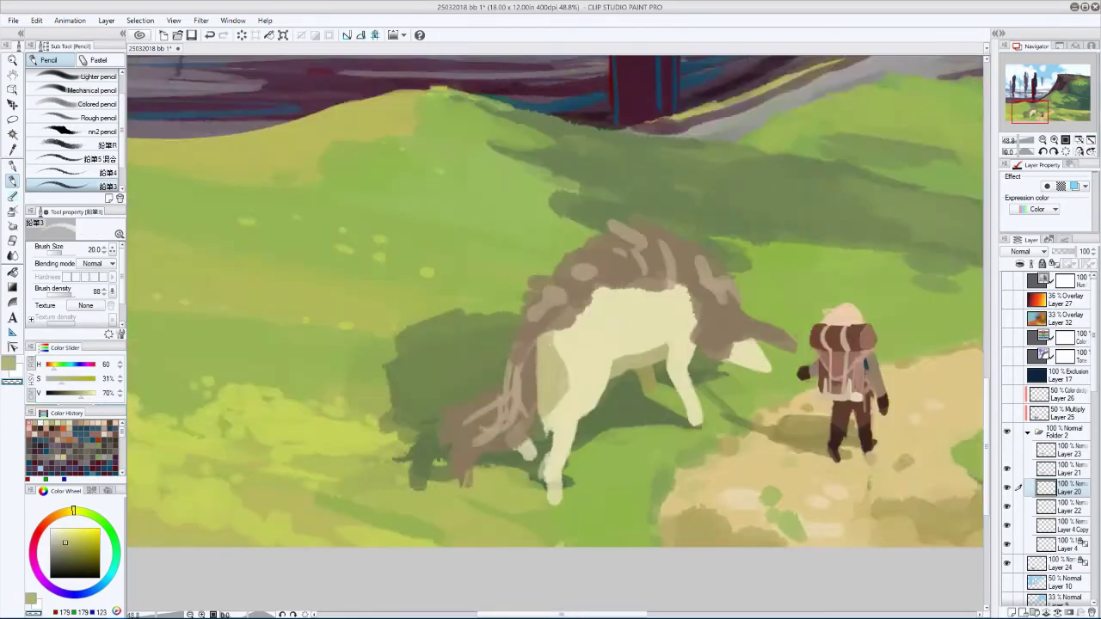
- Repaint the pack animal's rump and hind leg in cream and olive (H 56, S 30, V 77) with the pencil at size 30–60
key("h")
scroll(404, 391, "down", 3)
key("h")
left_click(593, 379, "alt")
key("h")
left_click_drag(593, 379, 272, 296)
key("bracketright")
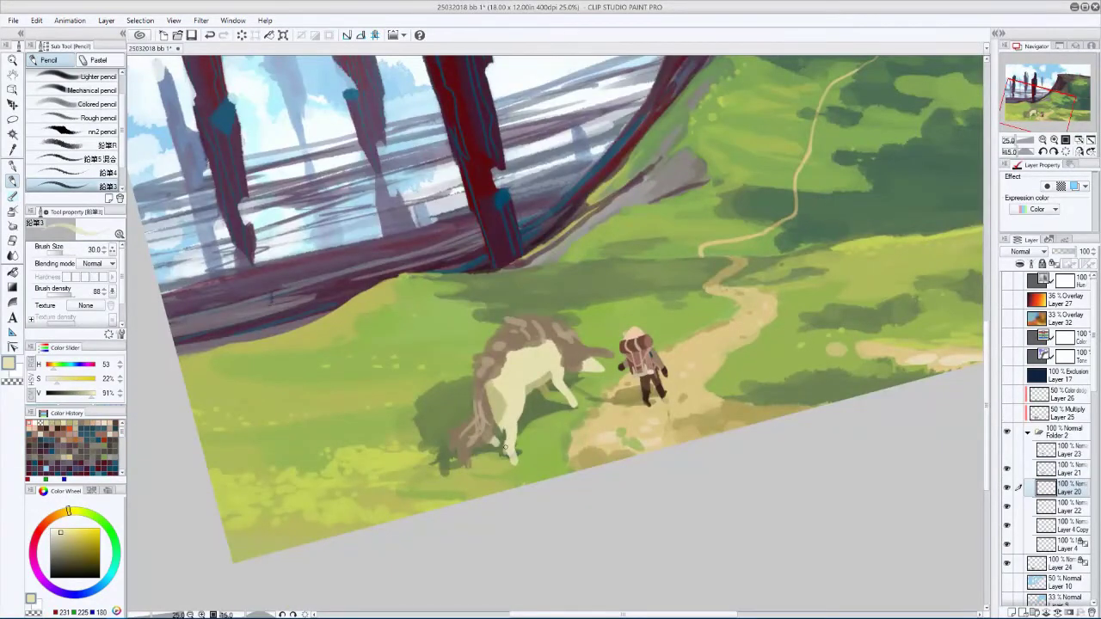
key("c")
key("bracketleft")
key("h")
key("h")
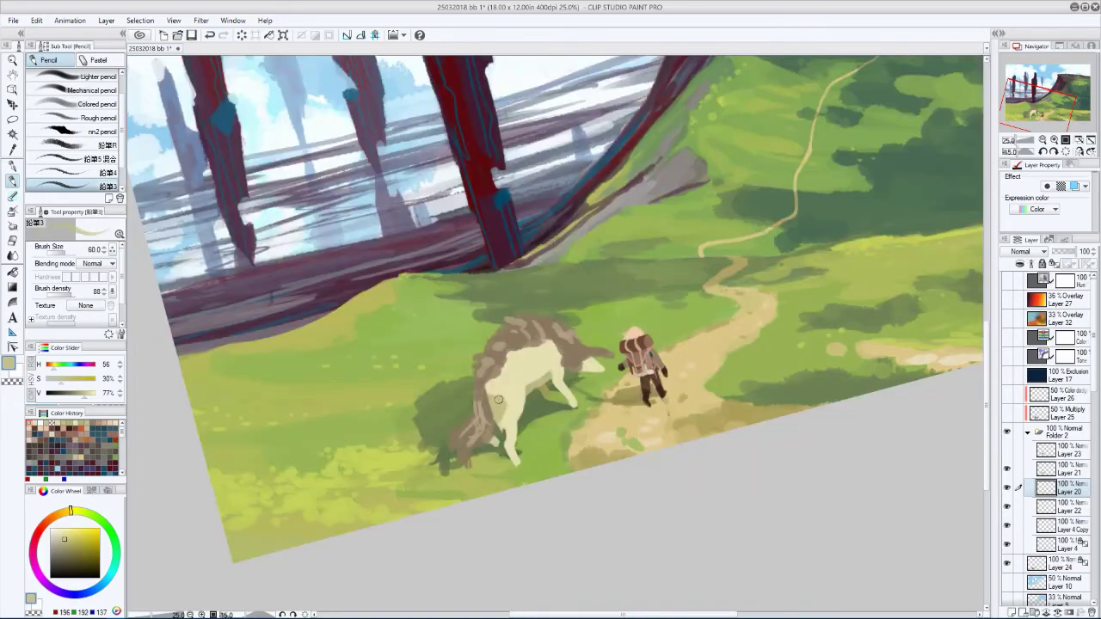
key("h")
key("h")
key("h")
key("h")
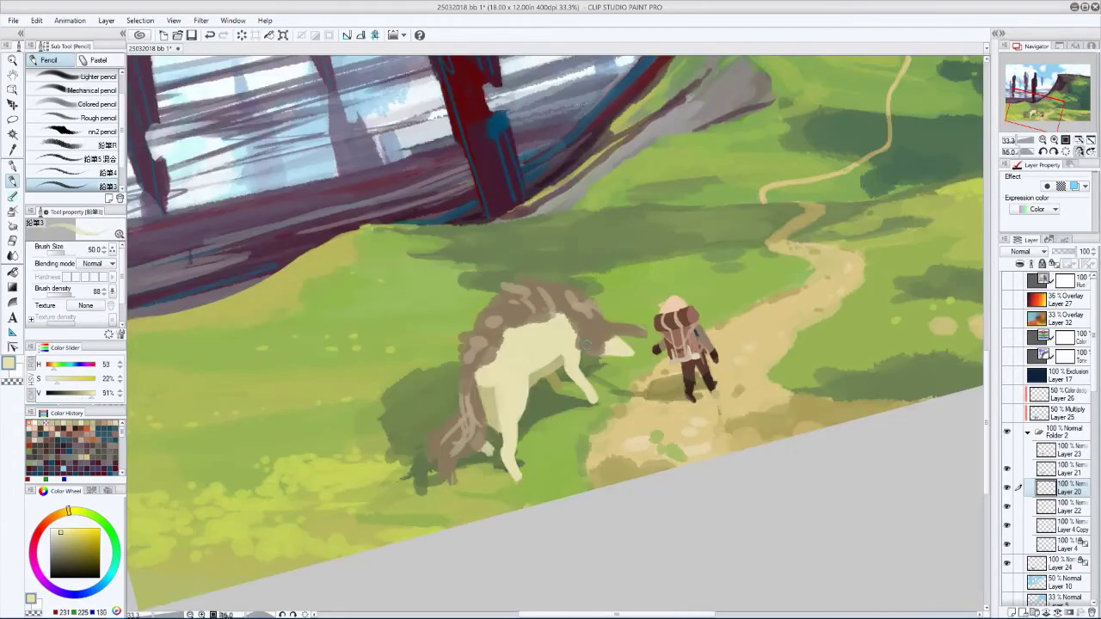
- Trim the pack animal's leg contours with transparent colour, add olive shading (H 57, S 31, V 75), and hide the fur on Layer 21
key("h")
key("bracketleft")
key("h")
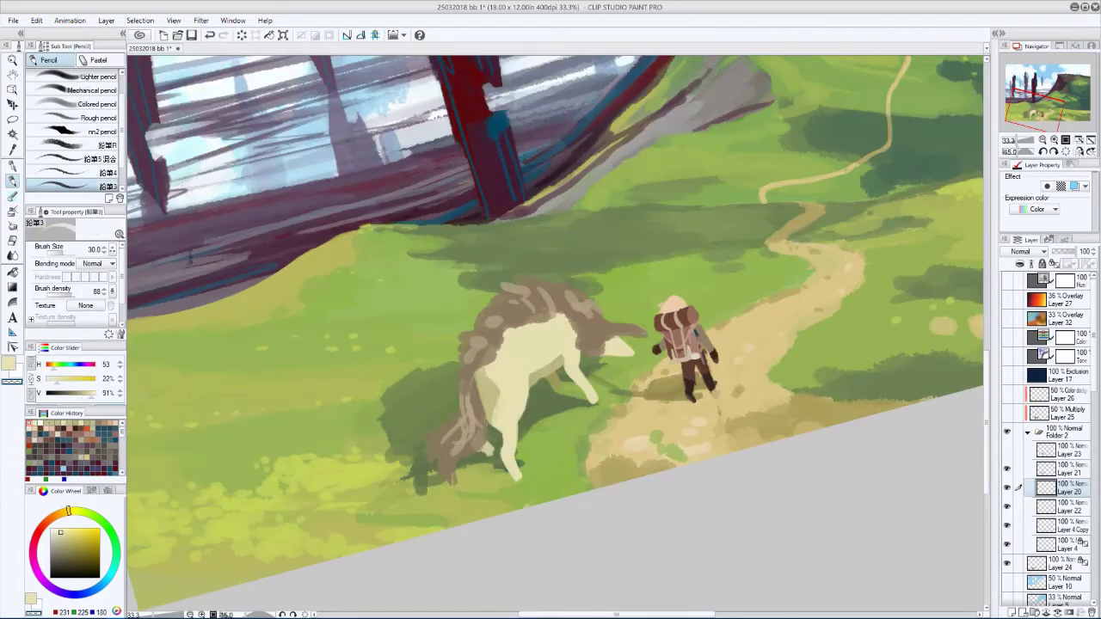
key("bracketleft")
key("h")
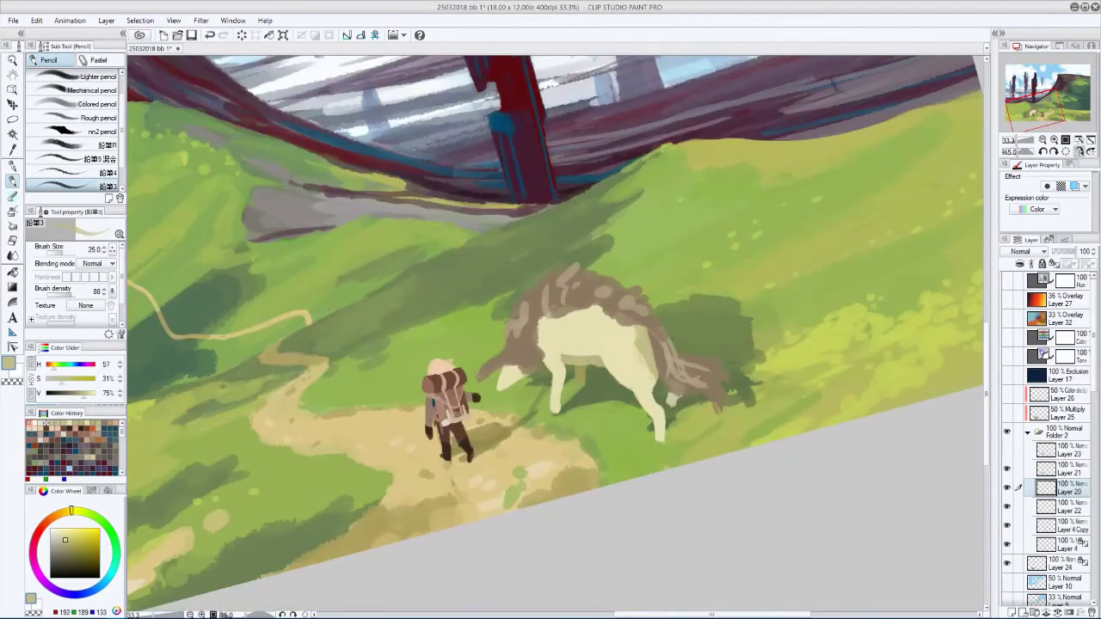
key("h")
key("c")
key("h")
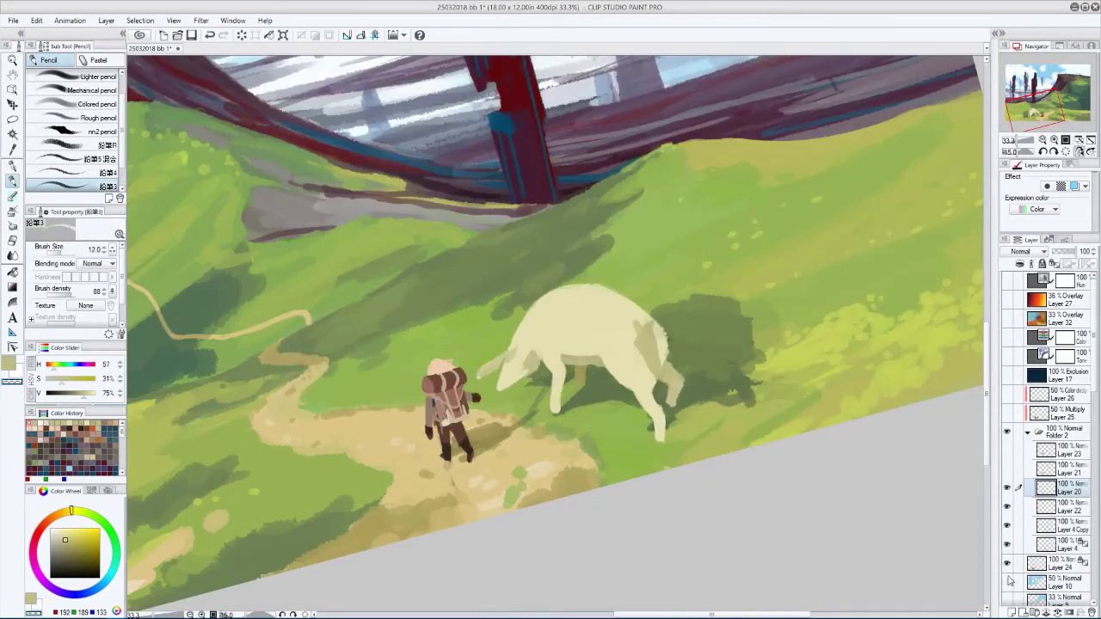
- Adjust the pack animal's far leg on Layer 22 to saturation 23 and brightness -17
key("ctrl+u")
mouse_move(120, 390)
left_mouse_down()
mouse_move(150, 392)
mouse_move(94, 423)
left_mouse_up()
key("Return")
key("p")
key("ctrl+u")
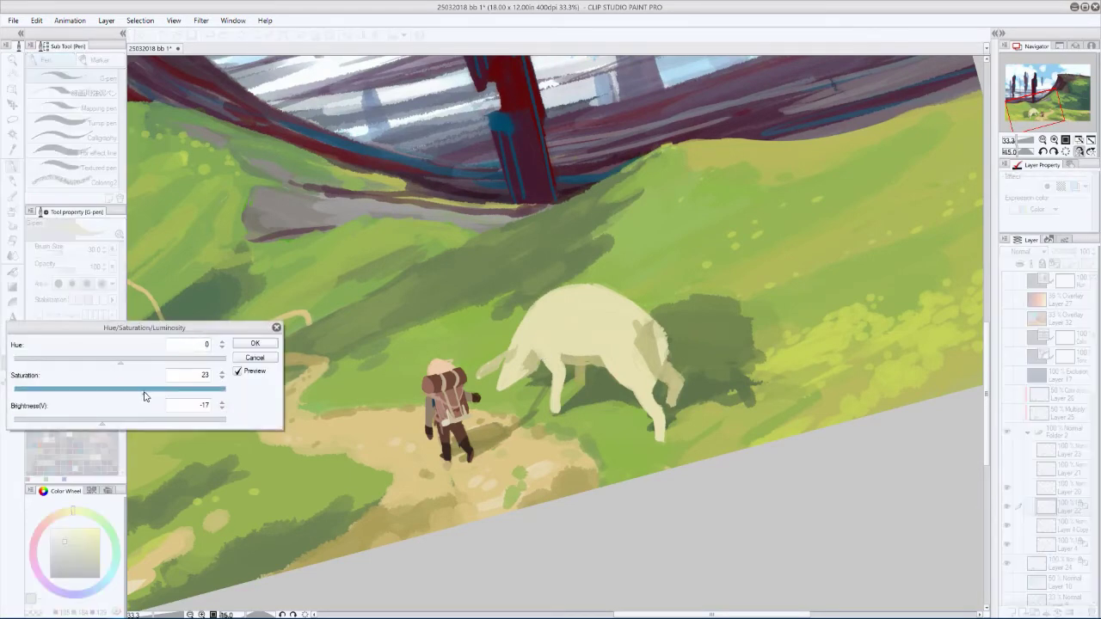
key("h")
key("Return")
- Darken the pack animal's far hind leg in olive (H 59, S 36, V 56) and touch up the far foreleg on Layer 22
left_click(443, 376, "ctrl+shift")
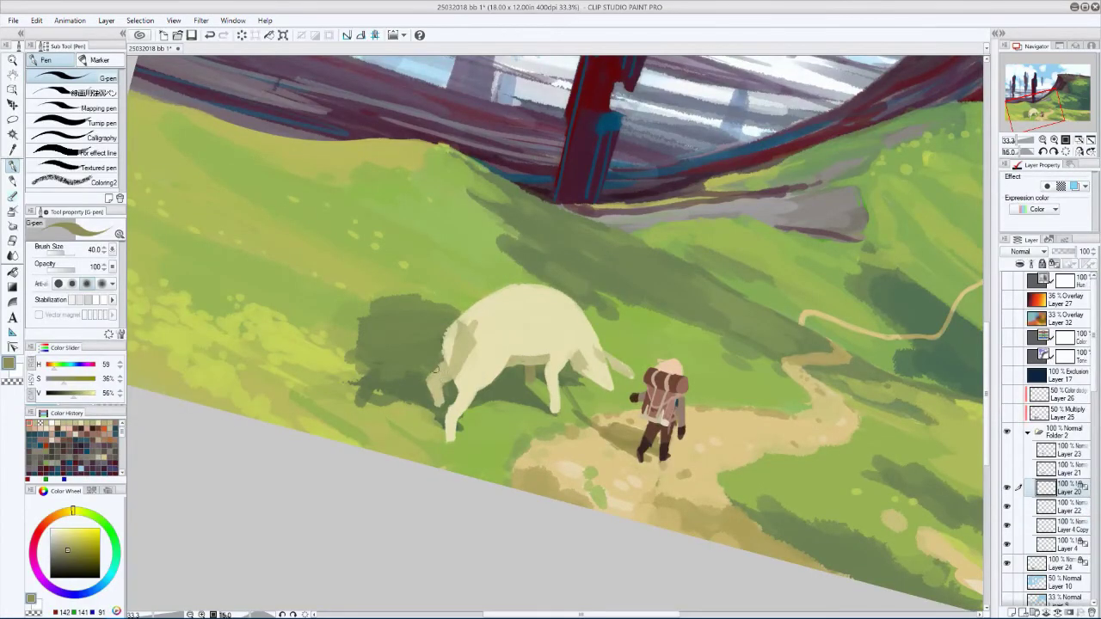
left_click(444, 375, "alt")
key("h")
key("p")
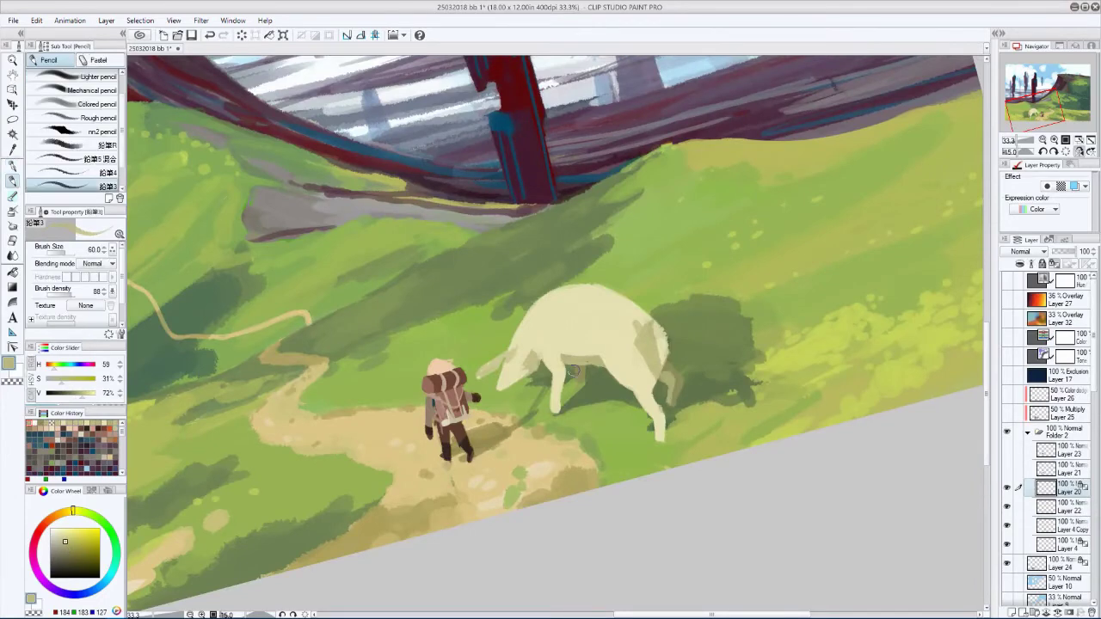
left_click(573, 371, "ctrl+shift")
key("h")
left_click(609, 366, "alt")
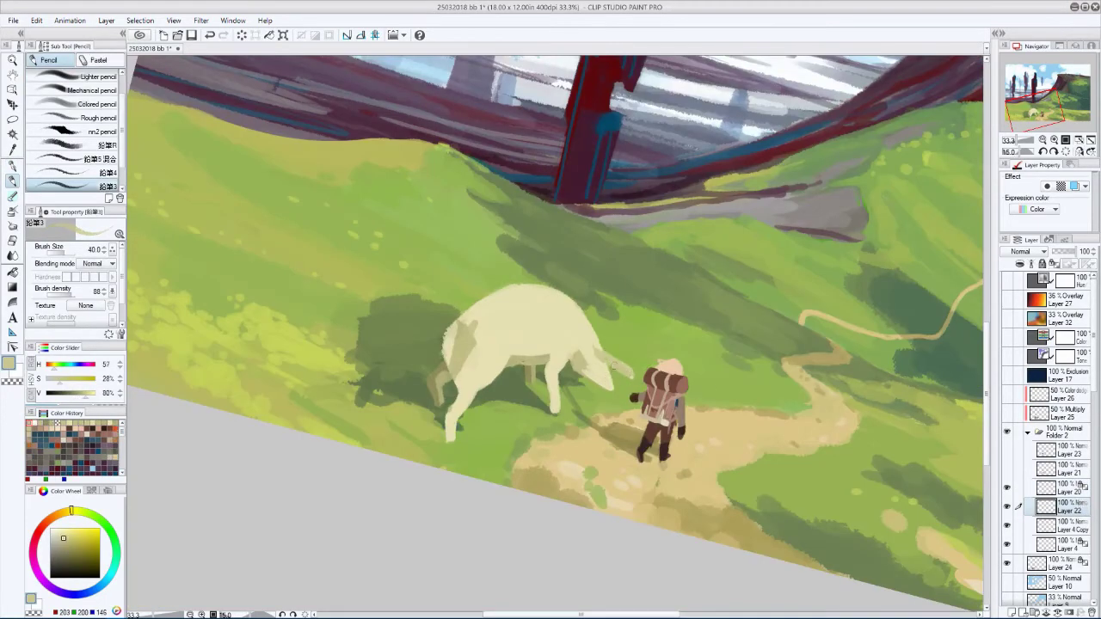
- Touch up the pack animal's head on Layer 20 in pale olive (H 57, S 28, V 80) with the pencil at size 25
left_click(1045, 488)
key("bracketleft")
key("bracketleft")
key("h")
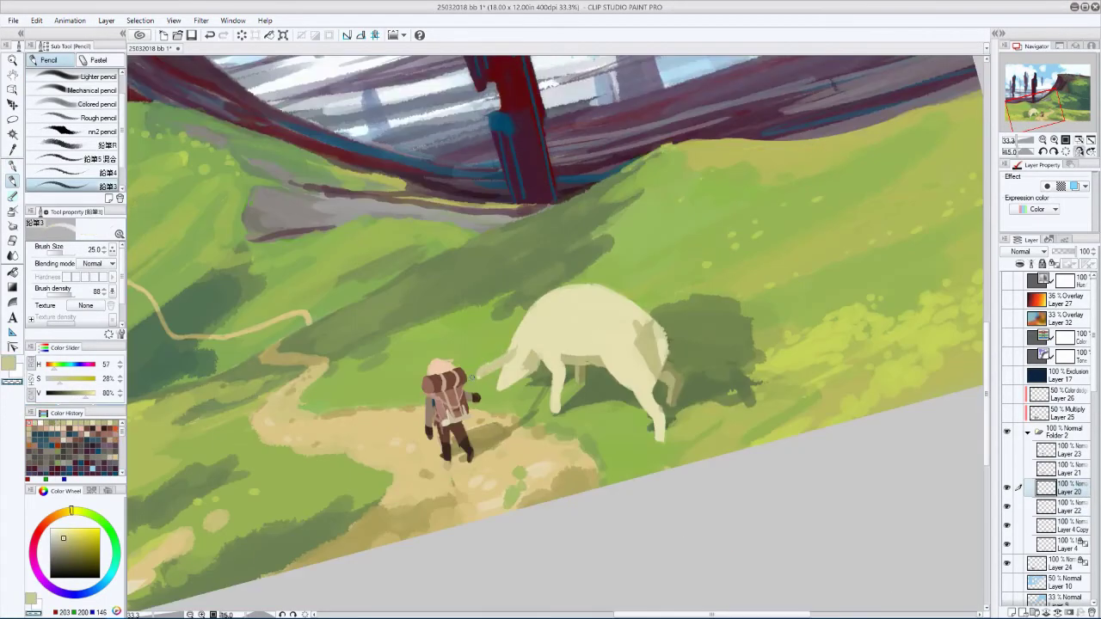
key("h")
- Show the fur on Layer 21, reset the canvas rotation, and rework the tail fur in sampled brown with the pencil at size 20–25
left_click(1007, 469)
left_click(1046, 469)
left_click(1079, 151)
left_click(637, 351, "alt")
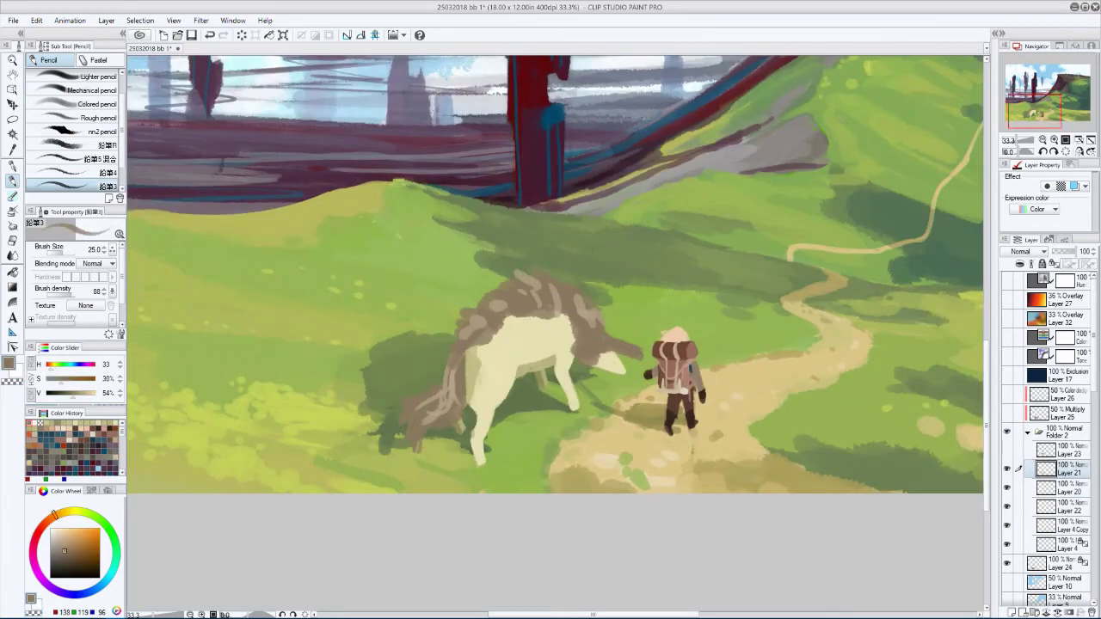
key("h")
key("h")
key("bracketleft")
left_click(451, 357, "alt")
left_click_drag(434, 378, 449, 409)
key("h")
- Add brown fur strokes (H 45, S 30, V 51) to the tail and lighter strokes (H 38, S 25, V 67) to the mane
left_click(671, 387, "alt")
key("bracketright")
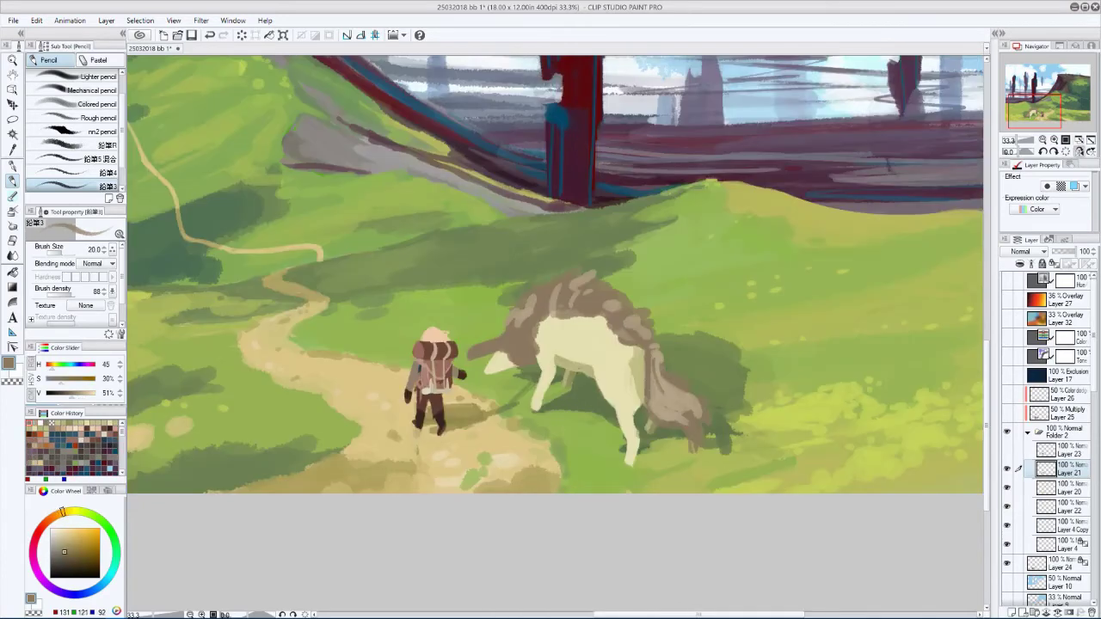
left_click_drag(658, 366, 680, 411)
key("h")
left_click(624, 344, "alt")
left_click_drag(611, 349, 632, 344)
key("h")
key("h")
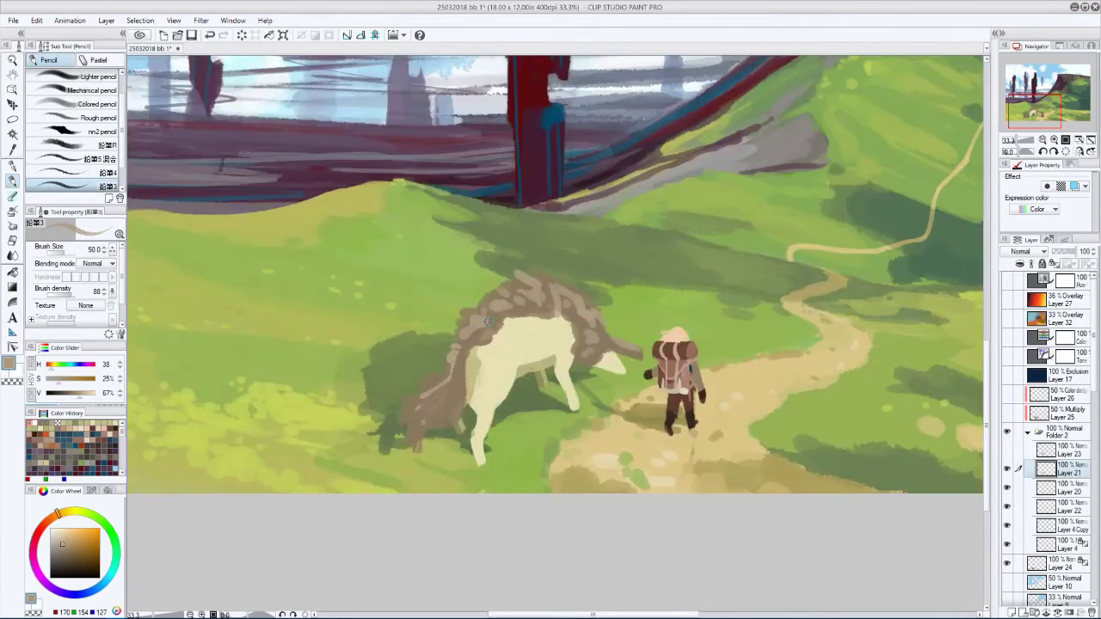
- Paint further fur strokes along the pack animal's back on Layer 21 in light brown (H 37, S 27, V 64) at size 40
scroll(313, 403, "down", 2)
key("h")
key("bracketleft")
left_click(313, 403, "alt")
scroll(313, 403, "down", 1)
left_click(313, 403, "alt")
key("alt+bracketleft")
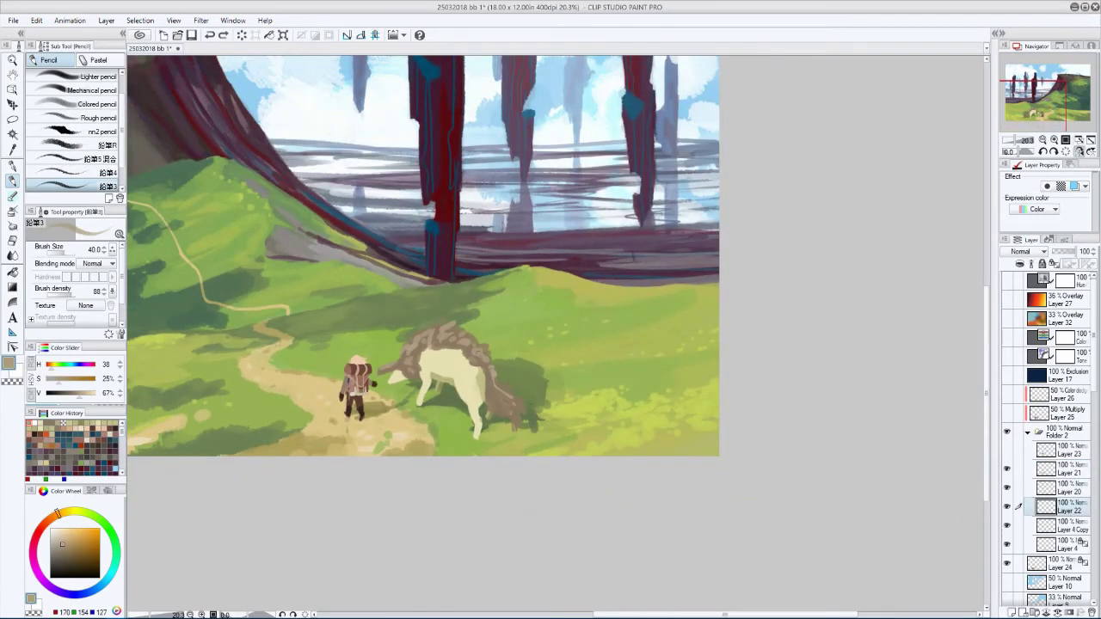
left_click(1035, 471)
left_click(489, 394, "alt")
key("h")
key("h")
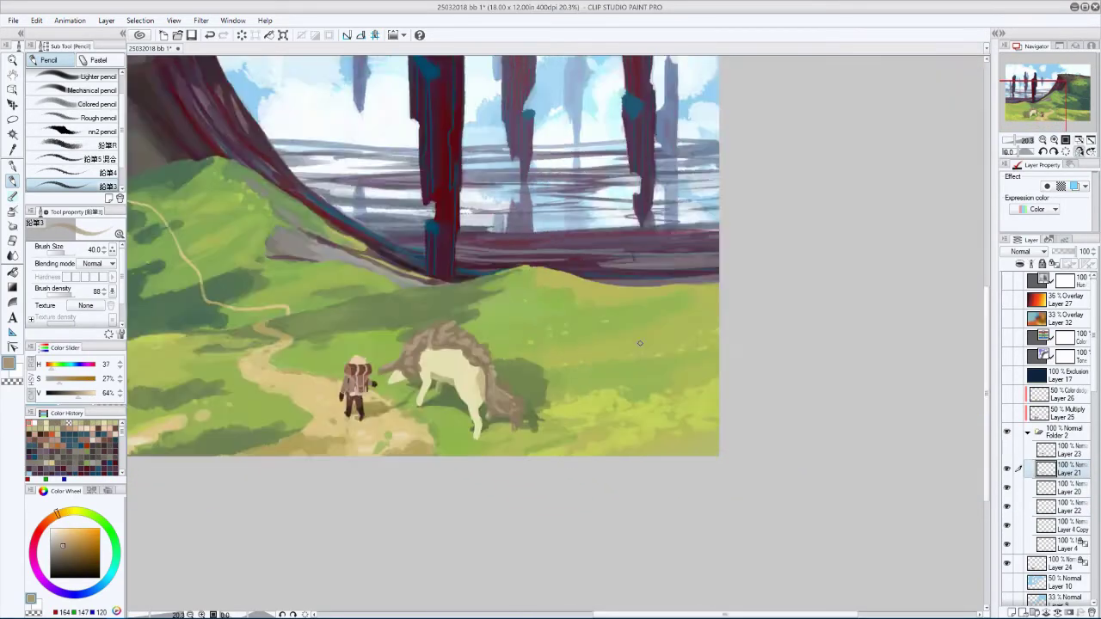
- Rework the pack animal's cast shadow on Layer 24 in dark green (H 91, S 34, V 45) with the pencil at size 40–70
key("h")
key("alt+bracketleft")
key("alt+bracketleft")
key("alt+bracketleft")
key("alt+bracketleft")
key("alt+bracketleft")
left_click(682, 408, "alt")
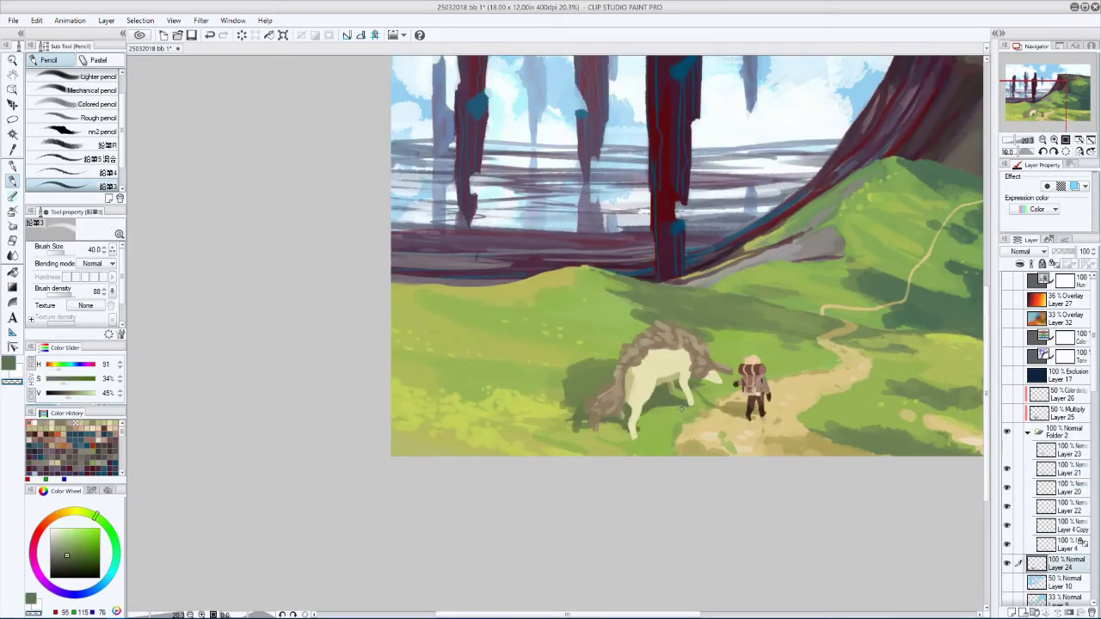
key("h")
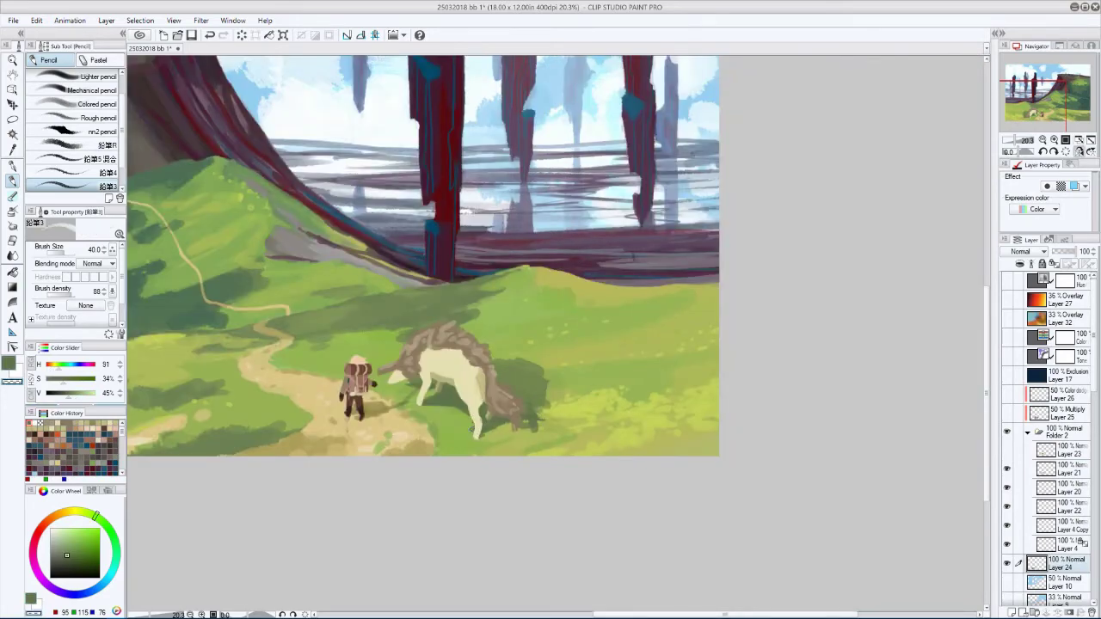
key("h")
key("minus")
key("minus")
key("minus")
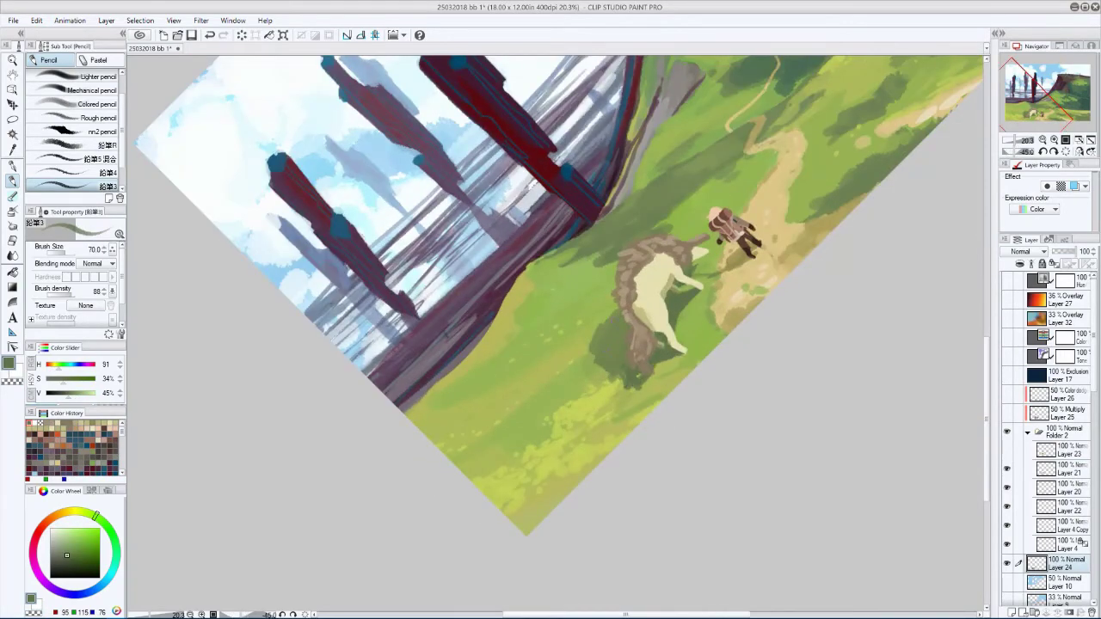
- Soften the cast shadow's edges on Layer 24 with mid green (H 81, S 41, V 52) at size 80–100, checking the whole composition
key("asciicircum")
key("asciicircum")
key("h")
key("h")
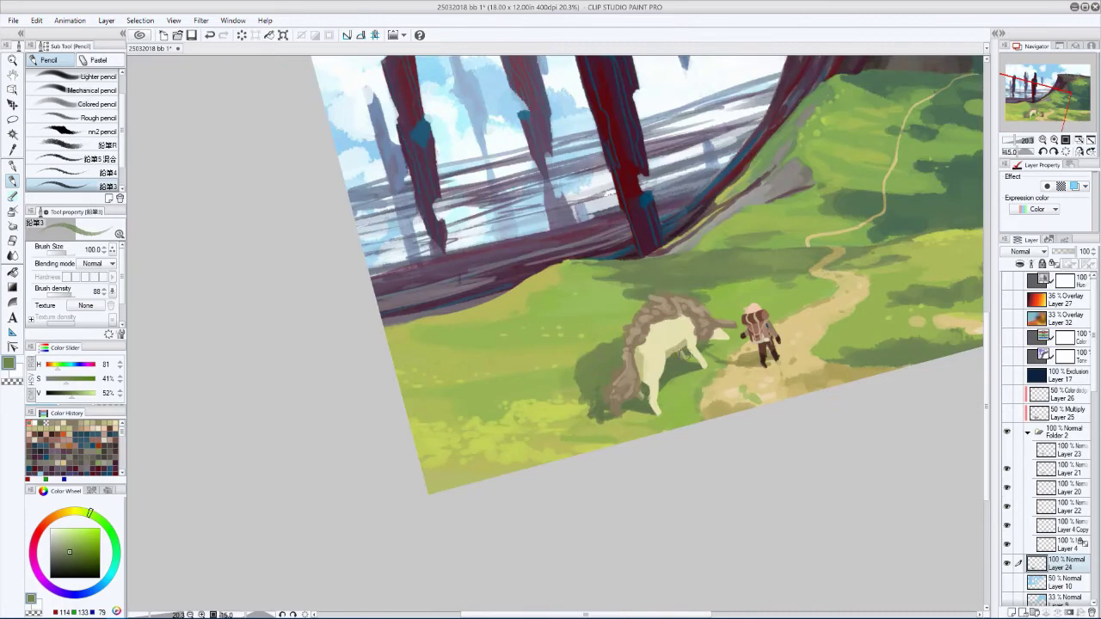
key("bracketleft")
key("asciicircum")
key("ctrl+minus")
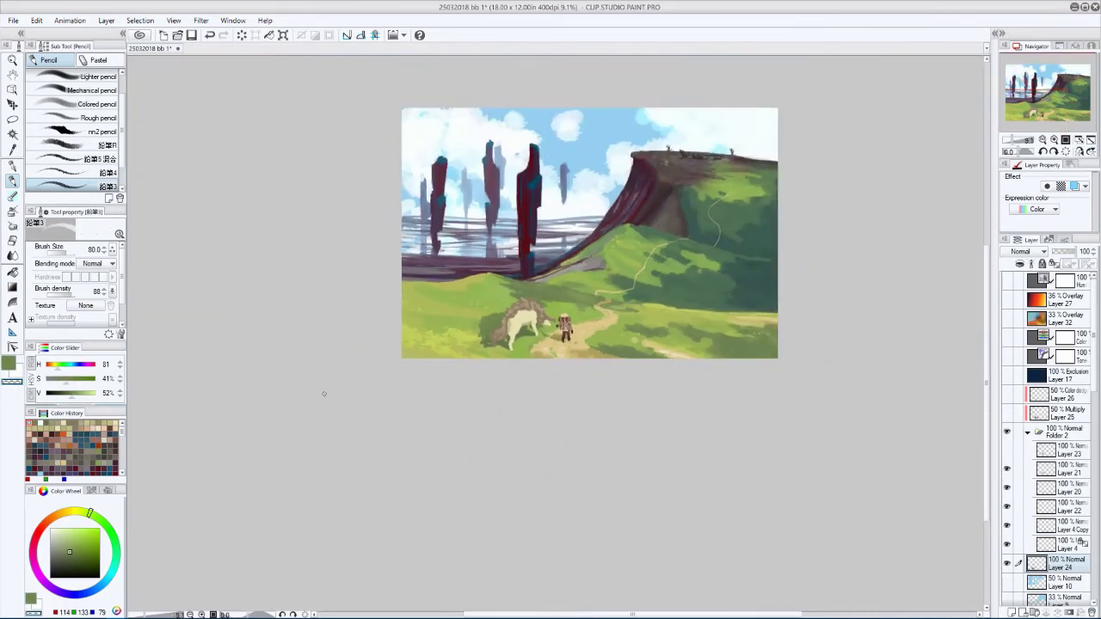
left_click_drag(399, 218, 378, 361)
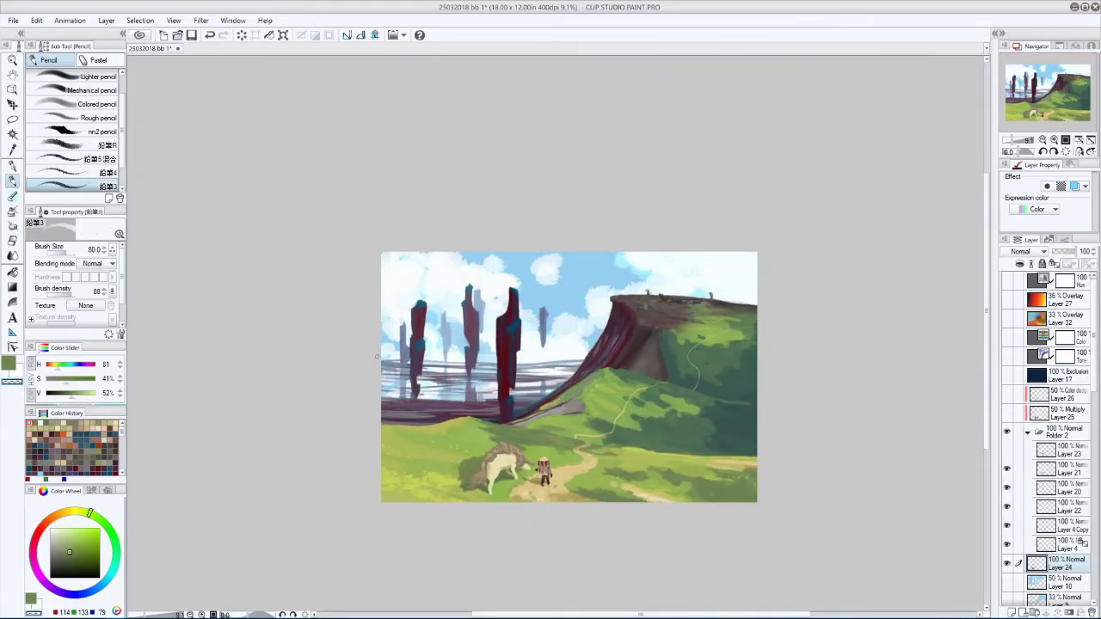
- Select the shading on Layer 25, sample its maroon (H 341, S 48, V 45), and clear the layer
scroll(534, 503, "up", 4)
left_click(417, 450, "ctrl+shift")
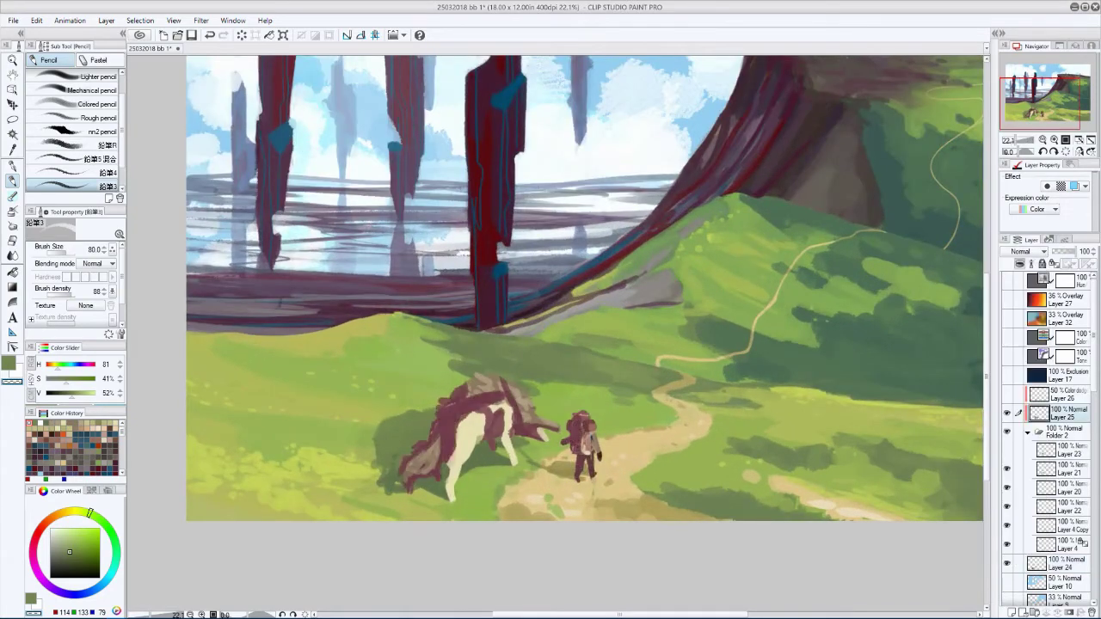
left_click(416, 450, "alt")
key("Delete")
- Paint new maroon shading over the pack animal's body, hind leg and tail on Layer 25, set to Multiply at 50%
key("bracketleft")
mouse_move(515, 402)
left_mouse_down()
mouse_move(469, 409)
mouse_move(441, 451)
mouse_move(442, 503)
left_mouse_up()
left_click_drag(439, 421, 404, 475)
key("bracketleft")
key("bracketleft")
key("bracketleft")
left_click_drag(434, 440, 413, 471)
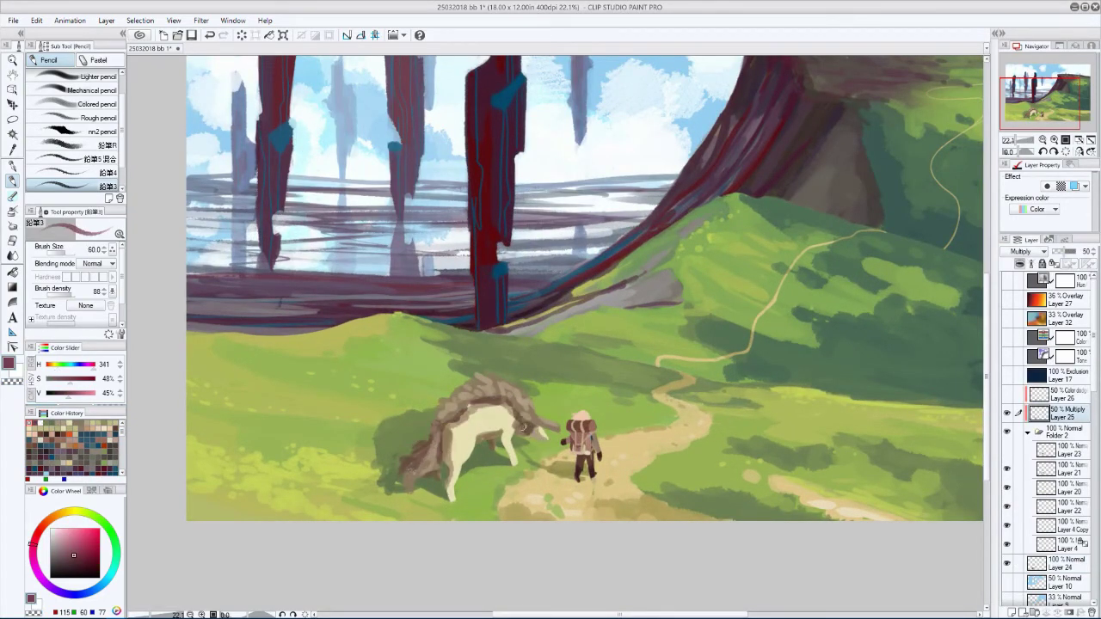
- Set the opacity of the Multiply shading on Layer 25 to 40%
key("h")
key("h")
key("bracketright")
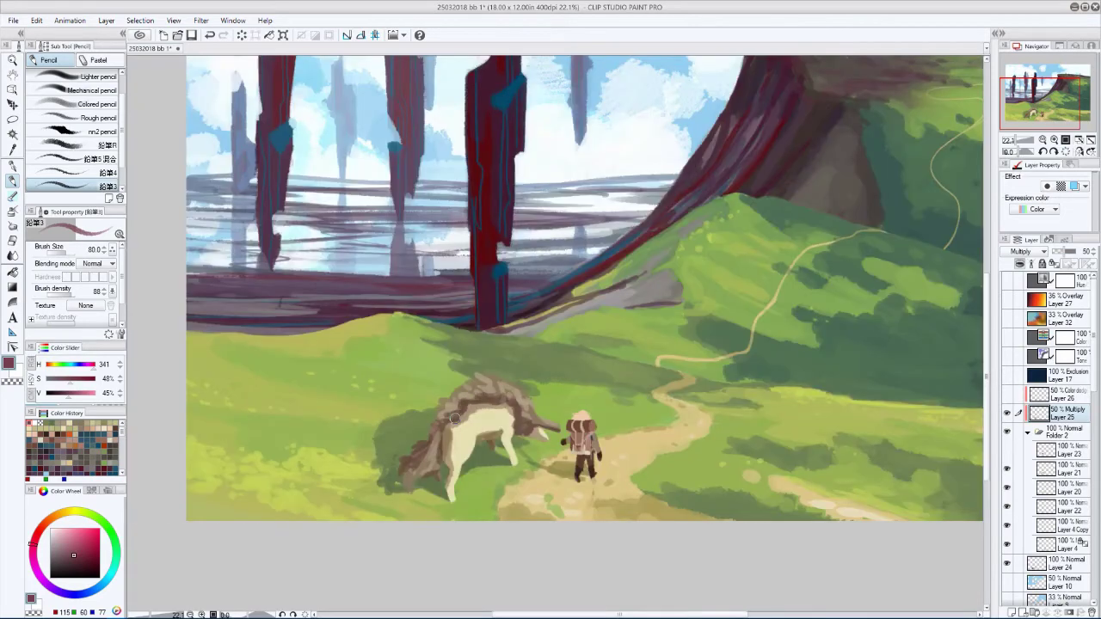
left_click_drag(1087, 252, 1077, 252)
key("h")
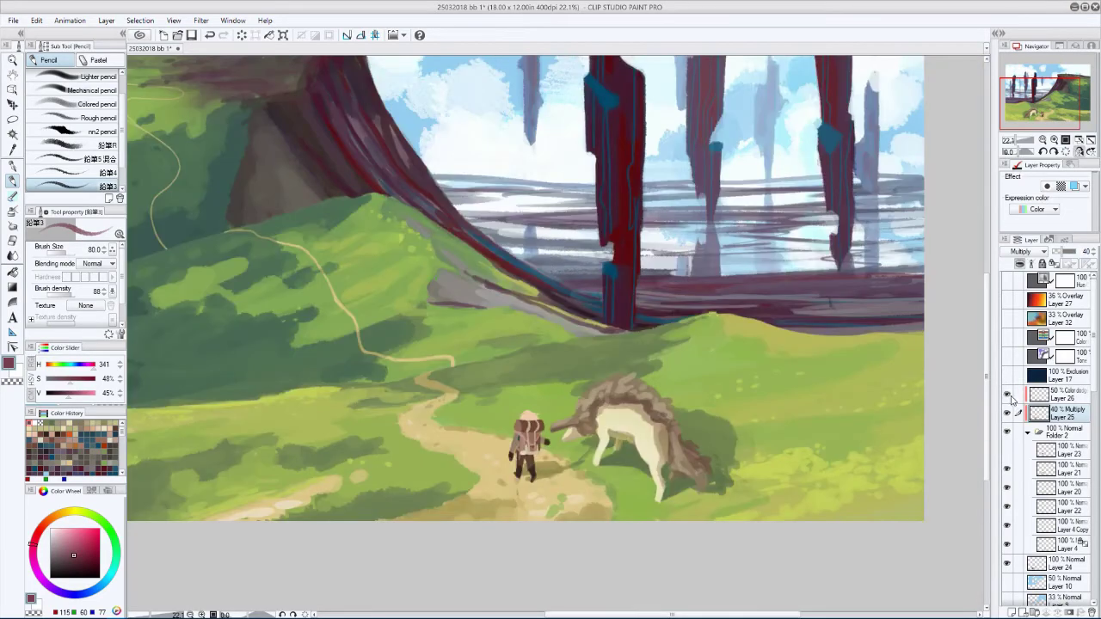
key("h")
- Erase excess shading around the creature on the Multiply layer with the transparent colour, using brush sizes 30 to 50
key("bracketleft")
key("bracketleft")
key("bracketleft")
key("bracketleft")
key("bracketleft")
key("c")
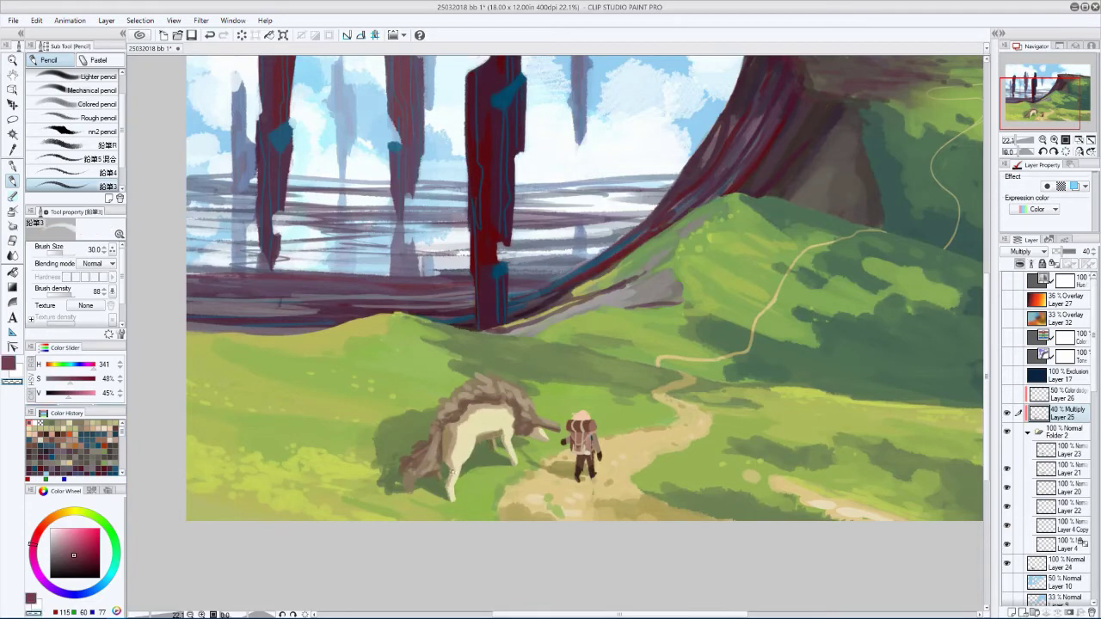
scroll(457, 427, "down", 4)
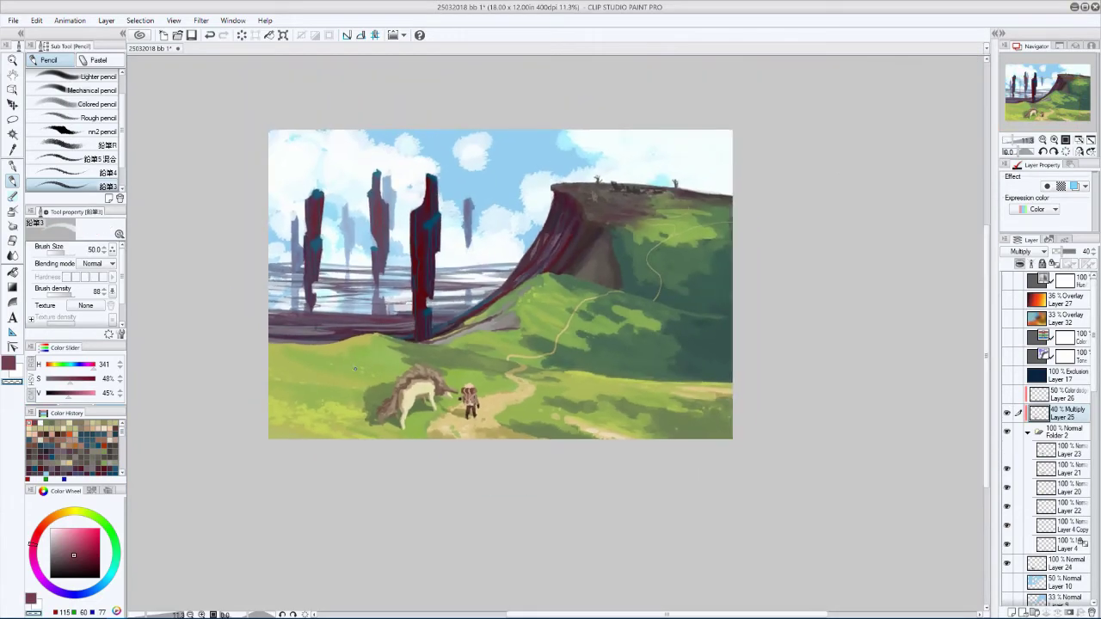
- Show Layer 23 with the creature's saddlebags and lead rope, and select it for painting
key("h")
scroll(499, 396, "up", 5)
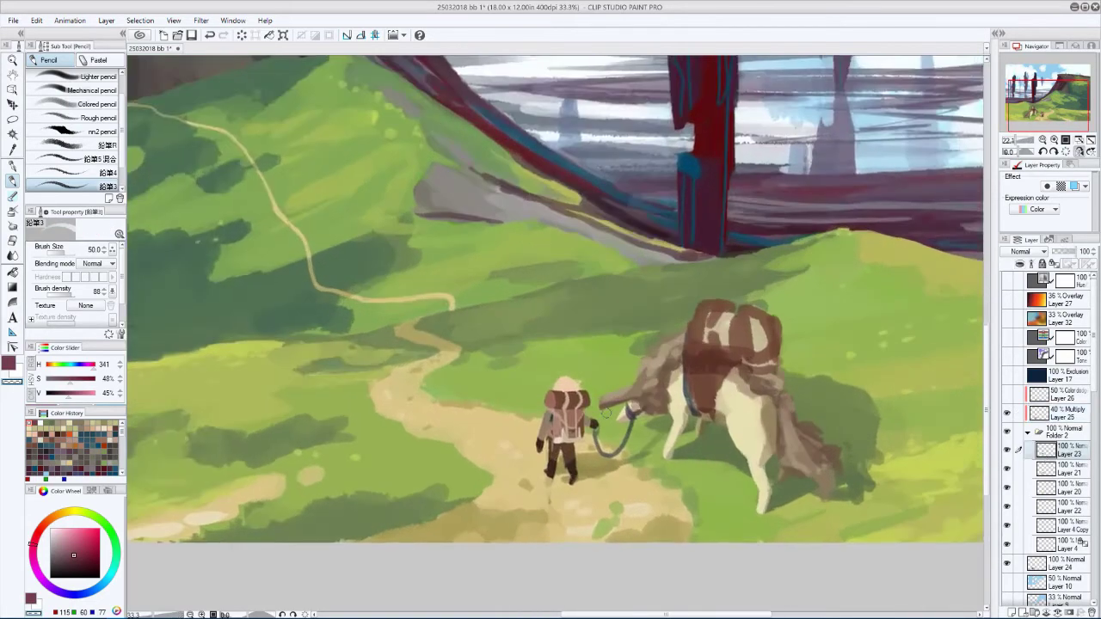
key("h")
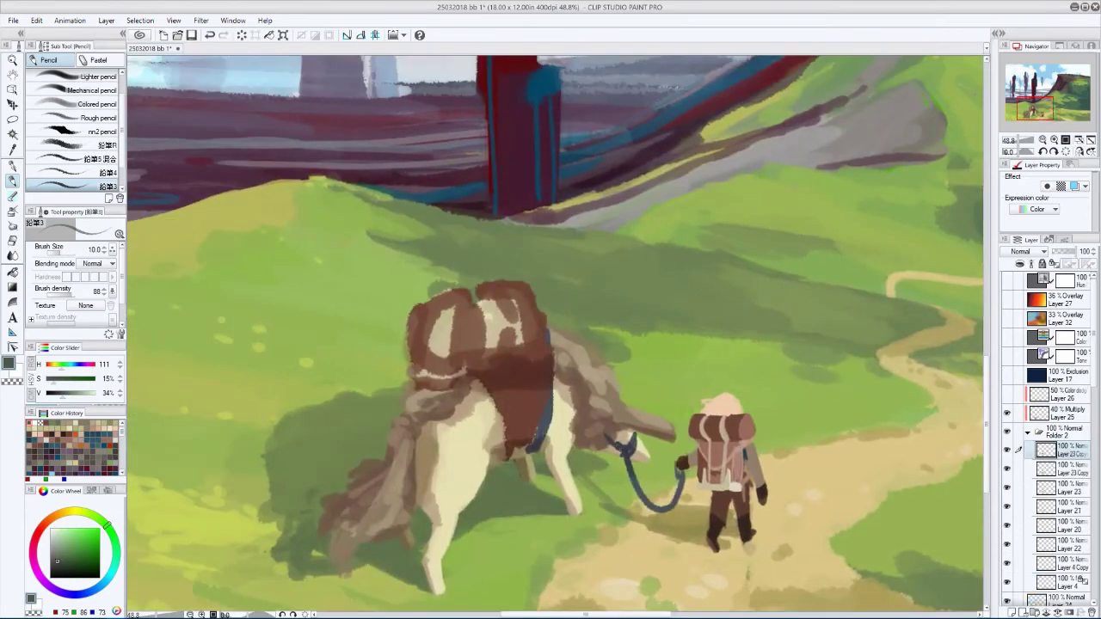
- Paint two dark blue-grey bands around the creature's muzzle at brush size 15, sampling the rope colour
left_click(630, 446, "alt")
key("bracketleft")
key("bracketright")
key("bracketright")
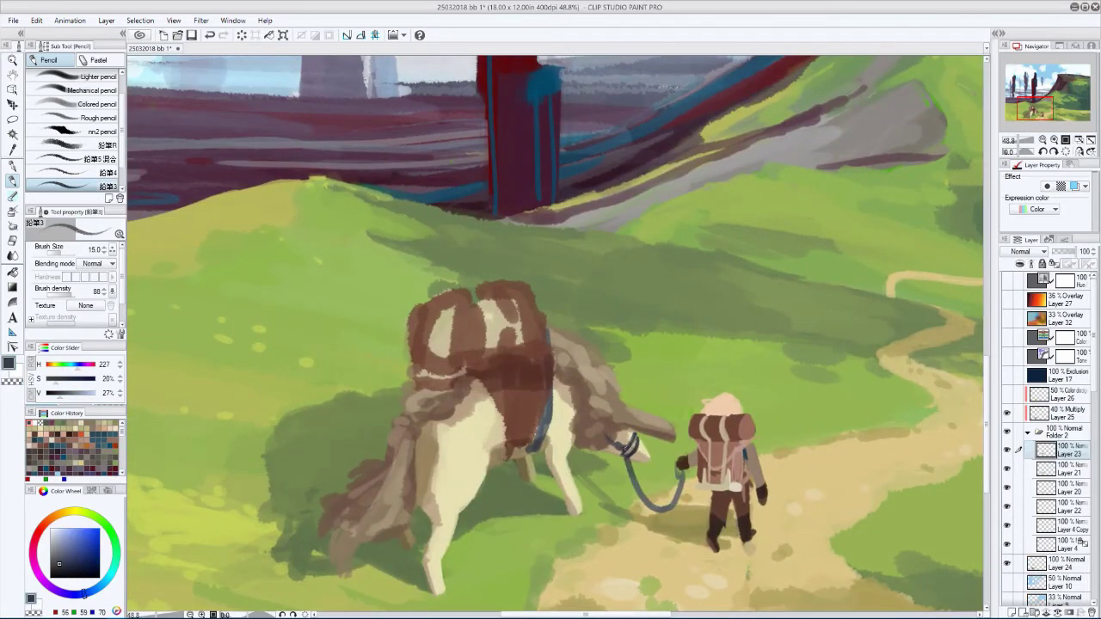
key("bracketleft")
- Paint a dark blue-grey harness strap around the creature's head and refine its join with the muzzle bands and rope
key("h")
key("h")
key("h")
key("h")
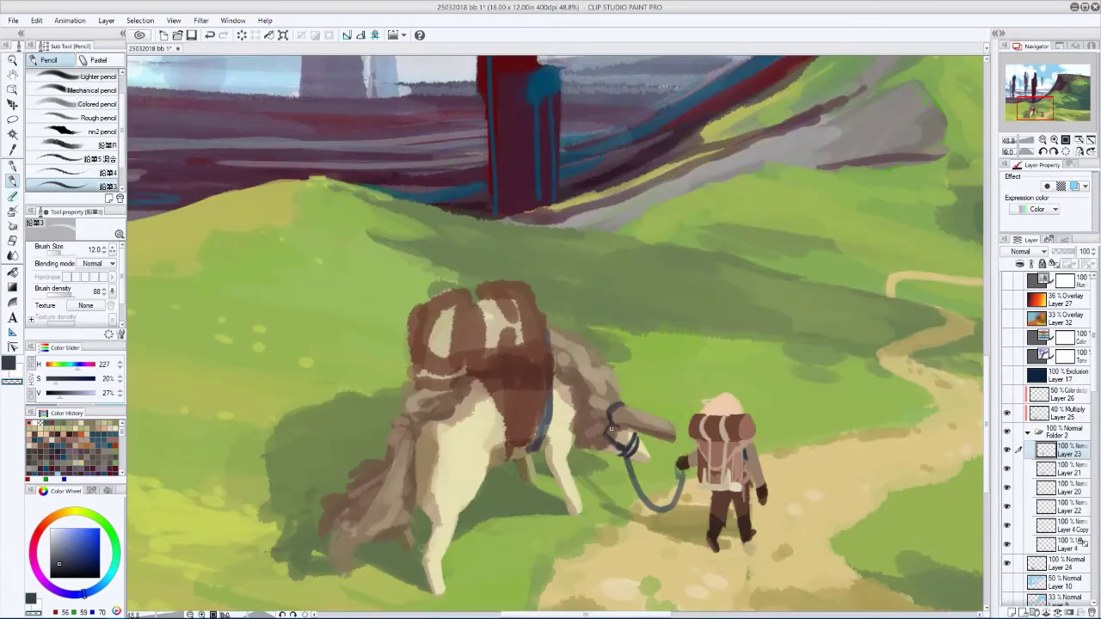
key("h")
key("bracketright")
key("h")
key("h")
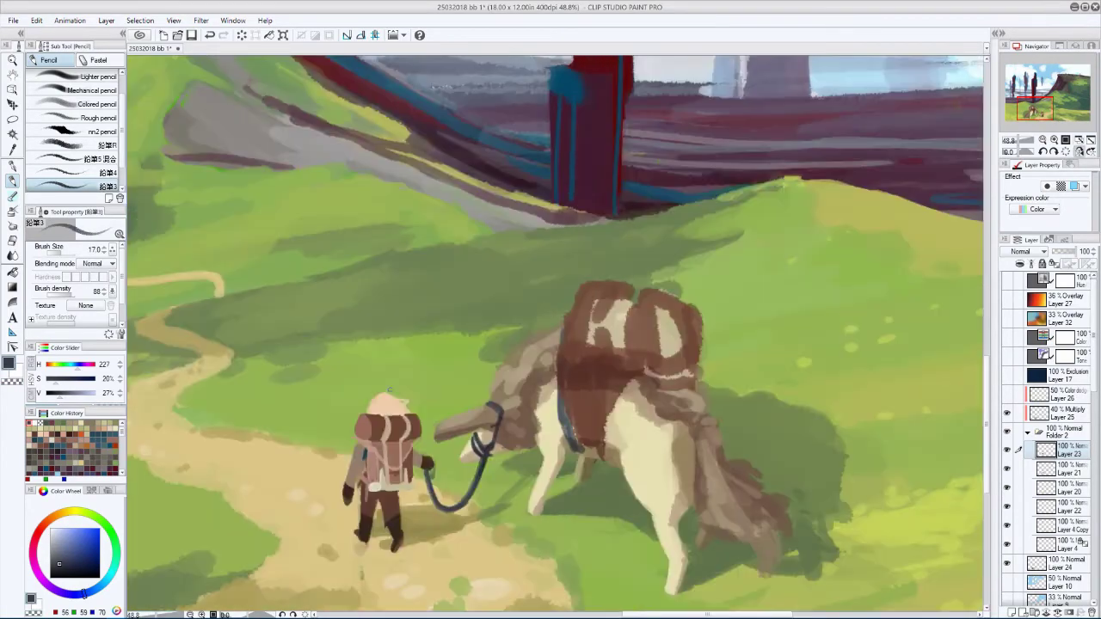
key("h")
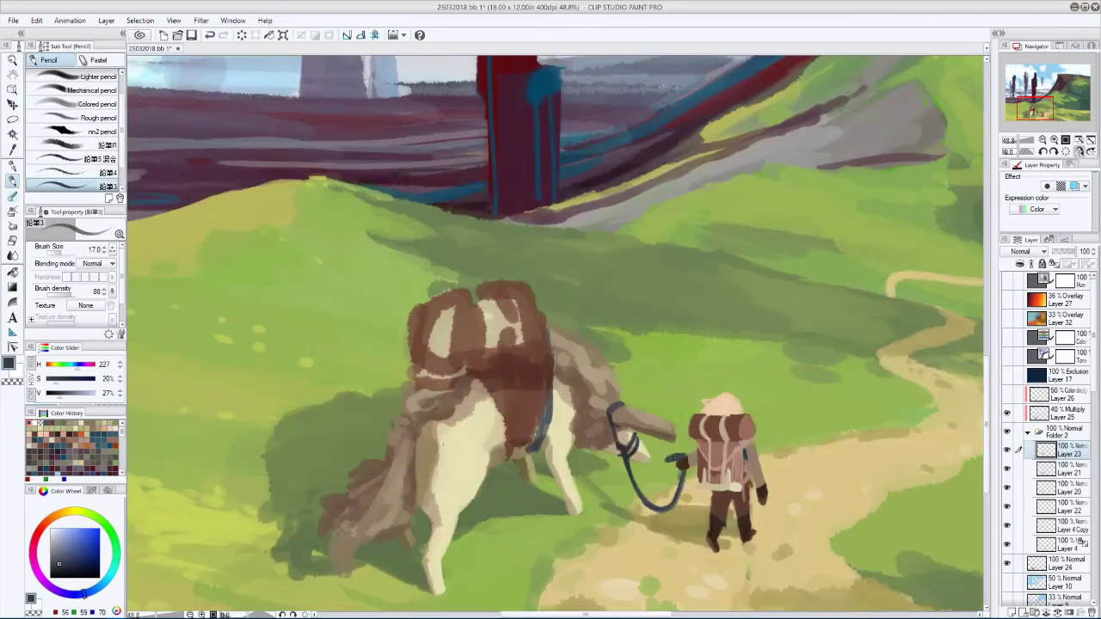
key("h")
key("alt+bracketleft")
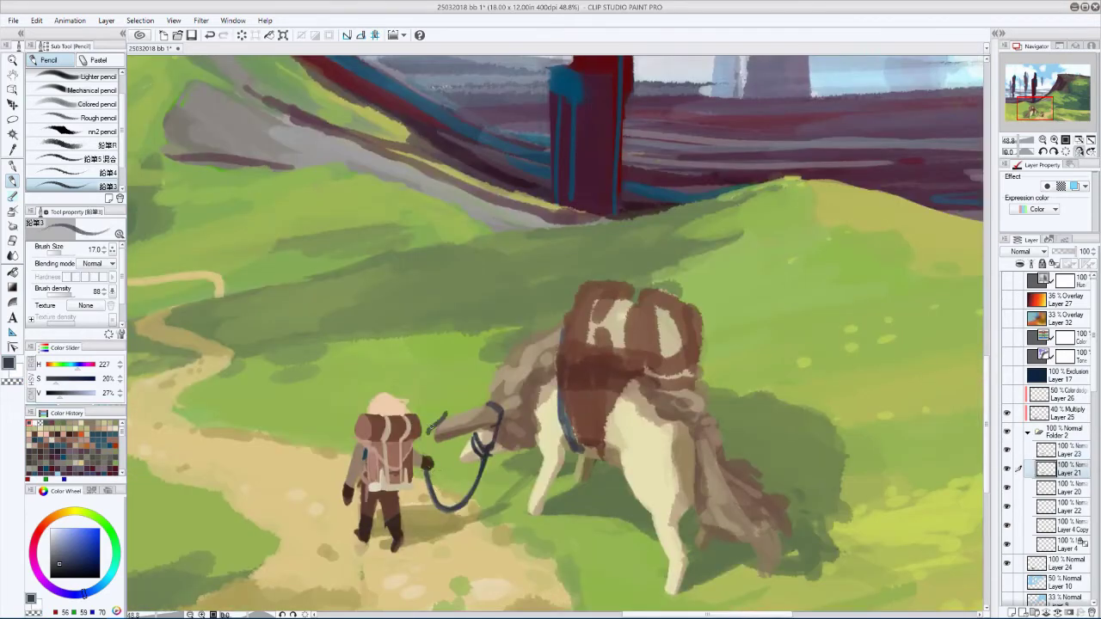
key("h")
key("h")
key("h")
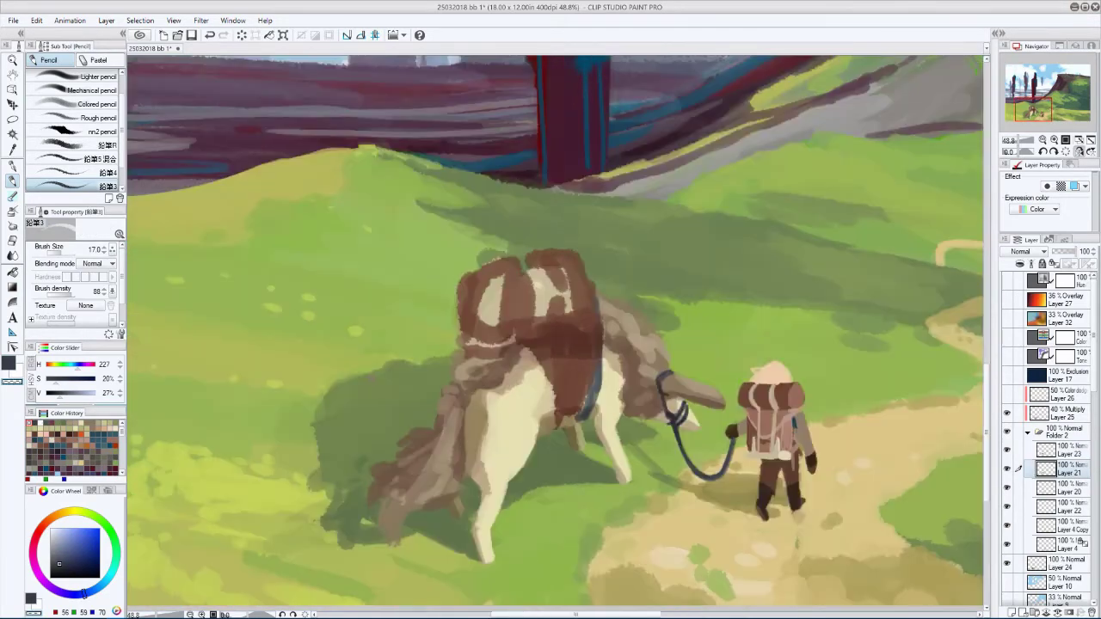
key("h")
key("h")
- Lasso the saddlebags on the creature's back, cut them from Layer 23 and paste them onto a separate layer
left_click(1008, 451)
left_click(1007, 451)
key("m")
mouse_move(563, 206)
left_mouse_down()
mouse_move(404, 361)
mouse_move(559, 208)
left_mouse_up()
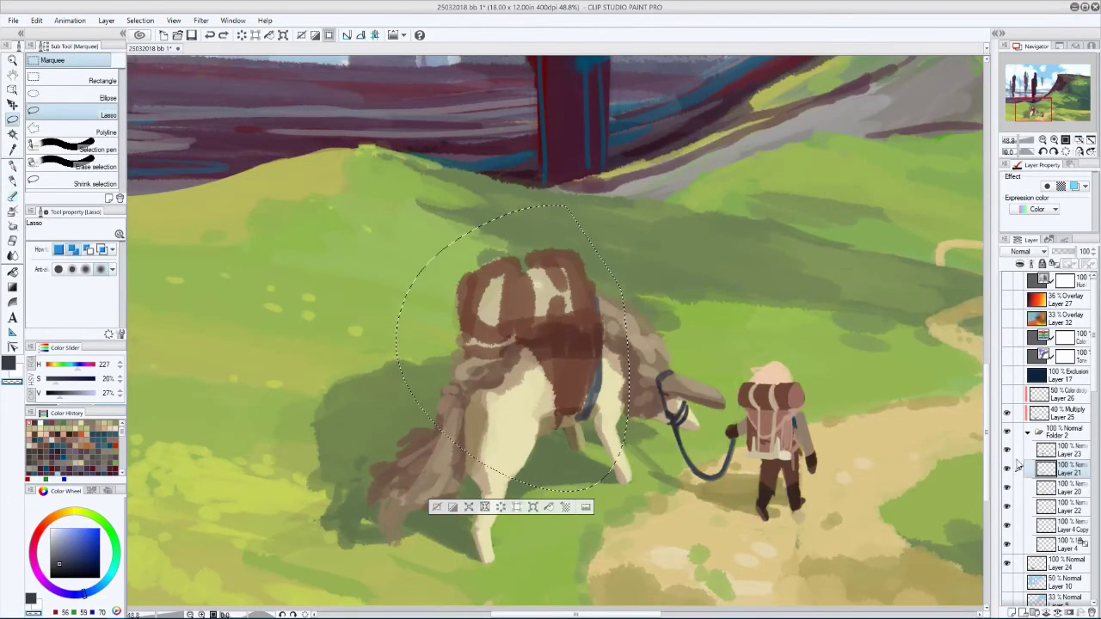
left_click(1007, 451)
left_click(1008, 451)
key("ctrl+x")
key("ctrl+v")
- Show the pasted saddlebags layer and lower its opacity to 40% as a faint guide
scroll(792, 374, "down", 5)
key("h")
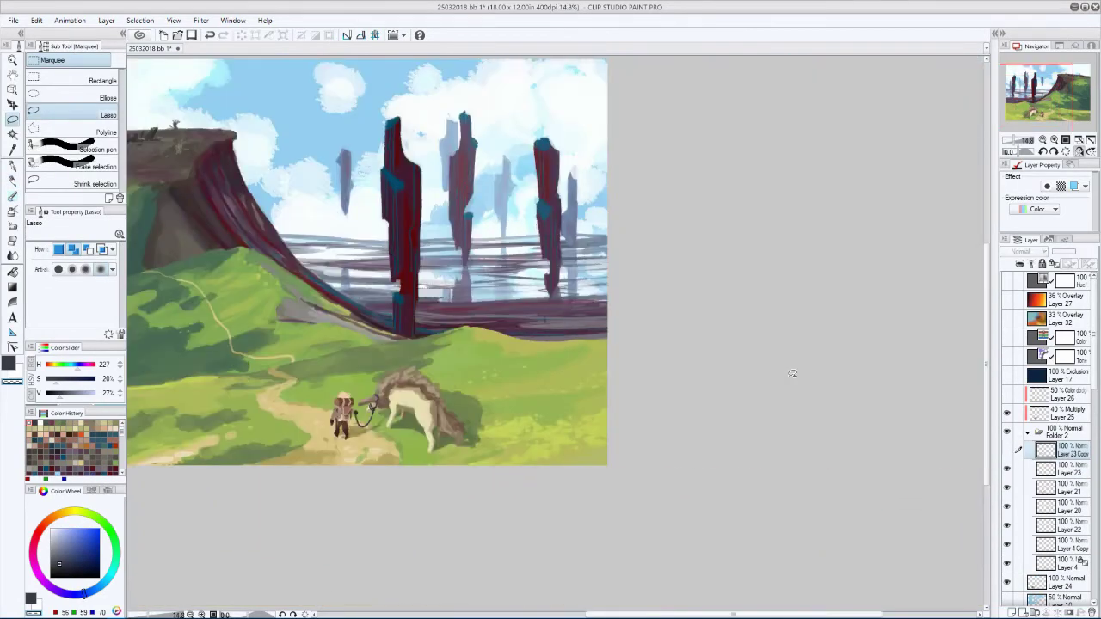
scroll(792, 375, "up", 3)
key("h")
left_click(1067, 251)
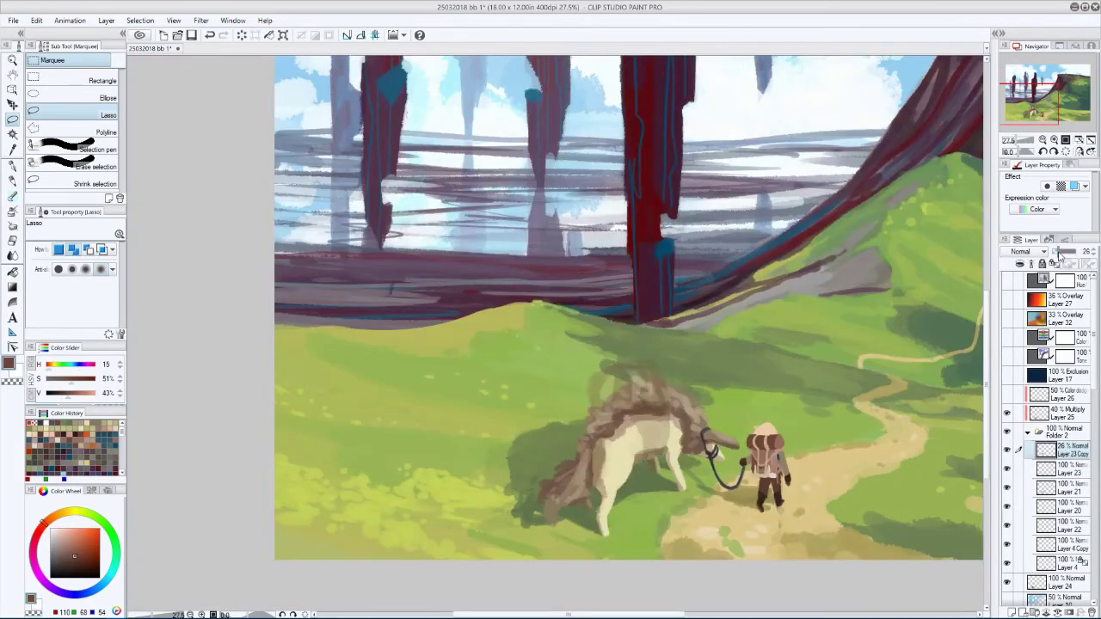
- Add a new layer and paint the round end of a reddish-brown barrel on the creature's back
key("p")
key("ctrl+shift+n")
key("bracketleft")
key("bracketleft")
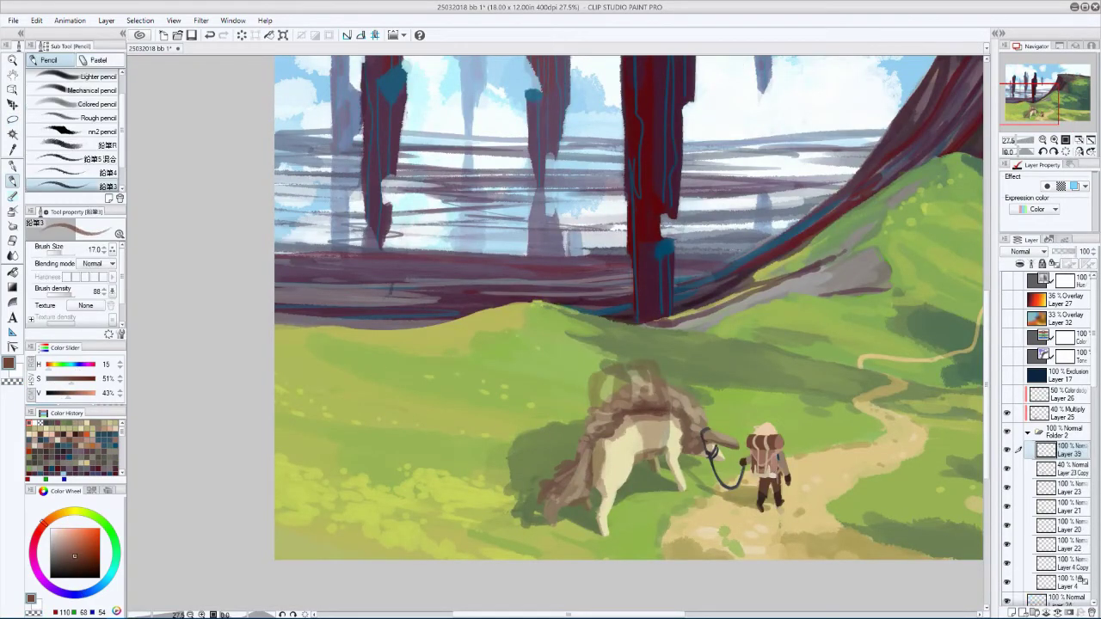
left_click_drag(602, 378, 611, 392)
key("h")
key("bracketright")
key("bracketright")
key("bracketright")
key("bracketright")
key("bracketright")
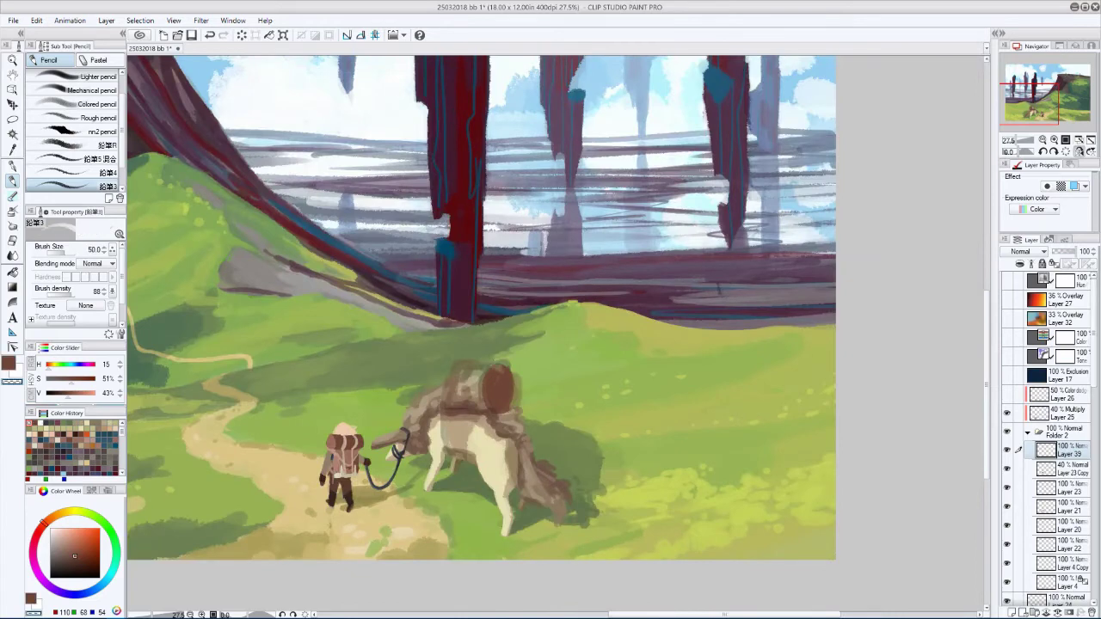
- Block in the barrel's whole body in solid reddish brown at brush size 100
key("bracketright")
key("bracketright")
key("bracketright")
key("bracketright")
left_click_drag(508, 370, 447, 365)
key("h")
mouse_move(662, 378)
left_mouse_down()
mouse_move(628, 373)
mouse_move(663, 380)
left_mouse_up()
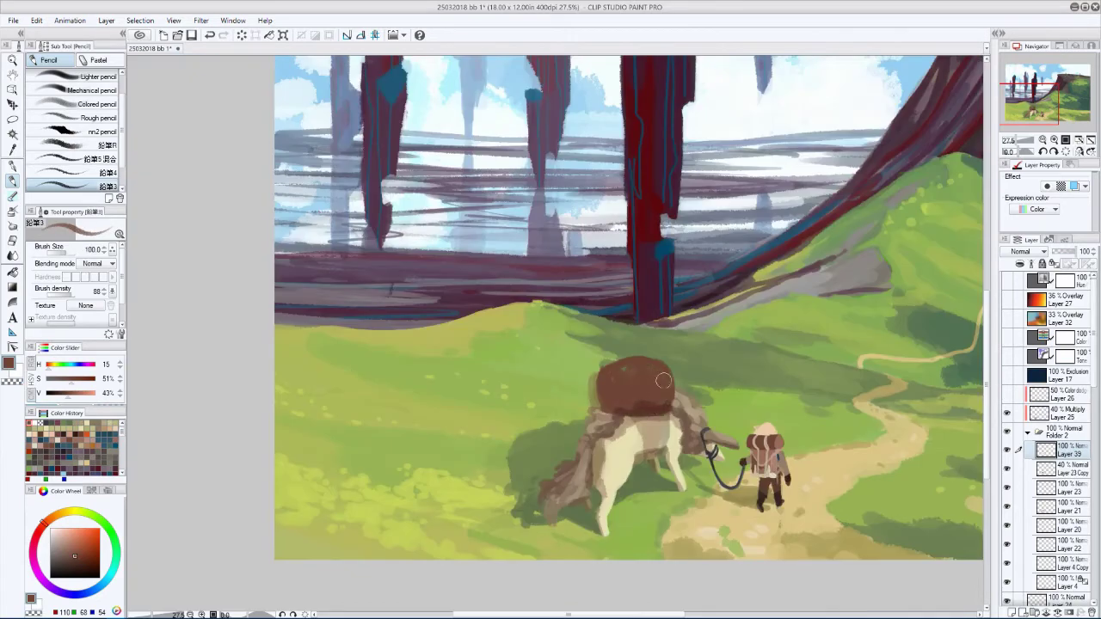
- Hide the Multiply shading layer and trim the barrel silhouette's edges with the transparent colour
key("h")
key("bracketright")
key("bracketright")
key("bracketright")
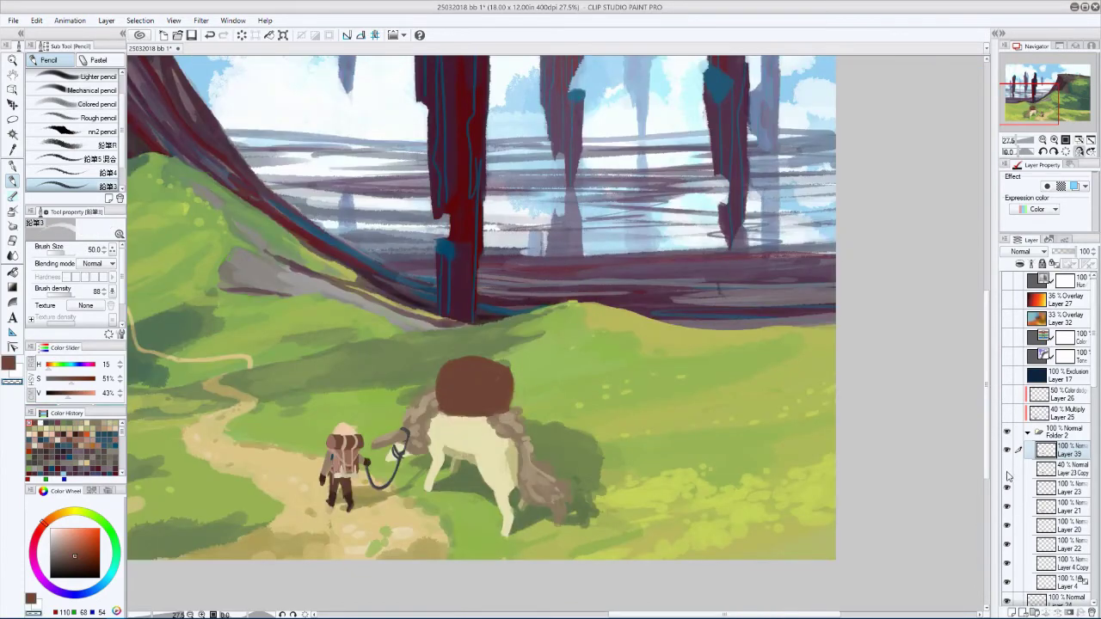
key("h")
key("h")
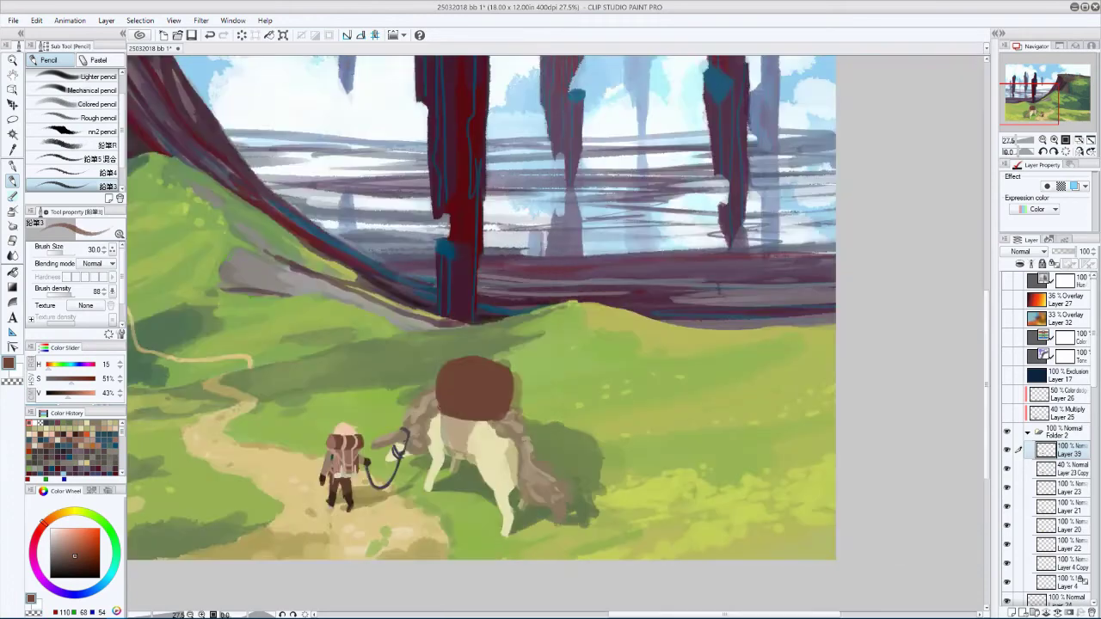
key("h")
key("h")
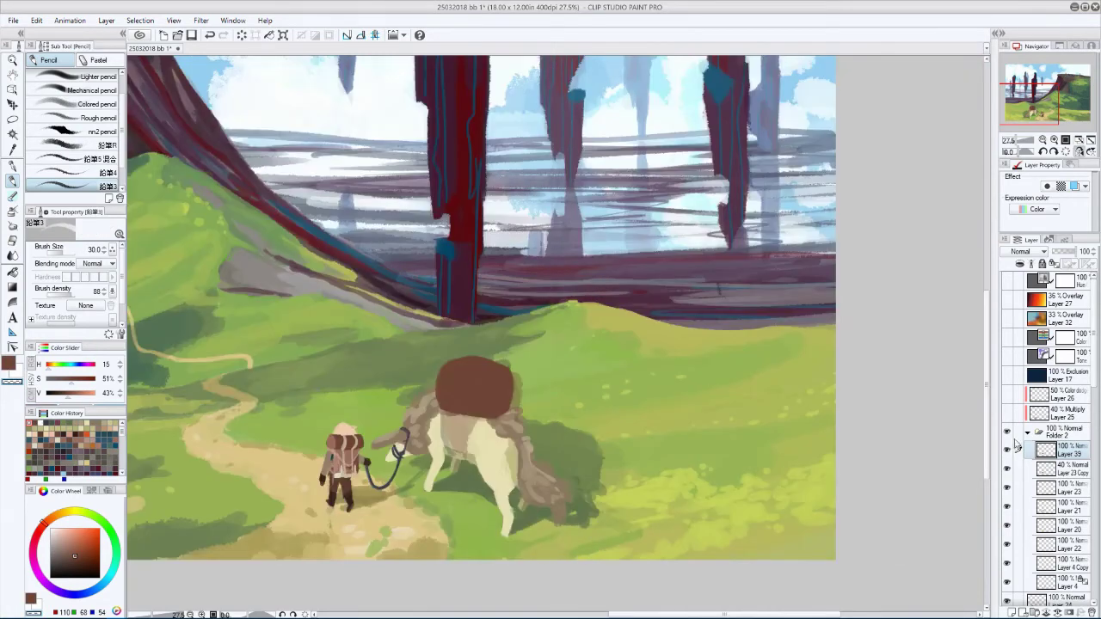
key("h")
- Paint pale beige strapping along the barrel's lower edge on a new layer at brush size 25
key("bracketright")
key("bracketright")
key("h")
left_click(479, 416, "alt")
key("h")
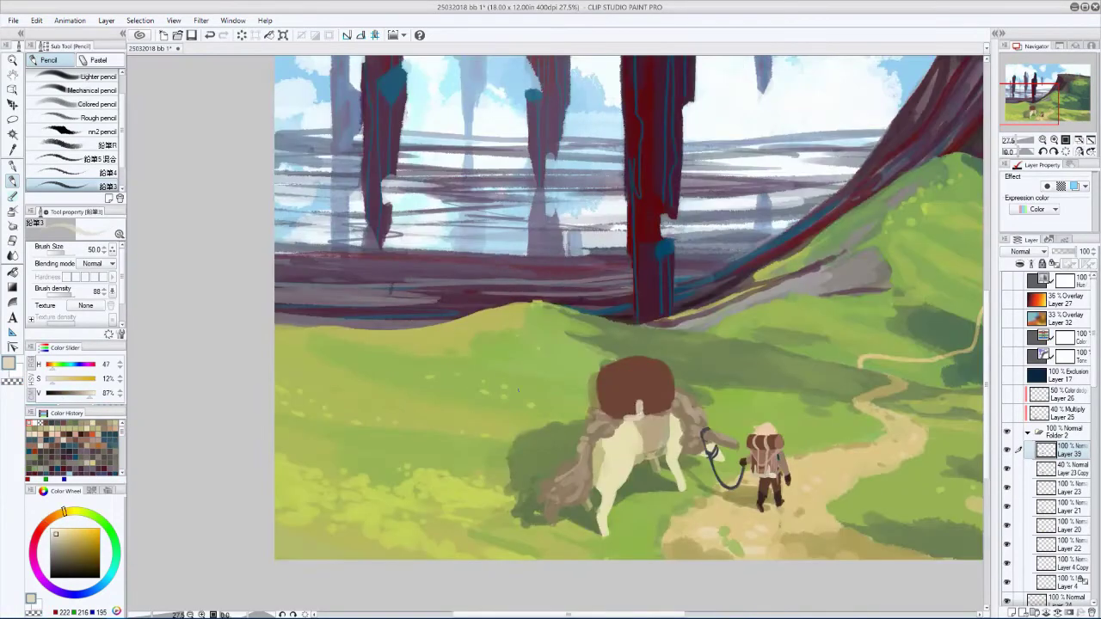
key("h")
key("ctrl+shift+n")
key("bracketright")
left_click_drag(478, 415, 515, 405)
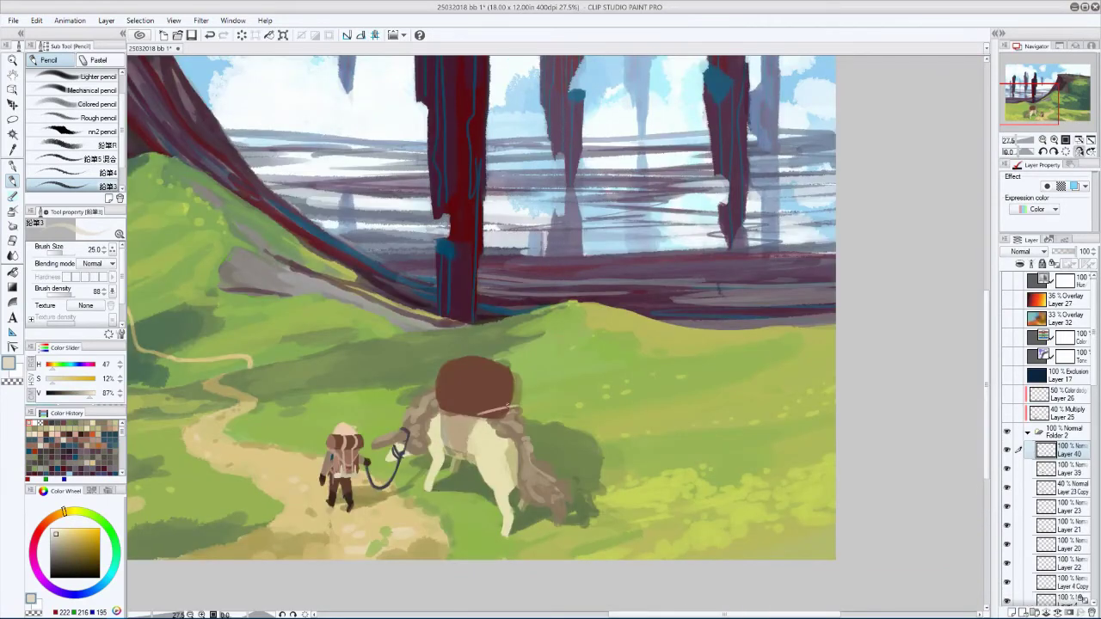
key("h")
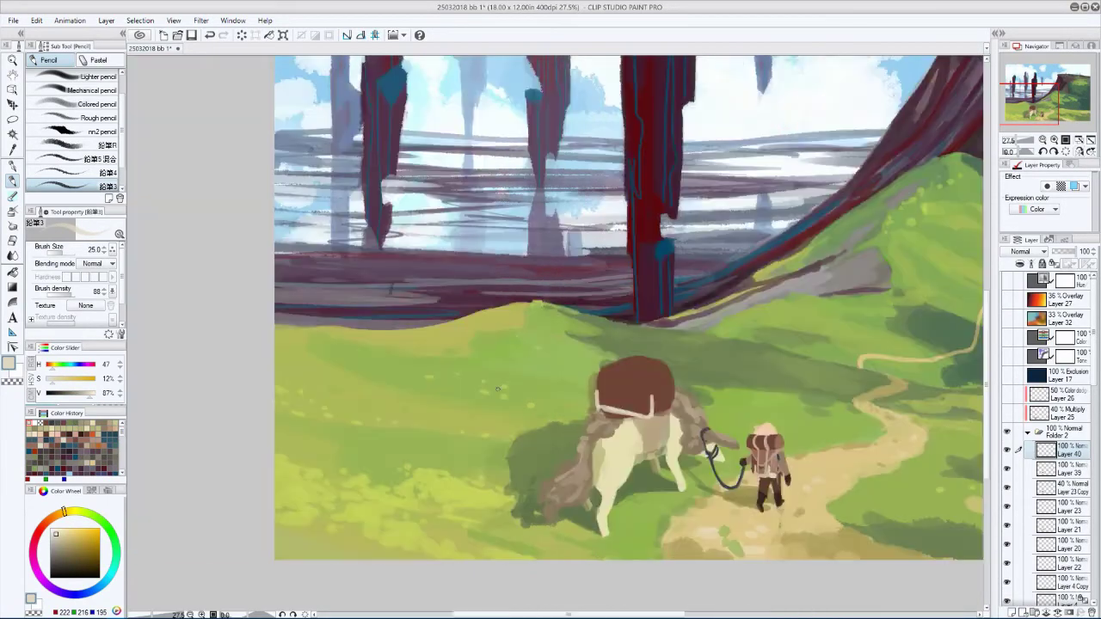
- Shift the beige strapping slightly and rework it into short upright supports along the barrel's base
key("k")
left_click_drag(448, 413, 441, 417)
key("h")
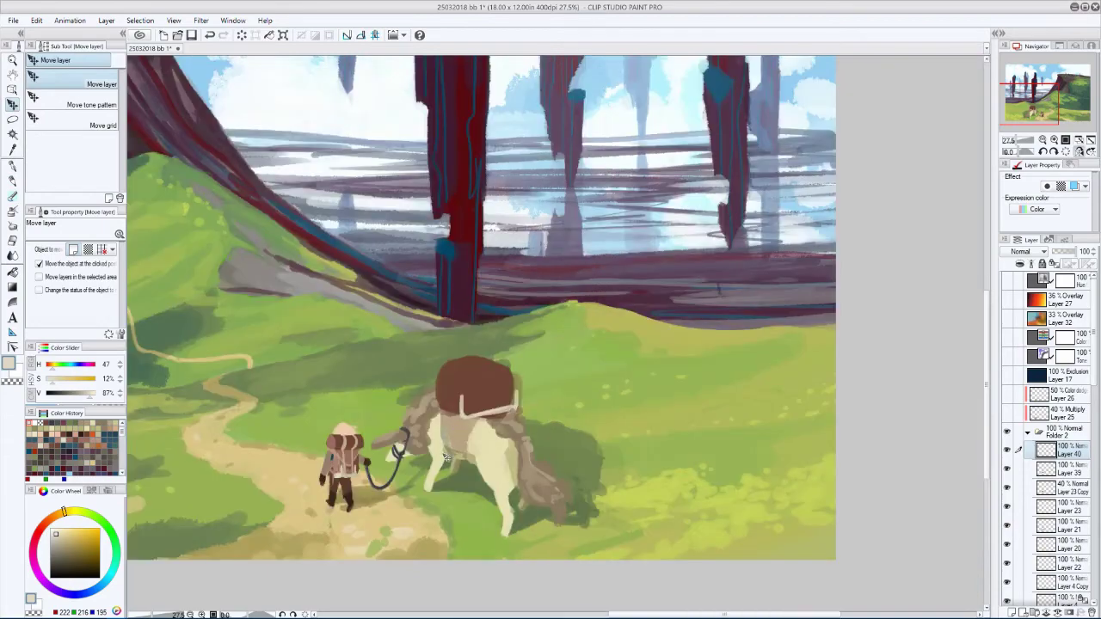
key("p")
key("p")
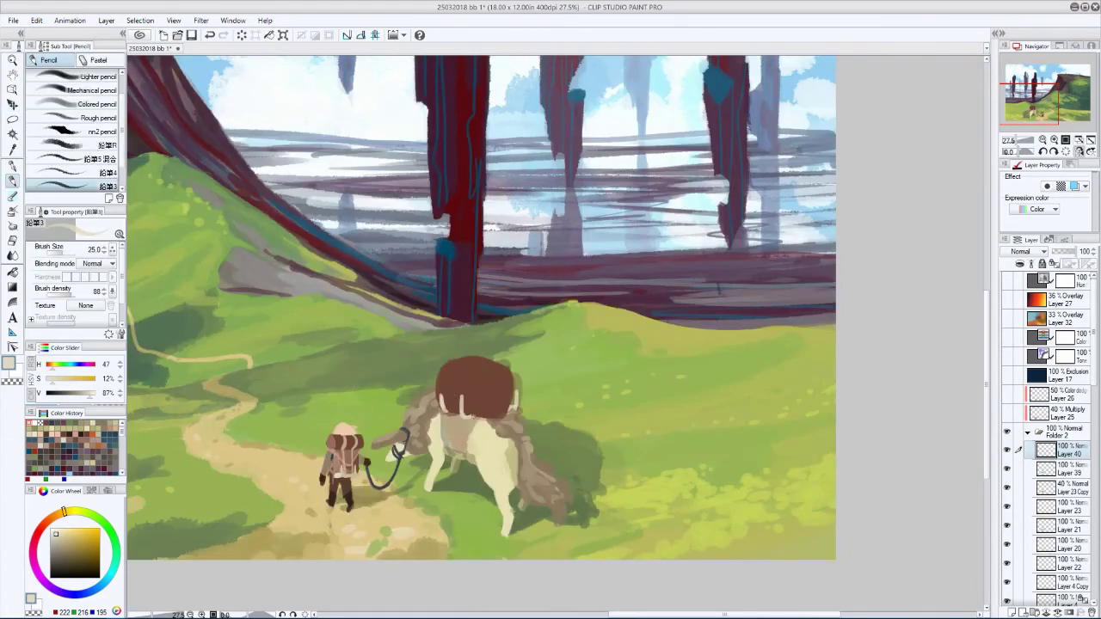
key("h")
key("h")
- Select the barrel's layer and paint the barrel's round end in a lighter brown
left_click(487, 378, "alt")
left_click(487, 378, "ctrl+shift")
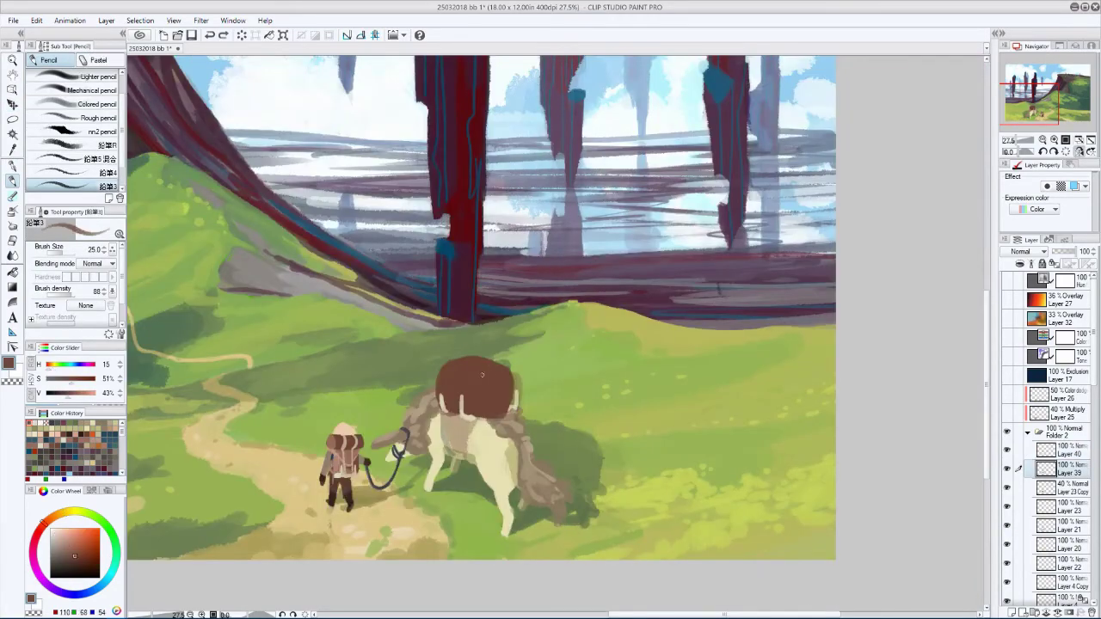
key("bracketright")
key("bracketright")
key("bracketright")
key("bracketright")
key("bracketright")
key("bracketright")
key("h")
key("bracketleft")
key("bracketleft")
key("bracketleft")
key("bracketleft")
key("bracketleft")
key("bracketleft")
- Draw light brown stave lines along the barrel's body at brush size 25
key("minus")
key("minus")
key("minus")
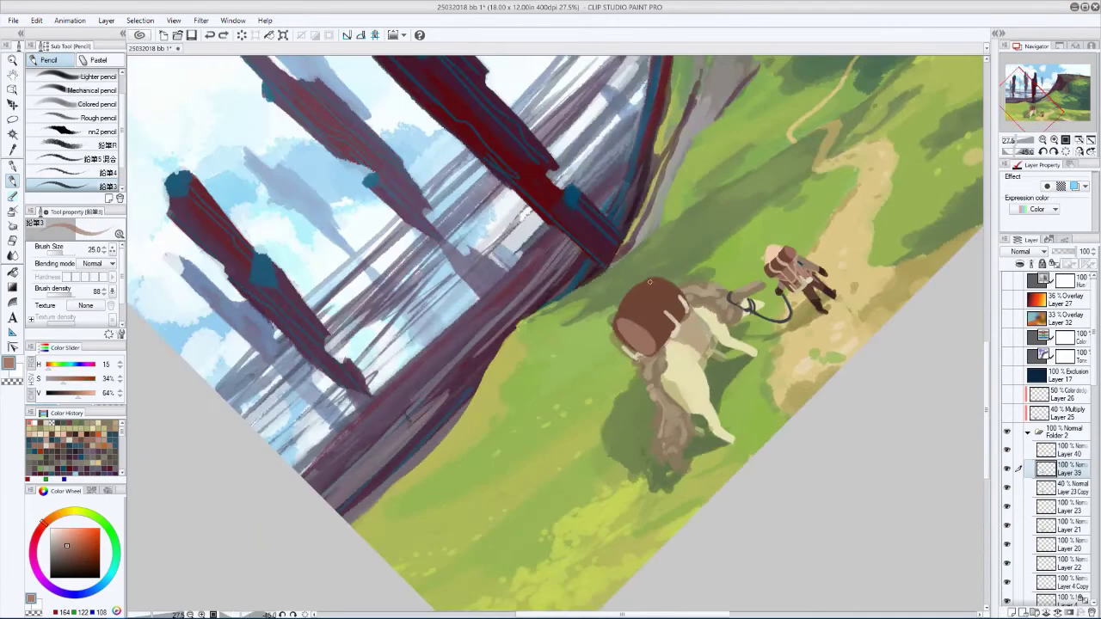
key("equal")
key("equal")
key("bracketright")
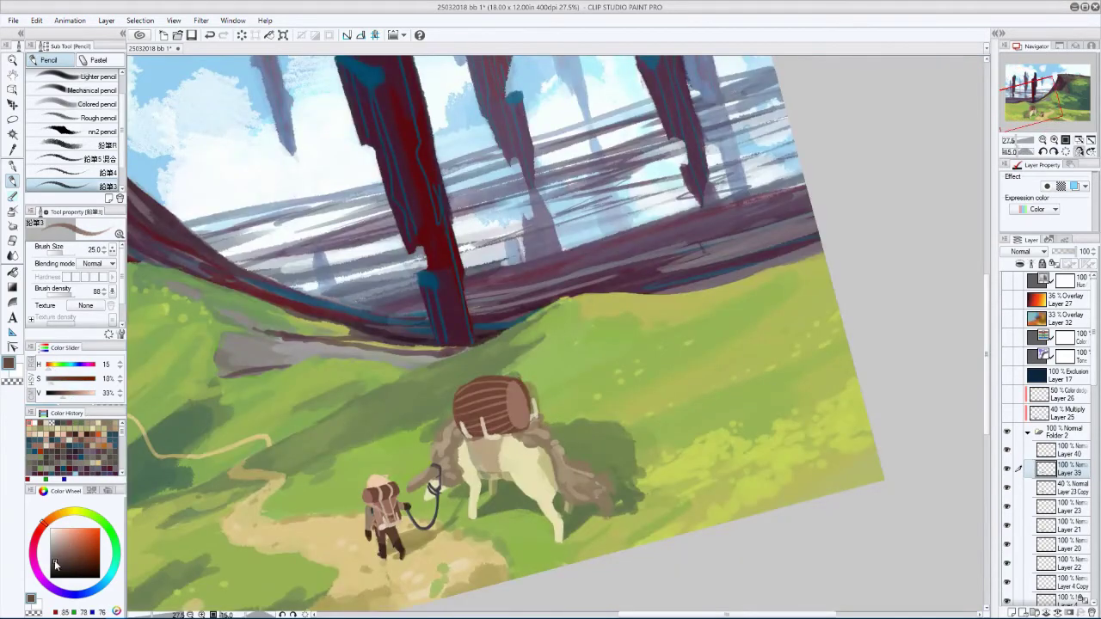
- Paint grey hoops around the barrel and darken its round end with deeper brown at brush size 40
key("bracketright")
left_click(518, 421, "alt")
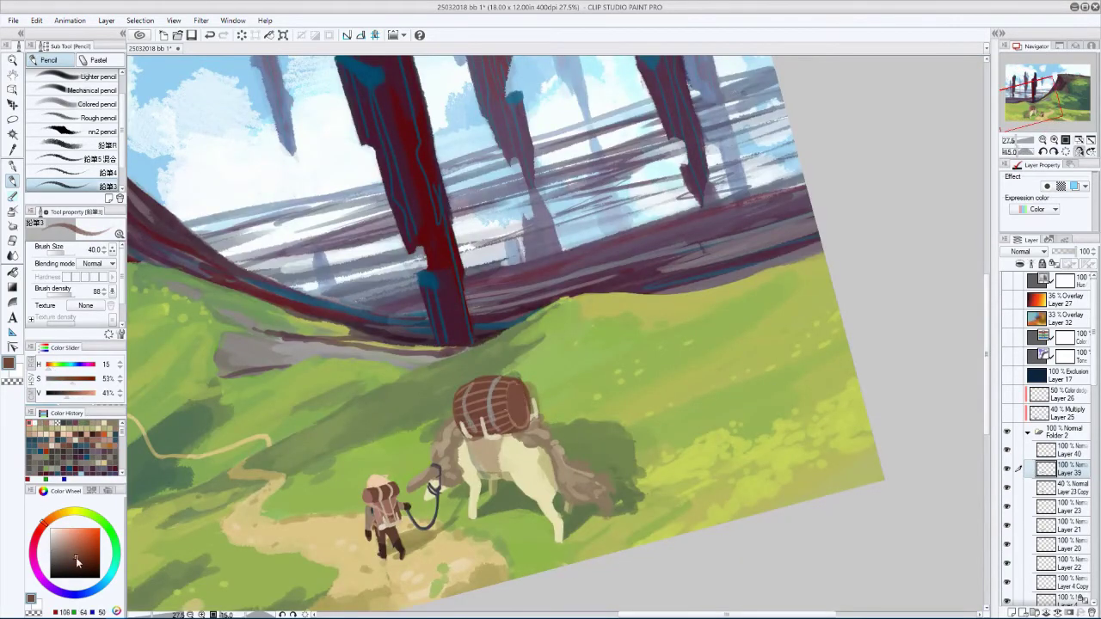
left_click(516, 405, "alt")
left_click(518, 402, "alt")
key("h")
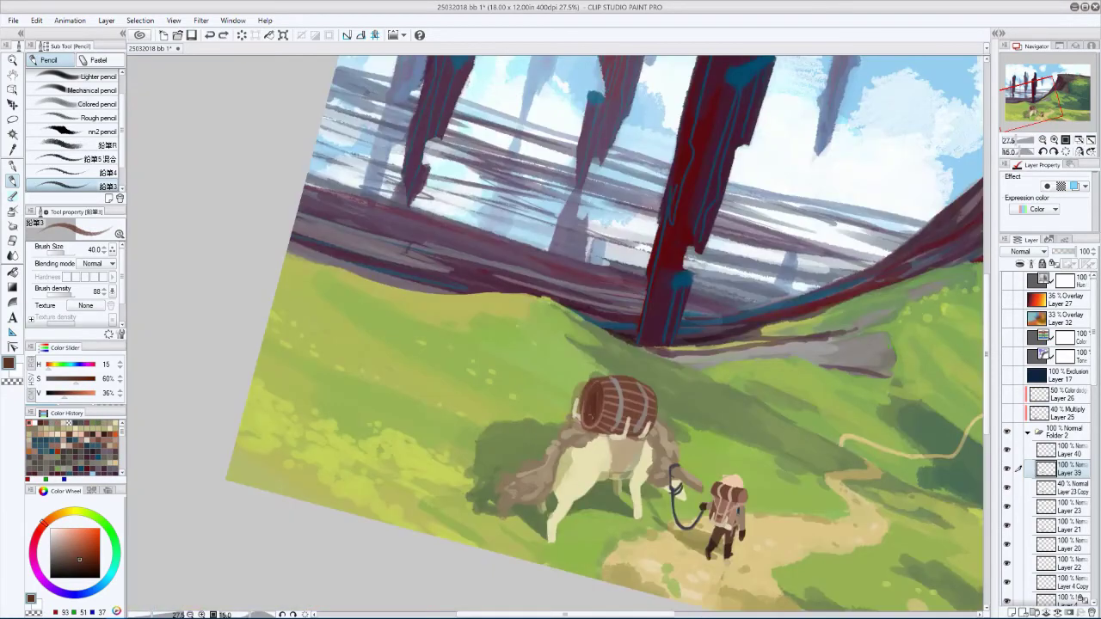
- Clean up the barrel's edges with the transparent colour and touch up its round end in reddish brown
key("equal")
key("equal")
key("equal")
key("equal")
key("equal")
key("equal")
key("equal")
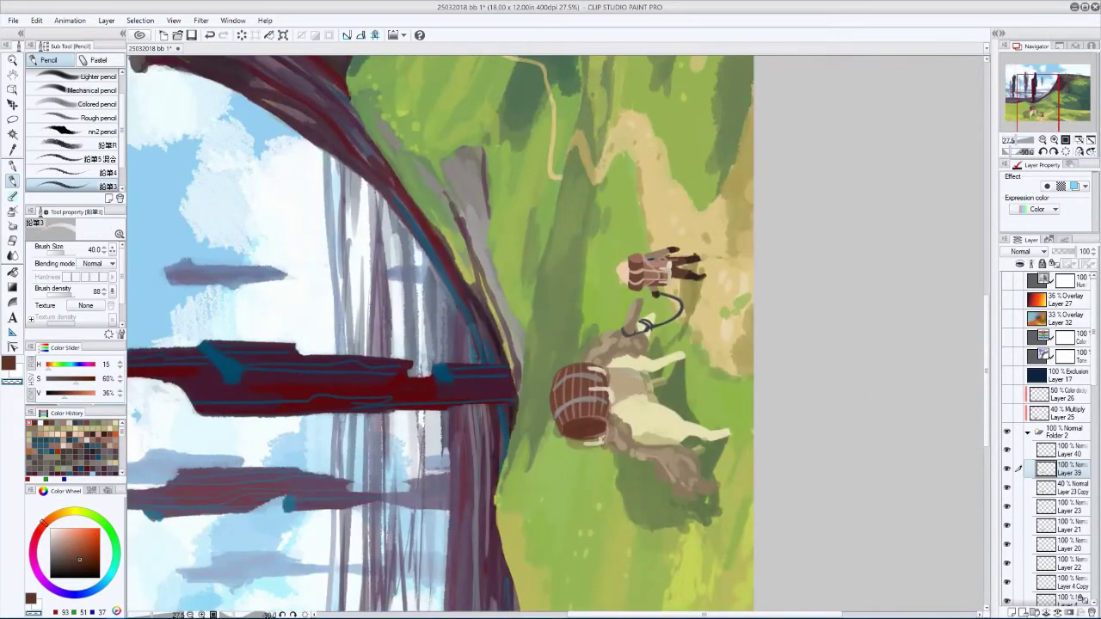
key("h")
left_click(504, 379, "alt")
- Straighten the canvas and try to reposition the barrel with a free transform, and undo the attempt
key("k")
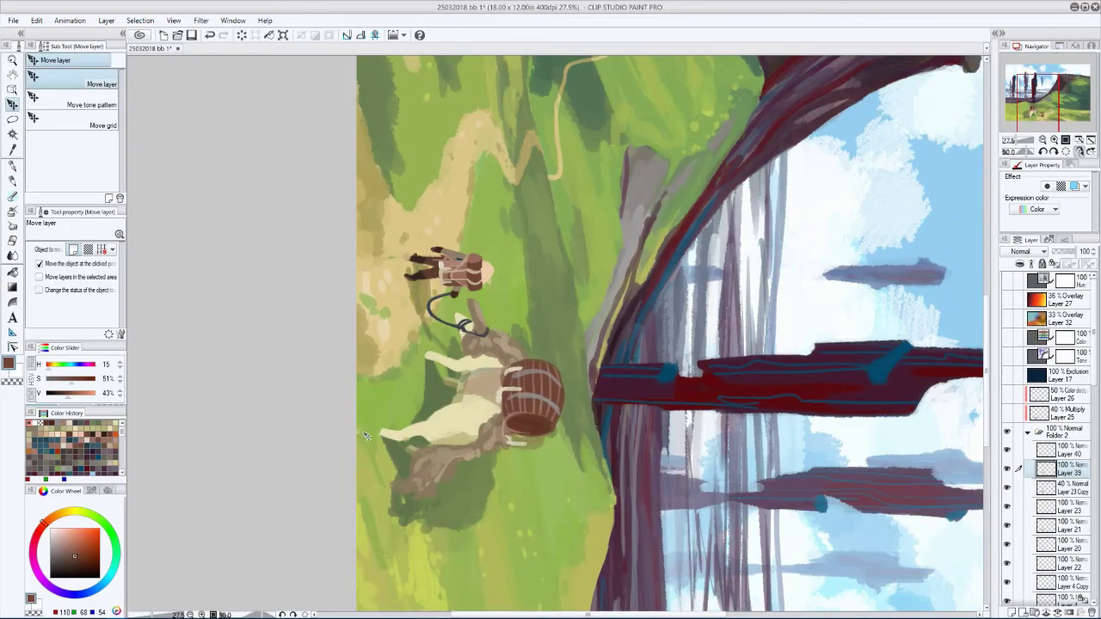
key("ctrl+at")
key("h")
key("h")
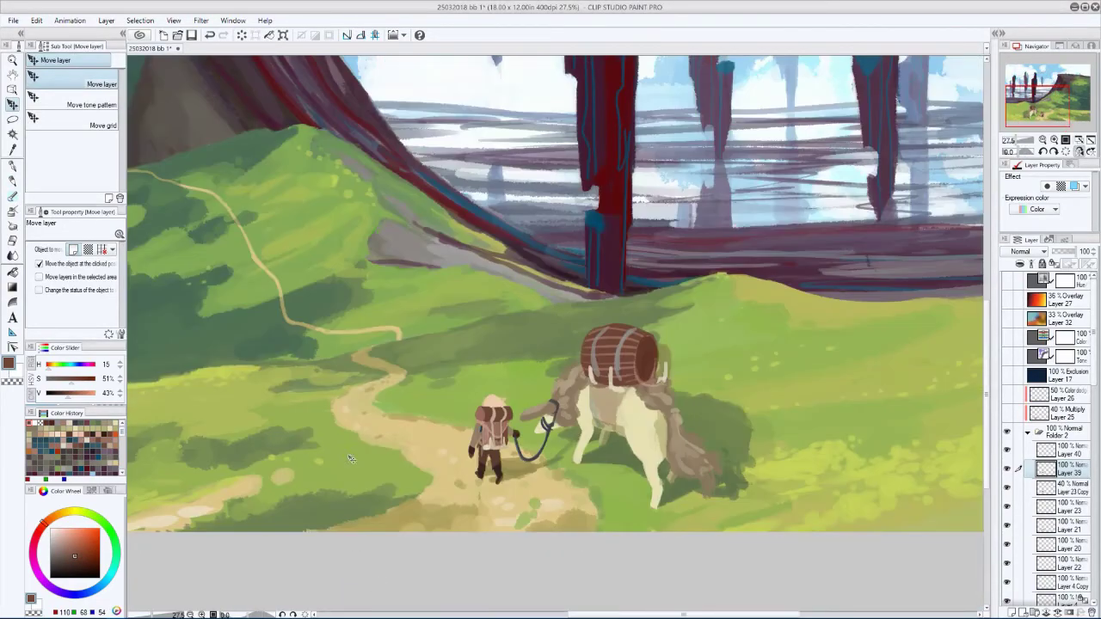
key("h")
key("ctrl+t")
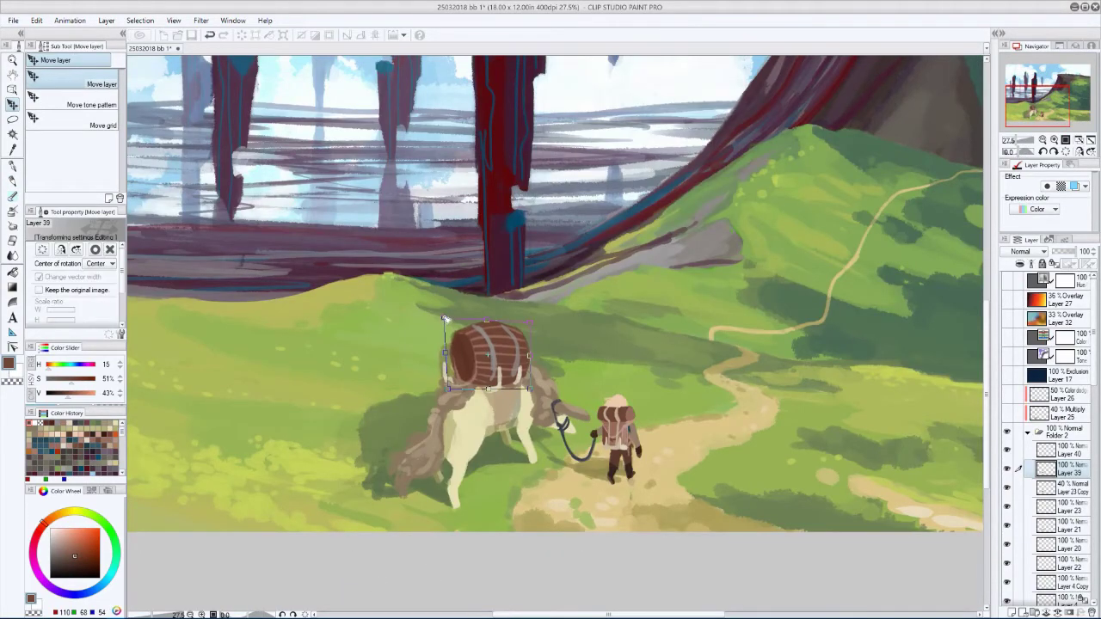
key("h")
key("Return")
key("h")
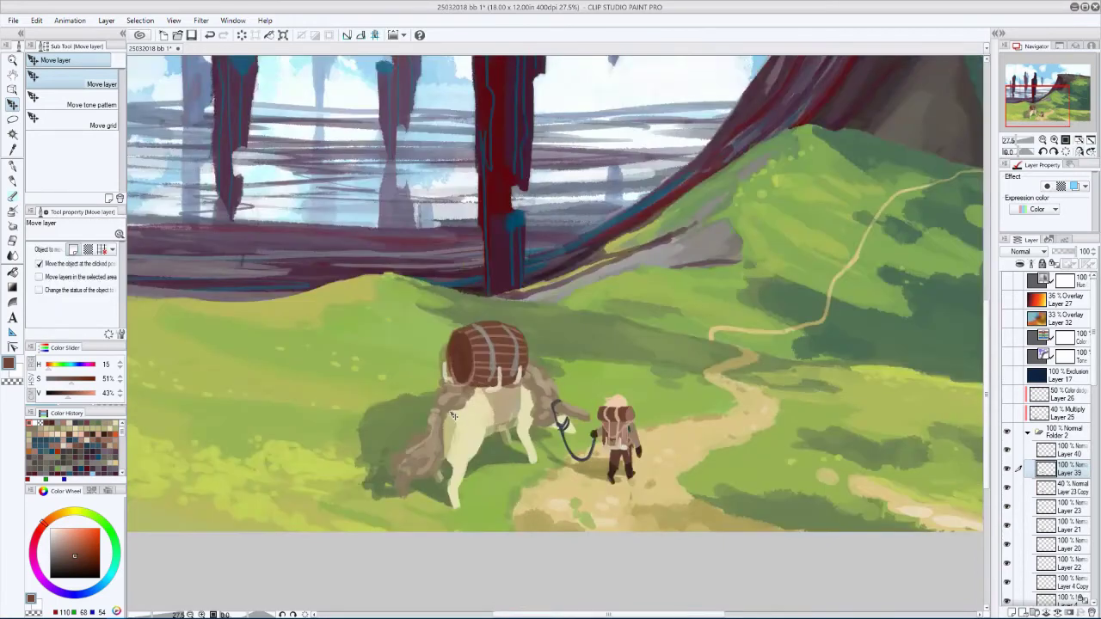
key("h")
key("ctrl+z")
key("h")
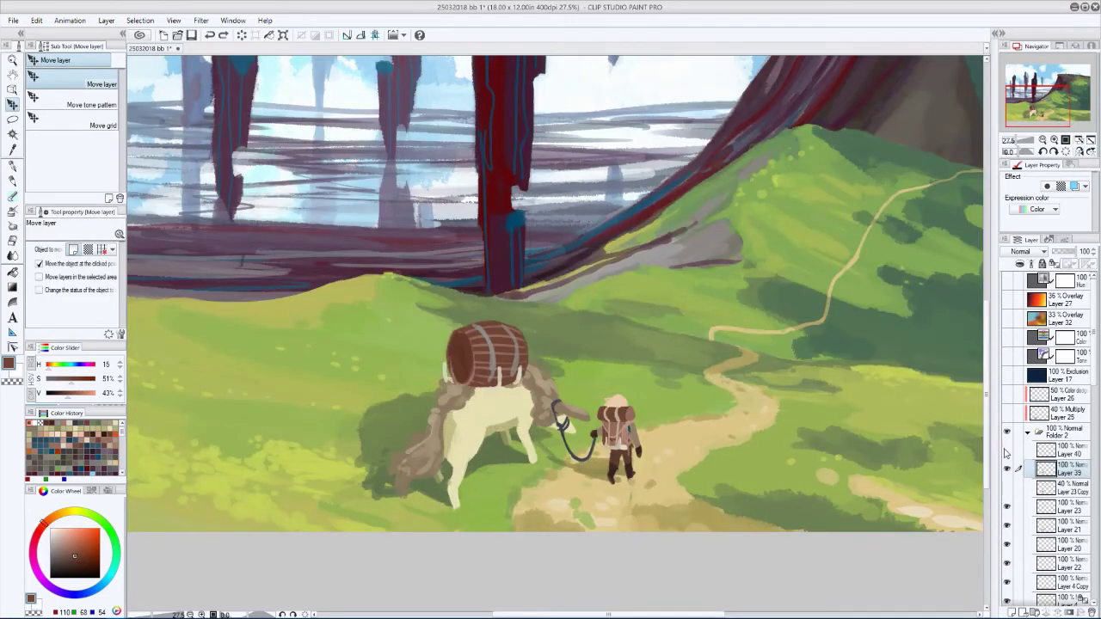
- With Layer 40 and Layer 23 Copy hidden, lower and slightly tilt the barrel on the creature's back with a free transform
key("h")
key("ctrl+t")
key("h")
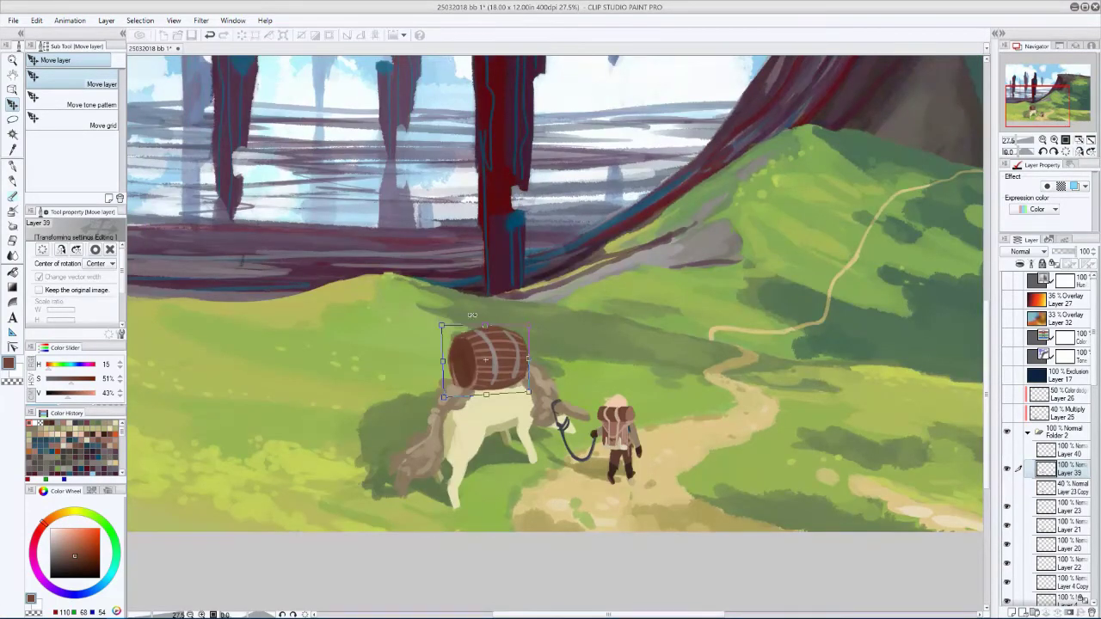
key("Return")
- Try to move the barrel's Layer 39 below Layer 20 in the stack, and undo the reordering
left_click_drag(1042, 468, 1041, 550)
key("h")
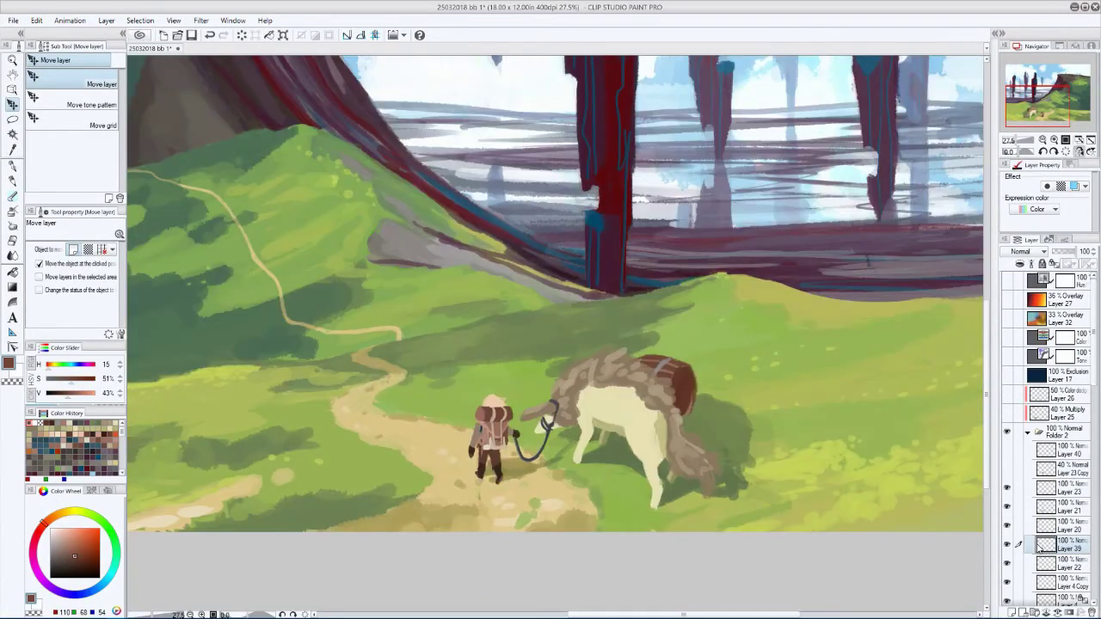
key("h")
key("h")
key("ctrl+z")
key("h")
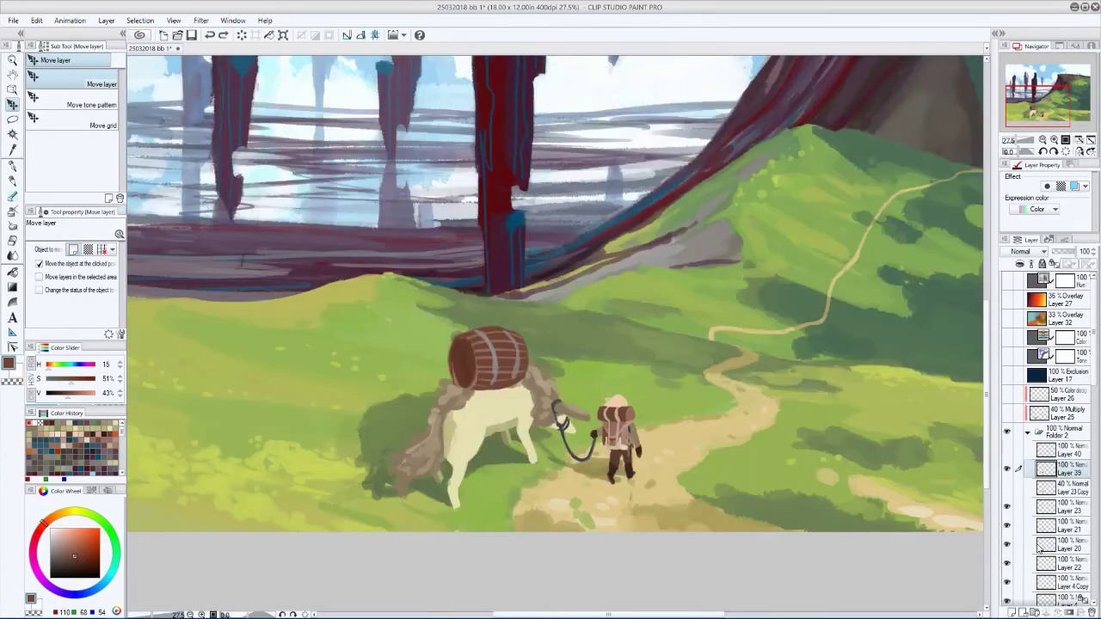
- Hide the barrel's Layer 39 after checking Layer 24 and Layer 23 Copy by toggling their visibility
scroll(1045, 473, "down", 5)
scroll(392, 297, "down", 2)
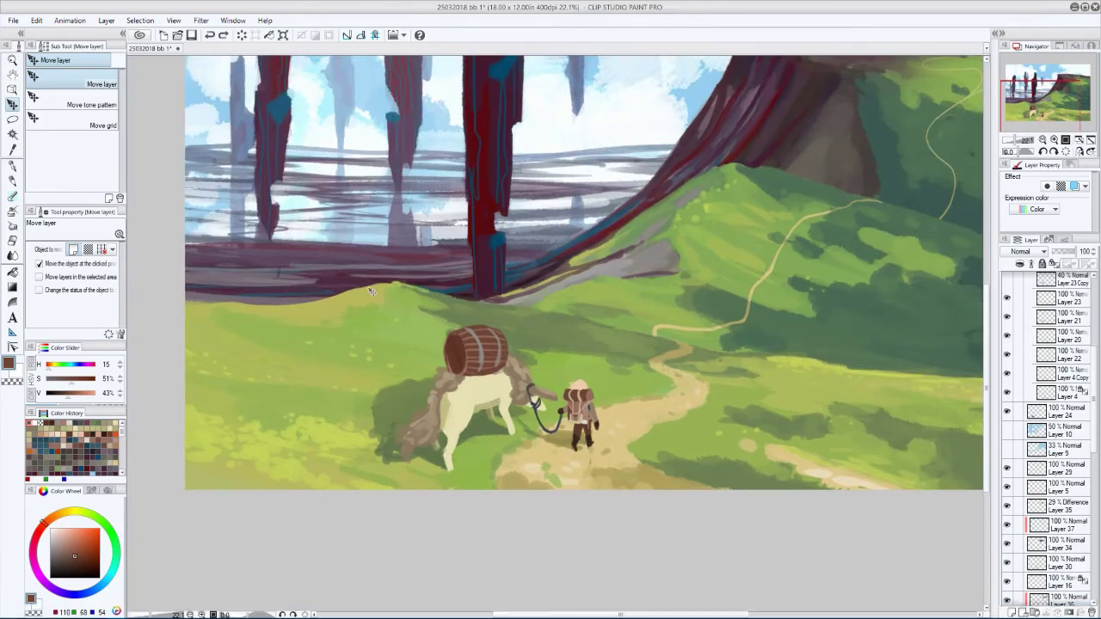
key("h")
left_click(1008, 413)
left_click(1008, 413)
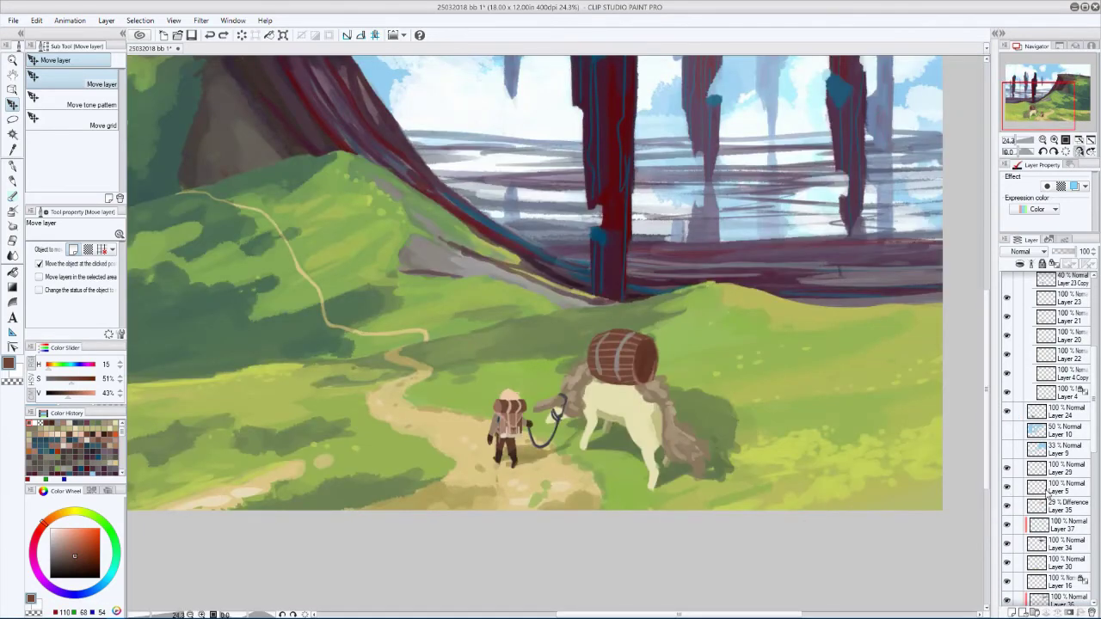
scroll(1013, 516, "up", 5)
left_click(1008, 469)
left_click(1007, 488)
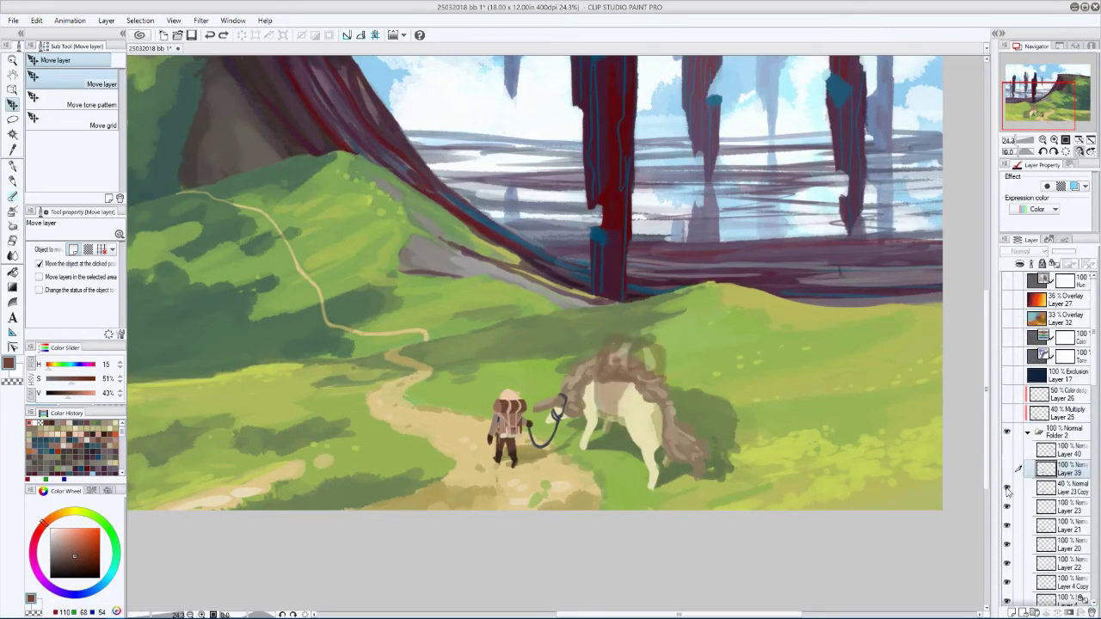
left_click(1007, 488)
- Add a layer above the barrel's layer and paint a strapped dark brown saddlebag on the creature's side with the pencil
key("h")
key("ctrl+shift+n")
key("p")
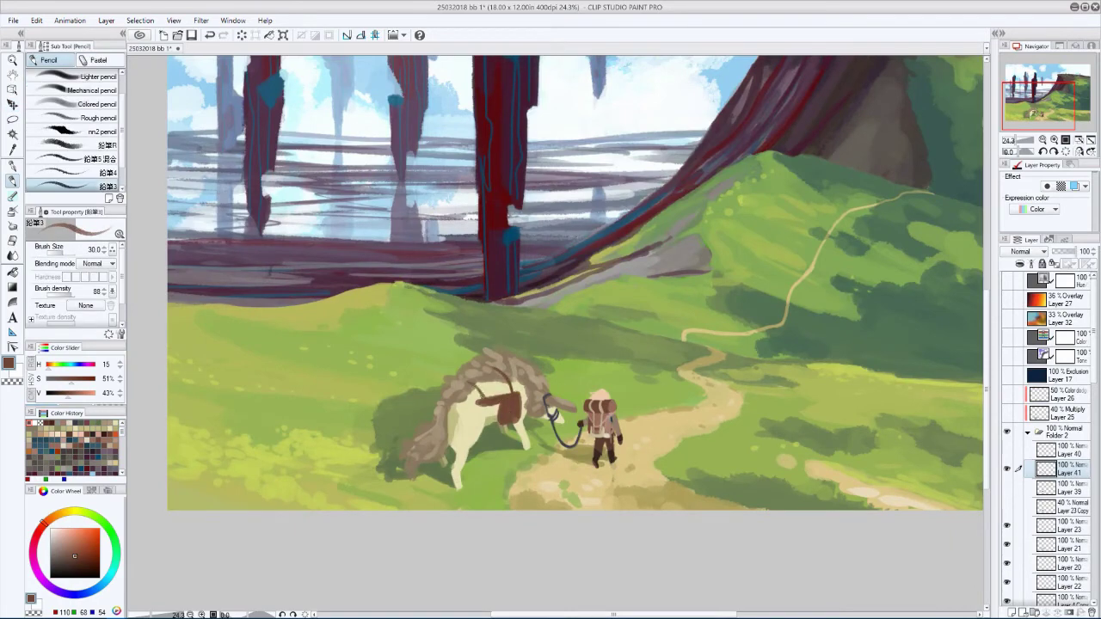
key("h")
key("bracketright")
key("bracketright")
left_click(627, 404, "alt")
key("bracketleft")
key("bracketleft")
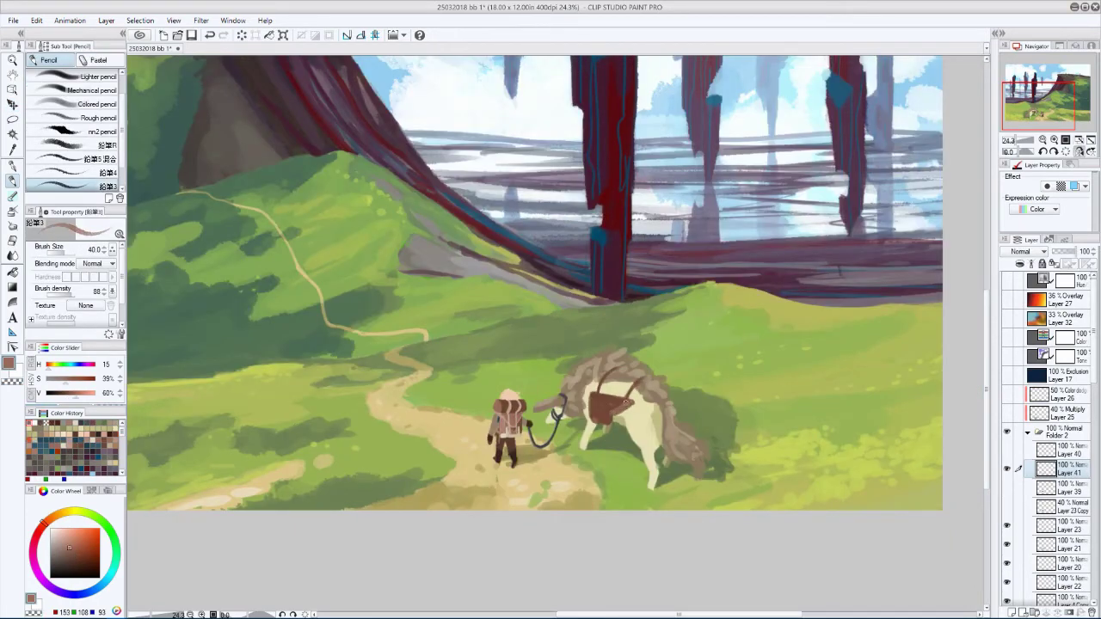
- Paint the saddlebag's flap in a lighter reddish brown and fill out the bag's body
key("h")
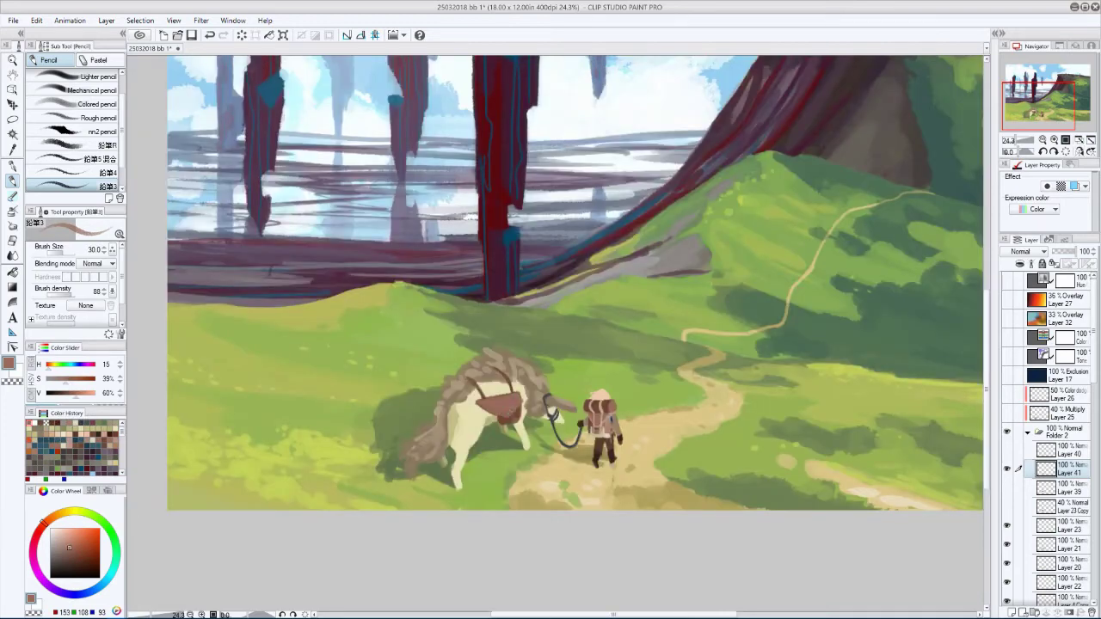
key("h")
key("bracketright")
key("p")
key("h")
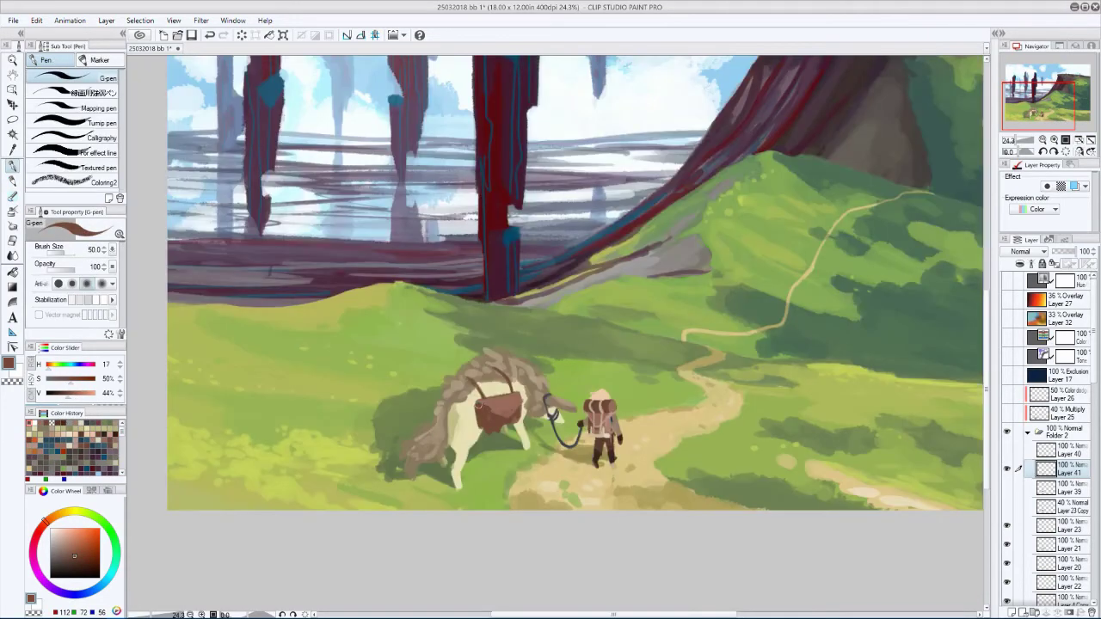
- Trim the saddlebag's edges with the G-pen in transparent colour at brush sizes 17 and 20
key("bracketleft")
key("bracketleft")
key("bracketleft")
key("bracketleft")
key("bracketleft")
key("h")
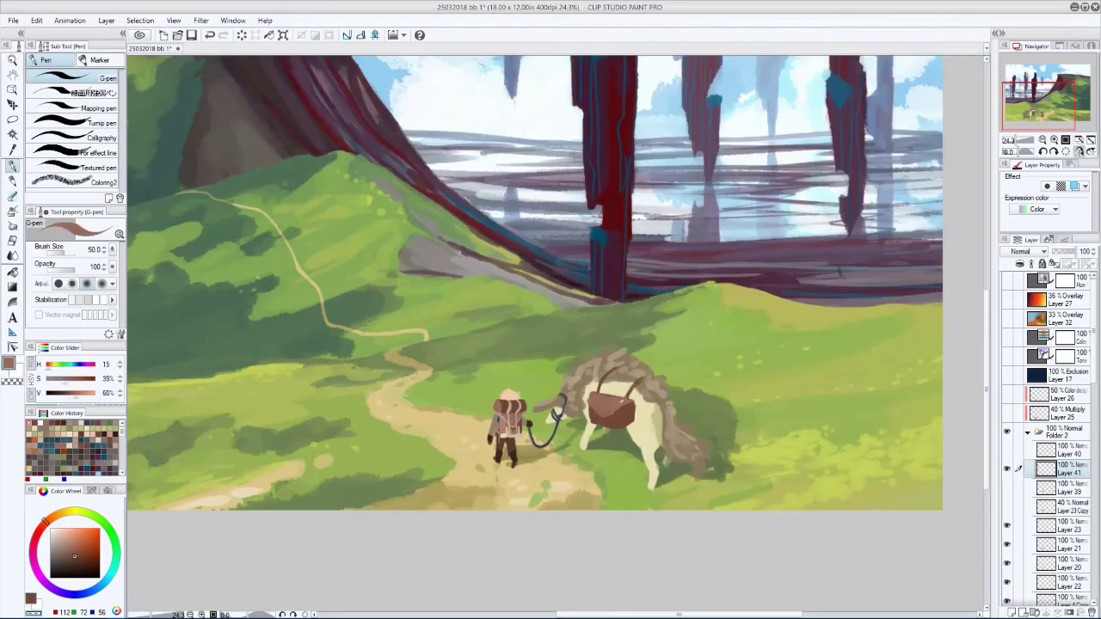
key("h")
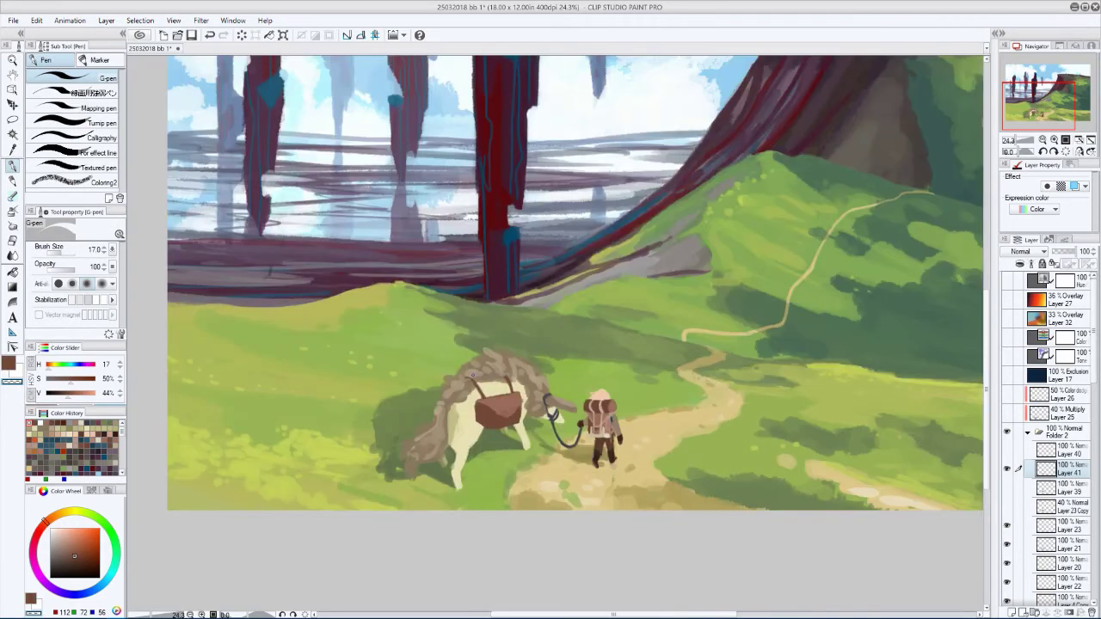
key("h")
key("bracketright")
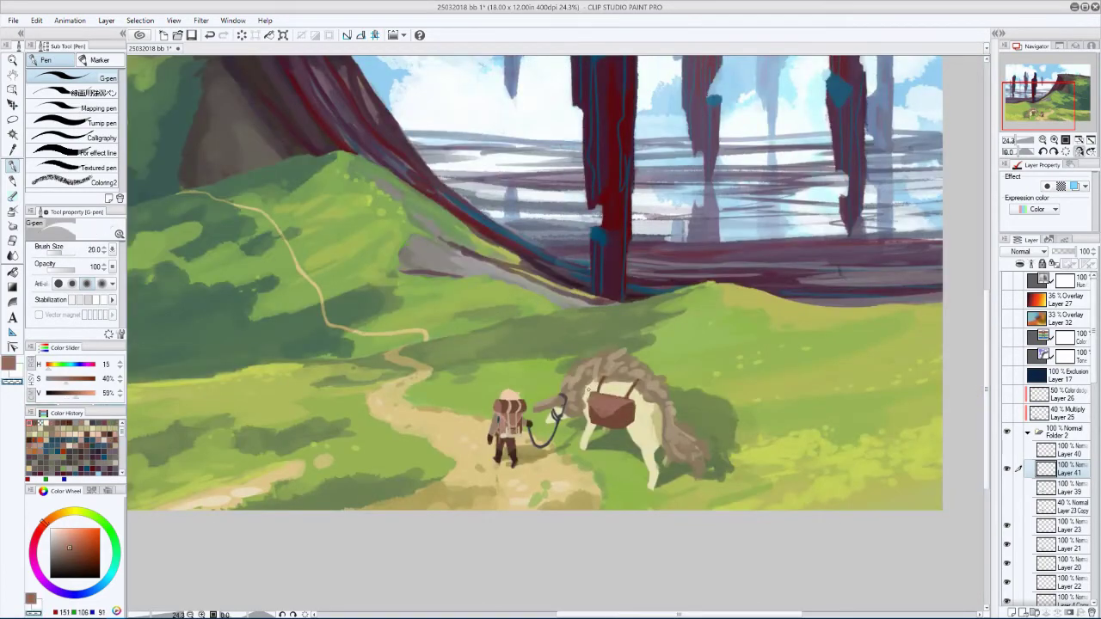
- Thicken the saddlebag's straps and define its flap with the pencil in dark and lighter brown at brush size 30
key("h")
key("p")
key("h")
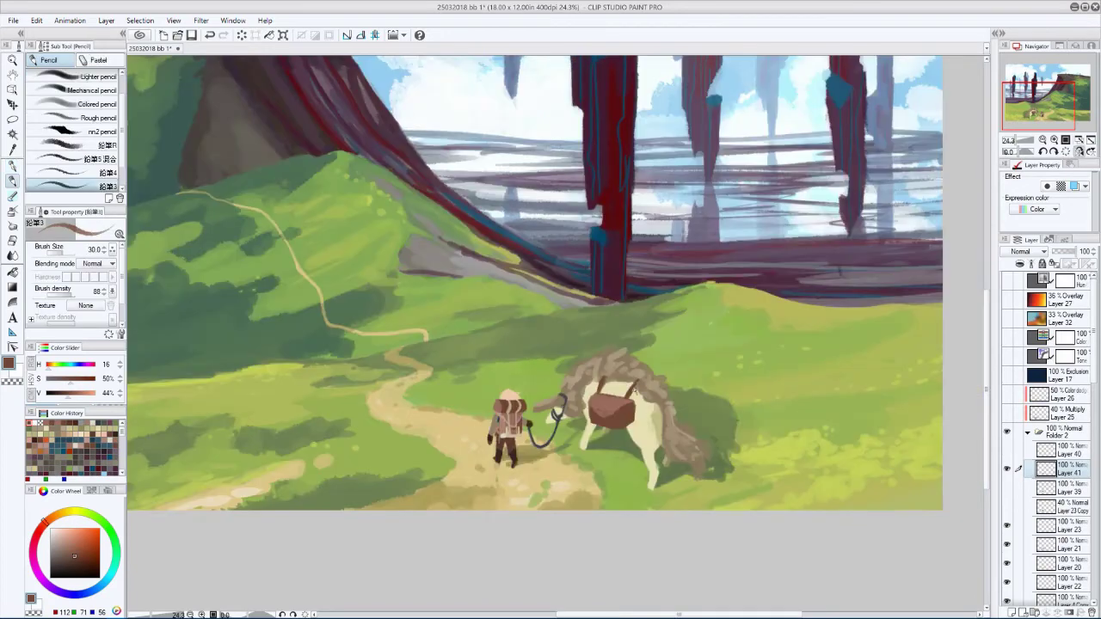
key("h")
key("bracketleft")
key("bracketleft")
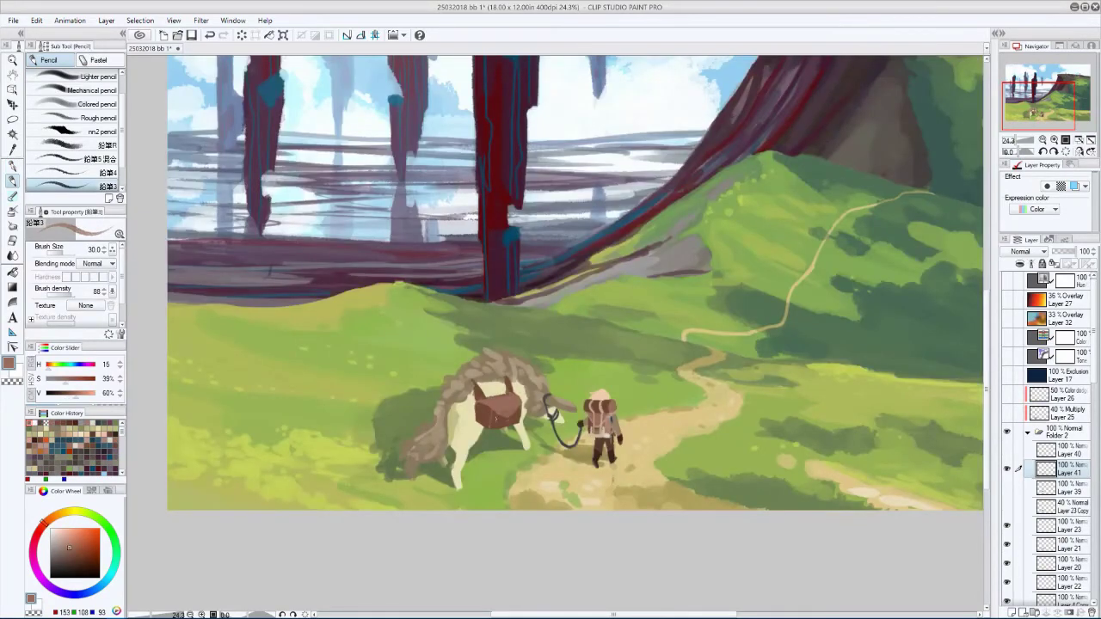
- Examine the saddlebag within the whole composition in both normal and mirrored views
key("ctrl+minus")
key("ctrl+minus")
key("ctrl+minus")
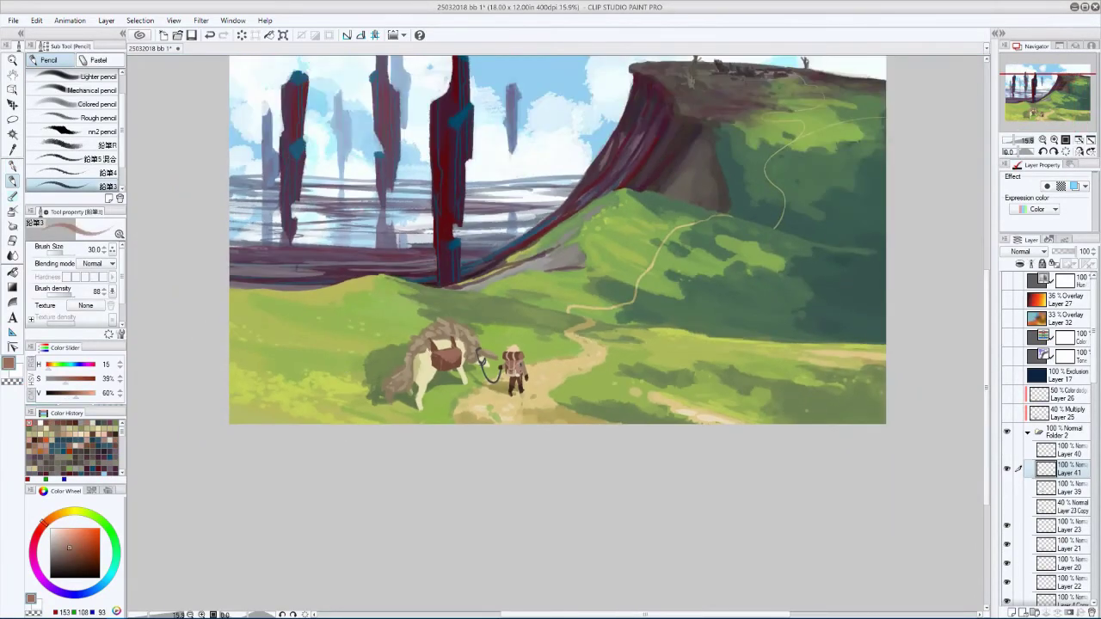
key("h")
key("c")
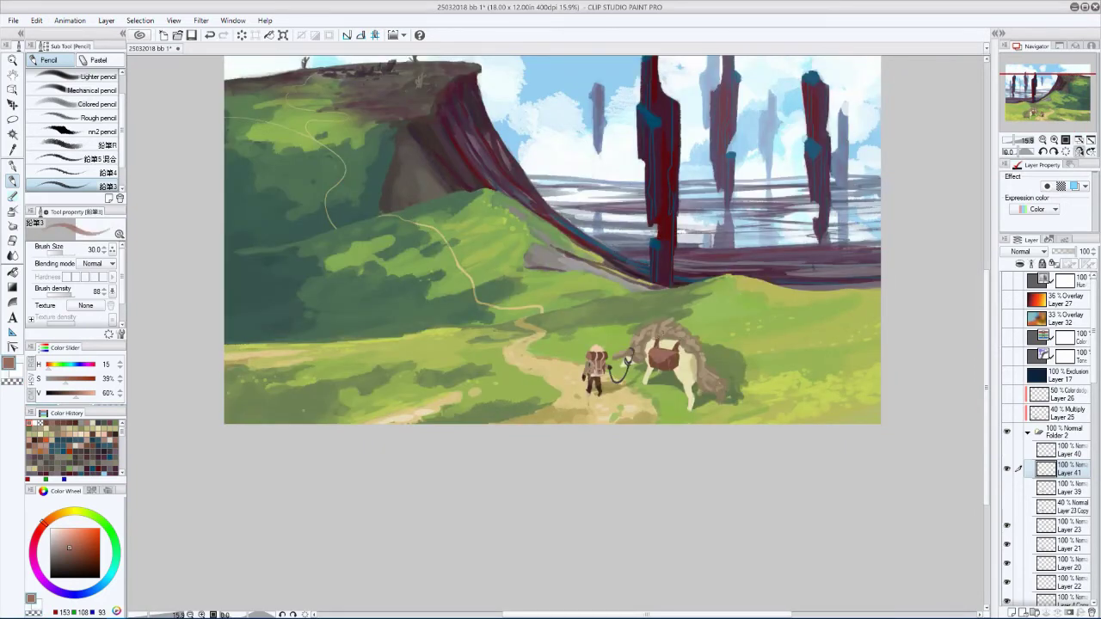
key("h")
key("h")
key("ctrl+minus")
key("h")
- Refine the saddlebag's flap, edges and straps with sampled browns at brush sizes 25 and 30
key("ctrl+plus")
key("ctrl+plus")
key("ctrl+plus")
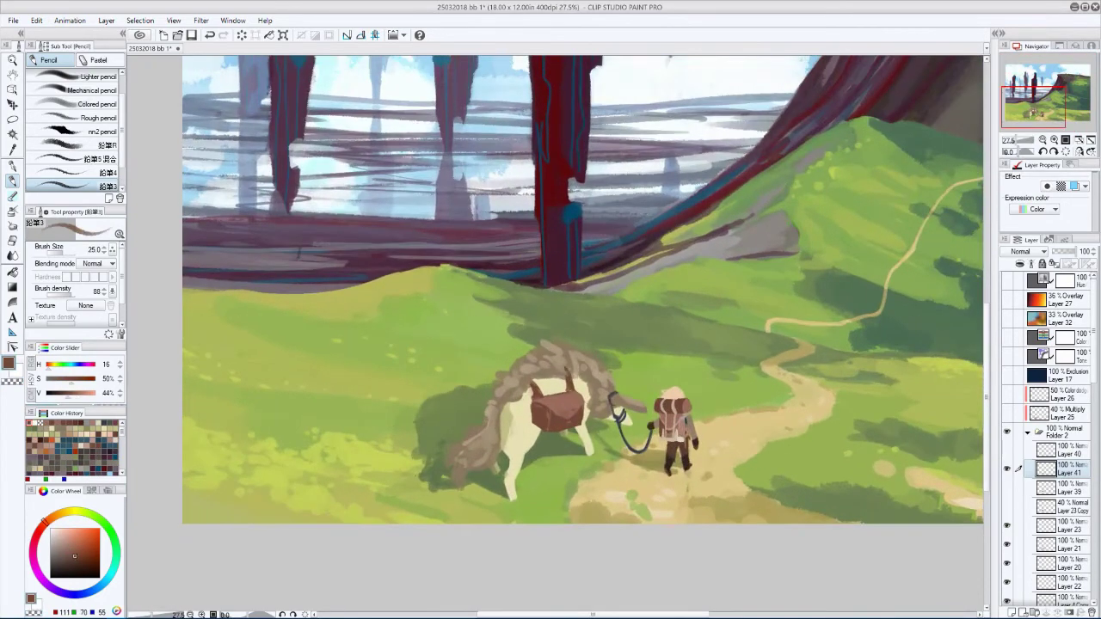
left_click(563, 368, "alt")
key("h")
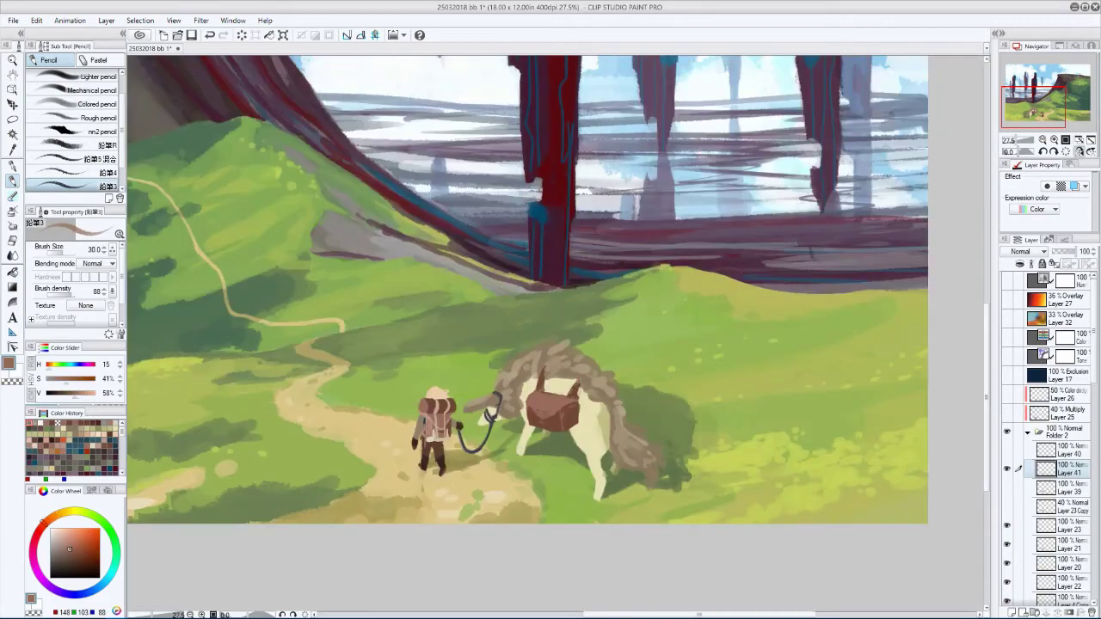
key("h")
left_click(533, 387, "alt")
key("h")
key("h")
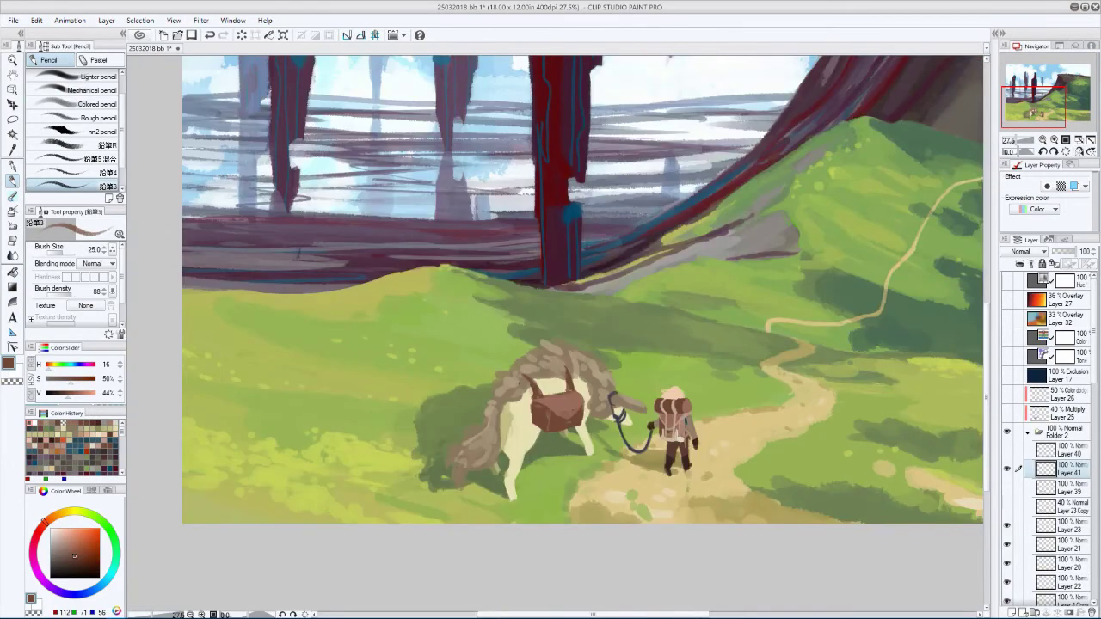
- Adjust the saddlebag's fit on the creature's side with a free transform, checking it in mirrored view
key("h")
key("ctrl+minus")
key("h")
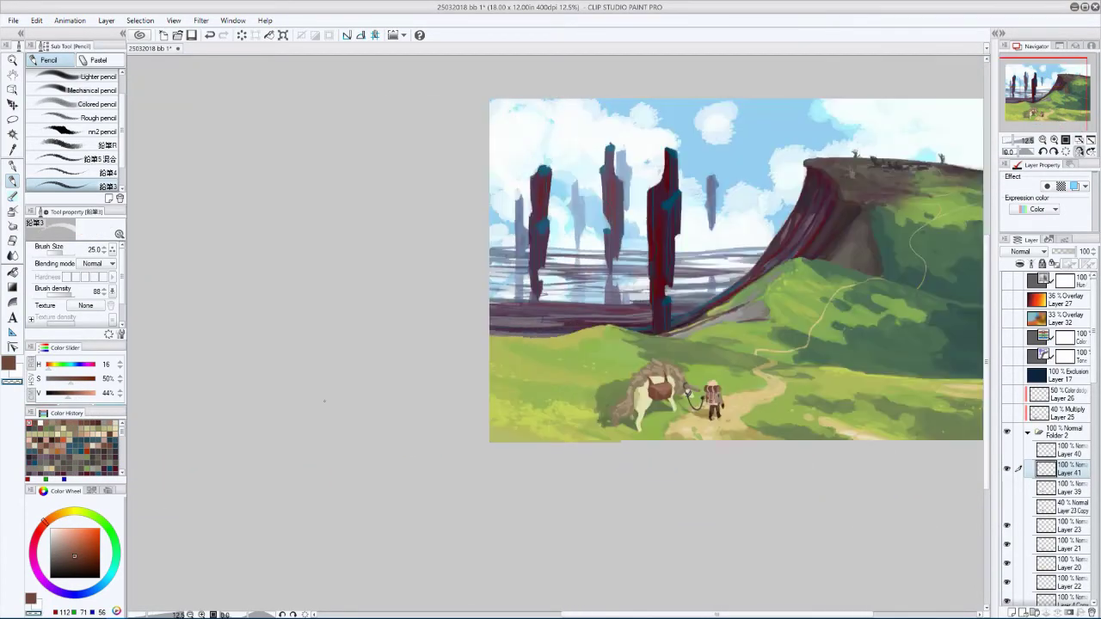
key("ctrl+plus")
key("h")
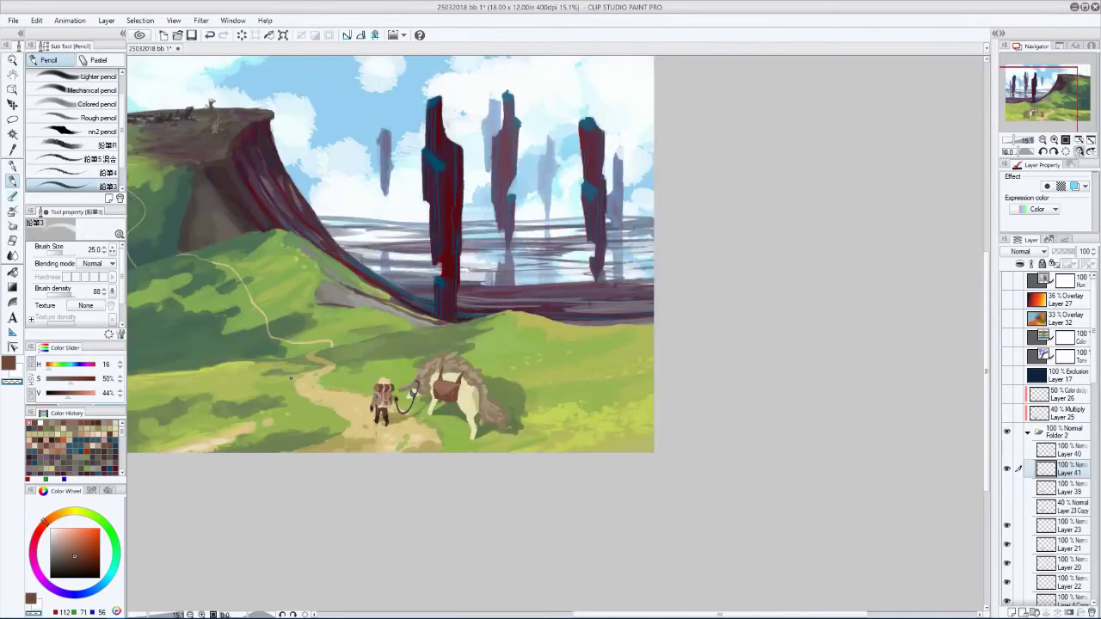
key("h")
key("k")
key("ctrl+t")
key("h")
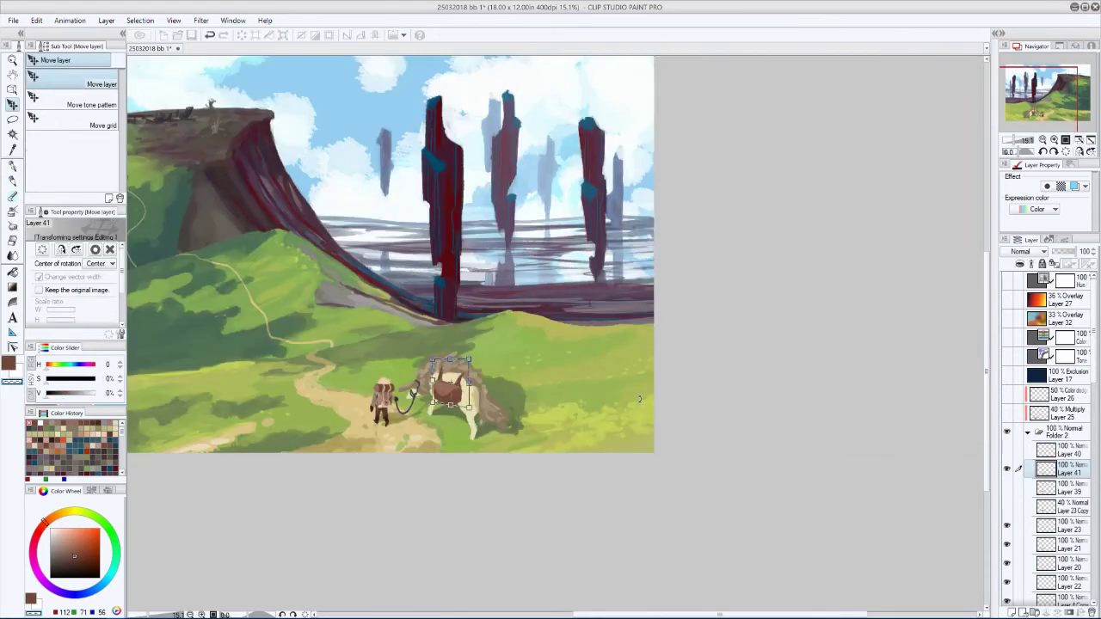
key("Return")
key("h")
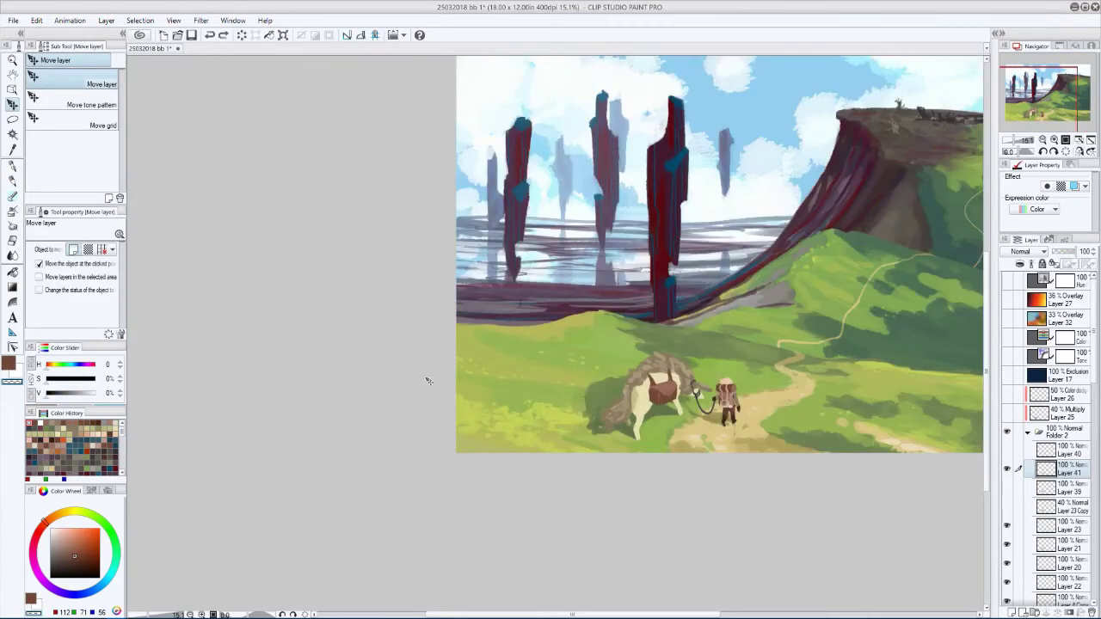
key("h")
key("h")
- Show and select the 40% Multiply shading Layer 25 and check it against the saddlebag's layer by toggling Layer 41
scroll(633, 359, "up", 2)
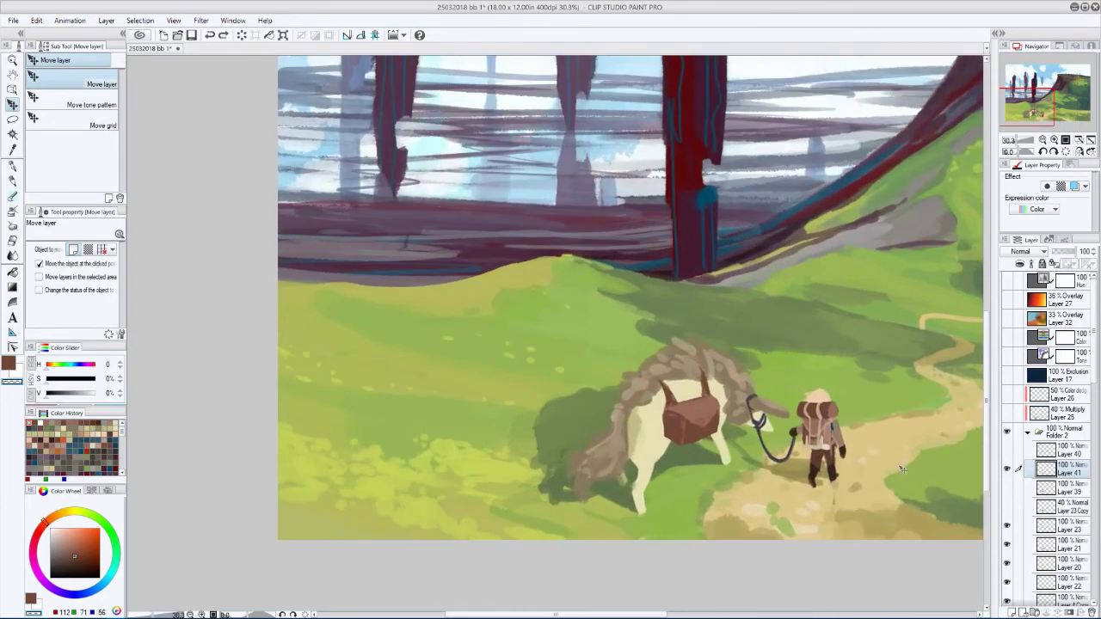
left_click(1037, 415)
key("p")
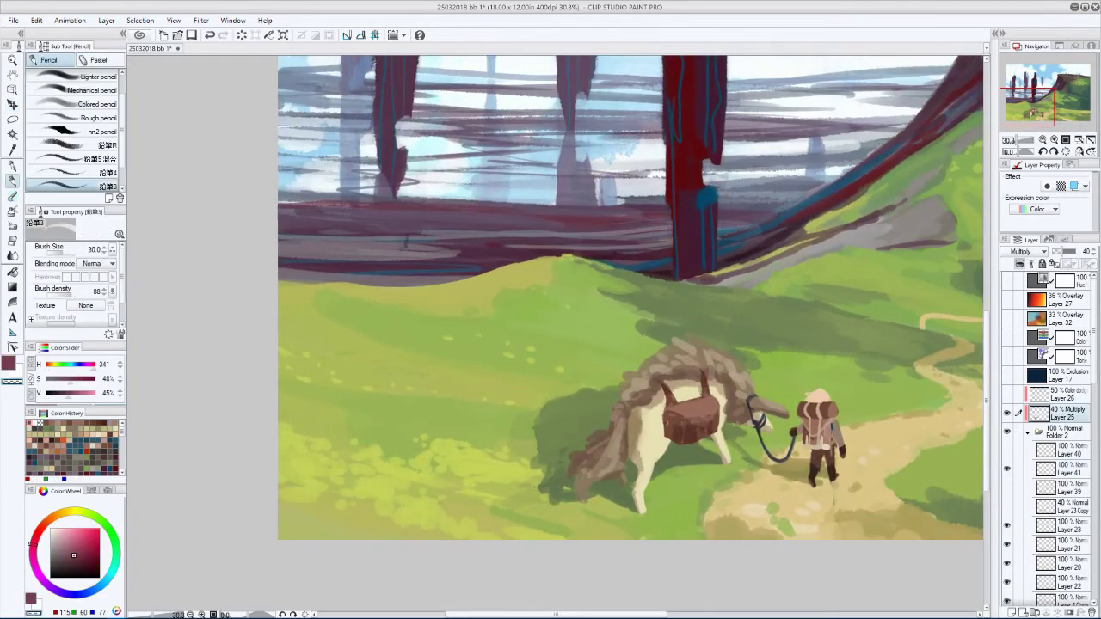
key("h")
left_click(1007, 469)
left_click(1007, 469)
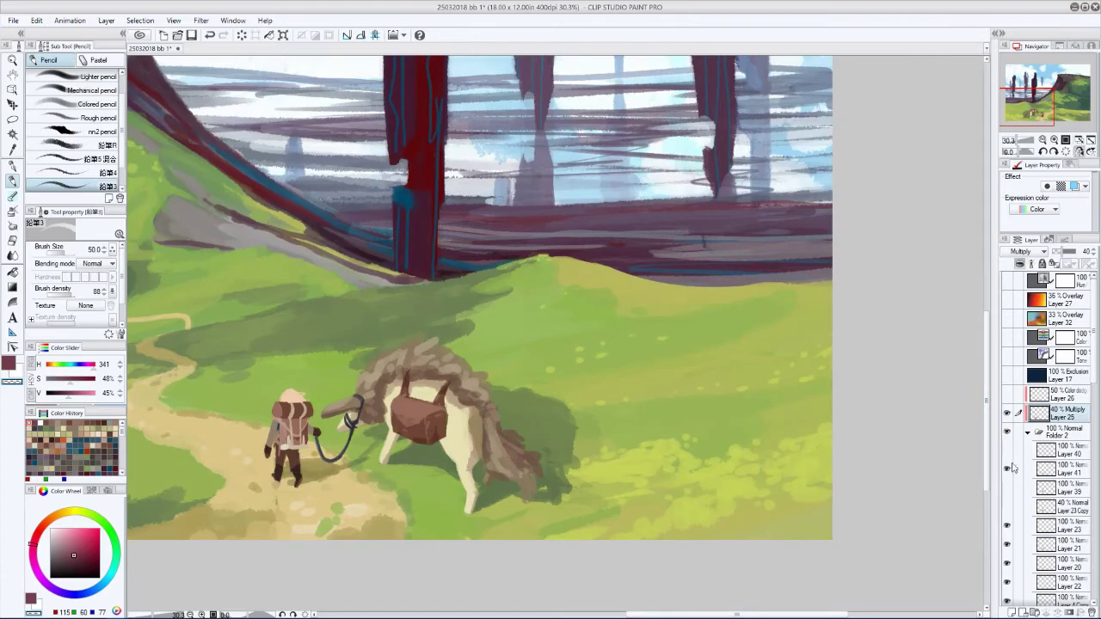
- Shade the saddlebag's lower body in dark purplish red with the pencil at up to brush size 70
key("h")
key("bracketright")
key("bracketright")
key("bracketleft")
key("bracketleft")
key("bracketleft")
key("bracketleft")
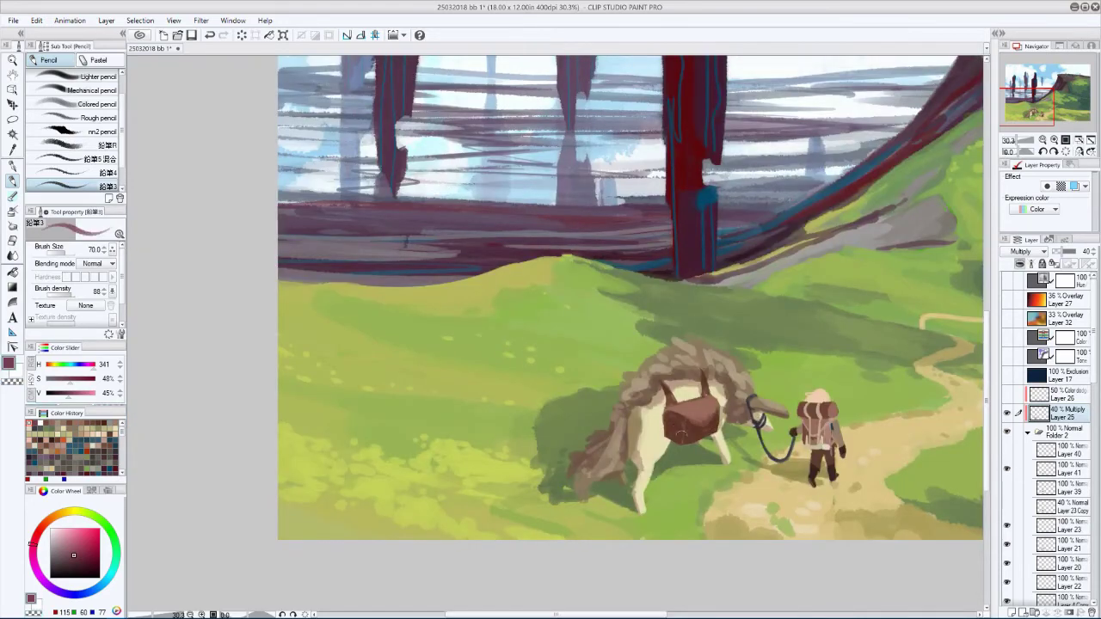
- Clean up the saddlebag's shading in transparent colour and define the shadow under its flap at brush size 40
key("h")
key("bracketleft")
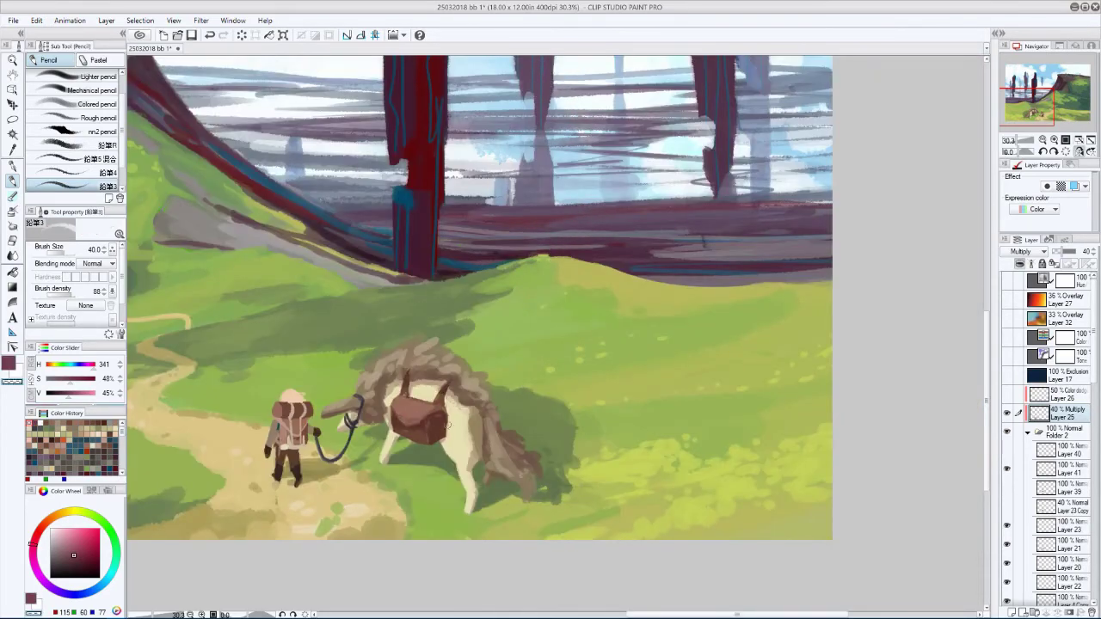
key("h")
key("h")
key("h")
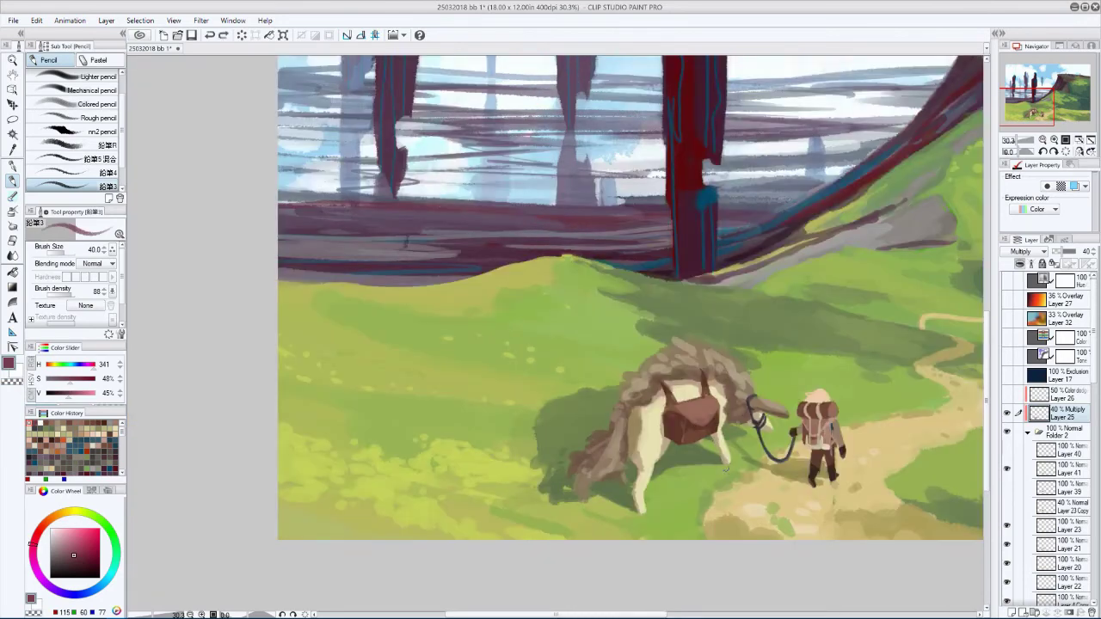
- Refine the shading on the creature's hindquarters on Multiply Layer 25 with the pencil and transparent colour at brush sizes 40 to 70, checking in mirrored view
key("bracketleft")
key("h")
key("bracketright")
key("bracketright")
key("bracketright")
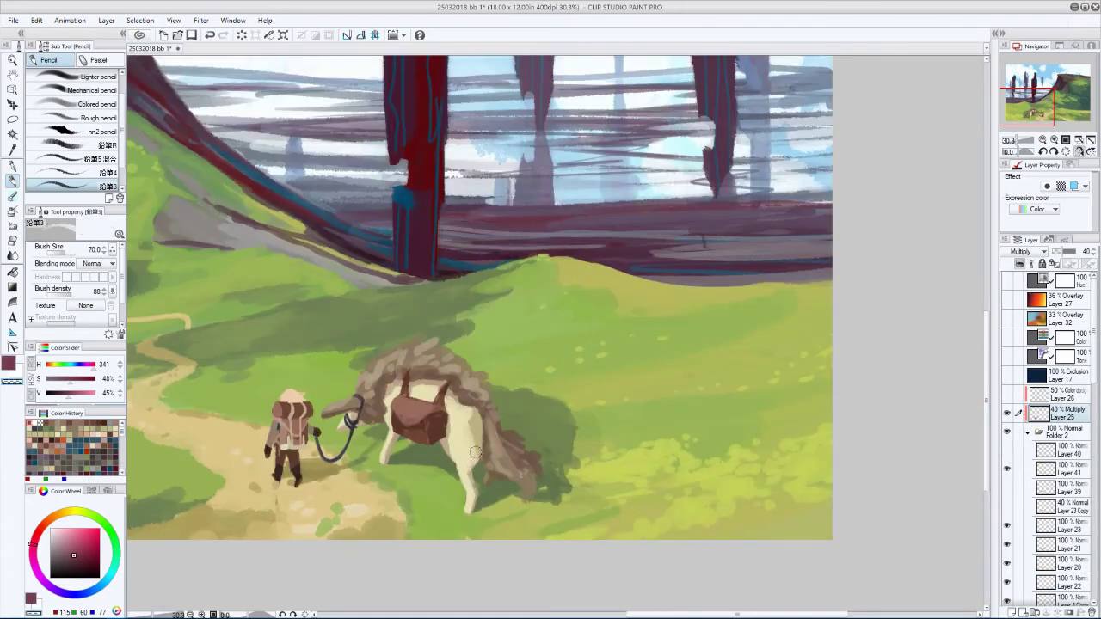
key("h")
key("bracketright")
key("bracketright")
key("bracketright")
key("bracketleft")
key("bracketleft")
key("bracketleft")
key("bracketleft")
key("bracketleft")
key("bracketleft")
key("bracketleft")
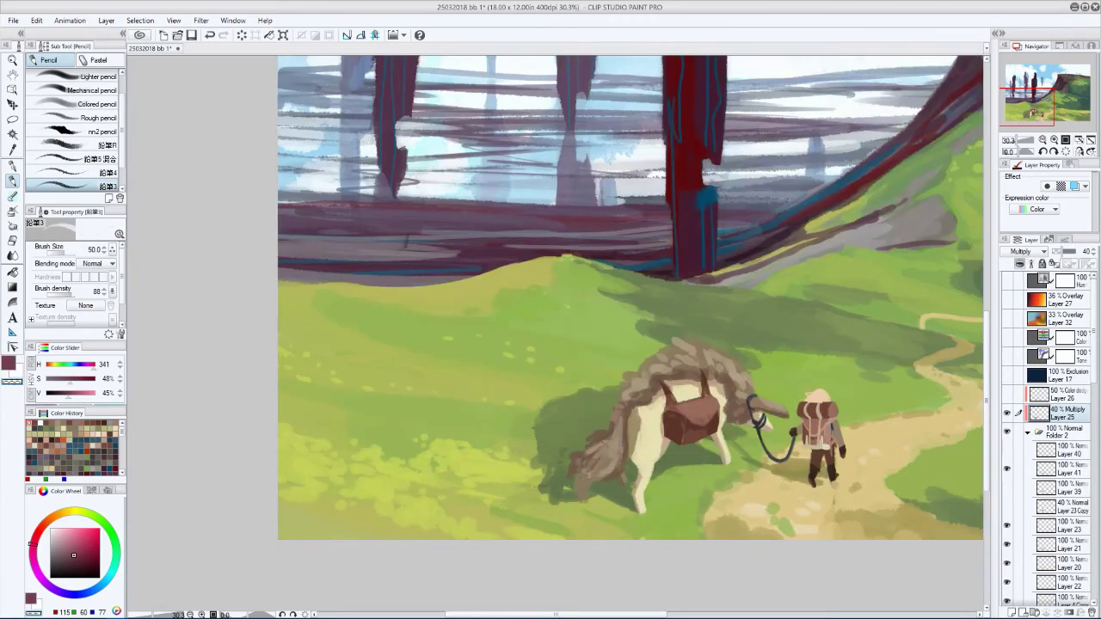
key("h")
key("h")
key("h")
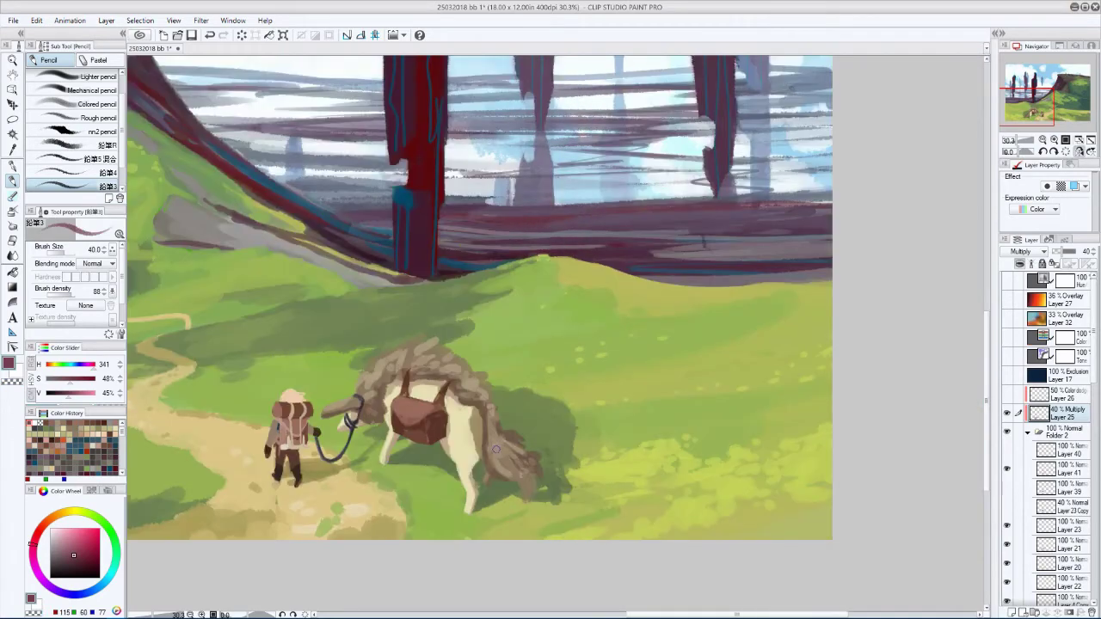
- Select Layer 20 and touch up the creature's pale hind leg in light cream with the G-pen at brush size 50
left_click(1067, 469)
left_click(1080, 564)
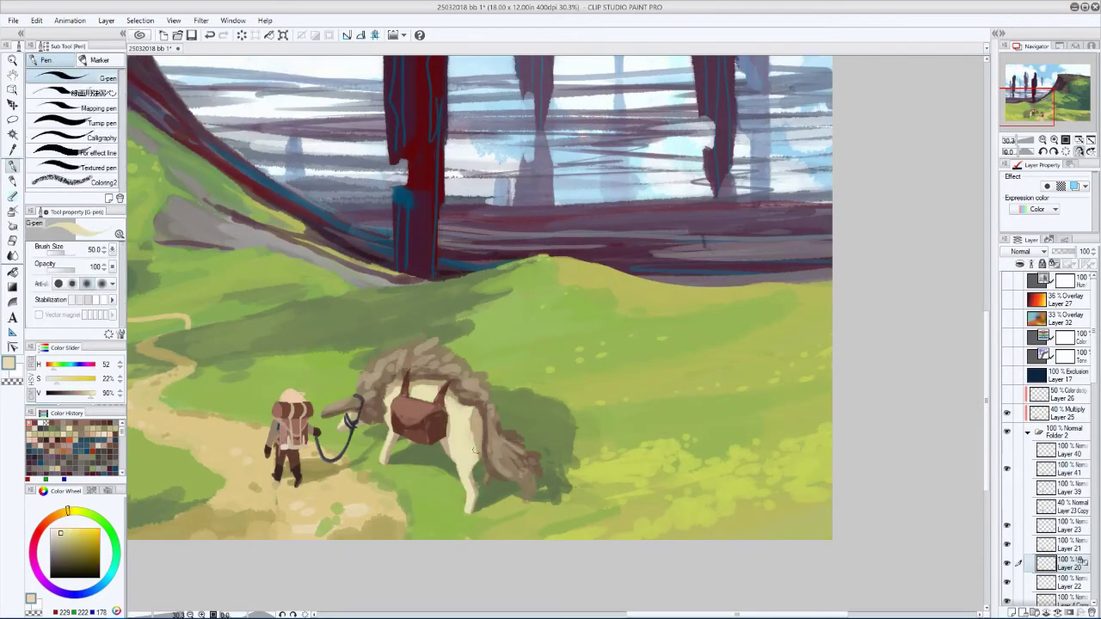
key("p")
key("h")
key("h")
key("h")
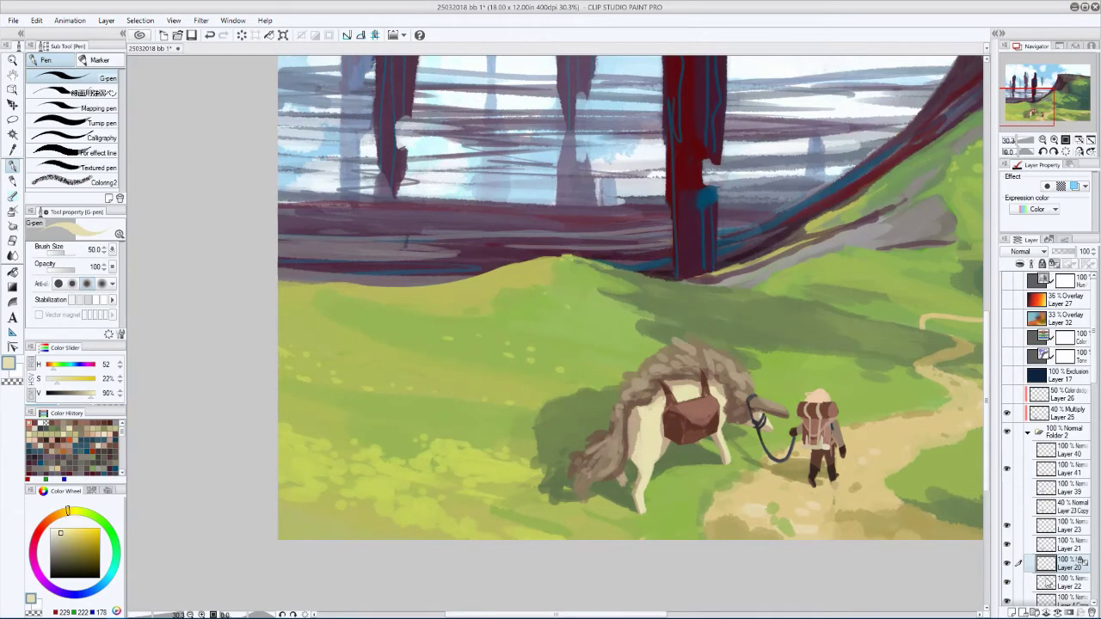
- Return to Multiply Layer 25 and touch up the saddlebag's shading in dark wine red with the G-pen, checking it in mirrored view
left_click(1047, 415)
left_click(698, 443, "alt")
scroll(699, 443, "down", 1)
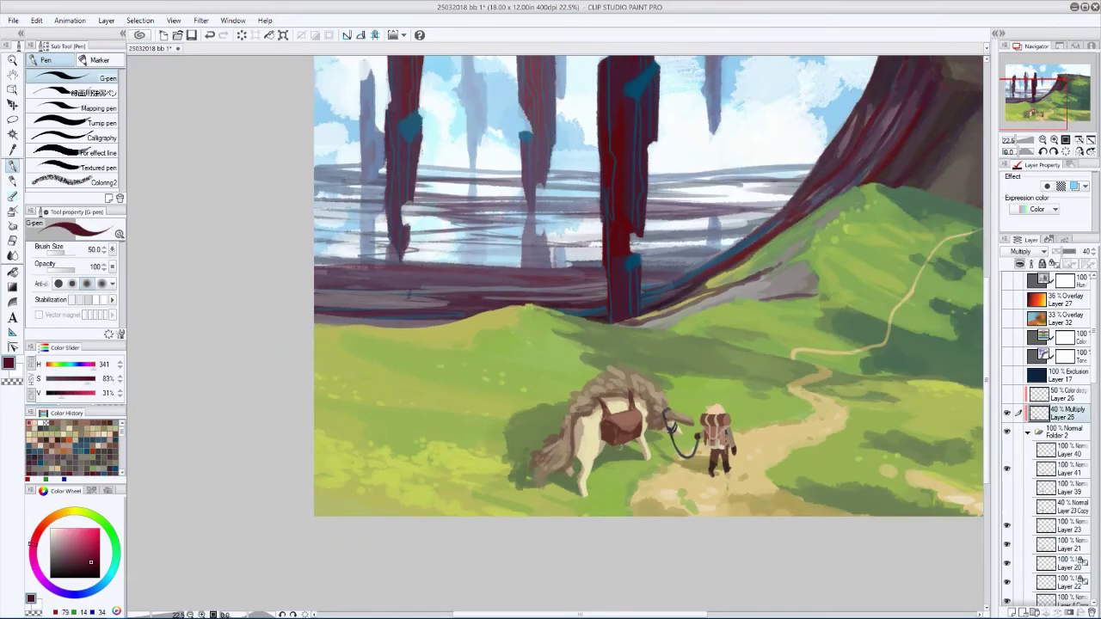
key("bracketleft")
key("bracketleft")
key("bracketleft")
key("bracketleft")
key("bracketleft")
key("h")
key("h")
- Save the painting and check the overall composition in mirrored view
scroll(335, 391, "down", 2)
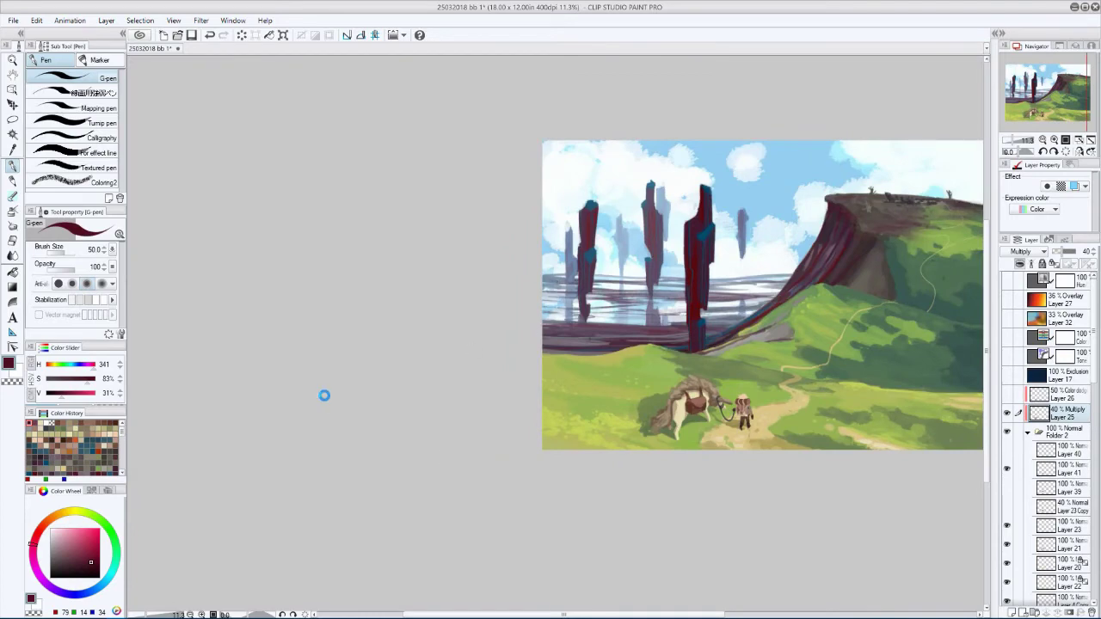
key("ctrl+s")
key("h")
scroll(325, 396, "up", 5)
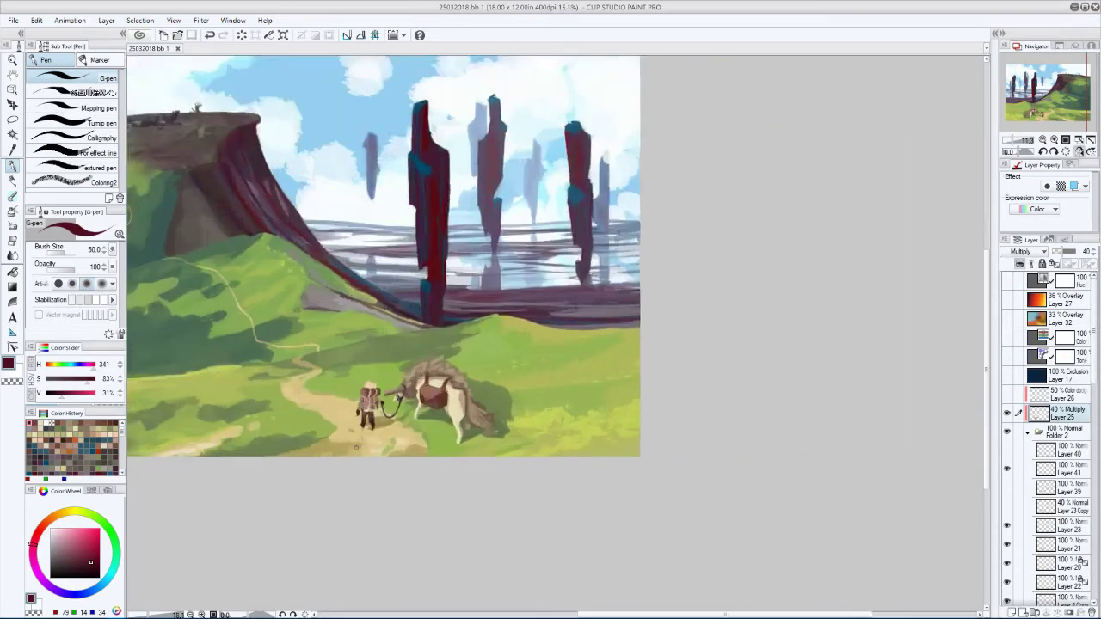
key("h")
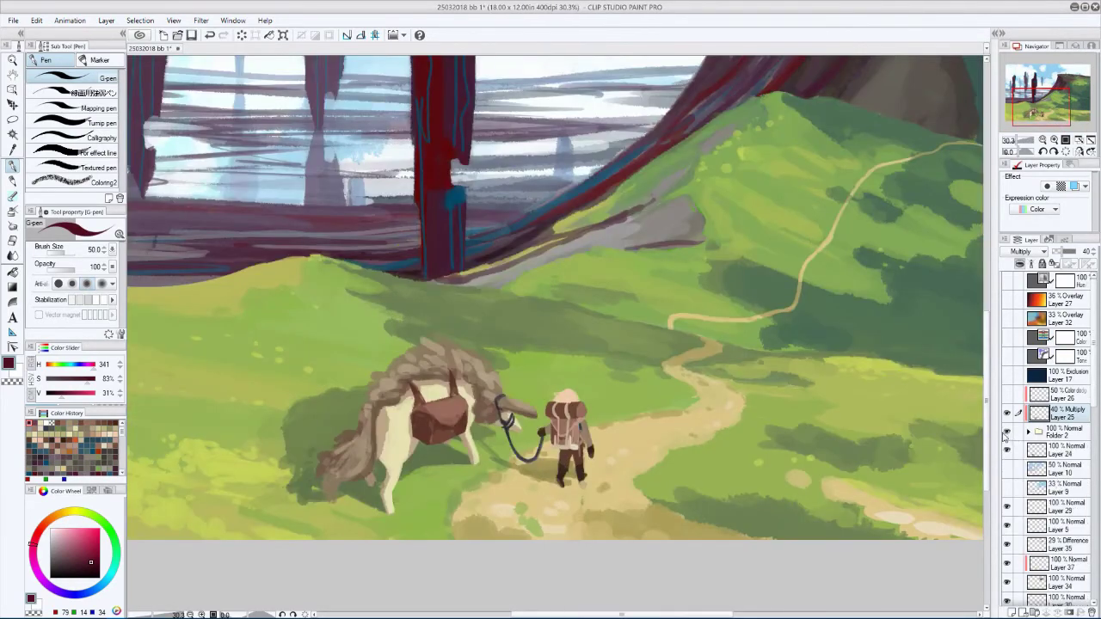
- Locate the traveller's body by toggling layers in Folder 2, and move the lassoed legs on Layer 4 slightly lower
left_click(1007, 469)
left_click(1008, 469)
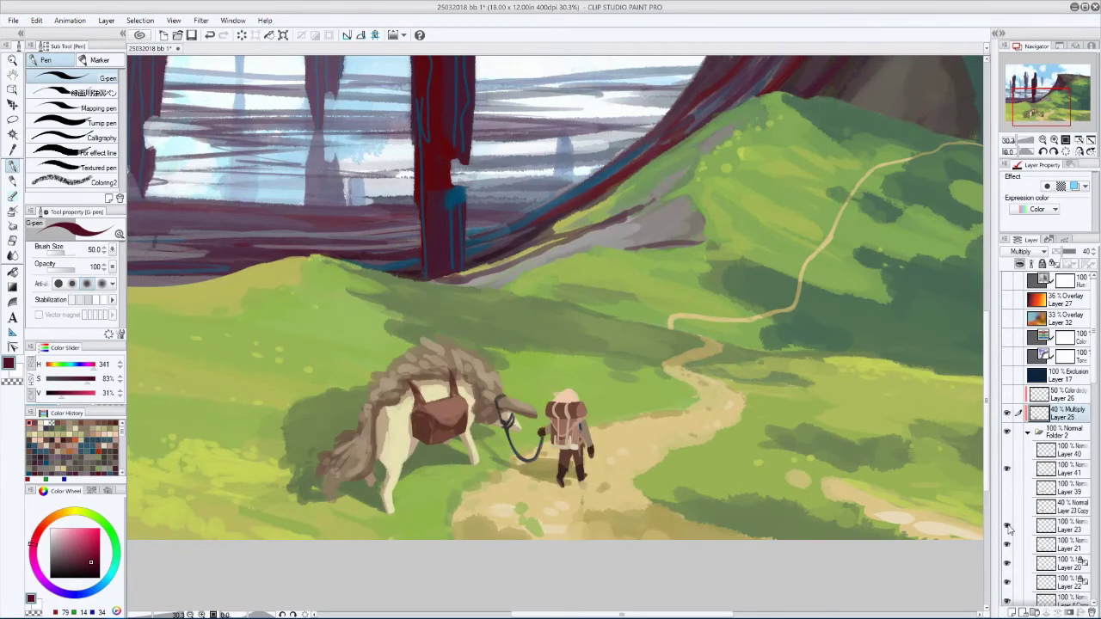
scroll(1009, 528, "down", 3)
left_click(1008, 497)
left_click(1054, 514)
key("m")
mouse_move(564, 439)
left_mouse_down()
mouse_move(551, 456)
mouse_move(563, 473)
left_mouse_up()
key("v")
key("h")
left_click(1007, 498)
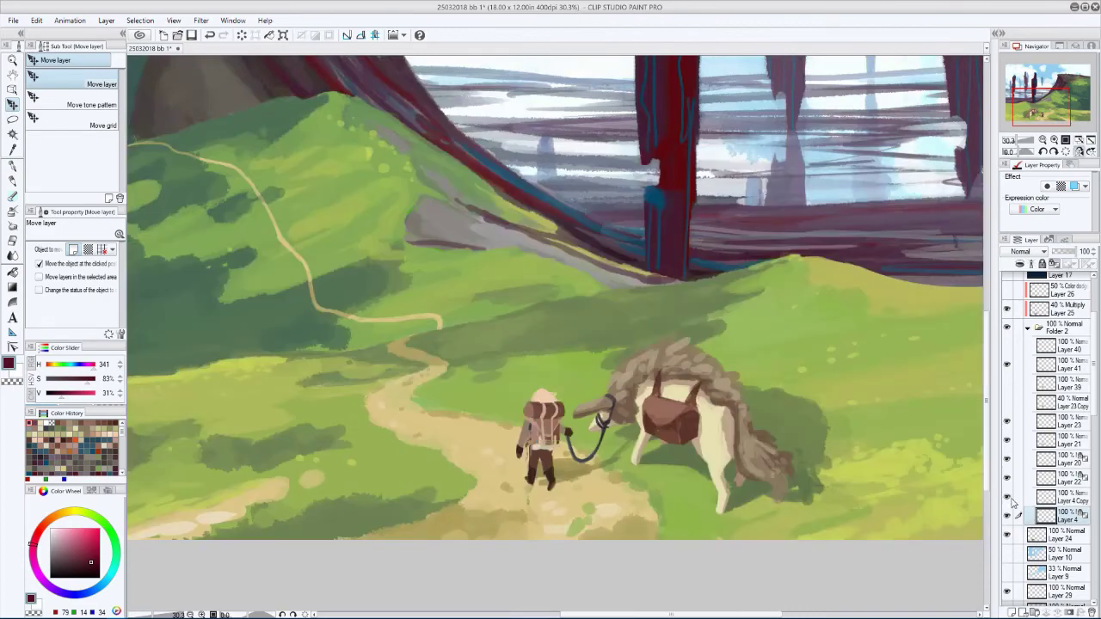
- Hide Layer 4 Copy and Layer 22 to expose the traveller's body without the hat and backpack
key("h")
key("ctrl+0")
scroll(555, 449, "up", 4)
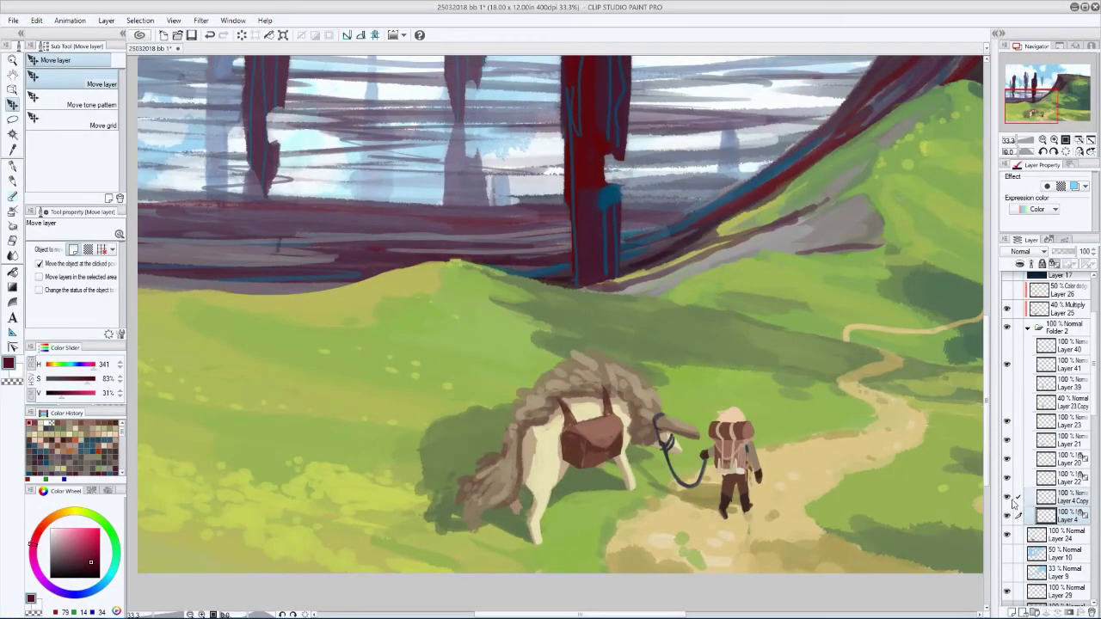
left_click(1007, 498)
scroll(688, 422, "up", 2)
- Fill in the traveller's head on Layer 4 in pale peach with the G-pen at brush size 20
key("p")
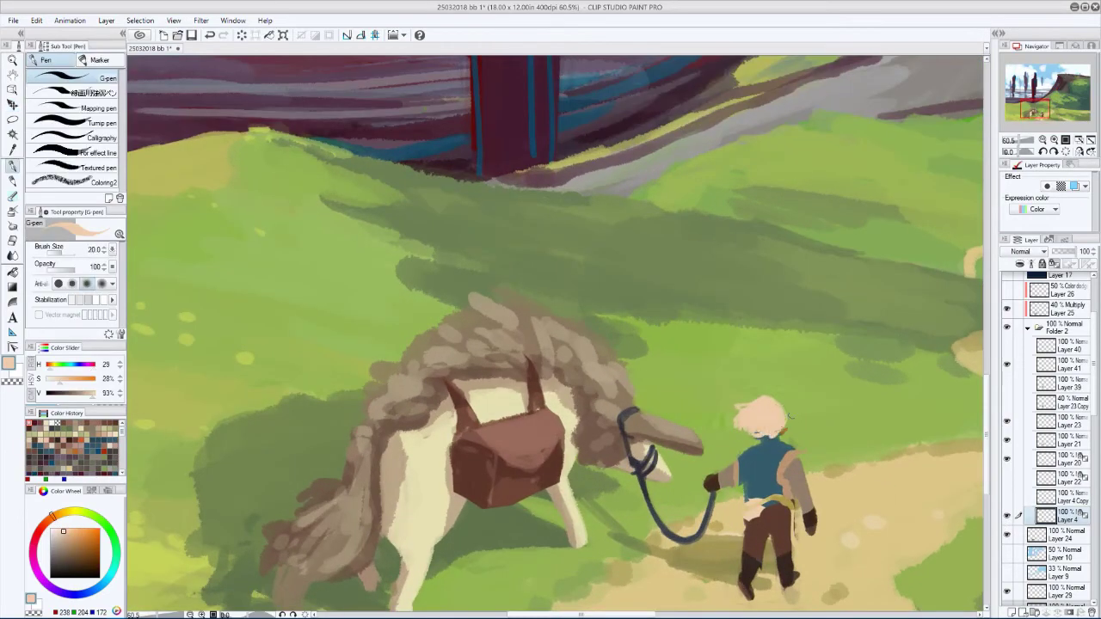
left_click_drag(790, 416, 786, 380)
key("h")
- Tidy the traveller's glove in dark brown and repaint the sleeves in warm tan brown at brush sizes 12 to 15
left_click(405, 451, "alt")
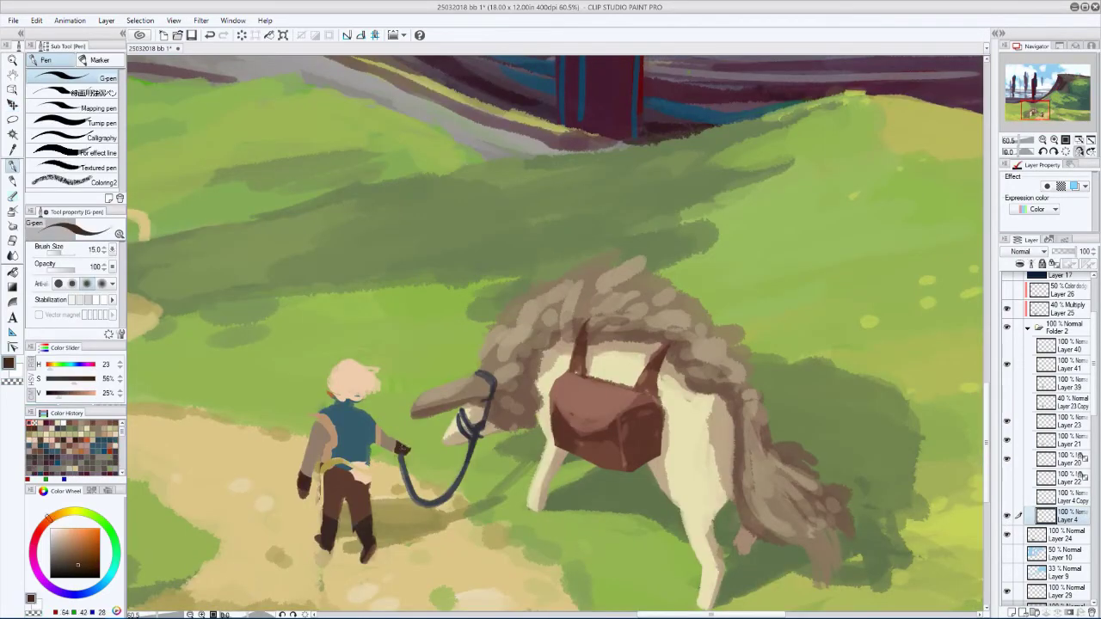
key("p")
mouse_move(398, 458)
left_mouse_down()
mouse_move(381, 392)
mouse_move(578, 421)
left_mouse_up()
left_click(565, 415, "alt")
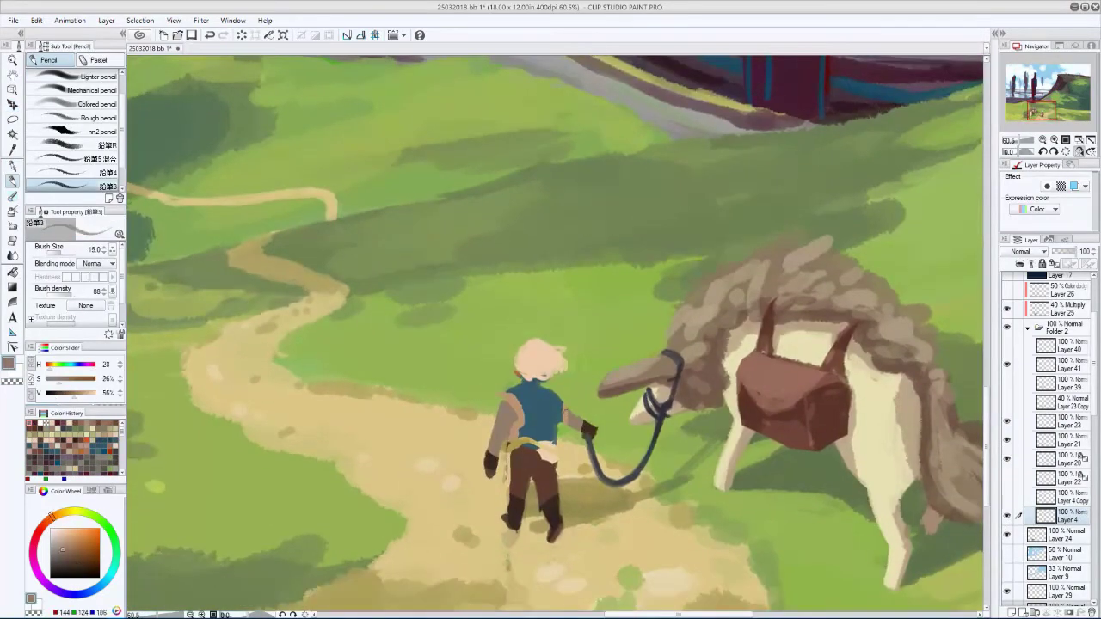
key("p")
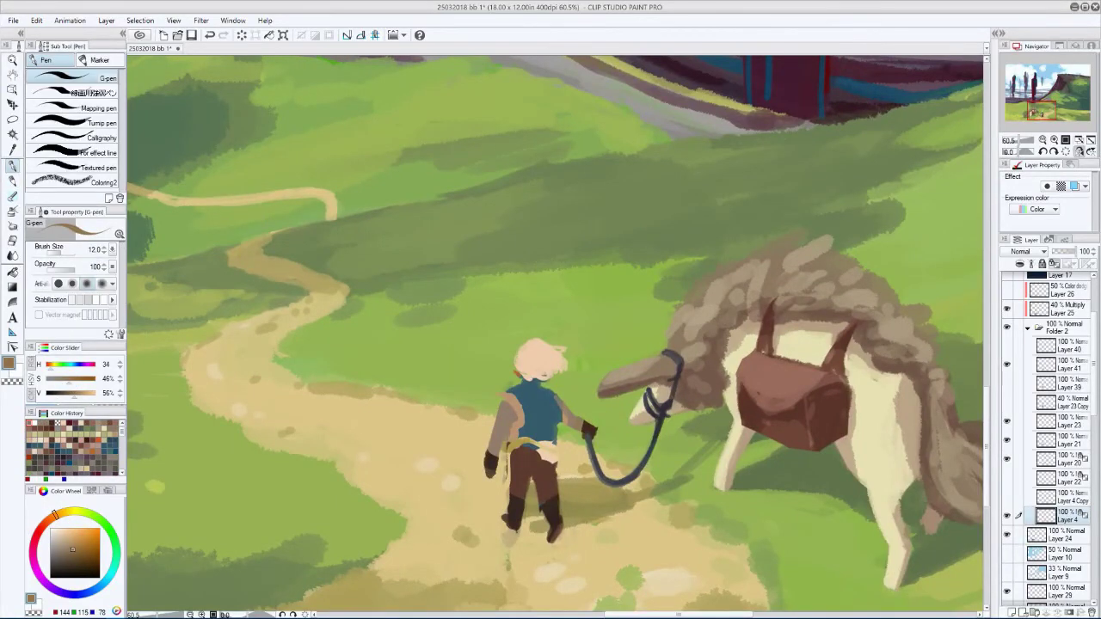
key("h")
- Cover the traveller's teal shirt with a dark brown vest using the G-pen, and trim its edges in transparent colour at brush size 12
left_click(567, 393, "alt")
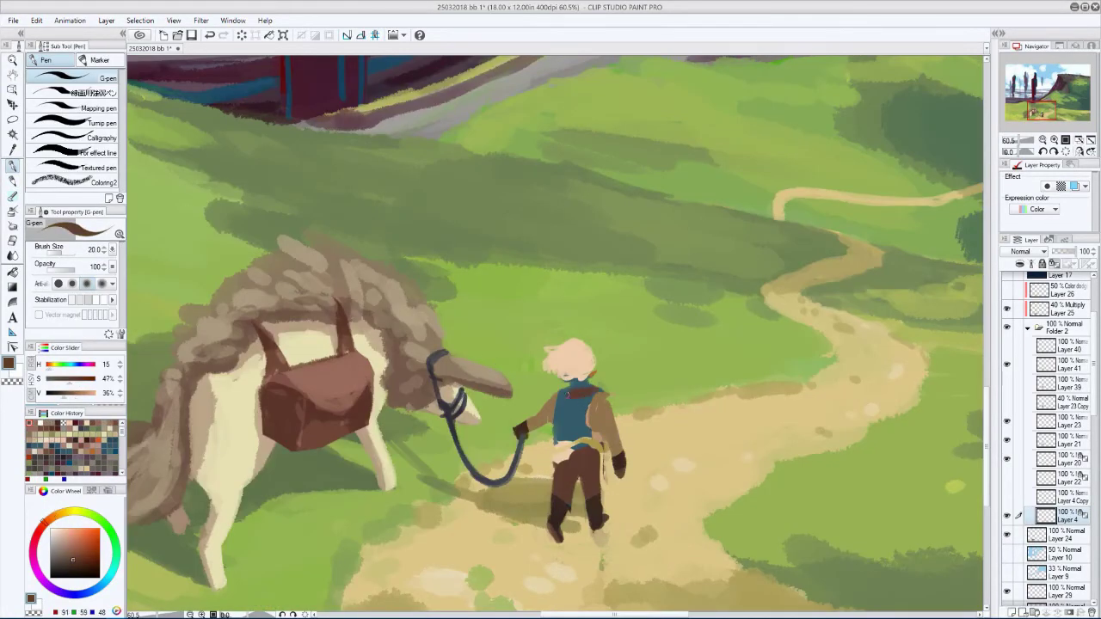
mouse_move(583, 399)
left_mouse_down()
mouse_move(568, 454)
mouse_move(593, 456)
left_mouse_up()
key("h")
key("h")
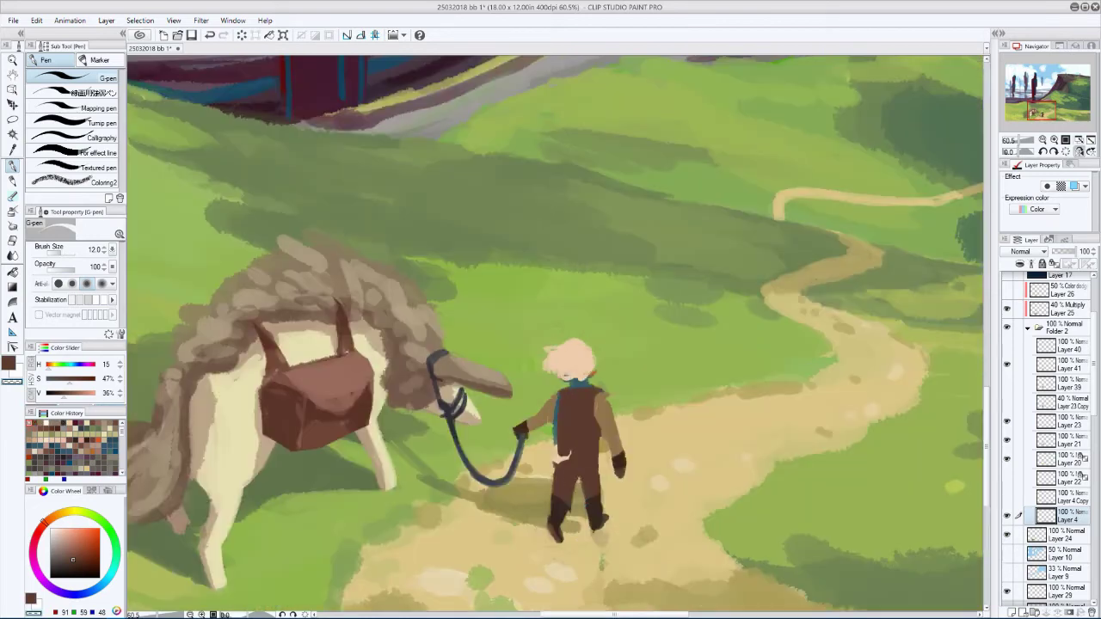
key("h")
key("h")
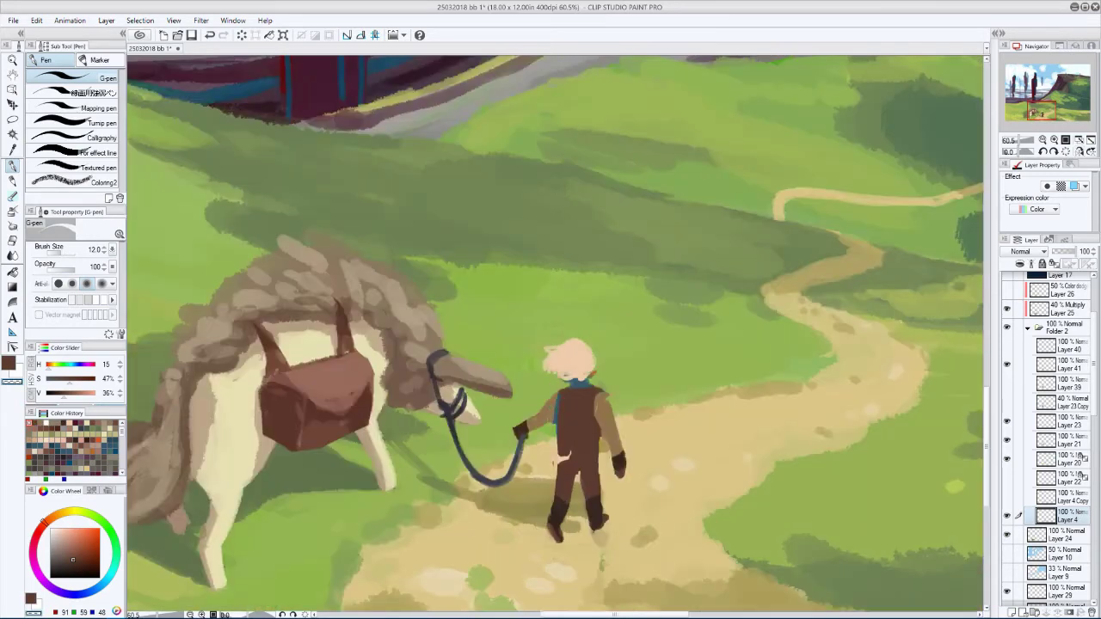
- Paint a belt across the traveller's waist and a dark collar in blackish brown at brush size 20
key("bracketright")
key("bracketright")
key("bracketright")
key("bracketright")
left_click(590, 404, "alt")
left_click_drag(561, 440, 595, 439)
key("bracketleft")
key("bracketleft")
key("bracketleft")
key("bracketleft")
key("h")
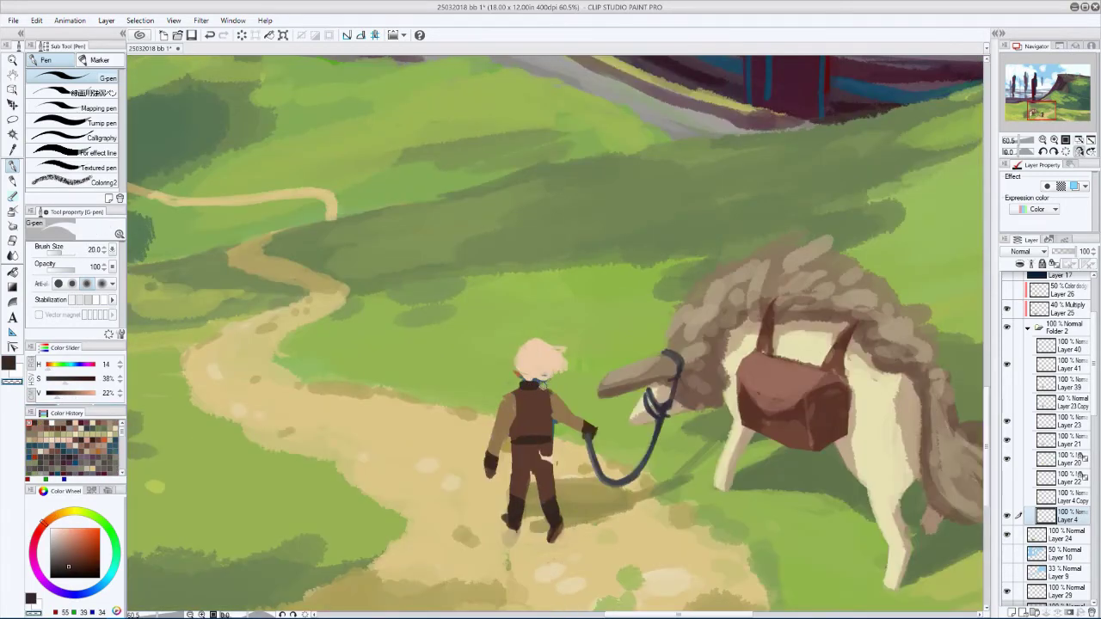
- Fill the pale patch on the traveller's hip in trouser brown with the pencil, and clean up the outline in transparent colour at sizes 7 and 10
key("h")
key("h")
key("h")
key("p")
left_click(564, 456, "alt")
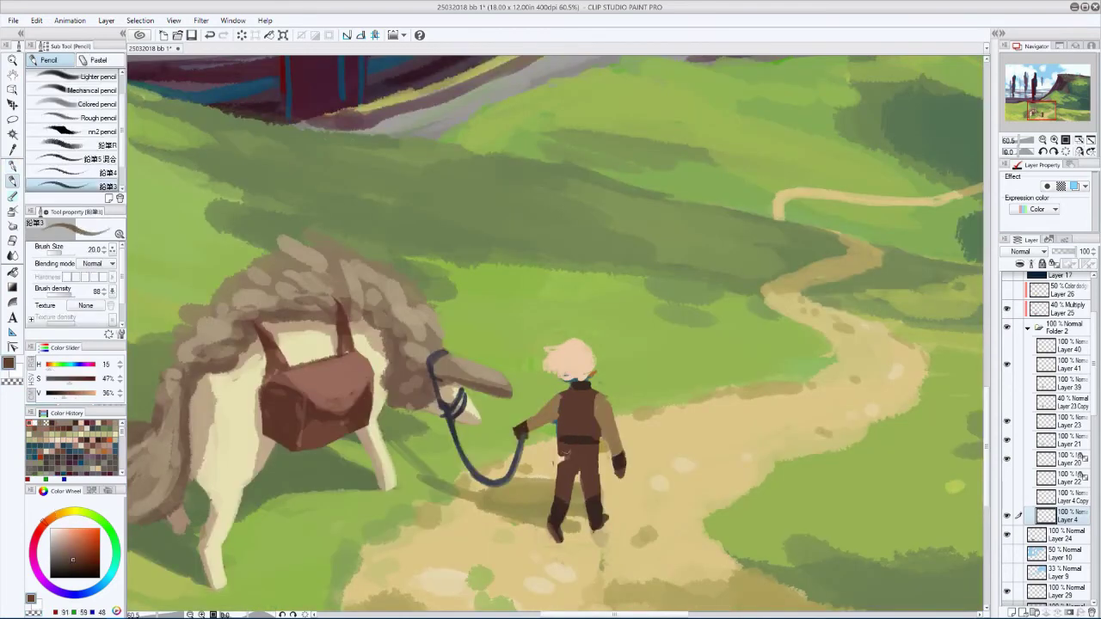
key("h")
key("h")
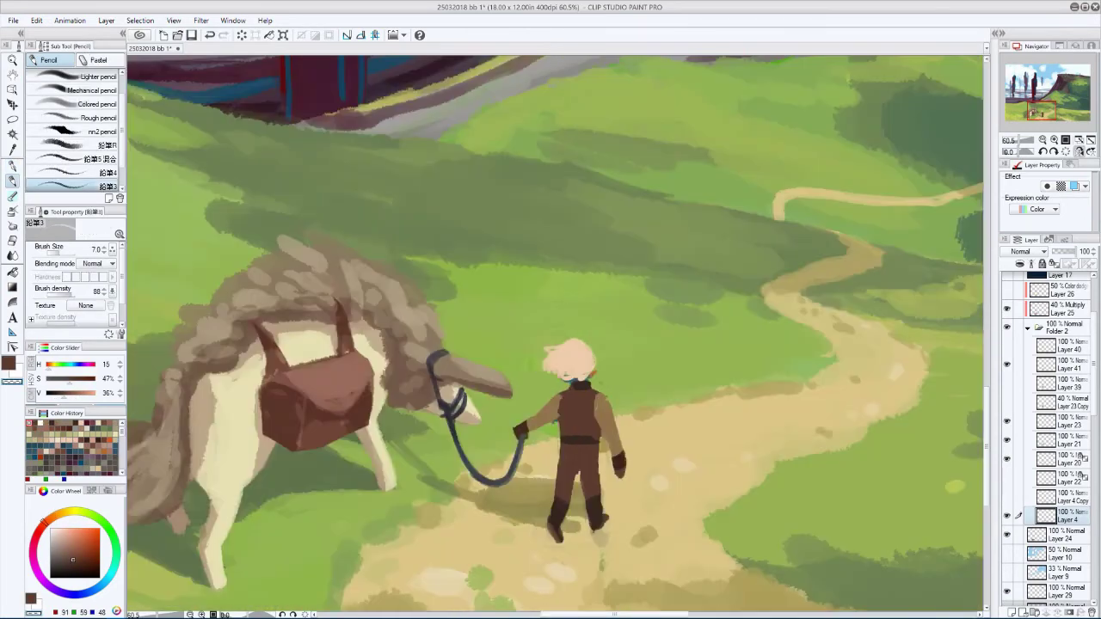
key("bracketright")
key("bracketright")
key("h")
key("h")
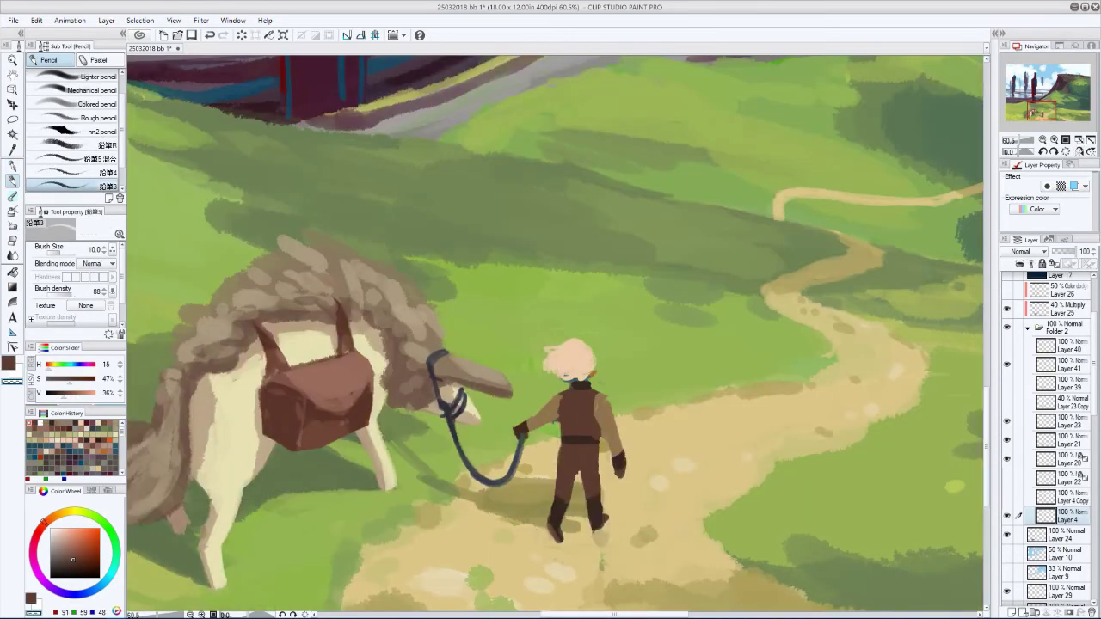
- Refine the traveller's boots and lower trouser legs with sampled dark and medium browns, using the pencil at brush sizes 10 to 12
key("h")
left_click(553, 530, "alt")
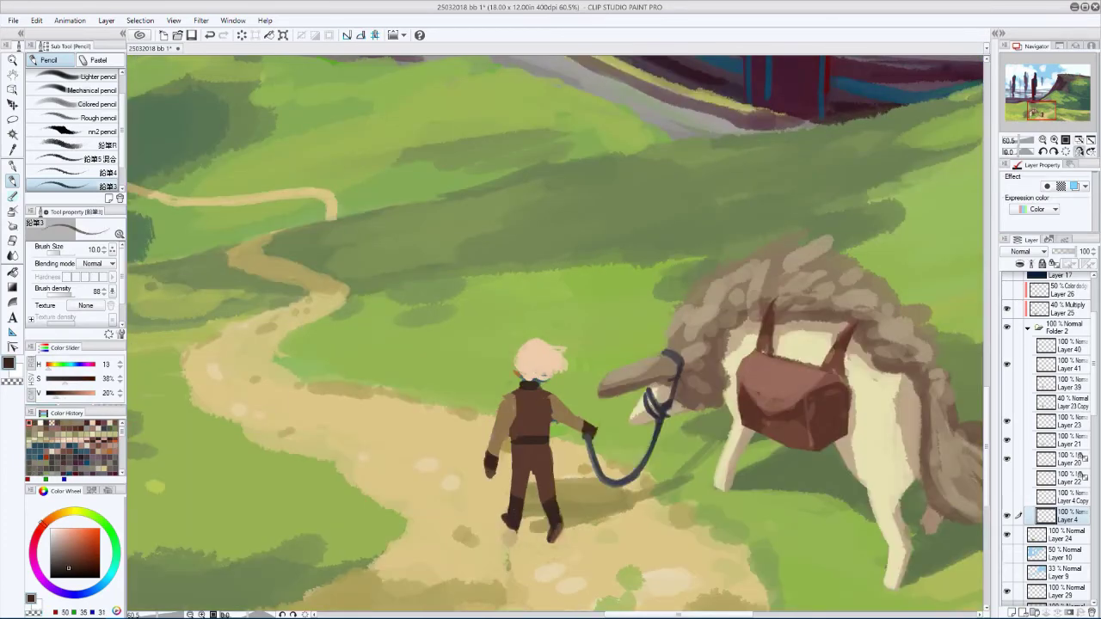
key("h")
left_click(556, 535, "alt")
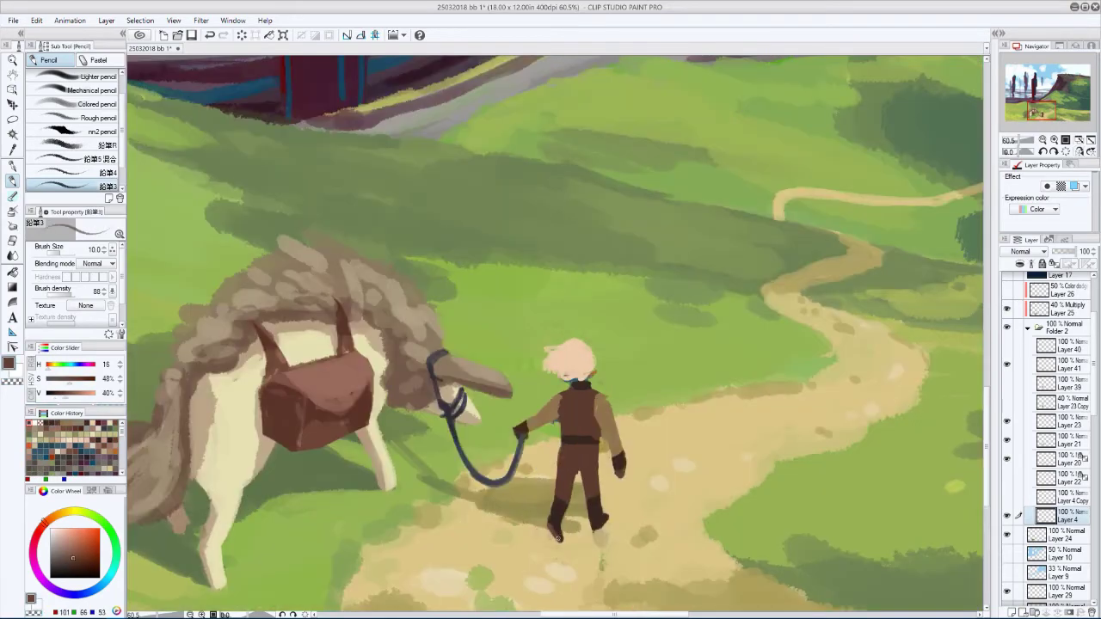
left_click(560, 503, "alt")
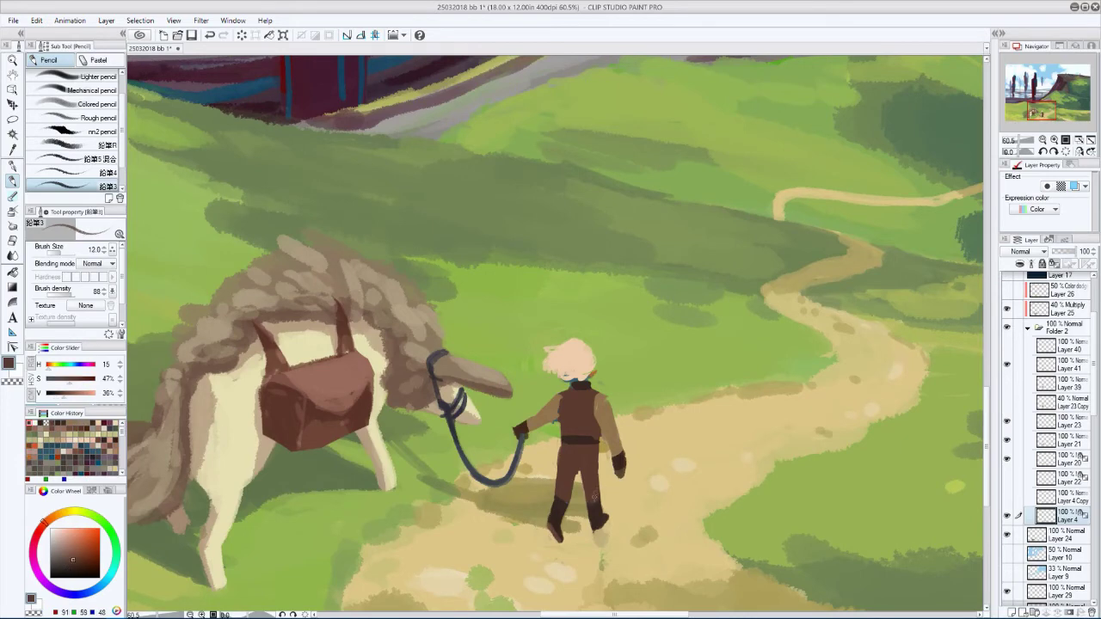
left_click(594, 496, "alt")
- Lasso the traveller's leg nearest the creature and free-transform it outward into a wider walking stride, checking it in mirrored view
scroll(563, 503, "down", 4)
key("h")
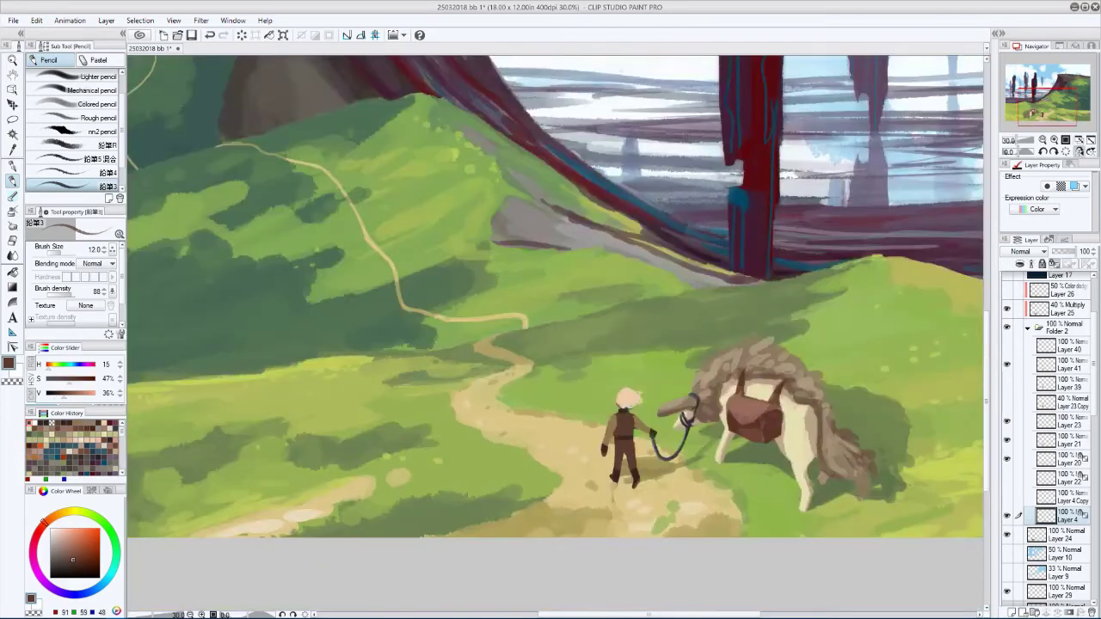
key("m")
left_click_drag(618, 472, 614, 478)
key("ctrl+t")
key("h")
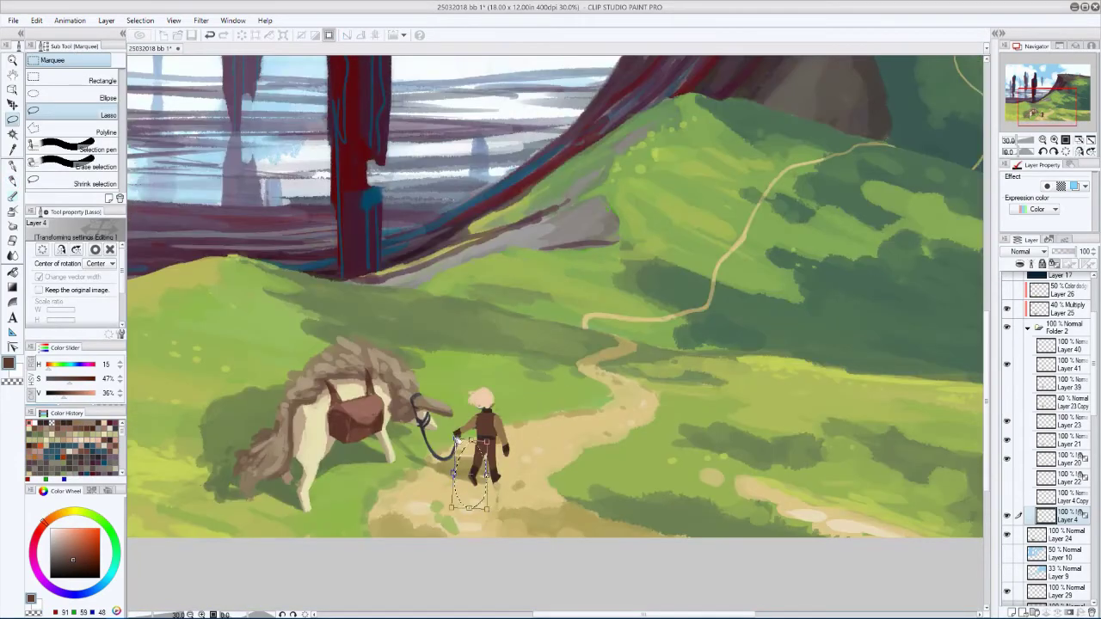
key("h")
mouse_move(659, 507)
left_mouse_down()
mouse_move(666, 522)
mouse_move(662, 509)
mouse_move(685, 512)
left_mouse_up()
key("h")
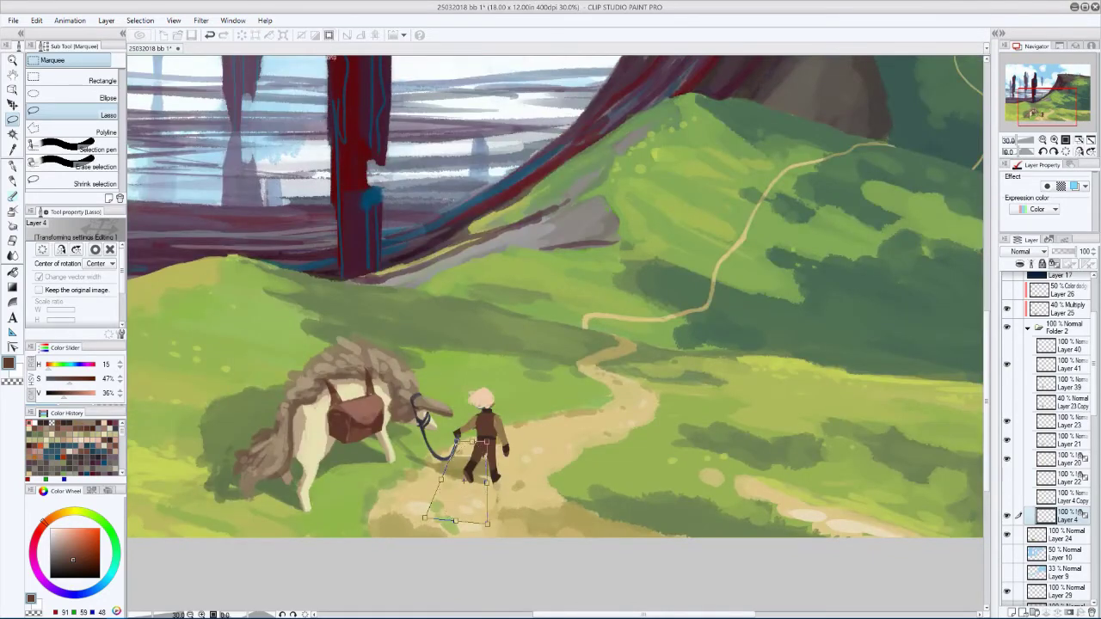
key("h")
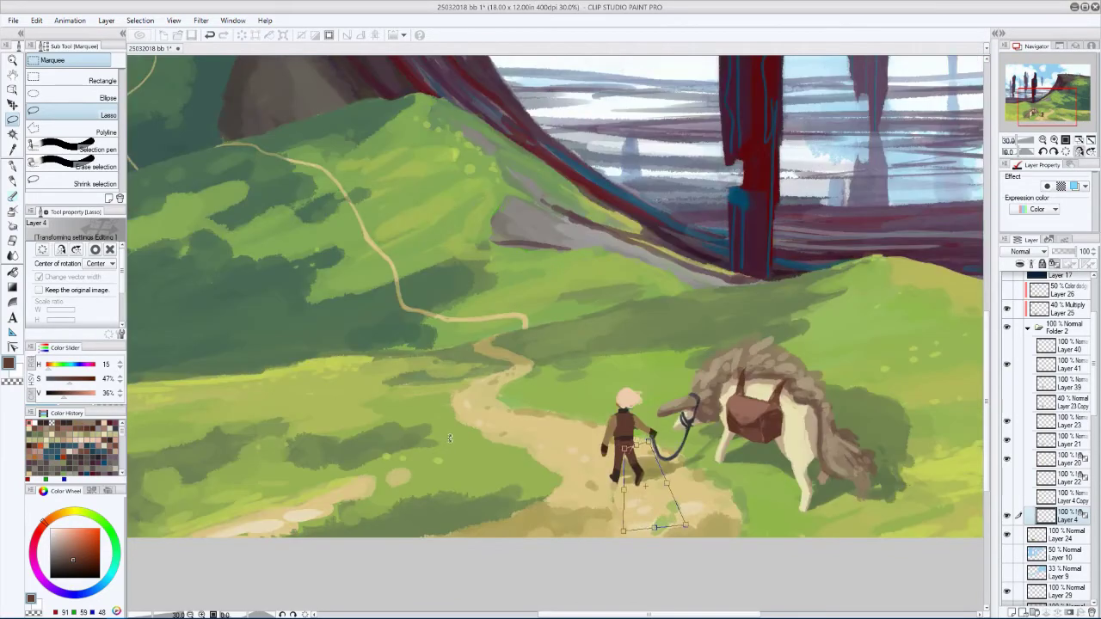
key("h")
key("h")
key("k")
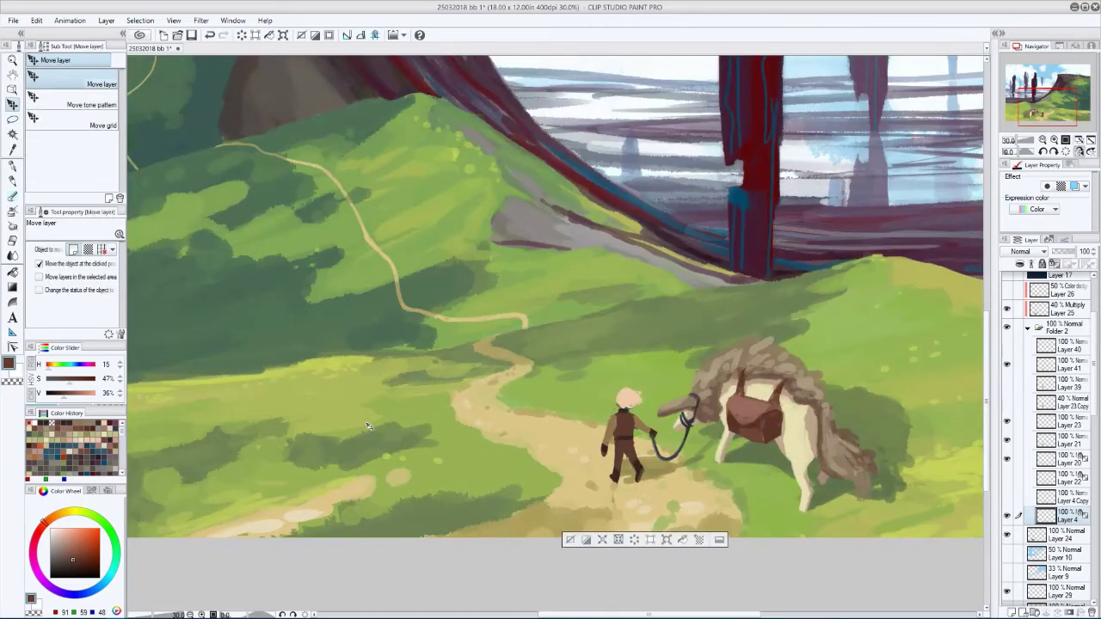
key("h")
key("h")
key("h")
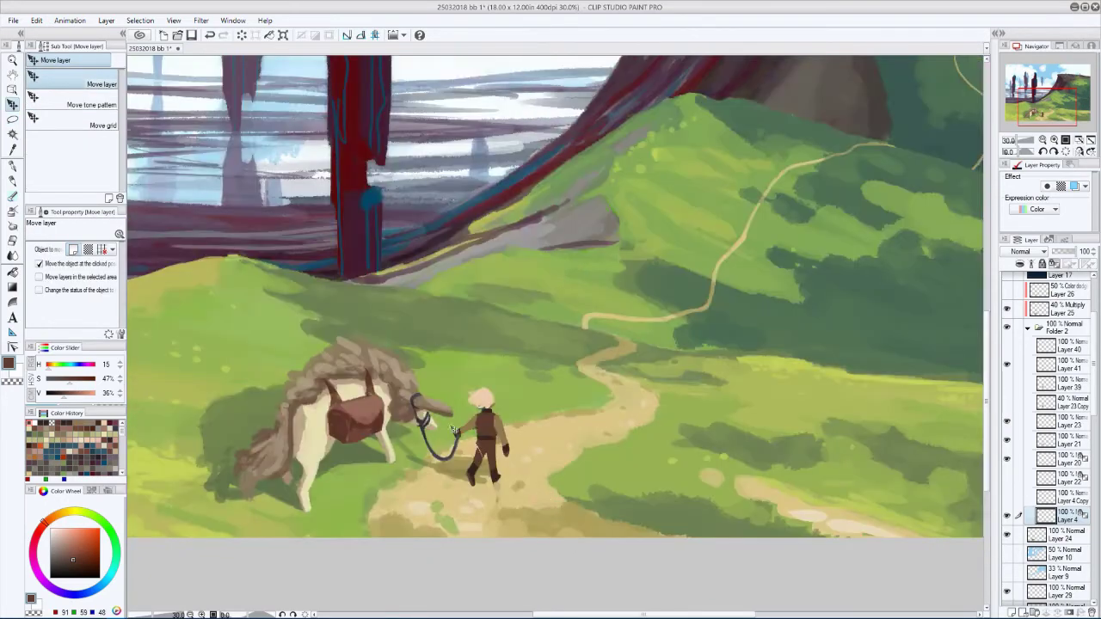
- Refine the traveller's lower legs and boots in sampled dark browns with the G-pen at sizes 12 to 20, trimming edges in transparent colour
key("p")
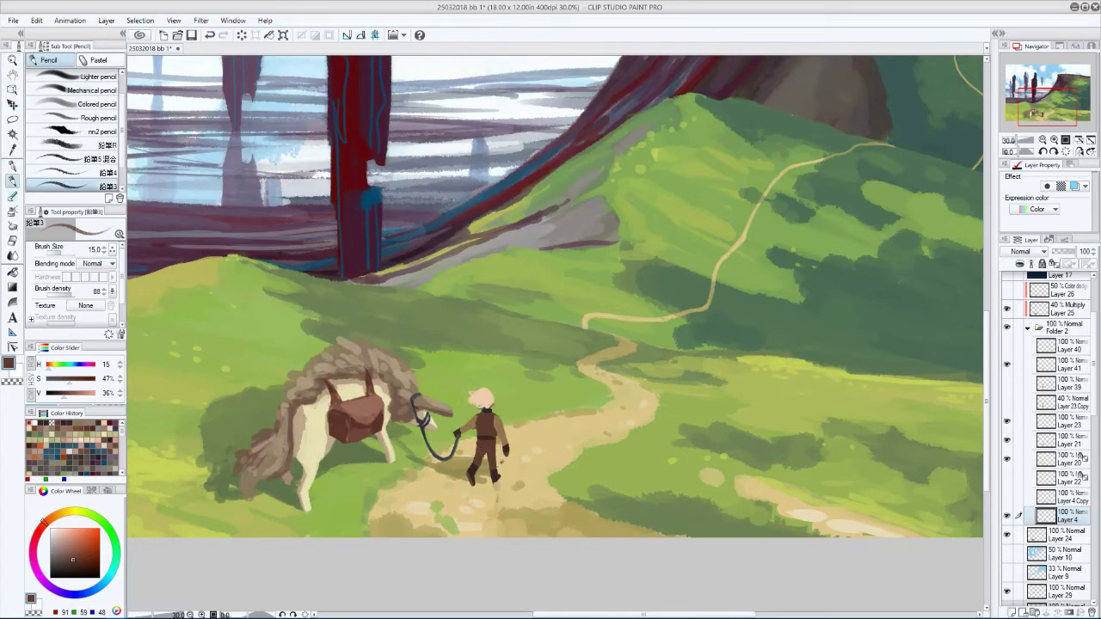
key("p")
key("h")
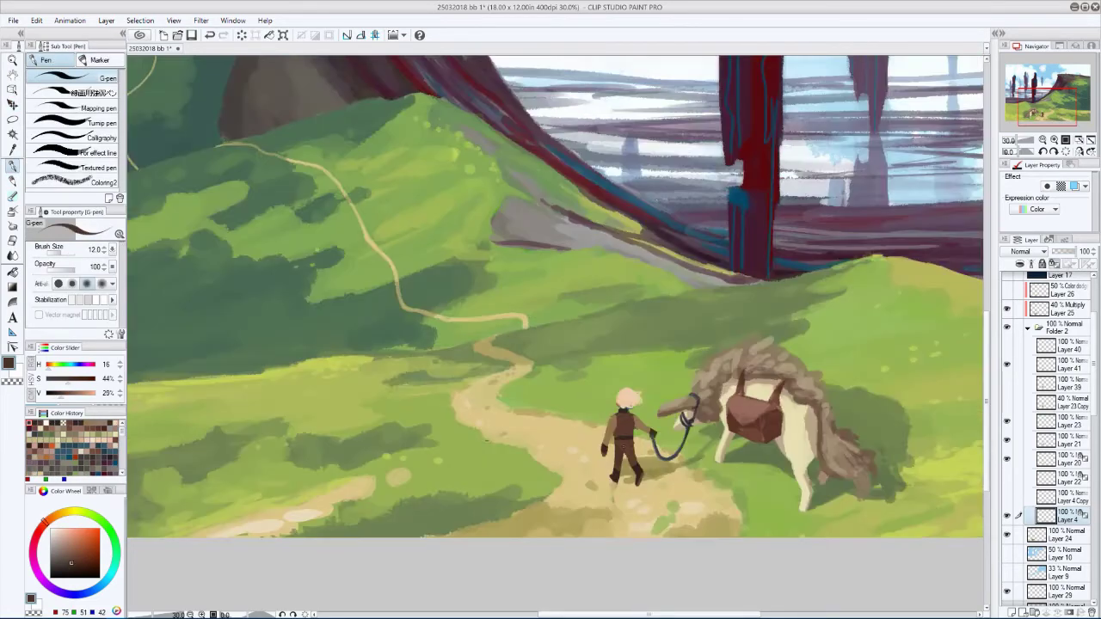
key("h")
scroll(510, 449, "up", 3)
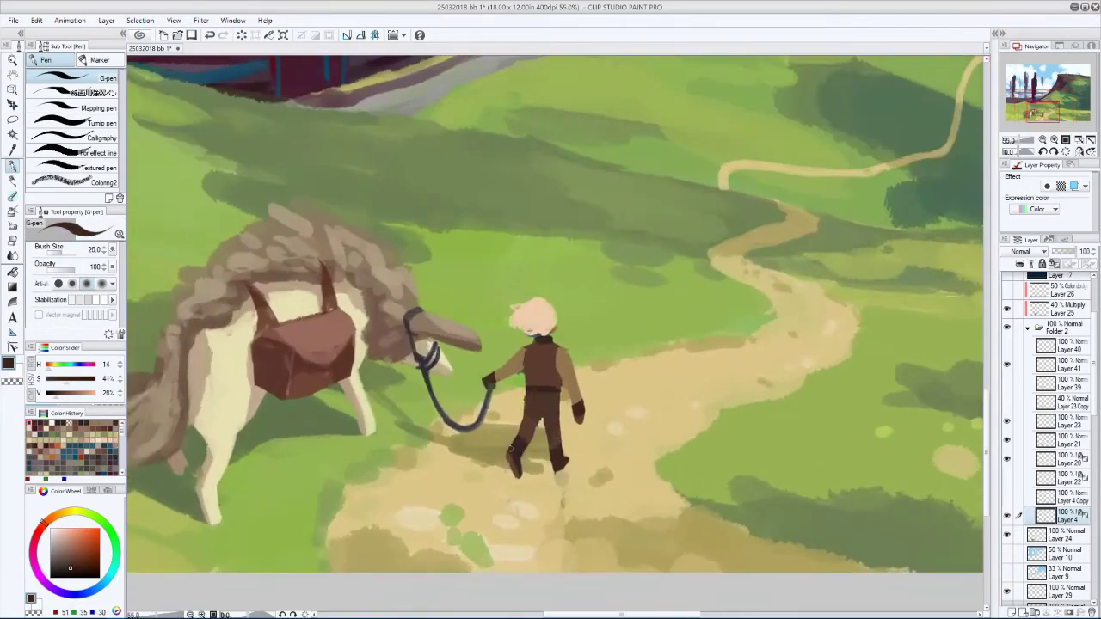
left_click(508, 453, "alt")
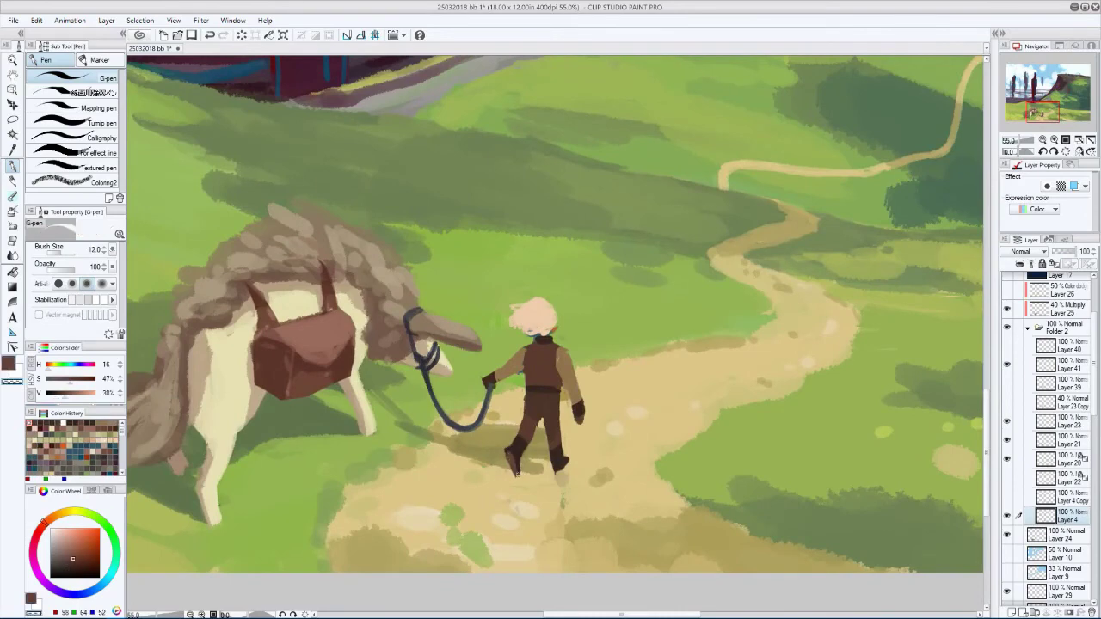
key("h")
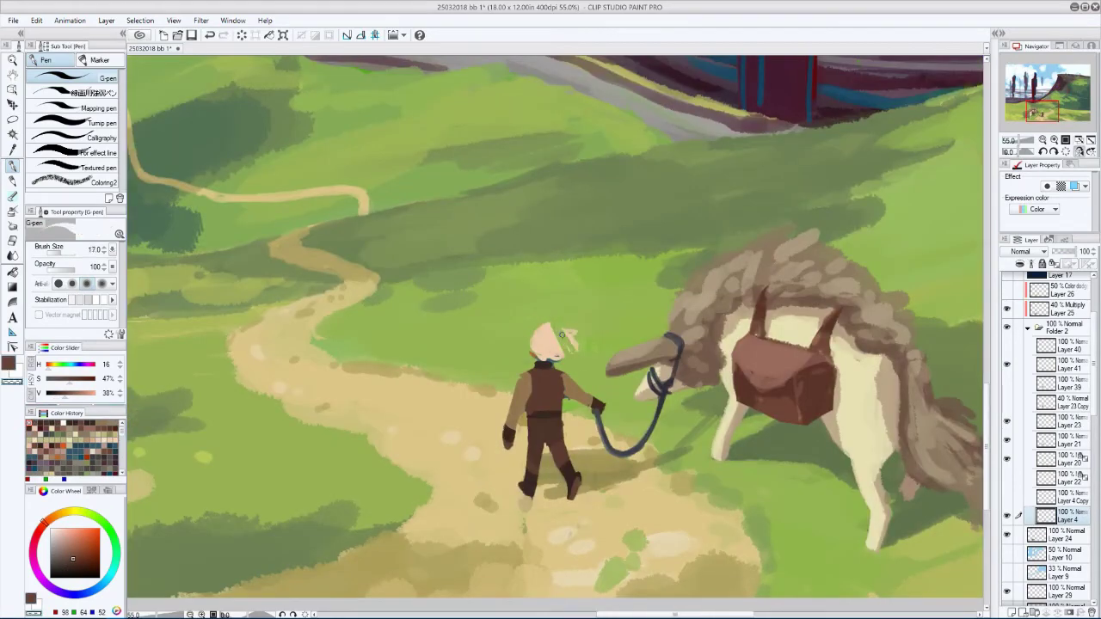
- Try painting dark brown hair over the traveller's pale head with the pencil at brush size 17
left_click(543, 443, "alt")
mouse_move(541, 327)
left_mouse_down()
mouse_move(559, 352)
mouse_move(537, 357)
mouse_move(572, 351)
left_mouse_up()
key("p")
key("h")
key("ctrl+z")
key("bracketright")
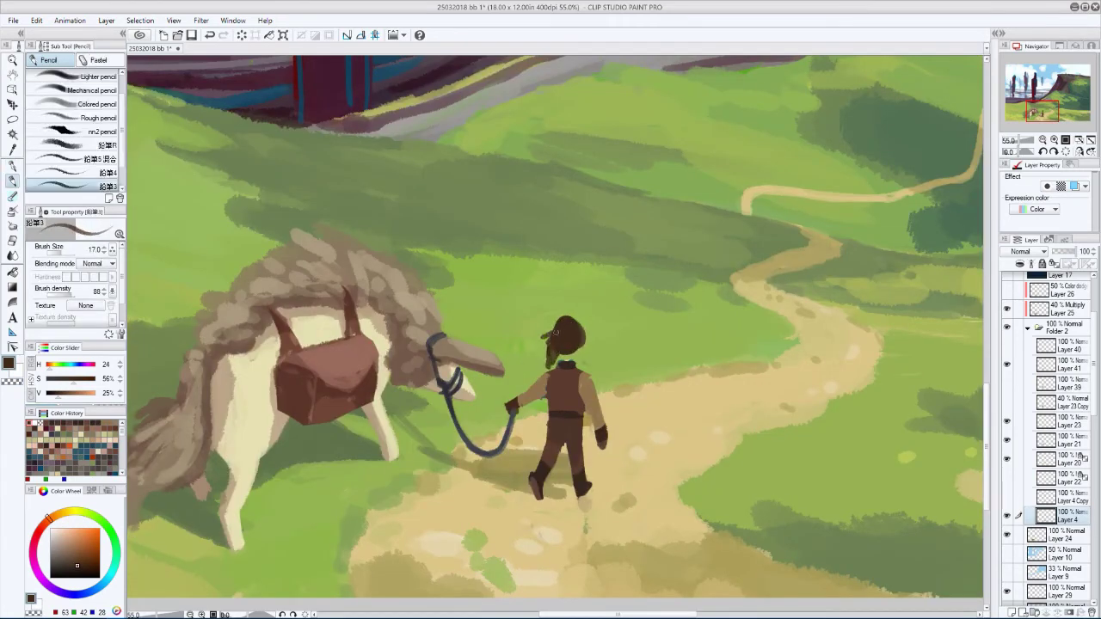
left_click(555, 331, "alt")
key("p")
key("ctrl+z")
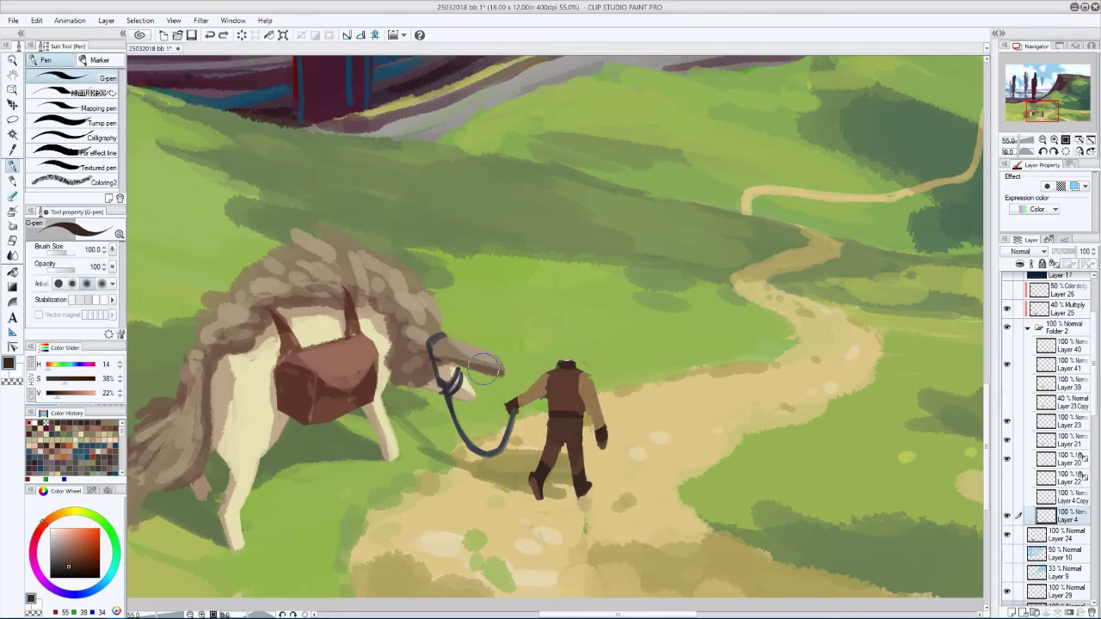
key("ctrl+y")
key("ctrl+z")
- Lasso the traveller's legs and scale them to 114 percent, comparing the normal and mirrored views
key("h")
left_click_drag(437, 349, 395, 300)
key("h")
key("ctrl+minus")
key("ctrl+minus")
key("ctrl+minus")
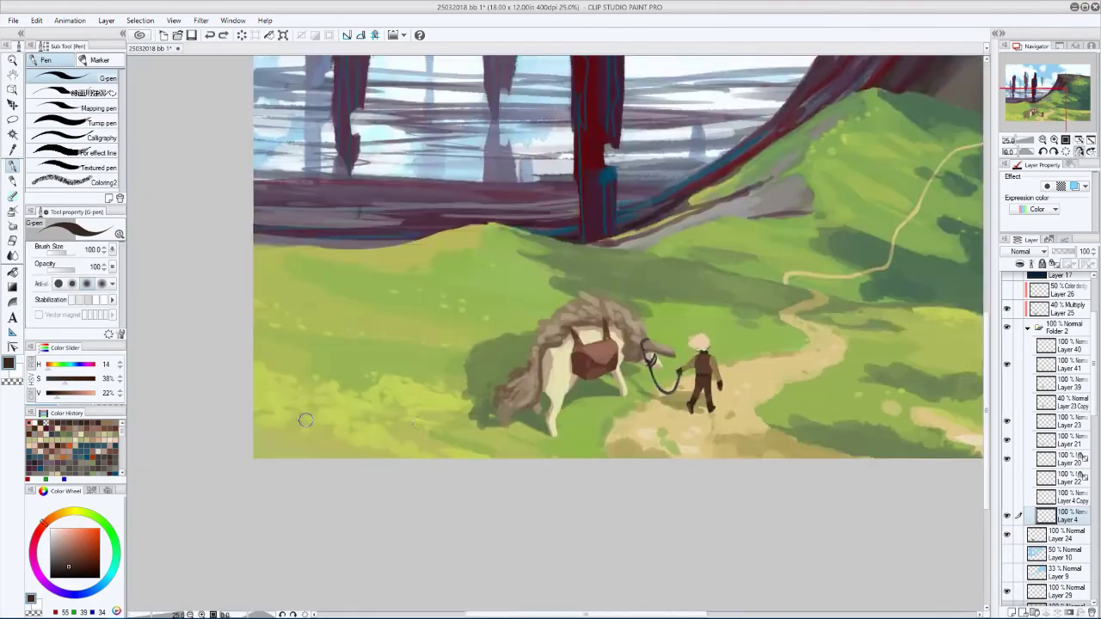
key("ctrl+plus")
key("ctrl+t")
key("h")
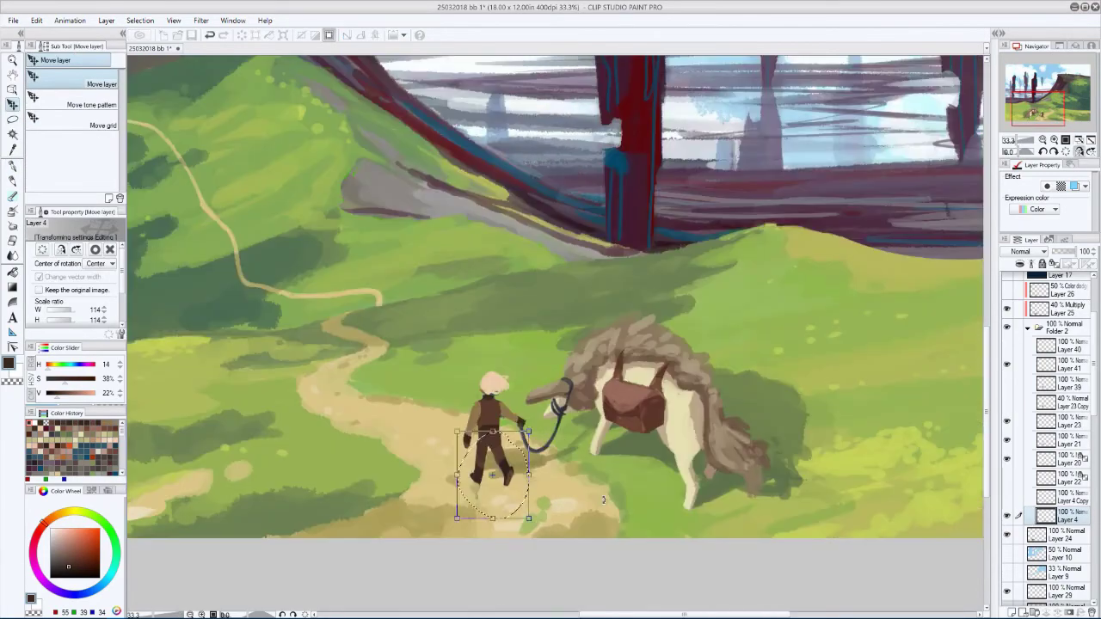
key("h")
- Lasso the traveller's lower leg nearest the creature and free-transform it to adjust the walking stride
key("m")
left_click_drag(602, 449, 594, 496)
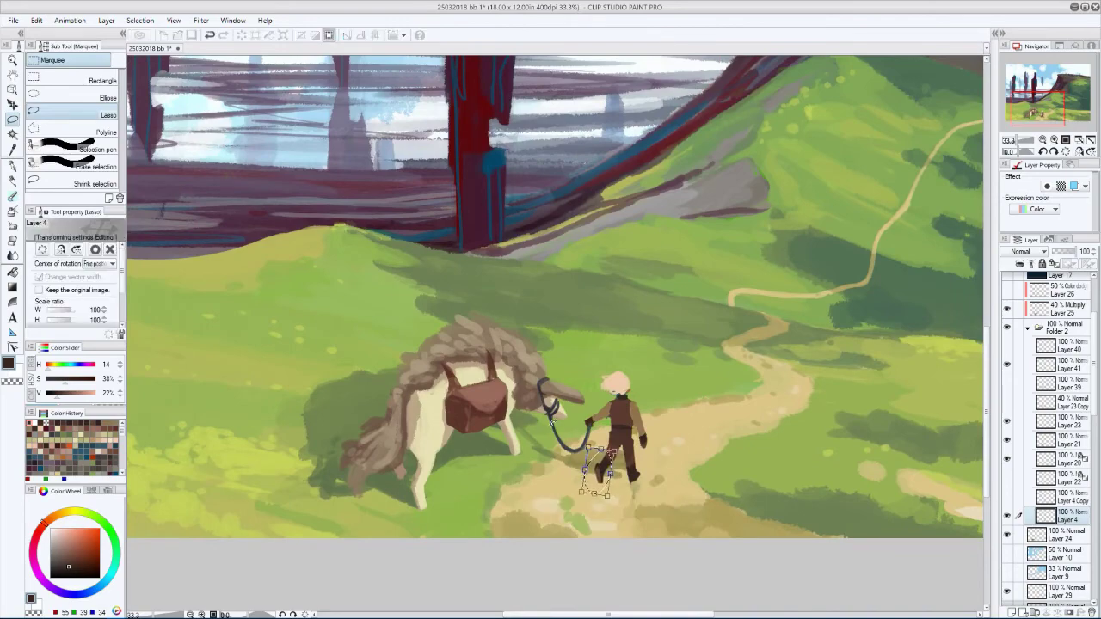
key("h")
key("k")
key("ctrl+d")
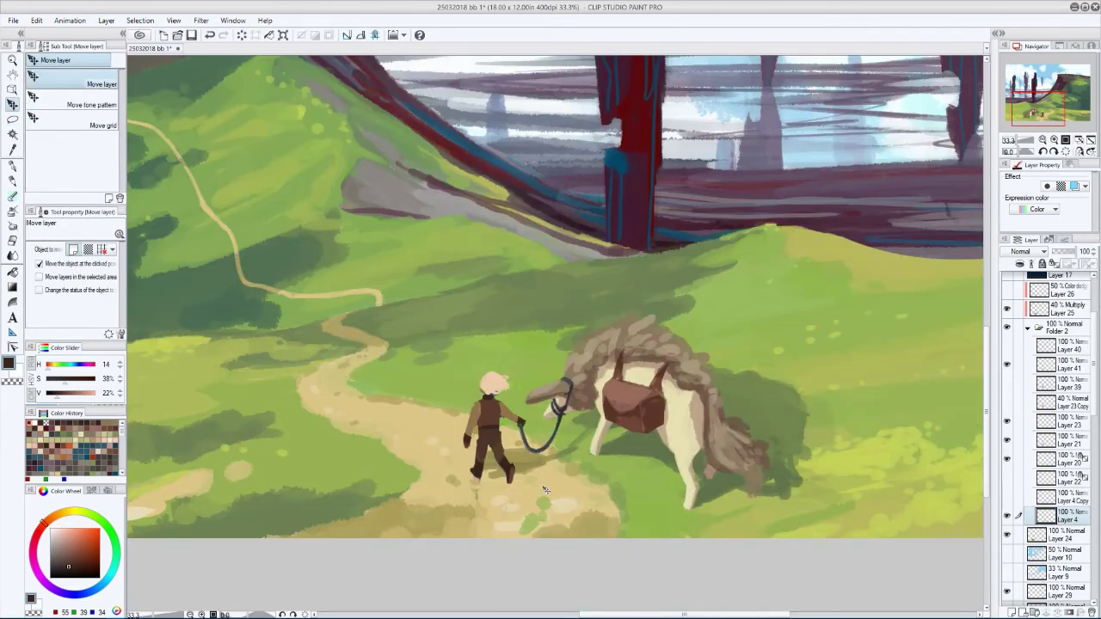
key("h")
key("h")
- Show the backpack on Layer 4 Copy and move that layer above Layer 41 in the character folder
key("ctrl+minus")
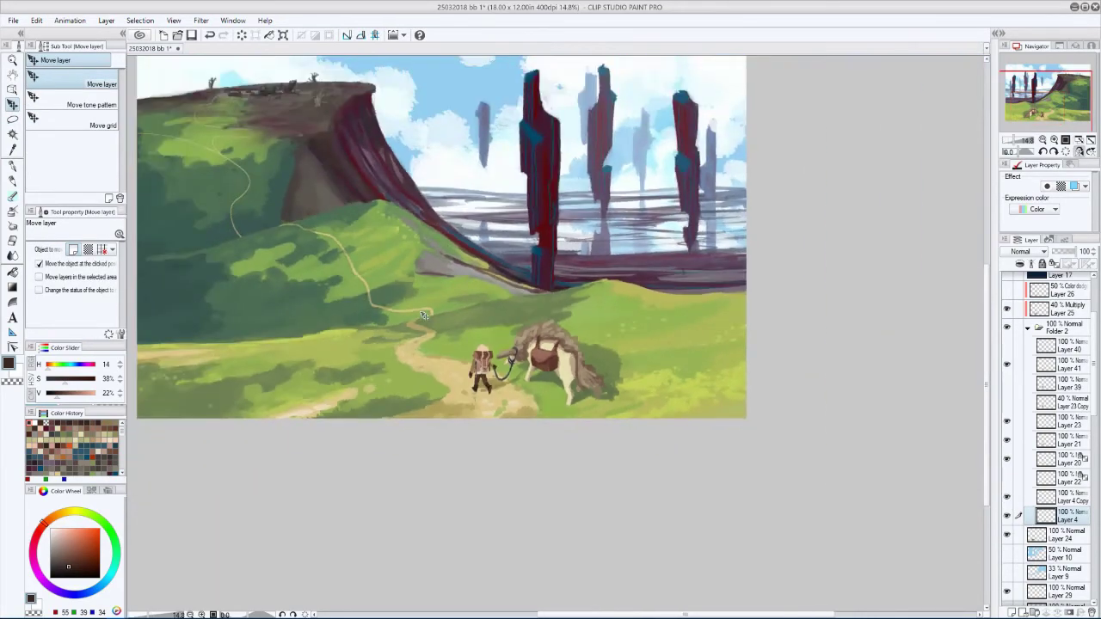
key("h")
left_click(1051, 497)
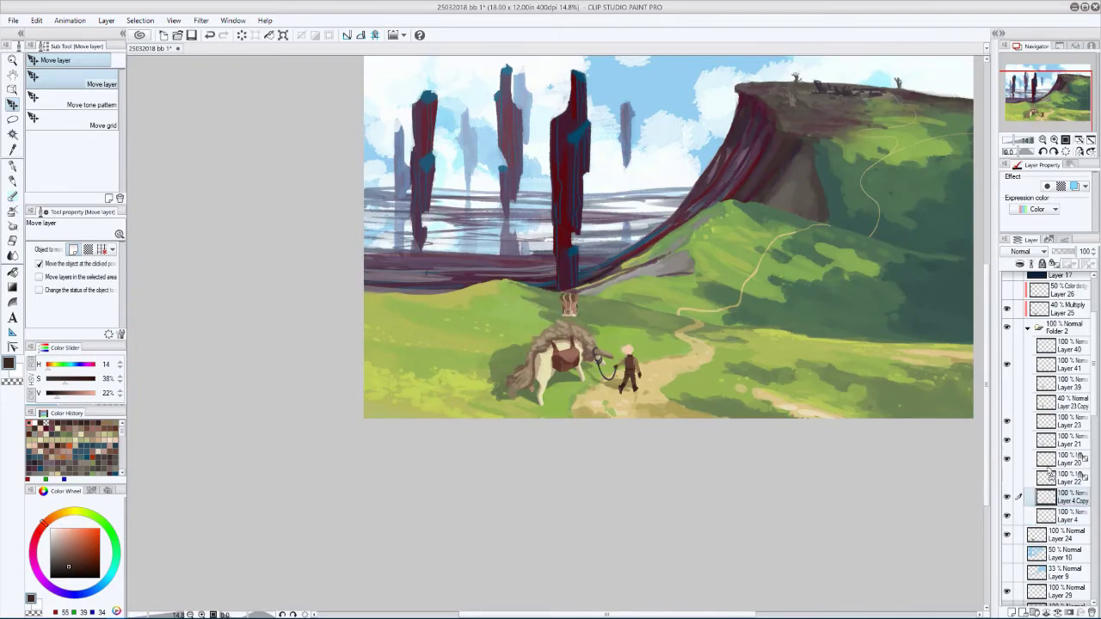
left_click_drag(1052, 475, 1052, 361)
- Transform the backpack so it sits tilted on the creature's back above the saddlebag, checking the placement in mirrored view
left_click(36, 20)
left_click(258, 241)
scroll(579, 311, "up", 2)
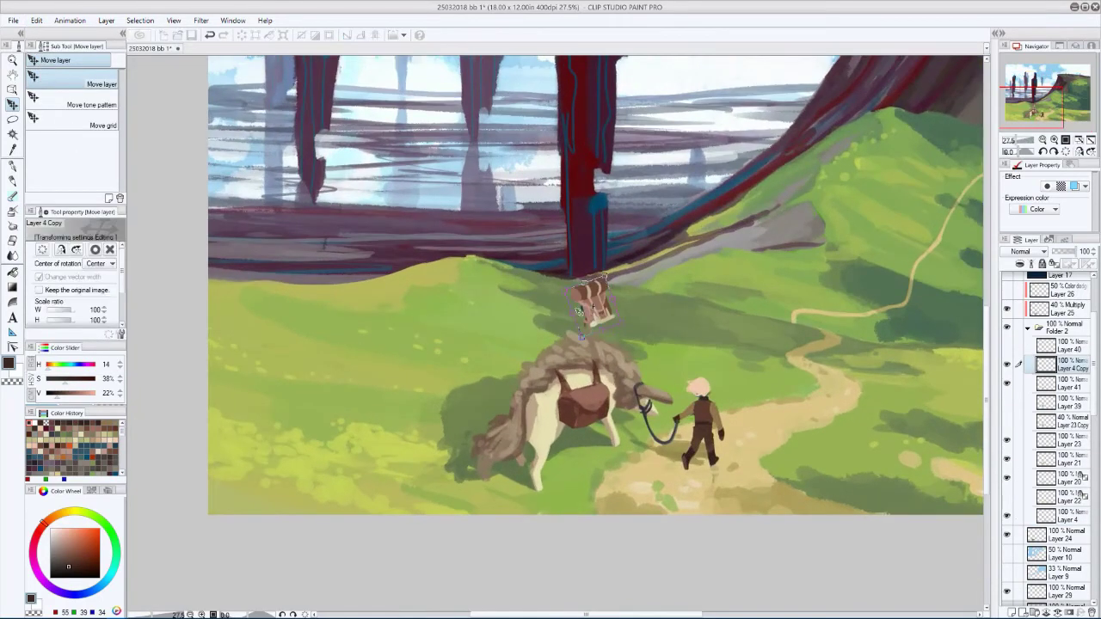
left_click_drag(579, 311, 516, 377)
key("h")
key("h")
key("Return")
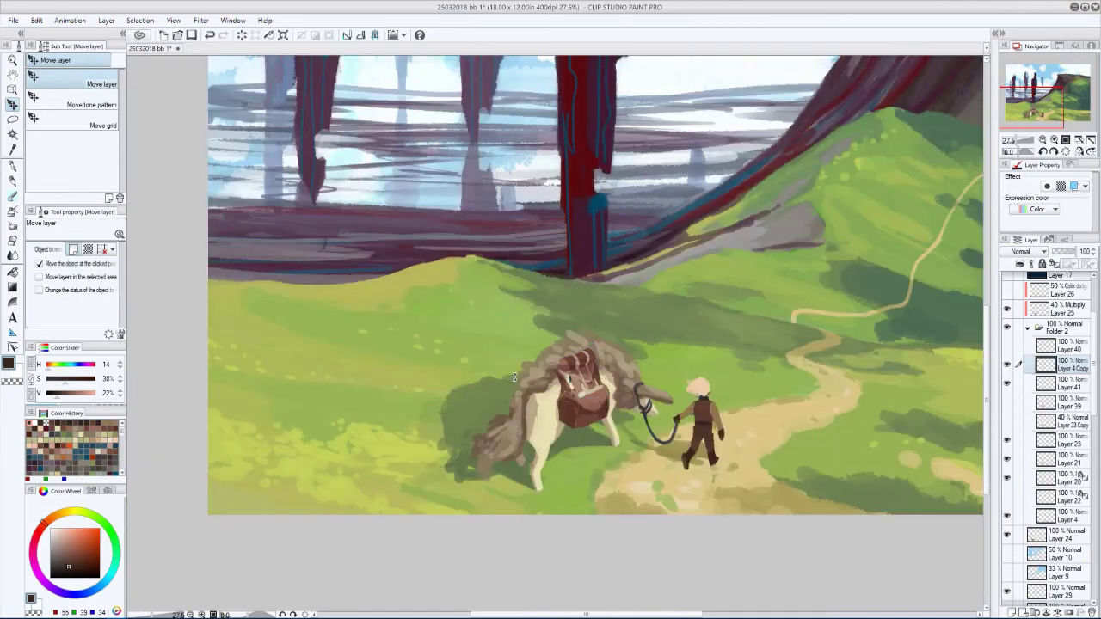
key("h")
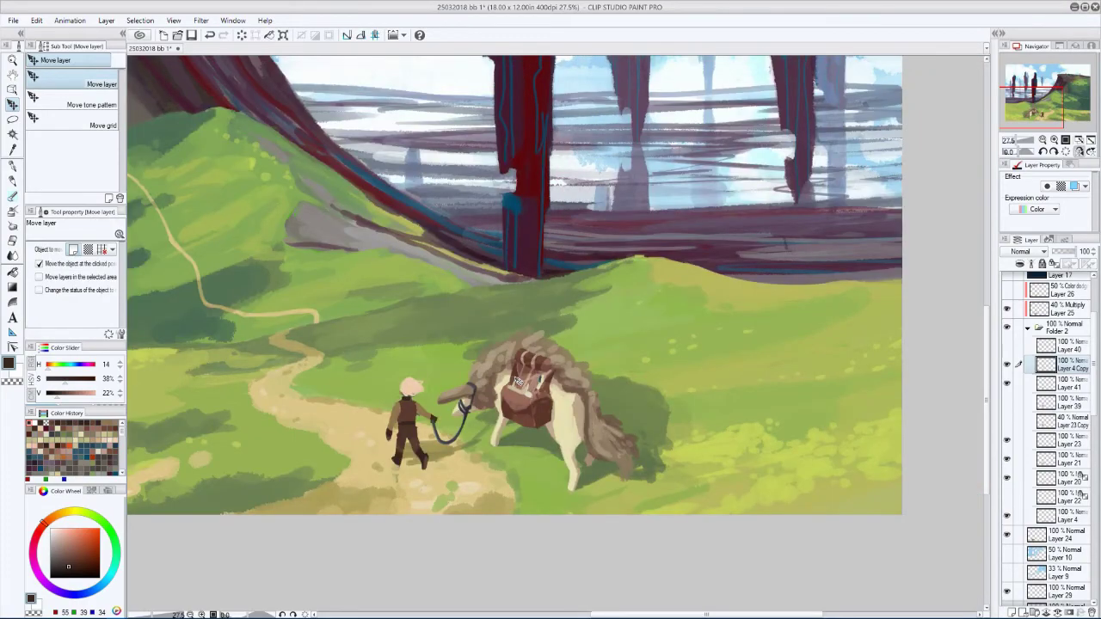
key("h")
scroll(516, 378, "down", 3)
scroll(516, 378, "up", 5)
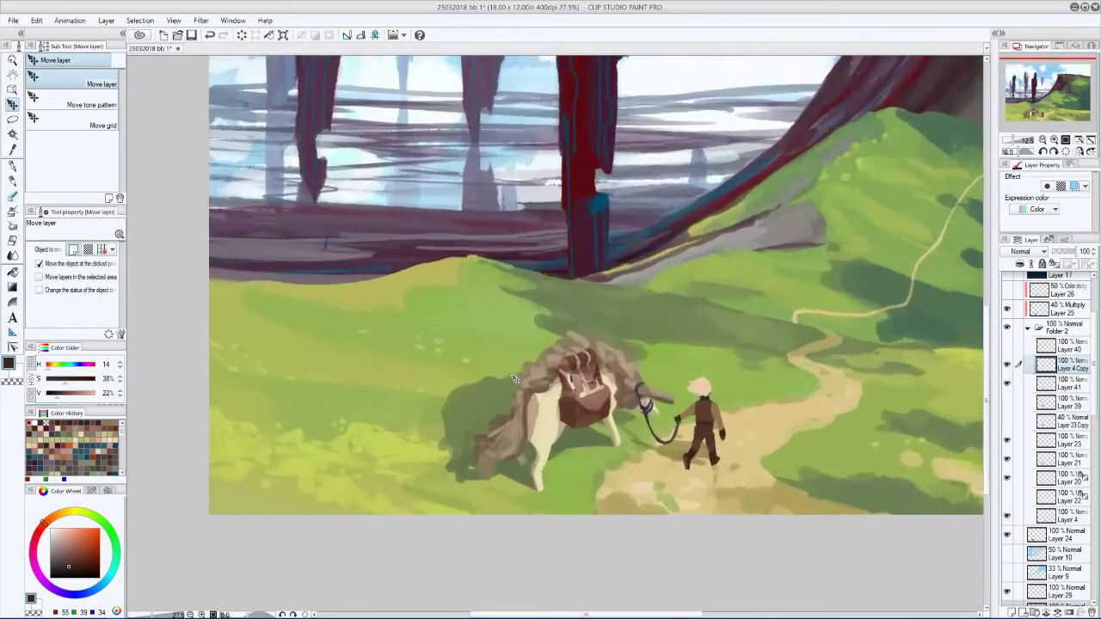
- Adjust the backpack's colour with Hue/Saturation/Luminosity, setting hue 0, saturation 30 and brightness -29
left_click(1066, 307)
key("p")
key("h")
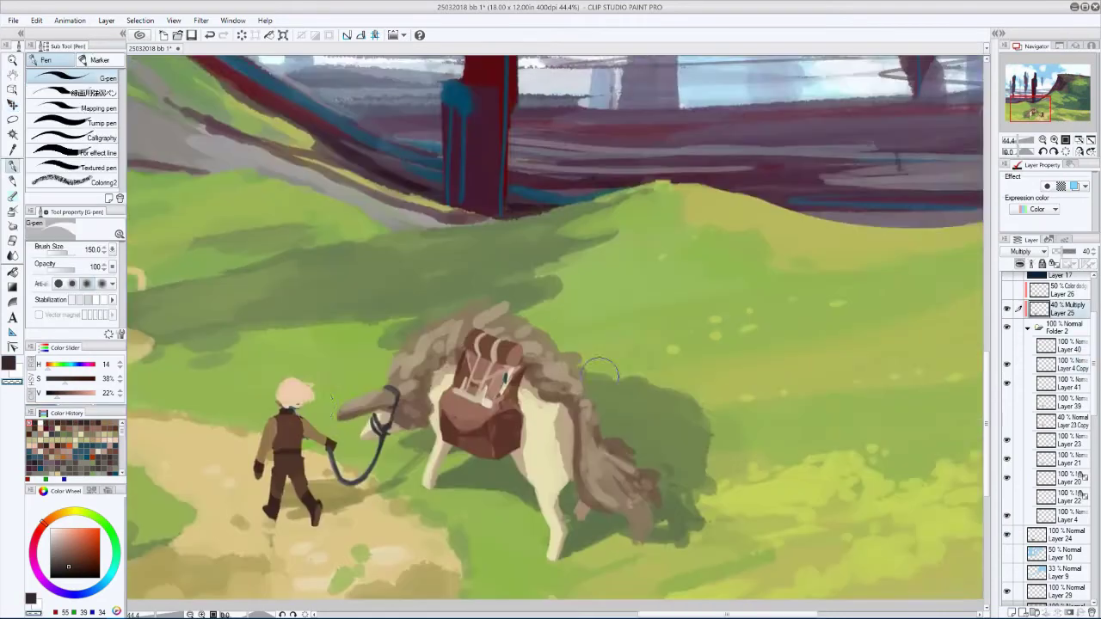
scroll(314, 389, "down", 3)
key("h")
key("ctrl+u")
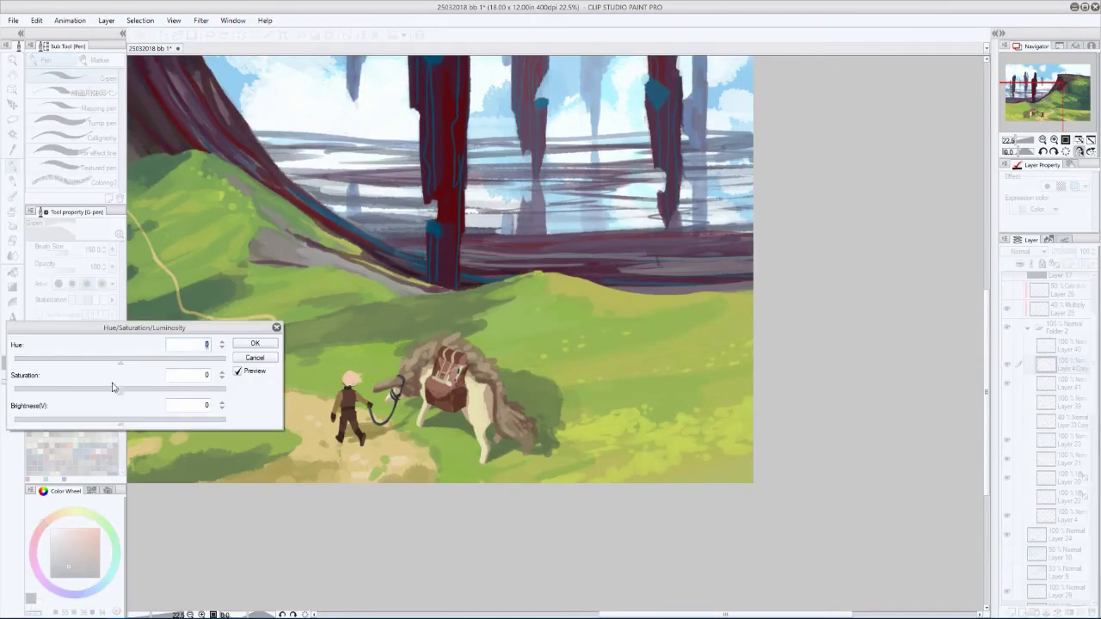
left_click_drag(105, 389, 153, 393)
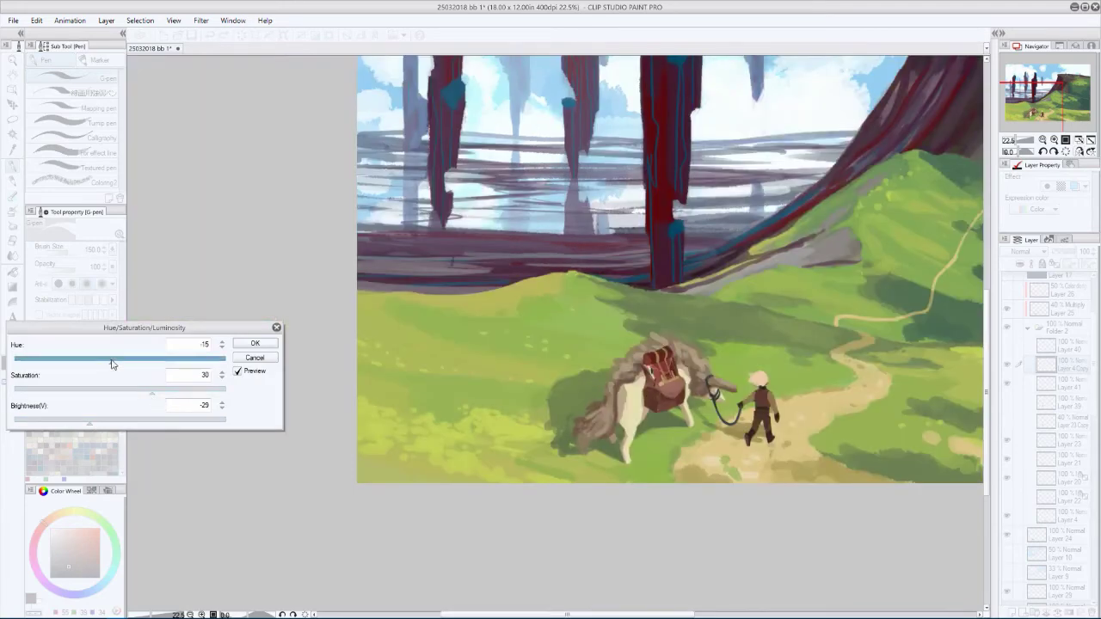
left_click_drag(110, 364, 118, 366)
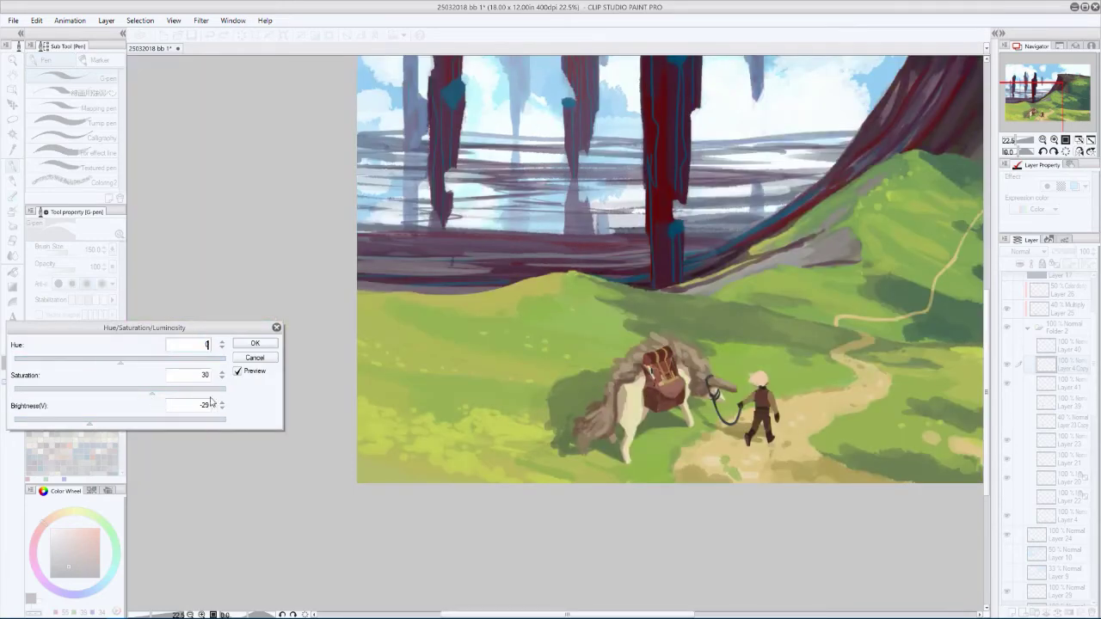
left_click(254, 344)
- Hide the backpack layer and make the traveller's Layer 4 active
key("h")
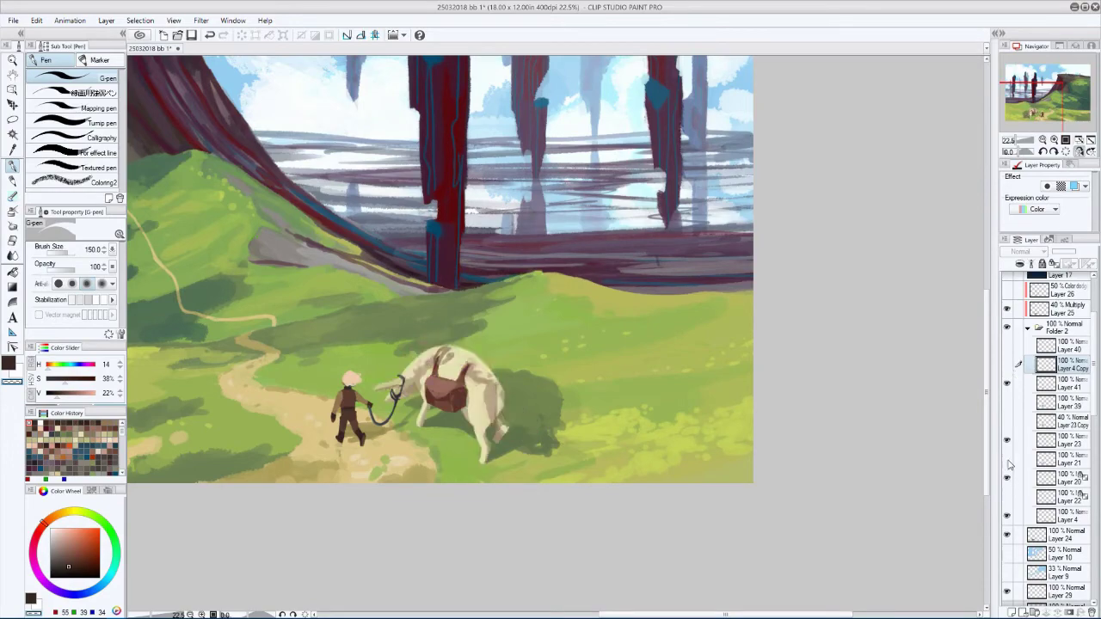
left_click(1067, 516)
key("h")
scroll(559, 336, "up", 3)
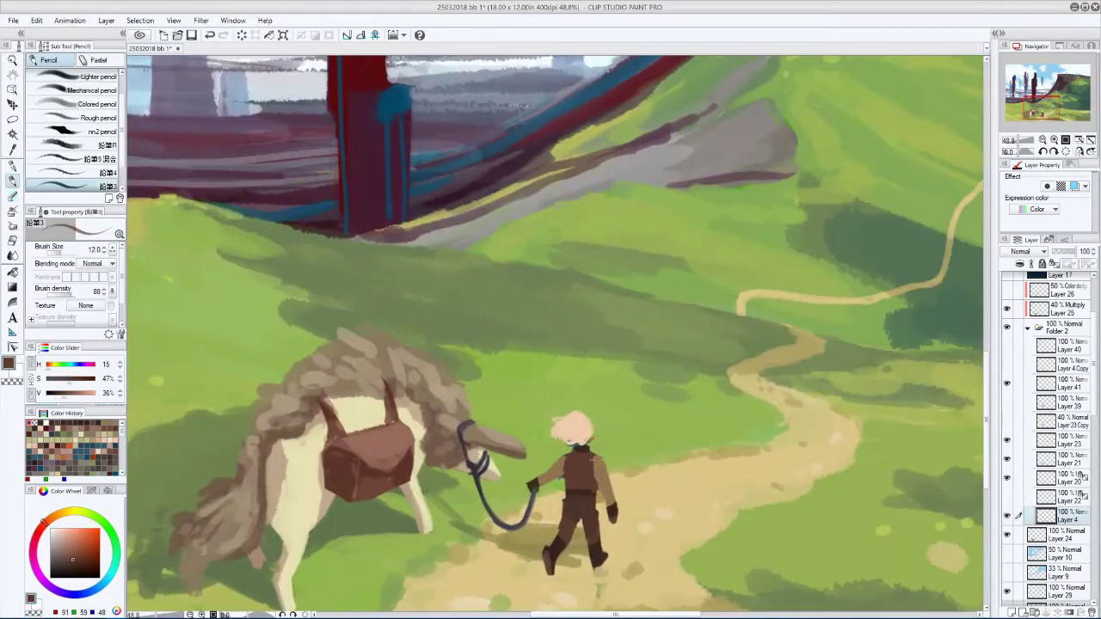
- Lasso the traveller's free forearm and hand and rotate them outward from the body into an arm swing
key("h")
key("m")
left_click_drag(507, 471, 476, 434)
key("ctrl+t")
key("h")
key("Return")
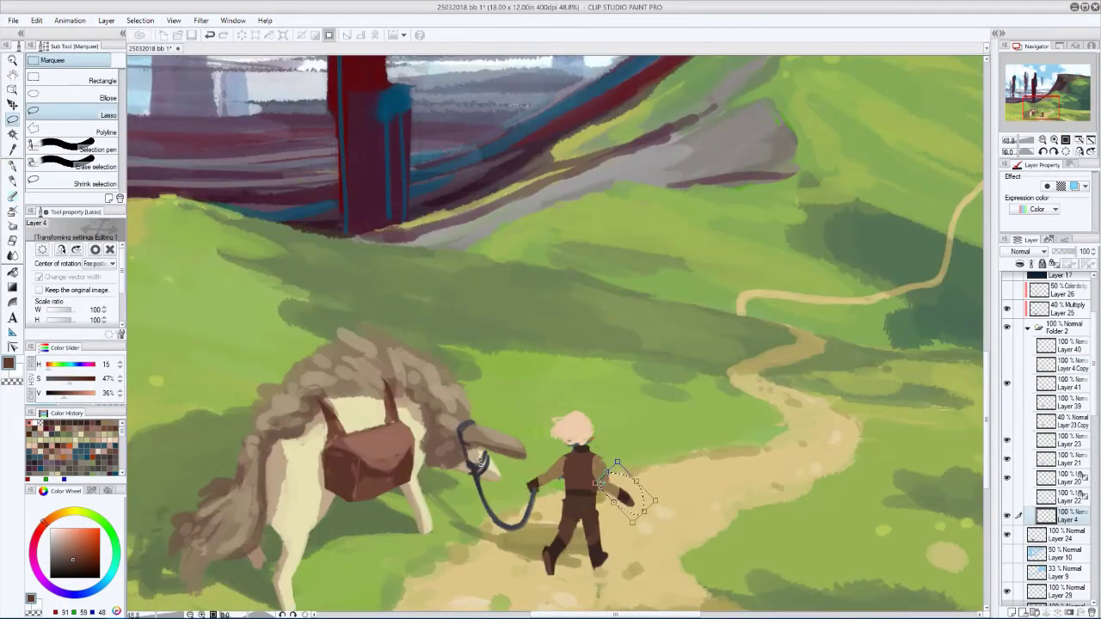
key("h")
key("h")
- Touch up the traveller's swinging arm and boots with the pencil at sizes 8 to 10, cleaning edges in transparent colour
key("p")
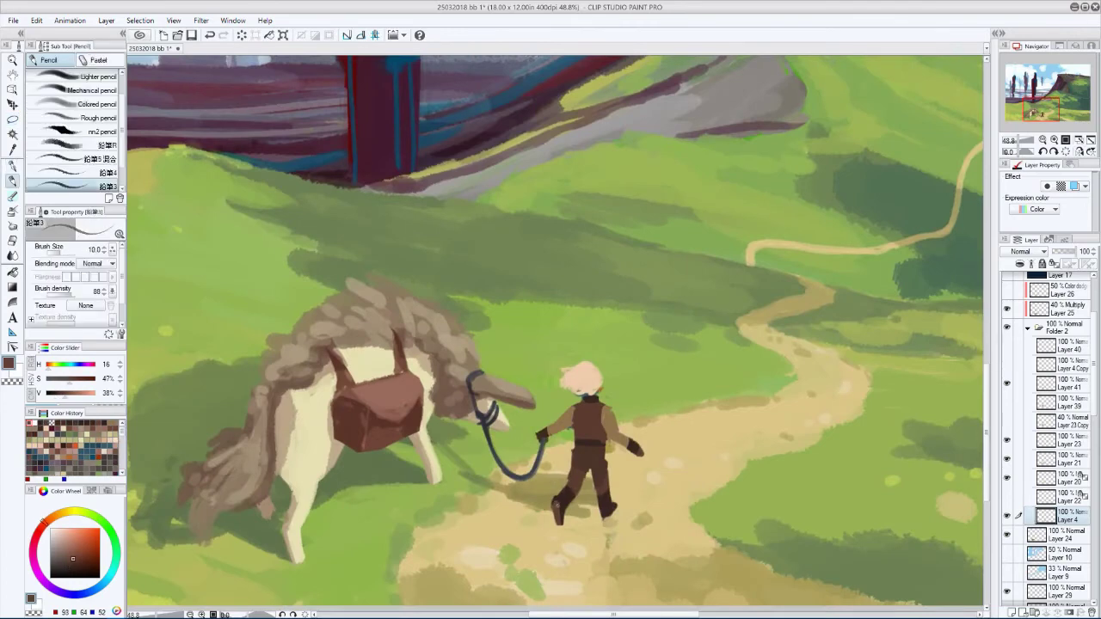
key("c")
key("h")
key("bracketleft")
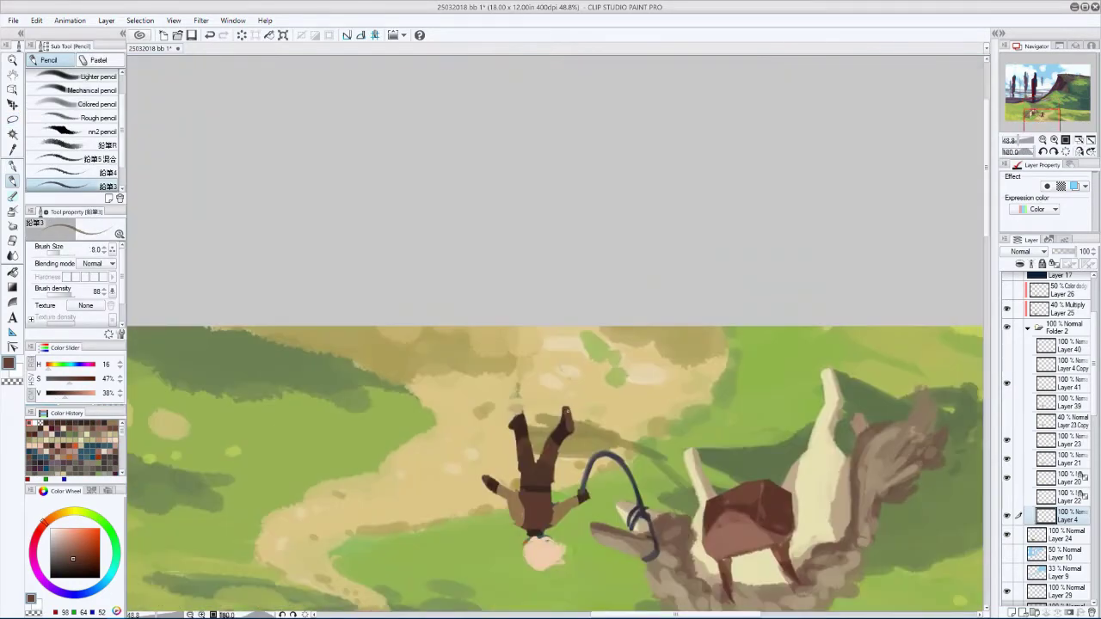
key("h")
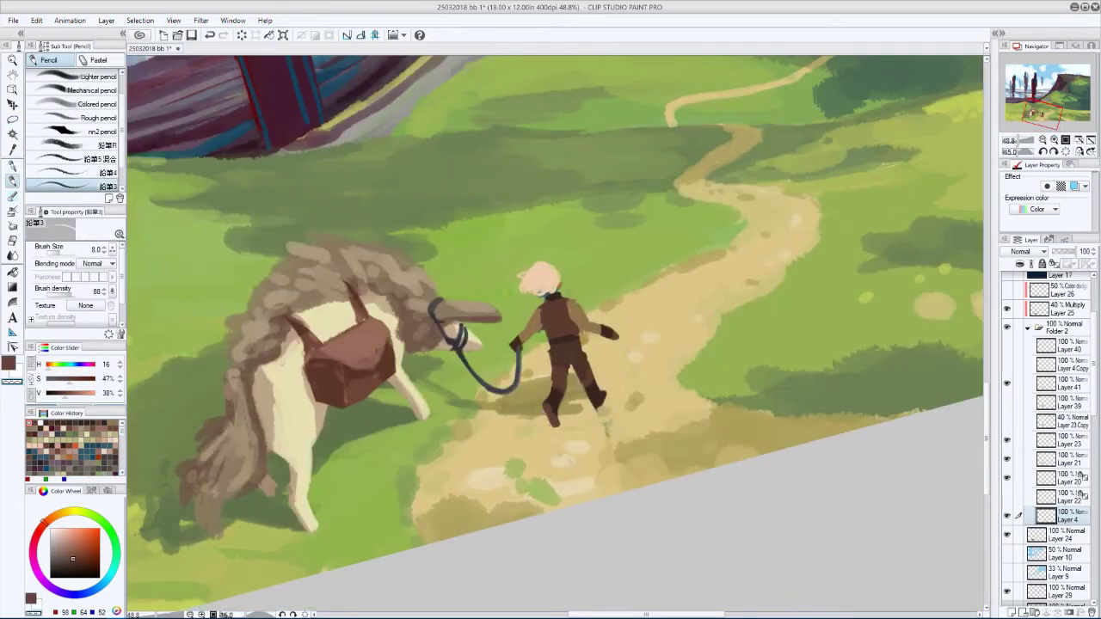
key("h")
key("h")
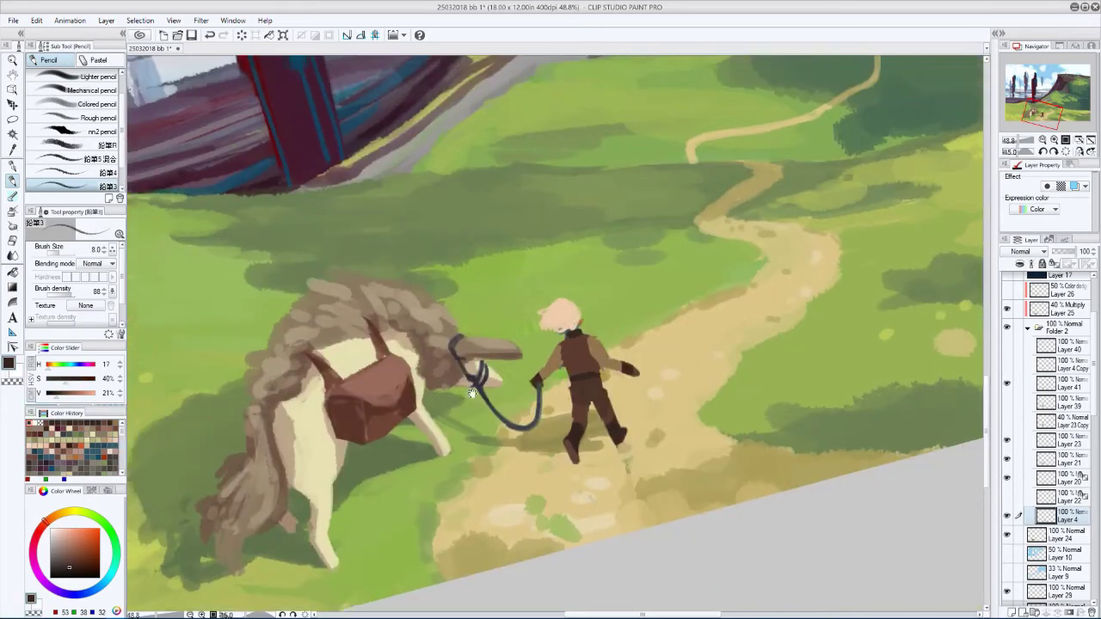
- Reshape the traveller's trouser legs around the knees in dark browns with the pencil at brush sizes 12 and 15
left_click_drag(472, 393, 523, 453)
left_click_drag(632, 476, 637, 489)
key("h")
key("minus")
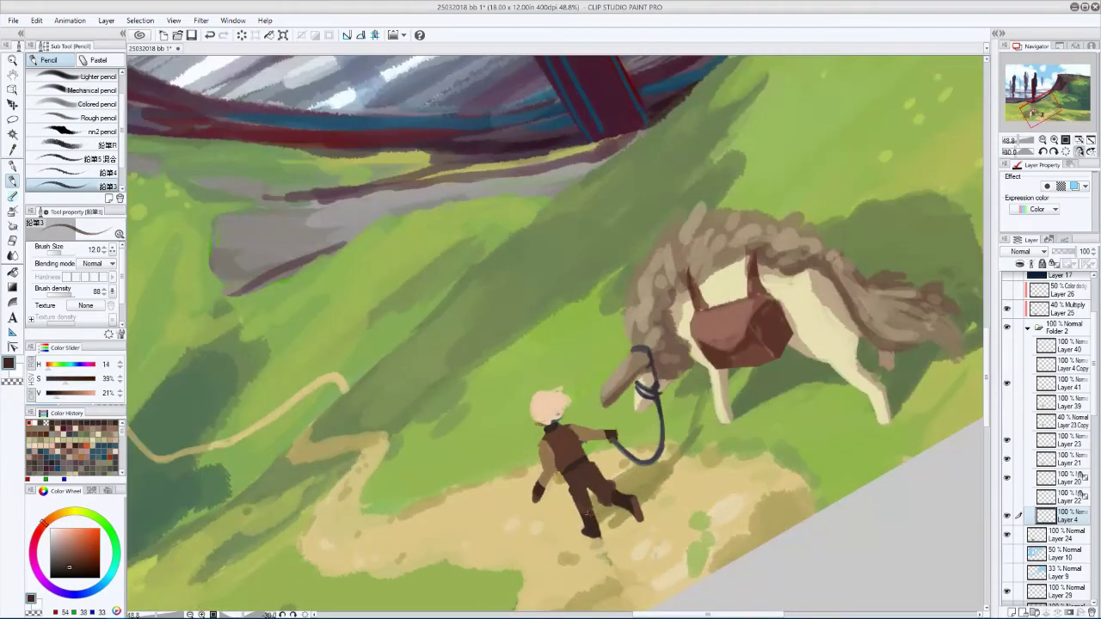
key("h")
key("asciicircum")
left_click_drag(661, 466, 663, 481)
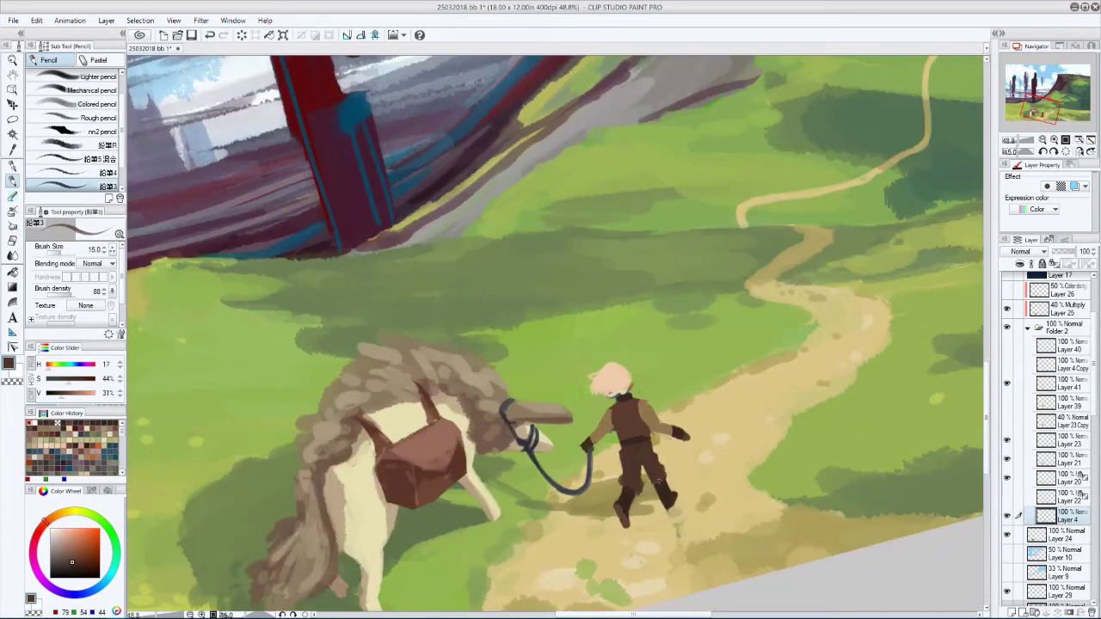
- Deepen the traveller's trousers with dark reddish brown, using the pencil at brush sizes 30 and 40
key("h")
key("h")
left_click_drag(647, 449, 637, 473)
key("h")
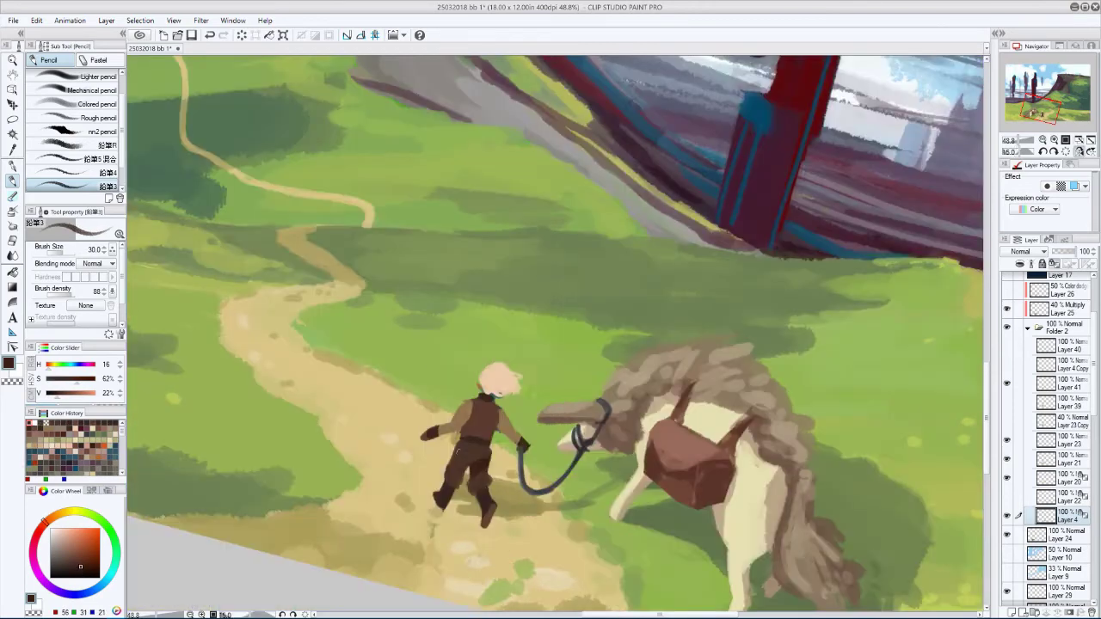
key("h")
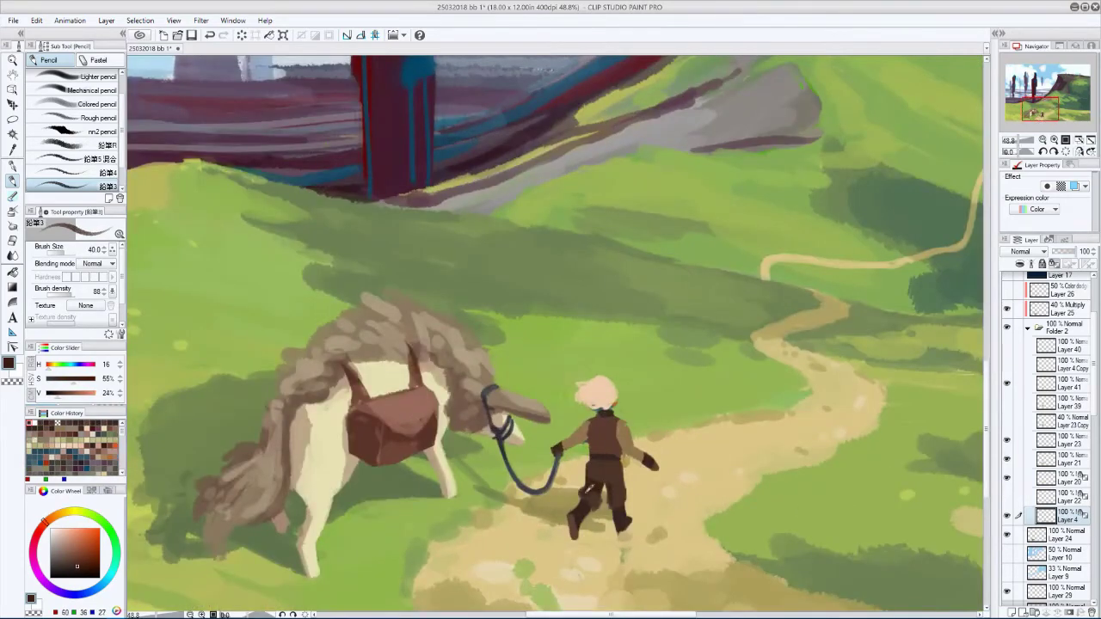
left_click_drag(585, 486, 594, 492)
- Retouch the traveller's vest in medium brown at brush size 30 and clean up the waist outline in transparent colour at size 15
key("h")
key("h")
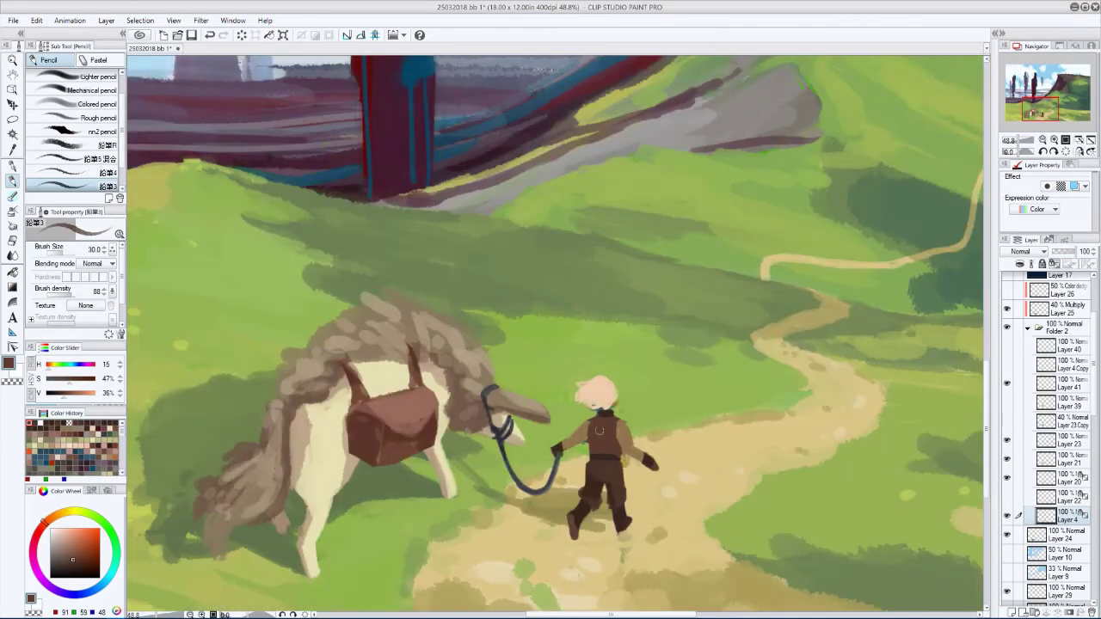
key("h")
key("h")
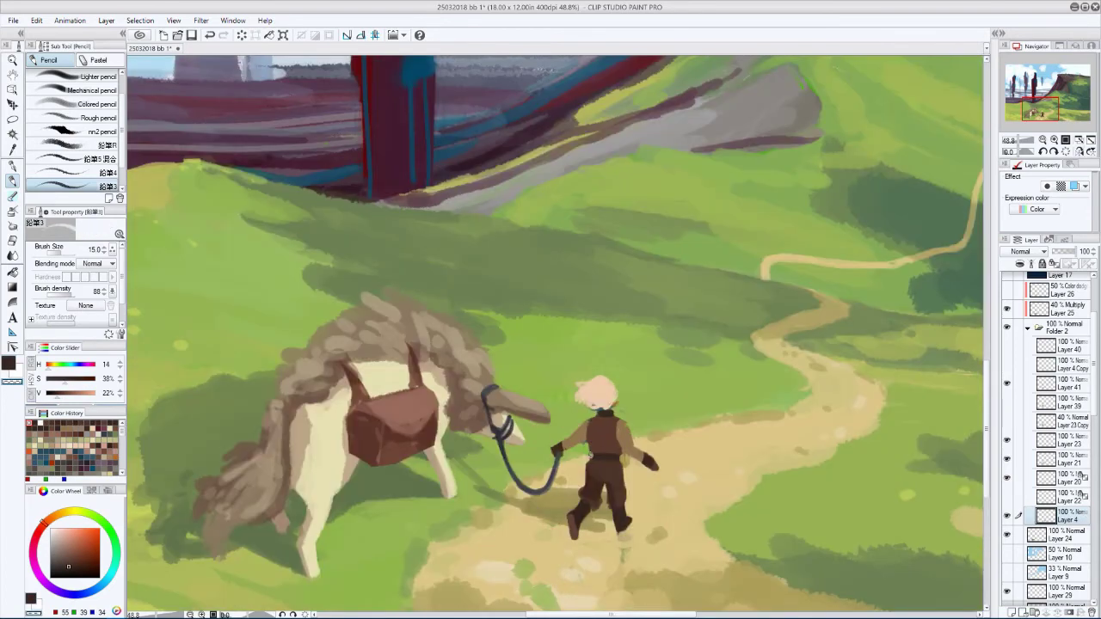
scroll(555, 334, "down", 1)
key("h")
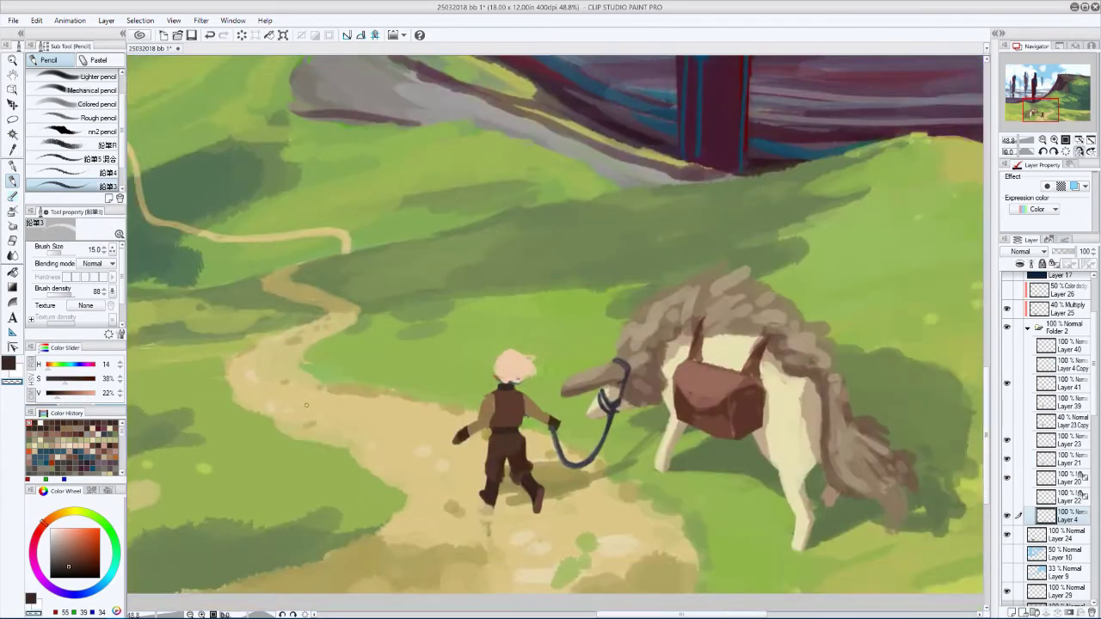
- Lasso the traveller's trailing boot on Layer 4 and reposition it with the Move layer tool
left_click_drag(305, 402, 383, 450)
key("h")
scroll(581, 444, "down", 5)
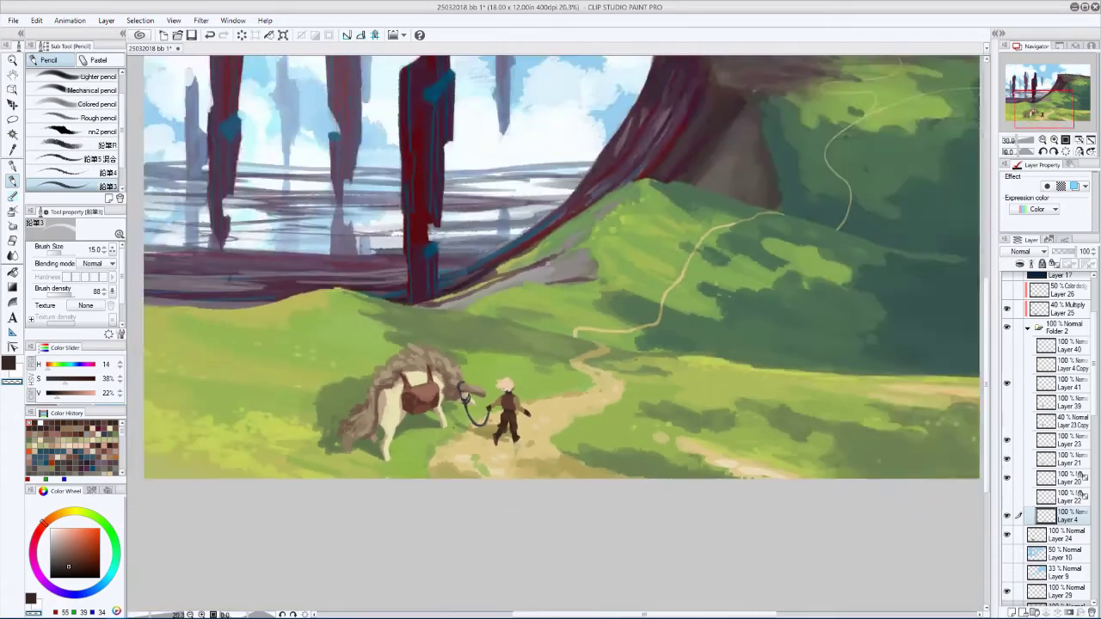
scroll(581, 444, "up", 2)
scroll(582, 444, "up", 2)
key("k")
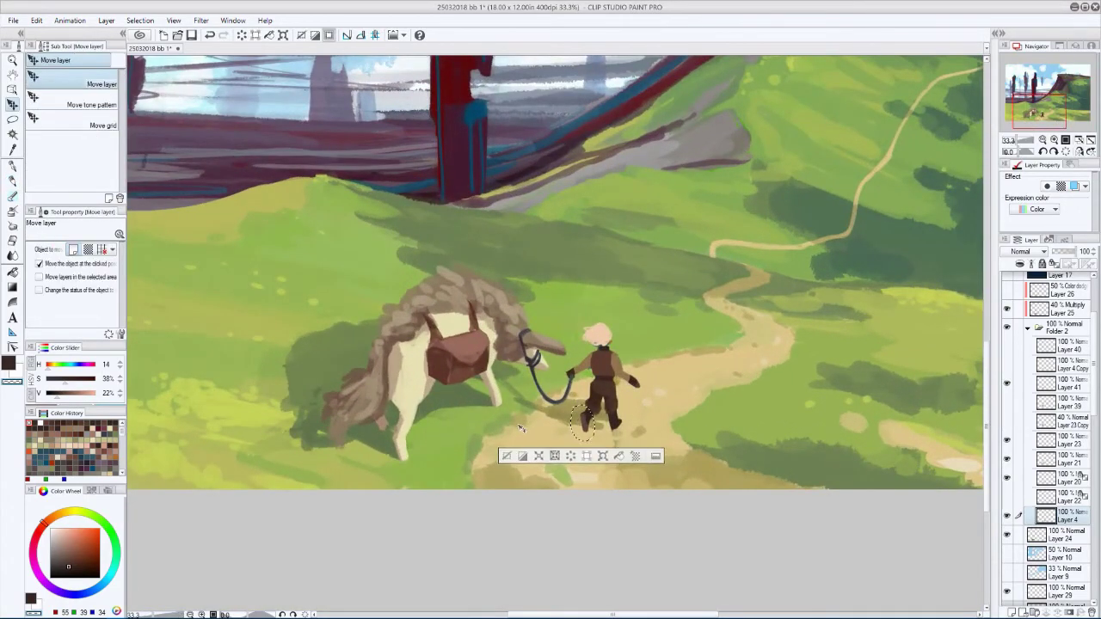
key("h")
- Erase the traveller's old hair and head above the collar in transparent colour
scroll(462, 402, "up", 2)
scroll(462, 402, "up", 2)
left_click(598, 396, "alt")
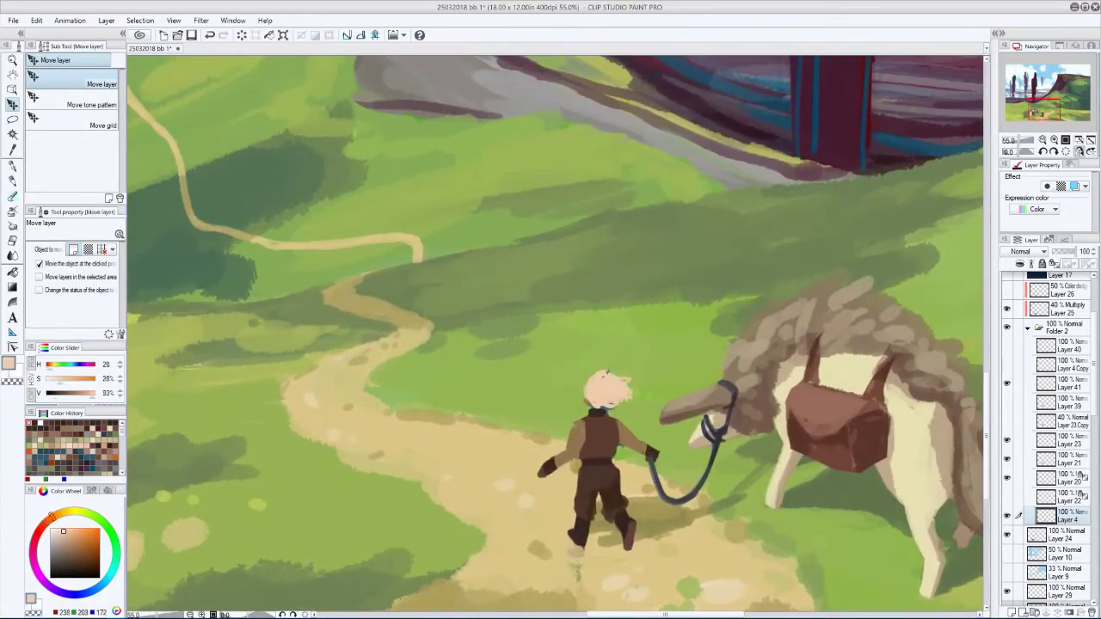
key("p")
key("h")
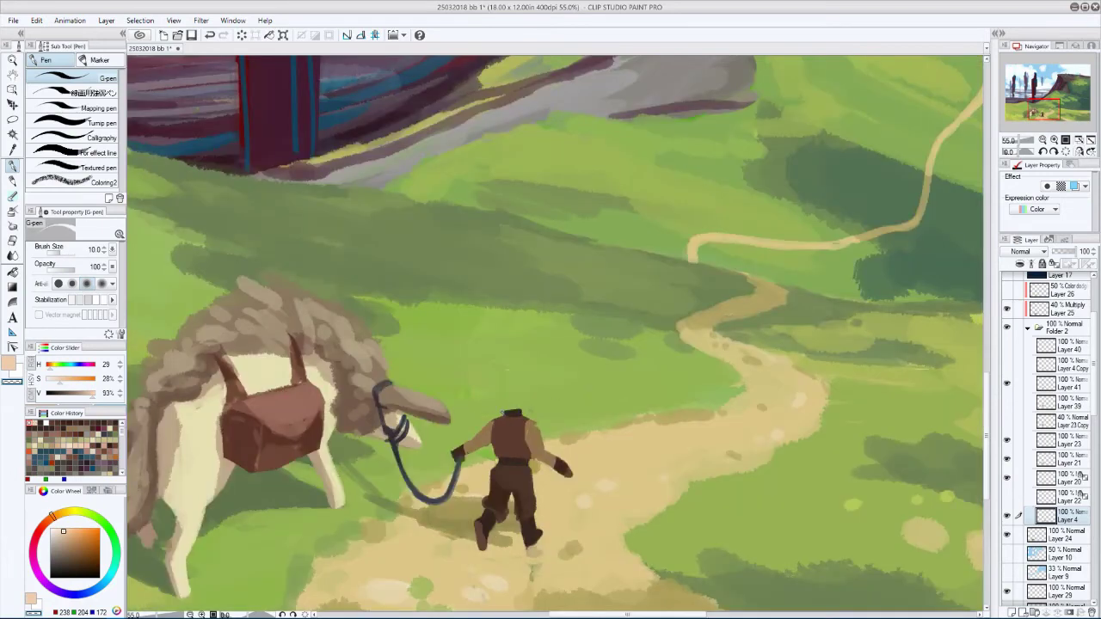
- Extend the traveller's gloves up both forearms in dark brown with the pencil at brush sizes 12 and 17
left_click(516, 443, "alt")
key("p")
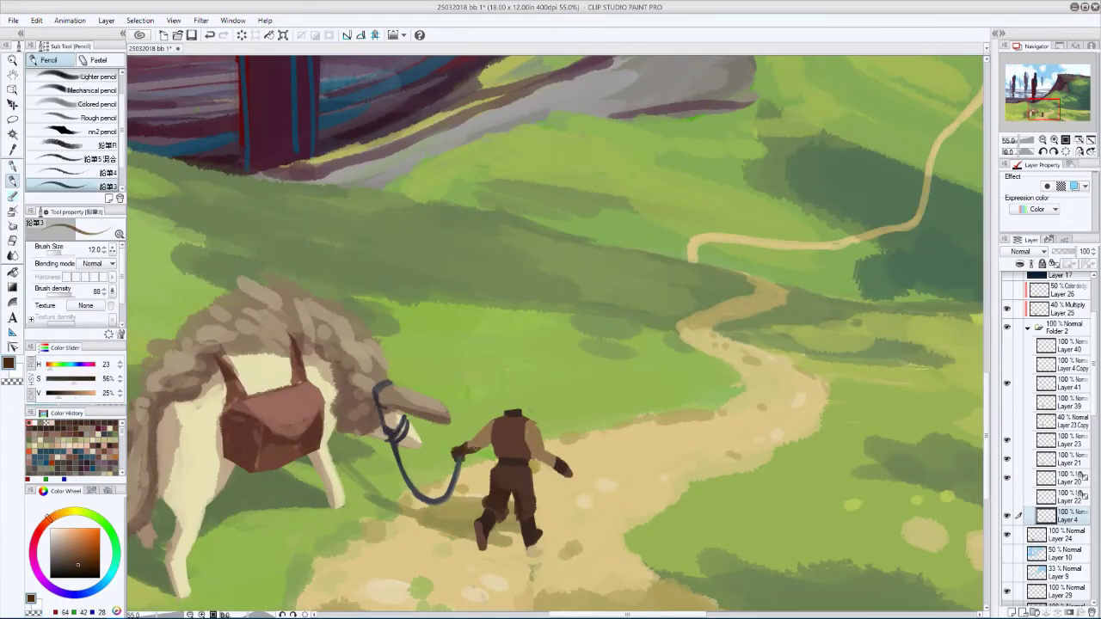
key("h")
key("bracketright")
key("bracketright")
key("h")
key("h")
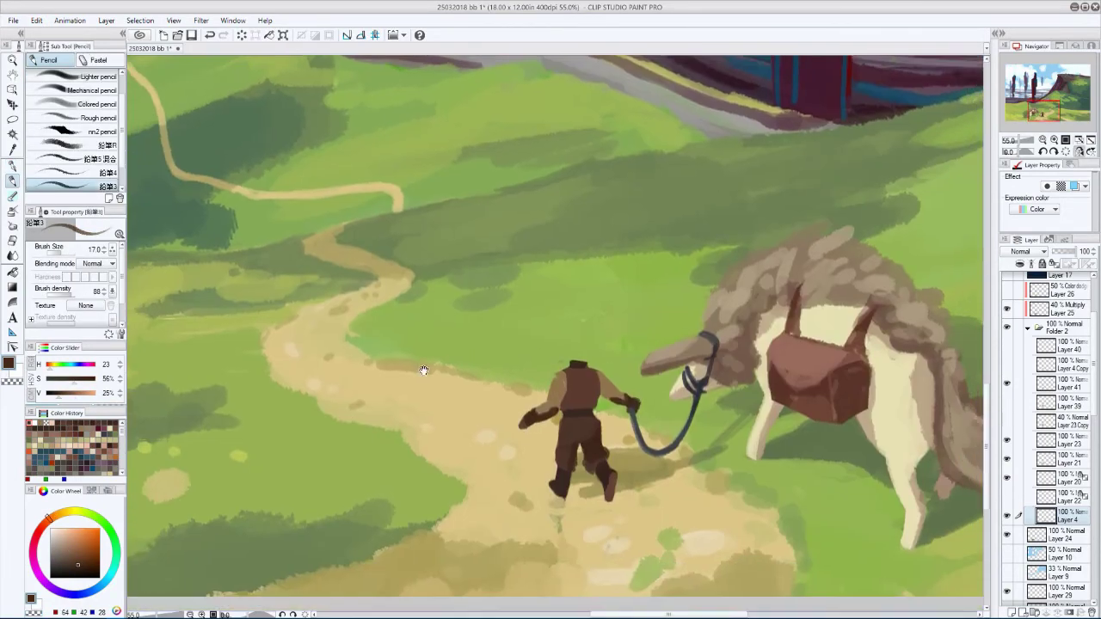
- Show the backpack on the creature's back by turning on Layer 4 Copy
left_click(1010, 347)
left_click(1007, 345)
left_click(1007, 364)
key("h")
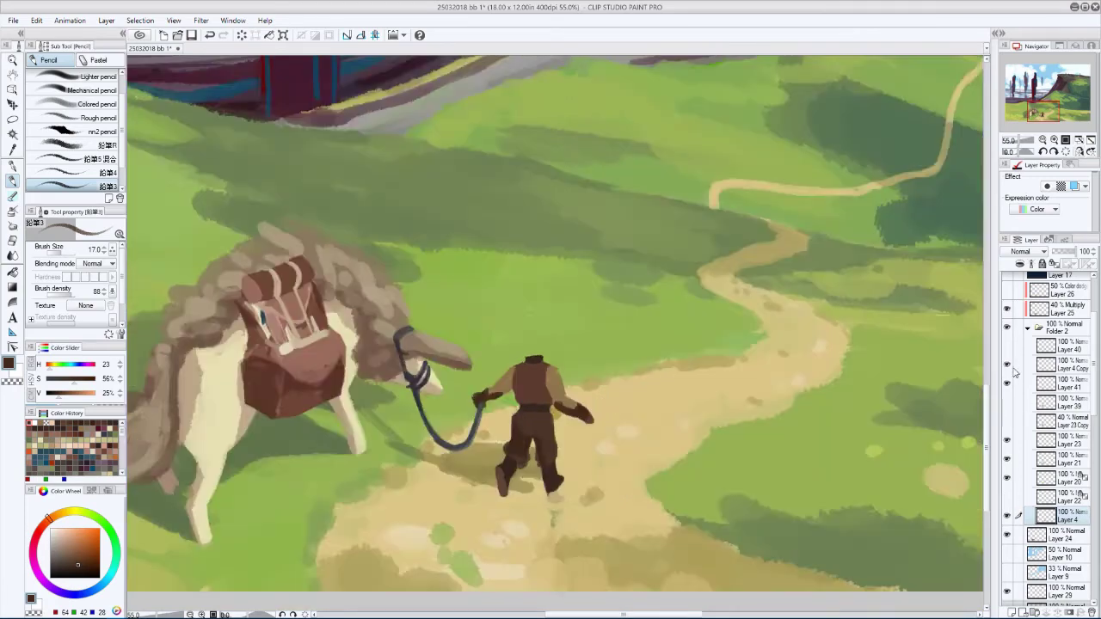
- Lasso the traveller's free forearm and transform it to hang closer to the body
key("h")
key("m")
left_click_drag(544, 393, 527, 398)
key("Delete")
key("h")
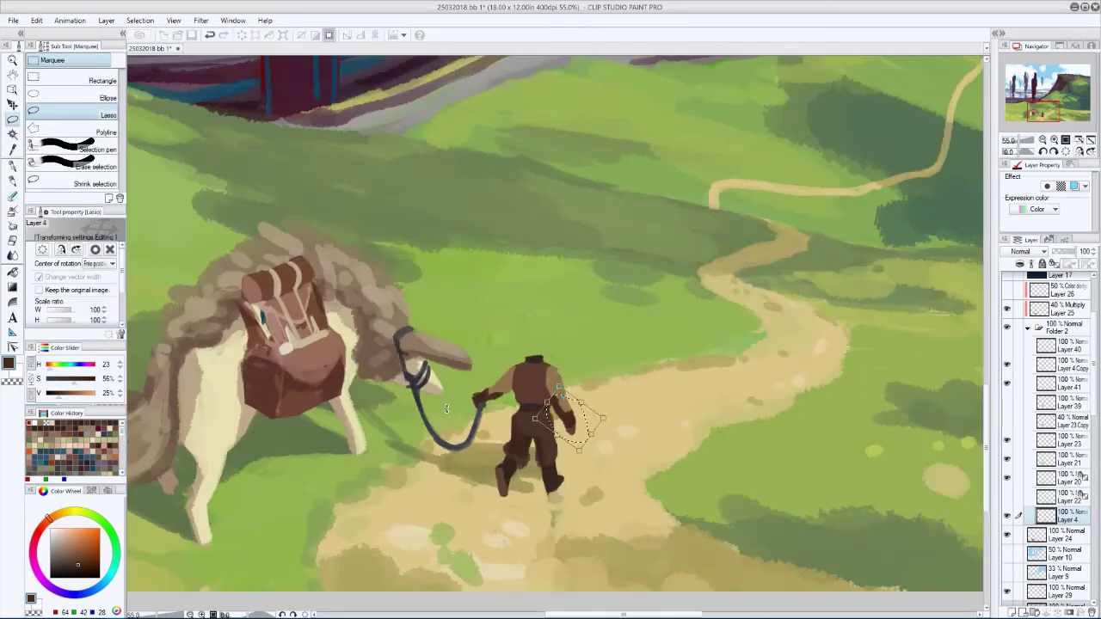
- Retouch the traveller's lowered forearm and glove cuffs in dark brown and tan with the pencil at size 15
key("p")
key("h")
key("h")
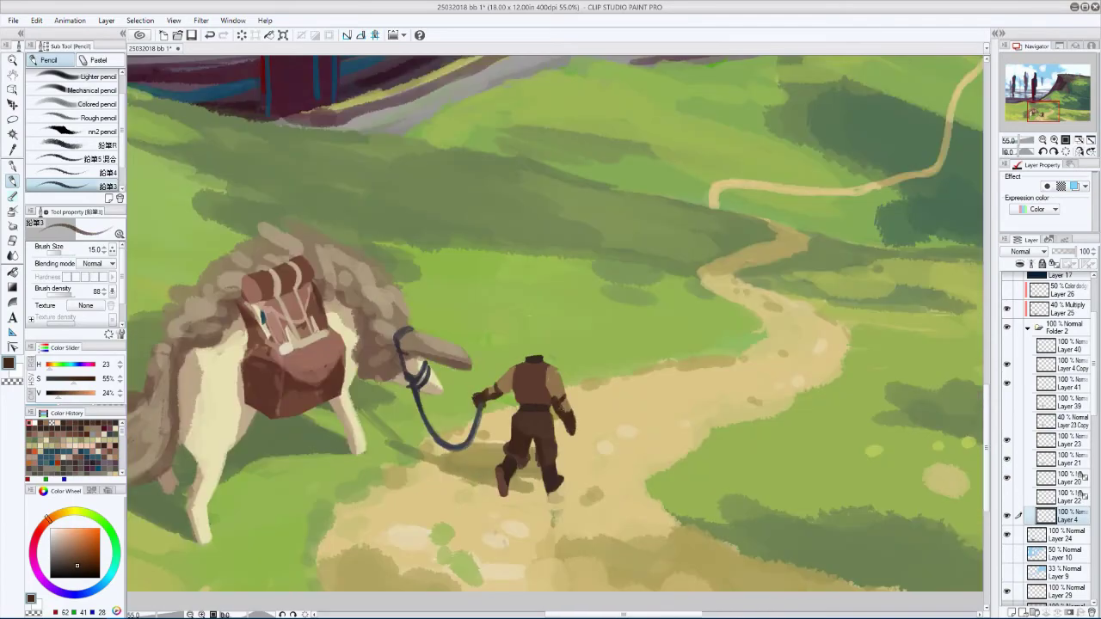
key("bracketleft")
key("h")
key("bracketleft")
key("bracketleft")
key("h")
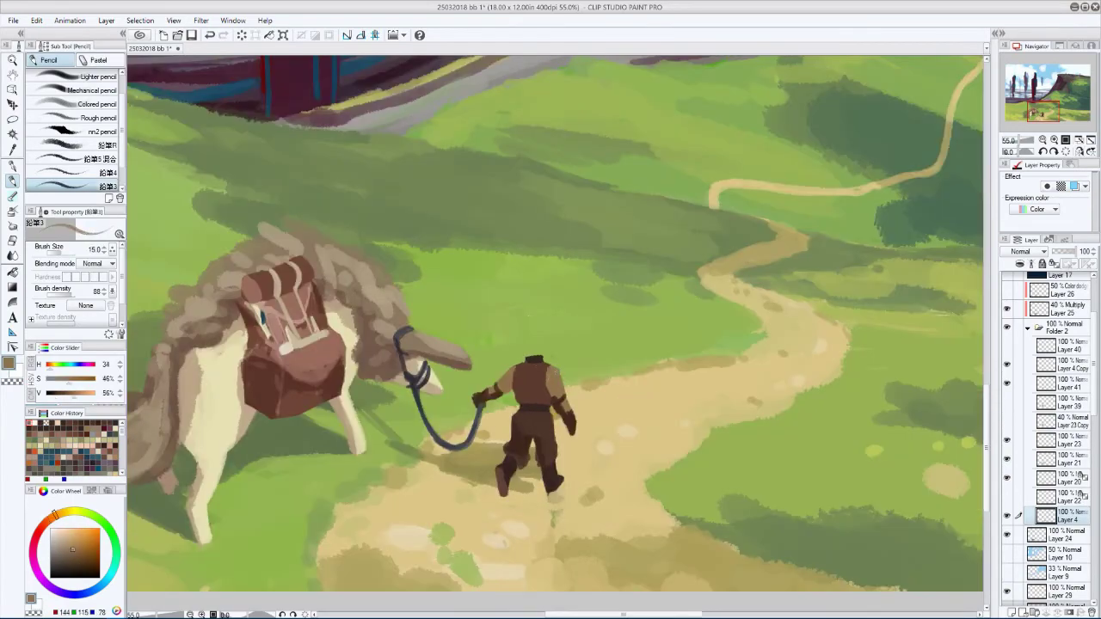
- Examine how the traveller and the loaded creature read within the whole composition
key("ctrl+minus")
key("ctrl+minus")
key("ctrl+minus")
key("ctrl+minus")
key("h")
key("bracketright")
key("bracketright")
key("bracketright")
key("h")
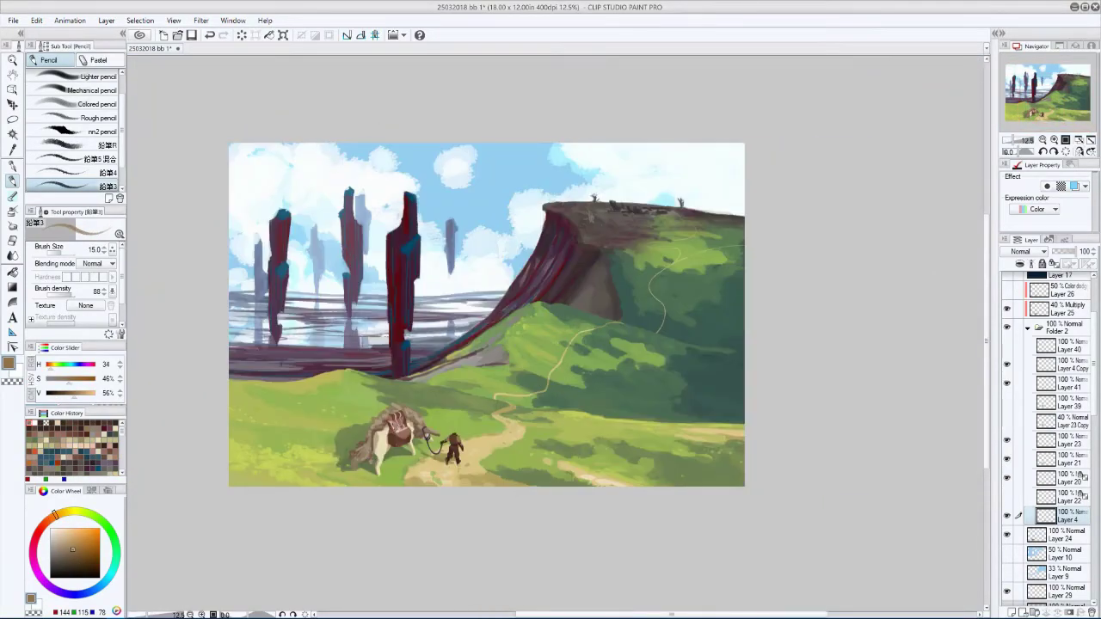
- Add a new layer above Layer 4 and block in the traveller's hair in pale peach at brush size 25
scroll(465, 440, "up", 5)
key("ctrl+shift+n")
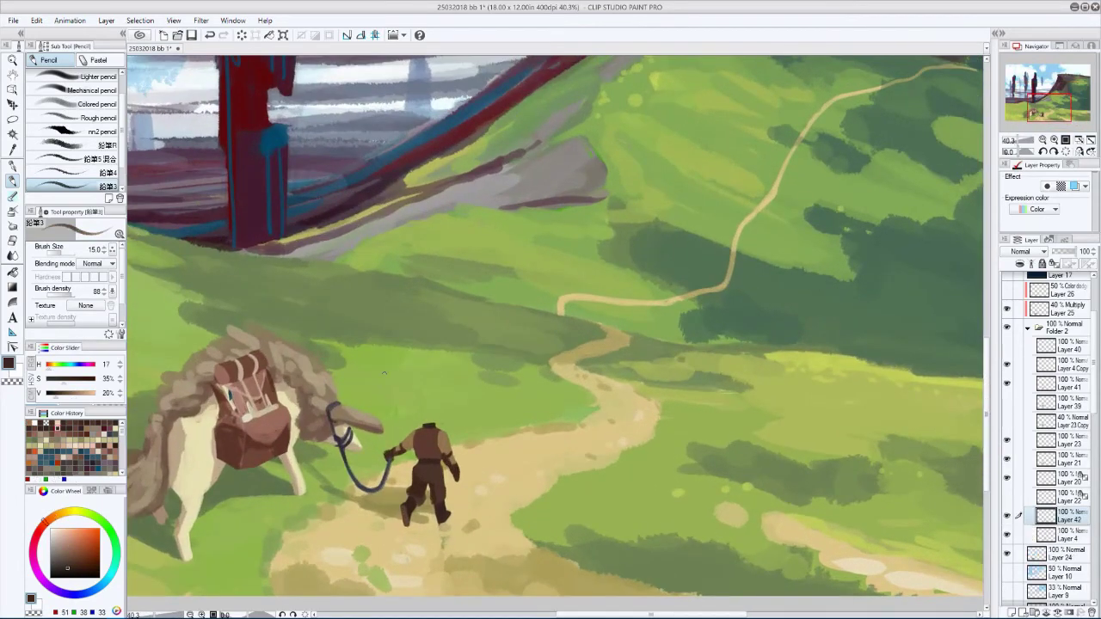
key("bracketright")
key("bracketright")
key("bracketright")
left_click(432, 405)
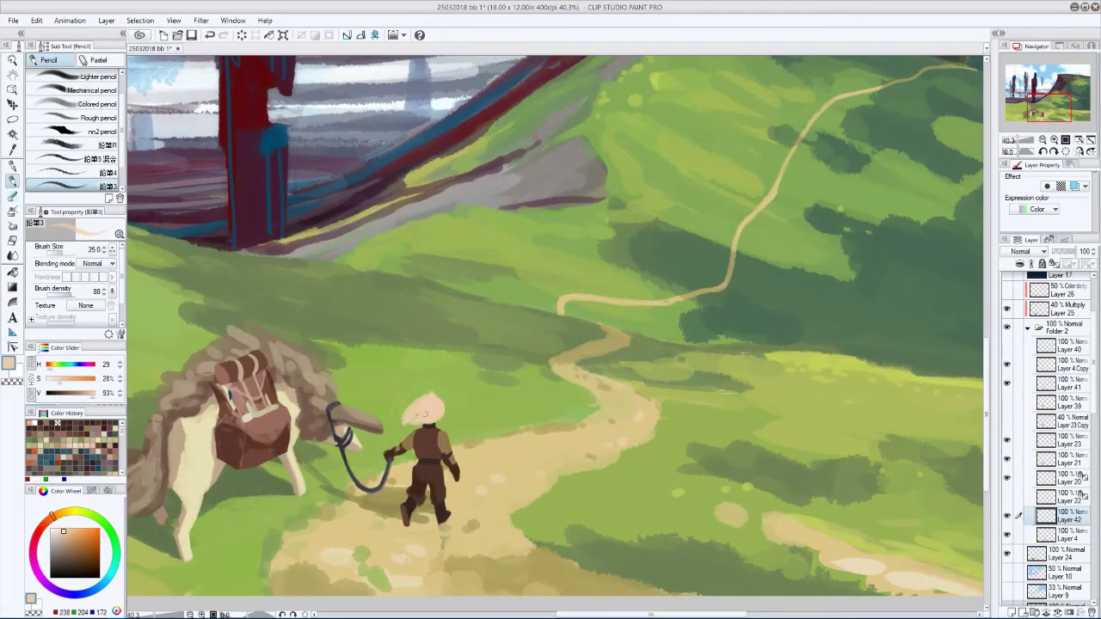
- Paint the visible side of the traveller's face in tan with the pencil at size 15
key("bracketleft")
key("bracketleft")
key("h")
left_click(699, 414, "alt")
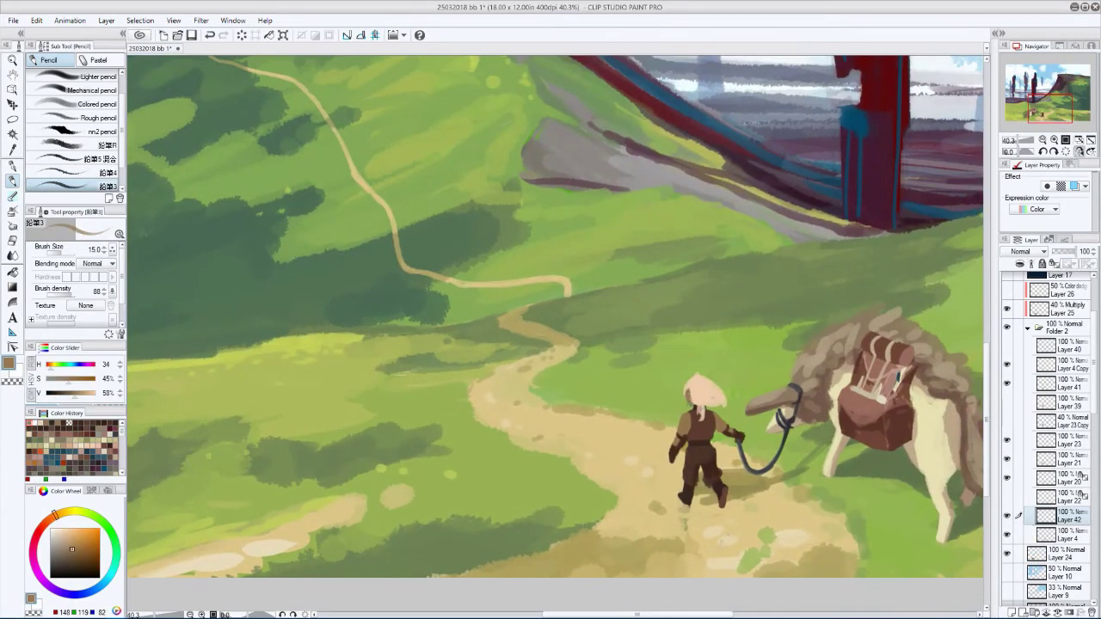
left_click(692, 398, "alt")
key("h")
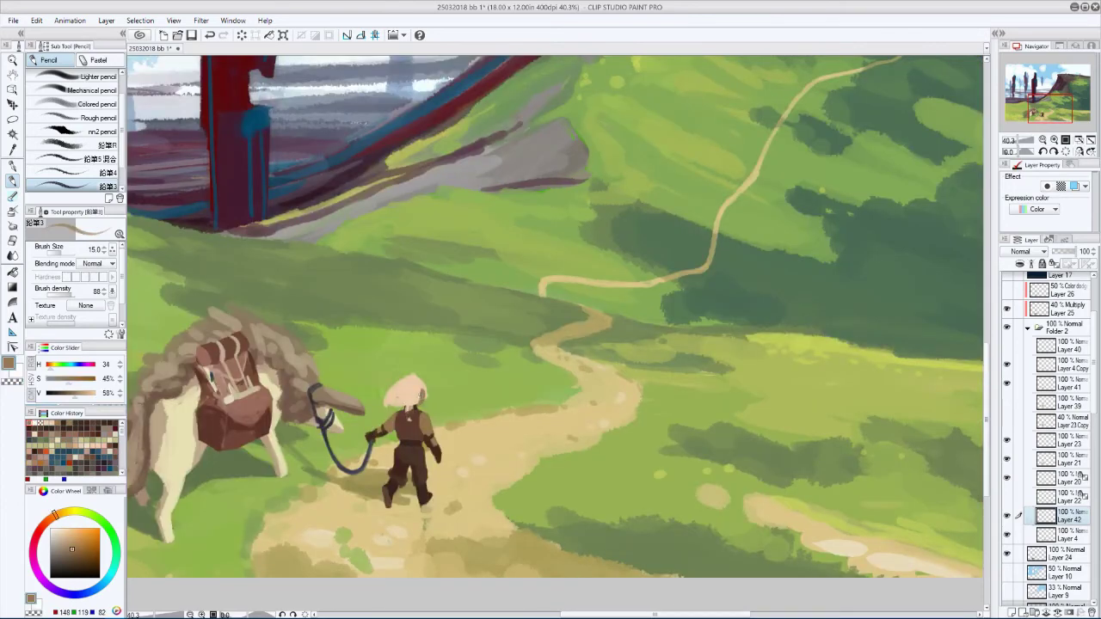
- Reshape the traveller's pale peach hair into a shorter, rounder form at brush sizes 15 and 12
key("h")
key("h")
key("h")
key("h")
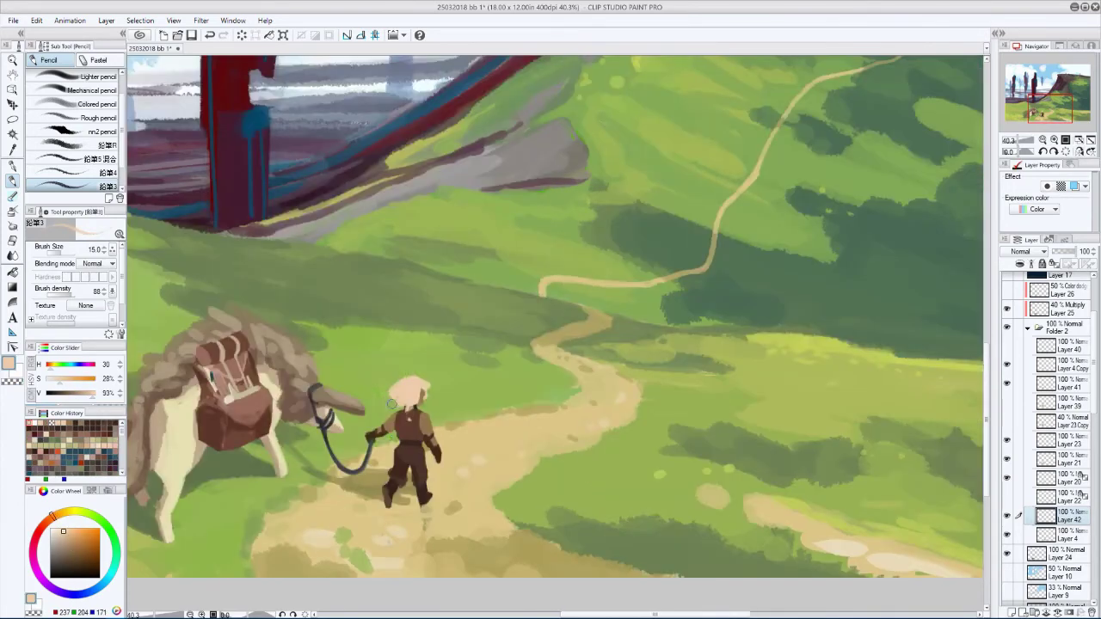
key("h")
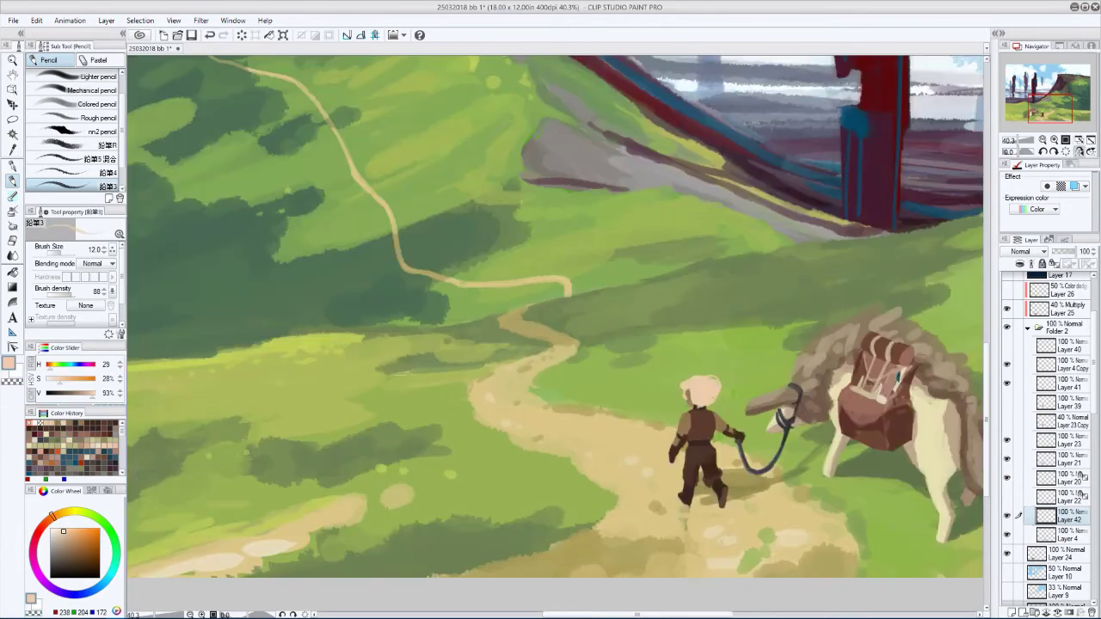
key("h")
- Repaint the traveller's face in tan at size 12 and touch up the clothing in dark brown at size 17
left_click(515, 391, "alt")
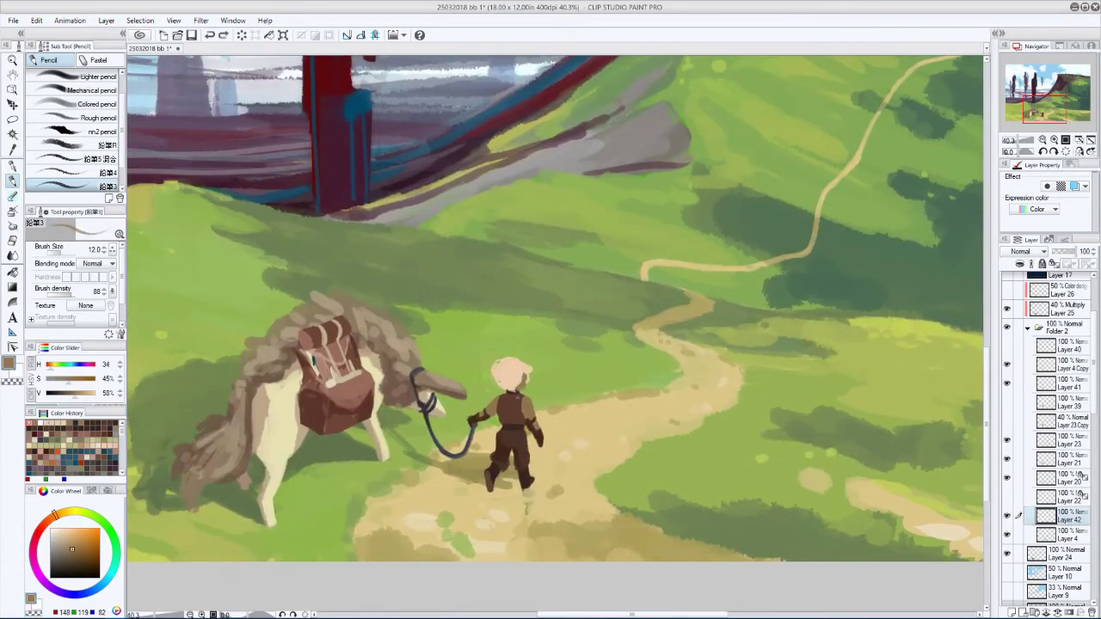
left_click(513, 430, "alt")
key("bracketright")
key("bracketright")
key("h")
key("h")
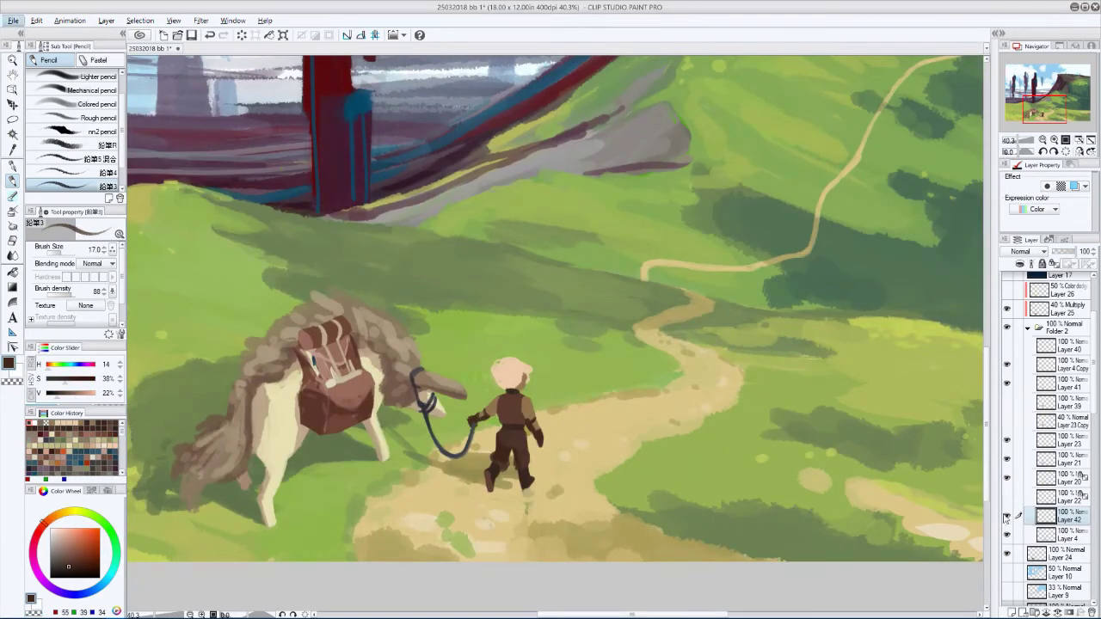
- Try a fuller hairstyle with a loose side strand in pale peach at brush size 25
left_click(513, 372, "alt")
key("bracketright")
key("bracketright")
key("h")
key("h")
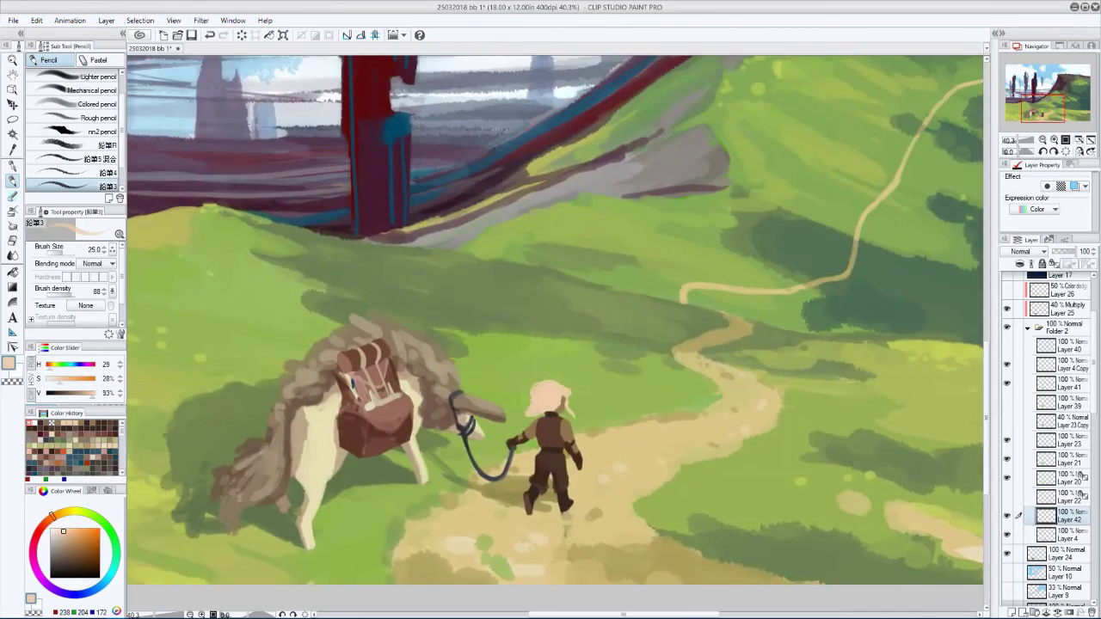
- Trim the traveller's hair back to a compact rounded shape in transparent colour at brush size 25
key("h")
key("h")
key("h")
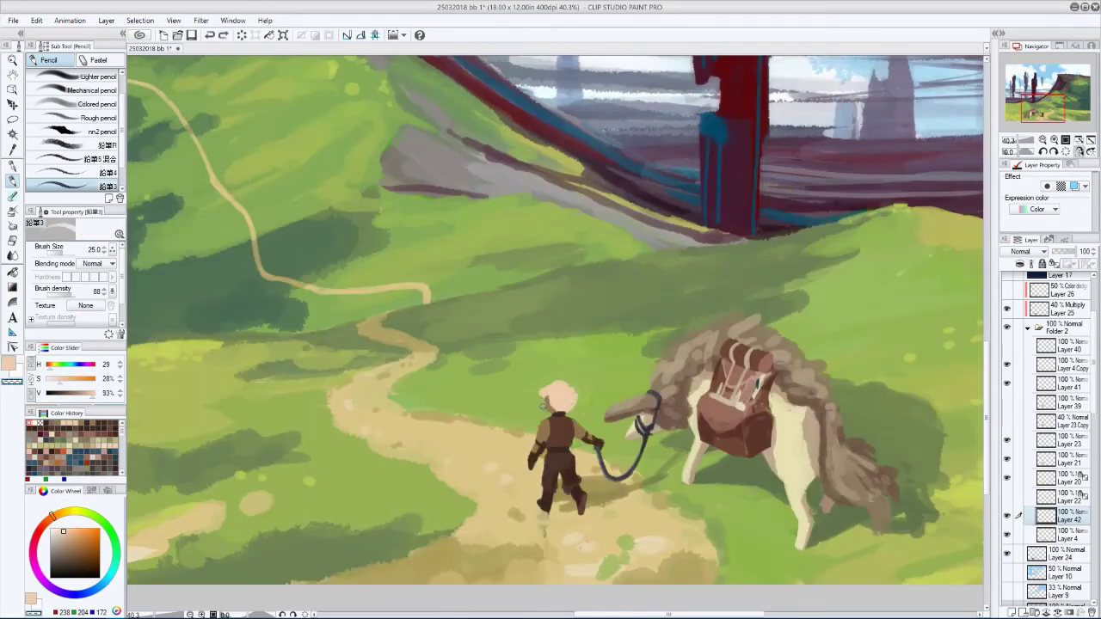
key("h")
key("h")
key("h")
key("bracketleft")
- Darken the new hair layer with a Hue/Saturation/Luminosity adjustment, setting Brightness to -25
key("ctrl+u")
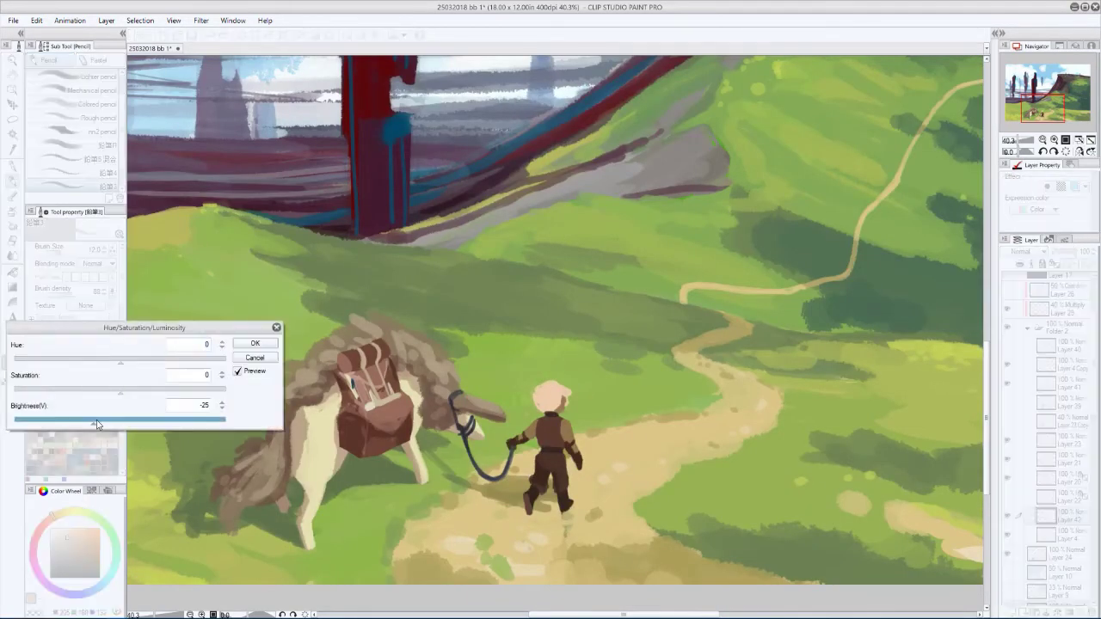
left_click_drag(121, 393, 198, 393)
key("Return")
- Refine the traveller's face in tan at size 15 and clean up around the collar in transparent colour at size 8
key("bracketright")
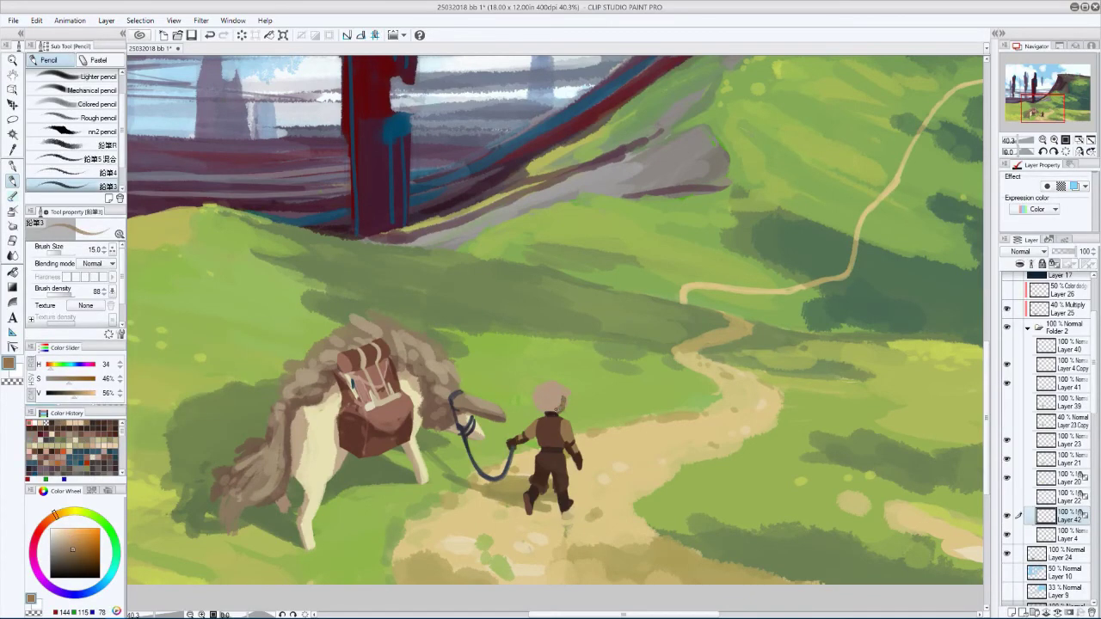
scroll(1026, 342, "up", 3)
key("h")
scroll(573, 433, "up", 5)
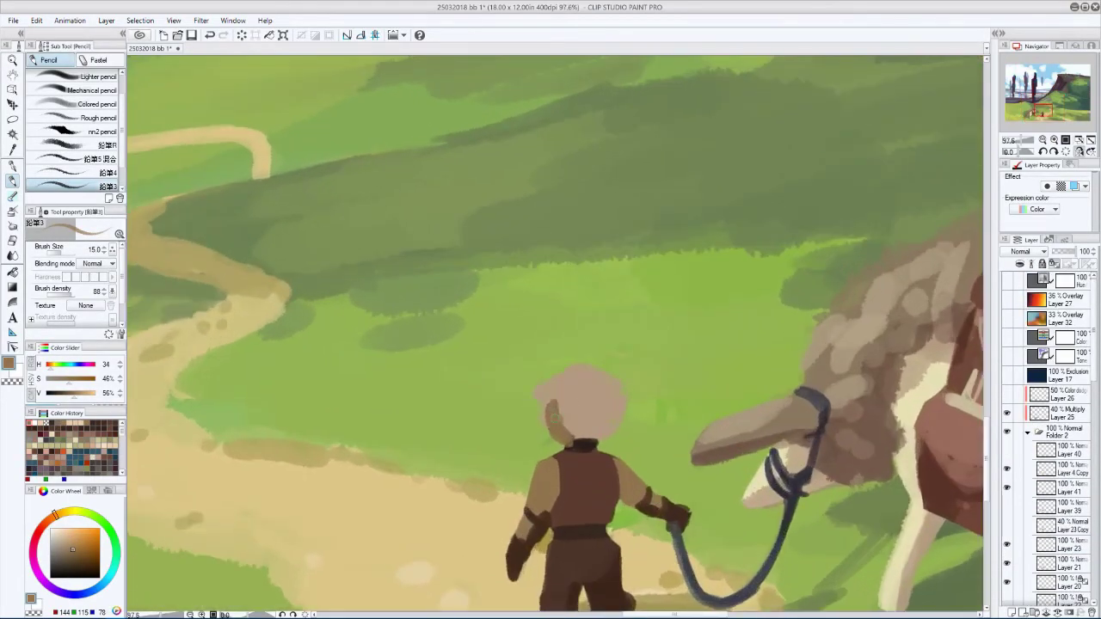
left_click(575, 443, "alt")
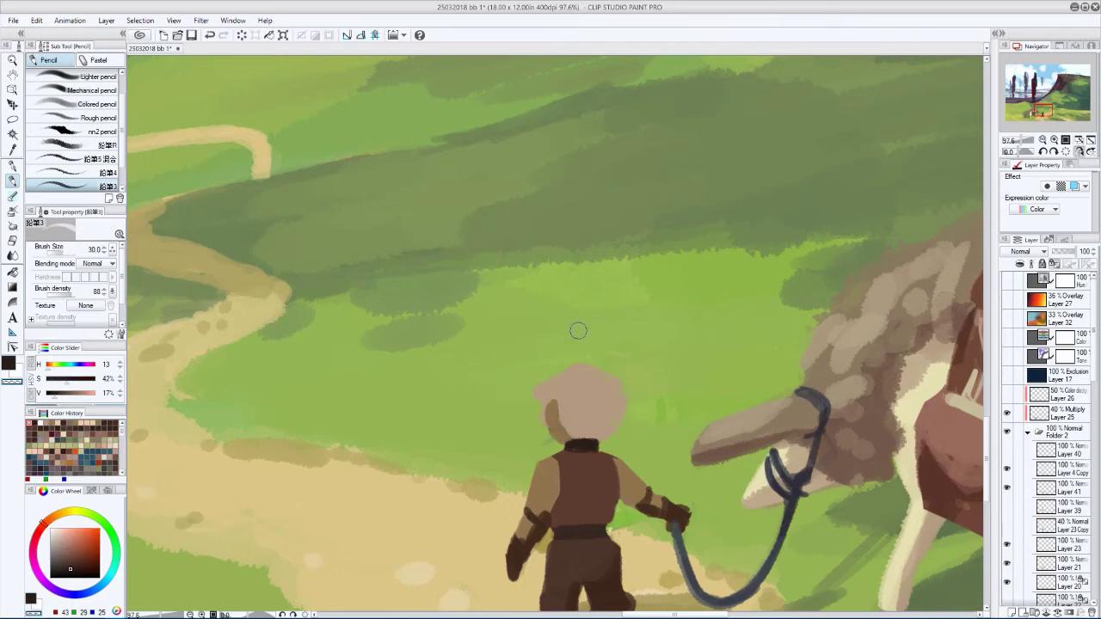
left_click(600, 463, "alt")
left_click(582, 445, "alt")
key("bracketright")
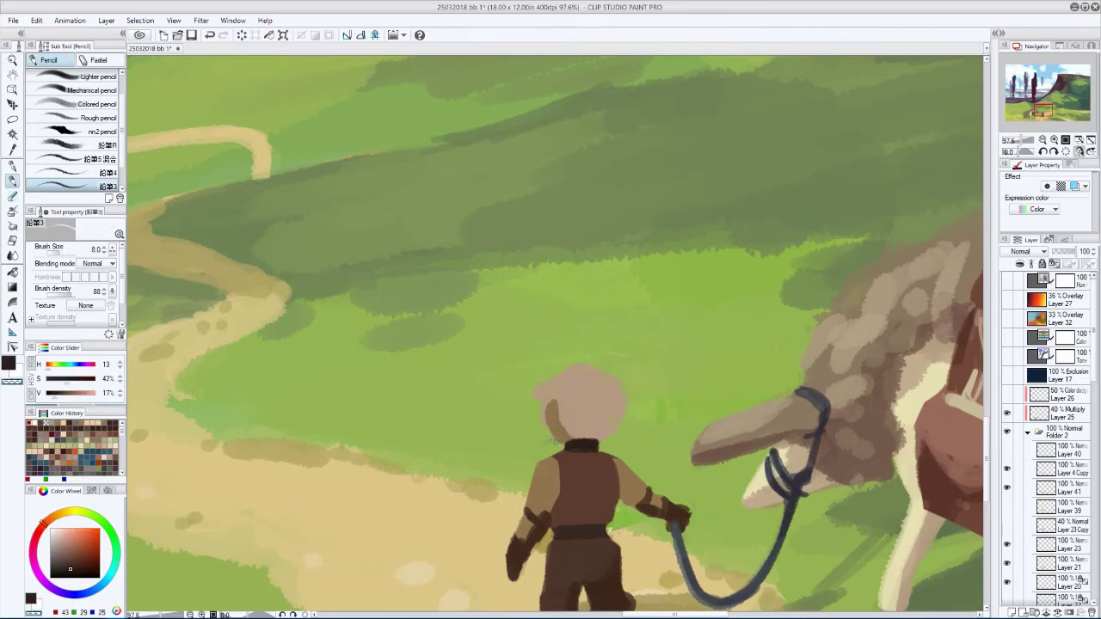
- Refine the traveller's face and hairline in tan at size 8, cleaning the edges in transparent colour at size 6
key("h")
scroll(556, 334, "down", 1)
key("h")
scroll(1013, 534, "down", 5)
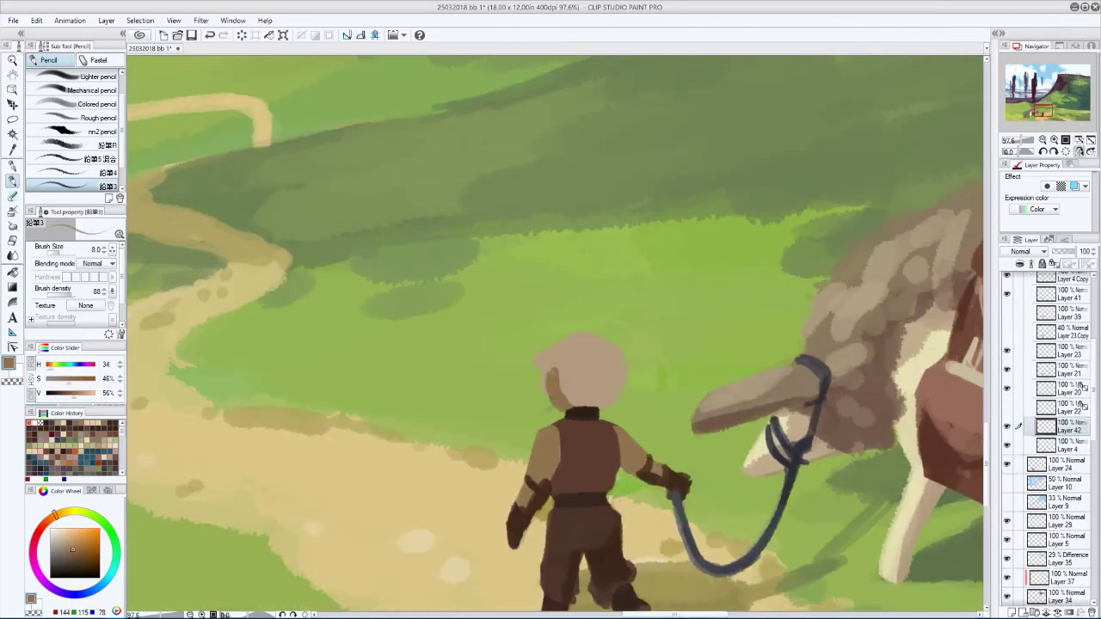
left_click(548, 391, "alt")
key("bracketleft")
key("h")
left_click(560, 365, "alt")
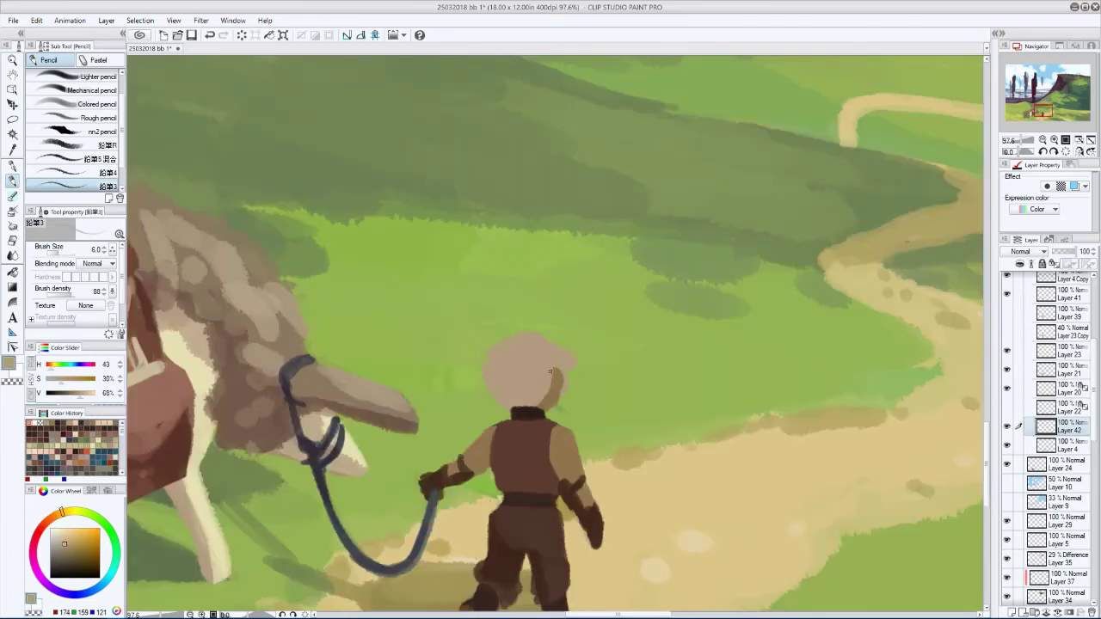
key("bracketleft")
key("h")
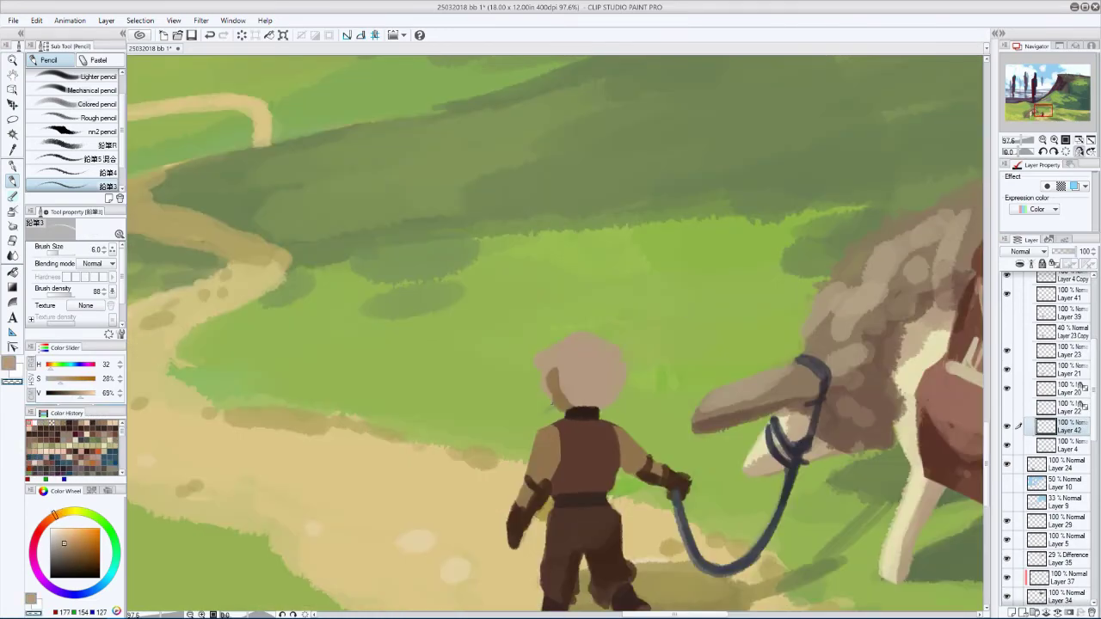
- Touch up the traveller's jaw and neck in tan with the pencil at size 6
left_click(580, 526, "alt")
key("bracketright")
key("bracketright")
key("bracketright")
key("bracketright")
key("bracketright")
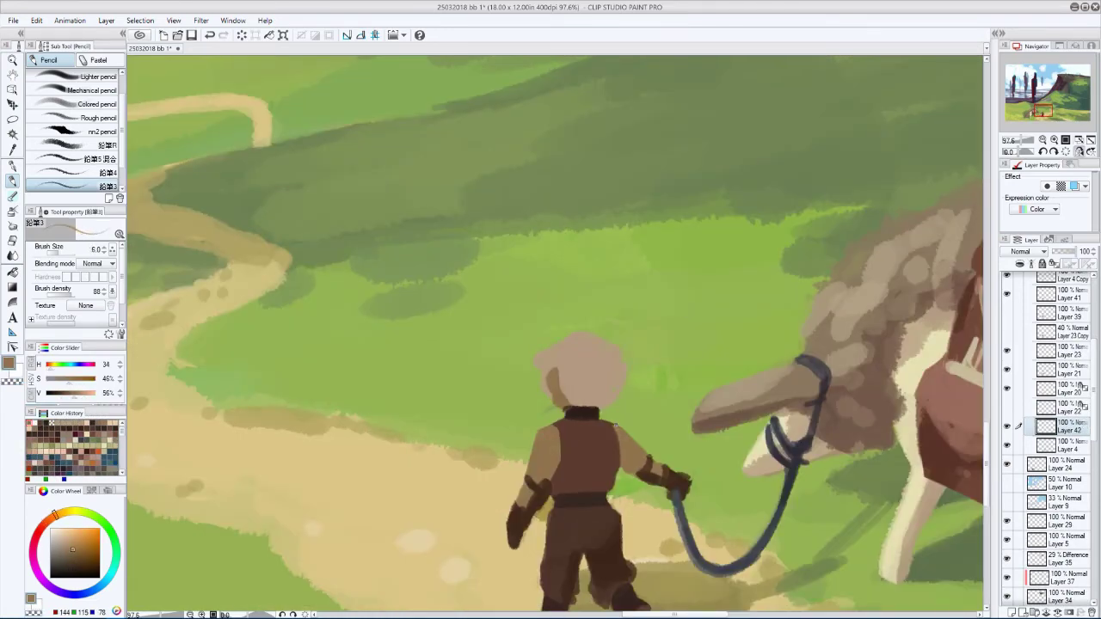
- Sharpen the traveller's jawline with background green at size 10 and tan at size 8
key("h")
left_click(562, 417, "alt")
key("bracketright")
key("bracketright")
key("bracketright")
key("bracketright")
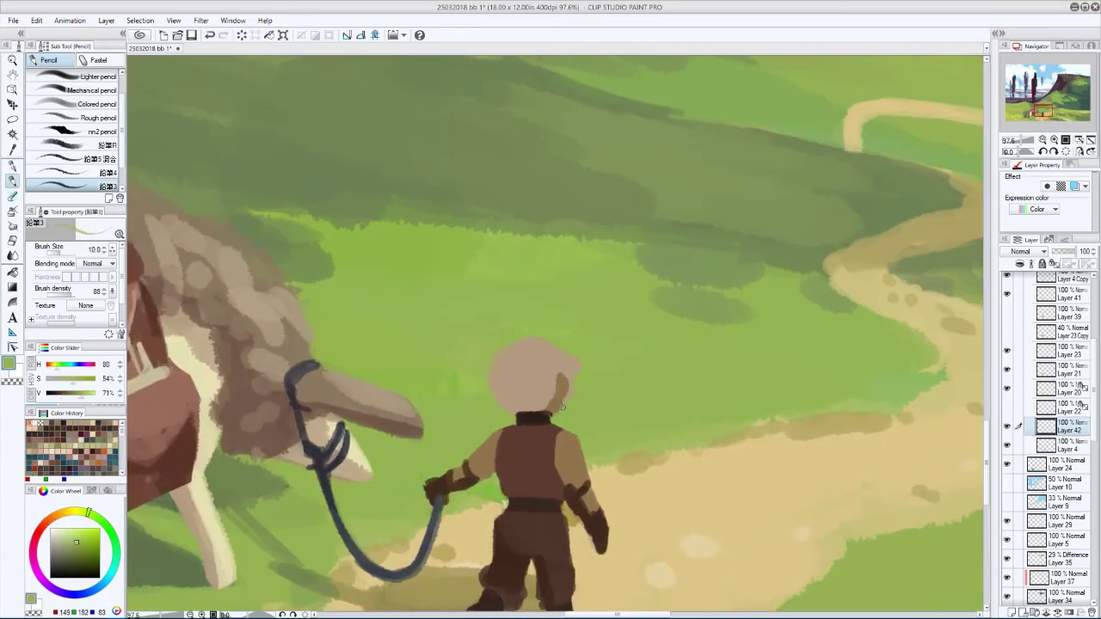
key("h")
left_click(553, 404, "alt")
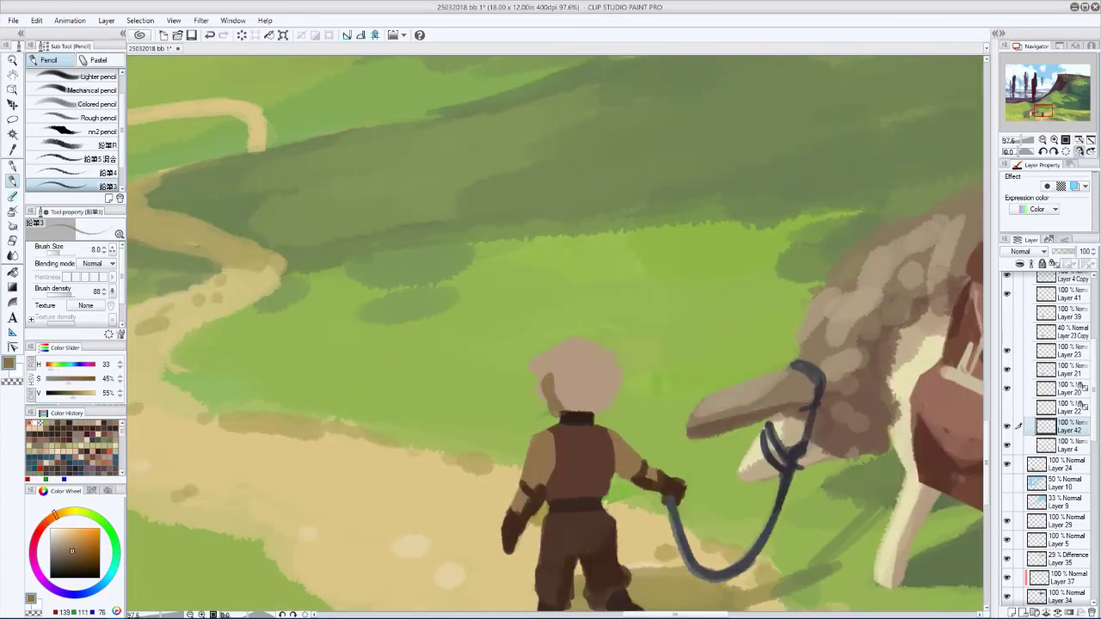
- Trim the traveller's hair into a short tousled outline in transparent colour at brush sizes 12 and 15
key("h")
scroll(508, 327, "down", 2)
key("bracketleft")
key("h")
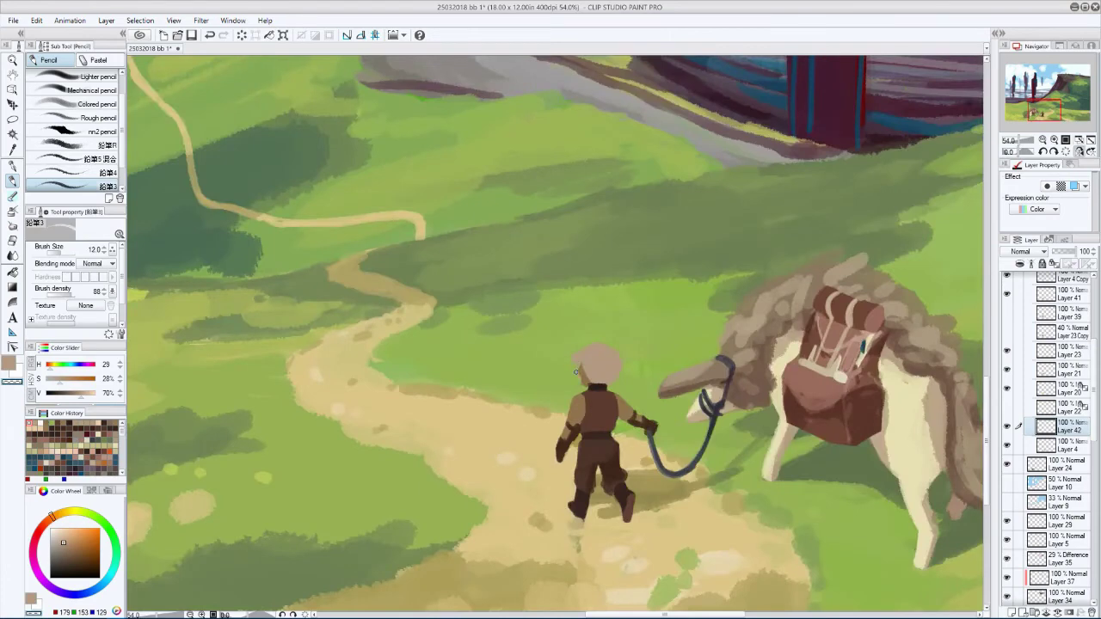
key("h")
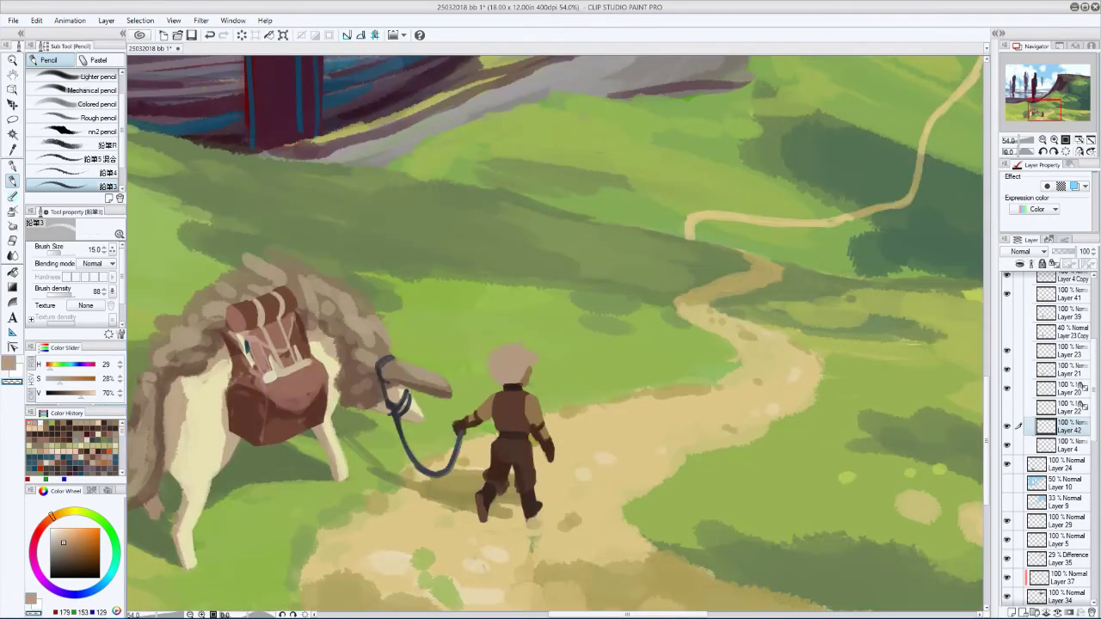
key("h")
key("h")
key("h")
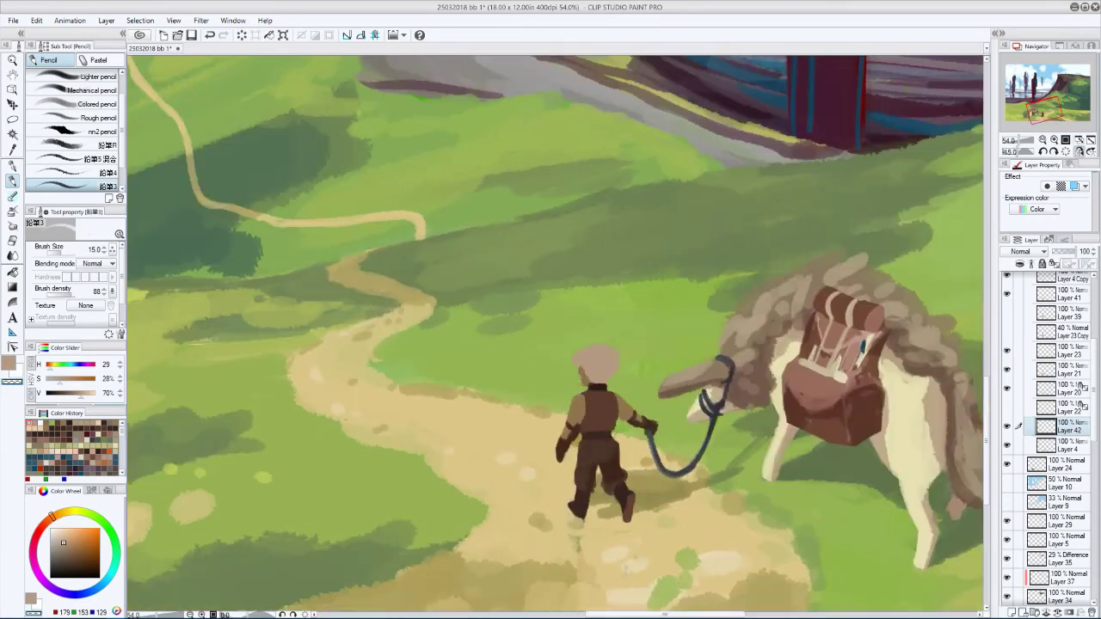
- Examine the traveller in mirrored and full-canvas views, toggling a layer's visibility for comparison
scroll(376, 355, "down", 3)
key("h")
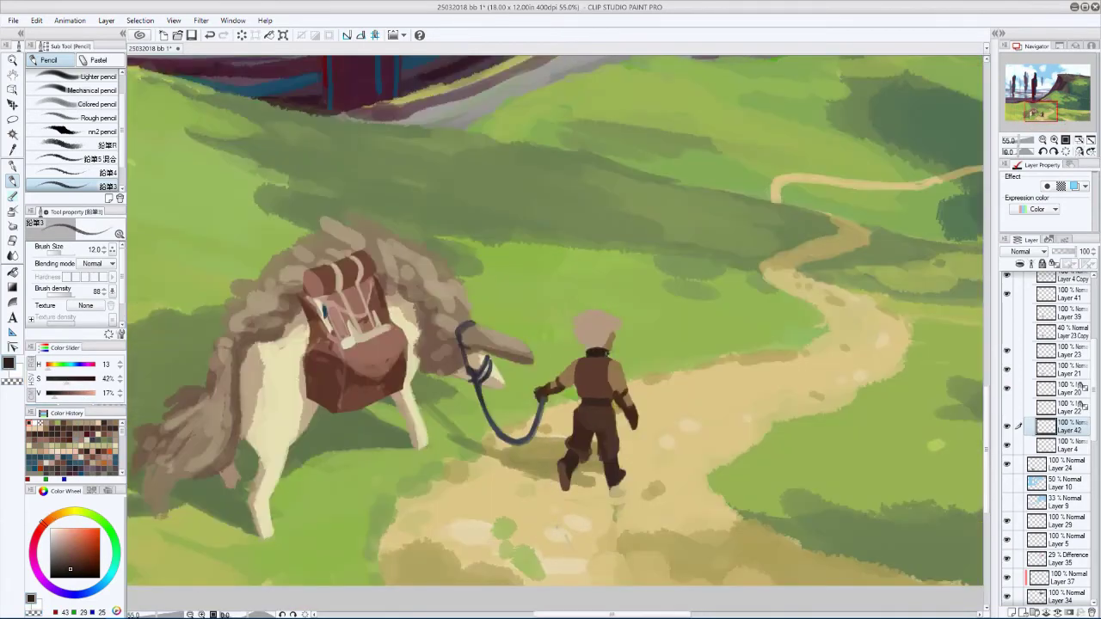
scroll(606, 325, "up", 3)
scroll(1019, 294, "up", 5)
scroll(972, 292, "down", 5)
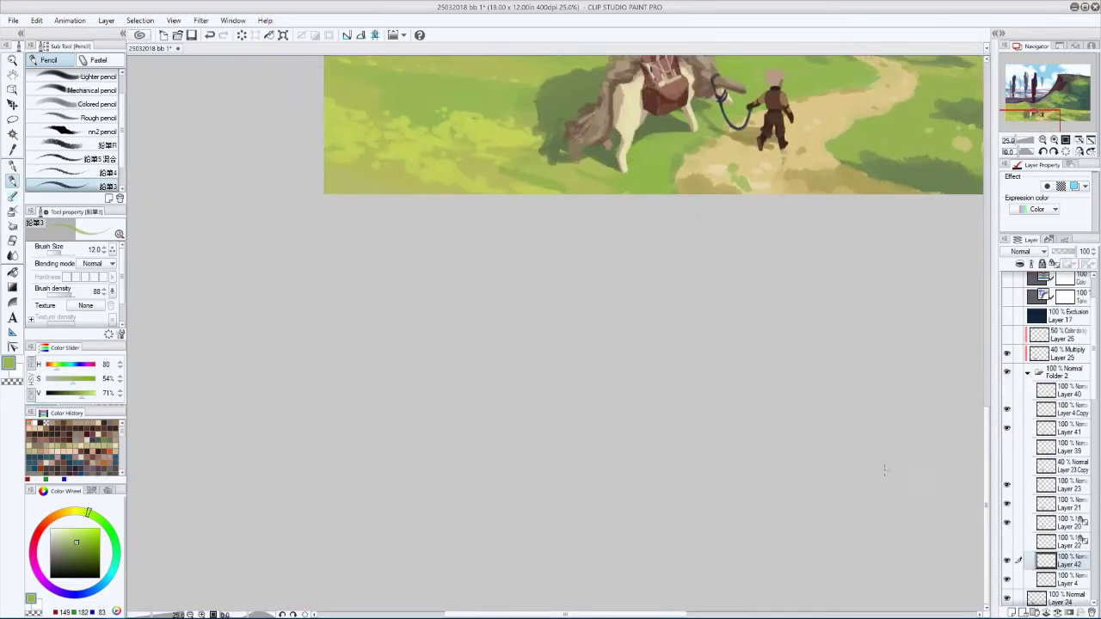
left_click(1008, 294)
left_click(1008, 294)
scroll(1046, 430, "down", 2)
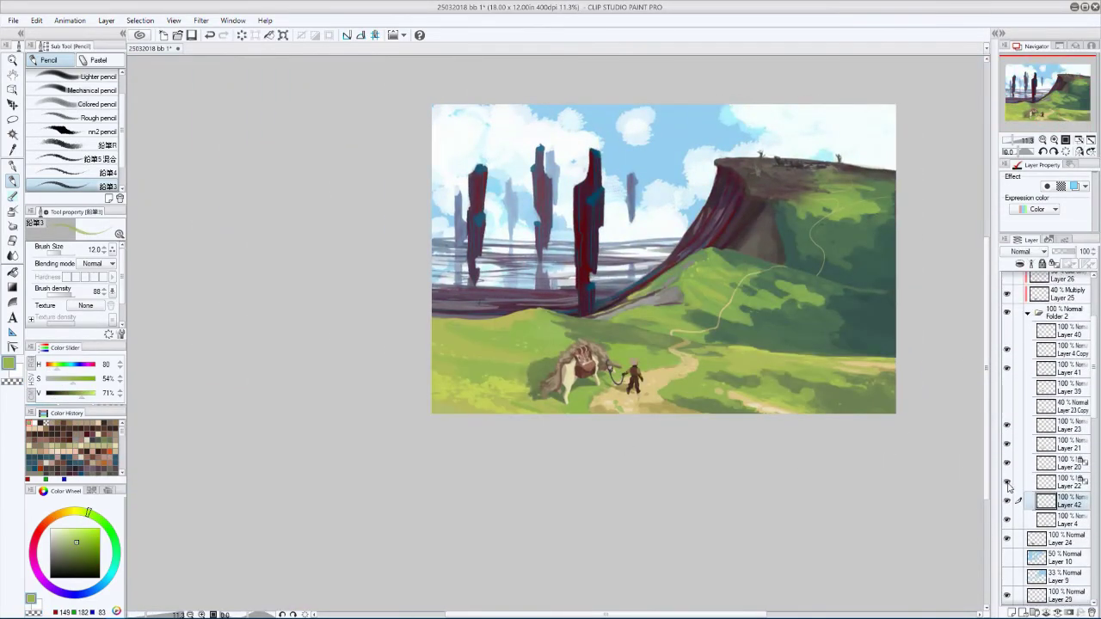
- Add a layer clipped to the traveller on Layer 42 and paint touches in light tan at size 17 and dark brown at size 25
scroll(590, 376, "up", 2)
key("ctrl+shift+n")
left_click(590, 375, "alt")
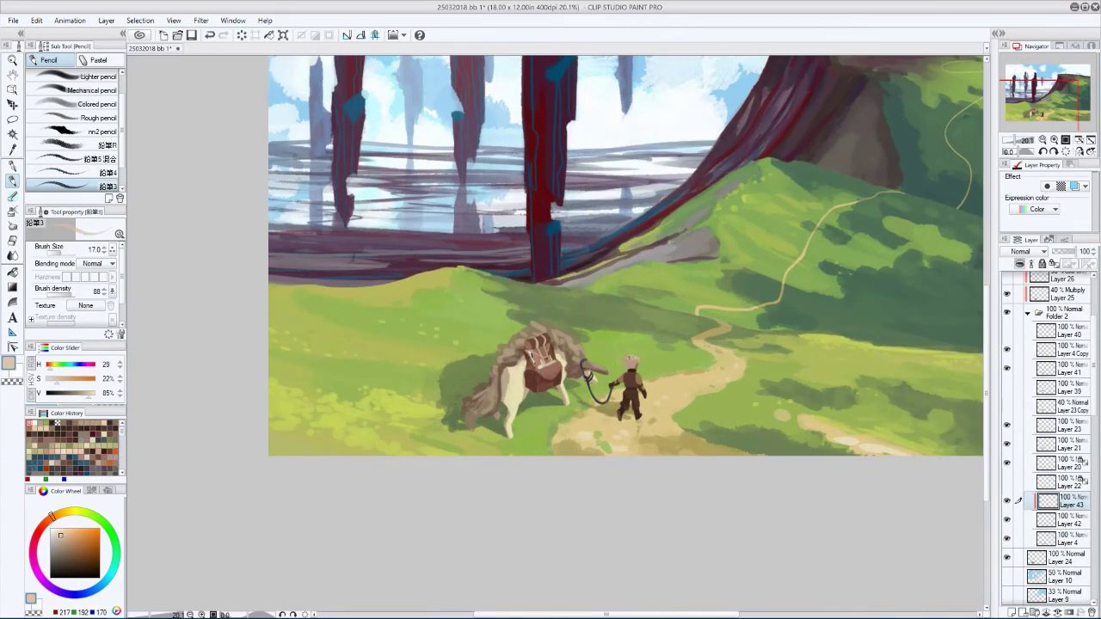
key("h")
key("h")
scroll(593, 353, "up", 4)
left_click(680, 395, "alt")
key("h")
- Toggle the traveller's detail layer off and on for comparison, and hide the backpack on Layer 4 Copy
left_click(1008, 500)
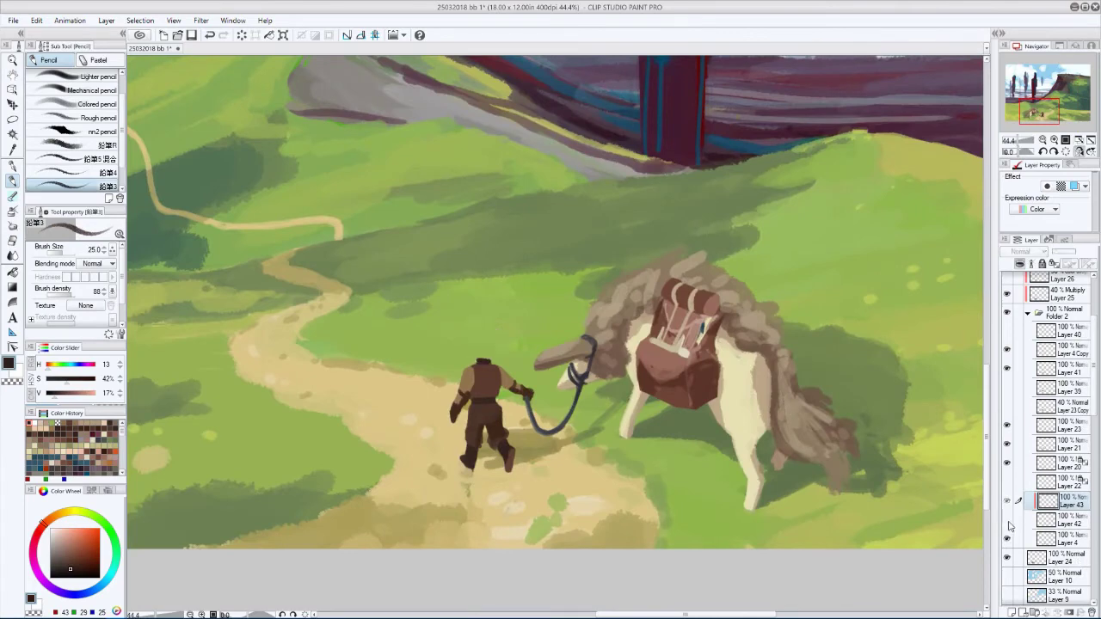
left_click(1007, 500)
left_click(1007, 349)
scroll(481, 308, "down", 4)
scroll(1050, 430, "up", 3)
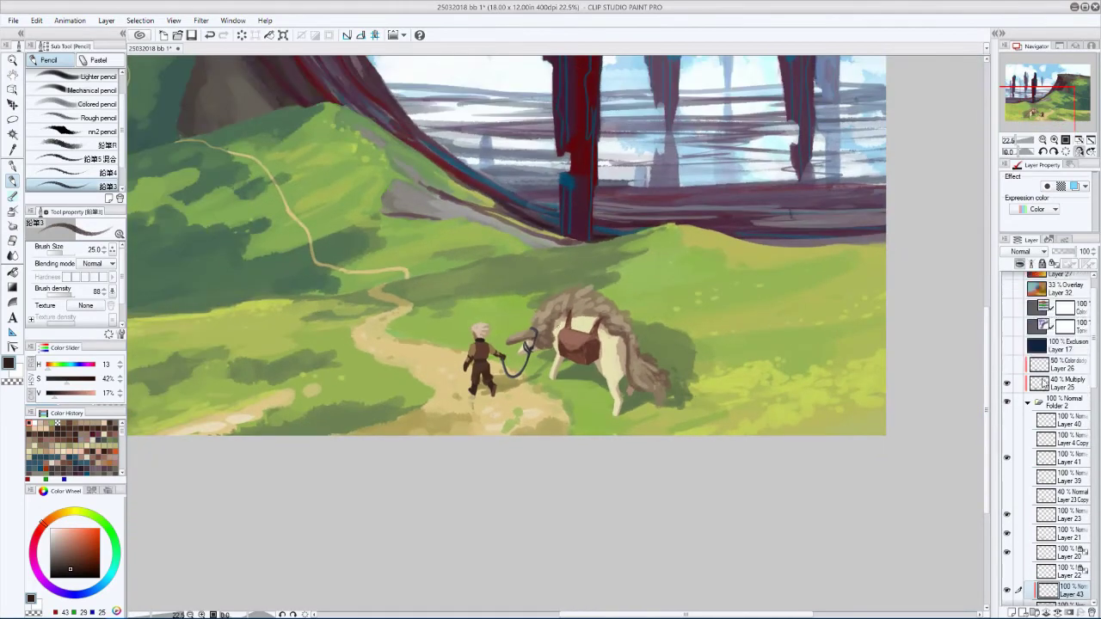
- Shade the traveller in dark mauve on the 40% Multiply Layer 25, cleaning up in transparent colour at size 70
left_click(1058, 382)
key("h")
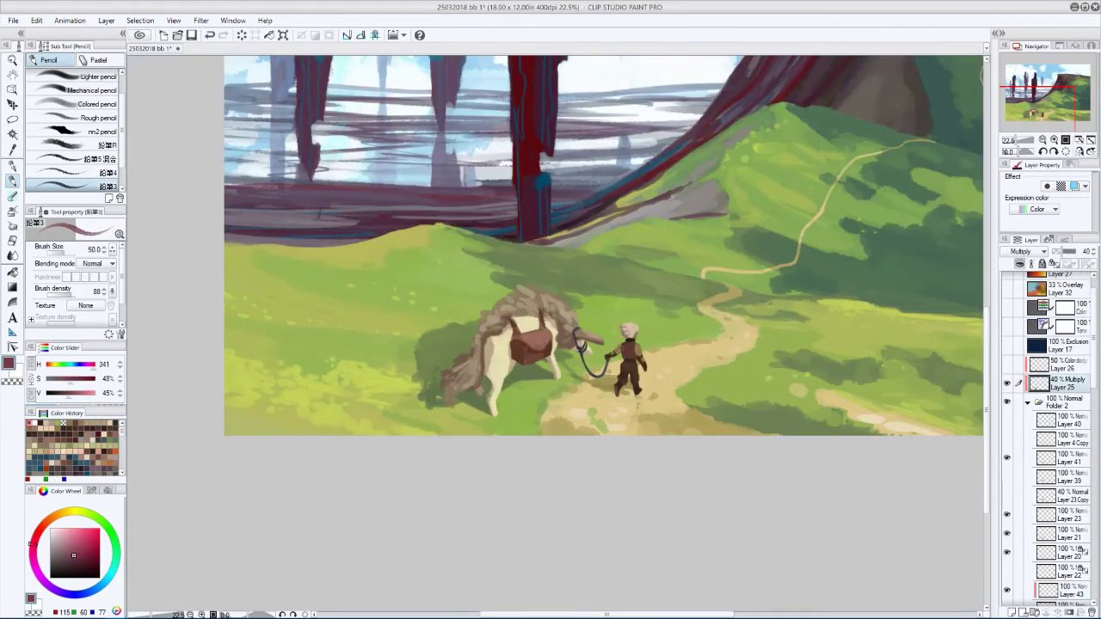
key("h")
key("bracketright")
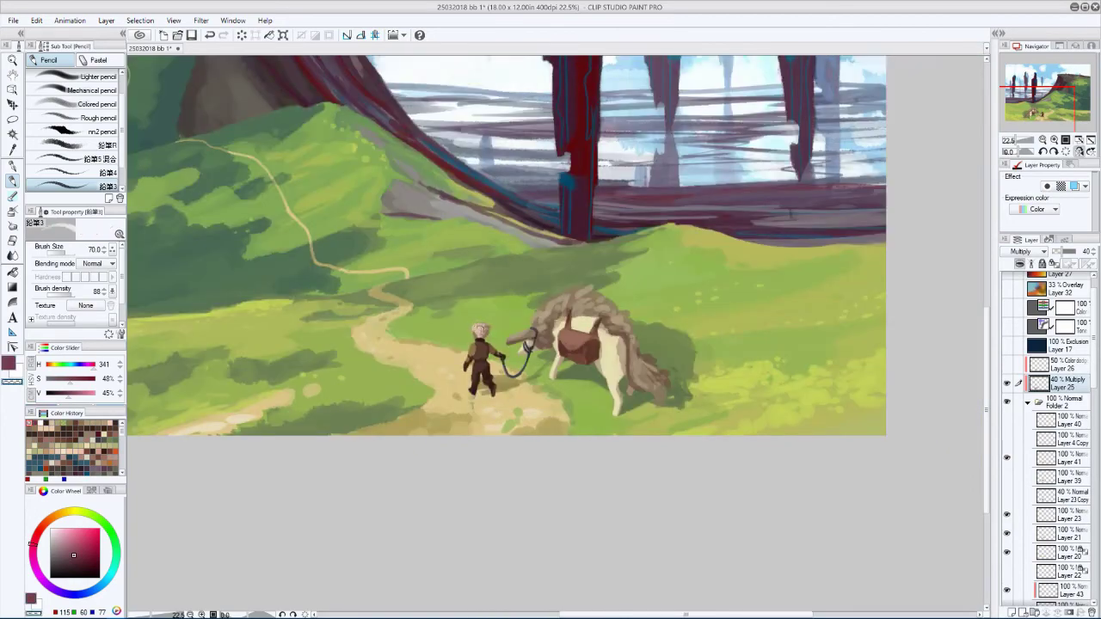
key("h")
scroll(602, 403, "up", 2)
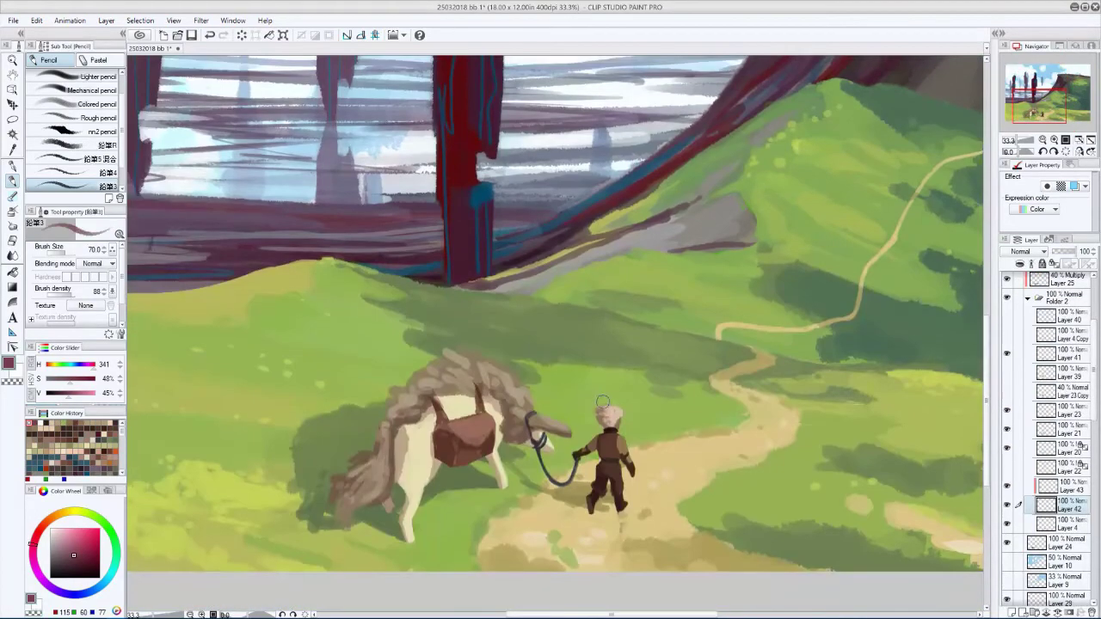
- Touch up the traveller's face on Layer 42 with a sampled light tan at brush size 17
key("bracketleft")
key("bracketleft")
key("bracketleft")
key("bracketleft")
key("bracketleft")
key("bracketleft")
key("bracketleft")
key("h")
key("h")
left_click(599, 415, "alt")
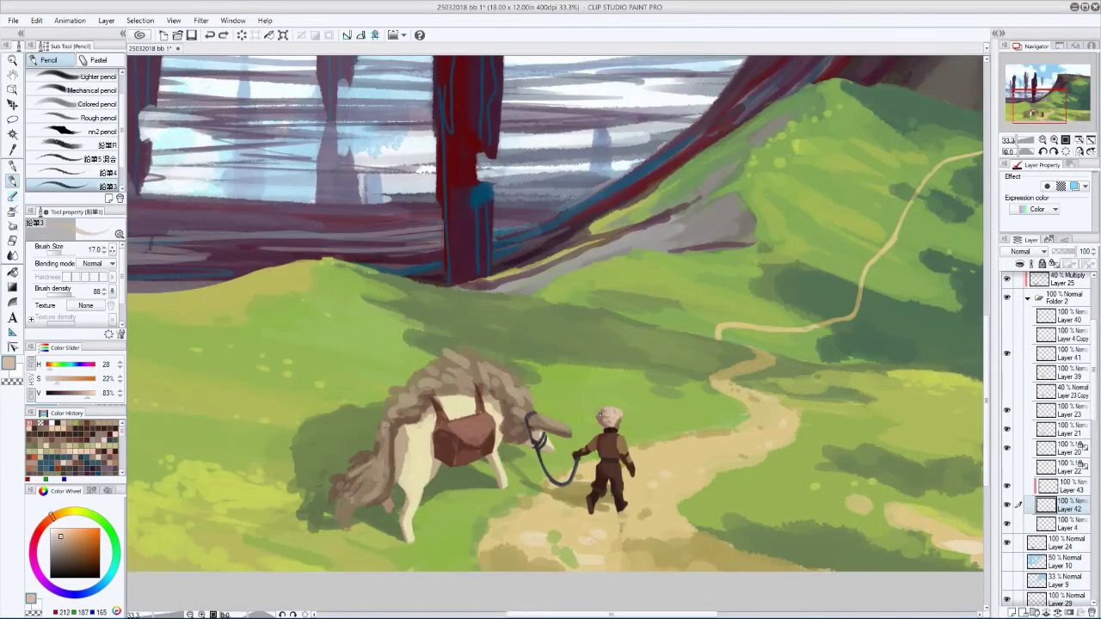
left_click_drag(600, 416, 607, 419)
- Refine the traveller's dark mauve shading on Multiply Layer 25 at brush size 20, correcting it in transparent colour
key("h")
key("h")
key("bracketright")
left_click(465, 258, "ctrl+shift")
left_click(464, 258, "alt")
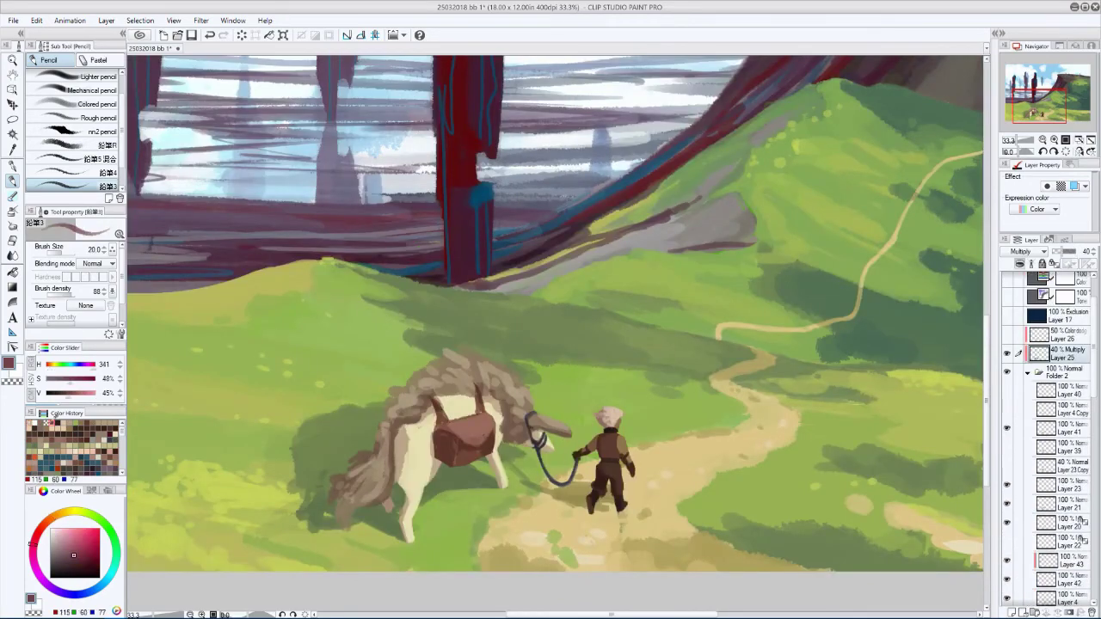
key("h")
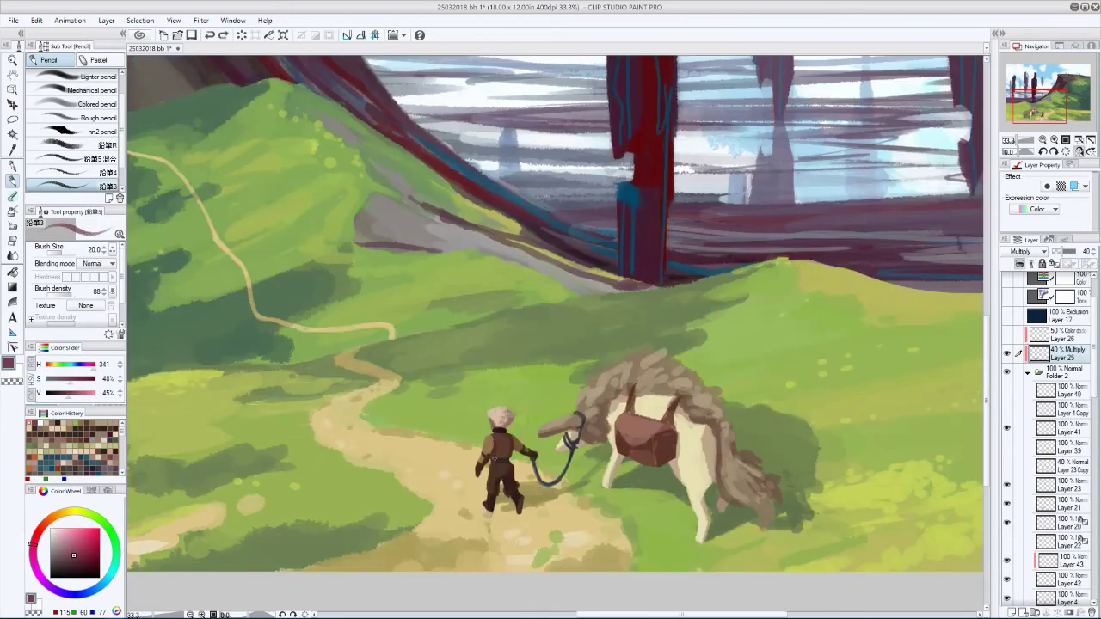
key("h")
key("ctrl+minus")
scroll(1058, 507, "down", 2)
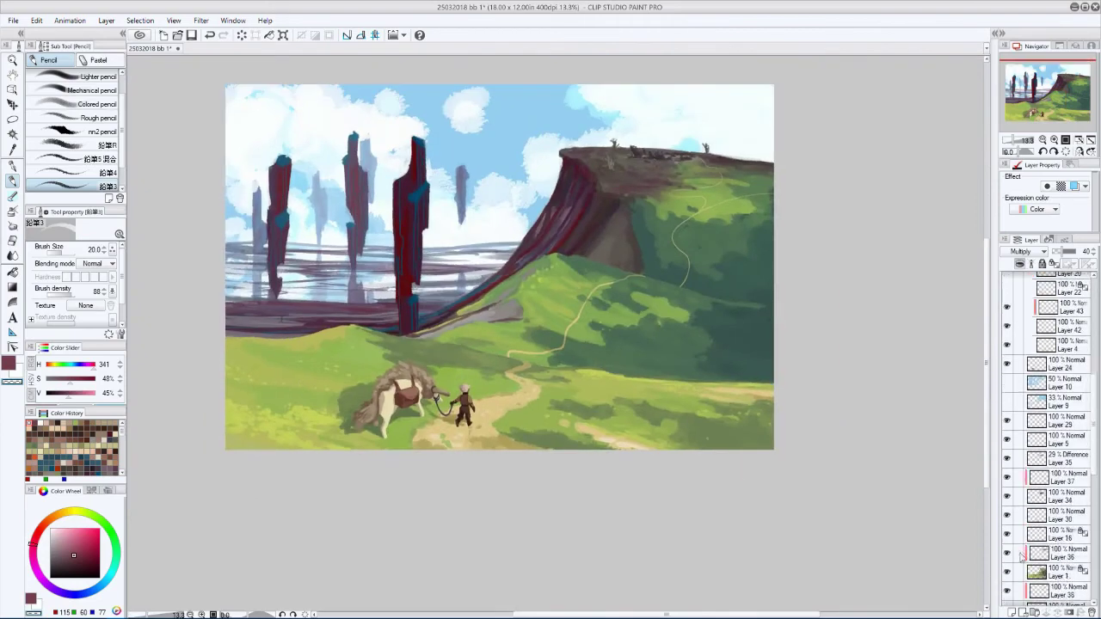
key("h")
key("h")
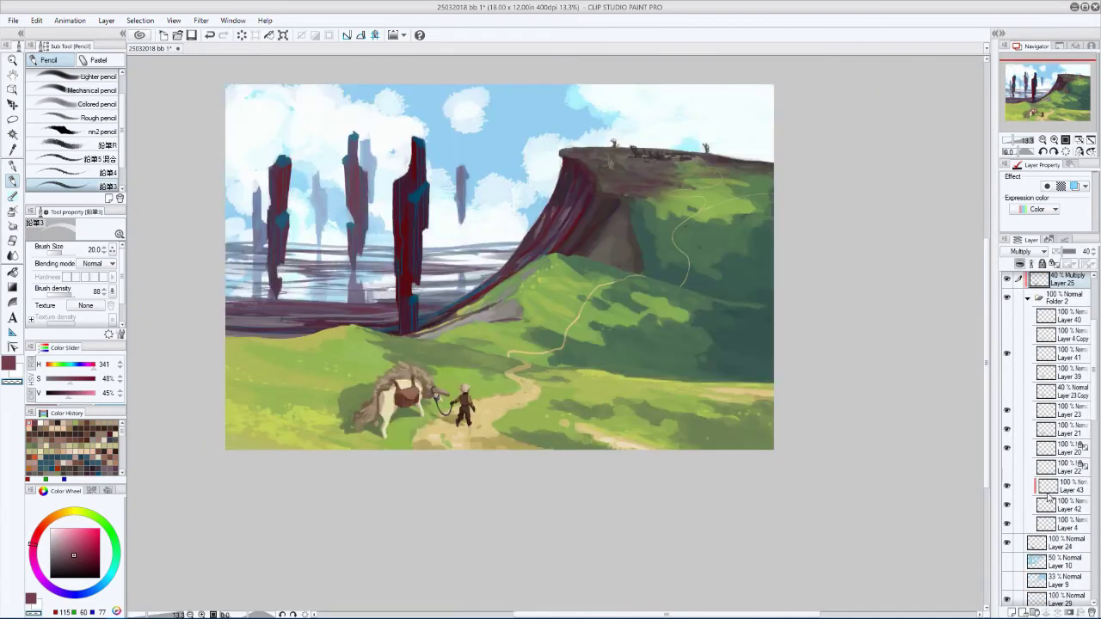
- Collapse Folder 2 and rework the ground shadow by the traveller on Layer 24 in olive and transparent colour at size 40
left_click(1027, 297)
left_click(1062, 316)
key("h")
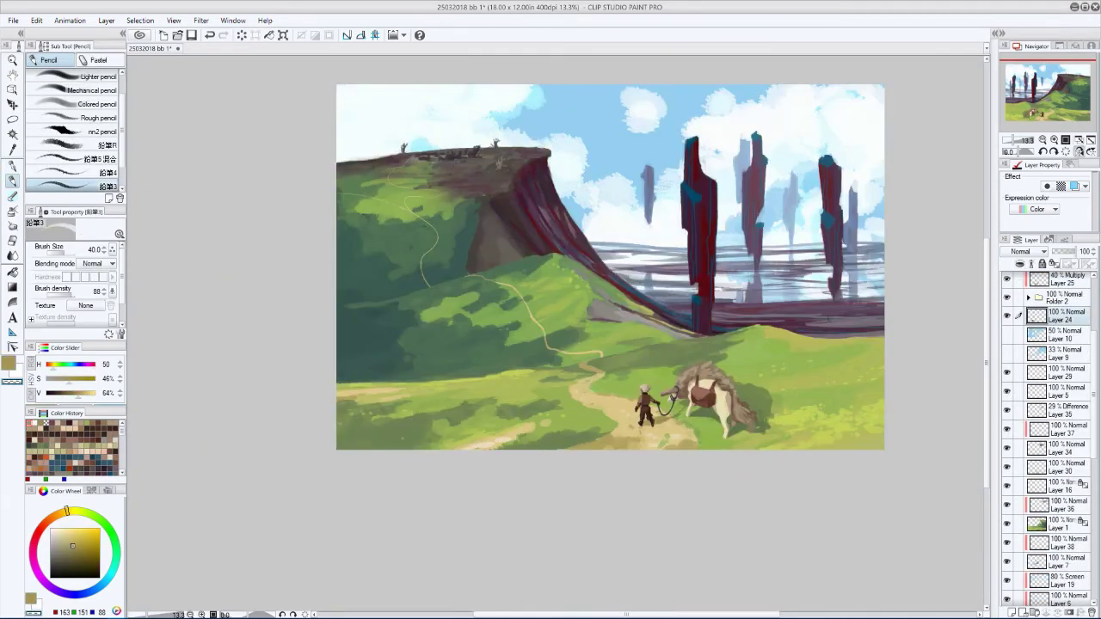
key("h")
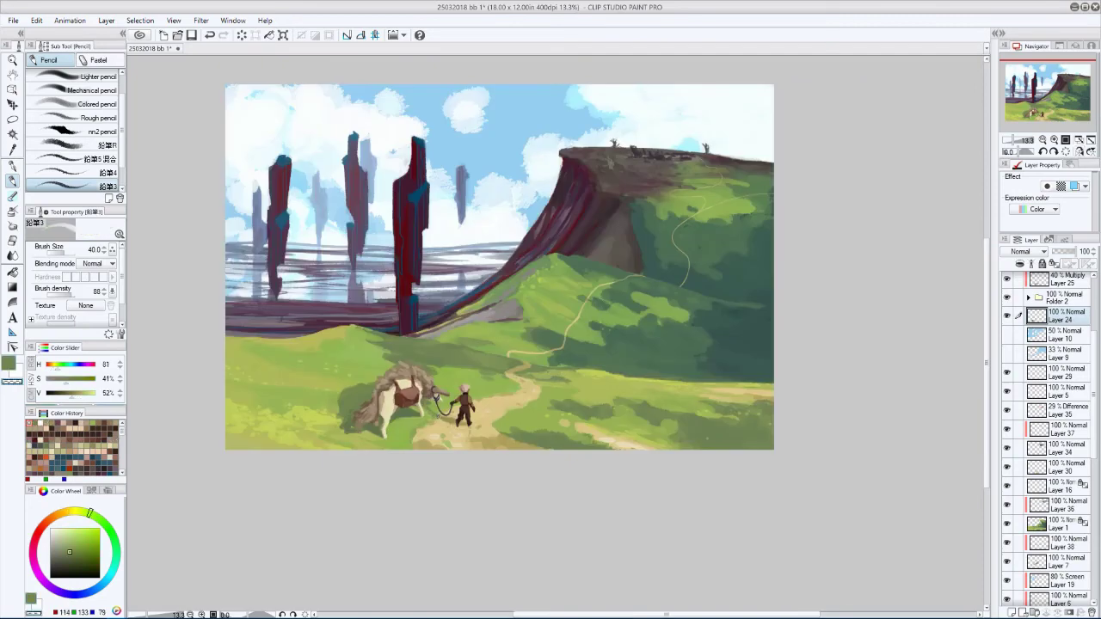
key("h")
key("x")
key("h")
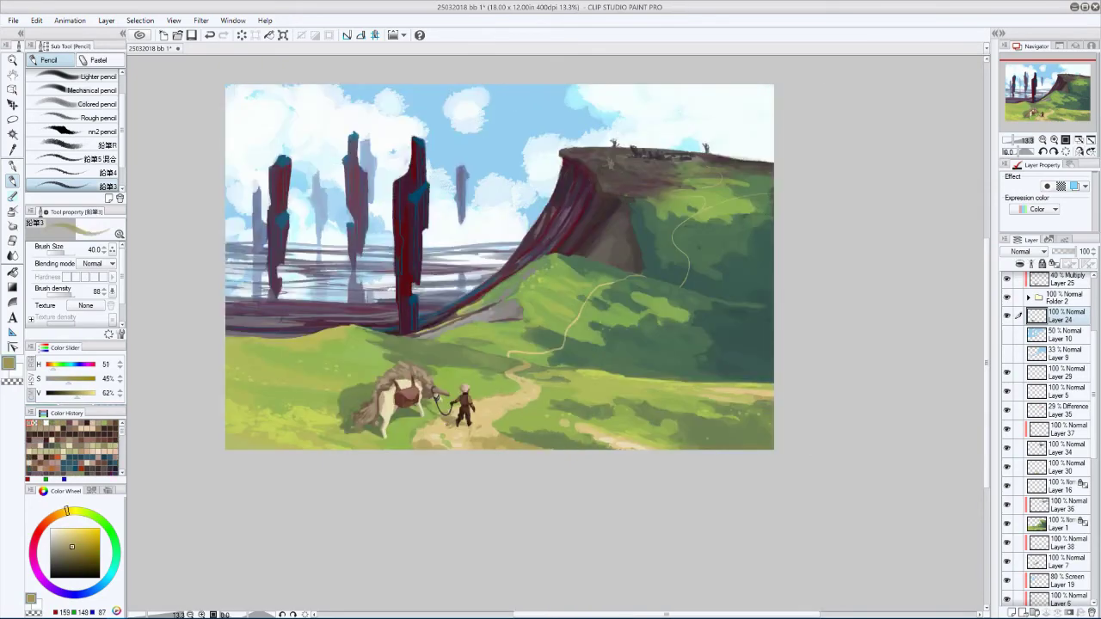
- Build up the ground shadow near the traveller and creature with sampled green and olive at brush sizes 60 and 70
key("h")
left_click(670, 400, "alt")
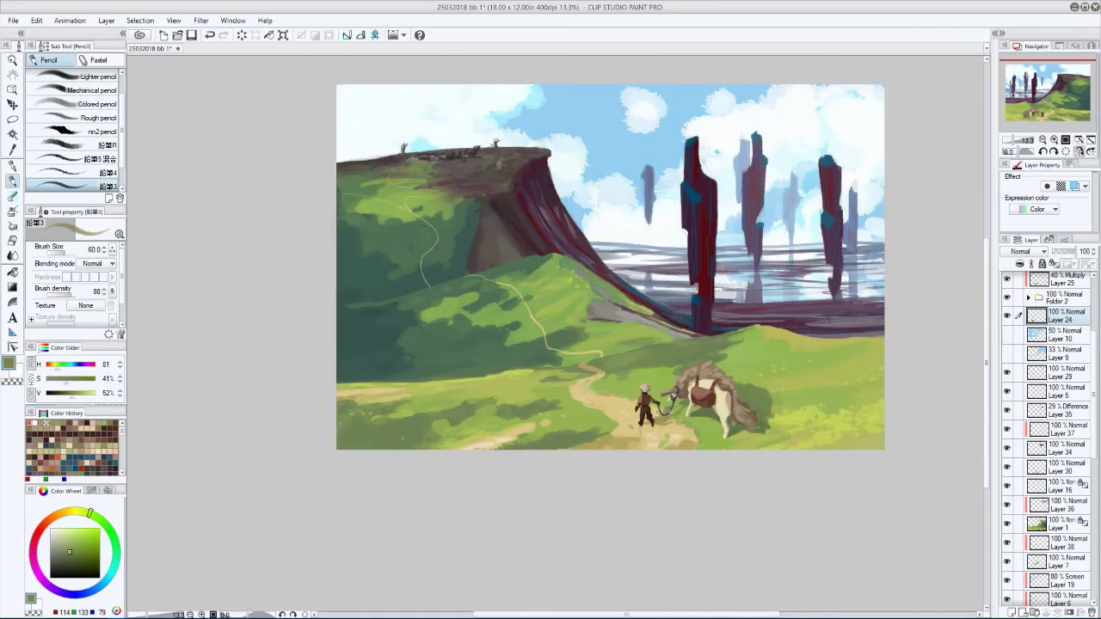
key("h")
key("h")
key("bracketright")
key("h")
key("bracketleft")
key("bracketleft")
key("bracketleft")
key("bracketleft")
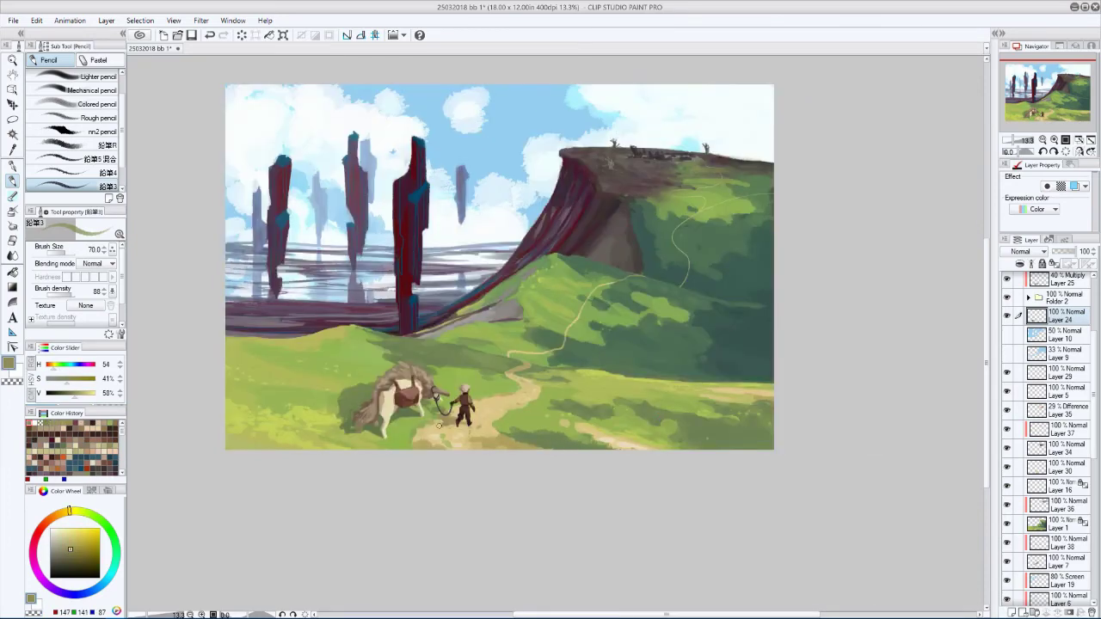
- Refine the ground shadow on Layer 24 in olive at brush size 40
key("h")
key("h")
key("h")
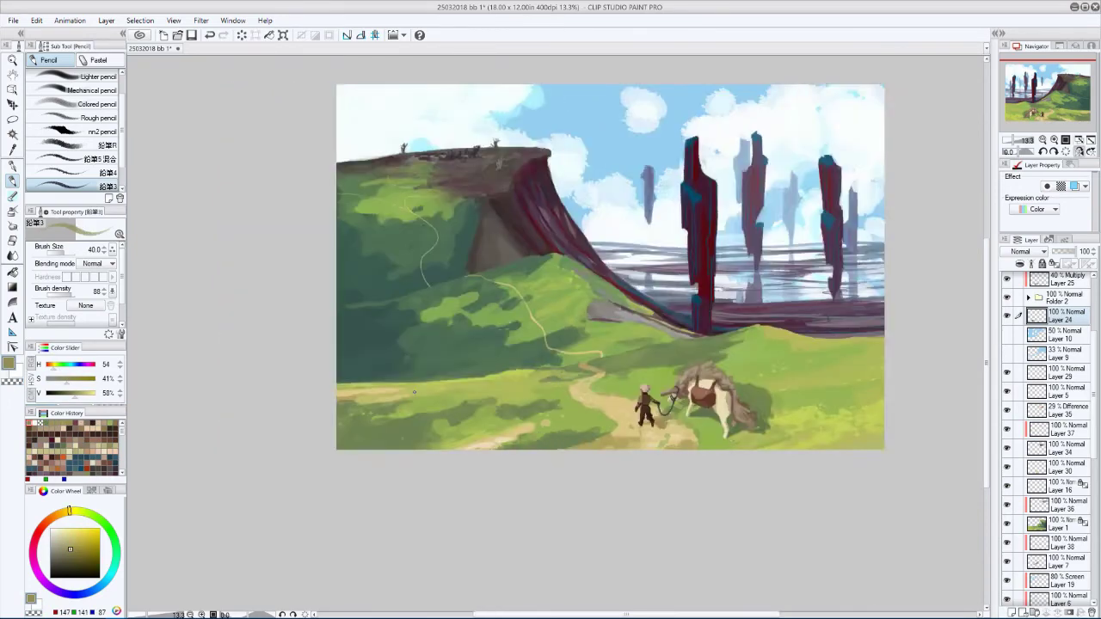
key("h")
key("ctrl+minus")
key("bracketright")
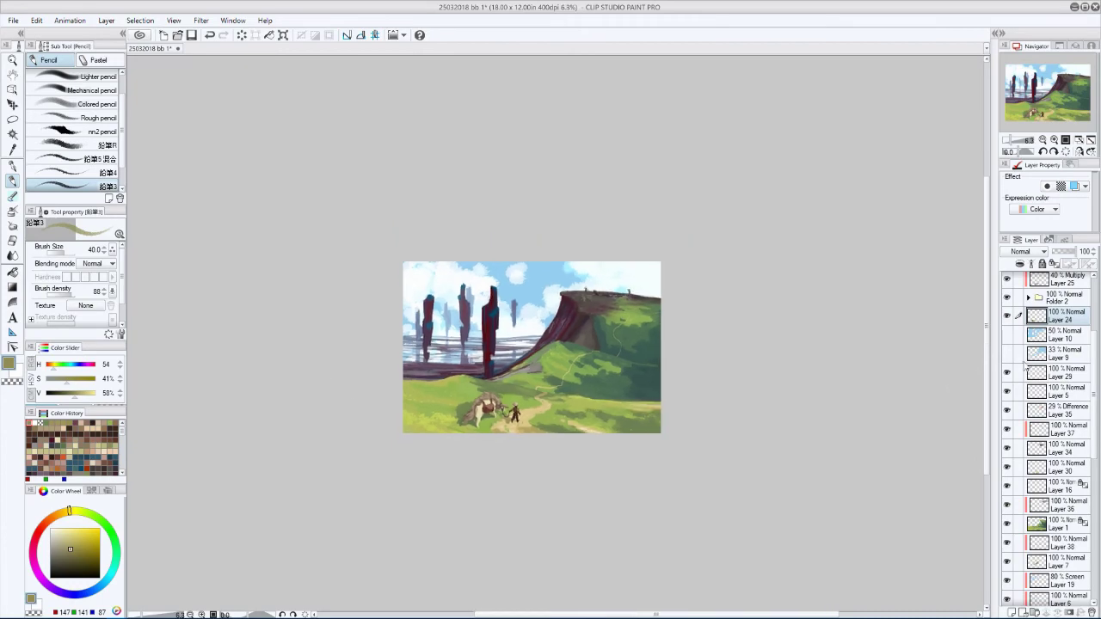
- Reshape the ground shadow around the two characters in olive and transparent colour at brush sizes 60 and 70
scroll(1024, 378, "up", 5)
key("ctrl+plus")
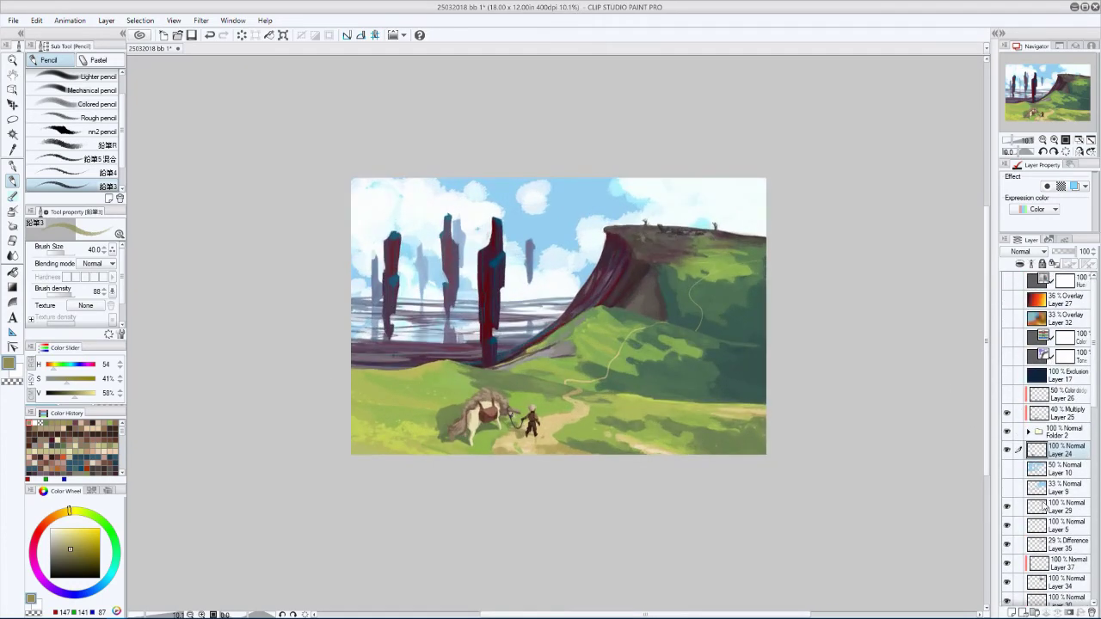
key("ctrl+plus")
key("ctrl+plus")
key("h")
key("h")
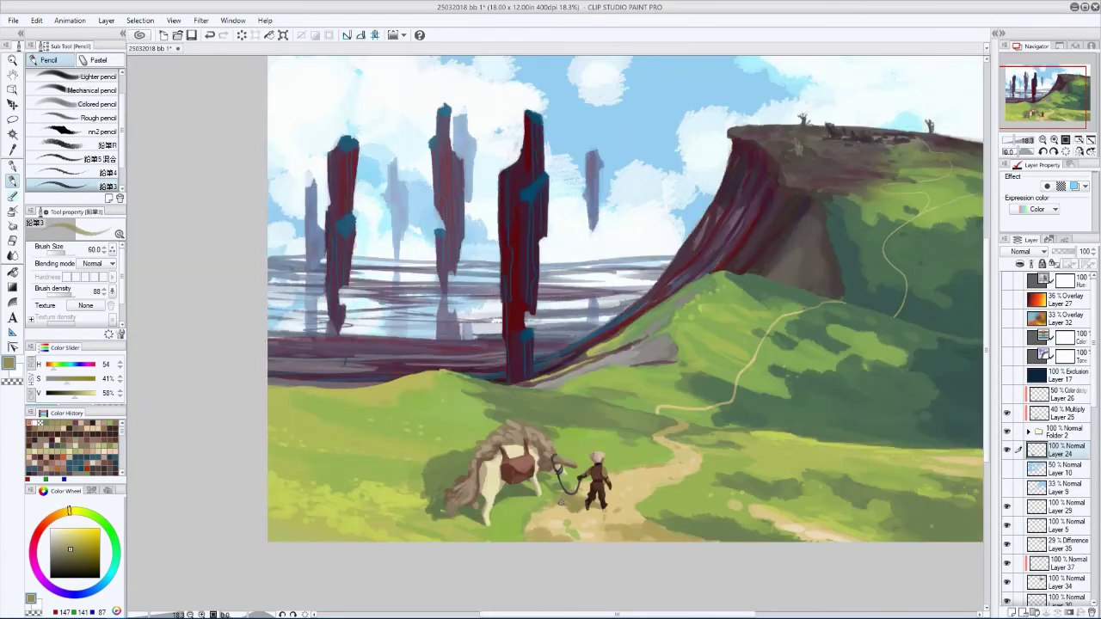
key("h")
key("bracketright")
key("bracketright")
key("h")
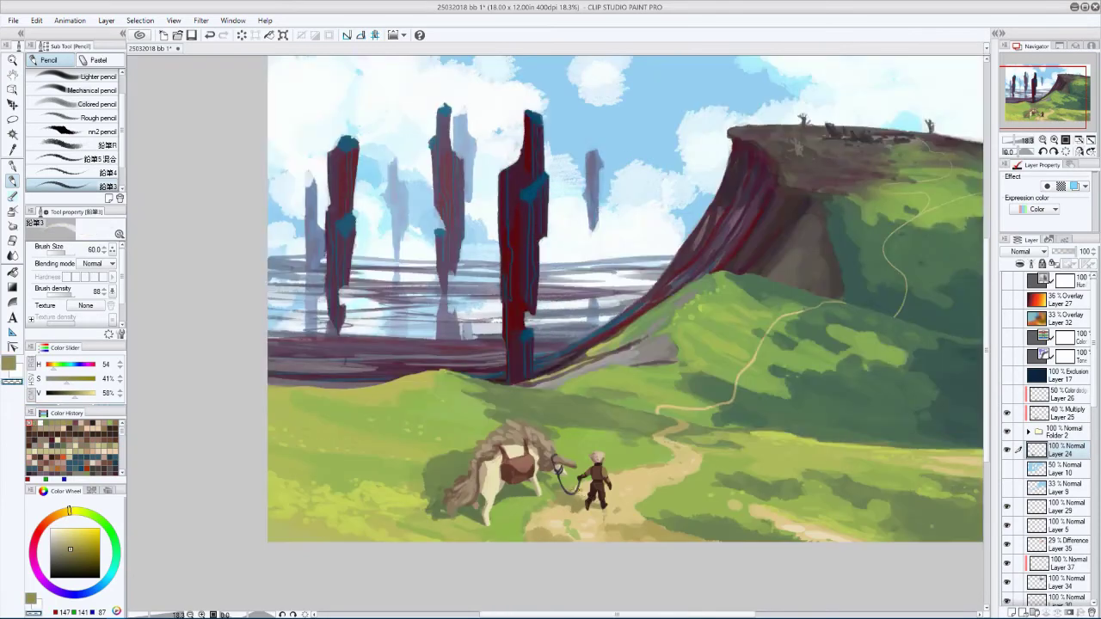
key("h")
key("bracketright")
key("h")
key("h")
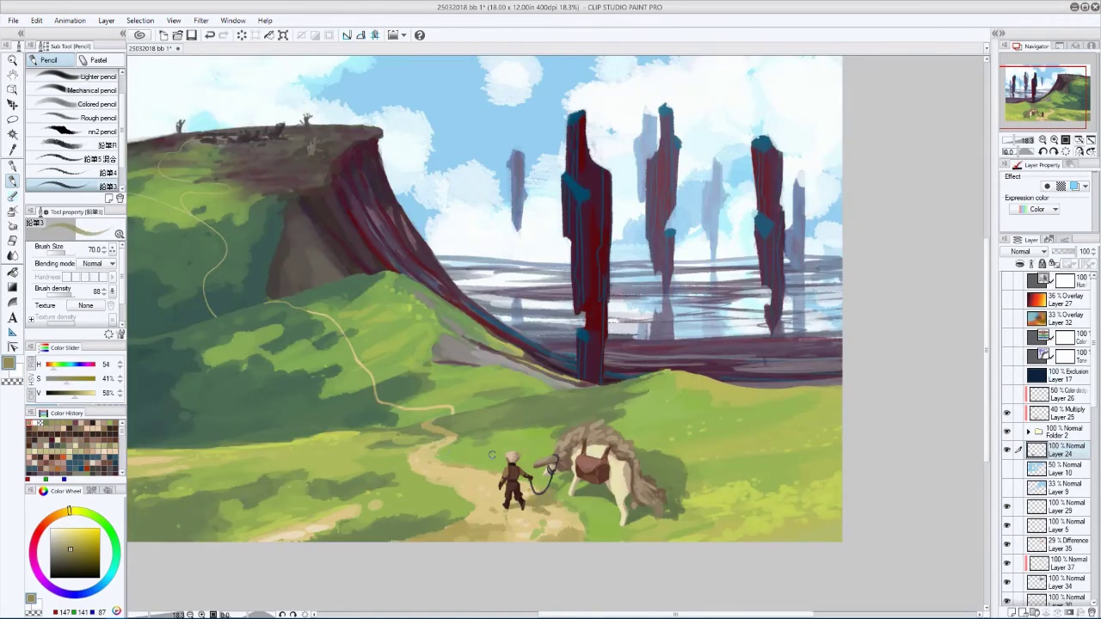
- Review the whole painting in mirrored view and with the ground shadow on Layer 24 toggled off and on
key("ctrl+minus")
key("ctrl+minus")
key("h")
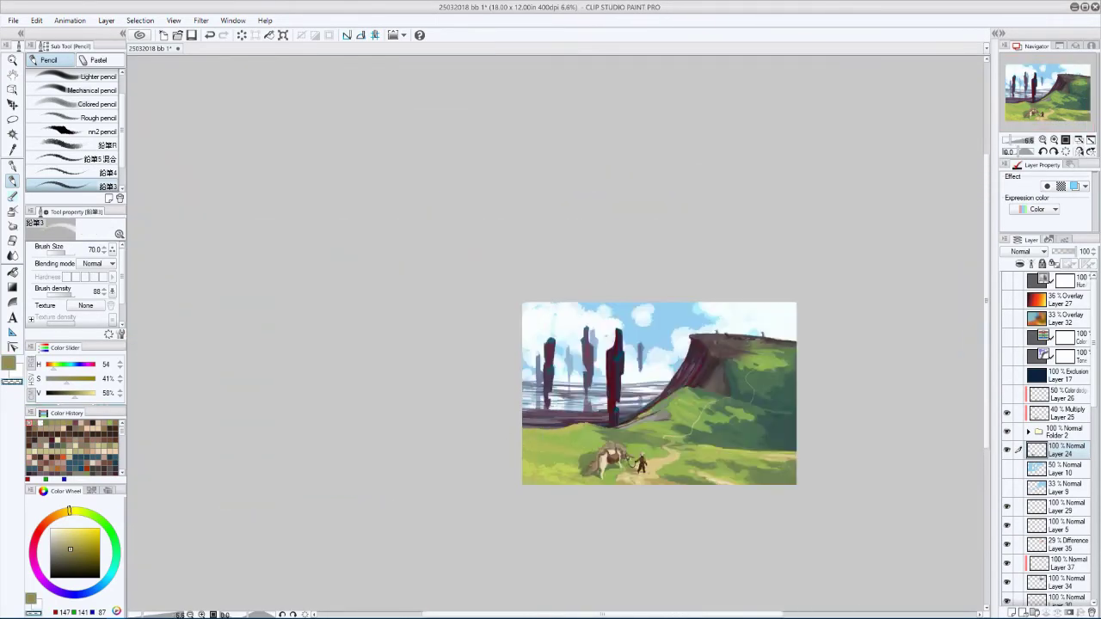
key("h")
key("h")
scroll(535, 386, "right", 3)
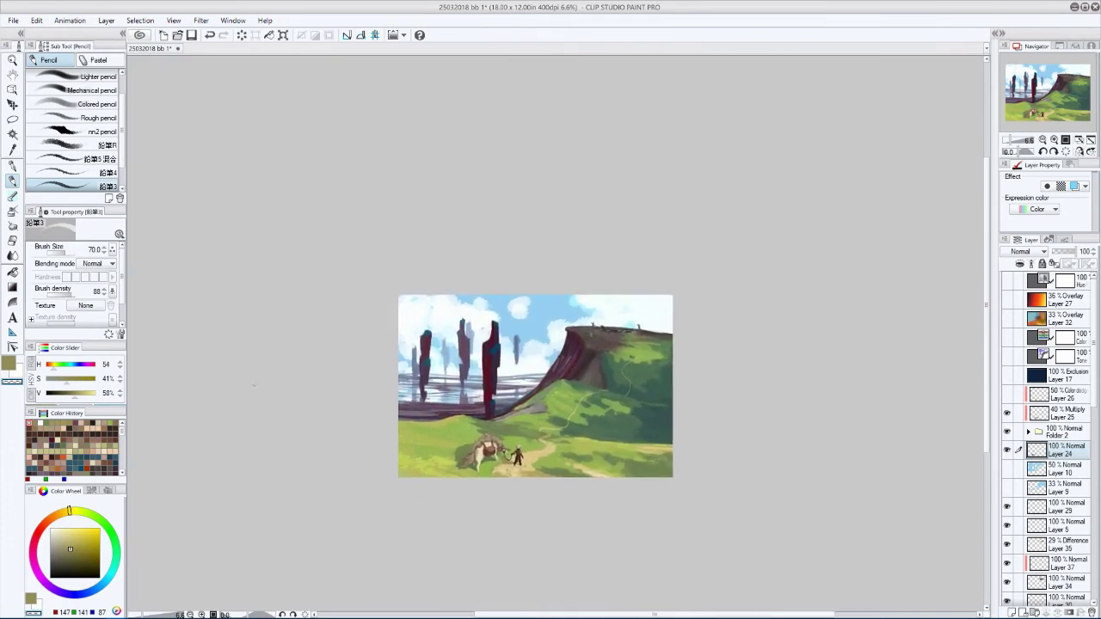
left_click(1007, 449)
left_click(1007, 449)
- Flip the backpack on Layer 4 Copy horizontally, rotate it and place it on the traveller's back
left_click(1028, 433)
left_click(1066, 469)
left_click(36, 20)
left_click(232, 238)
scroll(464, 442, "up", 2)
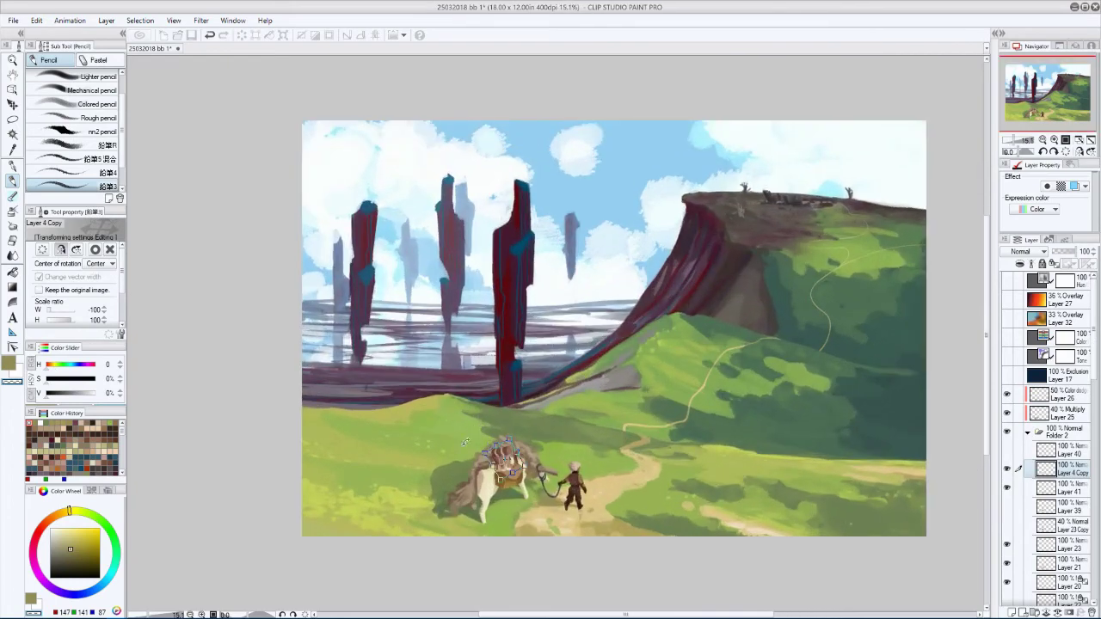
scroll(464, 442, "up", 2)
left_click_drag(506, 460, 574, 486)
scroll(382, 393, "up", 1)
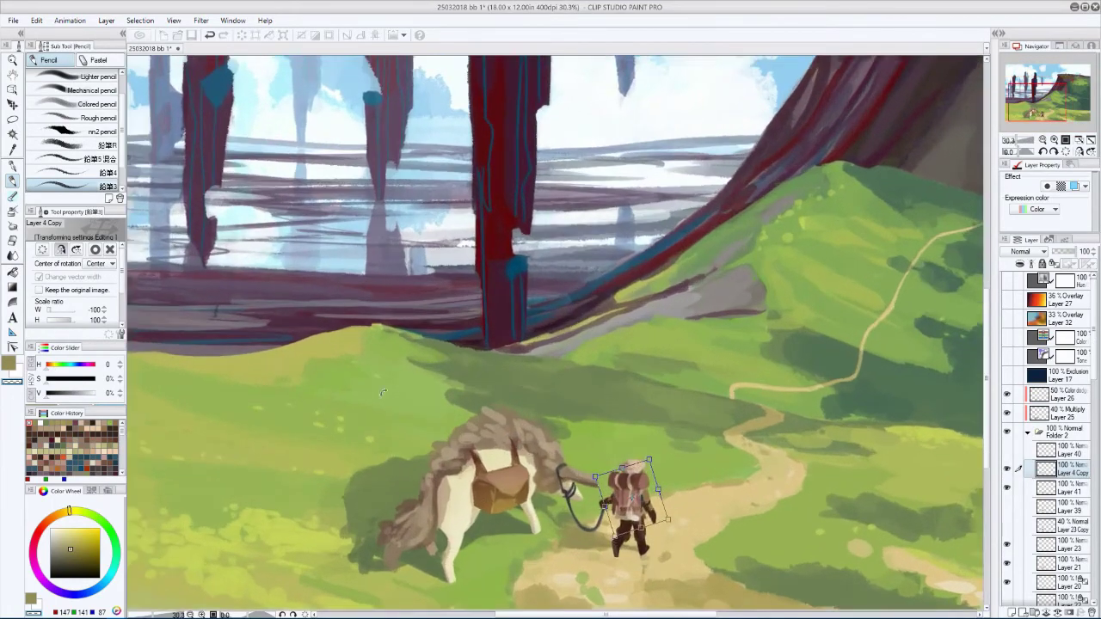
key("h")
key("k")
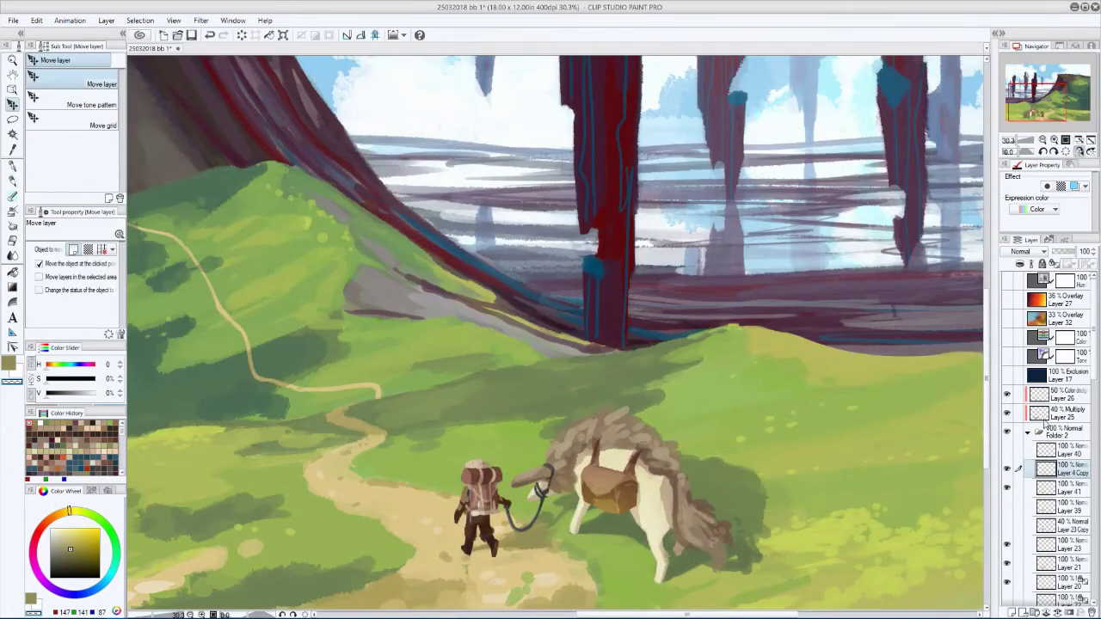
- Touch up the shading around the backpack on Multiply Layer 25 with the G-pen in dark mauve
left_click(1065, 412)
key("p")
key("h")
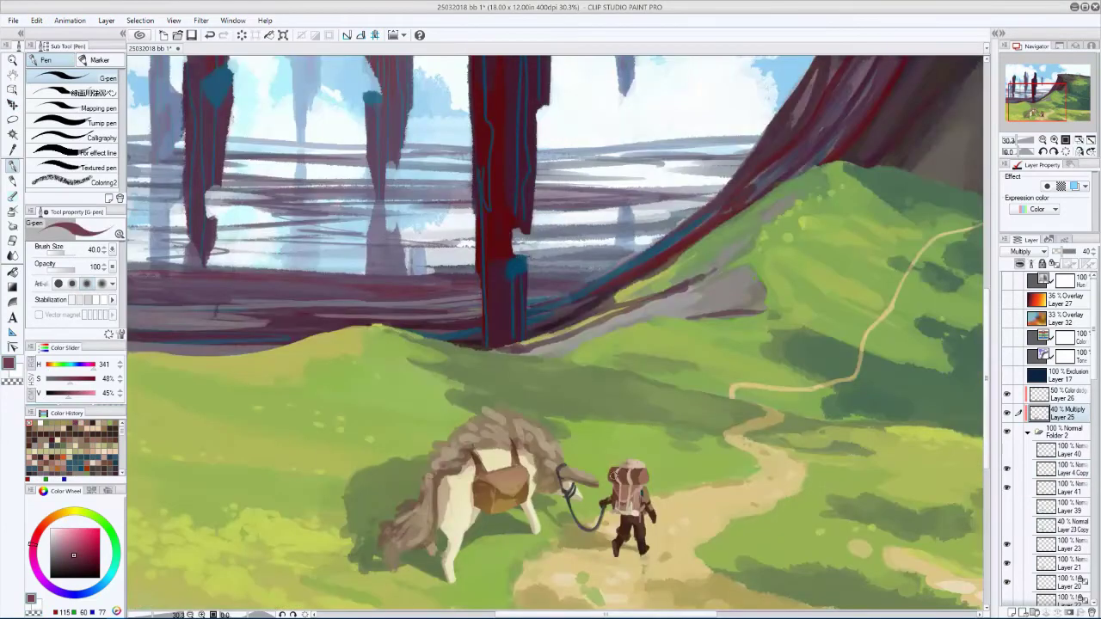
key("bracketleft")
key("bracketleft")
- Trim the backpack on Layer 4 Copy around the traveller's head with the G-pen in transparent colour
left_click(1065, 468)
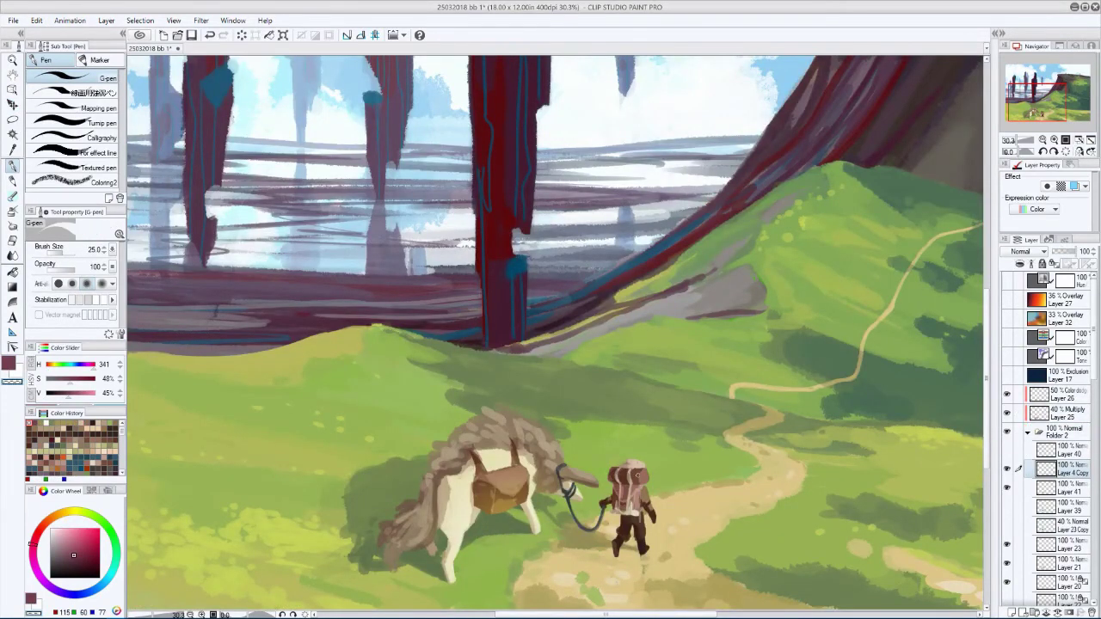
scroll(555, 337, "up", 2)
key("bracketleft")
key("h")
- Clean up the Multiply shading on the traveller and backpack in transparent colour with the G-pen at sizes 40 and 30
left_click(1065, 413)
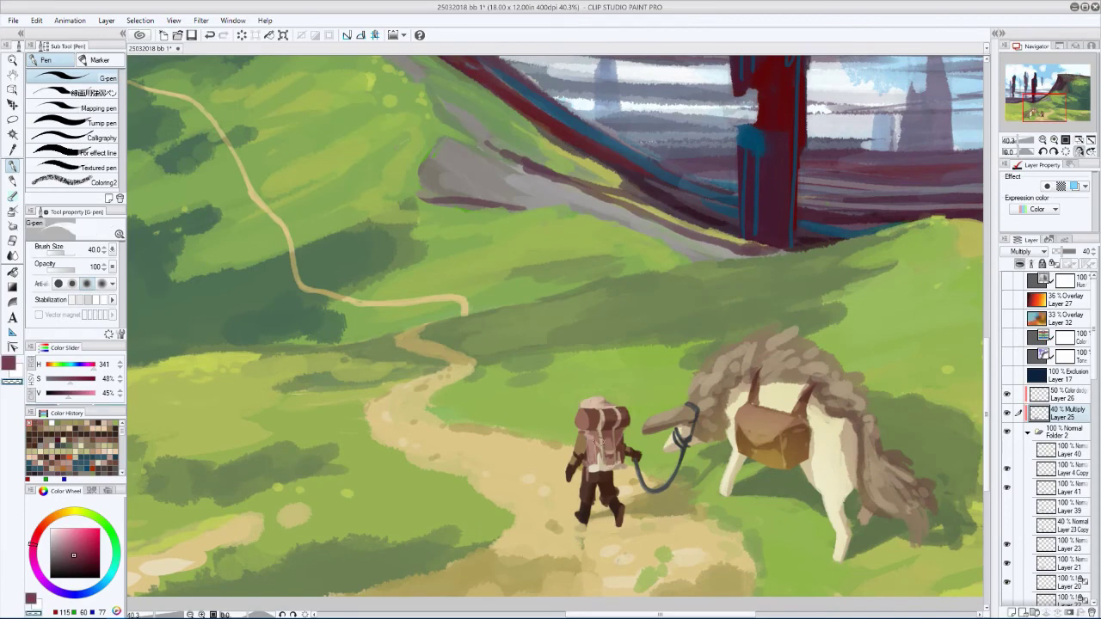
key("h")
key("bracketleft")
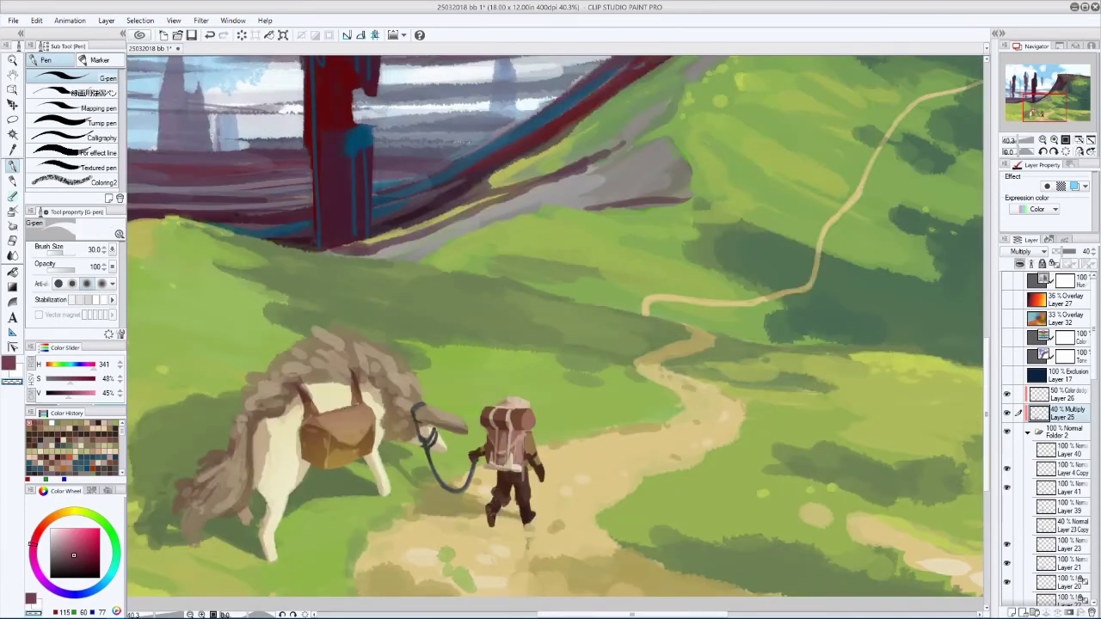
key("h")
key("h")
scroll(555, 327, "down", 5)
scroll(367, 348, "up", 5)
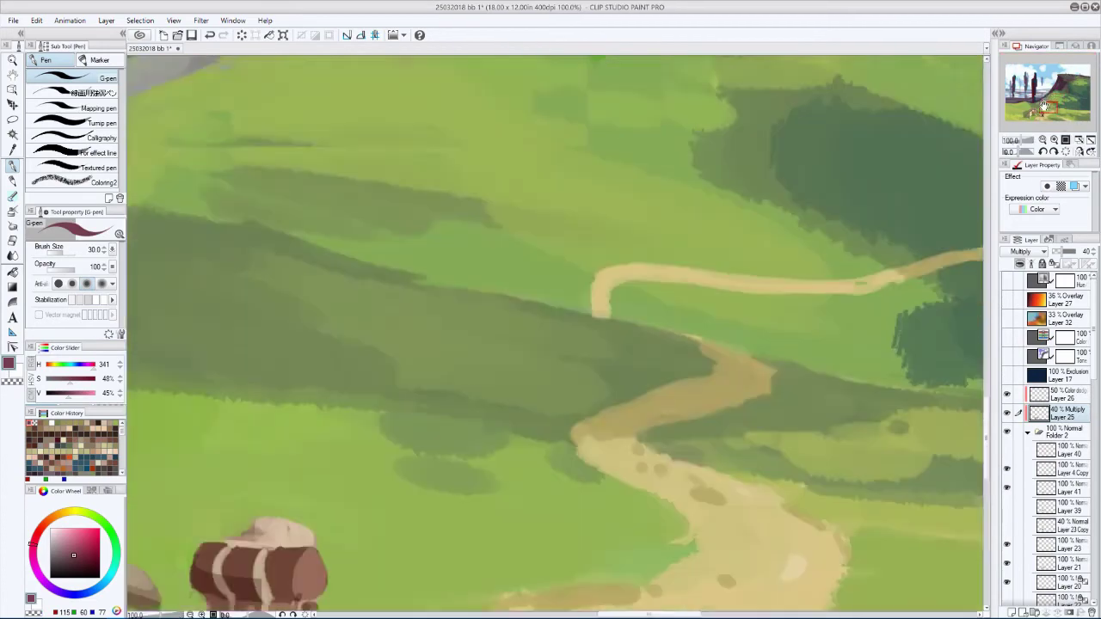
- Touch up the shading around the traveller and pack animal on Multiply Layer 25 with the pencil at size 70 in dark mauve
key("p")
key("bracketleft")
key("bracketleft")
key("bracketleft")
key("bracketleft")
key("bracketleft")
key("bracketleft")
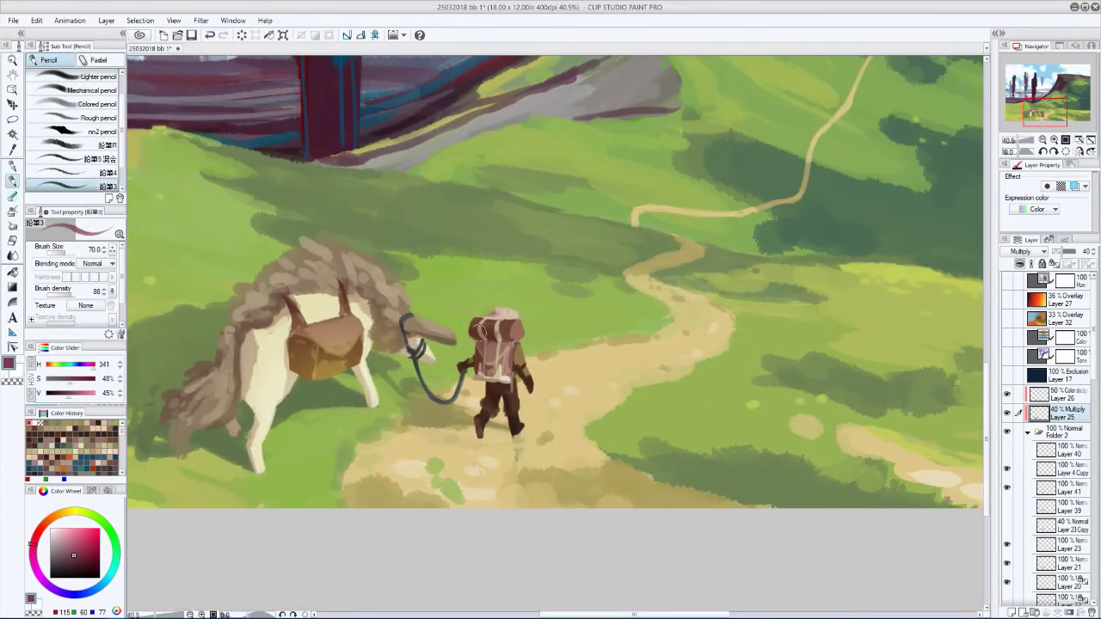
- Clean up the Multiply Layer 25 shading around the characters with the pencil in transparent colour at size 50, checking the mirrored view
key("h")
key("h")
key("bracketright")
key("bracketright")
key("bracketright")
key("h")
key("bracketright")
key("bracketleft")
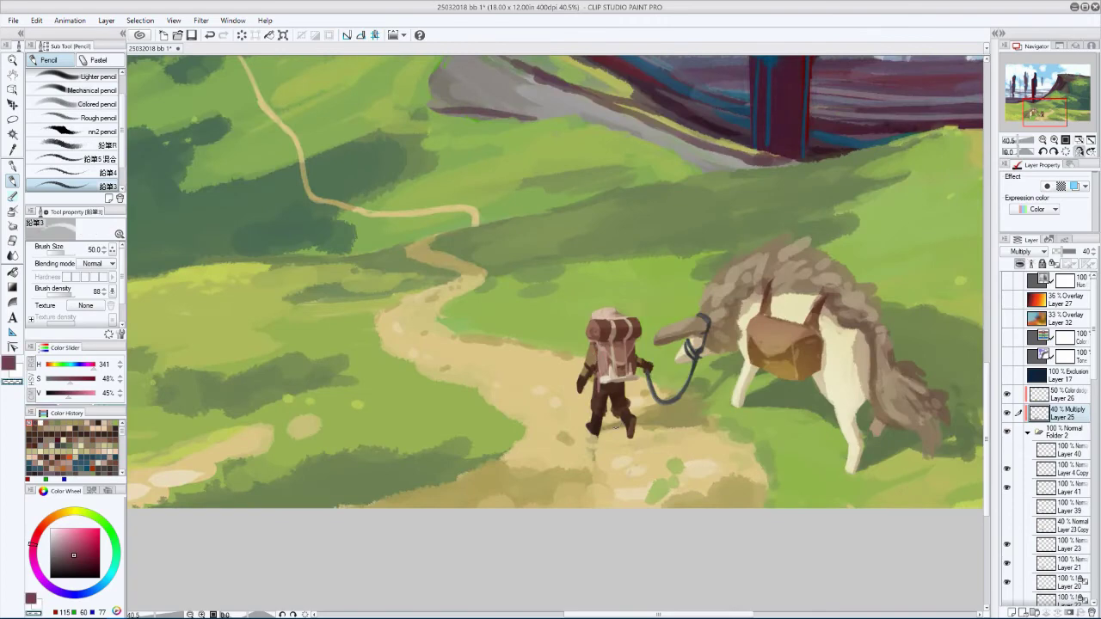
key("h")
- Touch up the foreground grass on Layer 24 with the pencil at size 60 in muted olive greens, checking the mirrored view
scroll(443, 290, "down", 10)
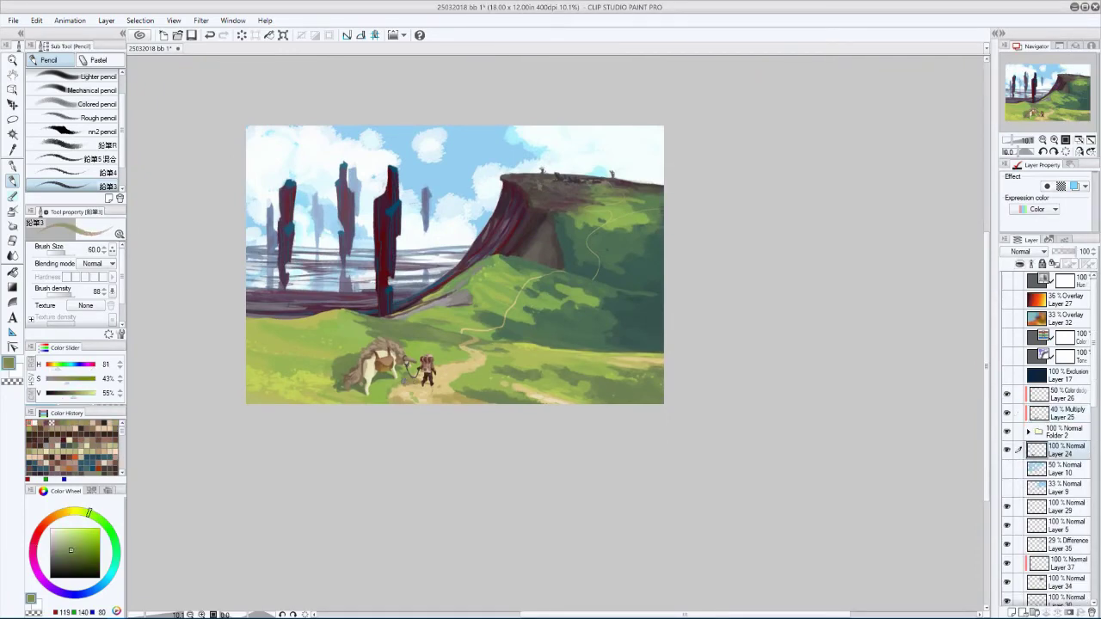
key("h")
key("h")
key("h")
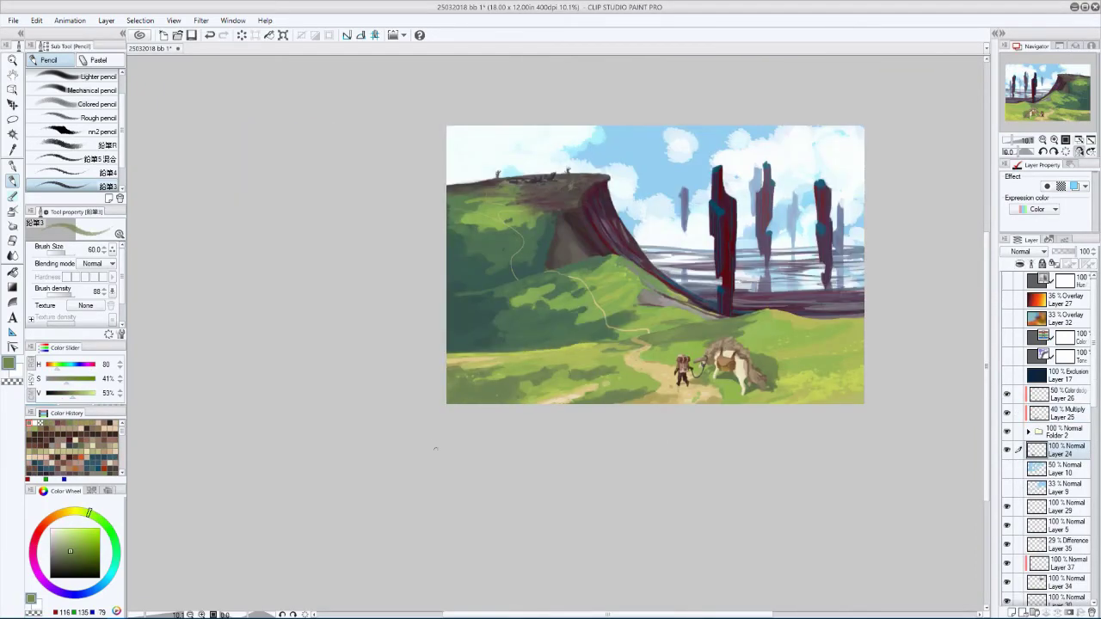
key("h")
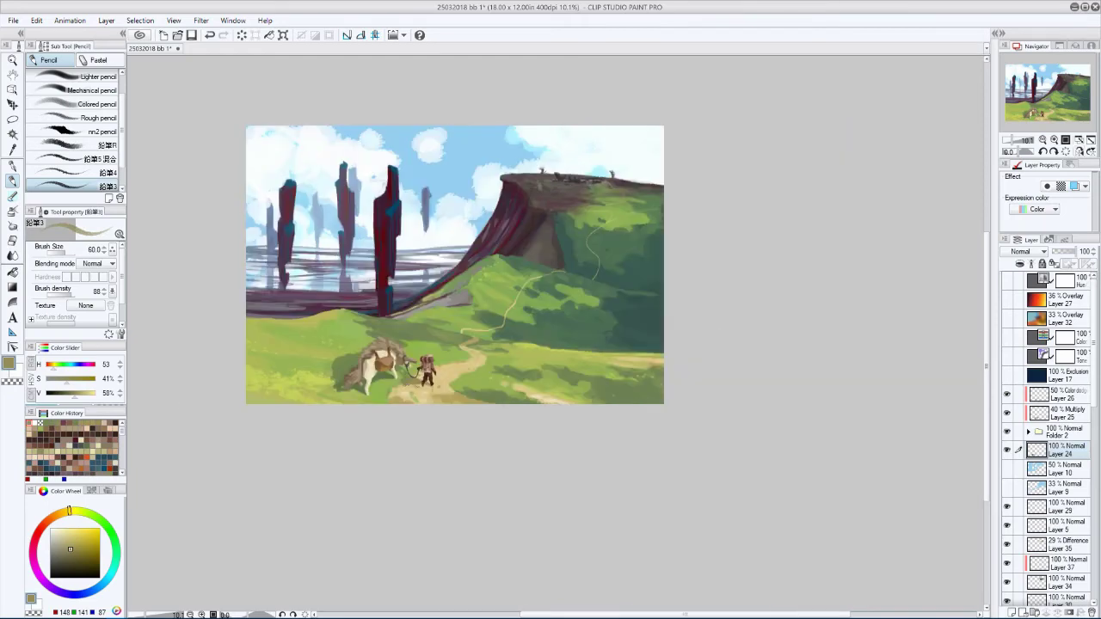
key("h")
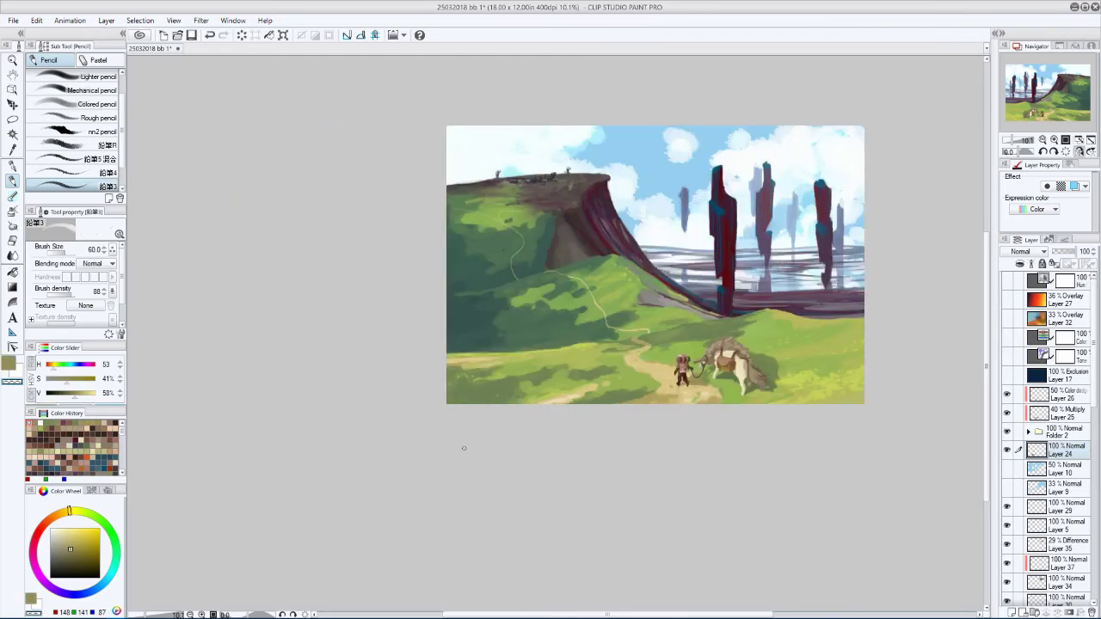
key("h")
- Add a layer above Folder 2, cover the characters in light yellow with the G-pen at size 2000 and set it to Color dodge
key("ctrl+minus")
key("ctrl+minus")
key("ctrl+minus")
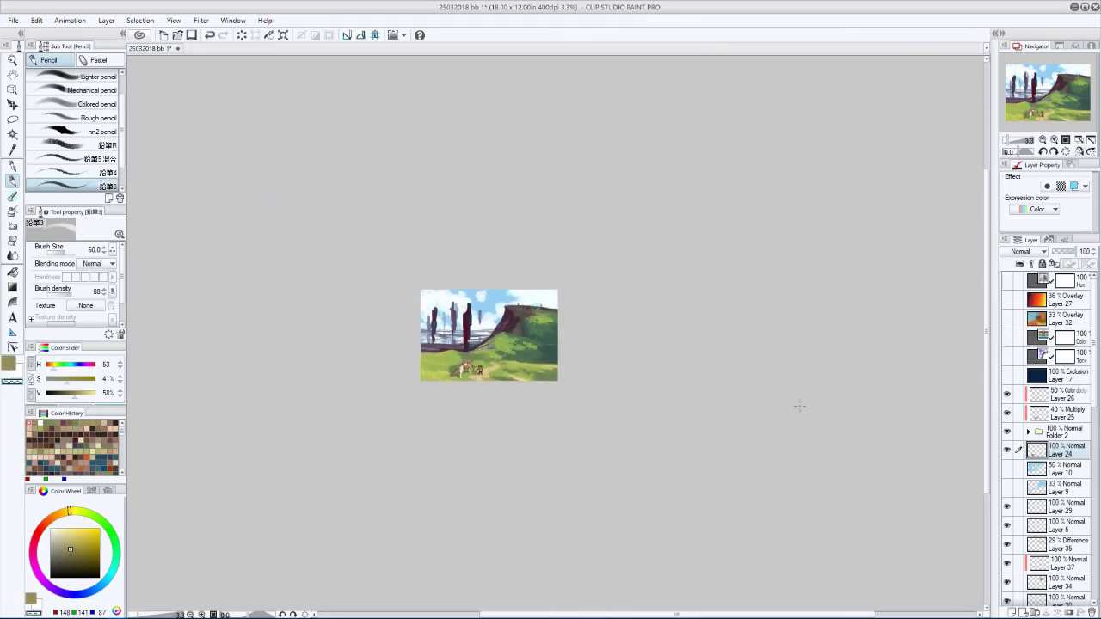
key("ctrl+minus")
left_click(1007, 282)
key("ctrl+shift+n")
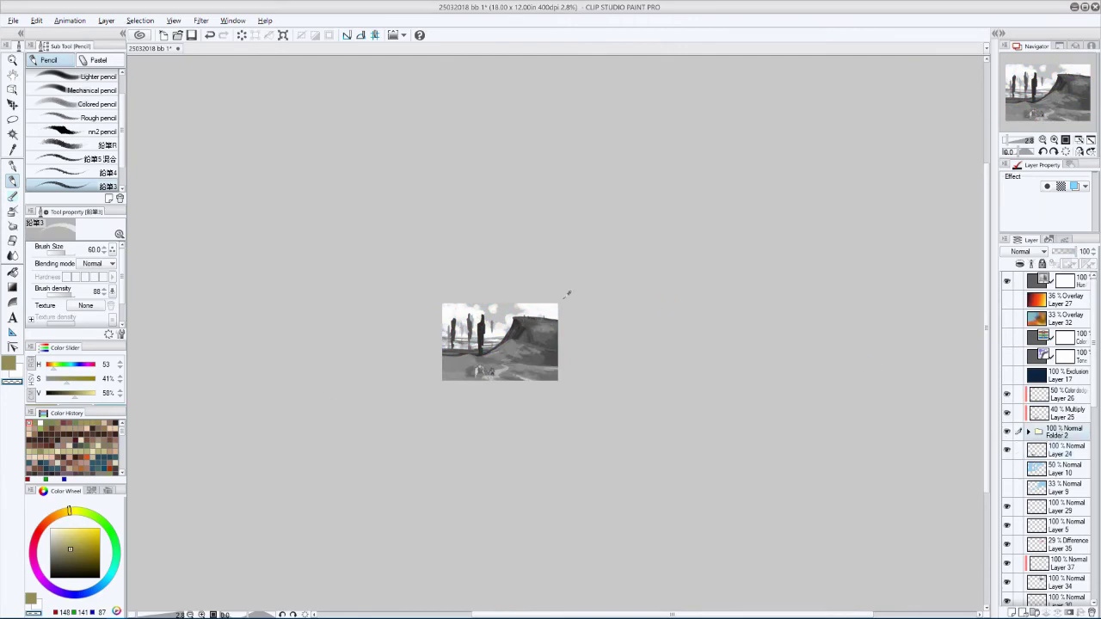
key("p")
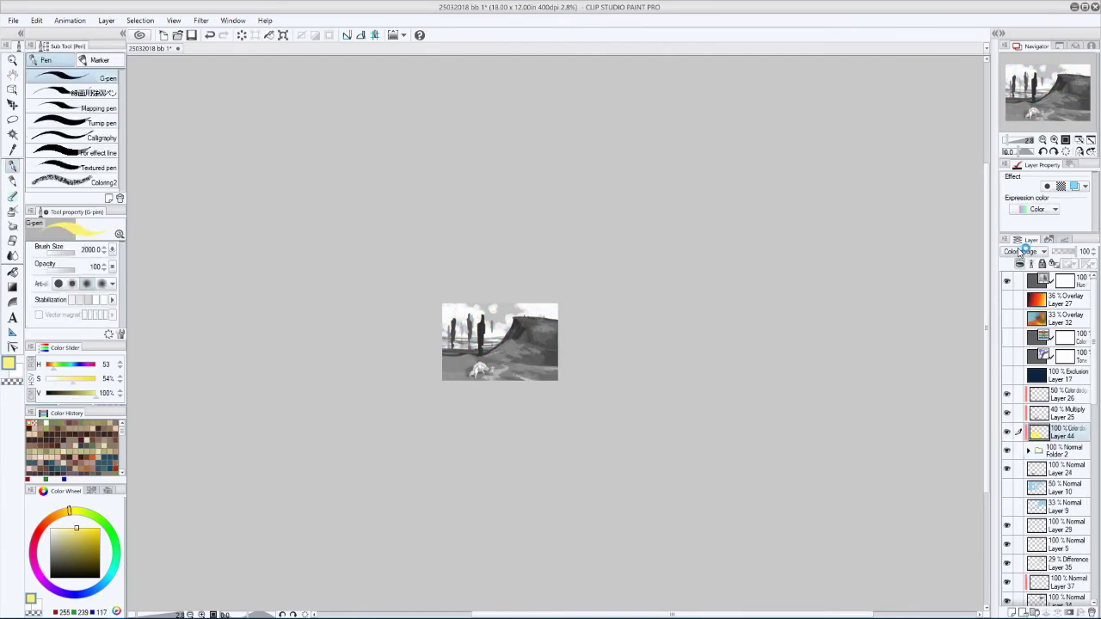
- Try Add (Glow) on Layer 44, settling on the Overlay blending mode at 45% opacity in full colour
left_click(1007, 282)
key("ctrl+plus")
key("ctrl+plus")
key("ctrl+plus")
key("ctrl+plus")
key("ctrl+plus")
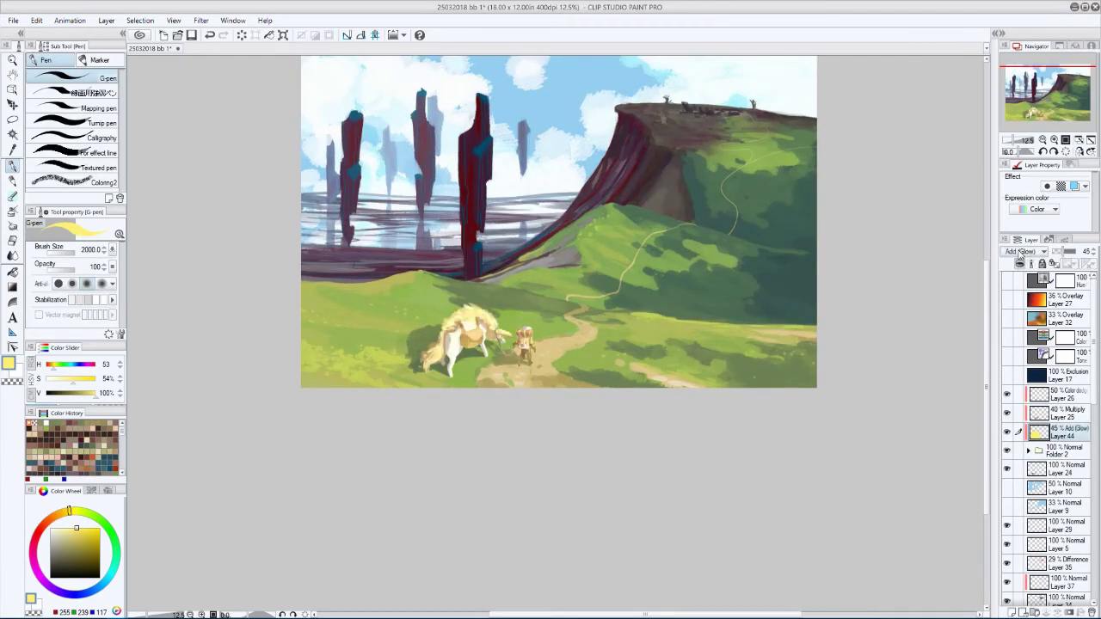
scroll(1020, 252, "down", 2)
- Change the yellow on Layer 44 to dark blue, comparing the character values in greyscale and in the mirrored view
left_click(1007, 283)
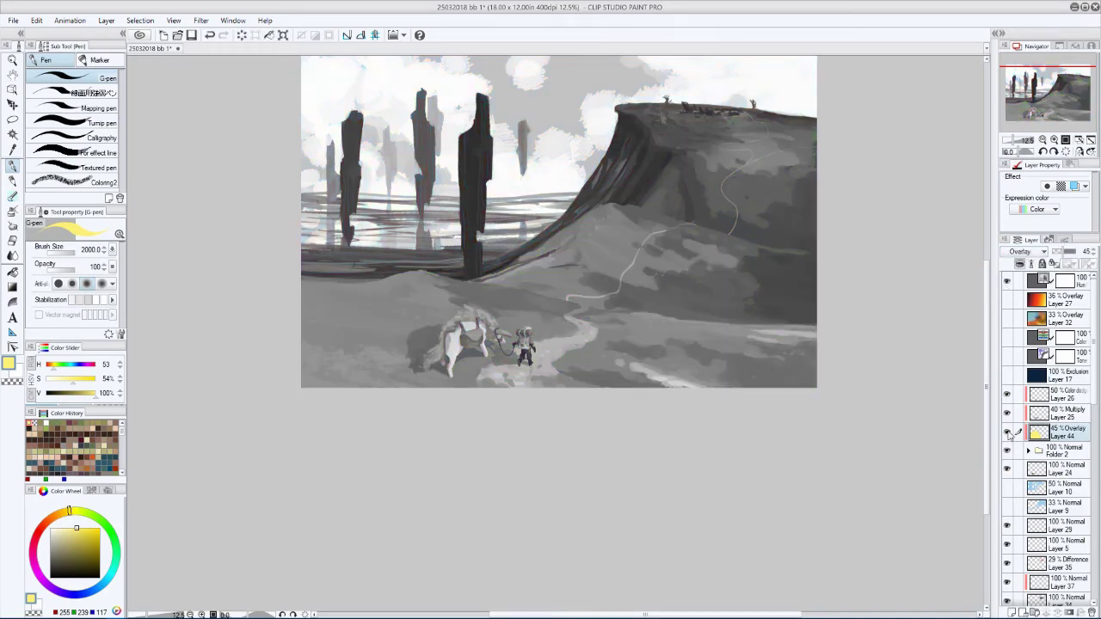
left_click(1007, 283)
key("h")
left_click(1007, 282)
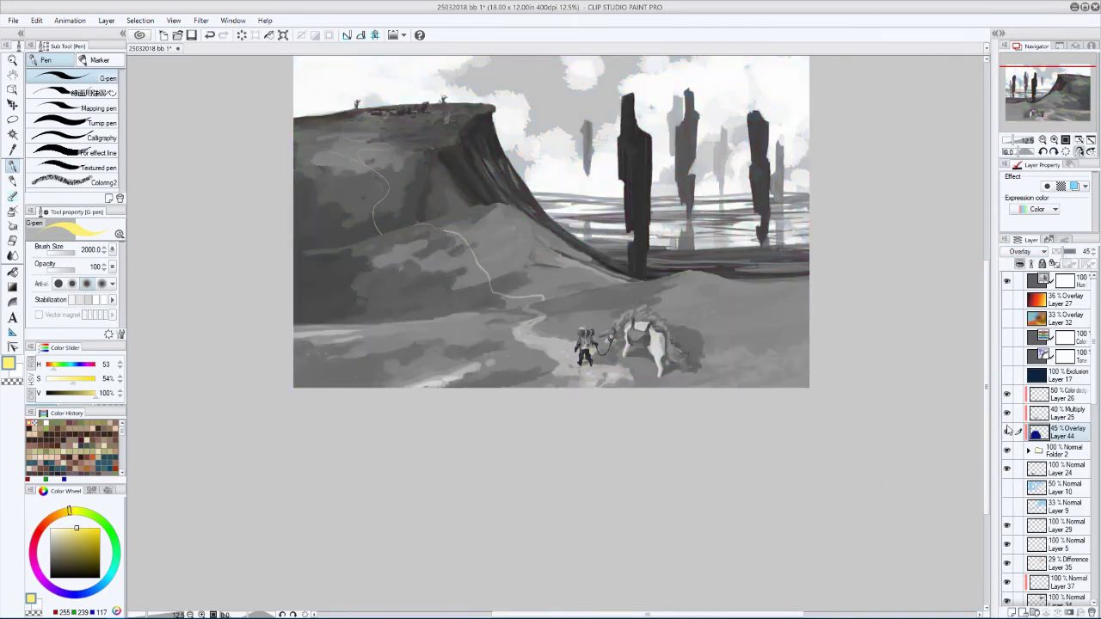
left_click(1007, 282)
key("h")
- Show Exclusion Layer 17, the colour balance correction layer and Overlay Layer 32, and make Layer 32 active
left_click(1007, 373)
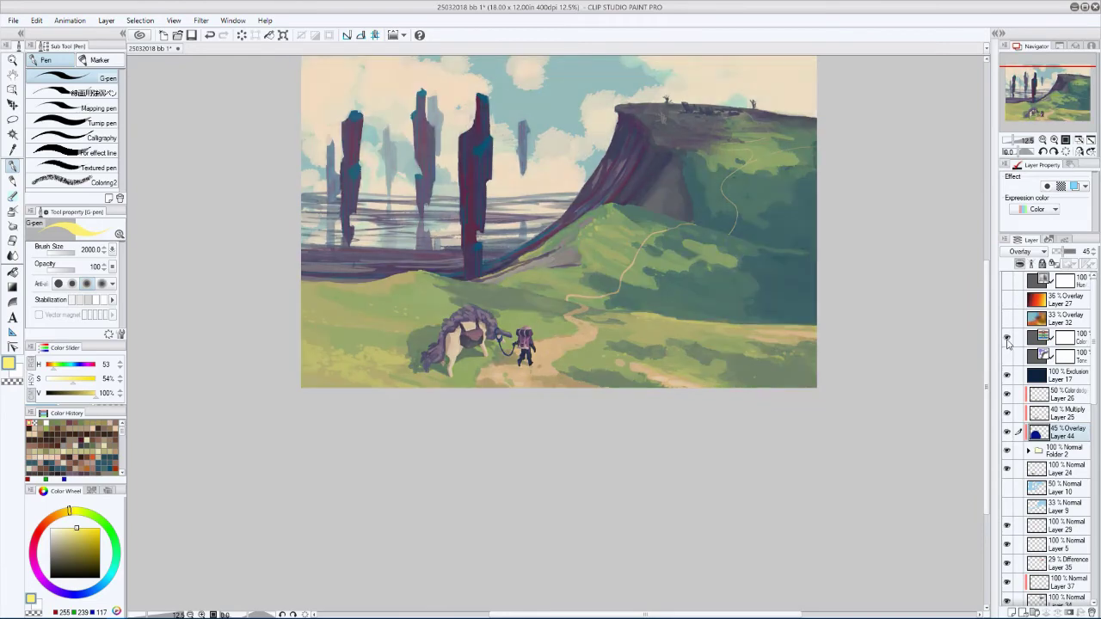
left_click(1008, 337)
left_click(1007, 318)
left_click(1067, 318)
scroll(364, 226, "down", 2)
- Airbrush dark purple over the landscape on Overlay Layer 32 with the Soft airbrush at size 1500
key("b")
left_click(535, 325, "alt")
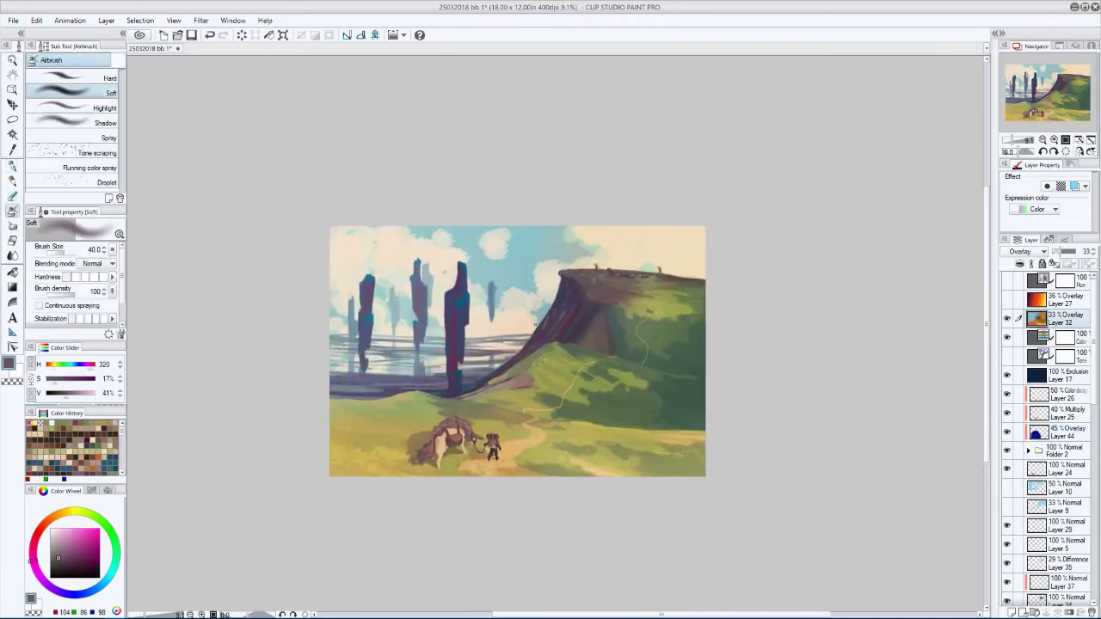
key("bracketright")
key("bracketright")
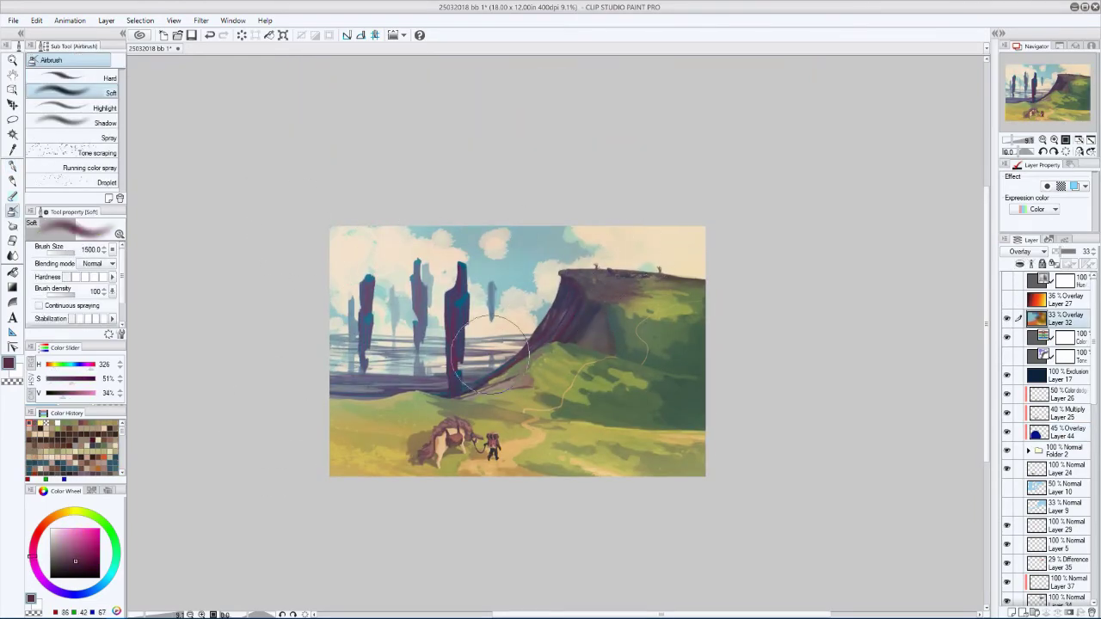
left_click(456, 244, "alt")
key("bracketright")
left_click(340, 434, "alt")
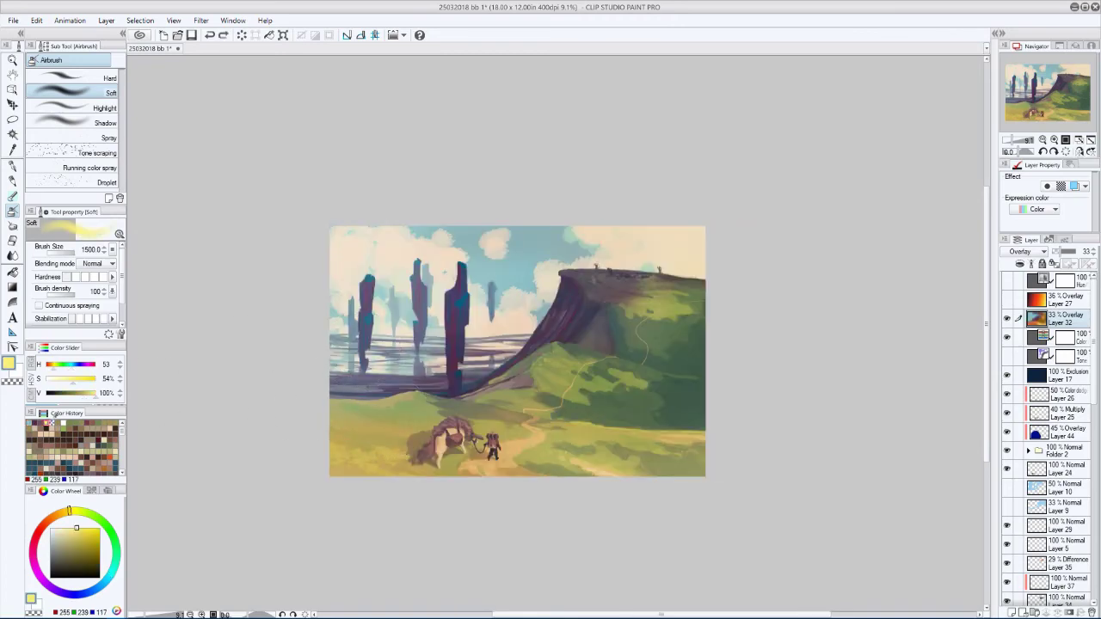
- Airbrush light yellow over the green hillside on Overlay Layer 32 with the Soft airbrush at size 600
key("h")
key("h")
key("h")
key("bracketleft")
key("bracketleft")
key("bracketleft")
key("bracketleft")
key("bracketleft")
key("bracketleft")
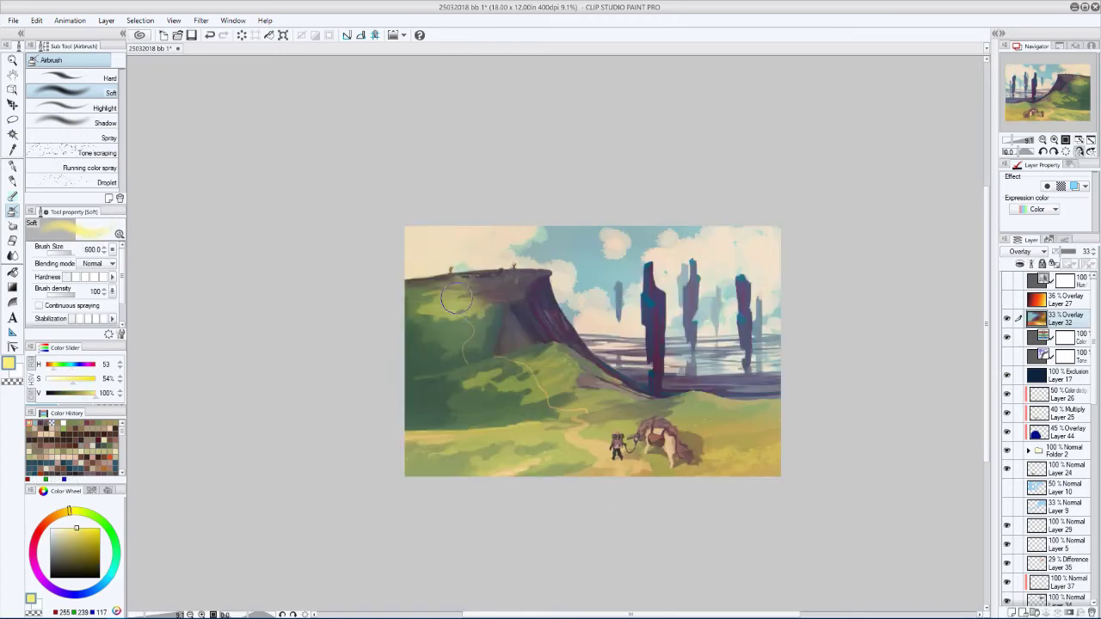
mouse_move(447, 323)
left_mouse_down()
mouse_move(305, 324)
mouse_move(348, 439)
left_mouse_up()
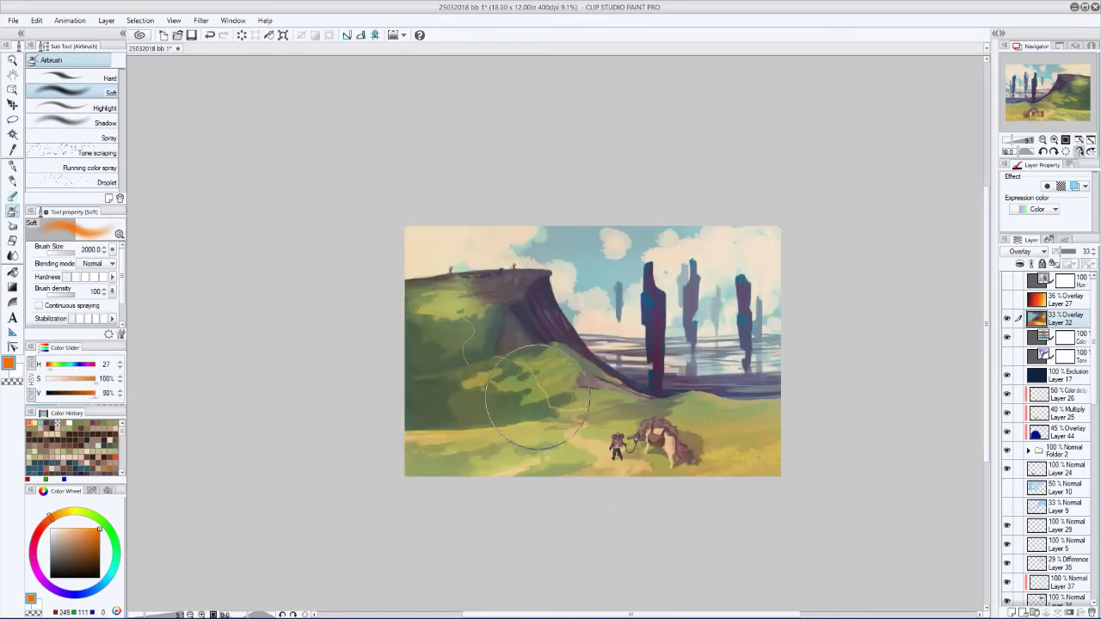
- Tint the landscape on Overlay Layer 32 with orange and dark purple using the Soft airbrush at size 2000
key("h")
key("h")
left_click(618, 445, "alt")
key("h")
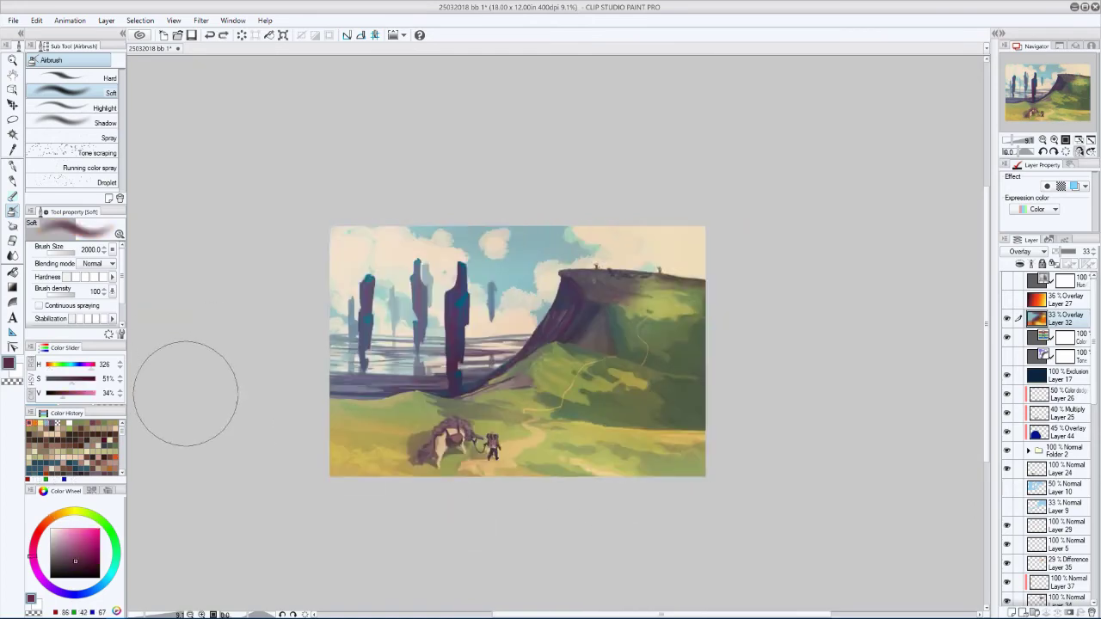
- Preview the tone curve correction layer, lower its opacity to 50% and hide it again
scroll(329, 403, "down", 1)
left_click(1009, 356)
left_click(1008, 283)
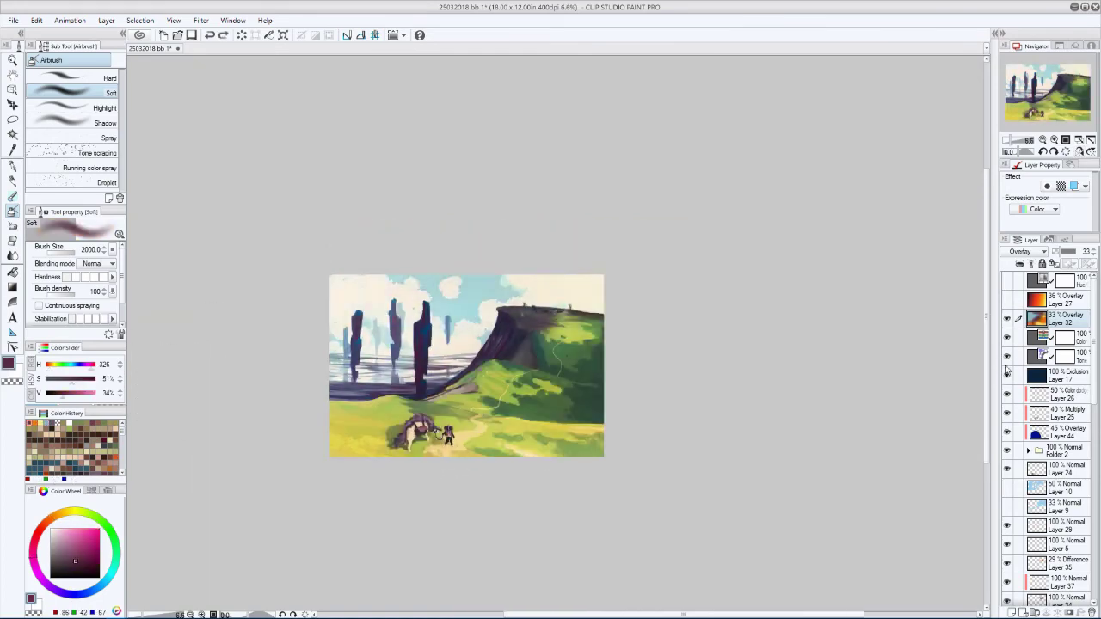
left_click(1037, 355)
key("h")
left_click(1008, 357)
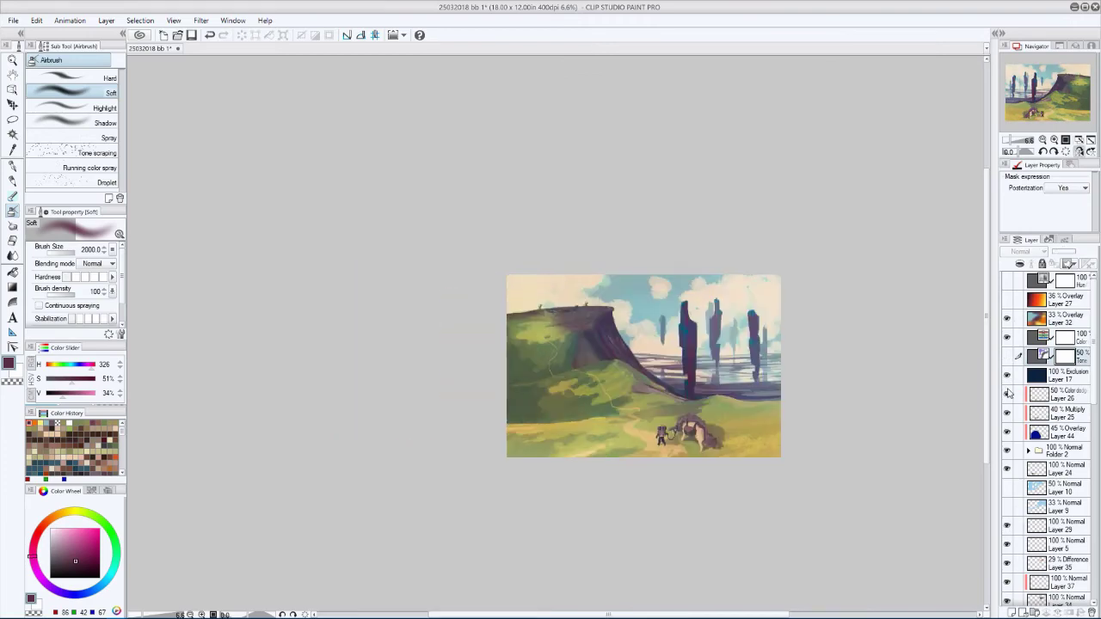
key("h")
- Compare the painting with and without Overlay Layer 32, in normal and mirrored view
left_click(1036, 318)
scroll(147, 502, "up", 1)
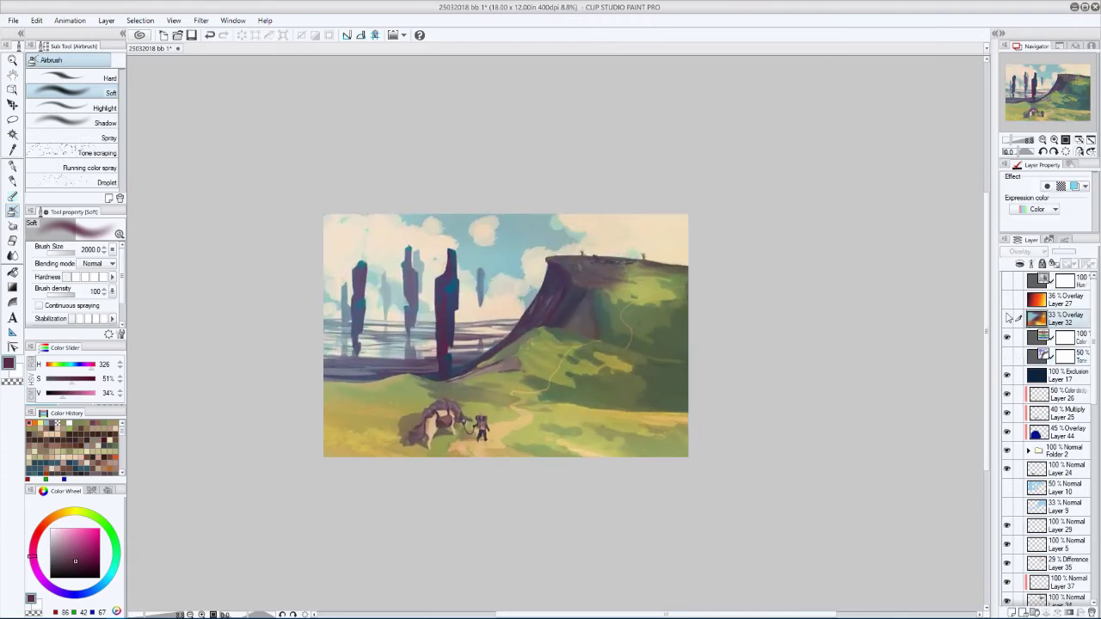
key("h")
key("h")
left_click(1007, 318)
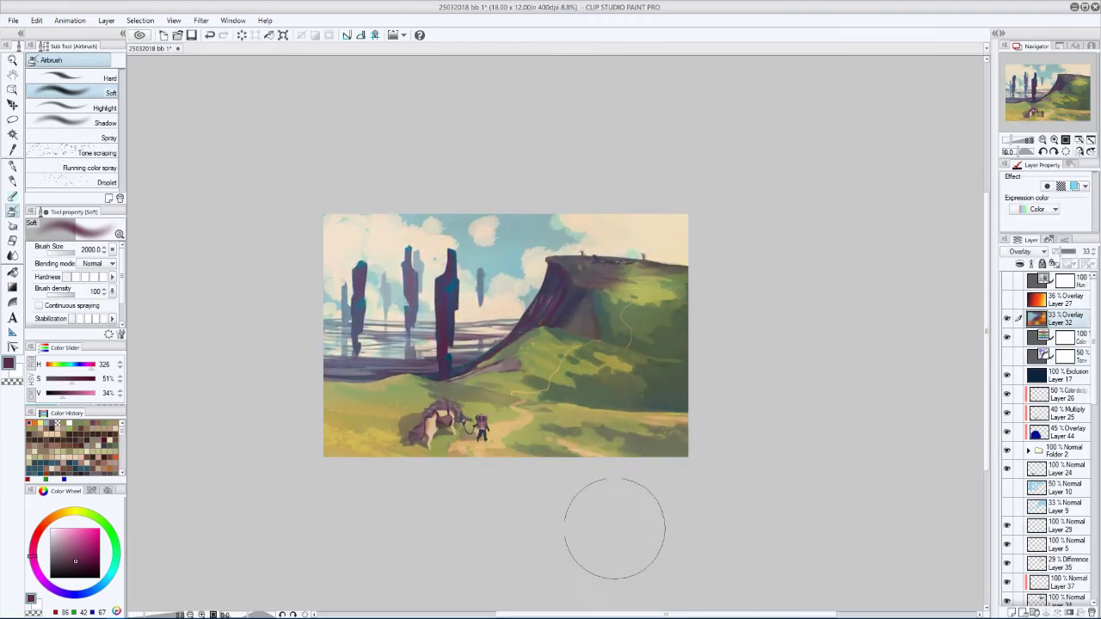
key("h")
key("h")
key("h")
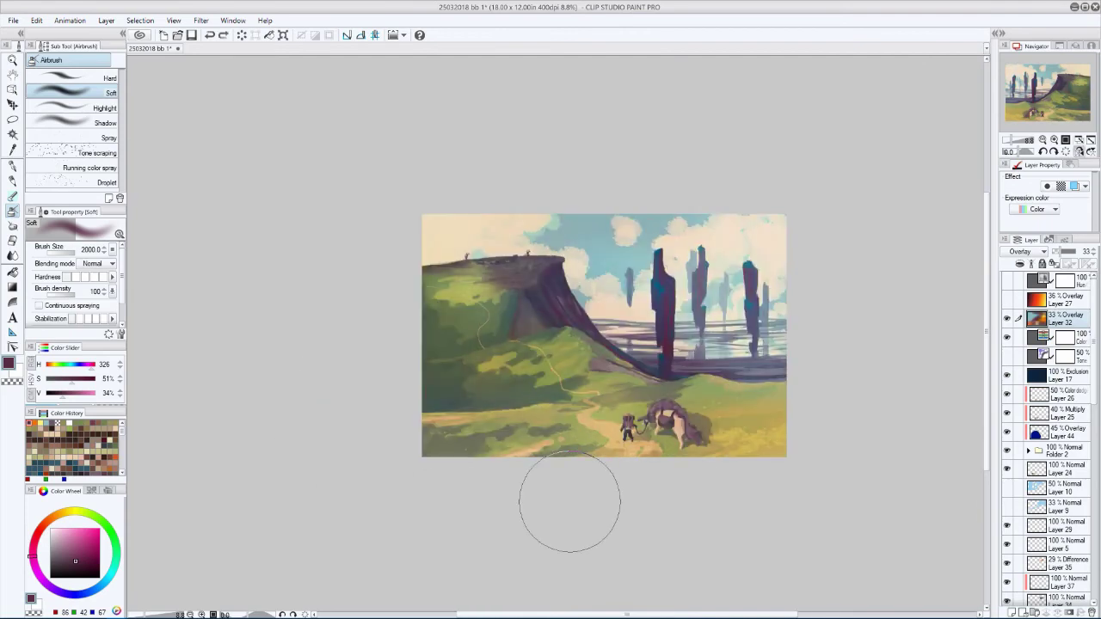
- Airbrush dark mauve over the landscape on Overlay Layer 32 with the Soft airbrush at size 2000
left_click(676, 431, "alt")
key("h")
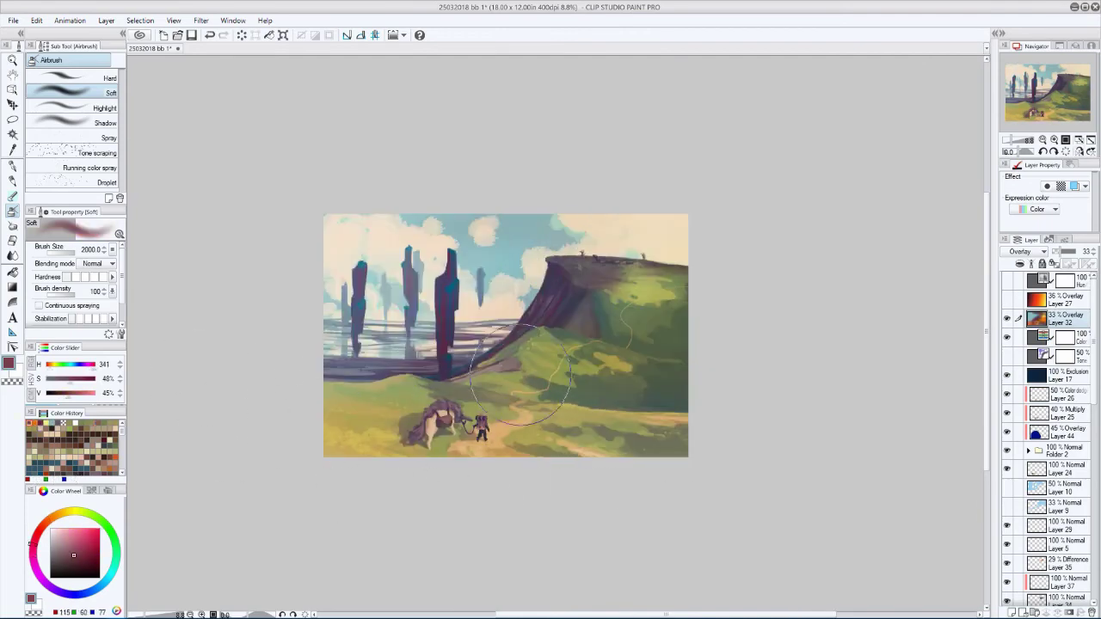
key("h")
- Warm up the hillside on Overlay Layer 32 with light yellow and orange using the Soft airbrush at sizes 2000 and 800
left_click(67, 422)
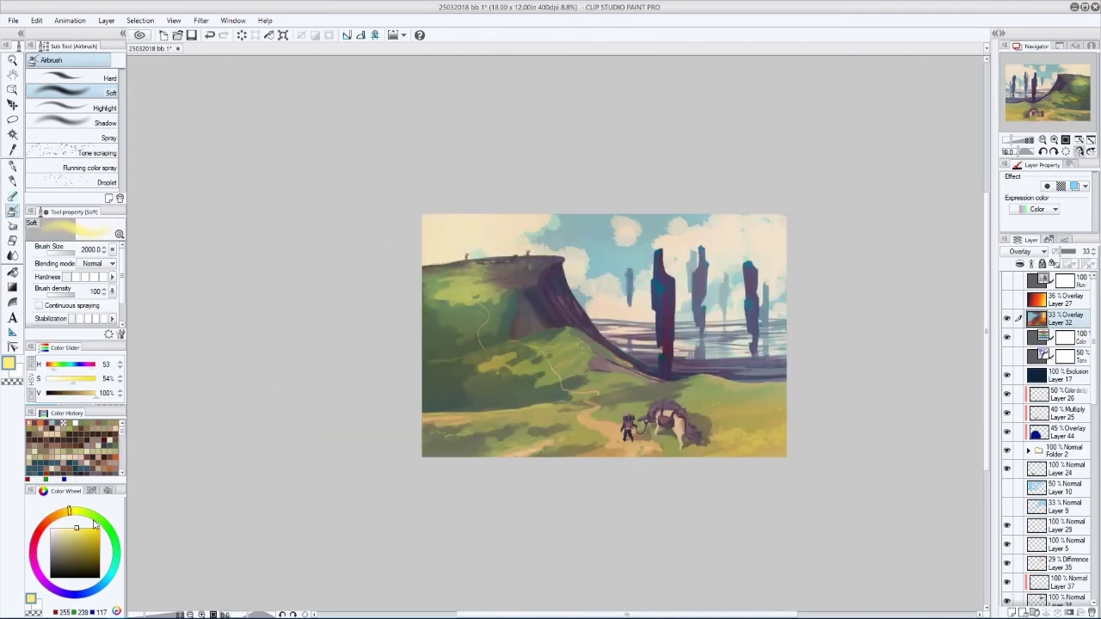
left_click(29, 422)
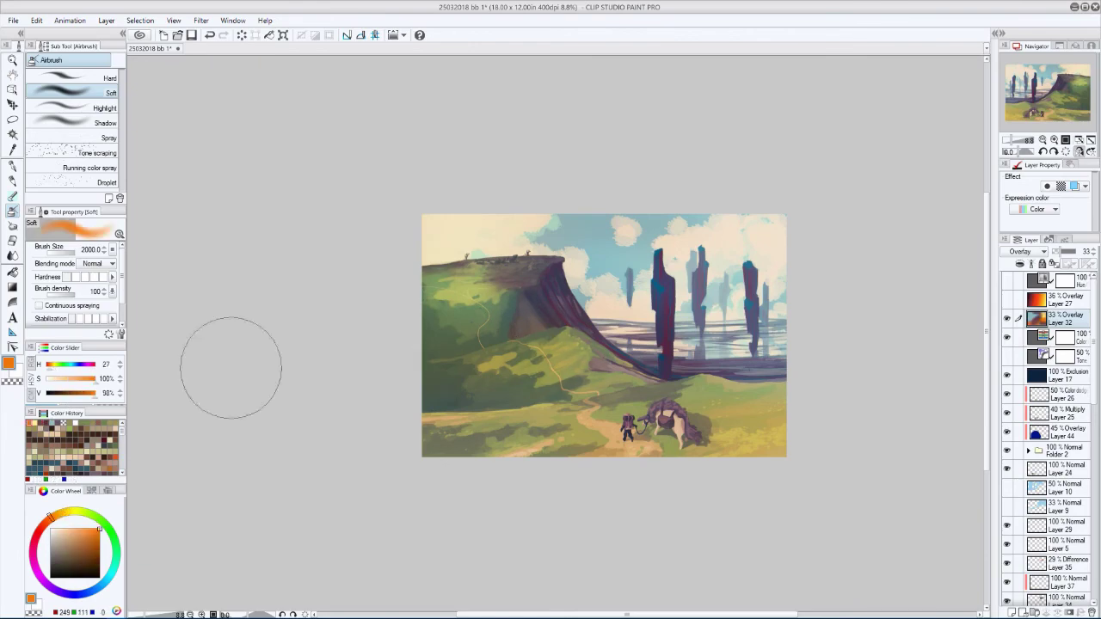
left_click(36, 424)
key("h")
key("h")
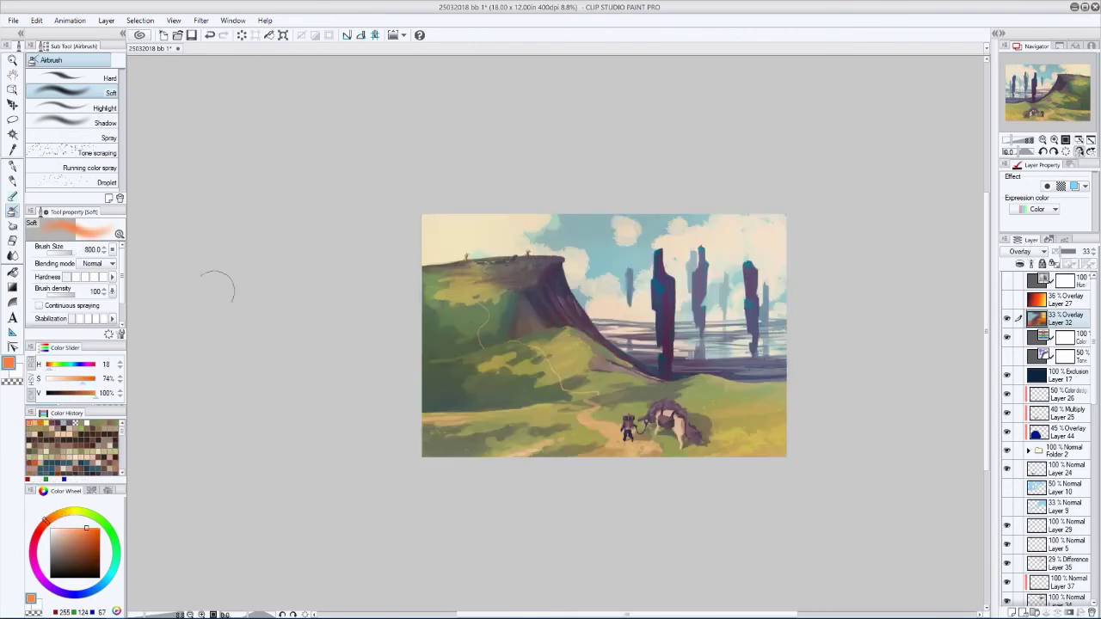
- Airbrush dark purple around the cliff and rock pillars on Overlay Layer 32 with the Soft airbrush at size 2000
key("bracketright")
key("bracketright")
key("bracketright")
key("h")
key("h")
left_click(786, 307, "alt")
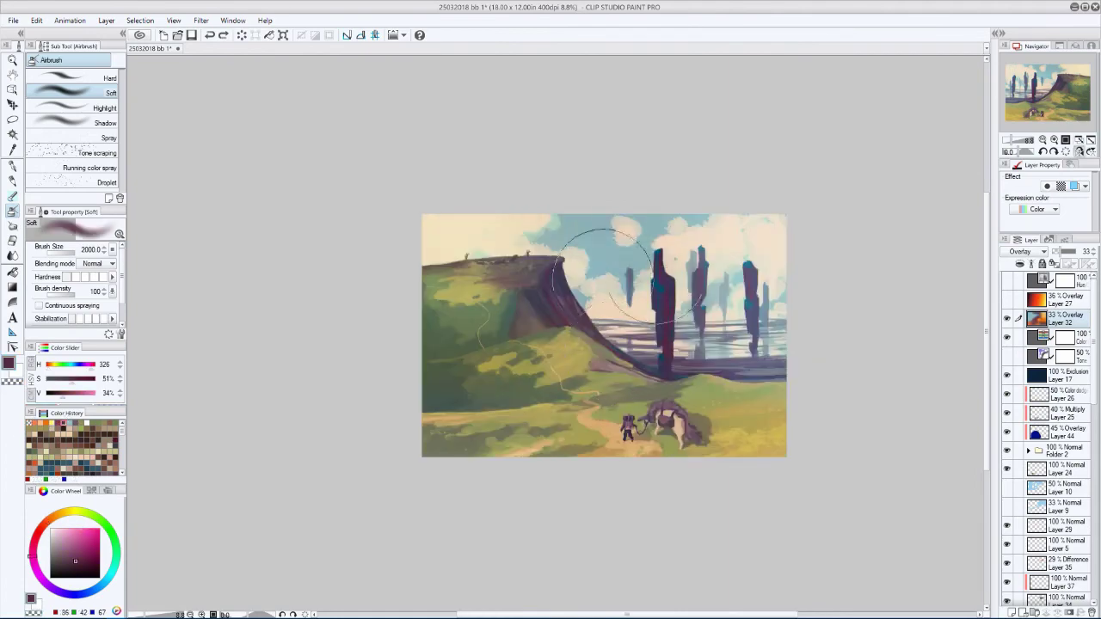
- Soften the cliff and sky on Overlay Layer 32 with light blue and pale cream using the Soft airbrush at size 2000
key("h")
key("h")
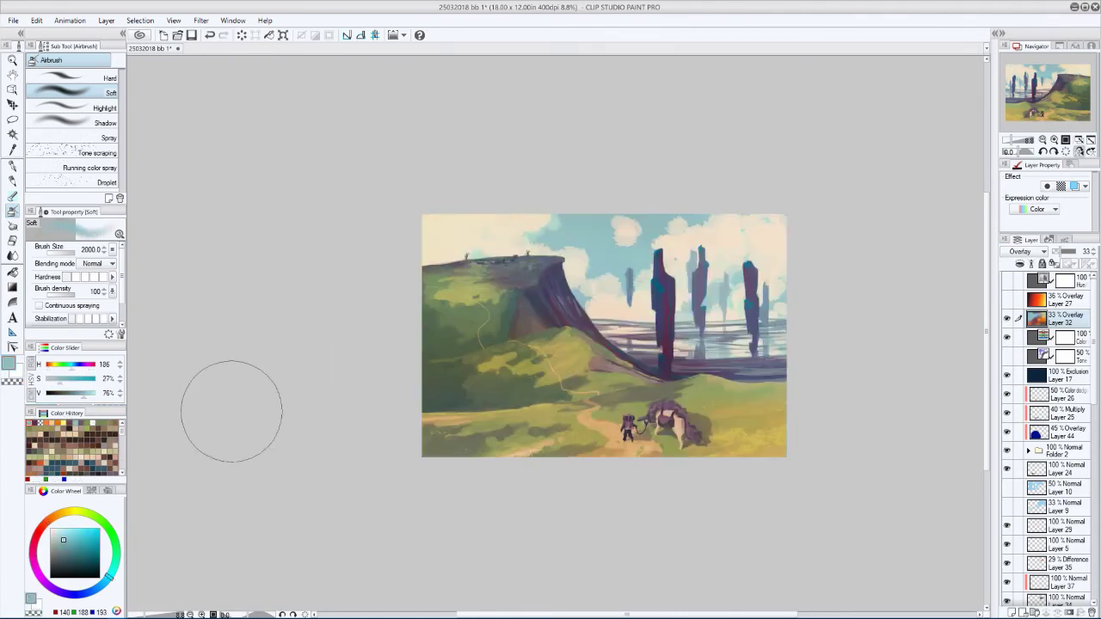
key("h")
left_click(343, 238, "alt")
key("h")
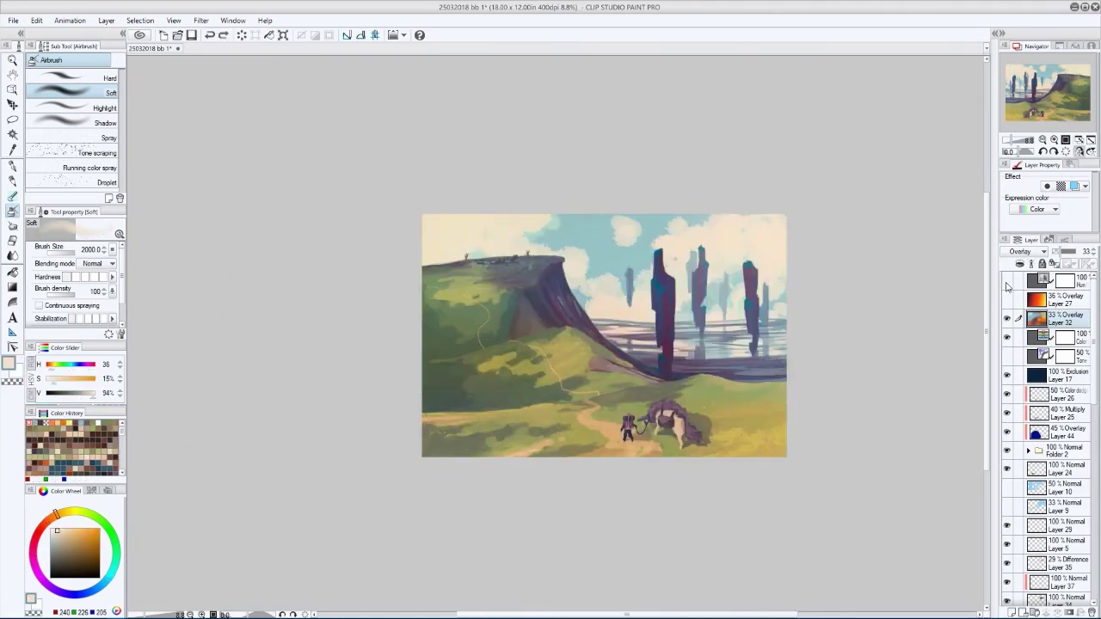
- Compare the colour balance layer on and off, and lower Exclusion Layer 17 to 80% opacity
left_click(1008, 335)
left_click(1008, 335)
key("h")
left_click(1007, 375)
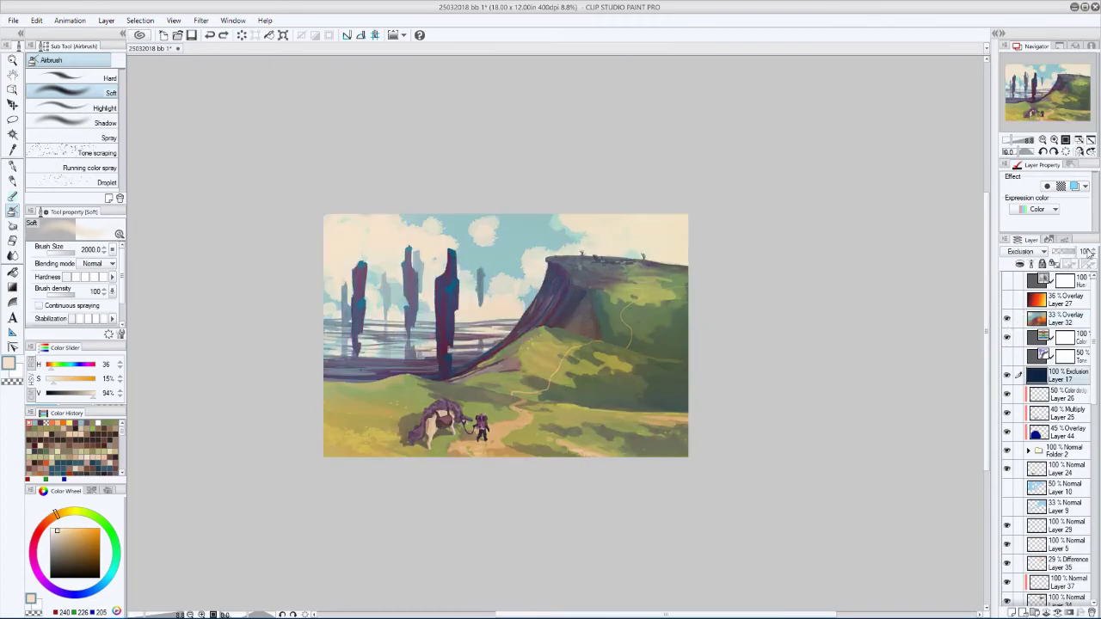
left_click(1007, 375)
left_click(1007, 375)
- Set the colour balance layer's blending mode to Lighten, hide Overlay Layer 32 and check the values in greyscale
left_click(1009, 339)
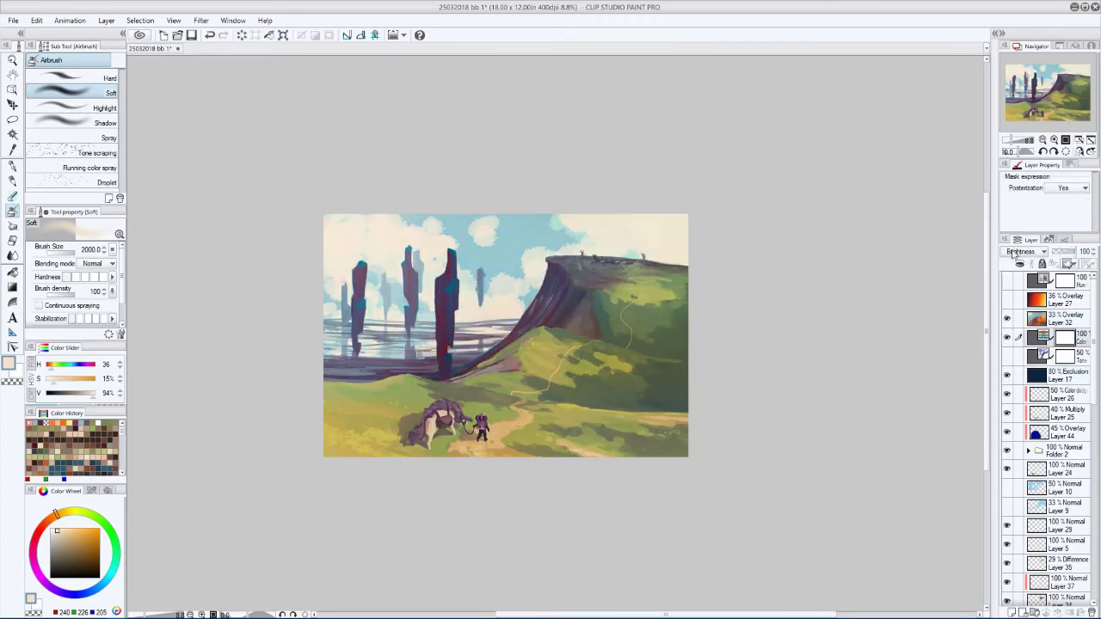
scroll(1013, 251, "down", 2)
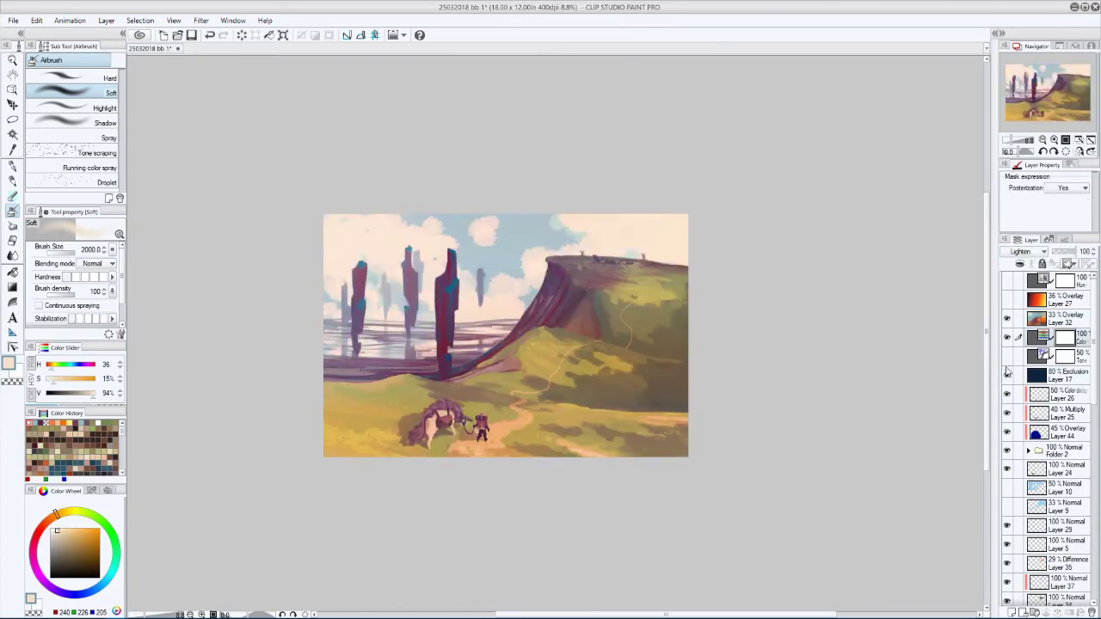
left_click(1007, 336)
left_click(1007, 335)
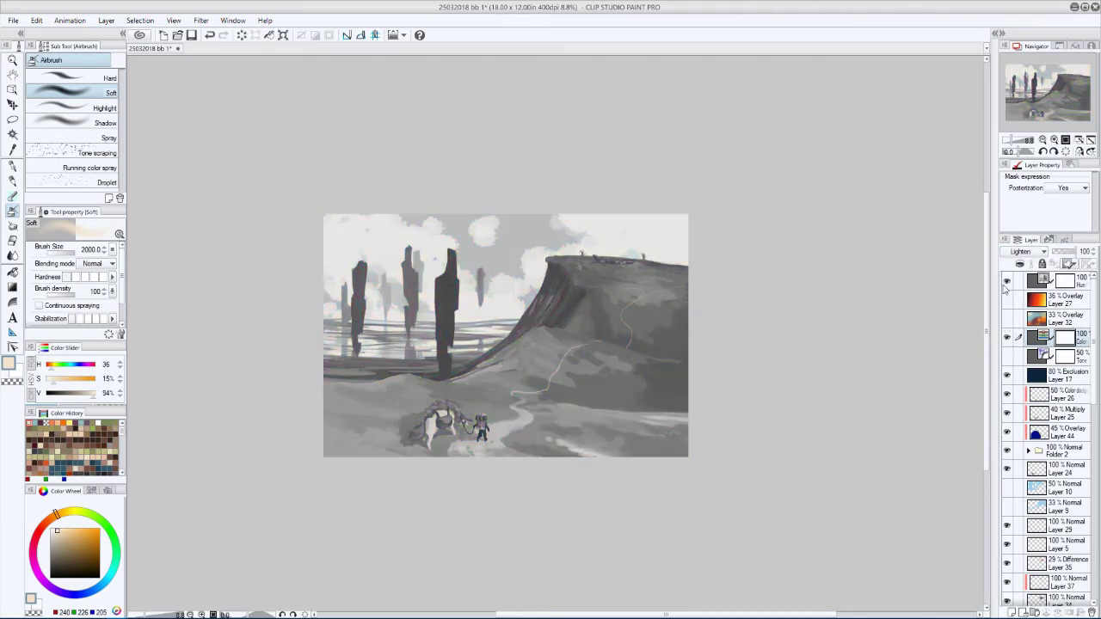
- Set the colour balance layer's blending mode to Brightness at 30% opacity, select Overlay Layer 27 and save the painting
scroll(1018, 251, "down", 9)
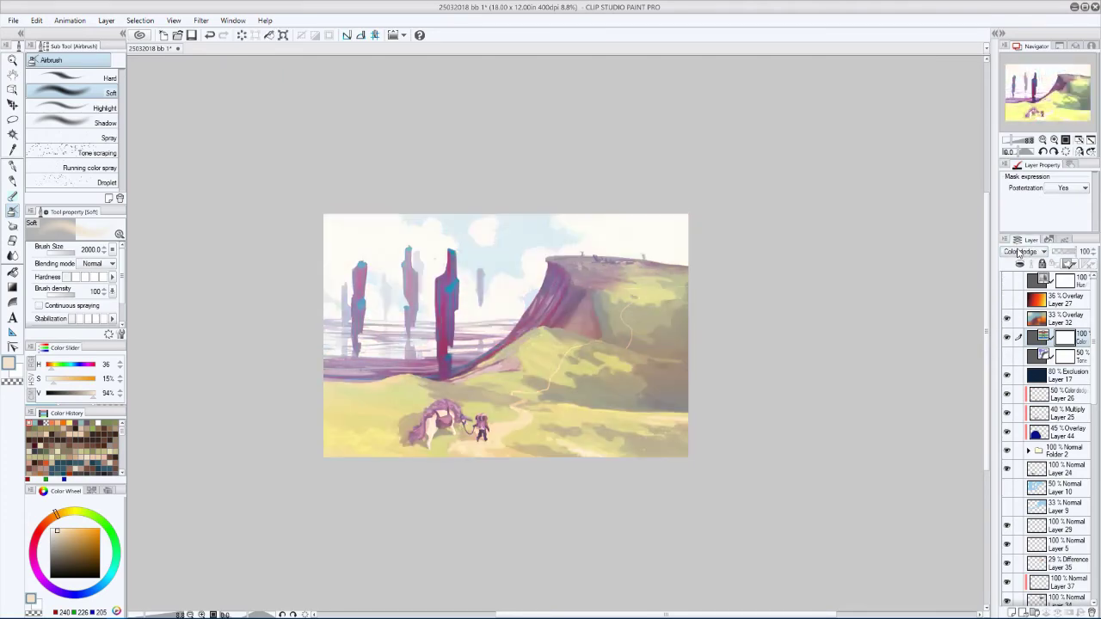
scroll(1018, 251, "down", 5)
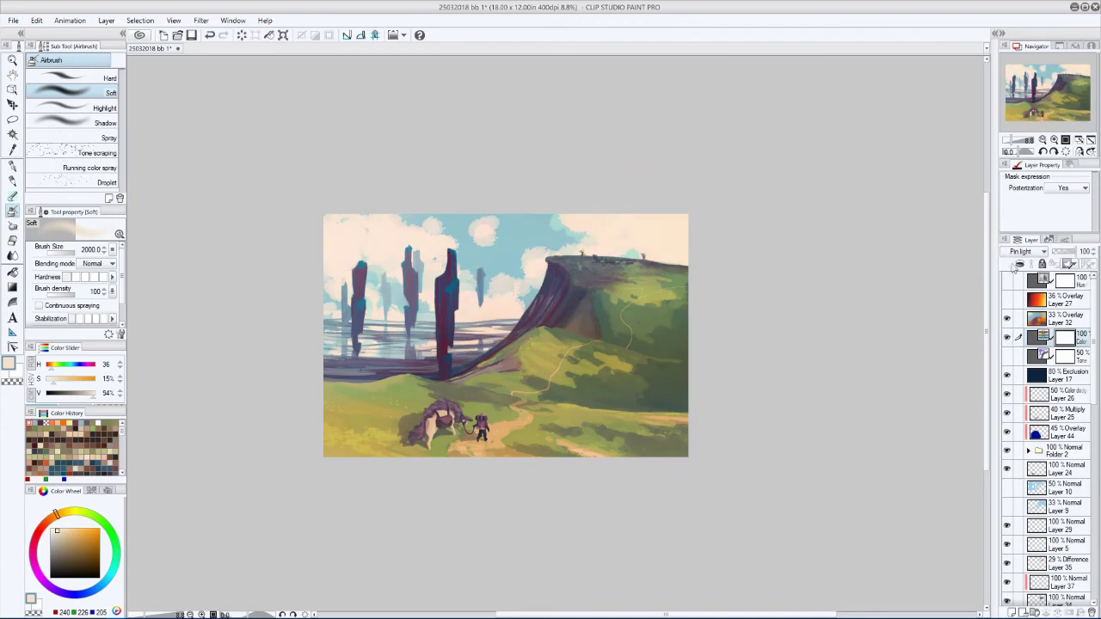
scroll(1016, 252, "up", 15)
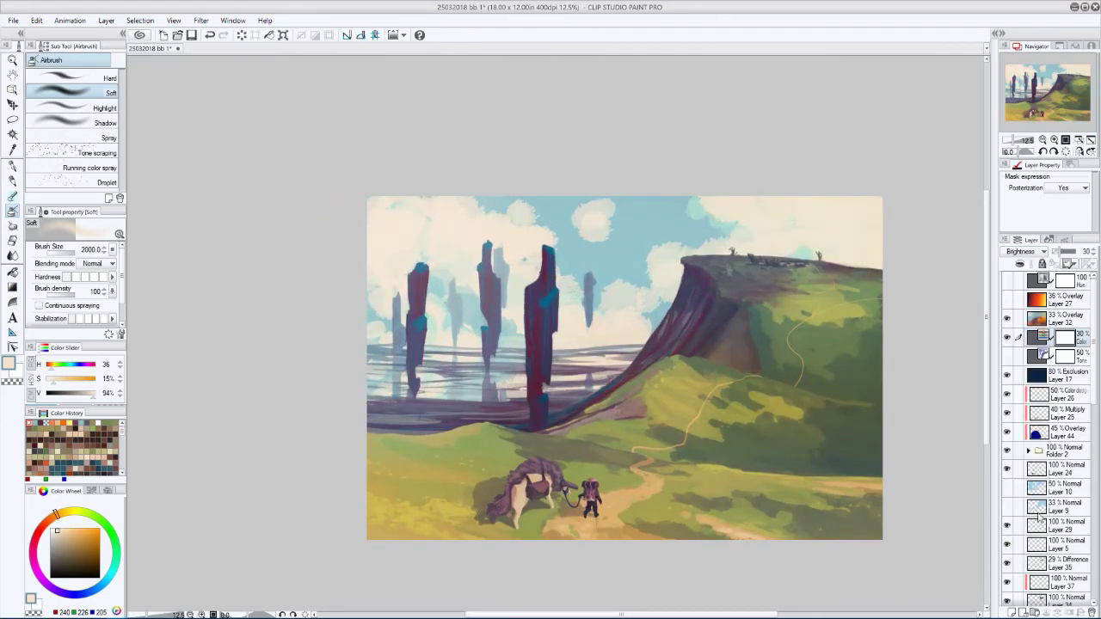
left_click(1011, 302)
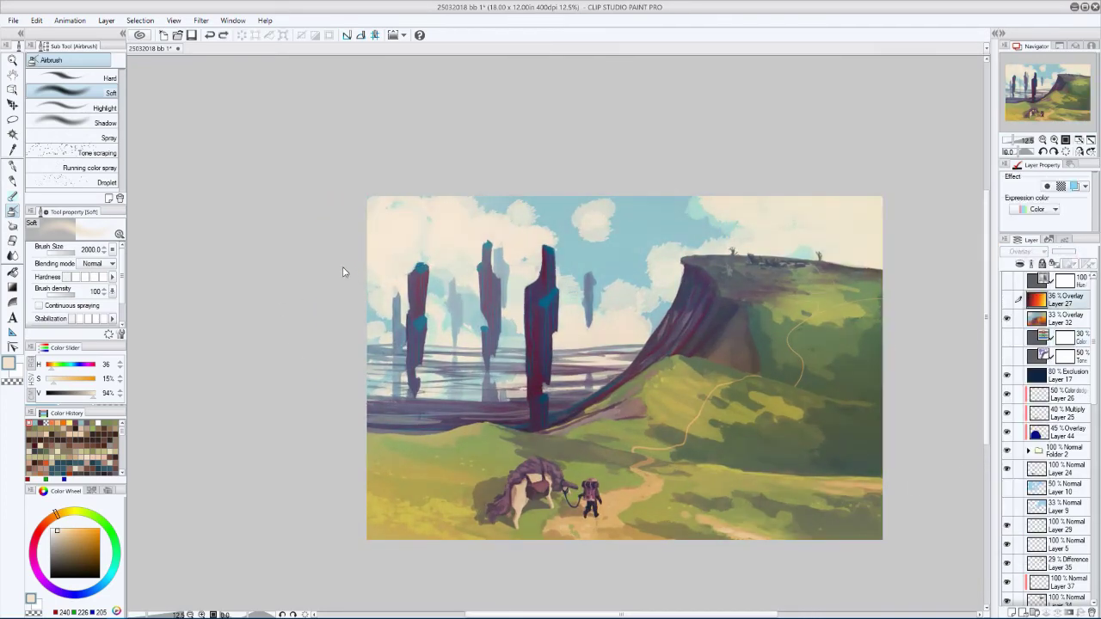
key("ctrl+s")
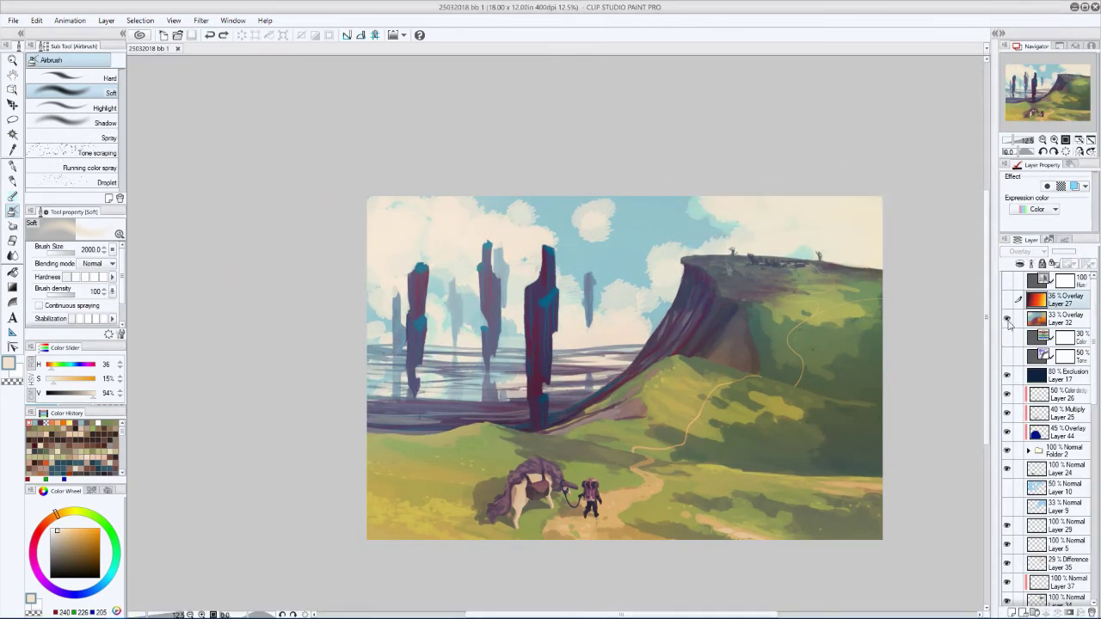
- Raise Exclusion Layer 17 to 100% opacity and hide it together with Overlay Layer 32
left_click(1007, 318)
left_click(1007, 375)
left_click(1007, 299)
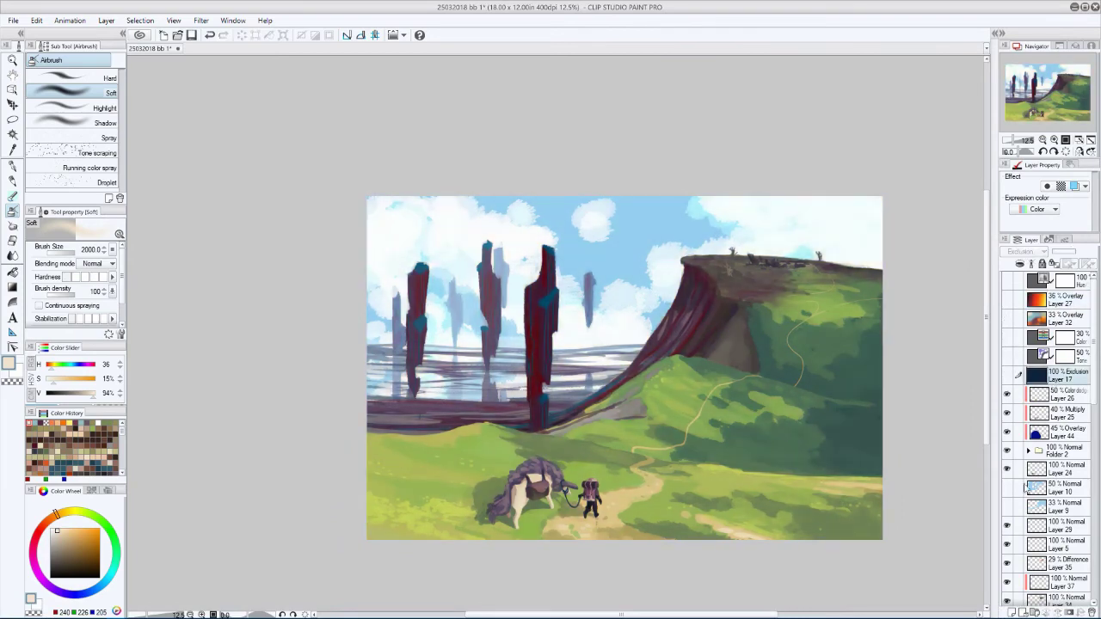
- Touch up the ground at the traveller's feet on Layer 24 with the pencil at size 60 in a sampled olive
left_click(1041, 469)
key("p")
left_click(590, 516, "alt")
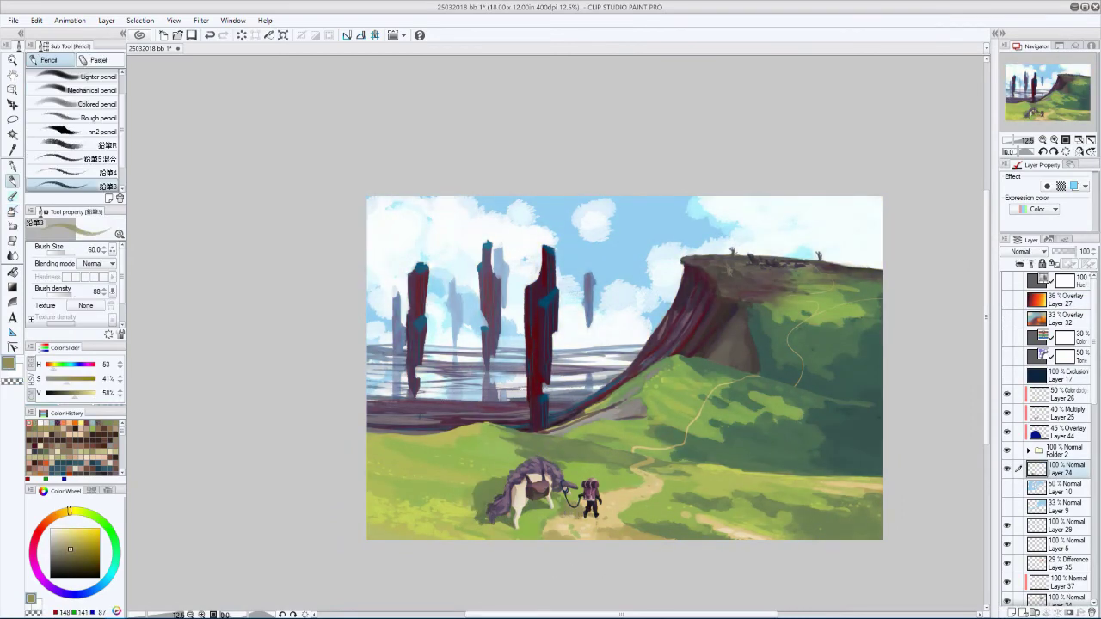
key("h")
key("bracketright")
key("bracketright")
- Duplicate Folder 2, merge the copy into one layer and clear the lassoed pack animal area
left_click(1009, 452)
key("m")
left_click_drag(602, 434, 593, 440)
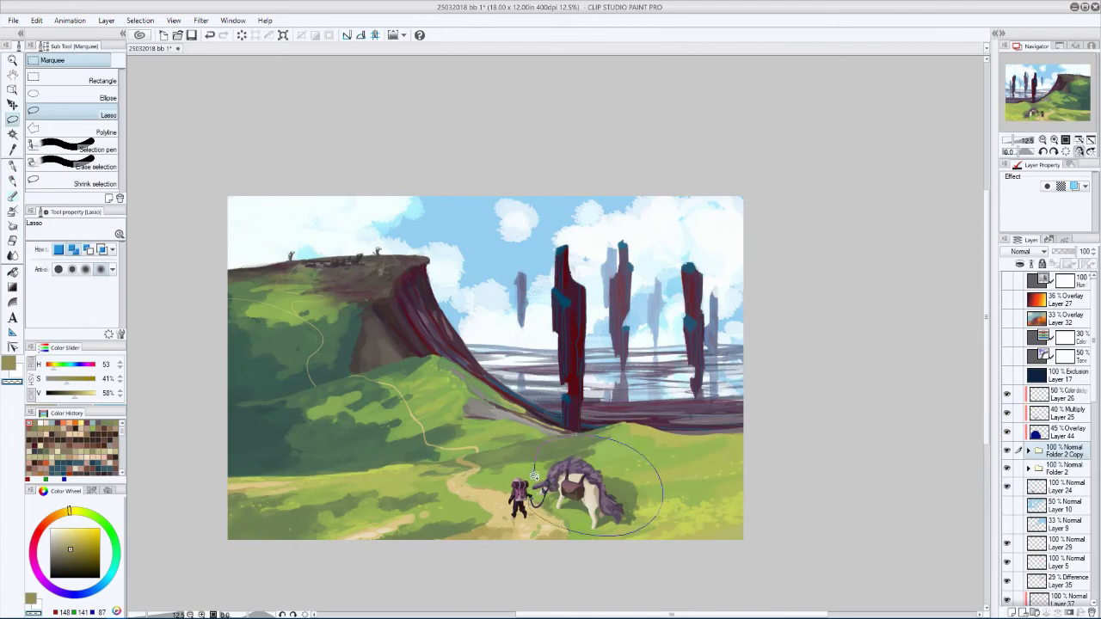
key("Delete")
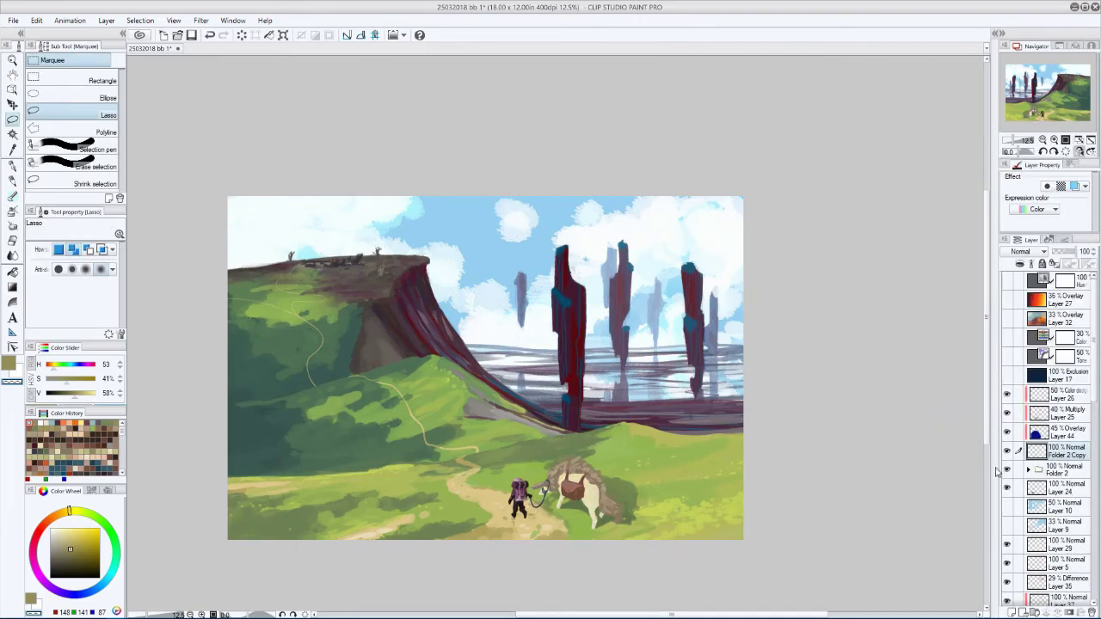
- Move the Folder 2 copy below Folder 2 and transform it into a slanted cast shadow at the traveller's feet
left_click_drag(1041, 452, 1041, 474)
key("ctrl+t")
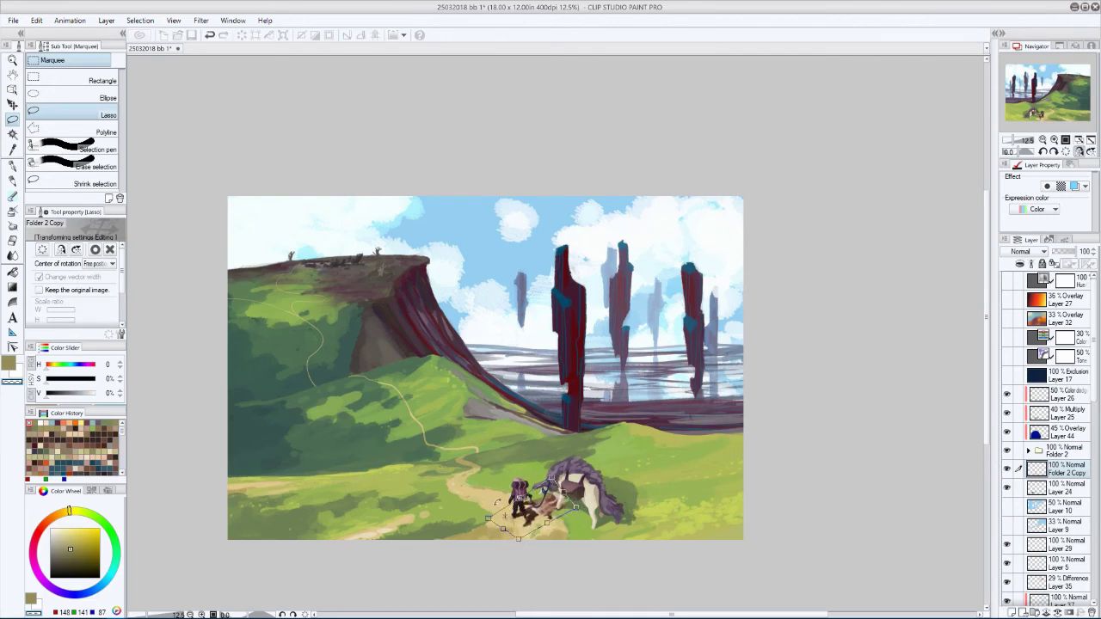
key("Return")
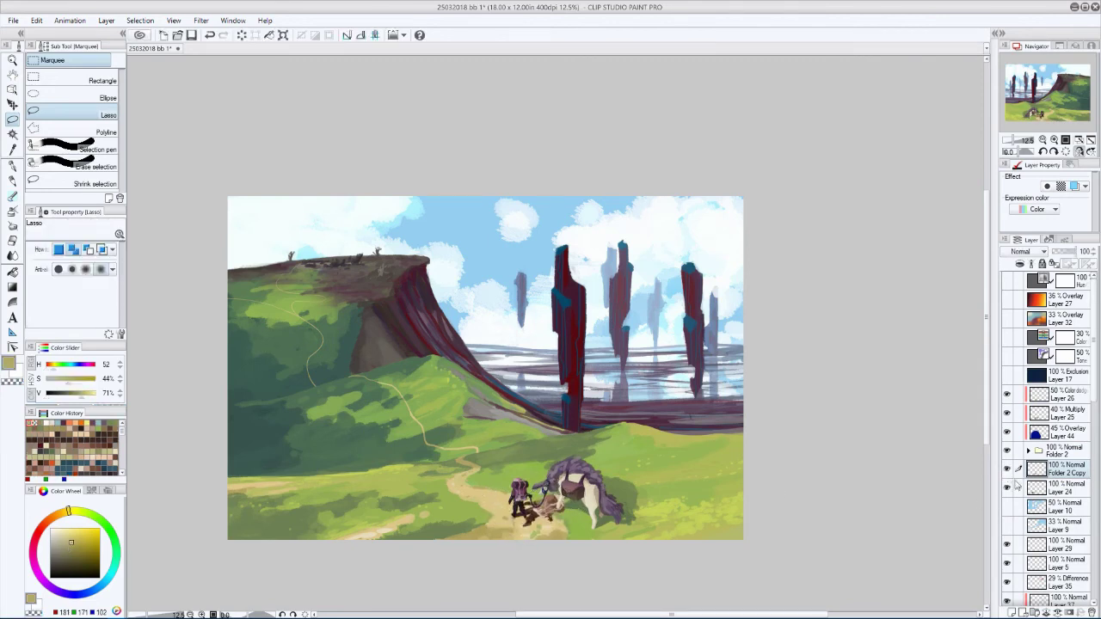
- Lock the shadow copy's transparent pixels, recolour it with muted ground tones using the pencil, and lower its opacity to 24%
key("p")
key("h")
key("p")
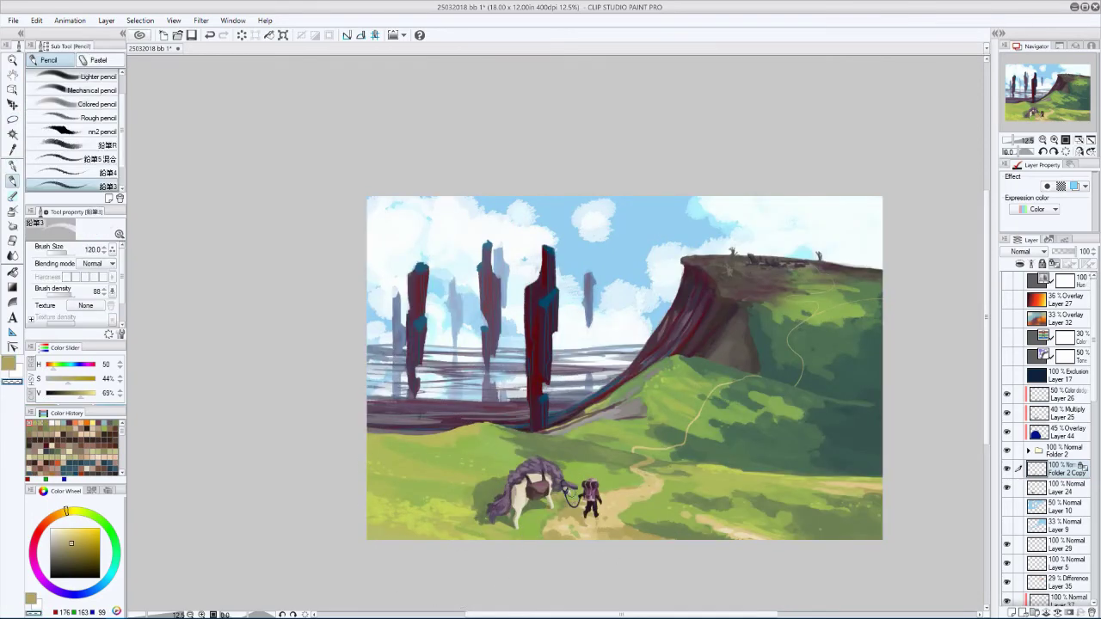
key("h")
key("h")
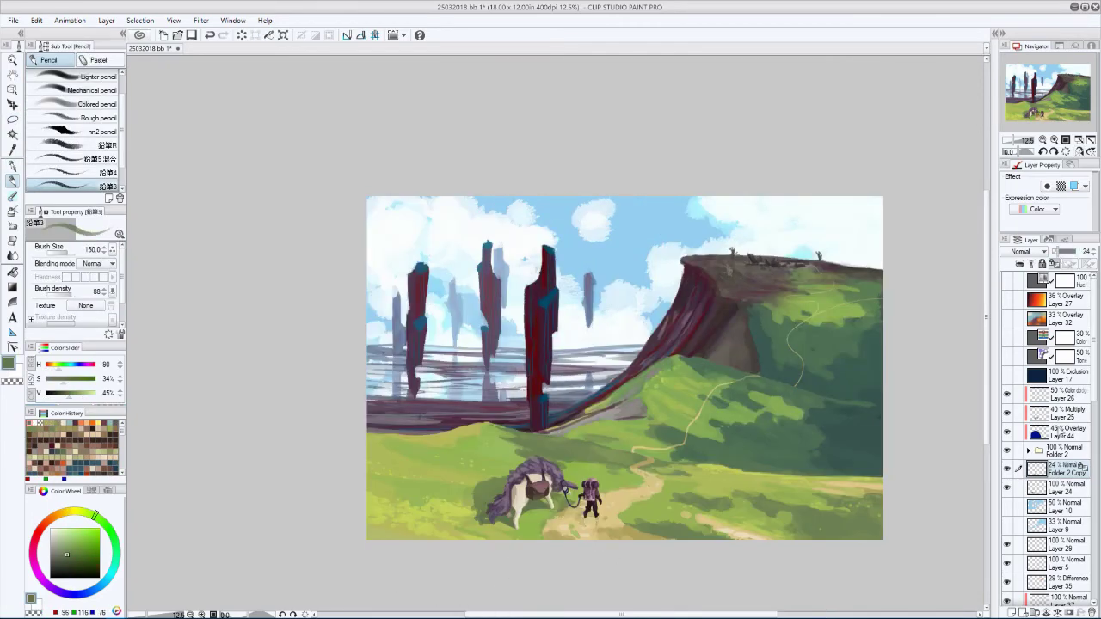
- Paint muted green around the traveller on Layer 24 with the pencil at size 100 and hide the shadow copy
key("alt+bracketleft")
key("h")
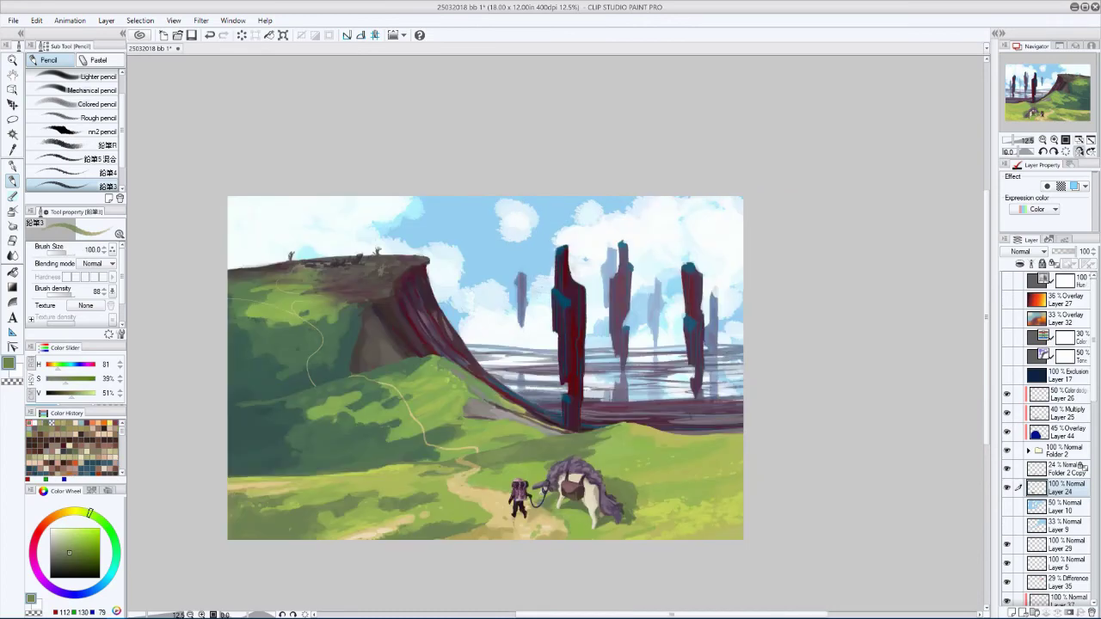
key("h")
key("bracketleft")
key("bracketleft")
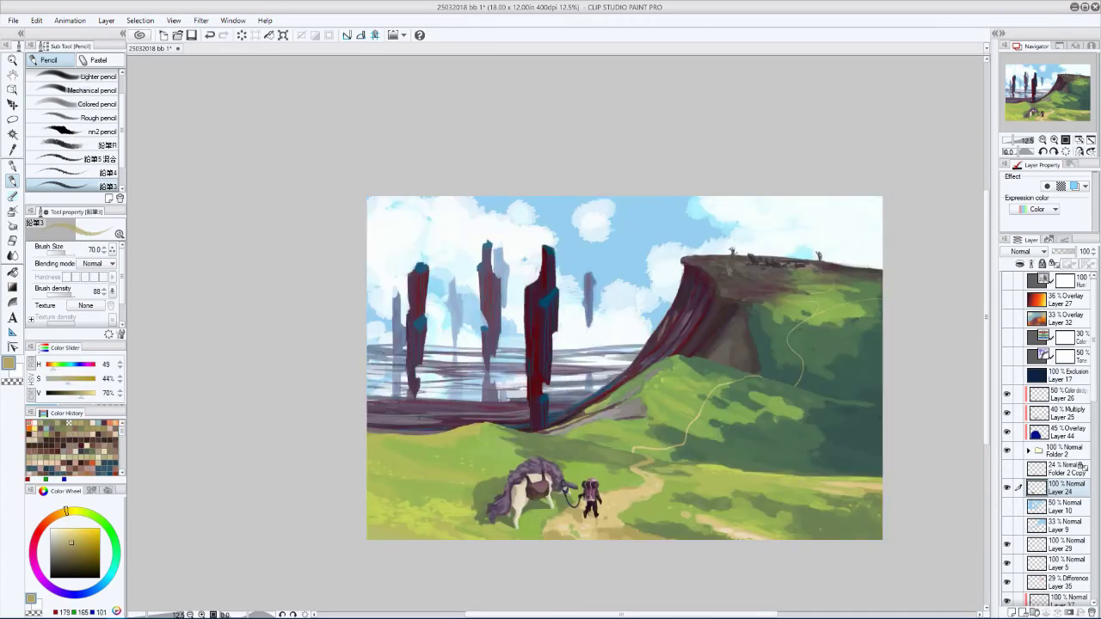
- Refine the path beneath the traveller on Layer 24 with olive tan tones using the pencil at sizes 60 and 70
key("h")
key("h")
key("h")
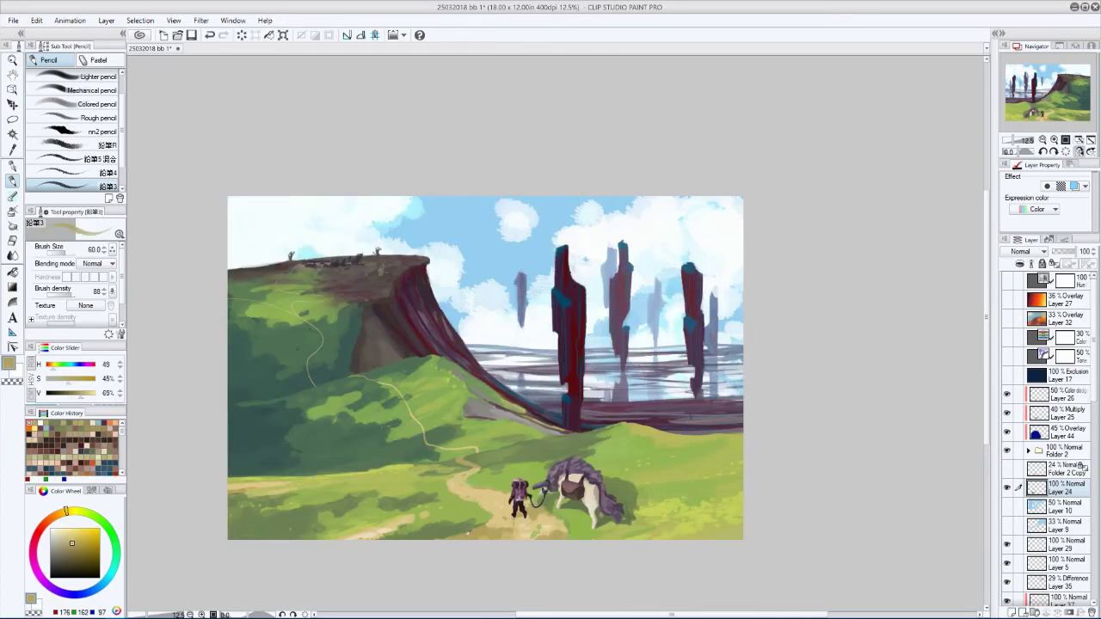
left_click(533, 514, "alt")
key("bracketright")
key("h")
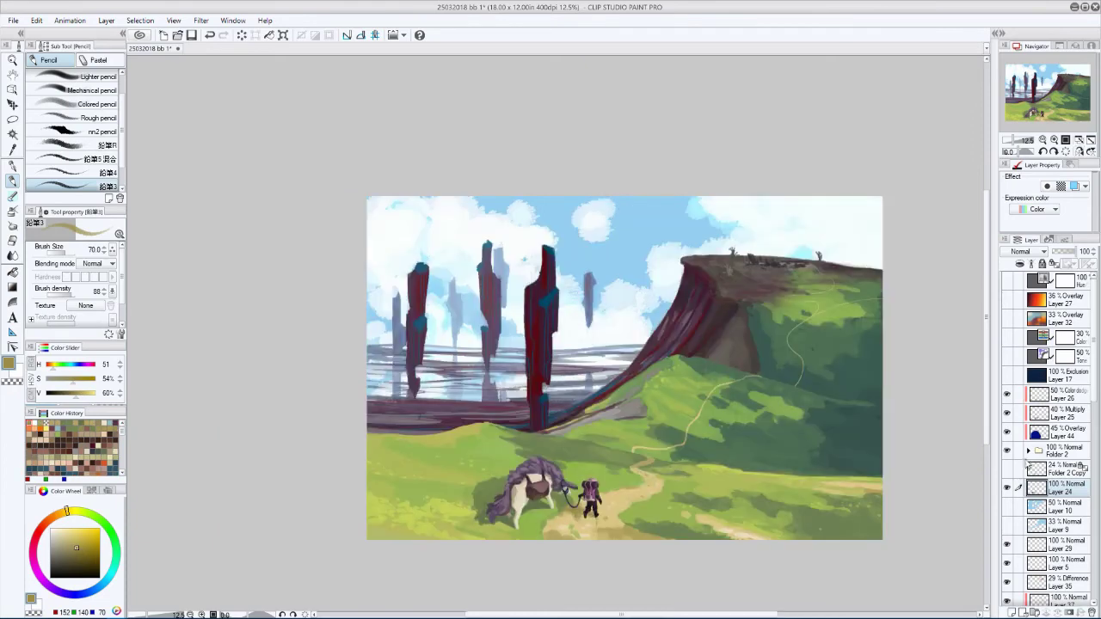
- Show Overlay Layer 32, Exclusion Layer 17 and the colour balance layer again, checking the values in greyscale
left_click(1007, 318)
left_click(1011, 325)
left_click(1008, 374)
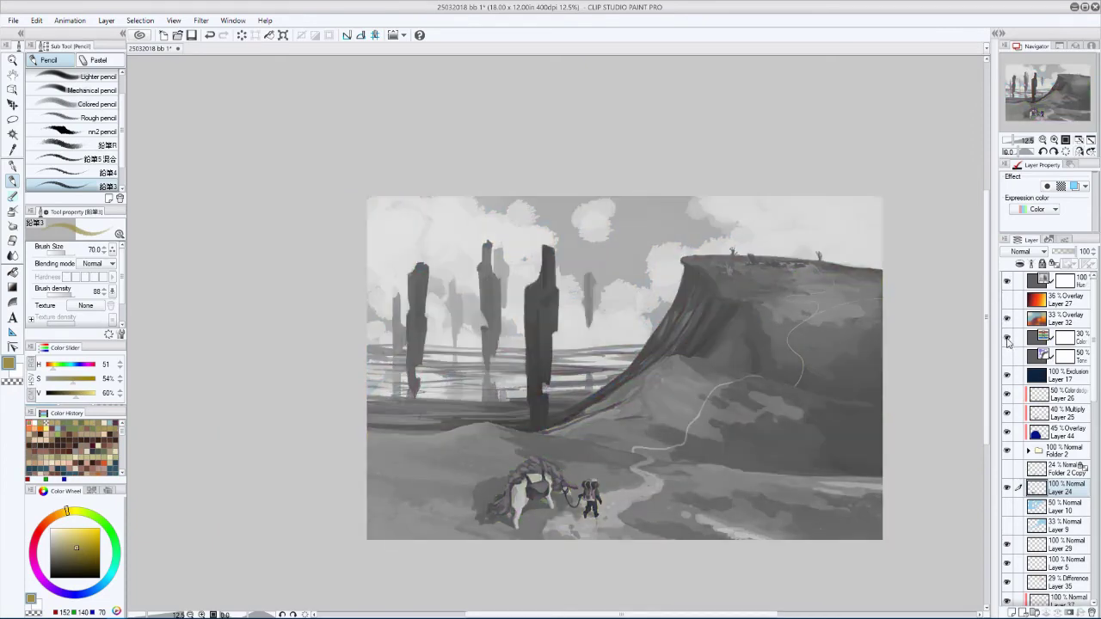
left_click(1008, 336)
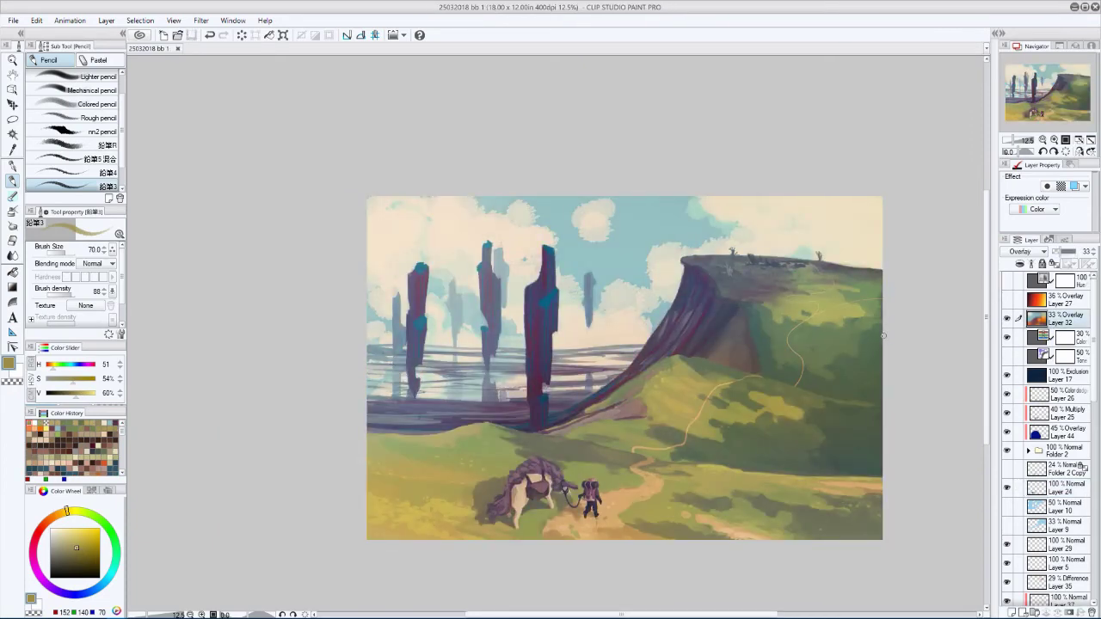
- Add a tone curve correction layer above Overlay Layer 32 with an S-shaped contrast curve
key("ctrl+m")
left_click_drag(256, 366, 280, 302)
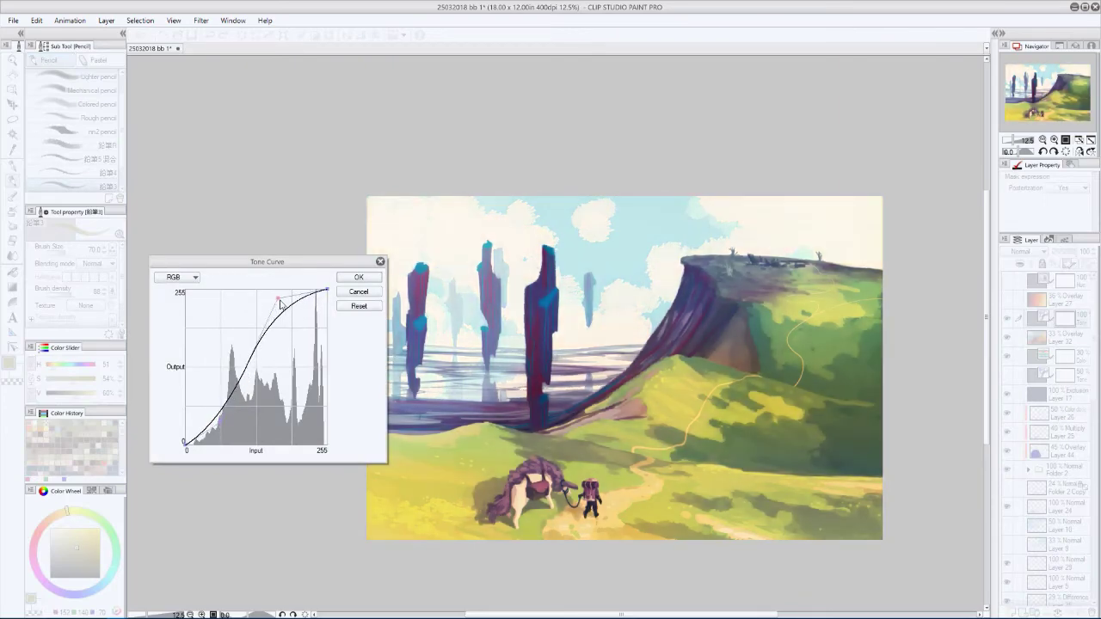
key("Escape")
- Compare the correction layers on and off, and lower the new tone curve layer to 30% opacity
left_click(1008, 356)
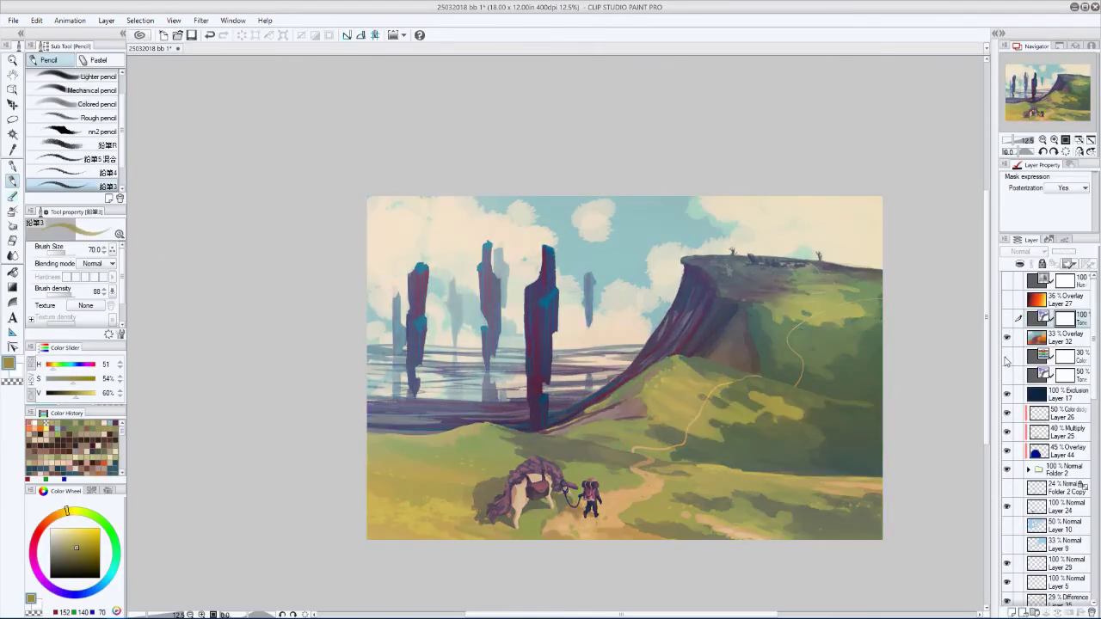
left_click(1008, 393)
left_click(1007, 318)
key("h")
key("h")
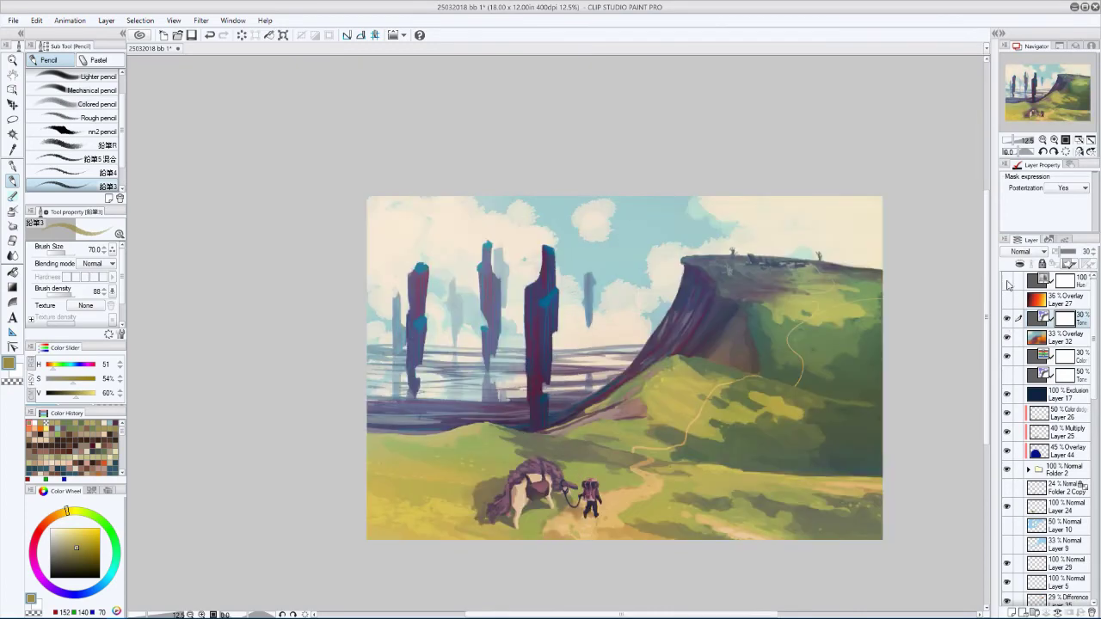
scroll(258, 297, "up", 1)
left_click_drag(257, 297, 276, 307)
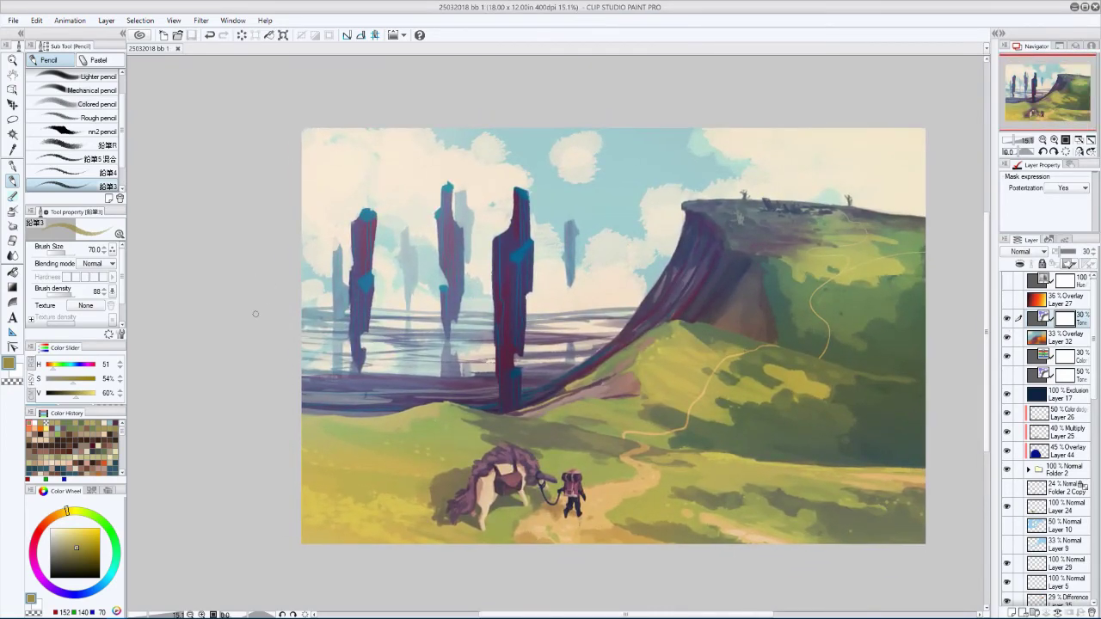
- Add a new layer above the tone curve layer and fill it with olive
key("ctrl+shift+n")
key("g")
left_click(344, 437)
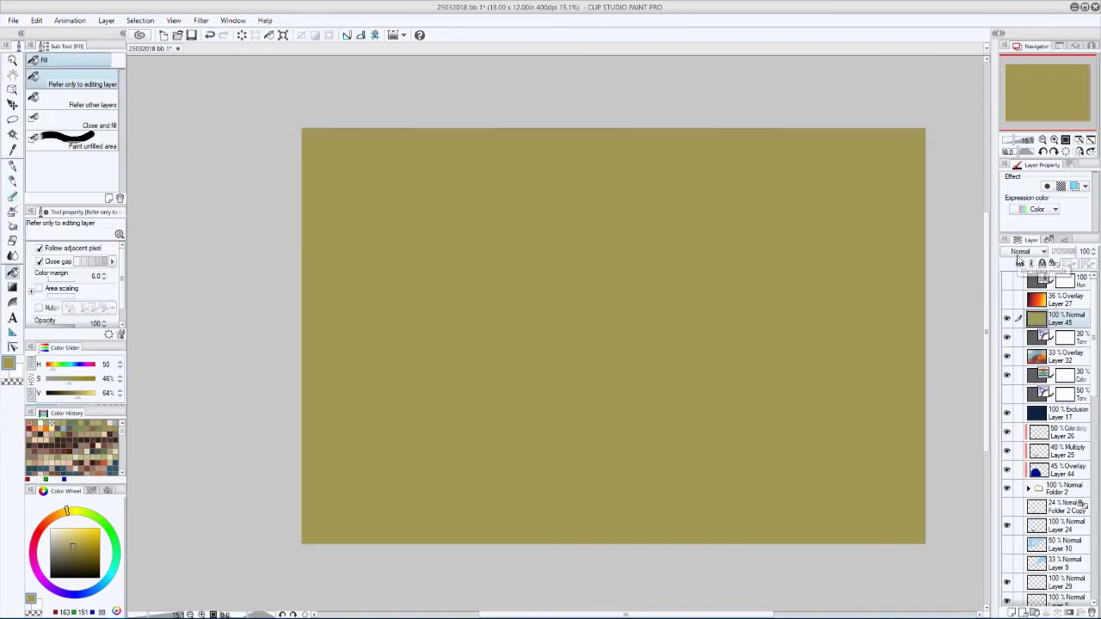
- Set the olive fill layer's blending mode to Brightness at 10% opacity, and hide the layer
scroll(1022, 253, "down", 9)
scroll(1022, 253, "down", 13)
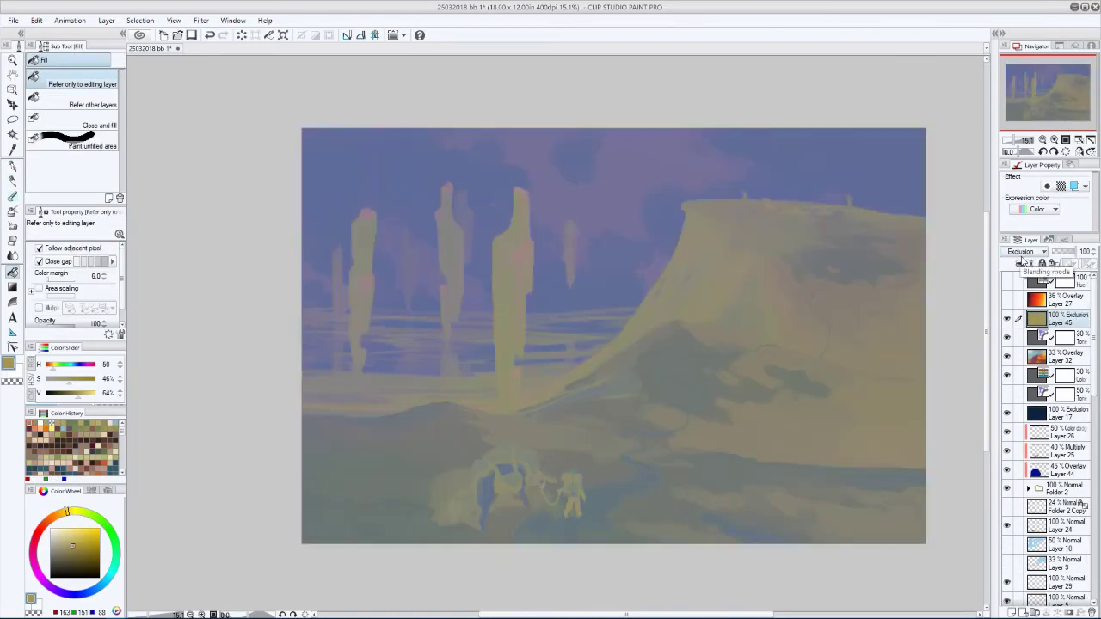
scroll(1023, 258, "down", 4)
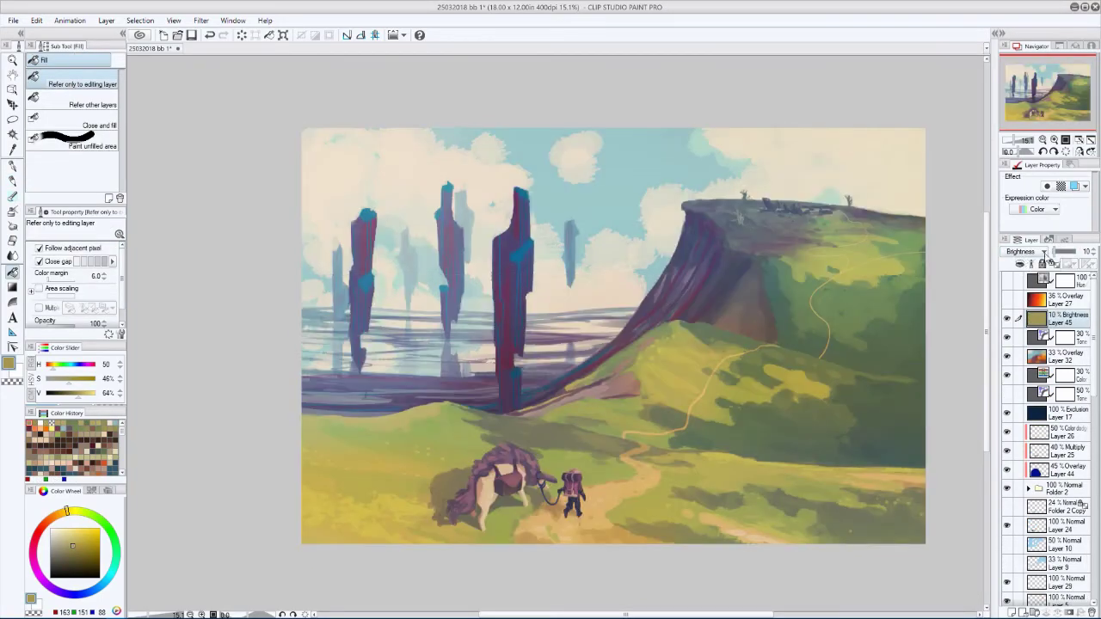
left_click(1007, 318)
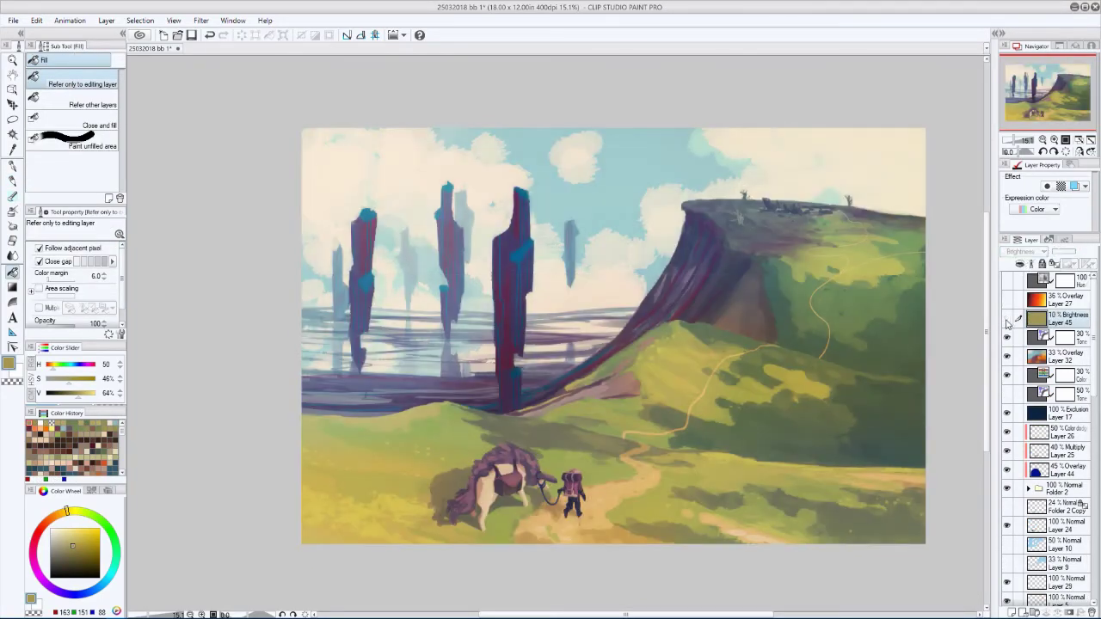
- Raise Overlay Layer 32 to 50% opacity and compare the scene with the layer on and off
left_click(1058, 356)
key("h")
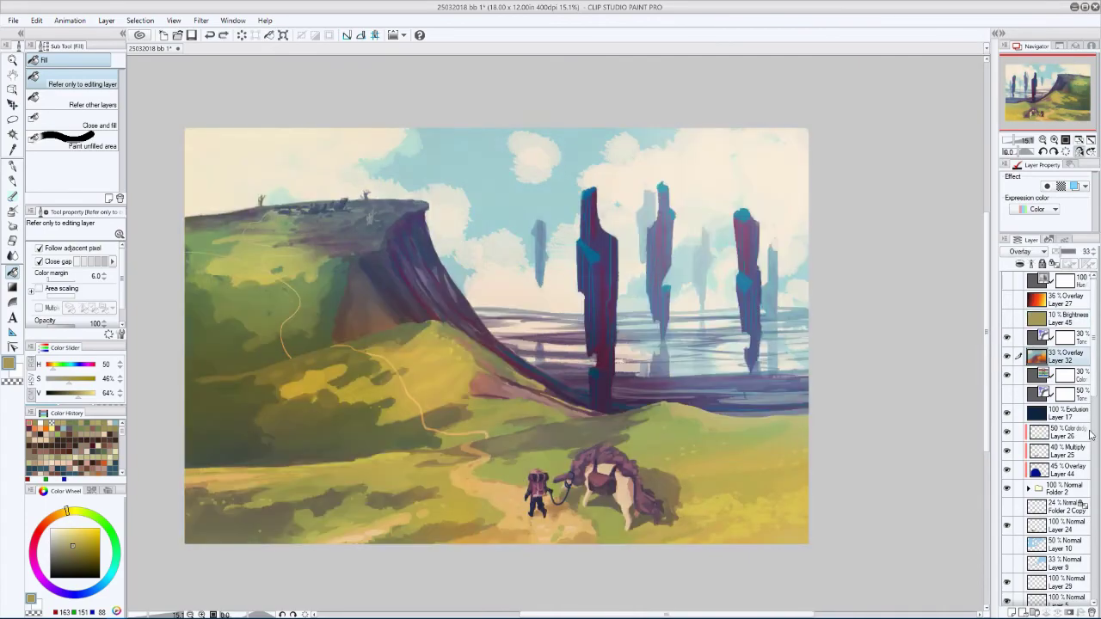
key("h")
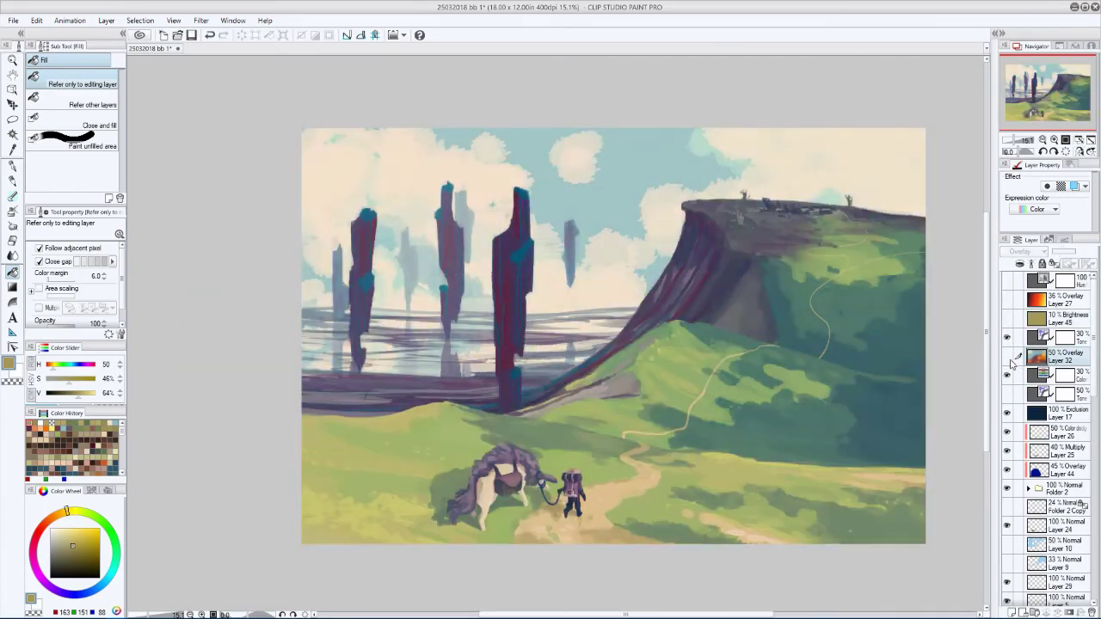
left_click(1008, 356)
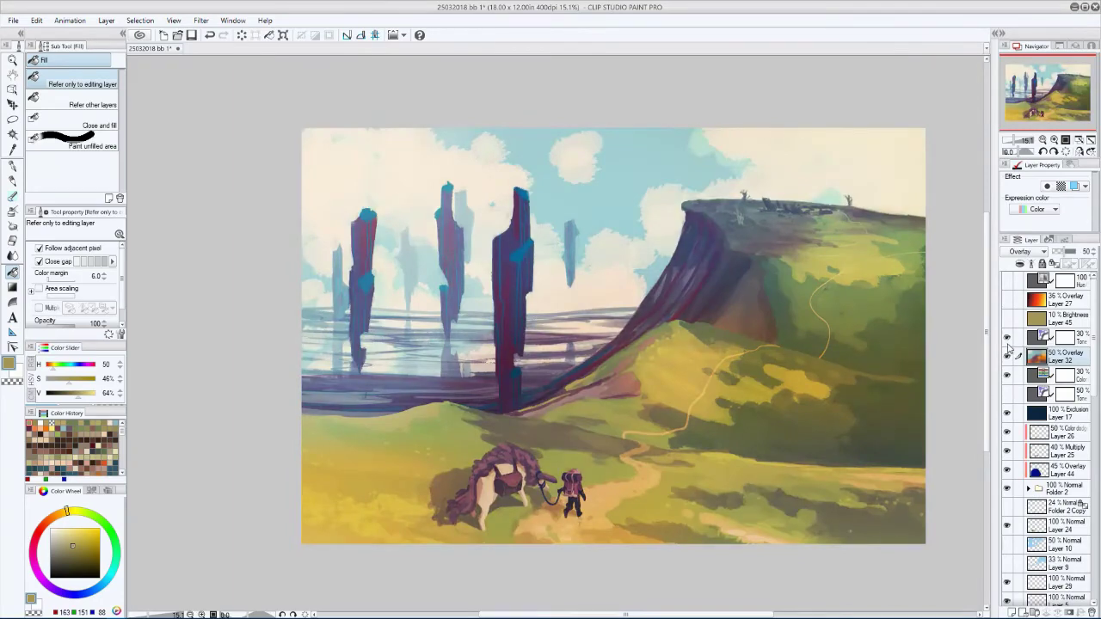
- Check the mirrored painting's values in greyscale
key("h")
left_click(1007, 281)
key("ctrl+m")
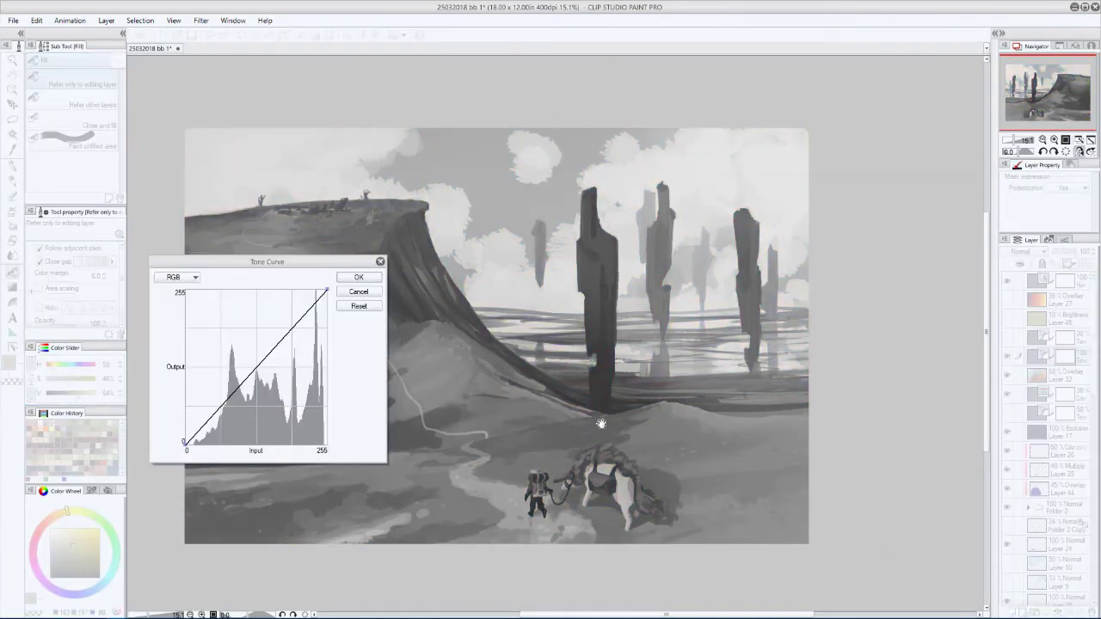
key("Escape")
left_click(1008, 281)
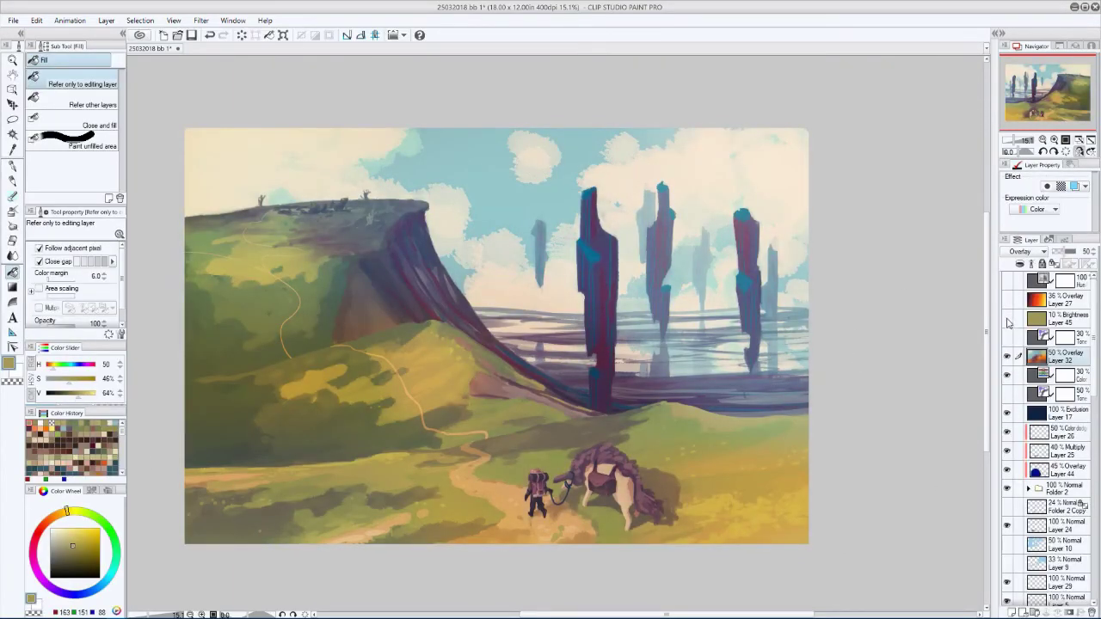
- Show the 30% tone curve layer and mask parts of it out with the Soft airbrush at sizes 2000 and 800
key("h")
key("ctrl+plus")
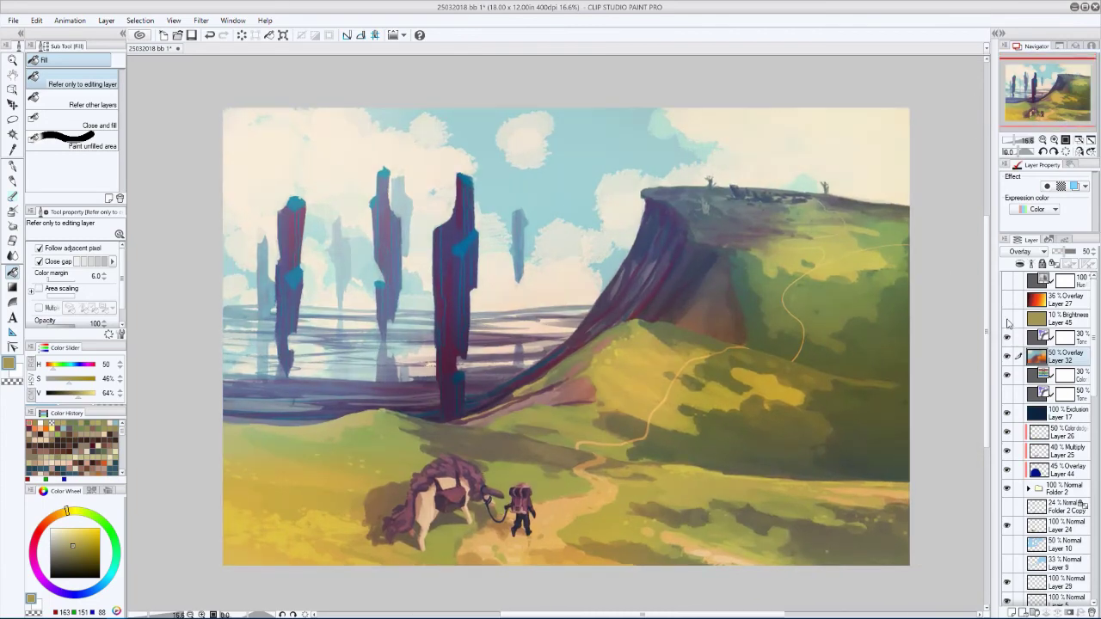
left_click(1017, 337)
key("b")
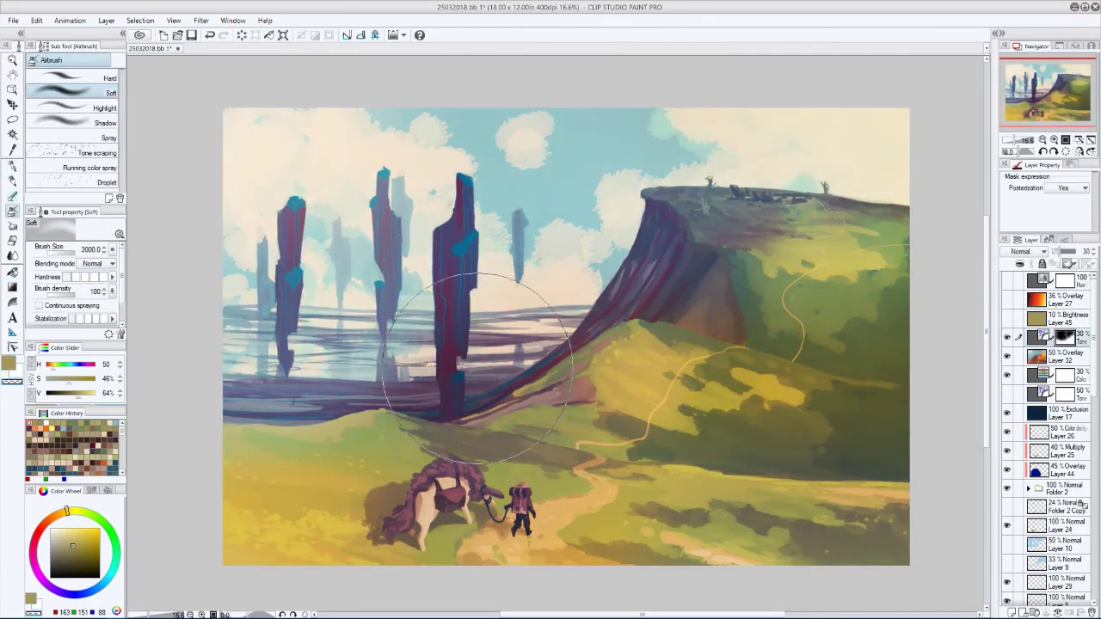
key("h")
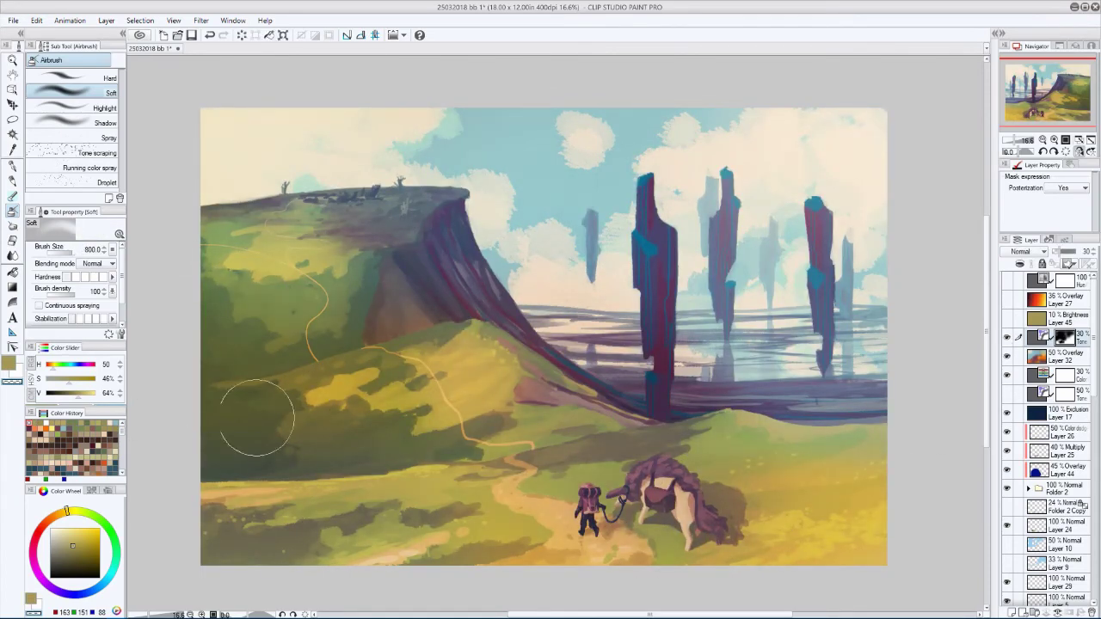
key("h")
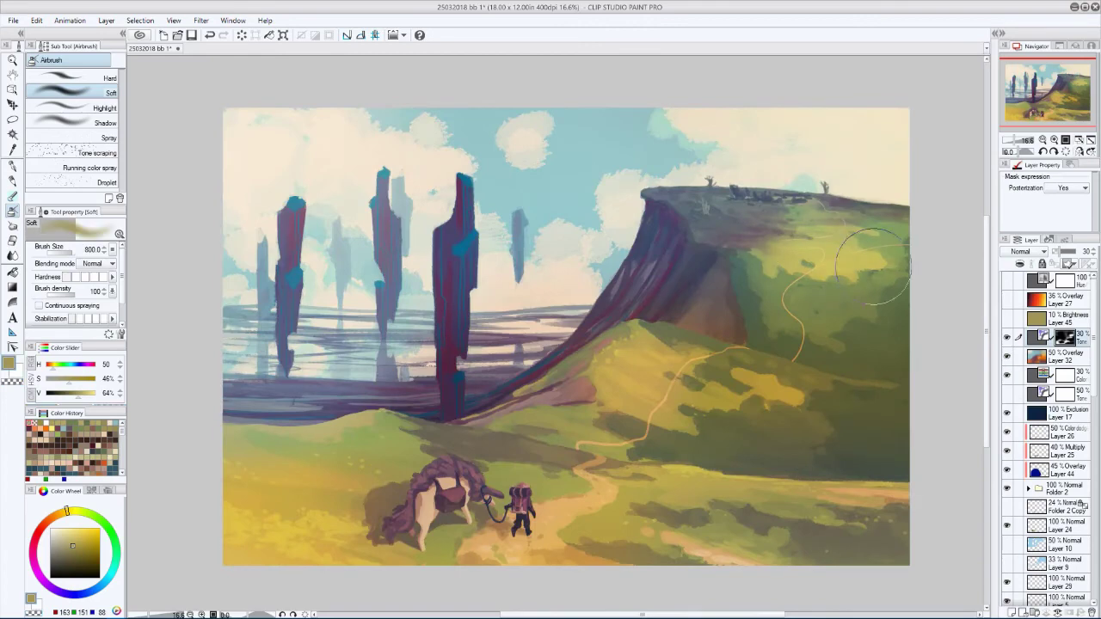
key("h")
- Airbrush dark brown and plum over the clifftop on Overlay Layer 32 with the Soft airbrush at size 800
left_click(284, 250, "alt")
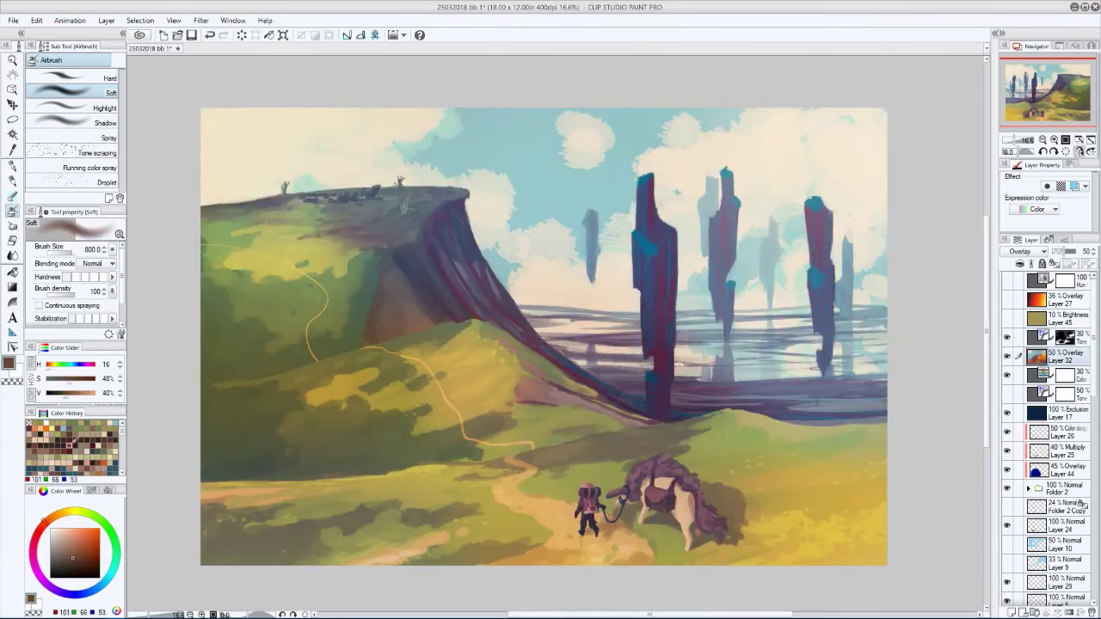
key("h")
left_click(499, 288, "alt")
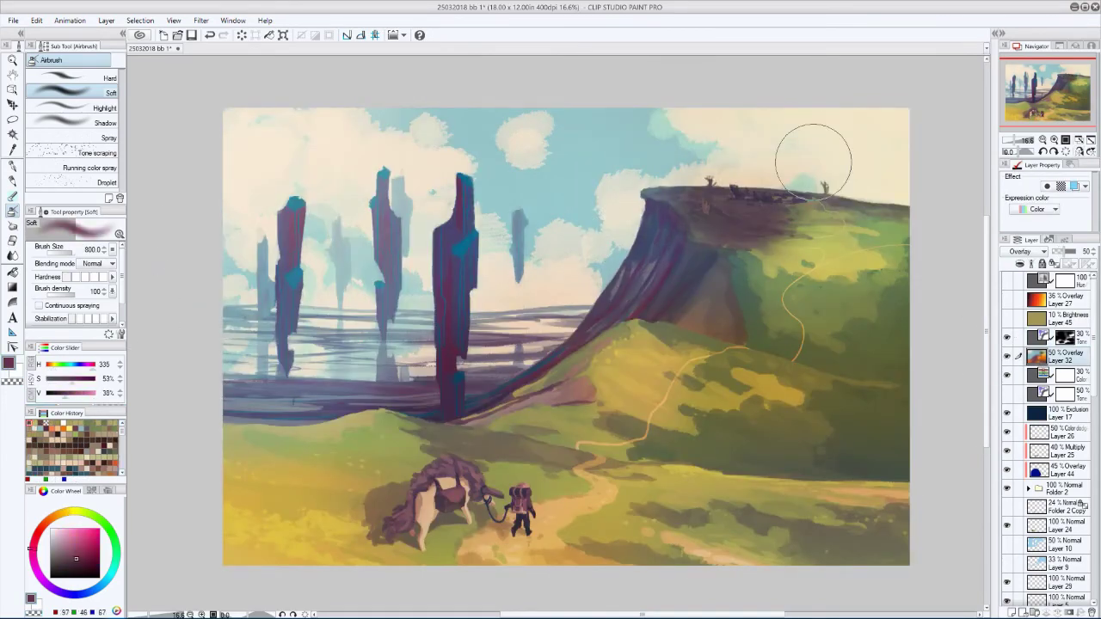
key("h")
key("h")
scroll(349, 306, "down", 3)
key("h")
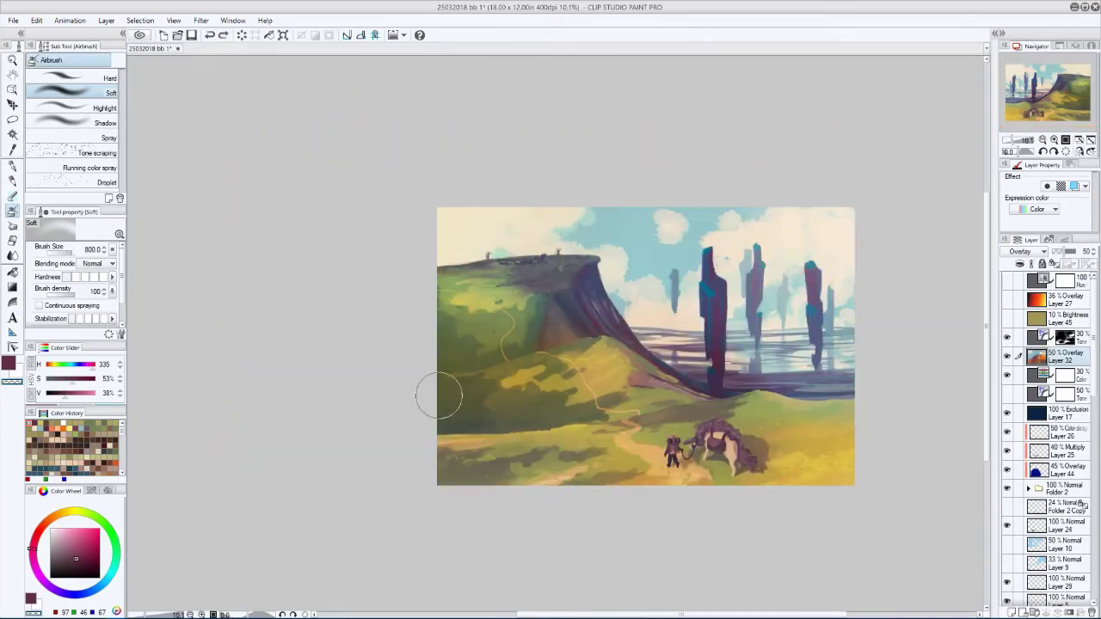
key("h")
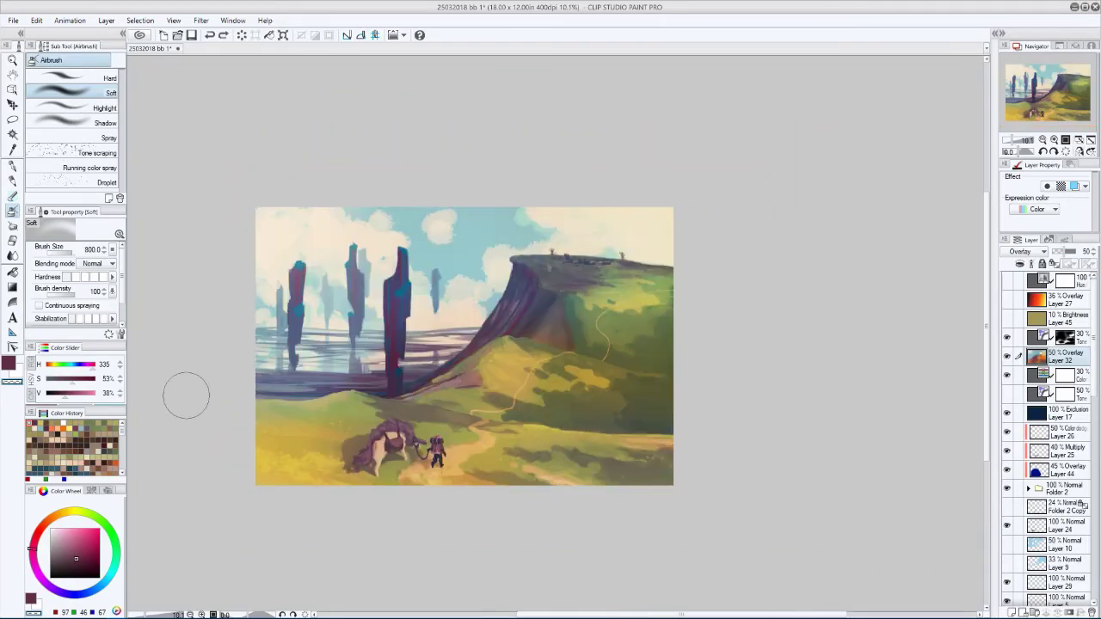
- Airbrush a lighter reddish brown over the cliff on Overlay Layer 32
left_click(572, 271, "alt")
key("h")
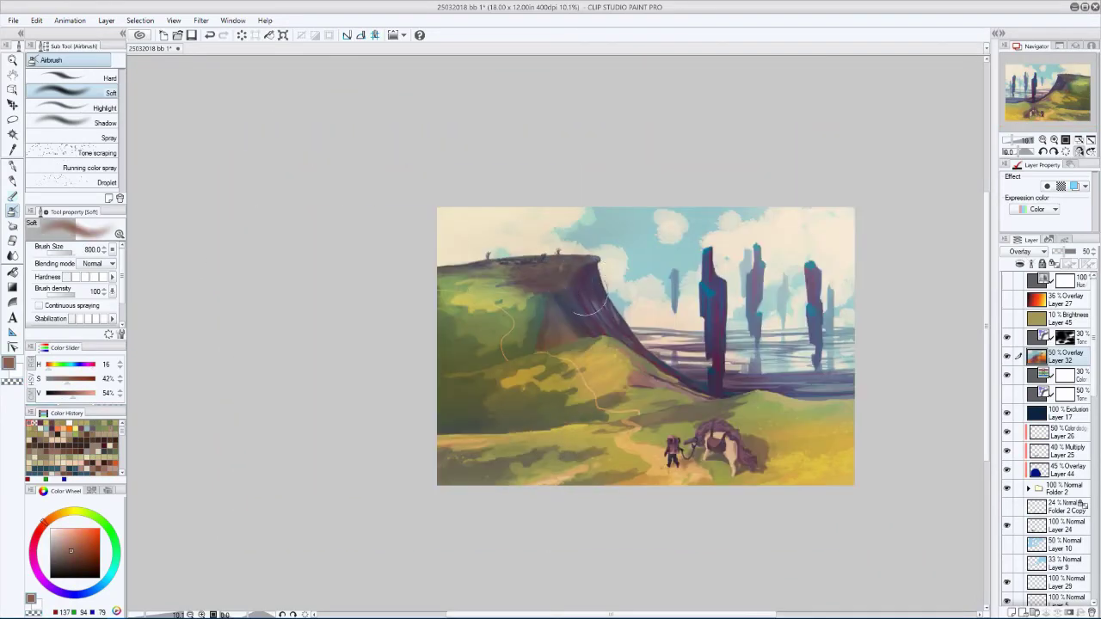
key("h")
key("h")
- Enlarge the Soft airbrush to 1000 and airbrush orange, tan and darker brown tones over the scene on Overlay Layer 32
key("bracketright")
key("bracketright")
key("bracketright")
key("bracketright")
key("bracketright")
key("x")
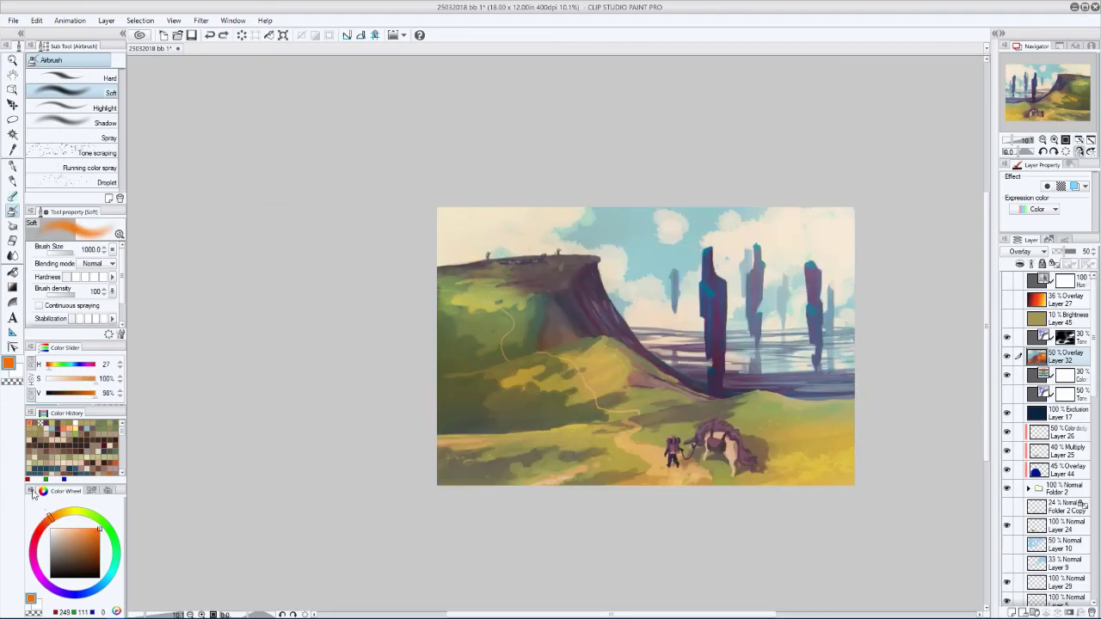
left_click(507, 293, "alt")
key("h")
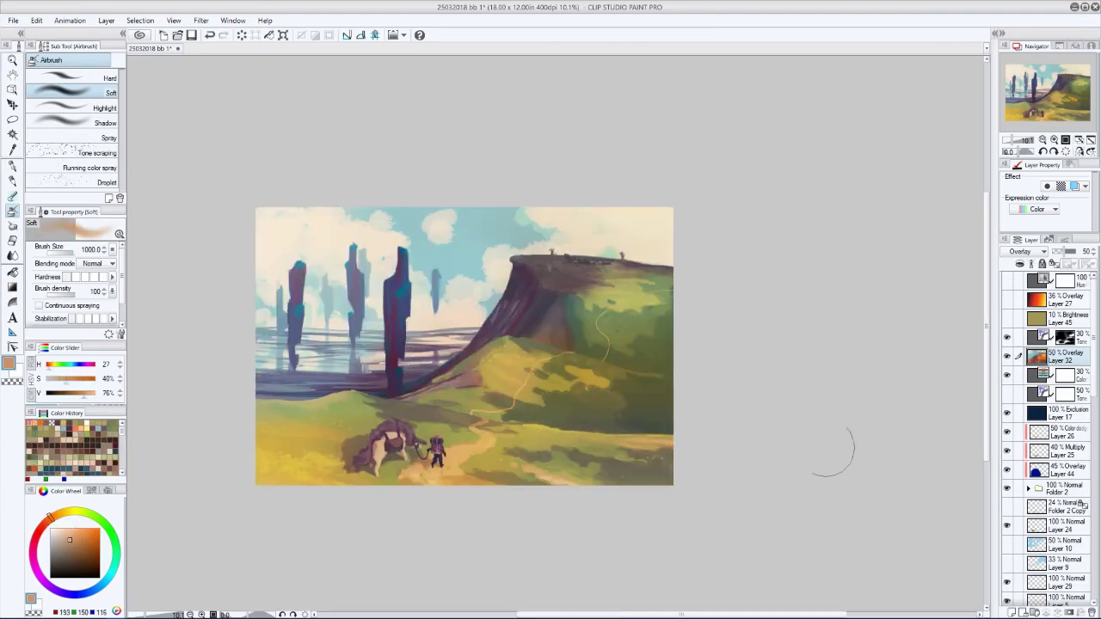
scroll(710, 477, "up", 1)
left_click(1007, 357)
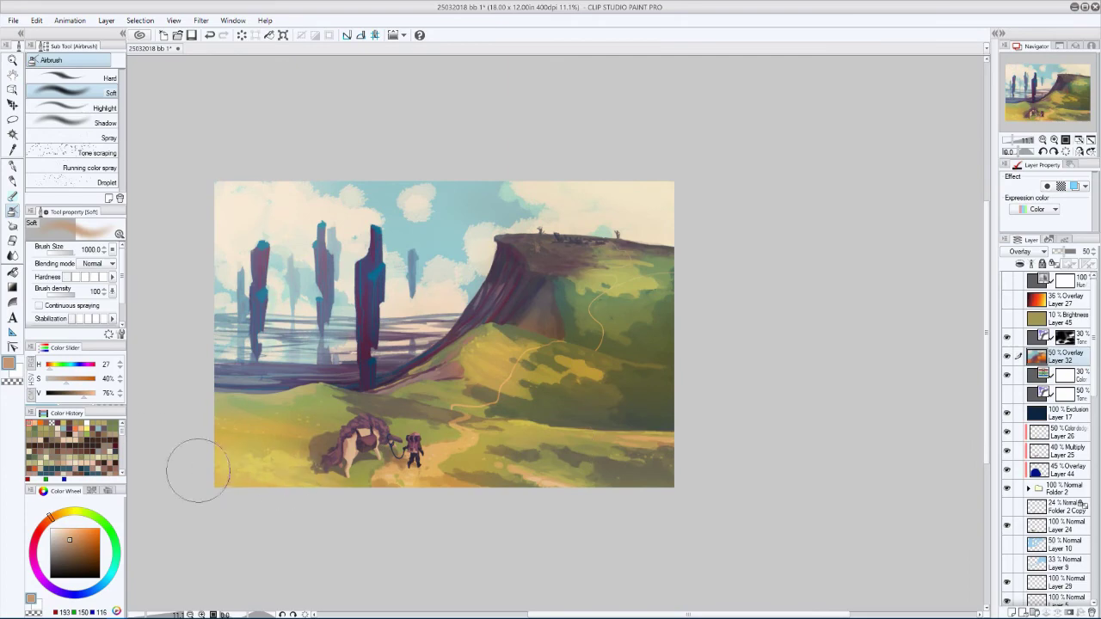
left_click(338, 469, "alt")
key("h")
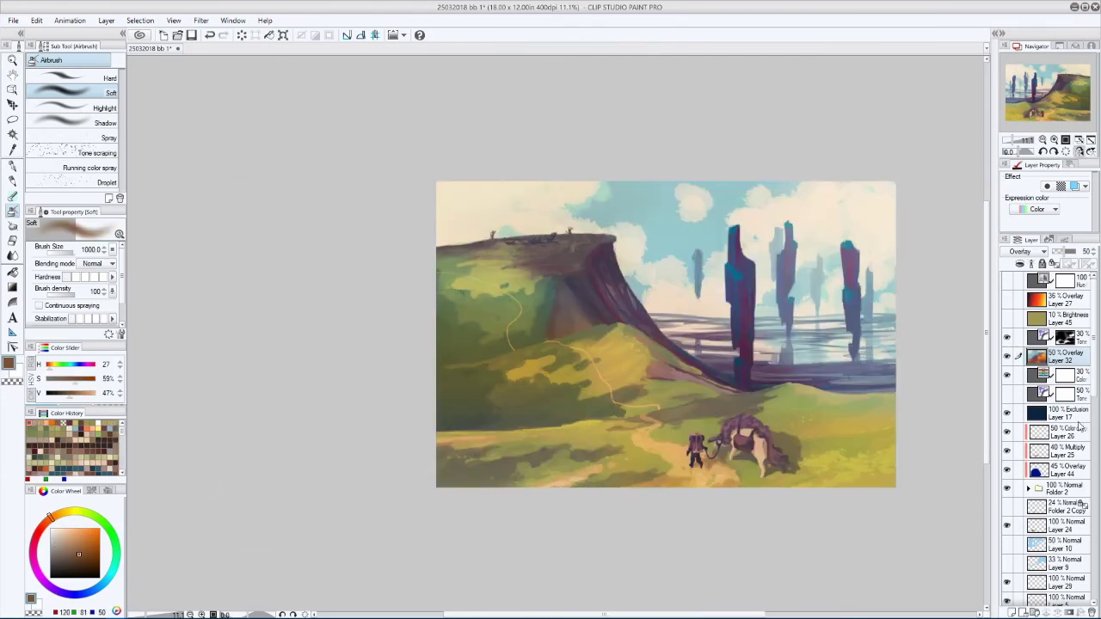
- Compare the painting in normal and mirrored view with Overlay Layer 32 on and off
left_click(1008, 356)
key("h")
left_click(1008, 357)
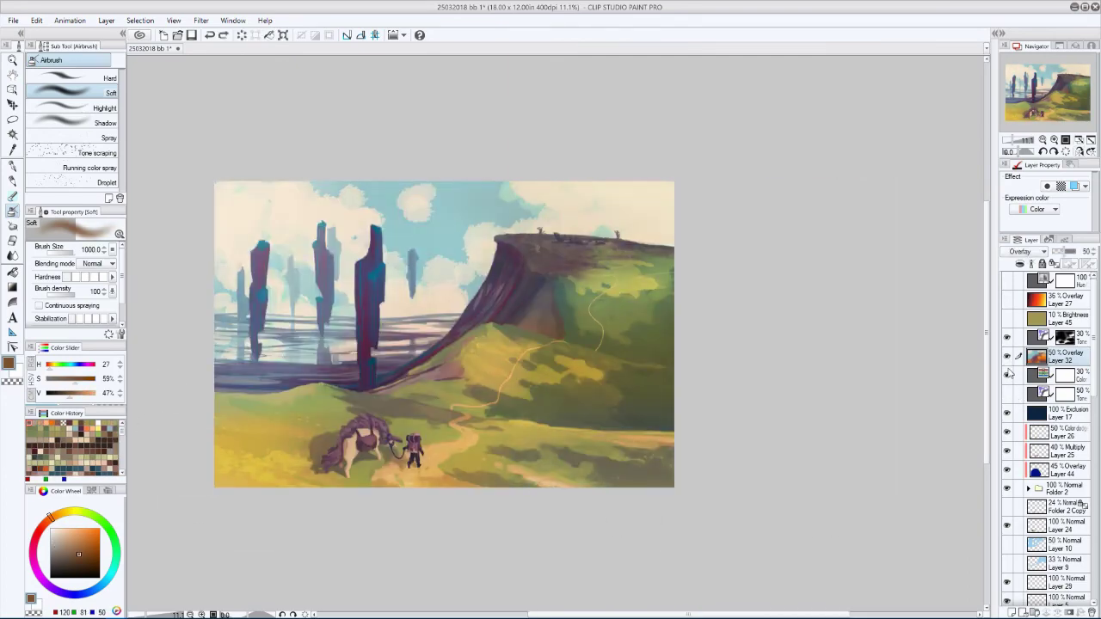
left_click(1008, 357)
- Lower Overlay Layer 32 to 30% opacity, set Overlay Layer 27 to 20% opacity, and leave Layer 27 hidden
key("h")
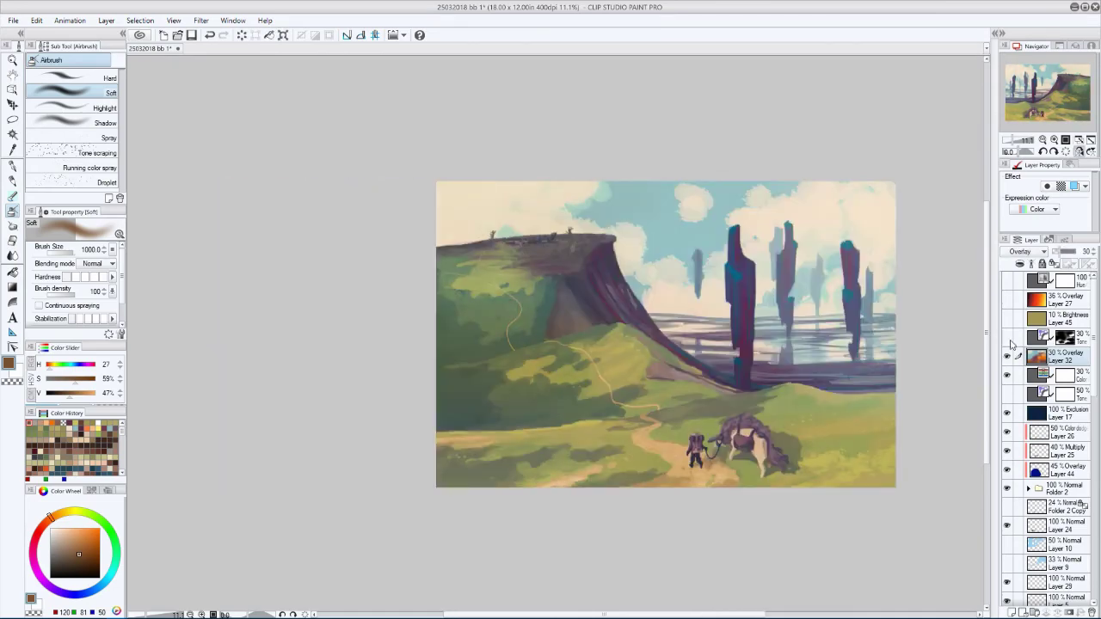
key("h")
left_click(1008, 355)
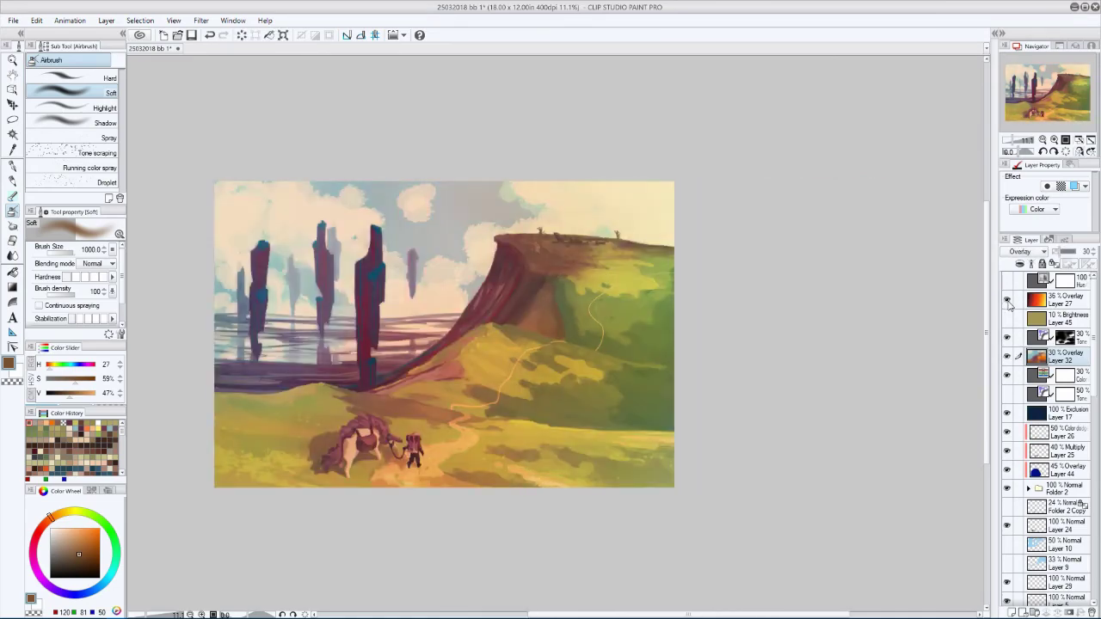
left_click(1067, 356)
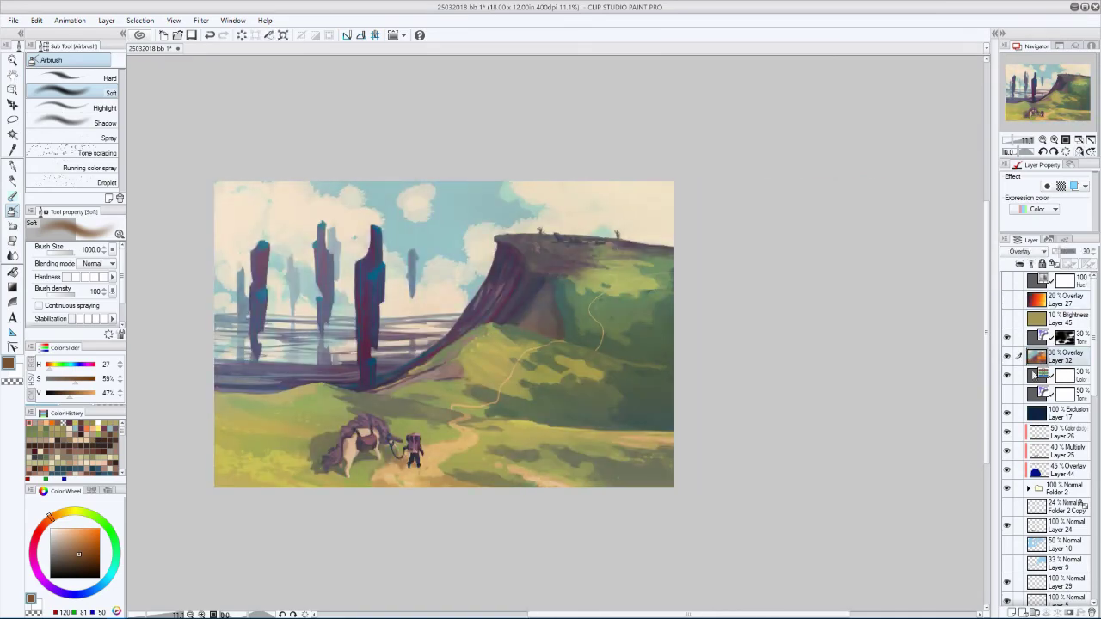
- Try a hue shift of 150 on Overlay Layer 32
key("ctrl+u")
left_click(77, 360)
left_click_drag(78, 364, 206, 370)
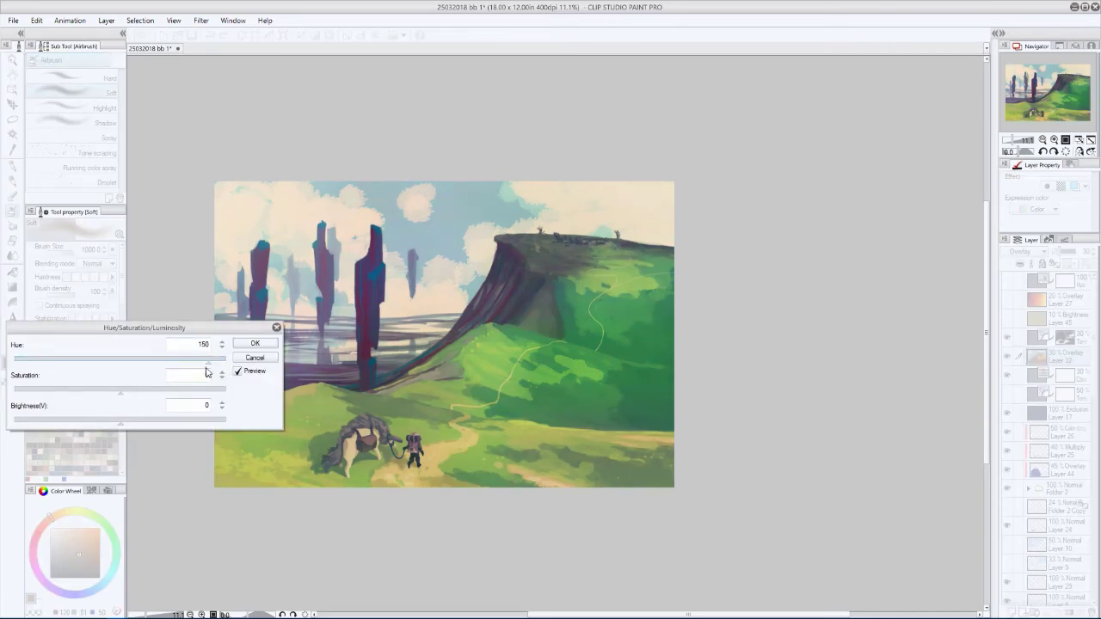
key("Return")
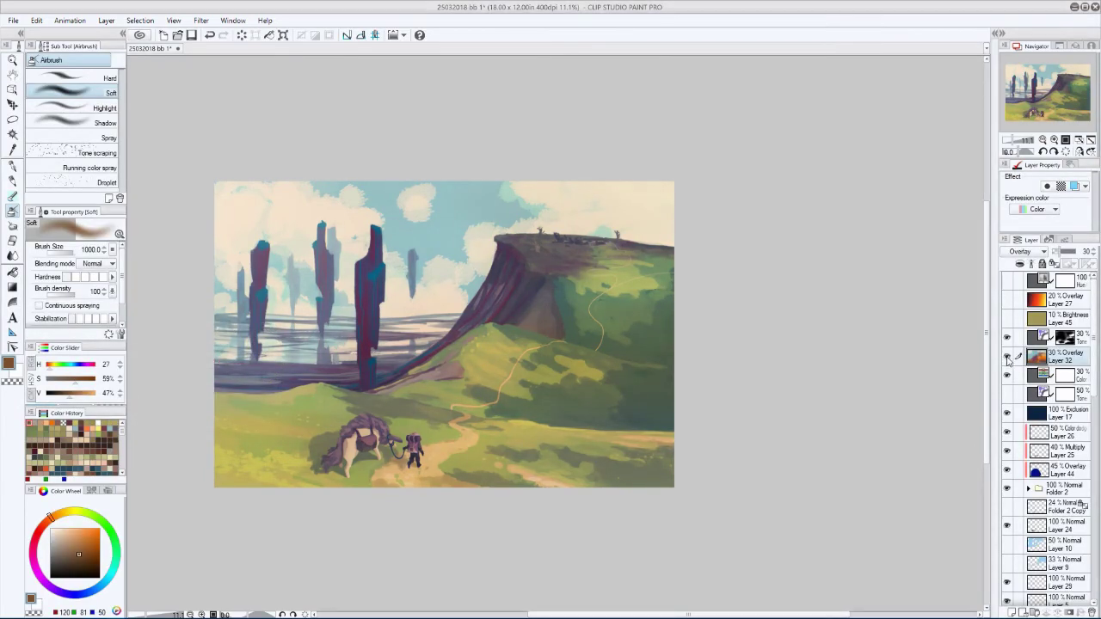
- Set Overlay Layer 32 to 50% opacity, compare the grading layers on and off, and hide the colour balance layer
key("h")
key("h")
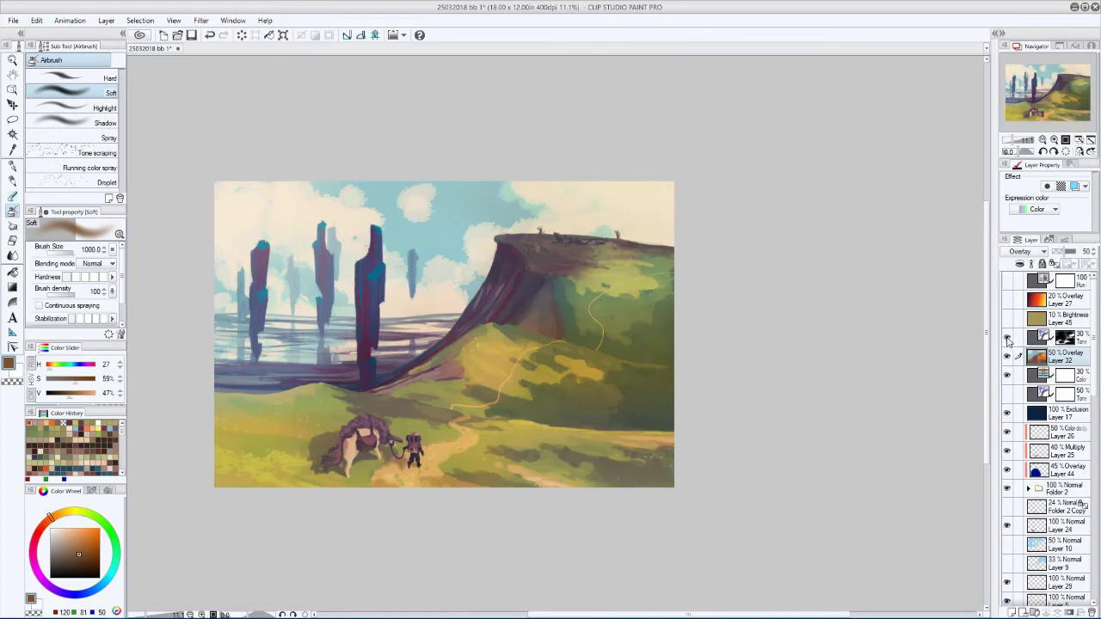
left_click(1007, 338)
left_click(1007, 355)
left_click(1008, 338)
key("ctrl+plus")
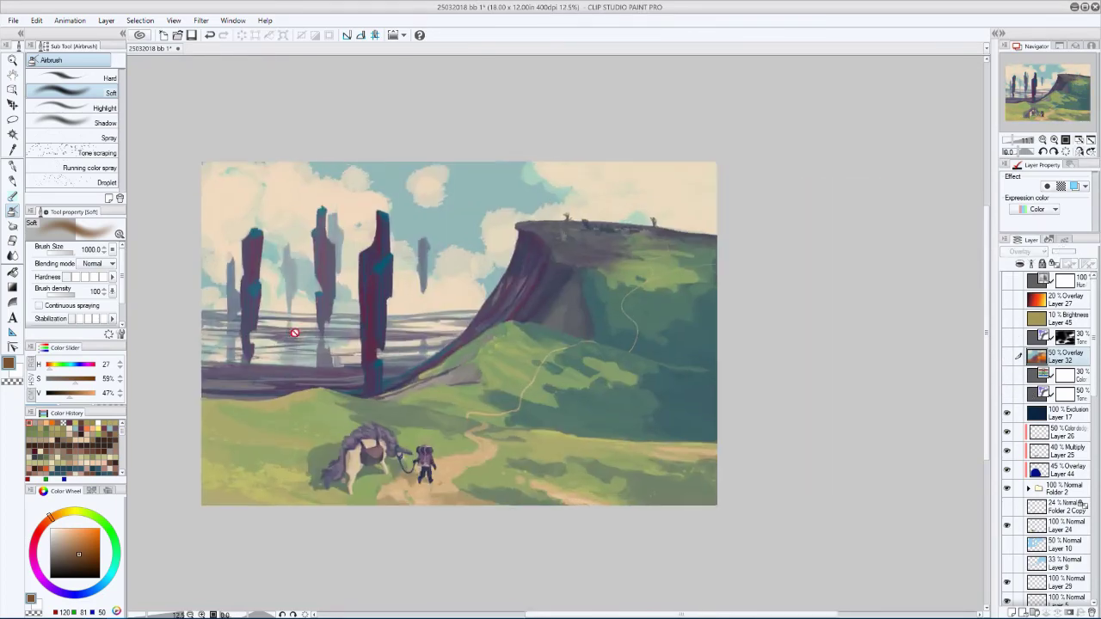
left_click(1007, 358)
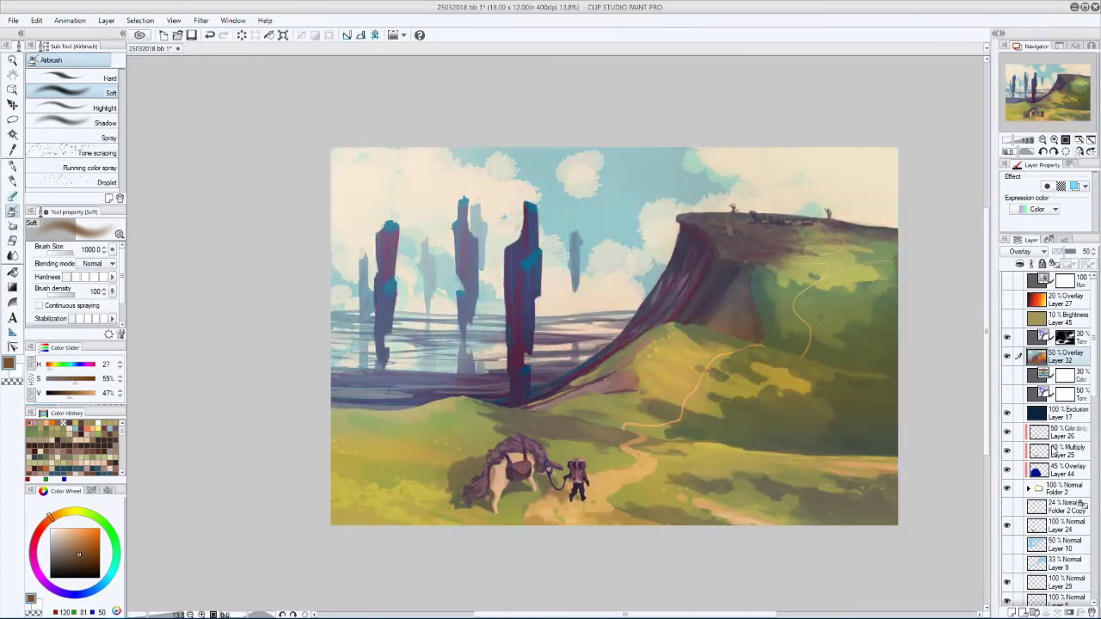
- On Overlay Layer 32, airbrush pale sky blue over the cliff at size 2000 and soften the foreground tint with transparent colour
left_click(639, 185, "alt")
key("h")
key("h")
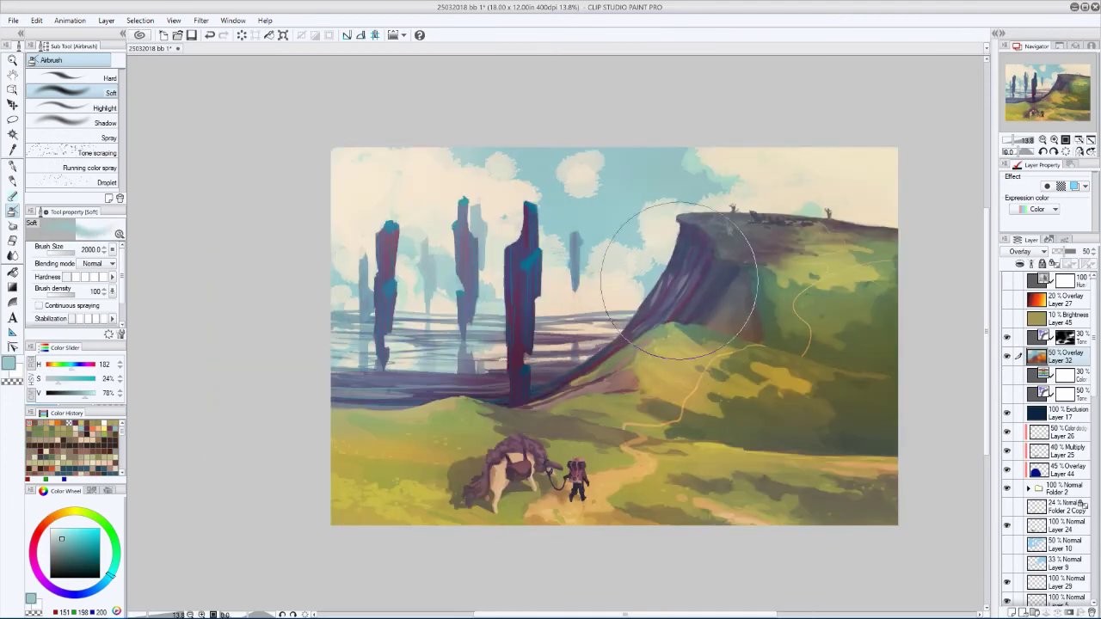
key("h")
key("bracketright")
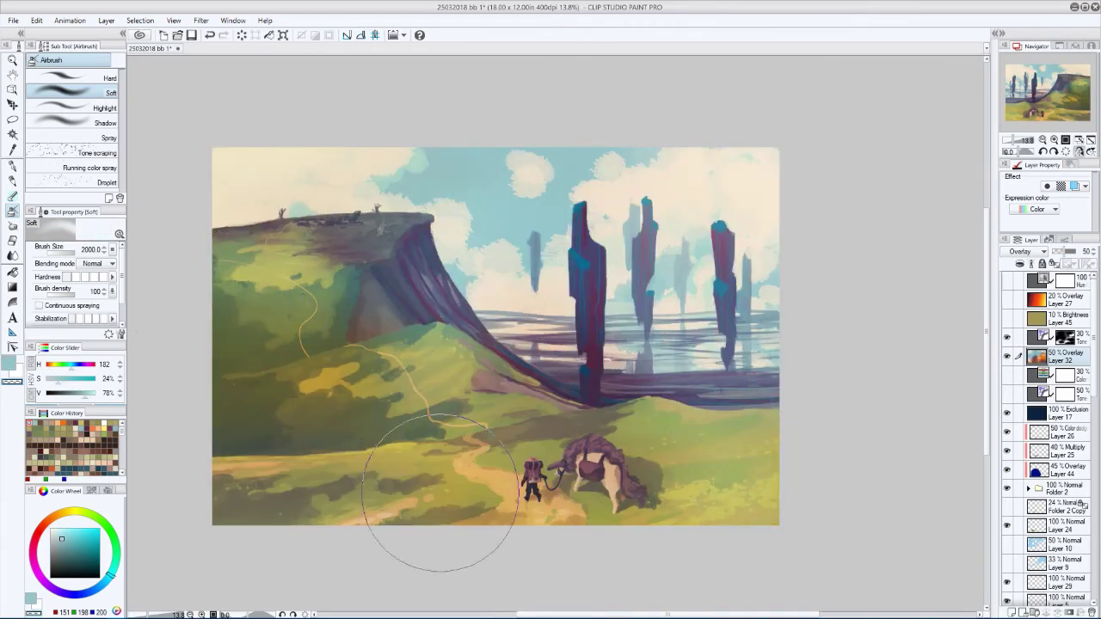
- Compare the scene without the masked tone curve layer and check the painting's values in greyscale
key("h")
key("h")
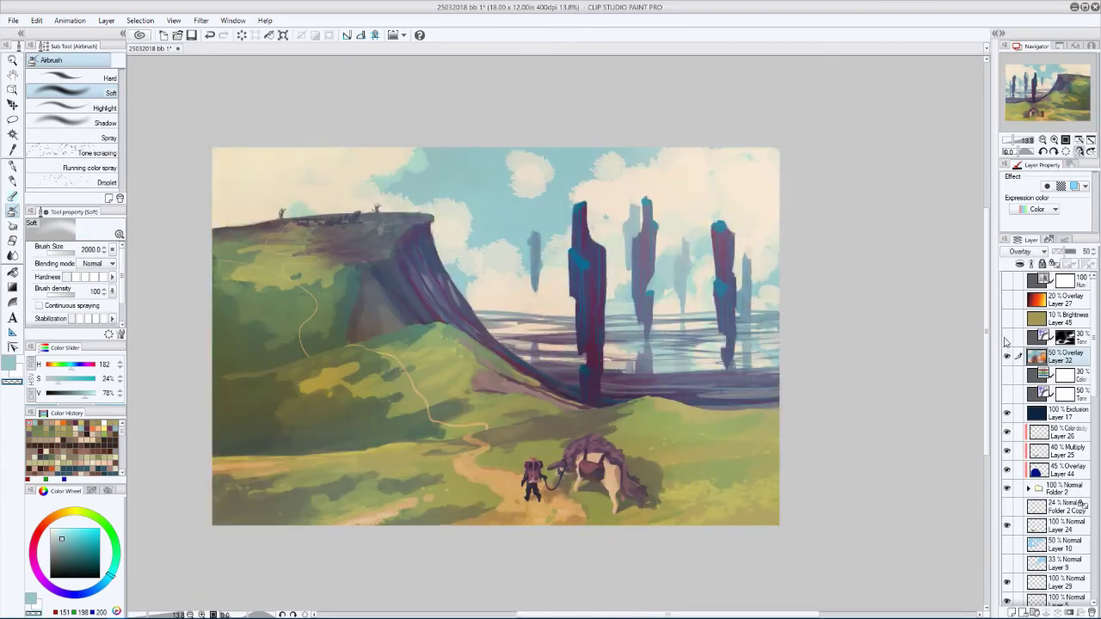
left_click(1008, 280)
left_click(1007, 280)
scroll(341, 430, "up", 2)
key("h")
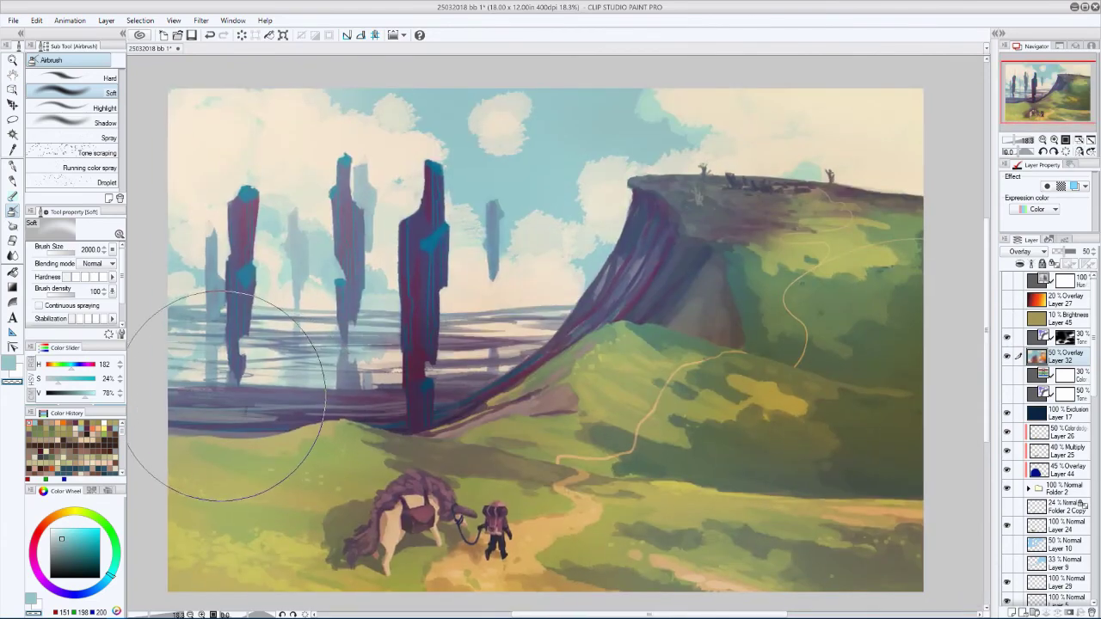
- Try a hue shift on Overlay Layer 44, which tints the traveller and pack animal
key("ctrl+u")
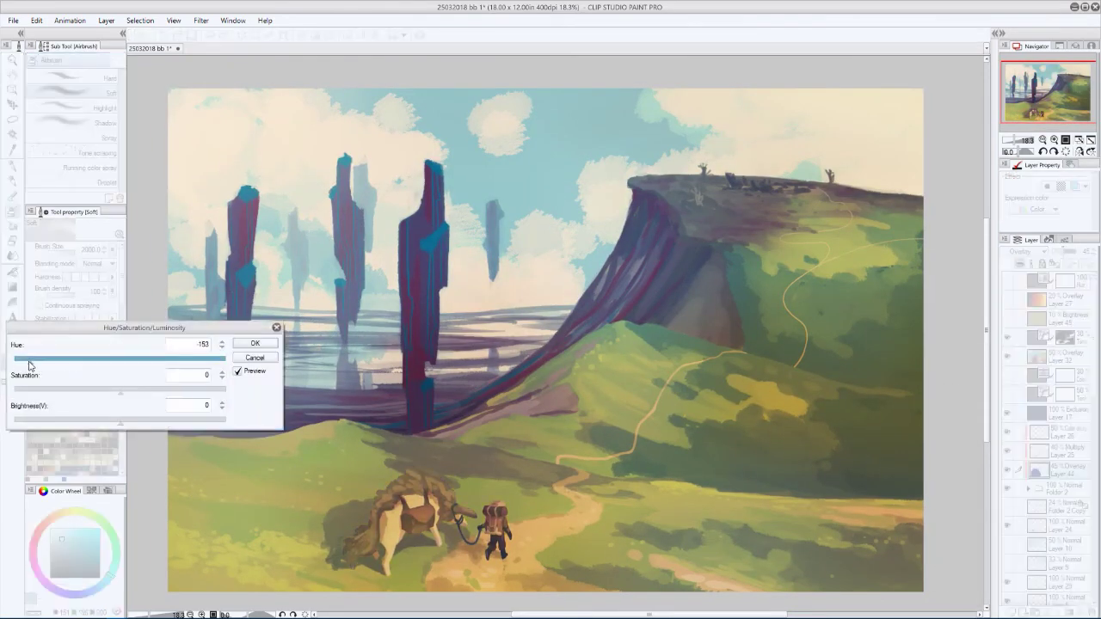
left_click_drag(149, 361, 175, 360)
key("Return")
key("h")
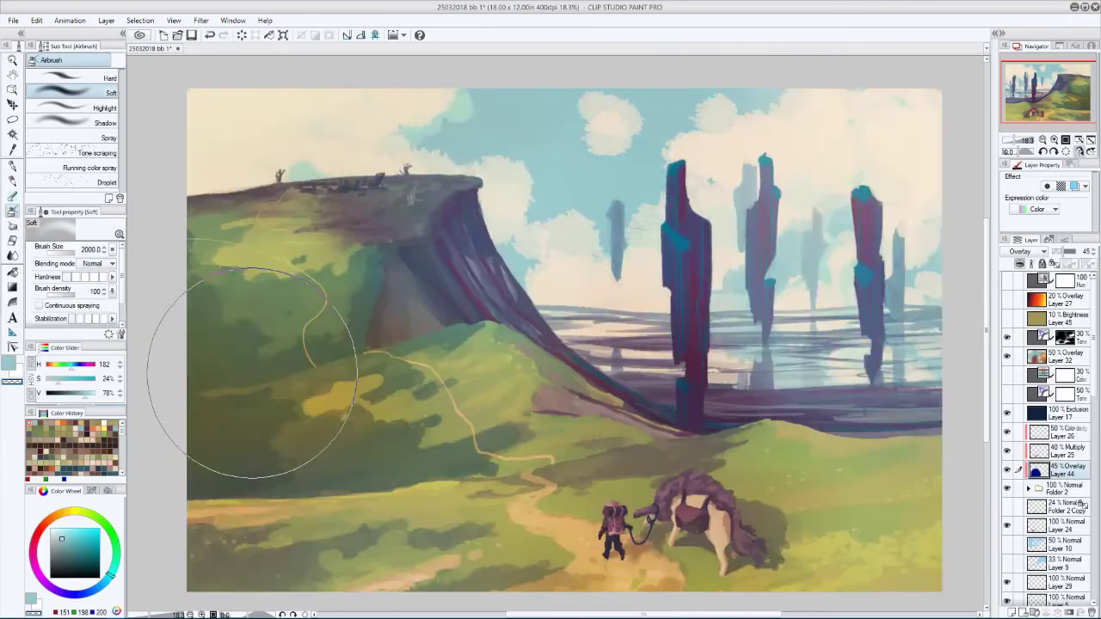
key("h")
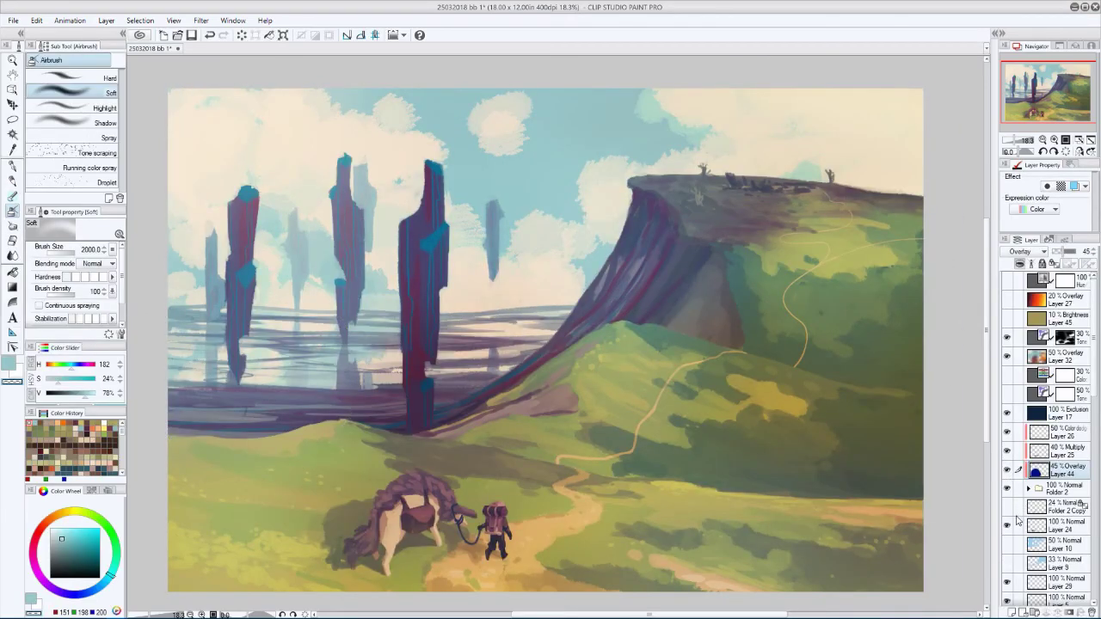
- Select Layer 16 and reduce the Soft airbrush size to 1000
scroll(1017, 445, "down", 5)
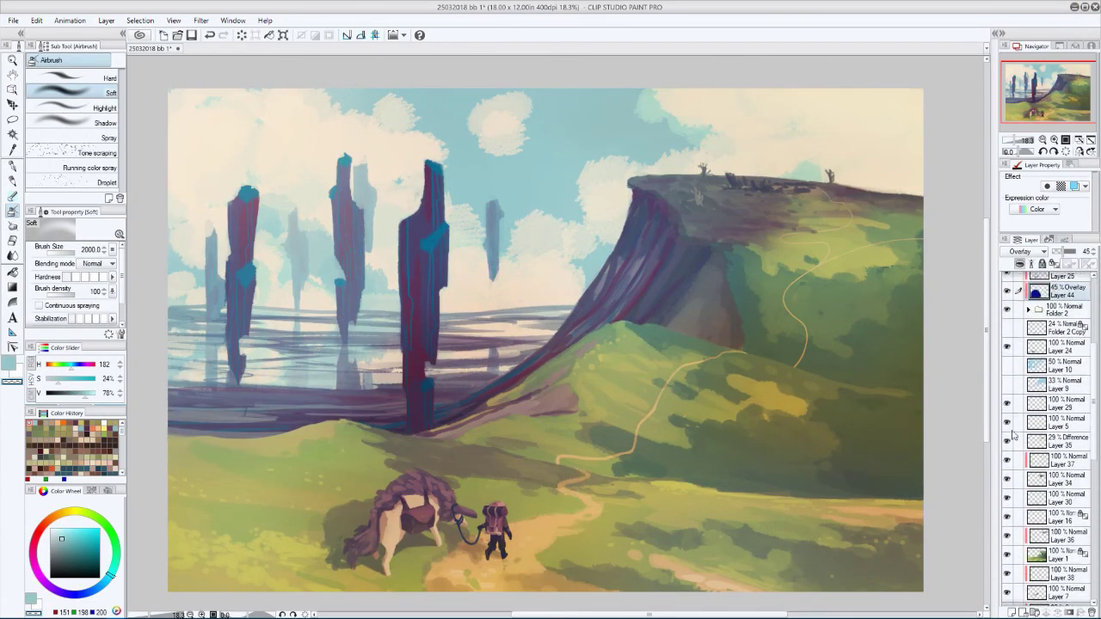
left_click(1036, 516)
key("bracketleft")
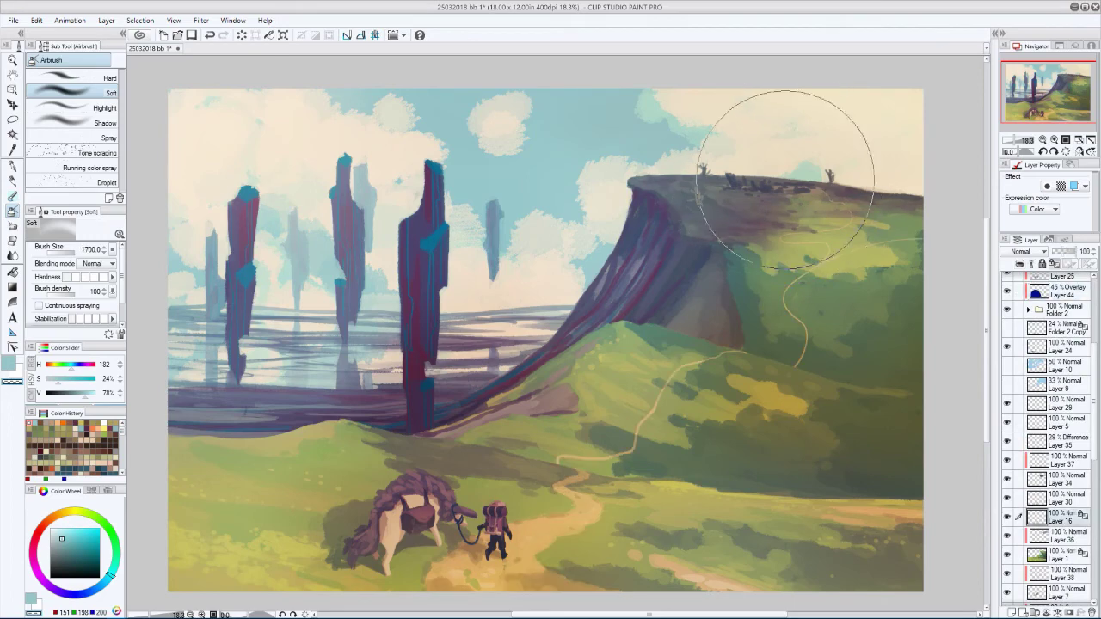
key("h")
- Compare the exclusion, colour balance and overlay layers on and off, leaving Overlay Layer 32 shown and the tone curve layer hidden
scroll(1046, 431, "up", 5)
left_click(1008, 414)
left_click(1007, 413)
left_click(1008, 420)
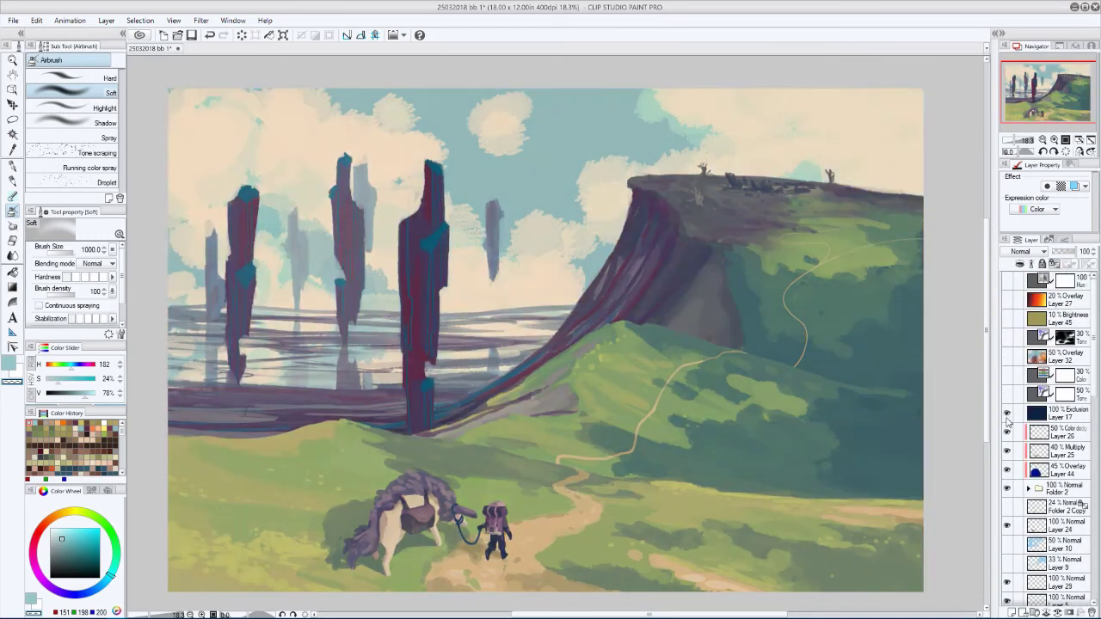
left_click(1007, 375)
left_click(1007, 355)
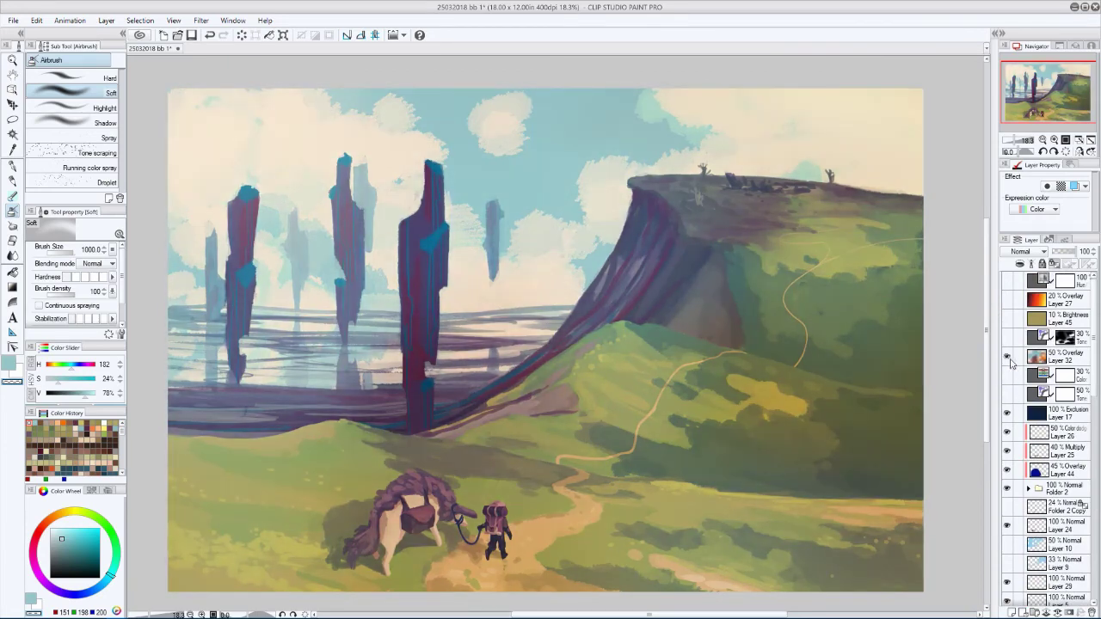
left_click(1008, 355)
left_click(1007, 356)
- Airbrush Overlay Layer 32 with pale peach and black, raising the Soft airbrush size to 1200 and checking the mirrored view
left_click(43, 521)
left_click(57, 528)
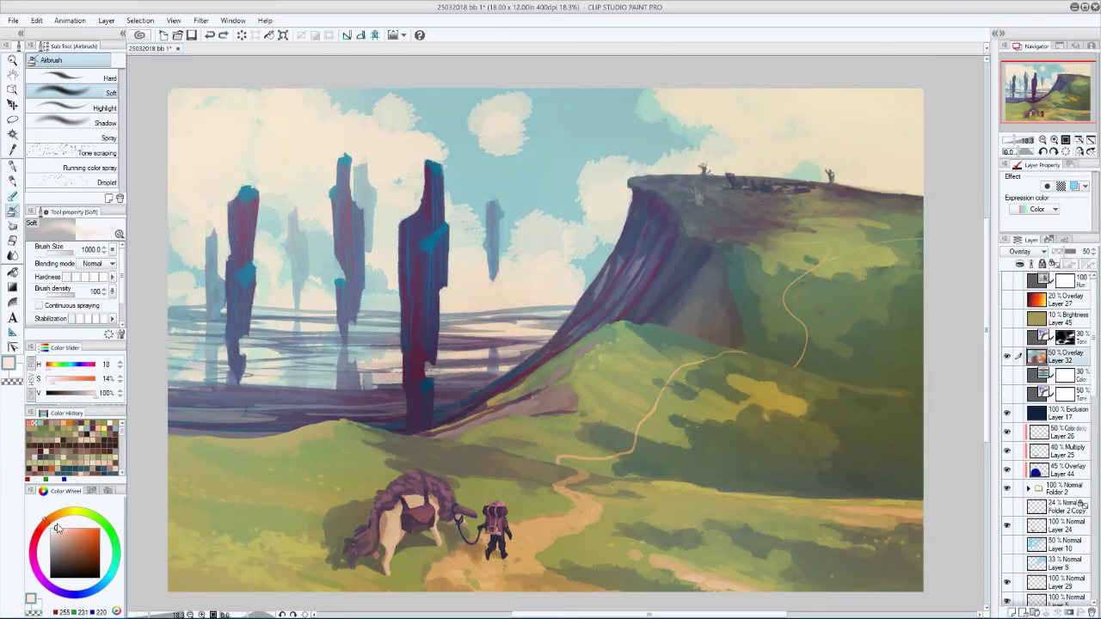
key("ctrl+minus")
key("h")
key("h")
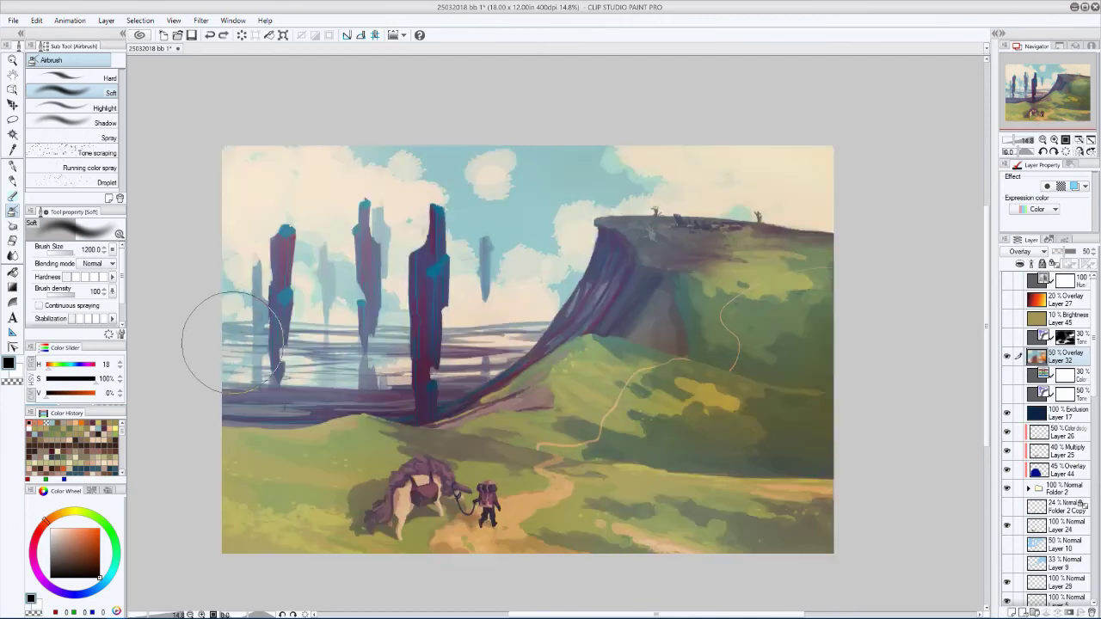
key("h")
key("h")
- Check the values in greyscale and compare the grading layers on and off, leaving Color dodge Layer 26 hidden
left_click(1007, 355)
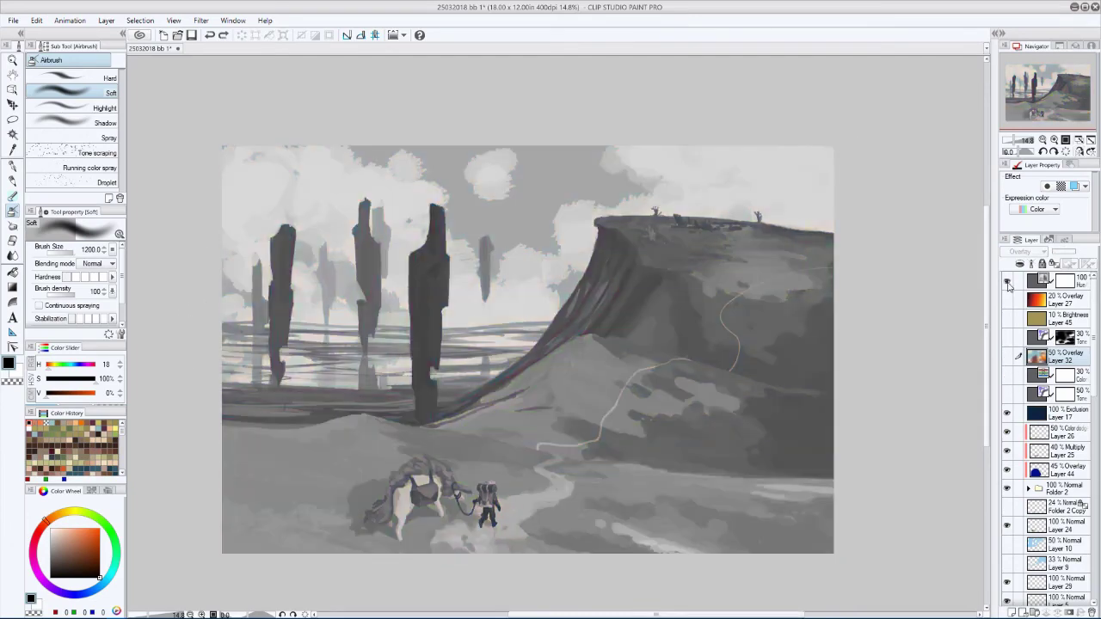
left_click(1008, 356)
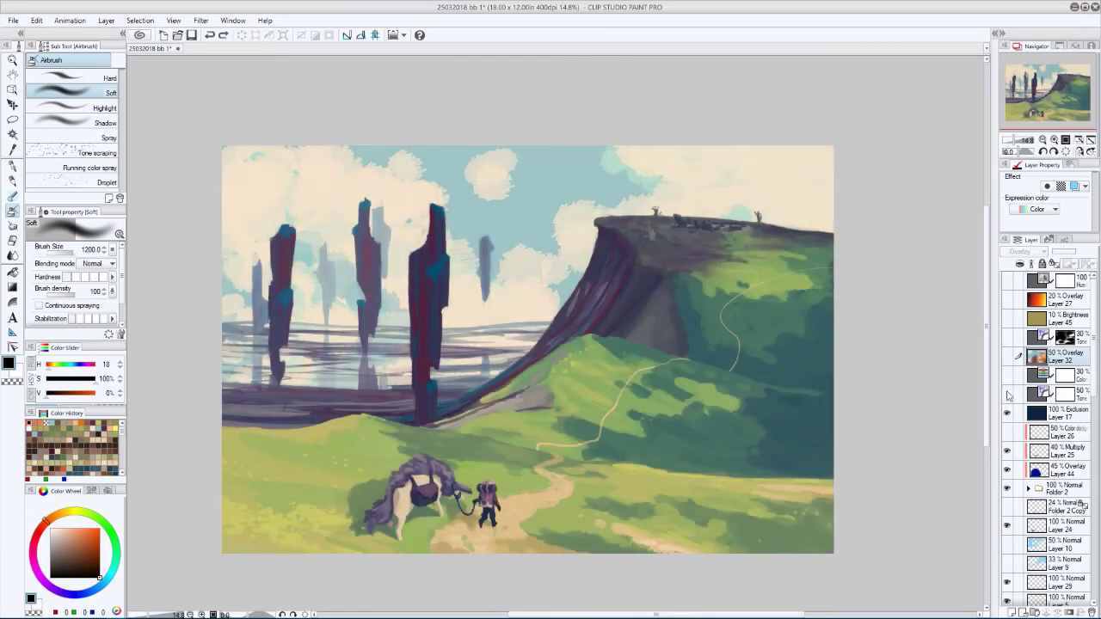
left_click(1008, 394)
left_click(1008, 394)
left_click(1007, 355)
- Try a hue shift on Exclusion Layer 17
left_click(1036, 414)
key("ctrl+u")
left_click_drag(120, 362, 188, 362)
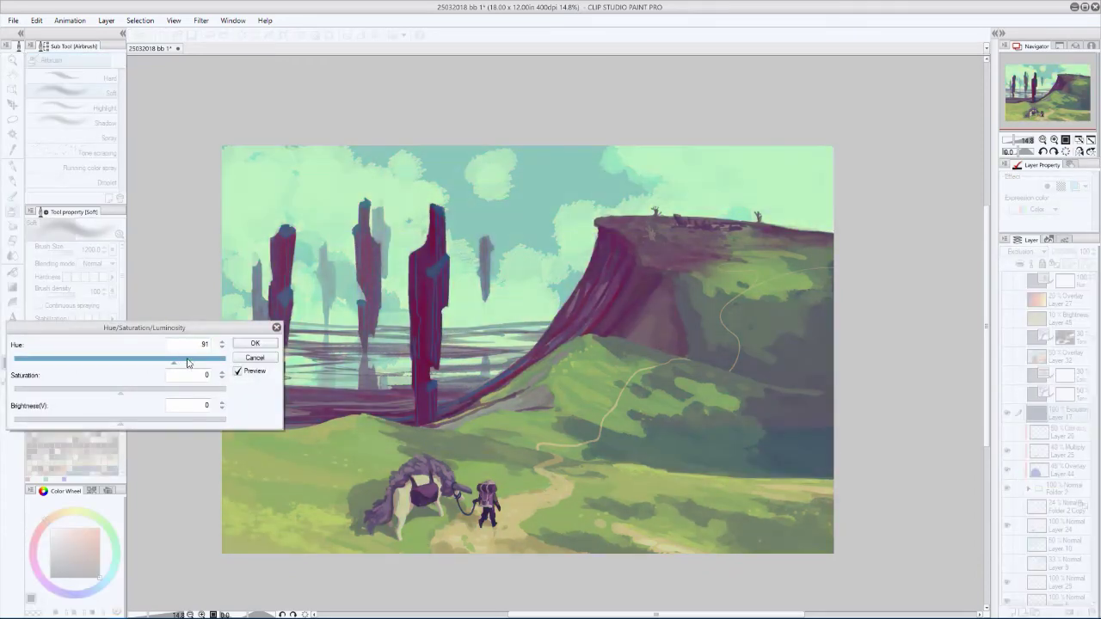
key("Escape")
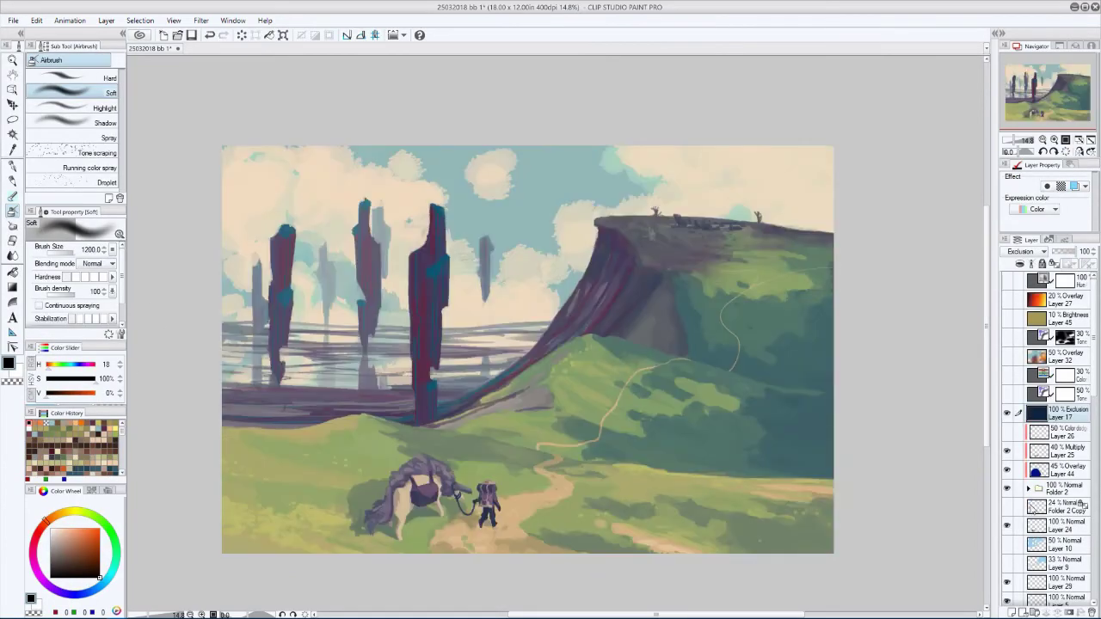
- Show Overlay Layer 32 again and airbrush mauve, yellow and orange tints over it at sizes 1200 to 1700, checking mirrored views
left_click(1007, 356)
key("h")
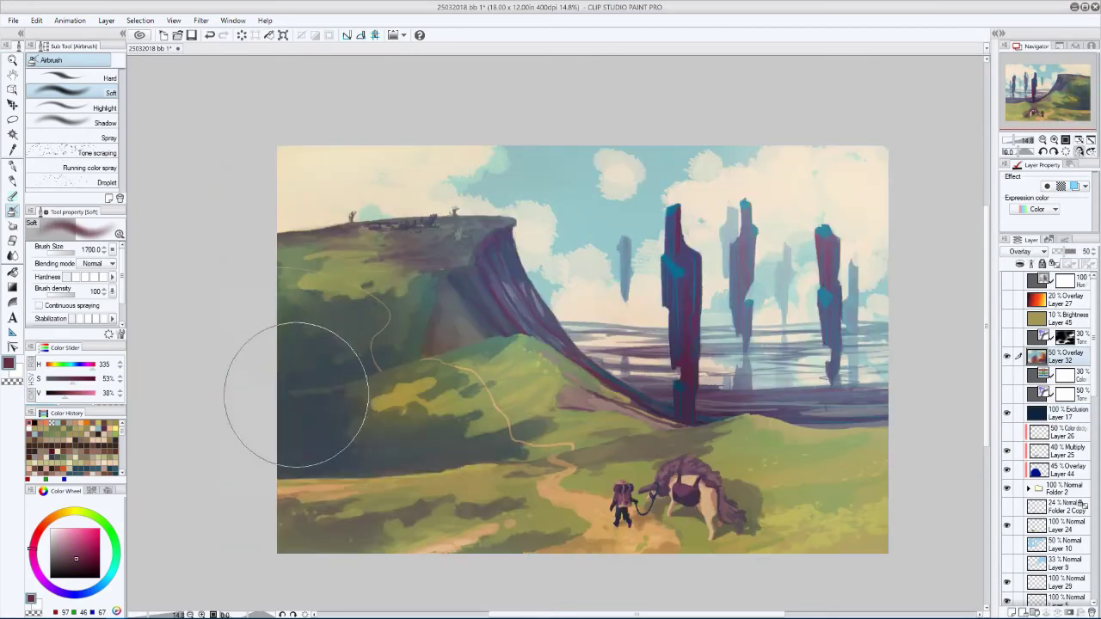
key("h")
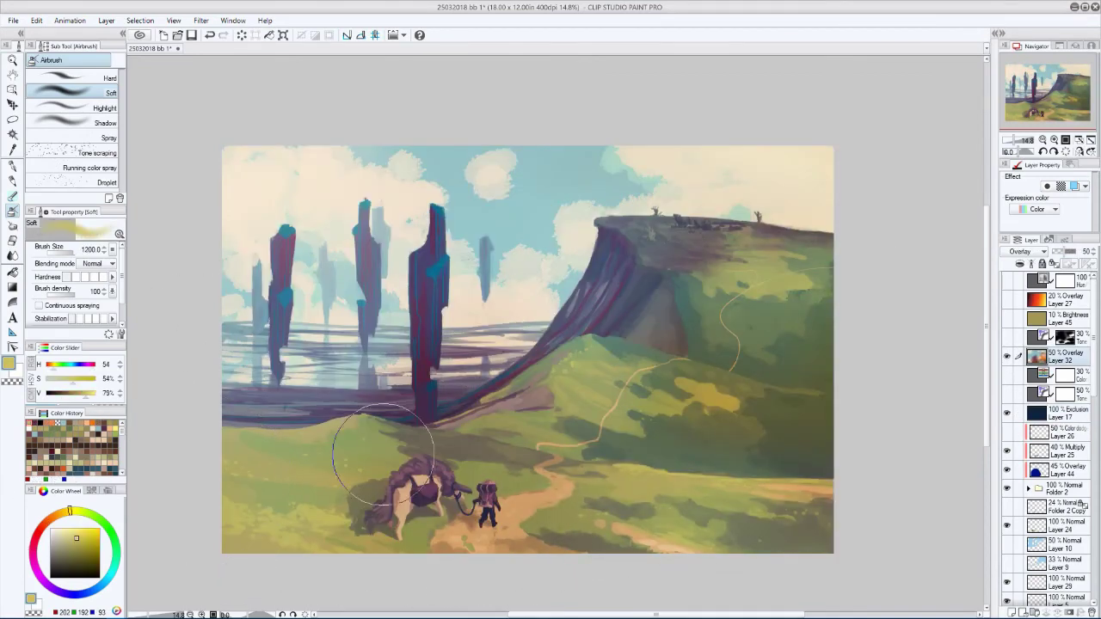
key("h")
key("h")
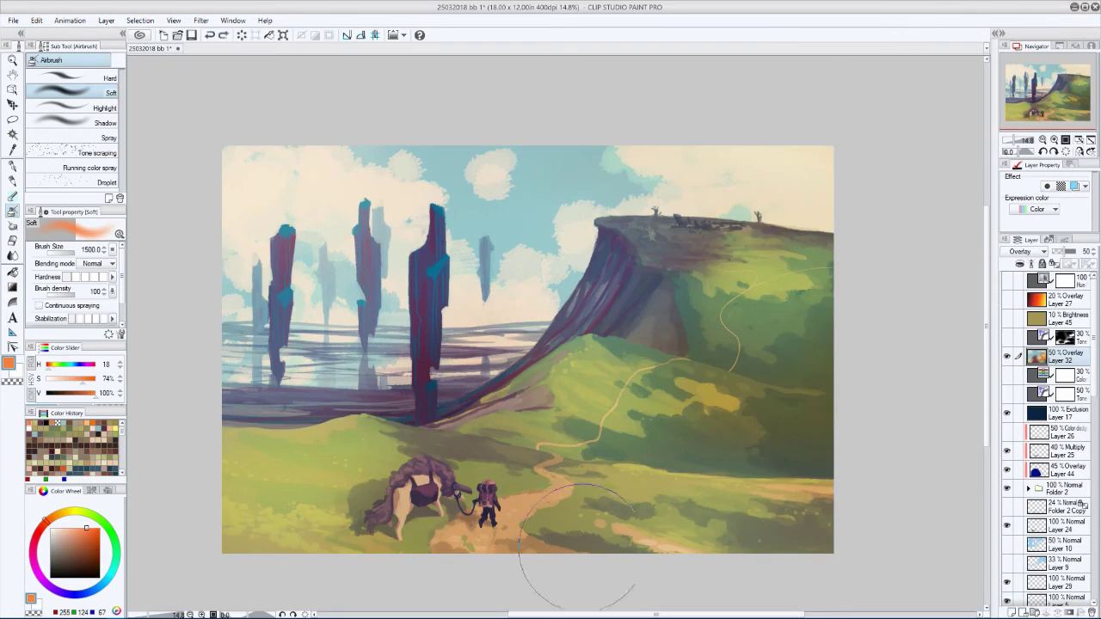
- Airbrush pale green and blue-grey tints on Overlay Layer 32 at size 2000, flipping the canvas between strokes
key("h")
key("h")
key("h")
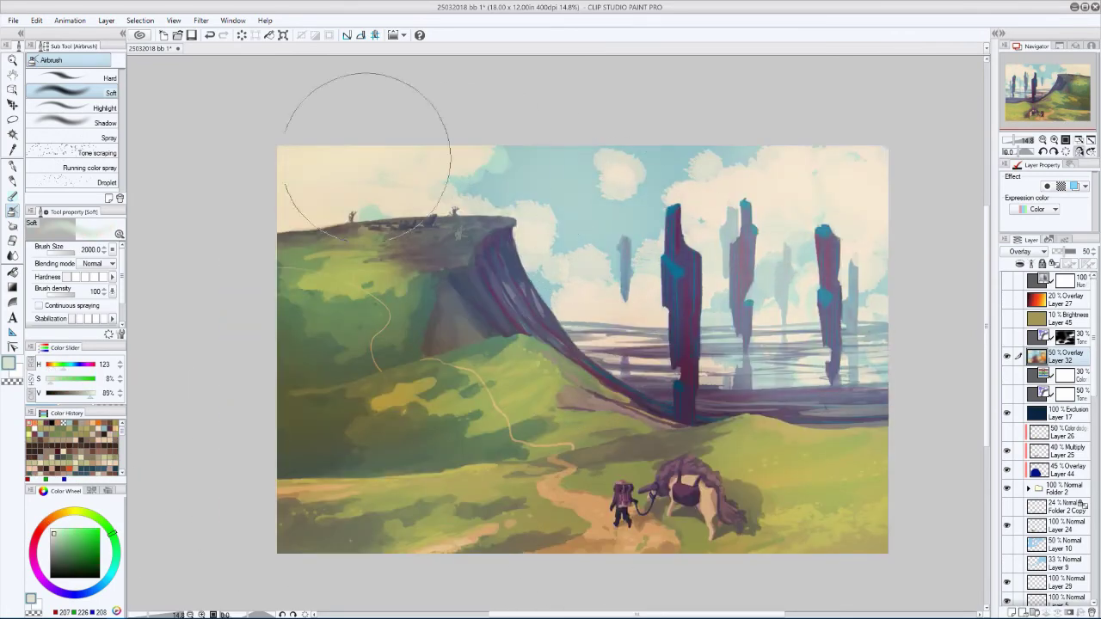
key("h")
key("h")
key("h")
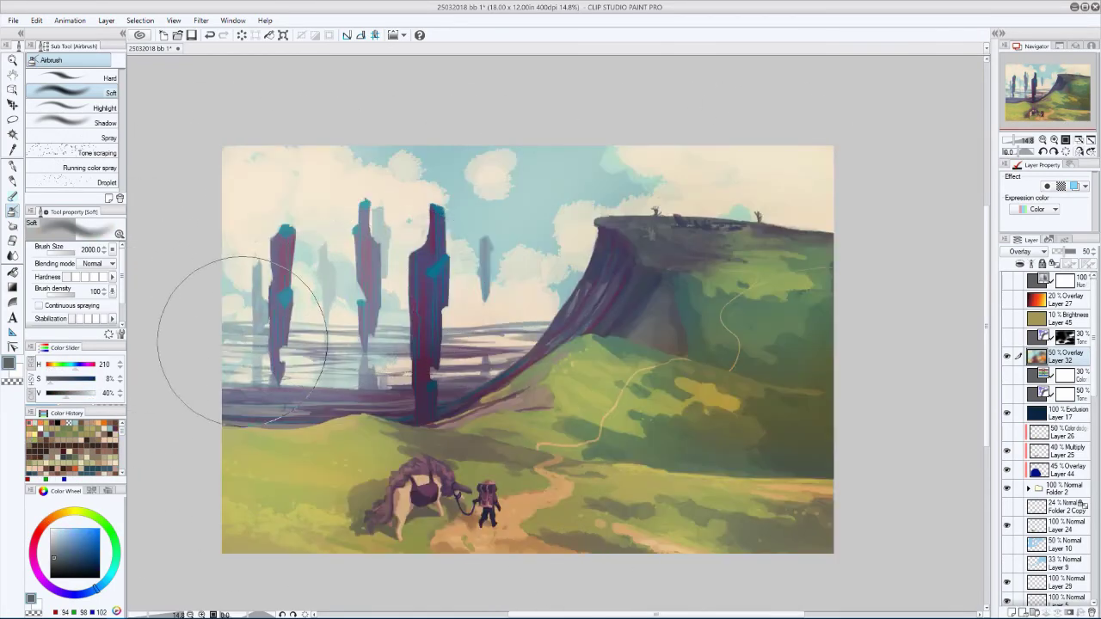
- Airbrush olive and green tints on Overlay Layer 32 at size 2000, judging the mirrored painting at thumbnail scale
key("h")
key("h")
key("h")
scroll(292, 406, "down", 5)
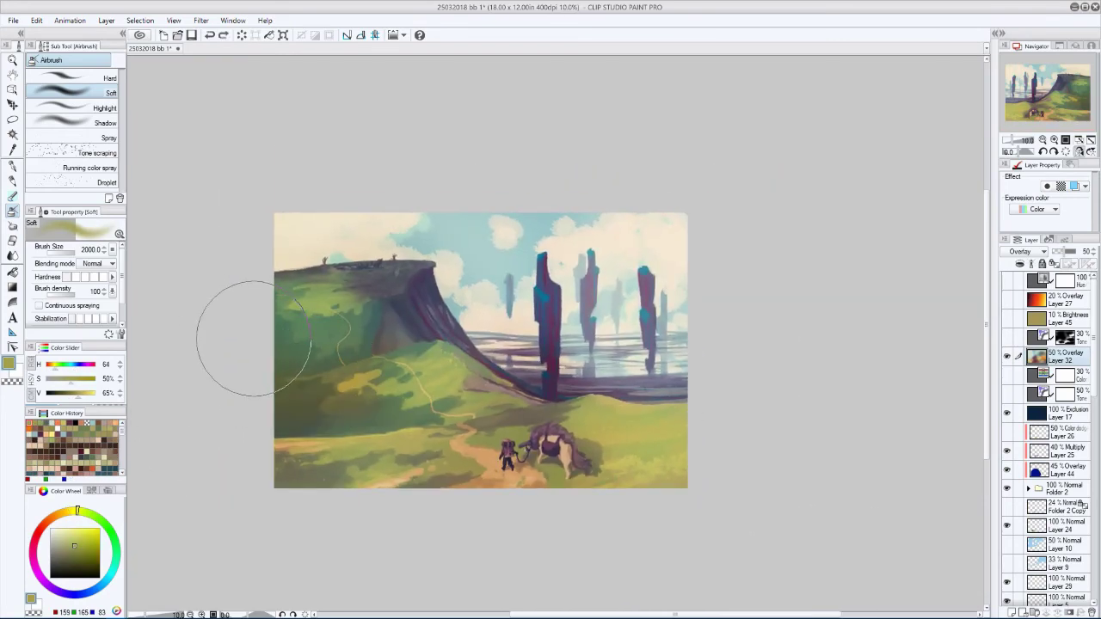
key("h")
key("h")
key("h")
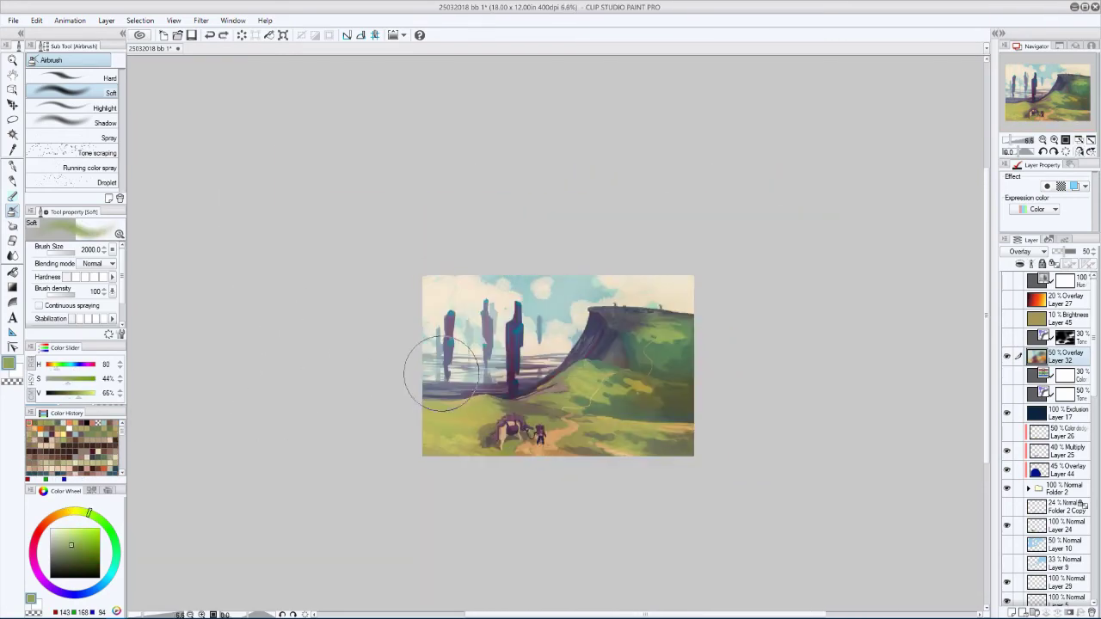
- Shift the hue of Overlay Layer 32 slightly toward negative values and check the mirrored view
key("ctrl+u")
left_click_drag(121, 357, 95, 361)
key("h")
key("Return")
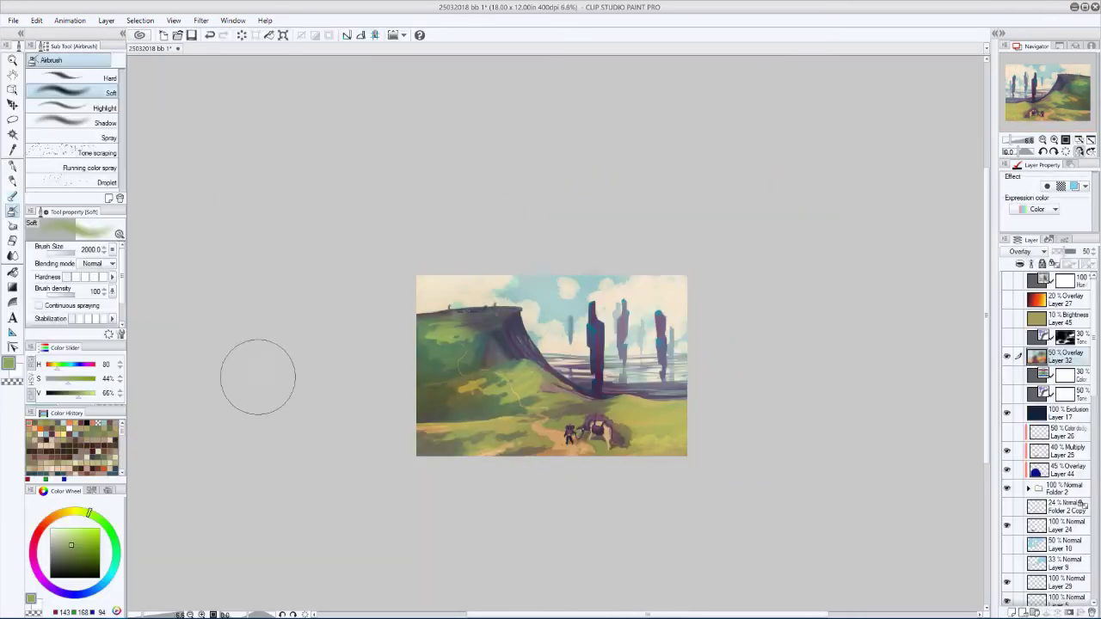
- Airbrush muted blue over the hillside's shadowed edge on Overlay Layer 32, reducing the brush size to 1200 and checking mirrored views
left_click(411, 401, "alt")
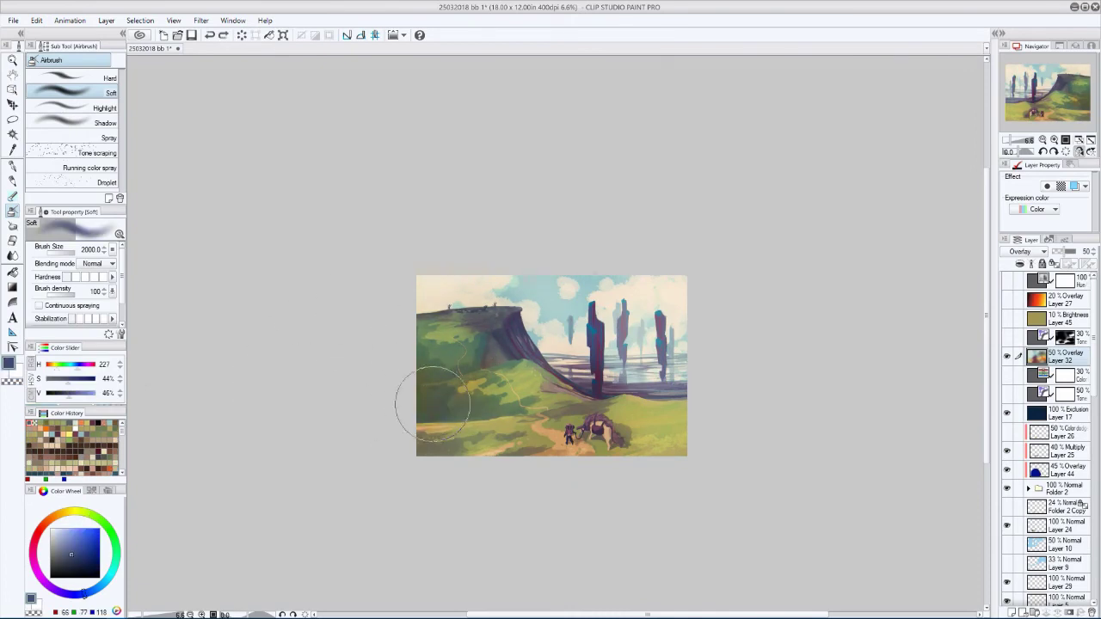
key("h")
key("bracketleft")
key("bracketleft")
key("h")
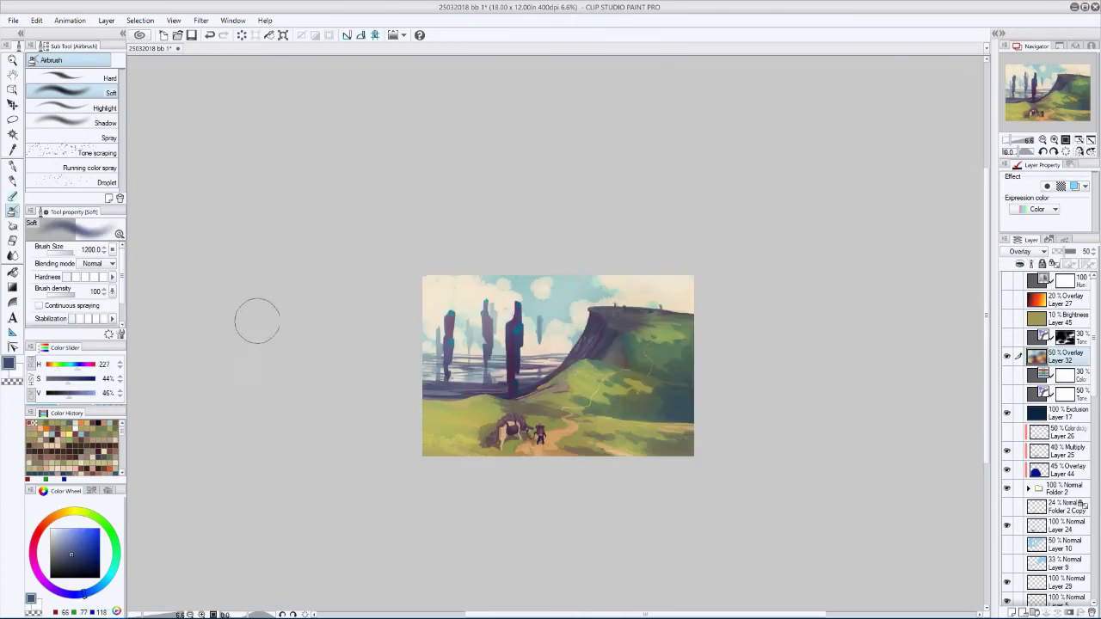
scroll(393, 326, "up", 3)
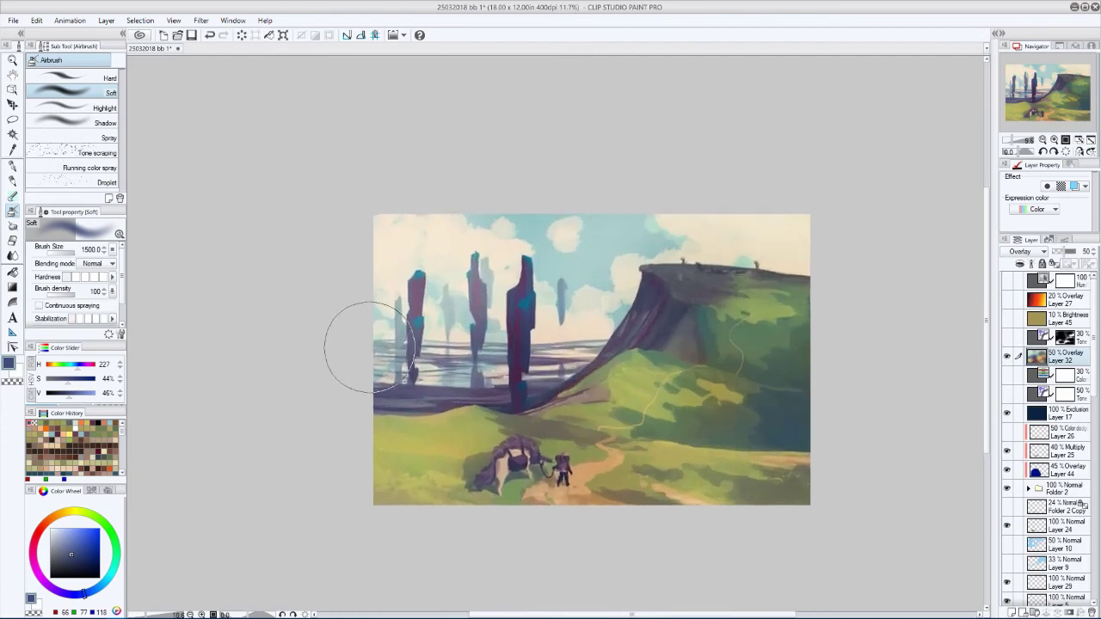
- Show the masked tone curve layer and add a colour balance correction layer above it with adjusted colour levels
left_click(1008, 337)
left_click(1045, 337)
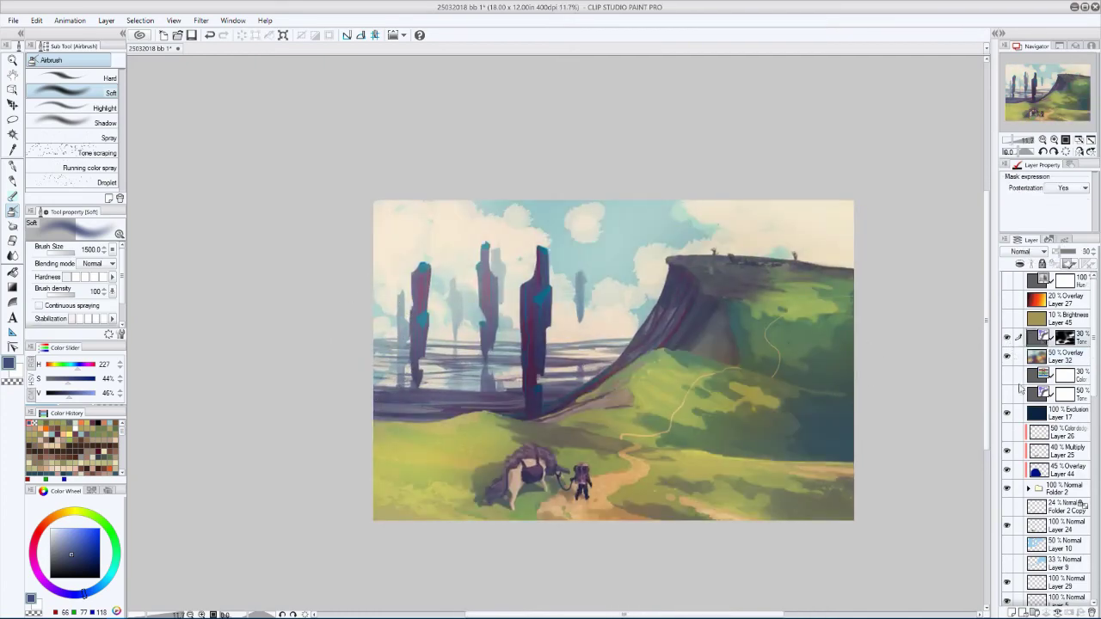
key("ctrl+b")
left_click_drag(209, 399, 176, 400)
left_click_drag(209, 364, 138, 392)
left_click(184, 437)
key("Escape")
- Try Screen, Difference and Lighter color blending on the new colour balance layer and settle on Color at 20% opacity
scroll(1023, 252, "down", 12)
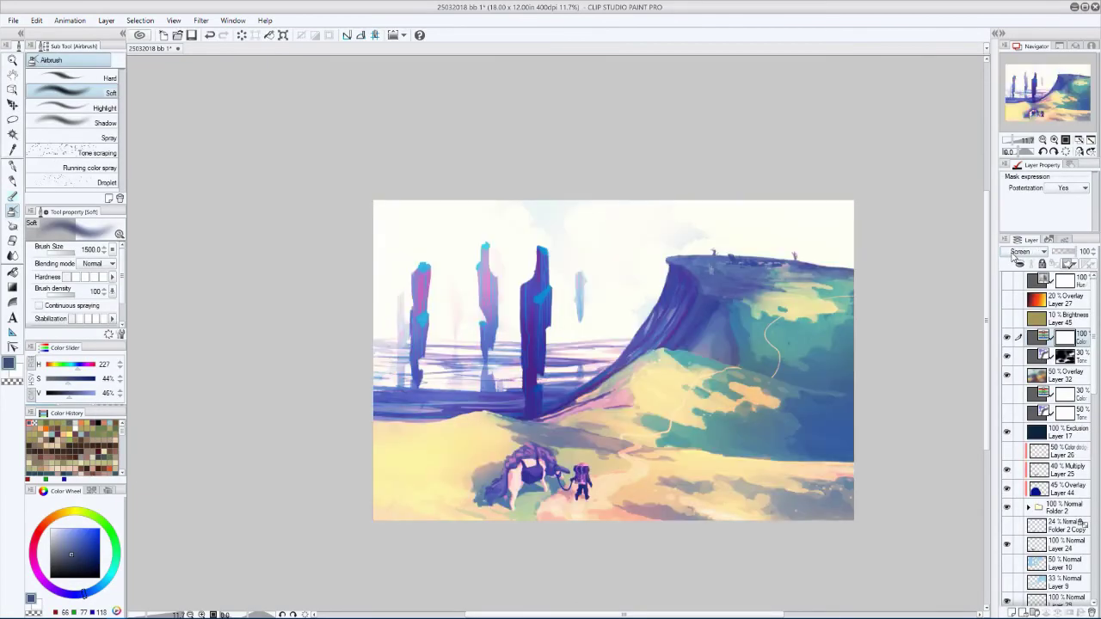
scroll(1013, 257, "down", 3)
scroll(1014, 255, "down", 7)
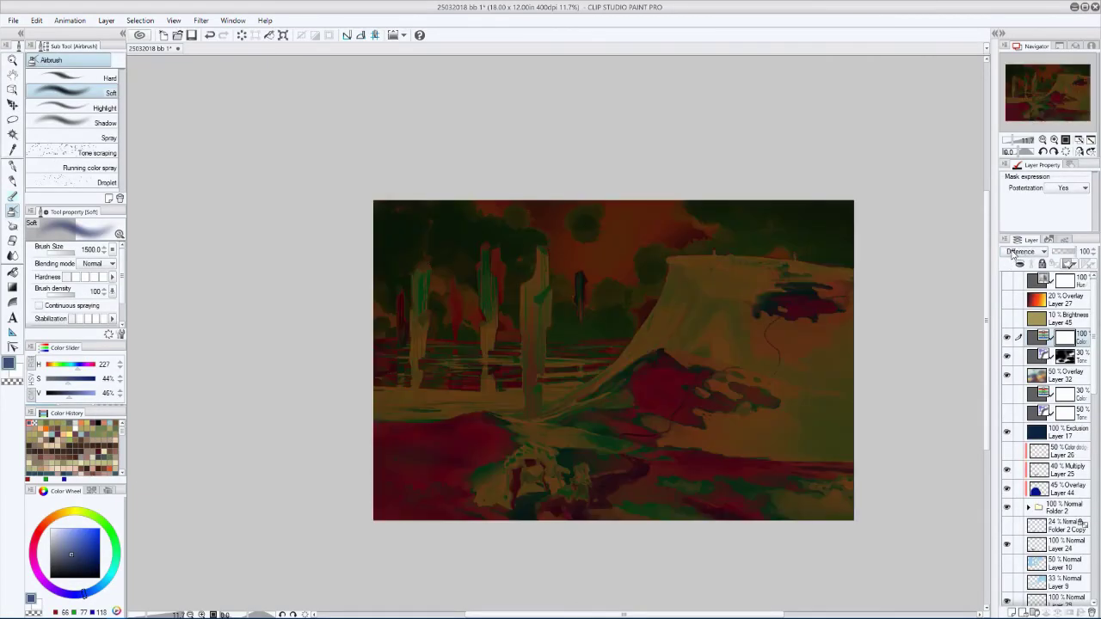
scroll(1014, 254, "down", 3)
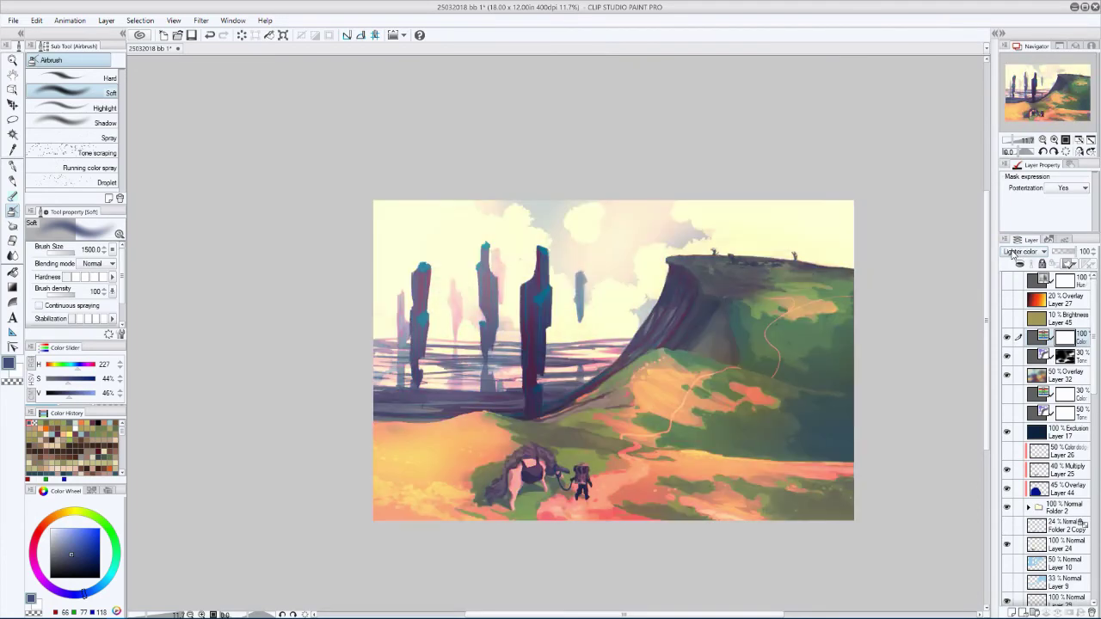
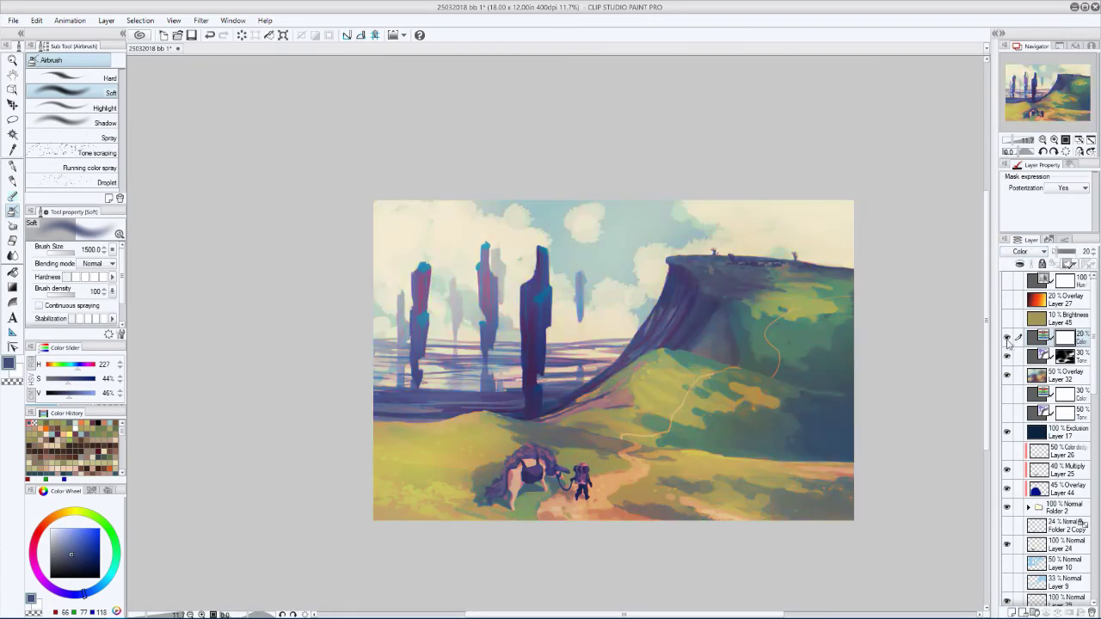
- Hide the new colour balance layer, merge the visible layers into a new layer and strengthen its contrast with Level Correction
right_click(1041, 366)
left_click(968, 357)
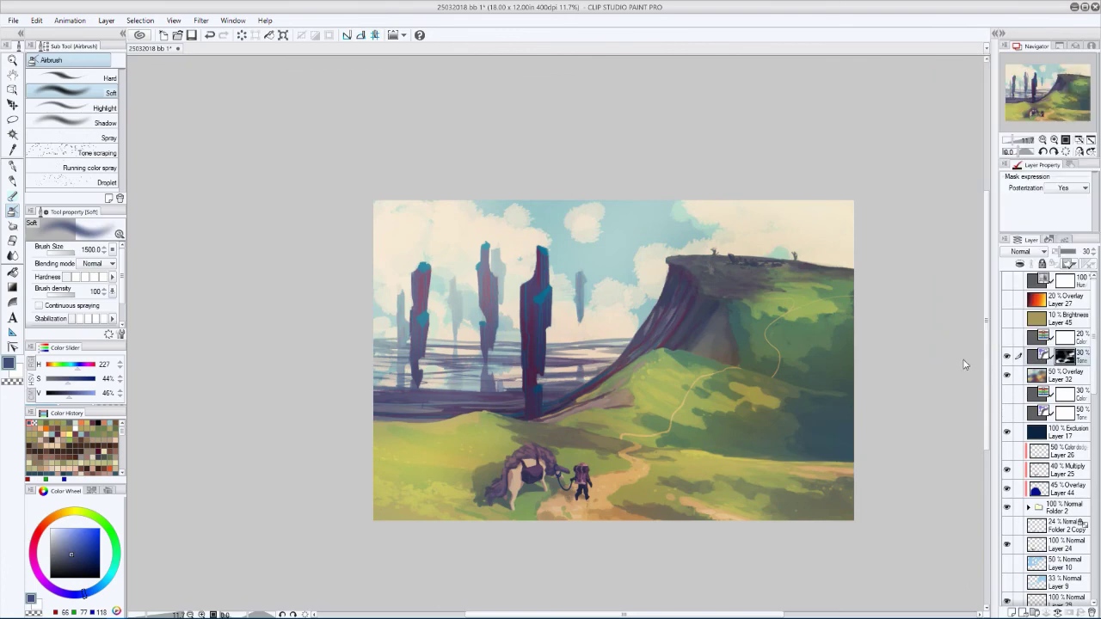
key("ctrl+l")
left_click_drag(179, 469, 149, 469)
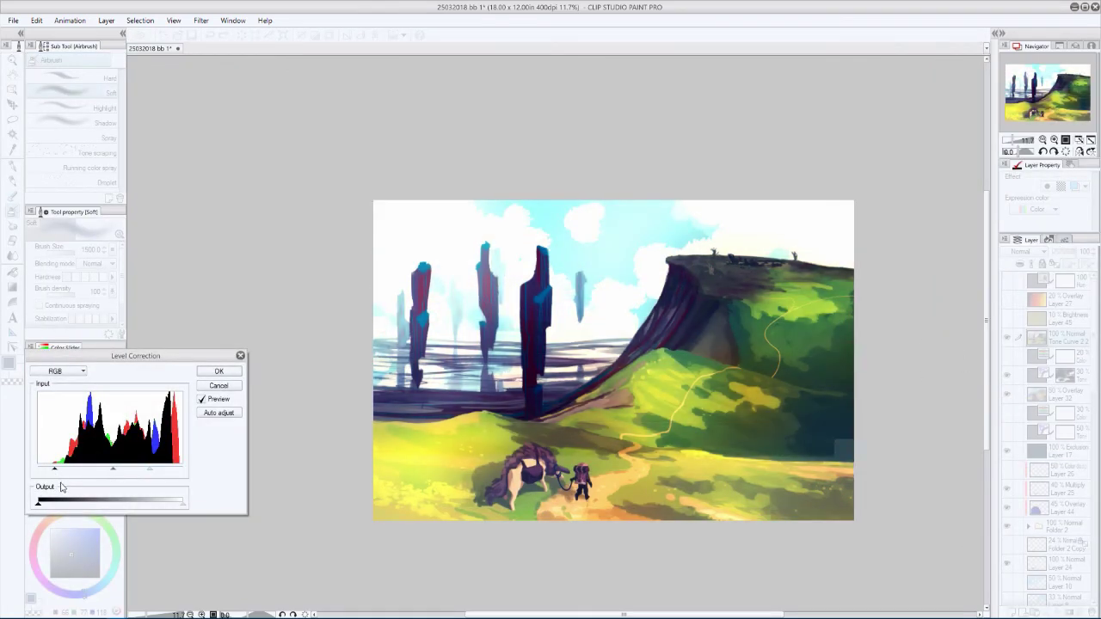
left_click(218, 371)
- Try Lighten, Vivid light, Hue and Brightness blending on the merged layer and settle on Normal at 30% opacity
scroll(1015, 254, "down", 4)
scroll(1017, 254, "down", 7)
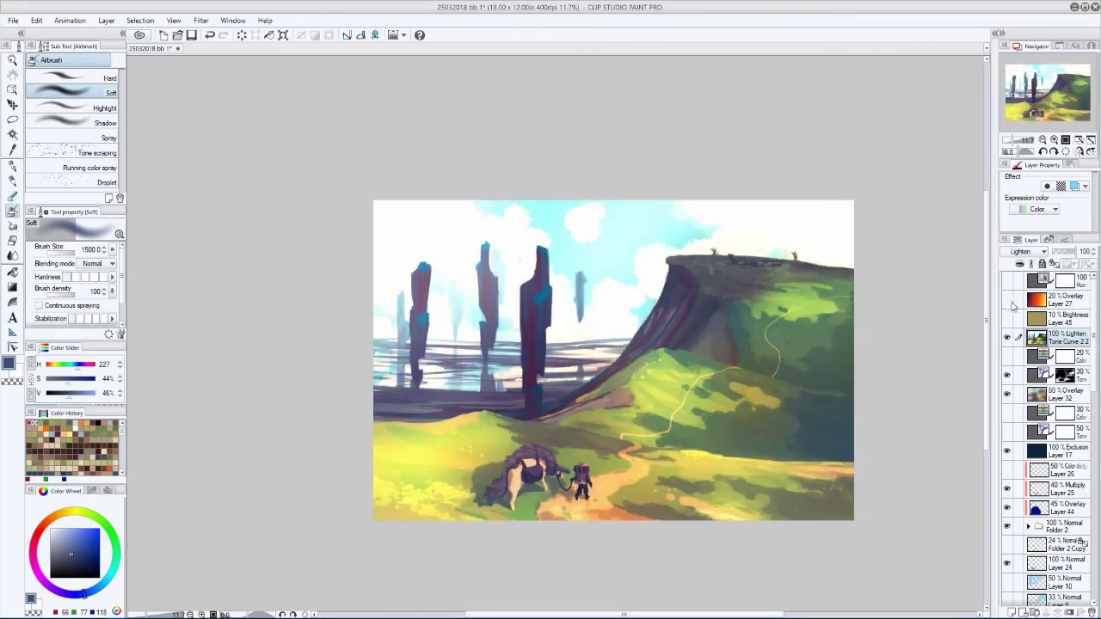
scroll(1017, 254, "down", 10)
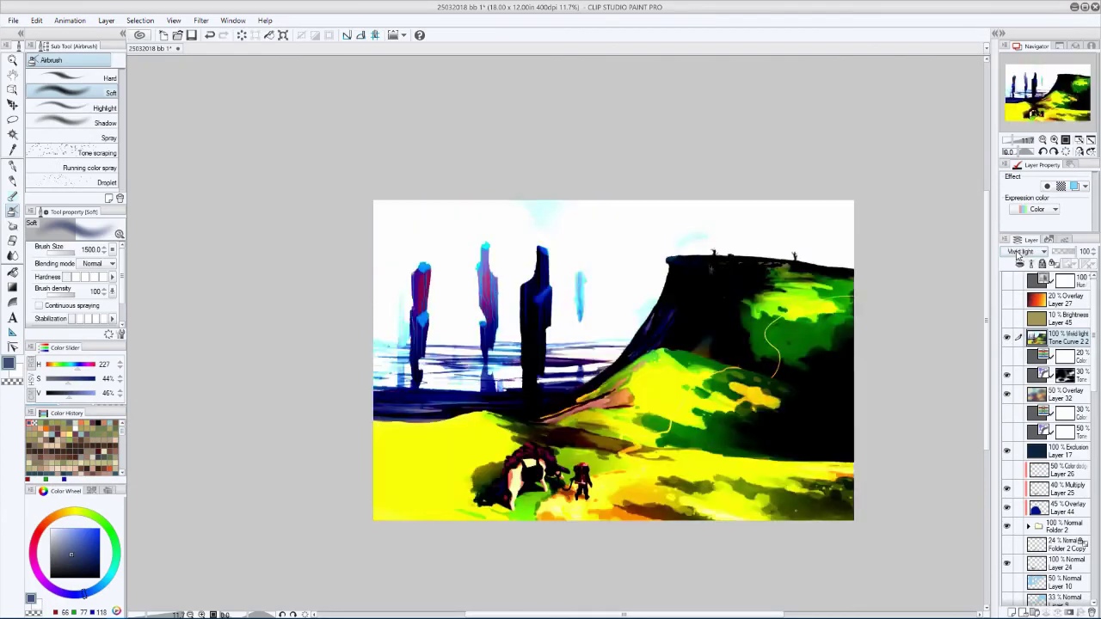
scroll(1018, 255, "up", 8)
scroll(1016, 254, "down", 11)
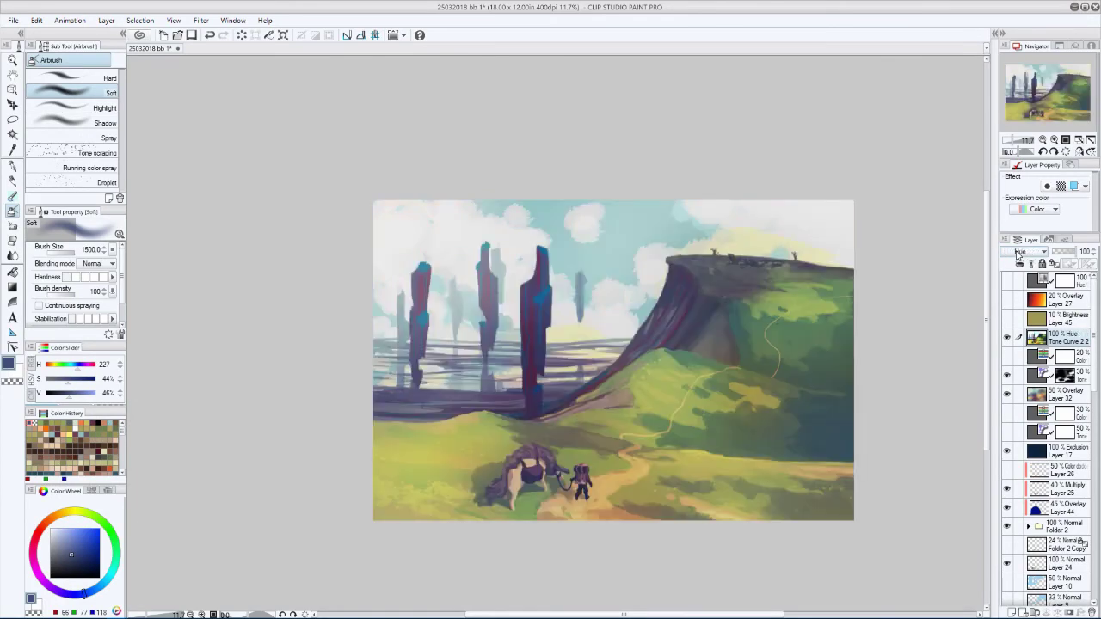
scroll(1020, 255, "down", 3)
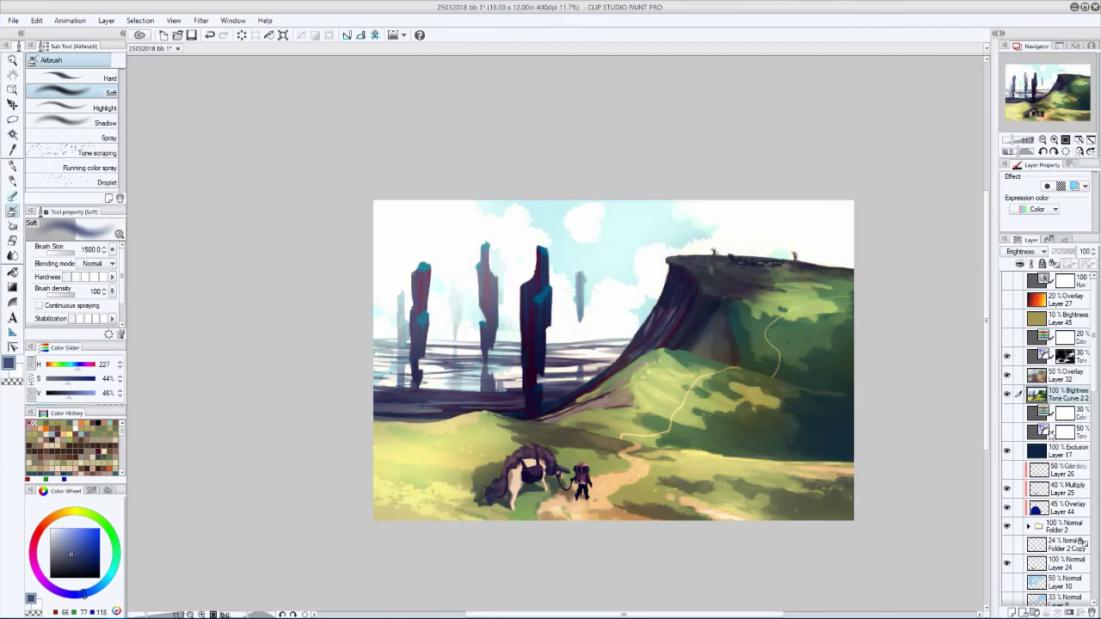
scroll(1016, 256, "up", 20)
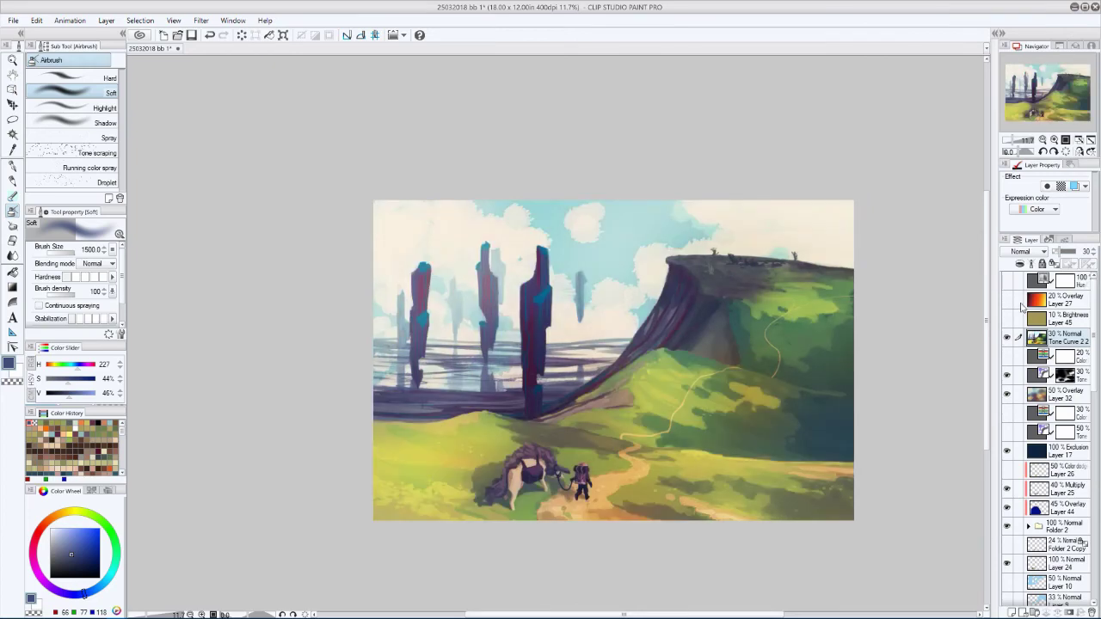
- Set the merged layer's saturation adjustment to 30
key("ctrl+u")
left_click(204, 375)
type("30")
key("Return")
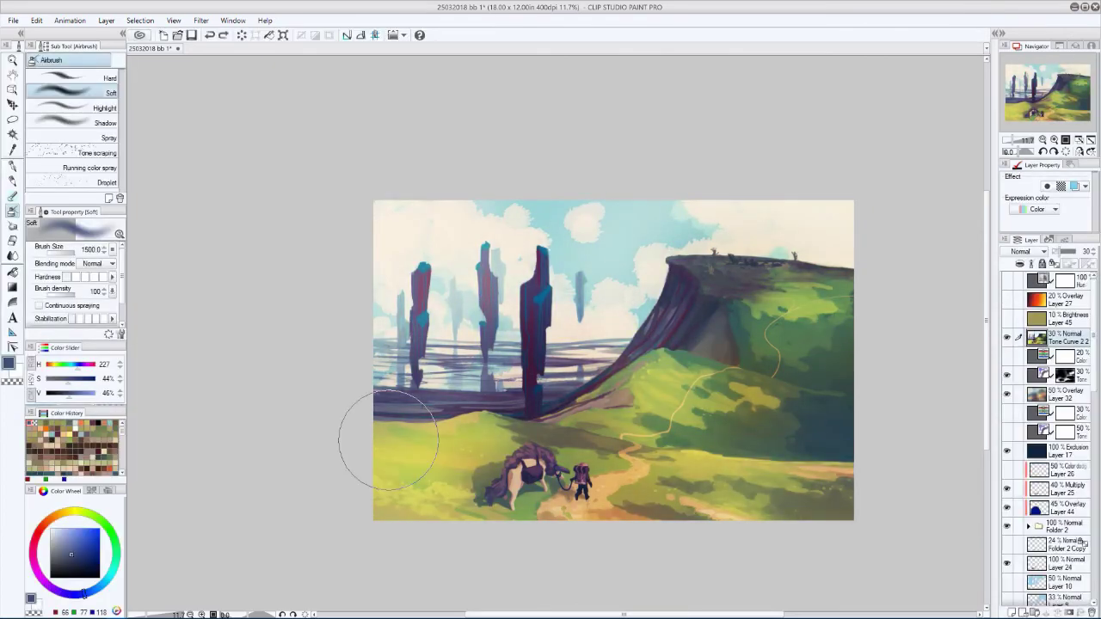
- Try a Gaussian blur of 6.00 on a copy of the merged layer and compare it with the original
left_click(200, 20)
left_click(320, 69)
scroll(517, 461, "up", 5)
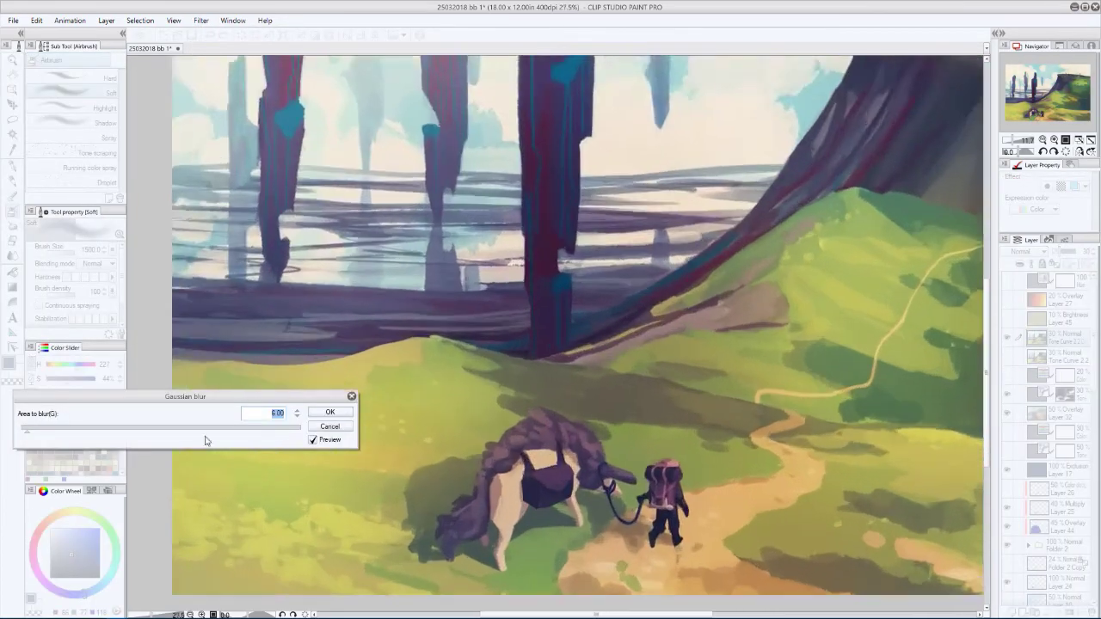
key("Return")
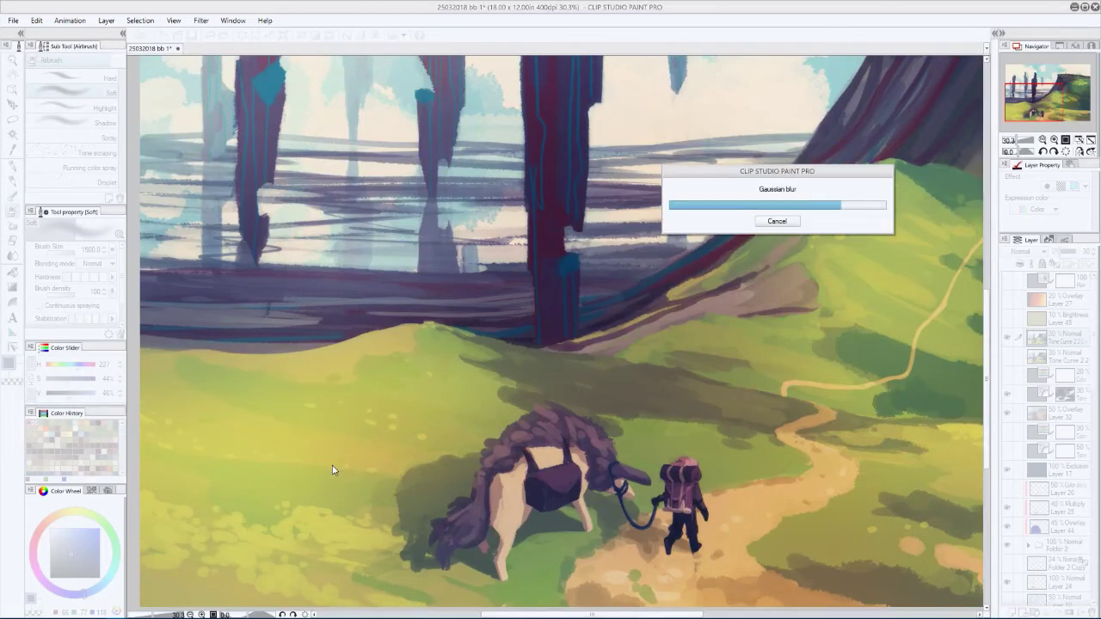
scroll(540, 451, "down", 4)
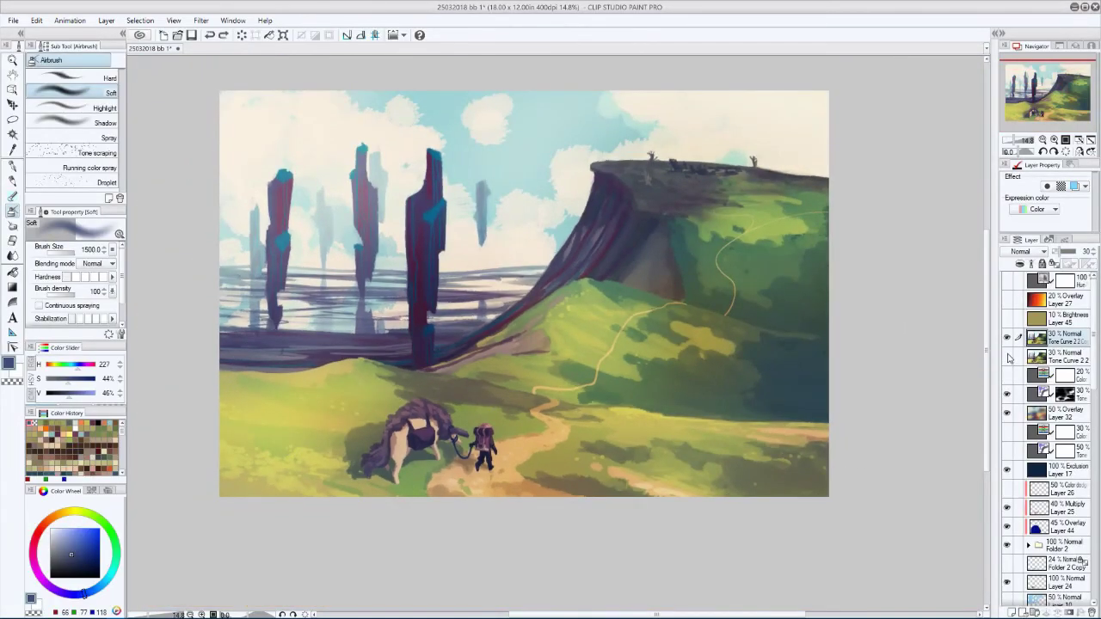
scroll(560, 353, "up", 1)
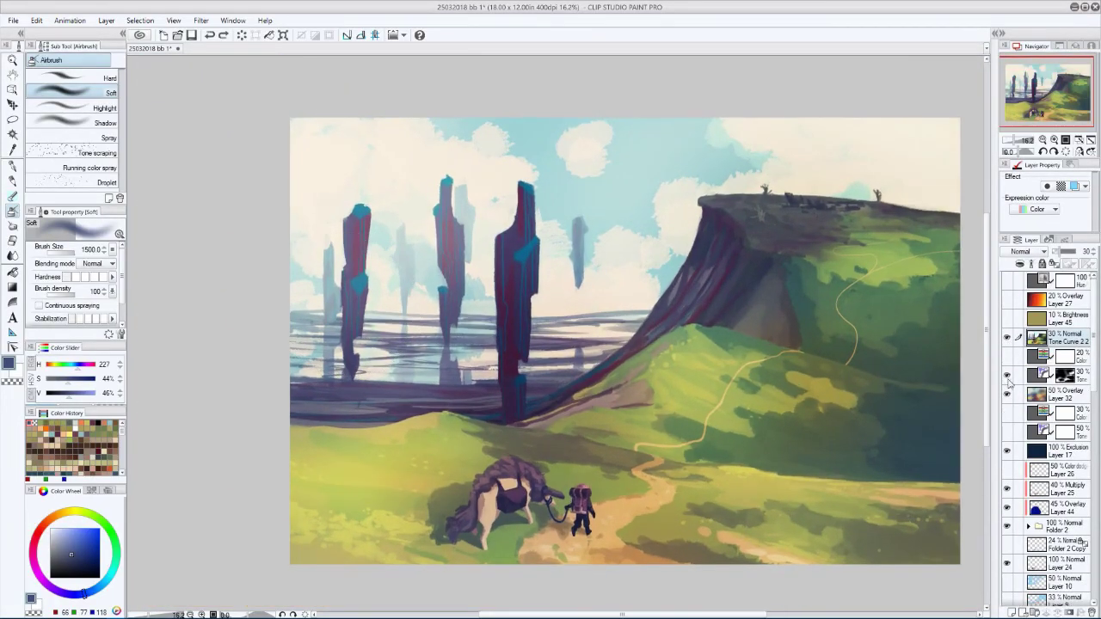
- Hide overlay Layer 32 and set the opacity of Exclusion Layer 17 to 80%
left_click(1008, 393)
key("ctrl+minus")
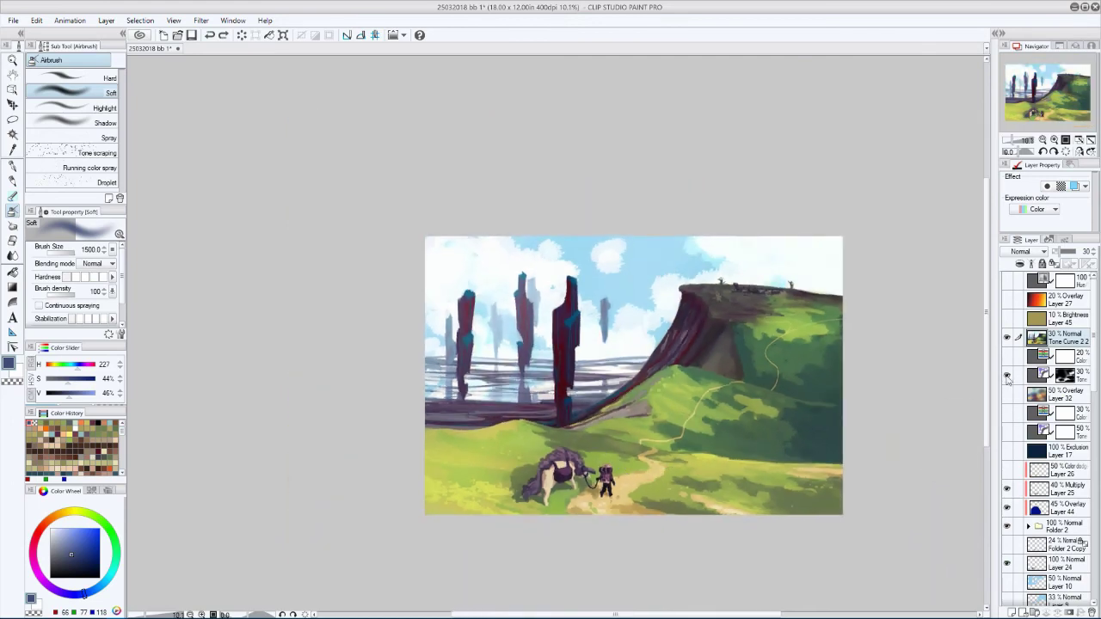
left_click(1008, 450)
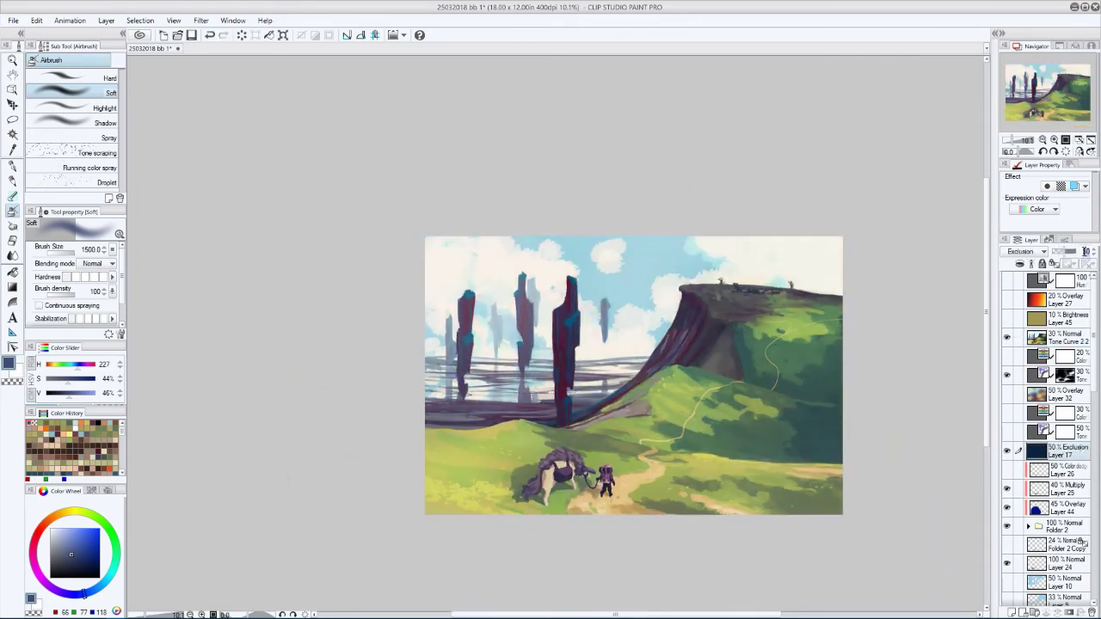
- Try Soft light and Brightness blending on the lower colour balance layer at 100% opacity and compare the result
left_click(1007, 412)
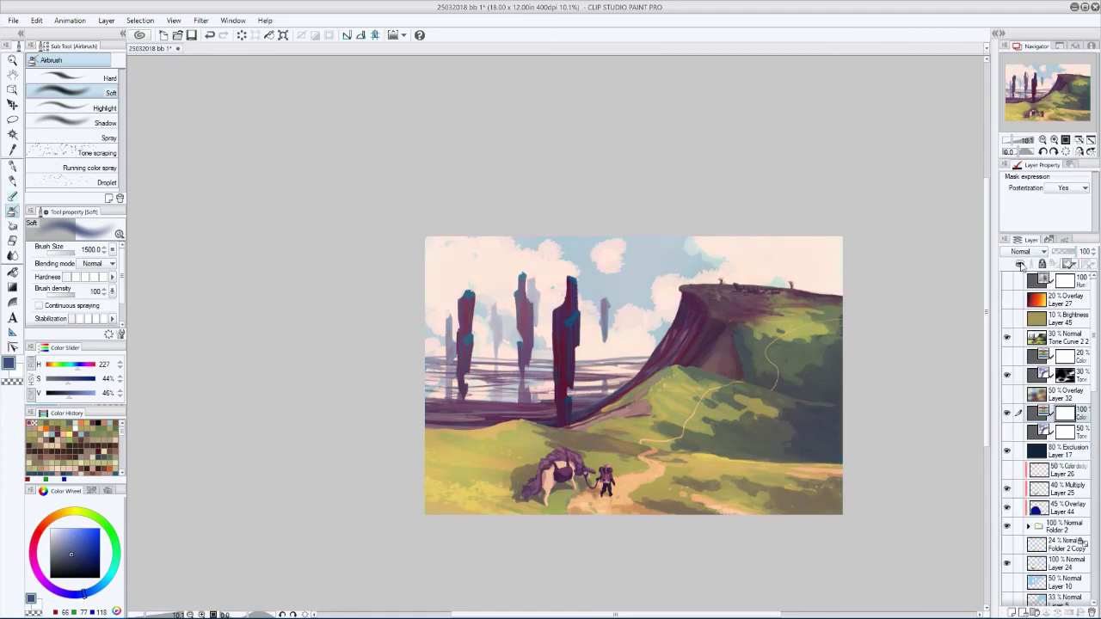
scroll(1024, 252, "down", 15)
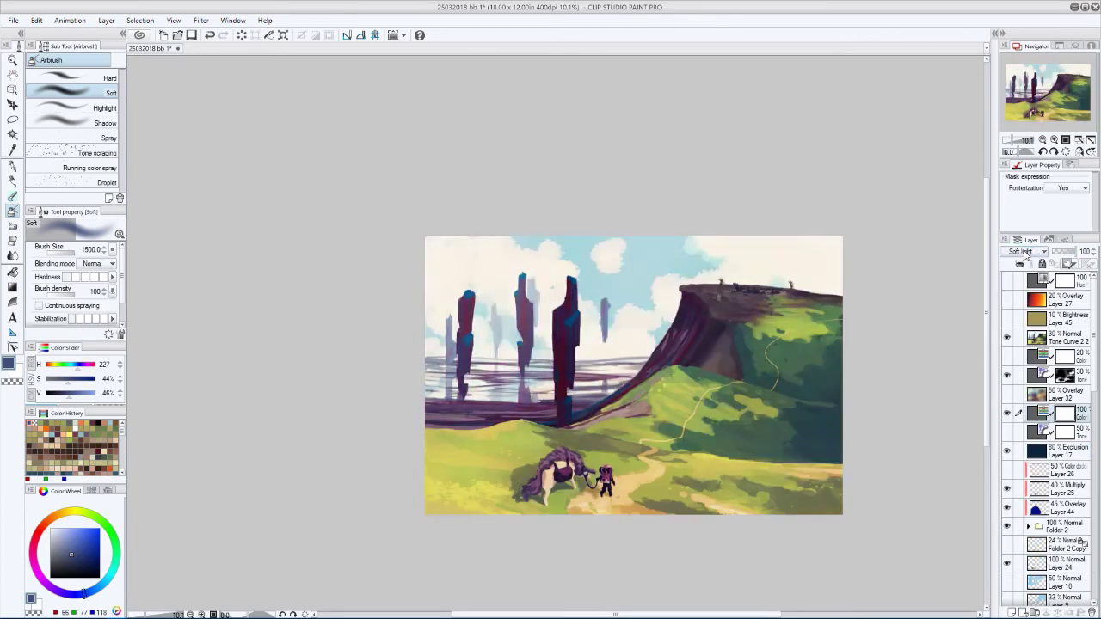
scroll(1024, 252, "up", 9)
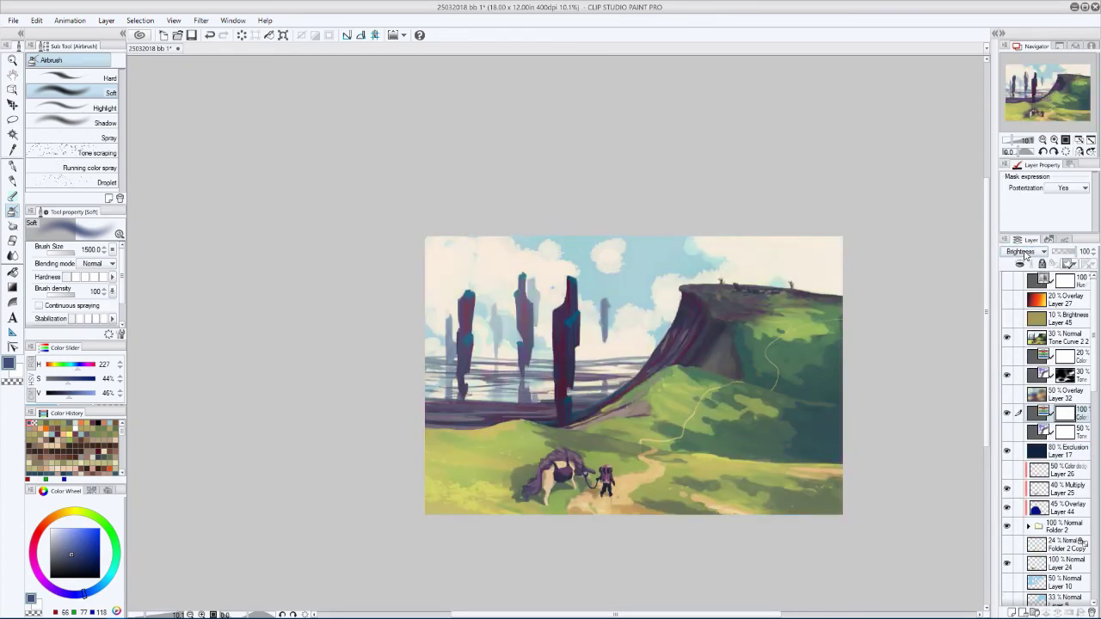
left_click(1007, 376)
left_click(1007, 376)
left_click(1007, 376)
- Duplicate overlay Layer 32 and airbrush sampled pale blue and blue-grey tones onto the copy at brush size 1500
left_click(650, 335, "alt")
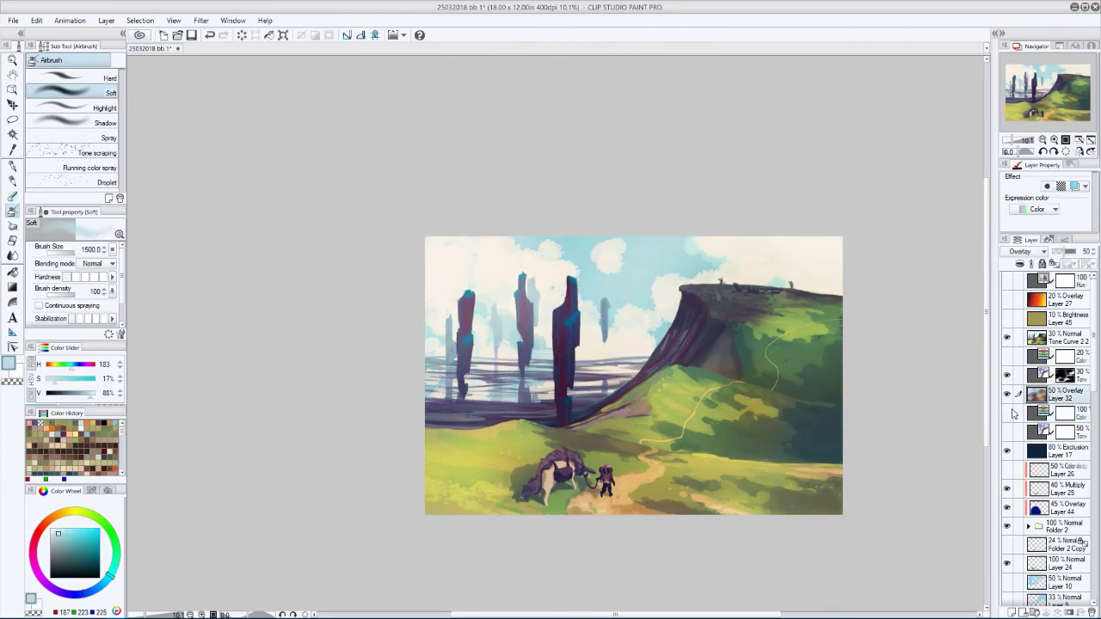
key("ctrl+j")
left_click(568, 327, "alt")
key("h")
left_click(695, 356, "alt")
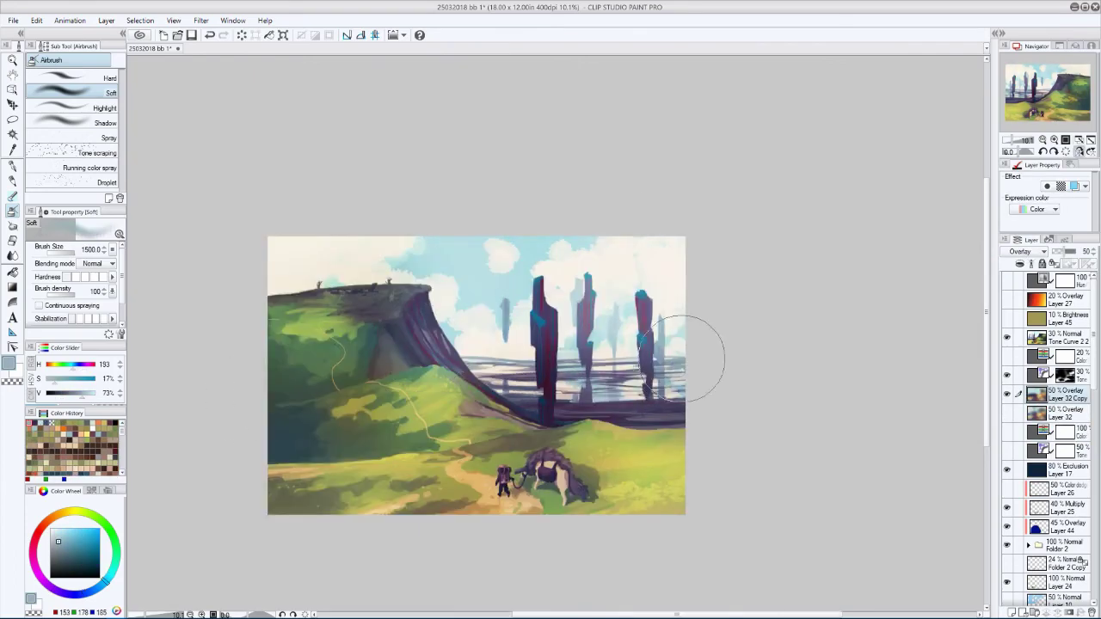
- Airbrush sampled yellow-green and dark purple onto the overlay copy at brush size 2000, checking the mirrored view
key("h")
key("h")
left_click(530, 454, "alt")
key("h")
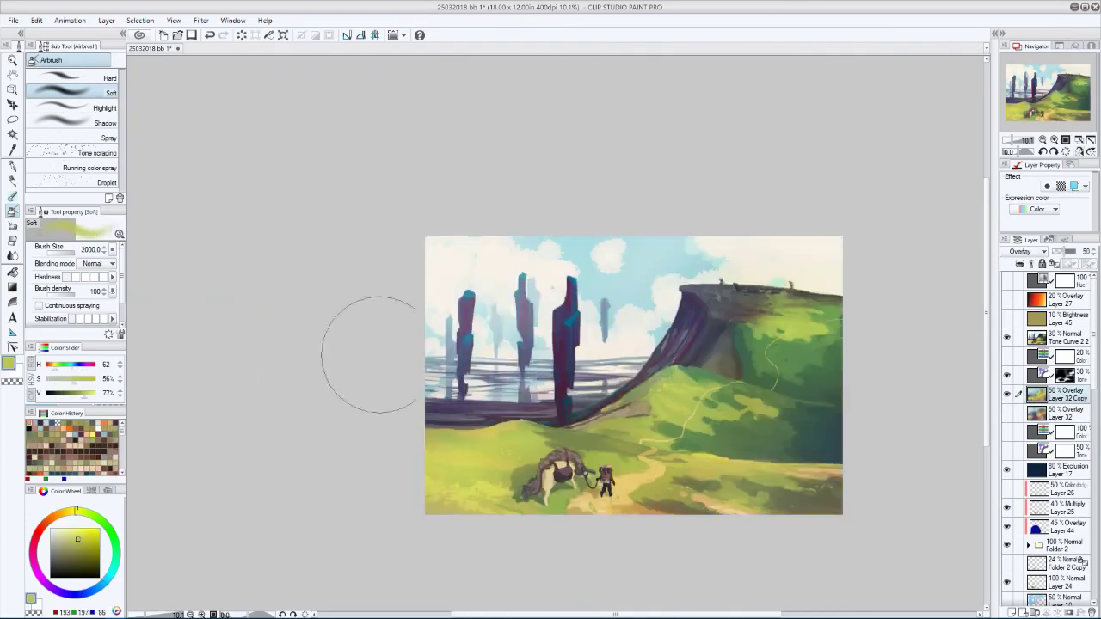
key("h")
left_click(288, 425, "alt")
key("h")
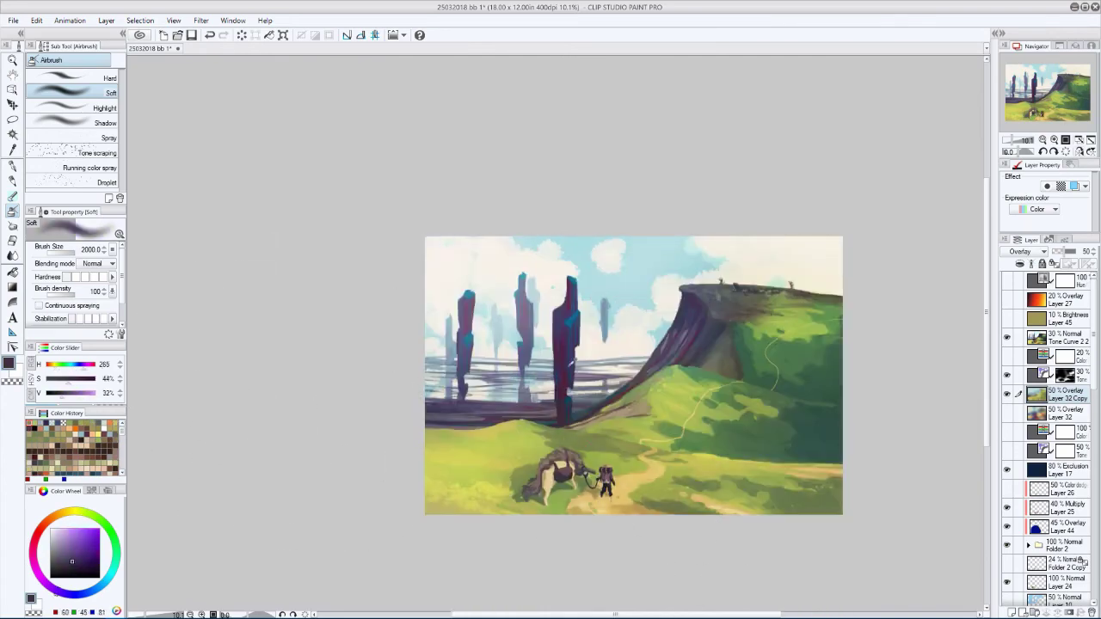
- Airbrush deep blue onto the overlay copy at brush size 1000 and check it in the mirrored view
left_click(574, 465, "alt")
key("bracketleft")
key("bracketleft")
key("bracketleft")
key("bracketleft")
key("h")
key("h")
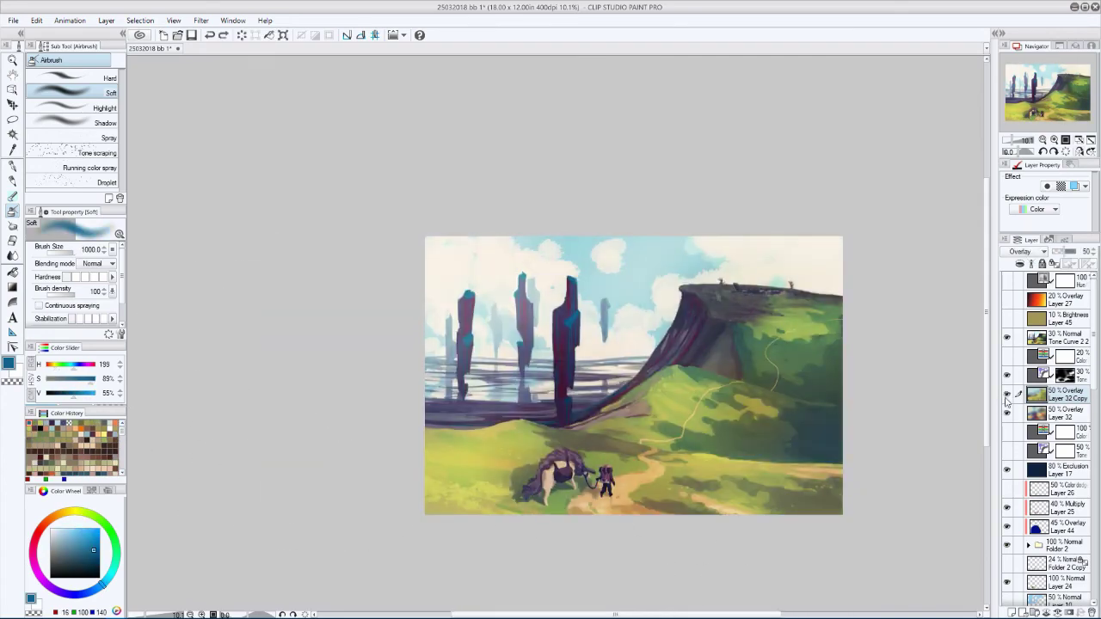
- Show the original overlay Layer 32 at 30% opacity and check the painting's values in greyscale
left_click(1049, 414)
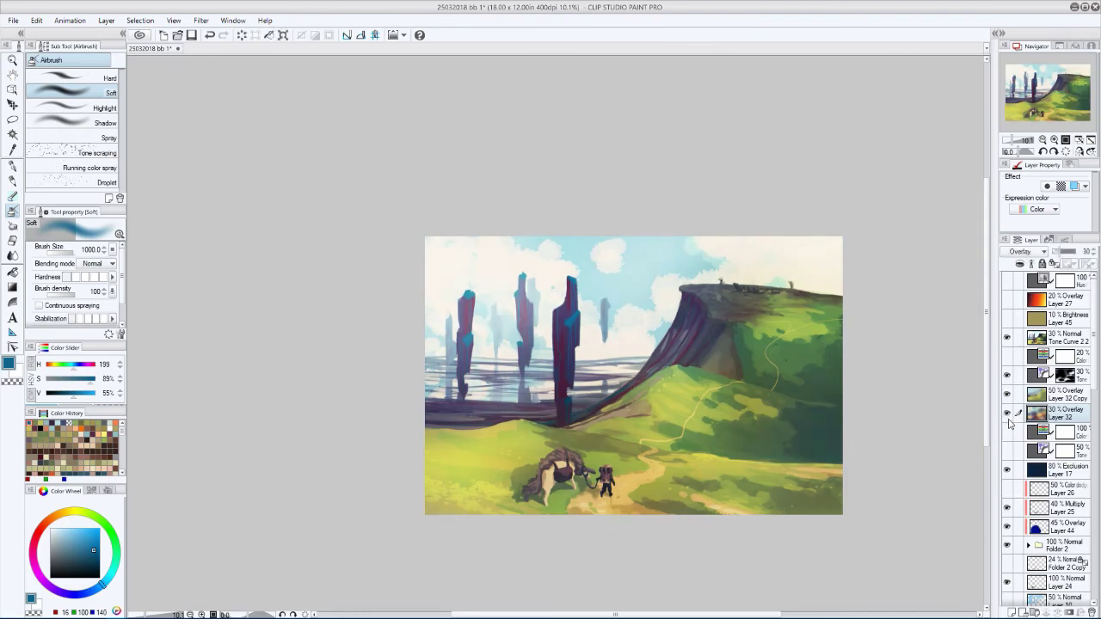
key("g")
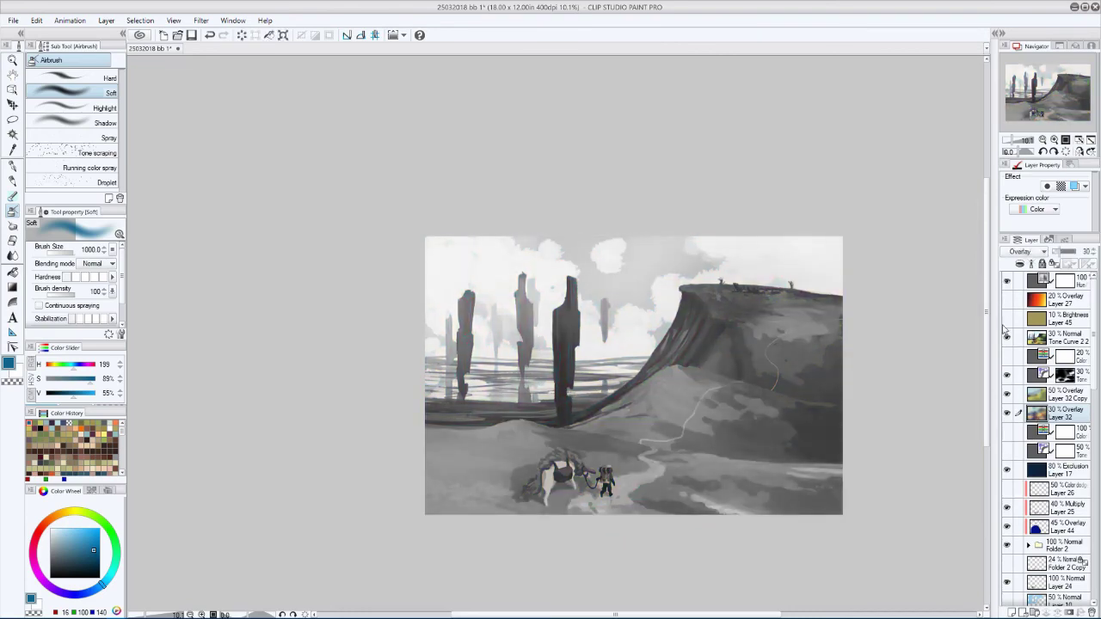
key("g")
- Airbrush warm golden yellow onto the overlay copy at brush size 2000, checking the mirrored view
left_click(542, 507, "alt")
key("h")
key("h")
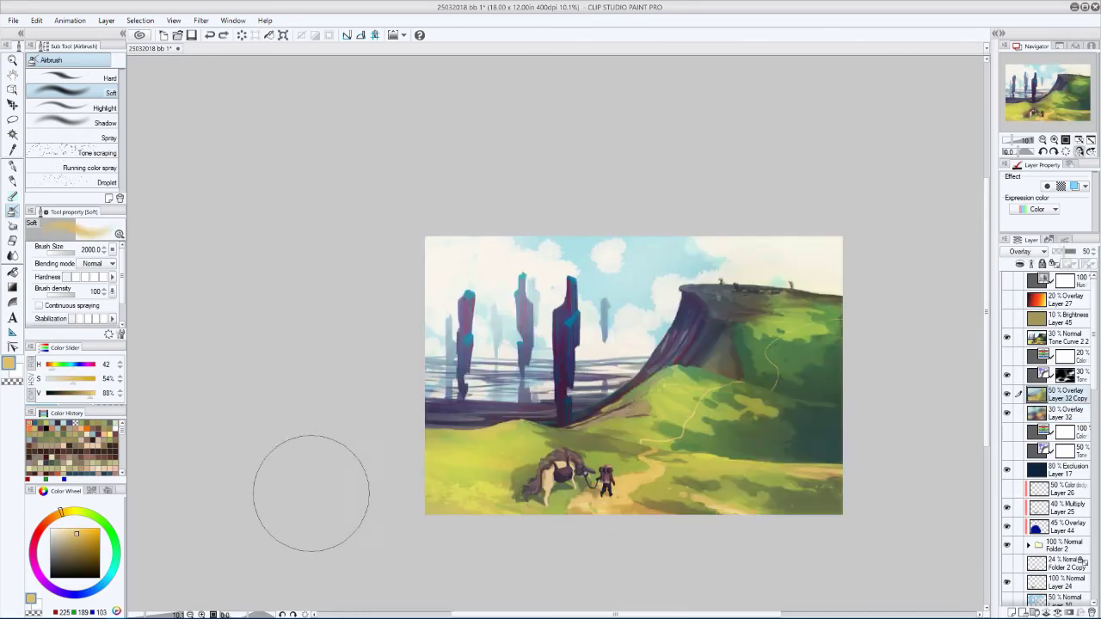
- Airbrush sampled dark purples onto the overlay copy at brush sizes 600 and 1000 to deepen the shadow tones
left_click(430, 409, "alt")
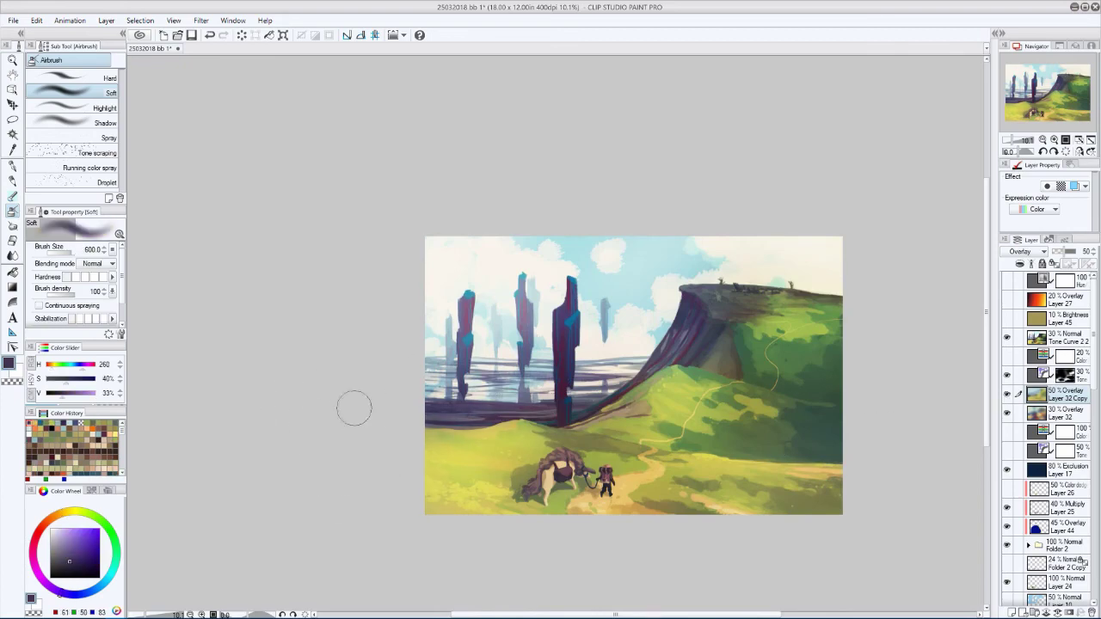
key("h")
key("h")
key("h")
left_click(628, 327, "alt")
key("h")
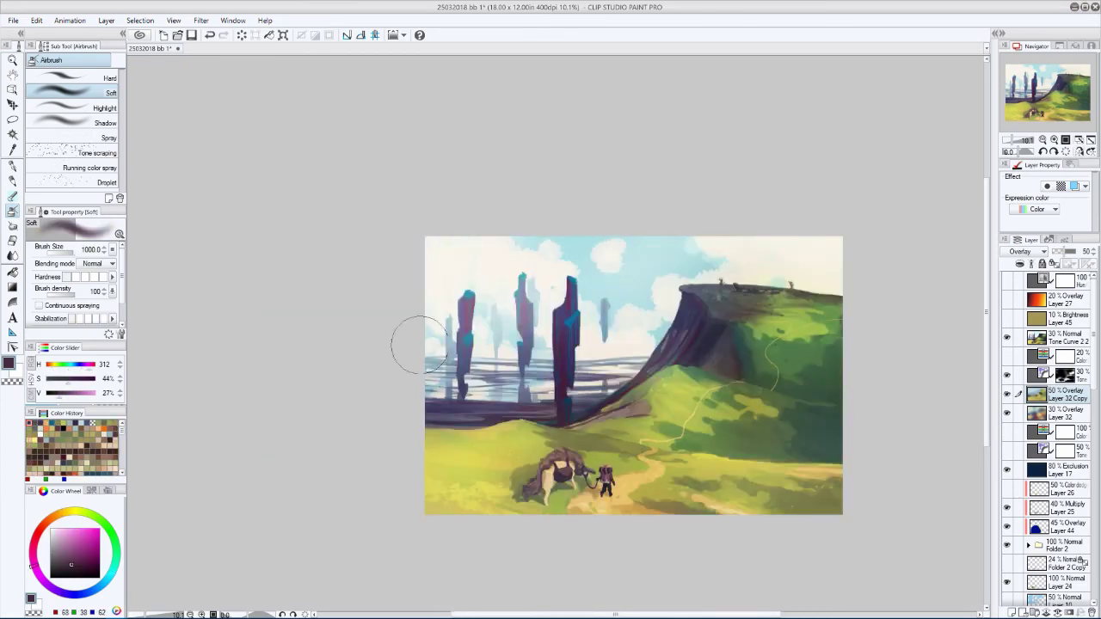
- Airbrush sampled green onto the overlay copy at brush size 1000 and compare the picture with the copy switched off
key("h")
left_click(291, 362, "alt")
key("h")
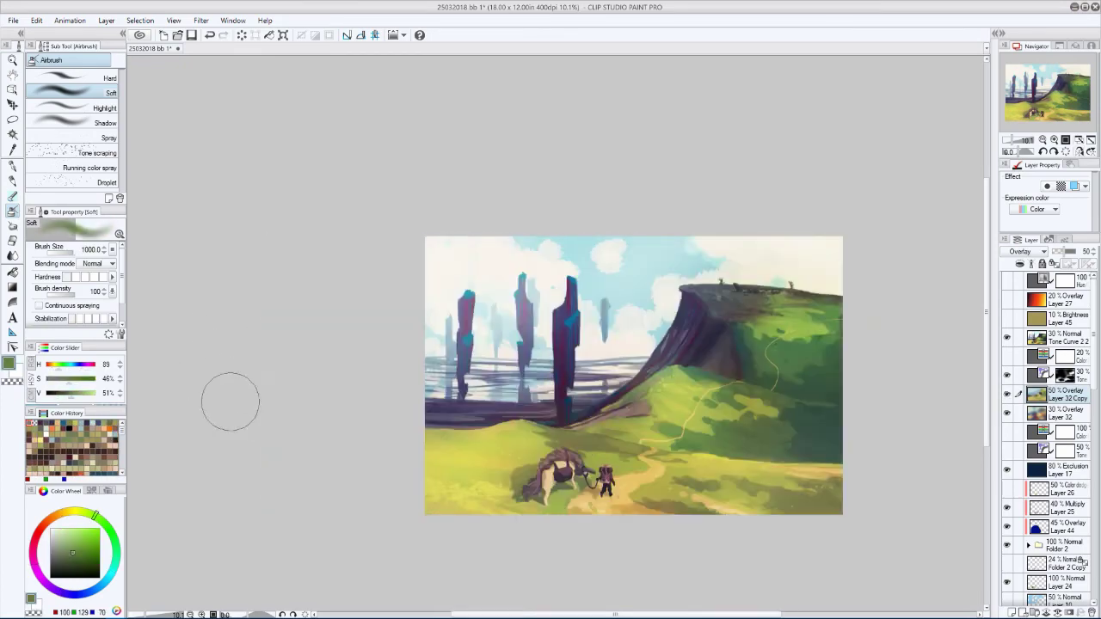
left_click(1008, 394)
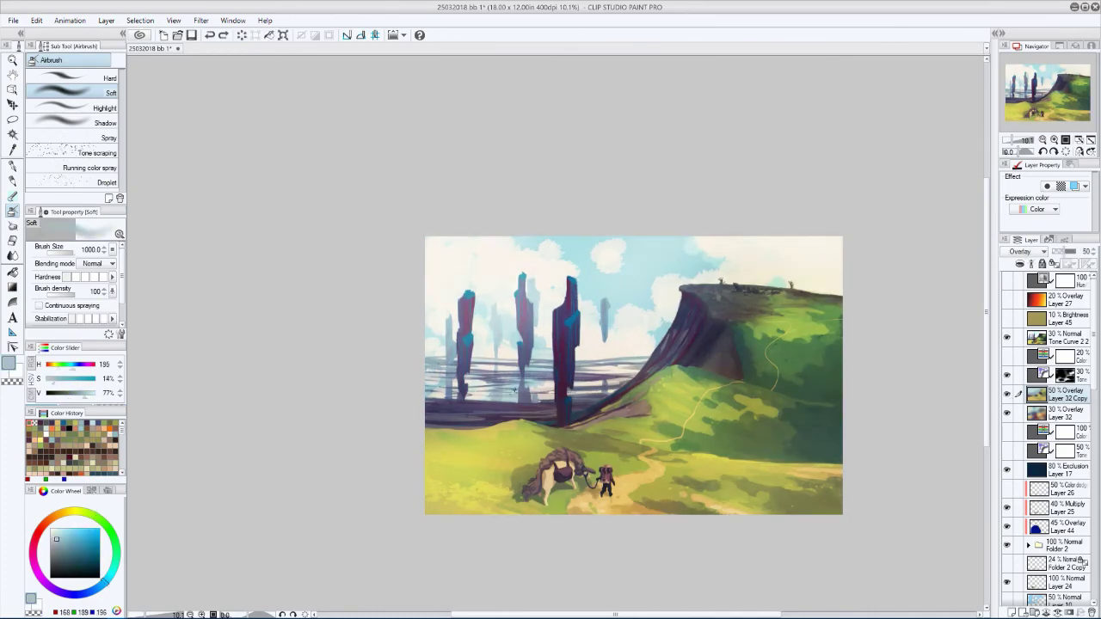
- Airbrush sampled pale blue-grey and off-white tones onto the overlay copy, finishing at brush size 700
left_click(515, 389, "alt")
key("bracketleft")
key("bracketleft")
key("bracketleft")
key("h")
left_click(632, 350, "alt")
key("bracketright")
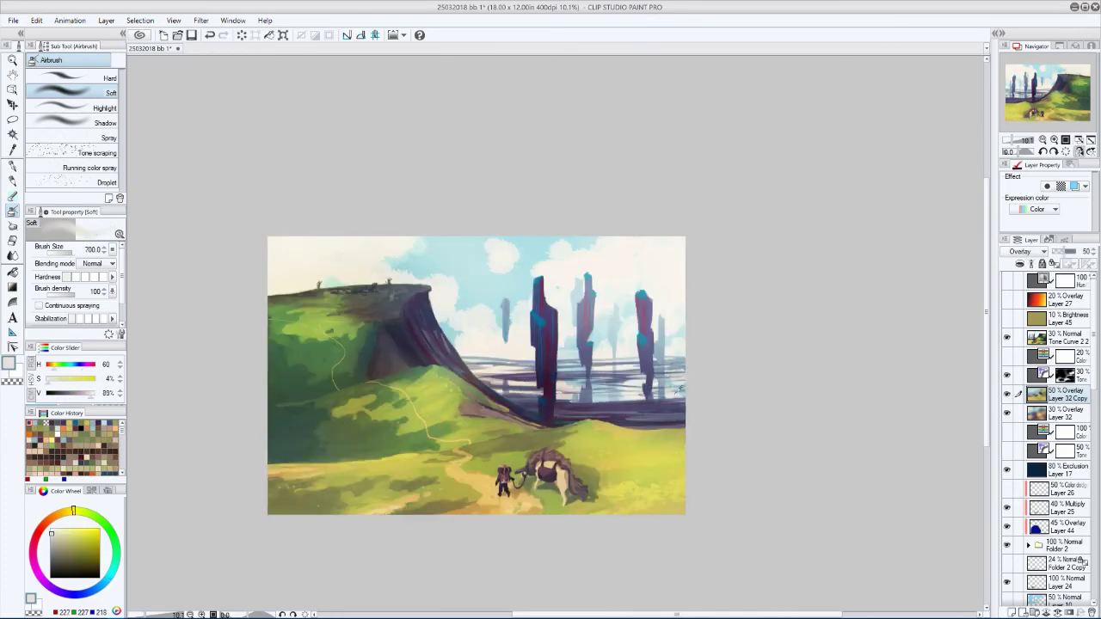
- Airbrush warm cream onto the overlay copy at brush size 1200 and review it mirrored at different zooms
key("h")
key("h")
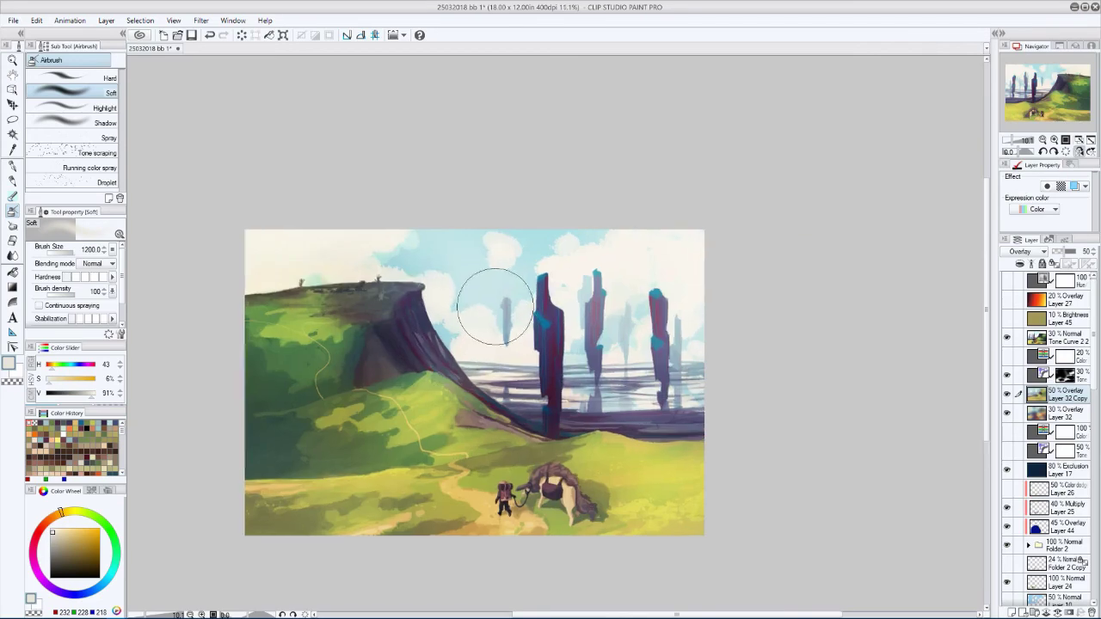
scroll(507, 302, "up", 7)
scroll(379, 387, "down", 7)
key("h")
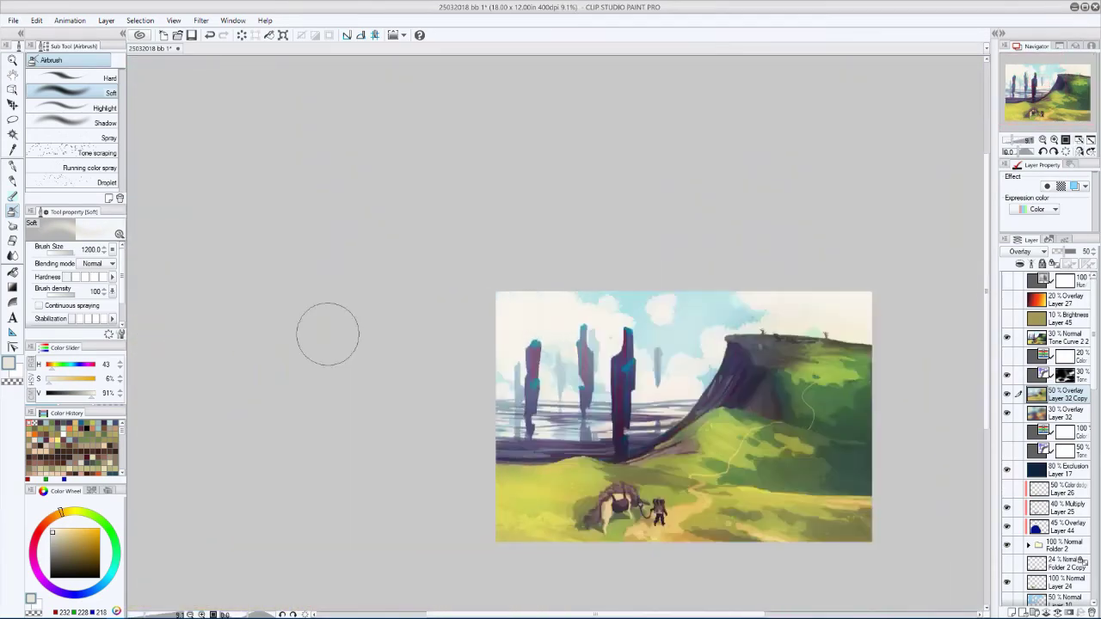
- Compare the painting with and without the overlay copy, in colour and in greyscale
left_click(1008, 395)
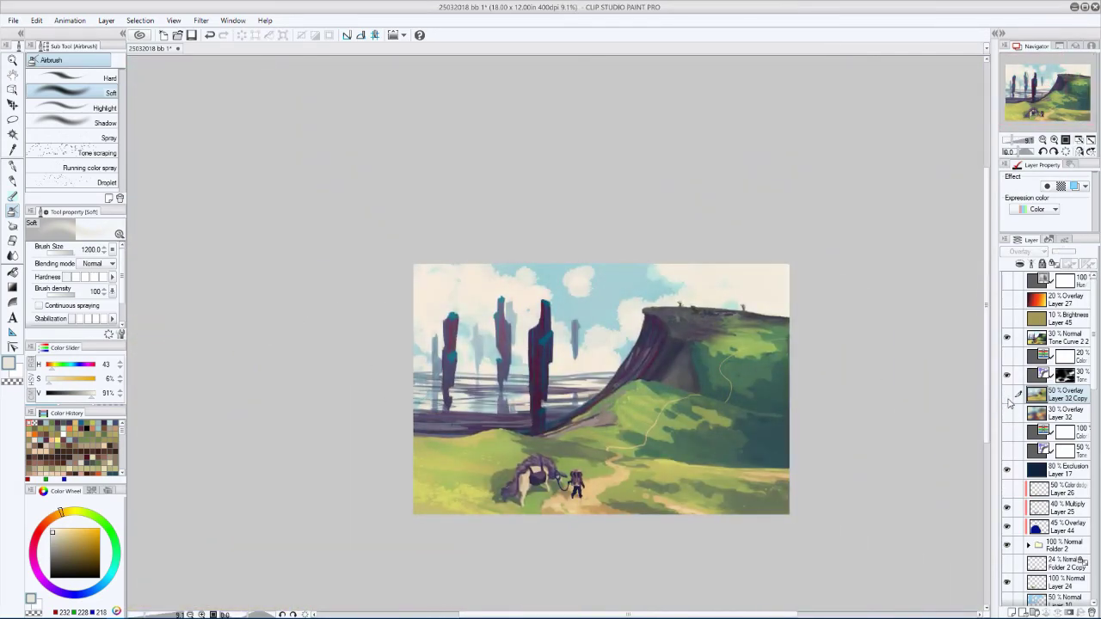
left_click(1007, 282)
left_click(1007, 395)
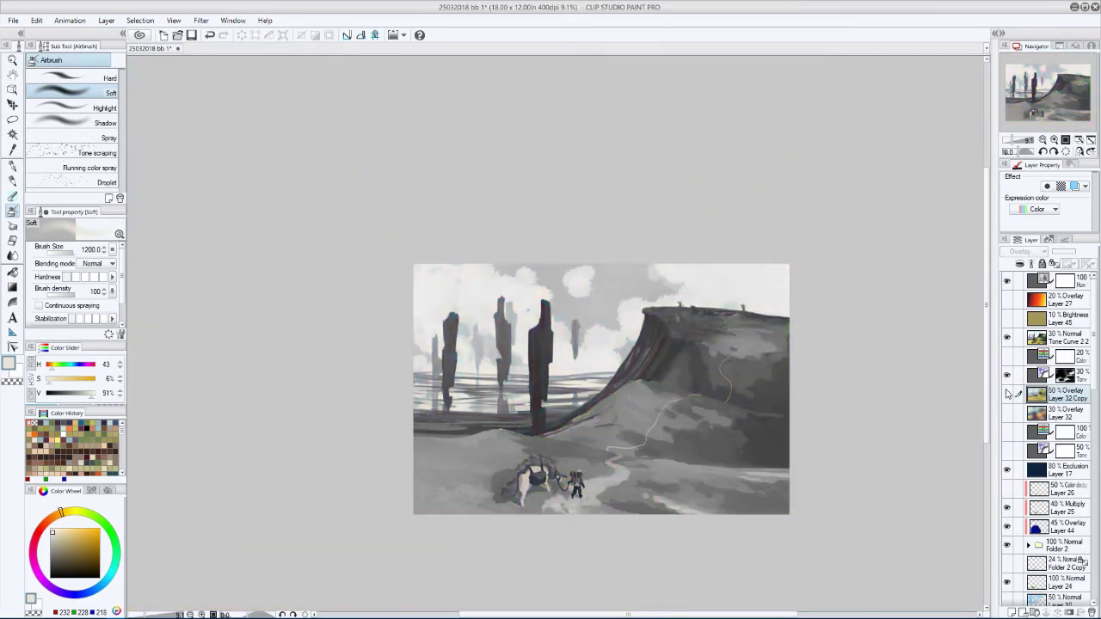
left_click(1007, 281)
- Show Brightness Layer 45 at 20% opacity and compare it against the Exclusion layer
left_click(1007, 319)
left_click(1067, 319)
left_click(1007, 469)
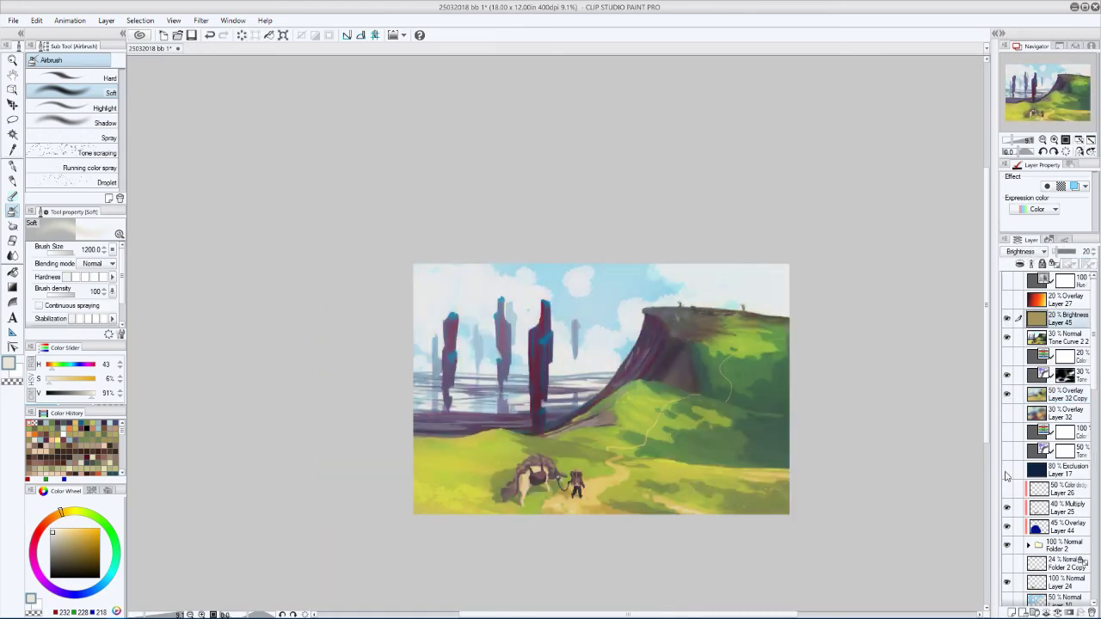
left_click(1007, 469)
left_click(1036, 470)
left_click(1008, 318)
left_click(1007, 320)
left_click(1057, 318)
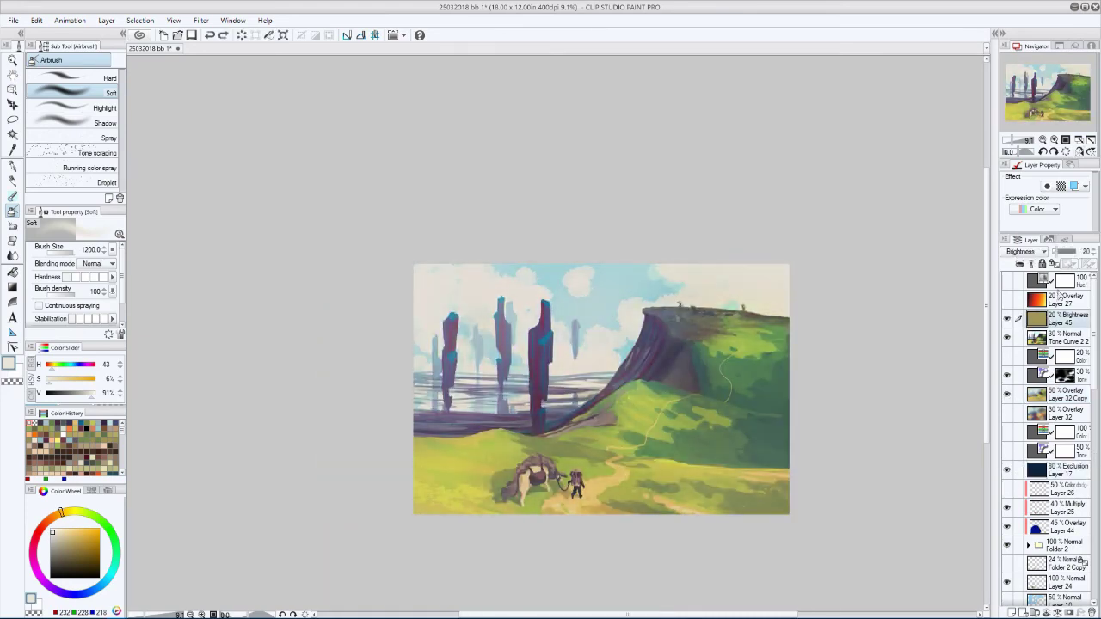
- Turn on the 20% colour balance layer, undo the opacity change on Layer 45 and save the painting
scroll(630, 436, "up", 3)
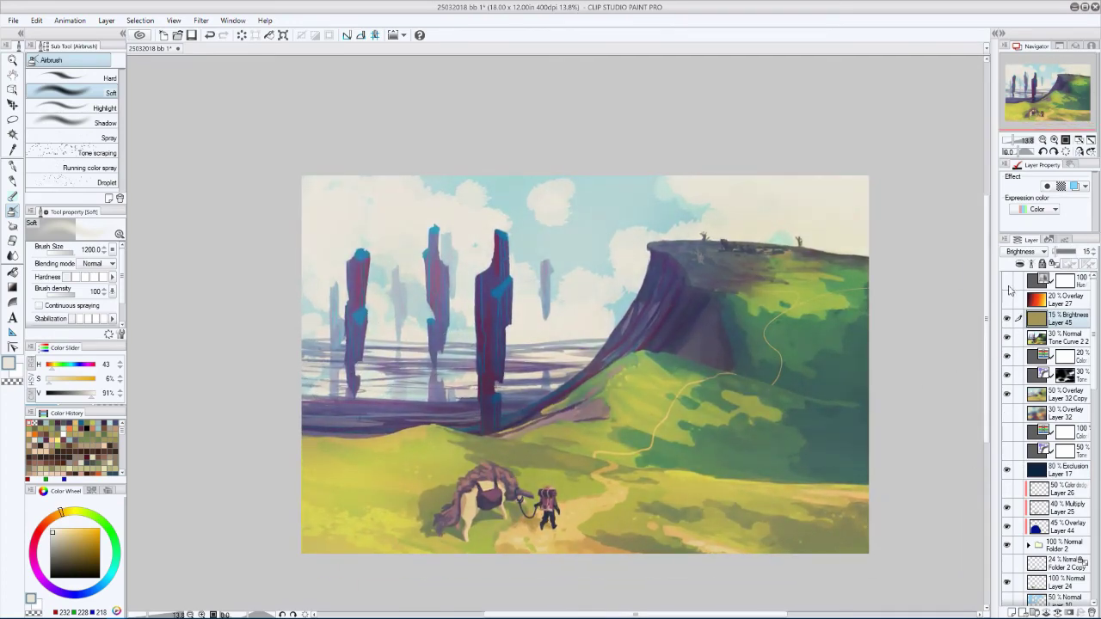
key("ctrl+z")
key("ctrl+s")
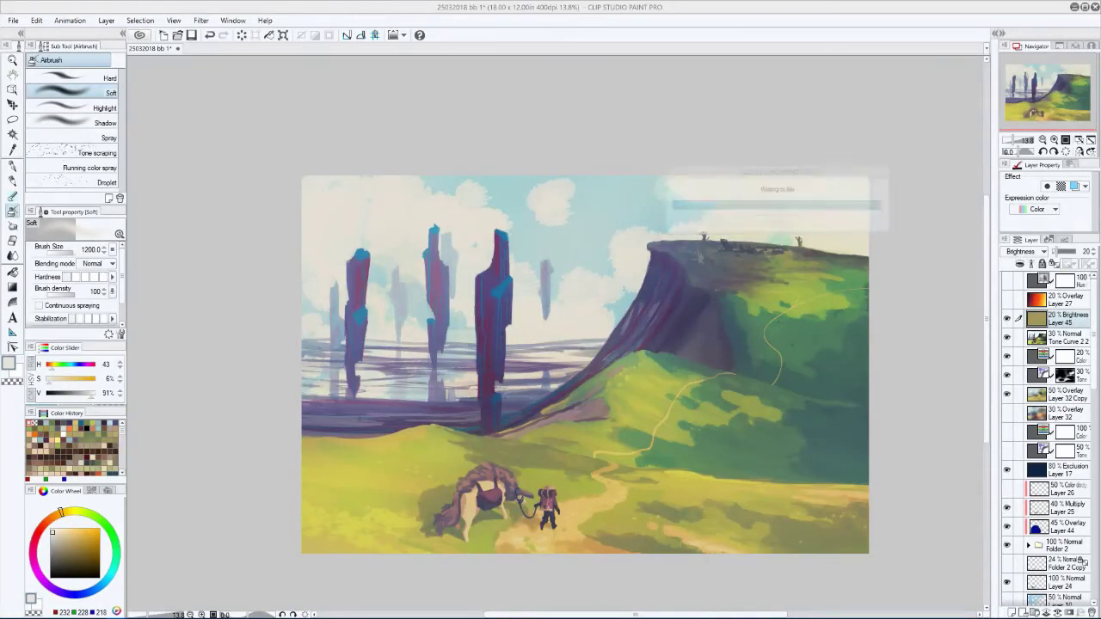
- Add a new layer above Layer 45 and paint sampled purple onto the upper cliff face with pencil and soft airbrush
key("p")
key("ctrl+shift+n")
left_click(665, 255, "alt")
left_click(683, 277, "alt")
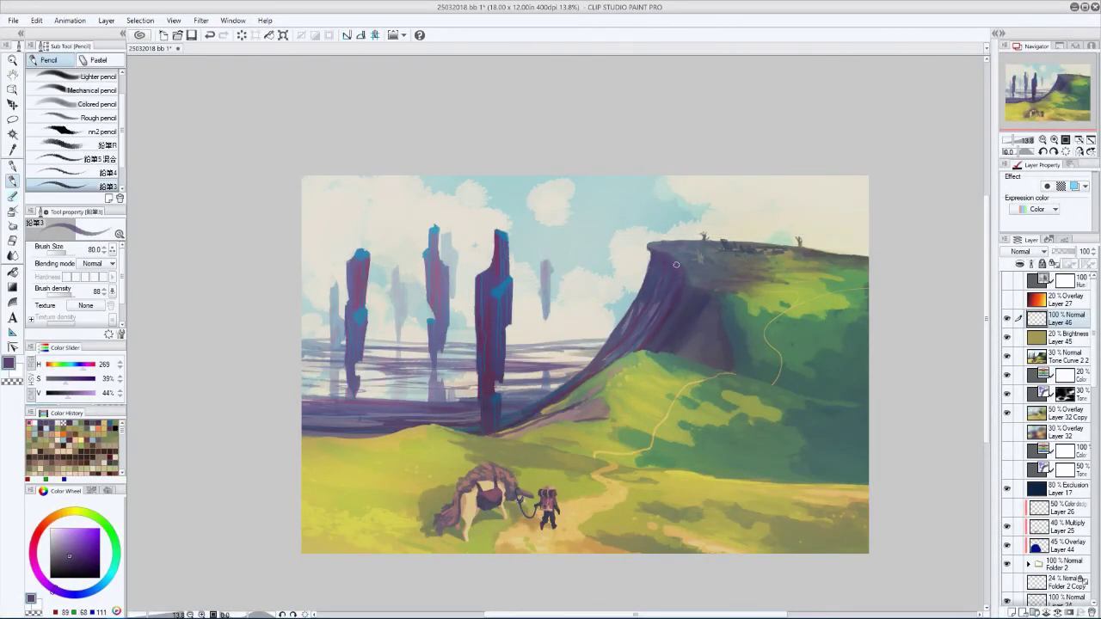
key("bracketright")
key("bracketright")
key("h")
left_click(445, 257, "alt")
key("b")
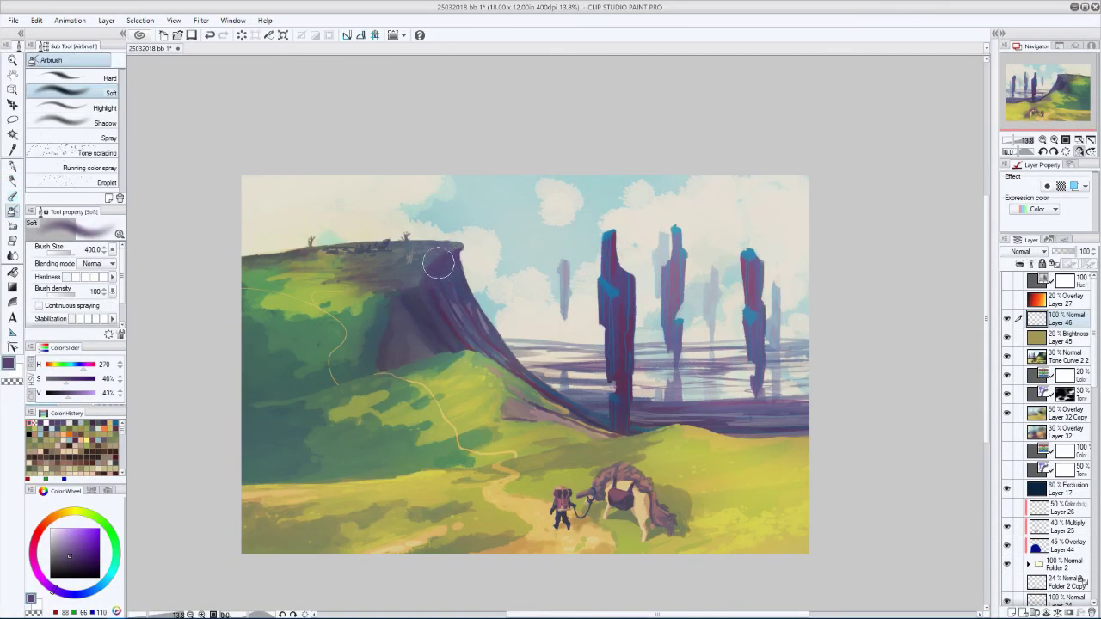
- Refine the purple shading near the cliff's top edge with a soft airbrush reduced to size 50
key("h")
key("h")
left_click(436, 268, "alt")
key("bracketleft")
key("bracketleft")
key("bracketleft")
key("bracketleft")
key("bracketleft")
key("bracketleft")
key("bracketleft")
key("bracketleft")
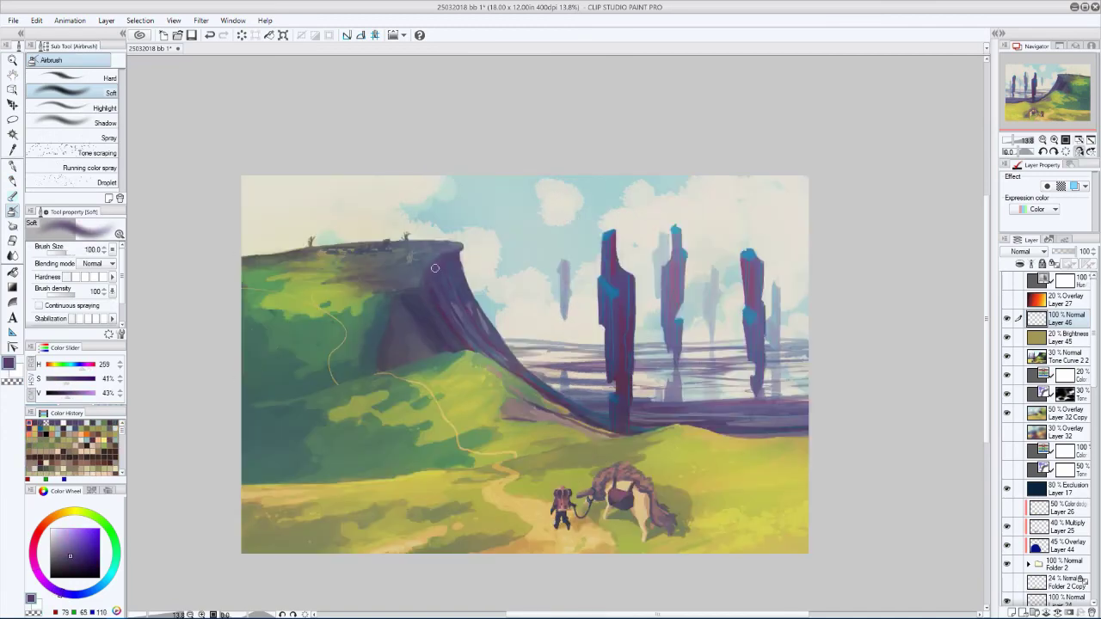
key("h")
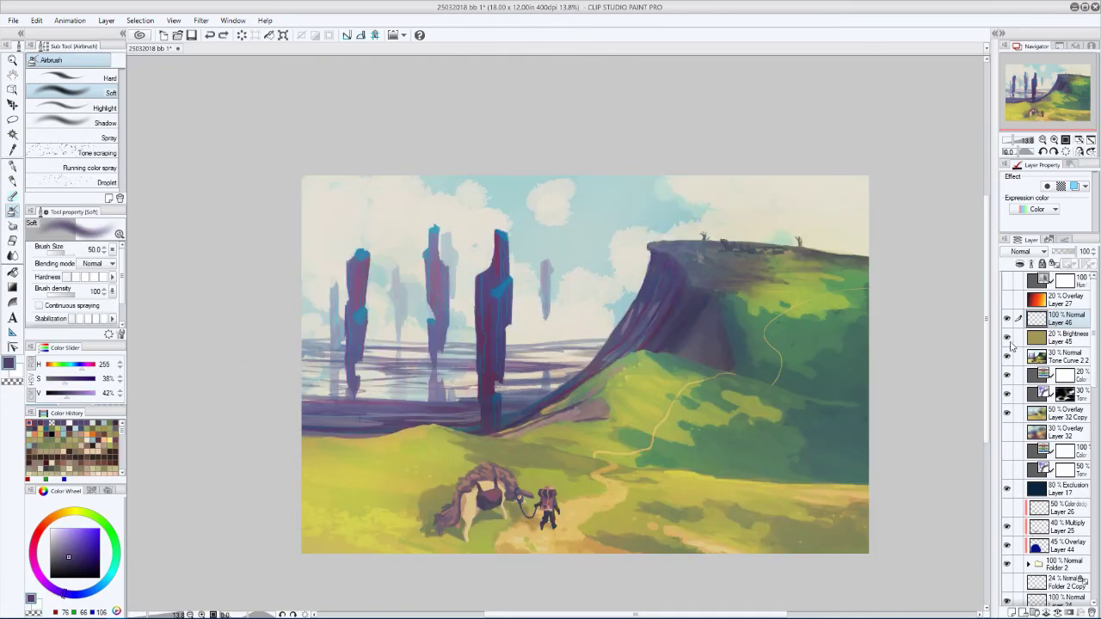
- Set the opacity of Brightness Layer 45 to 15% and check the values in greyscale
left_click(1008, 339)
left_click(1008, 280)
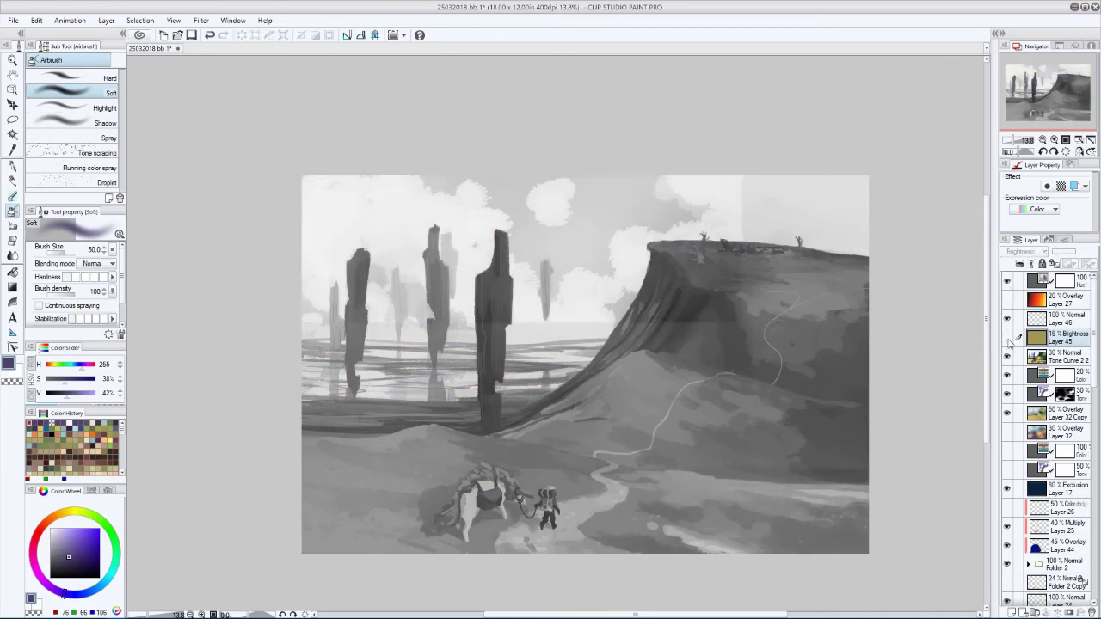
left_click(1008, 280)
left_click(1007, 355)
key("ctrl+l")
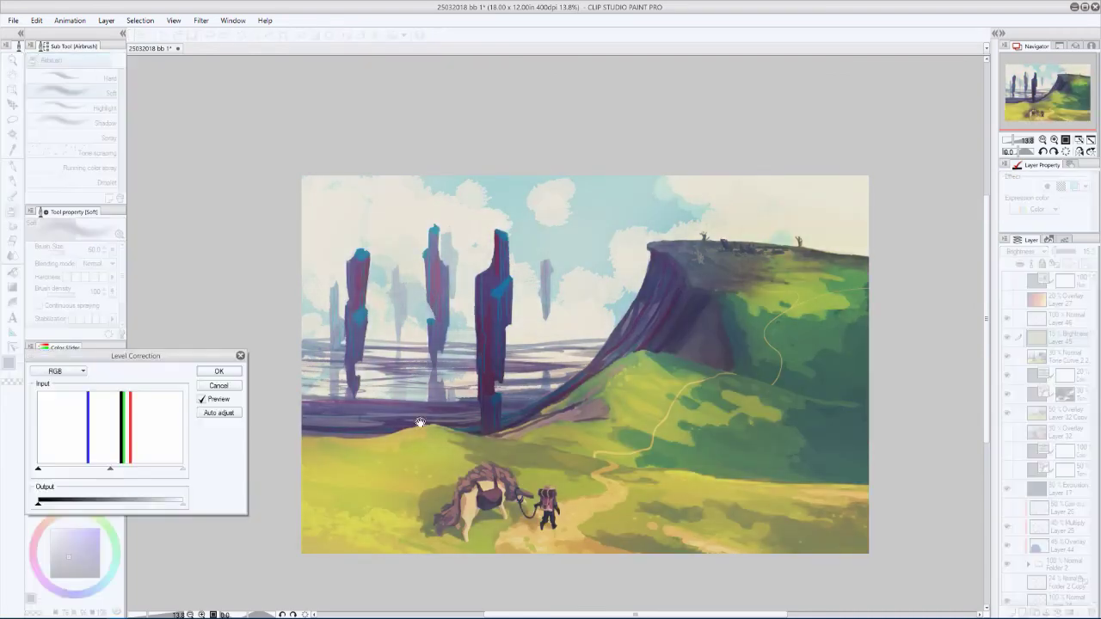
left_click(219, 387)
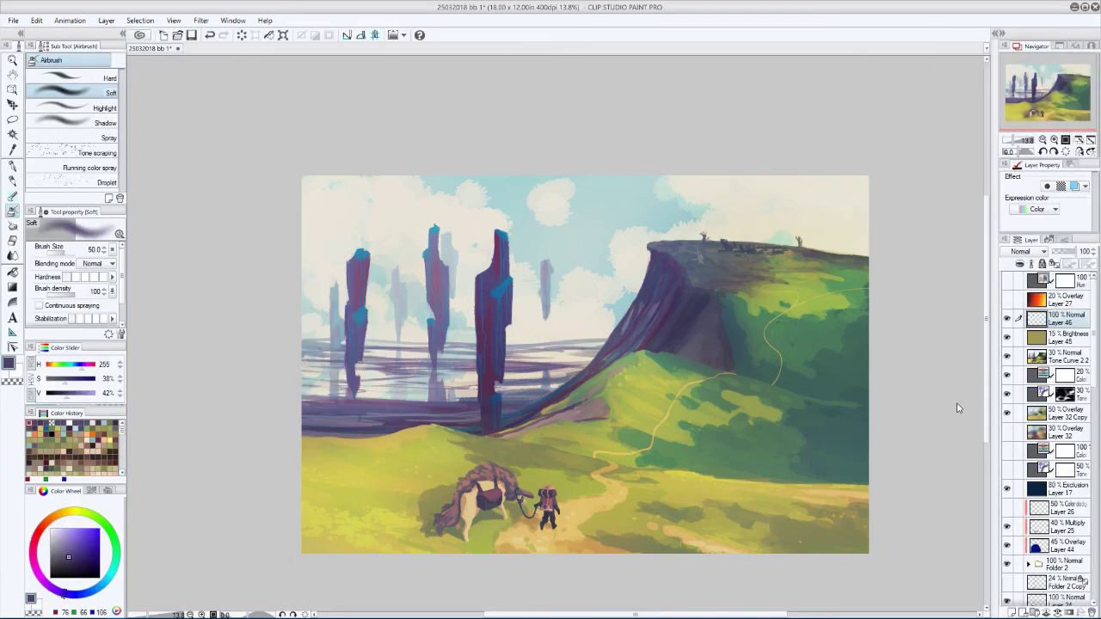
key("ctrl+m")
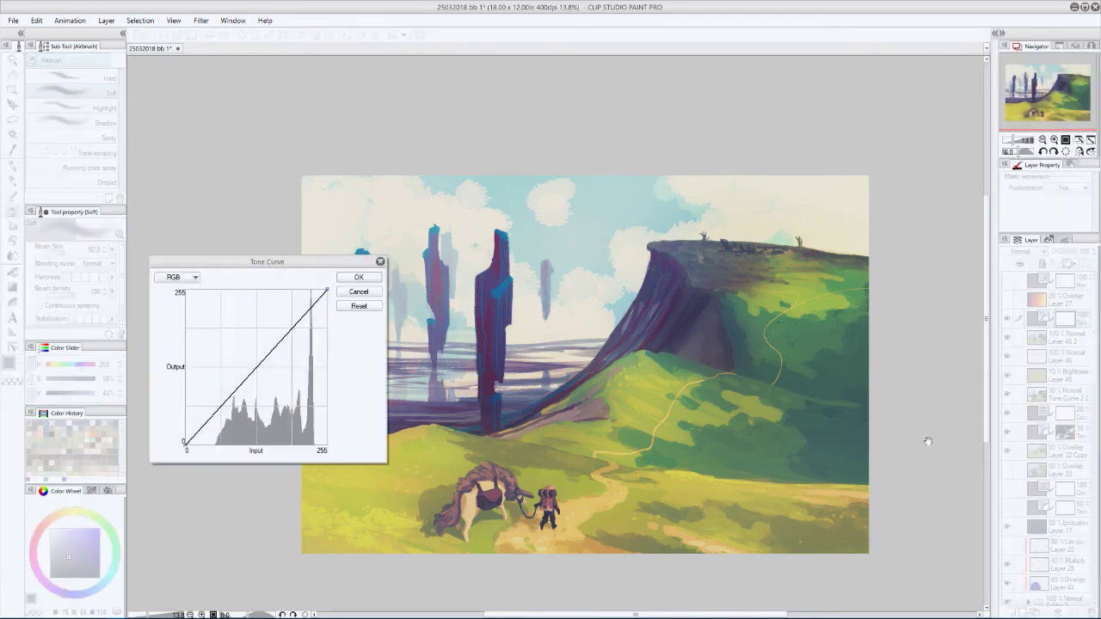
left_click(346, 293)
- Check the painting with the 20% colour balance layer toggled off and on and in mirrored view, and save the file
left_click(1008, 374)
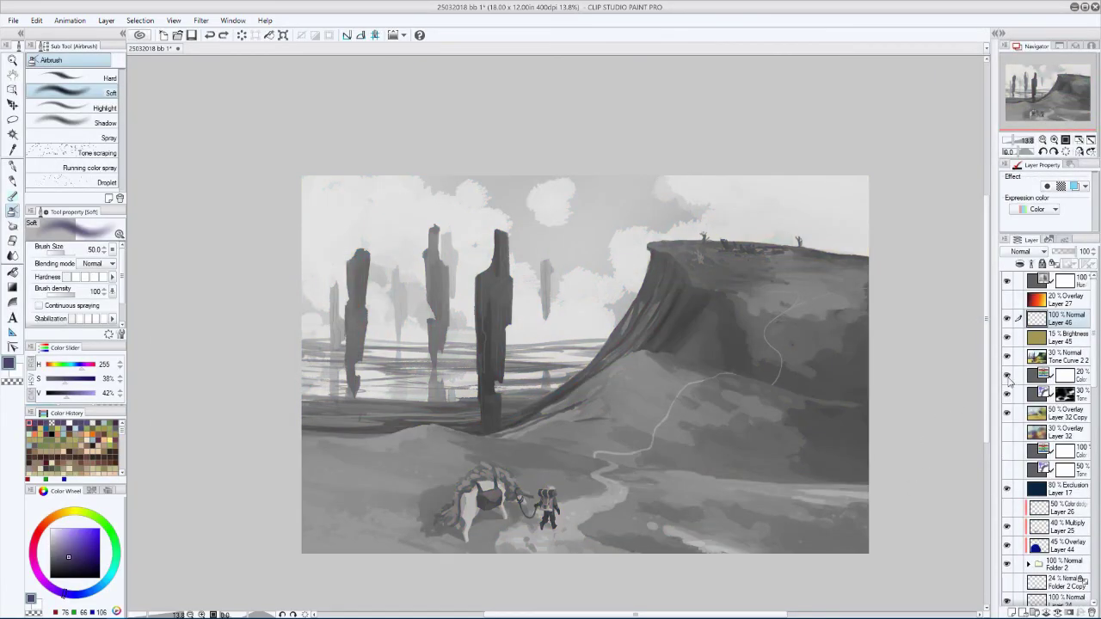
left_click(1007, 376)
key("h")
key("h")
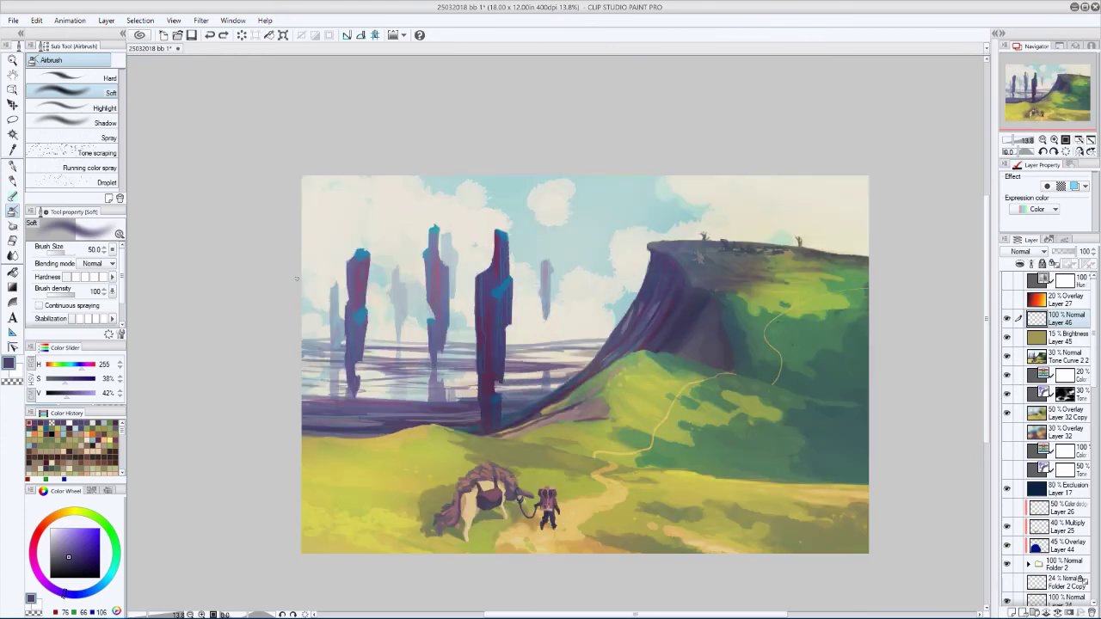
key("ctrl+s")
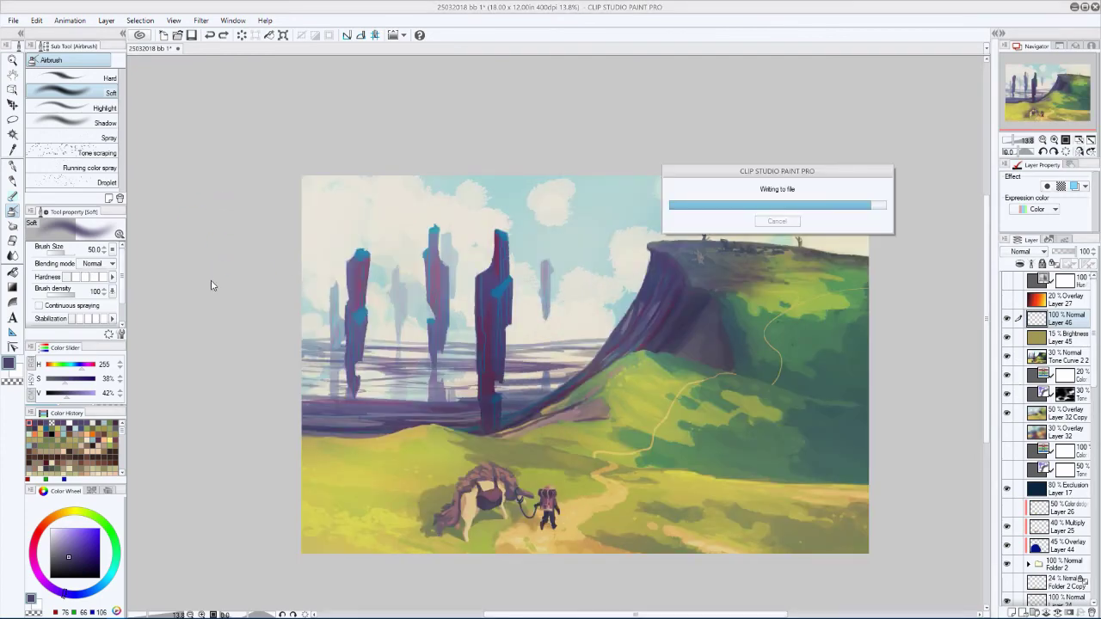
- Examine the rock pillars, hillside path, traveller and pack animal at 100% and 33.3% zoom, and return to the whole painting
key("ctrl+alt+0")
mouse_move(1048, 93)
left_mouse_down()
mouse_move(1035, 113)
mouse_move(1026, 89)
left_mouse_up()
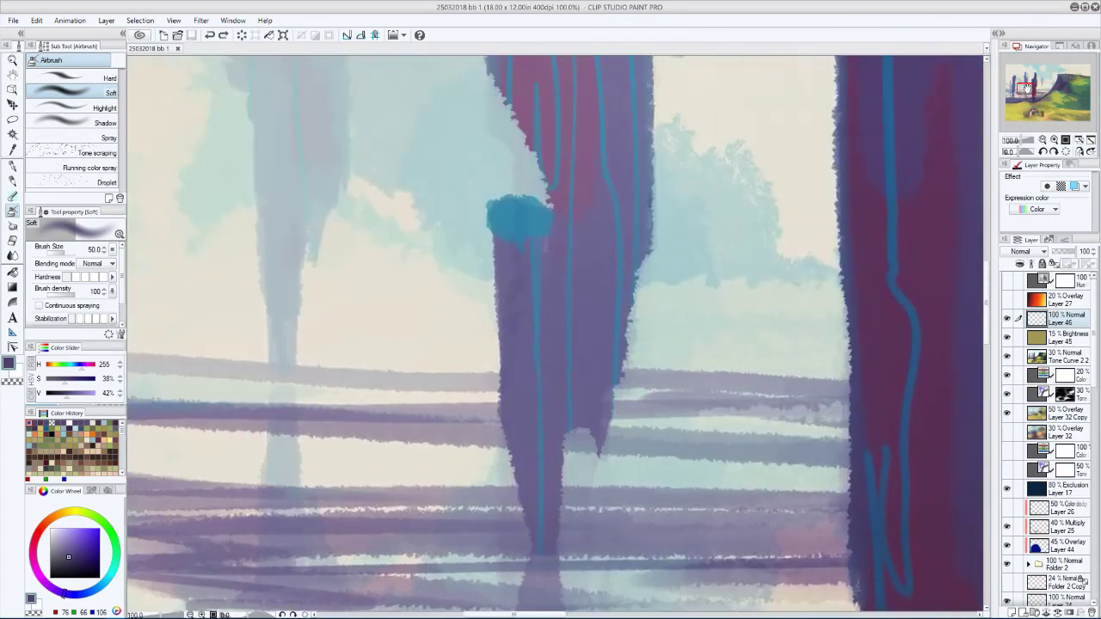
left_click_drag(388, 237, 309, 398)
scroll(309, 397, "down", 3)
left_click_drag(388, 455, 459, 234)
scroll(395, 263, "down", 1)
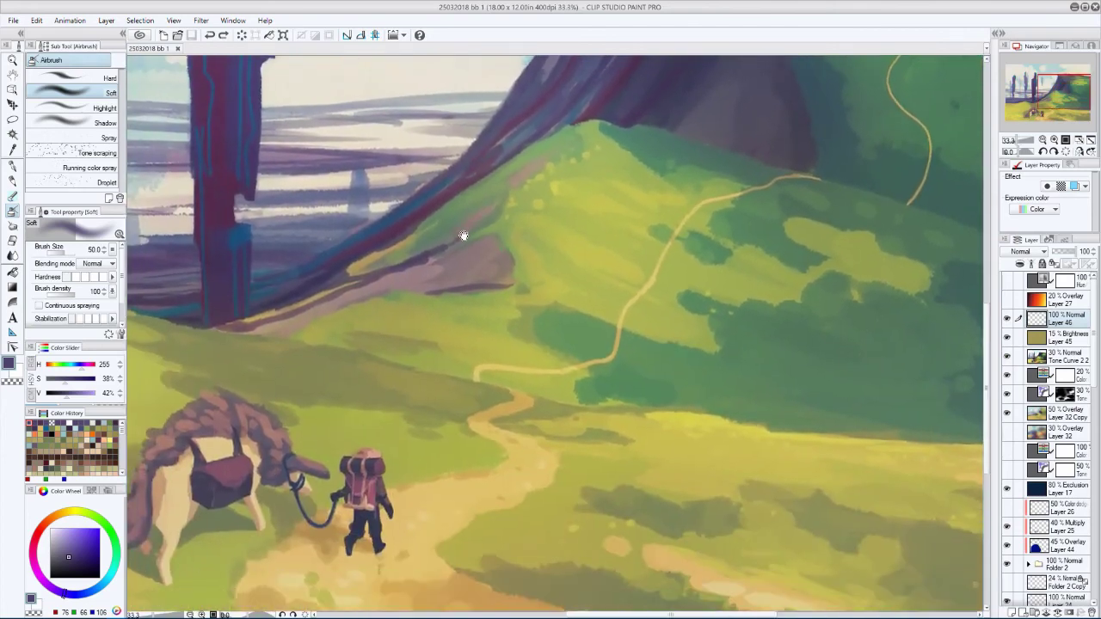
left_click_drag(248, 567, 373, 576)
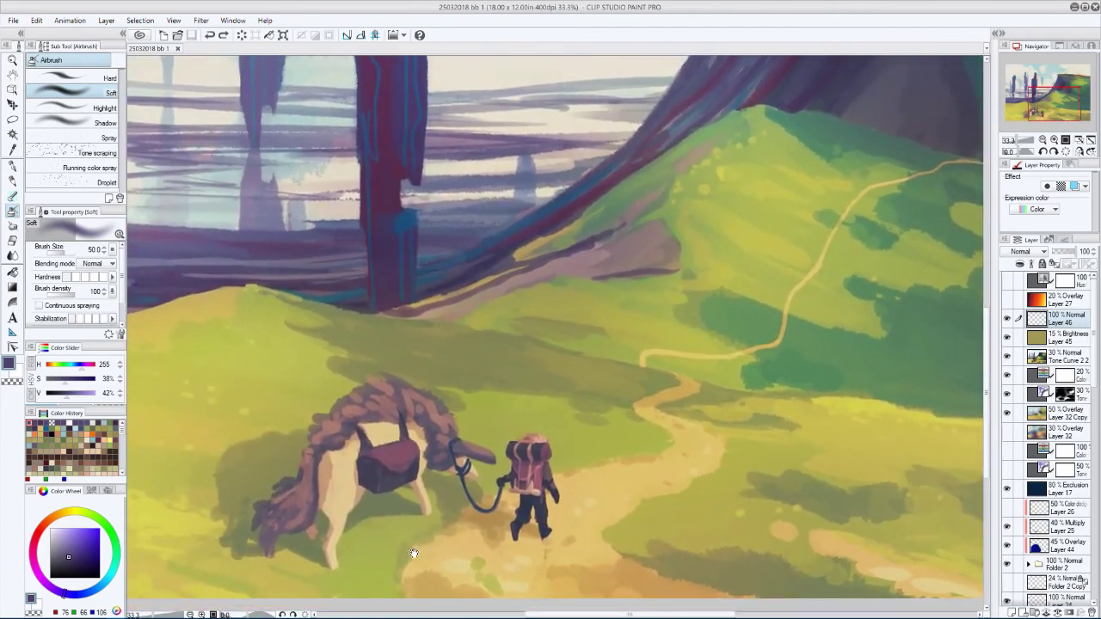
left_click_drag(178, 525, 482, 498)
left_click_drag(382, 381, 229, 481)
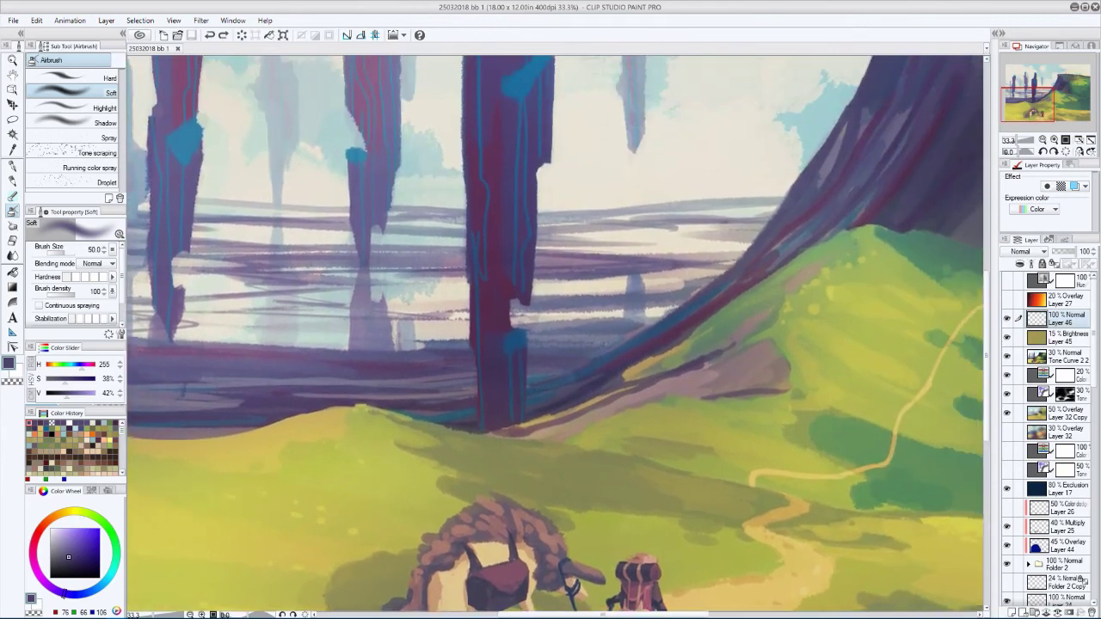
left_click(1080, 151)
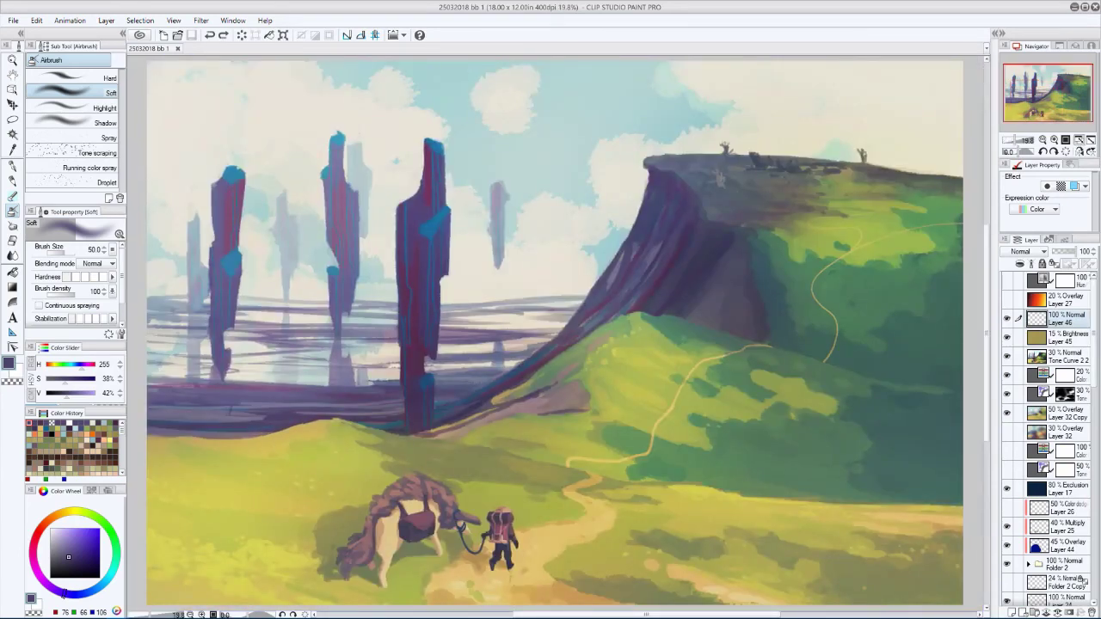